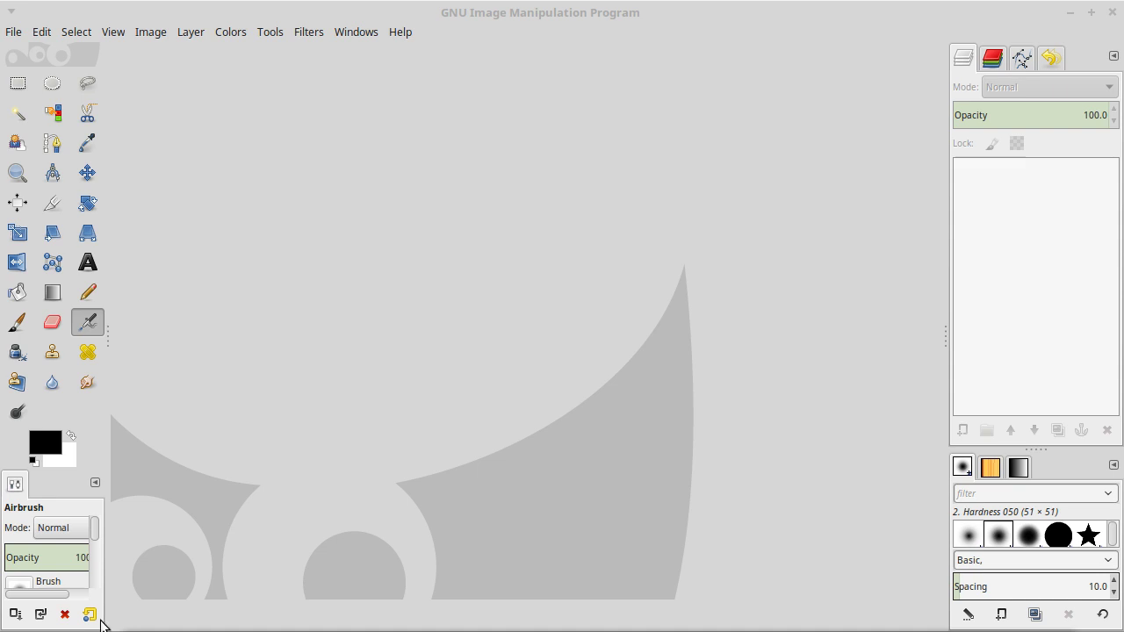
# Place the imperial_cannon mod folder on the desktop and open it.
pyautogui.moveTo(110, 342); pyautogui.dragTo(208, 359)
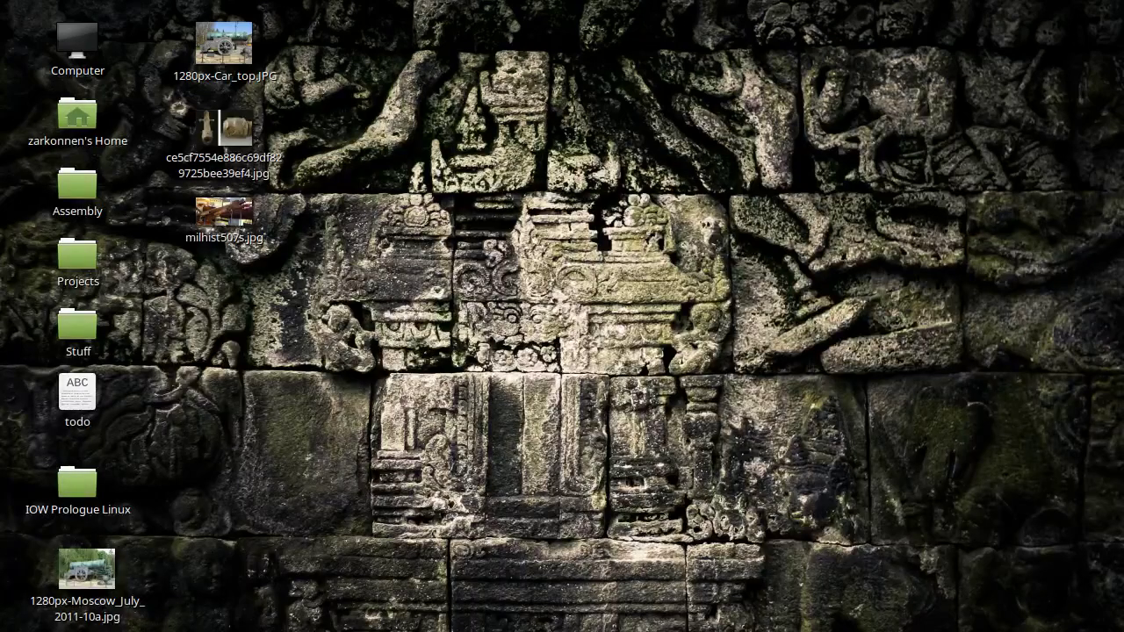
pyautogui.moveTo(173, 628); pyautogui.dragTo(580, 281)
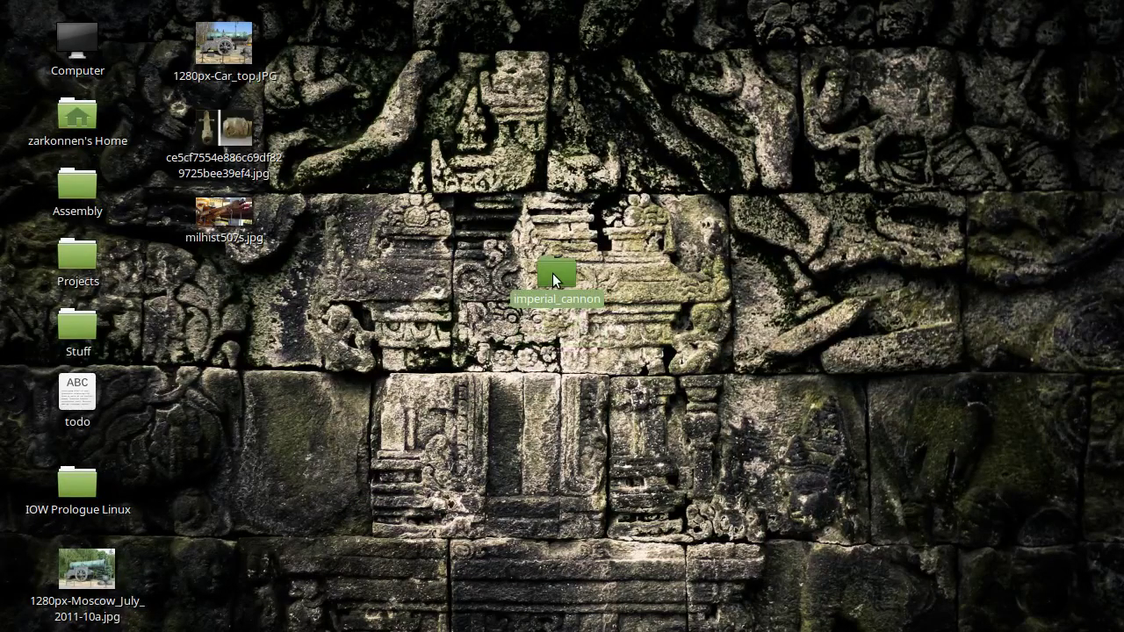
pyautogui.doubleClick(552, 273)
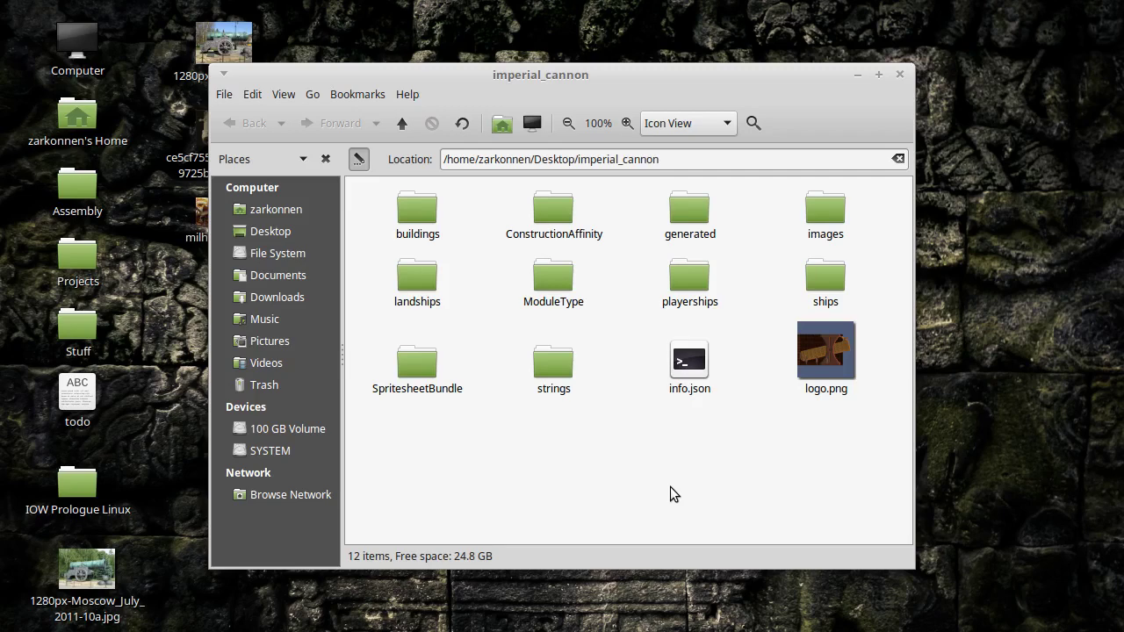
# View logo.png from the imperial_cannon folder, and close the image again.
pyautogui.doubleClick(839, 372)
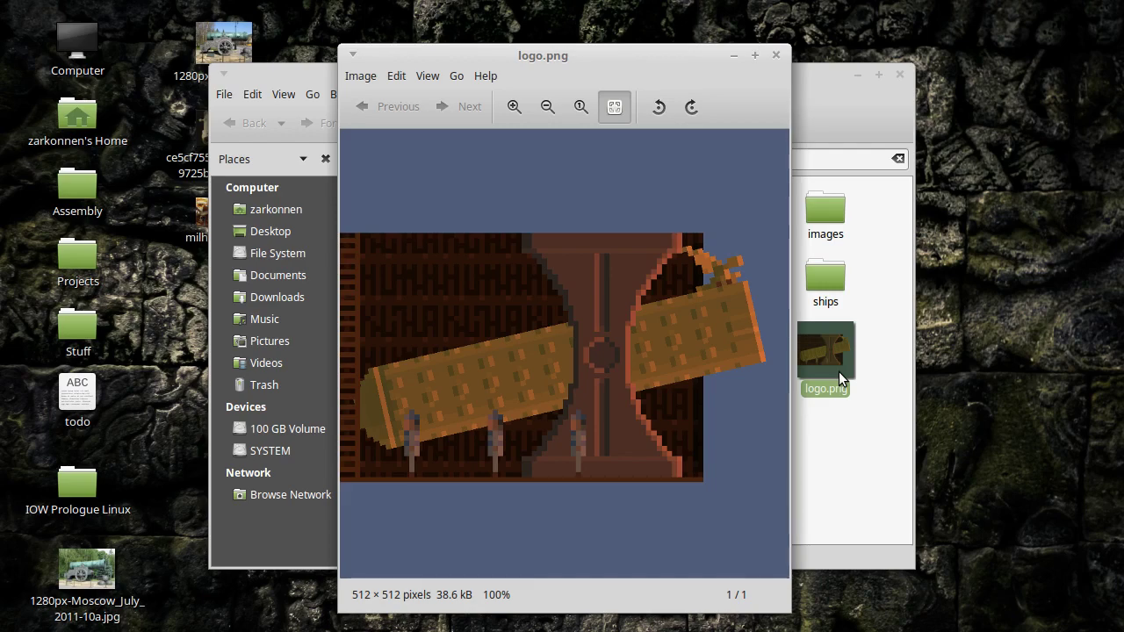
pyautogui.hotkey('ctrl', 'w')
pyautogui.click(635, 458)
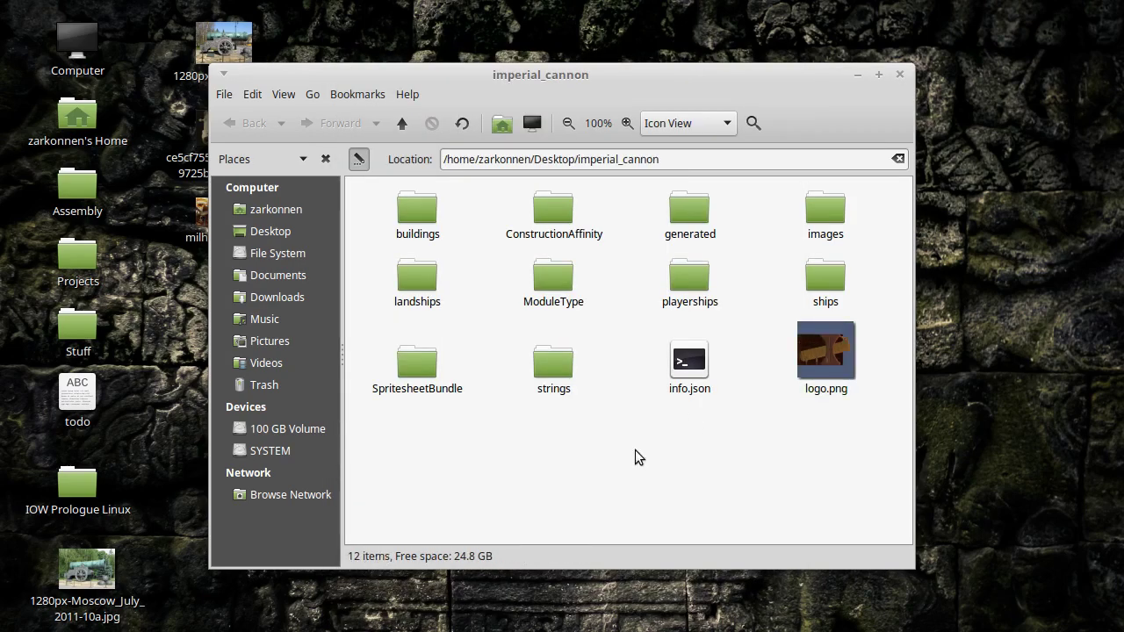
# Open the Airships folder inside Projects in a second file window and place it beside the imperial_cannon window.
pyautogui.click(148, 450)
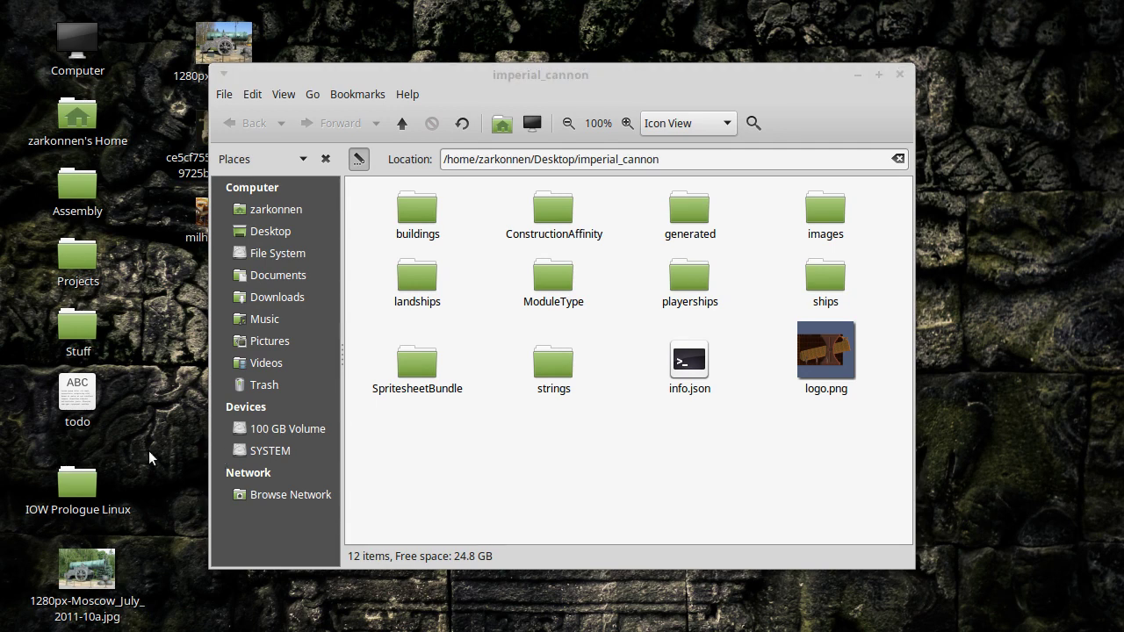
pyautogui.press('p')
pyautogui.press('Return')
pyautogui.press('a')
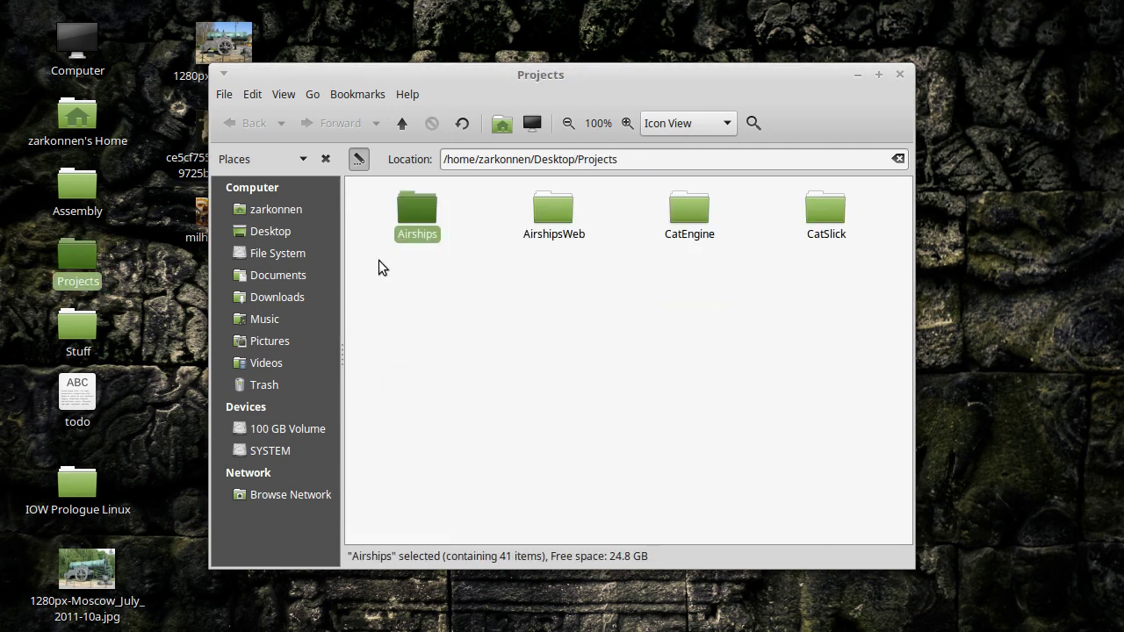
pyautogui.press('Return')
pyautogui.moveTo(613, 68); pyautogui.dragTo(931, 109)
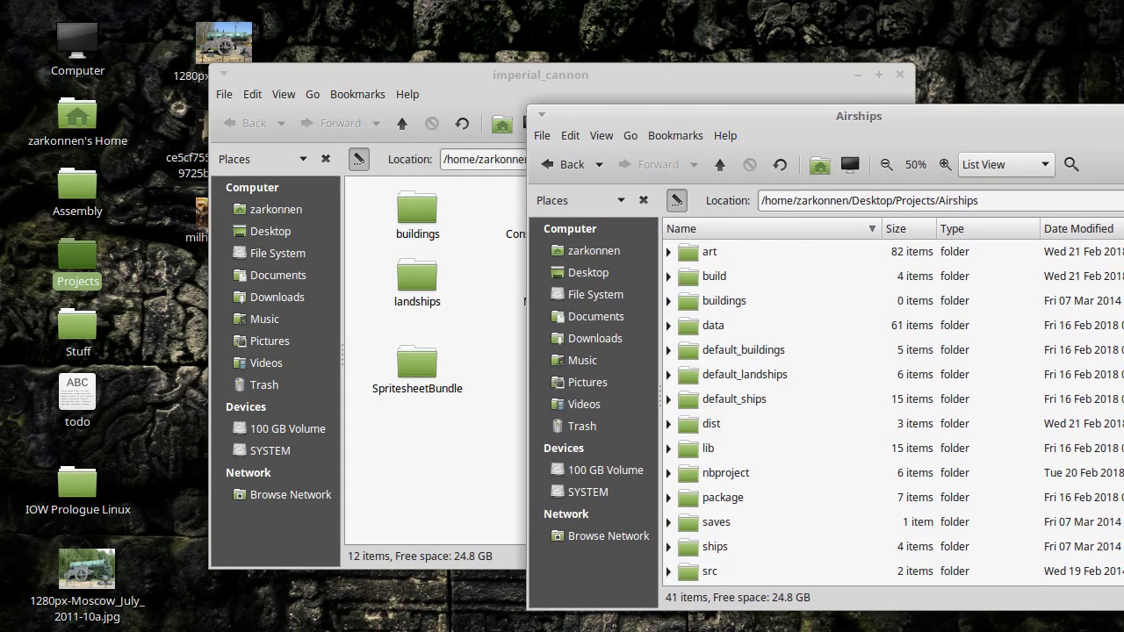
pyautogui.hotkey('alt', 'Tab')
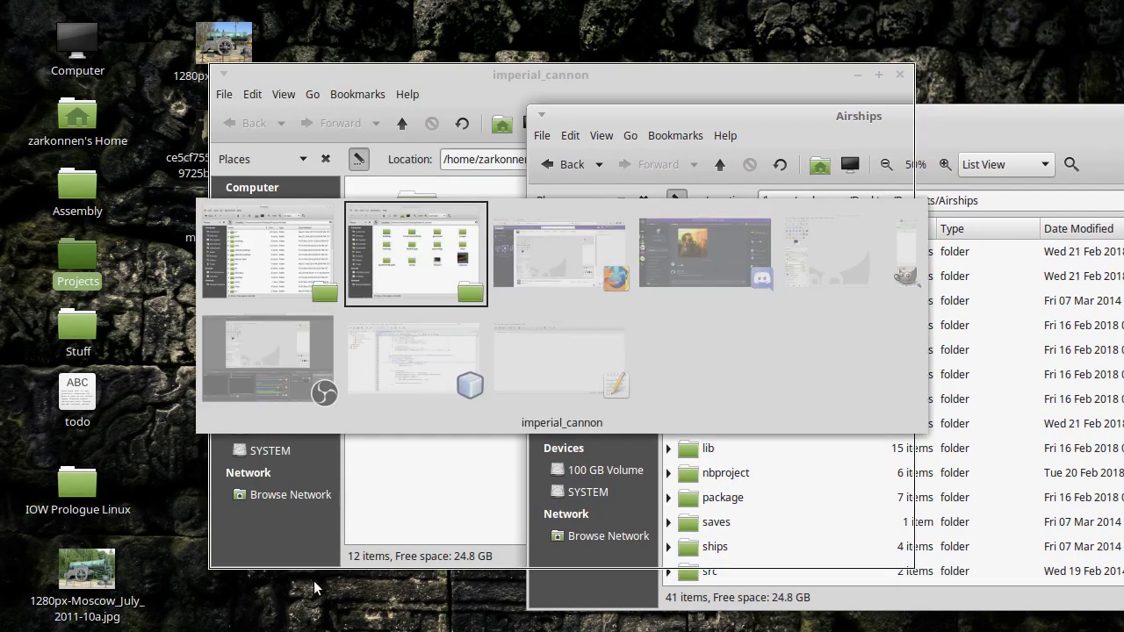
pyautogui.hotkey('alt', 'Tab')
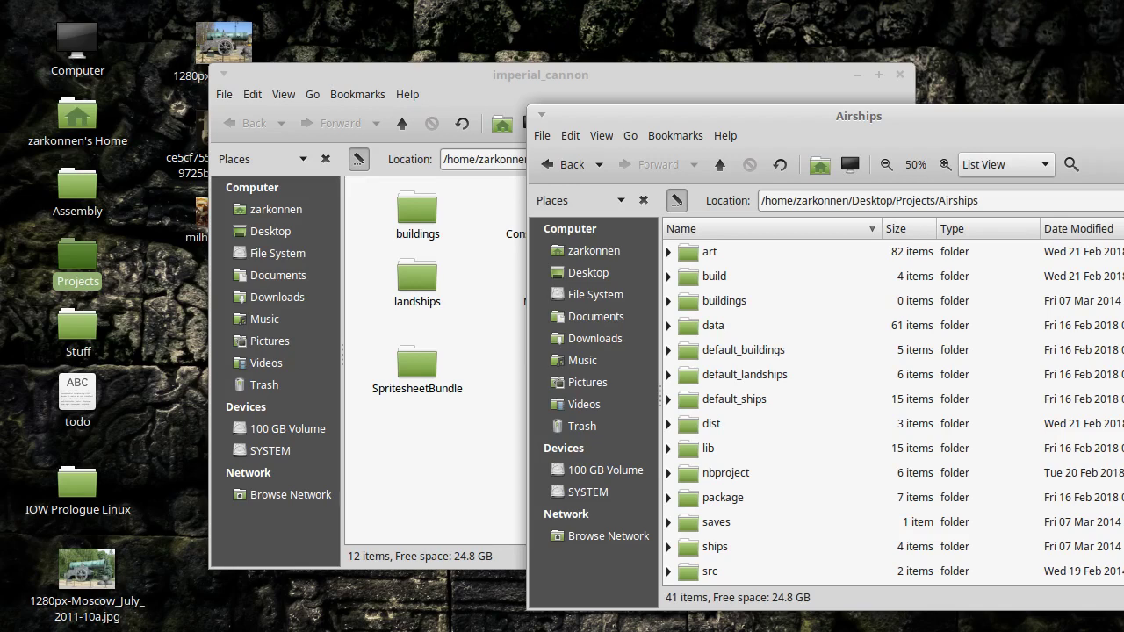
pyautogui.hotkey('alt', 'Tab')
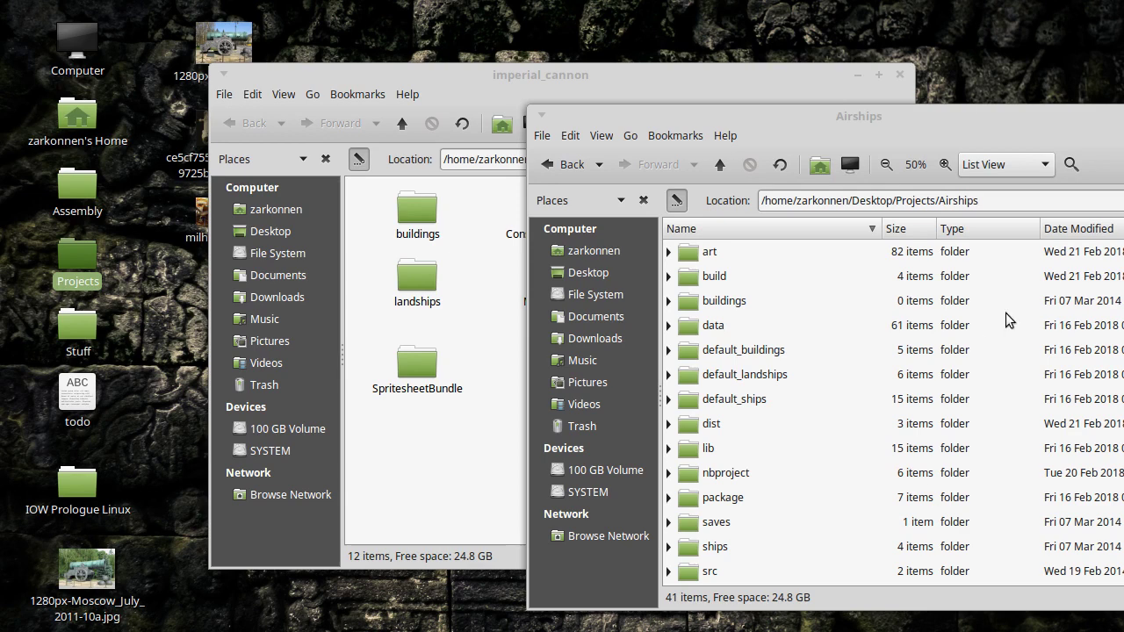
# Copy IMPERIAL_CANNON.json from the mod's ModuleType folder.
pyautogui.click(450, 421)
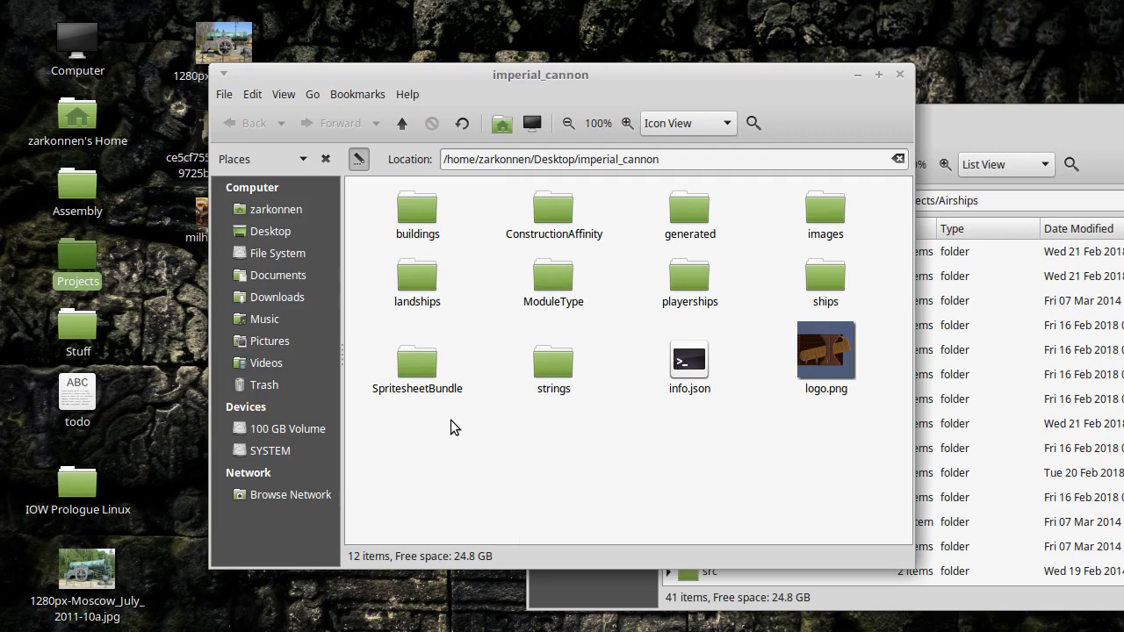
pyautogui.doubleClick(536, 279)
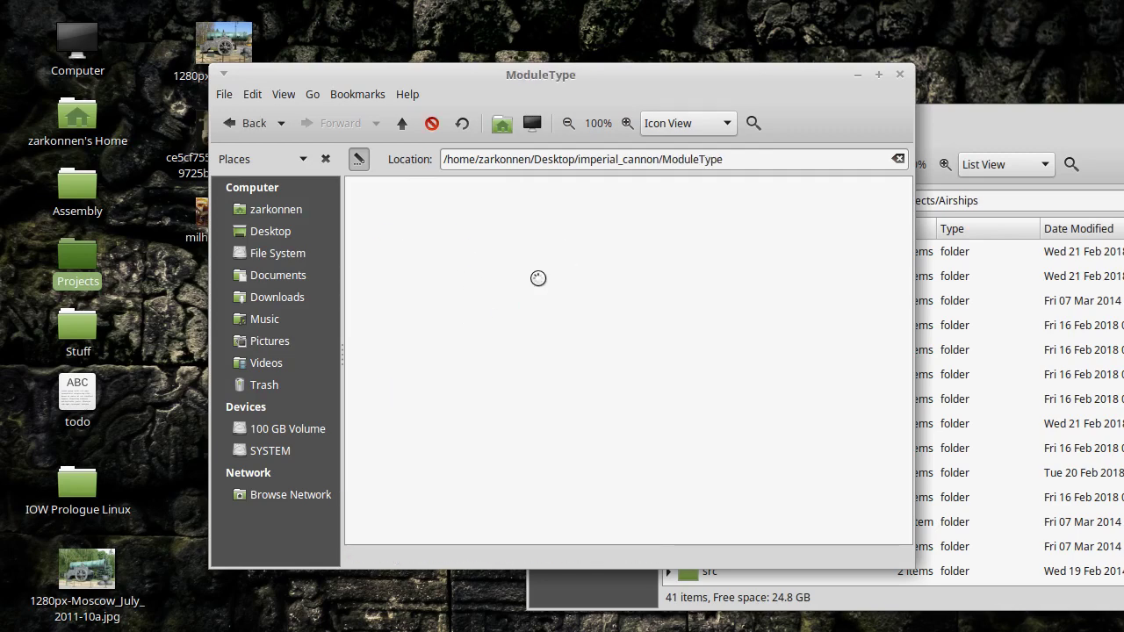
pyautogui.press('Down')
pyautogui.hotkey('ctrl', 'c')
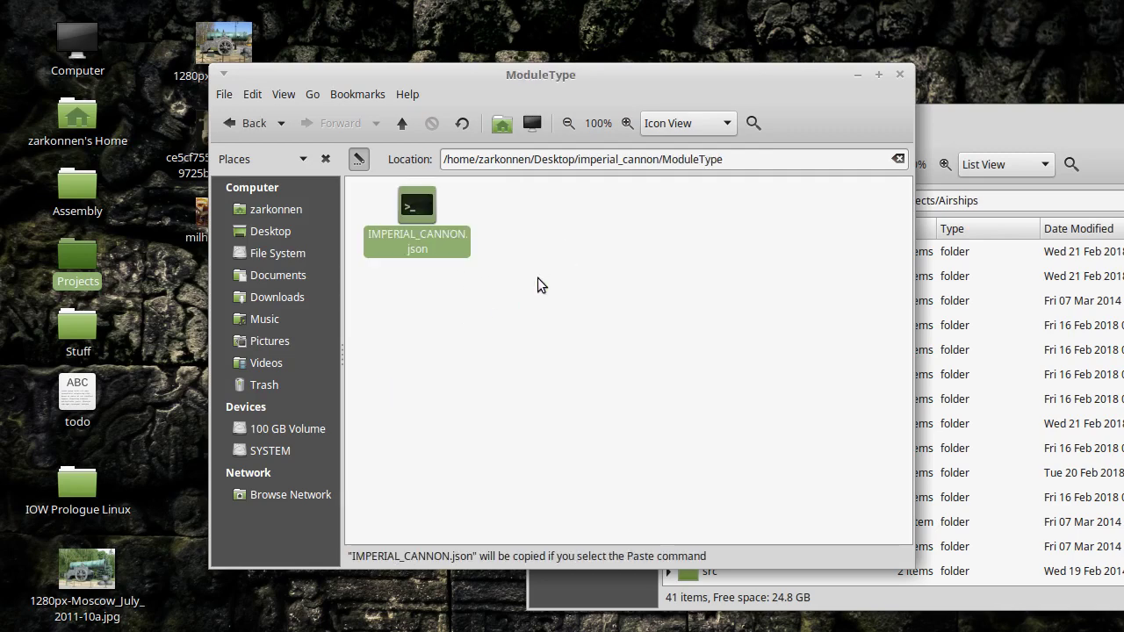
# Go to the data/ModuleType folder of the Airships project in the second file window.
pyautogui.click(1024, 347)
pyautogui.write('modu')
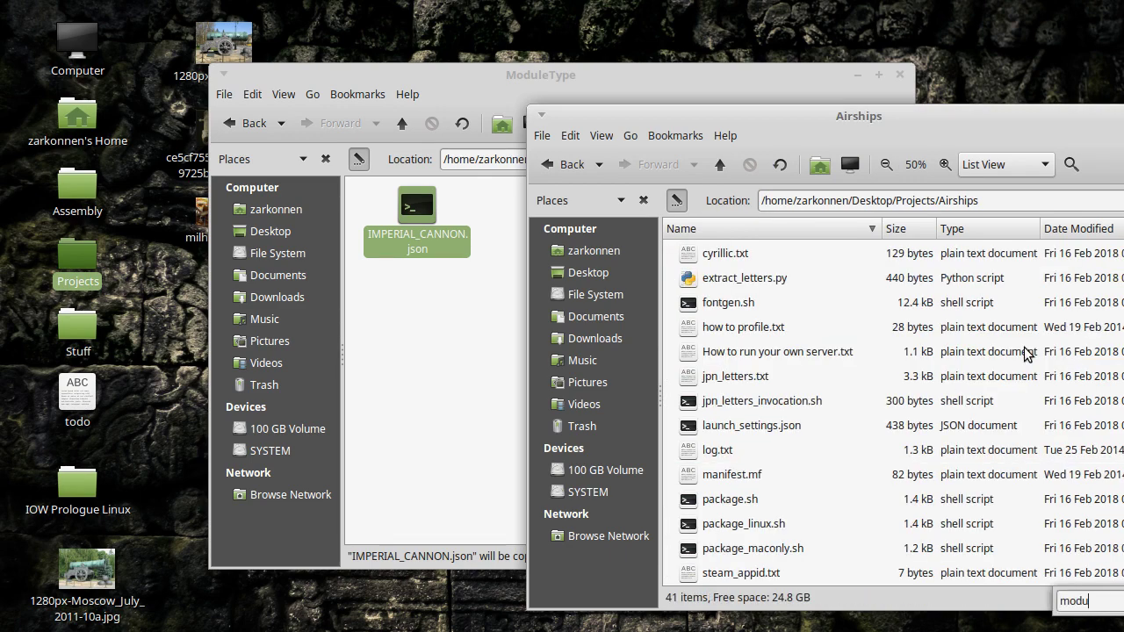
pyautogui.scroll(5, 1024, 352)
pyautogui.click(1023, 351)
pyautogui.press('Up')
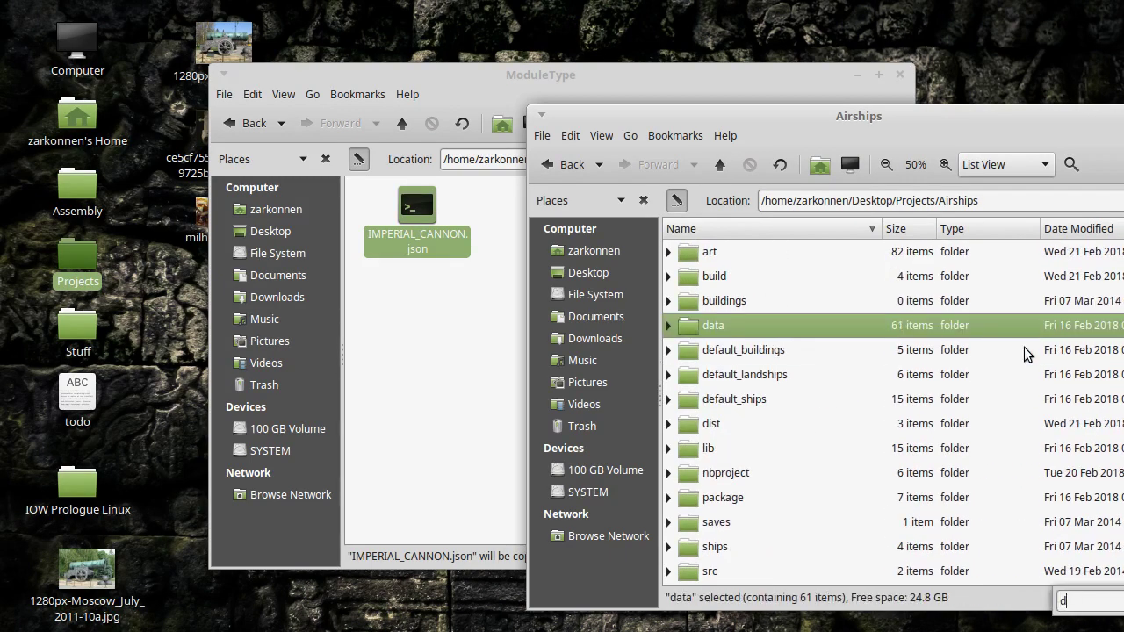
pyautogui.press('Return')
pyautogui.write('modulet')
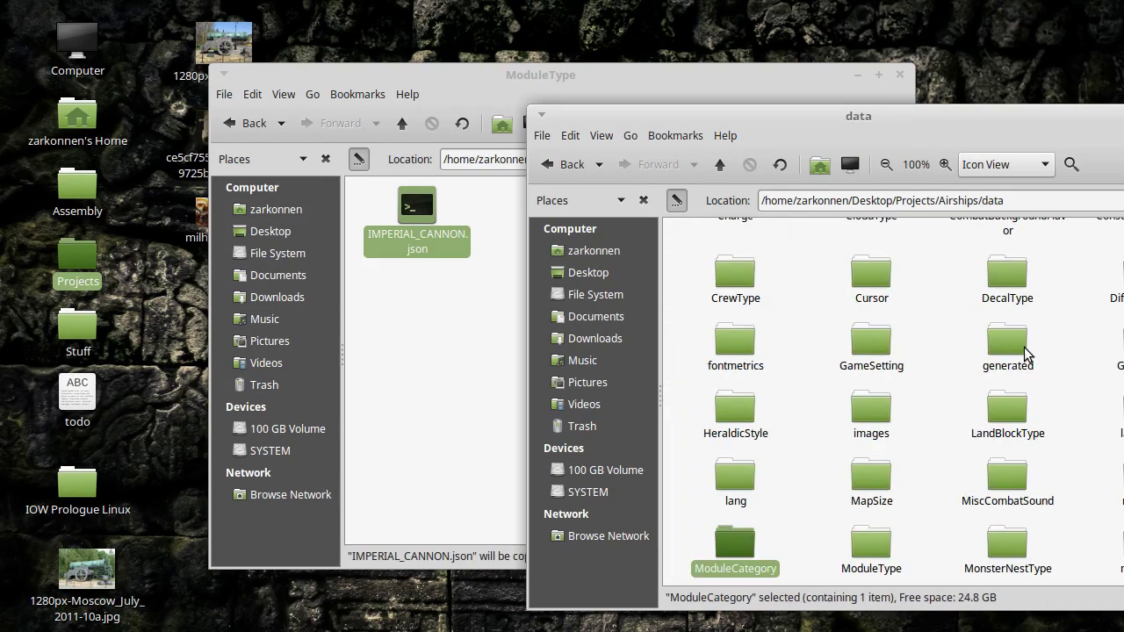
pyautogui.press('Return')
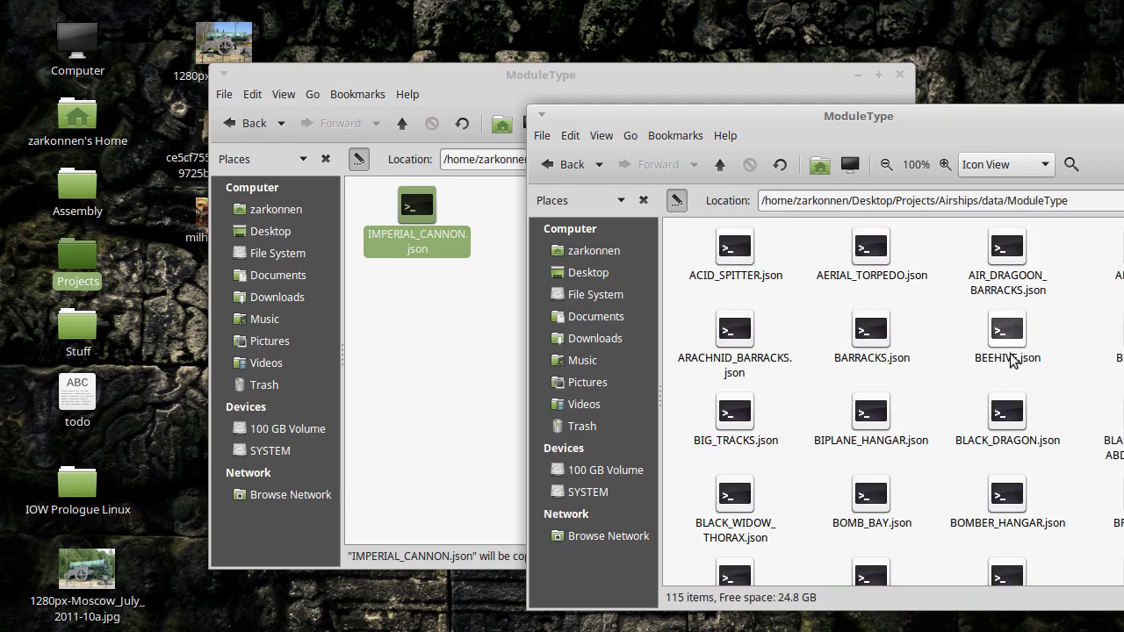
# Paste the copied IMPERIAL_CANNON.json into the Airships data/ModuleType folder.
pyautogui.rightClick(809, 404)
pyautogui.click(786, 409)
pyautogui.hotkey('ctrl', 'v')
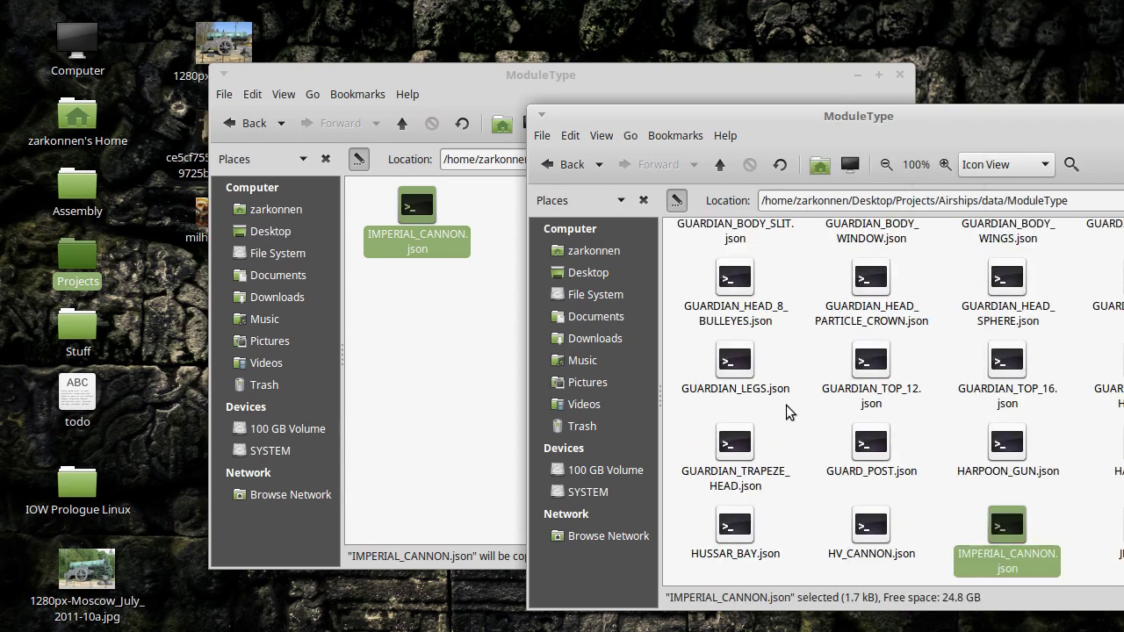
pyautogui.click(960, 523)
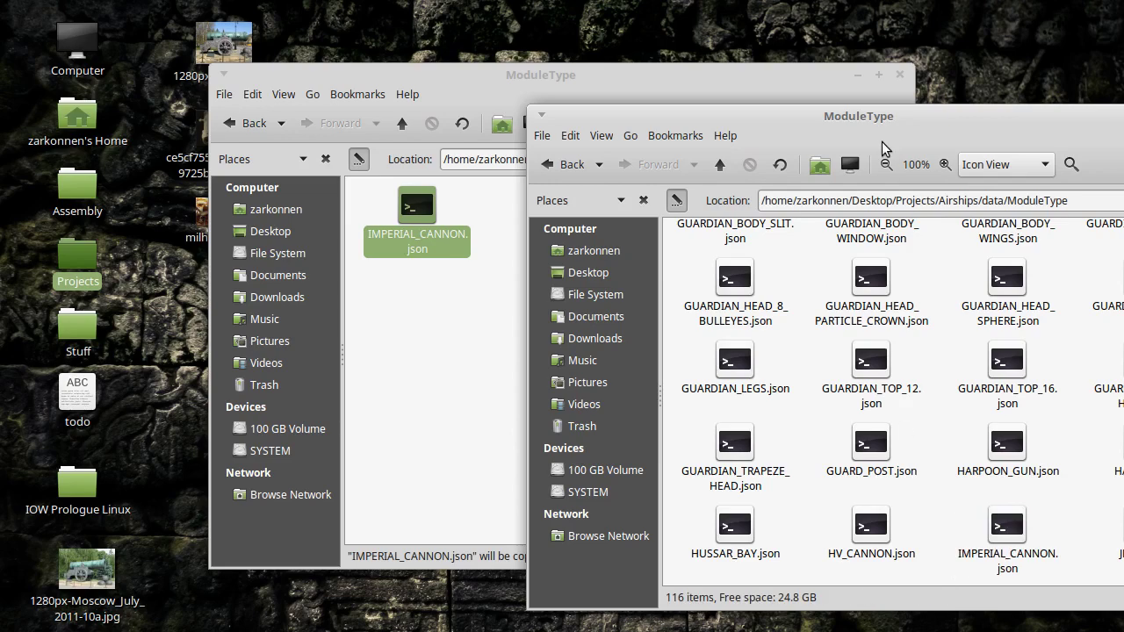
# Show the Airships ModuleType folder as a list and open its IMPERIAL_CANNON.json in the text editor.
pyautogui.moveTo(906, 110); pyautogui.dragTo(778, 89)
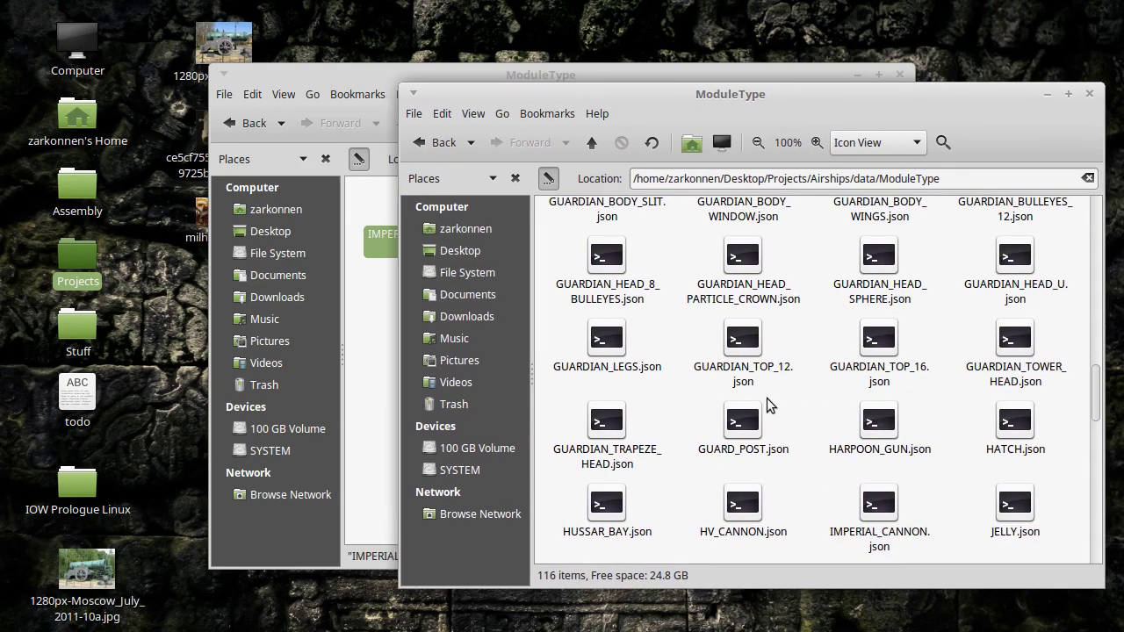
pyautogui.hotkey('ctrl', '2')
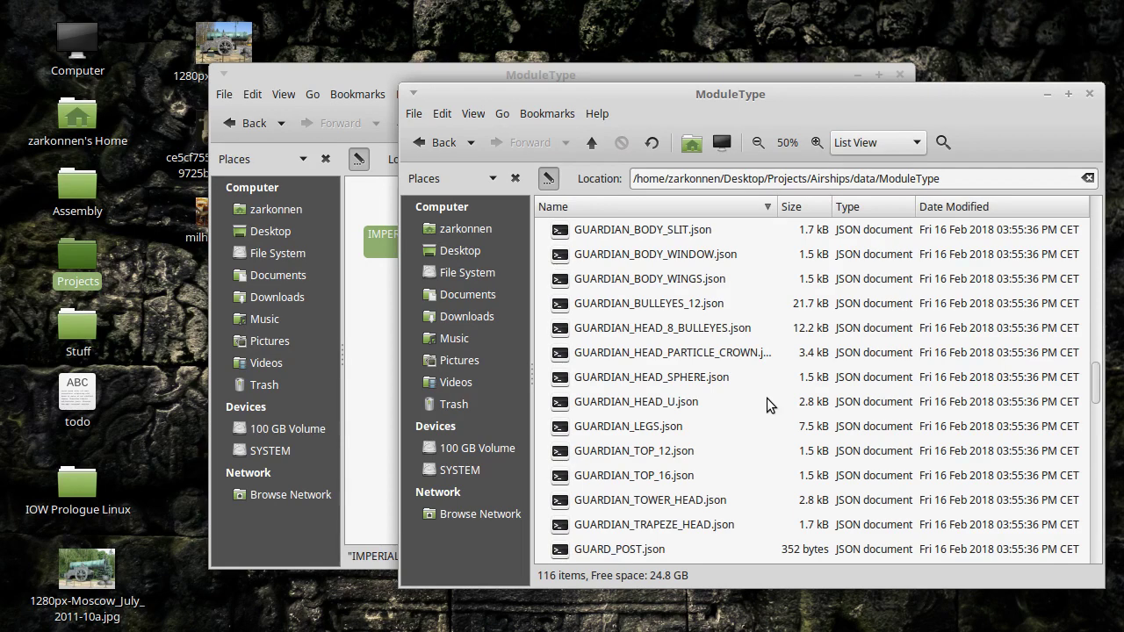
pyautogui.write('imp')
pyautogui.doubleClick(767, 391)
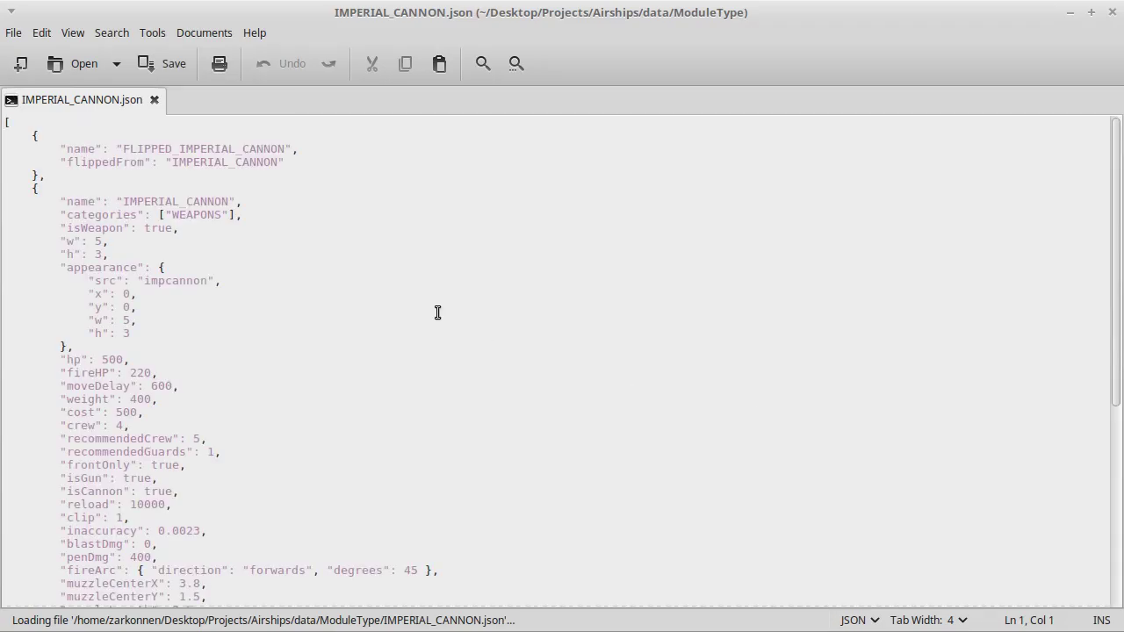
# Change the main module's name value to IMP_CANNON in IMPERIAL_CANNON.json.
pyautogui.click(181, 206)
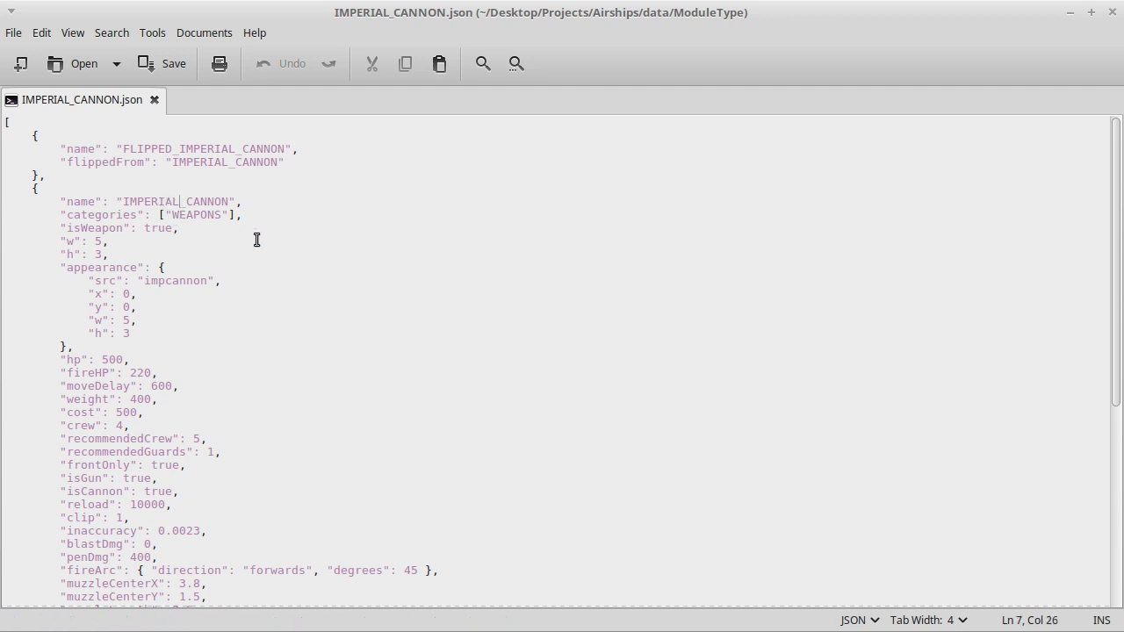
pyautogui.press('BackSpace')
pyautogui.press('BackSpace')
pyautogui.press('BackSpace')
pyautogui.press('BackSpace')
pyautogui.press('BackSpace')
pyautogui.press('BackSpace')
pyautogui.write('P')
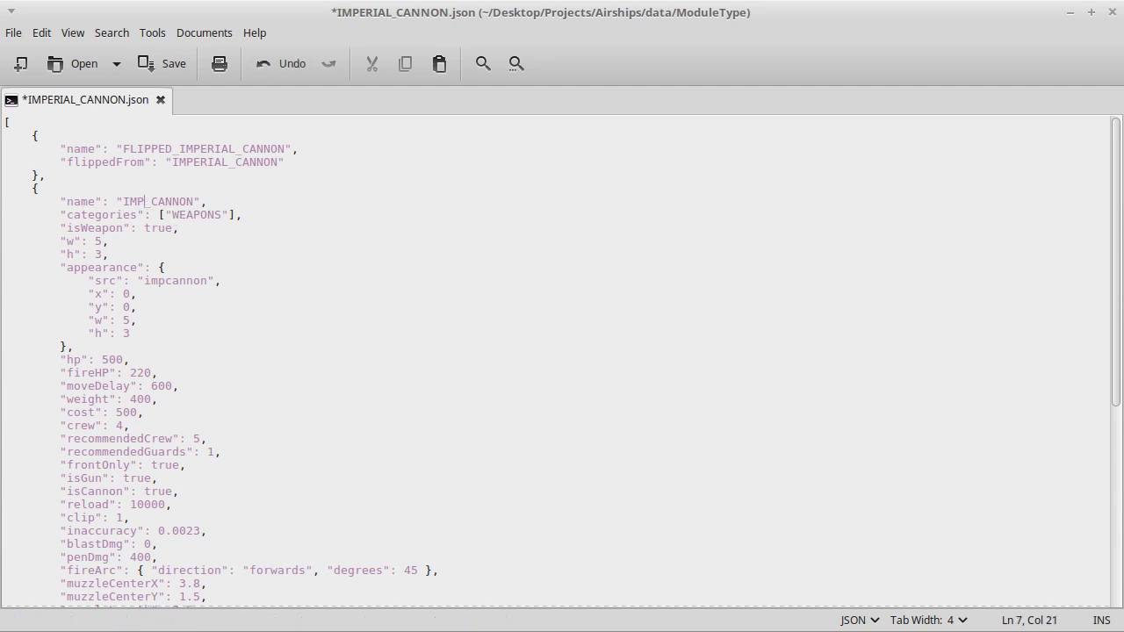
# Change the flippedFrom value of the flipped module entry to IMP_CANNON.
pyautogui.click(223, 160)
pyautogui.press('BackSpace')
pyautogui.press('BackSpace')
pyautogui.press('BackSpace')
pyautogui.press('BackSpace')
pyautogui.press('BackSpace')
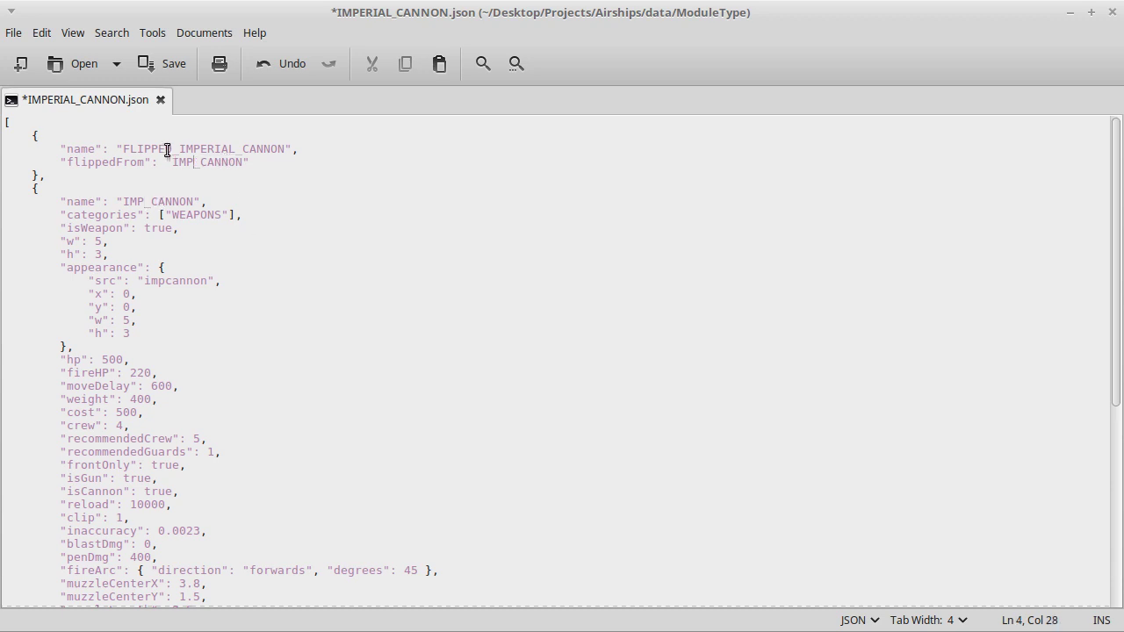
# Change the flipped module's name to FLIPPED_IMP_CANNON and save the file.
pyautogui.rightClick(236, 153)
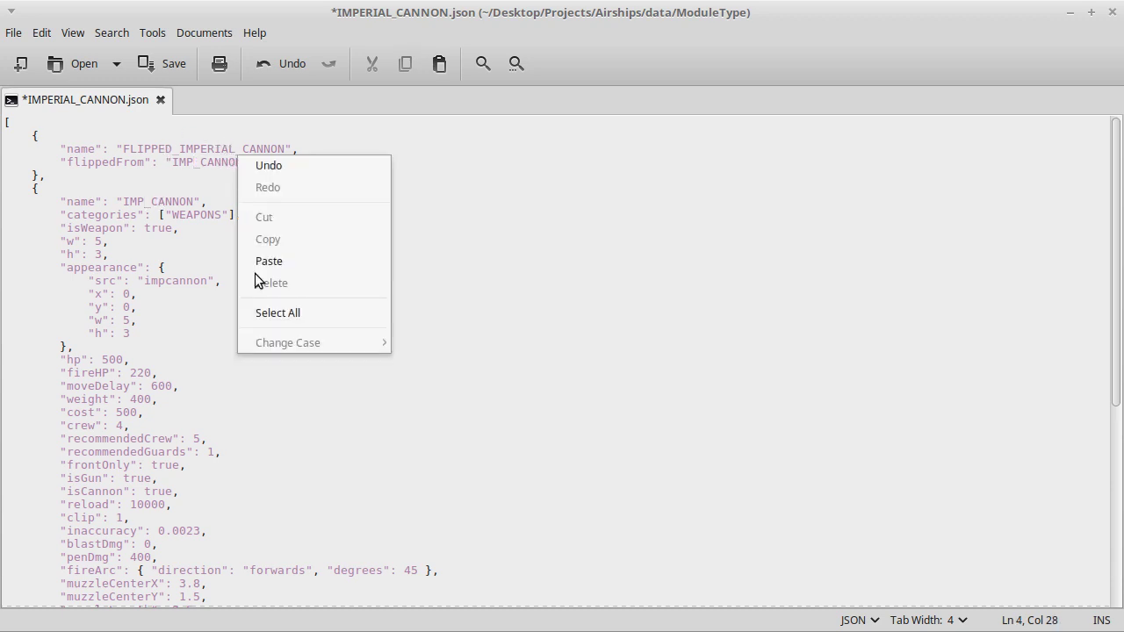
pyautogui.click(238, 148)
pyautogui.click(238, 149)
pyautogui.press('BackSpace')
pyautogui.press('BackSpace')
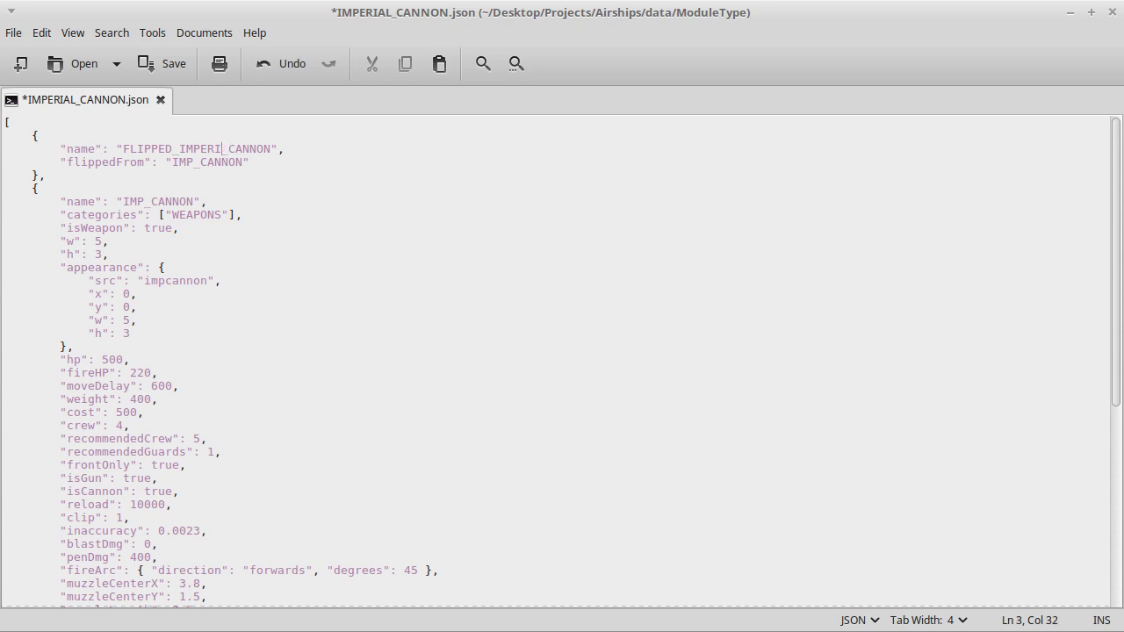
pyautogui.press('BackSpace')
pyautogui.press('BackSpace')
pyautogui.press('BackSpace')
pyautogui.hotkey('ctrl', 's')
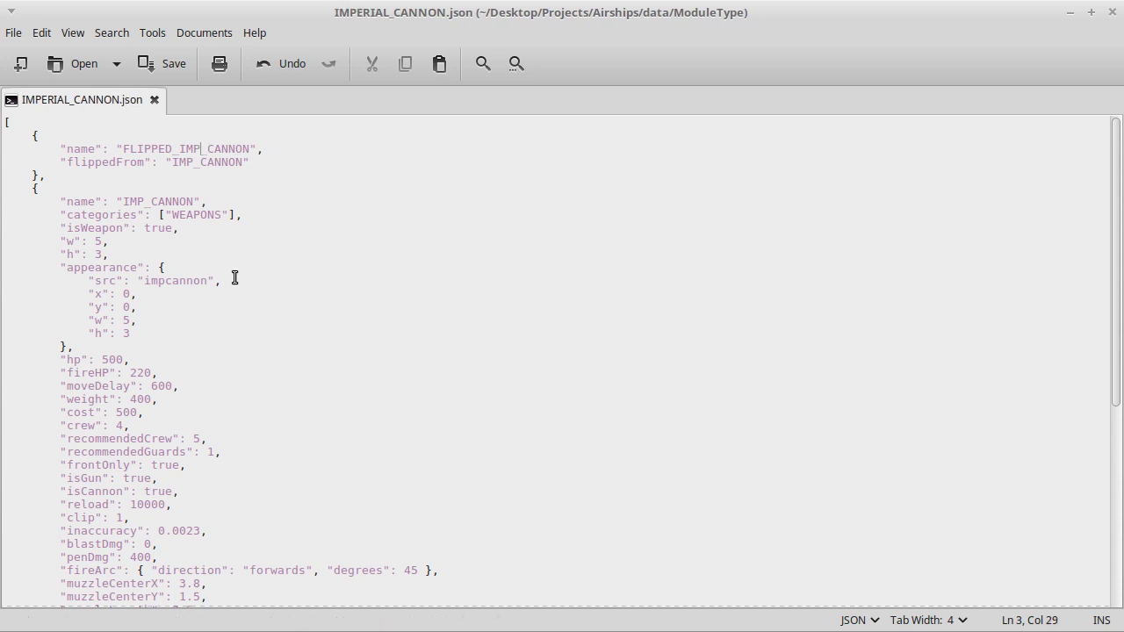
# Delete the "src": "impcannon" line from the module's appearance block, leaving no blank line.
pyautogui.tripleClick(175, 281)
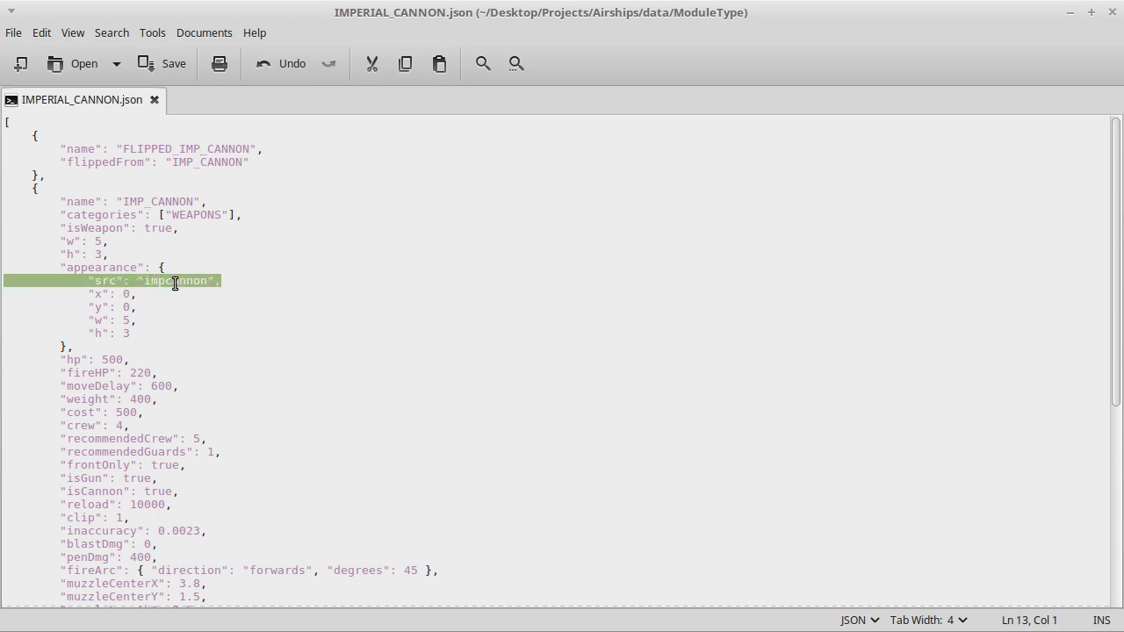
pyautogui.press('Delete')
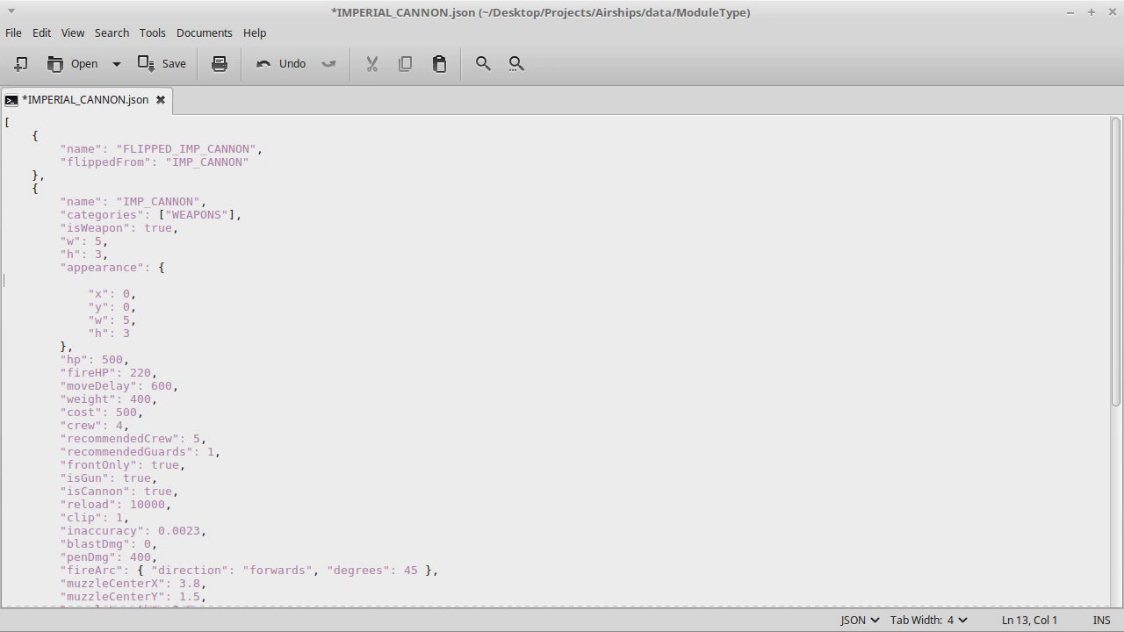
pyautogui.press('BackSpace')
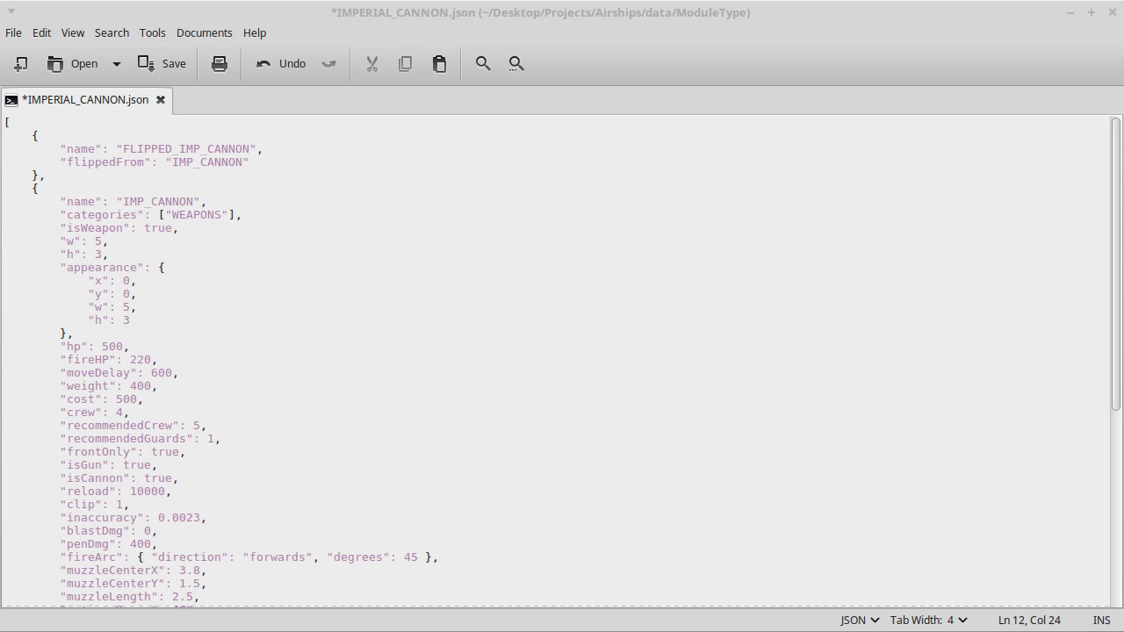
# Set the cannon module's cost to 800 and look through the weapon settings below it.
pyautogui.click(242, 363)
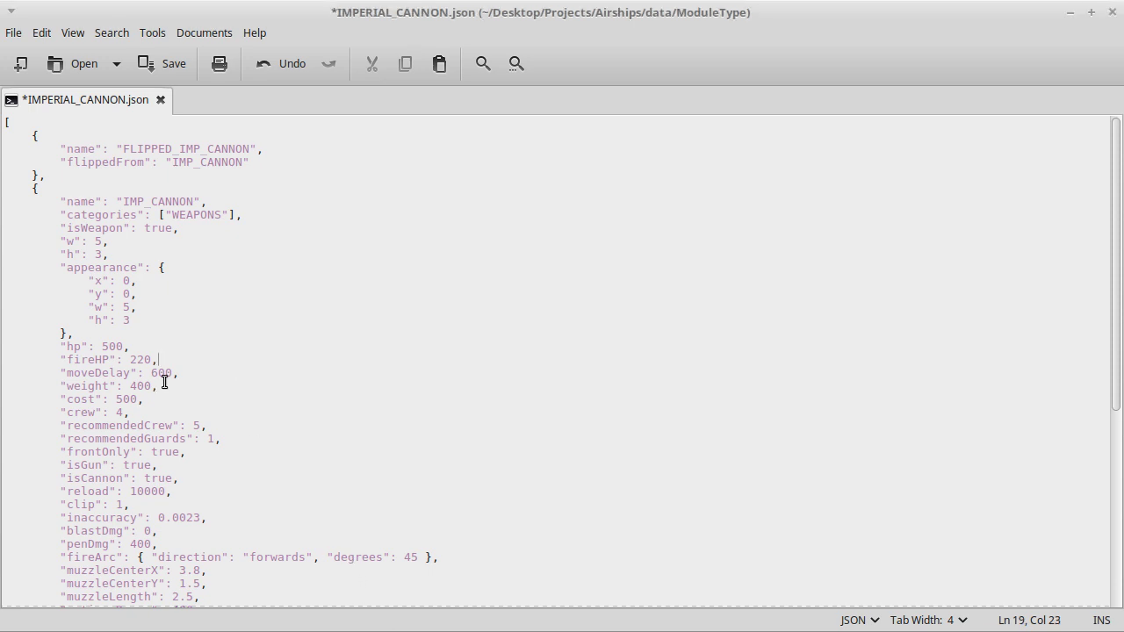
pyautogui.click(122, 399)
pyautogui.press('BackSpace')
pyautogui.write('8')
pyautogui.scroll(-4, 308, 399)
pyautogui.scroll(-4, 308, 398)
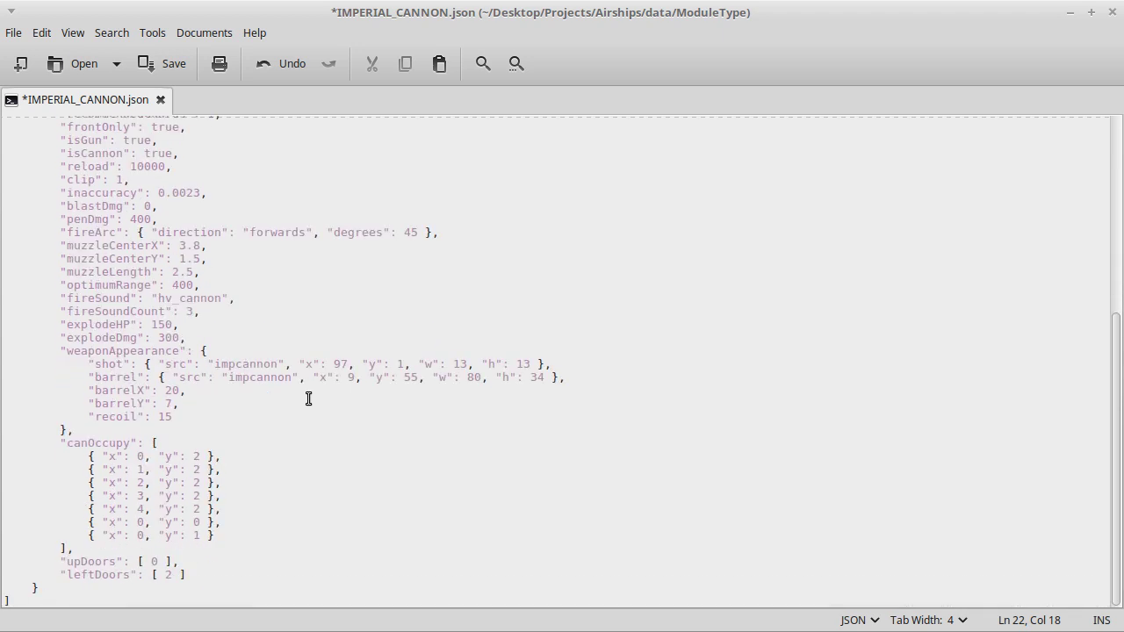
pyautogui.scroll(2, 308, 399)
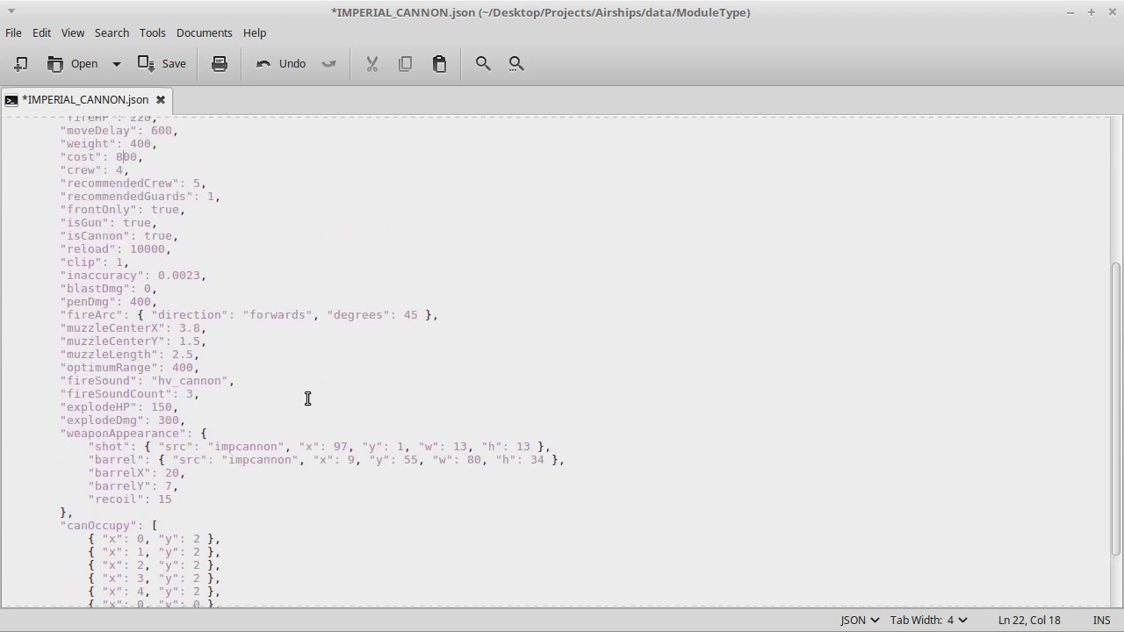
# Save the cannon file and open AERIAL_TORPEDO.json from the ModuleType folder in the text editor.
pyautogui.scroll(3, 308, 399)
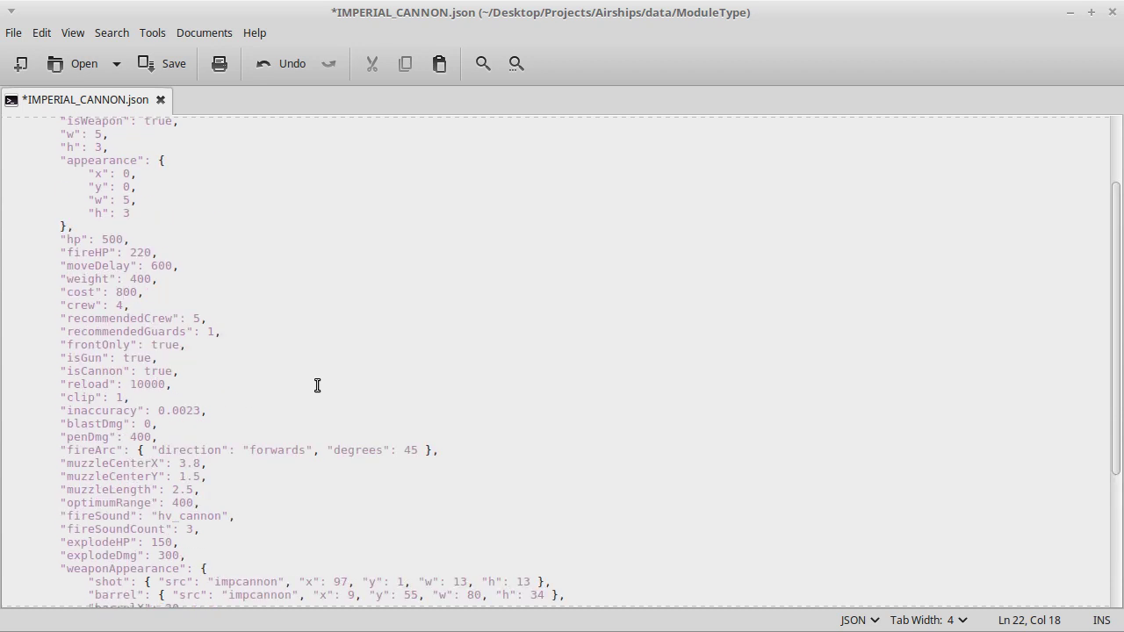
pyautogui.hotkey('ctrl', 's')
pyautogui.hotkey('alt', 'Tab')
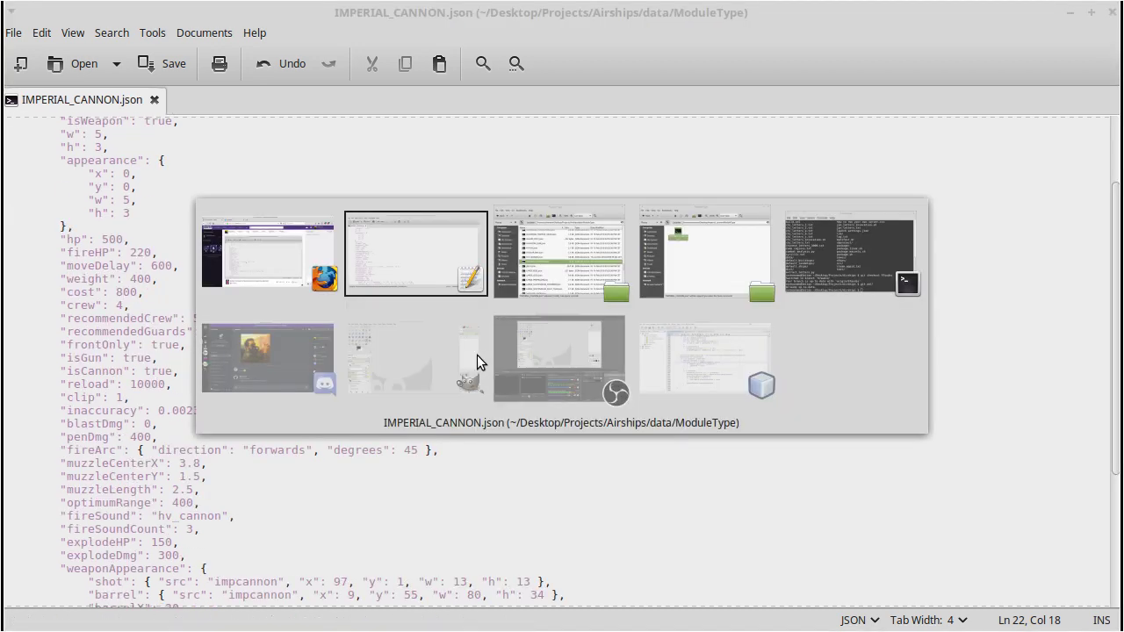
pyautogui.hotkey('alt', 'Tab')
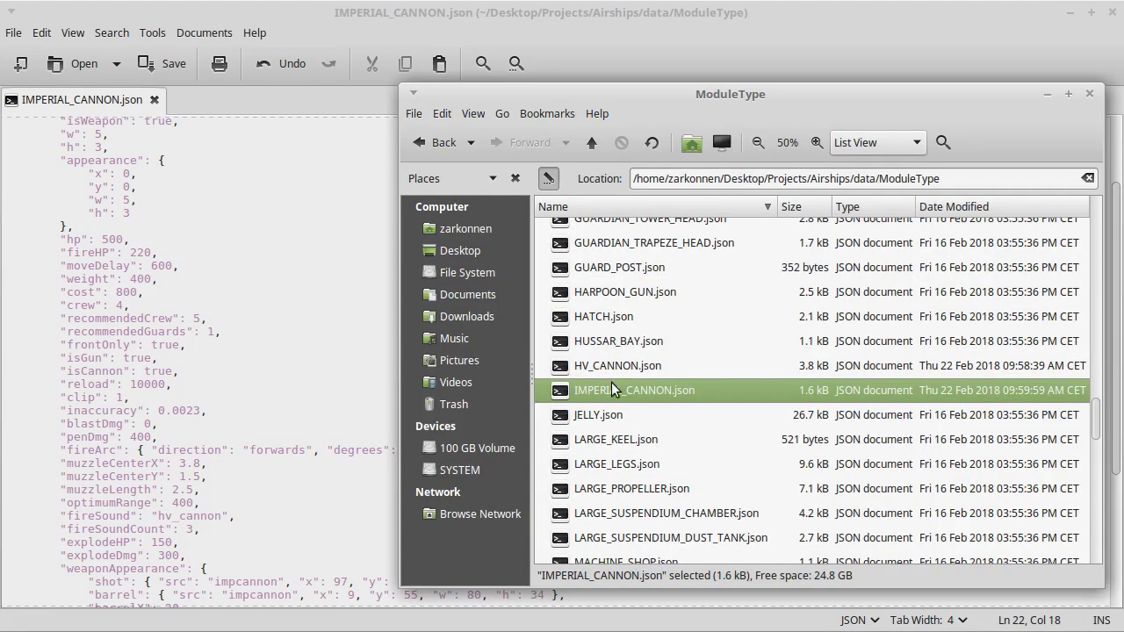
pyautogui.press('Down')
pyautogui.press('Down')
pyautogui.press('Down')
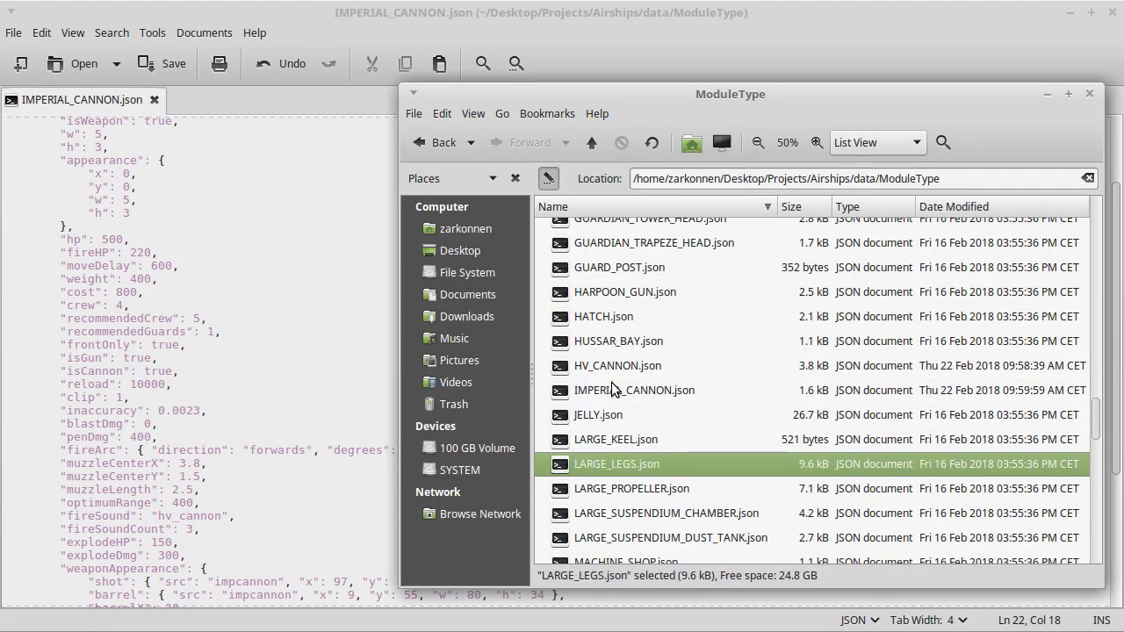
pyautogui.press('Up')
pyautogui.press('Up')
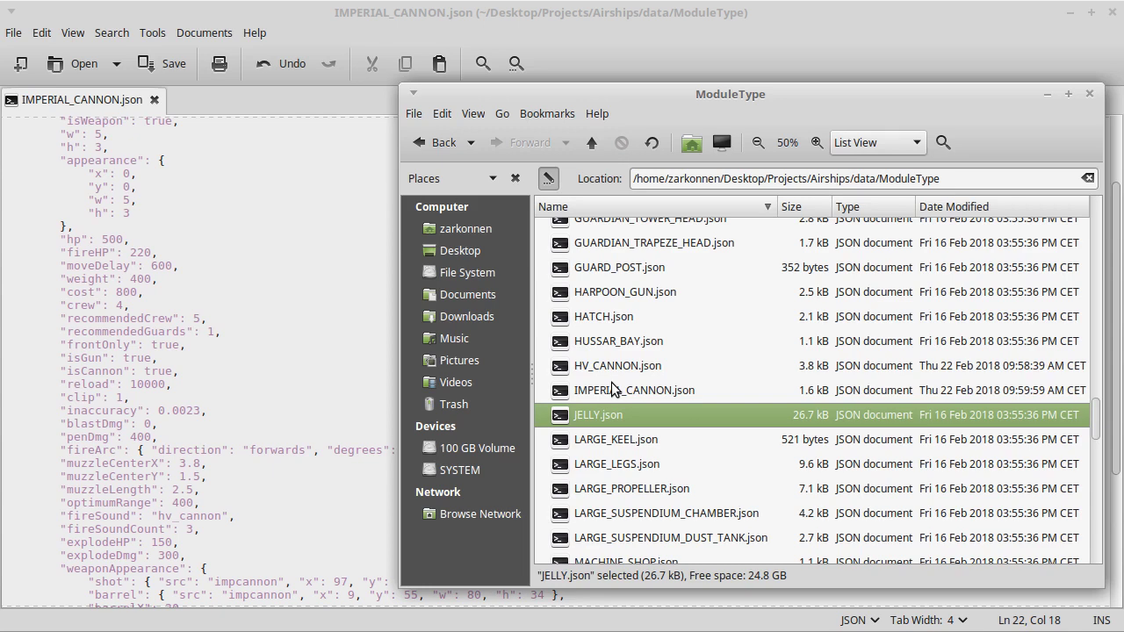
pyautogui.write('torp')
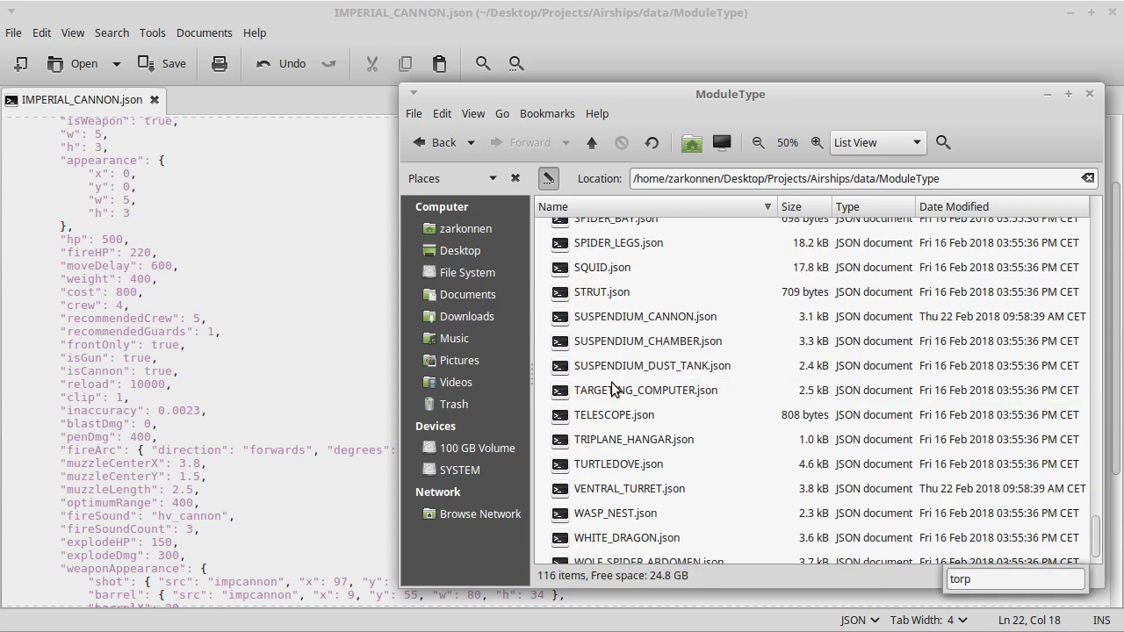
pyautogui.click(611, 382)
pyautogui.write('ae')
pyautogui.press('Return')
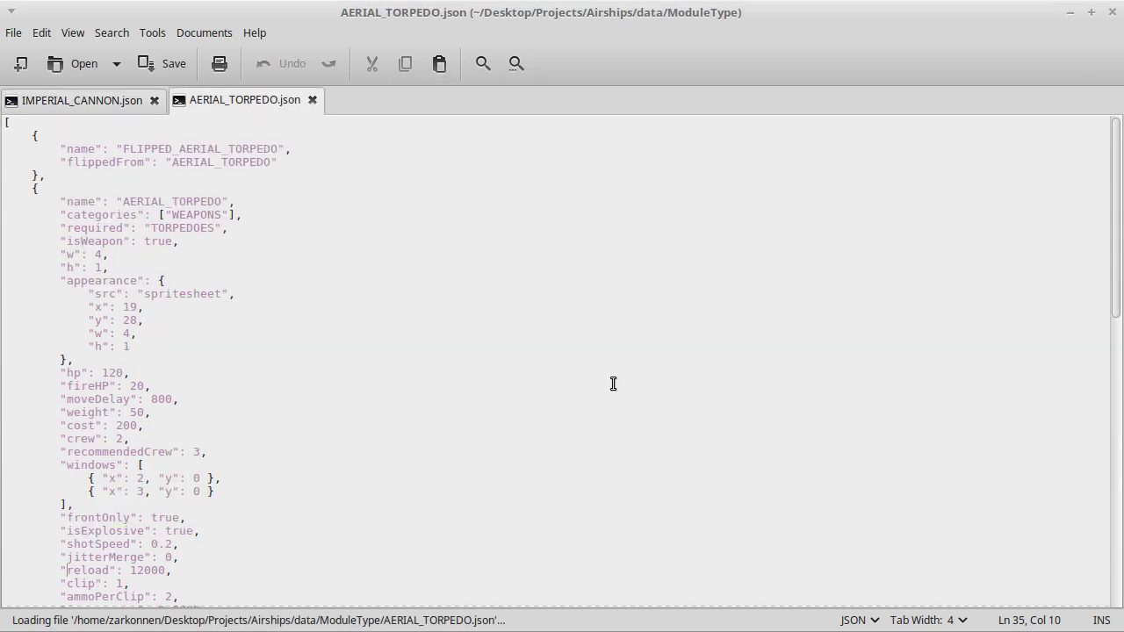
# Copy the "ammoPerClip": 2 line from the torpedo module to below "clip" in IMPERIAL_CANNON.json and save.
pyautogui.scroll(-5, 291, 451)
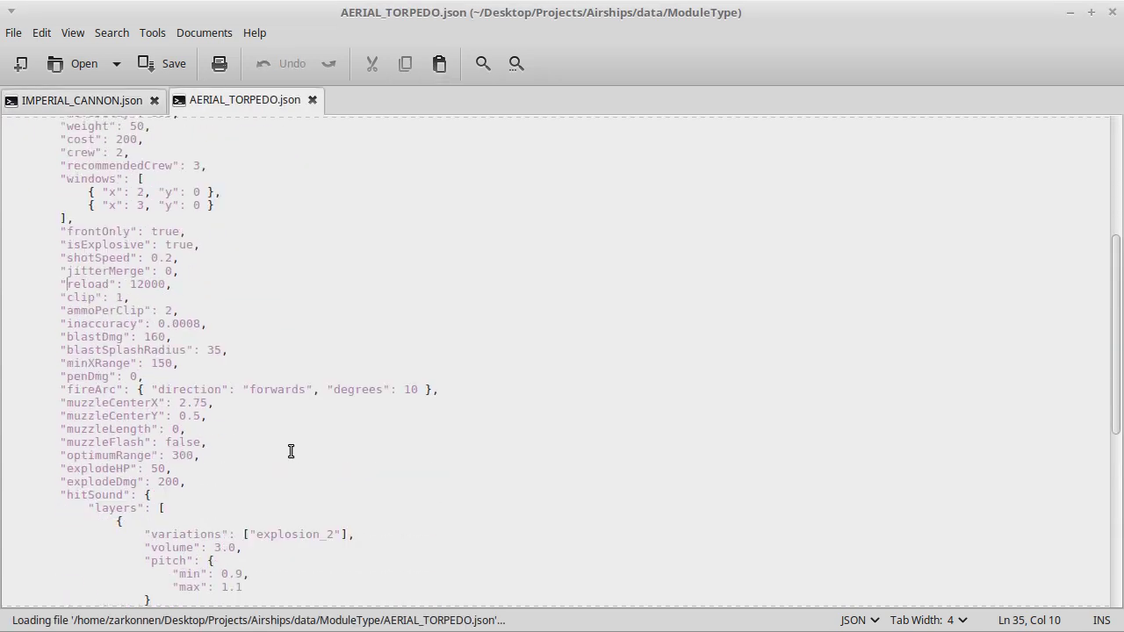
pyautogui.tripleClick(122, 313)
pyautogui.hotkey('ctrl', 'alt', 'pageup')
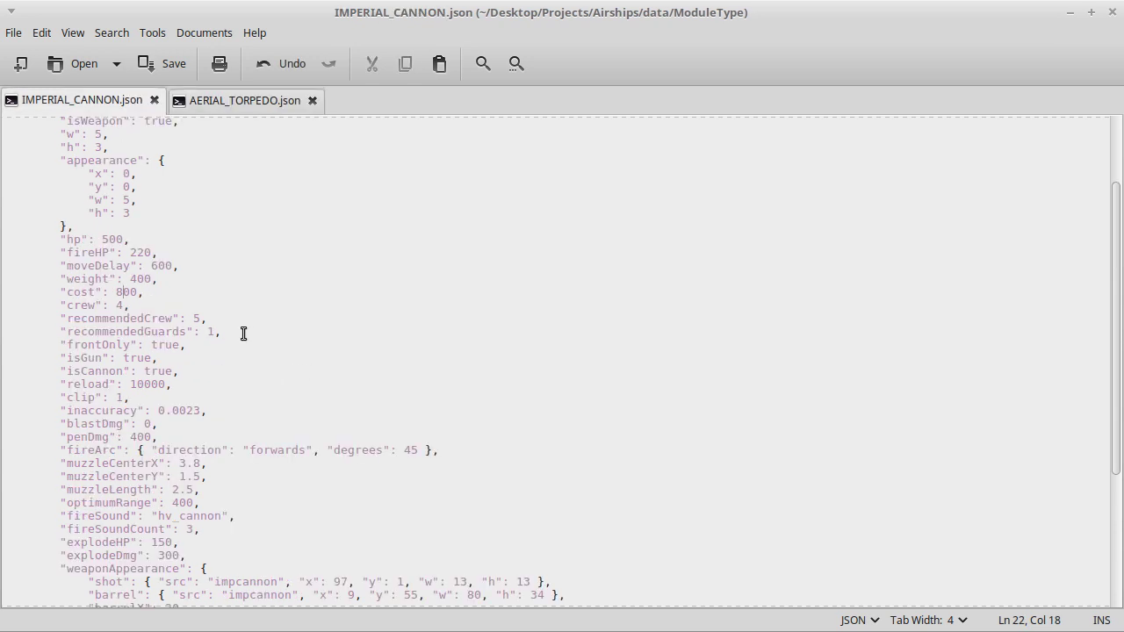
pyautogui.click(210, 396)
pyautogui.press('Return')
pyautogui.write('"ammoPerClip": 2,')
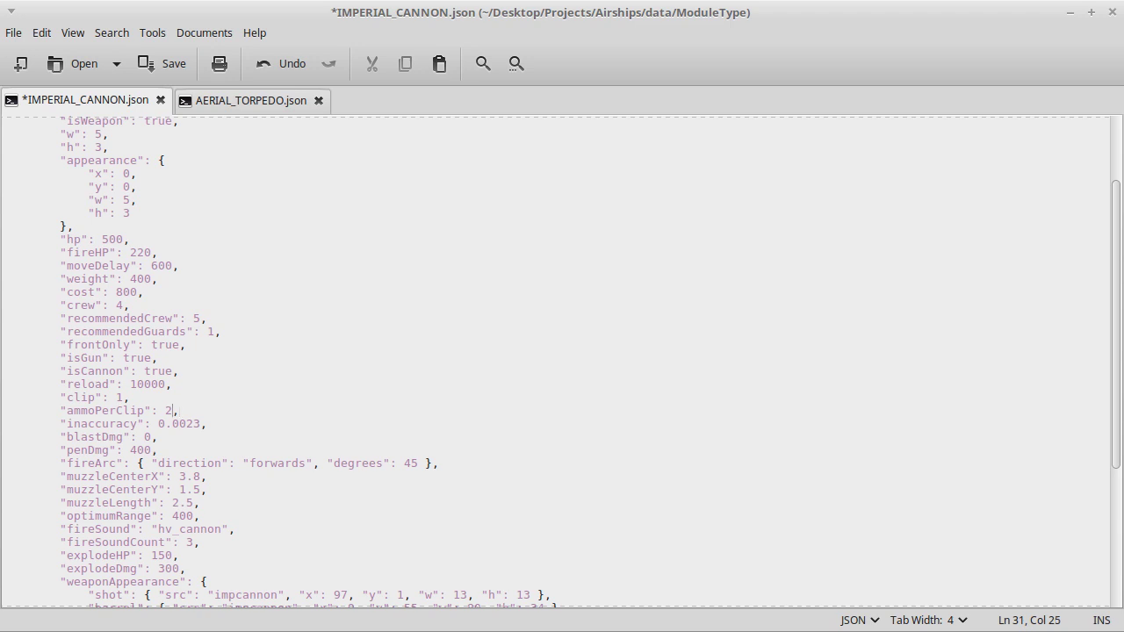
pyautogui.hotkey('ctrl', 's')
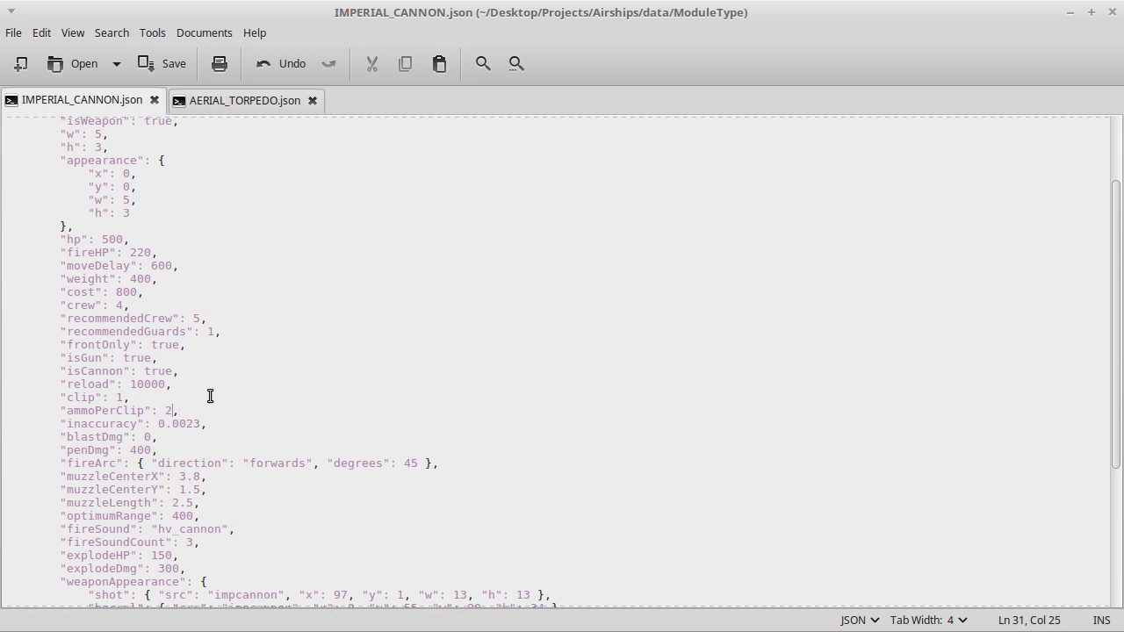
# Compare the cannon's shot and barrel image sources with those in the weaponAppearance block of AERIAL_TORPEDO.json.
pyautogui.scroll(-6, 210, 396)
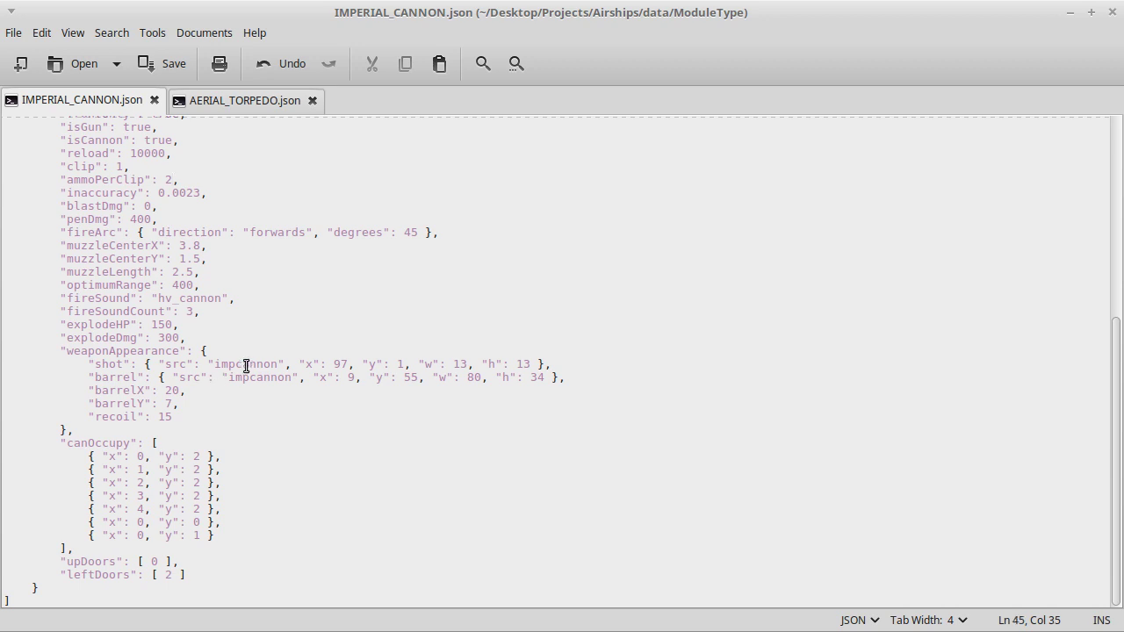
pyautogui.tripleClick(246, 365)
pyautogui.click(175, 376)
pyautogui.hotkey('alt', 'Tab')
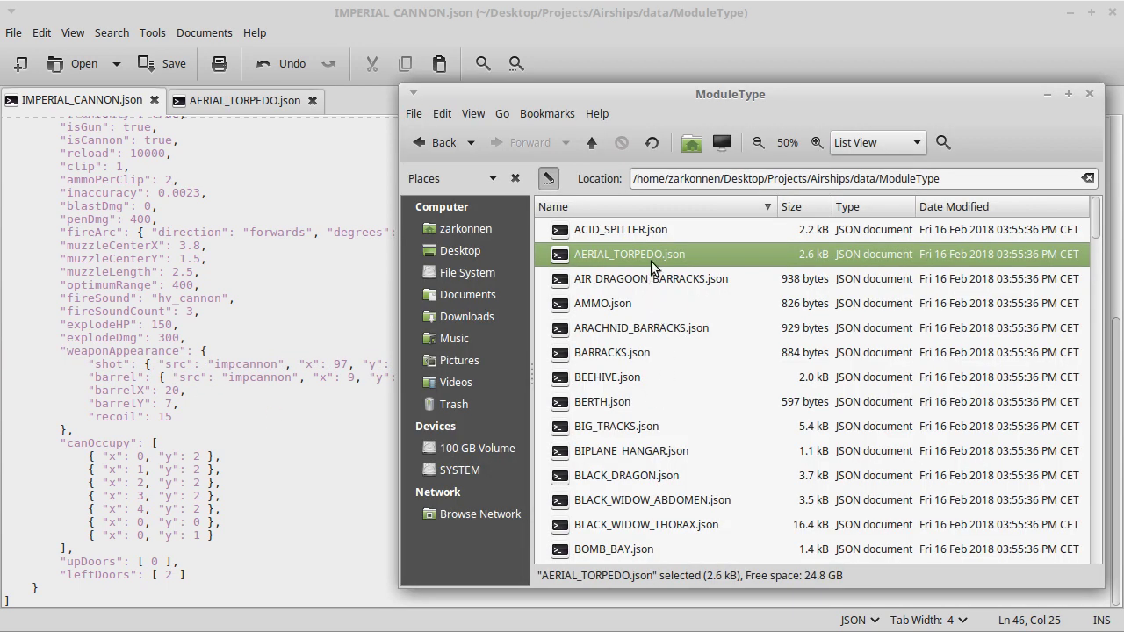
pyautogui.doubleClick(650, 256)
pyautogui.scroll(-10, 476, 311)
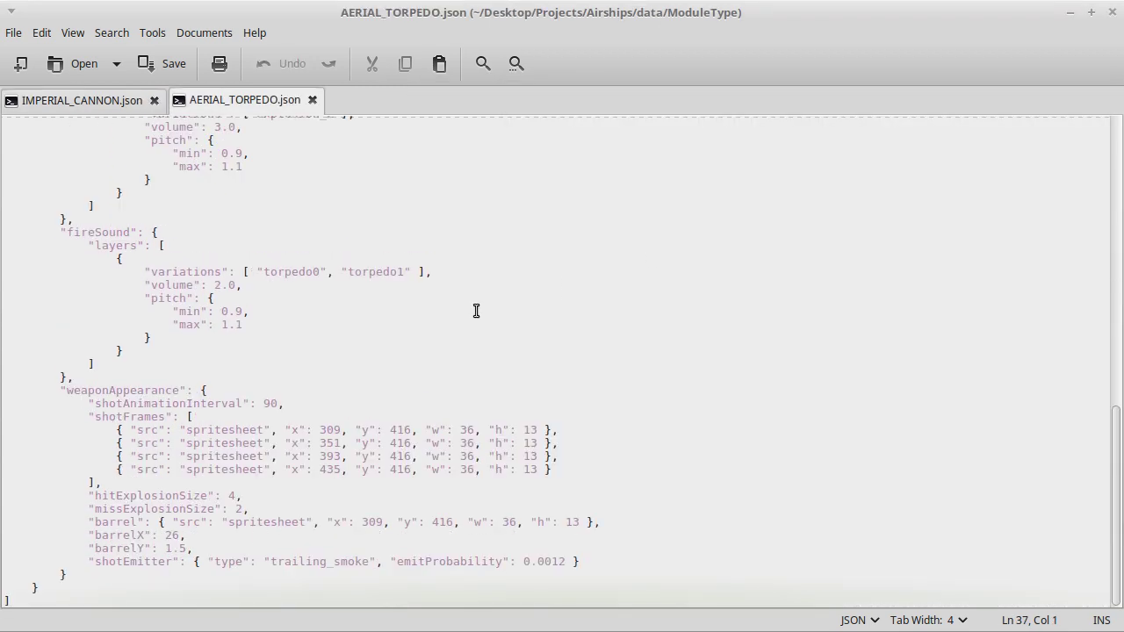
pyautogui.scroll(15, 476, 311)
pyautogui.hotkey('ctrl', 'alt', 'pageup')
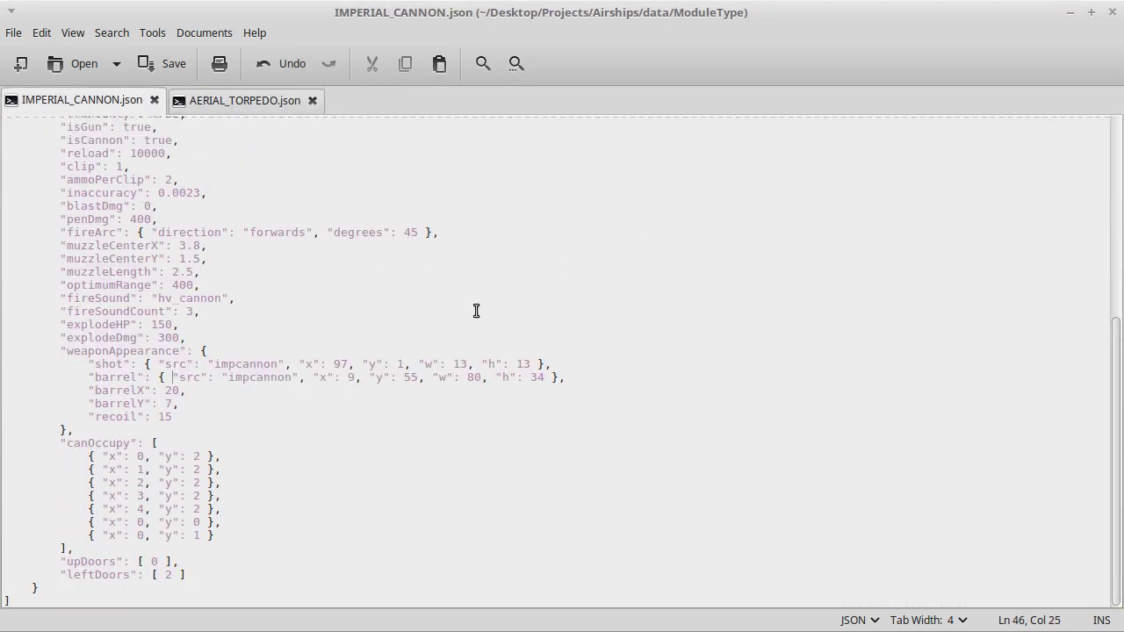
# Add a "src": "spritesheet" line at the start of the cannon module's appearance block.
pyautogui.scroll(10, 286, 346)
pyautogui.click(196, 268)
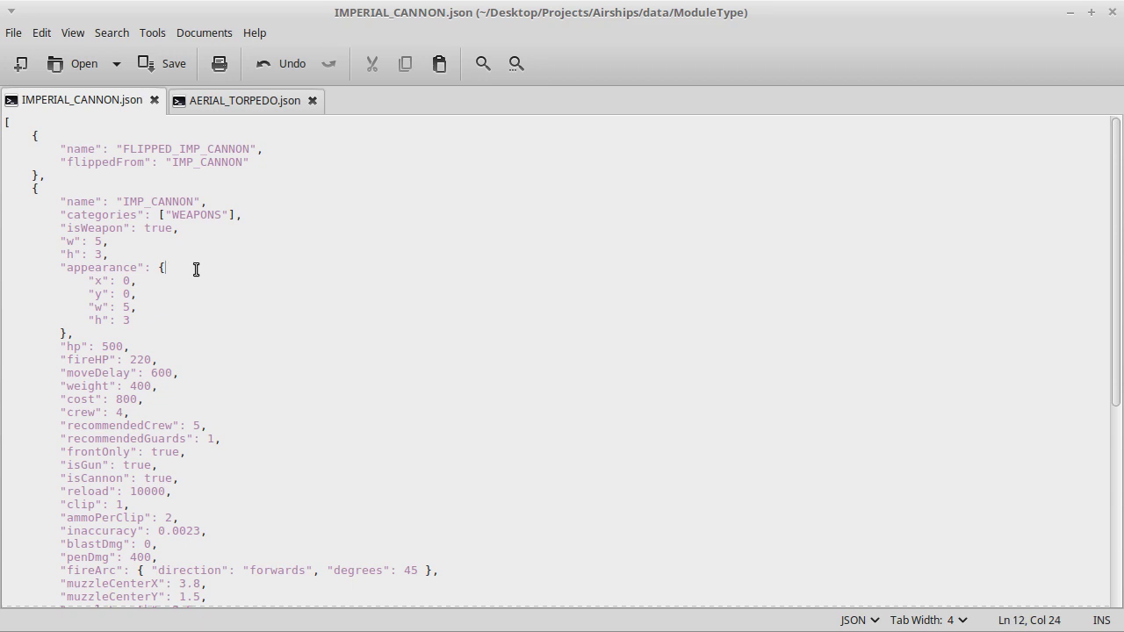
pyautogui.press('Return')
pyautogui.press('Tab')
pyautogui.press('Tab')
pyautogui.press('Tab')
pyautogui.write('"sr')
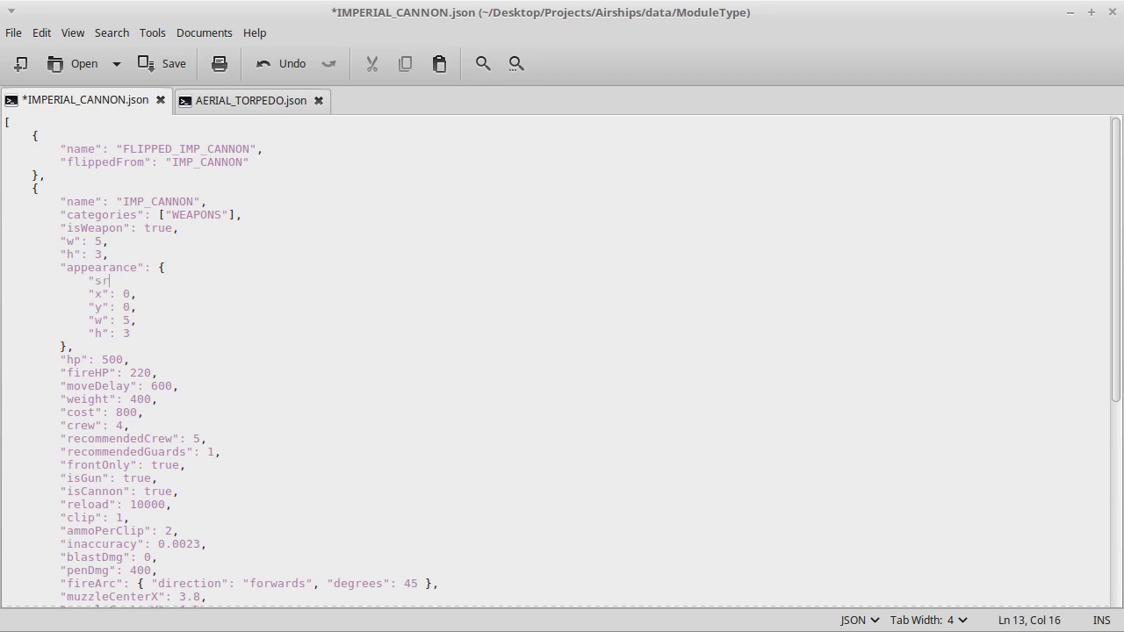
pyautogui.write('c": "spritesheet",')
# Replace the src values of the shot and barrel in weaponAppearance with spritesheet and save the file.
pyautogui.doubleClick(161, 283)
pyautogui.hotkey('ctrl', 'c')
pyautogui.scroll(-6, 162, 286)
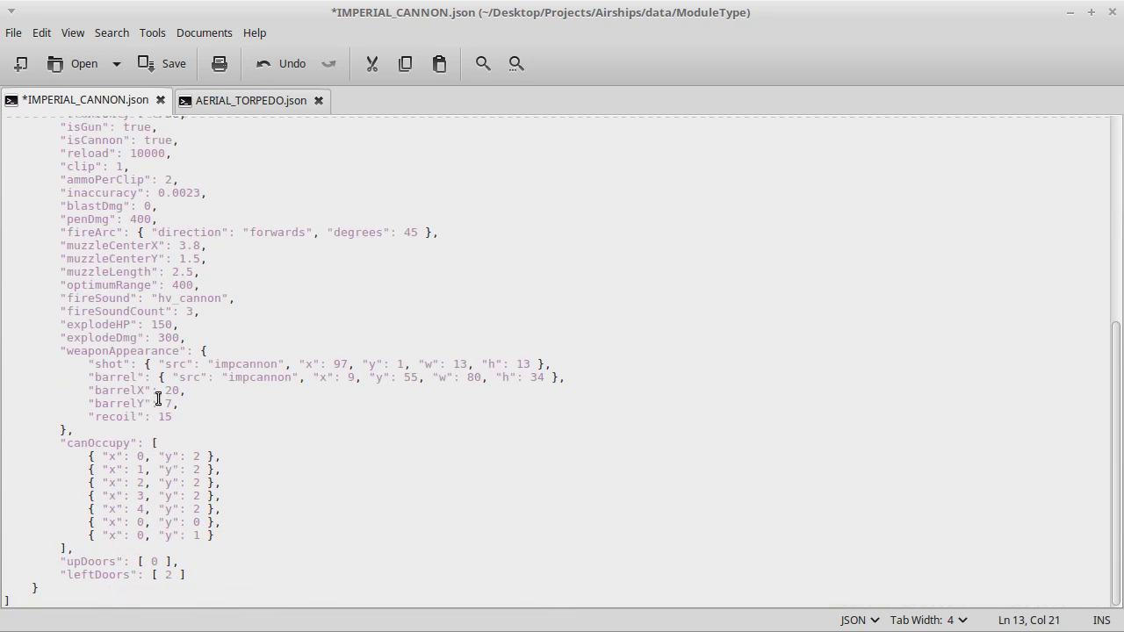
pyautogui.click(248, 348)
pyautogui.doubleClick(244, 364)
pyautogui.hotkey('ctrl', 'v')
pyautogui.doubleClick(245, 377)
pyautogui.hotkey('ctrl', 'v')
pyautogui.hotkey('ctrl', 's')
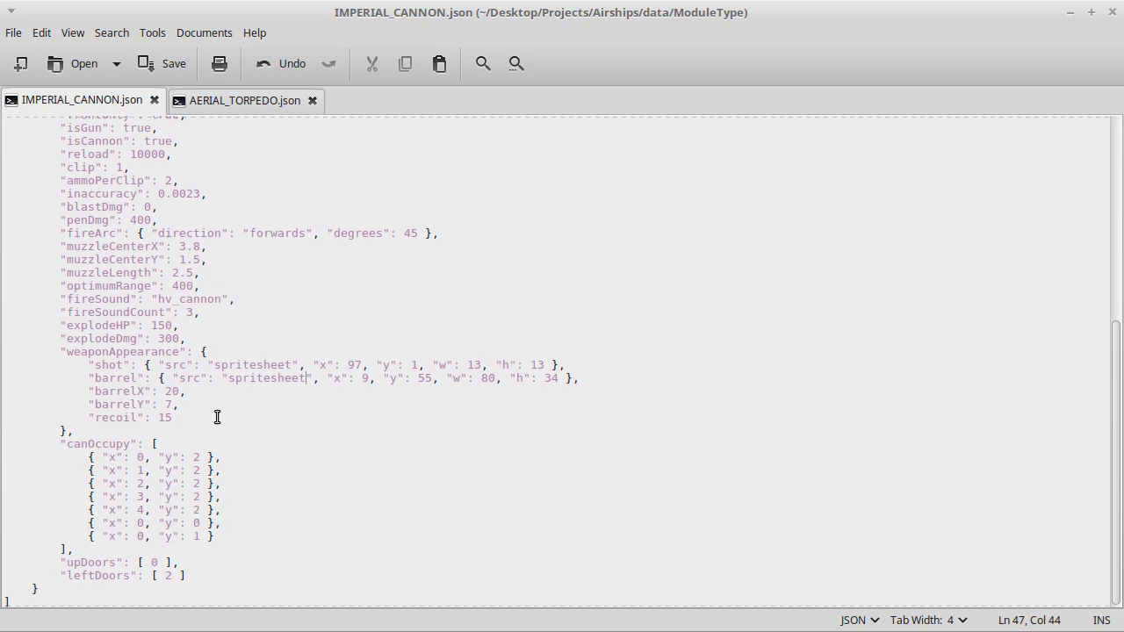
pyautogui.scroll(5, 217, 417)
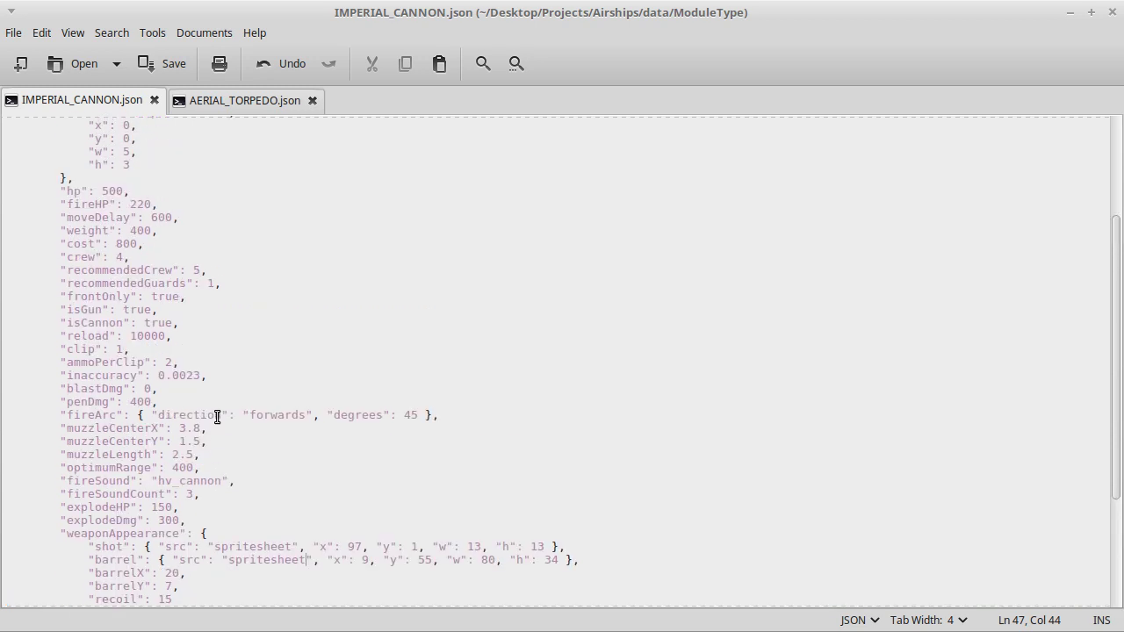
pyautogui.scroll(3, 217, 417)
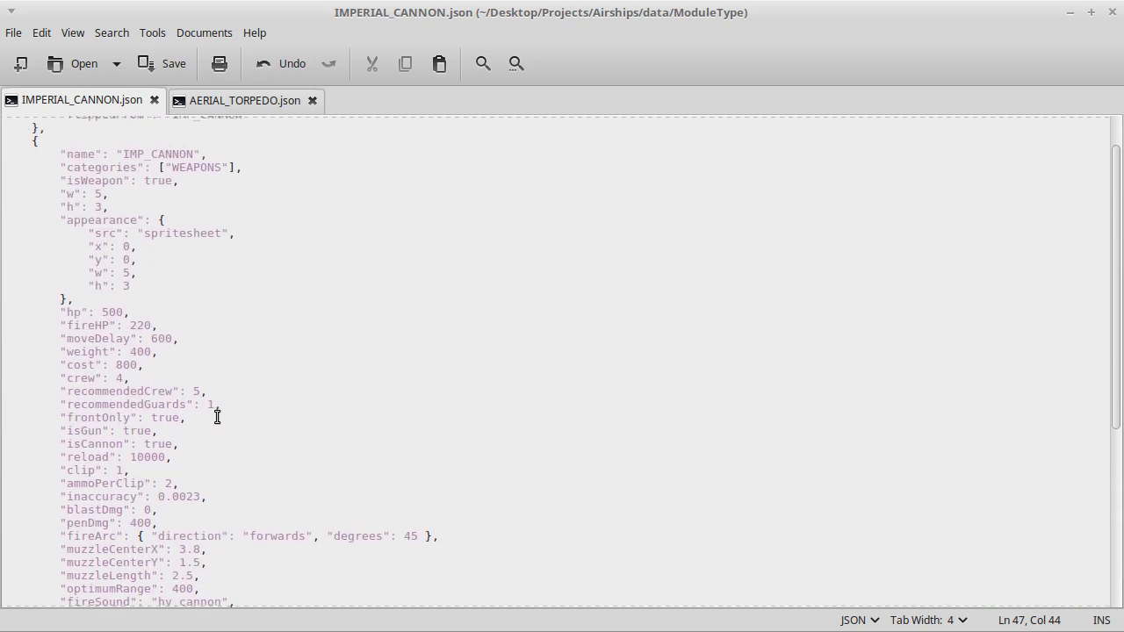
pyautogui.scroll(-6, 217, 417)
pyautogui.hotkey('alt', 'Tab')
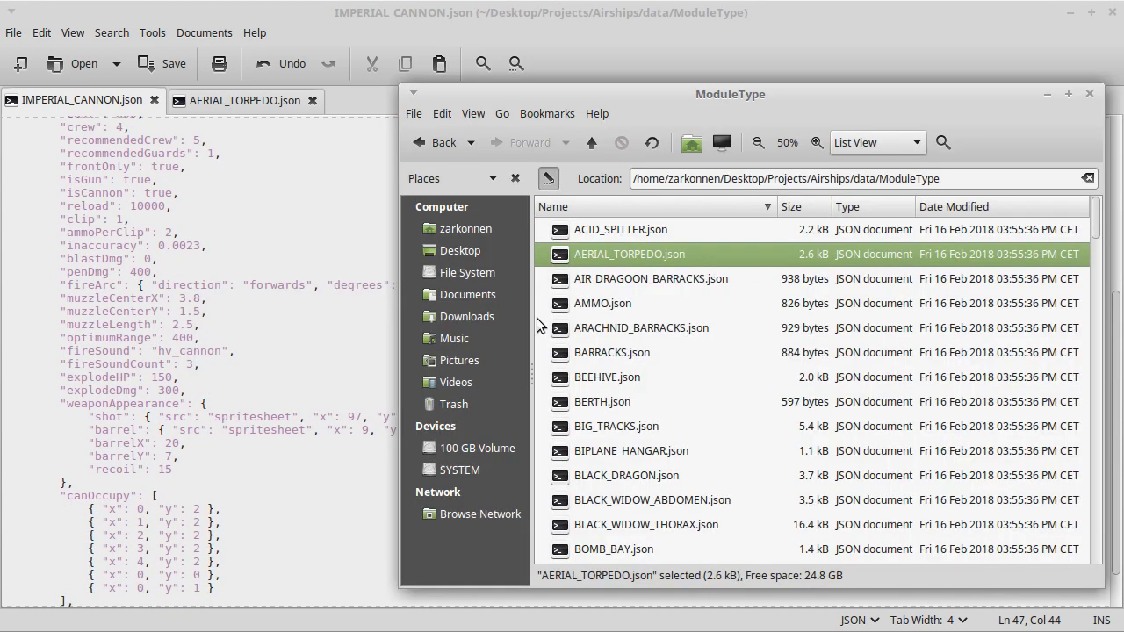
# Copy the "shotSpeed": 0.2 line from AERIAL_TORPEDO.json to below "frontOnly" in IMPERIAL_CANNON.json and save.
pyautogui.click(230, 169)
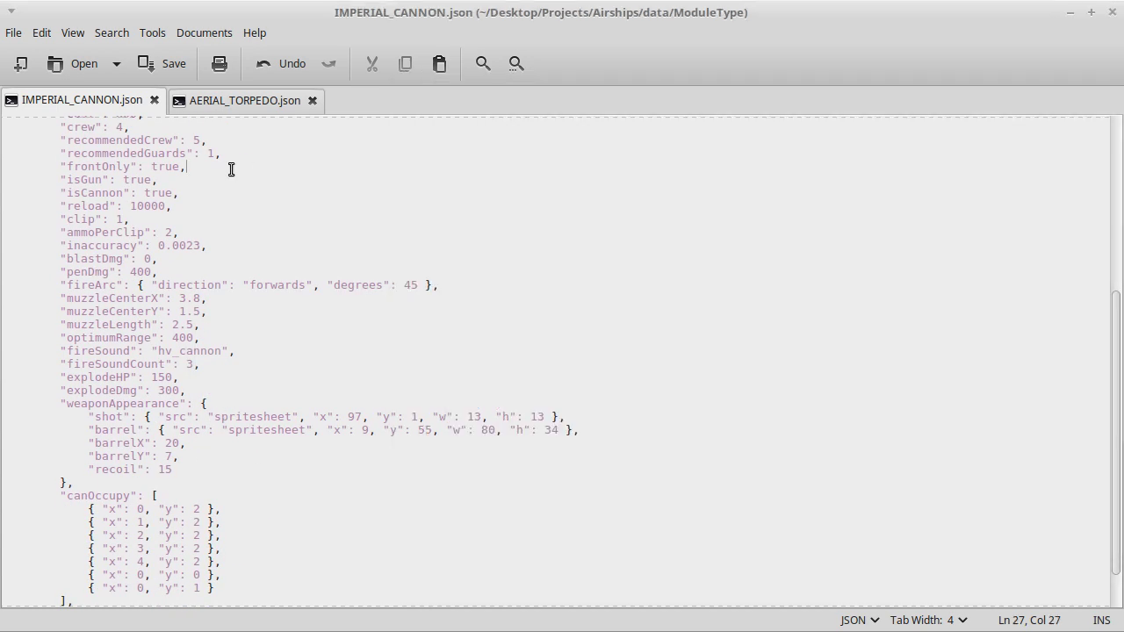
pyautogui.click(253, 101)
pyautogui.scroll(-4, 327, 202)
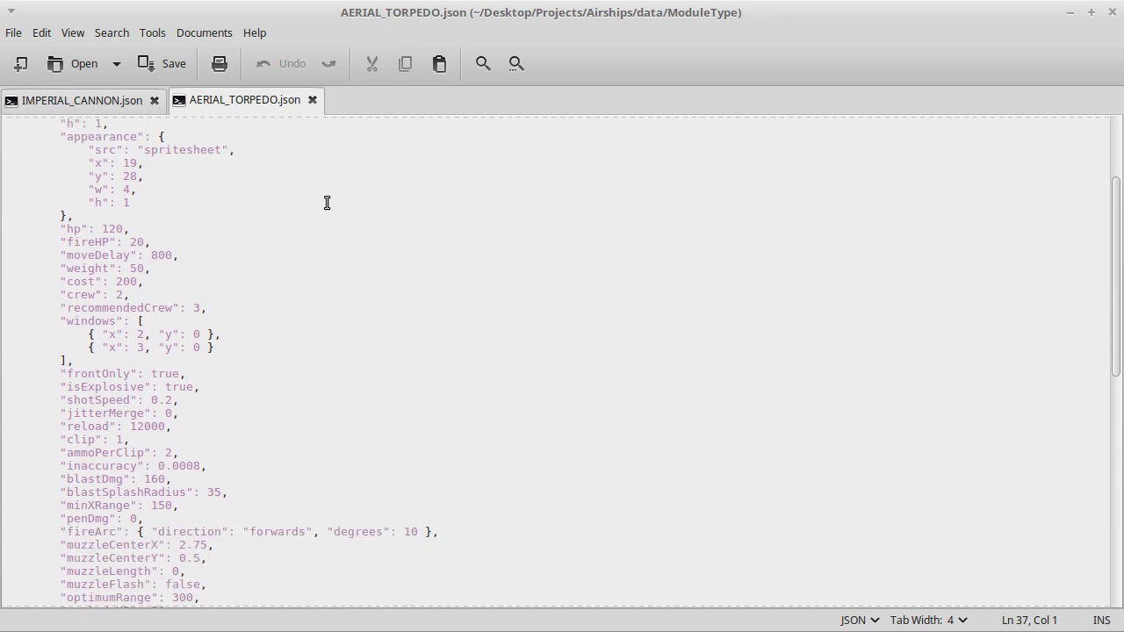
pyautogui.click(148, 400)
pyautogui.hotkey('shift', 'Home')
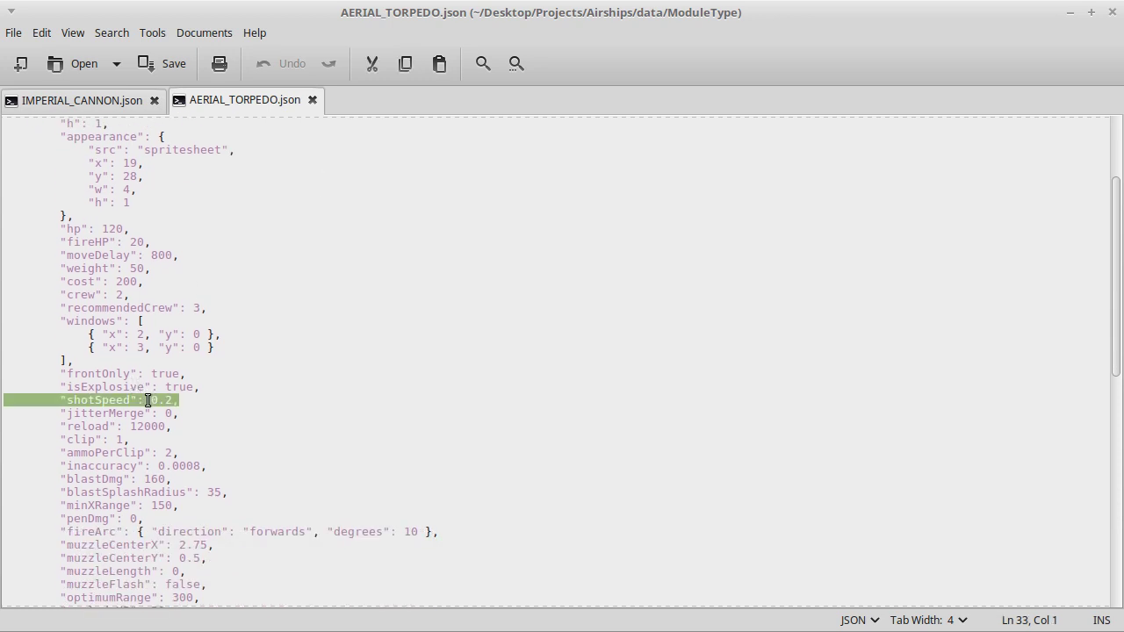
pyautogui.click(73, 106)
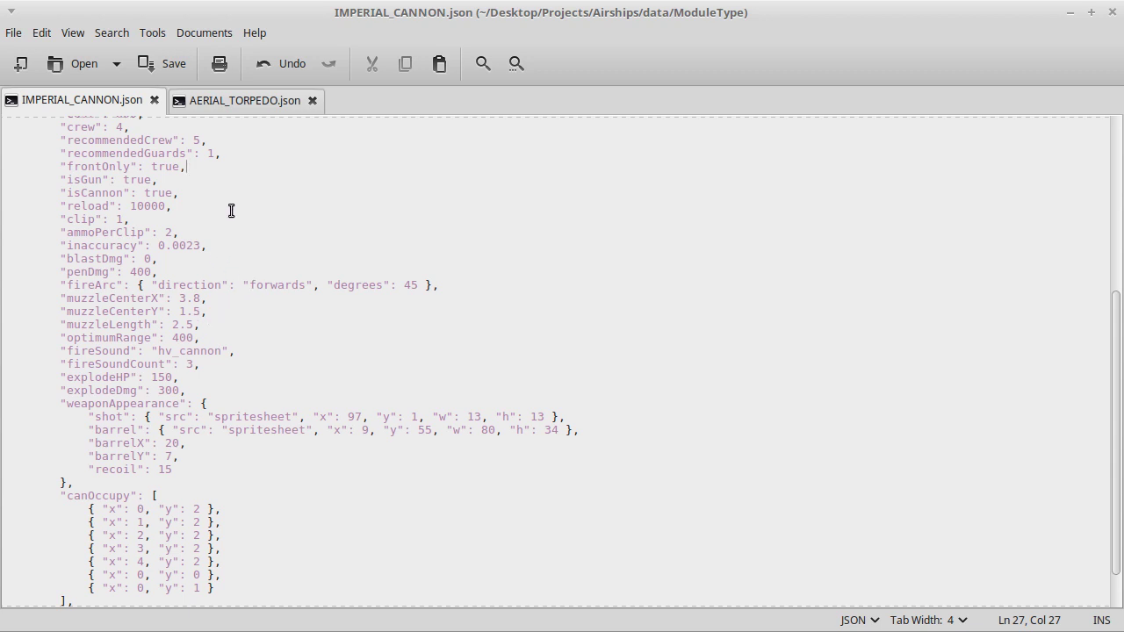
pyautogui.press('Return')
pyautogui.write('"shotSpeed": 0.2,')
pyautogui.hotkey('ctrl', 's')
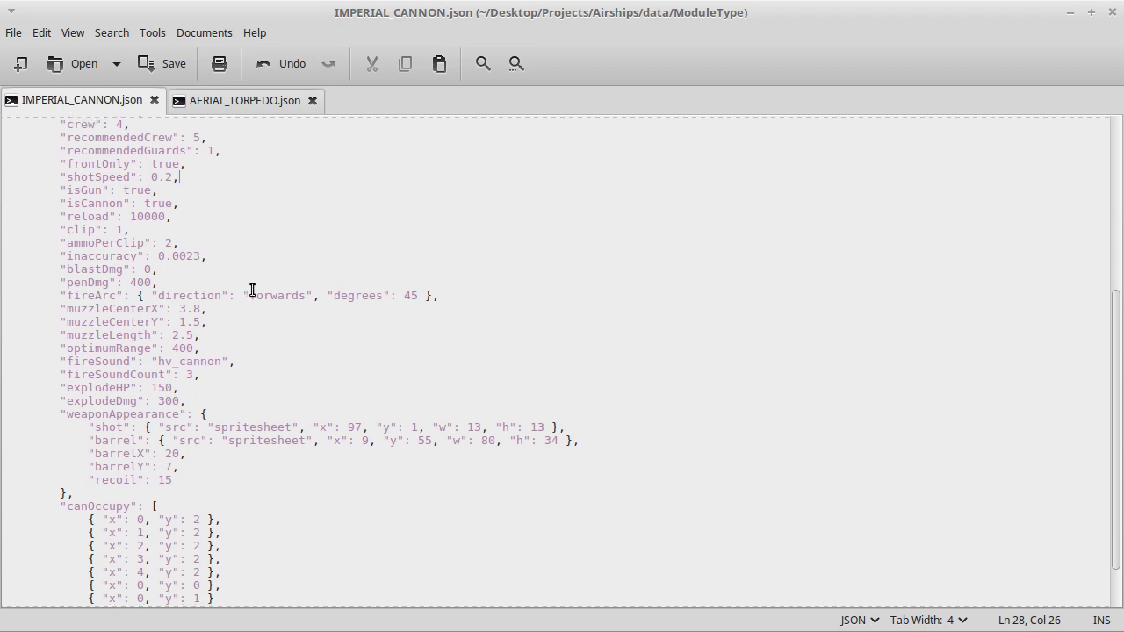
pyautogui.scroll(2, 252, 289)
pyautogui.hotkey('shift', 'Home')
pyautogui.hotkey('shift', 'Home')
pyautogui.press('BackSpace')
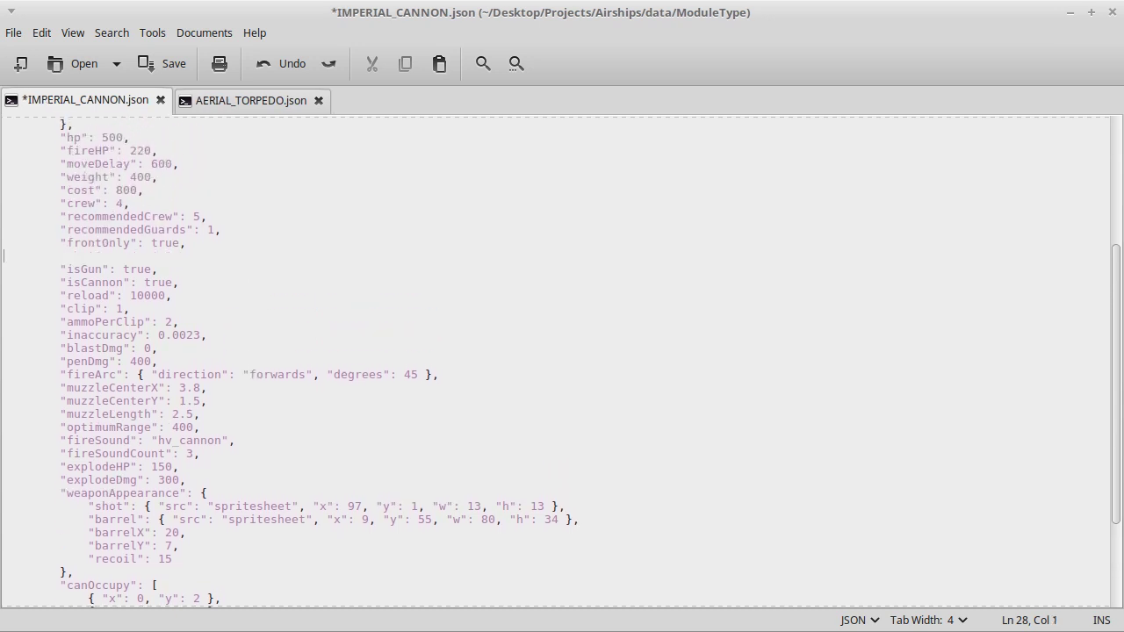
pyautogui.hotkey('ctrl', 'z')
pyautogui.hotkey('ctrl', 's')
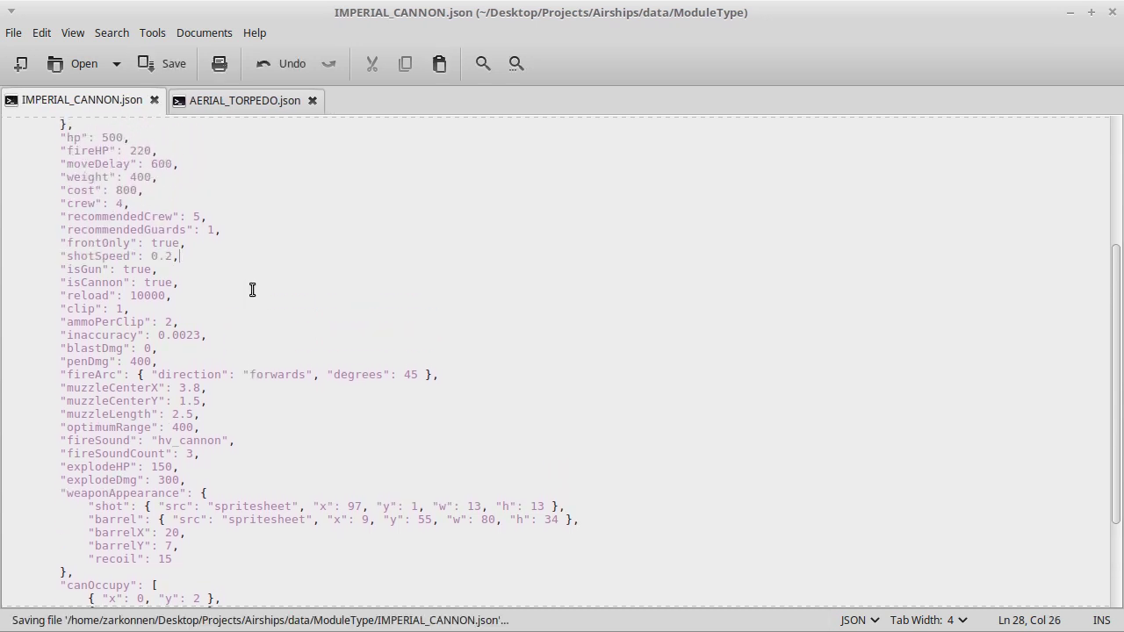
# Switch to NetBeans IDE and close the open CampaignWorld.java, WorldMap.java and StrategicScreen.java files.
pyautogui.hotkey('alt', 'Tab')
pyautogui.hotkey('alt', 'Tab')
pyautogui.hotkey('alt', 'Tab')
pyautogui.hotkey('alt', 'Tab')
pyautogui.hotkey('alt', 'Tab')
pyautogui.hotkey('alt', 'Tab')
pyautogui.hotkey('alt', 'Tab')
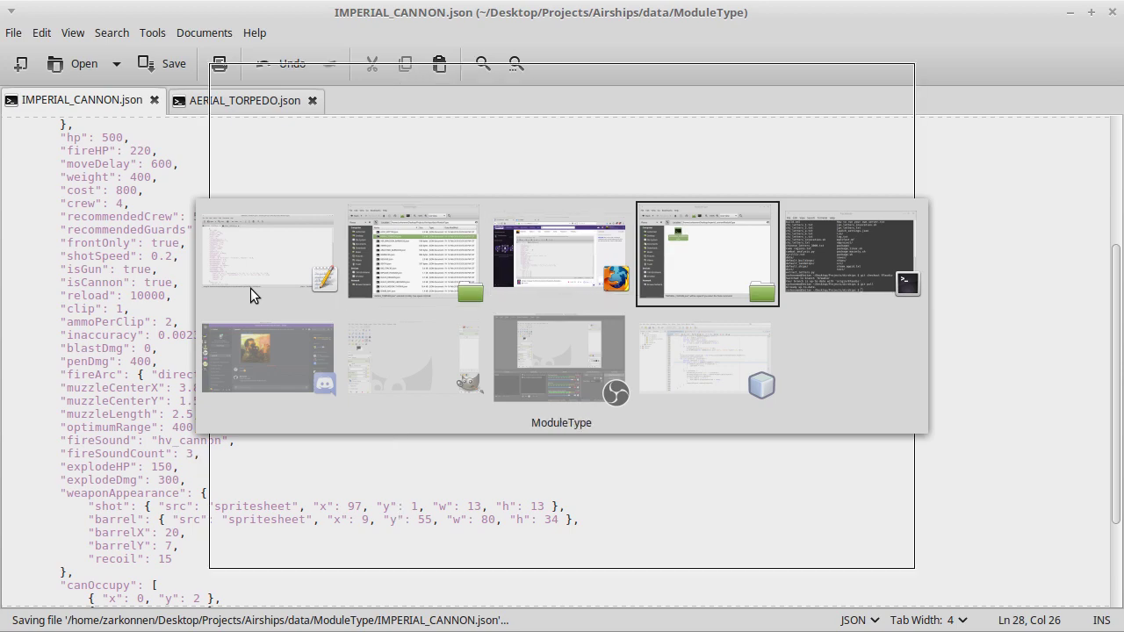
pyautogui.hotkey('alt', 'Tab')
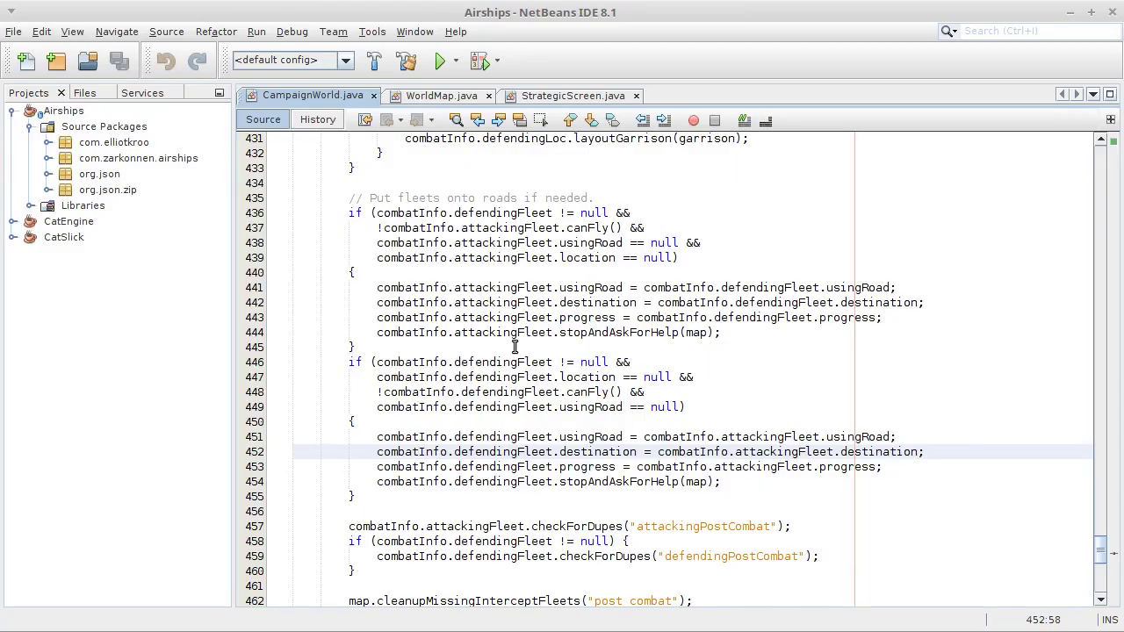
pyautogui.hotkey('ctrl', 'w')
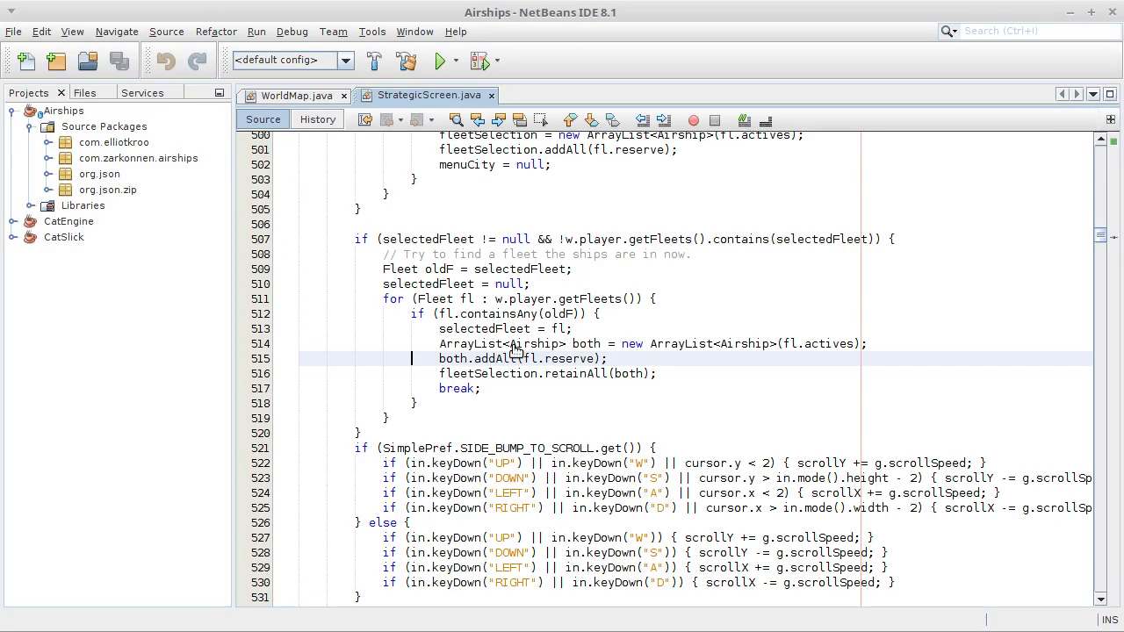
pyautogui.hotkey('ctrl', 'w')
pyautogui.hotkey('ctrl', 'w')
# Find the ModuleType class of com.zarkonnen.airships by type name and open its source file.
pyautogui.hotkey('ctrl', 'o')
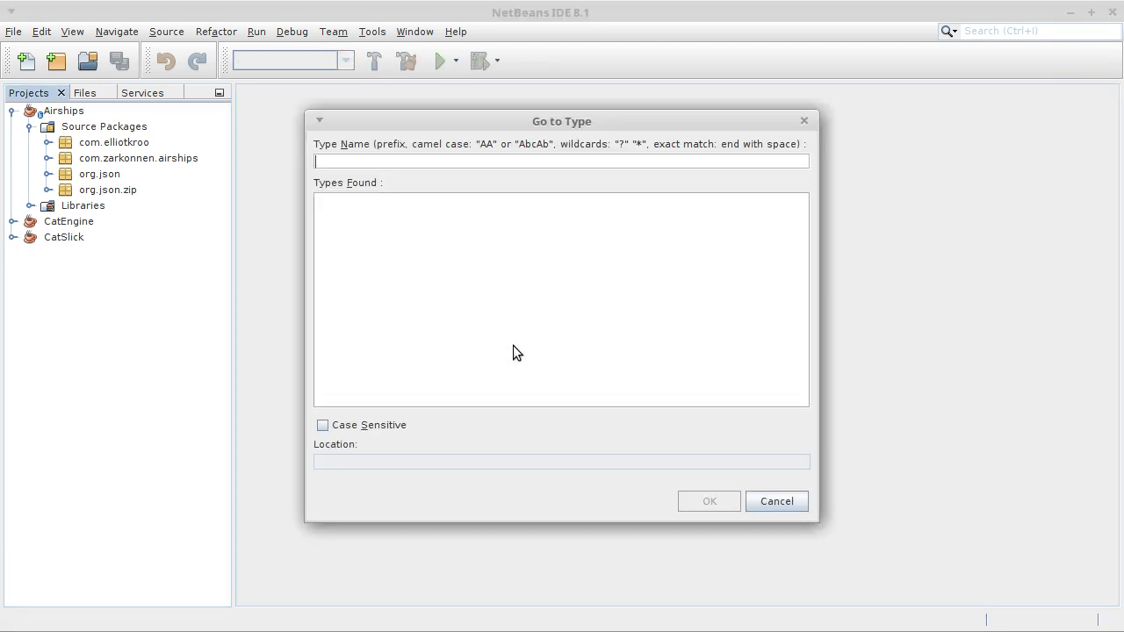
pyautogui.write('moduleTy')
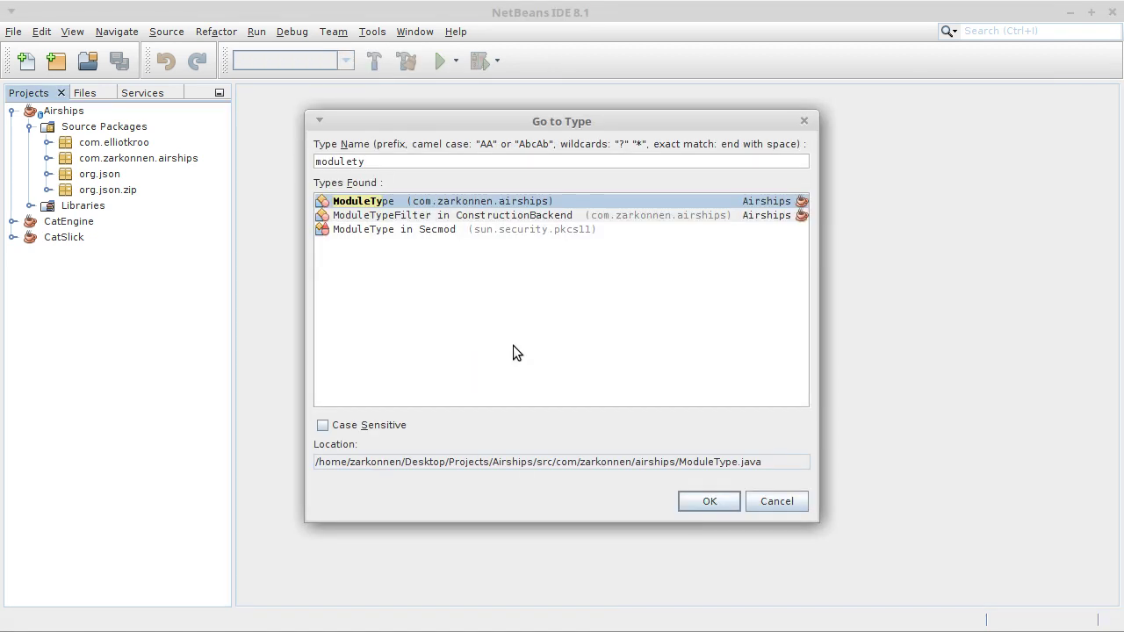
pyautogui.press('Return')
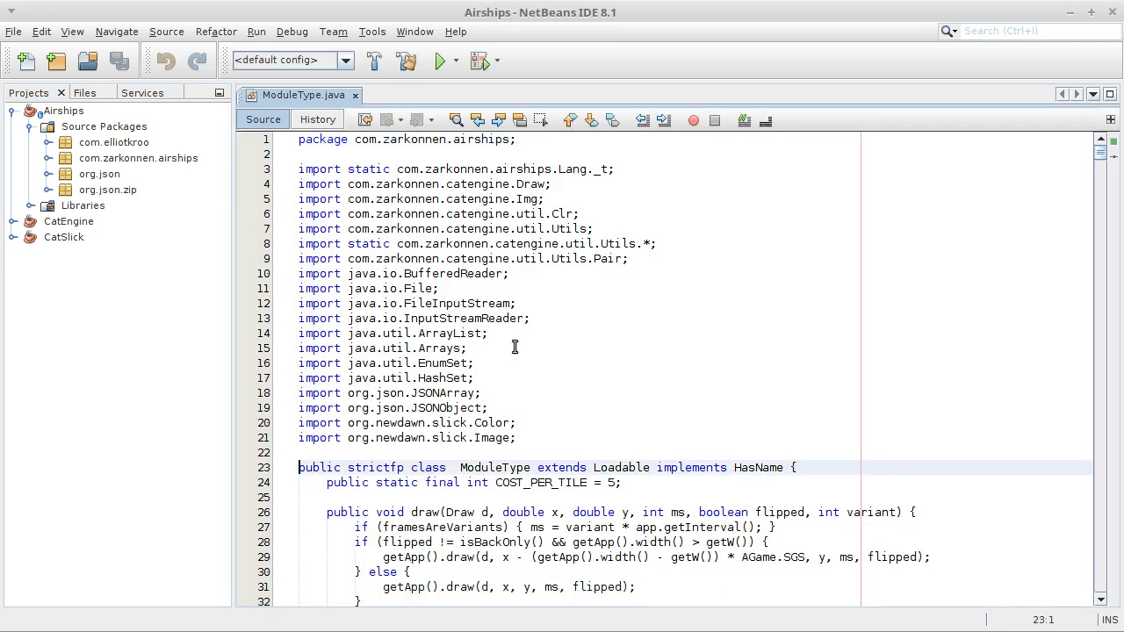
# Search ModuleType.java for shotspeed to check the field's default value.
pyautogui.hotkey('ctrl', 'f')
pyautogui.write('shot')
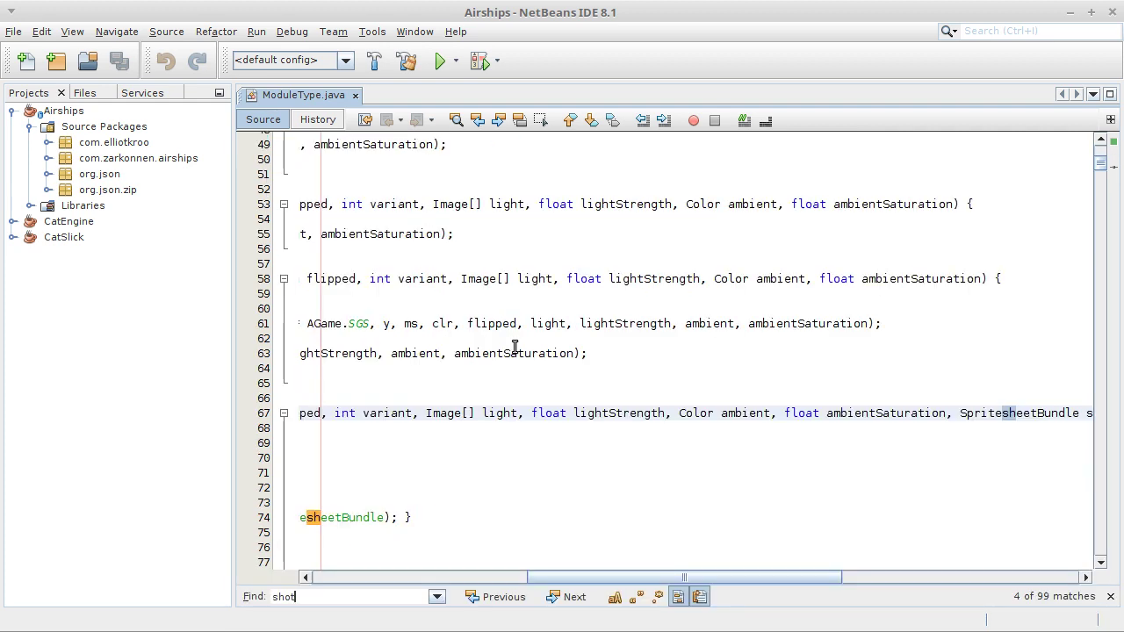
pyautogui.write('speed')
pyautogui.press('Return')
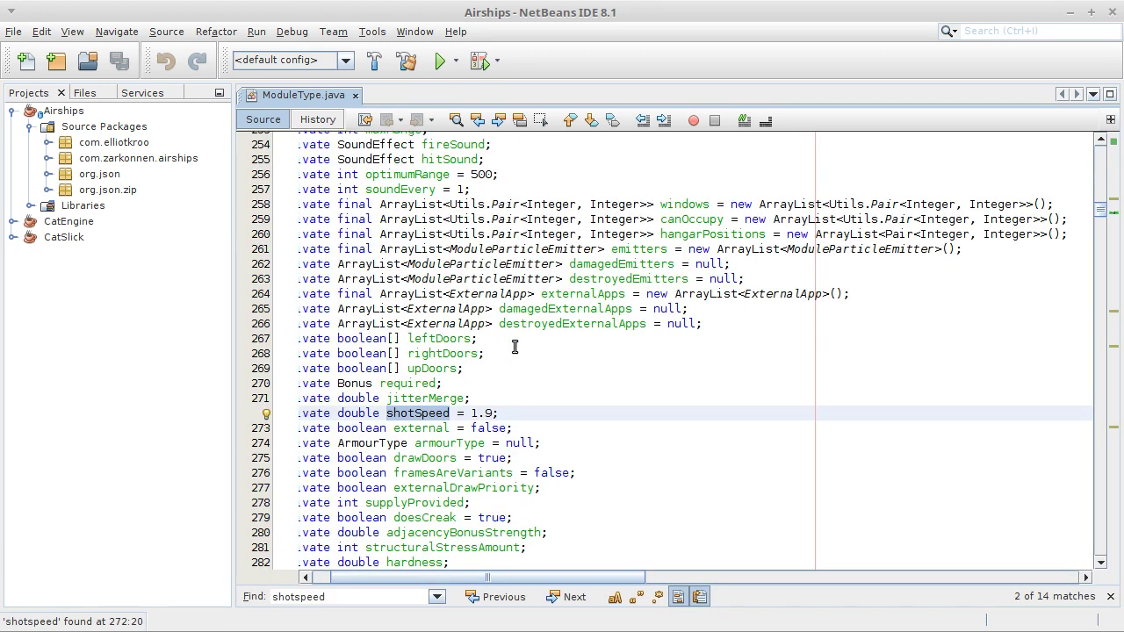
pyautogui.press('Escape')
pyautogui.click(398, 488)
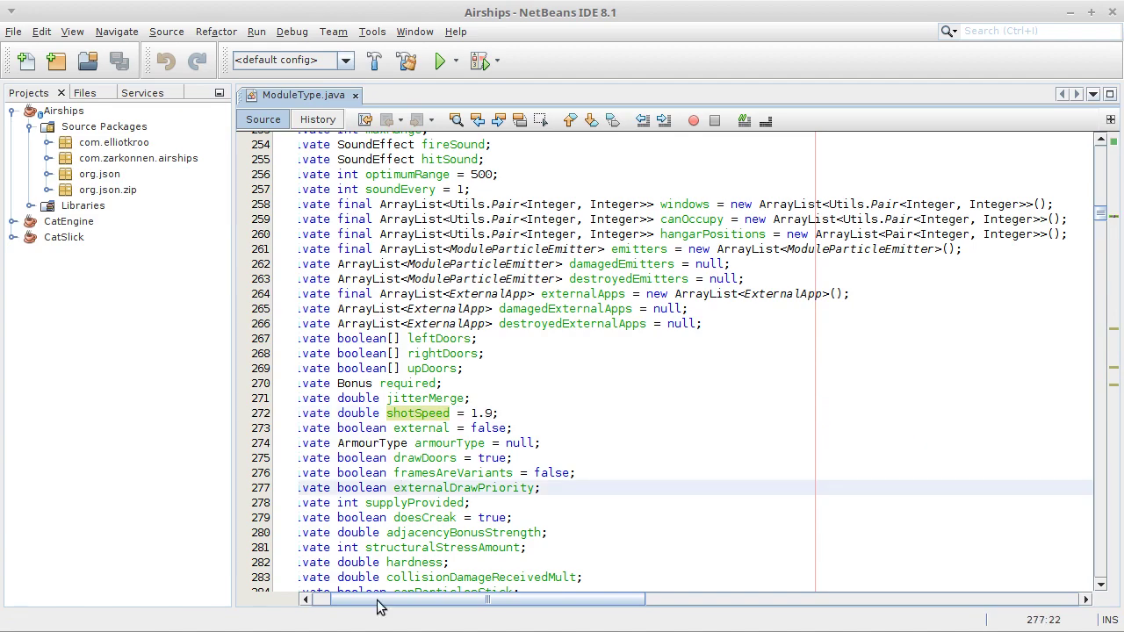
pyautogui.hscroll(-2, 371, 604)
# Switch back to the text editor, set shotSpeed in IMPERIAL_CANNON.json to 1.3 and save the file.
pyautogui.hotkey('alt', 'Tab')
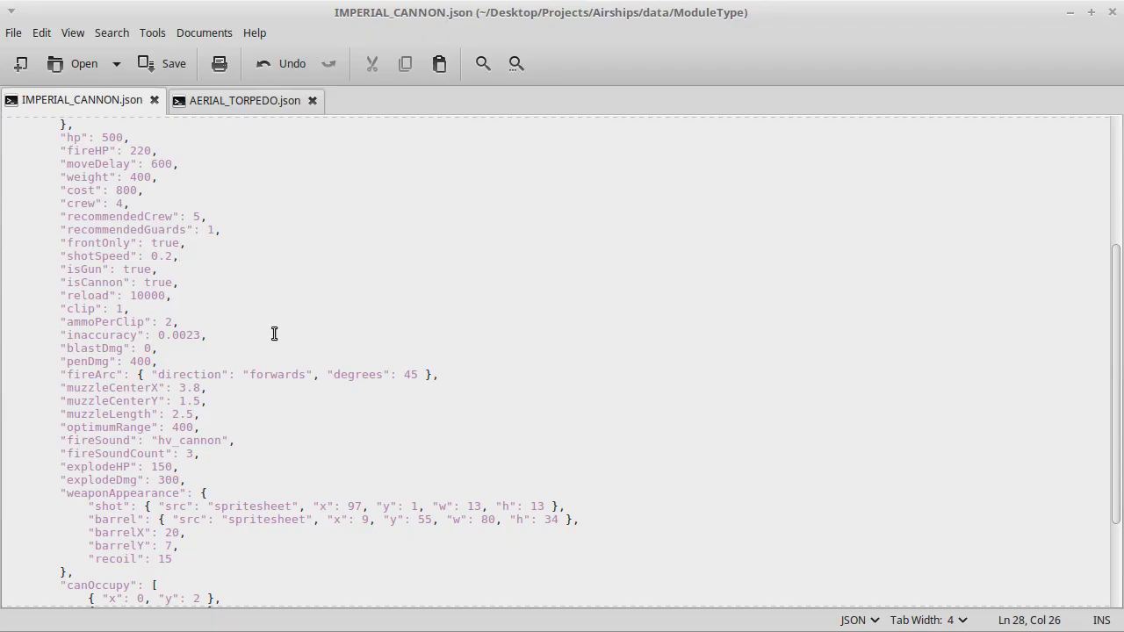
pyautogui.click(167, 256)
pyautogui.press('Right')
pyautogui.press('BackSpace')
pyautogui.press('BackSpace')
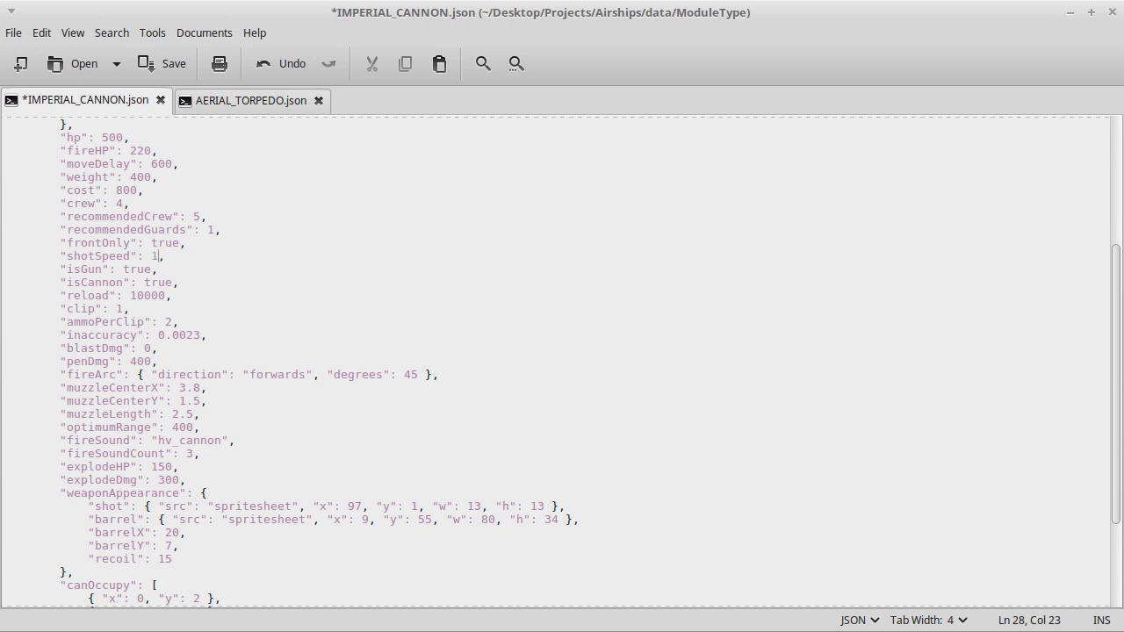
pyautogui.write('1.1')
pyautogui.hotkey('ctrl', 's')
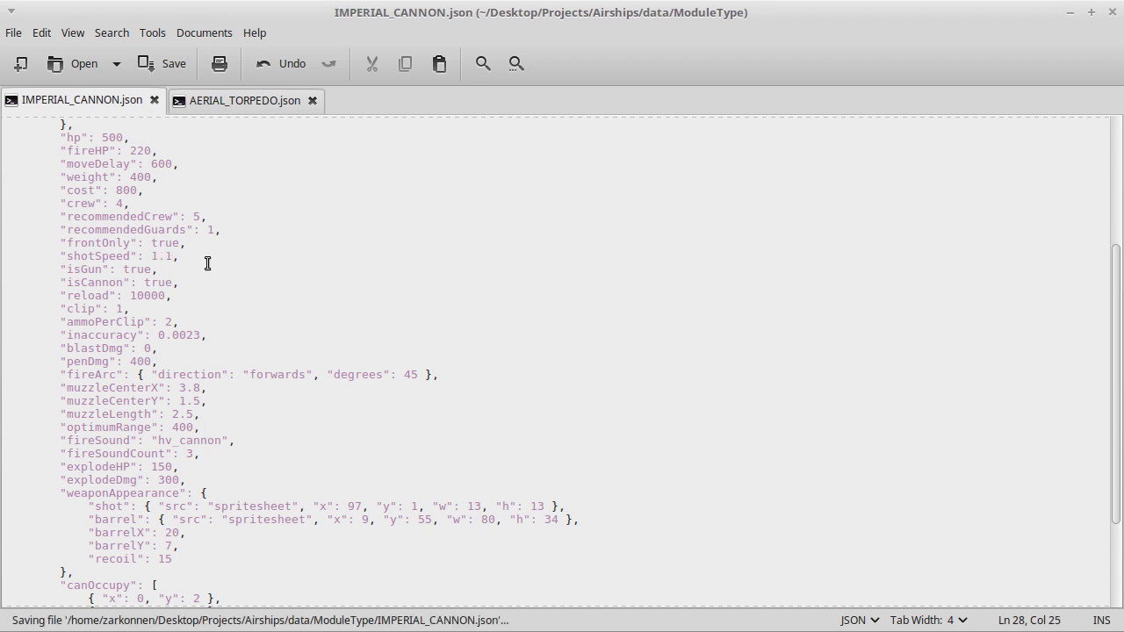
pyautogui.press('BackSpace')
pyautogui.write('3')
pyautogui.hotkey('ctrl', 's')
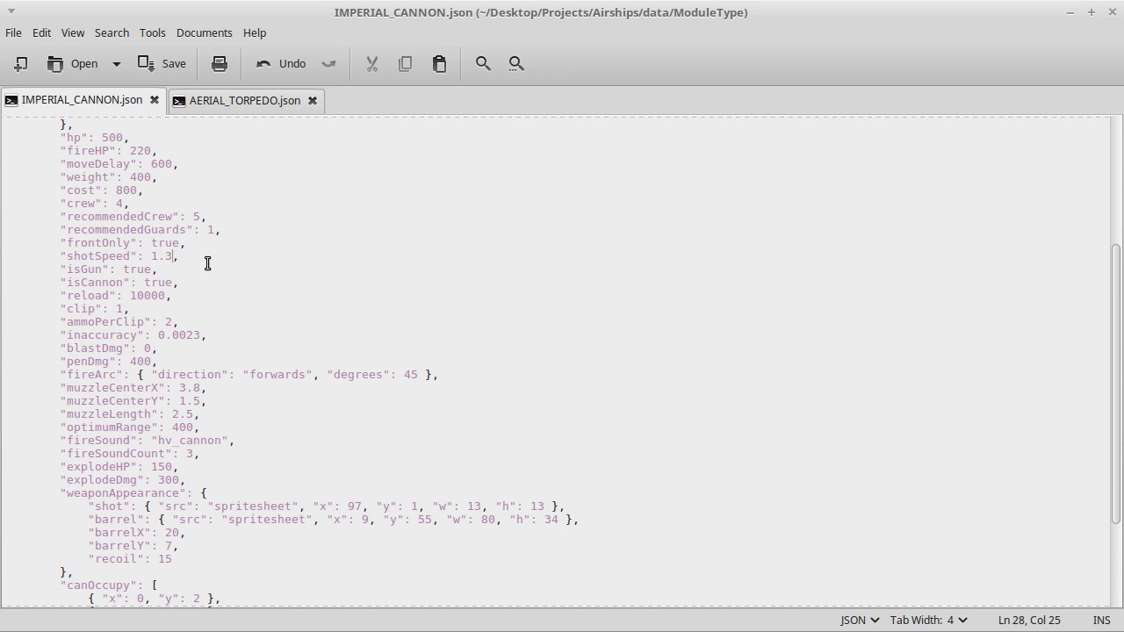
# Switch to the mod's file manager window and open the strings folder inside imperial_cannon.
pyautogui.hotkey('alt', 'Tab')
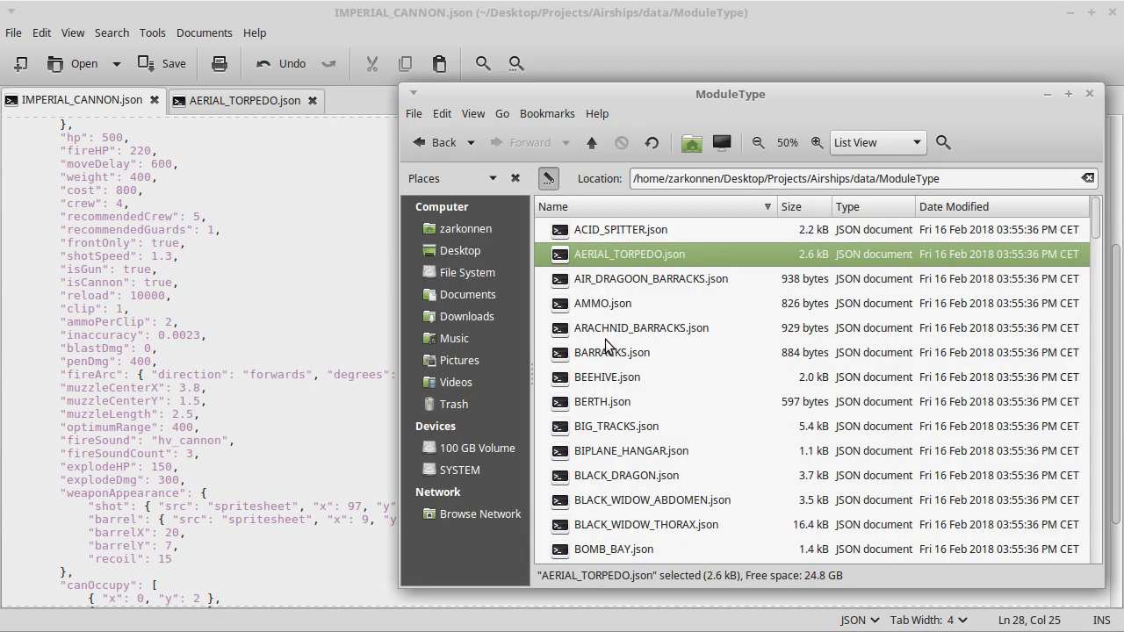
pyautogui.hotkey('alt', 'Tab')
pyautogui.hotkey('alt', 'Tab')
pyautogui.hotkey('alt', 'Tab')
pyautogui.hotkey('alt', 'Tab')
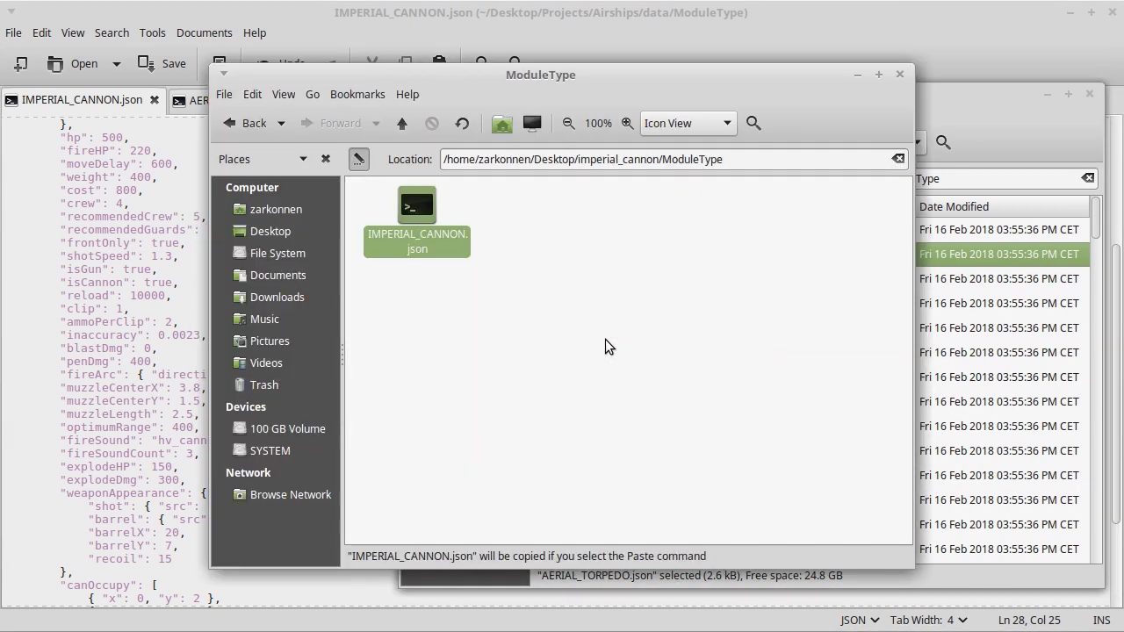
pyautogui.click(605, 339)
pyautogui.hotkey('alt', 'Up')
pyautogui.press('Down')
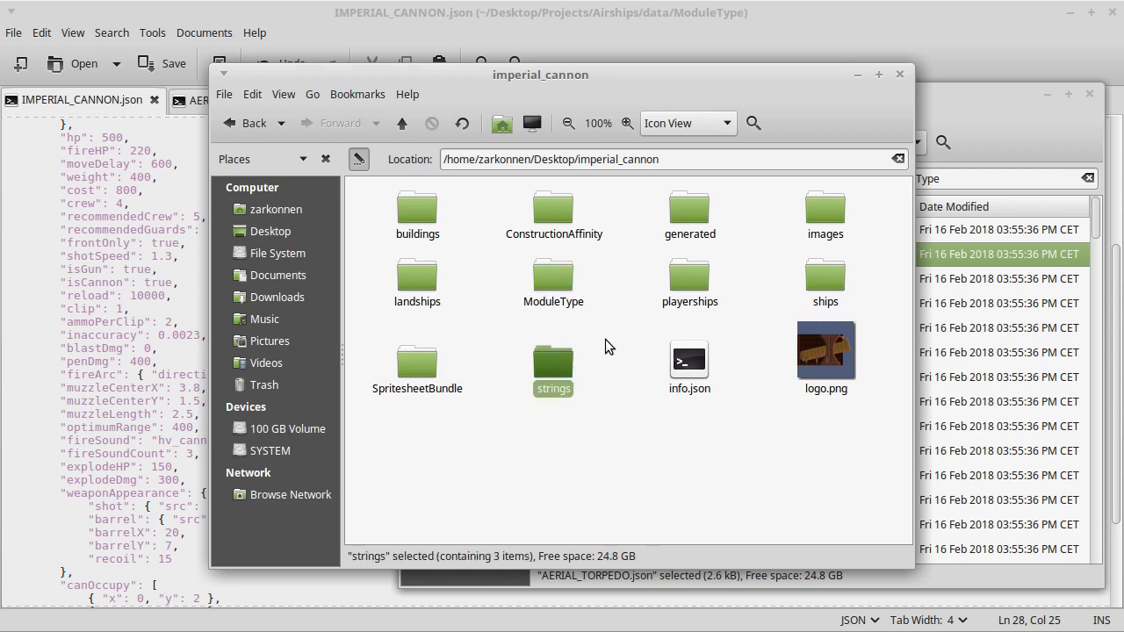
pyautogui.press('Return')
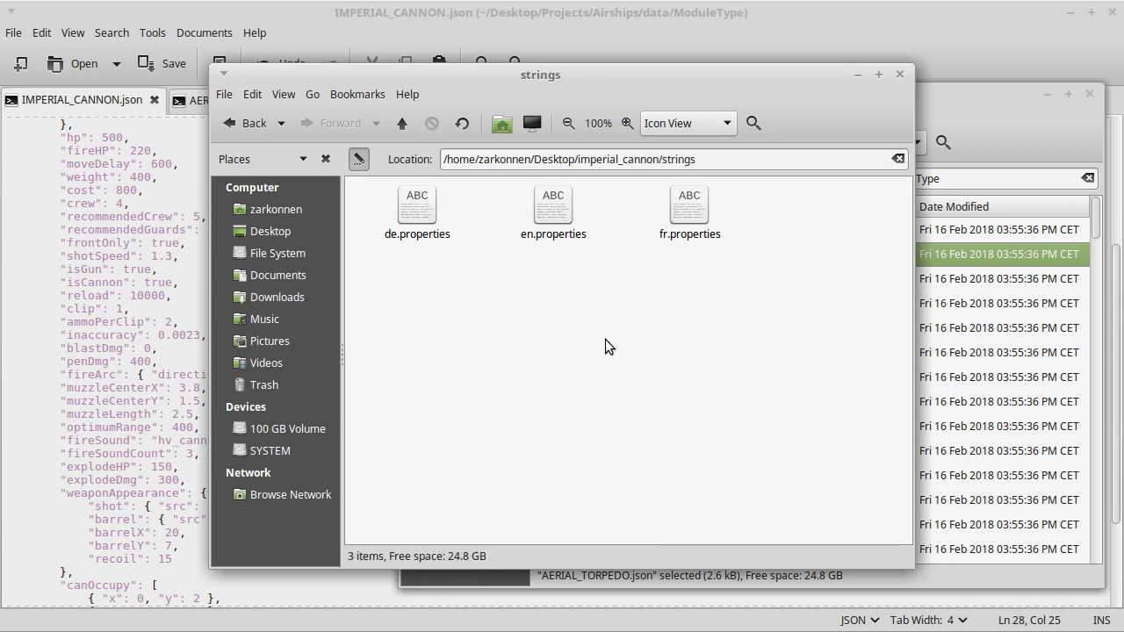
# Open the mod's en.properties and copy its entire text.
pyautogui.press('Right')
pyautogui.press('Right')
pyautogui.press('Return')
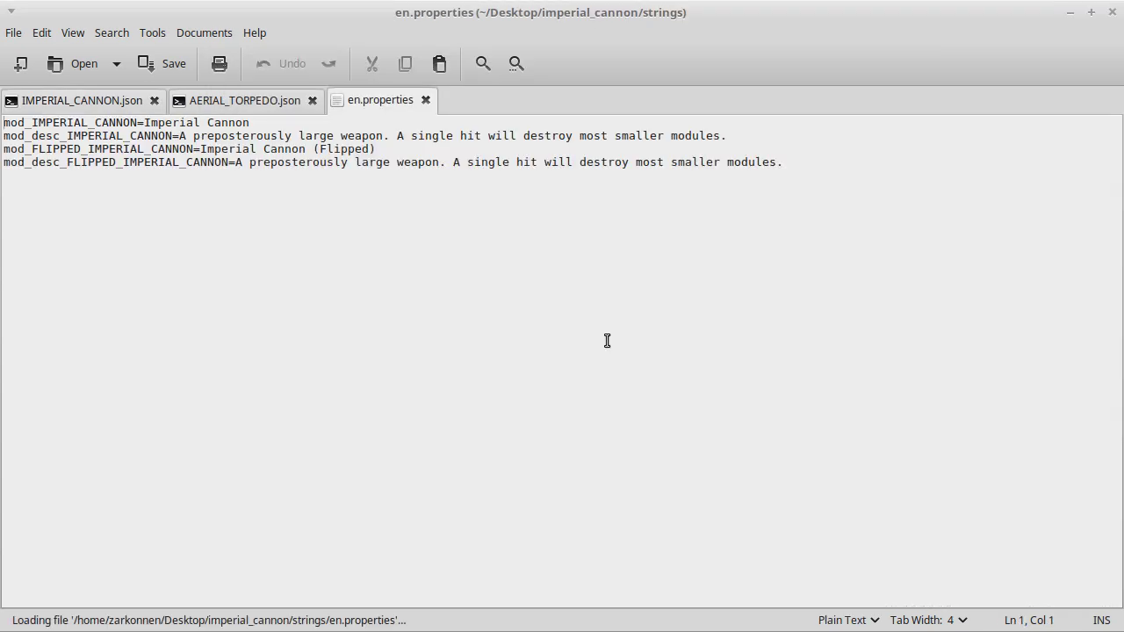
pyautogui.hotkey('ctrl', 'a')
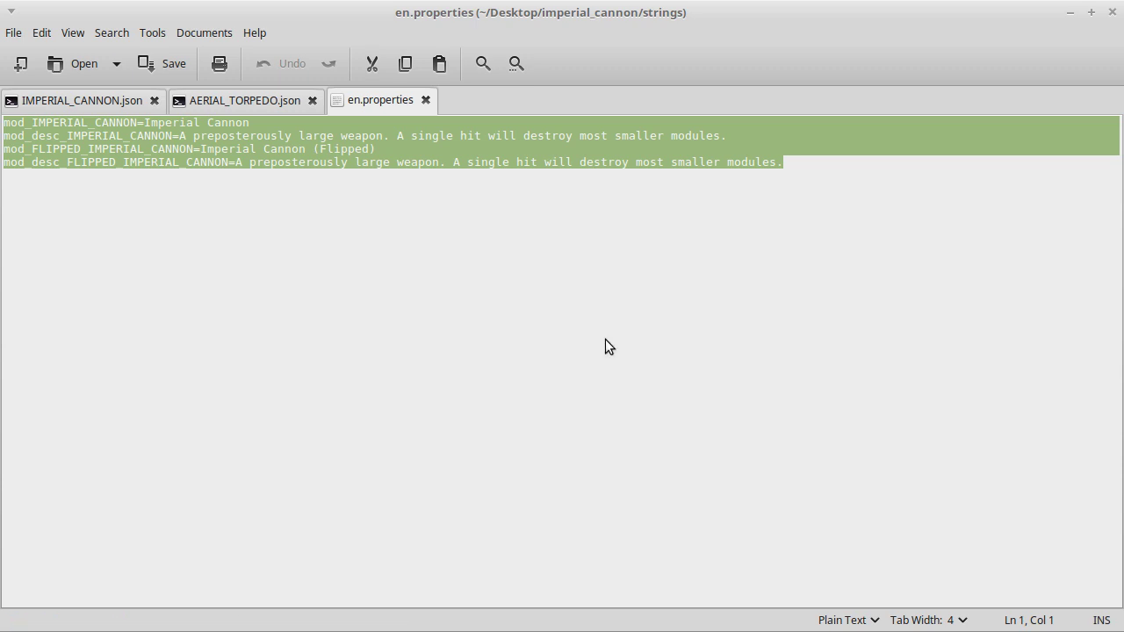
# Switch to the Airships project's file manager window and open en.properties from the data/lang folder.
pyautogui.hotkey('alt', 'Tab')
pyautogui.hotkey('alt', 'Tab')
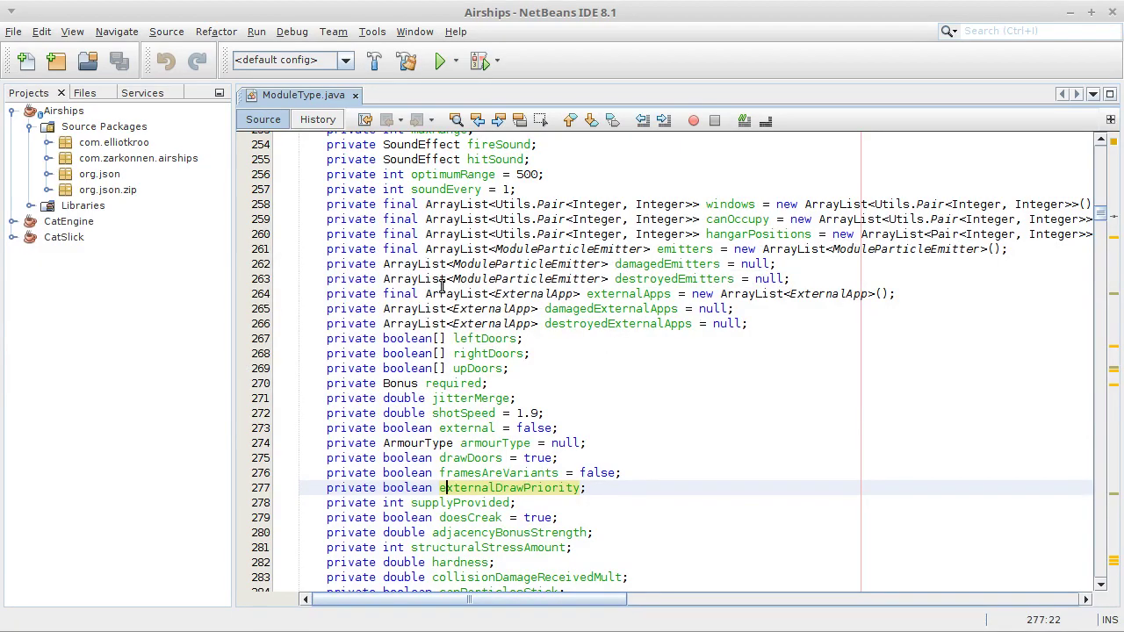
pyautogui.click(439, 279)
pyautogui.hotkey('alt', 'Tab')
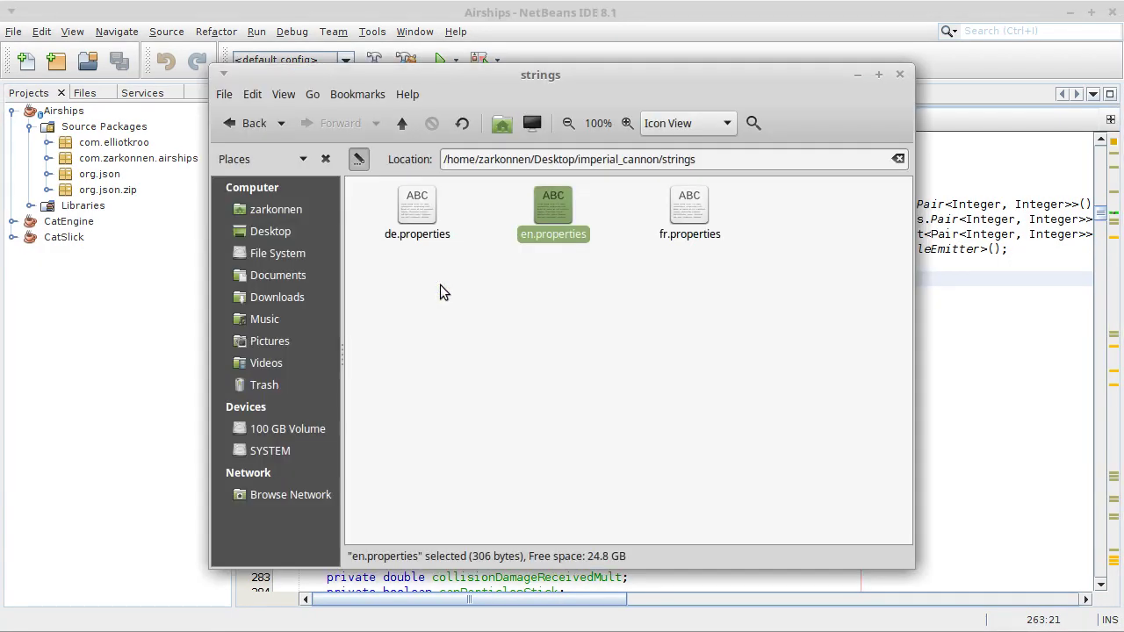
pyautogui.hotkey('alt', 'Tab')
pyautogui.hotkey('alt', 'Tab')
pyautogui.hotkey('alt', 'Tab')
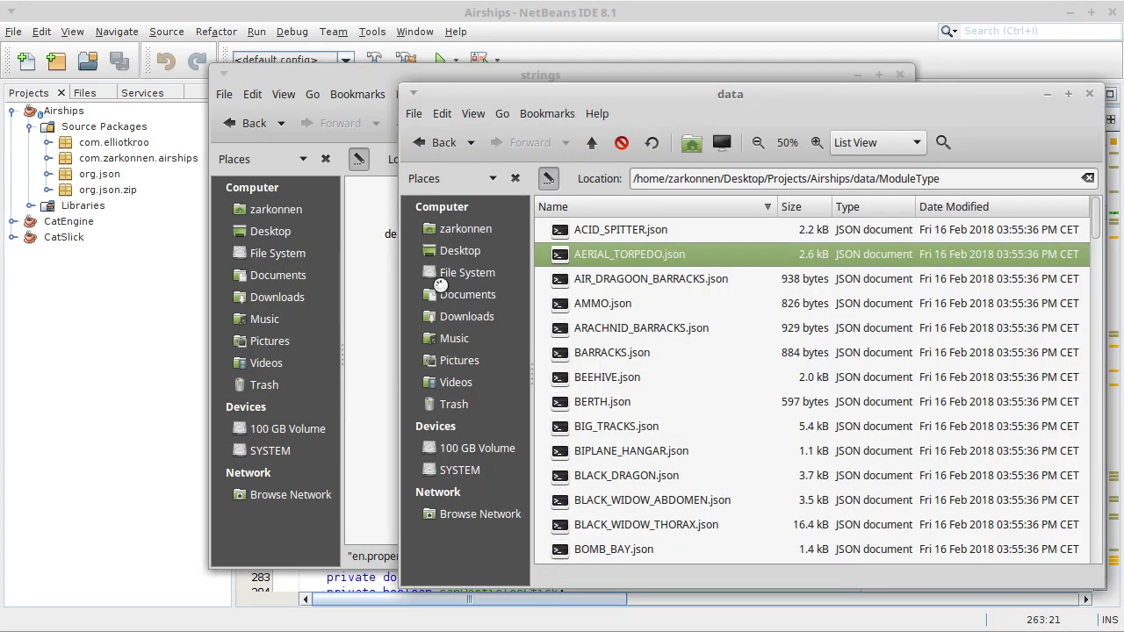
pyautogui.hotkey('alt', 'Up')
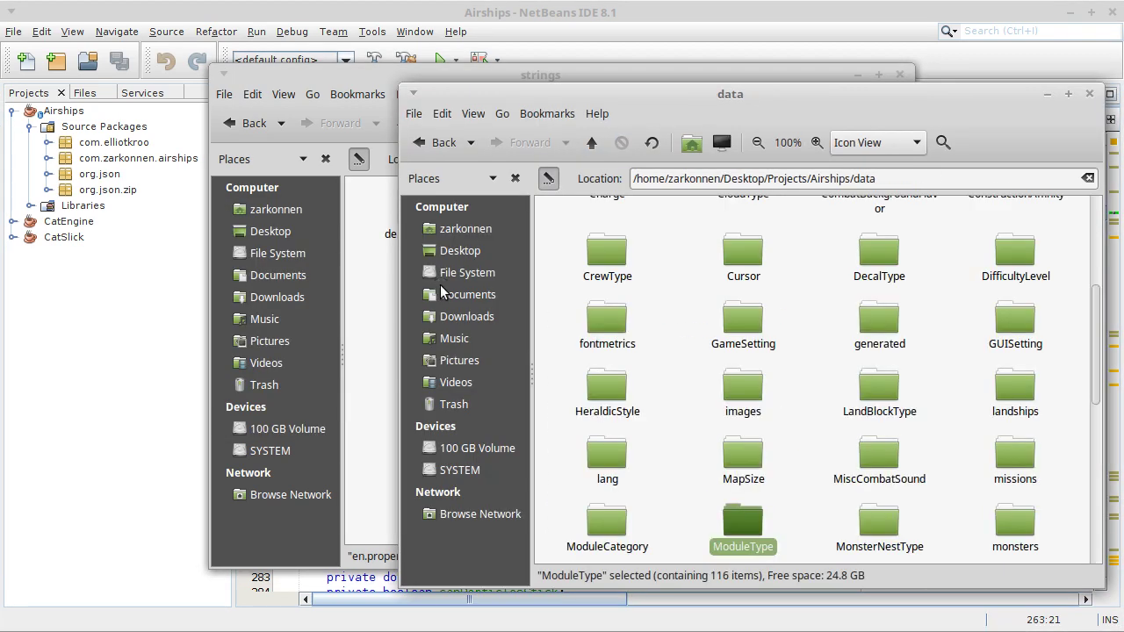
pyautogui.hotkey('ctrl', '2')
pyautogui.write('lang')
pyautogui.press('Return')
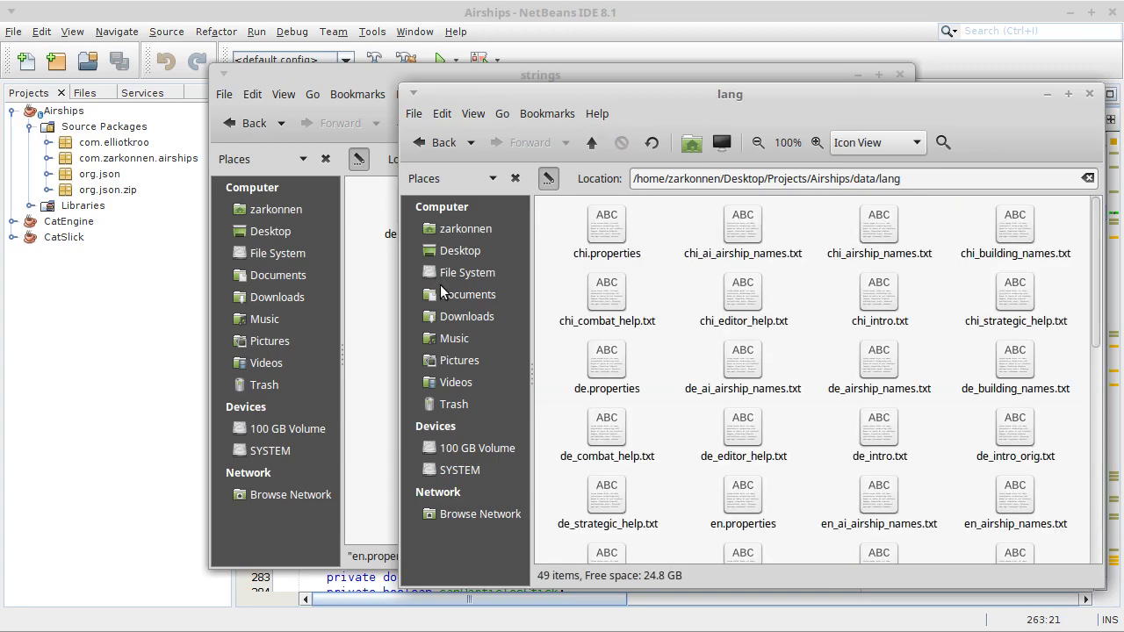
pyautogui.write('en')
pyautogui.press('Return')
# Search the project's en.properties for _desc to look for the module description entries.
pyautogui.hotkey('ctrl', 'f')
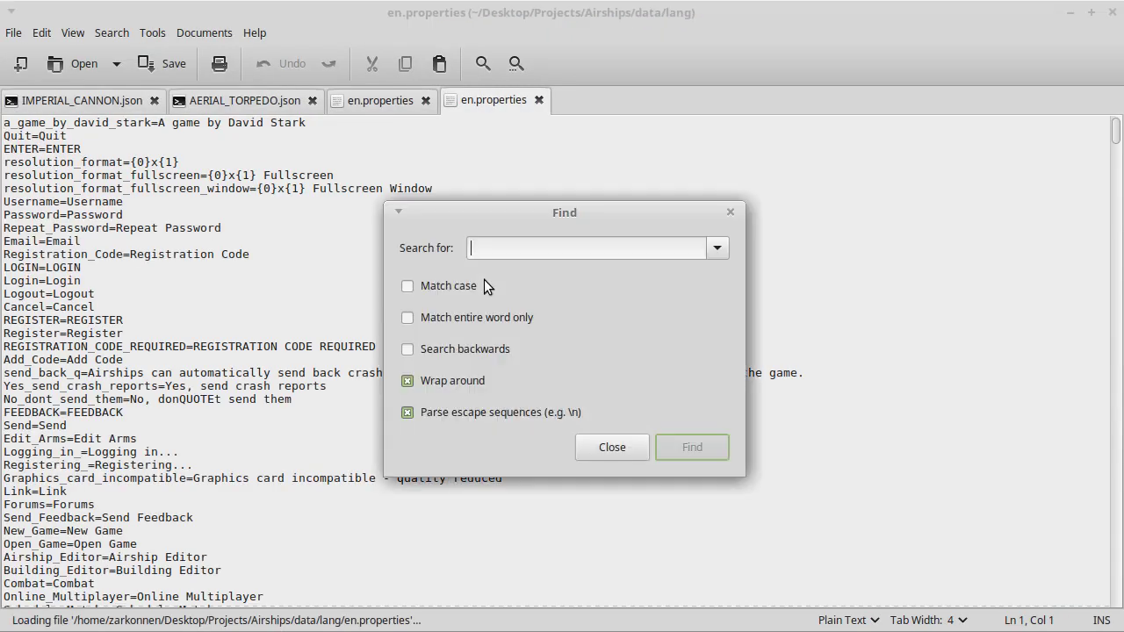
pyautogui.press('Escape')
pyautogui.hotkey('ctrl', 'f')
pyautogui.write('_d')
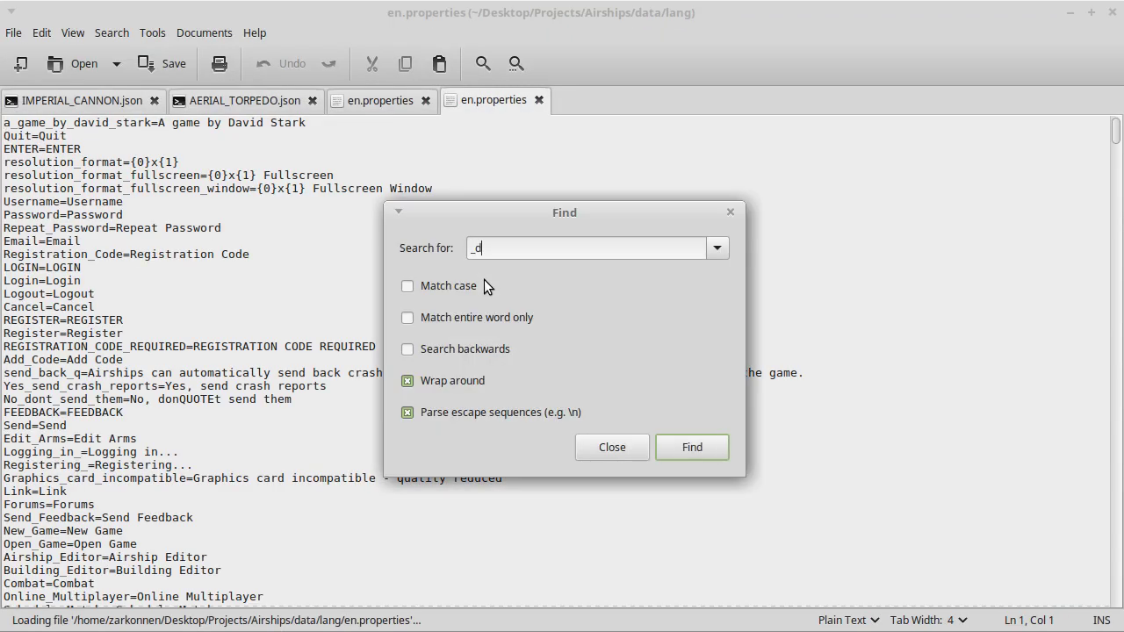
pyautogui.write('esc')
pyautogui.press('Return')
pyautogui.press('Escape')
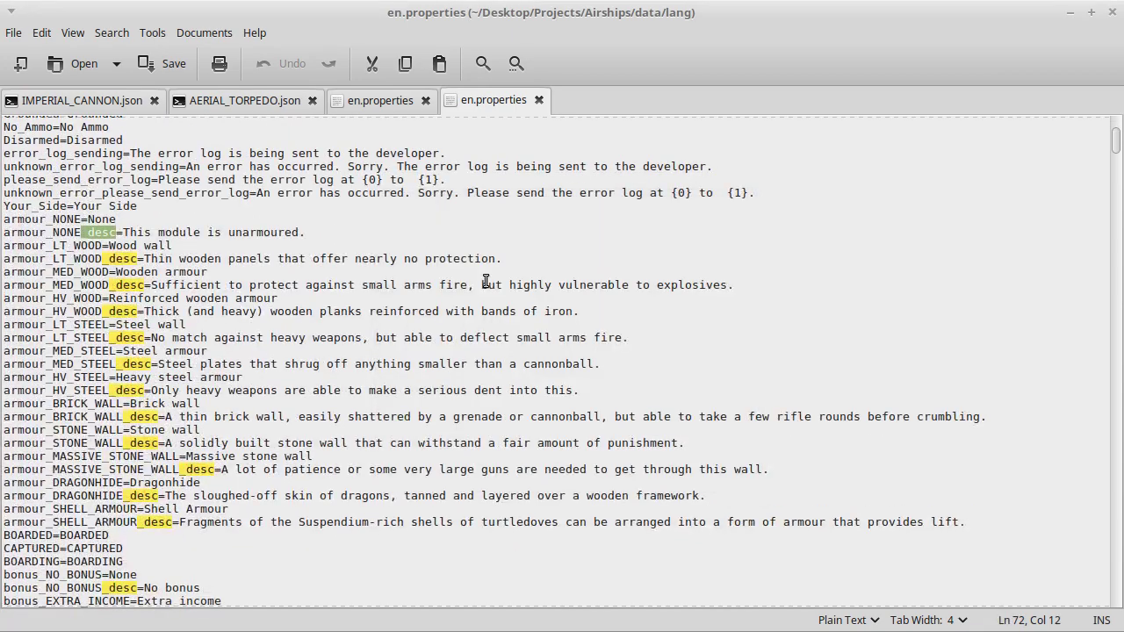
pyautogui.scroll(-20, 486, 281)
pyautogui.hotkey('ctrl', 'f')
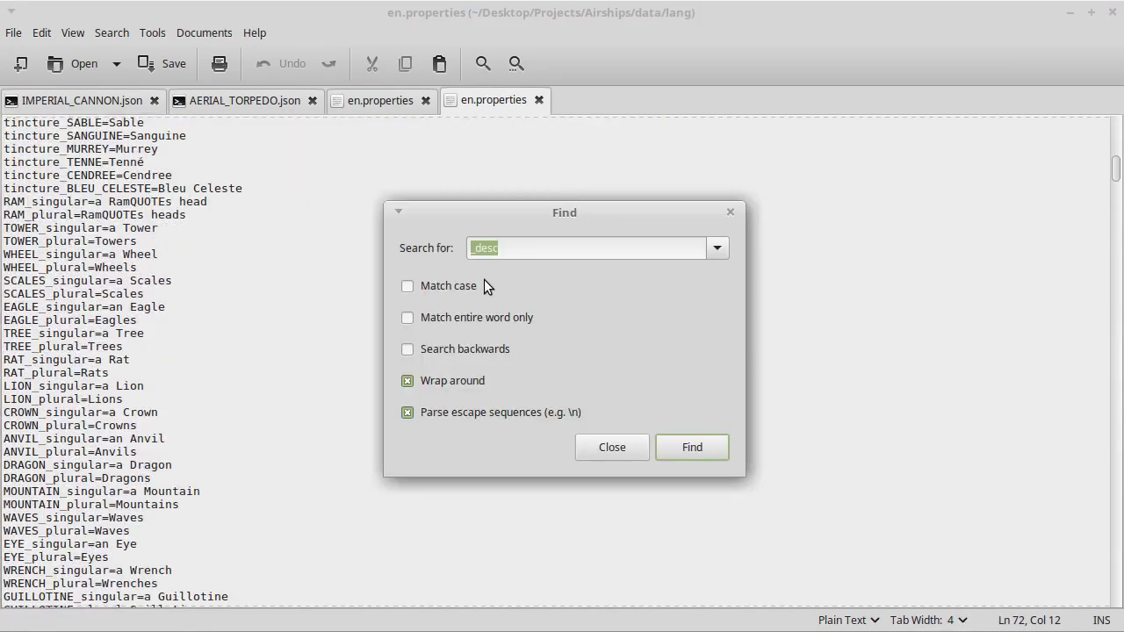
pyautogui.write('w')
pyautogui.press('BackSpace')
pyautogui.write('_de')
pyautogui.press('Return')
pyautogui.press('Escape')
# Return to the mod's own en.properties and check how its module description keys are named.
pyautogui.hotkey('alt', 'Tab')
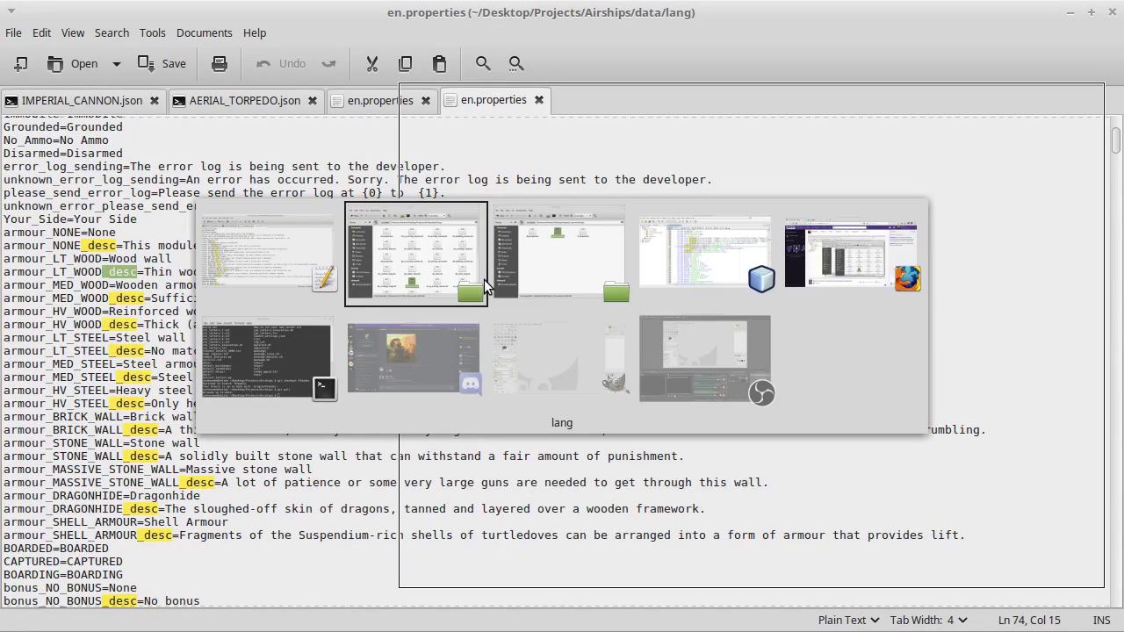
pyautogui.press('Return')
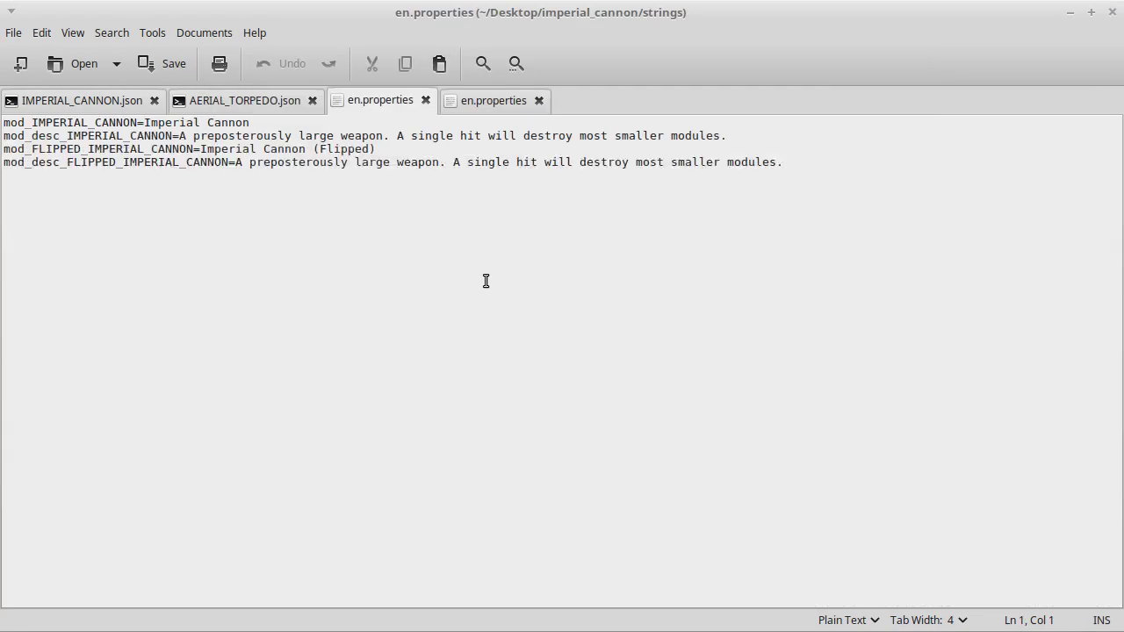
pyautogui.hotkey('alt', 'Tab')
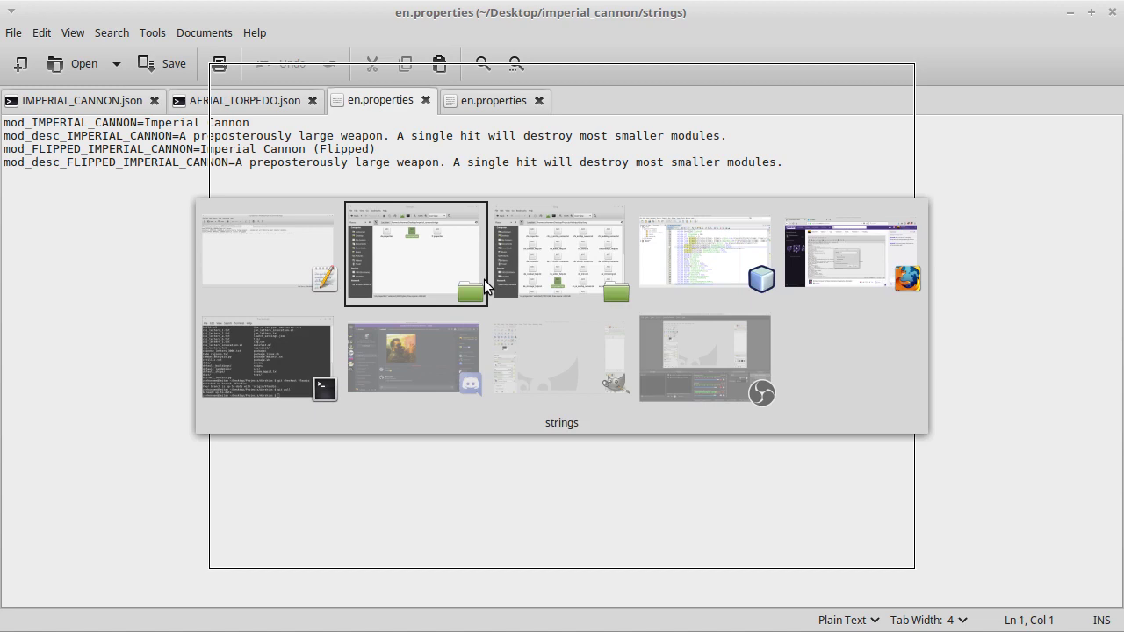
pyautogui.hotkey('alt', 'Tab')
pyautogui.hotkey('alt', 'Tab')
pyautogui.press('Left')
pyautogui.press('Left')
pyautogui.press('Left')
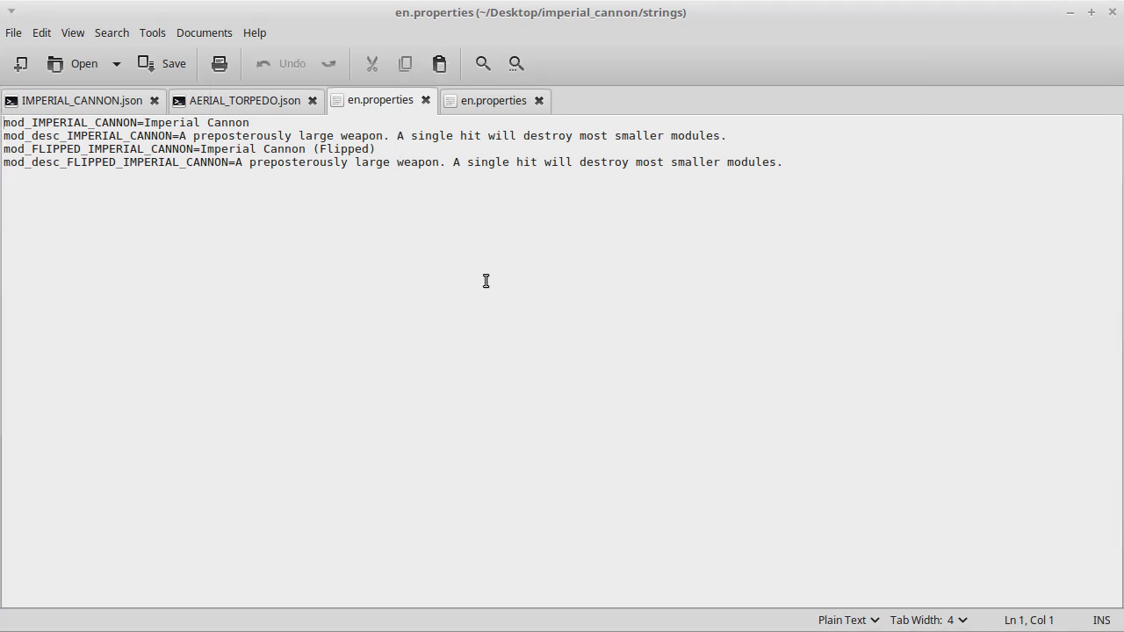
# Search the project's en.properties for mod_desc and locate the end of the module entries.
pyautogui.hotkey('ctrl', 'alt', 'pagedown')
pyautogui.hotkey('ctrl', 'f')
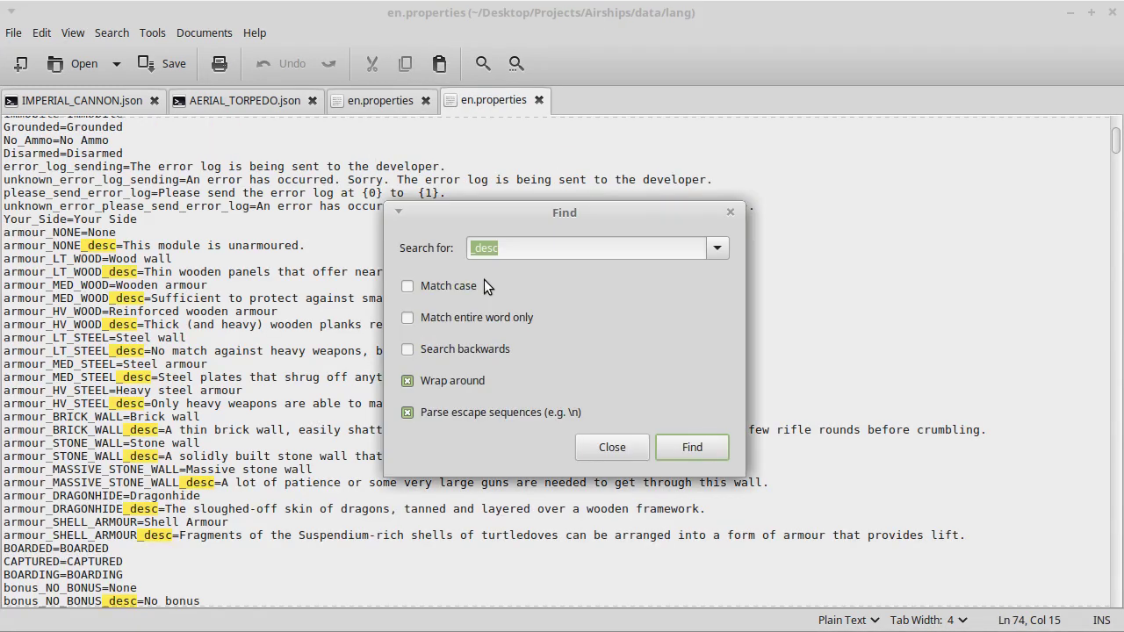
pyautogui.write('mod_desc')
pyautogui.press('Return')
pyautogui.press('Escape')
pyautogui.scroll(-20, 186, 278)
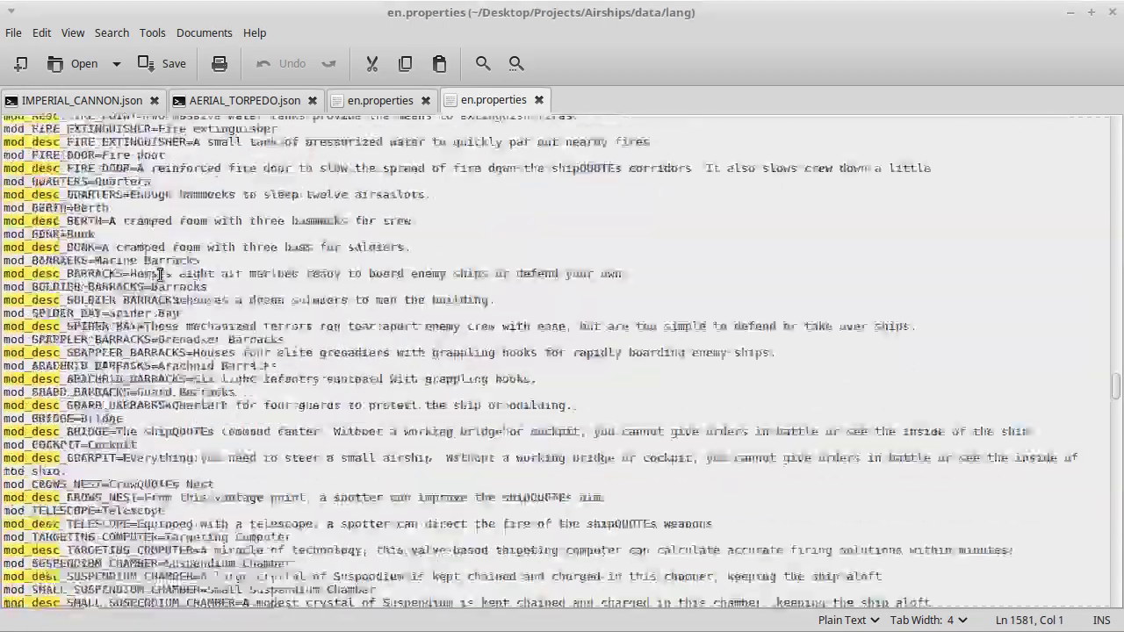
pyautogui.scroll(20, 159, 274)
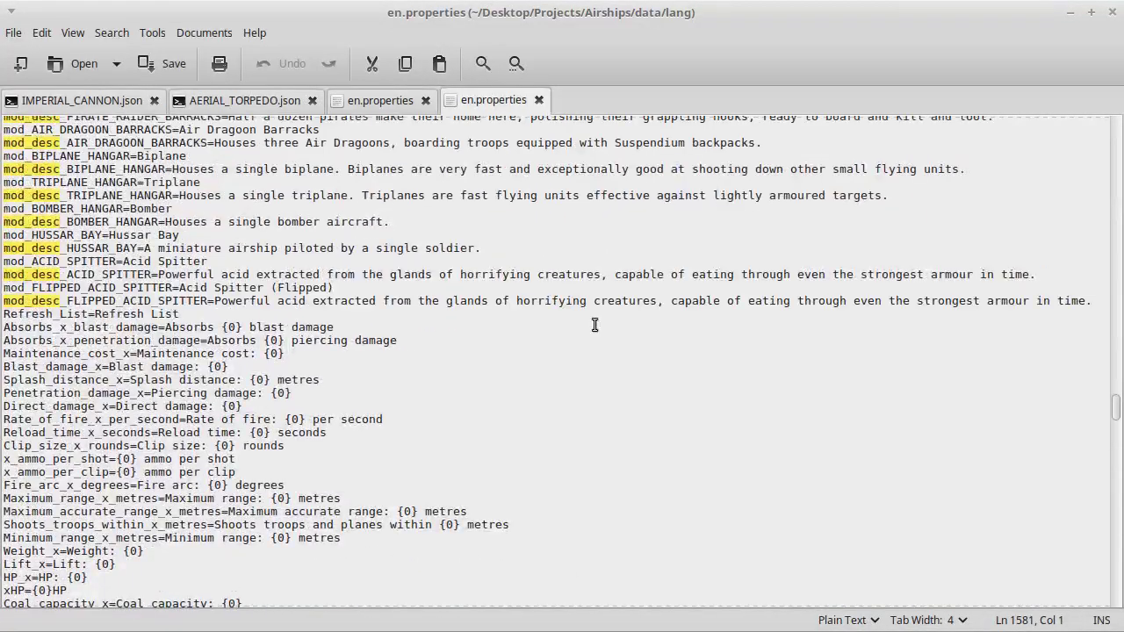
# Paste the four English IMPERIAL_CANNON strings on a new line below mod_desc_FLIPPED_ACID_SPITTER and save the file.
pyautogui.click(1108, 305)
pyautogui.press('Return')
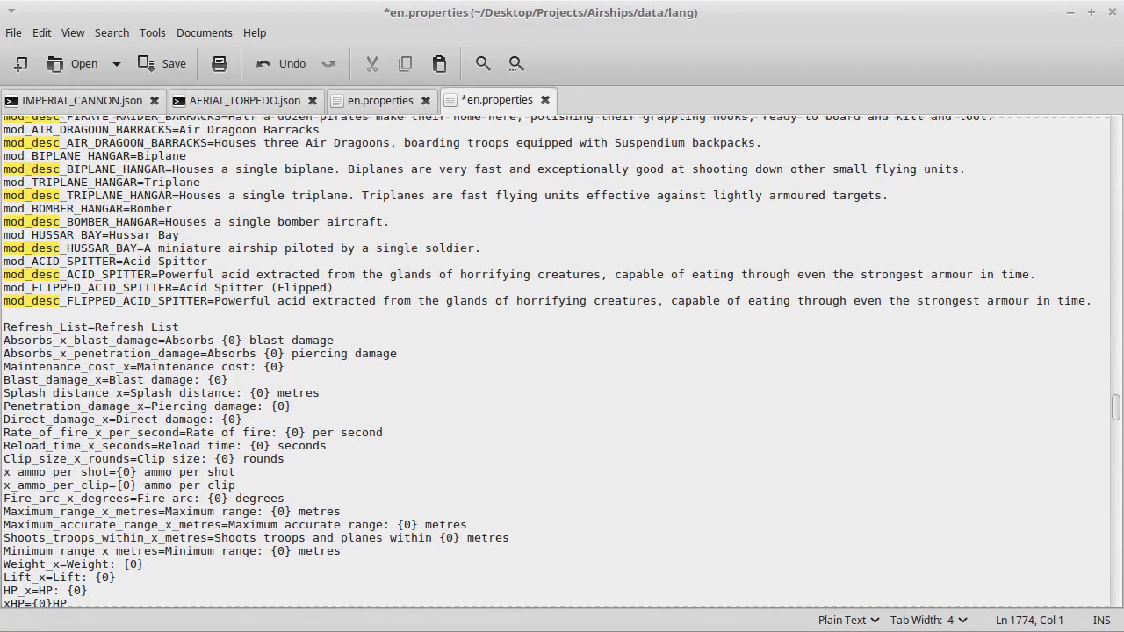
pyautogui.write('mod_IMPERIAL_CANNON=Imperial Cannon mod_desc_IMPERIAL_CANNON=A preposterously large weapon. A single hit will destroy most smaller modules. mod_FLIPPED_IMPERIAL_CANNON=Imperial Cannon (Flipped) mod_desc_FLIPPED_IMPERIAL_CANNON=A preposterously large weapon. A single hit will destroy most smaller modules.')
pyautogui.hotkey('ctrl', 's')
# Open fr.properties from the mod's strings folder and copy its entire text.
pyautogui.hotkey('alt', 'Tab')
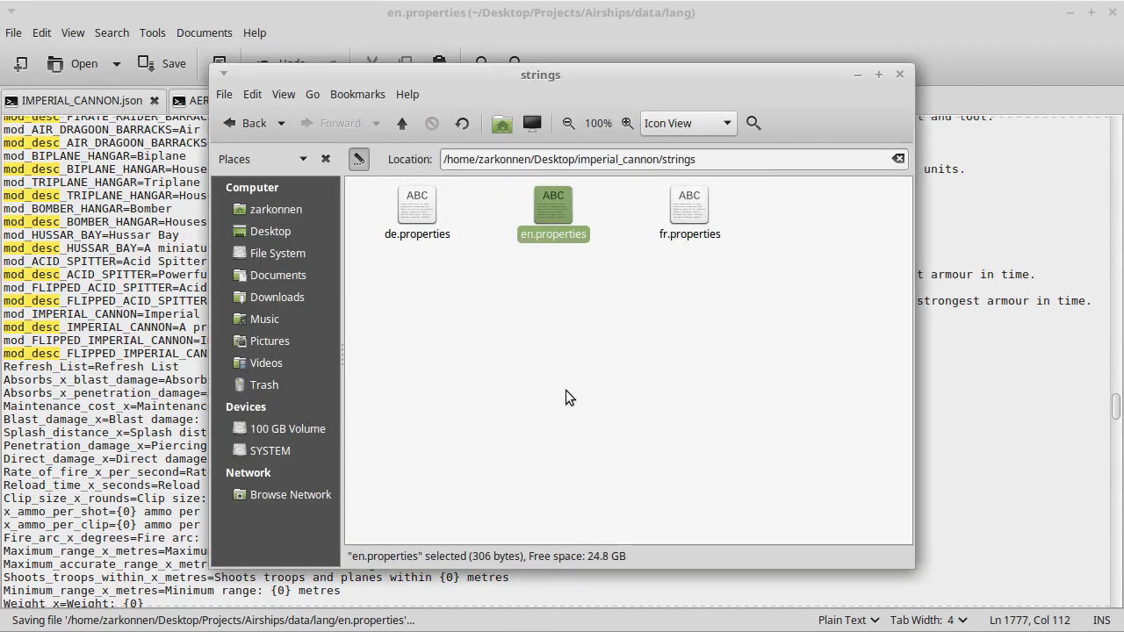
pyautogui.press('Right')
pyautogui.press('Return')
pyautogui.hotkey('ctrl', 'a')
pyautogui.hotkey('ctrl', 'c')
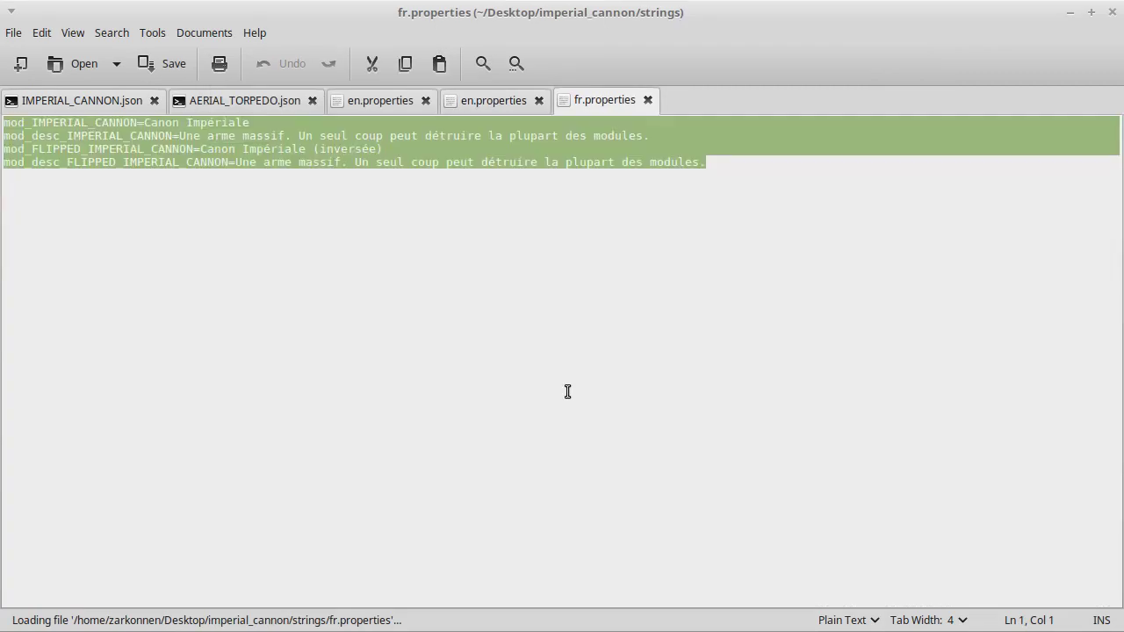
# Switch to the project's lang folder window and open its fr.properties file.
pyautogui.hotkey('alt', 'Tab')
pyautogui.hotkey('alt', 'Tab')
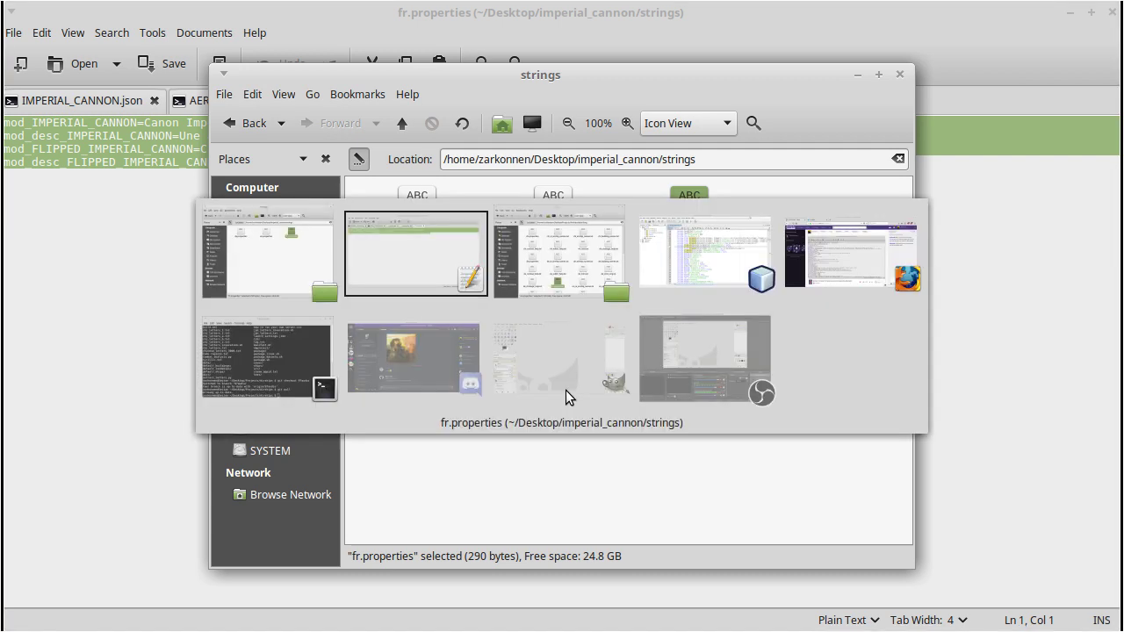
pyautogui.hotkey('alt', 'Tab')
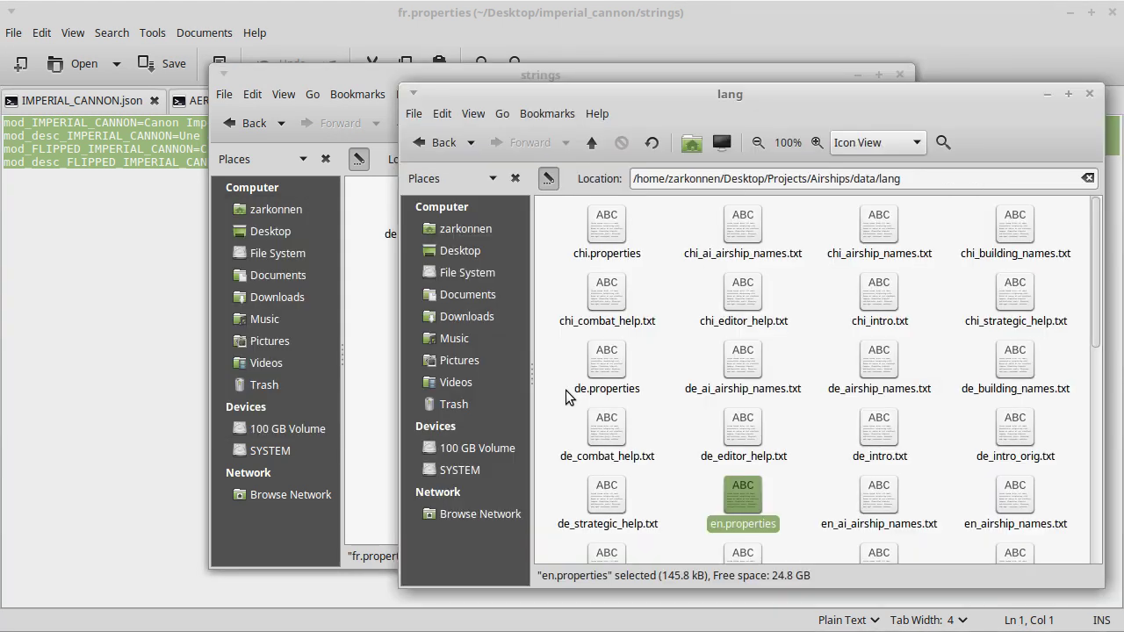
pyautogui.write('fr')
pyautogui.press('Return')
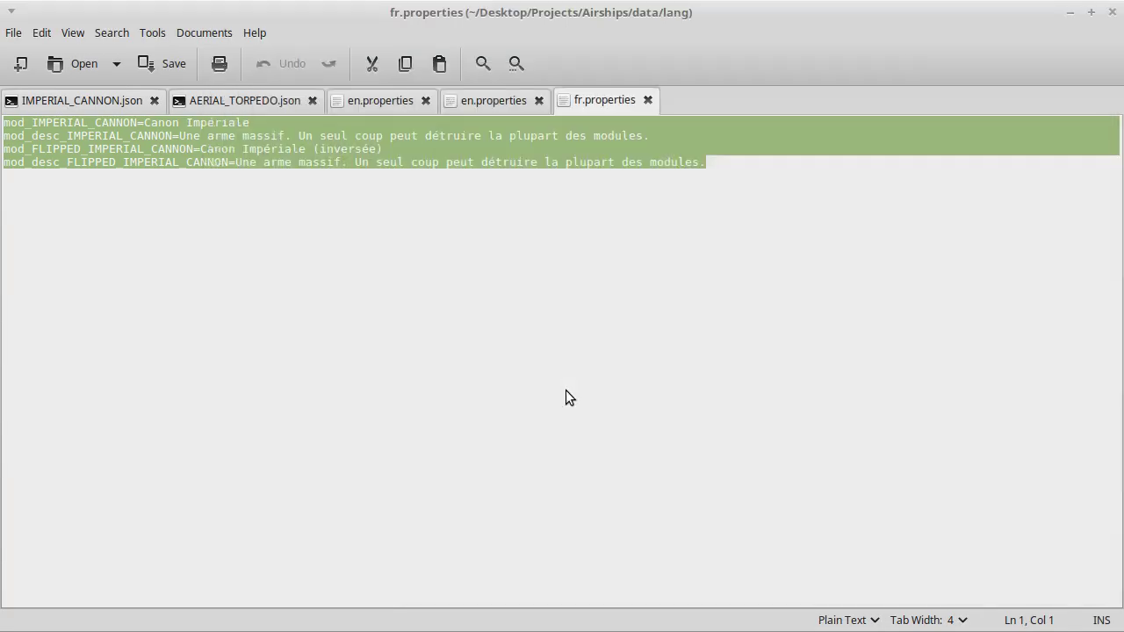
# Find the mod_desc entries in the project's fr.properties, paste the four French IMPERIAL_CANNON strings on a new line below mod_desc_PROPELLER_POD, and save.
pyautogui.hotkey('ctrl', 'f')
pyautogui.press('Return')
pyautogui.press('Escape')
pyautogui.scroll(-15, 568, 392)
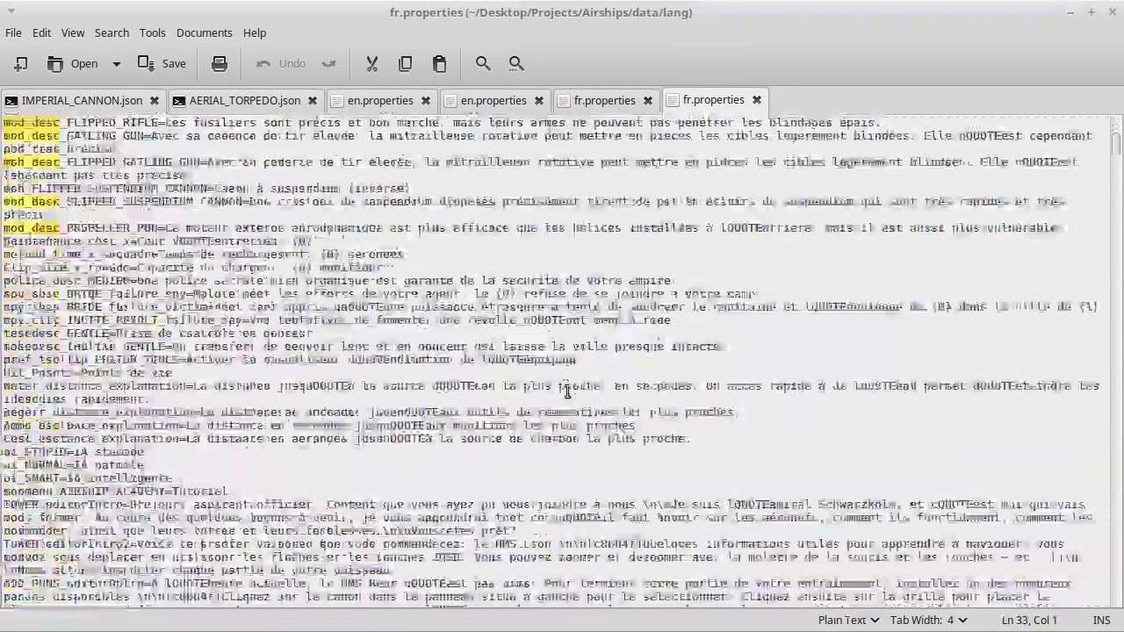
pyautogui.scroll(10, 569, 391)
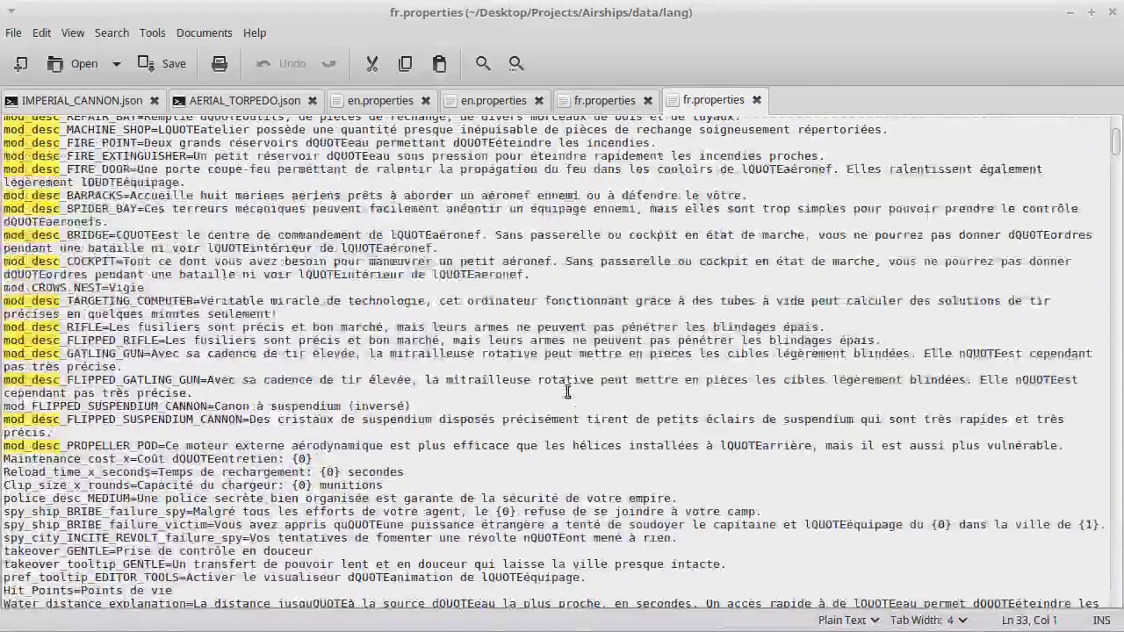
pyautogui.click(1098, 446)
pyautogui.press('Return')
pyautogui.hotkey('ctrl', 'v')
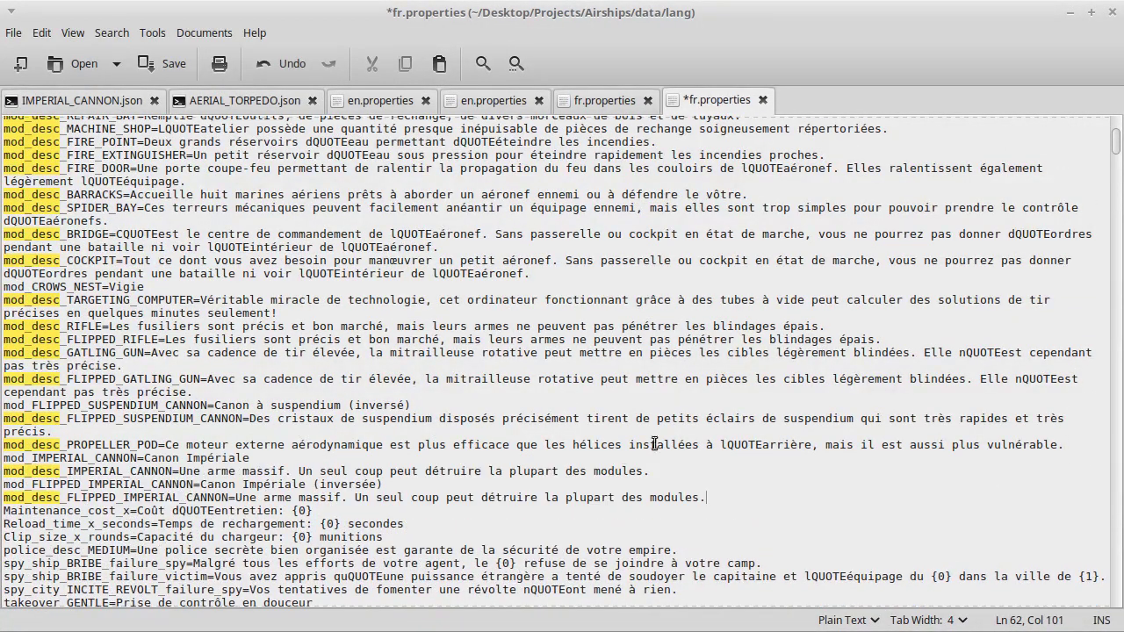
pyautogui.hotkey('ctrl', 's')
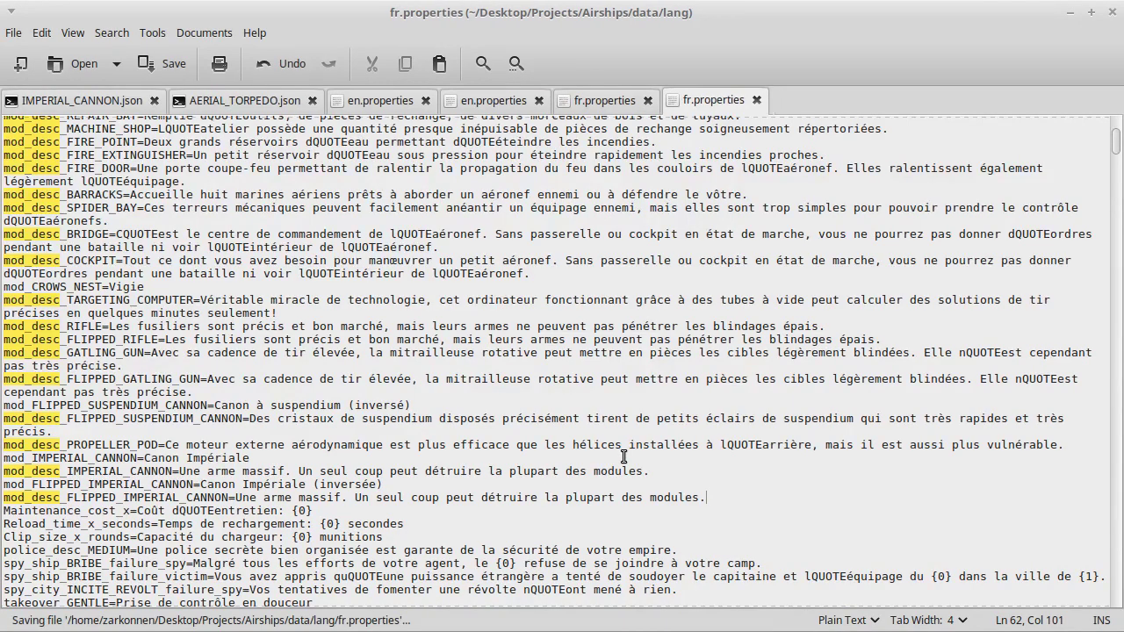
# Open de.properties from the mod's strings folder and copy its entire text.
pyautogui.hotkey('alt', 'Tab')
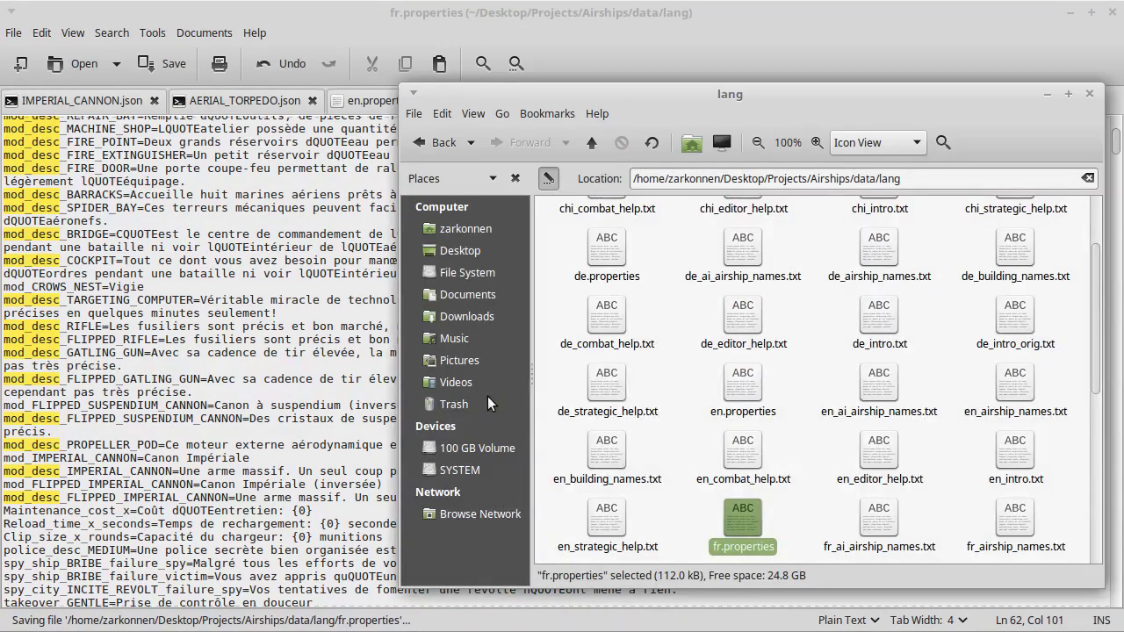
pyautogui.hotkey('alt', 'Tab')
pyautogui.press('Left')
pyautogui.press('Left')
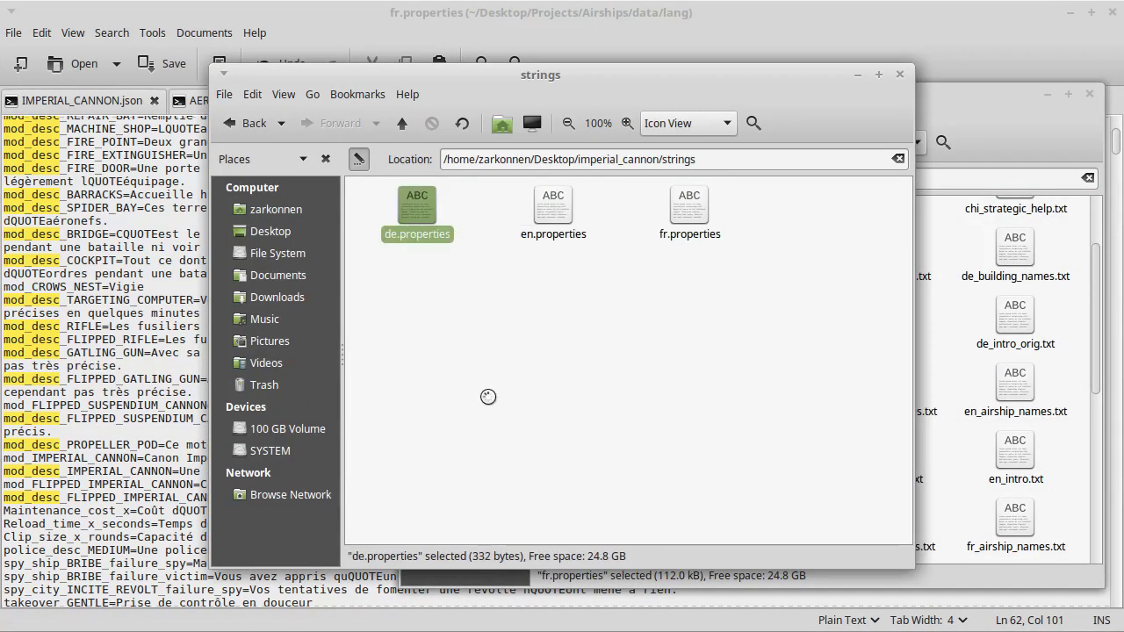
pyautogui.press('Return')
pyautogui.hotkey('ctrl', 'a')
pyautogui.hotkey('ctrl', 'c')
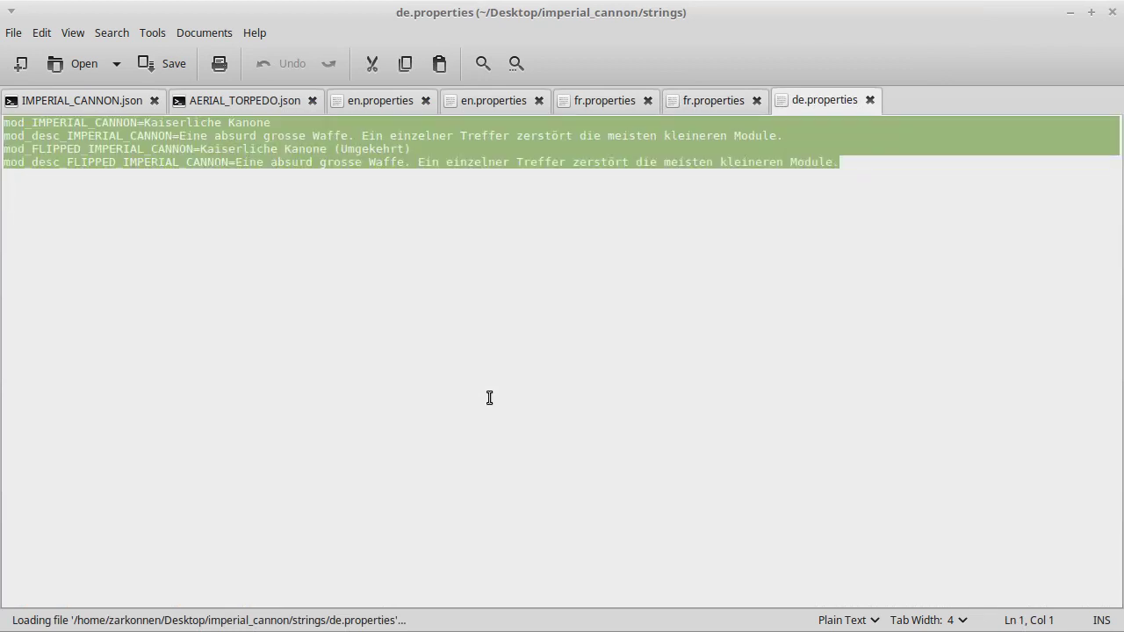
# Return to the project's data/lang folder window and open its de.properties file.
pyautogui.hotkey('alt', 'Tab')
pyautogui.click(582, 397)
pyautogui.hotkey('alt', 'Tab')
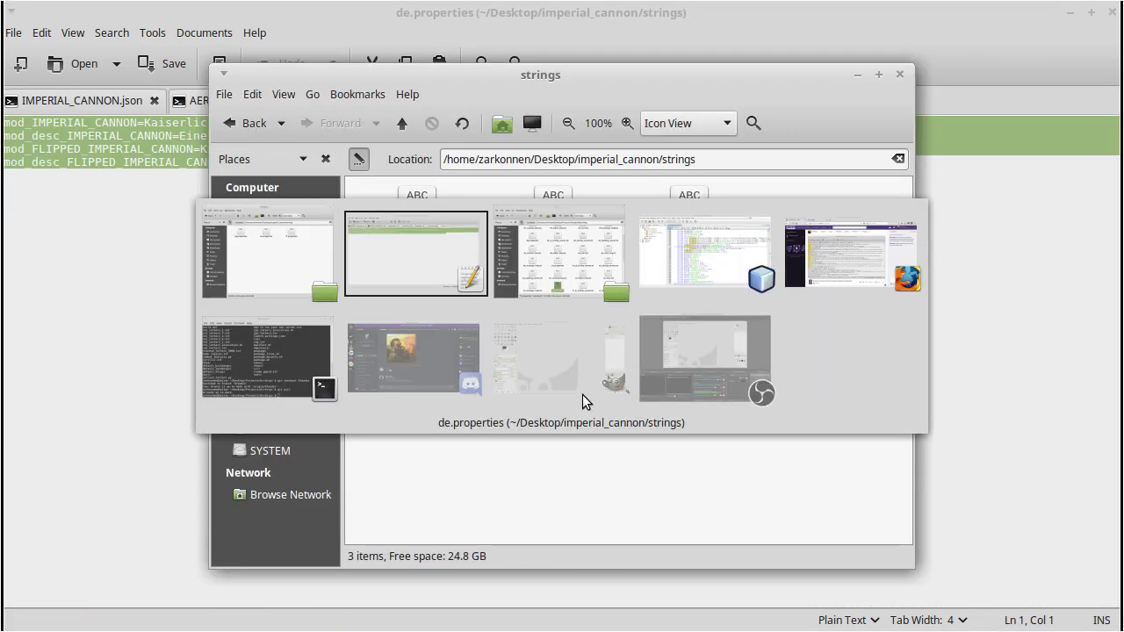
pyautogui.hotkey('alt', 'Tab')
pyautogui.click(582, 394)
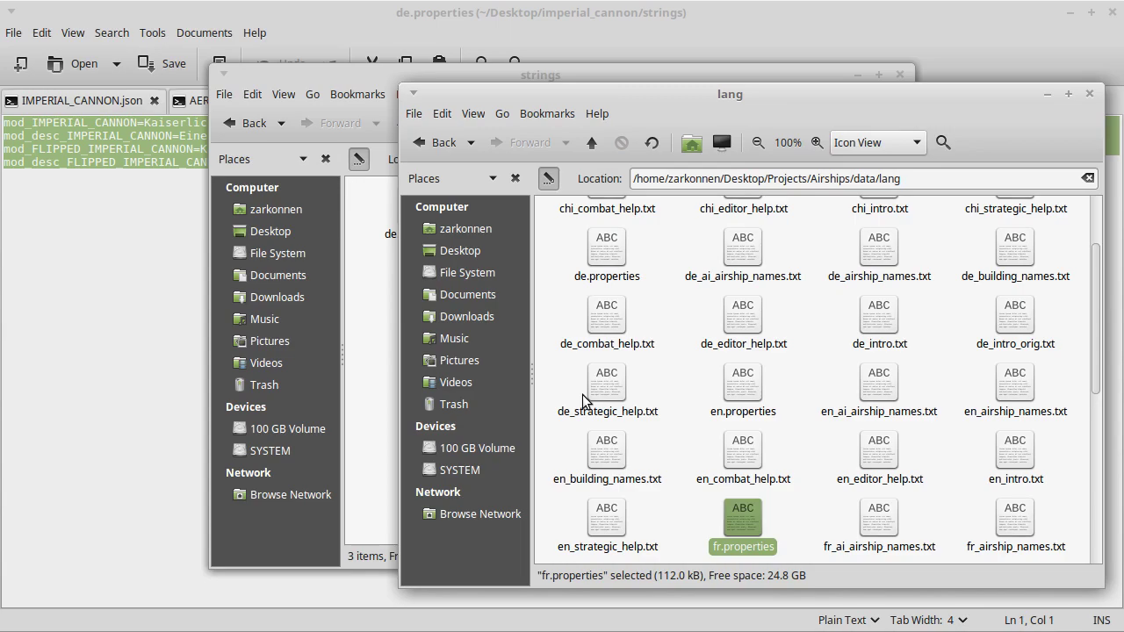
pyautogui.write('de')
pyautogui.press('Return')
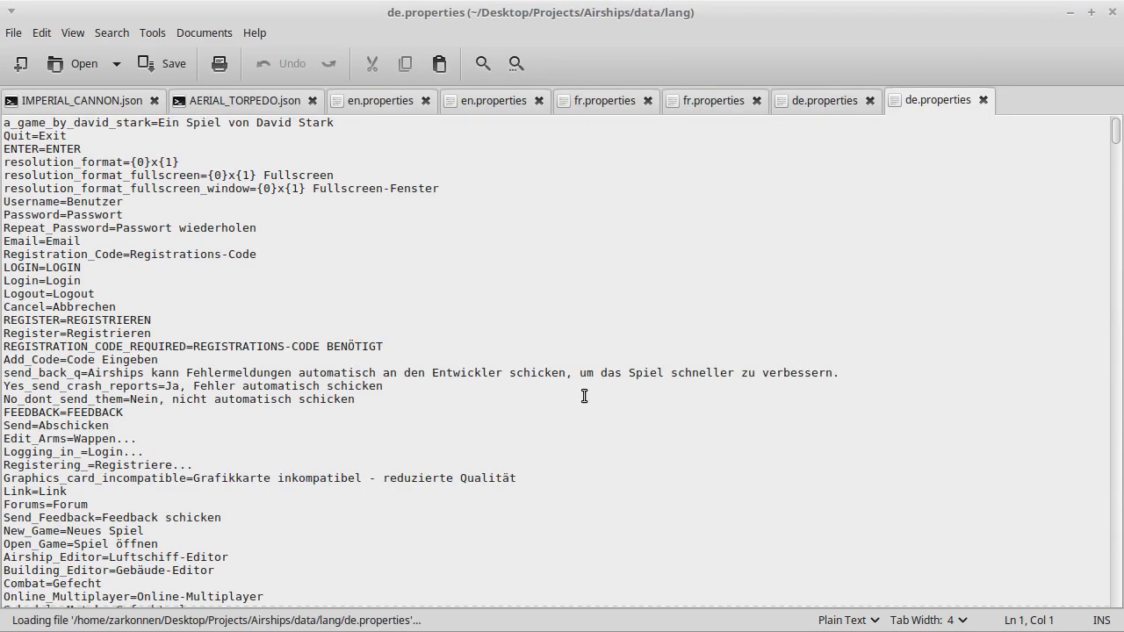
# Find the mod_desc entries in the project's de.properties, paste the four German IMPERIAL_CANNON strings on a new line below mod_desc_HUSSAR_BAY, and save.
pyautogui.hotkey('ctrl', 'f')
pyautogui.press('Return')
pyautogui.press('Escape')
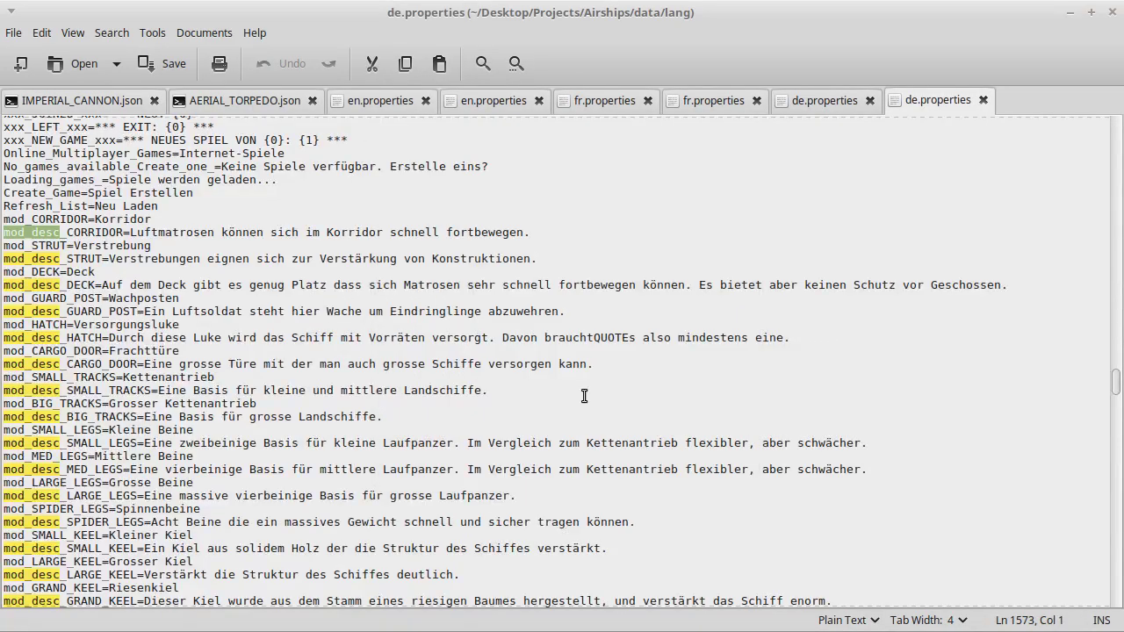
pyautogui.scroll(-20, 584, 396)
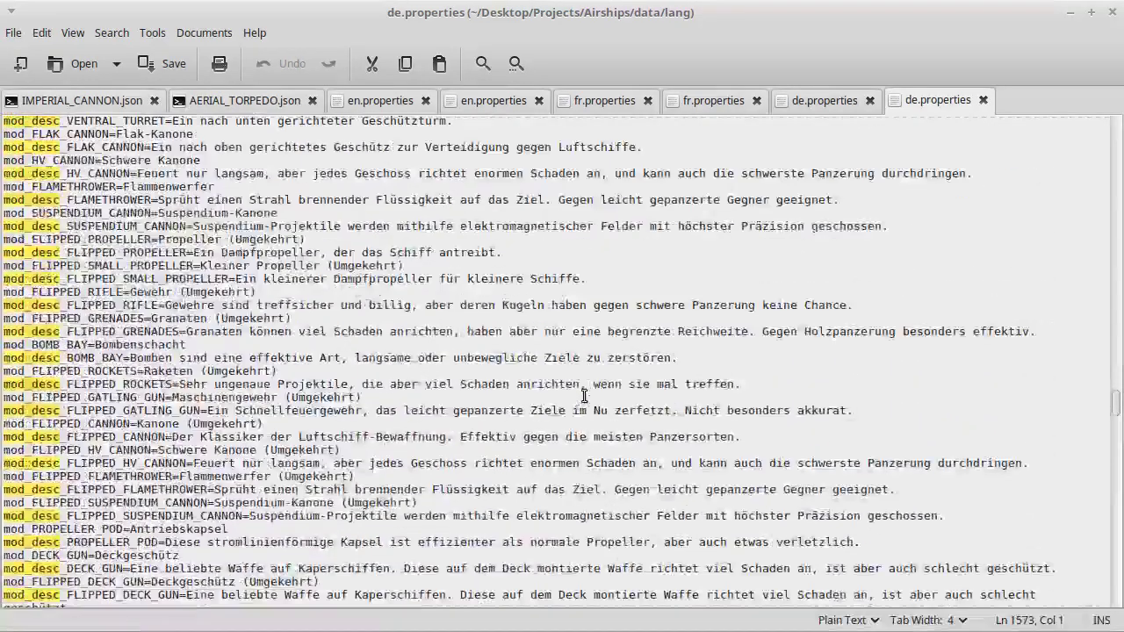
pyautogui.scroll(-10, 584, 396)
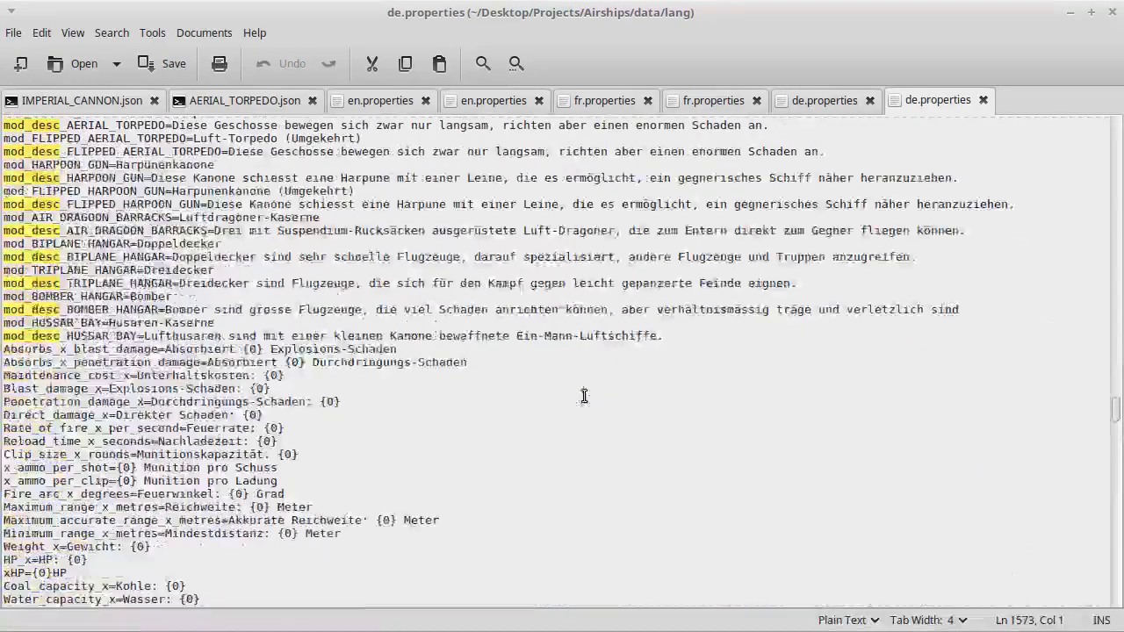
pyautogui.click(690, 338)
pyautogui.press('Return')
pyautogui.hotkey('ctrl', 'v')
pyautogui.hotkey('ctrl', 's')
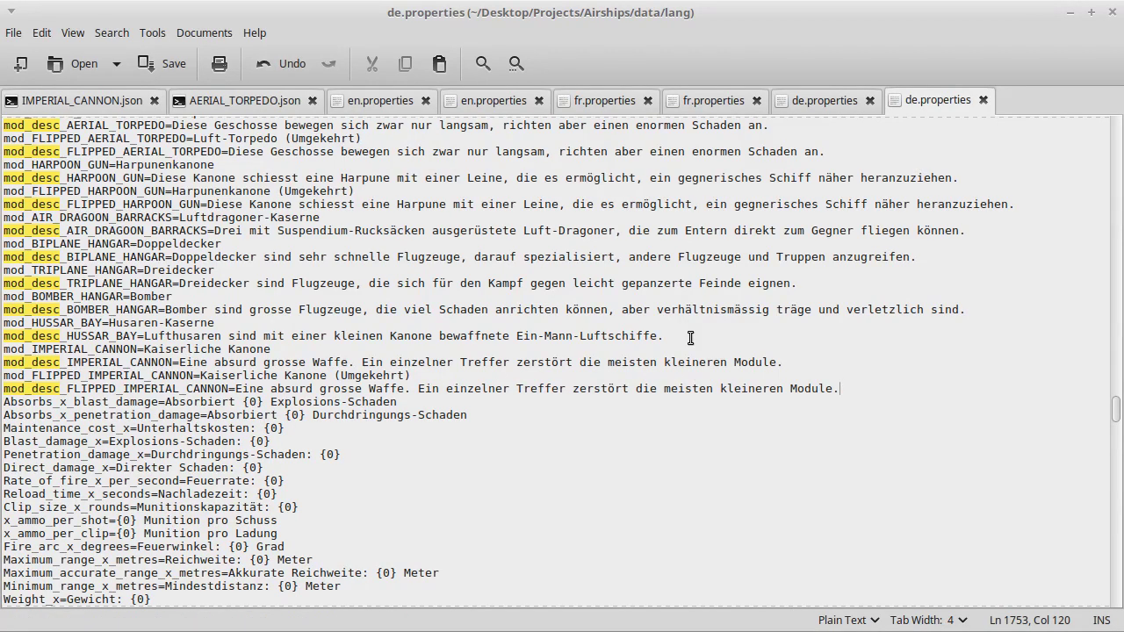
# Go back to IMPERIAL_CANNON.json and review the module's name and appearance entries at the start of the file.
pyautogui.hotkey('alt', 'Tab')
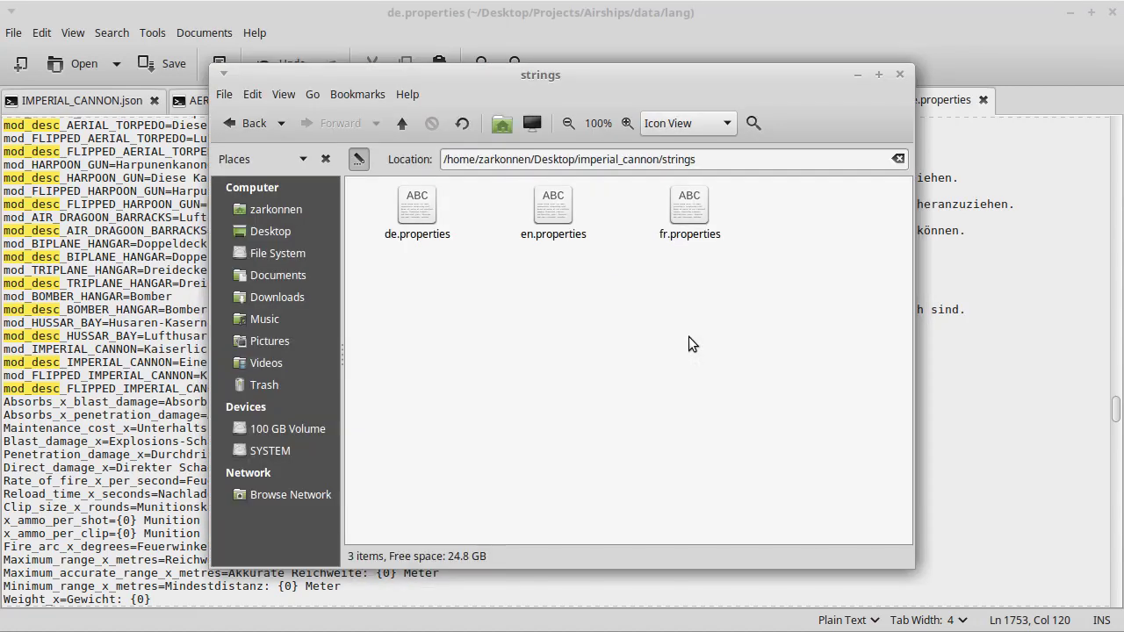
pyautogui.hotkey('alt', 'Tab')
pyautogui.hotkey('alt', '1')
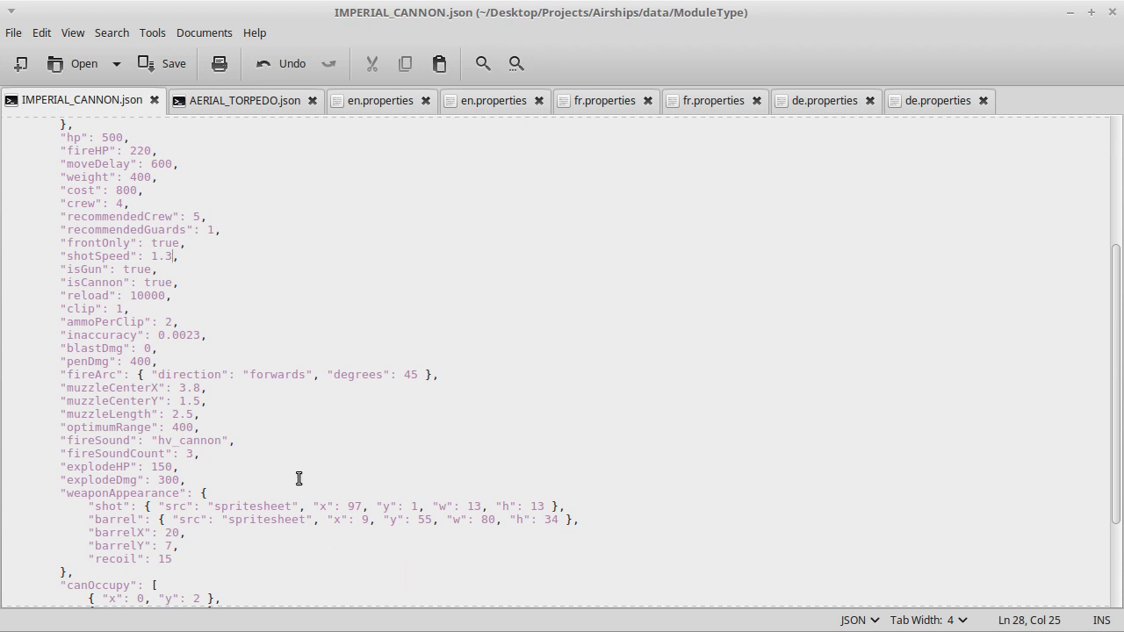
pyautogui.scroll(6, 298, 478)
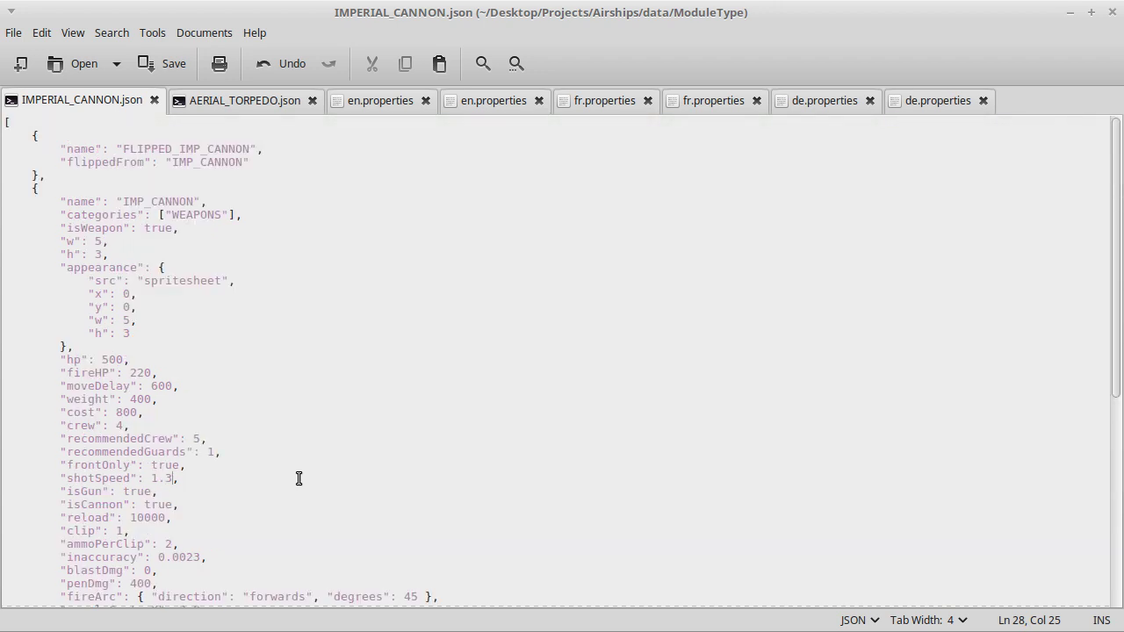
# Move the project's folder window up to data and open the images folder of the imperial_cannon mod in the other window.
pyautogui.hotkey('alt', 'Tab')
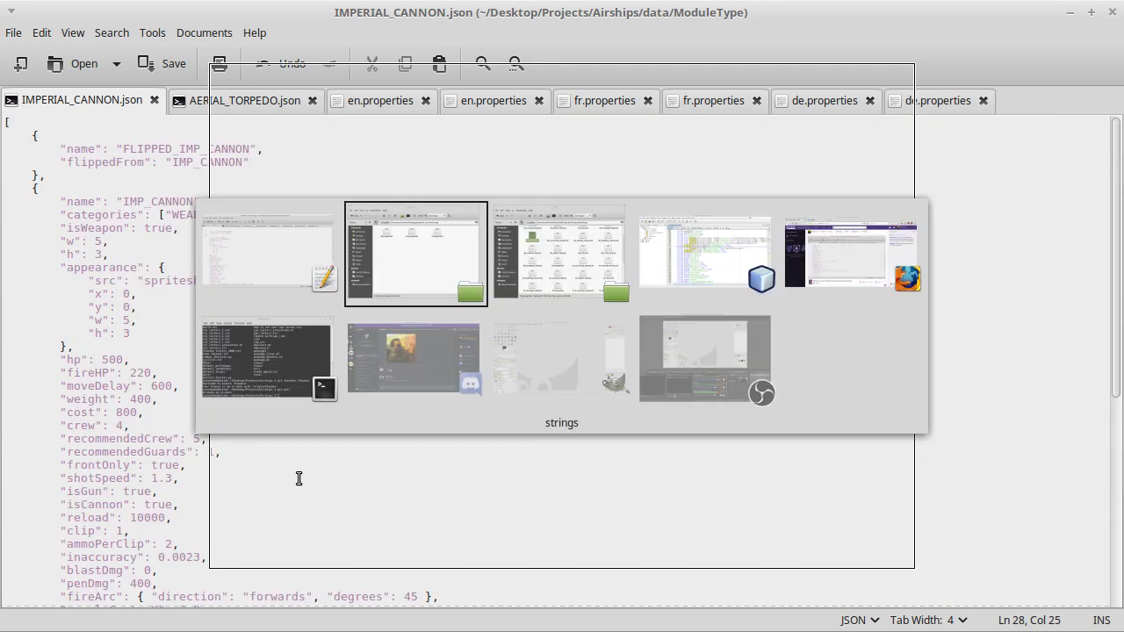
pyautogui.press('BackSpace')
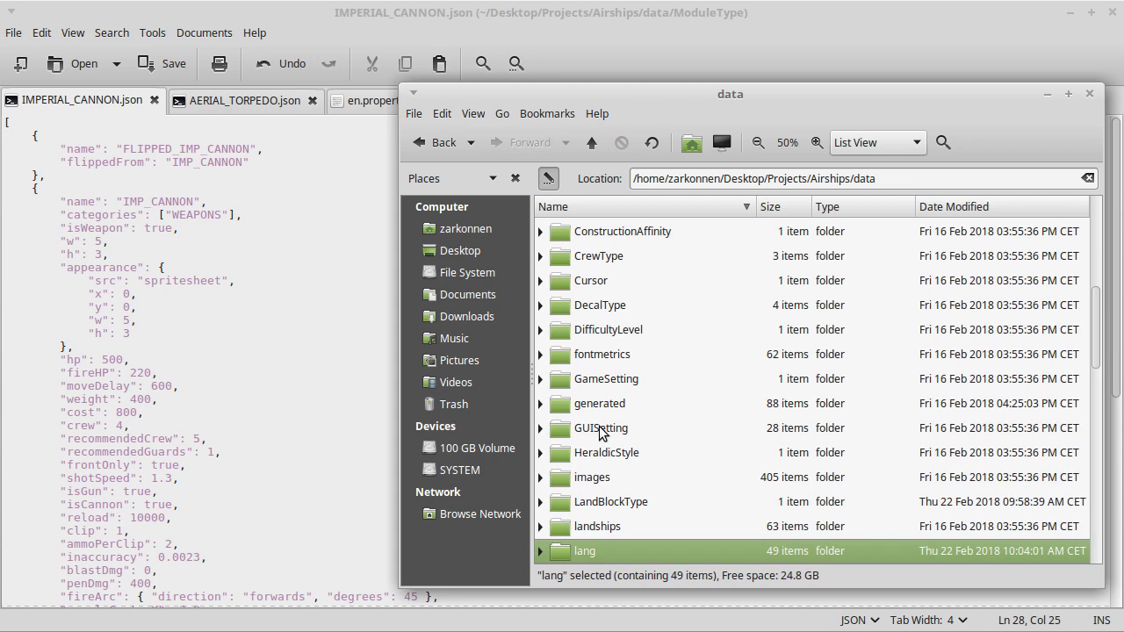
pyautogui.hotkey('alt', 'Tab')
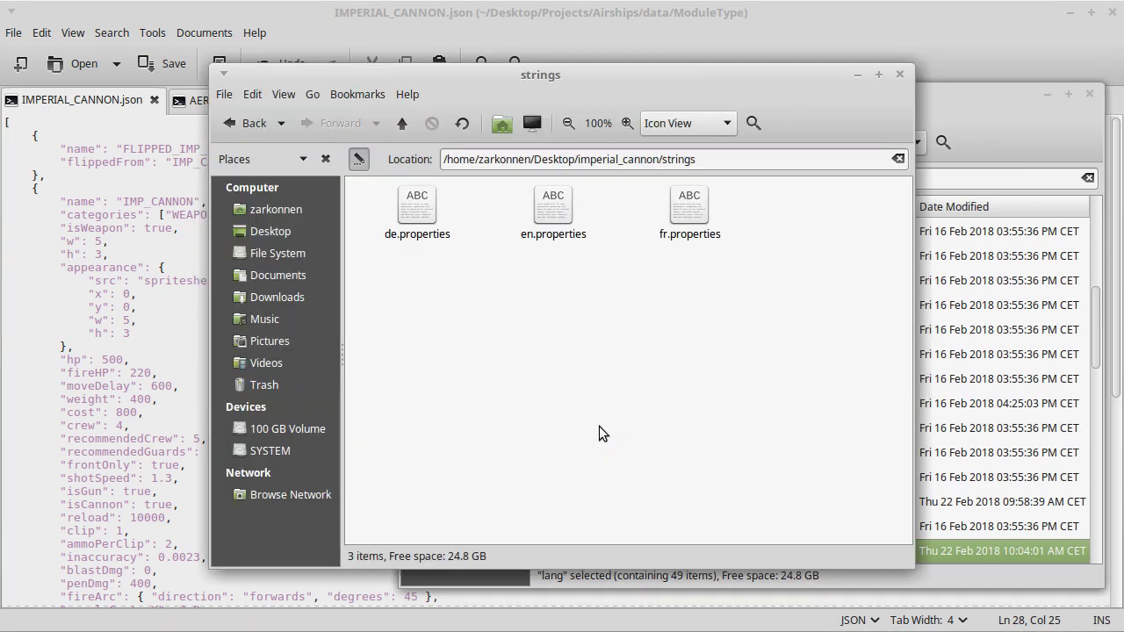
pyautogui.press('BackSpace')
pyautogui.press('Left')
pyautogui.press('Up')
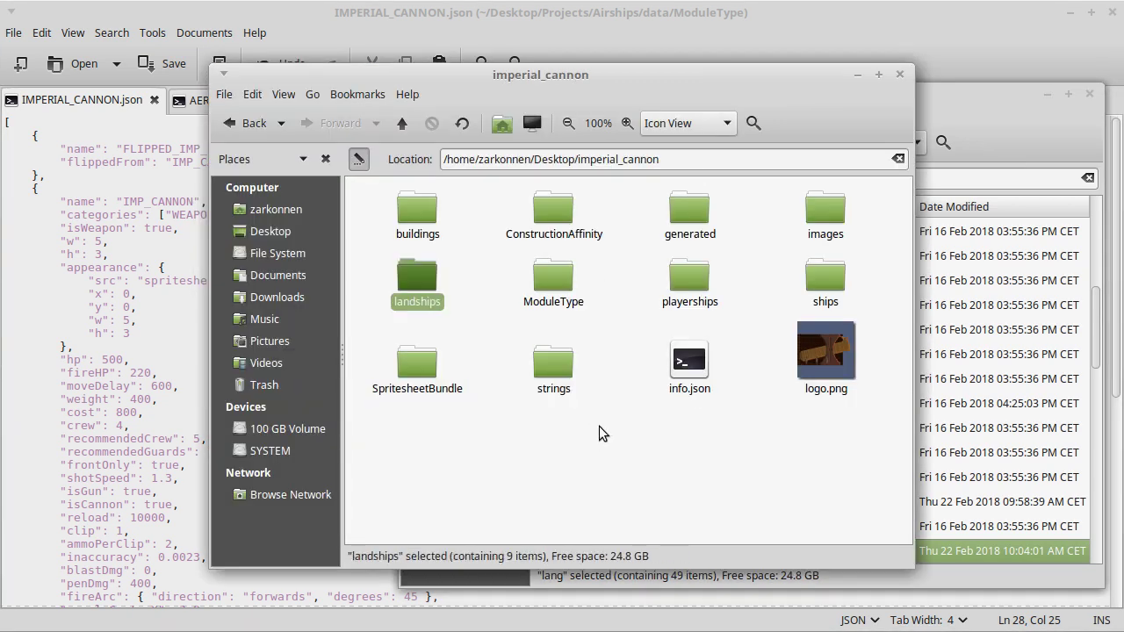
pyautogui.press('Right')
pyautogui.press('Up')
pyautogui.press('Right')
pyautogui.press('Right')
pyautogui.press('Return')
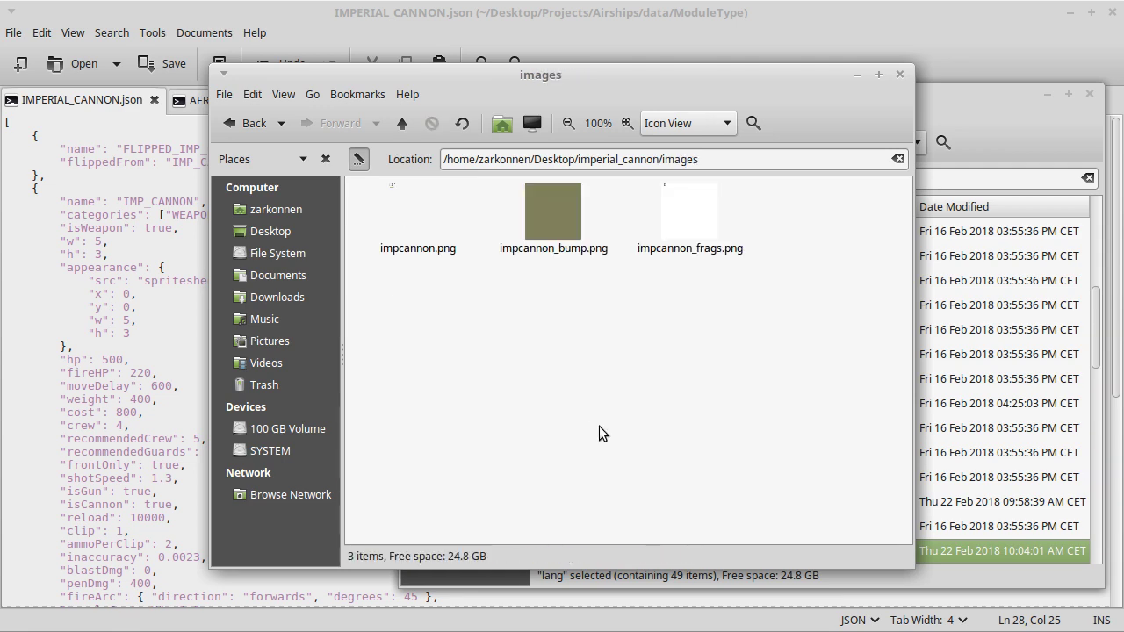
# View the mod's impcannon.png spritesheet image and close the viewer.
pyautogui.press('Right')
pyautogui.press('Return')
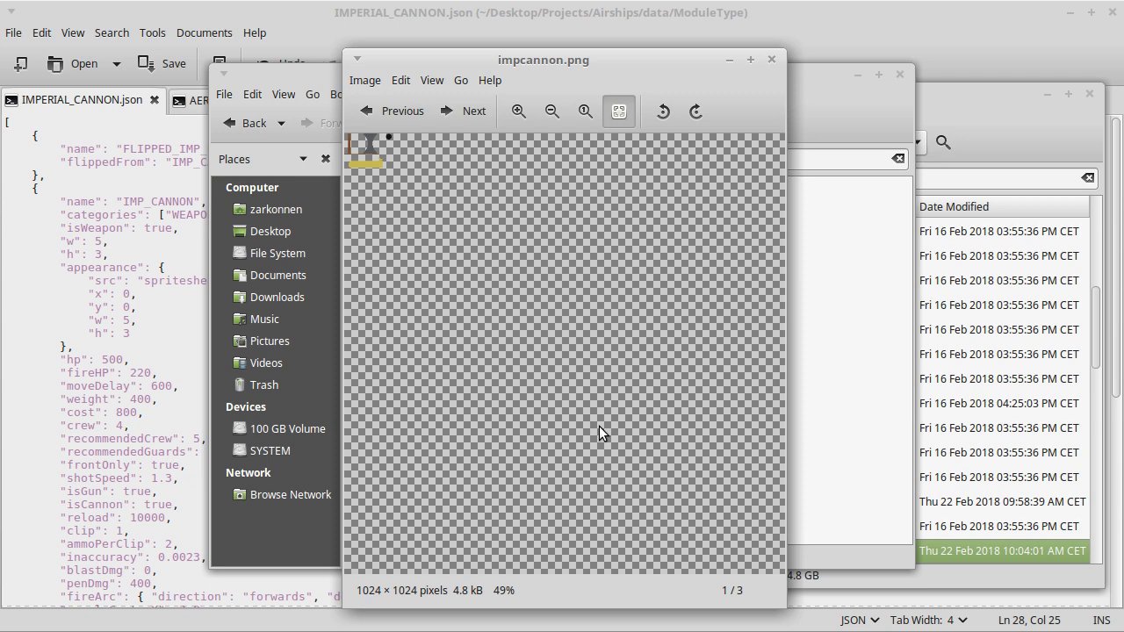
pyautogui.press('Escape')
pyautogui.click(599, 426)
# Open the Airships project's art folder, display it as a list, and select spritesheet.xcf.
pyautogui.click(1019, 378)
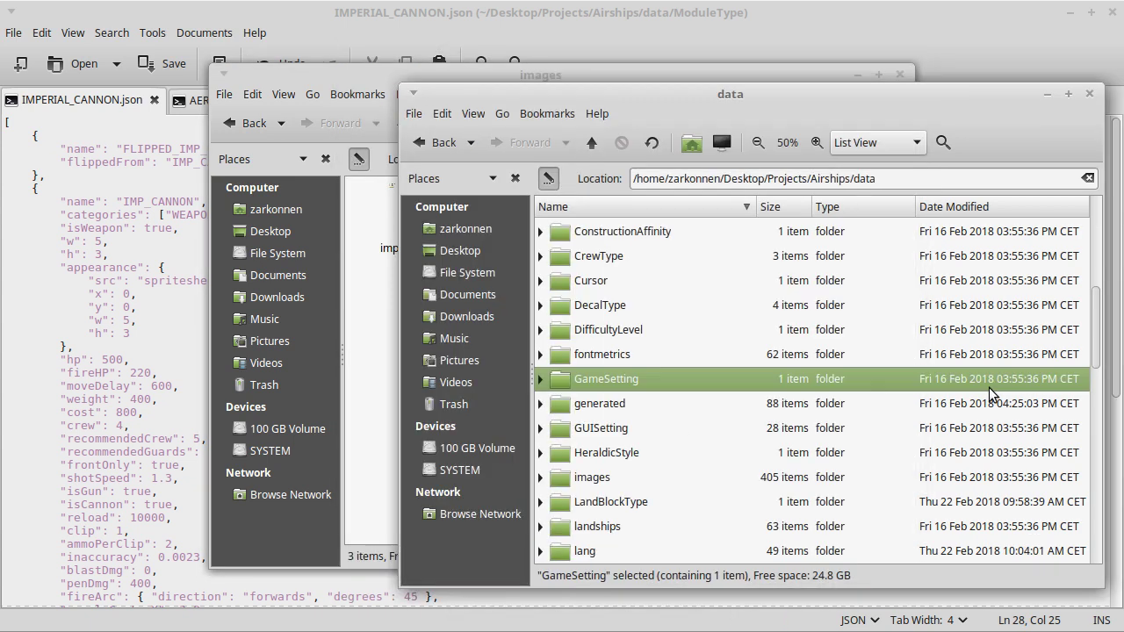
pyautogui.press('BackSpace')
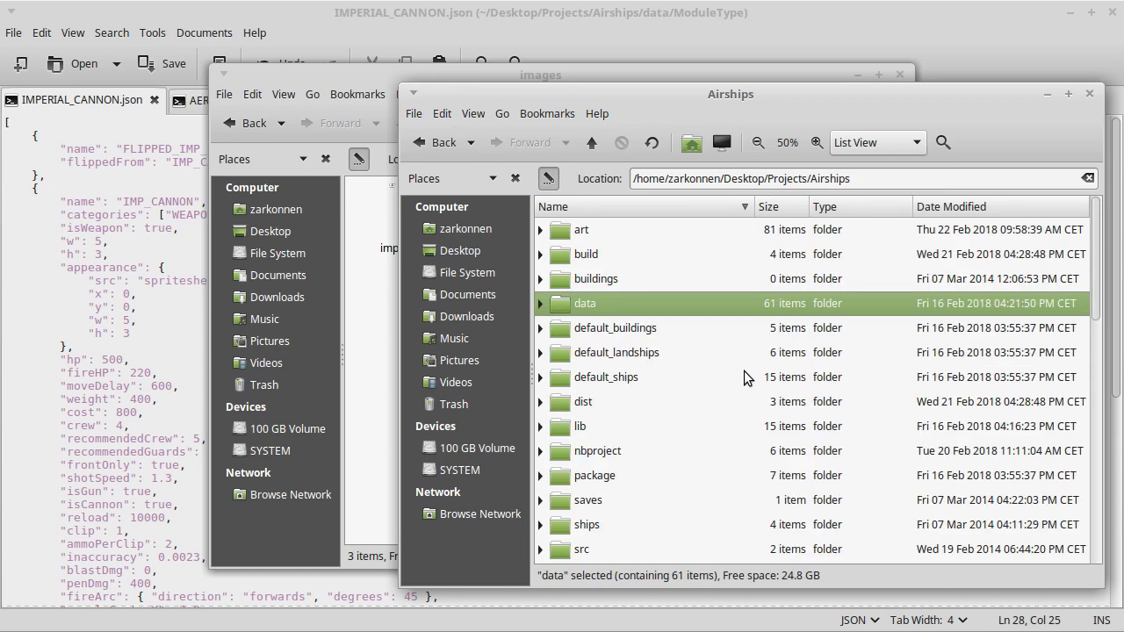
pyautogui.write('a')
pyautogui.press('Return')
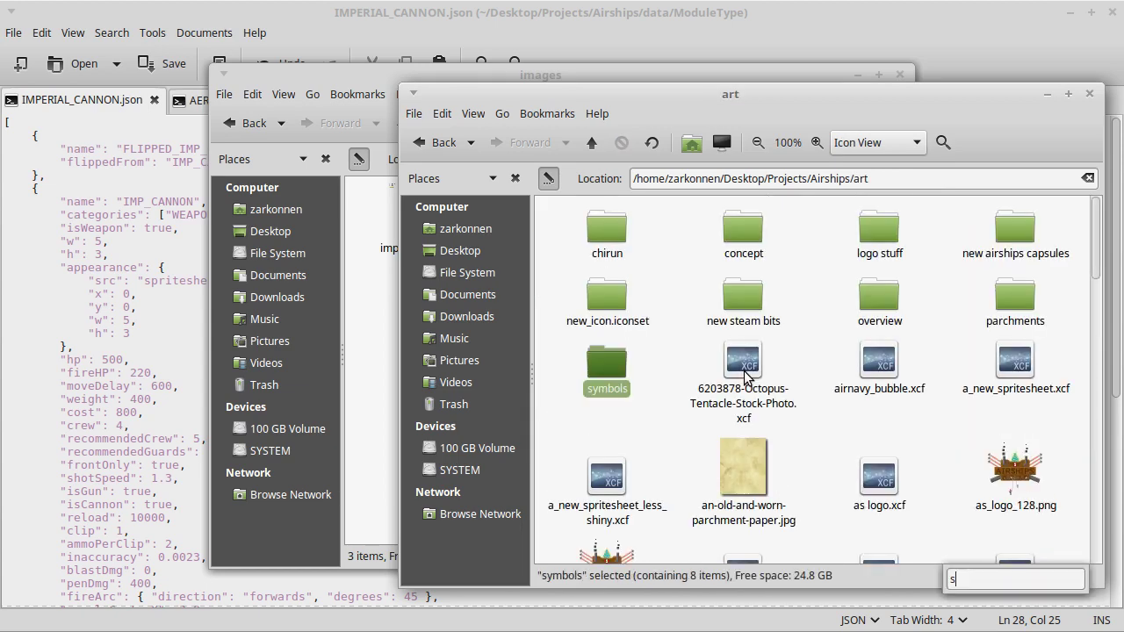
pyautogui.hotkey('ctrl', '2')
pyautogui.write('spri')
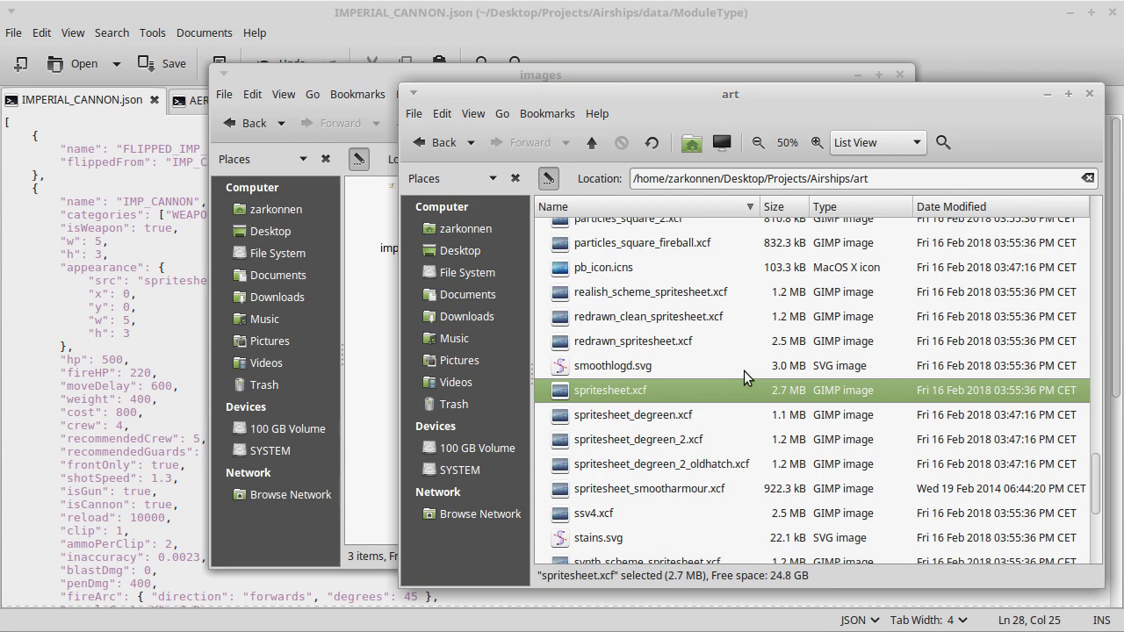
# Look through the art folder's file list for the project's spritesheet and other image source files.
pyautogui.scroll(4, 744, 371)
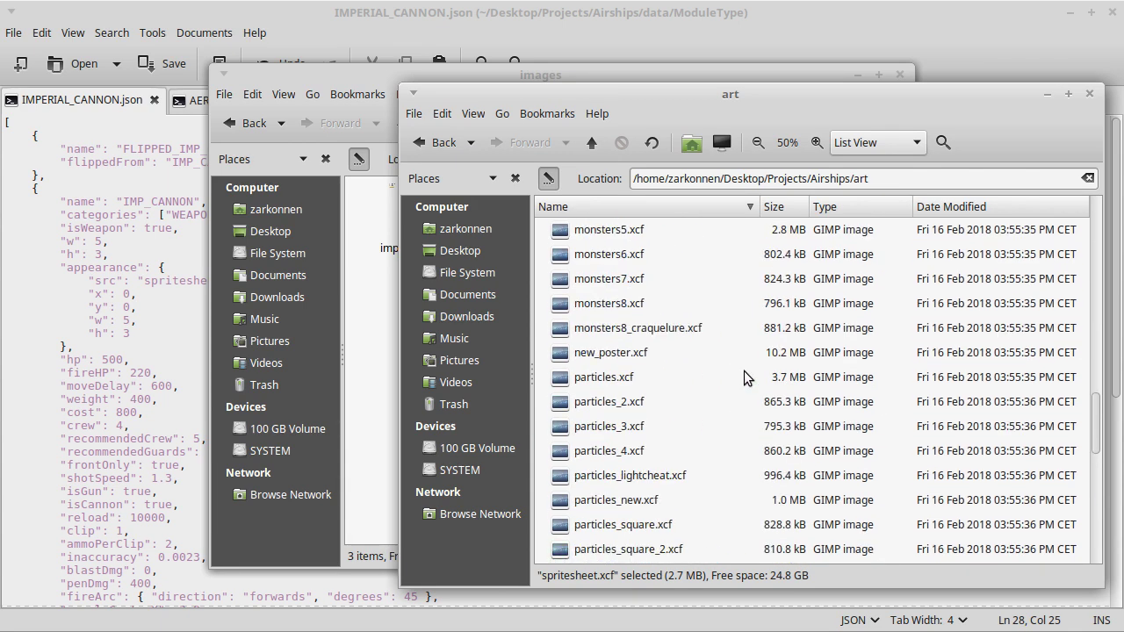
pyautogui.scroll(8, 744, 371)
pyautogui.scroll(2, 744, 370)
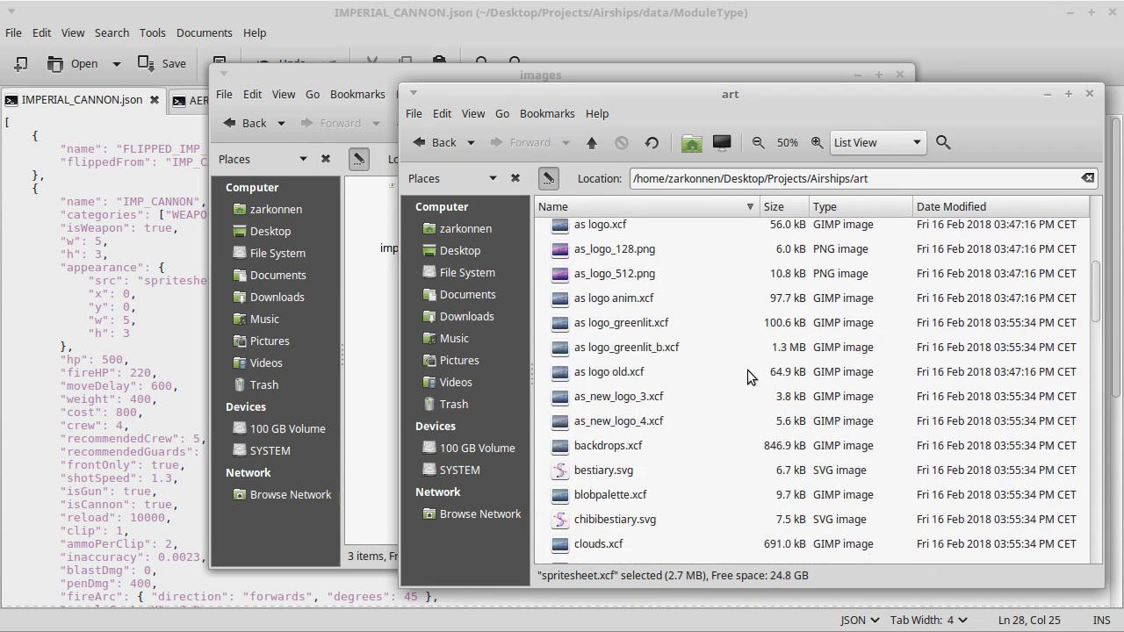
pyautogui.scroll(5, 748, 371)
pyautogui.scroll(-3, 748, 372)
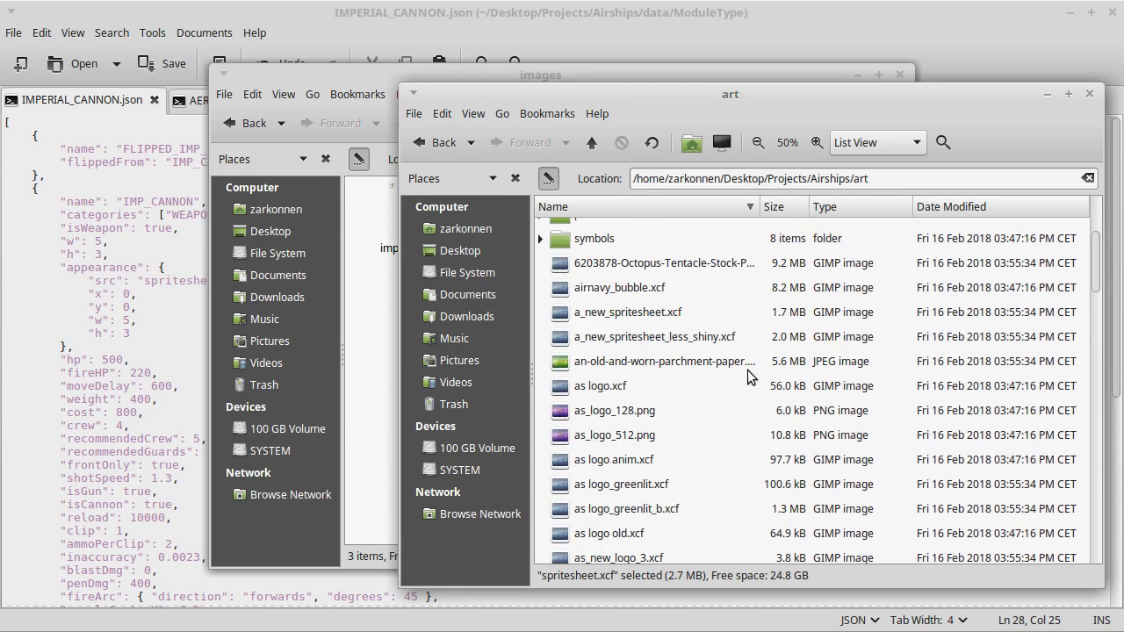
pyautogui.scroll(-20, 748, 369)
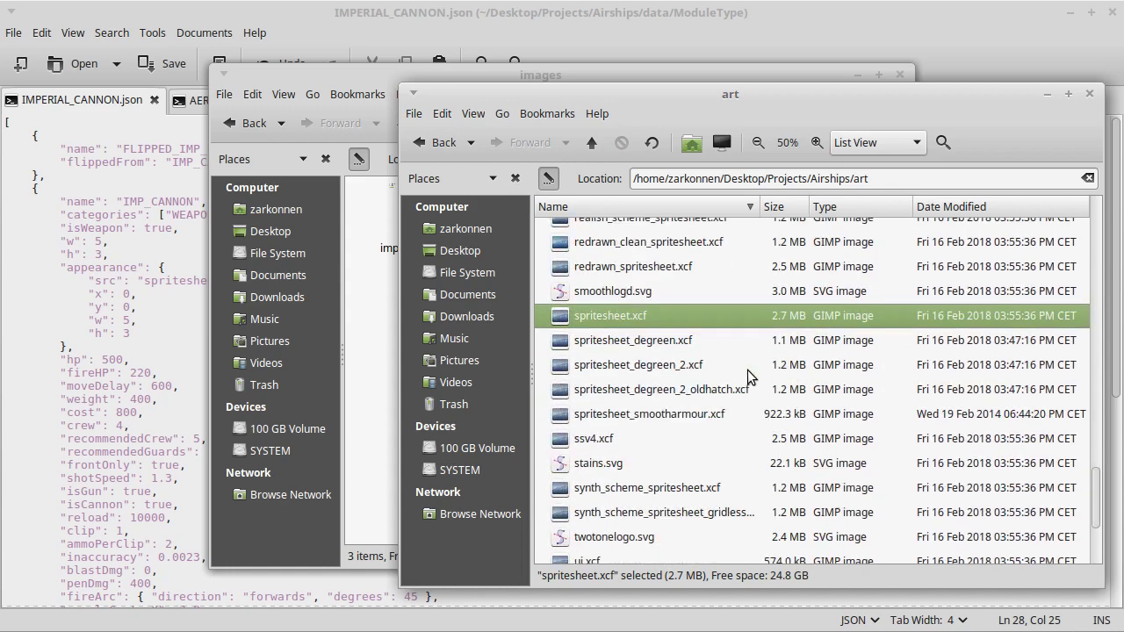
pyautogui.scroll(-1, 747, 370)
pyautogui.scroll(3, 747, 369)
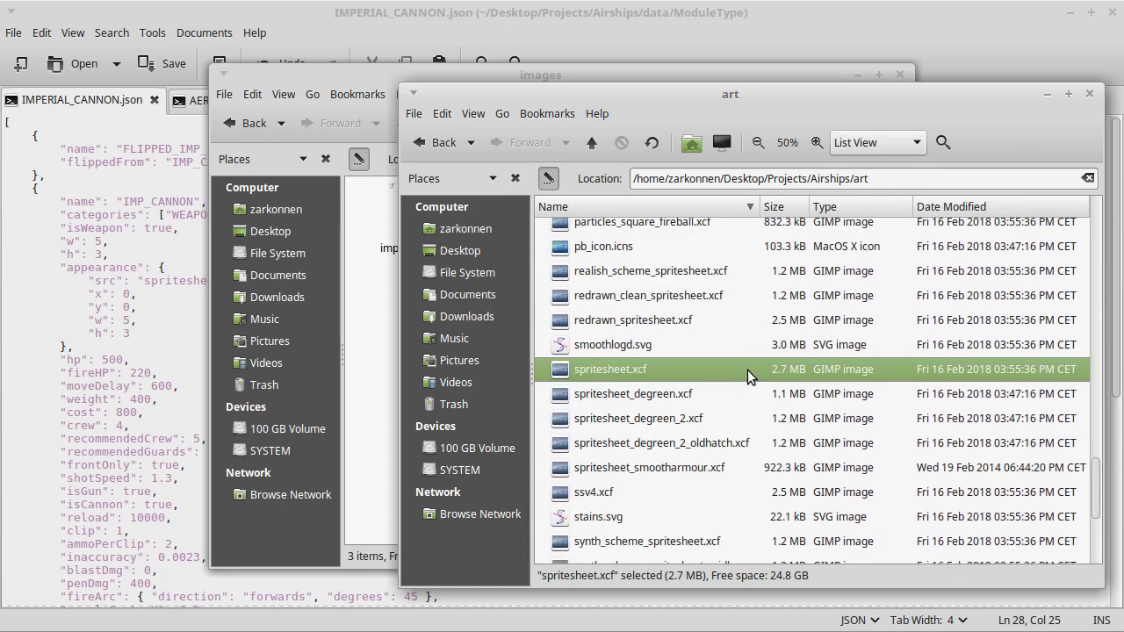
pyautogui.scroll(-3, 747, 370)
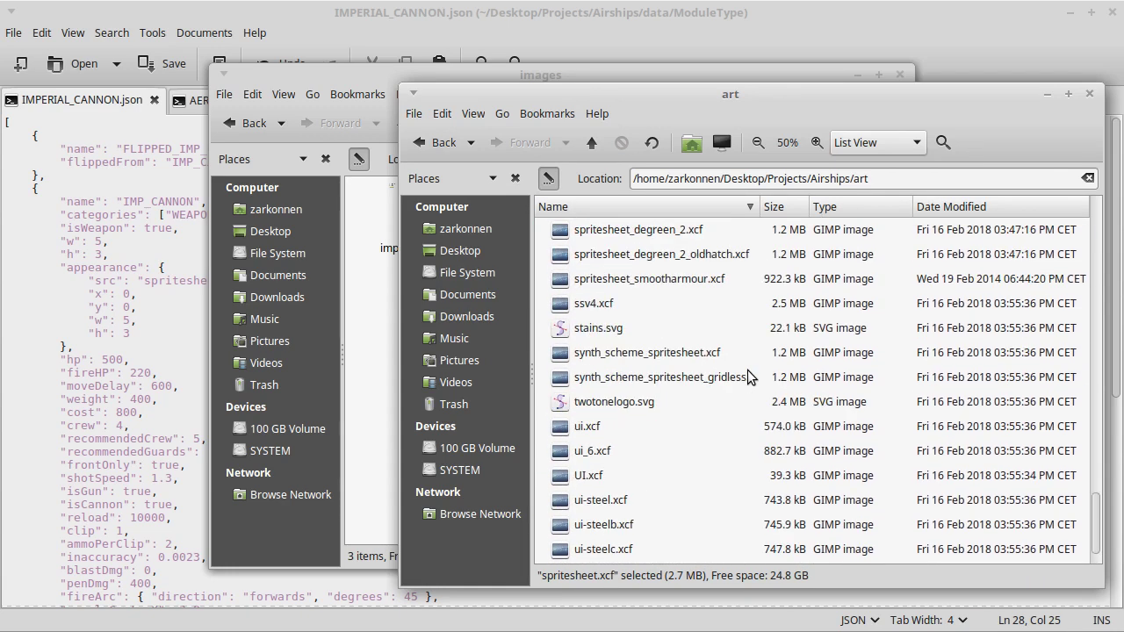
pyautogui.hotkey('alt', 'Tab')
pyautogui.hotkey('alt', 'Tab')
pyautogui.hotkey('alt', 'Tab')
pyautogui.hotkey('alt', 'Tab')
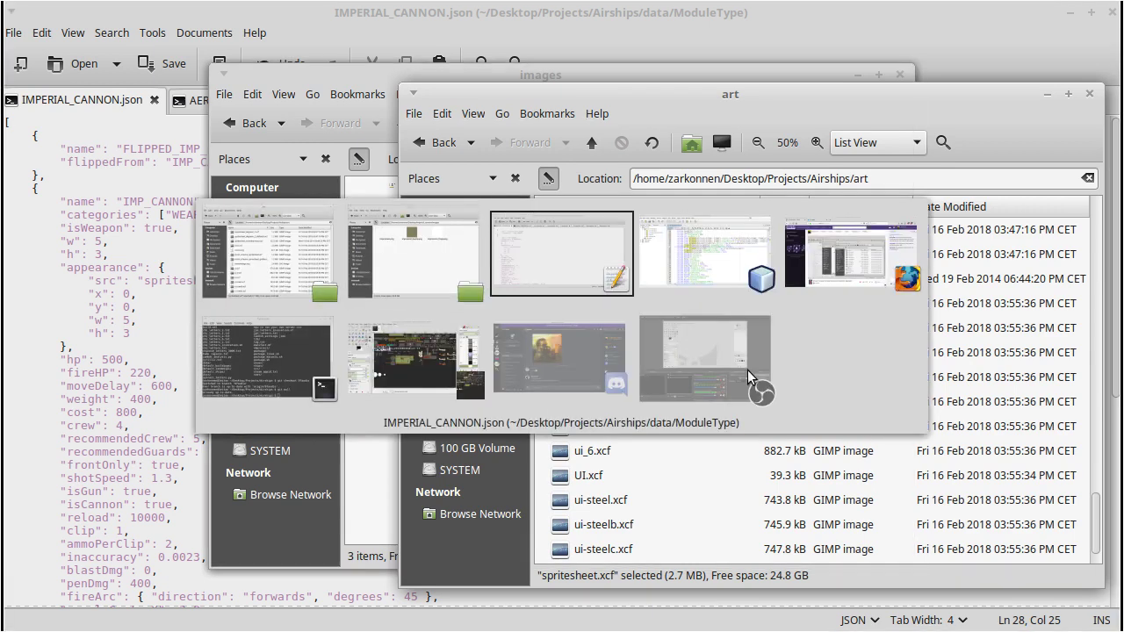
pyautogui.hotkey('alt', 'Tab')
pyautogui.hotkey('alt', 'Tab')
pyautogui.hotkey('alt', 'Tab')
pyautogui.hotkey('alt', 'Tab')
pyautogui.hotkey('alt', 'Tab')
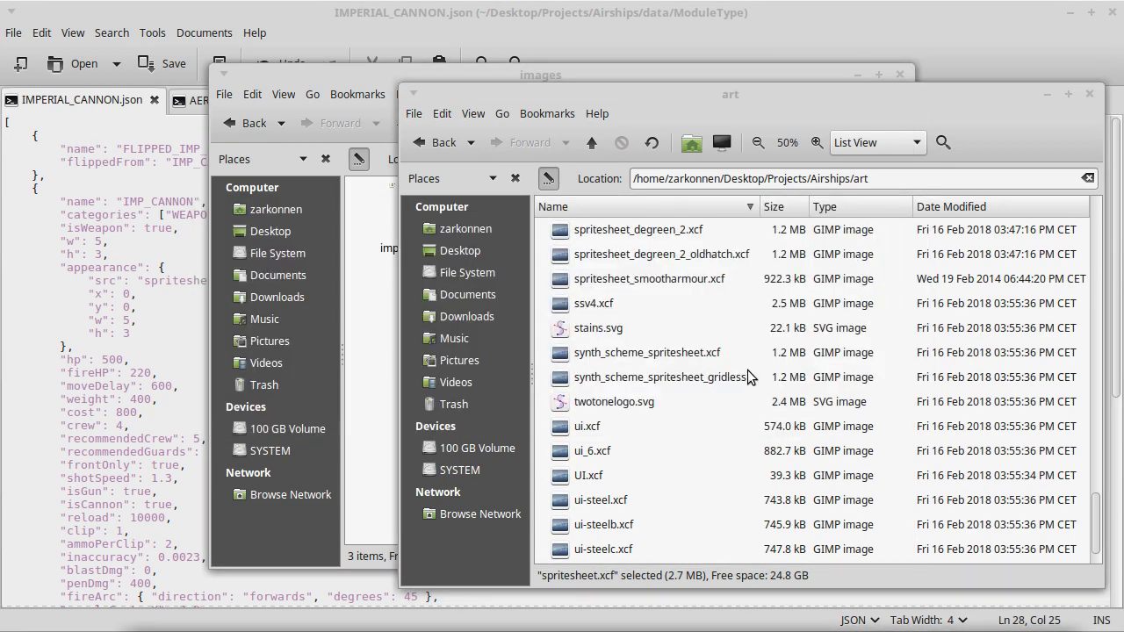
# Switch to the spritesheet.xcf image already open in GIMP.
pyautogui.hotkey('alt', 'Tab')
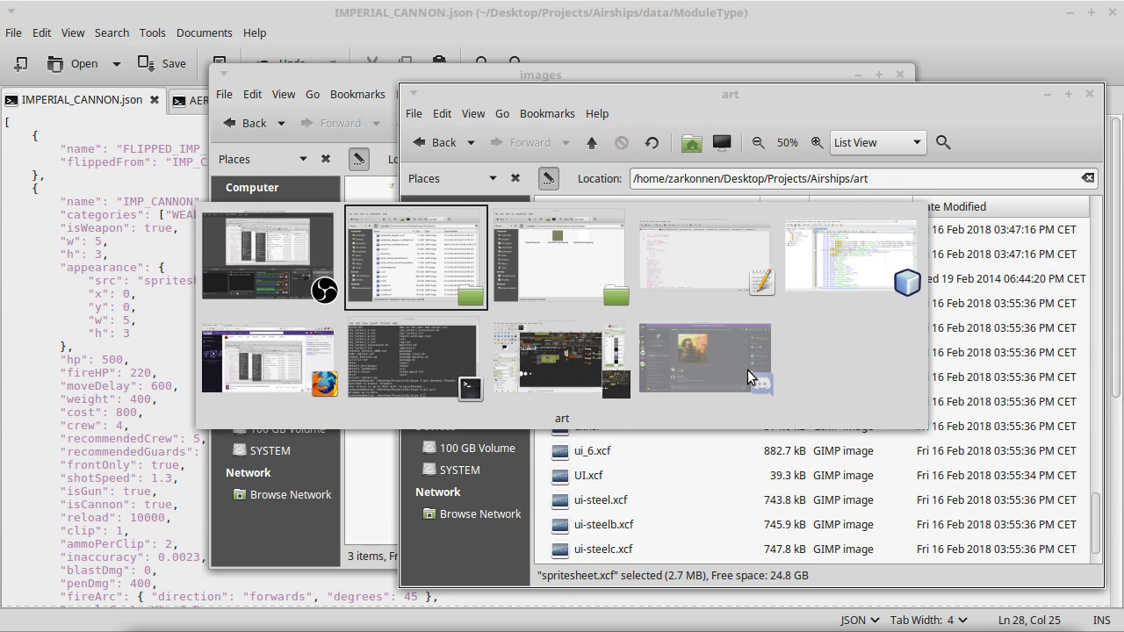
pyautogui.hotkey('alt', 'Tab')
pyautogui.hotkey('alt', 'Tab')
pyautogui.hotkey('alt', 'Tab')
pyautogui.hotkey('alt', 'Tab')
pyautogui.hotkey('alt', 'Tab')
pyautogui.hotkey('alt', 'Tab')
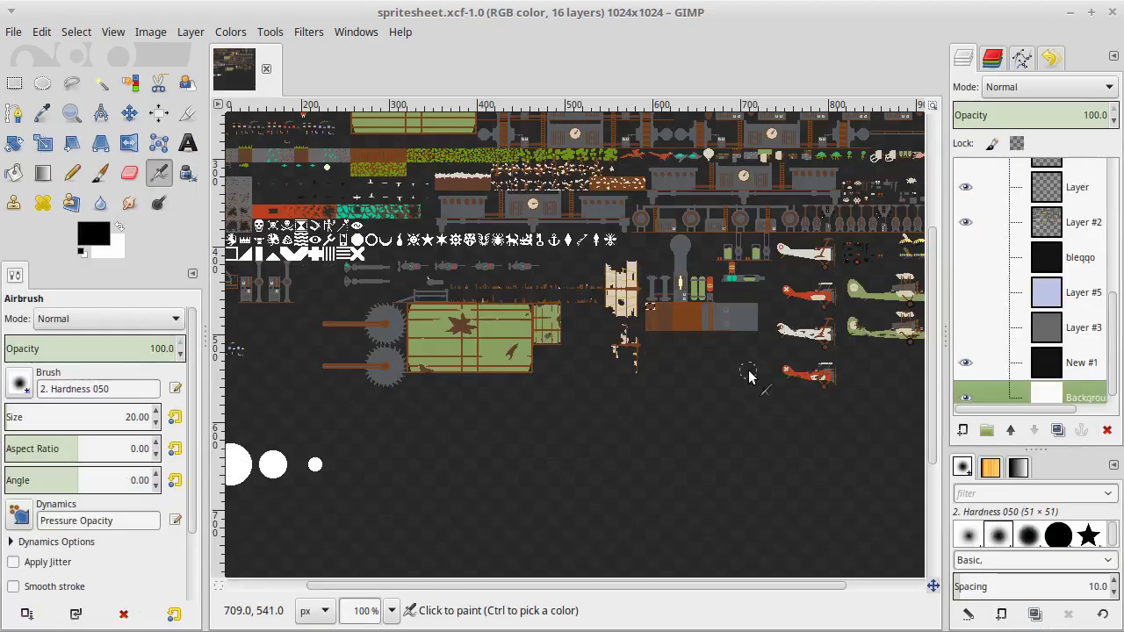
# Look over the spritesheet with the Rectangle Select tool active, examining the used regions and the empty space below them.
pyautogui.press('r')
pyautogui.click(610, 391)
pyautogui.hscroll(3, 610, 390)
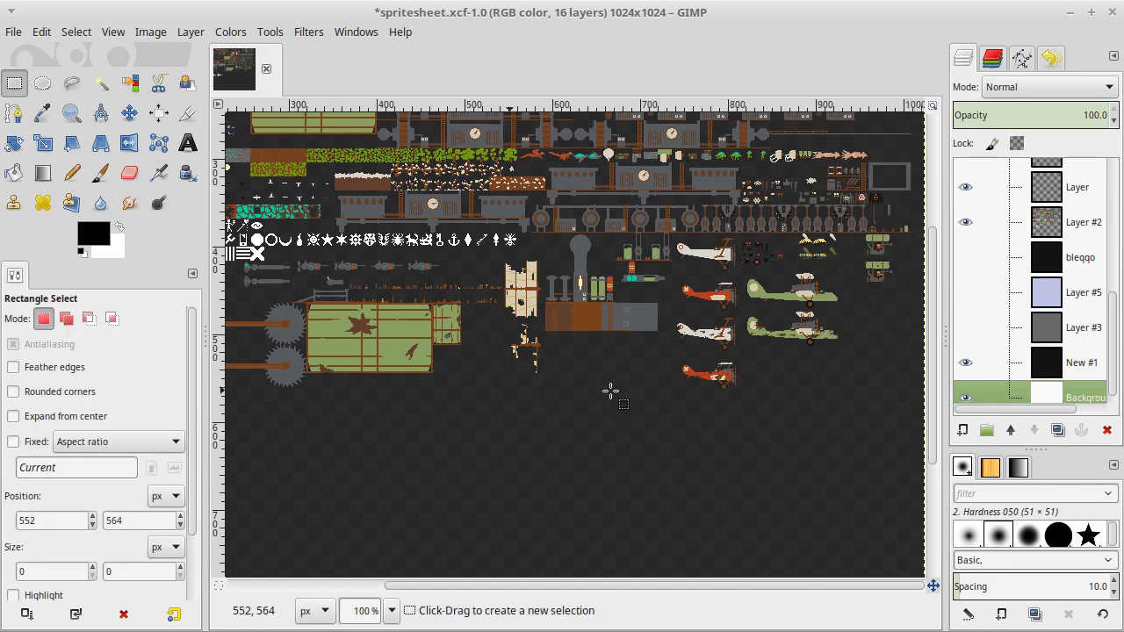
pyautogui.scroll(6, 610, 391)
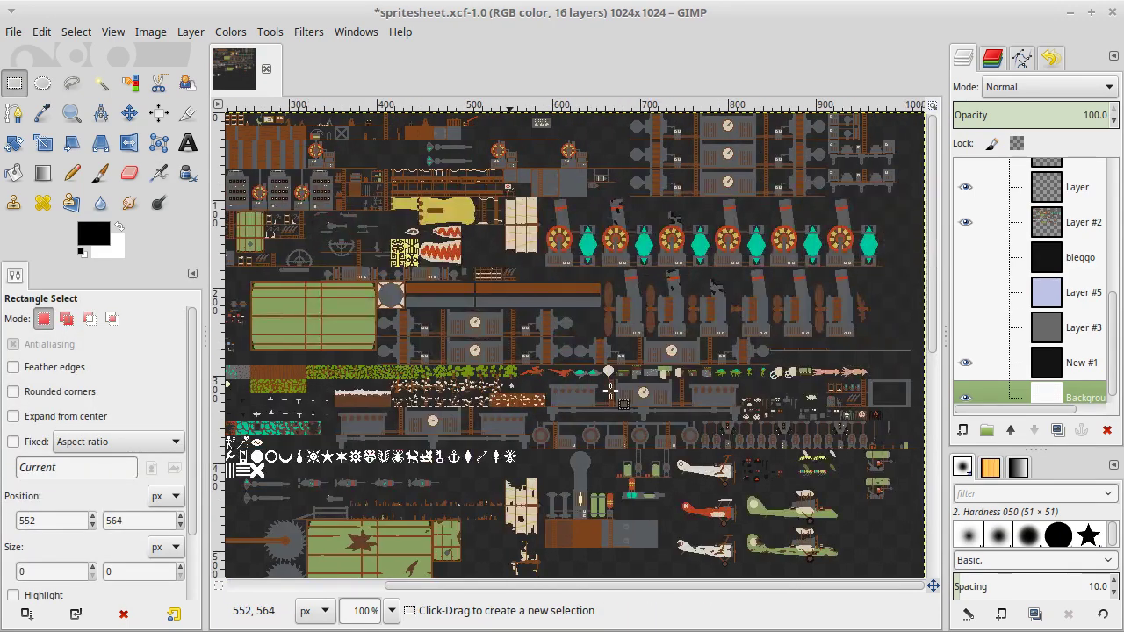
pyautogui.hscroll(-8, 610, 390)
pyautogui.scroll(-6, 611, 391)
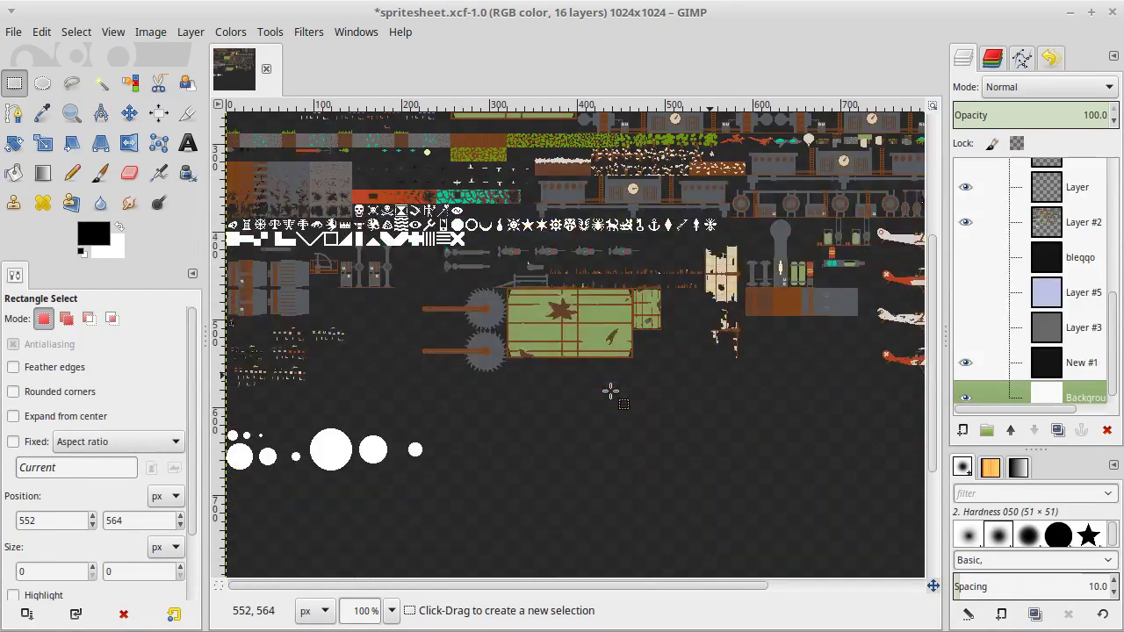
pyautogui.scroll(5, 611, 391)
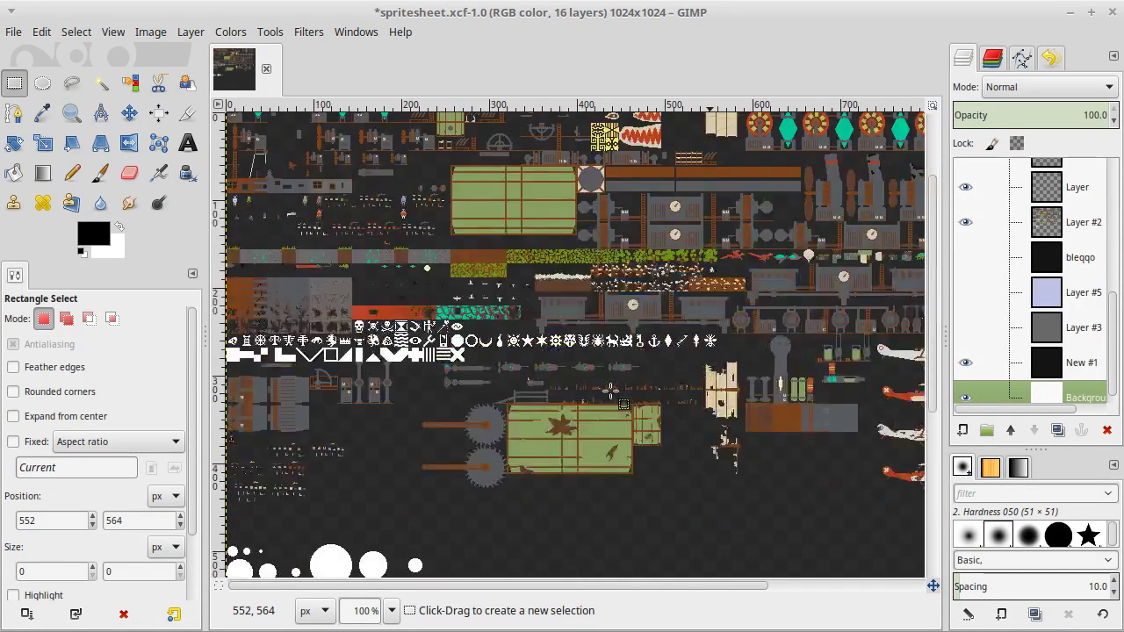
pyautogui.scroll(-5, 610, 391)
# Open impcannon.png from the mod's images folder in GIMP and copy the whole image.
pyautogui.hotkey('alt', 'Tab')
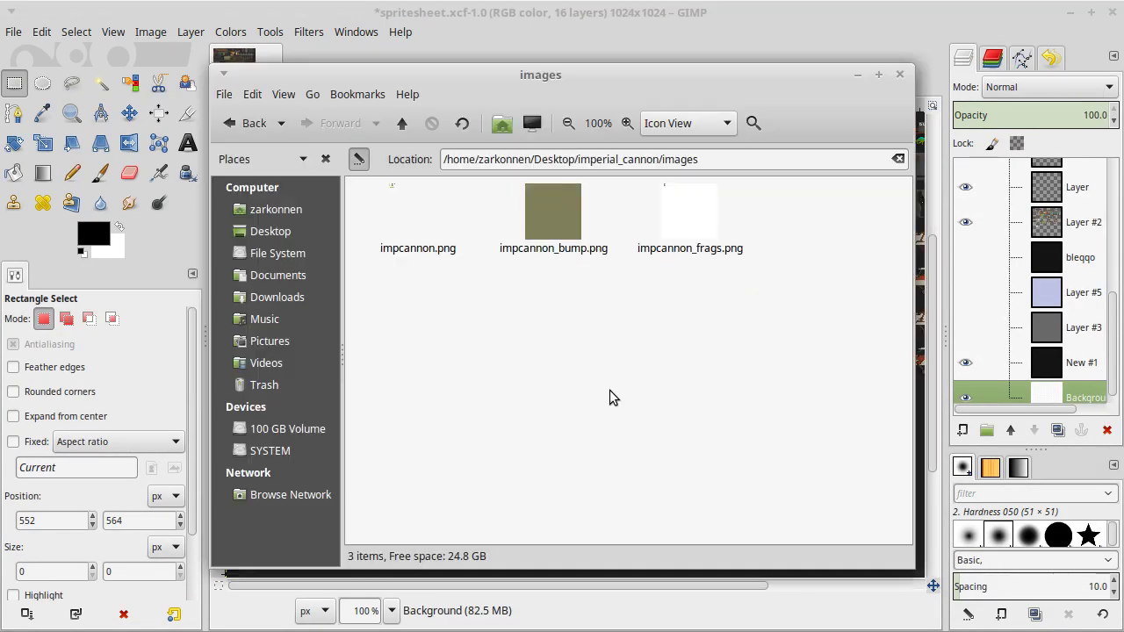
pyautogui.click(409, 251)
pyautogui.rightClick(410, 250)
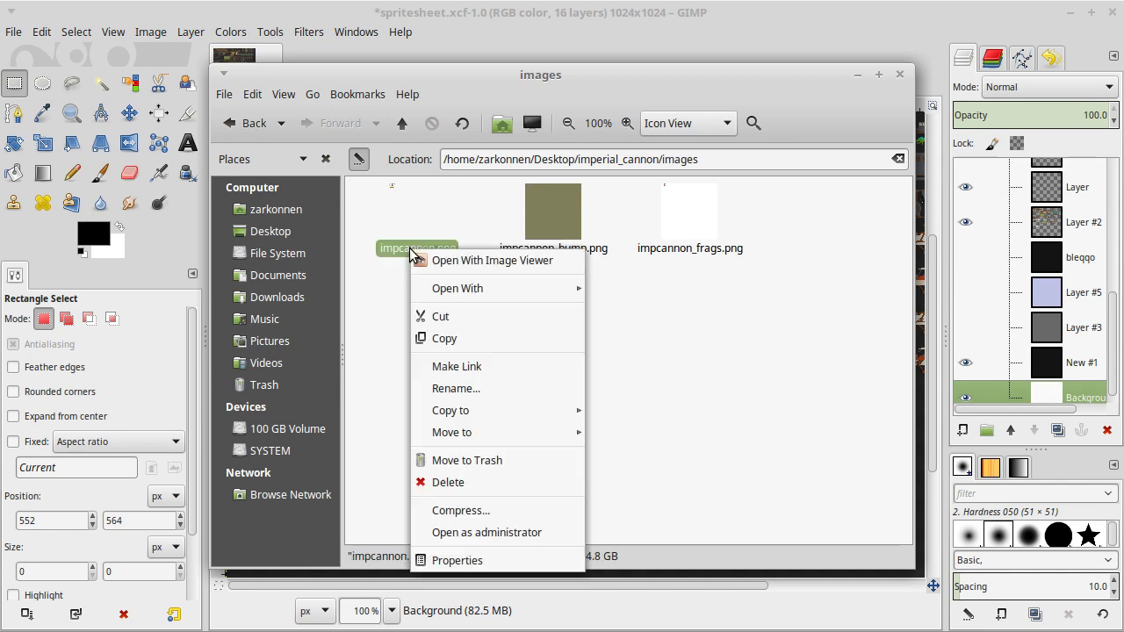
pyautogui.moveTo(471, 292)
pyautogui.click(663, 303)
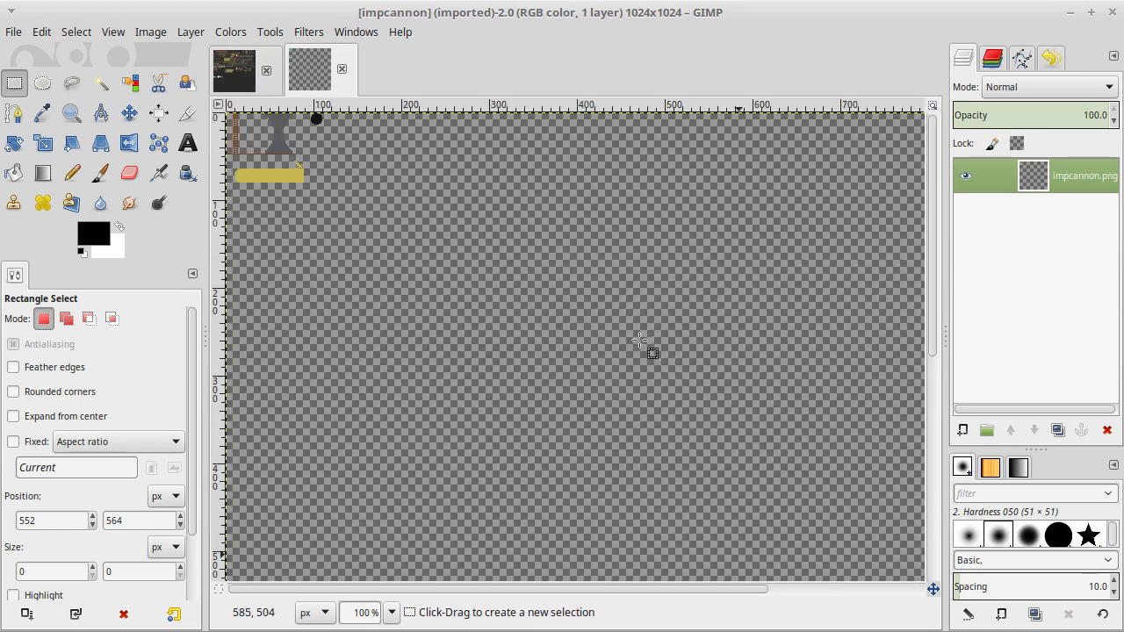
pyautogui.click(445, 309)
pyautogui.hotkey('ctrl', 'c')
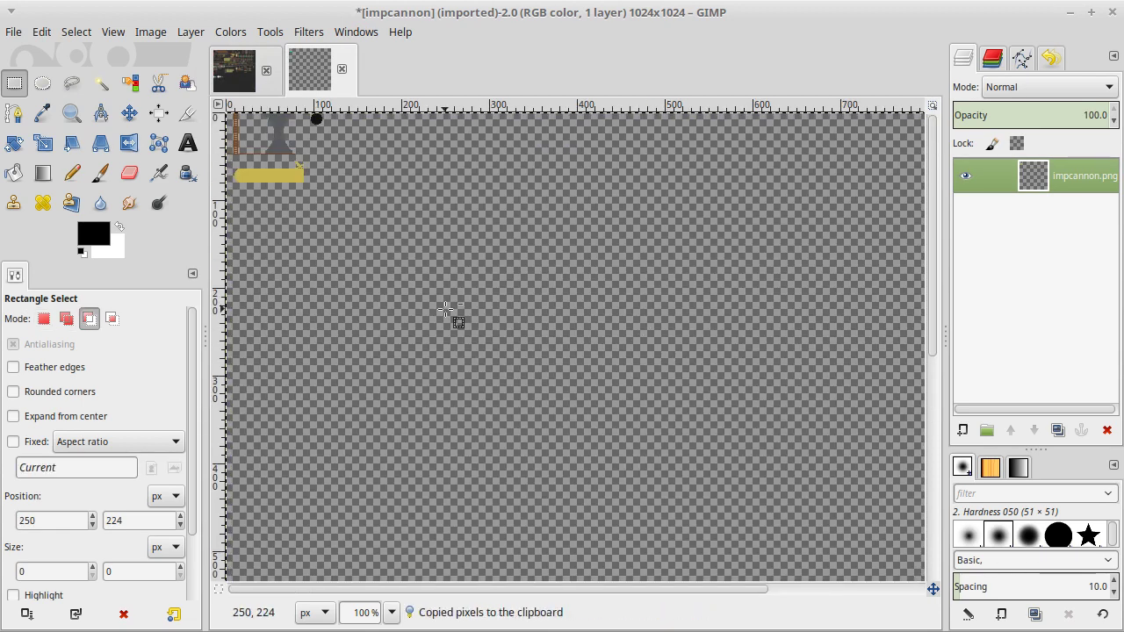
pyautogui.hotkey('alt', 'Tab')
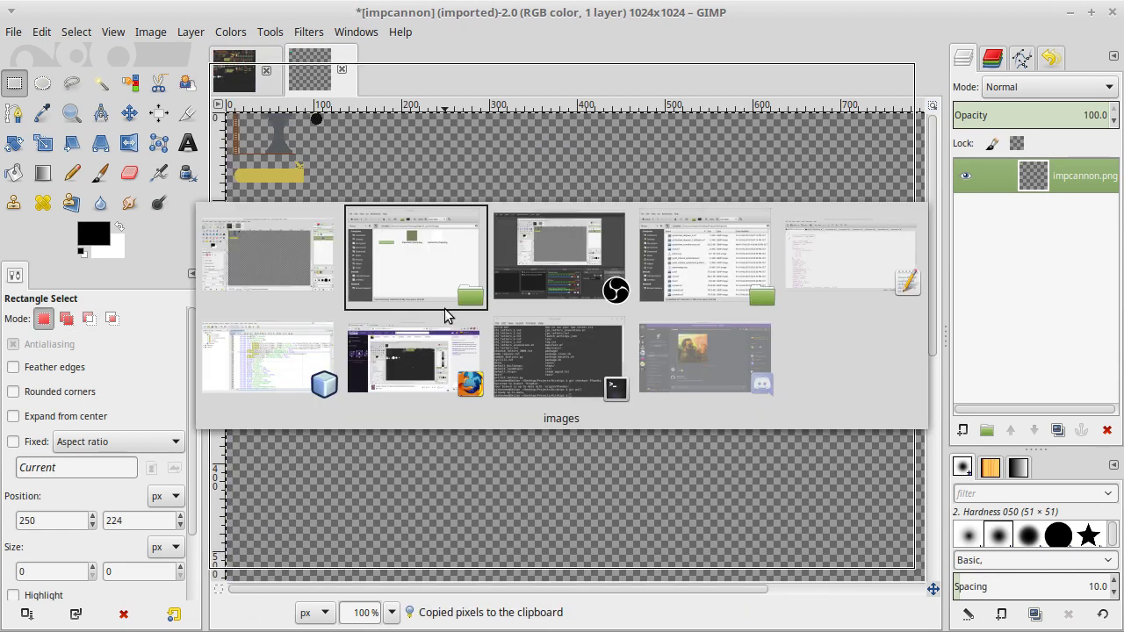
pyautogui.hotkey('alt', 'Tab')
pyautogui.hotkey('alt', 'shift', 'Tab')
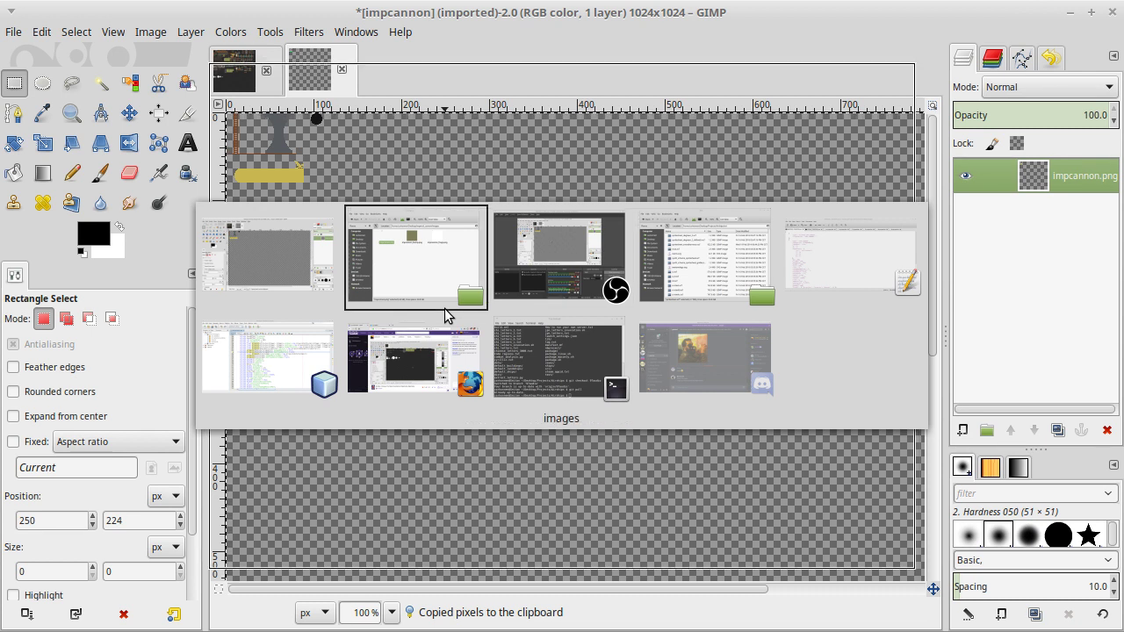
pyautogui.press('Escape')
# Return to spritesheet.xcf and toggle the visibility of Layer #2 in the Texture group to check which graphics it holds.
pyautogui.click(247, 81)
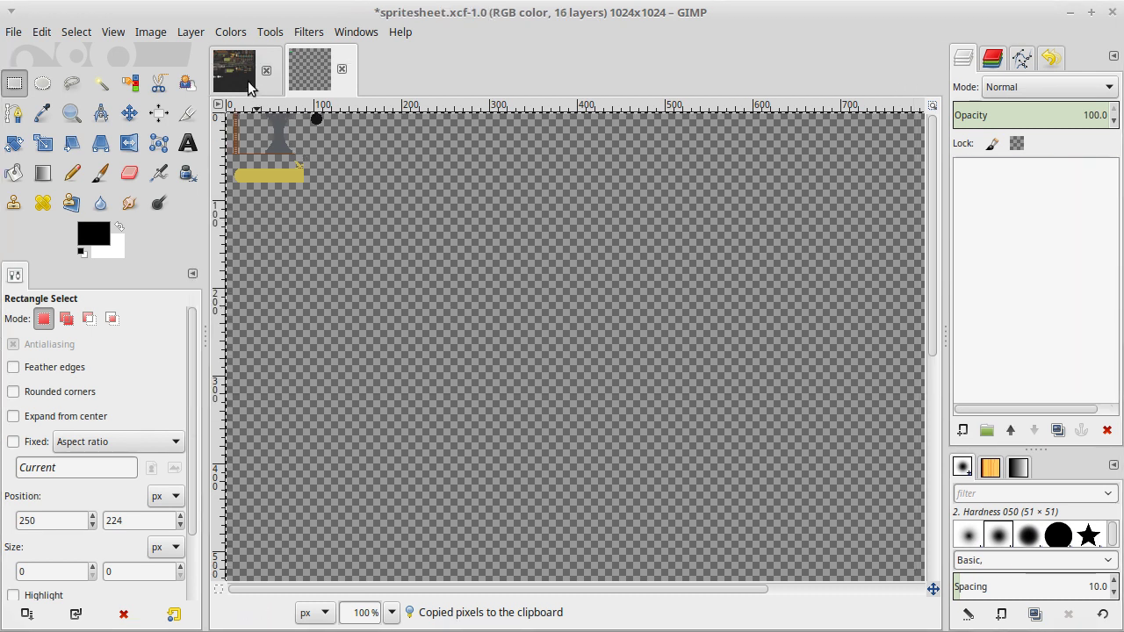
pyautogui.click(585, 390)
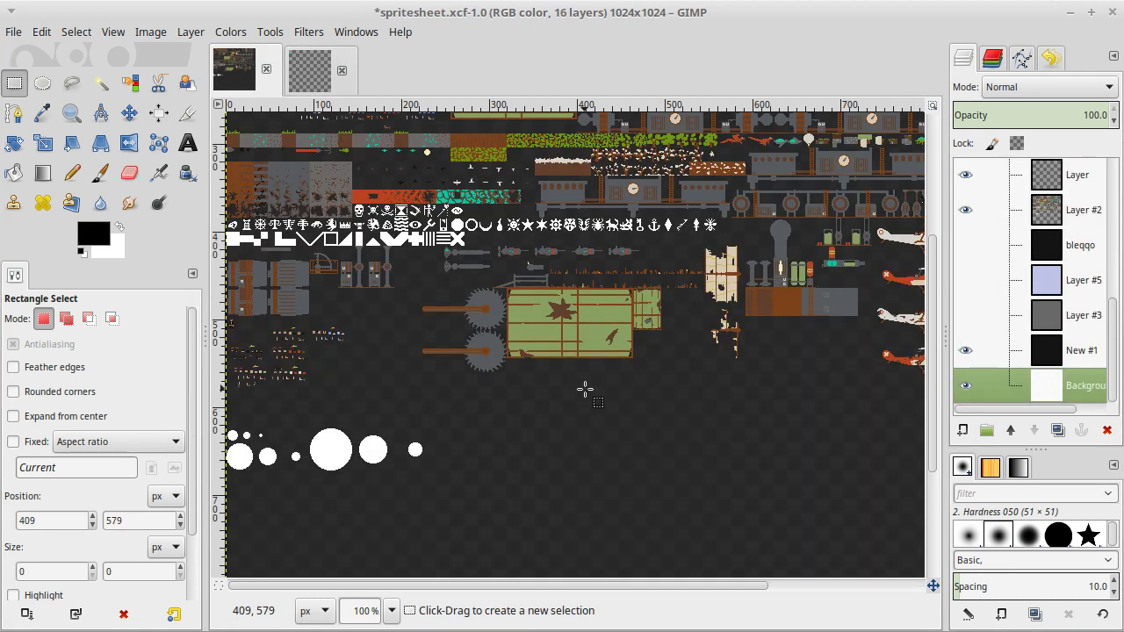
pyautogui.scroll(3, 585, 390)
pyautogui.scroll(-2, 585, 390)
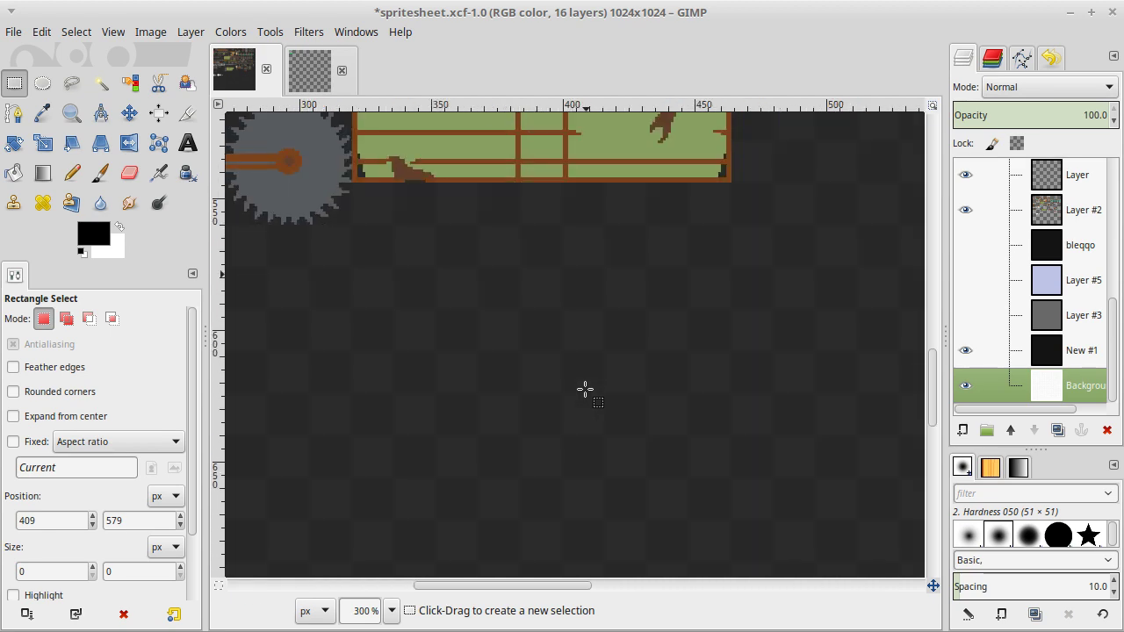
pyautogui.scroll(2, 1036, 293)
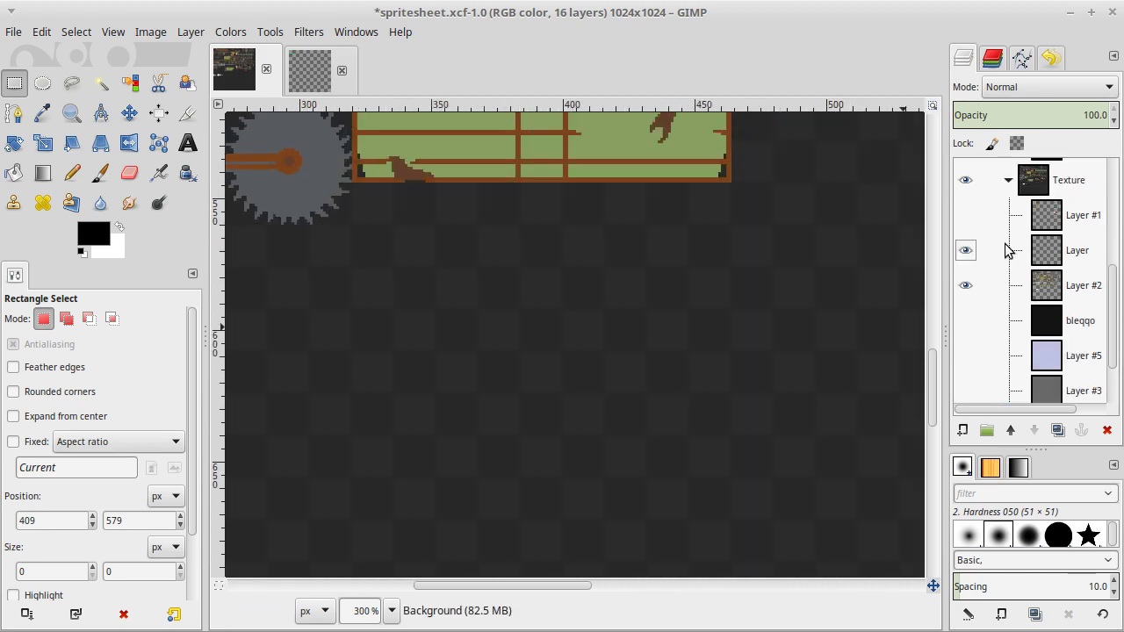
pyautogui.click(965, 285)
pyautogui.click(967, 285)
pyautogui.keyDown('shift'); pyautogui.click(966, 286); pyautogui.keyUp('shift')
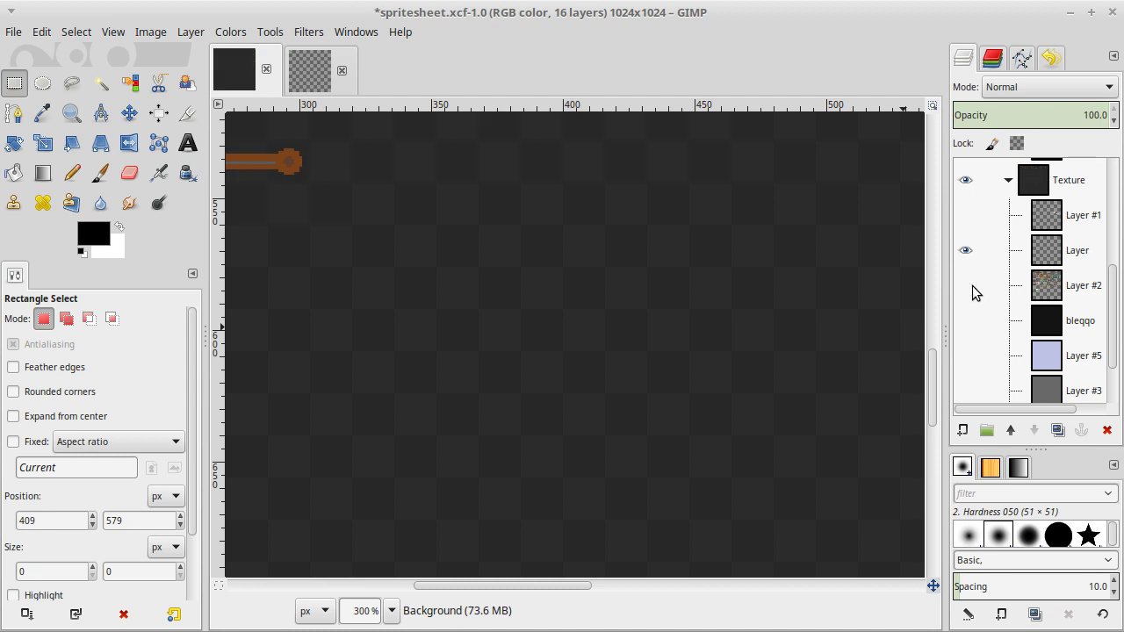
pyautogui.keyDown('shift'); pyautogui.click(966, 286); pyautogui.keyUp('shift')
# Paste the cannon graphics into Layer #2 and move them to the empty area just below the large damaged green panel.
pyautogui.click(1045, 286)
pyautogui.press('ctrl')
pyautogui.hotkey('ctrl', 'v')
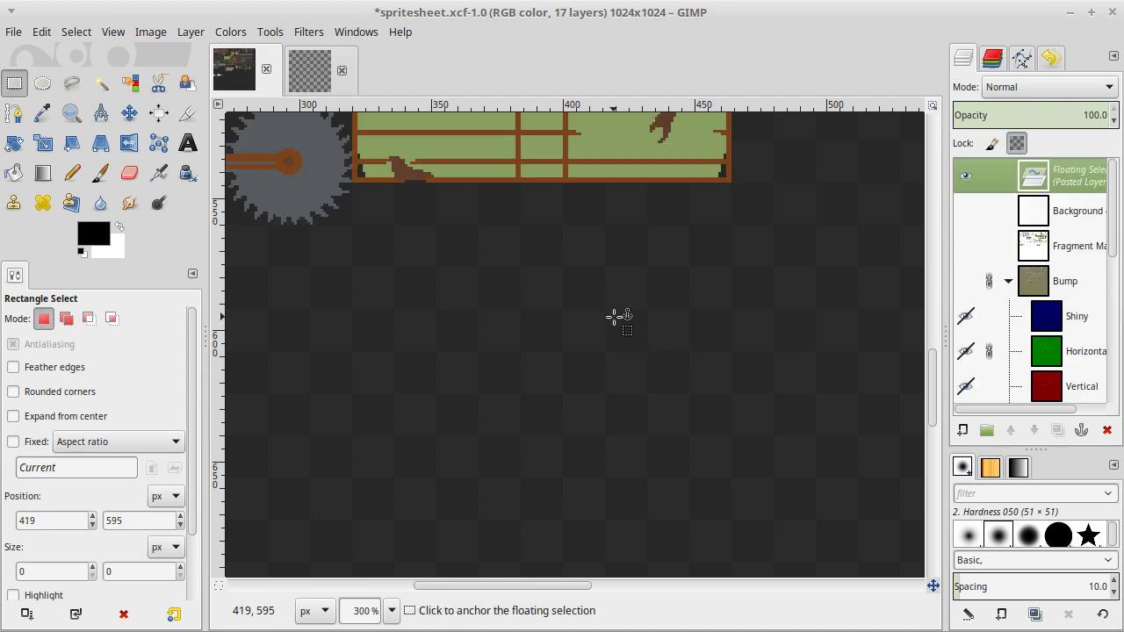
pyautogui.keyDown('ctrl'); pyautogui.scroll(-5, 619, 318); pyautogui.keyUp('ctrl')
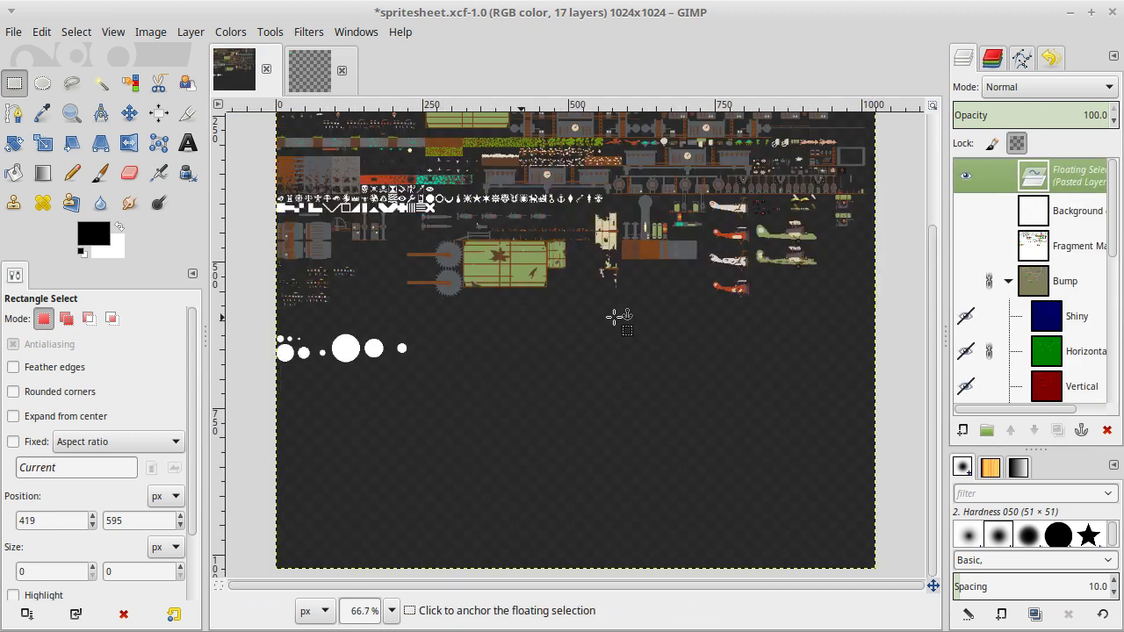
pyautogui.press('m')
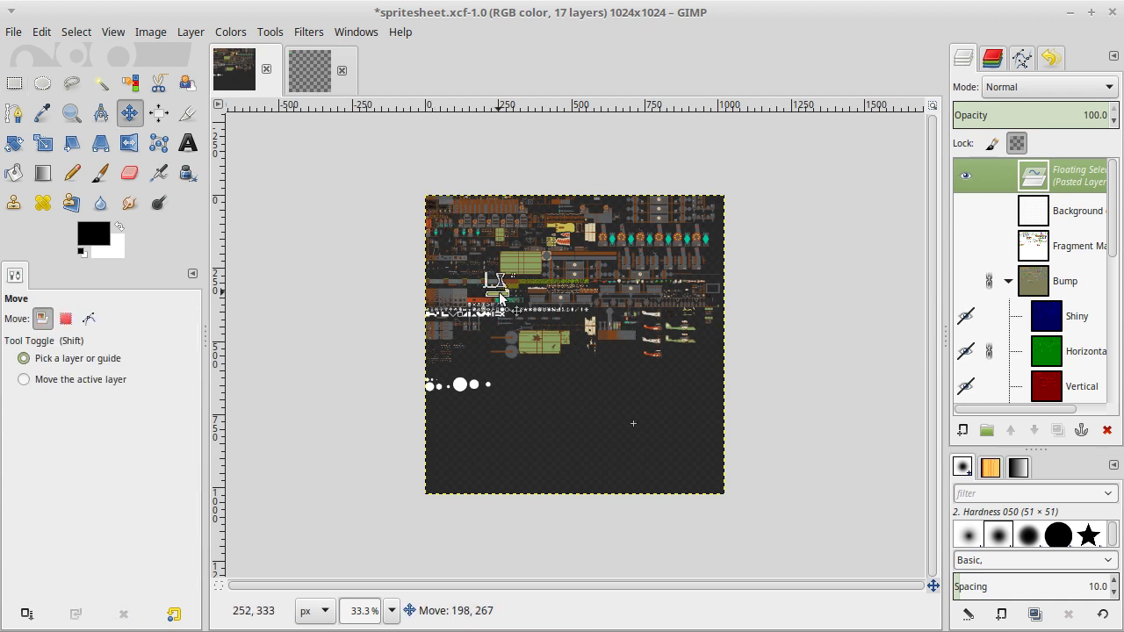
pyautogui.moveTo(498, 298); pyautogui.dragTo(547, 386)
pyautogui.scroll(2, 540, 388)
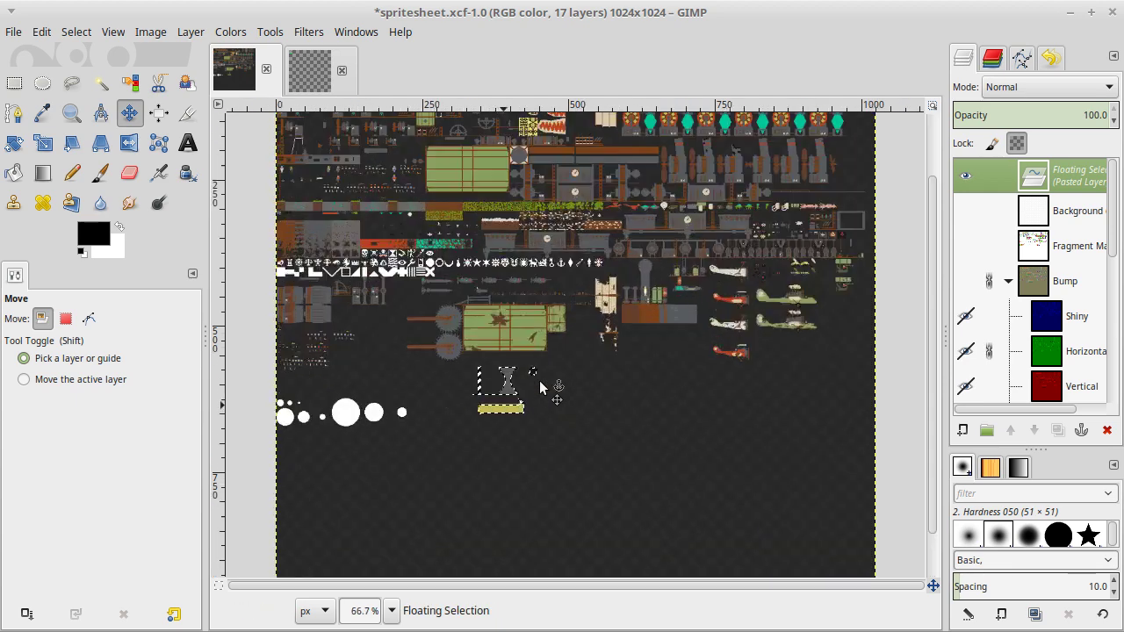
pyautogui.scroll(3, 540, 387)
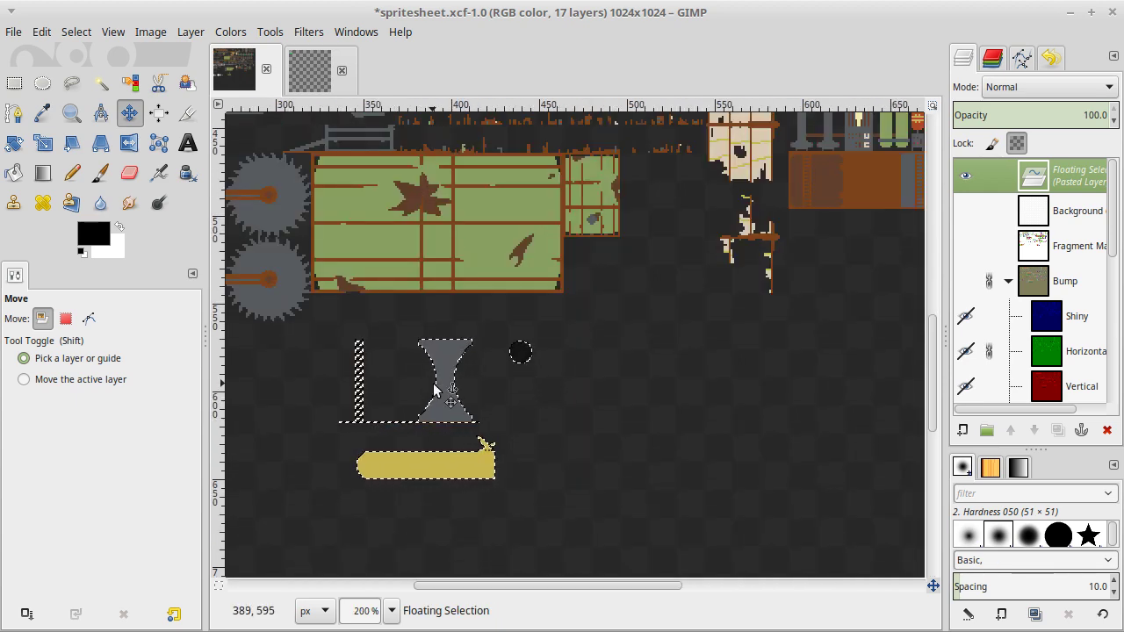
pyautogui.moveTo(434, 389); pyautogui.dragTo(417, 349)
# Nudge the pasted cannon graphics 2 px up and 2 px left against the green panel and anchor them to Layer #2.
pyautogui.scroll(2, 417, 349)
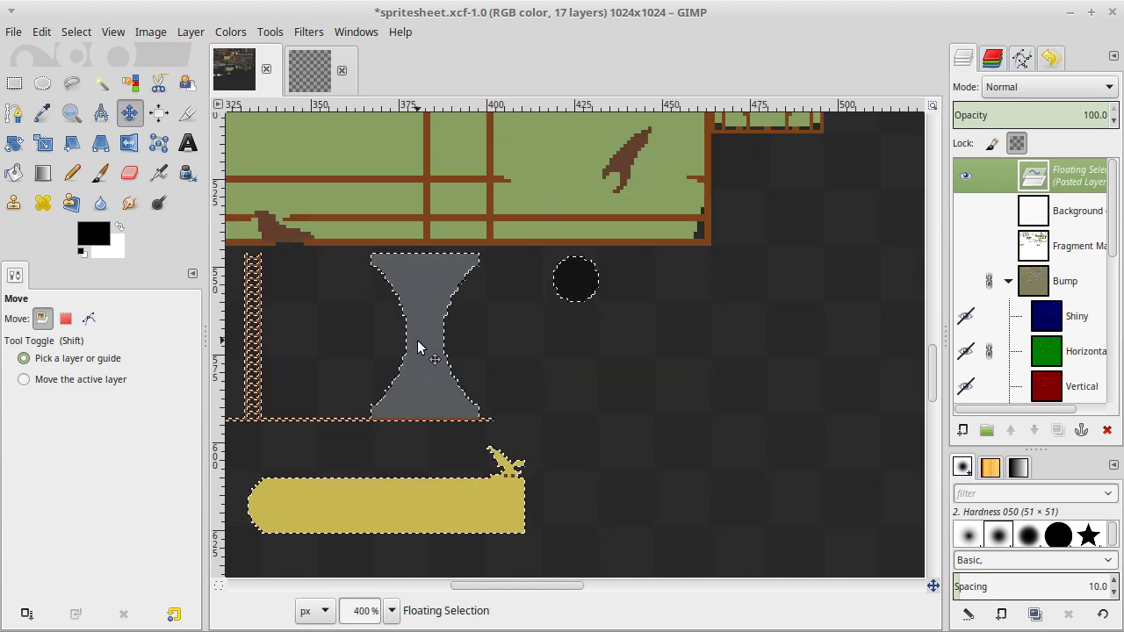
pyautogui.hscroll(-5, 417, 340)
pyautogui.scroll(-3, 417, 339)
pyautogui.scroll(3, 417, 340)
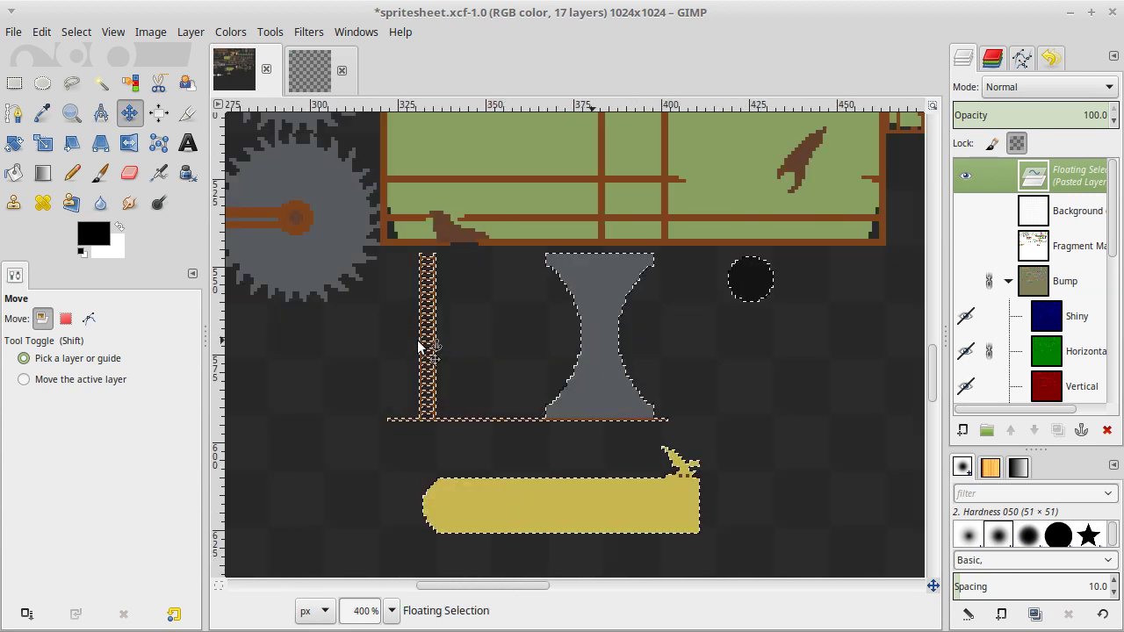
pyautogui.press('Up')
pyautogui.press('Up')
pyautogui.press('Left')
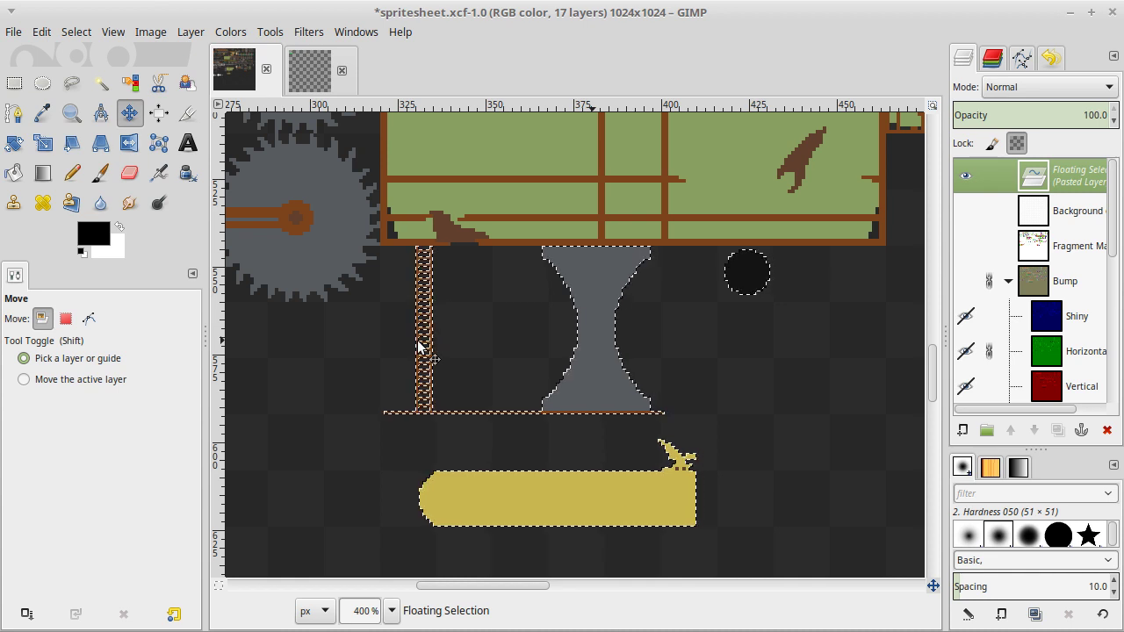
pyautogui.press('Left')
pyautogui.press('r')
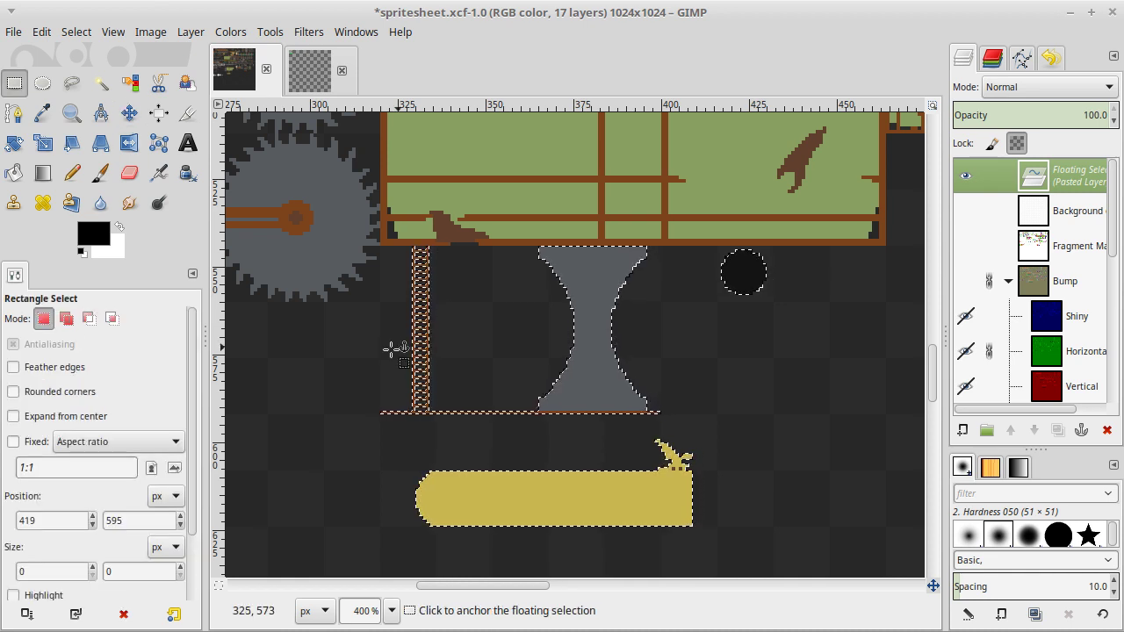
pyautogui.click(352, 372)
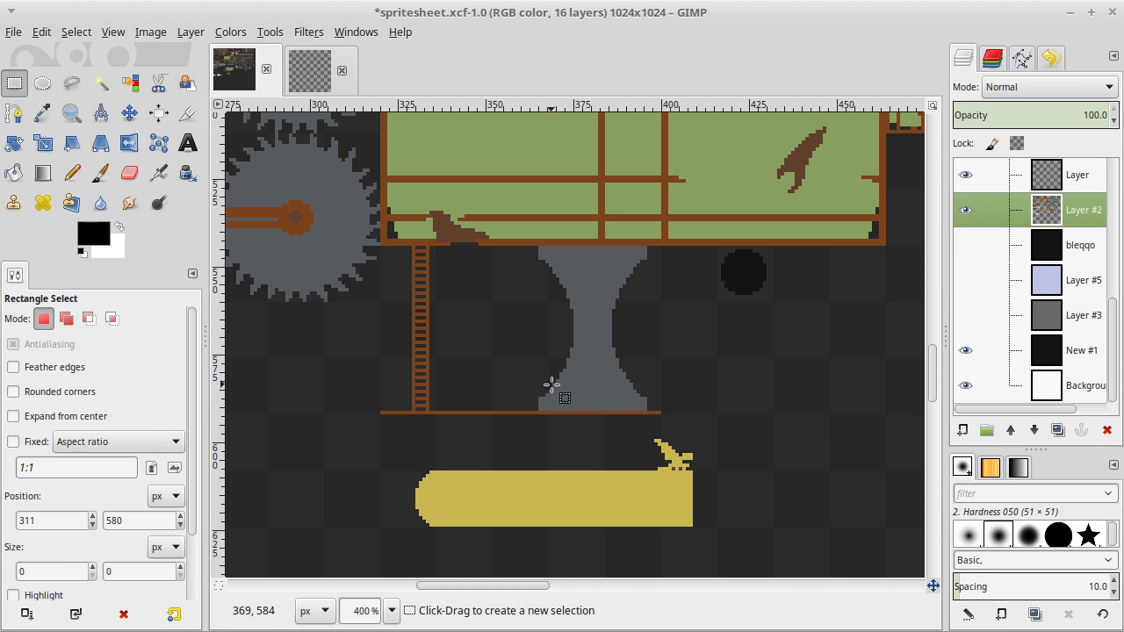
# Open impcannon_bump.png from the mod's images folder in GIMP.
pyautogui.hotkey('alt', 'Tab')
pyautogui.rightClick(551, 209)
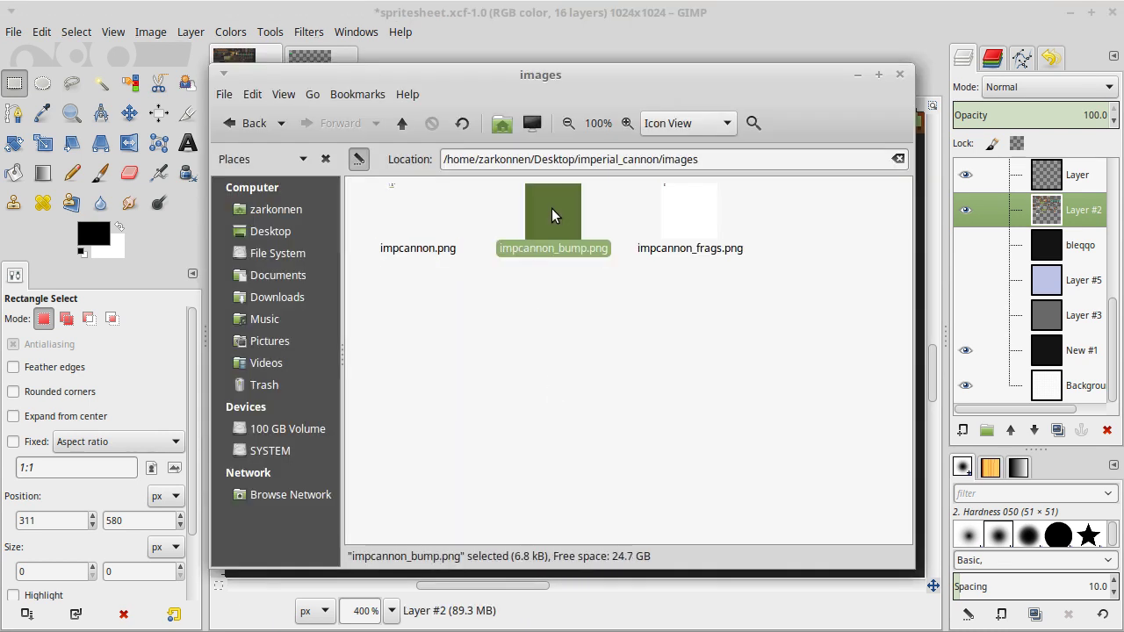
pyautogui.moveTo(655, 249)
pyautogui.click(790, 270)
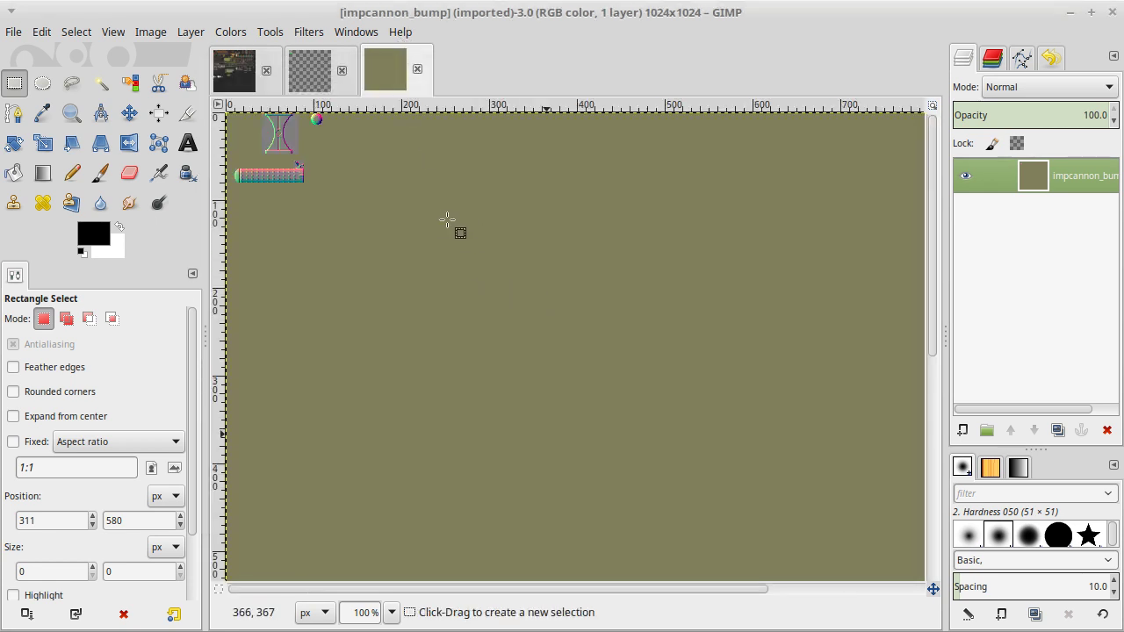
pyautogui.rightClick(1029, 176)
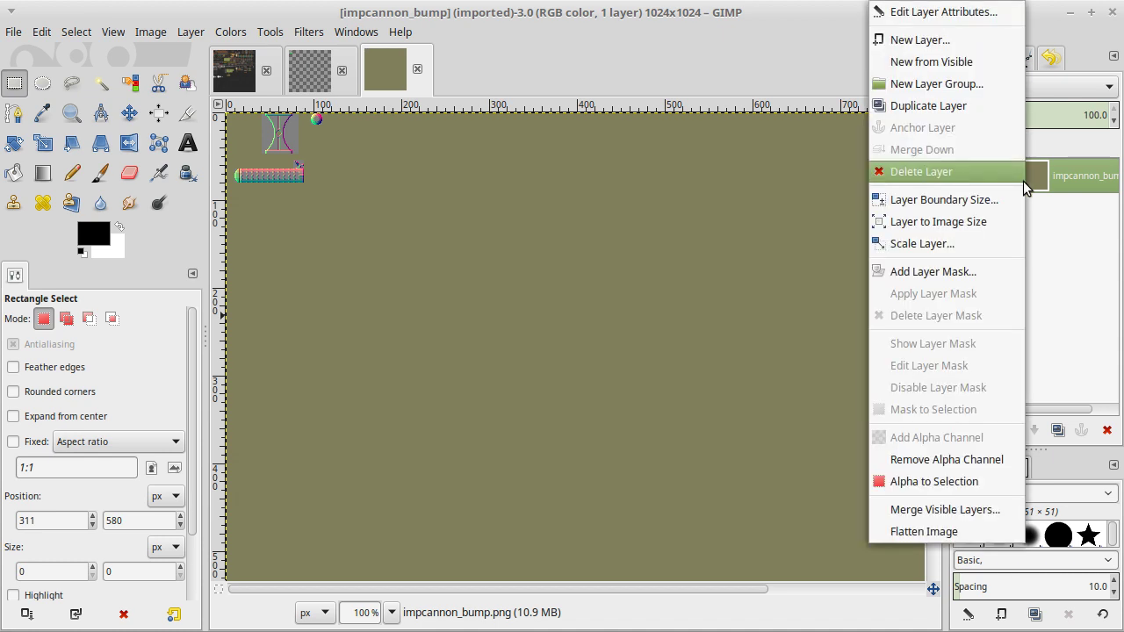
pyautogui.click(1075, 281)
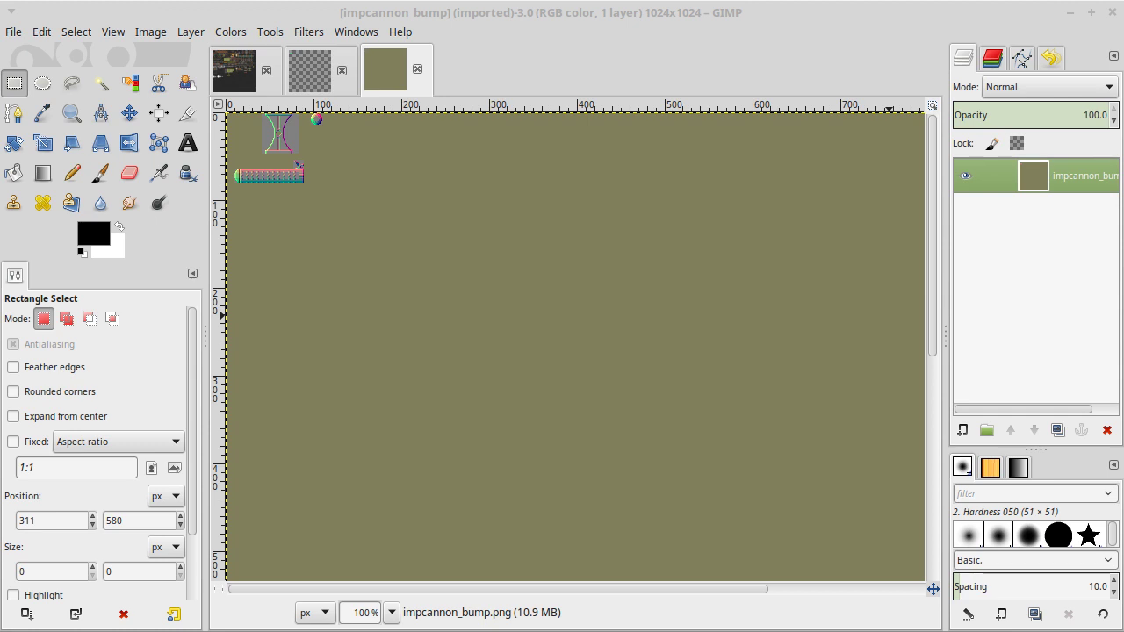
pyautogui.click(1038, 261)
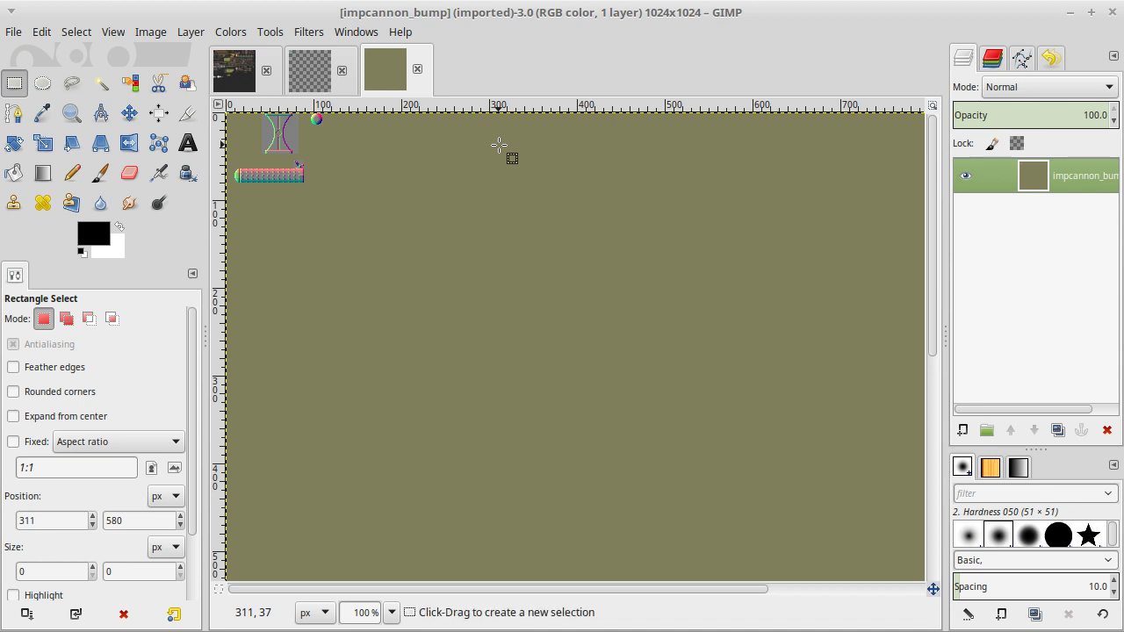
pyautogui.click(488, 217)
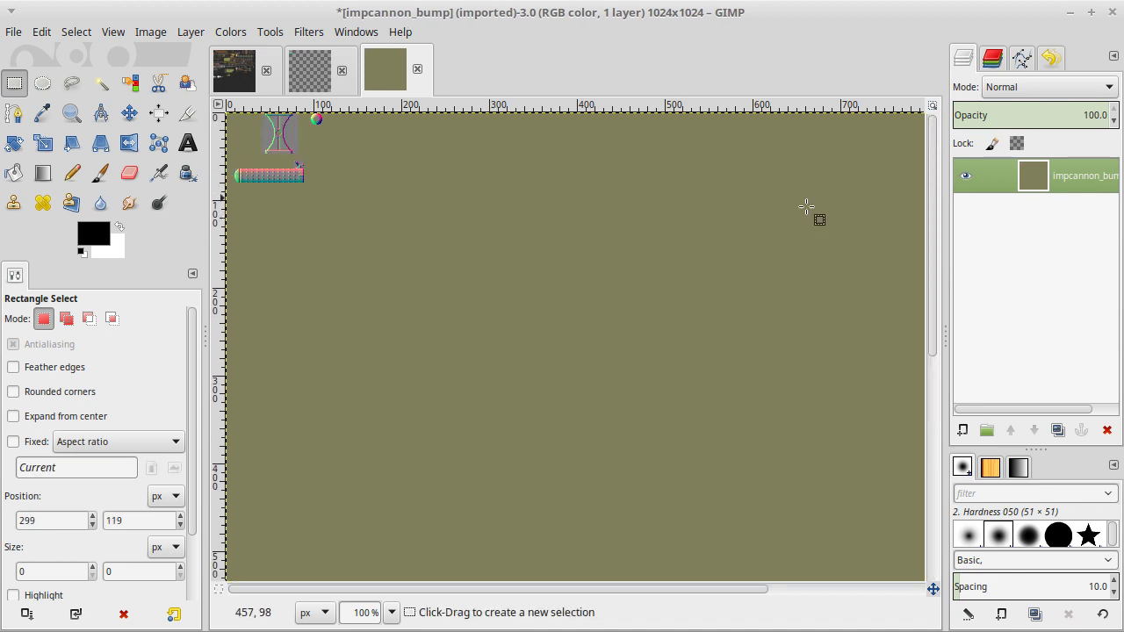
pyautogui.rightClick(1030, 180)
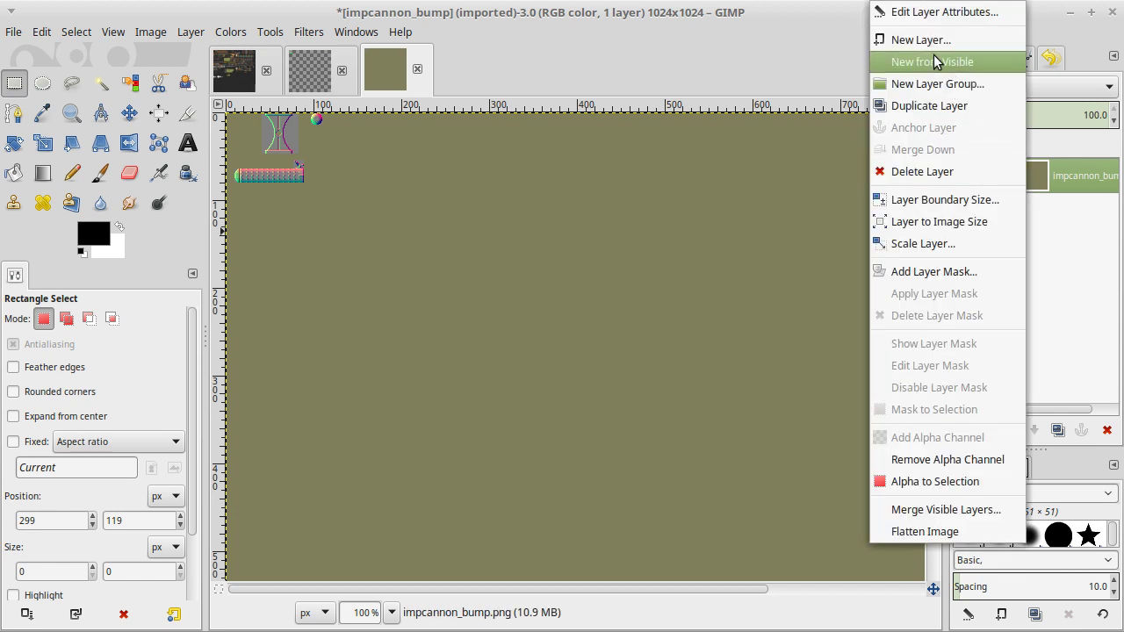
pyautogui.click(707, 108)
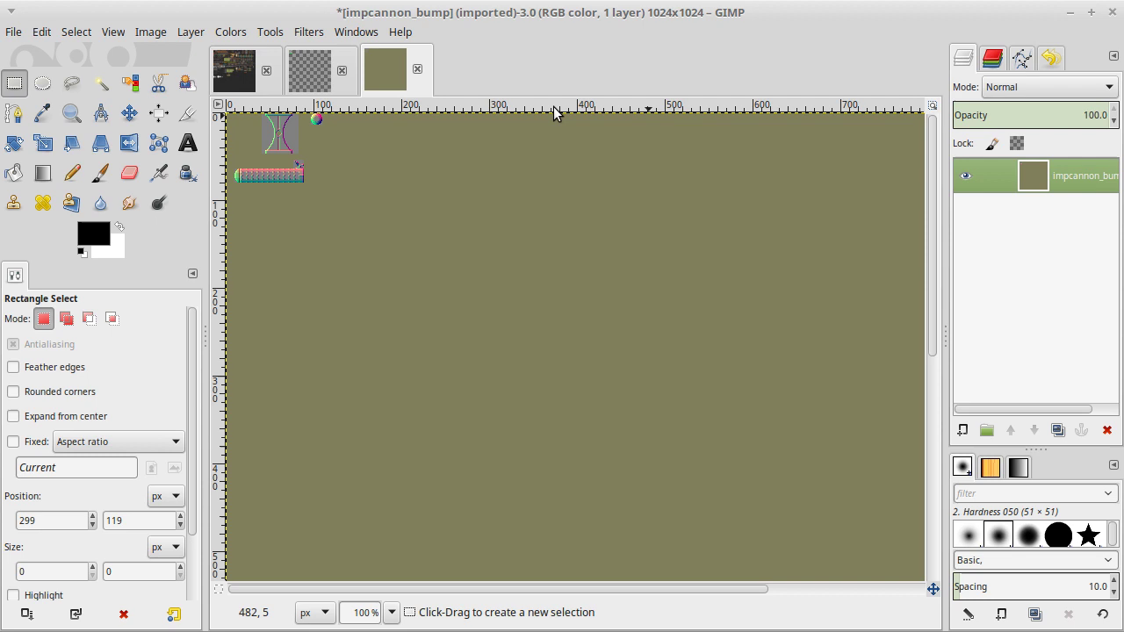
pyautogui.click(226, 33)
pyautogui.click(194, 32)
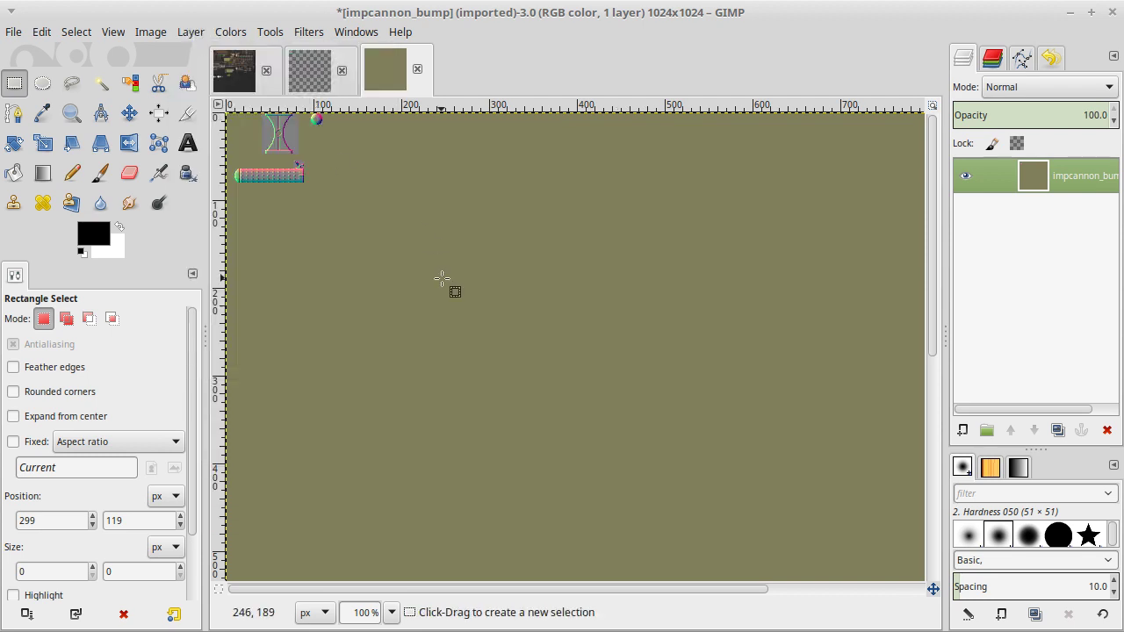
# Return to spritesheet.xcf and measure the cannon graphics' origin with a rectangular selection starting at the ladder corner under the green panel.
pyautogui.hotkey('alt', 'Tab')
pyautogui.click(235, 70)
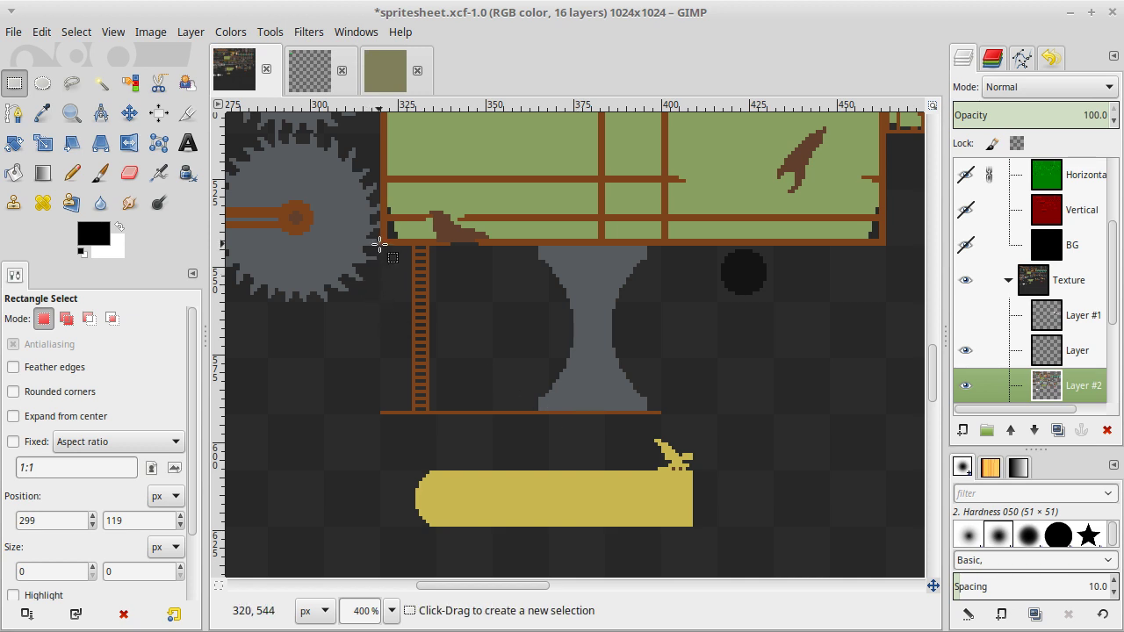
pyautogui.moveTo(380, 243); pyautogui.dragTo(412, 292)
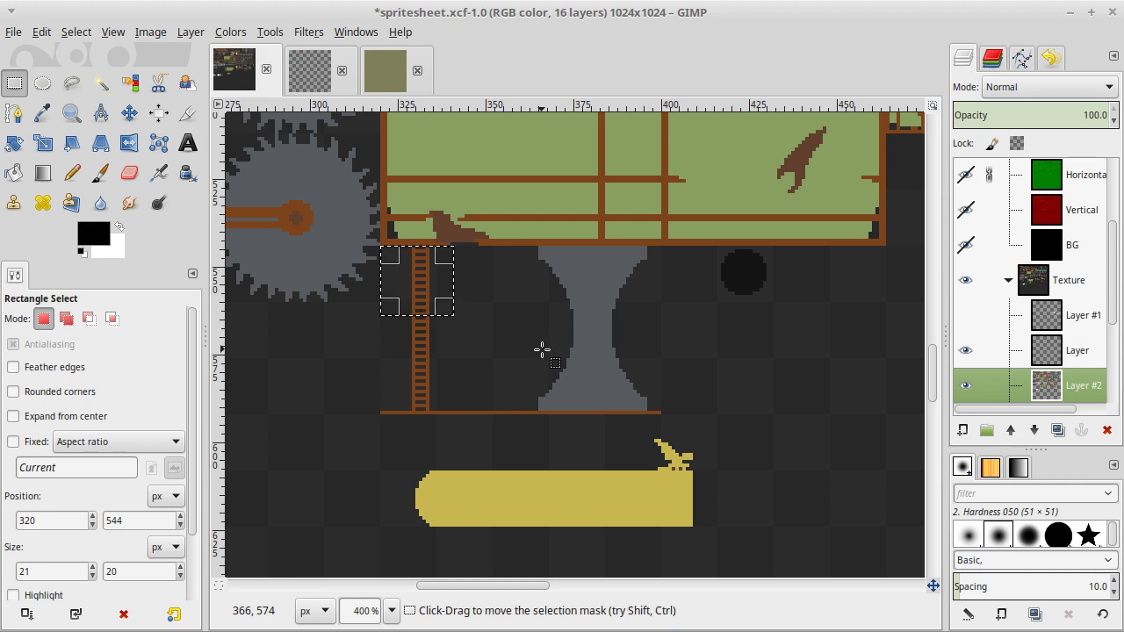
# Switch to IMPERIAL_CANNON.json in the text editor and set the appearance block's x to 20 and y to 34.
pyautogui.hotkey('alt', 'Tab')
pyautogui.hotkey('alt', 'Tab')
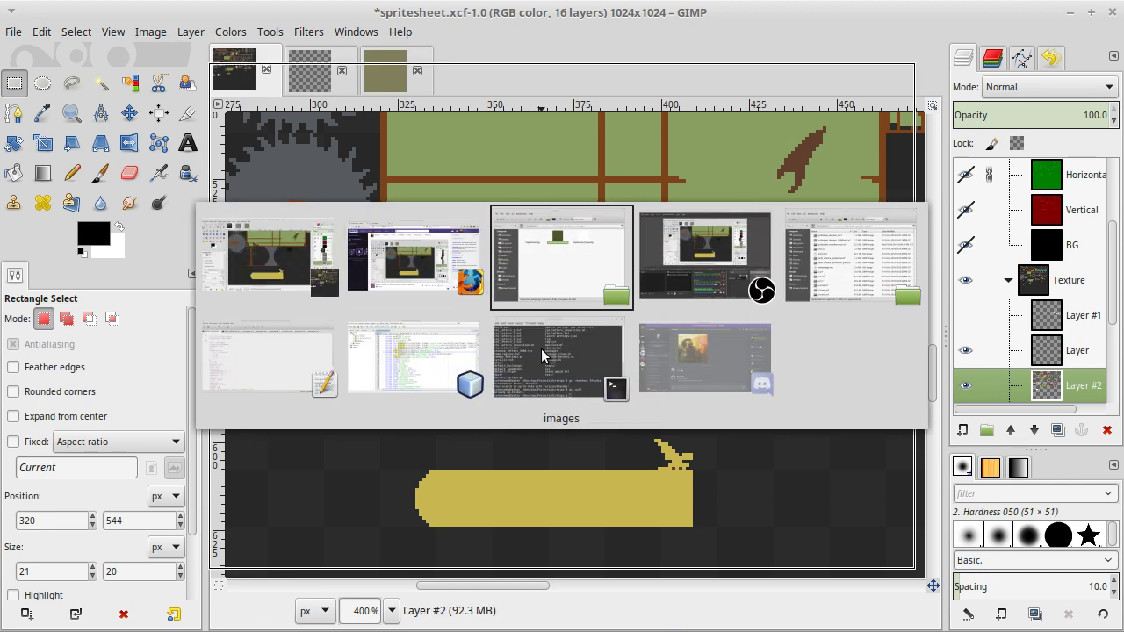
pyautogui.hotkey('alt', 'Tab')
pyautogui.hotkey('alt', 'Tab')
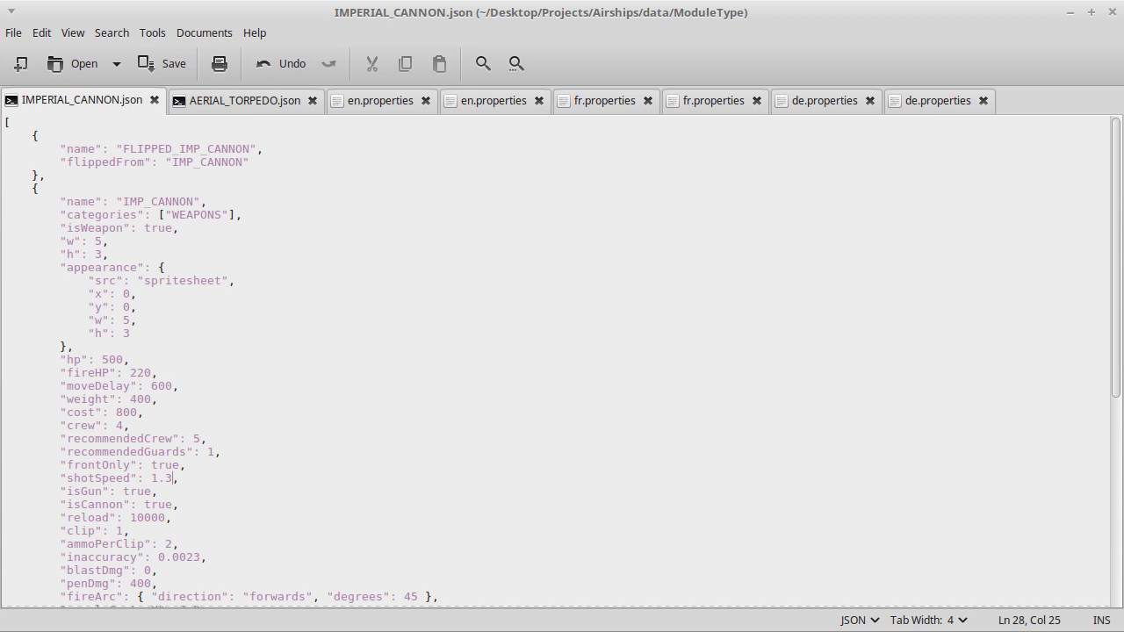
pyautogui.hotkey('alt', 'Tab')
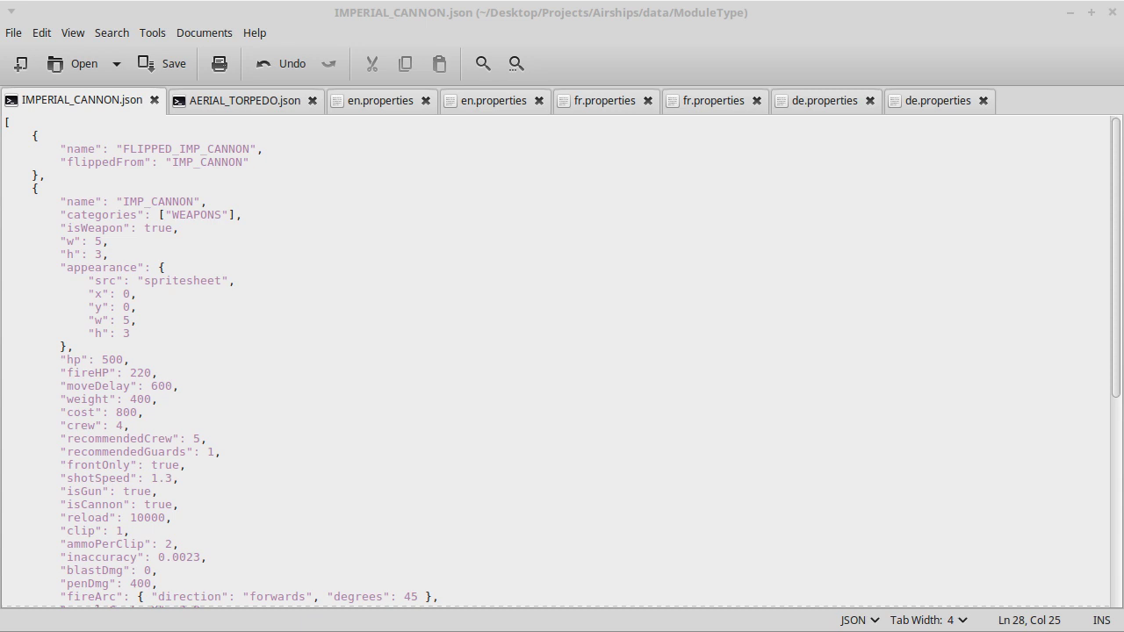
pyautogui.click(128, 294)
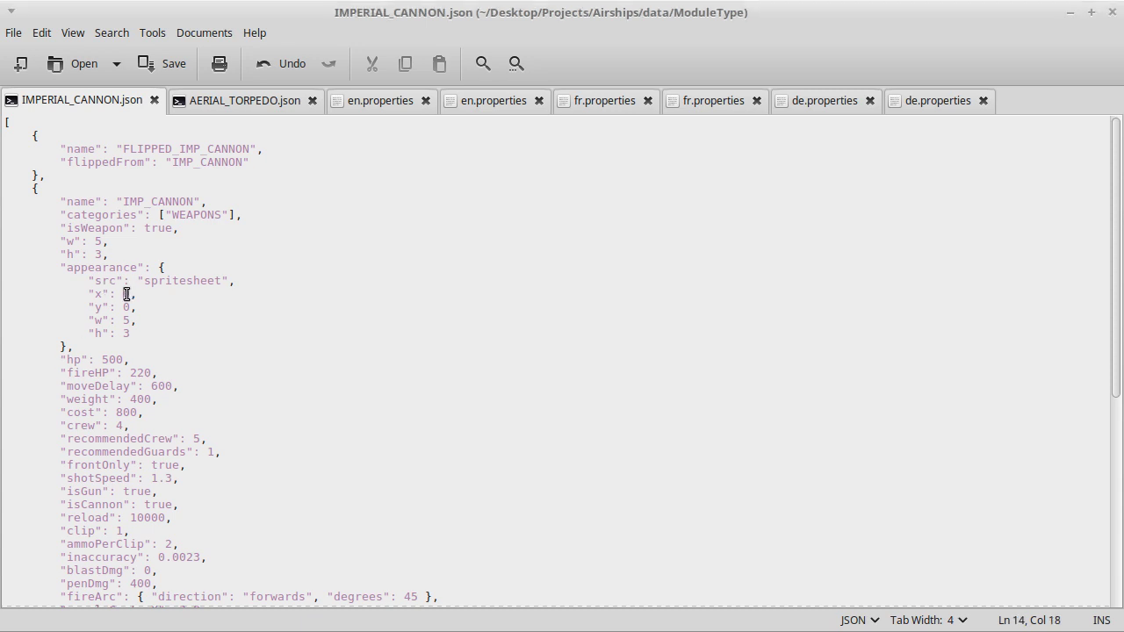
pyautogui.write('2')
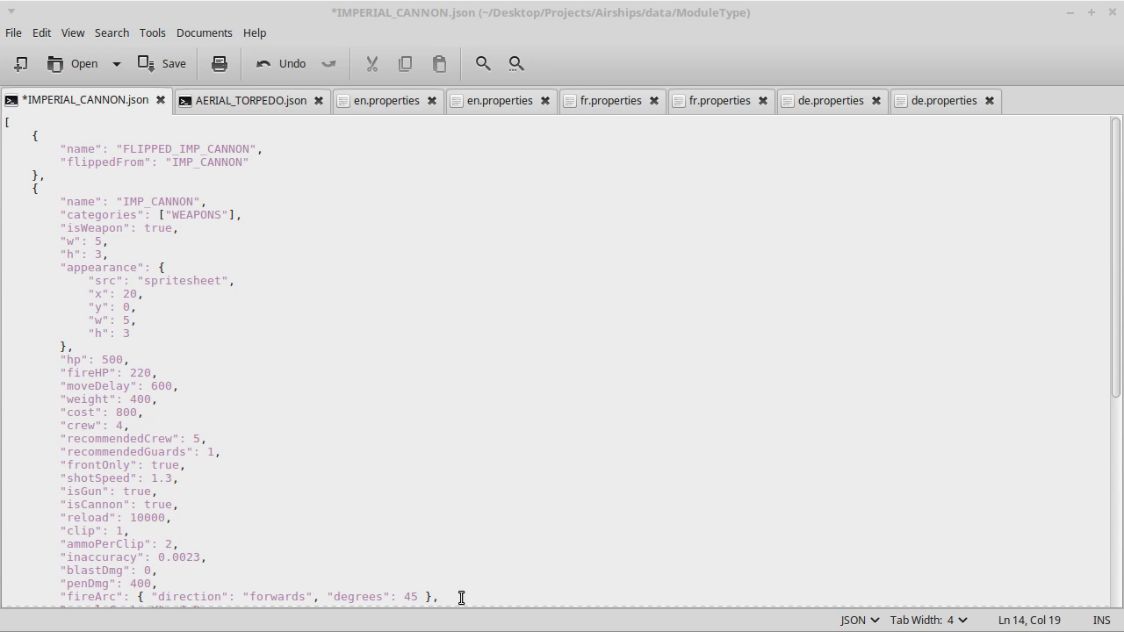
pyautogui.click(130, 308)
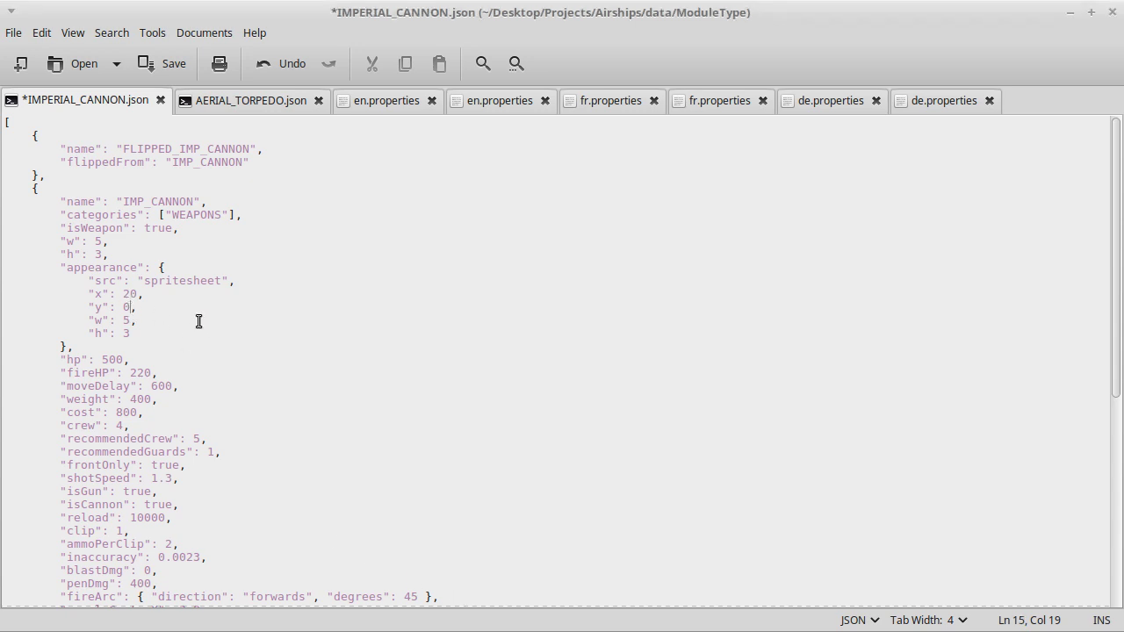
pyautogui.press('BackSpace')
pyautogui.write('3')
pyautogui.press('End')
# Set the shot's spritesheet coordinates in weaponAppearance to x 417 and y 545.
pyautogui.scroll(-5, 378, 503)
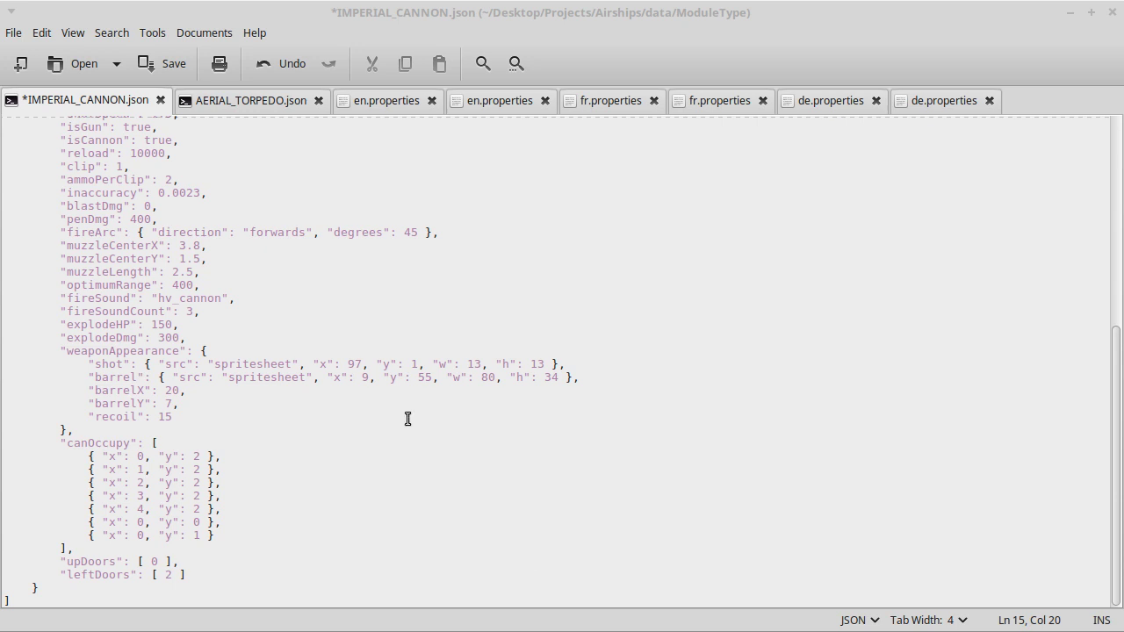
pyautogui.doubleClick(355, 365)
pyautogui.write('417')
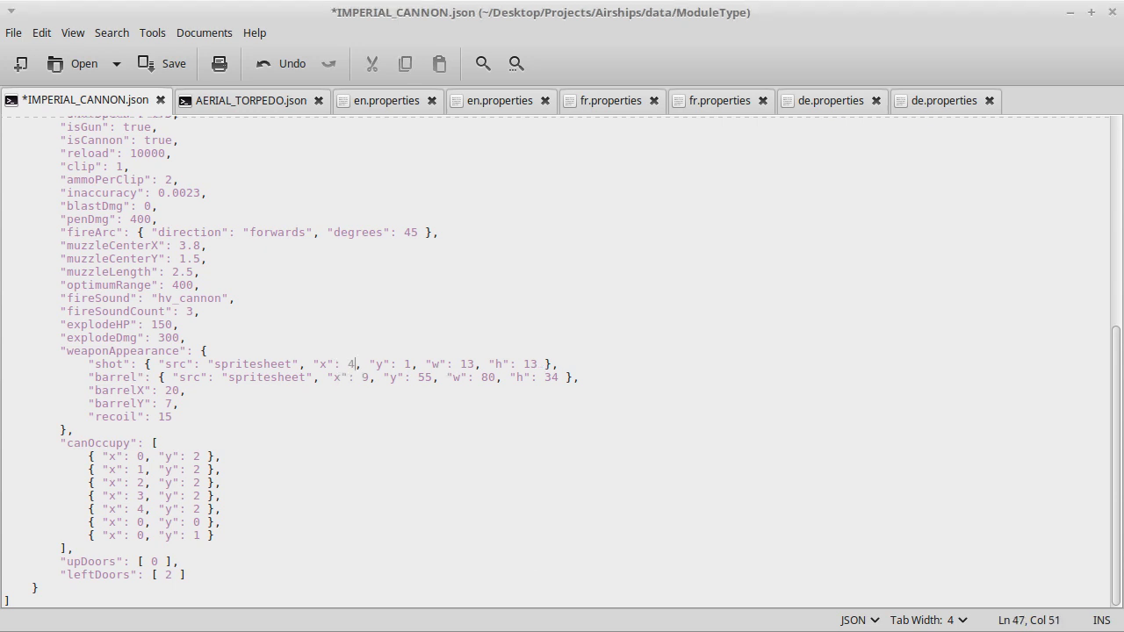
pyautogui.click(426, 366)
pyautogui.press('BackSpace')
pyautogui.write('545')
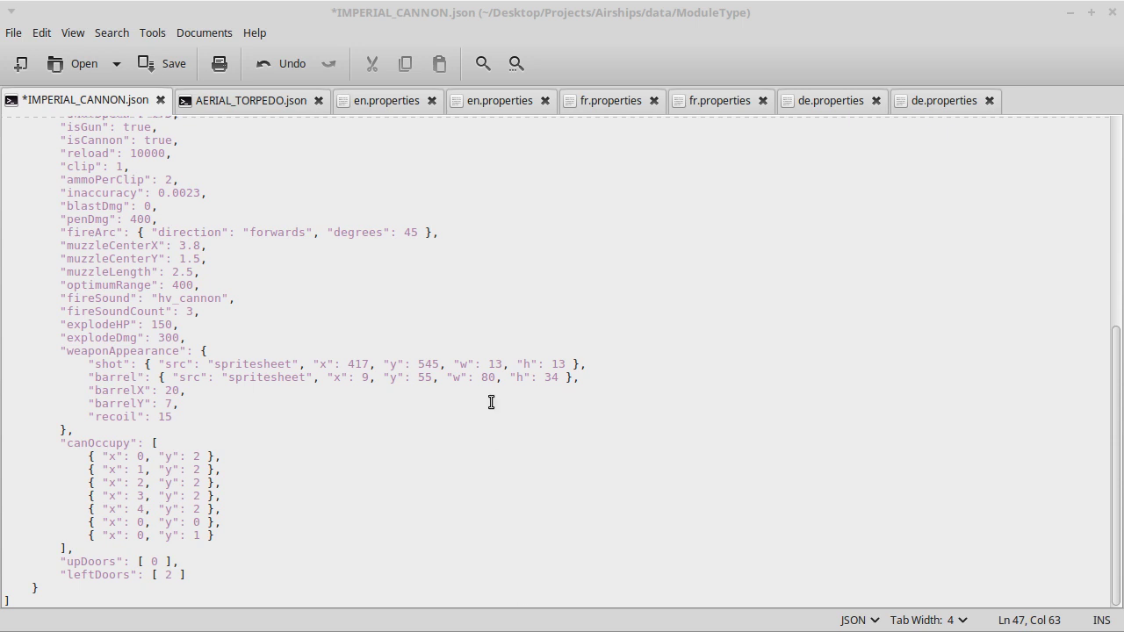
# Set the barrel's spritesheet coordinates in weaponAppearance to x 329 and y 599 and save IMPERIAL_CANNON.json.
pyautogui.click(360, 377)
pyautogui.write('32')
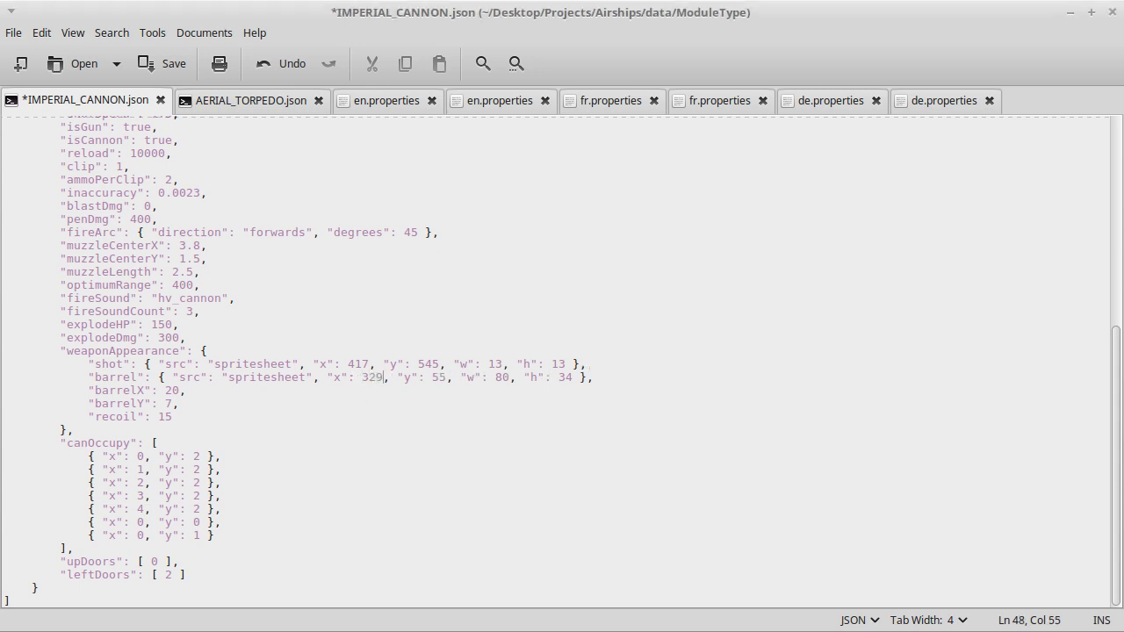
pyautogui.press('Right')
pyautogui.press('Right')
pyautogui.press('Right')
pyautogui.press('Right')
pyautogui.press('Right')
pyautogui.press('Right')
pyautogui.press('Right')
pyautogui.press('Right')
pyautogui.press('Right')
pyautogui.press('Delete')
pyautogui.write('99')
pyautogui.hotkey('ctrl', 's')
pyautogui.scroll(9, 403, 394)
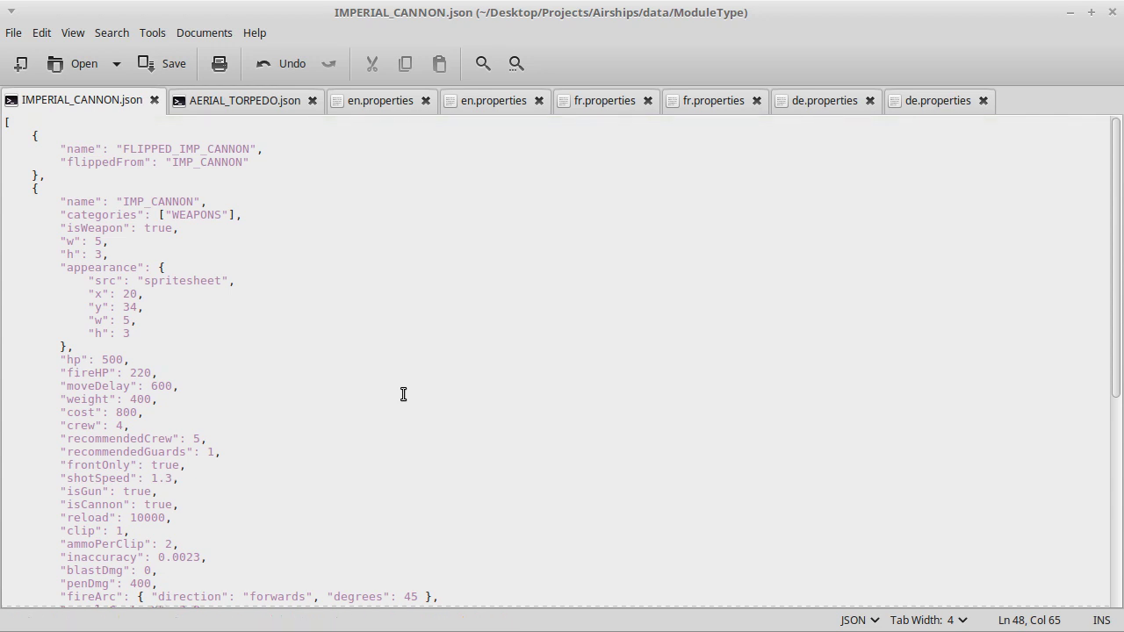
# Switch back to spritesheet.xcf in GIMP and hide the New #1 and Background layers of the Texture group.
pyautogui.hotkey('alt', 'Tab')
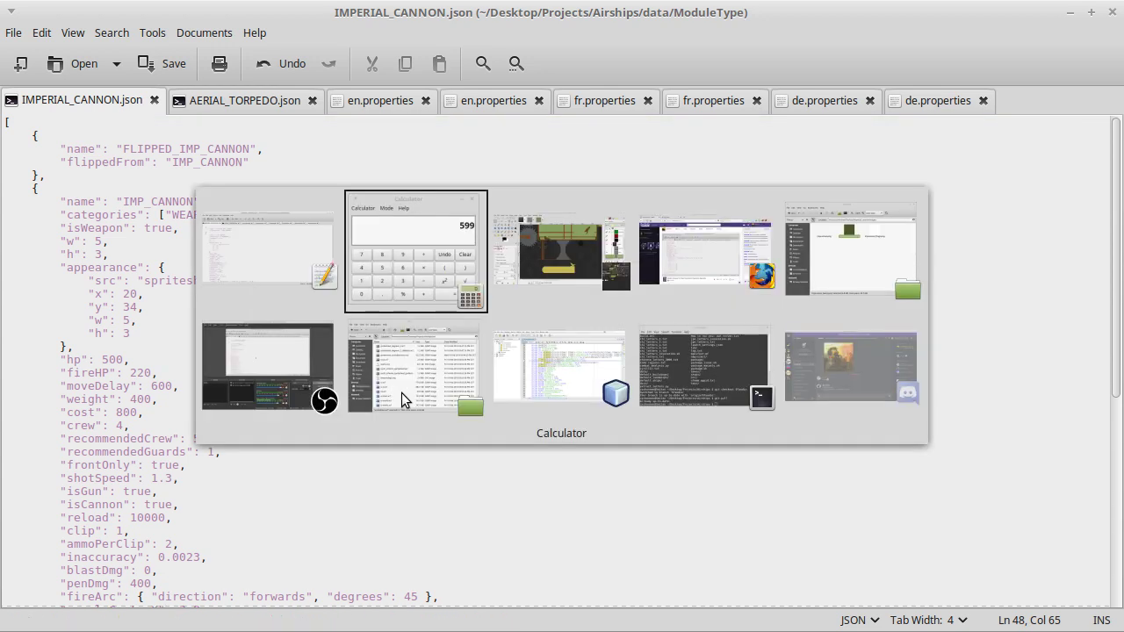
pyautogui.hotkey('alt', 'Tab')
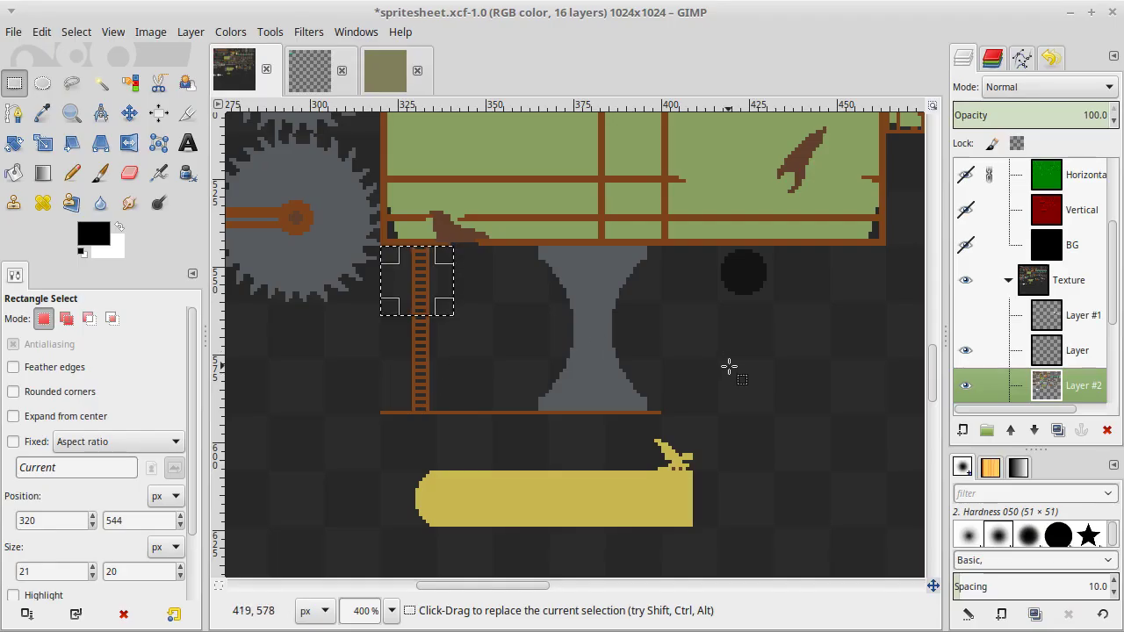
pyautogui.scroll(-3, 1051, 347)
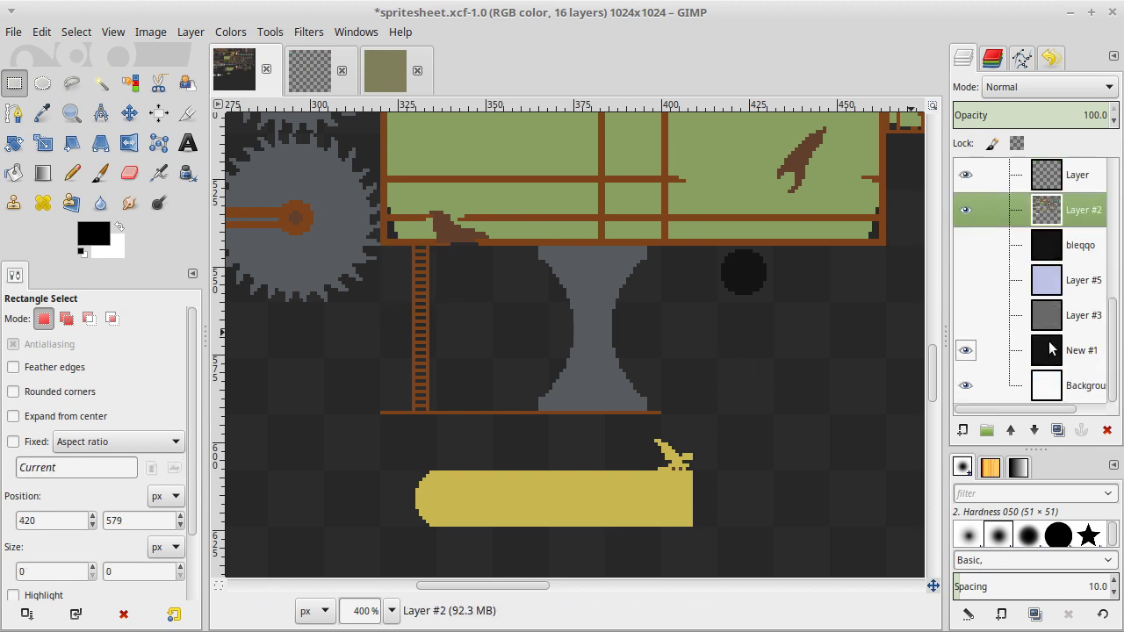
pyautogui.click(966, 351)
pyautogui.click(966, 383)
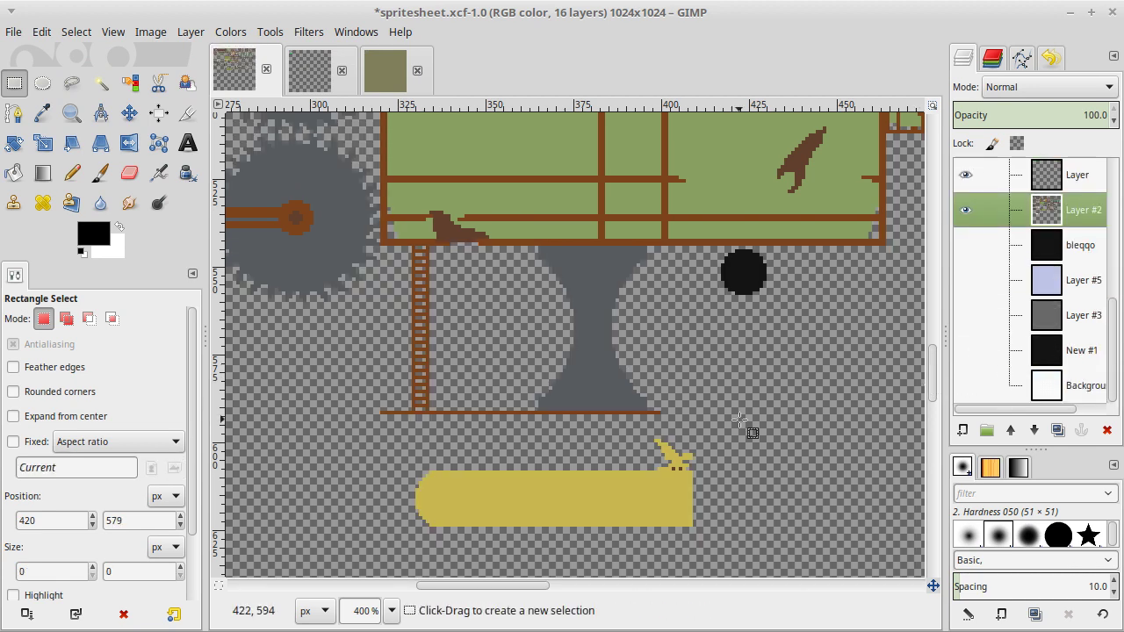
# Save spritesheet.xcf and export it over spritesheet.png in the Airships project's data/images folder.
pyautogui.hotkey('ctrl', 's')
pyautogui.hotkey('ctrl', 'shift', 'e')
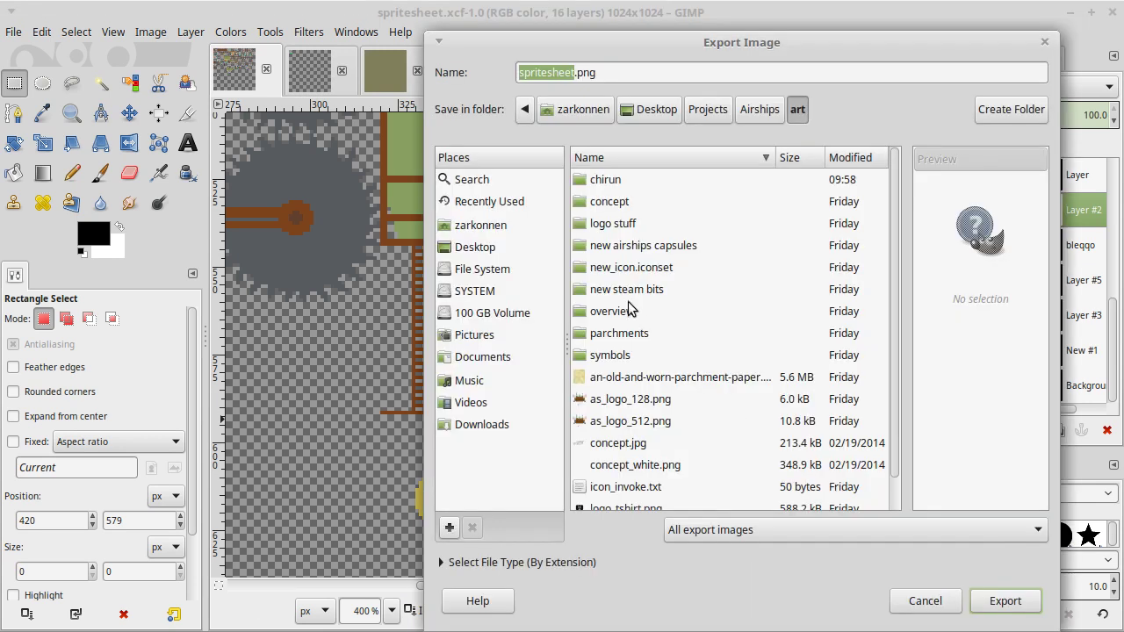
pyautogui.click(740, 116)
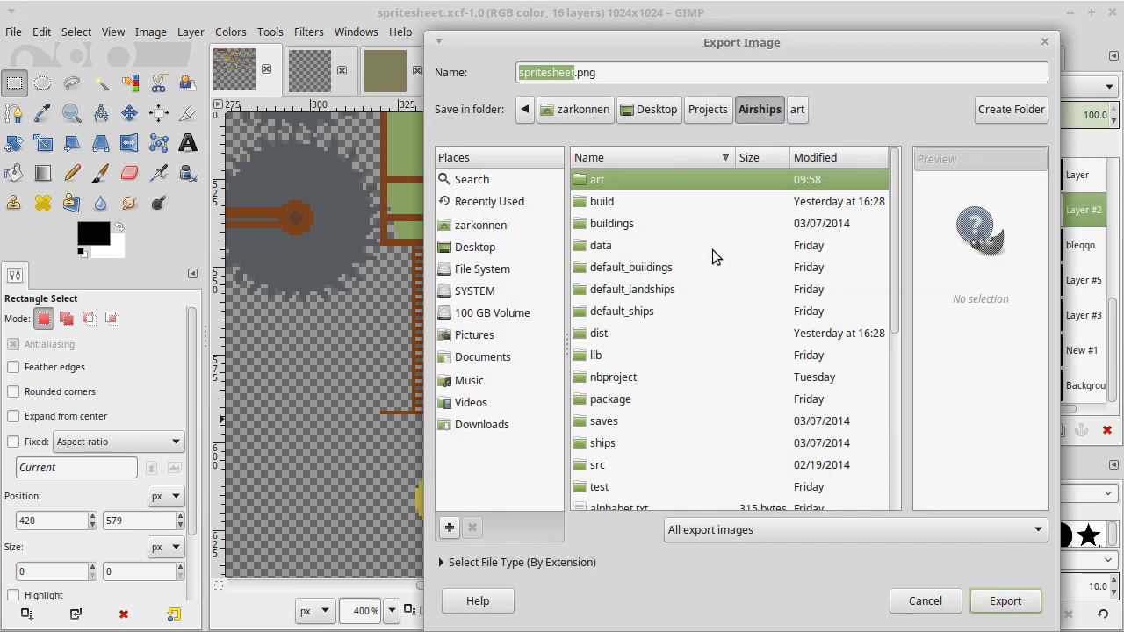
pyautogui.click(712, 249)
pyautogui.write('da')
pyautogui.press('Return')
pyautogui.write('im')
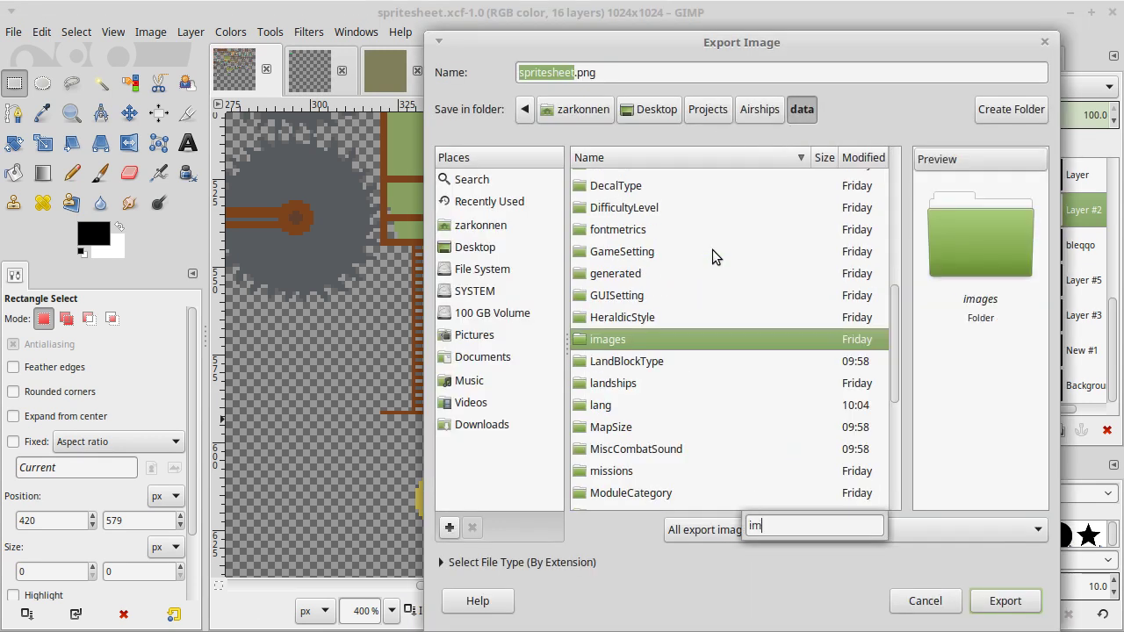
pyautogui.press('Return')
pyautogui.write('sp')
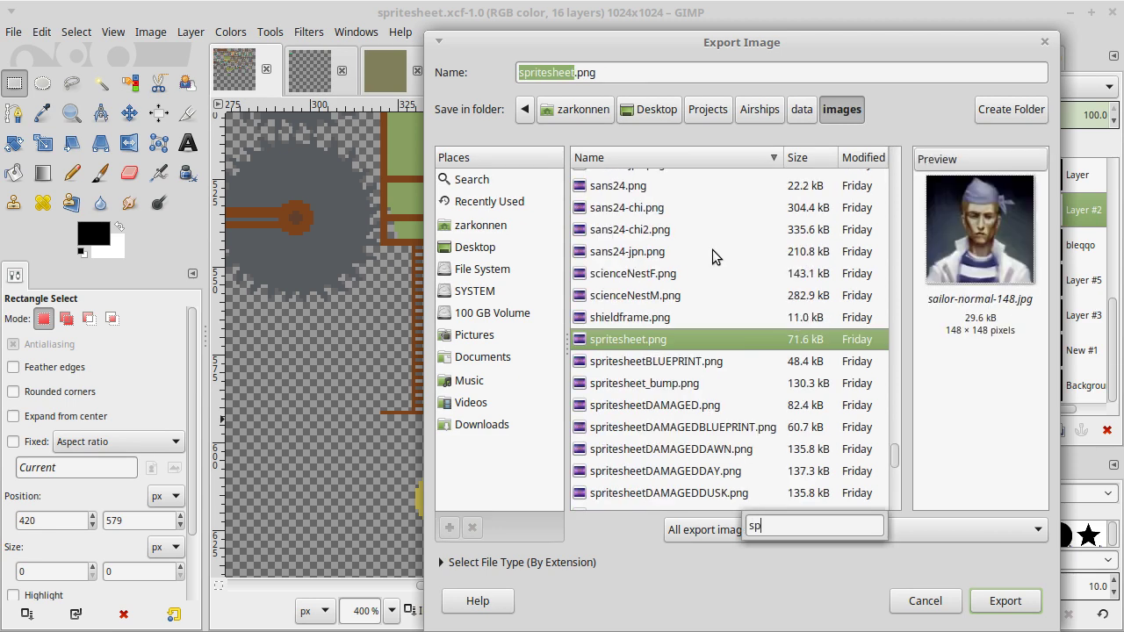
pyautogui.press('Return')
pyautogui.press('Return')
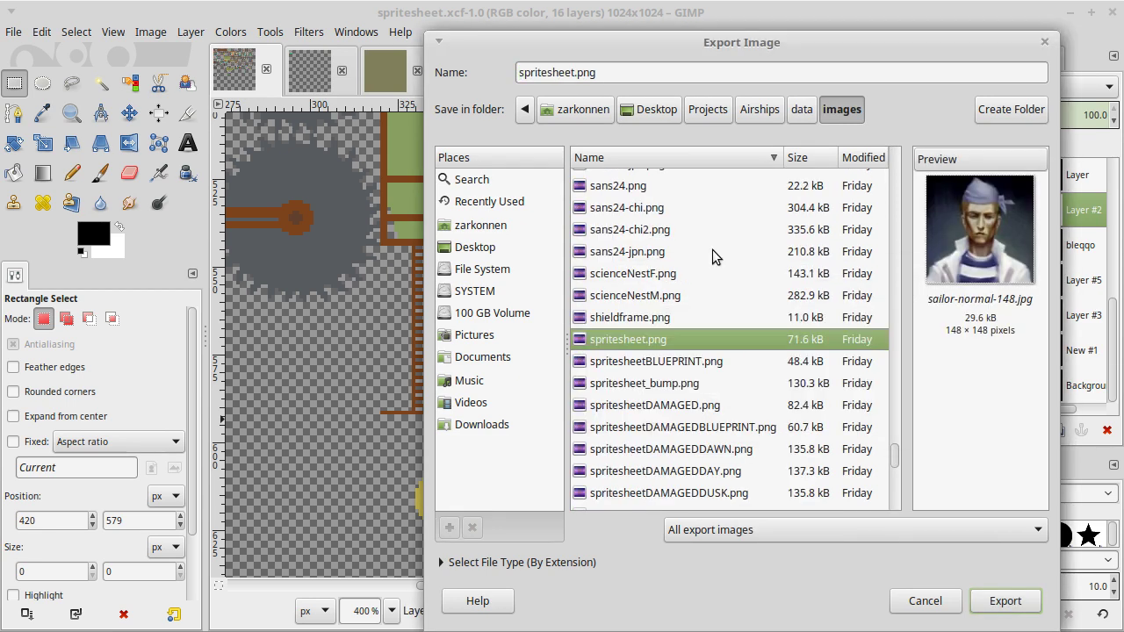
pyautogui.press('Return')
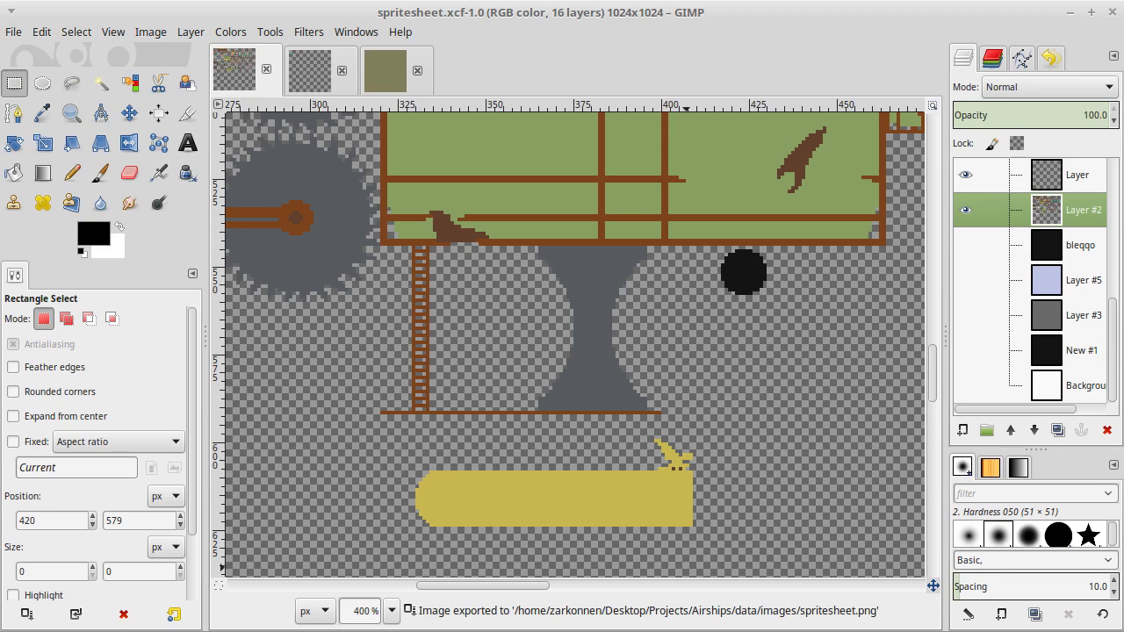
# Switch to NetBeans, run the Airships project and start the game at 800x600.
pyautogui.hotkey('alt', 'Tab')
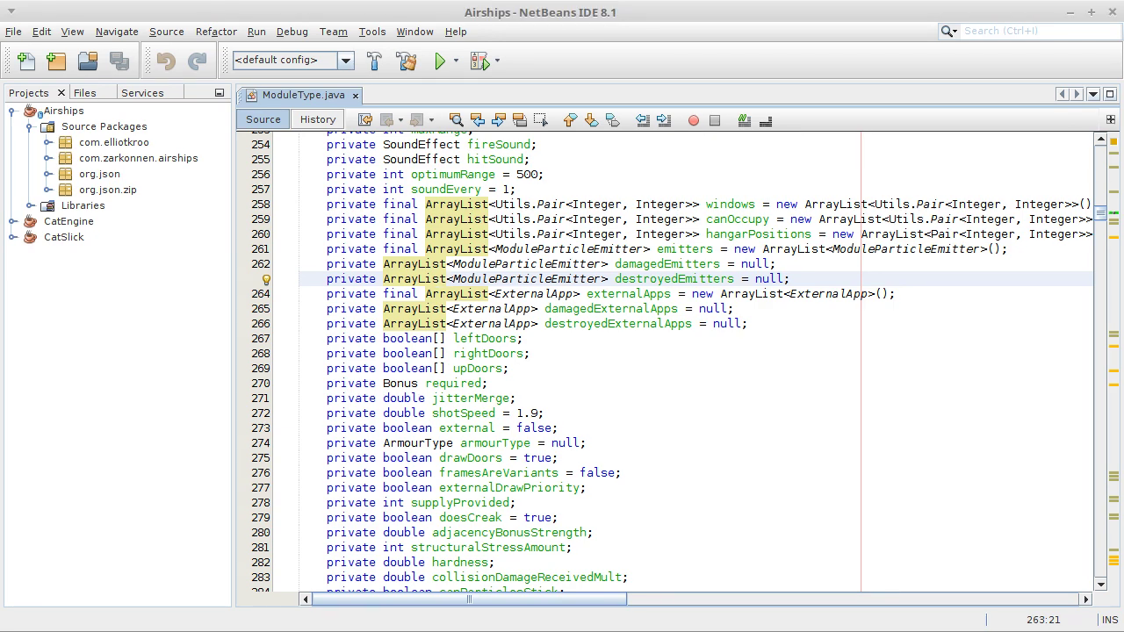
pyautogui.hotkey('alt', 'Tab')
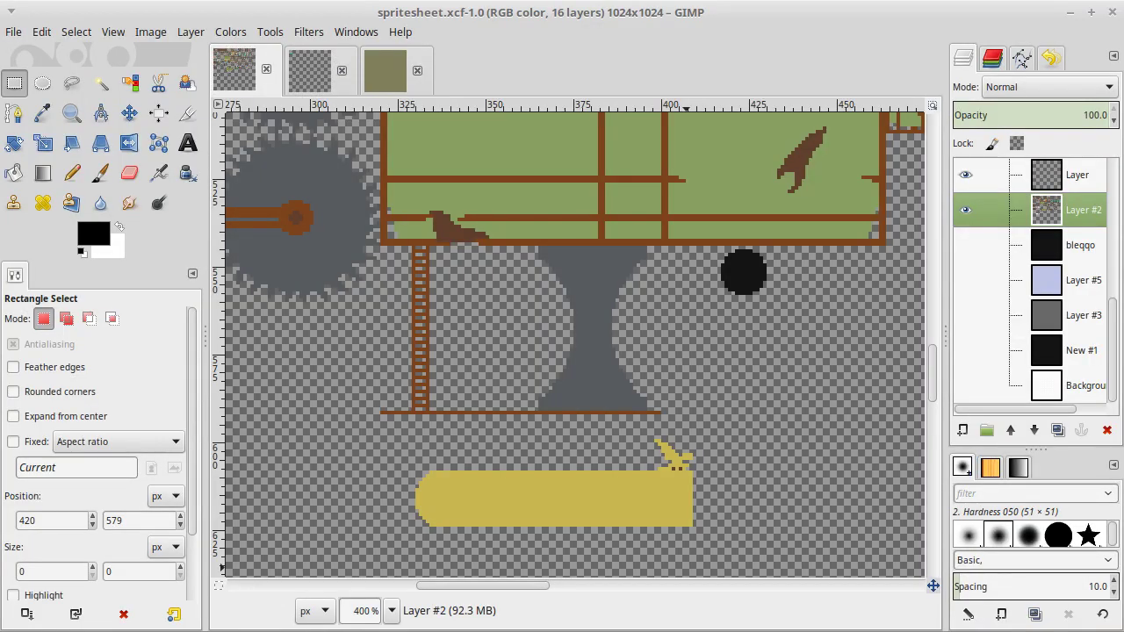
pyautogui.hotkey('alt', 'Tab')
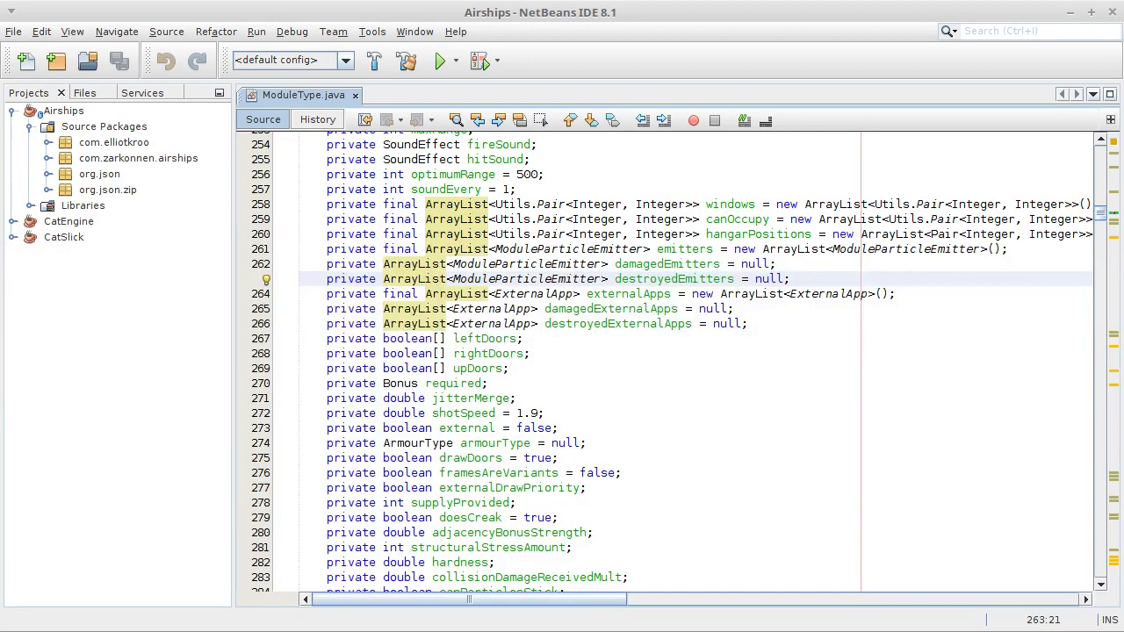
pyautogui.click(467, 444)
pyautogui.click(439, 62)
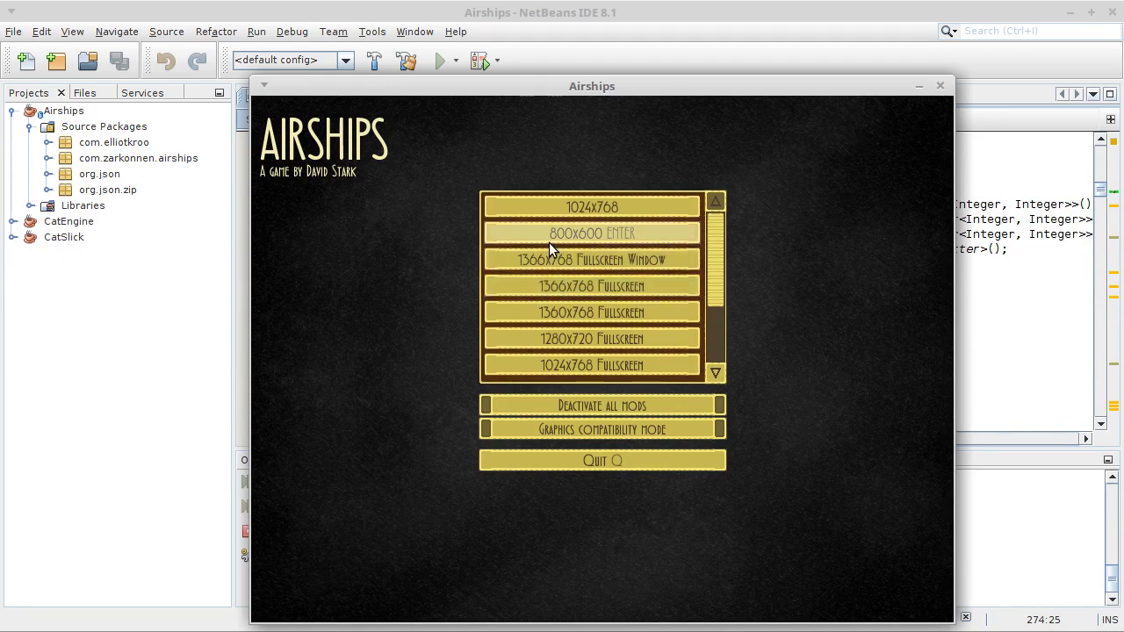
pyautogui.press('Return')
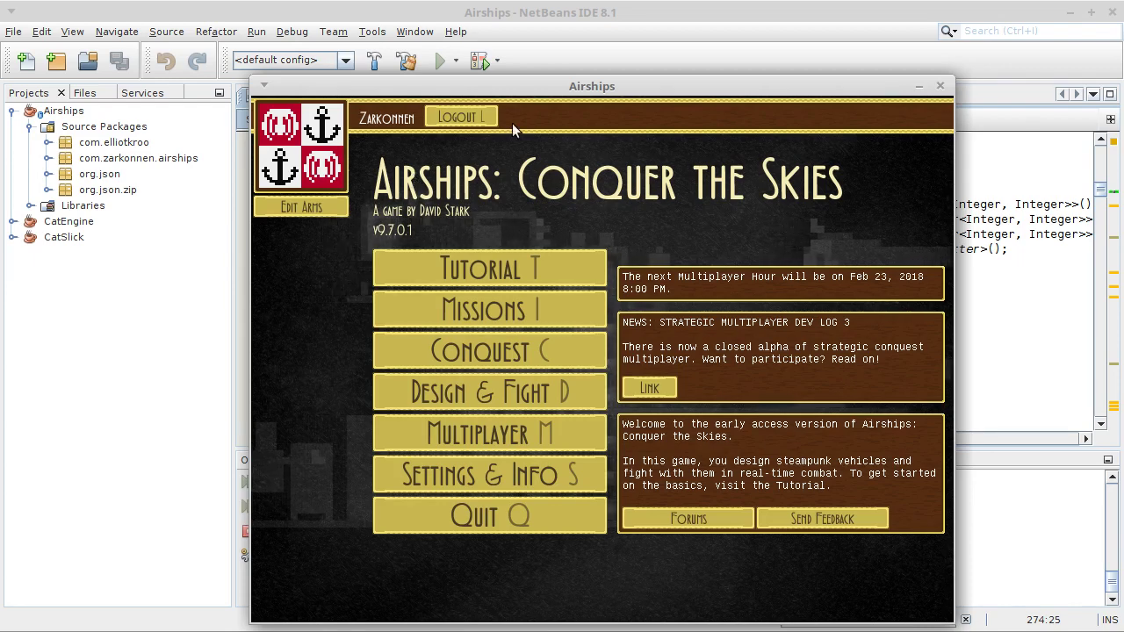
# Open the Airship Editor from Design & Fight and load the HMS Belial design.
pyautogui.press('d')
pyautogui.moveTo(543, 92); pyautogui.dragTo(499, 72)
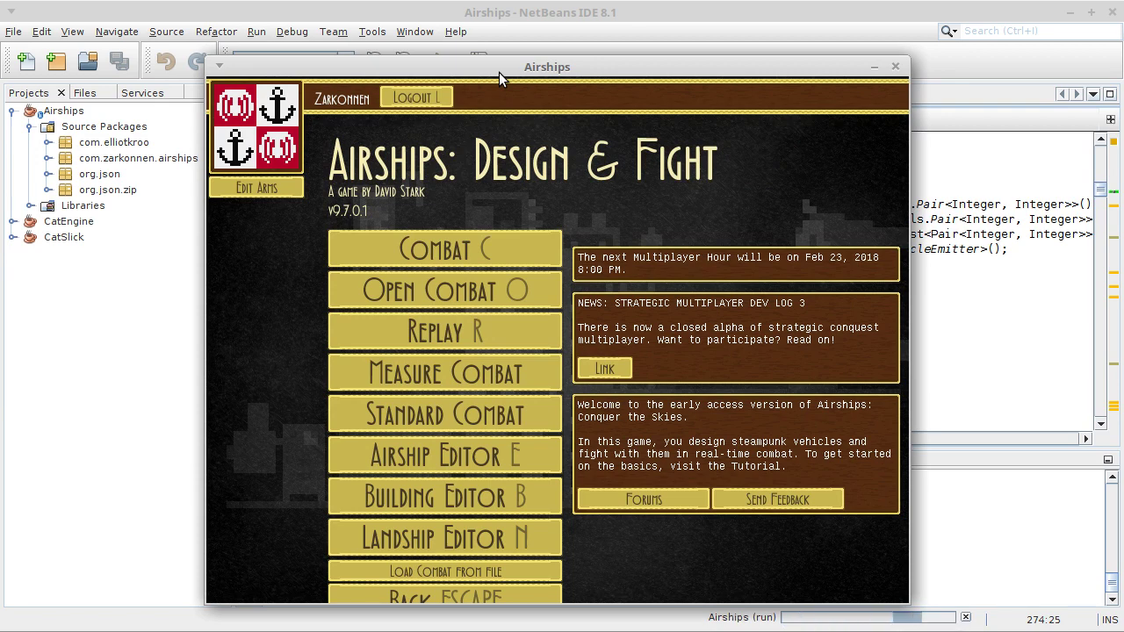
pyautogui.press('e')
pyautogui.press('l')
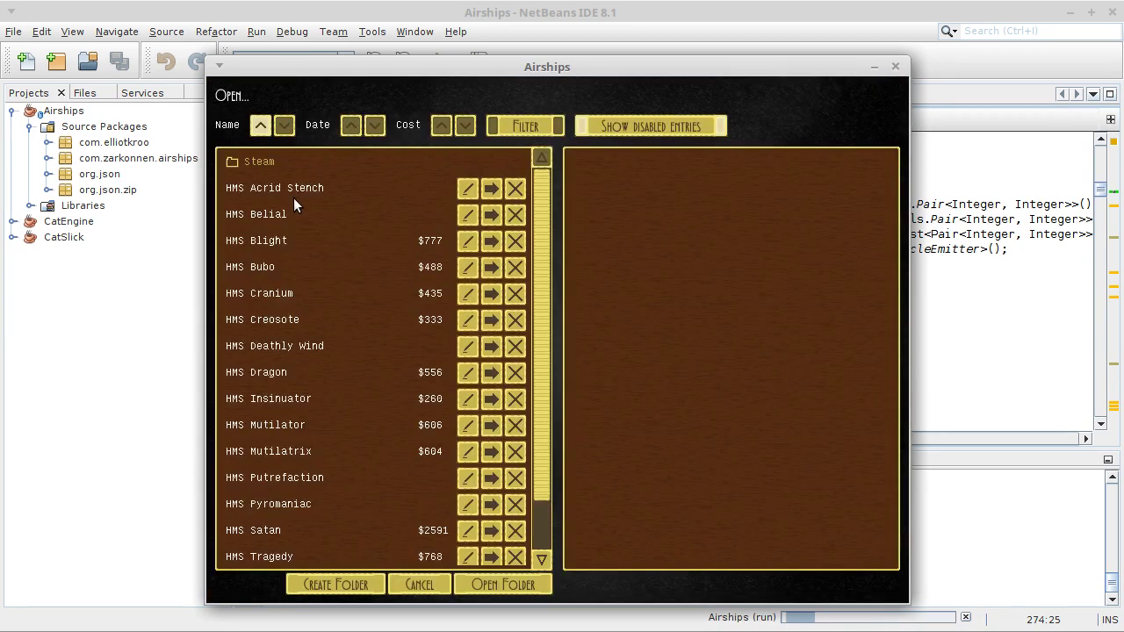
pyautogui.click(275, 218)
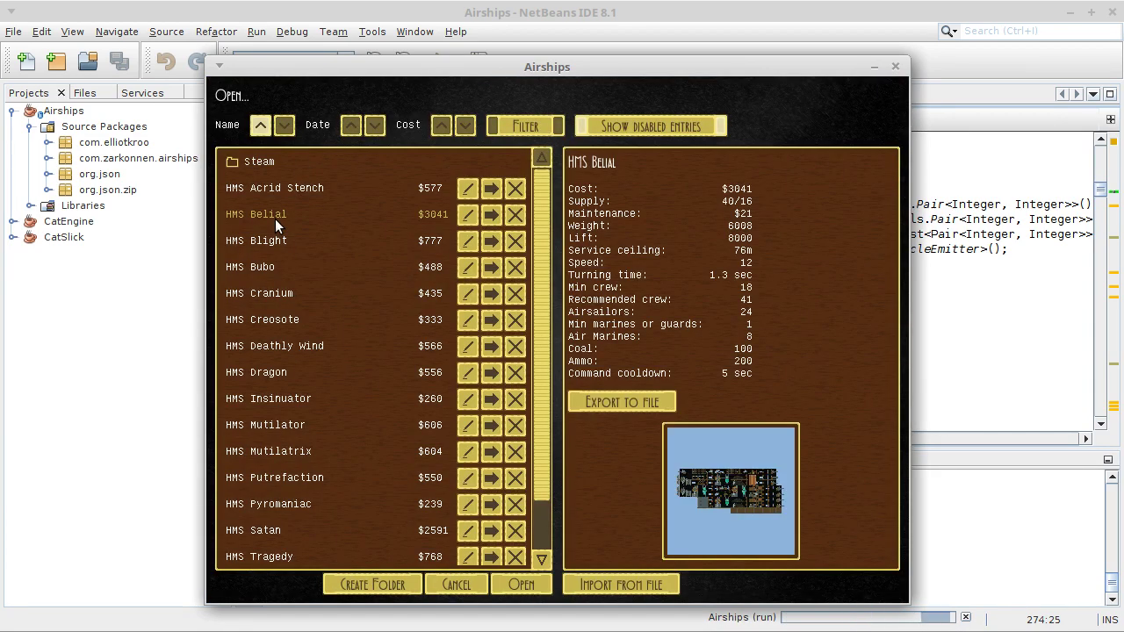
pyautogui.click(275, 219)
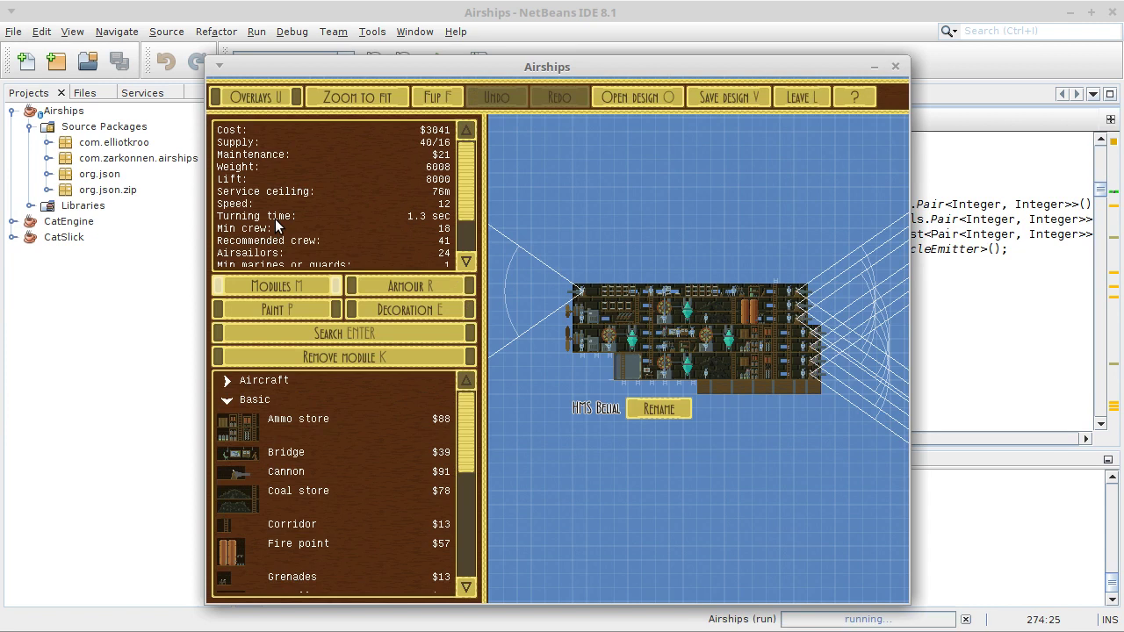
# Remove the three cannons from the top two decks at the bow of HMS Belial.
pyautogui.rightClick(793, 298)
pyautogui.rightClick(795, 307)
pyautogui.rightClick(789, 314)
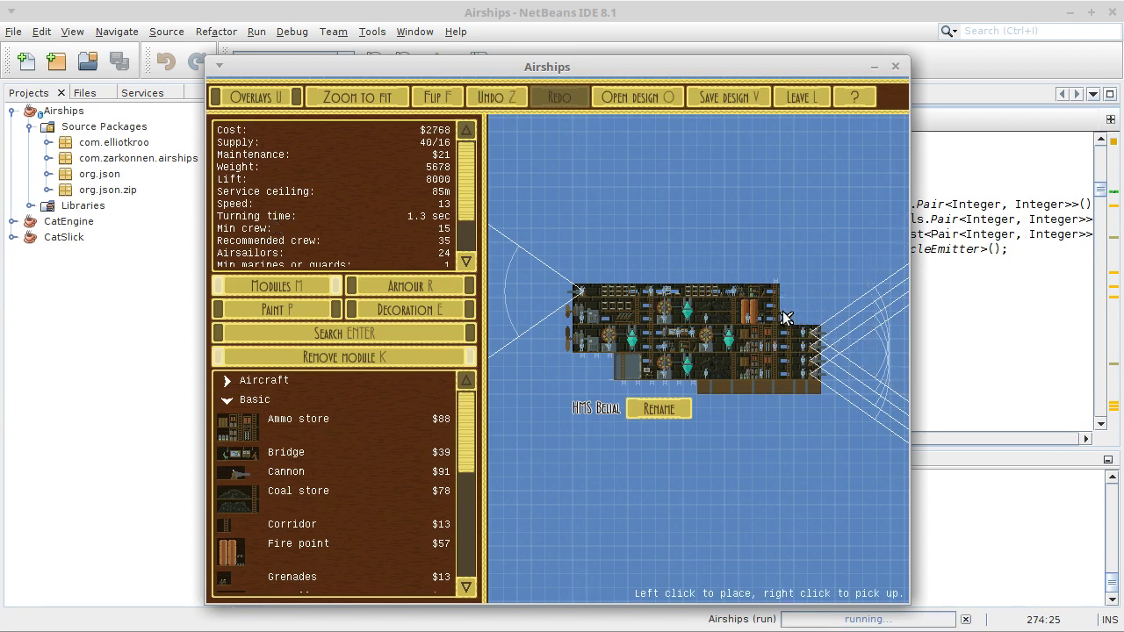
# Search the modules for "imp" and place the unflipped IMP_CANNON in the freed space at the upper bow.
pyautogui.press('Return')
pyautogui.write('imp')
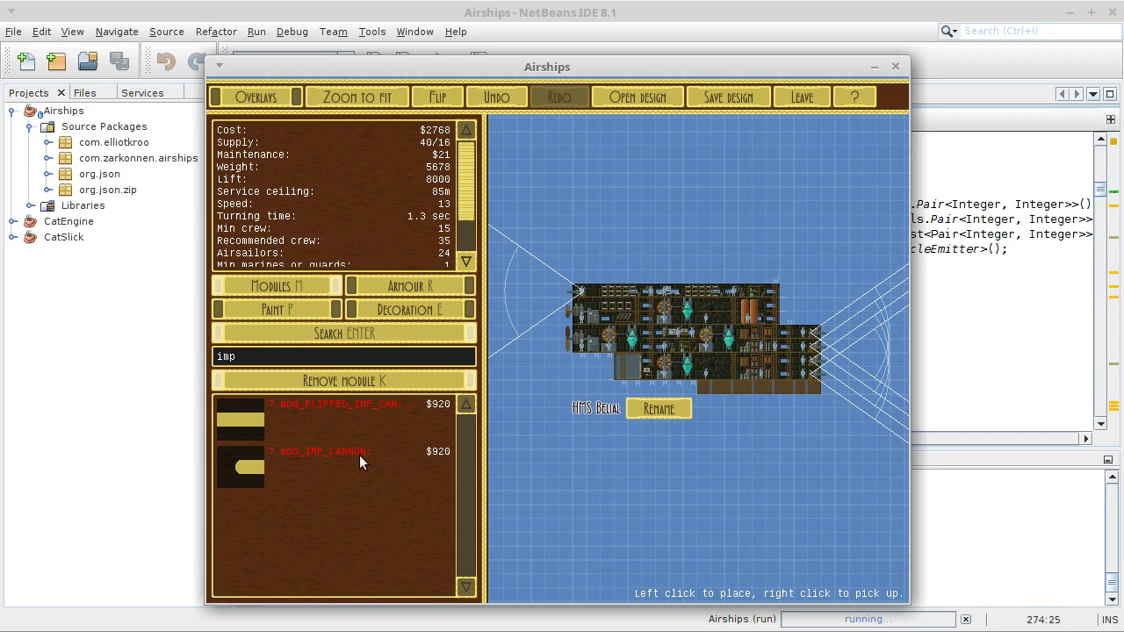
pyautogui.click(324, 464)
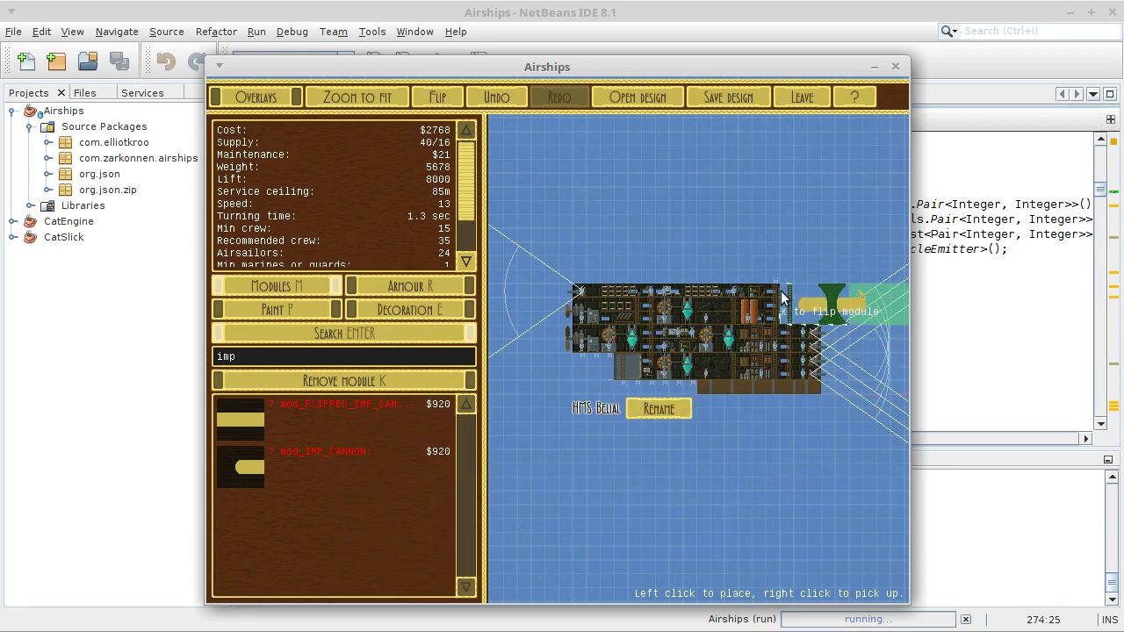
pyautogui.click(782, 299)
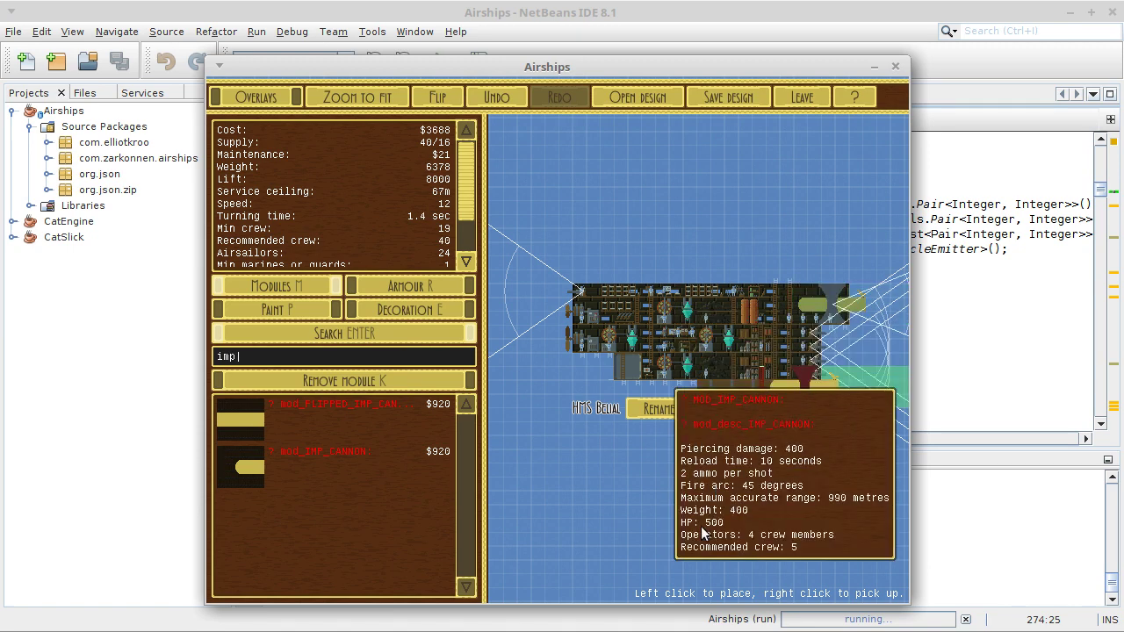
# Drop the held cannon module, close the module search and save the design as HMS Belial IC.
pyautogui.moveTo(787, 388)
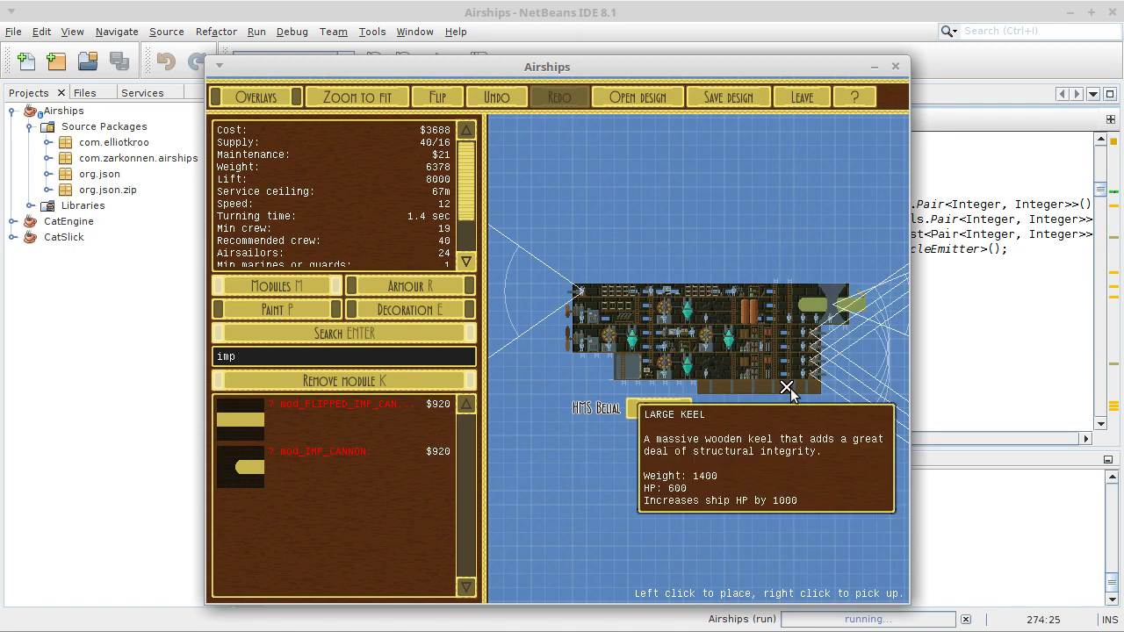
pyautogui.rightClick(787, 388)
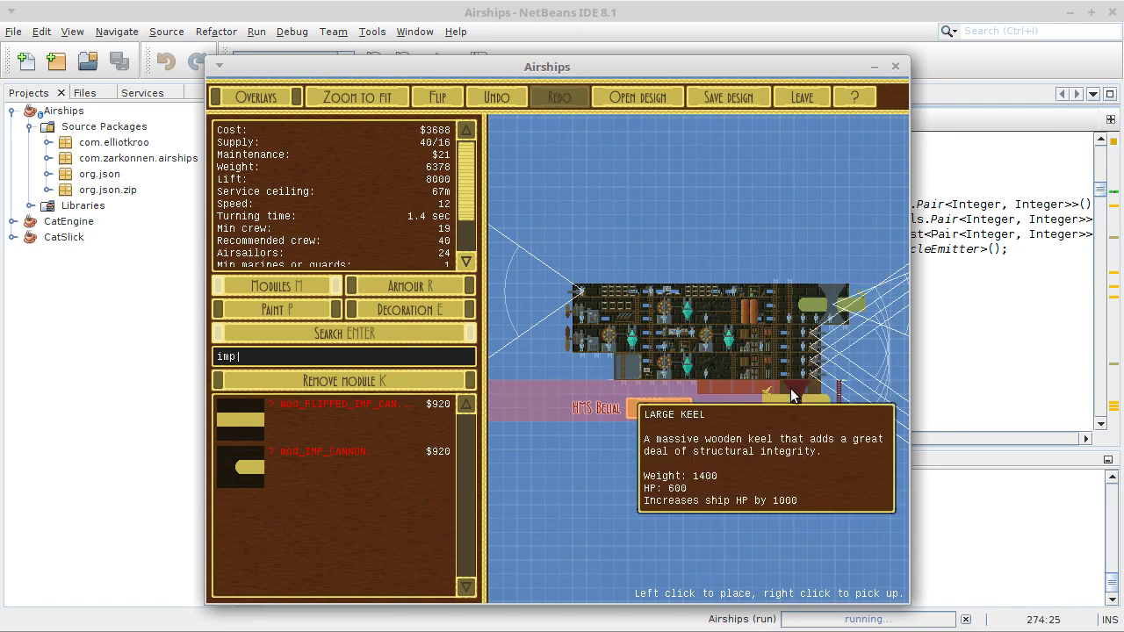
pyautogui.rightClick(580, 527)
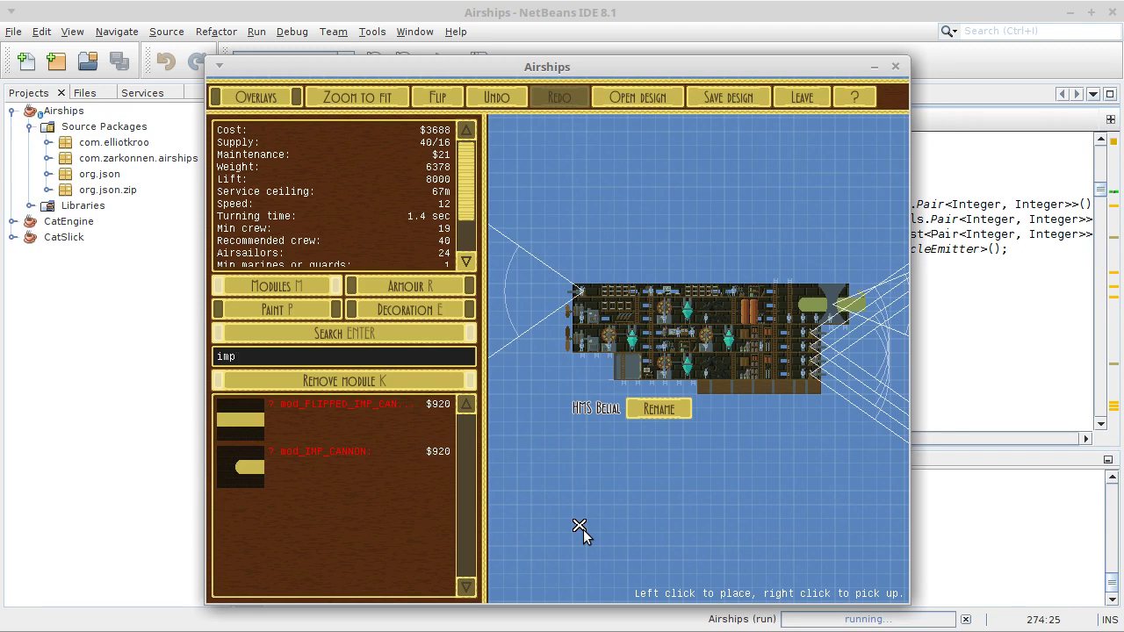
pyautogui.press('Escape')
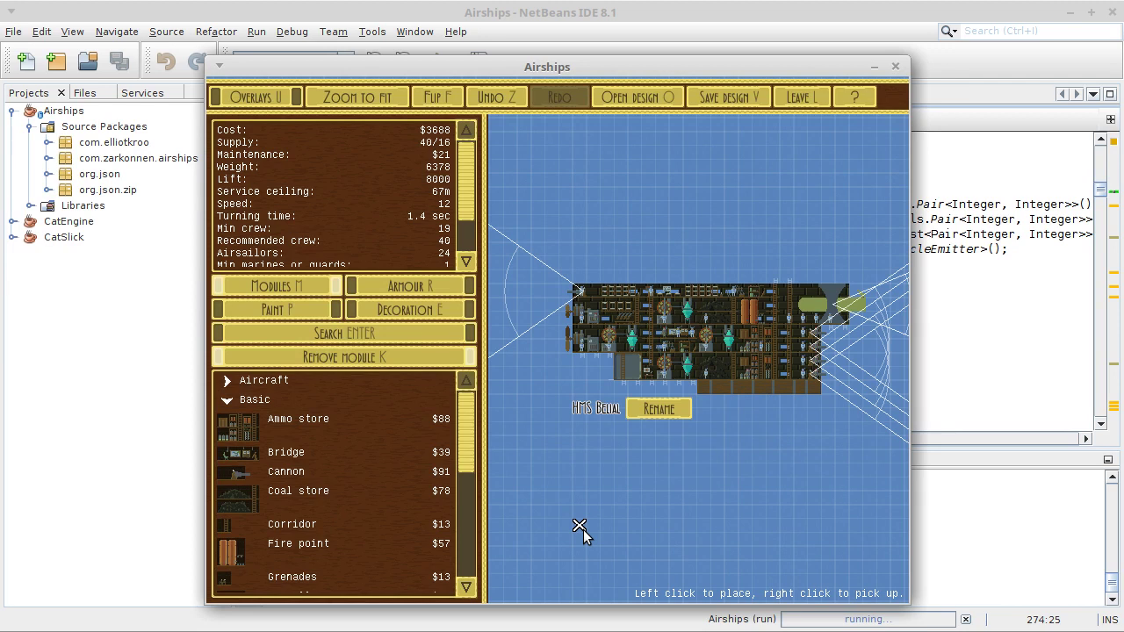
pyautogui.press('v')
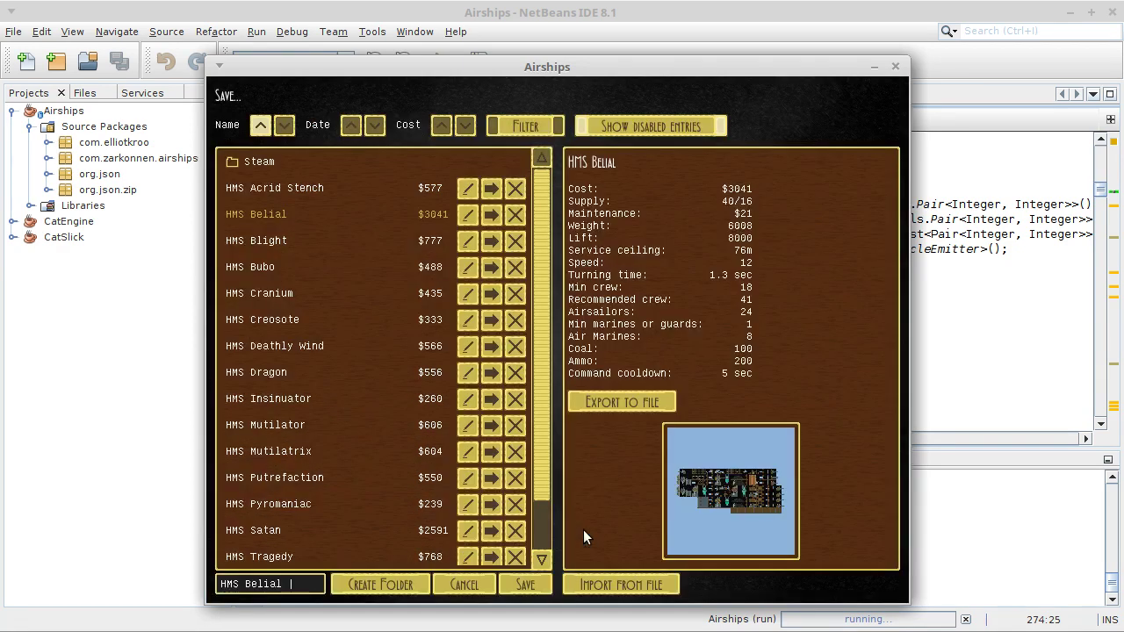
pyautogui.press('Return')
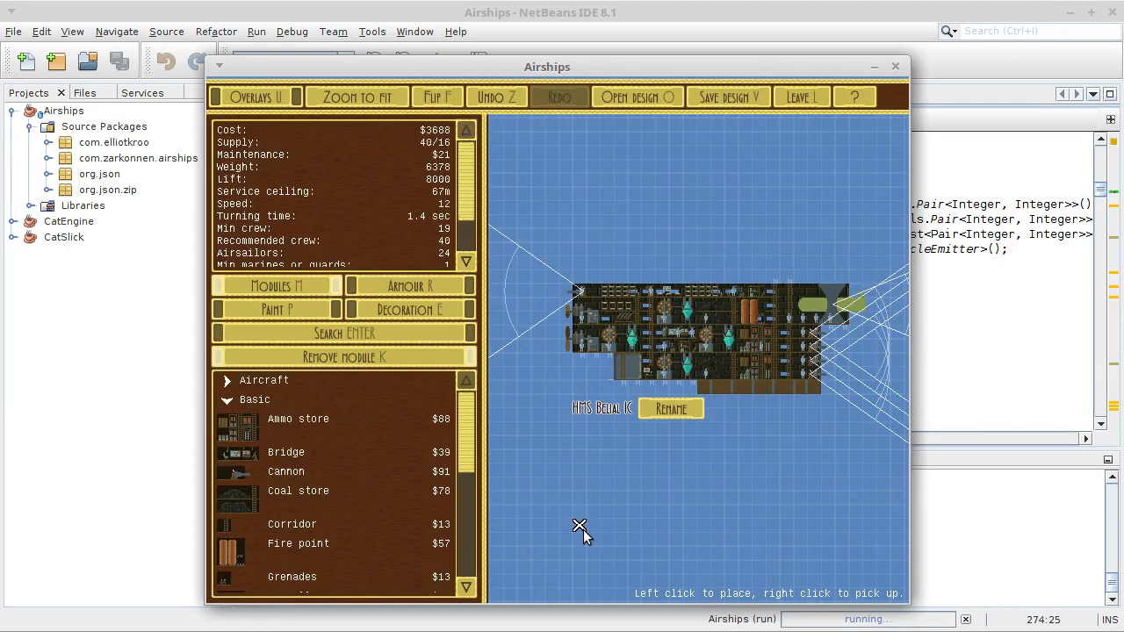
# Switch to the text editor and rename the mod_desc_IMPERIAL_CANNON key to mod_desc_IMP_CANNON in en.properties of Airships/data/lang.
pyautogui.hotkey('alt', 'Tab')
pyautogui.hotkey('alt', 'Tab')
pyautogui.hotkey('alt', 'Tab')
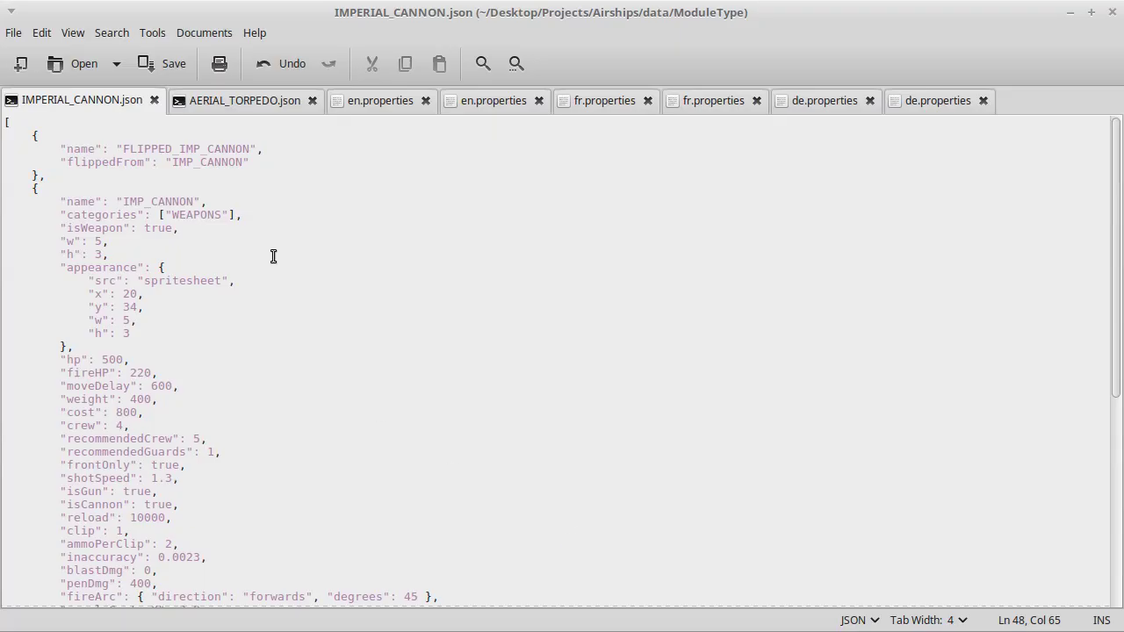
pyautogui.hotkey('ctrl', 'alt', 'pagedown')
pyautogui.hotkey('ctrl', 'alt', 'pagedown')
pyautogui.hotkey('ctrl', 'alt', 'pagedown')
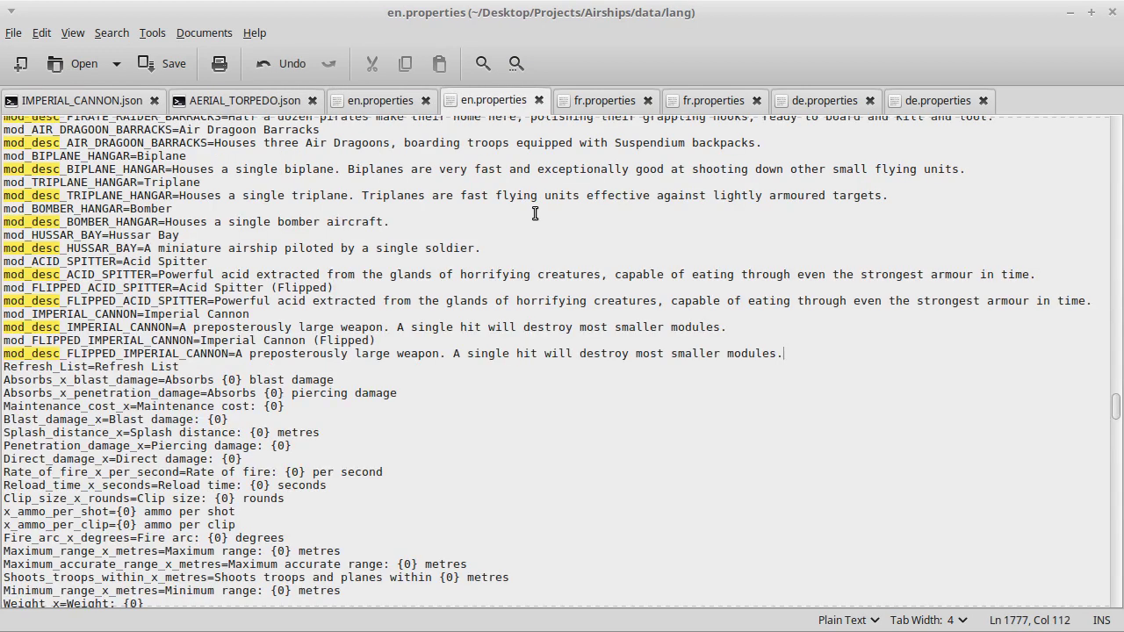
pyautogui.click(123, 328)
pyautogui.press('BackSpace')
pyautogui.press('BackSpace')
pyautogui.press('BackSpace')
pyautogui.press('BackSpace')
pyautogui.press('BackSpace')
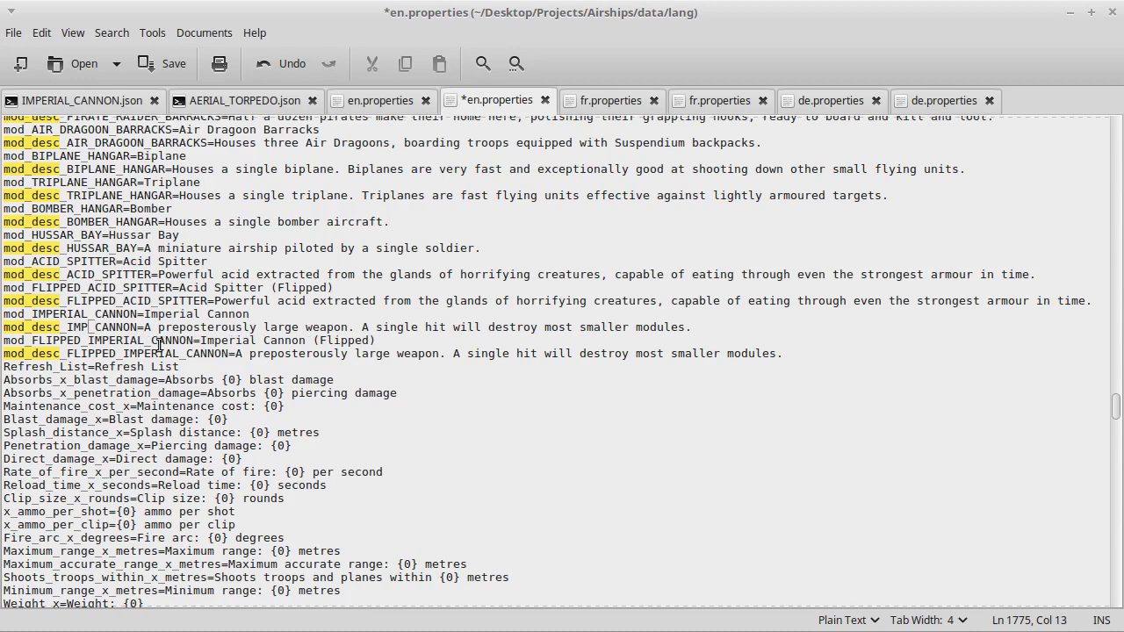
# Rename the mod_desc_FLIPPED_IMPERIAL_CANNON key to mod_desc_FLIPPED_IMP_CANNON in the English strings.
pyautogui.click(180, 354)
pyautogui.press('BackSpace')
pyautogui.press('BackSpace')
pyautogui.press('BackSpace')
pyautogui.press('BackSpace')
pyautogui.press('BackSpace')
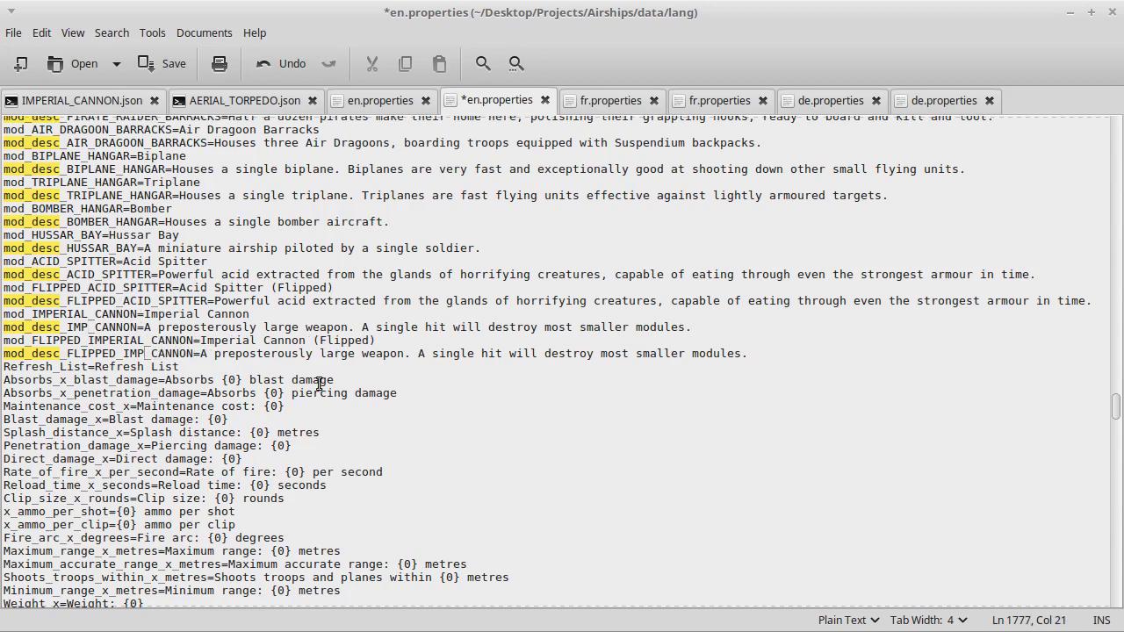
# Rename the mod_IMPERIAL_CANNON key to mod_IMP_CANNON in the English strings.
pyautogui.click(79, 313)
pyautogui.press('BackSpace')
pyautogui.press('BackSpace')
pyautogui.press('BackSpace')
pyautogui.press('BackSpace')
pyautogui.press('BackSpace')
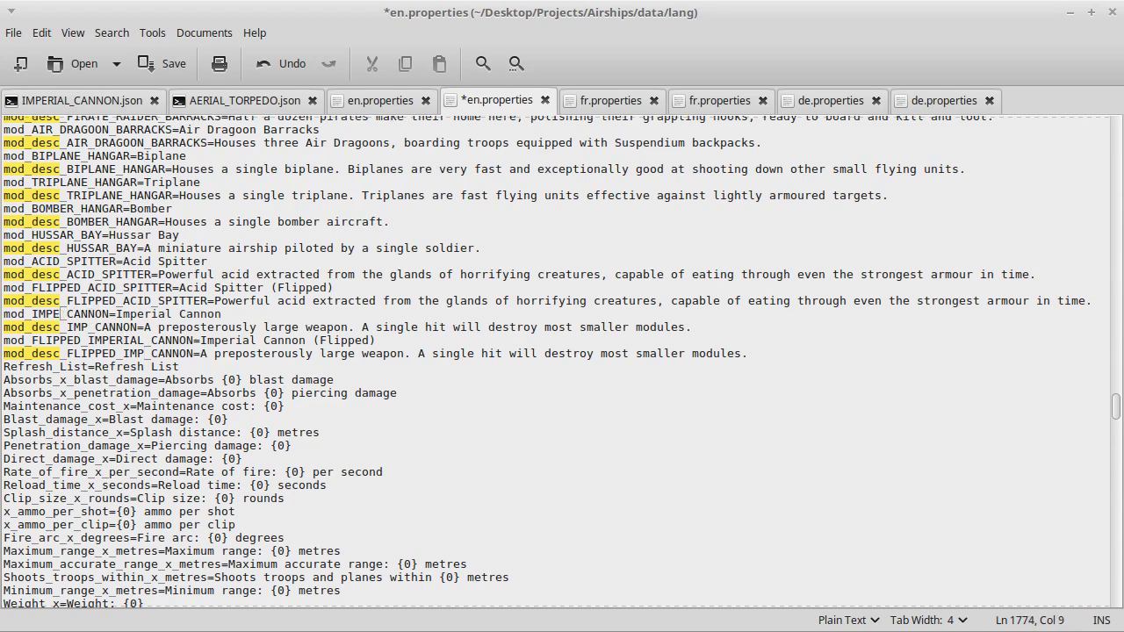
# Rename the mod_FLIPPED_IMPERIAL_CANNON key to mod_FLIPPED_IMP_CANNON in the English strings and save en.properties.
pyautogui.click(144, 340)
pyautogui.press('BackSpace')
pyautogui.press('BackSpace')
pyautogui.press('BackSpace')
pyautogui.press('BackSpace')
pyautogui.press('BackSpace')
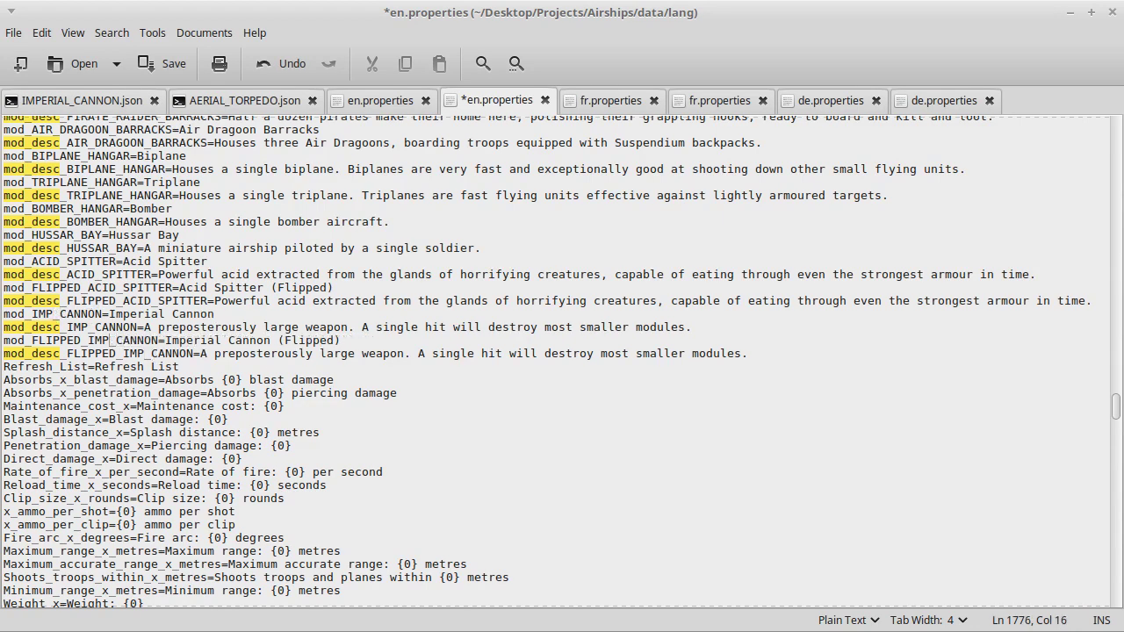
pyautogui.hotkey('ctrl', 's')
# Go to fr.properties of Airships/data/lang and rename the mod_IMPERIAL_CANNON key to mod_IMP_CANNON.
pyautogui.click(604, 100)
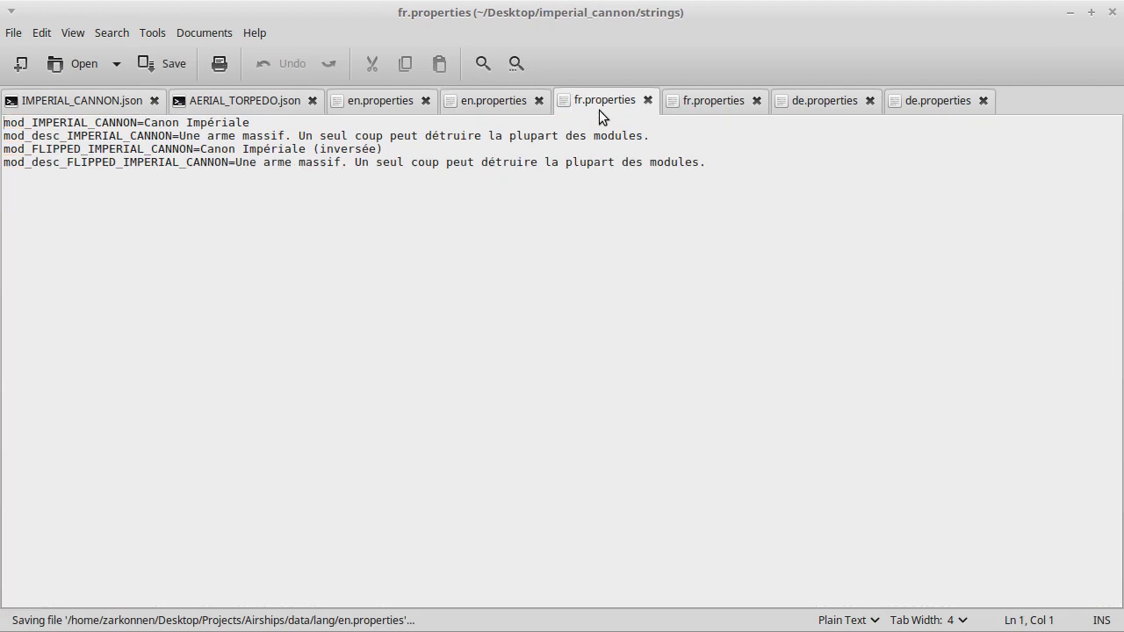
pyautogui.click(539, 208)
pyautogui.click(712, 104)
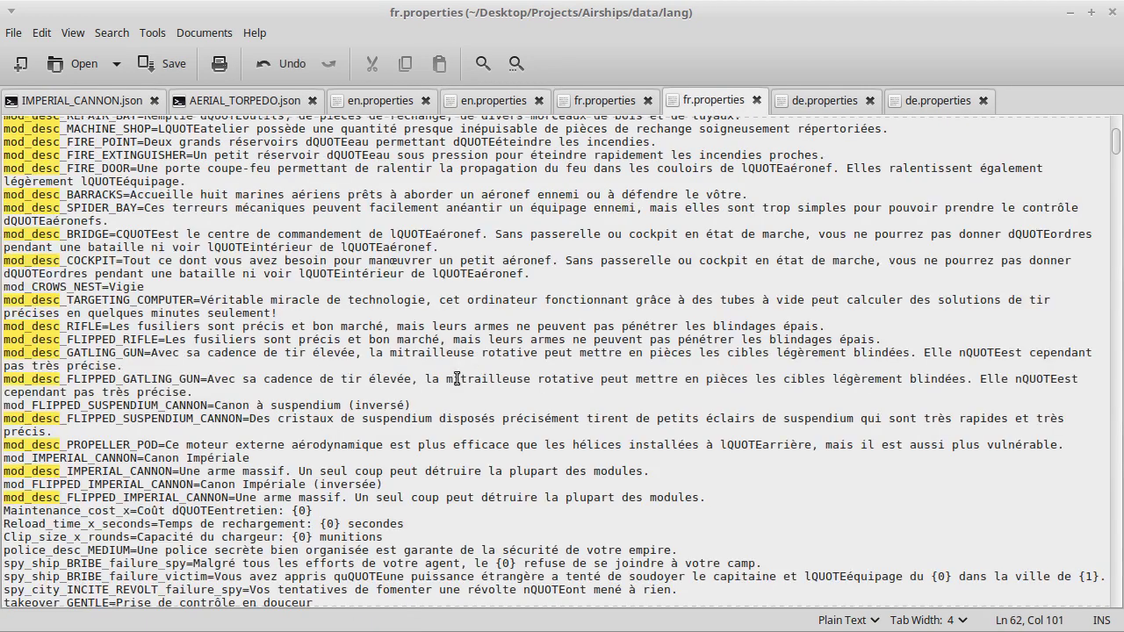
pyautogui.click(88, 458)
pyautogui.press('BackSpace')
pyautogui.press('BackSpace')
pyautogui.press('BackSpace')
pyautogui.press('BackSpace')
pyautogui.press('BackSpace')
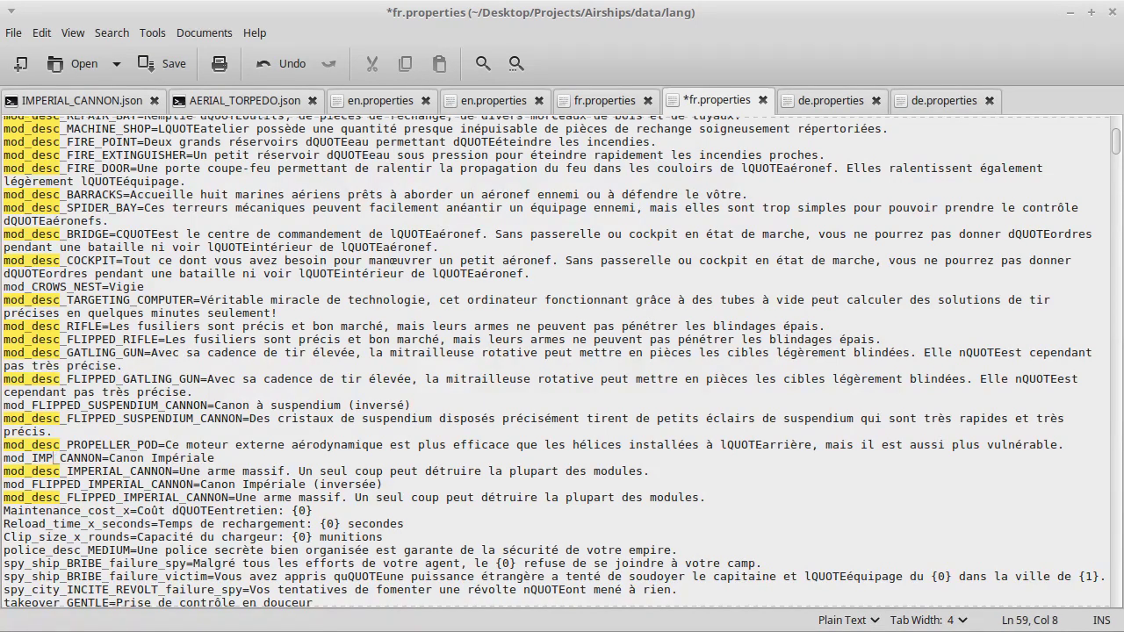
# Rename the mod_desc_IMPERIAL_CANNON key to mod_desc_IMP_CANNON in the French strings.
pyautogui.click(124, 472)
pyautogui.press('BackSpace')
pyautogui.press('BackSpace')
pyautogui.press('BackSpace')
pyautogui.press('BackSpace')
pyautogui.press('BackSpace')
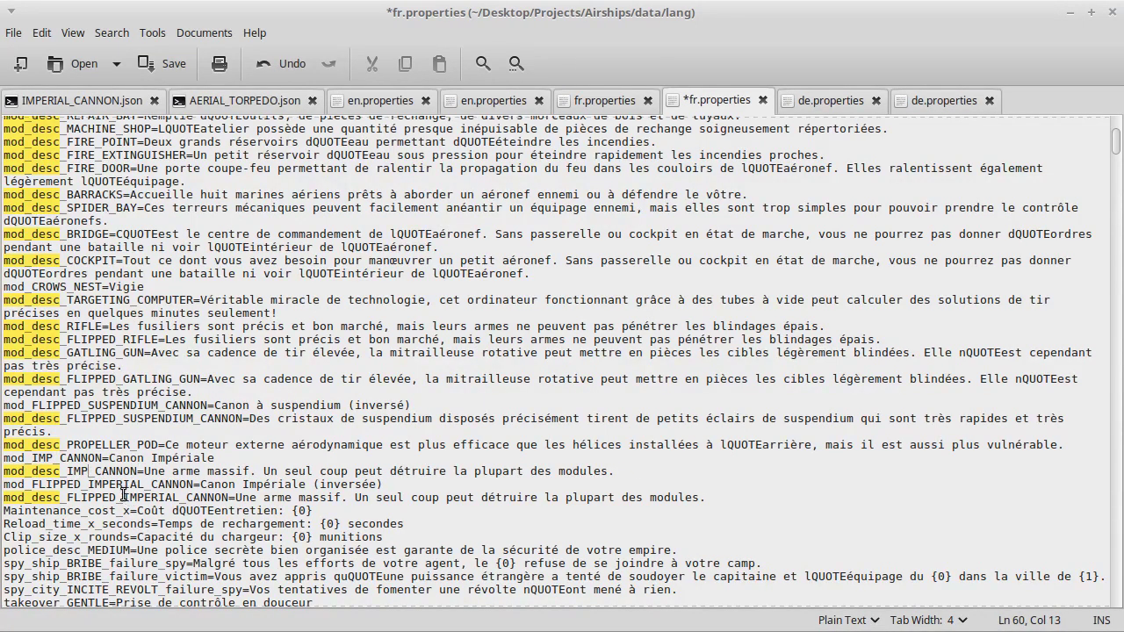
# Rename the mod_FLIPPED_IMPERIAL_CANNON key to mod_FLIPPED_IMP_CANNON in the French strings.
pyautogui.click(143, 484)
pyautogui.press('BackSpace')
pyautogui.press('BackSpace')
pyautogui.press('BackSpace')
pyautogui.press('BackSpace')
pyautogui.press('BackSpace')
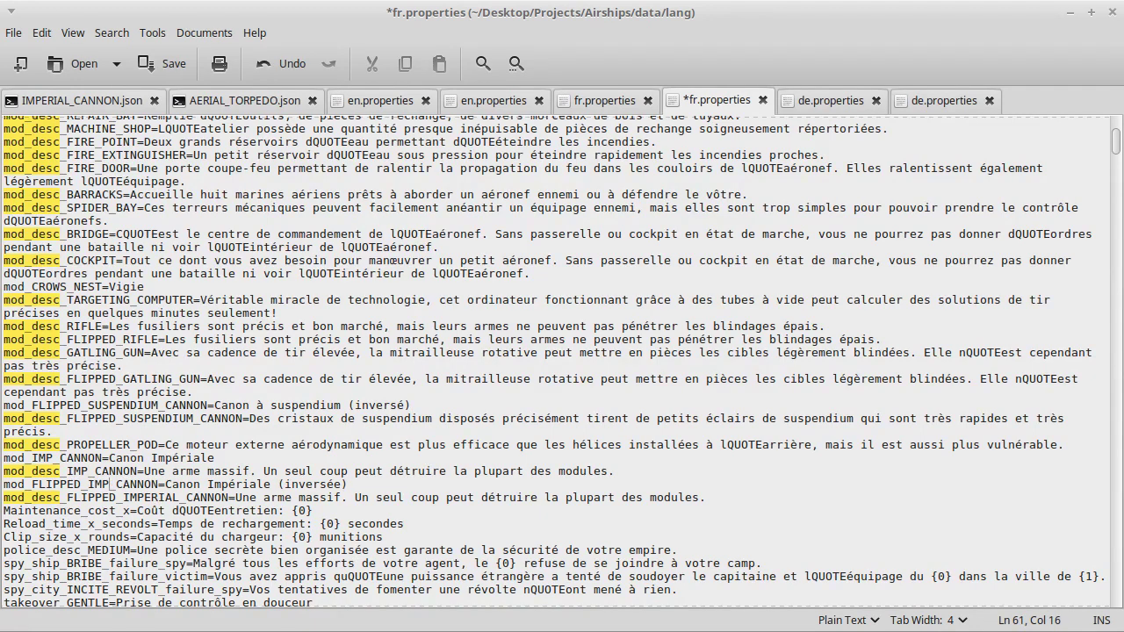
# Rename the mod_desc_FLIPPED_IMPERIAL_CANNON key to mod_desc_FLIPPED_IMP_CANNON in the French strings and save fr.properties.
pyautogui.click(181, 499)
pyautogui.press('BackSpace')
pyautogui.press('BackSpace')
pyautogui.press('BackSpace')
pyautogui.press('BackSpace')
pyautogui.press('BackSpace')
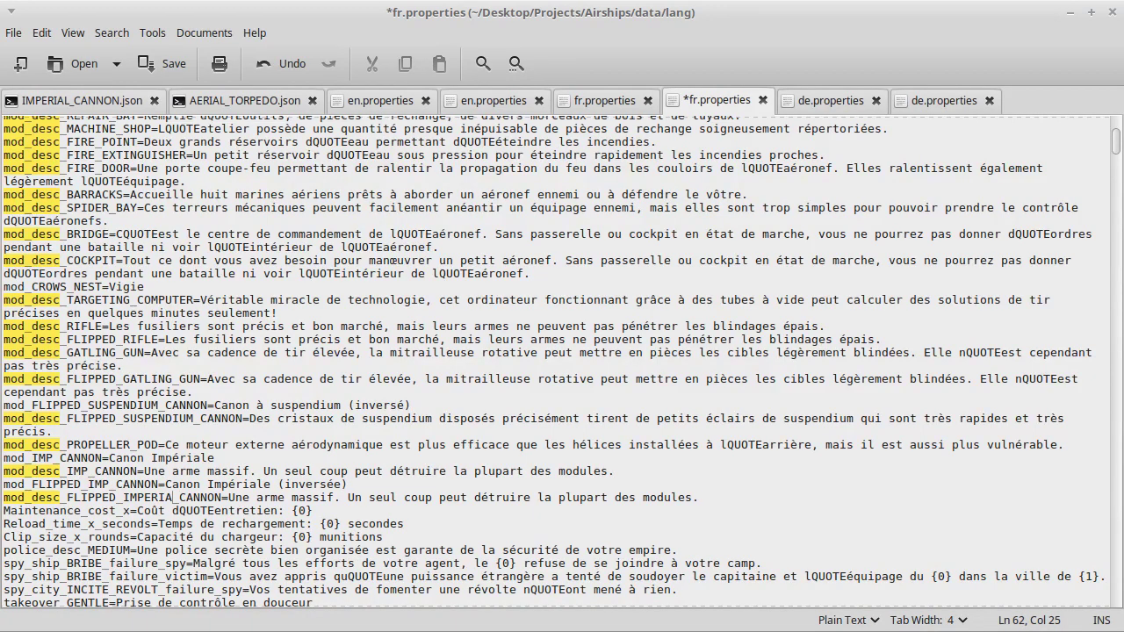
pyautogui.hotkey('ctrl', 's')
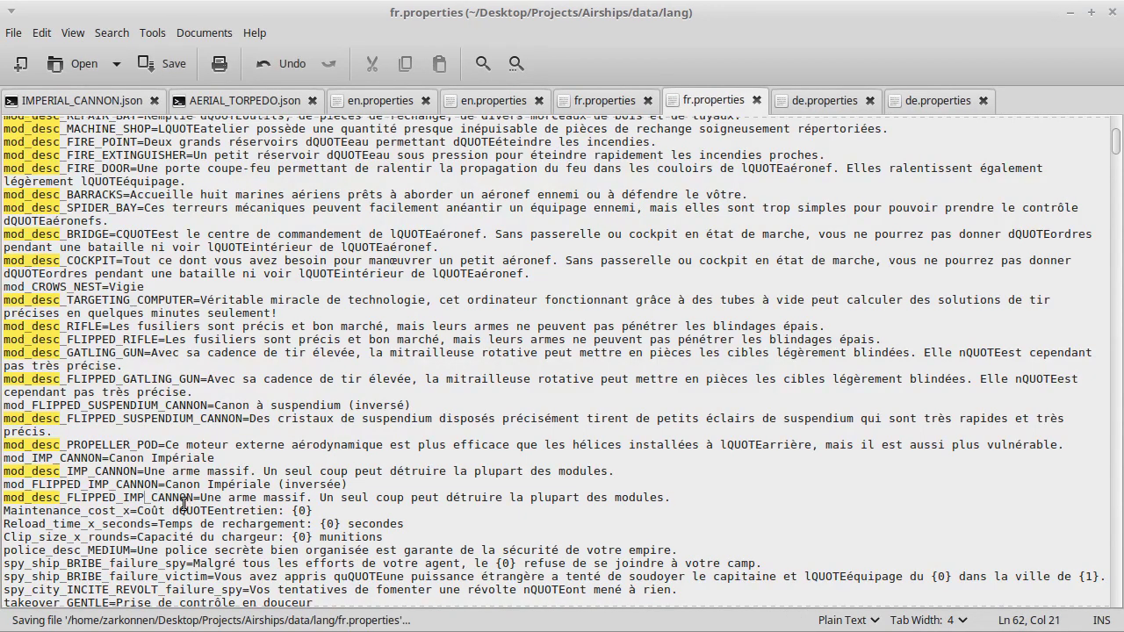
# Go to de.properties of Airships/data/lang and rename the mod_desc_FLIPPED_IMPERIAL_CANNON key to mod_desc_FLIPPED_IMP_CANNON.
pyautogui.click(835, 112)
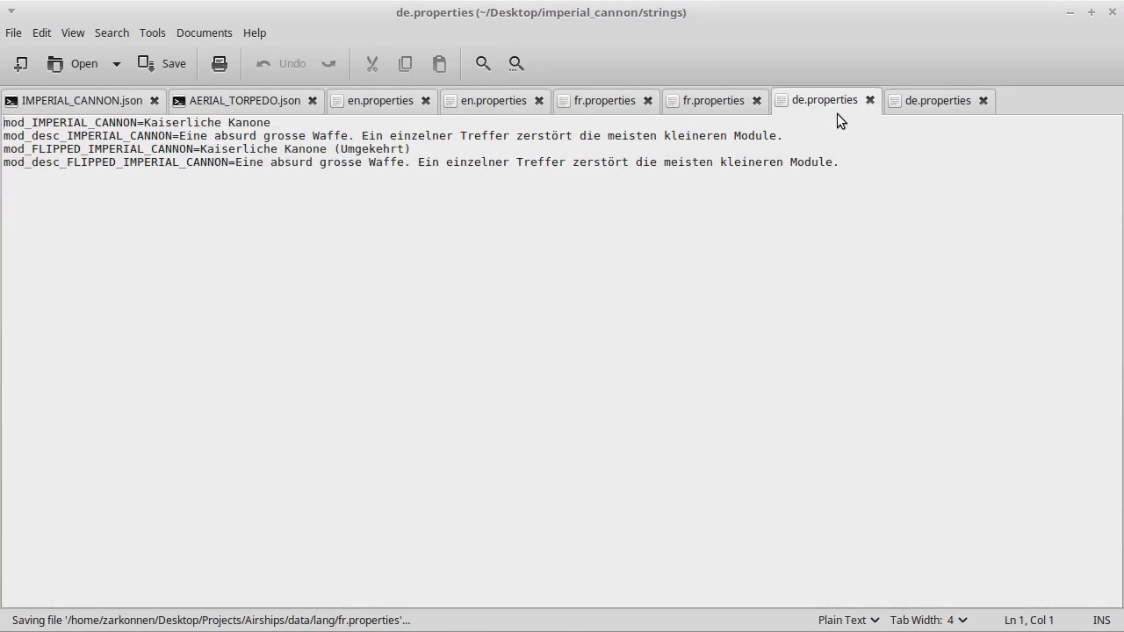
pyautogui.click(928, 95)
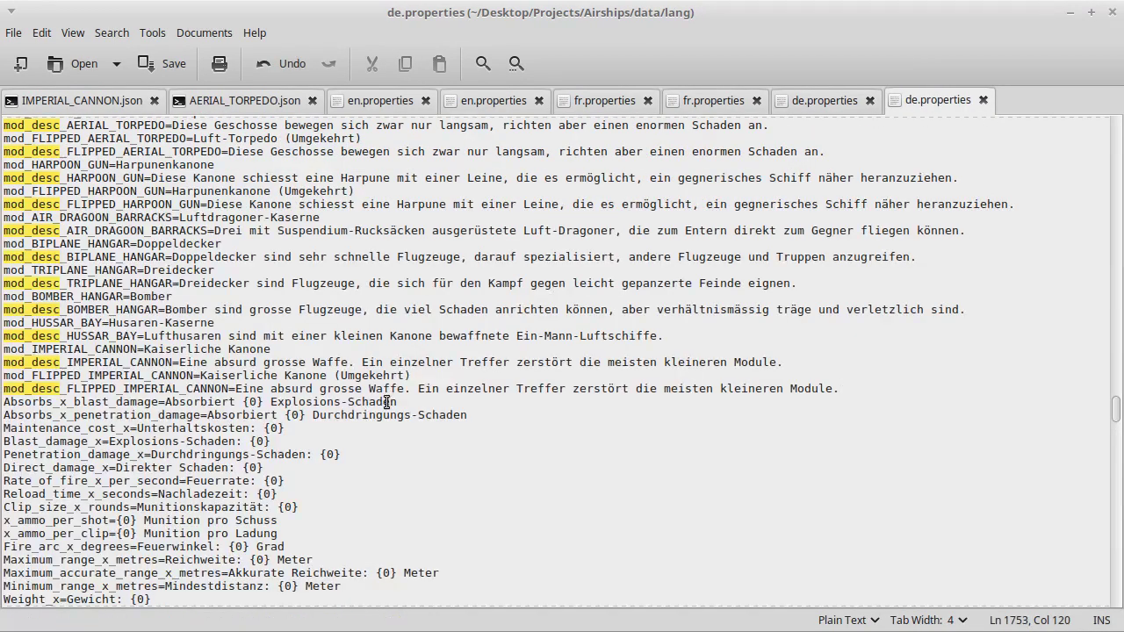
pyautogui.click(180, 388)
pyautogui.press('BackSpace')
pyautogui.press('BackSpace')
pyautogui.press('BackSpace')
pyautogui.press('BackSpace')
pyautogui.press('BackSpace')
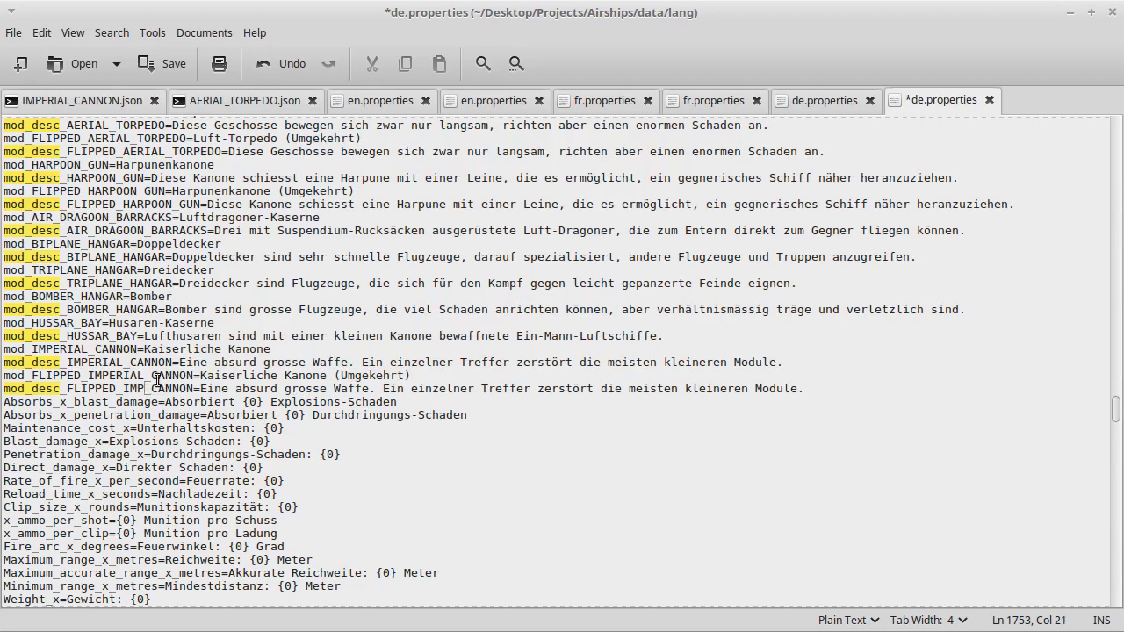
# Rename the mod_FLIPPED_IMPERIAL_CANNON key to mod_FLIPPED_IMP_CANNON in the German strings.
pyautogui.click(141, 375)
pyautogui.press('BackSpace')
pyautogui.press('BackSpace')
pyautogui.press('BackSpace')
pyautogui.press('BackSpace')
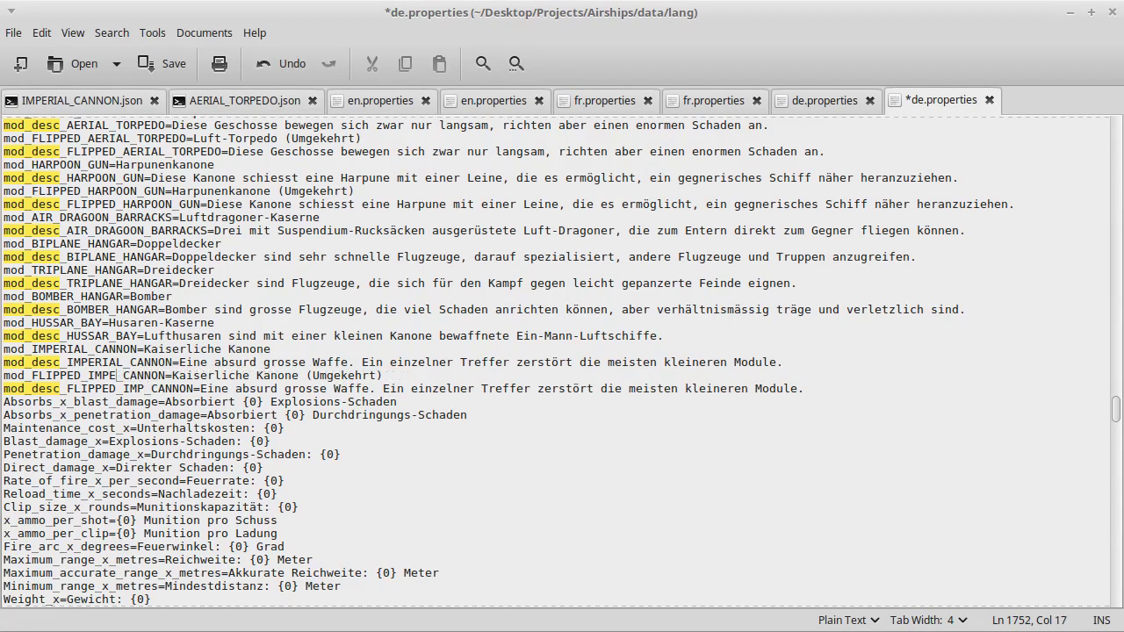
pyautogui.press('Delete')
# Rename the mod_desc_IMPERIAL_CANNON key to mod_desc_IMP_CANNON in the German strings.
pyautogui.click(125, 361)
pyautogui.press('BackSpace')
pyautogui.press('BackSpace')
pyautogui.press('BackSpace')
pyautogui.press('BackSpace')
pyautogui.press('BackSpace')
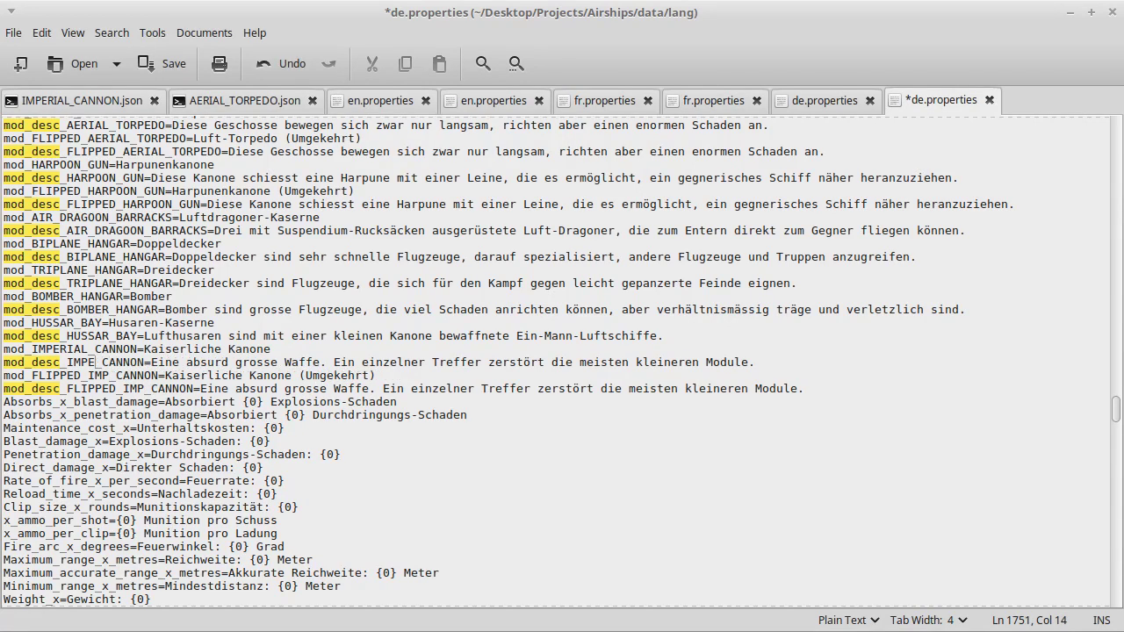
# Rename the mod_IMPERIAL_CANNON key to mod_IMP_CANNON in the German strings and save de.properties.
pyautogui.click(88, 349)
pyautogui.press('BackSpace')
pyautogui.press('BackSpace')
pyautogui.press('BackSpace')
pyautogui.press('BackSpace')
pyautogui.press('BackSpace')
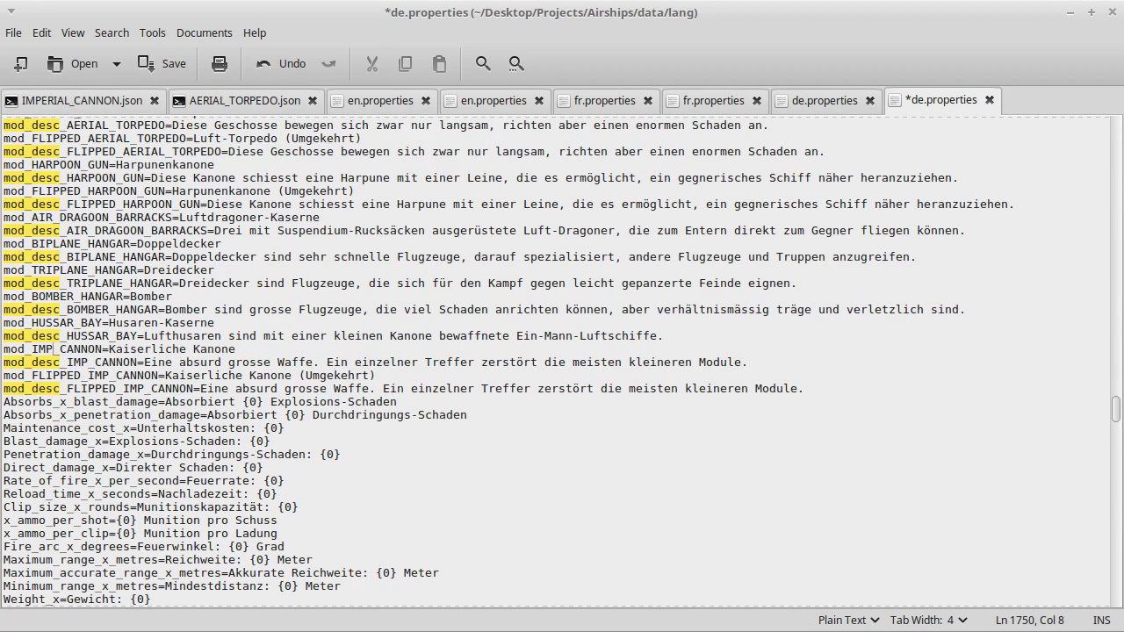
pyautogui.hotkey('ctrl', 's')
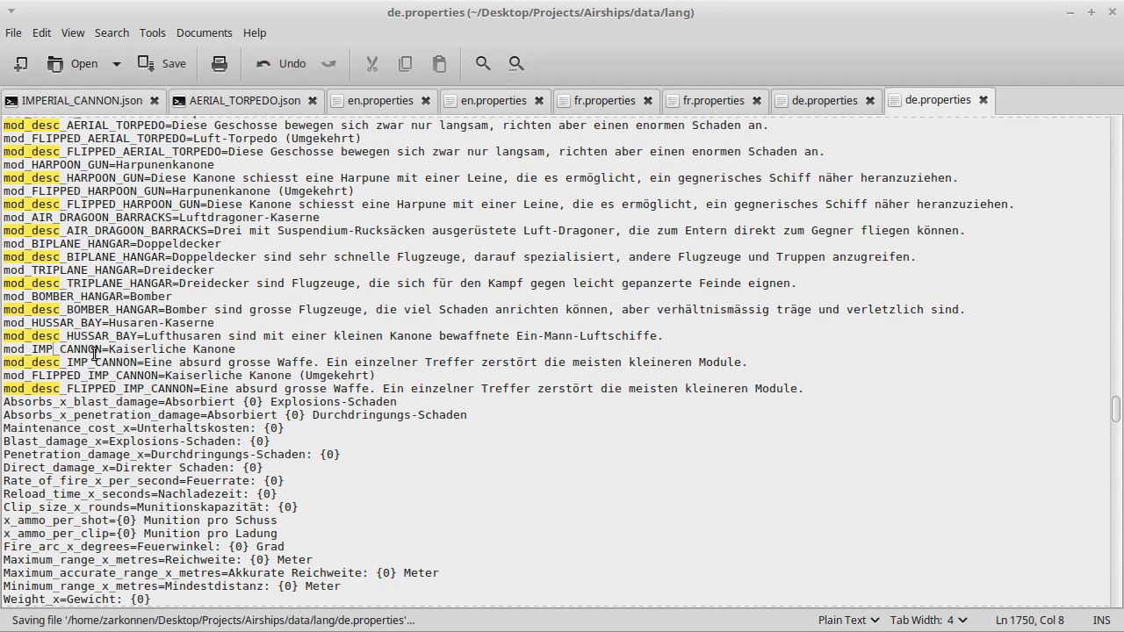
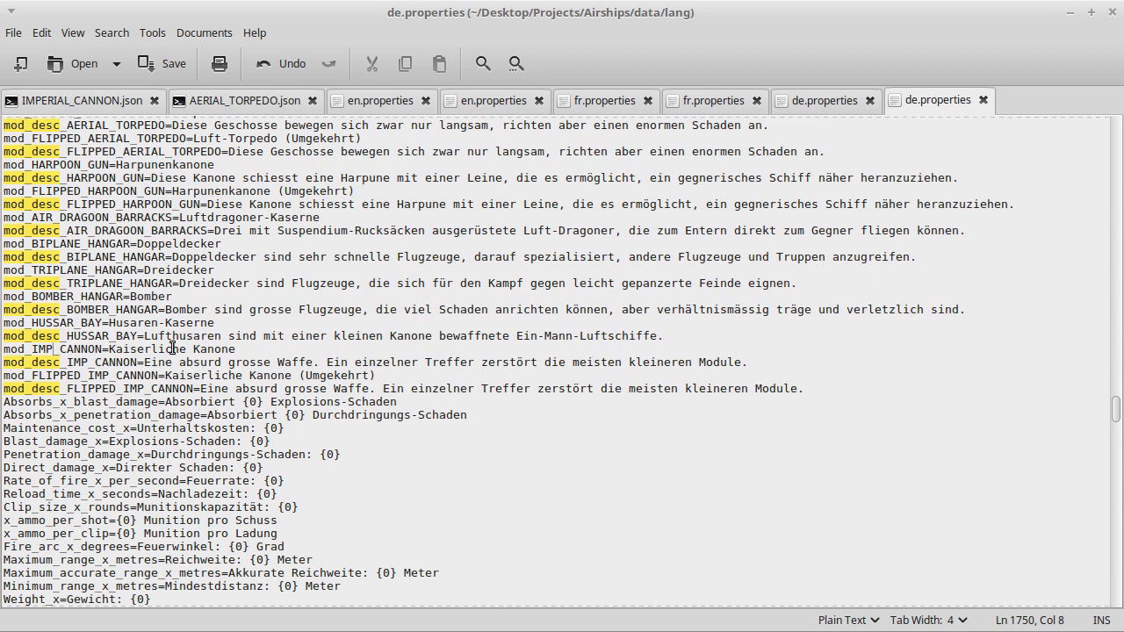
# Switch back to the Airships game, examine the new cannon on the bow up close and leave the airship editor.
pyautogui.hotkey('alt', 'Tab')
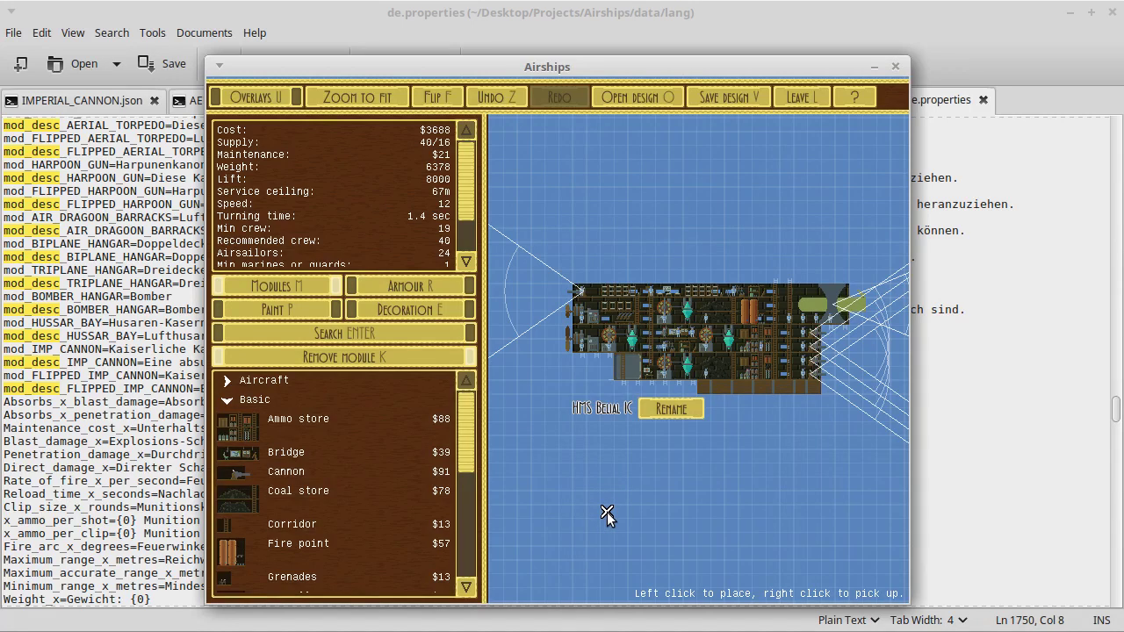
pyautogui.scroll(3, 607, 512)
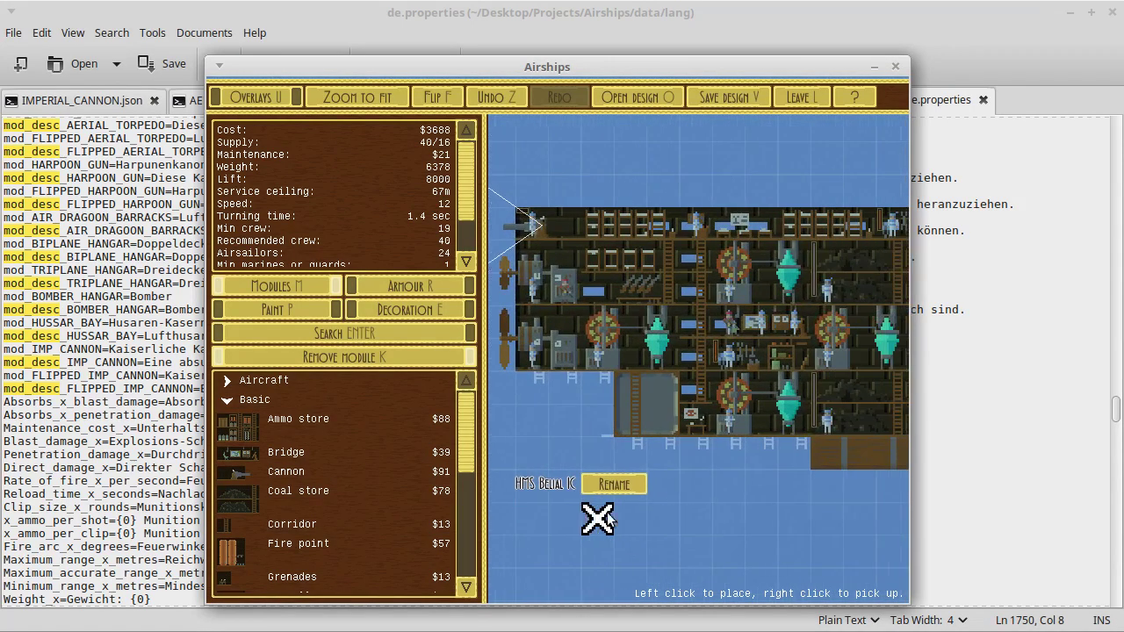
pyautogui.press('Right')
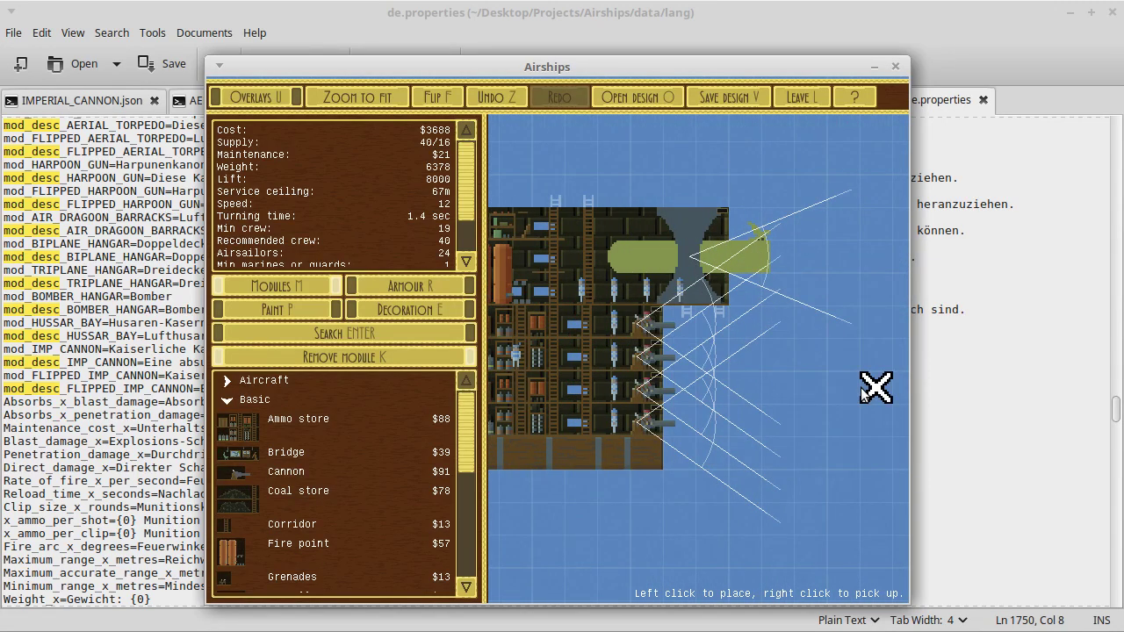
pyautogui.press('l')
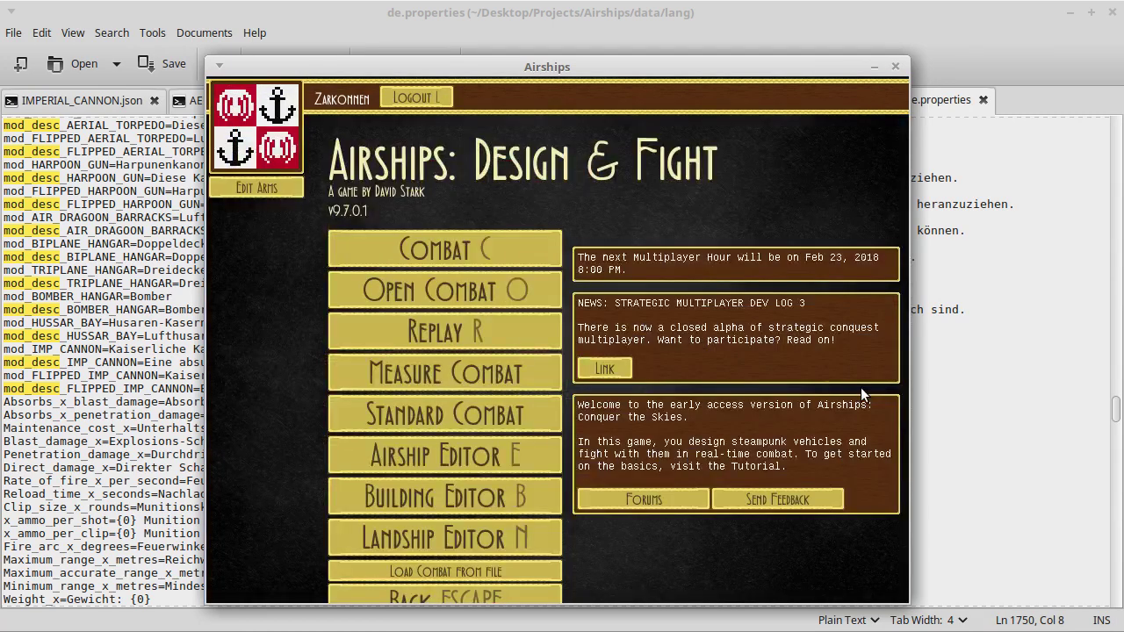
# Open the combat setup, sort the airship list by date and place HMS Belial IC in the player's zone.
pyautogui.press('c')
pyautogui.click(860, 395)
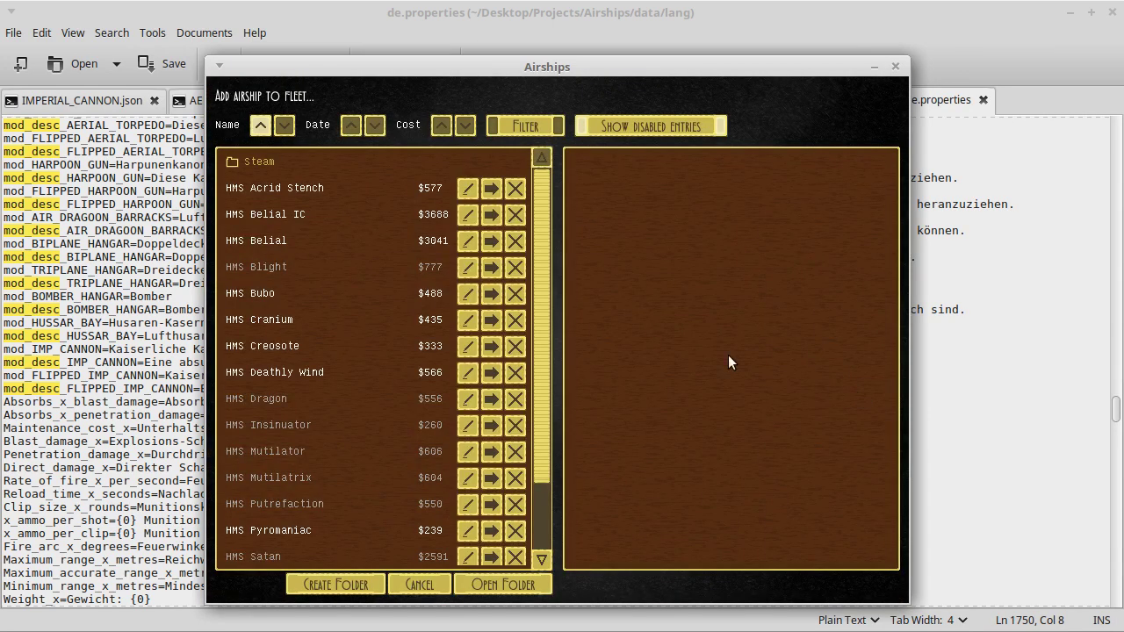
pyautogui.click(379, 126)
pyautogui.click(318, 162)
pyautogui.click(316, 162)
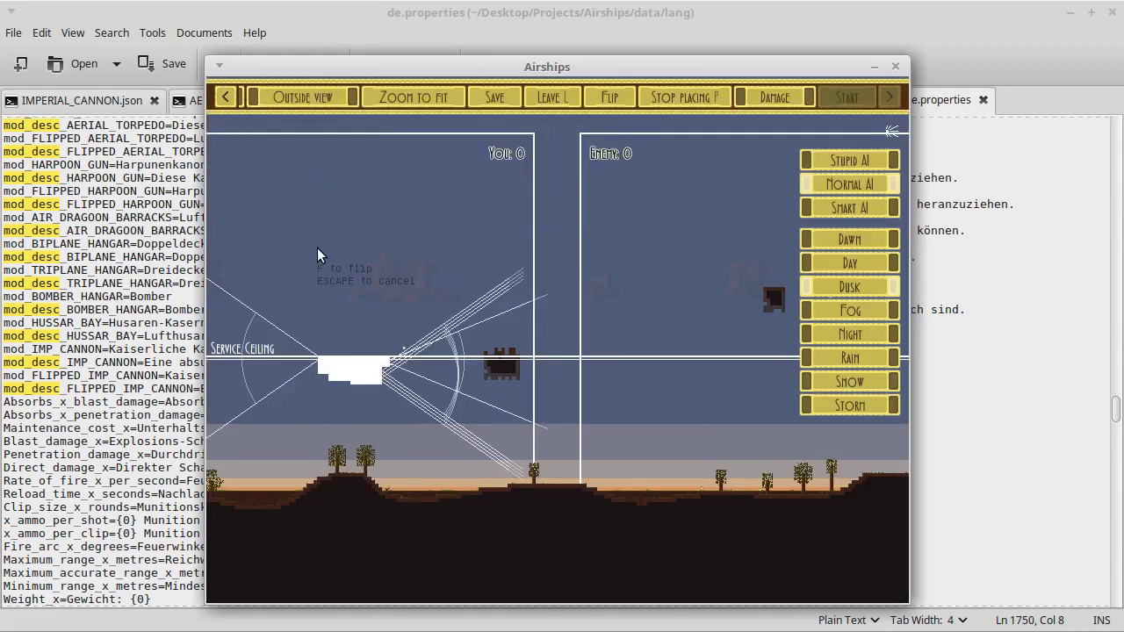
pyautogui.click(580, 278)
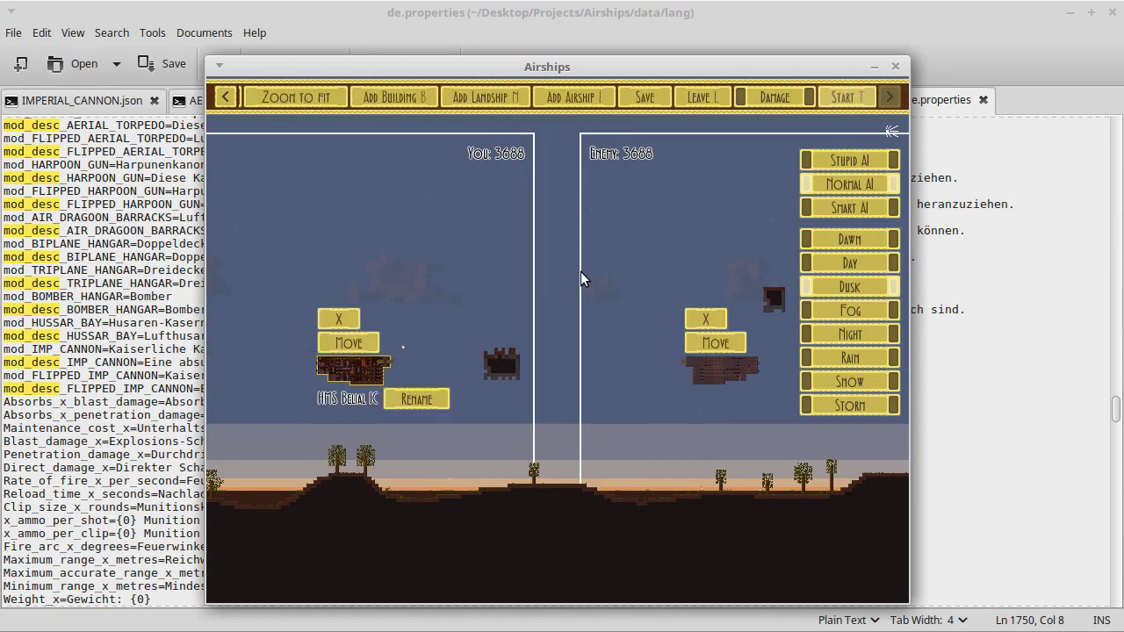
# Lower the system volume and start the battle with HMS Belial IC.
pyautogui.press('XF86AudioRaiseVolume')
pyautogui.press('XF86AudioLowerVolume')
pyautogui.press('XF86AudioLowerVolume')
pyautogui.press('XF86AudioLowerVolume')
pyautogui.press('XF86AudioLowerVolume')
pyautogui.press('XF86AudioLowerVolume')
pyautogui.press('XF86AudioLowerVolume')
pyautogui.press('XF86AudioLowerVolume')
pyautogui.press('XF86AudioLowerVolume')
pyautogui.press('XF86AudioLowerVolume')
pyautogui.press('XF86AudioLowerVolume')
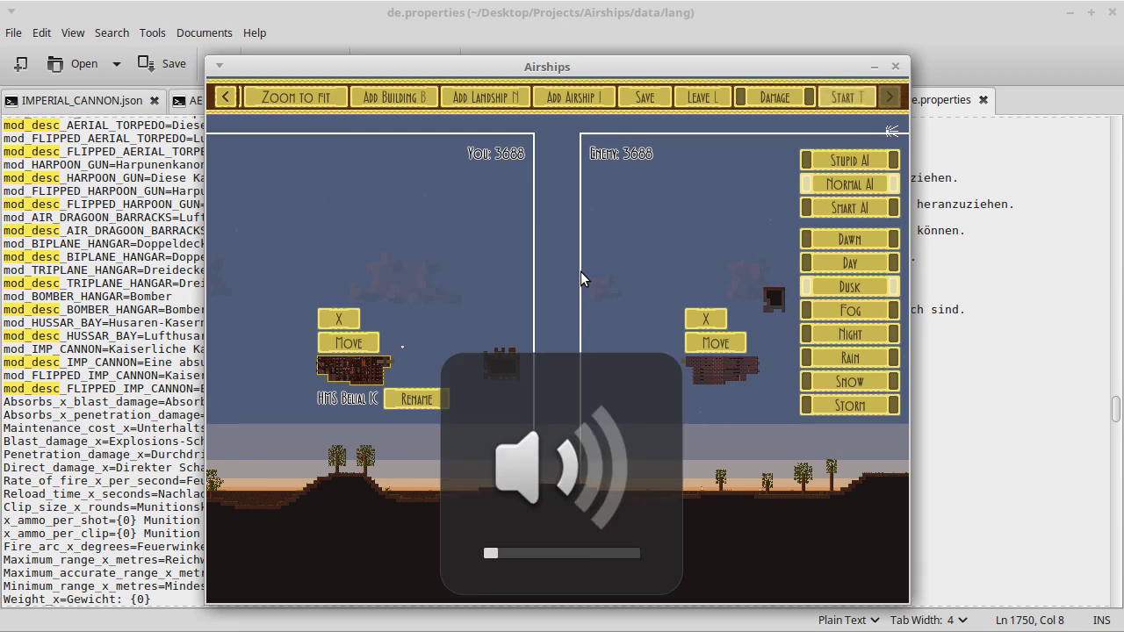
pyautogui.press('t')
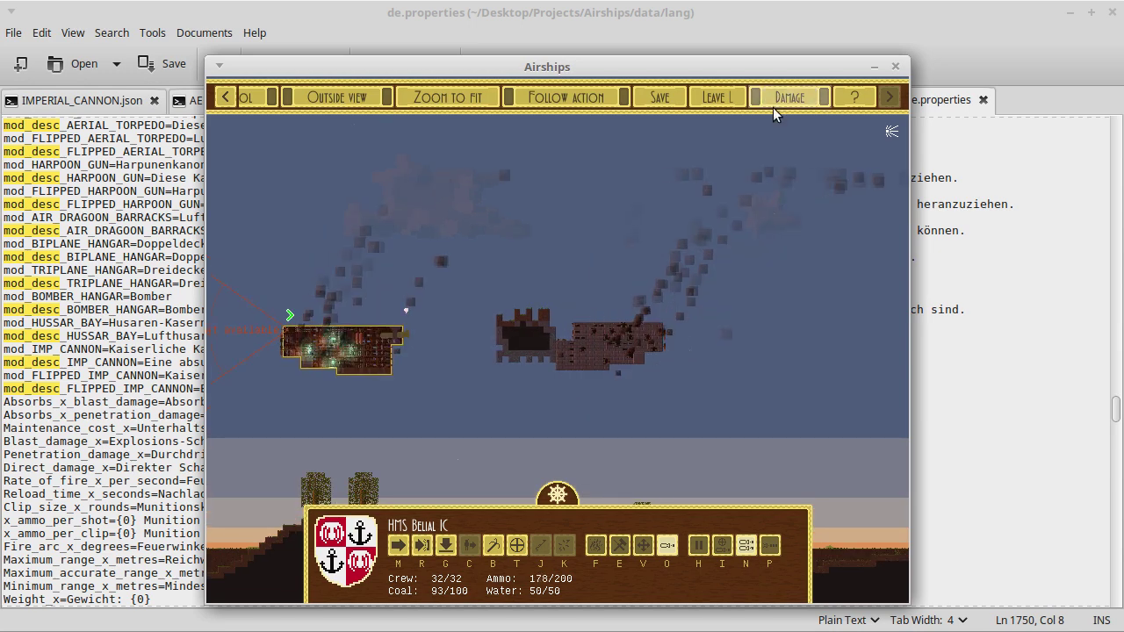
# Leave the running combat and quit the game to the desktop.
pyautogui.click(715, 98)
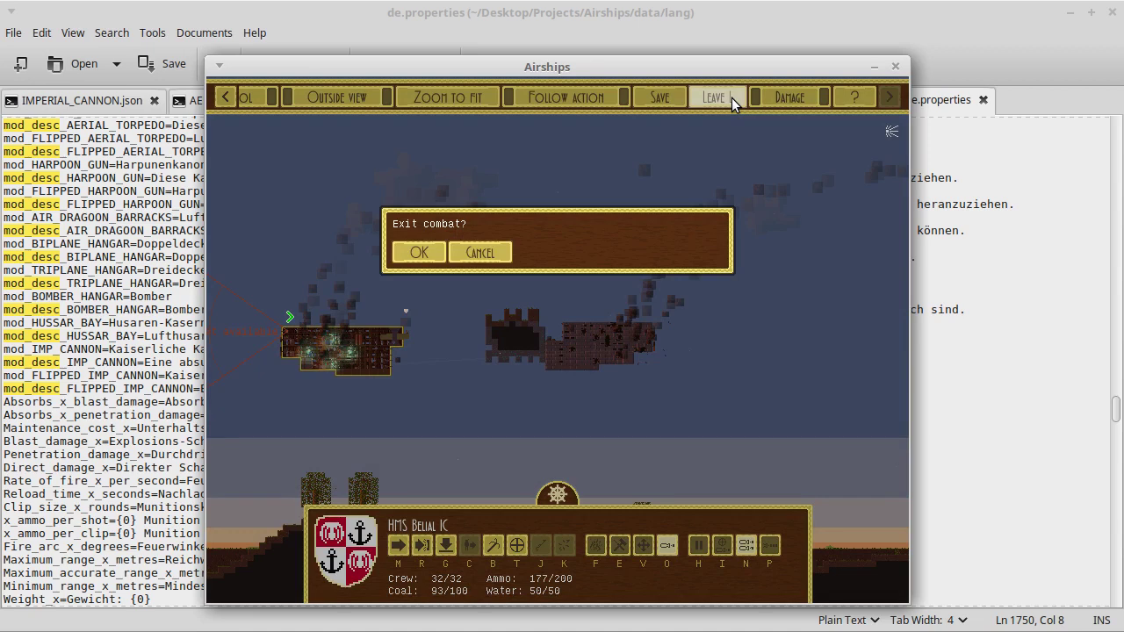
pyautogui.press('Return')
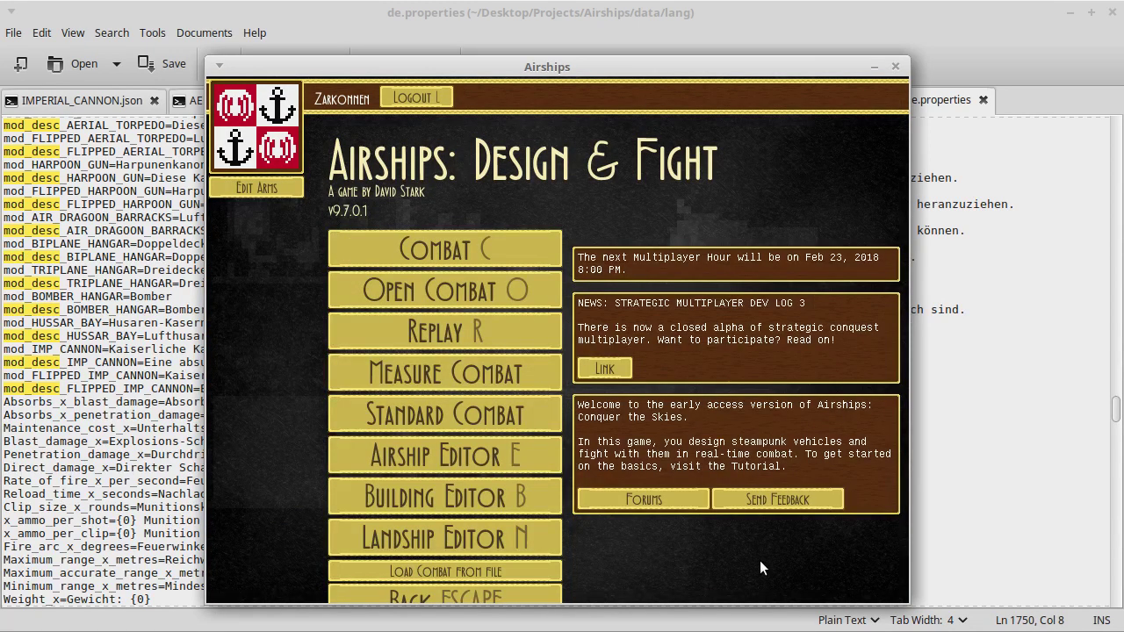
pyautogui.press('Escape')
pyautogui.press('q')
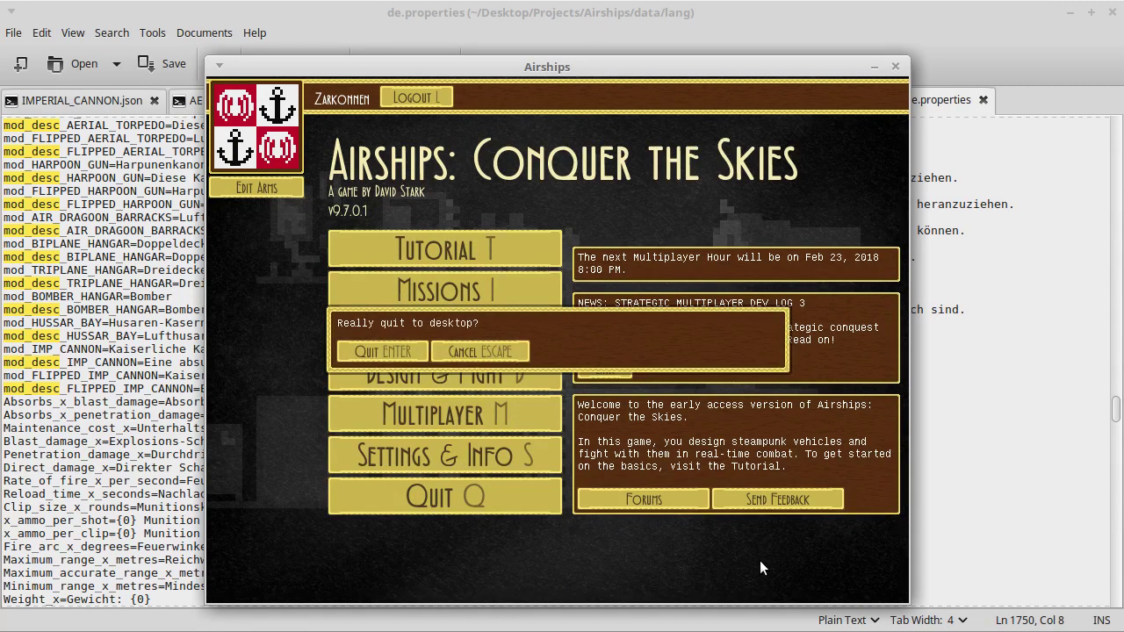
pyautogui.press('Return')
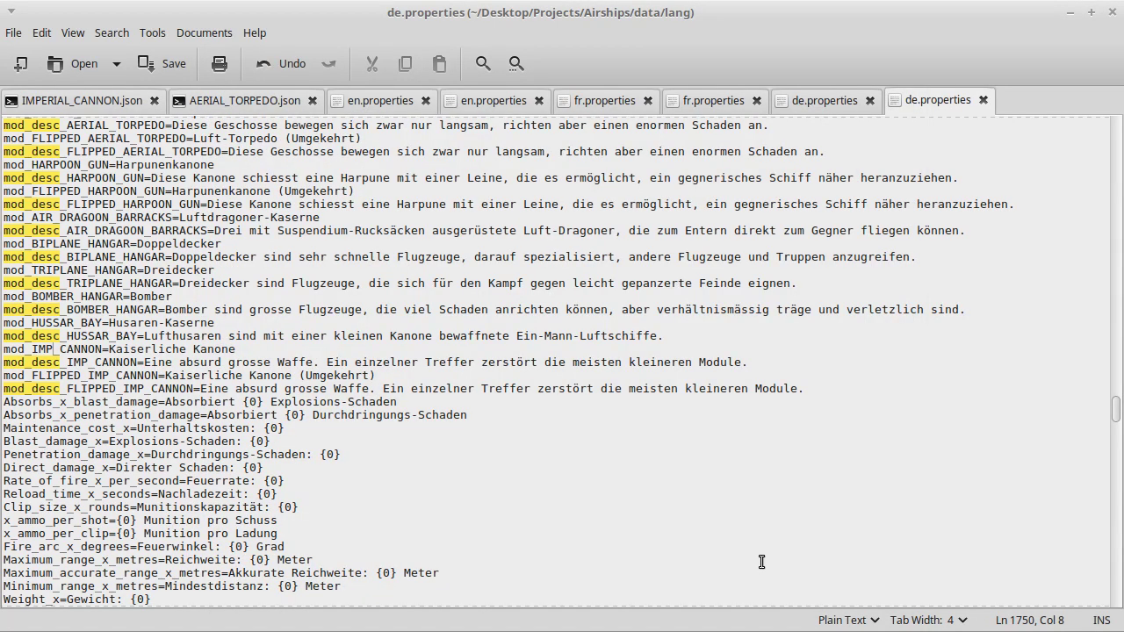
# Close all open JSON and language properties files in the text editor.
pyautogui.hotkey('alt', '2')
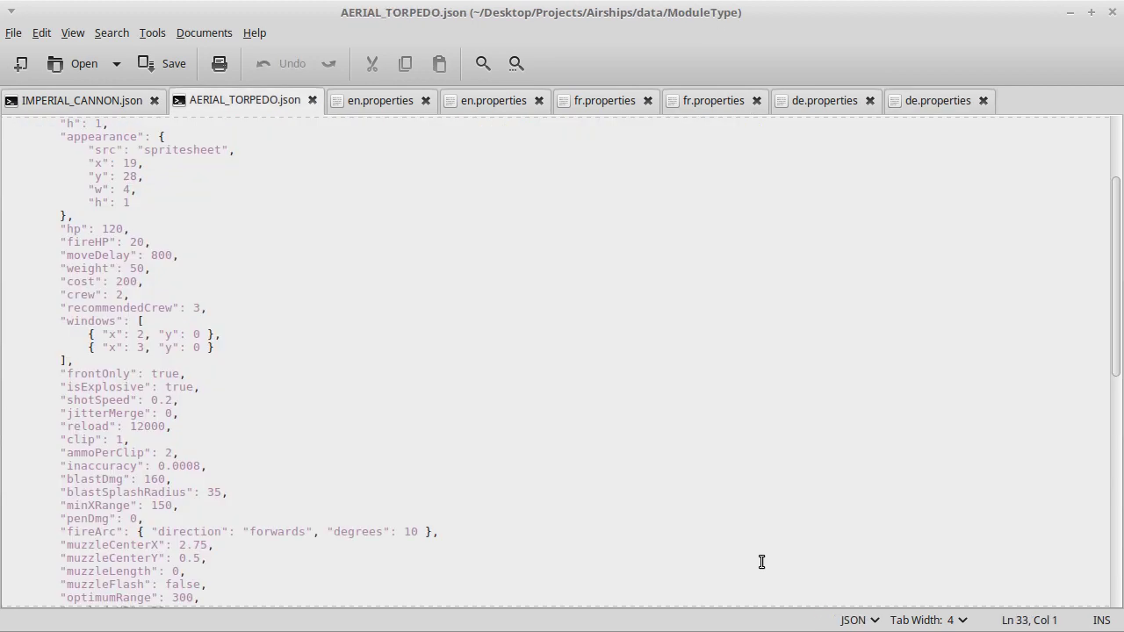
pyautogui.hotkey('alt', '1')
pyautogui.hotkey('alt', '2')
pyautogui.hotkey('alt', '1')
pyautogui.hotkey('ctrl', 'w')
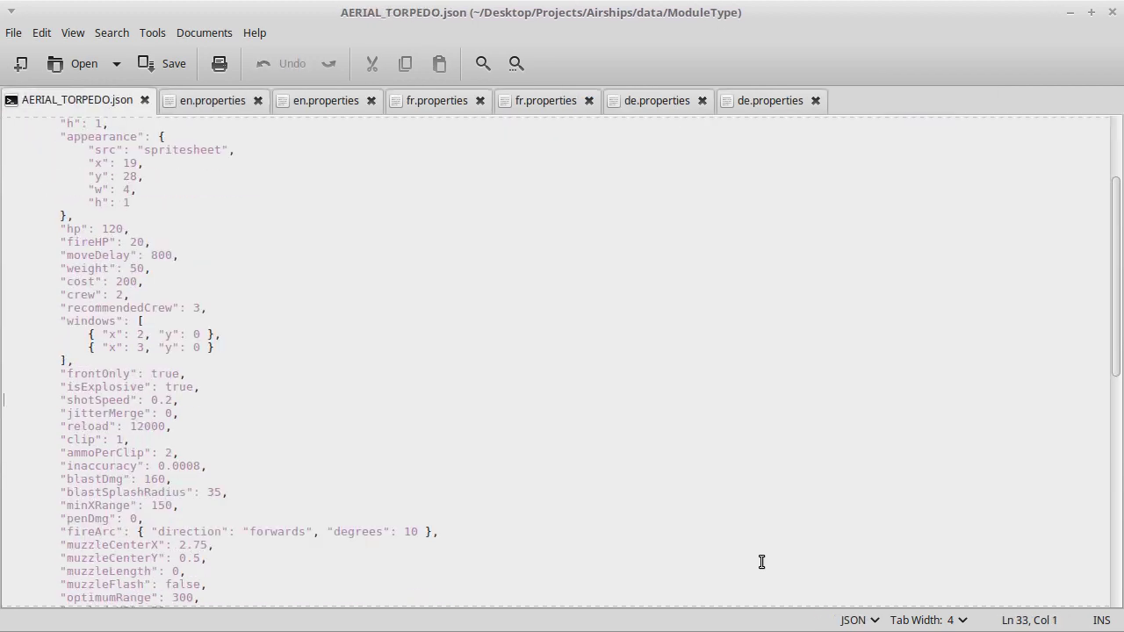
pyautogui.hotkey('ctrl', 'w')
pyautogui.hotkey('ctrl', 'w')
pyautogui.hotkey('ctrl', 'w')
pyautogui.hotkey('ctrl', 'w')
pyautogui.hotkey('ctrl', 'w')
pyautogui.hotkey('ctrl', 'w')
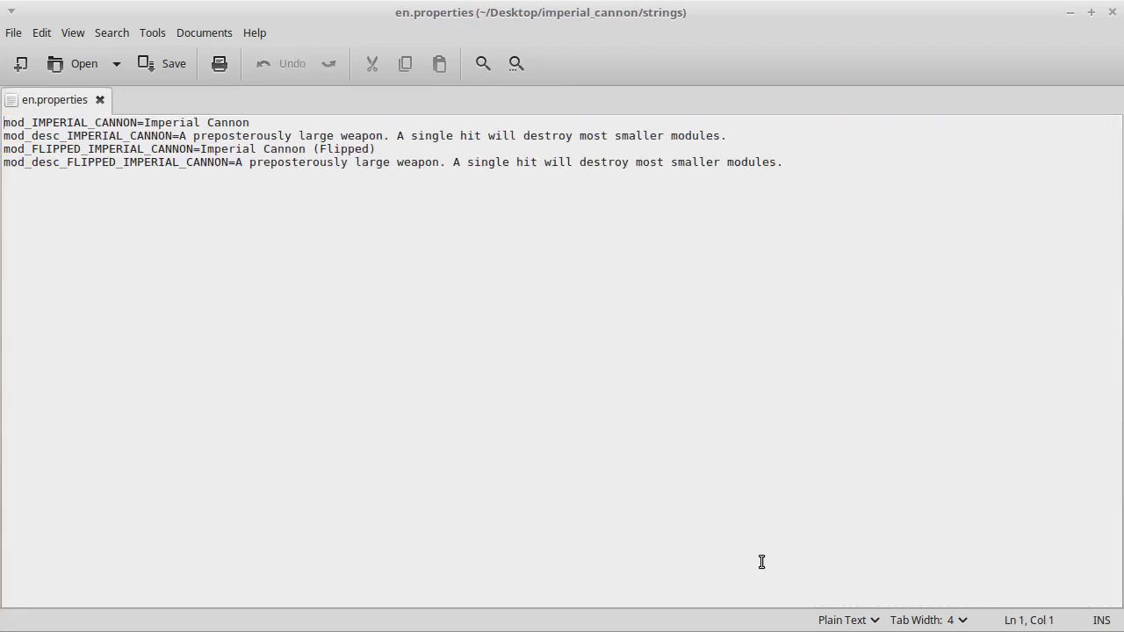
pyautogui.hotkey('ctrl', 'w')
# Minimise the remaining windows to show the desktop.
pyautogui.click(1071, 13)
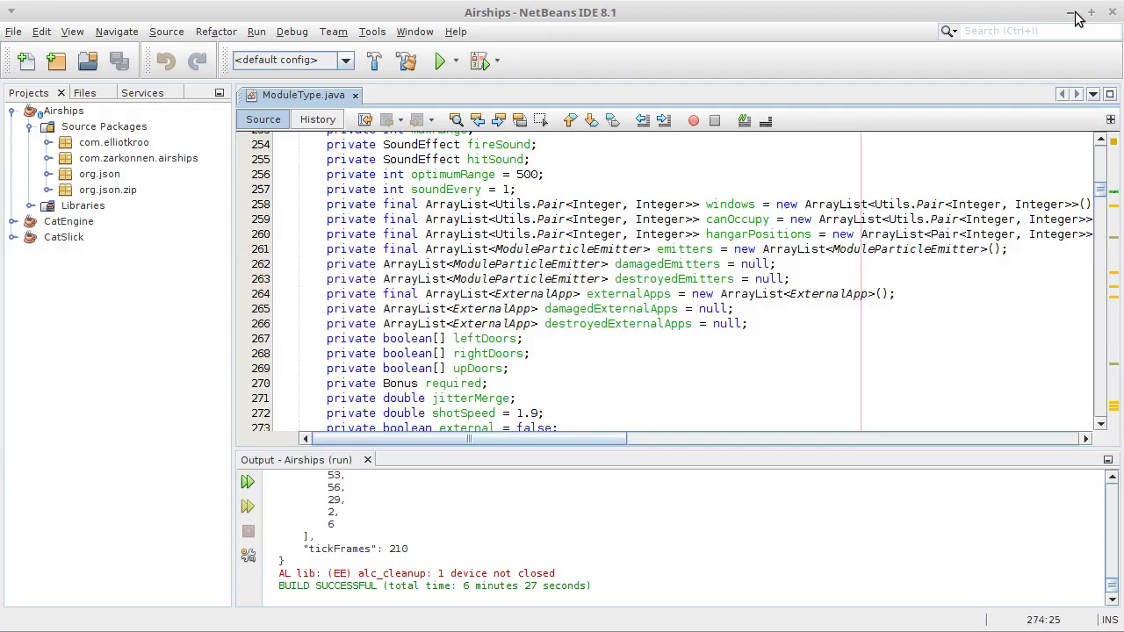
pyautogui.rightClick(1078, 16)
pyautogui.click(1052, 7)
pyautogui.click(965, 31)
pyautogui.press('super+d')
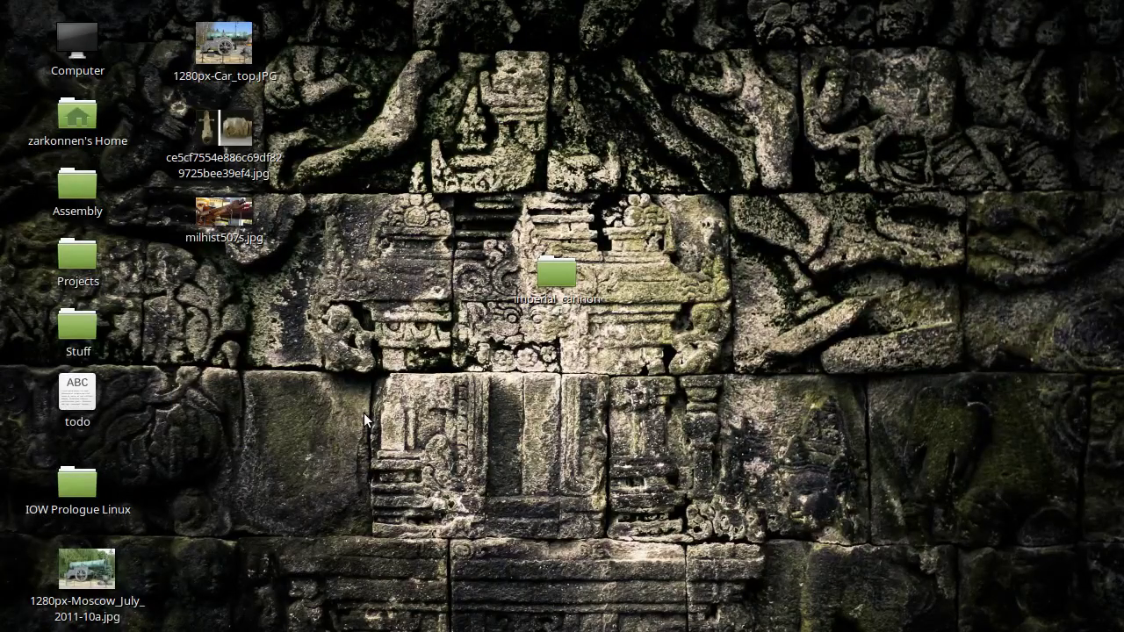
# Examine the reference cannon photos 1280px-Moscow_July_2011-10a.jpg, ce5cf7554e886c69df829725bee39ef4.jpg and 1280px-Car_top.JPG from the desktop.
pyautogui.doubleClick(70, 571)
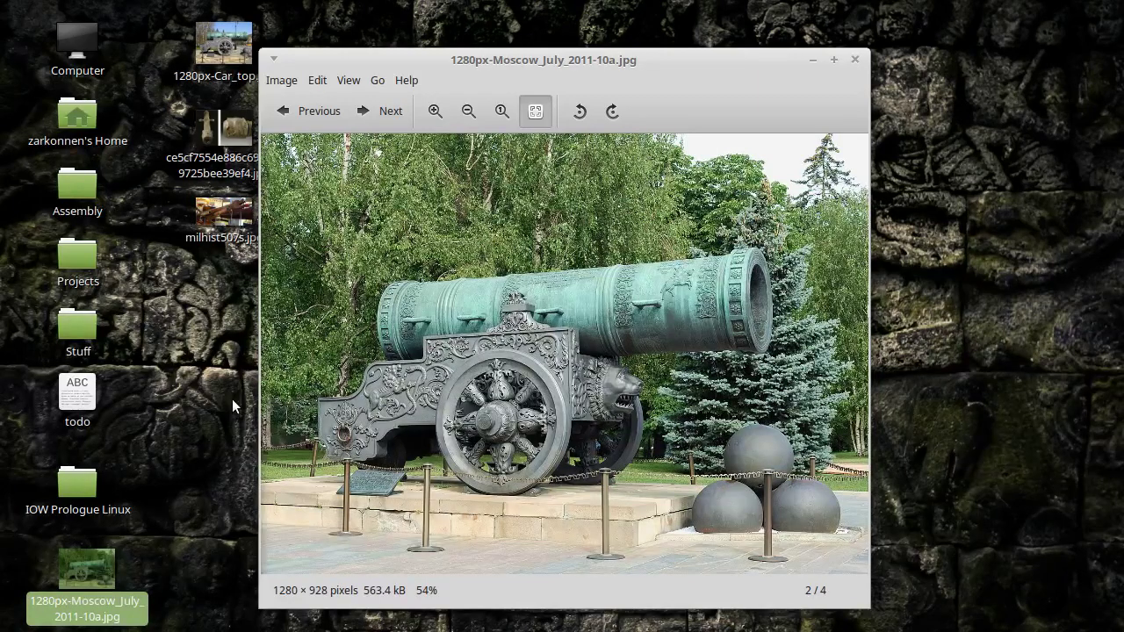
pyautogui.hotkey('ctrl', 'w')
pyautogui.click(232, 399)
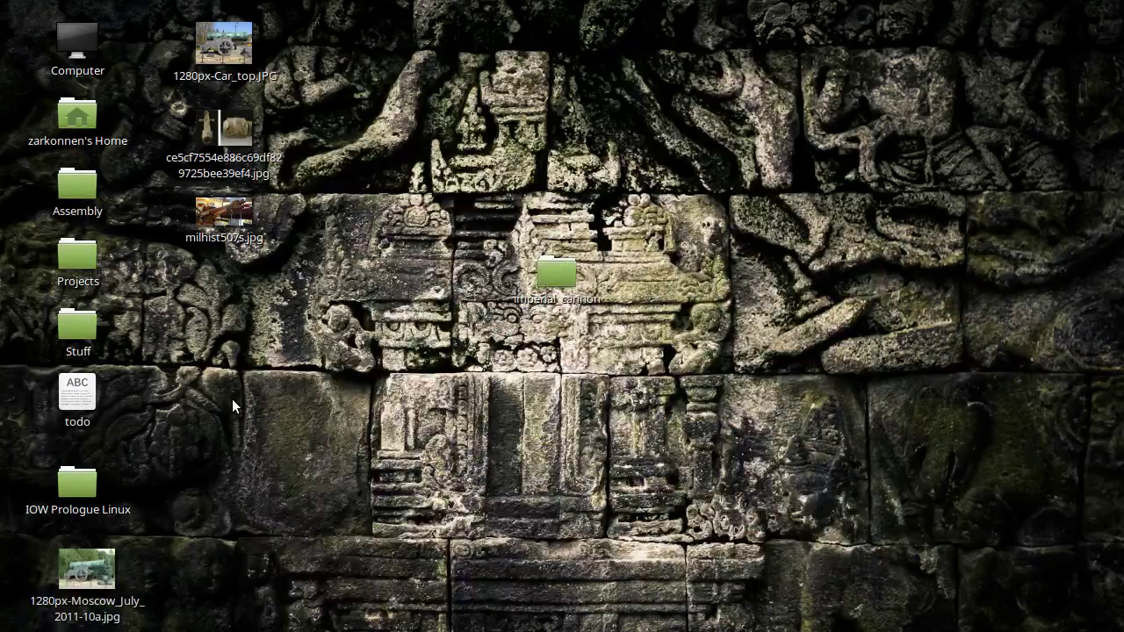
pyautogui.doubleClick(227, 132)
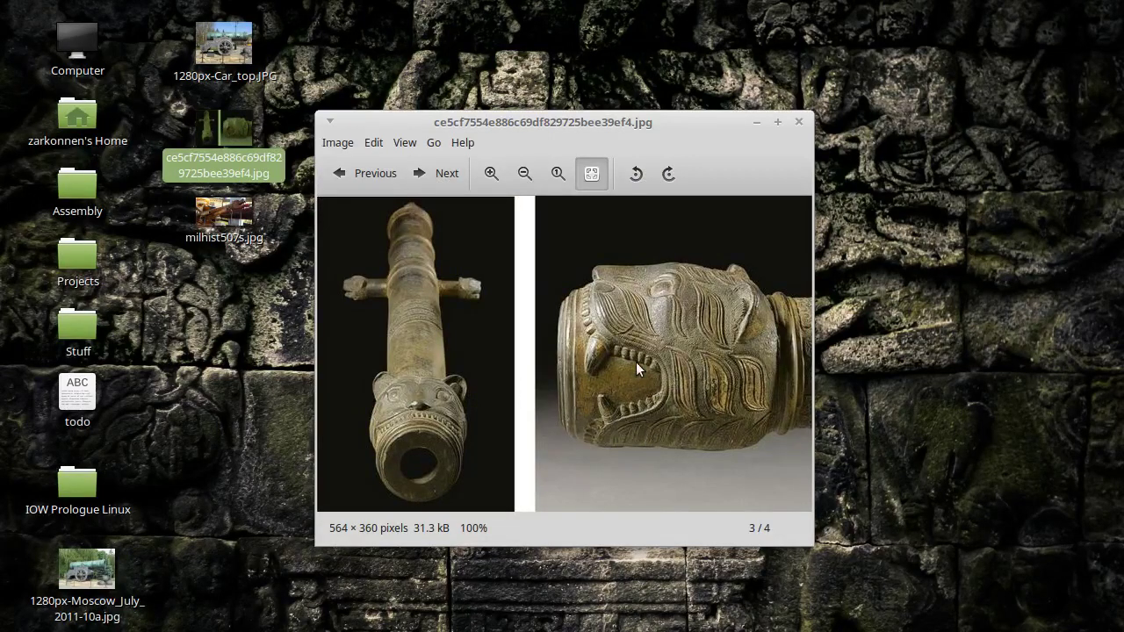
pyautogui.hotkey('ctrl', 'w')
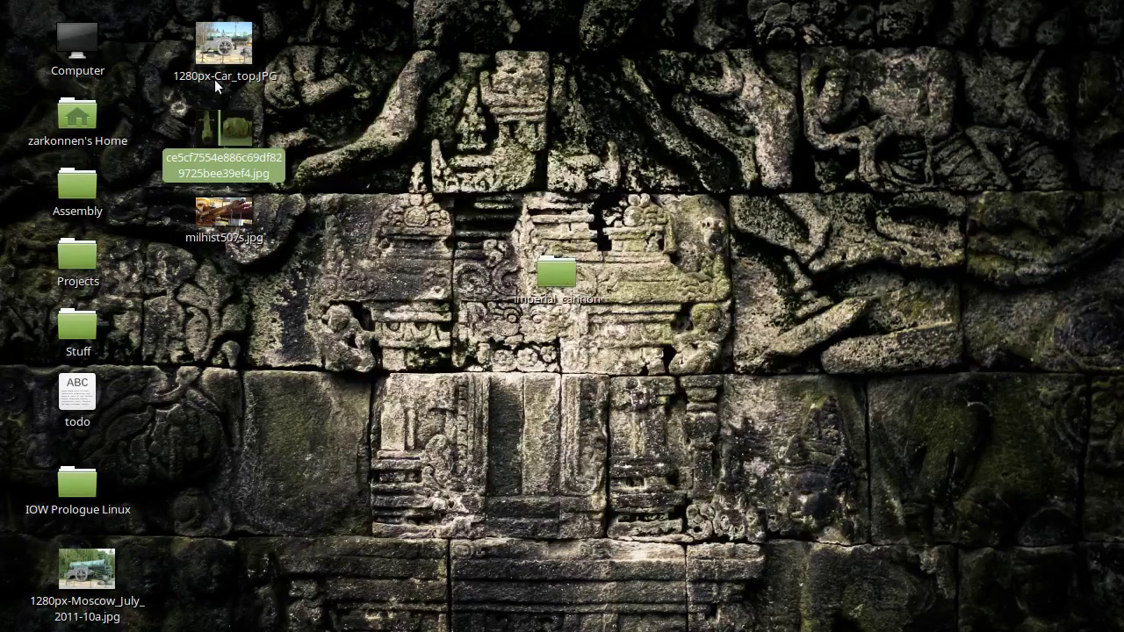
pyautogui.click(213, 78)
pyautogui.doubleClick(213, 77)
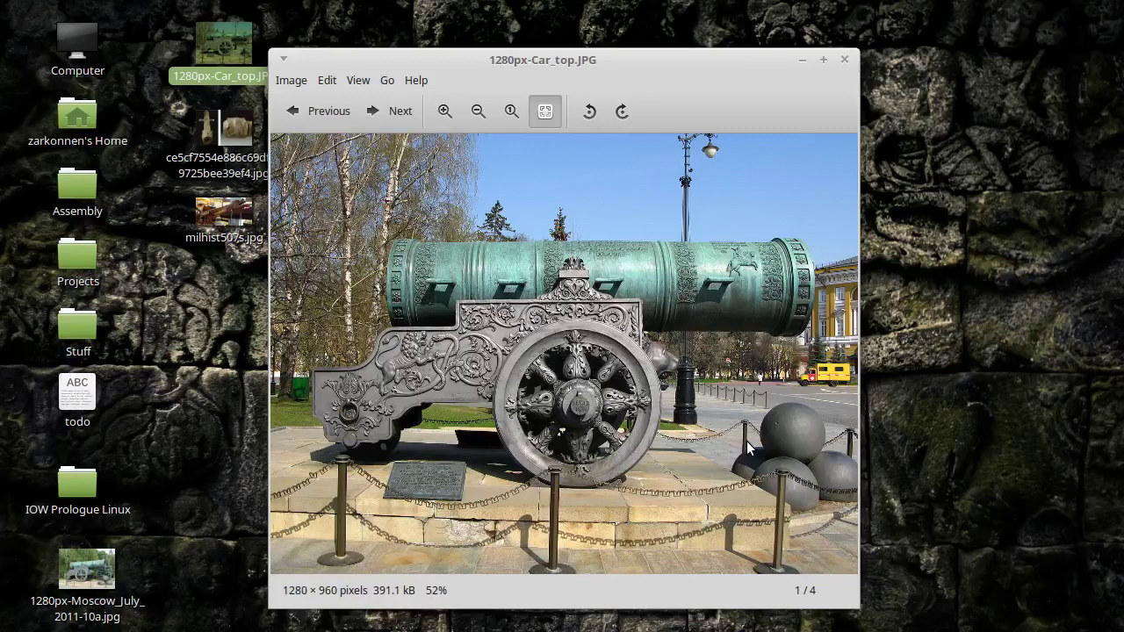
# Switch to spritesheet.xcf in GIMP and delete the yellow figurehead ornament above the cannon barrel's muzzle with a 25 × 11 px selection.
pyautogui.hotkey('alt', 'Tab')
pyautogui.hotkey('alt', 'Tab')
pyautogui.hotkey('alt', 'Tab')
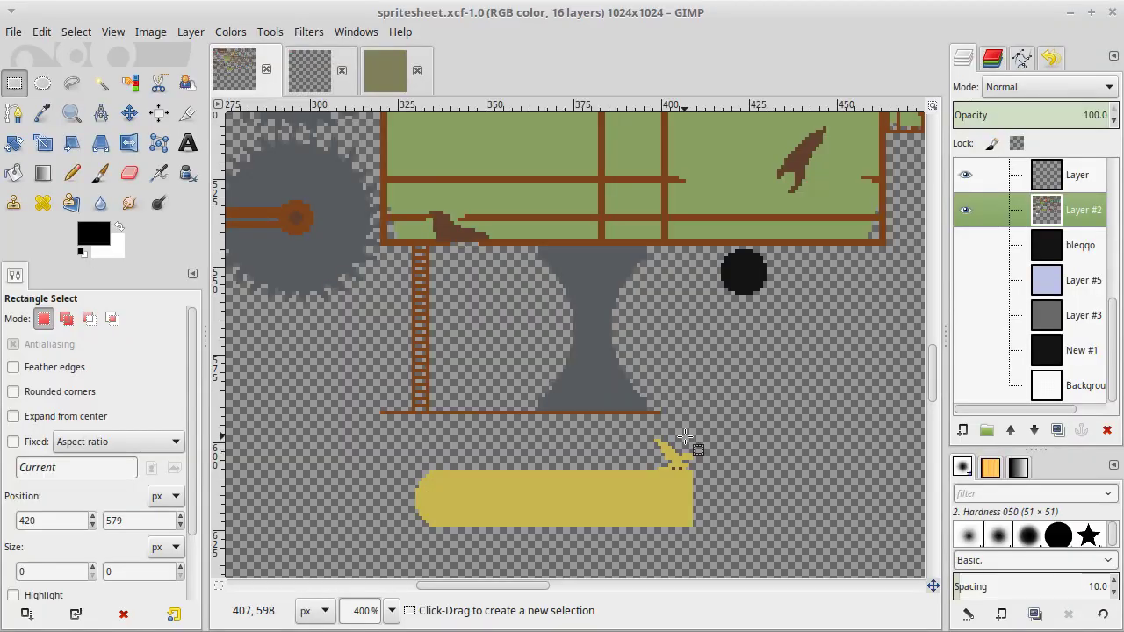
pyautogui.scroll(-4, 685, 436)
pyautogui.scroll(4, 684, 437)
pyautogui.scroll(-2, 685, 437)
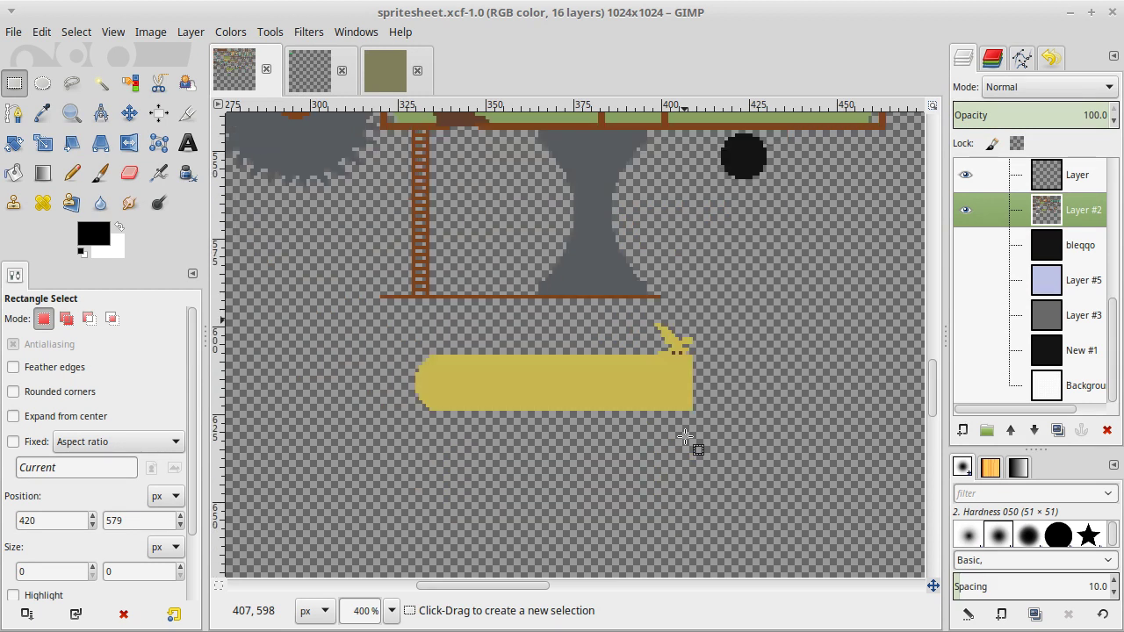
pyautogui.scroll(3, 684, 437)
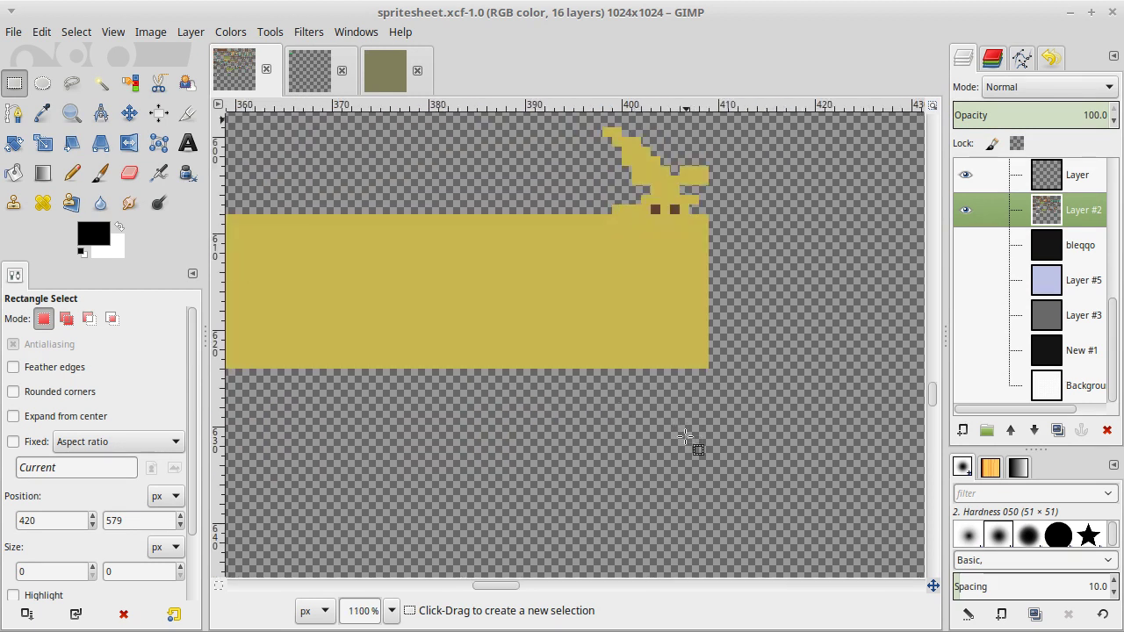
pyautogui.scroll(3, 685, 436)
pyautogui.moveTo(555, 341); pyautogui.dragTo(792, 447)
pyautogui.press('Delete')
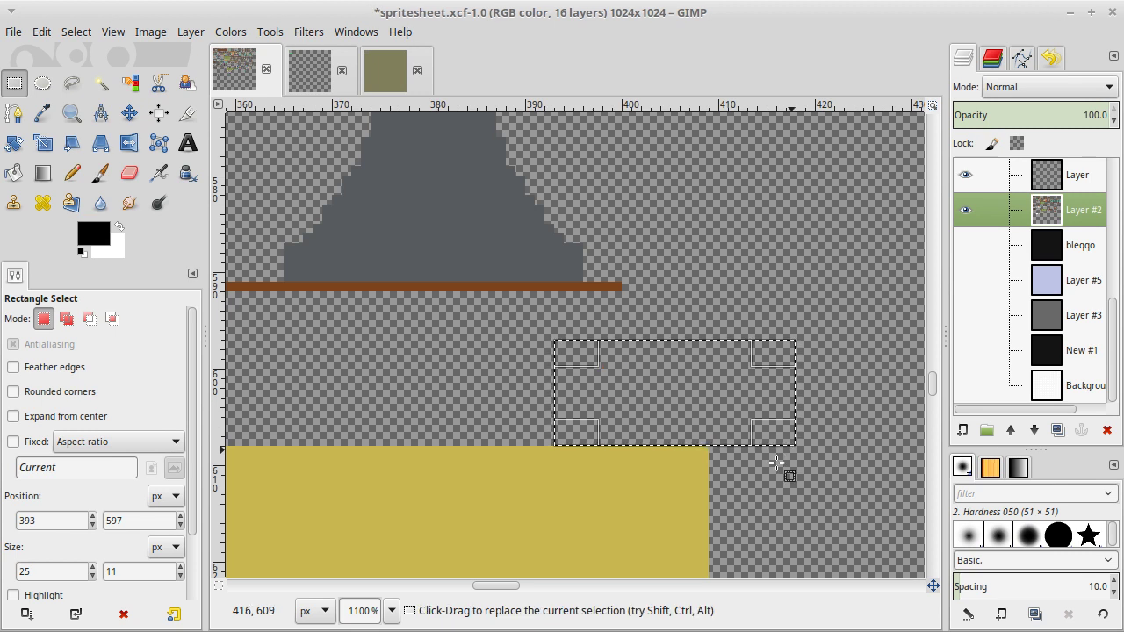
pyautogui.click(763, 525)
# Square off the barrel's rounded rear end by filling an 11 × 16 px selection with the barrel's sampled yellow.
pyautogui.scroll(-3, 761, 526)
pyautogui.hscroll(-8, 760, 527)
pyautogui.hscroll(8, 760, 527)
pyautogui.scroll(3, 760, 526)
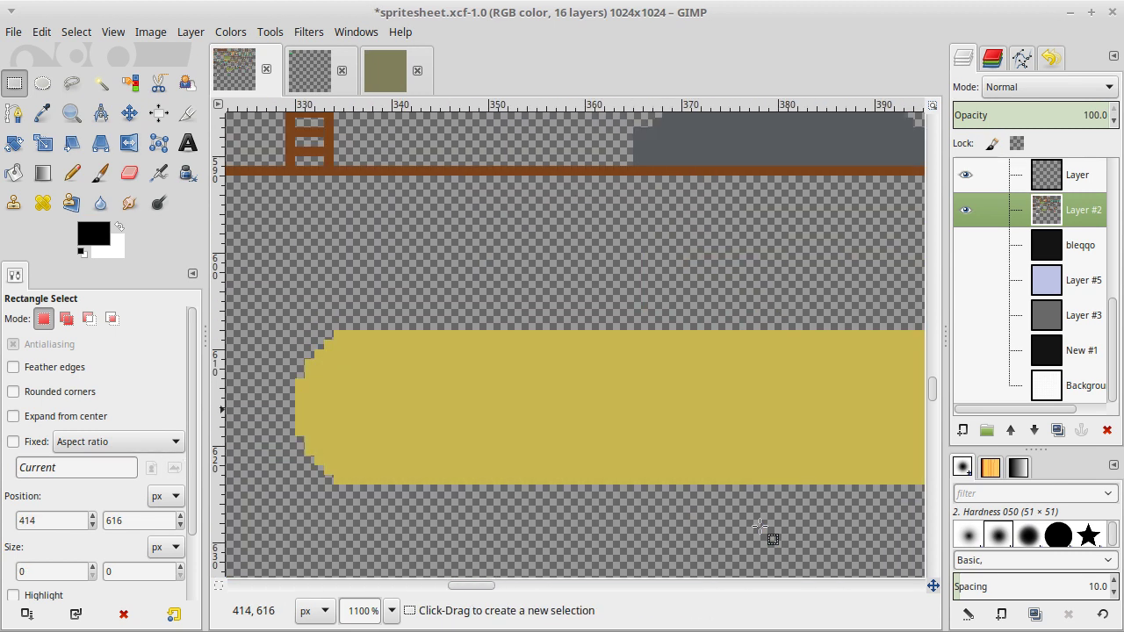
pyautogui.hotkey('alt', 'Tab')
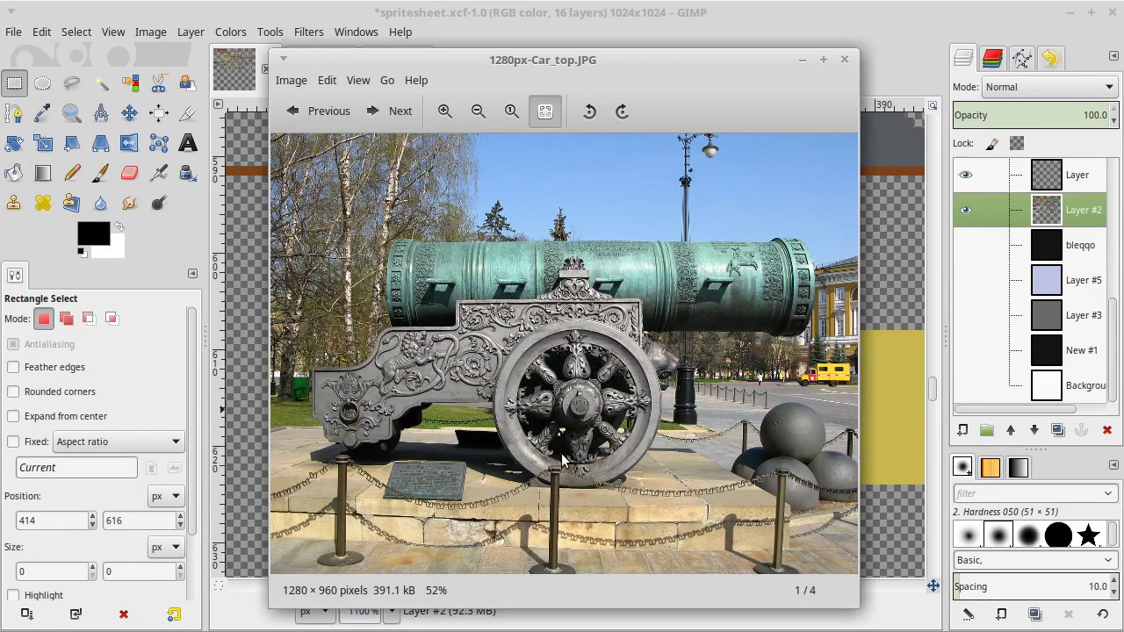
pyautogui.hotkey('alt', 'Tab')
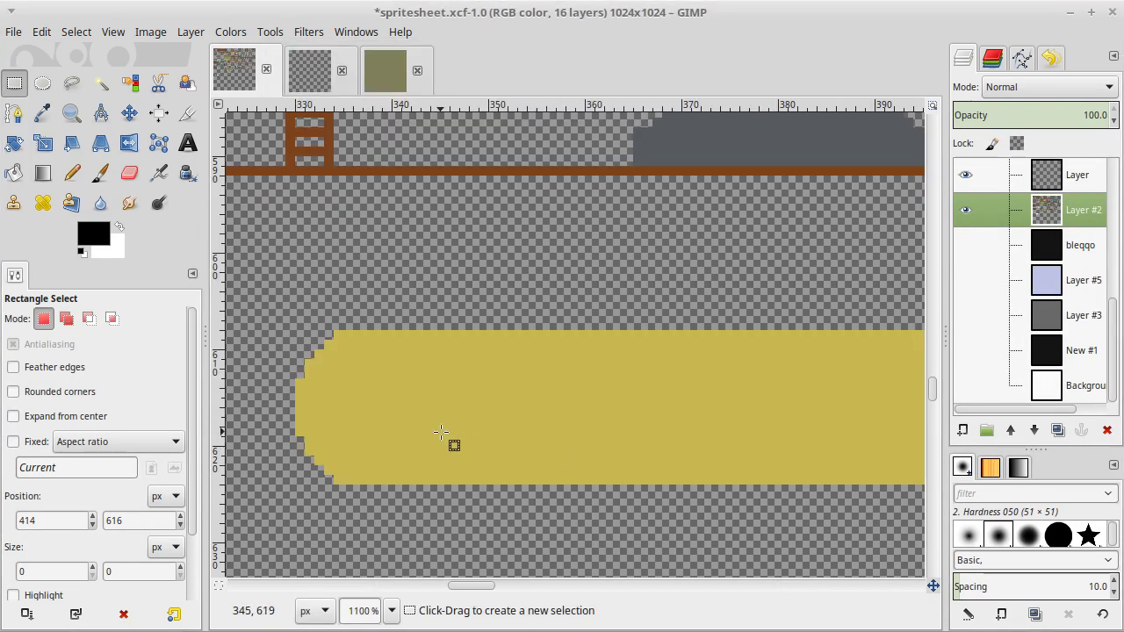
pyautogui.press('o')
pyautogui.click(344, 363)
pyautogui.press('r')
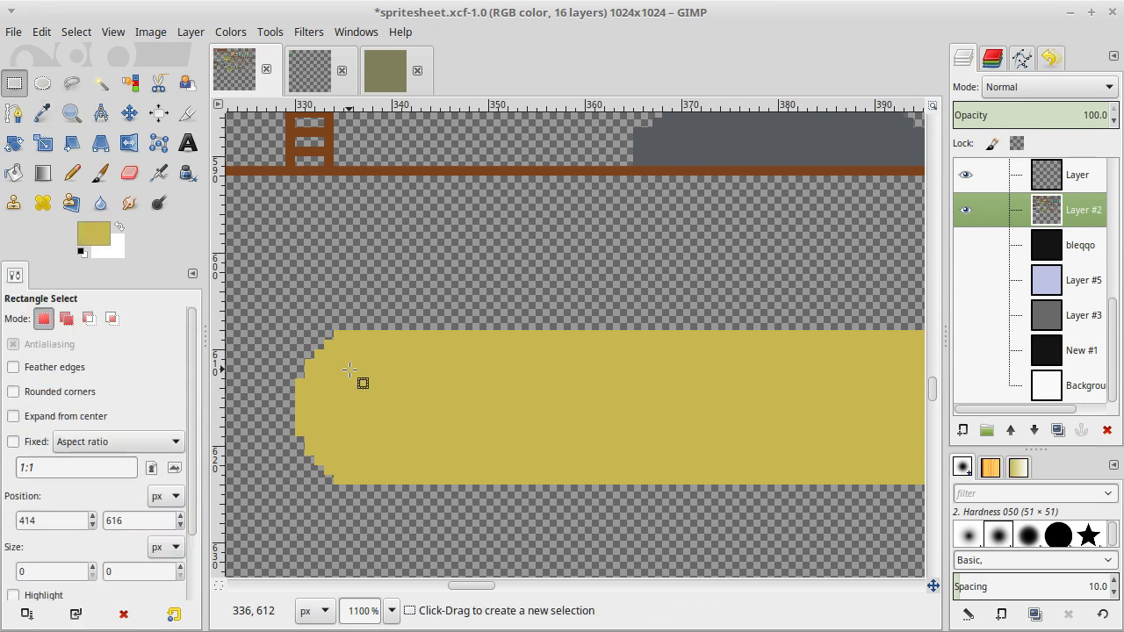
pyautogui.moveTo(297, 331); pyautogui.dragTo(400, 479)
pyautogui.hotkey('ctrl', ',')
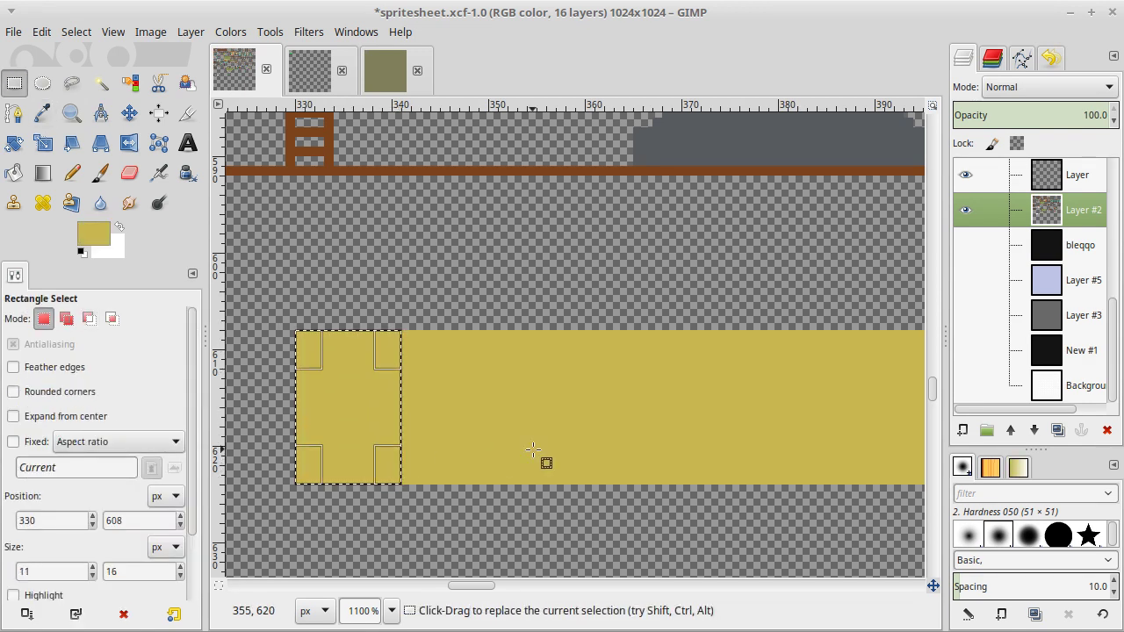
pyautogui.click(544, 456)
# Show the Background and New #1 layers and fill a 4 × 18 px yellow band at the barrel's rear end.
pyautogui.click(965, 385)
pyautogui.click(965, 350)
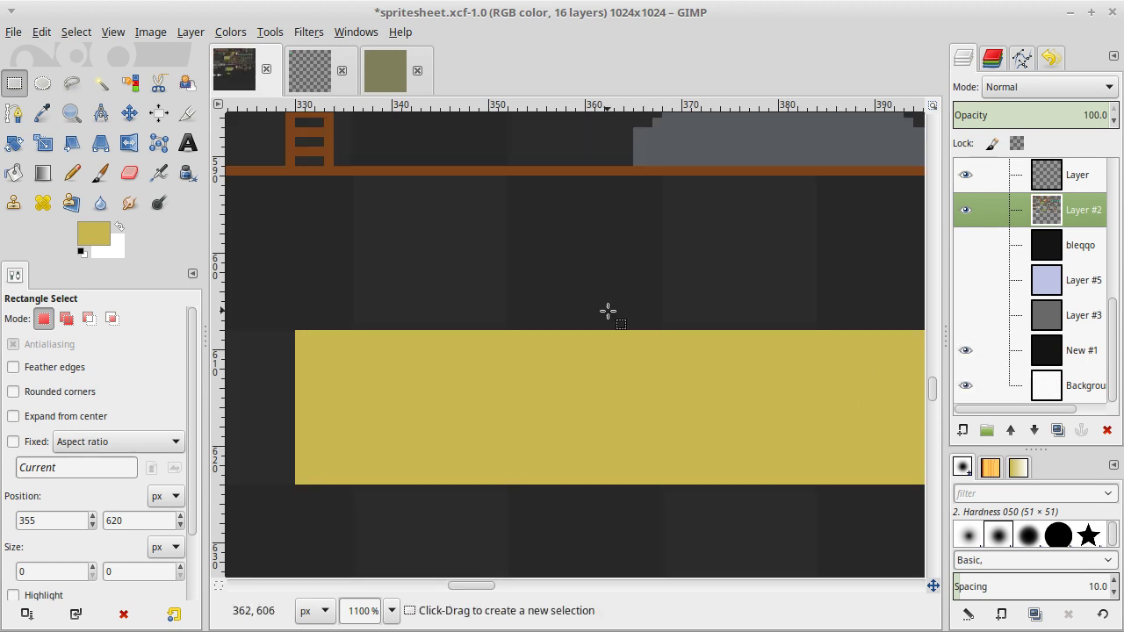
pyautogui.hotkey('alt', 'Tab')
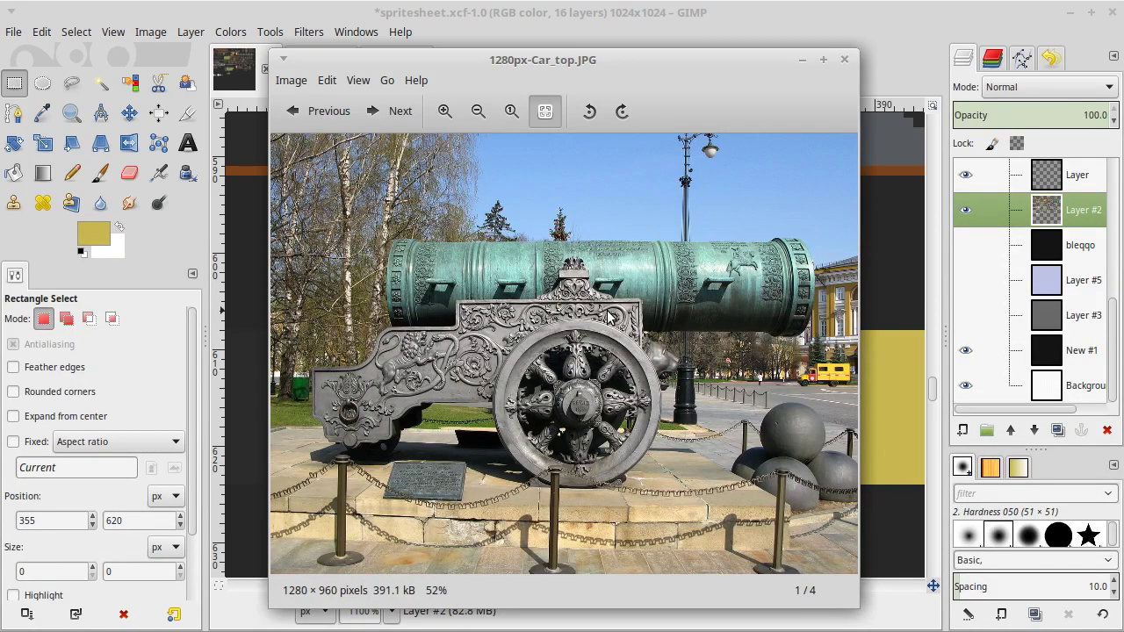
pyautogui.hotkey('alt', 'Tab')
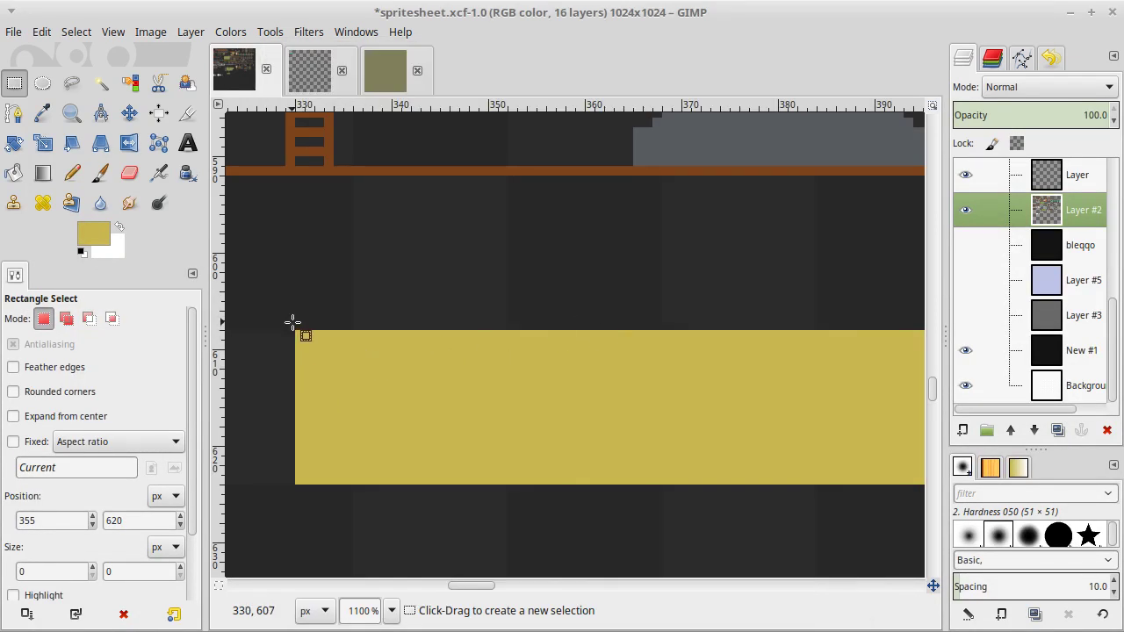
pyautogui.moveTo(294, 322); pyautogui.dragTo(333, 497)
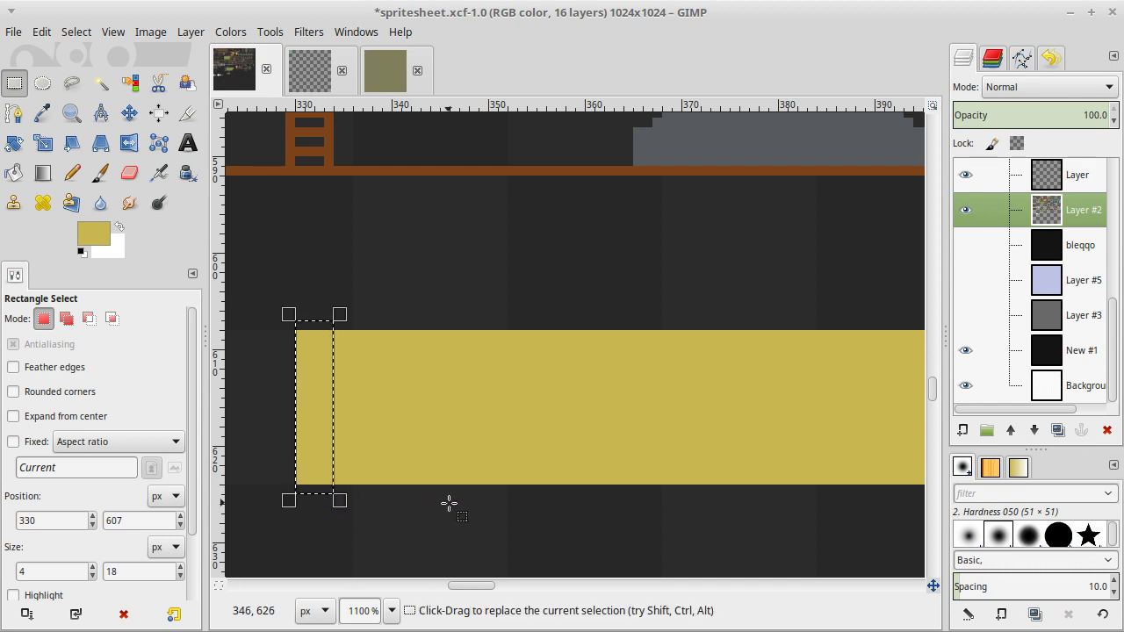
pyautogui.hotkey('ctrl', ',')
pyautogui.click(449, 503)
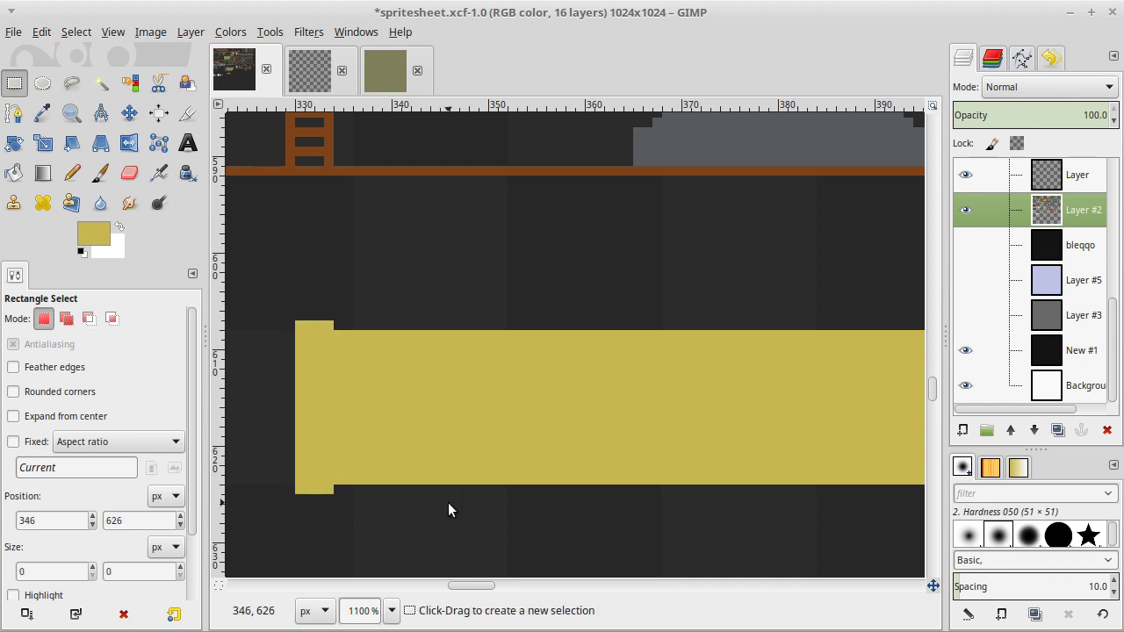
# Compare the muzzle end of the yellow barrel sprite with the cannon in the reference photo 1280px-Car_top.JPG.
pyautogui.hotkey('alt', 'Tab')
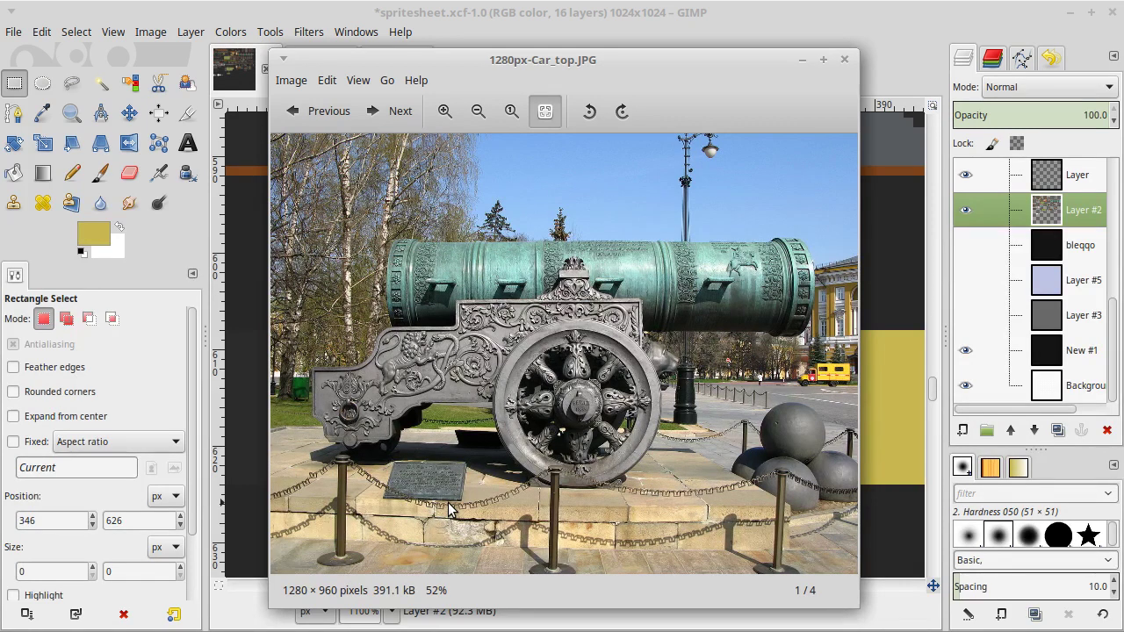
pyautogui.hotkey('alt', 'Tab')
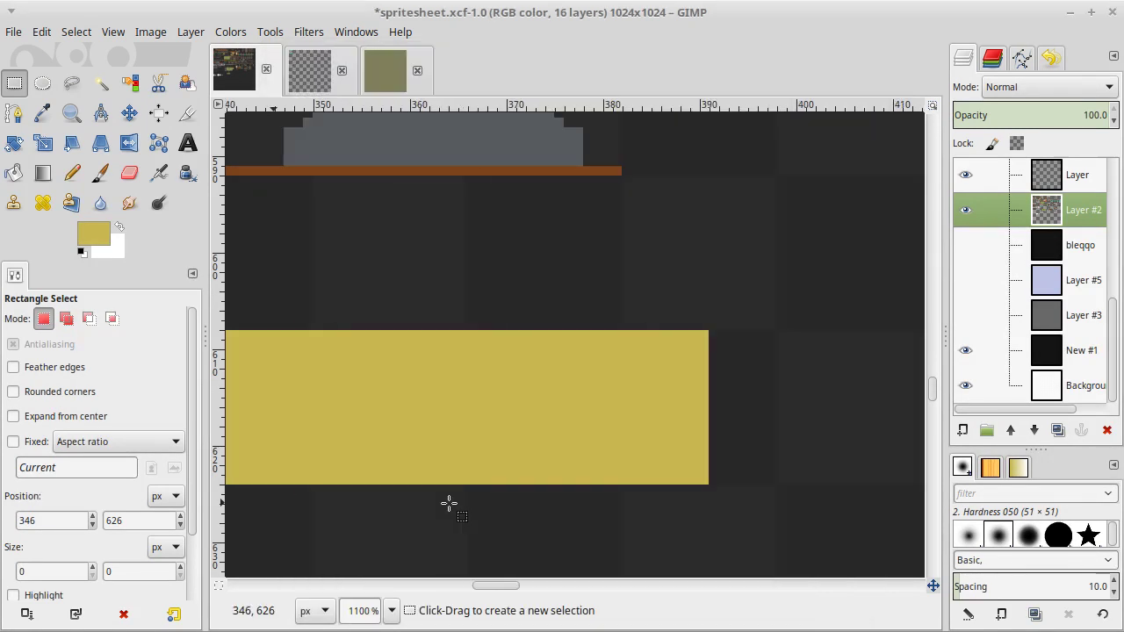
pyautogui.hscroll(4, 449, 503)
pyautogui.hotkey('alt', 'Tab')
pyautogui.hotkey('alt', 'Tab')
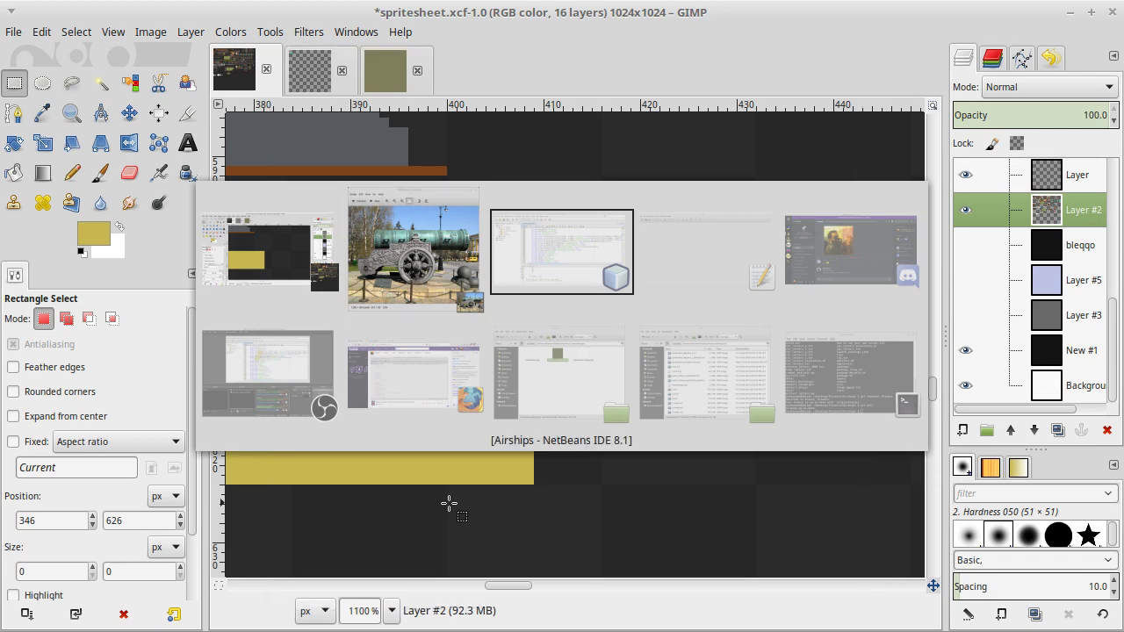
pyautogui.hotkey('alt', 'shift', 'Tab')
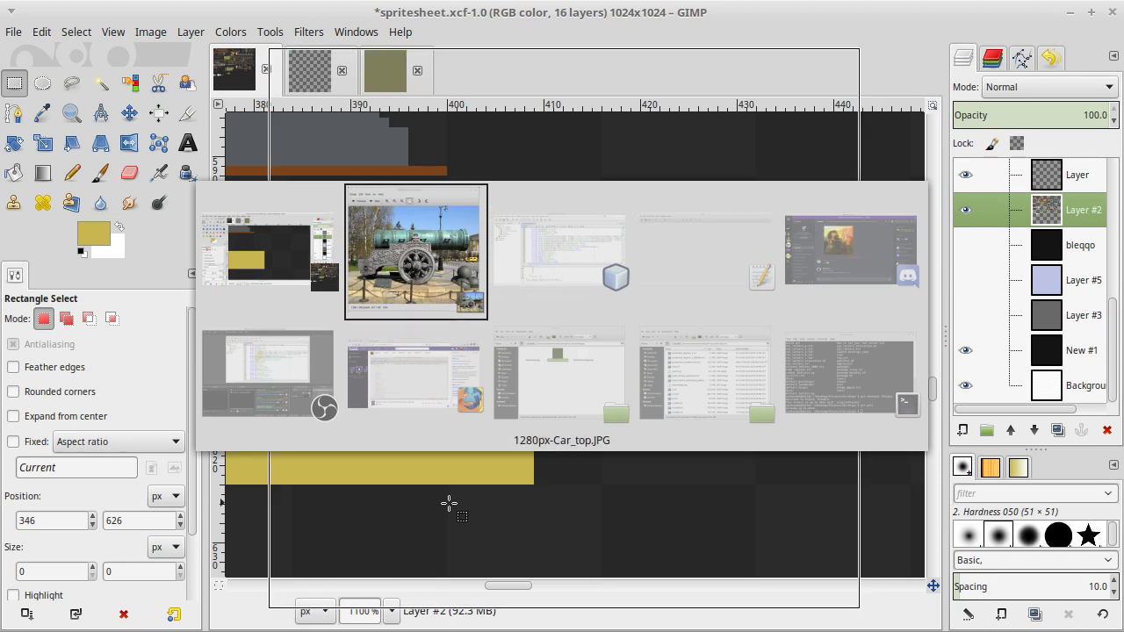
pyautogui.hotkey('alt', 'Tab')
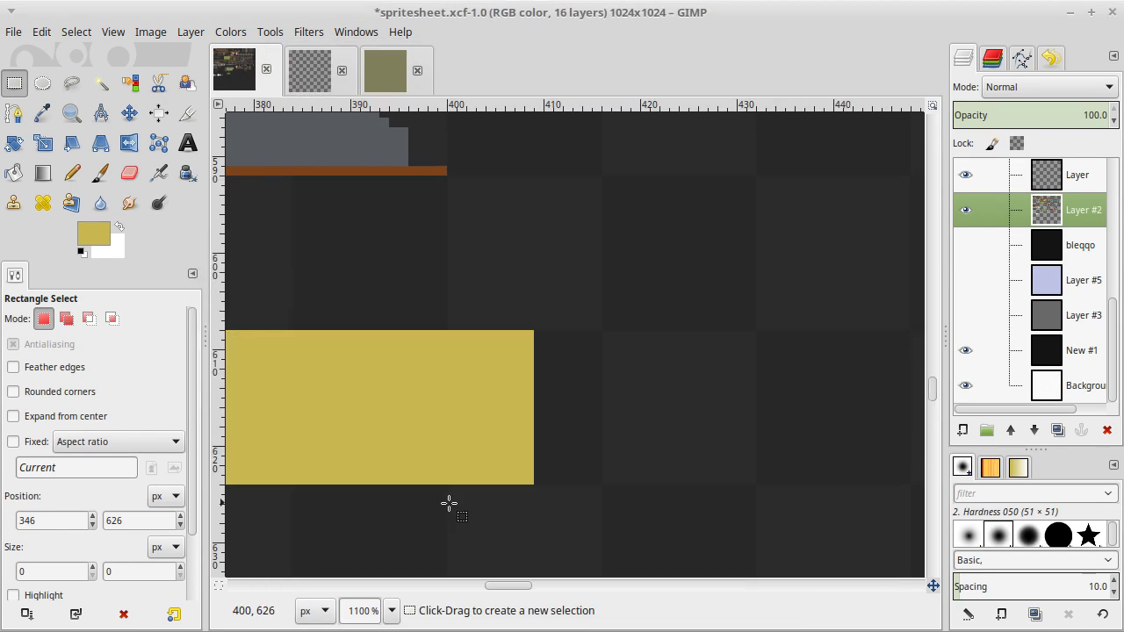
# Open the reference photo ce5cf7554e886c69df829725bee39ef4.jpg from the Desktop folder in GIMP.
pyautogui.hotkey('ctrl', 'o')
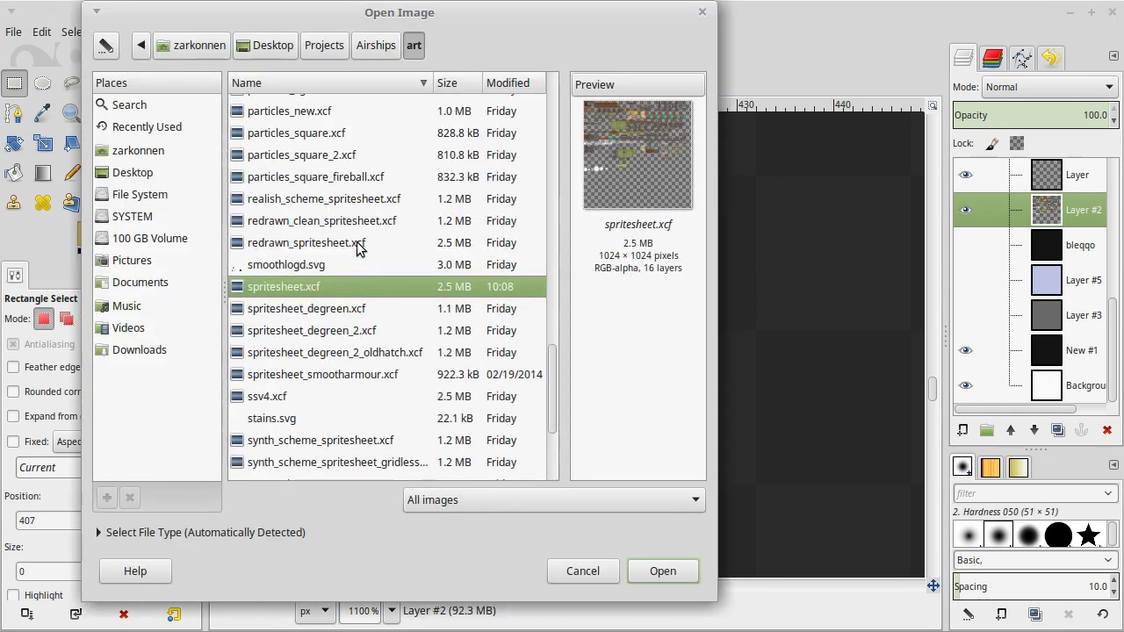
pyautogui.click(141, 173)
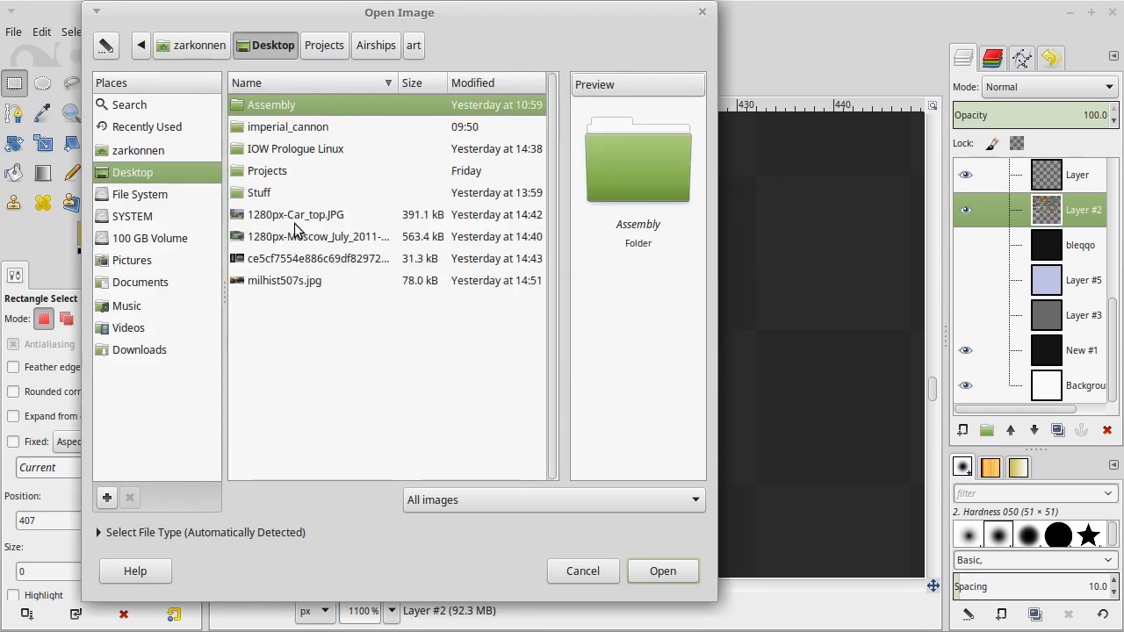
pyautogui.click(296, 225)
pyautogui.hotkey('alt', 'Up')
pyautogui.hotkey('alt', 'Up')
pyautogui.hotkey('alt', 'Up')
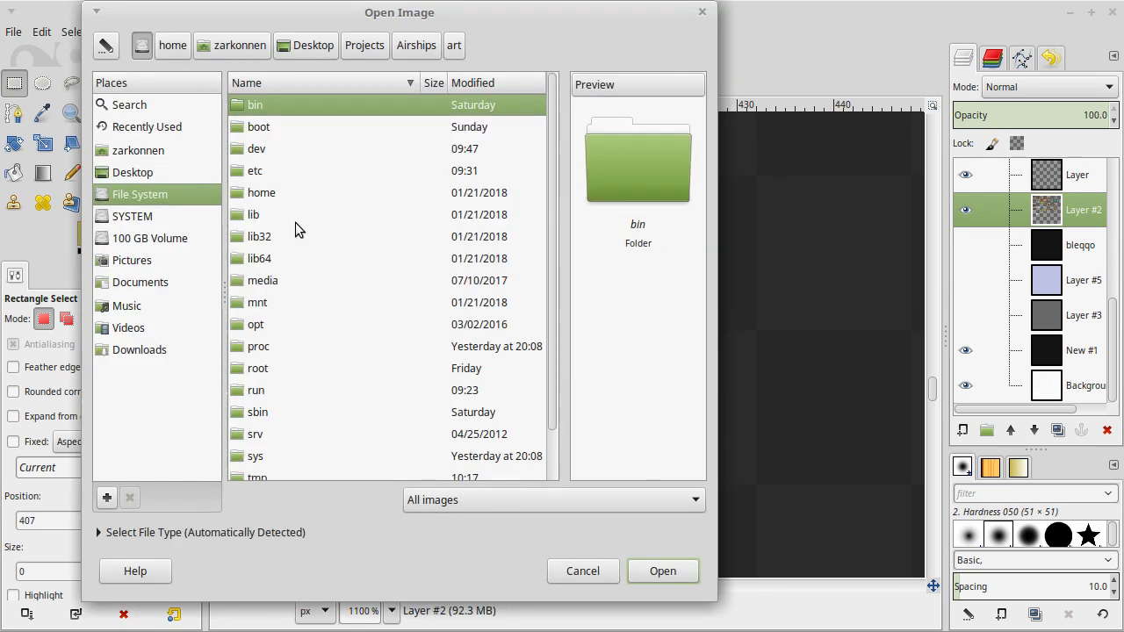
pyautogui.click(143, 173)
pyautogui.click(296, 243)
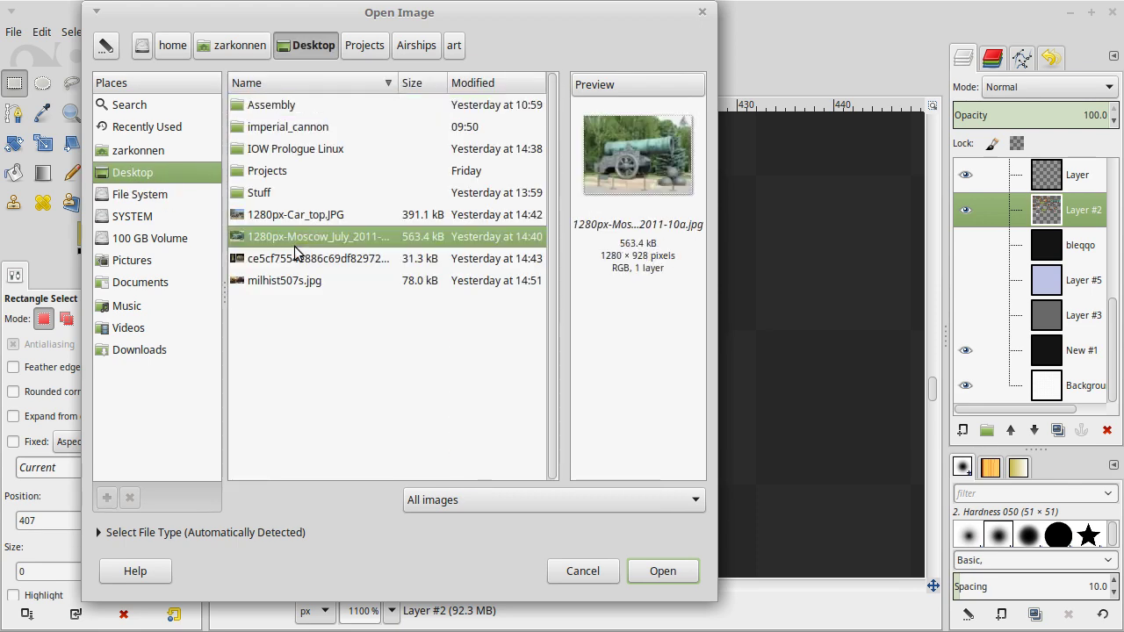
pyautogui.hotkey('alt', 'Up')
pyautogui.hotkey('alt', 'Up')
pyautogui.hotkey('alt', 'Up')
pyautogui.hotkey('alt', 'Down')
pyautogui.hotkey('alt', 'Down')
pyautogui.hotkey('alt', 'Down')
pyautogui.click(294, 248)
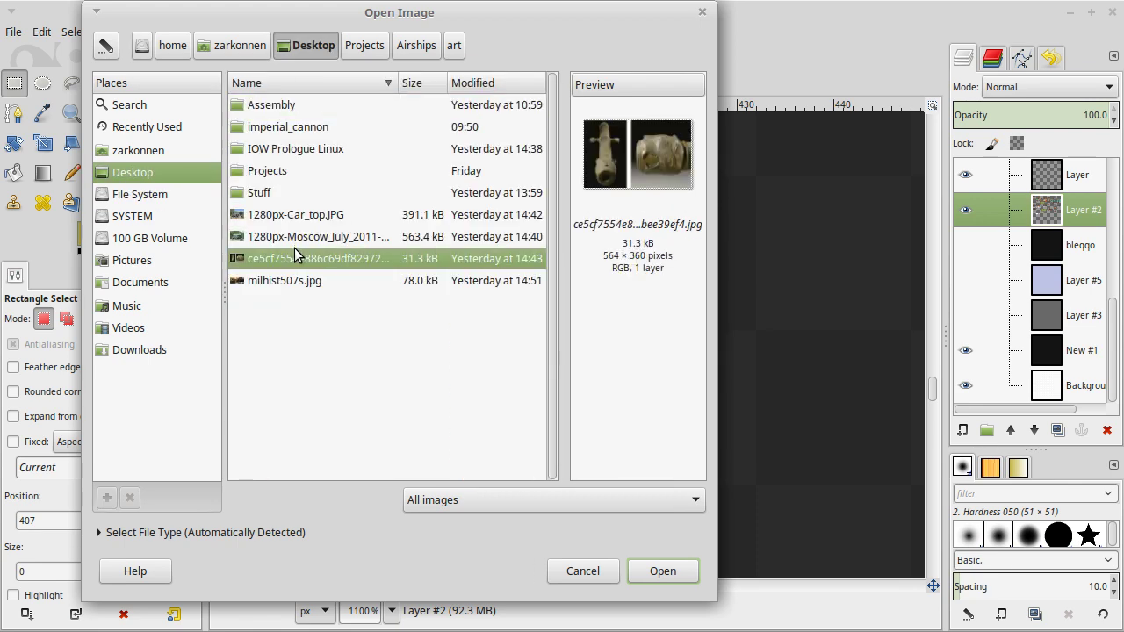
pyautogui.press('Return')
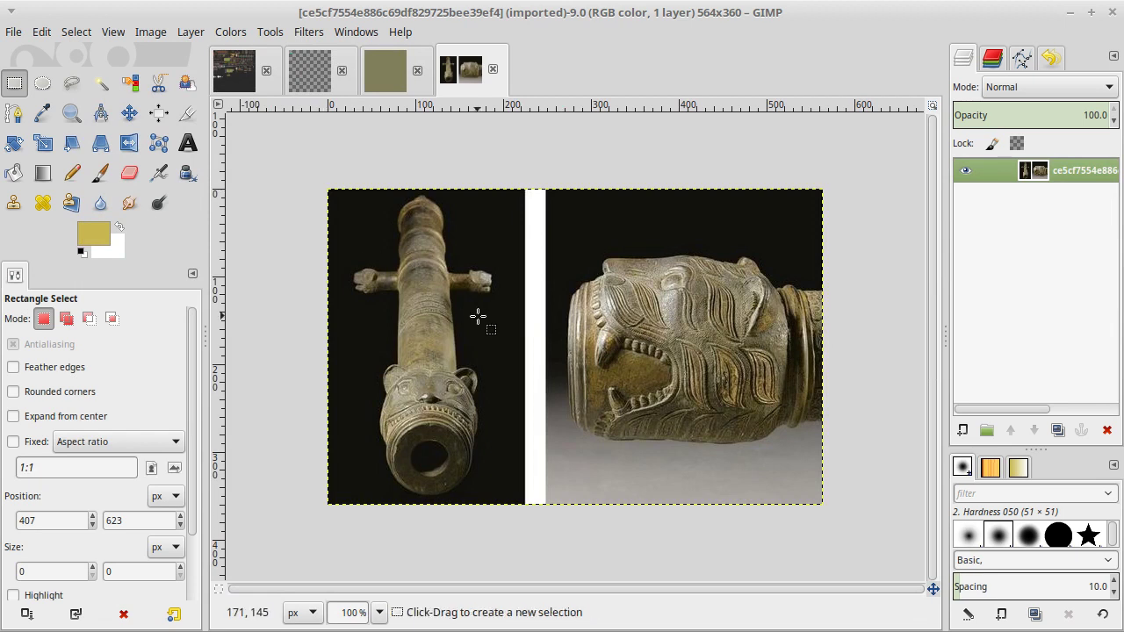
# Crop the photo to a 300 × 271 px area around the beast-head muzzle close-up and flip it horizontally.
pyautogui.click(187, 112)
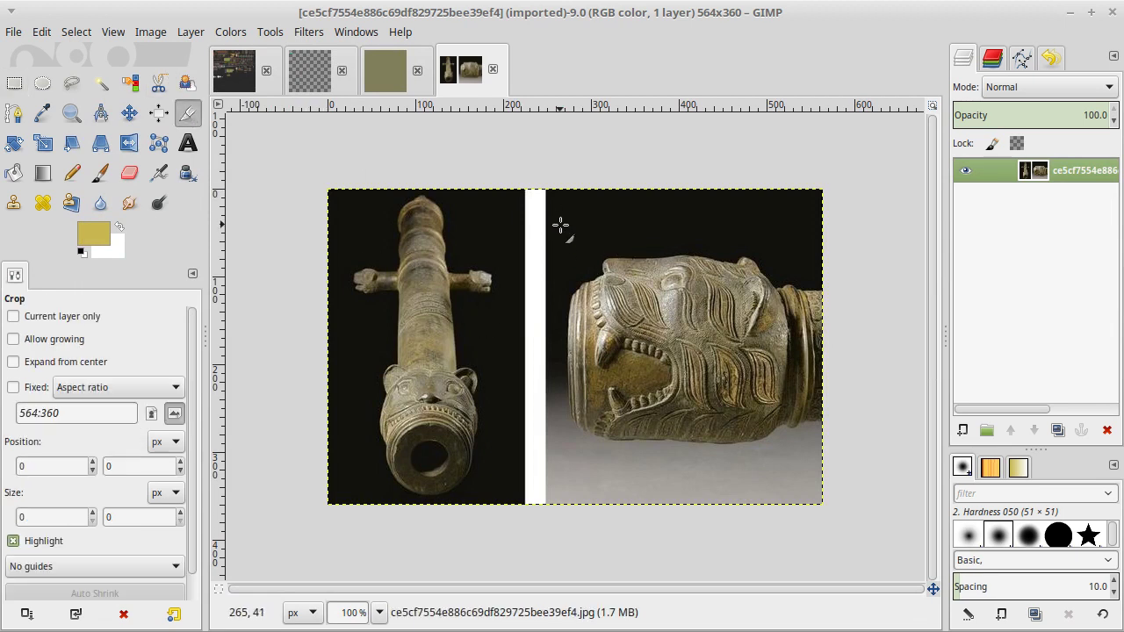
pyautogui.moveTo(560, 226); pyautogui.dragTo(856, 465)
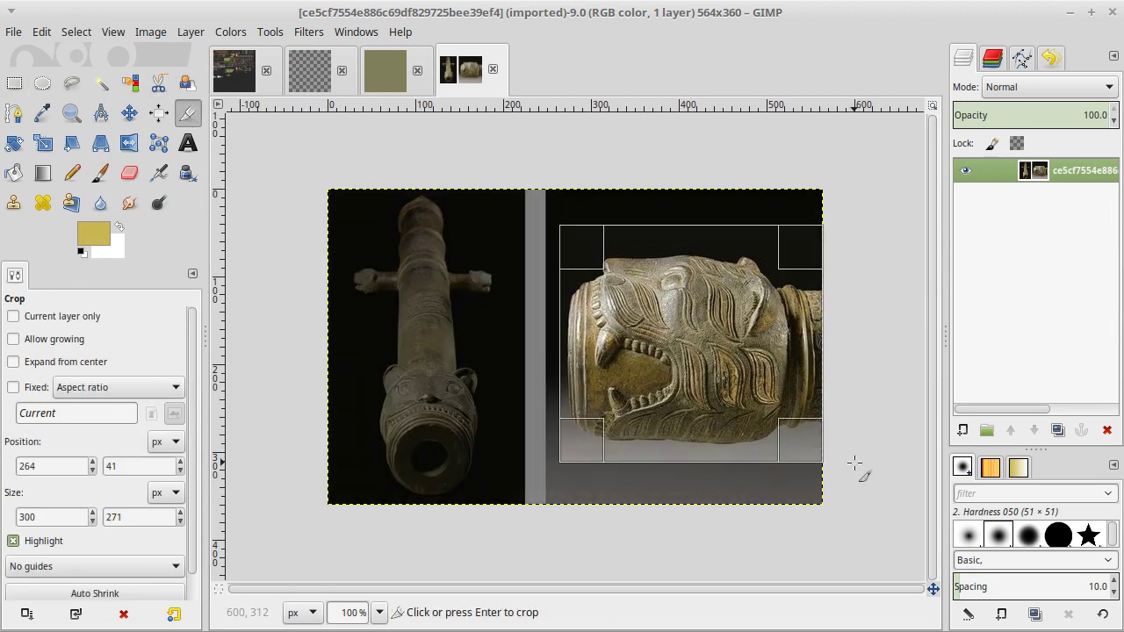
pyautogui.press('Return')
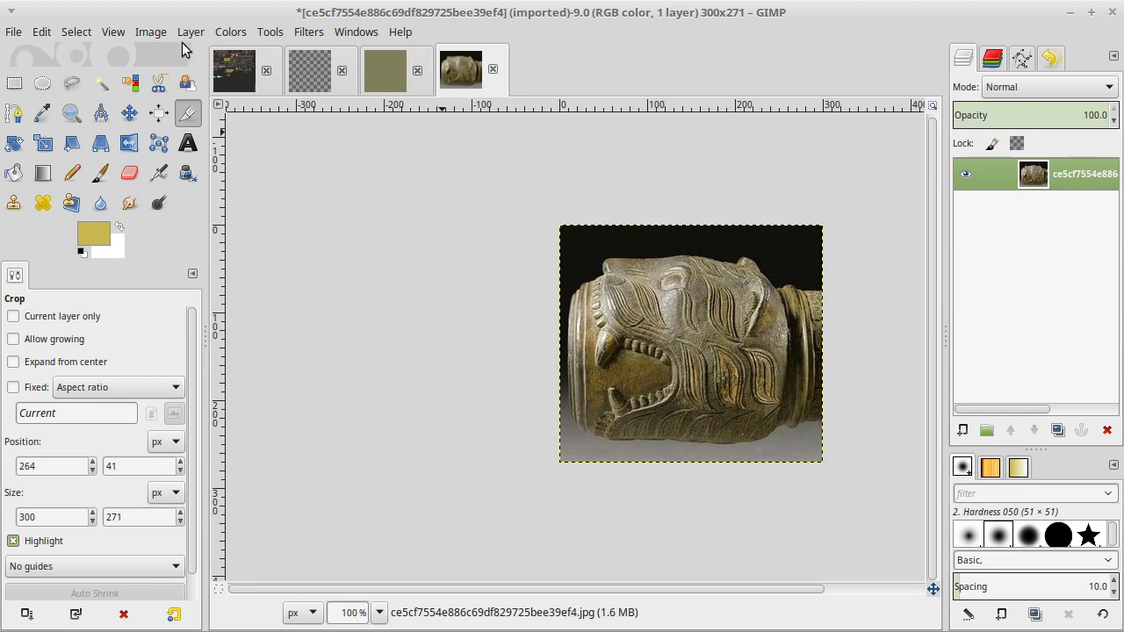
pyautogui.click(154, 35)
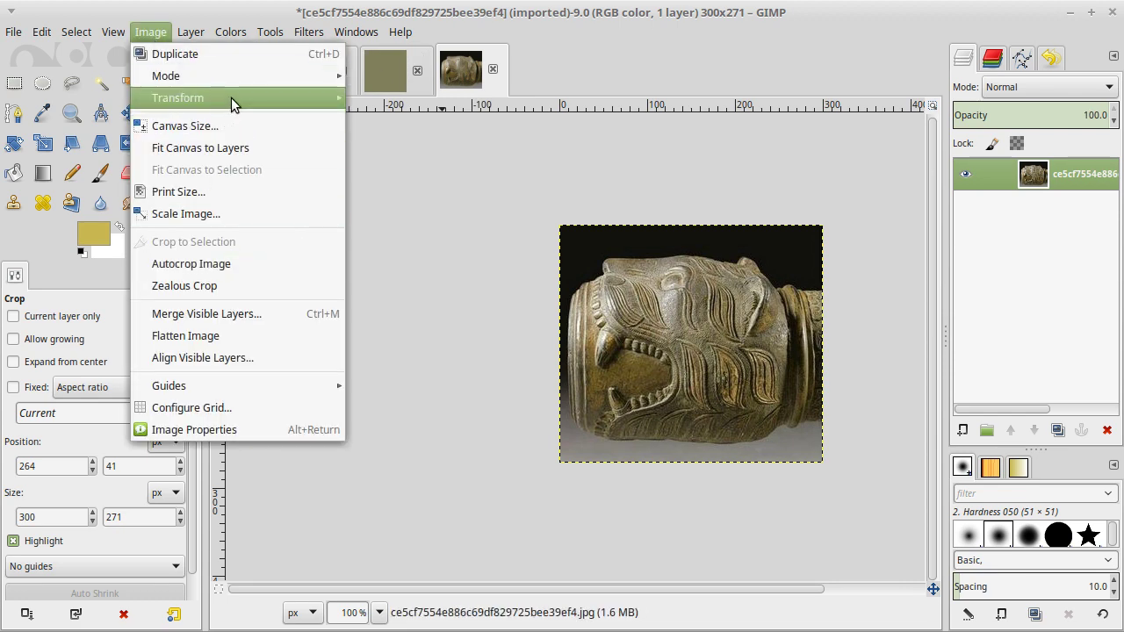
pyautogui.moveTo(267, 96)
pyautogui.click(384, 94)
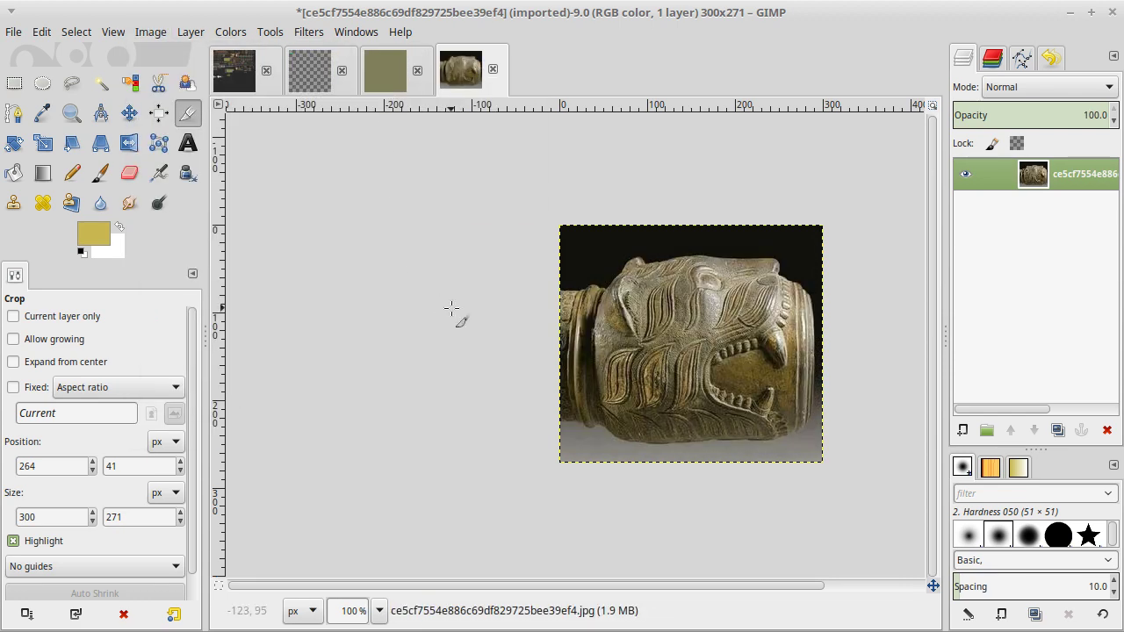
# Select a 281 × 153 px area of the beast-head muzzle and compare it with the spritesheet barrel and 1280px-Car_top.JPG.
pyautogui.press('r')
pyautogui.moveTo(804, 288); pyautogui.dragTo(557, 422)
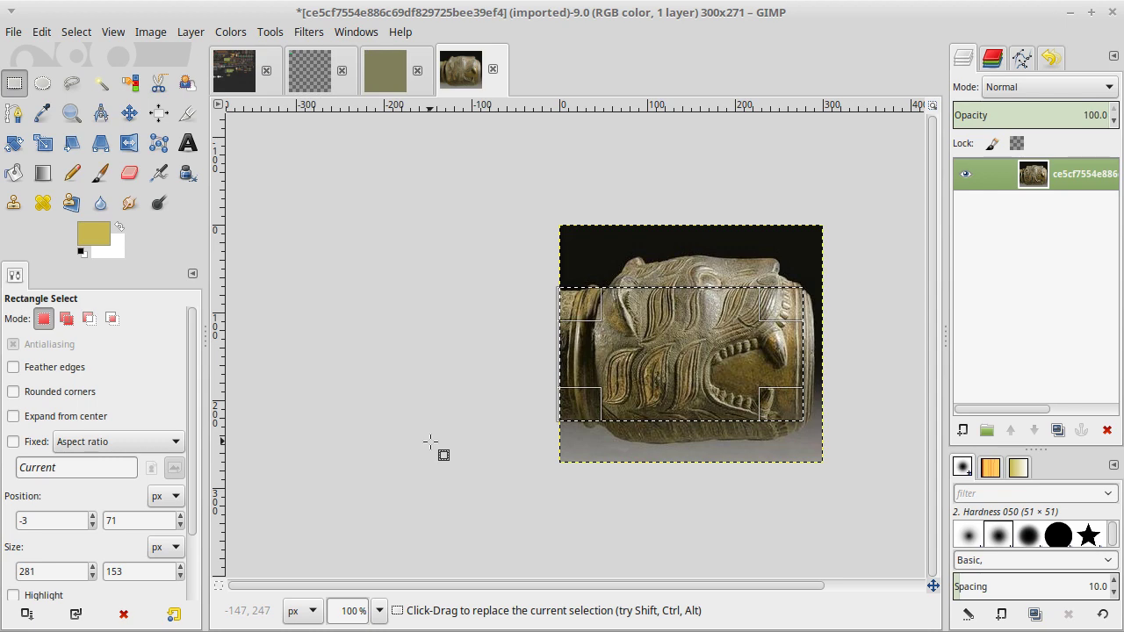
pyautogui.hotkey('alt', 'Tab')
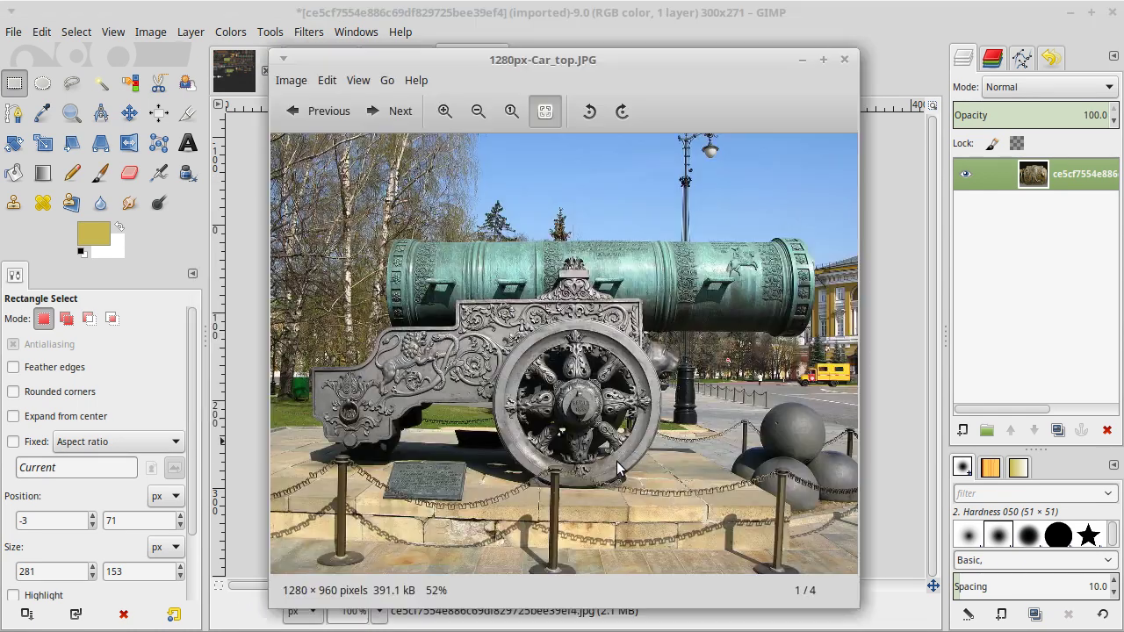
pyautogui.hotkey('alt', 'Tab')
pyautogui.click(237, 71)
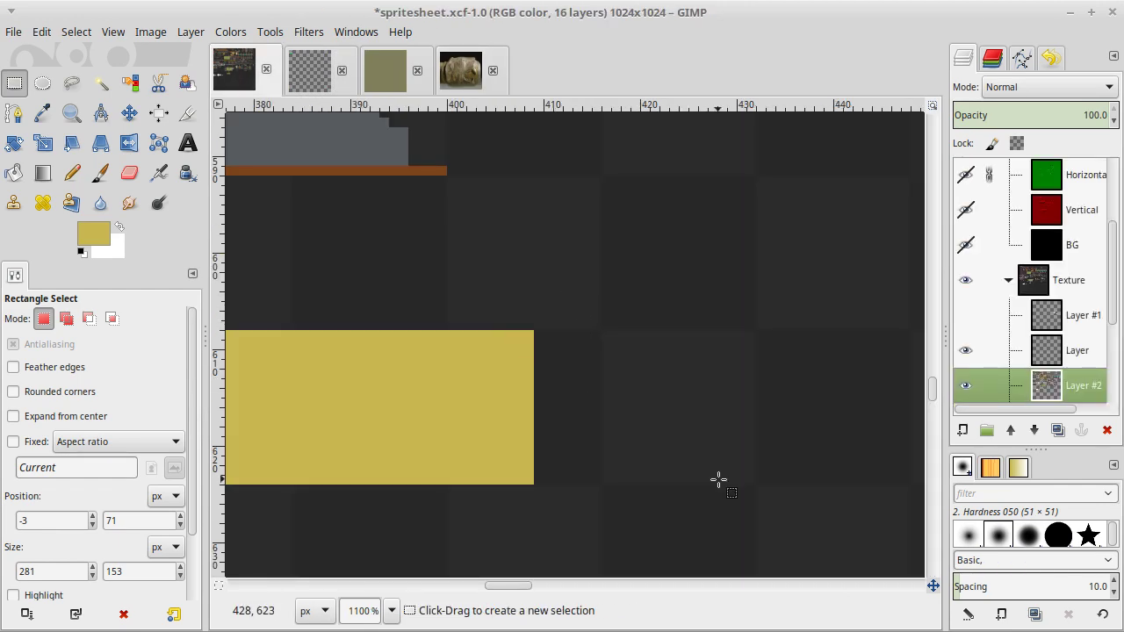
pyautogui.hotkey('alt', 'Tab')
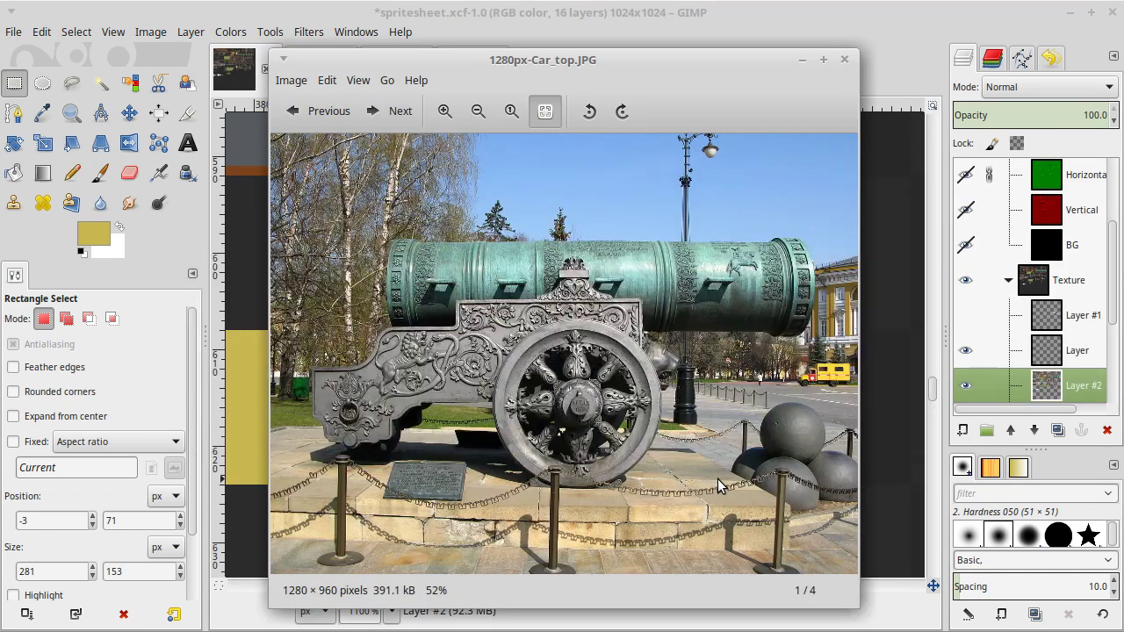
pyautogui.hotkey('alt', 'Tab')
pyautogui.press('Tab')
pyautogui.hotkey('shift', 'Tab')
pyautogui.hotkey('shift', 'Tab')
pyautogui.press('Tab')
pyautogui.press('Tab')
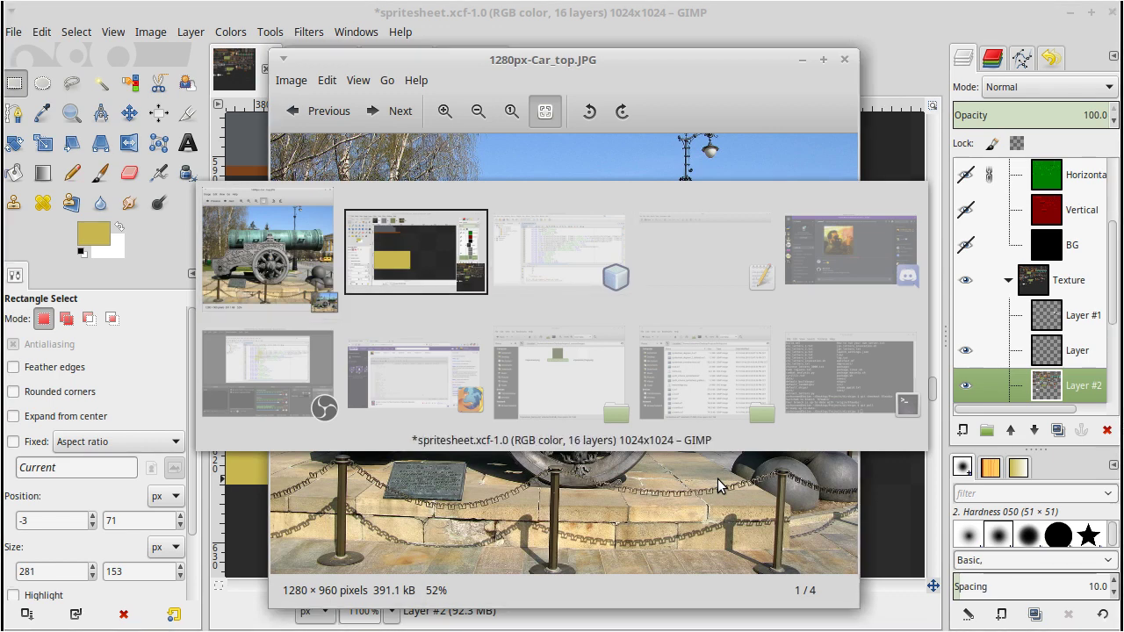
pyautogui.hotkey('shift', 'Tab')
# Return to the cropped beast-head image and scale it to a width of 30 px.
pyautogui.click(464, 75)
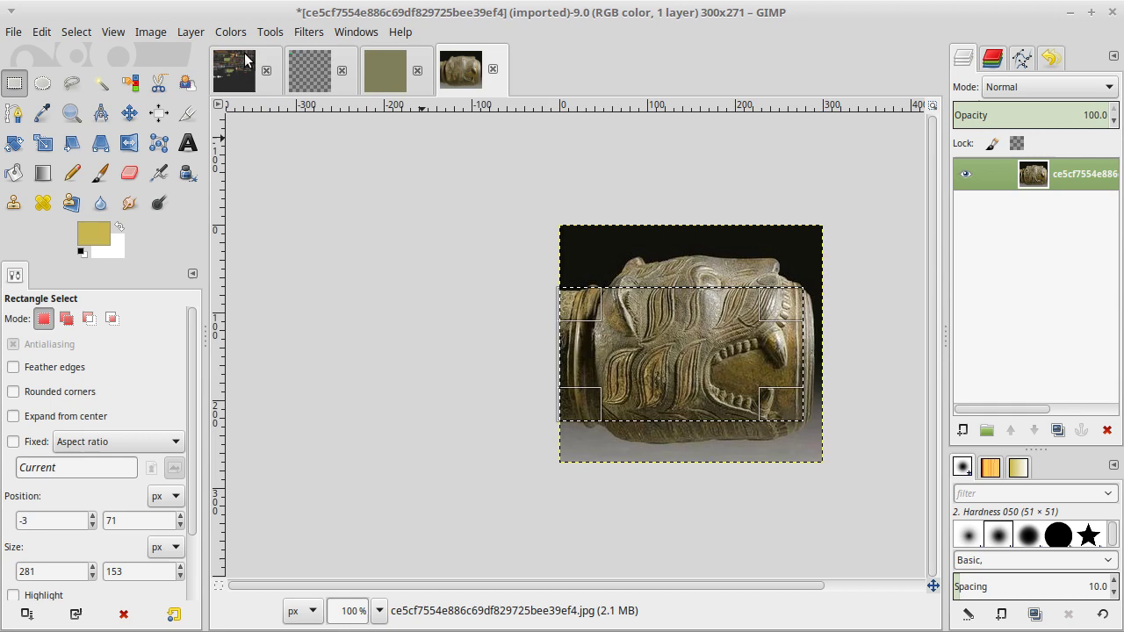
pyautogui.click(151, 32)
pyautogui.click(237, 212)
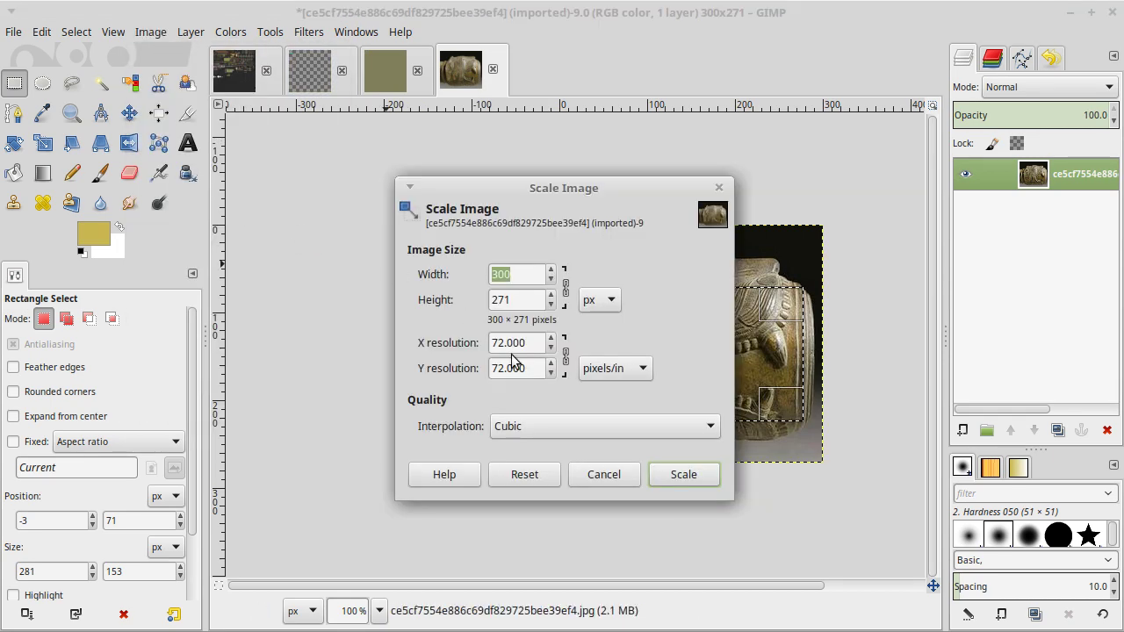
pyautogui.write('30')
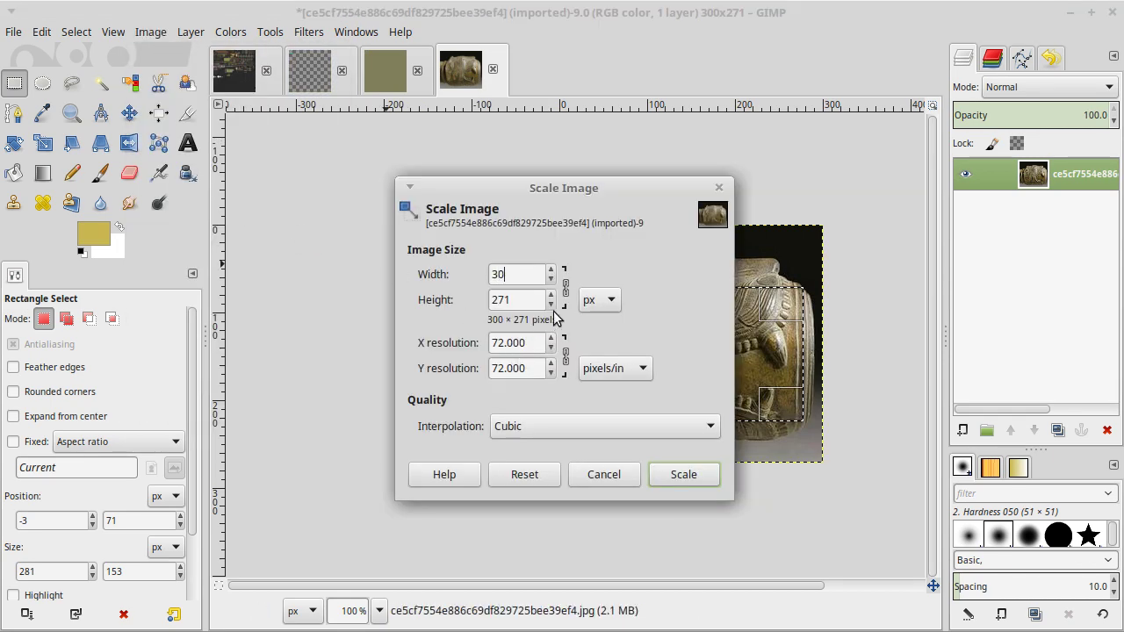
pyautogui.click(684, 474)
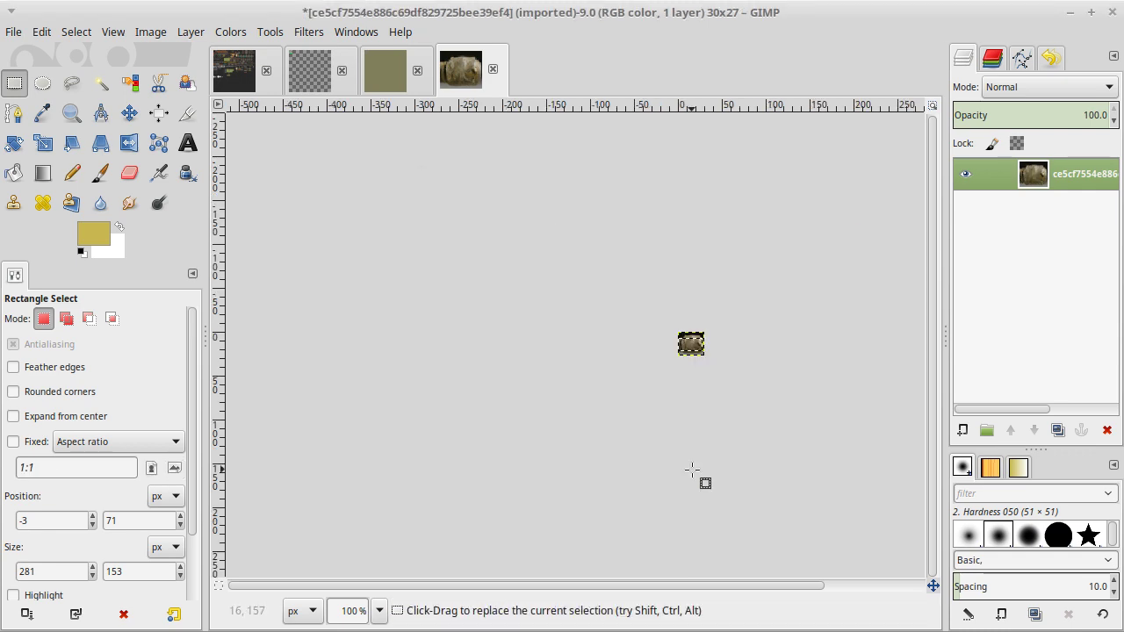
# Copy the whole scaled beast-head image and paste it into a new layer above Layer #2 in spritesheet.xcf.
pyautogui.press('+')
pyautogui.press('+')
pyautogui.press('+')
pyautogui.press('+')
pyautogui.press('+')
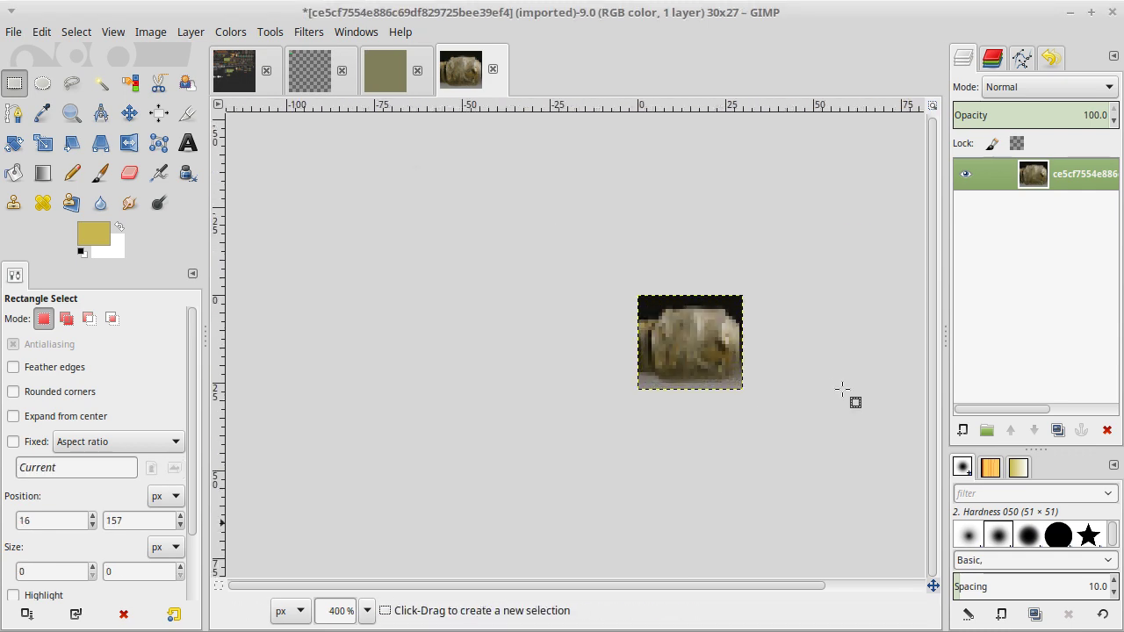
pyautogui.hotkey('ctrl', 'a')
pyautogui.hotkey('ctrl', 'c')
pyautogui.hotkey('alt', 'Tab')
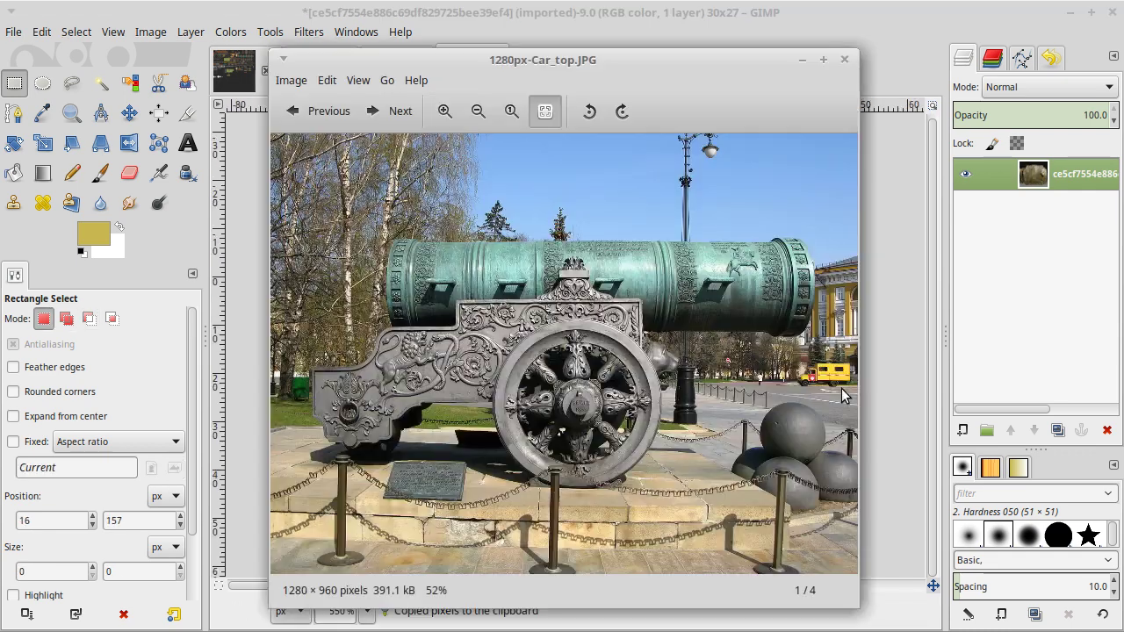
pyautogui.hotkey('alt', 'Tab')
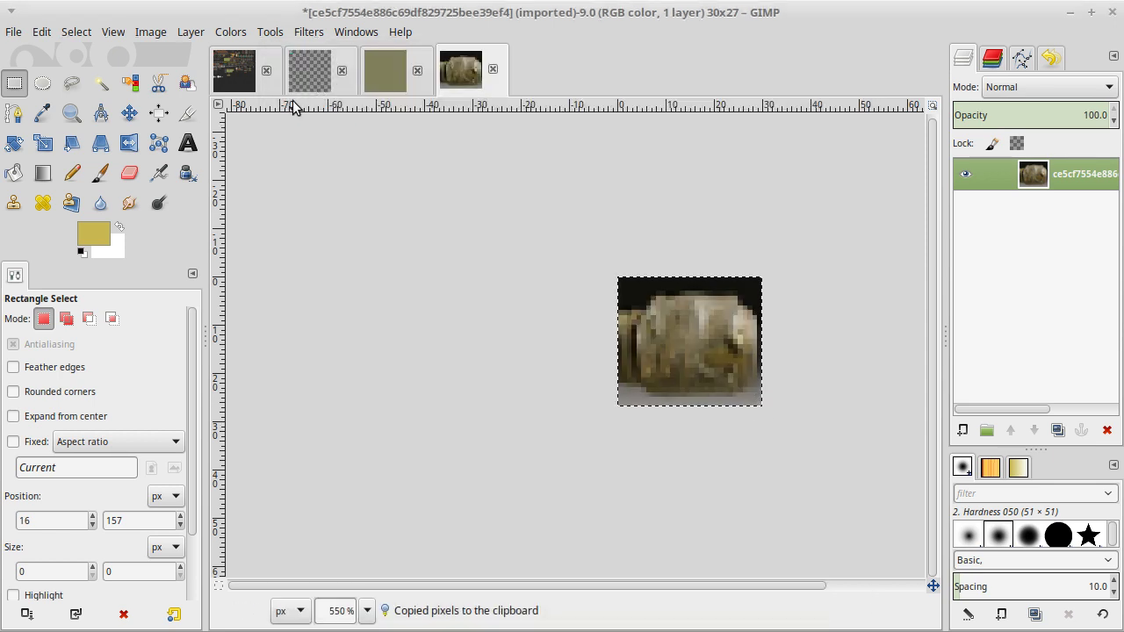
pyautogui.click(248, 86)
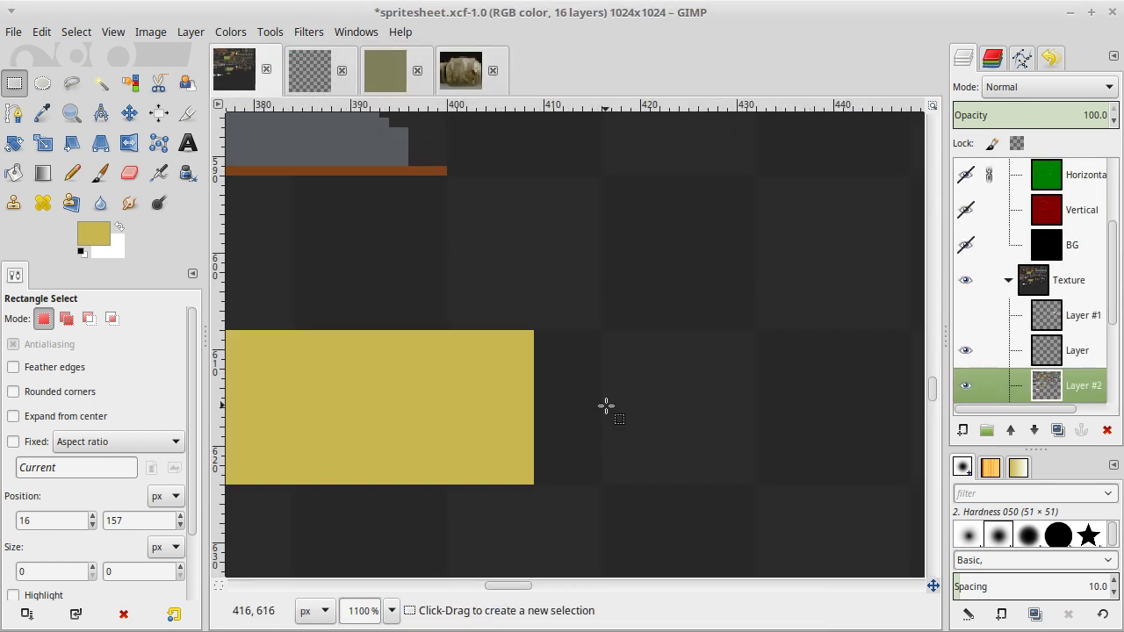
pyautogui.click(963, 431)
pyautogui.press('Return')
pyautogui.hotkey('ctrl', 'v')
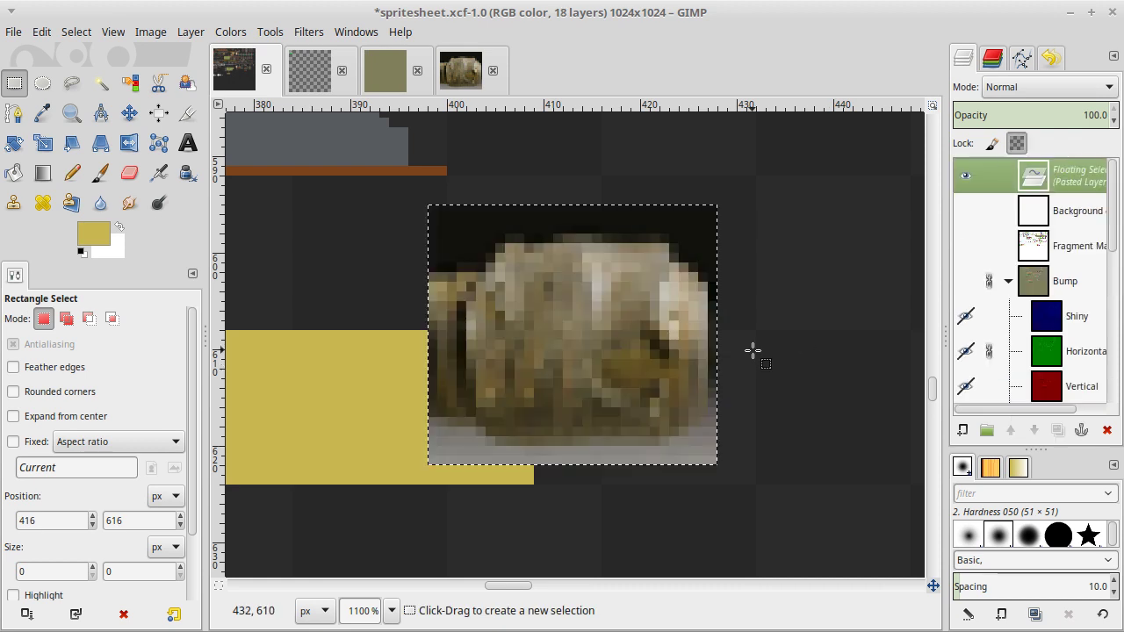
# Move the pasted beast head over the muzzle end of the yellow barrel and anchor it to the new layer.
pyautogui.press('m')
pyautogui.moveTo(650, 385); pyautogui.dragTo(579, 442)
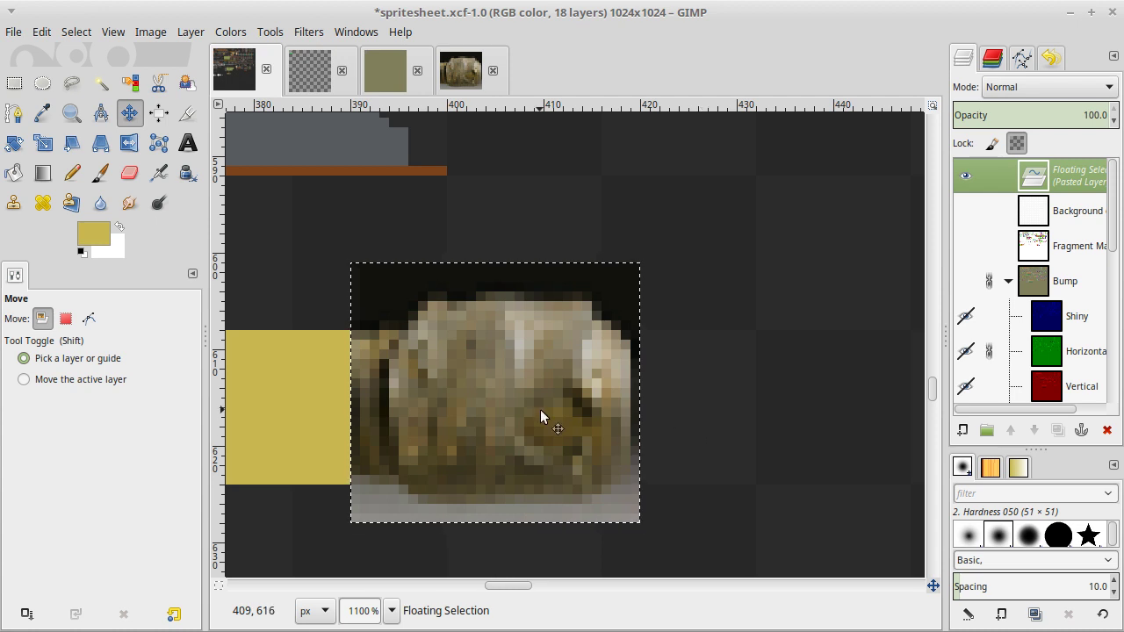
pyautogui.moveTo(540, 409); pyautogui.dragTo(440, 414)
pyautogui.click(655, 383)
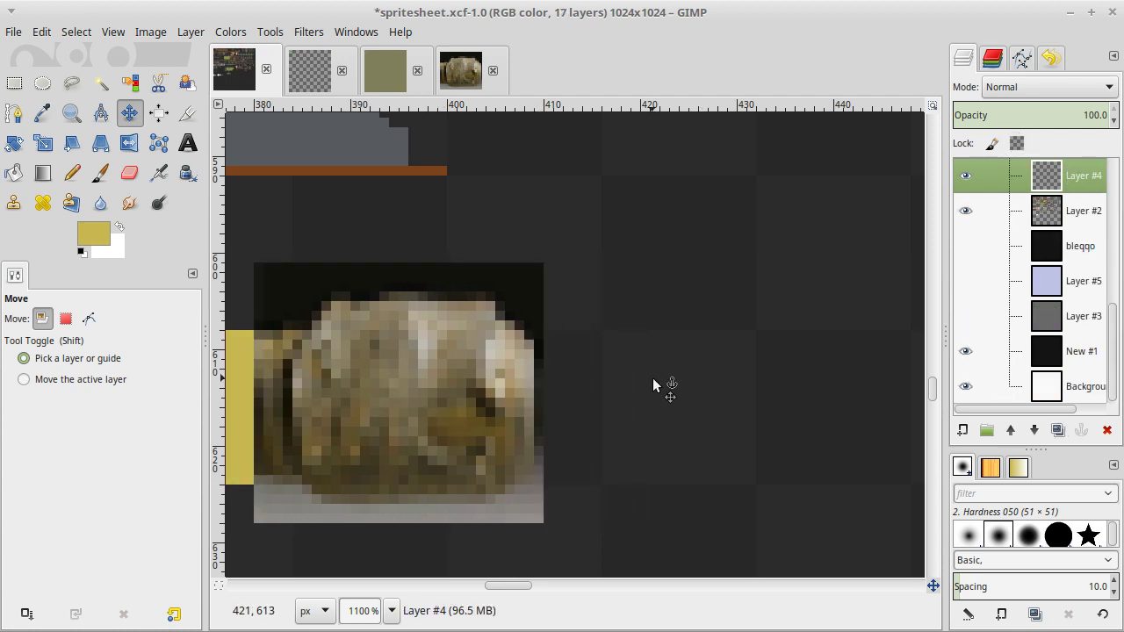
# Set the beast-head photo layer's opacity to 50 and make Layer #2 the active layer.
pyautogui.scroll(2, 654, 383)
pyautogui.hscroll(-5, 654, 384)
pyautogui.scroll(-3, 653, 377)
pyautogui.hscroll(3, 652, 378)
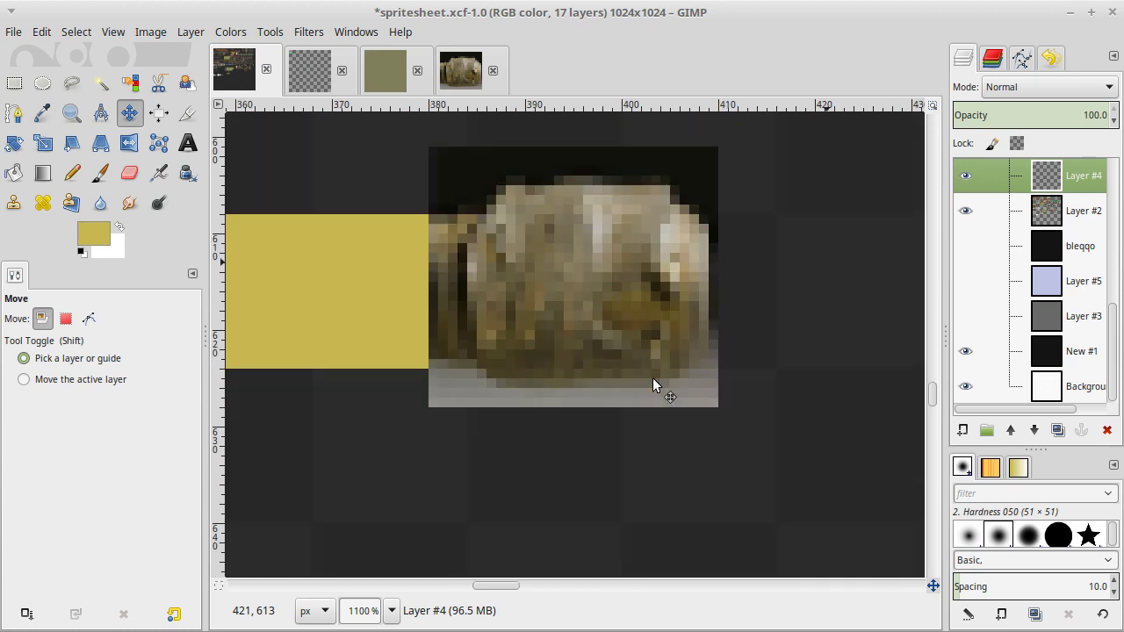
pyautogui.doubleClick(1092, 118)
pyautogui.write('50')
pyautogui.press('Return')
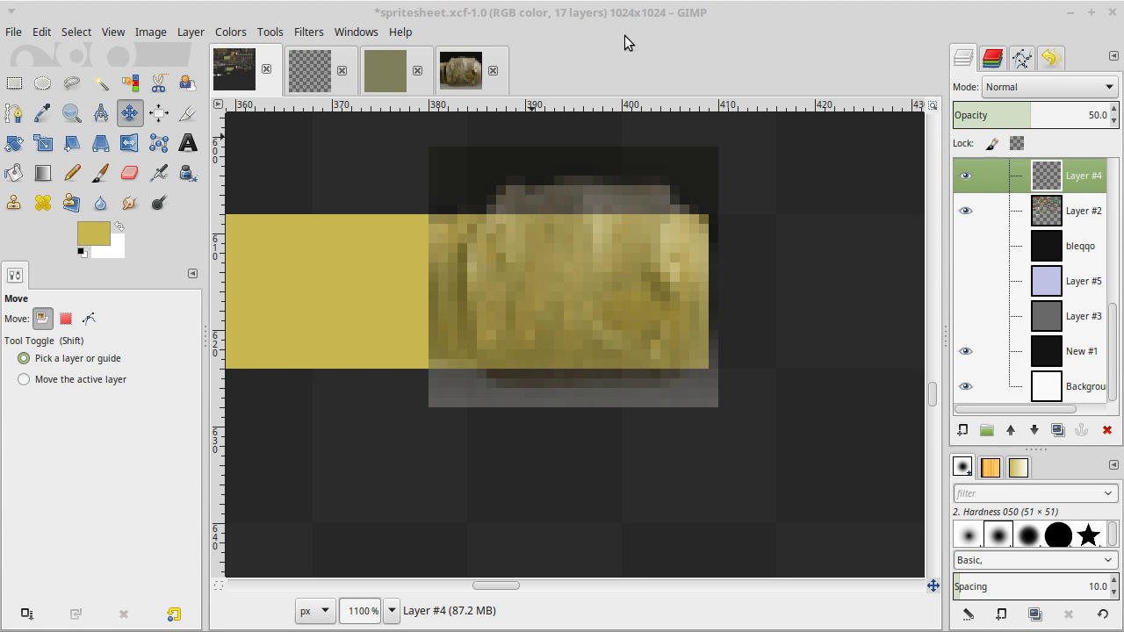
pyautogui.click(1054, 219)
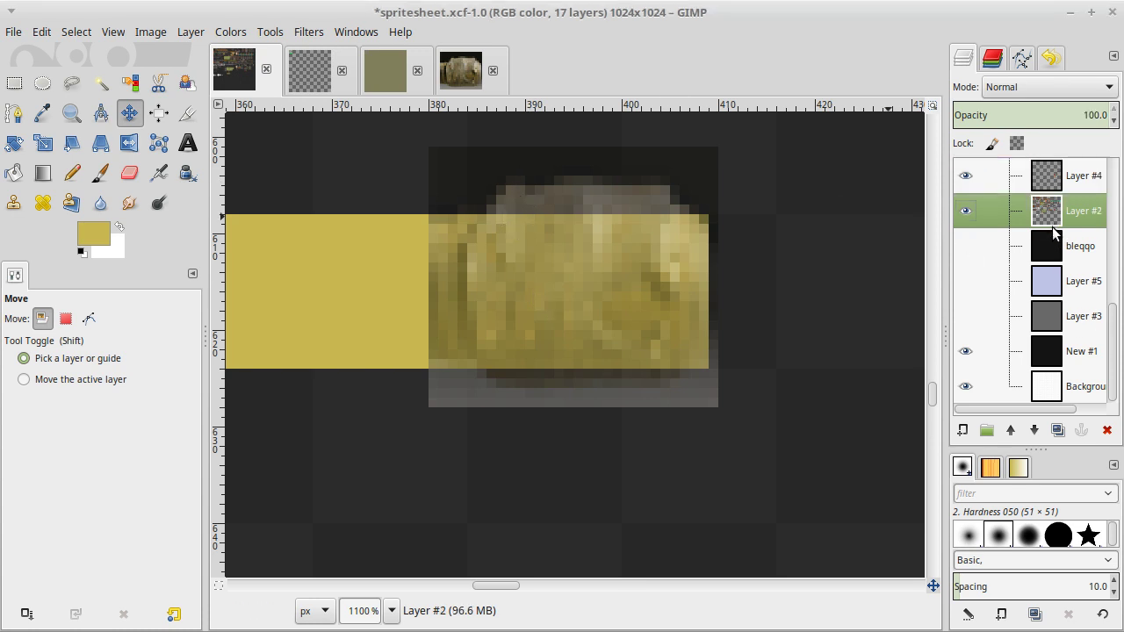
# Fill a one-pixel-high strip above the barrel's upper edge with yellow on Layer #2, following the beast head's outline.
pyautogui.press('r')
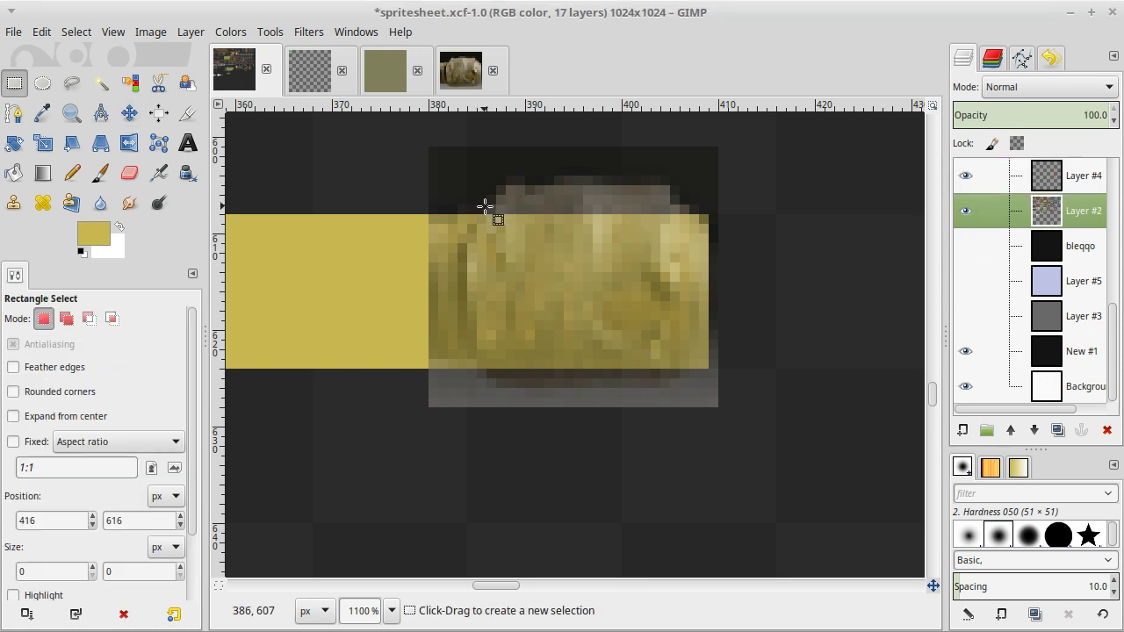
pyautogui.moveTo(488, 214); pyautogui.dragTo(694, 205)
pyautogui.click(731, 235)
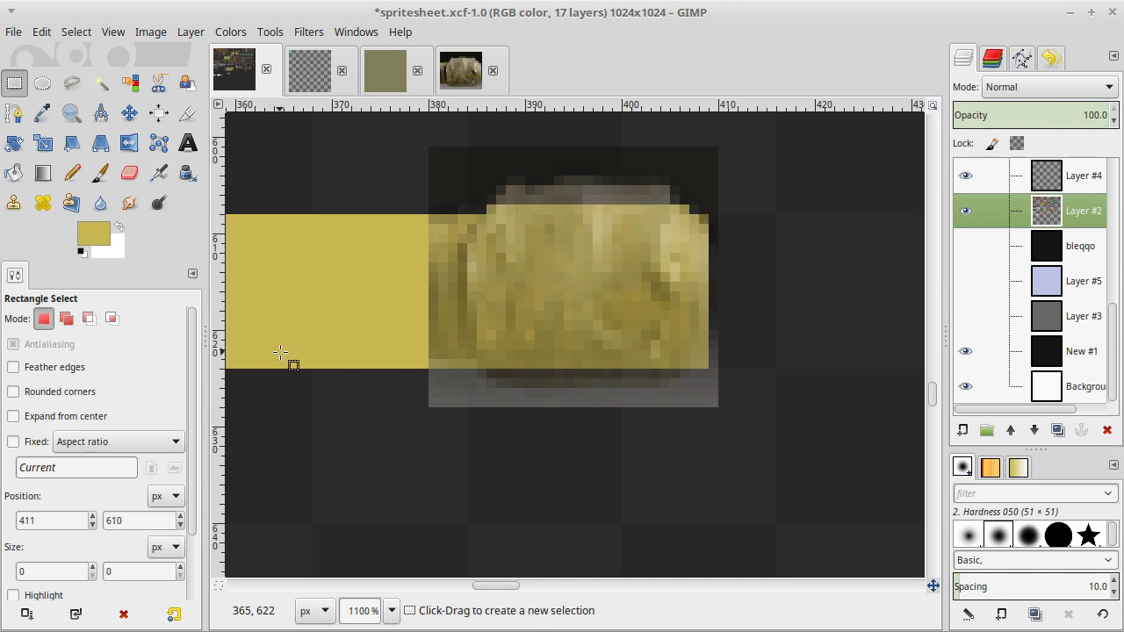
# Set up the Pencil tool with the 1. Pixel brush at size 1.
pyautogui.press('n')
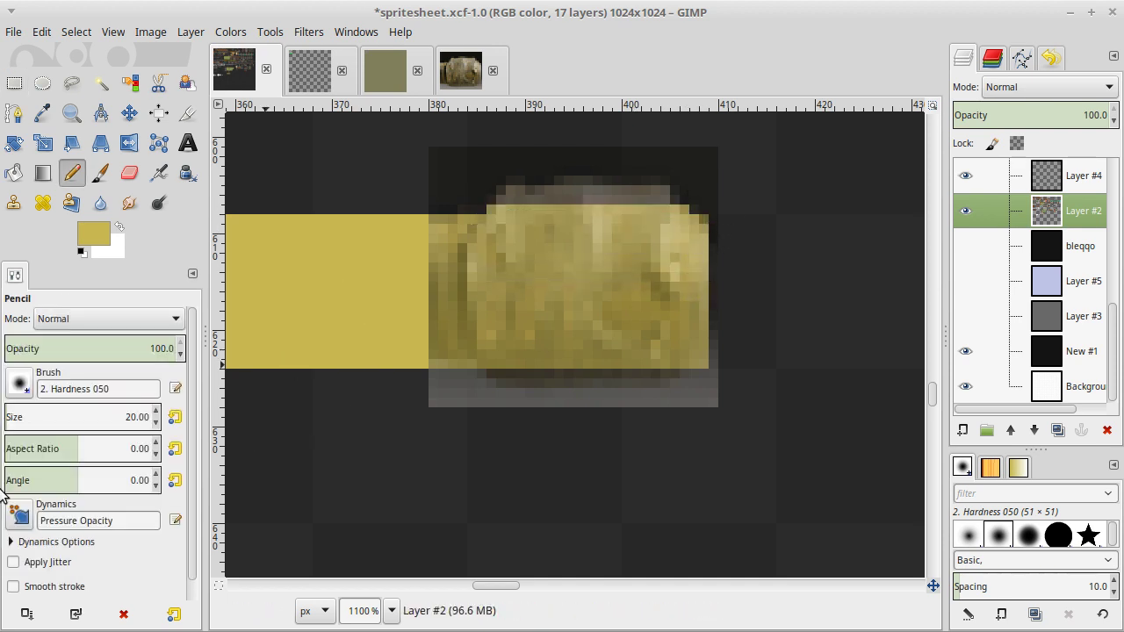
pyautogui.click(20, 383)
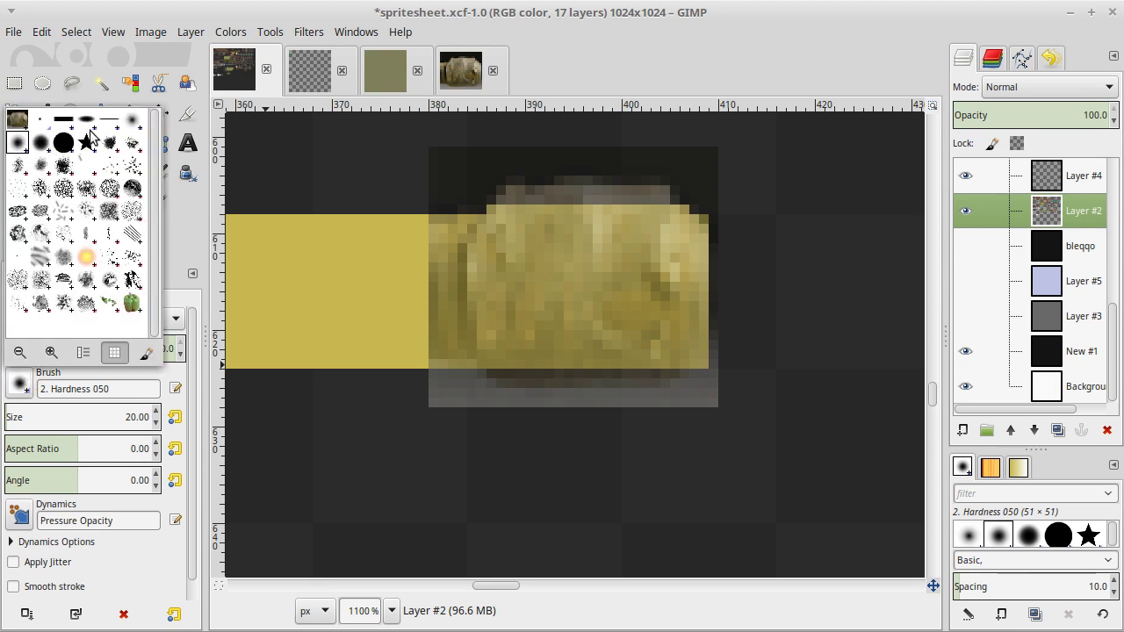
pyautogui.click(41, 119)
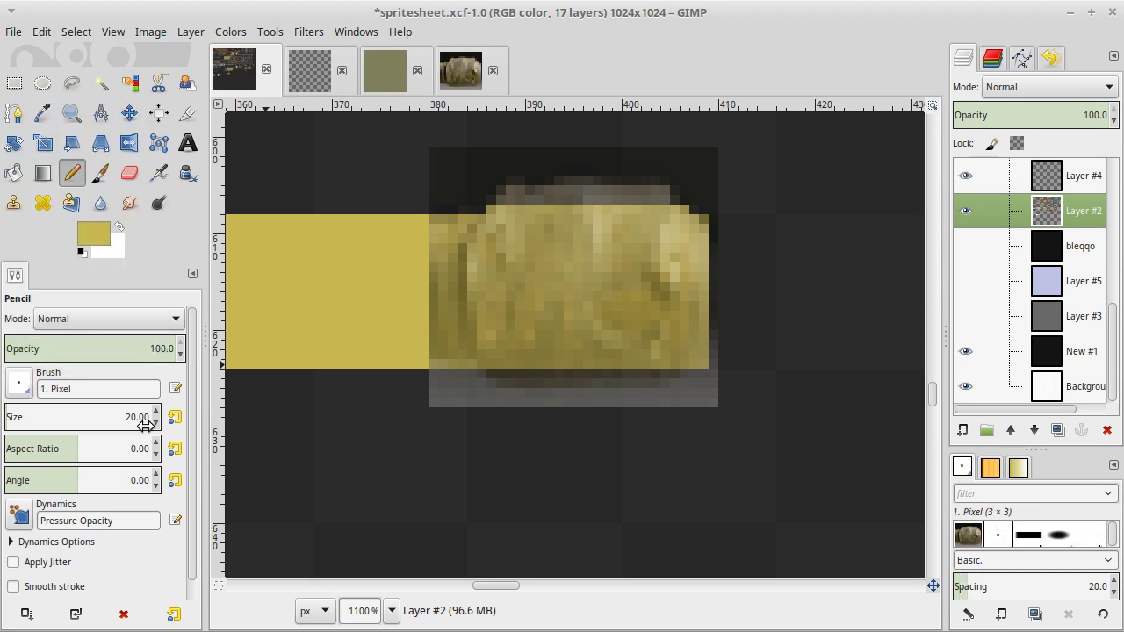
pyautogui.click(136, 415)
pyautogui.write('1')
pyautogui.press('Return')
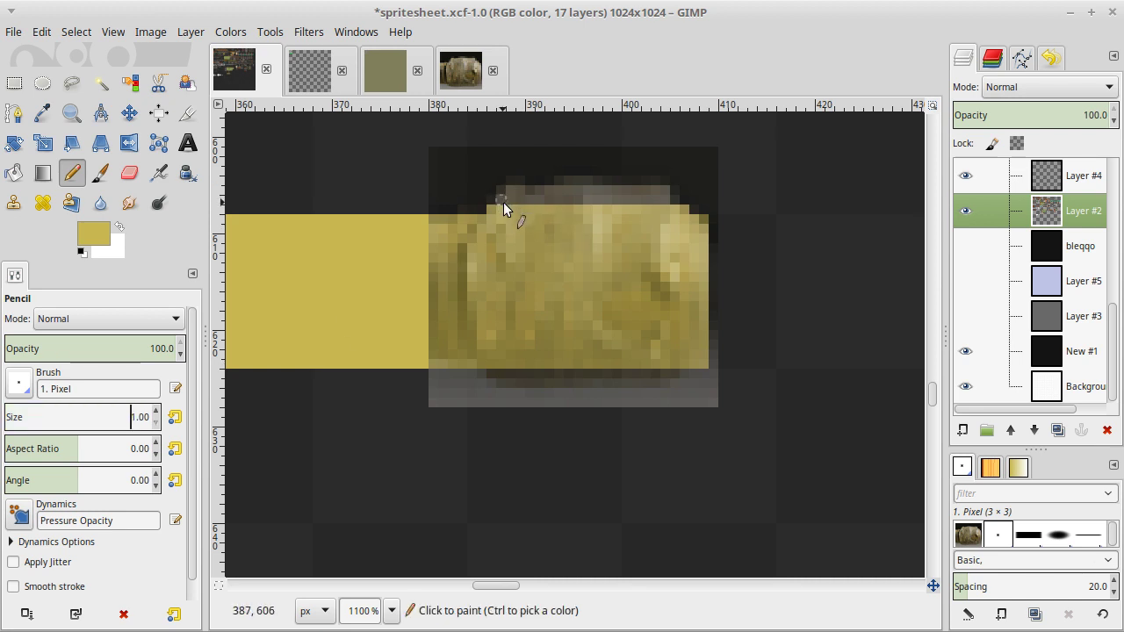
# Pencil two yellow pixel rows along the top of the beast head and one row beneath it, tracing the photo's silhouette.
pyautogui.moveTo(498, 197); pyautogui.dragTo(659, 200)
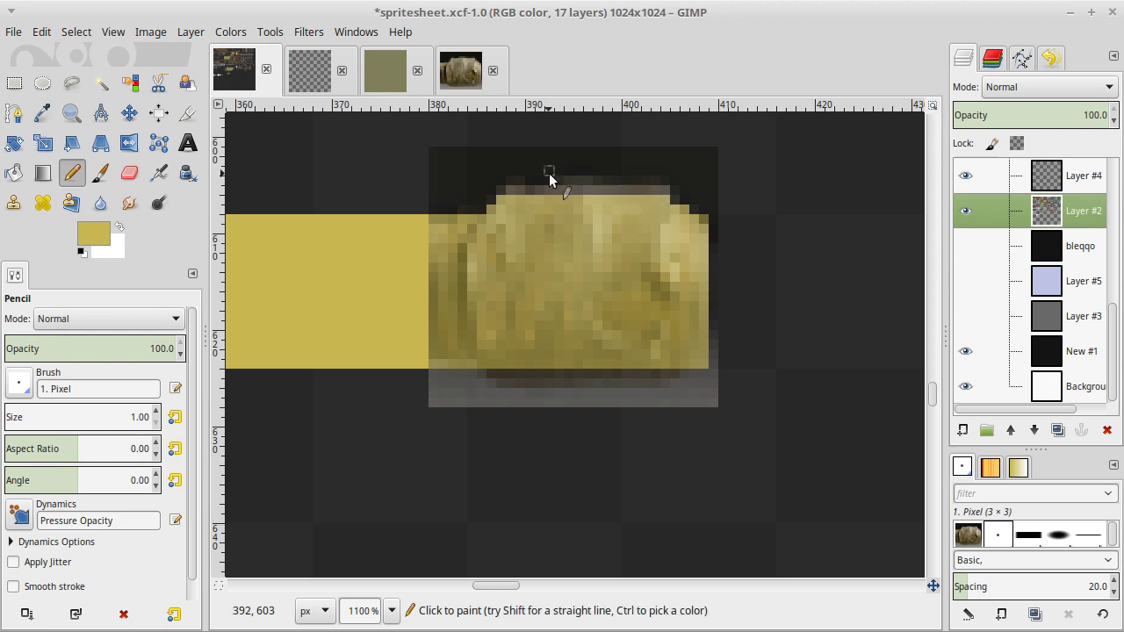
pyautogui.moveTo(510, 189)
pyautogui.mouseDown()
pyautogui.moveTo(661, 188)
pyautogui.moveTo(674, 200)
pyautogui.mouseUp()
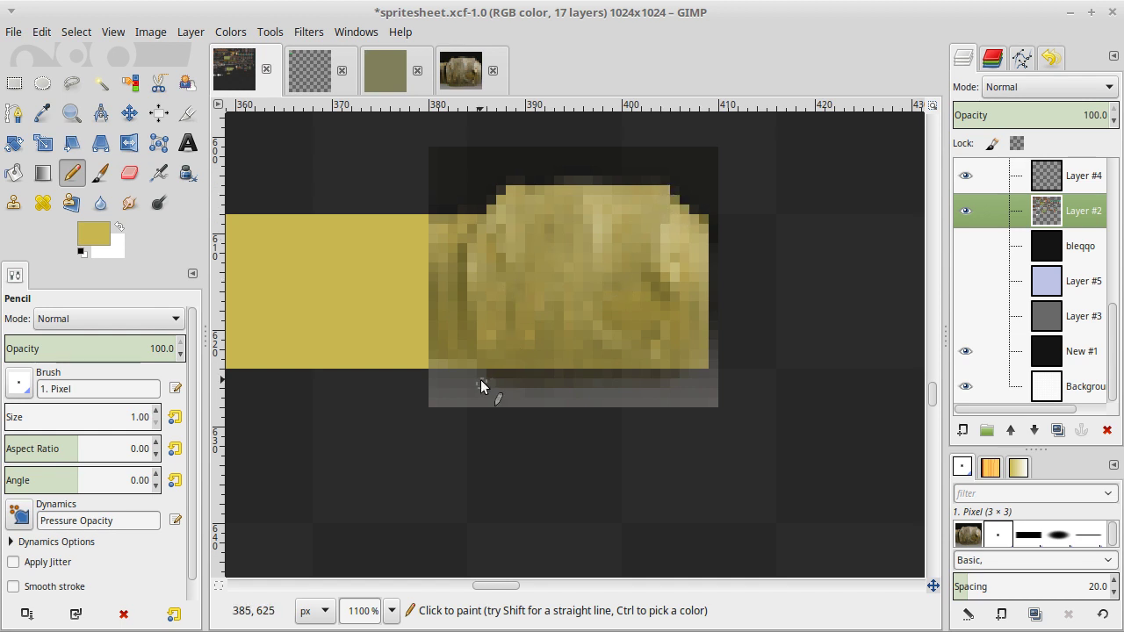
pyautogui.moveTo(488, 374); pyautogui.dragTo(497, 373)
pyautogui.moveTo(570, 371); pyautogui.dragTo(629, 371)
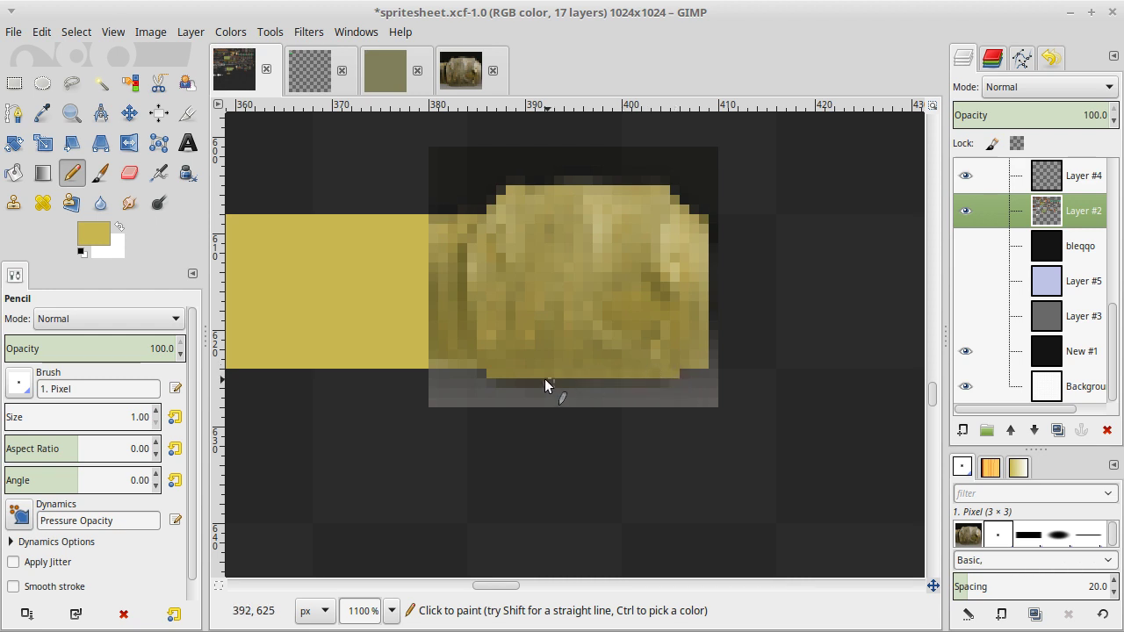
# Fill a 17 × 1 px strip of yellow along the beast head's lowest edge and clear the selection.
pyautogui.press('r')
pyautogui.moveTo(496, 379)
pyautogui.mouseDown()
pyautogui.moveTo(640, 414)
pyautogui.moveTo(661, 385)
pyautogui.mouseUp()
pyautogui.hotkey('ctrl', ',')
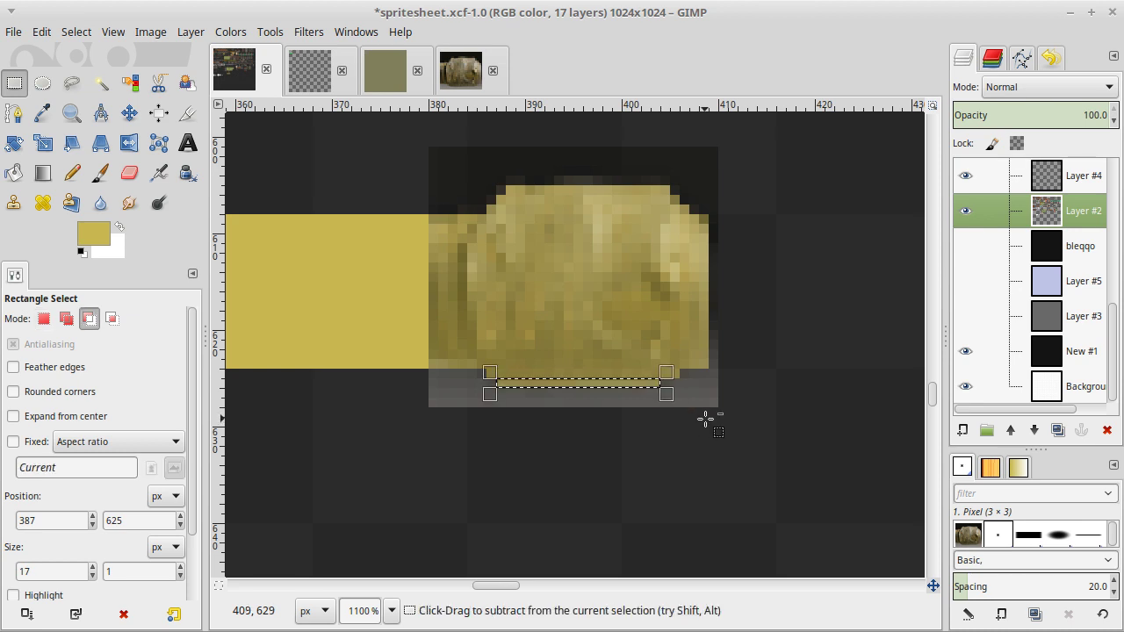
pyautogui.hotkey('ctrl', 'shift', 'a')
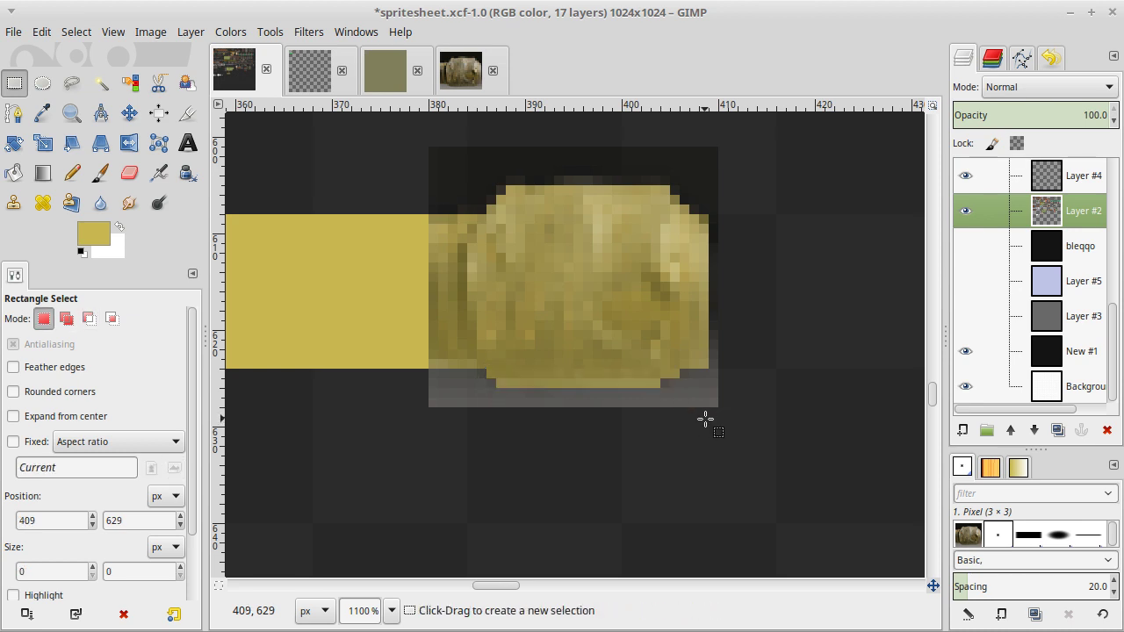
# Show the Bump layer group and set its opacity to 50.
pyautogui.hscroll(-5, 705, 420)
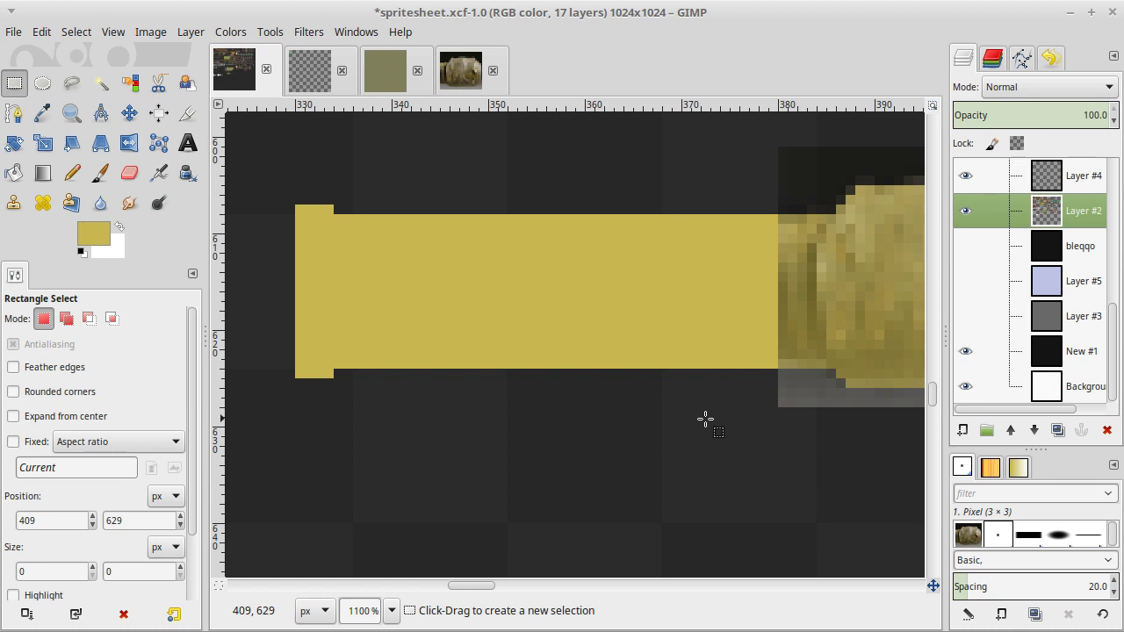
pyautogui.scroll(5, 1078, 208)
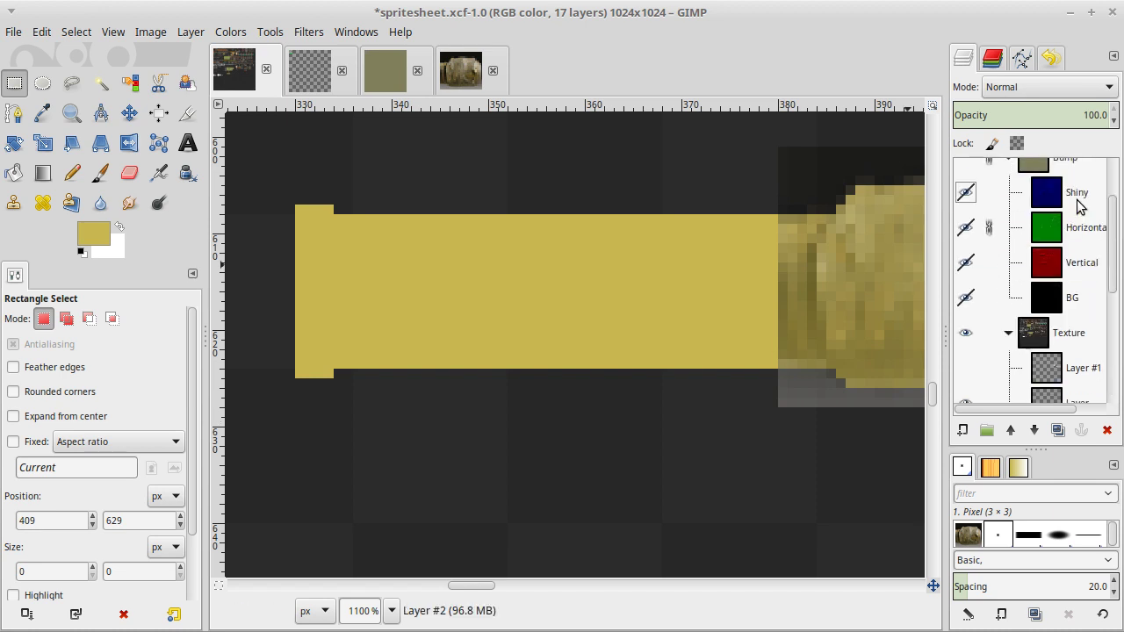
pyautogui.scroll(-1, 1079, 208)
pyautogui.hscroll(-1, 1078, 208)
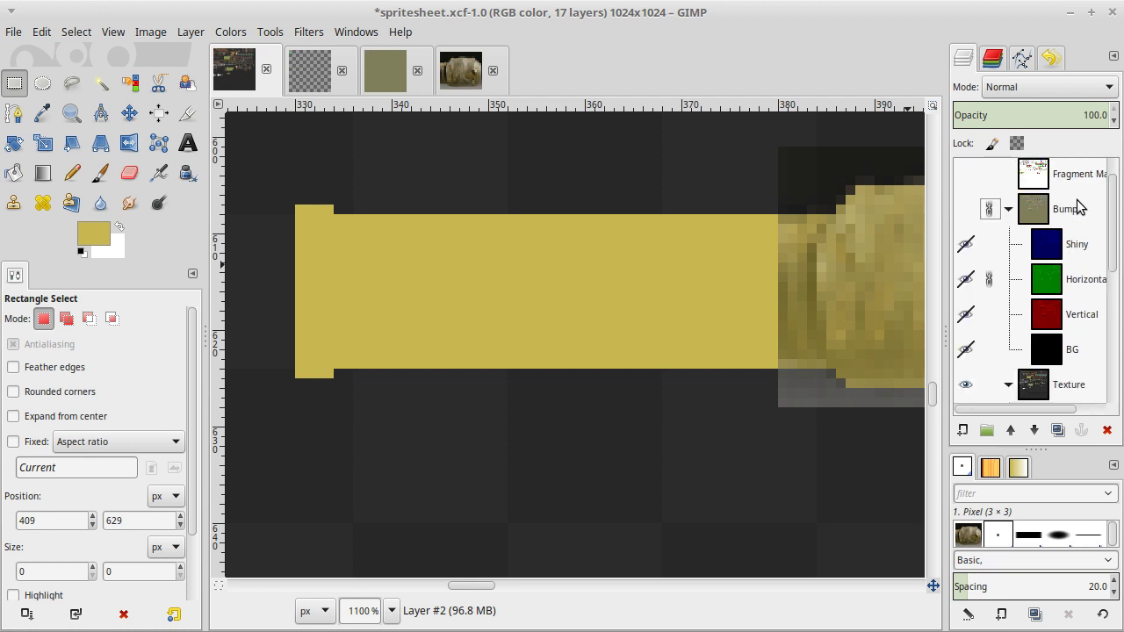
pyautogui.scroll(-1, 1078, 208)
pyautogui.click(965, 173)
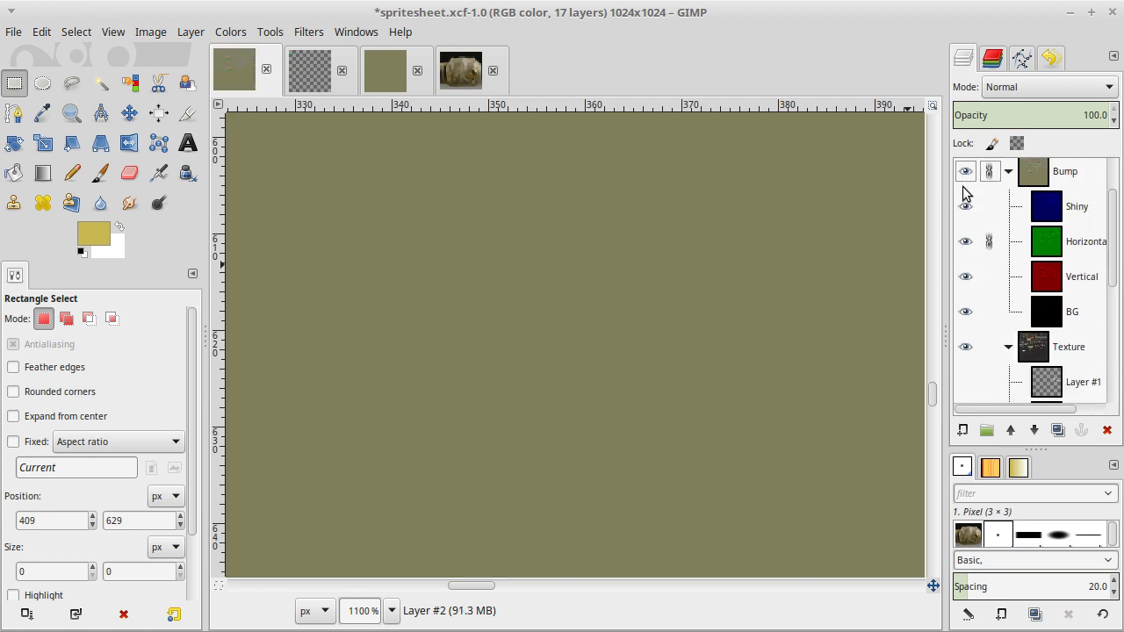
pyautogui.click(1026, 176)
pyautogui.doubleClick(1095, 115)
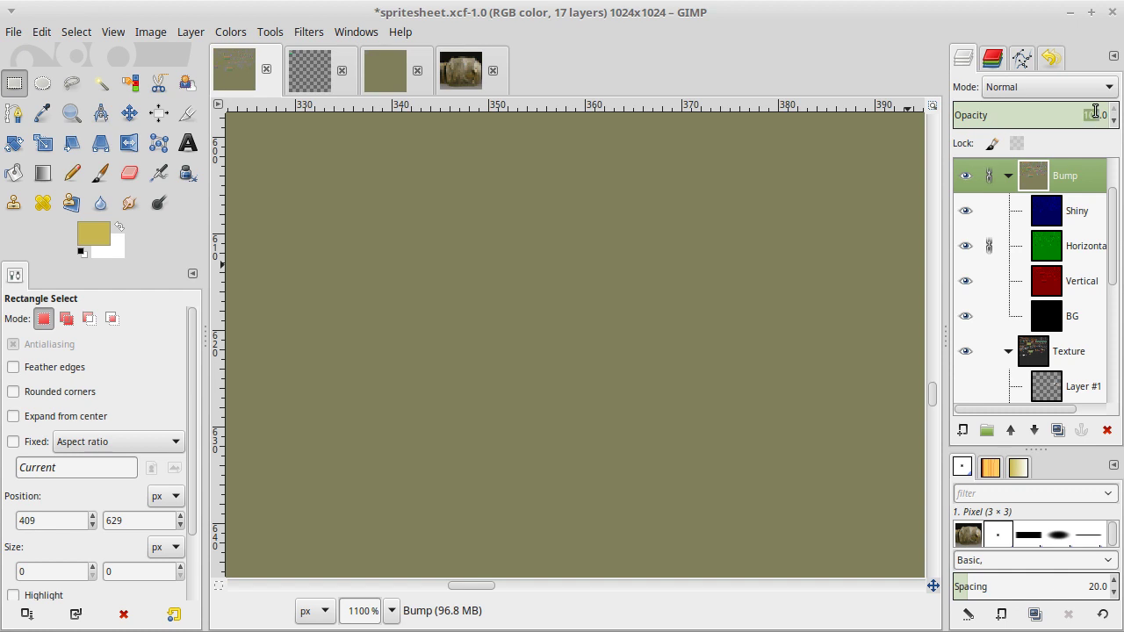
pyautogui.write('50')
pyautogui.press('Return')
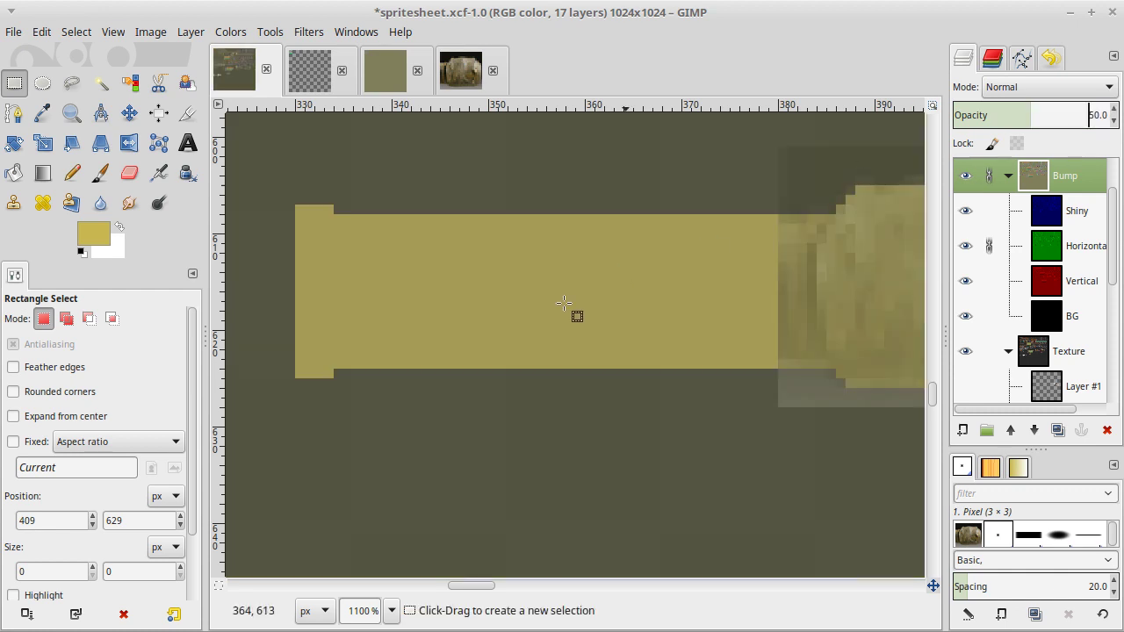
# Make the Shiny bump layer active and pick its dark blue from the gear sprite's hub as the foreground color.
pyautogui.hscroll(5, 561, 283)
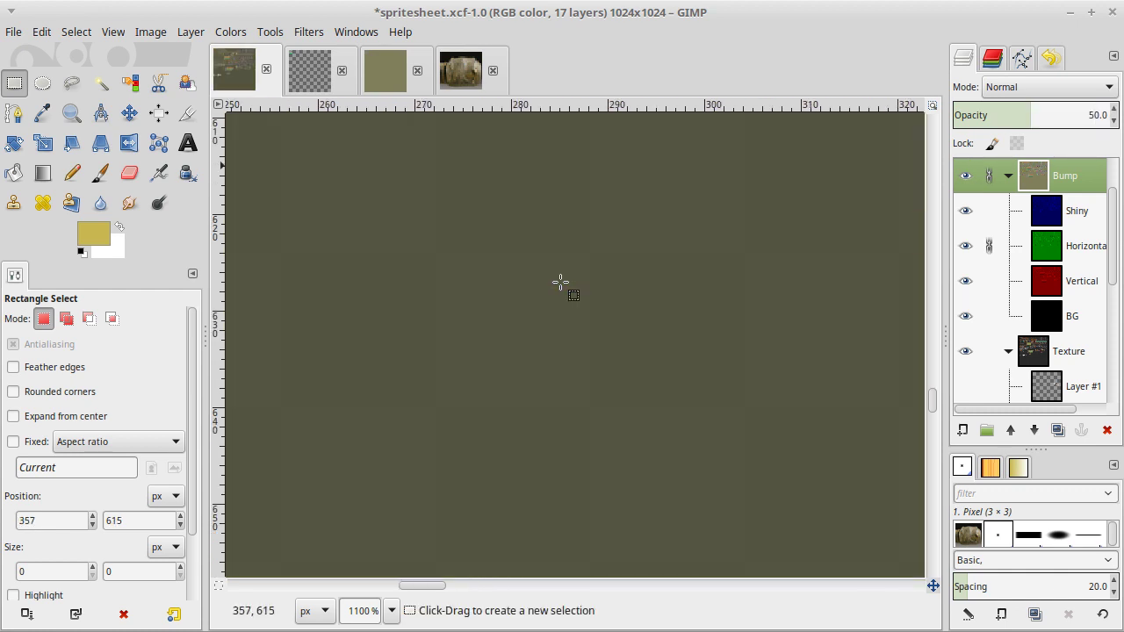
pyautogui.hscroll(4, 560, 283)
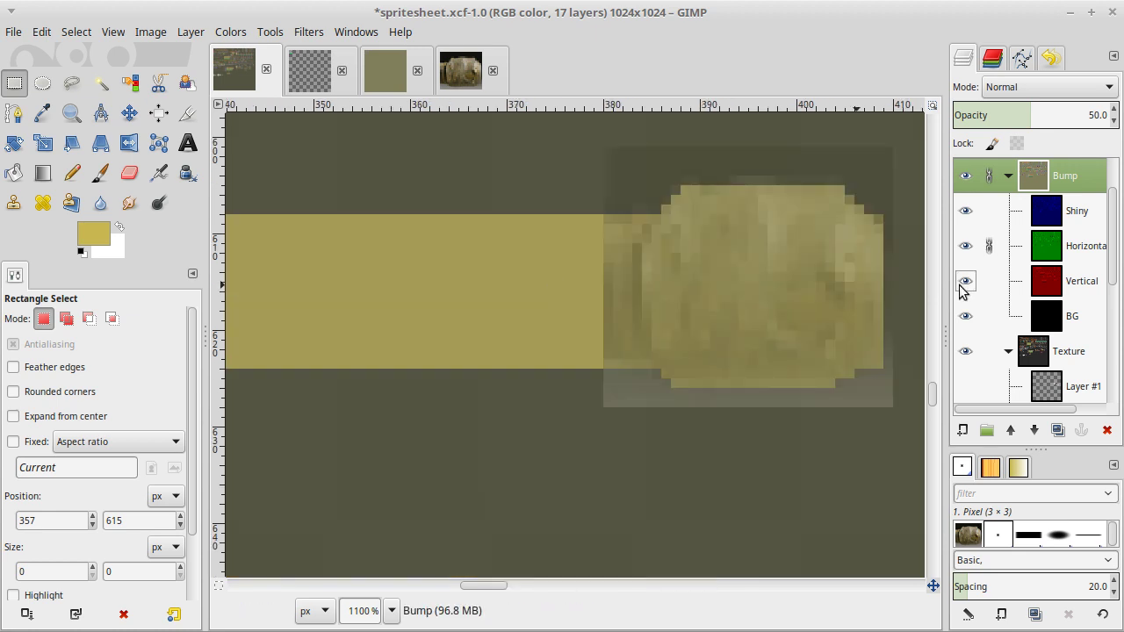
pyautogui.click(1068, 218)
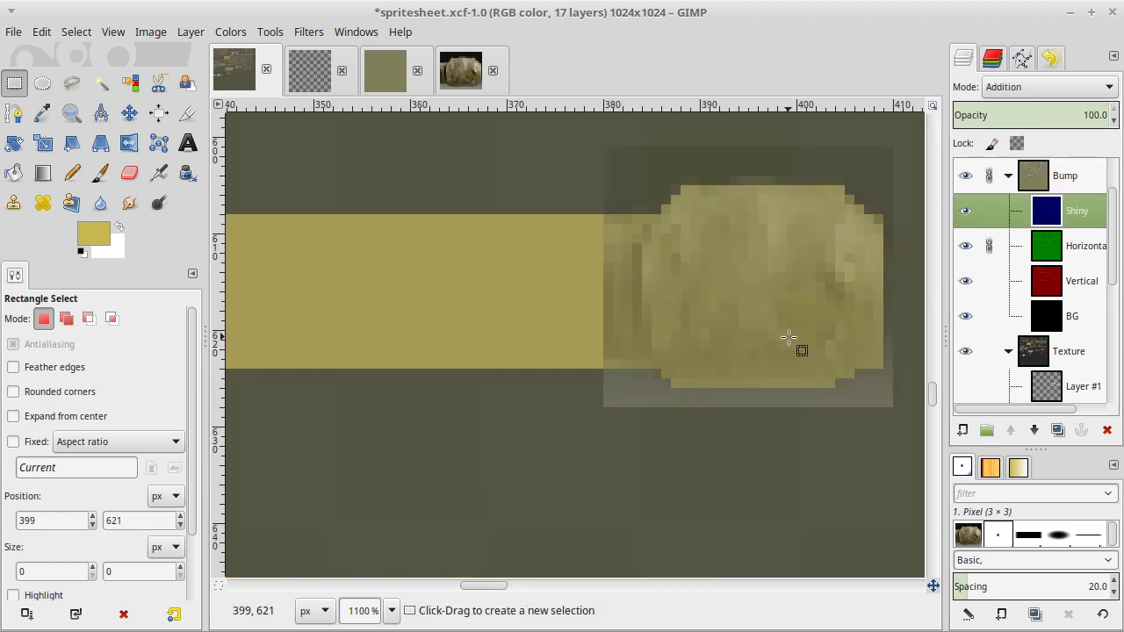
pyautogui.scroll(-5, 789, 337)
pyautogui.press('o')
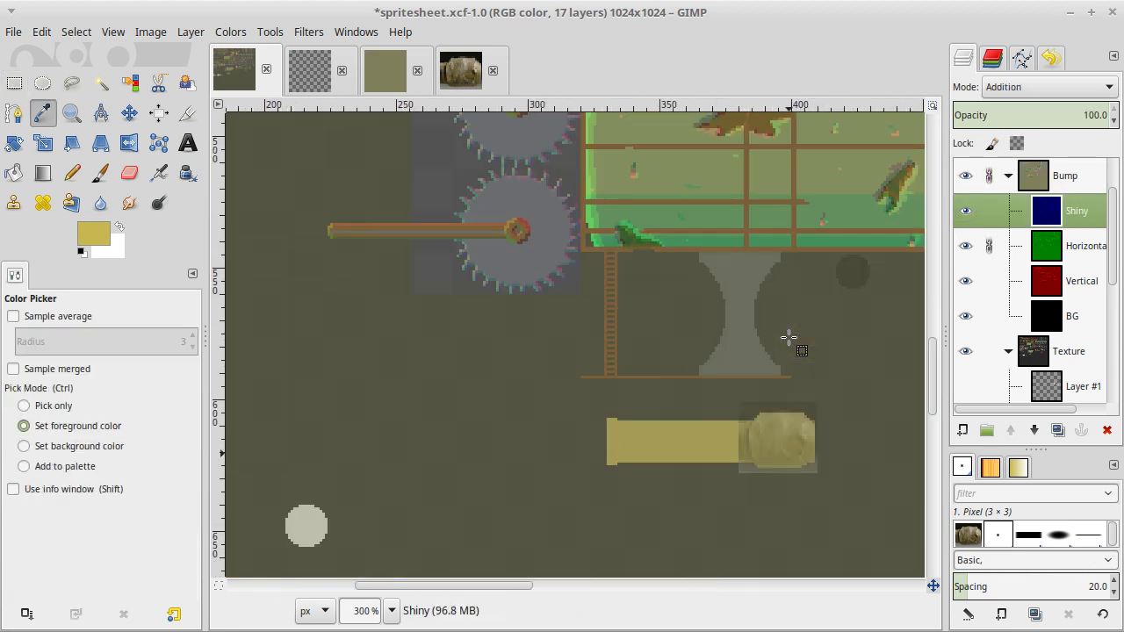
pyautogui.click(511, 239)
pyautogui.press('r')
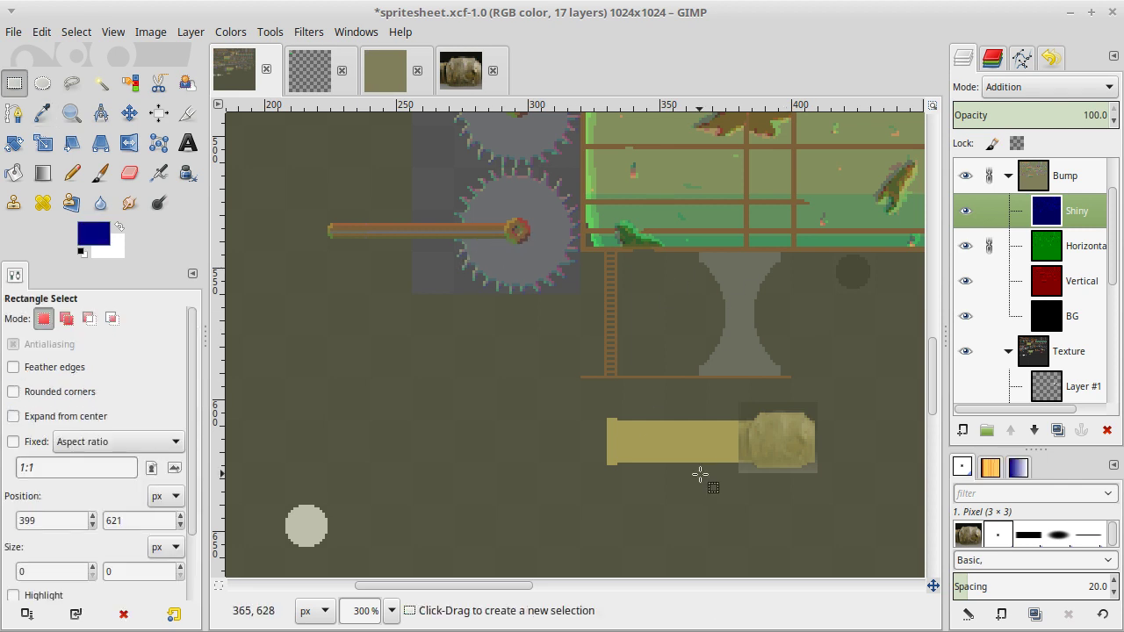
# Fill a 79 × 22 px rectangle covering the whole cannon barrel and beast head with the dark blue on the Shiny layer.
pyautogui.scroll(2, 699, 475)
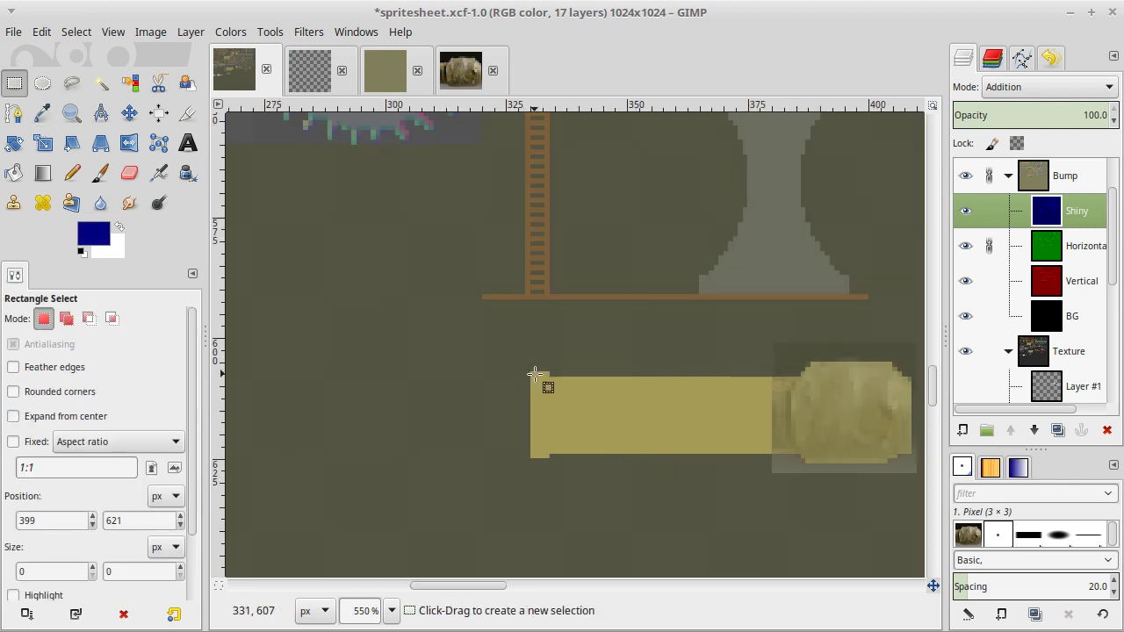
pyautogui.moveTo(535, 375); pyautogui.dragTo(904, 464)
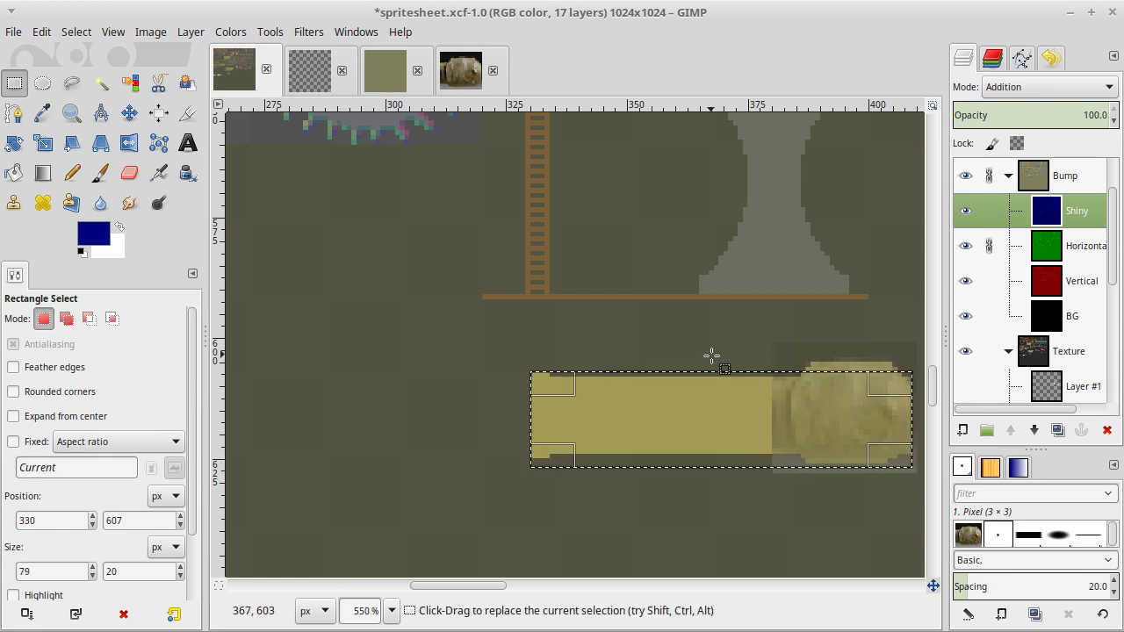
pyautogui.moveTo(728, 392); pyautogui.dragTo(729, 383)
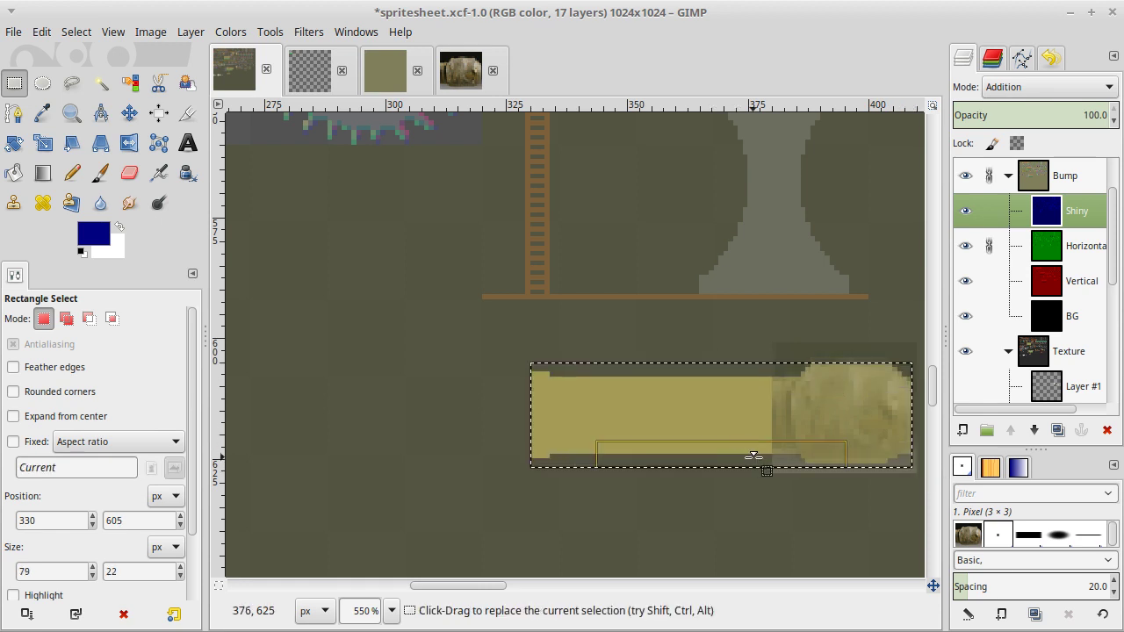
pyautogui.click(718, 510)
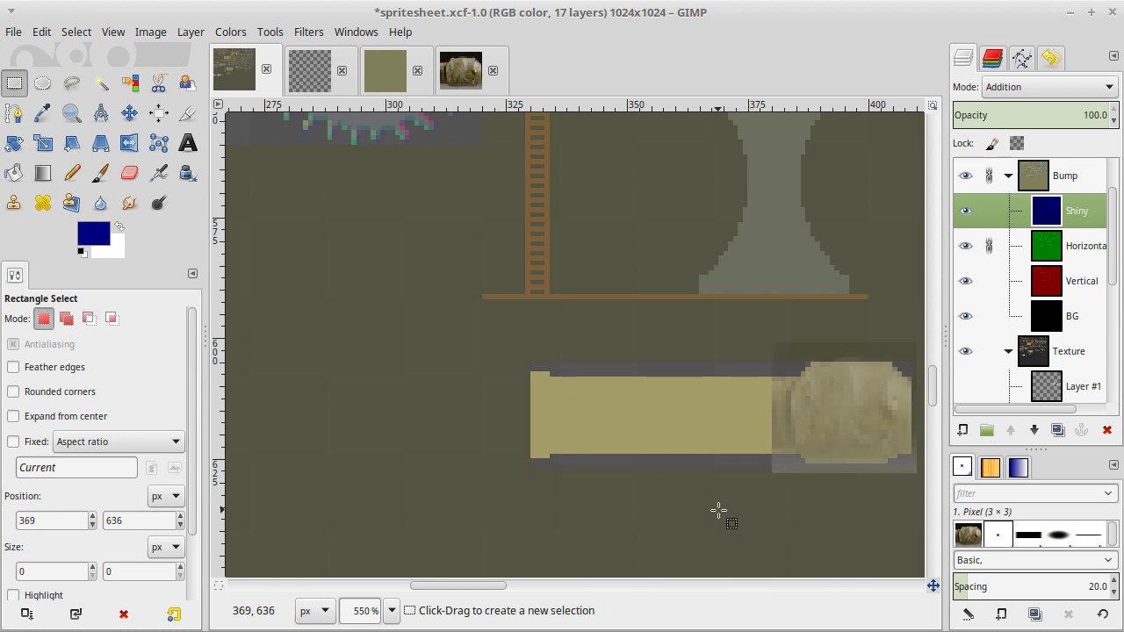
# Make the Horizontal bump layer active and pick a bright green from the leaf detail in the lower corner of the green panel sprite.
pyautogui.hscroll(4, 718, 510)
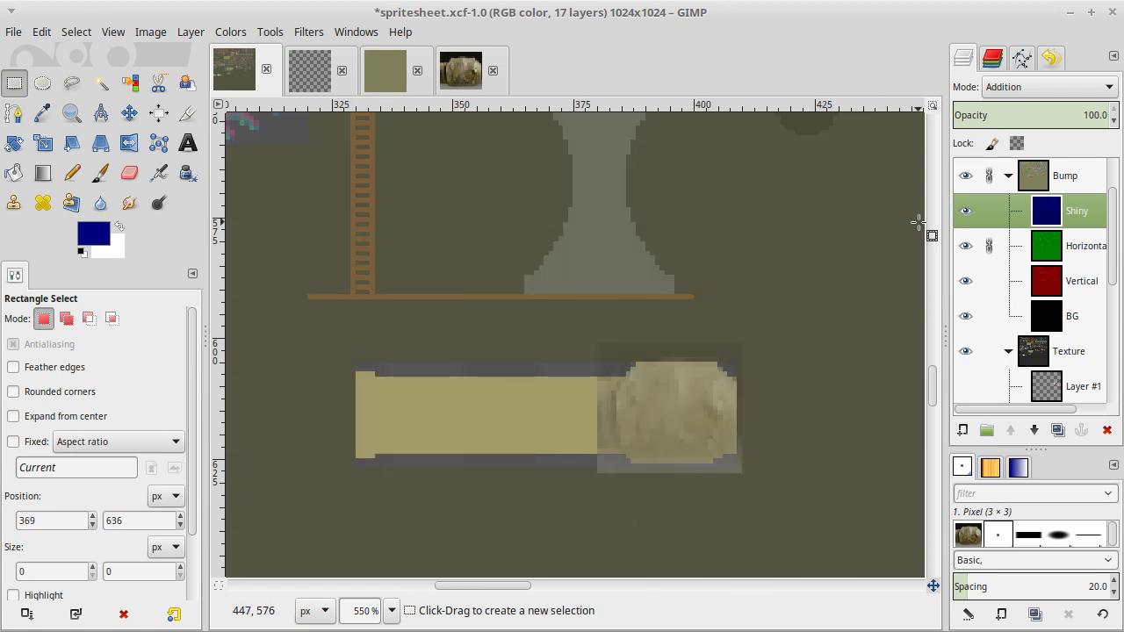
pyautogui.click(1034, 248)
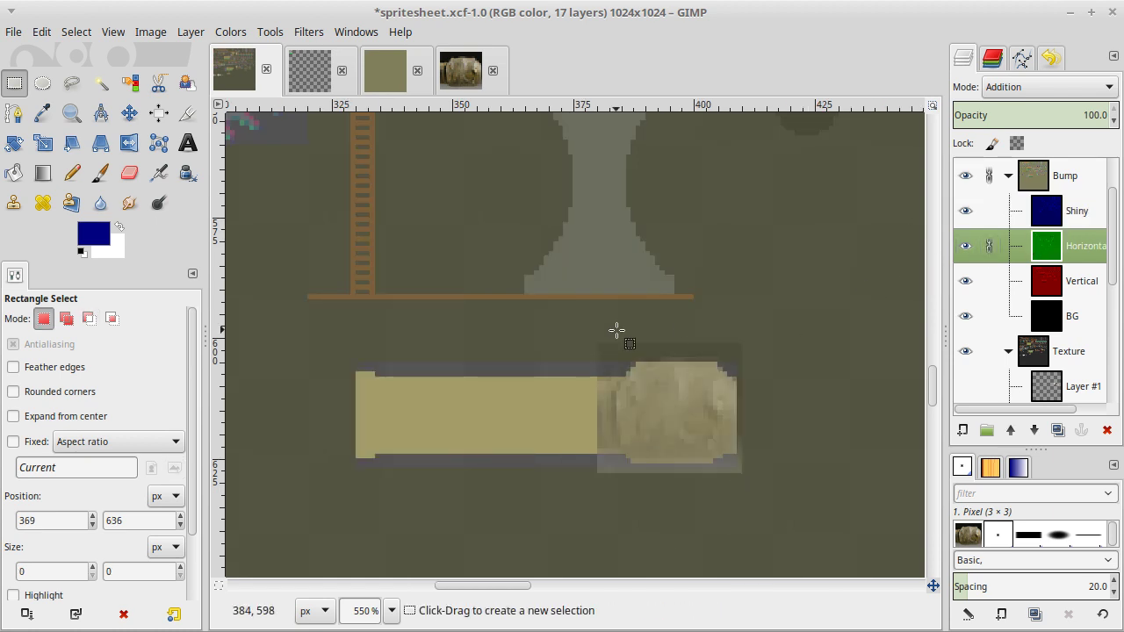
pyautogui.press('o')
pyautogui.scroll(7, 431, 255)
pyautogui.hscroll(-4, 431, 256)
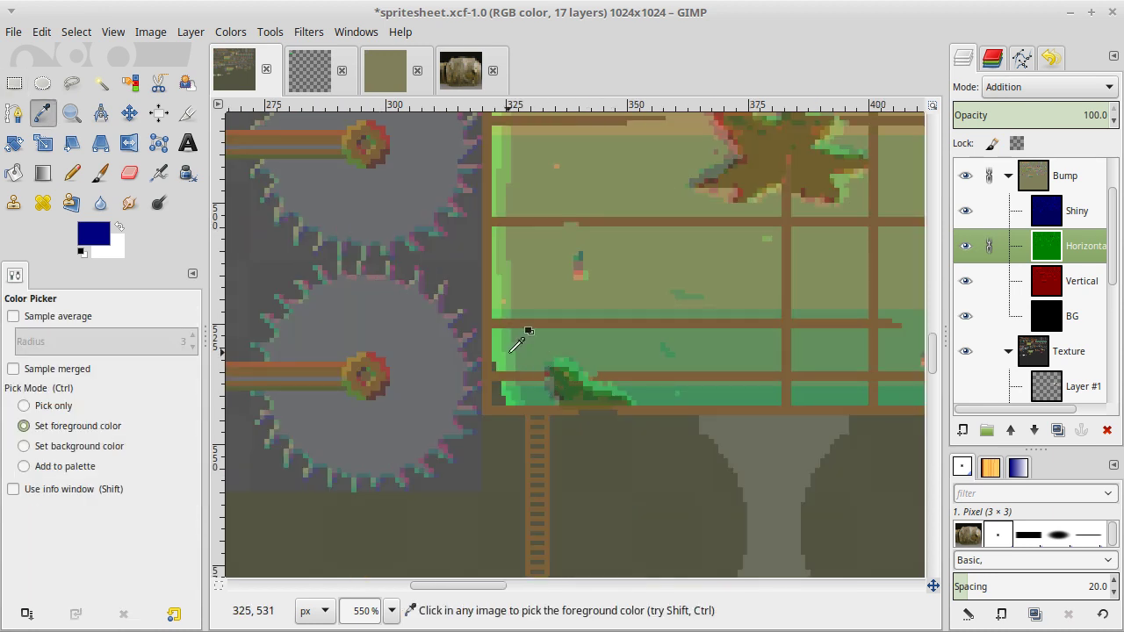
pyautogui.click(569, 381)
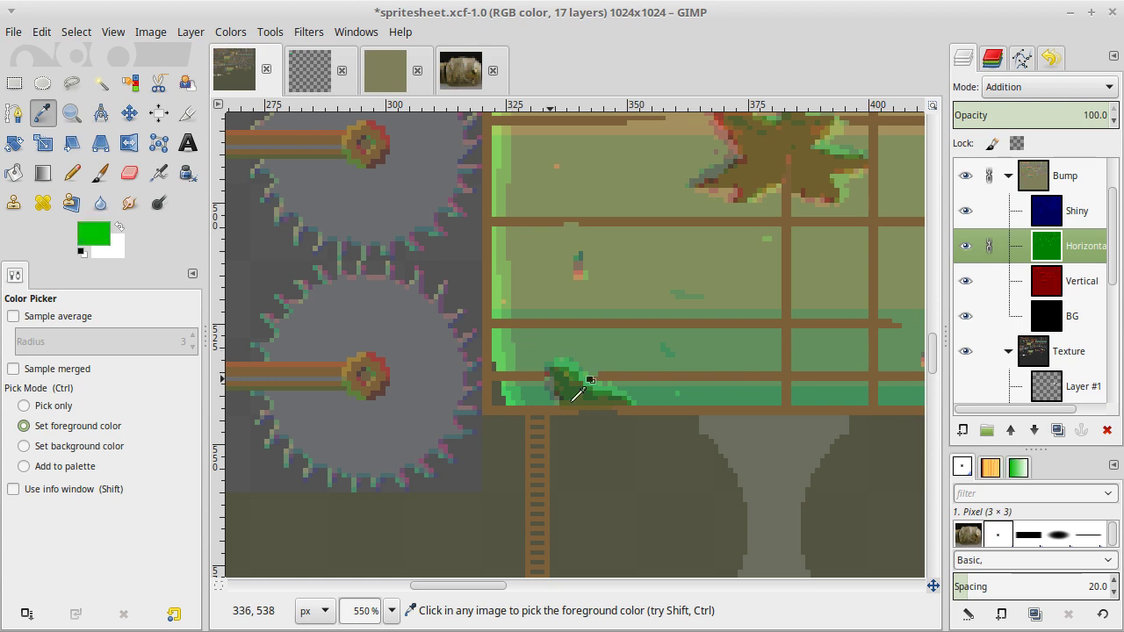
# Fill a 1 × 18 px column at the barrel's breech end with the green on the Horizontal layer and clear the selection.
pyautogui.scroll(-5, 602, 418)
pyautogui.hscroll(4, 606, 413)
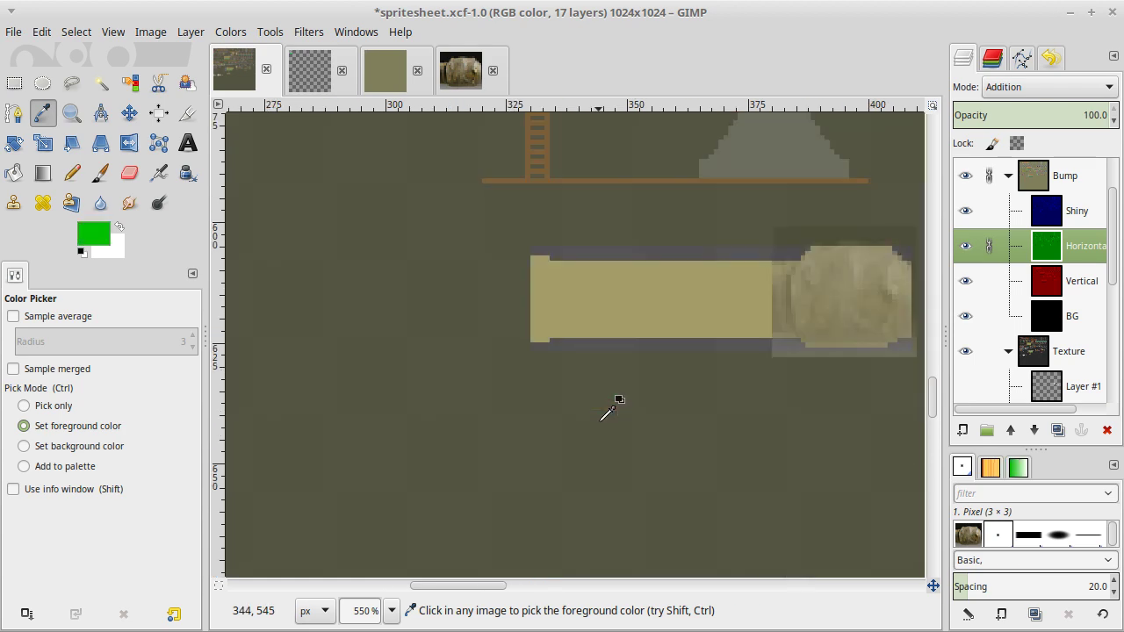
pyautogui.press('n')
pyautogui.press('r')
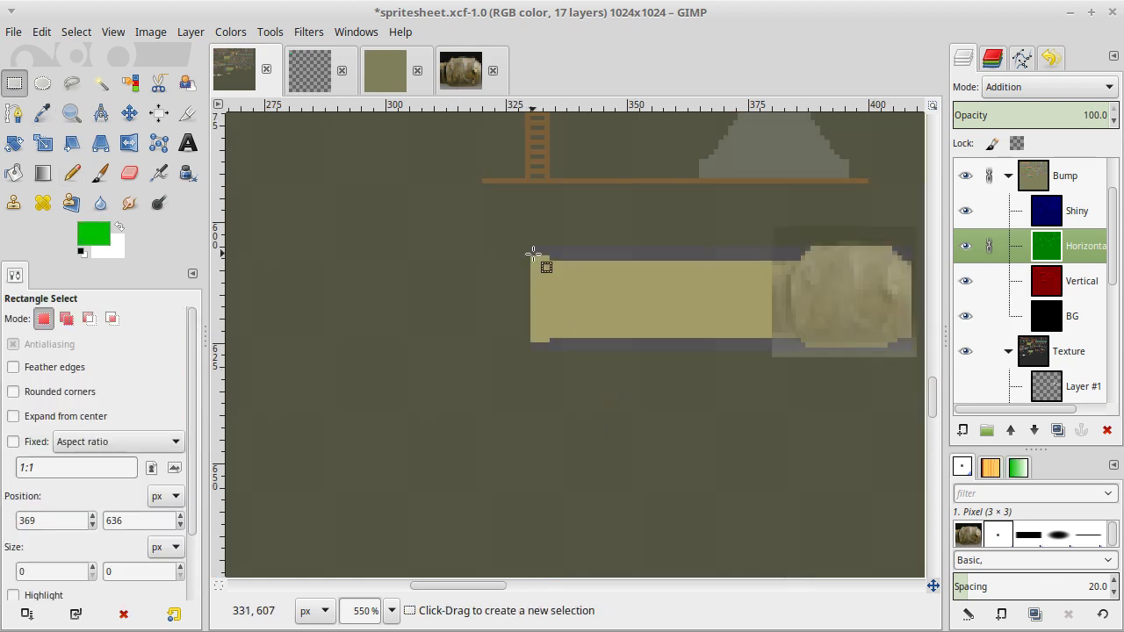
pyautogui.moveTo(530, 258)
pyautogui.mouseDown()
pyautogui.moveTo(530, 350)
pyautogui.moveTo(537, 342)
pyautogui.mouseUp()
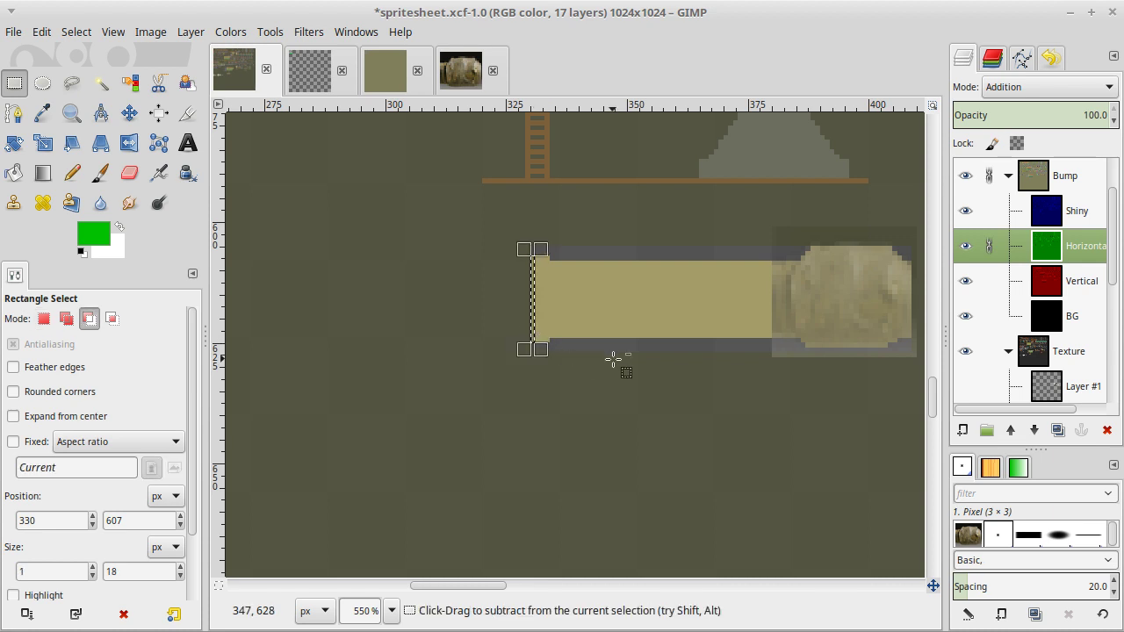
pyautogui.hotkey('ctrl', ',')
pyautogui.hotkey('ctrl', 'shift', 'a')
# Pick the dark green from the far edge of the green panel sprite as the foreground color for the Horizontal bump layer.
pyautogui.scroll(3, 613, 359)
pyautogui.scroll(3, 613, 359)
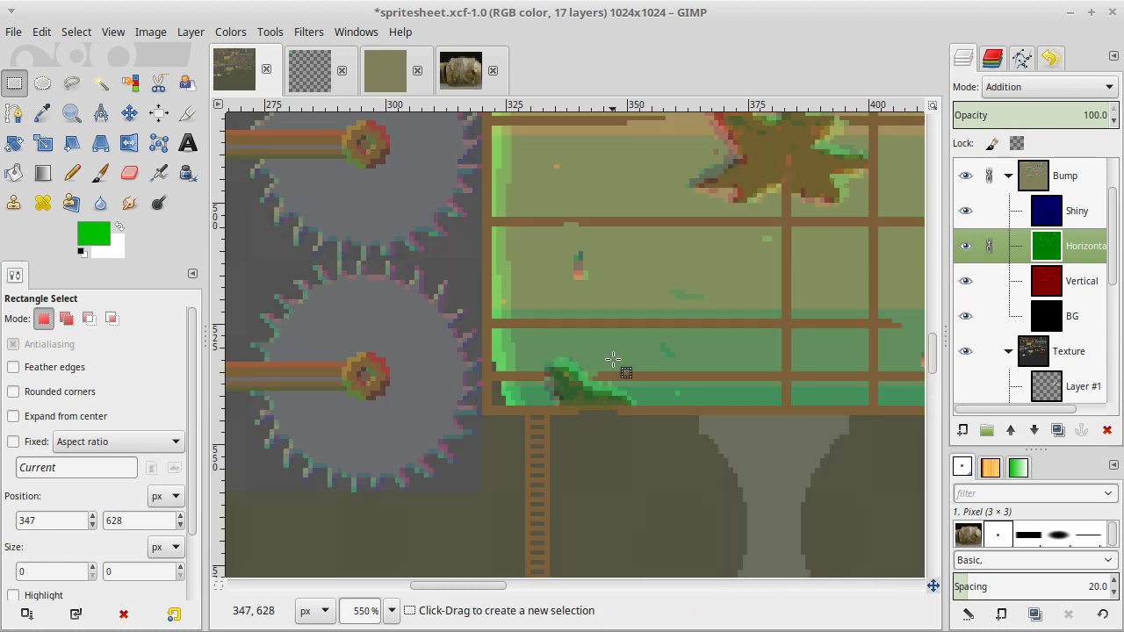
pyautogui.press('o')
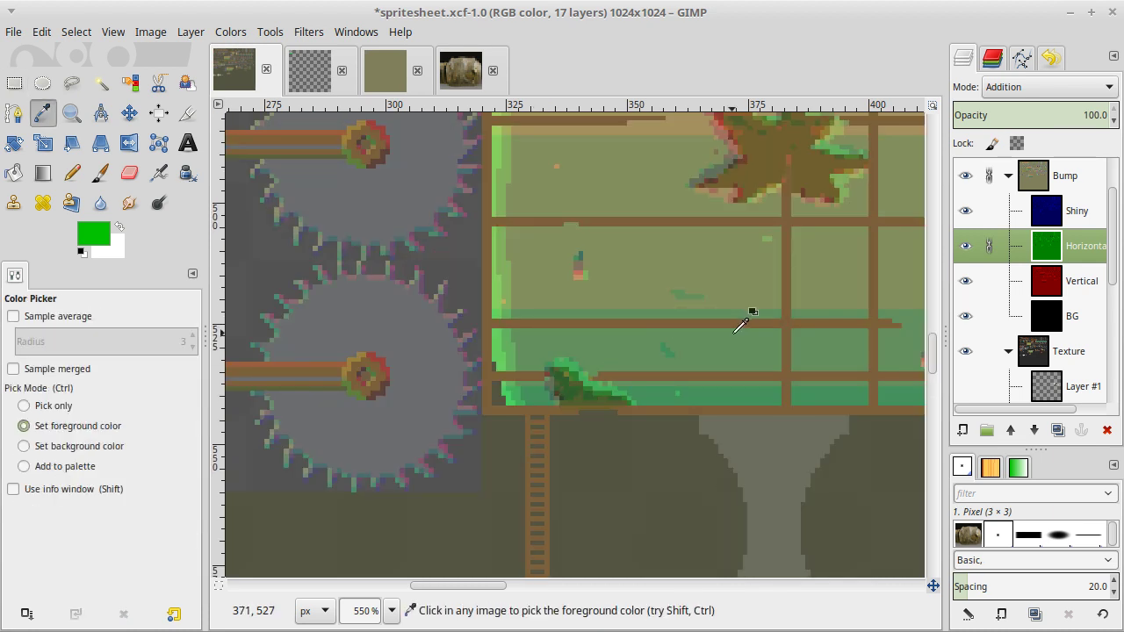
pyautogui.hscroll(8, 746, 316)
pyautogui.click(807, 289)
pyautogui.hscroll(-8, 635, 421)
pyautogui.scroll(-15, 635, 421)
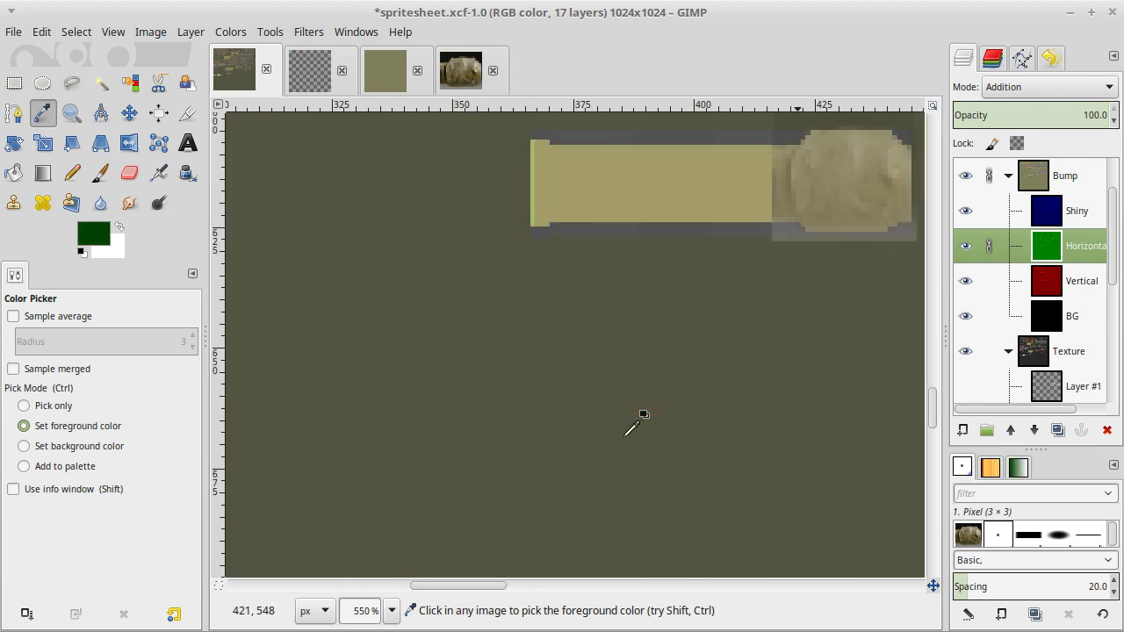
# Fill a 1 × 18 px column at the front edge of the barrel's breech ring with the dark green and clear the selection.
pyautogui.scroll(9, 635, 422)
pyautogui.press('r')
pyautogui.scroll(-6, 634, 421)
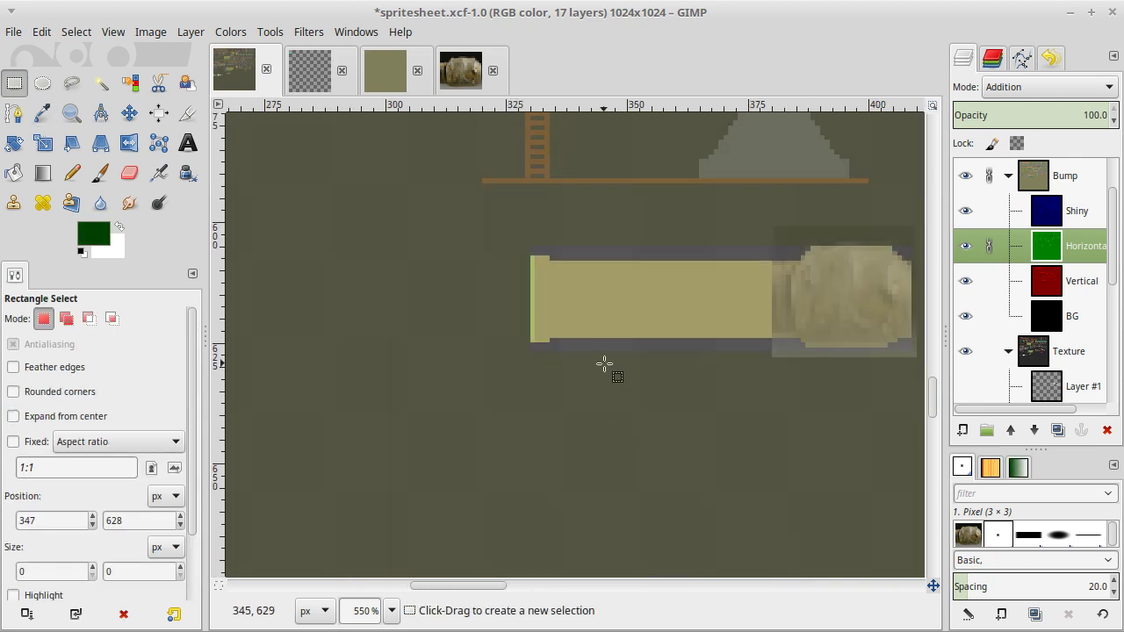
pyautogui.keyDown('ctrl'); pyautogui.scroll(3, 604, 363); pyautogui.keyUp('ctrl')
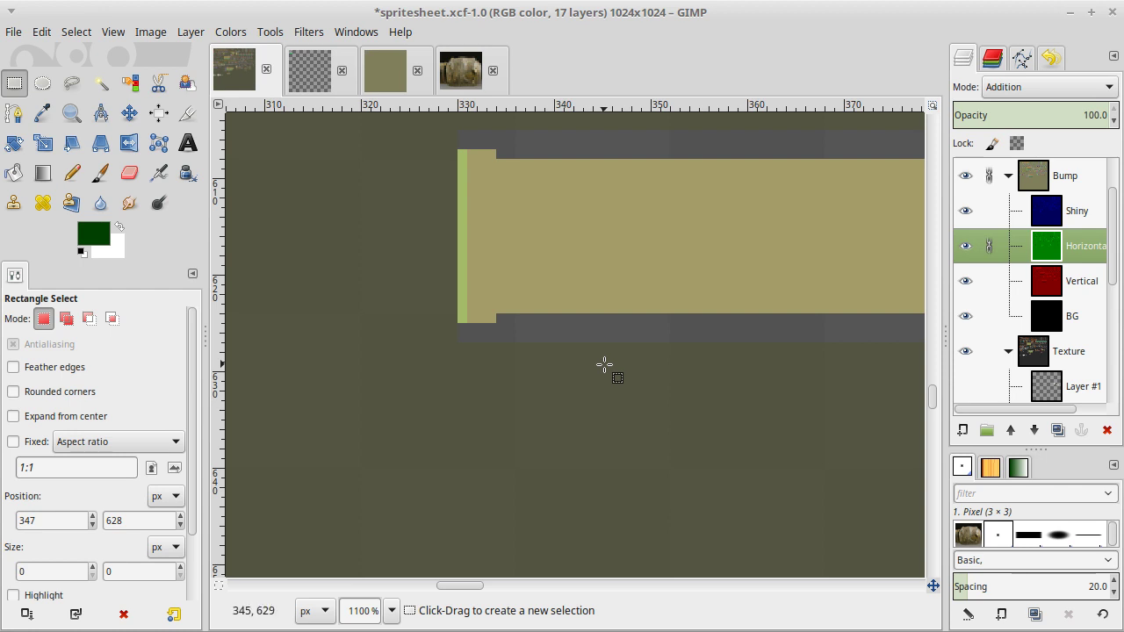
pyautogui.moveTo(492, 152); pyautogui.dragTo(494, 323)
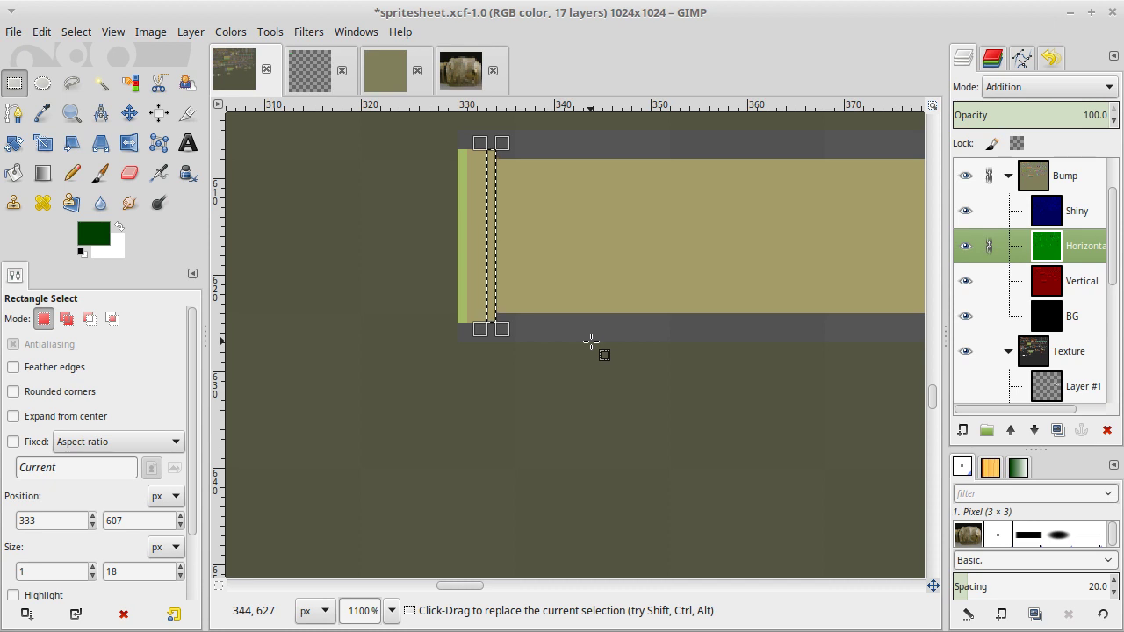
pyautogui.press('ctrl')
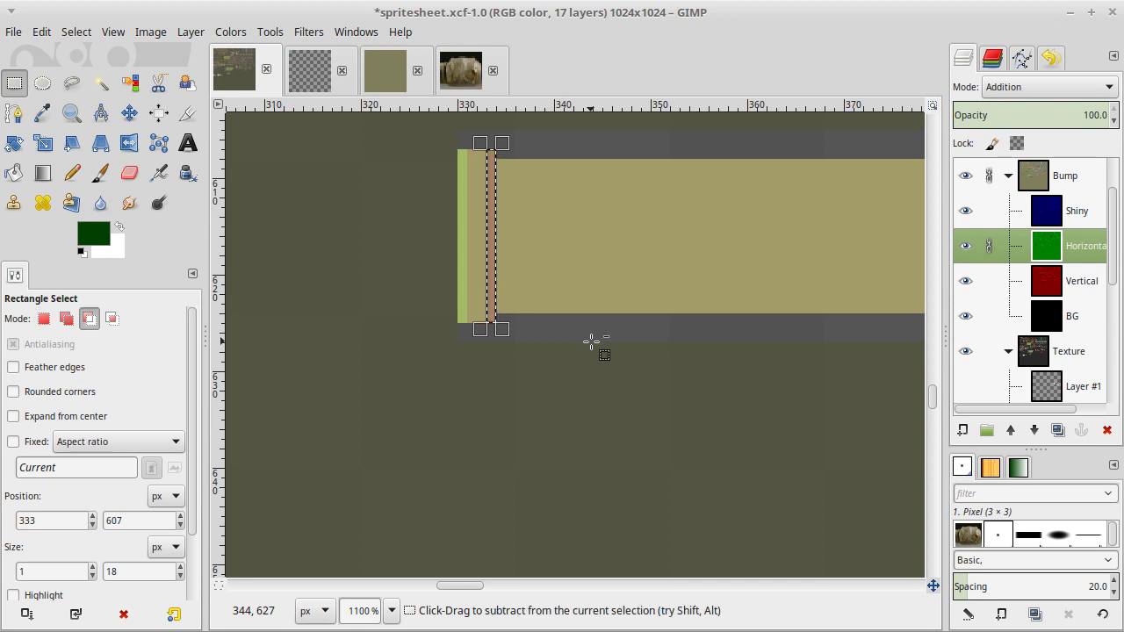
pyautogui.click(592, 342)
# Fill a 1 × 16 px column at the muzzle end of the beast head with the dark green and clear the selection.
pyautogui.hscroll(5, 592, 342)
pyautogui.scroll(2, 592, 341)
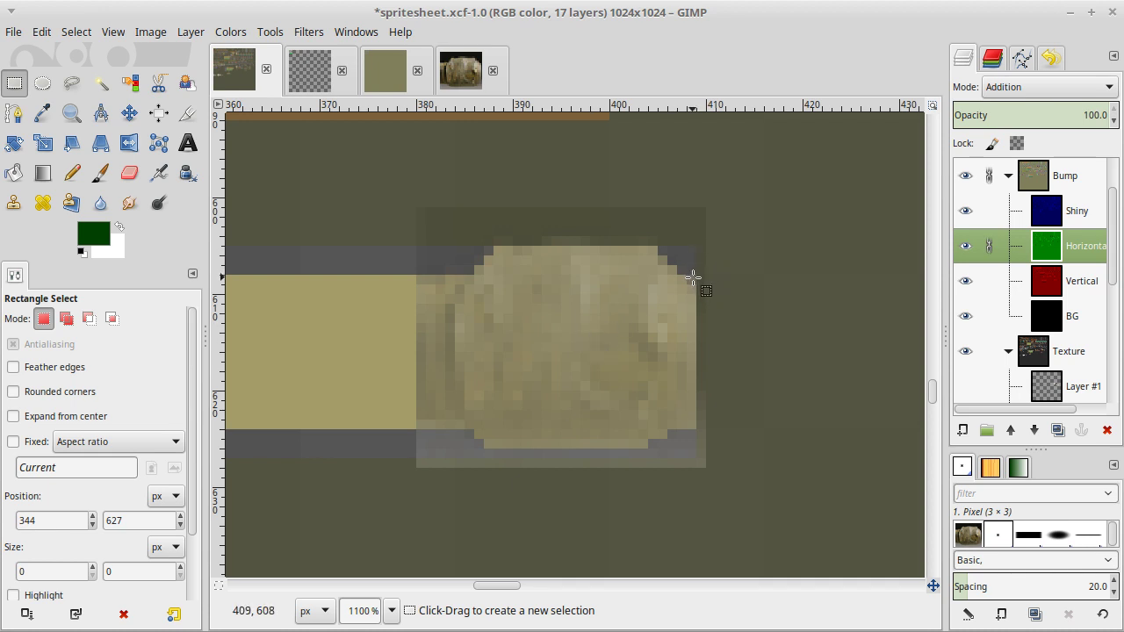
pyautogui.moveTo(693, 278); pyautogui.dragTo(697, 435)
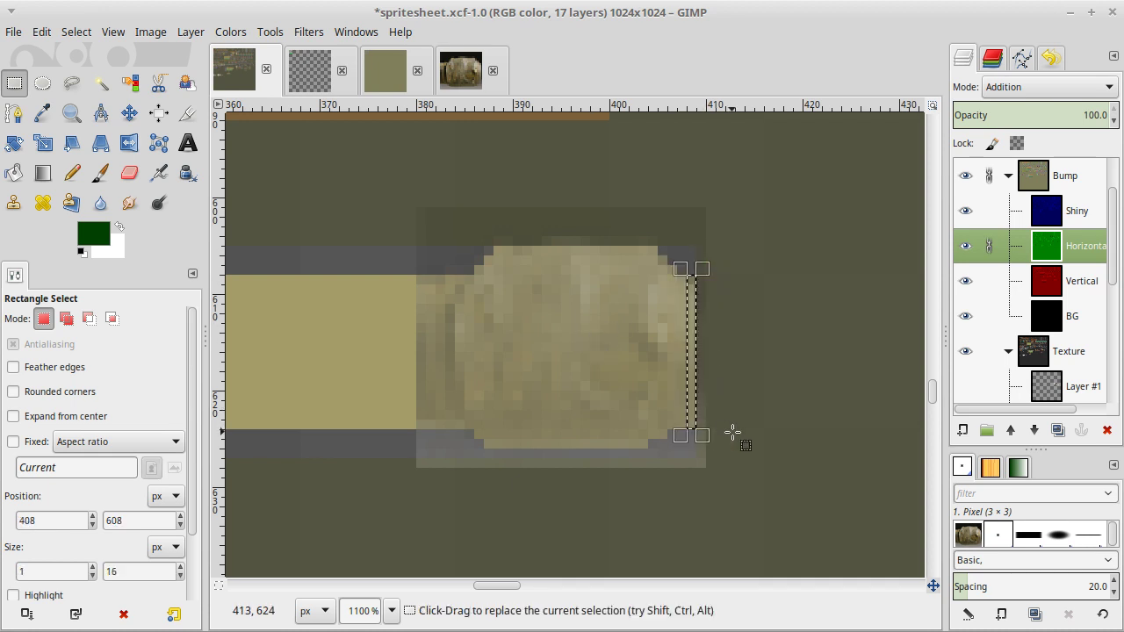
pyautogui.hotkey('ctrl', 'x')
pyautogui.click(731, 433)
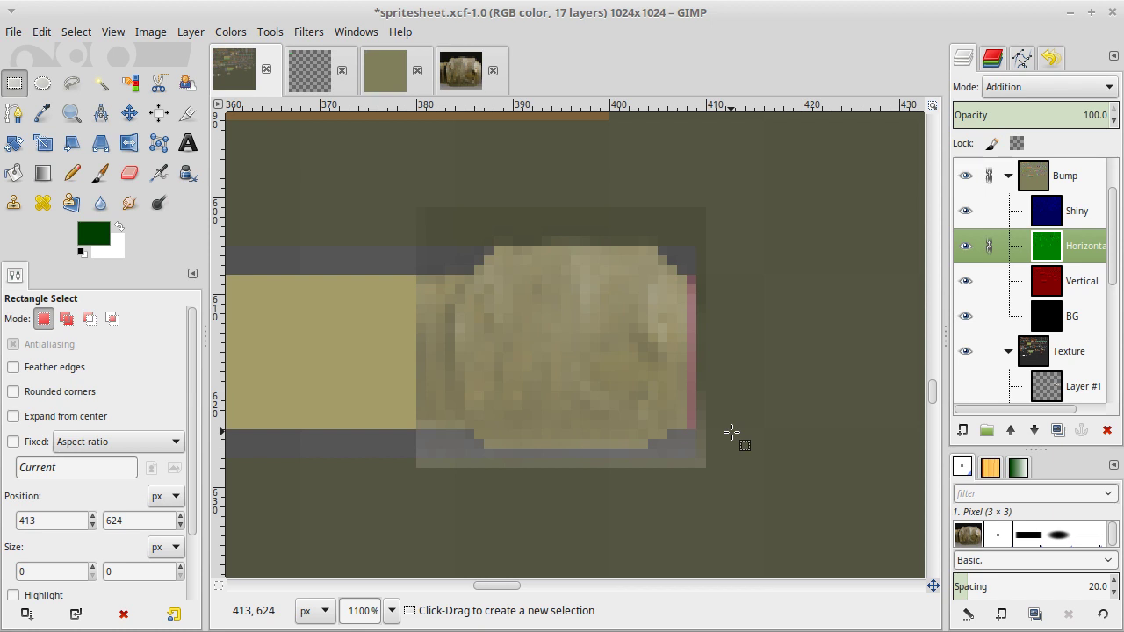
# Make Layer #4 with the beast-head overlay active and raise its opacity to 100.
pyautogui.scroll(-3, 1067, 299)
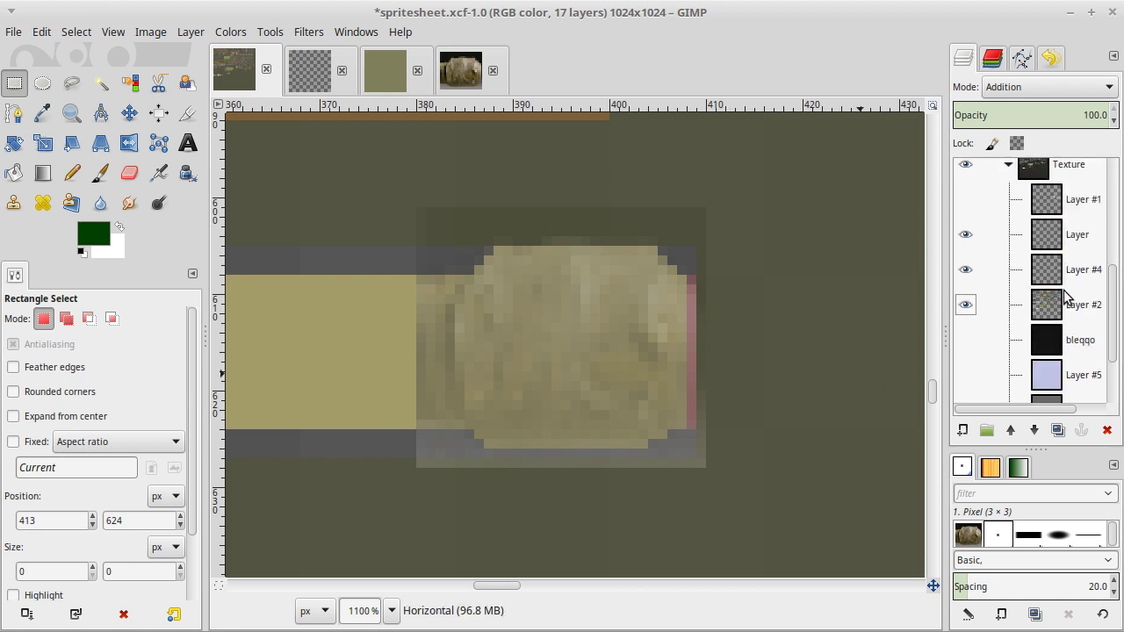
pyautogui.click(1041, 306)
pyautogui.click(1052, 270)
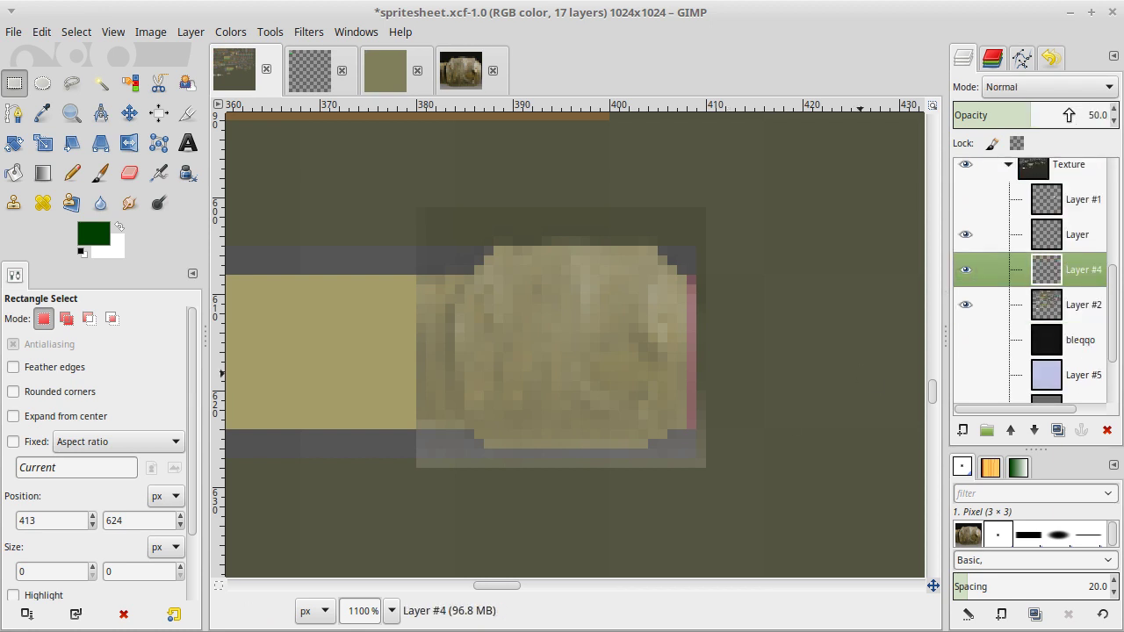
pyautogui.moveTo(1089, 107); pyautogui.dragTo(1119, 132)
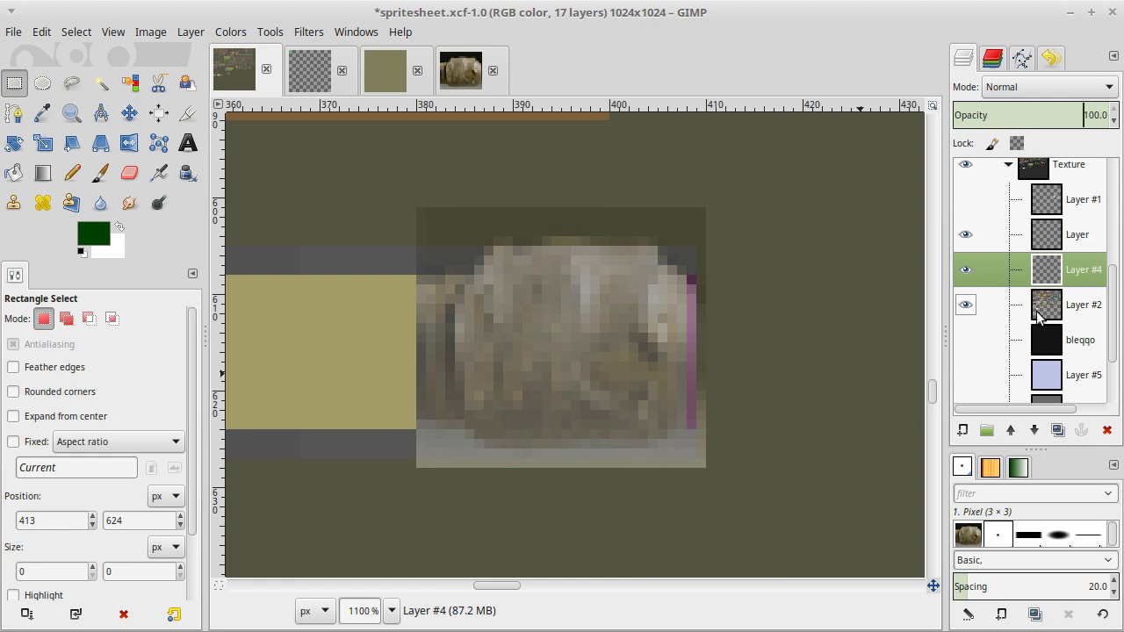
pyautogui.scroll(3, 1039, 316)
# Undo the downscaling of the beast-head reference photo, view it at 100% and return to the spritesheet.
pyautogui.click(454, 68)
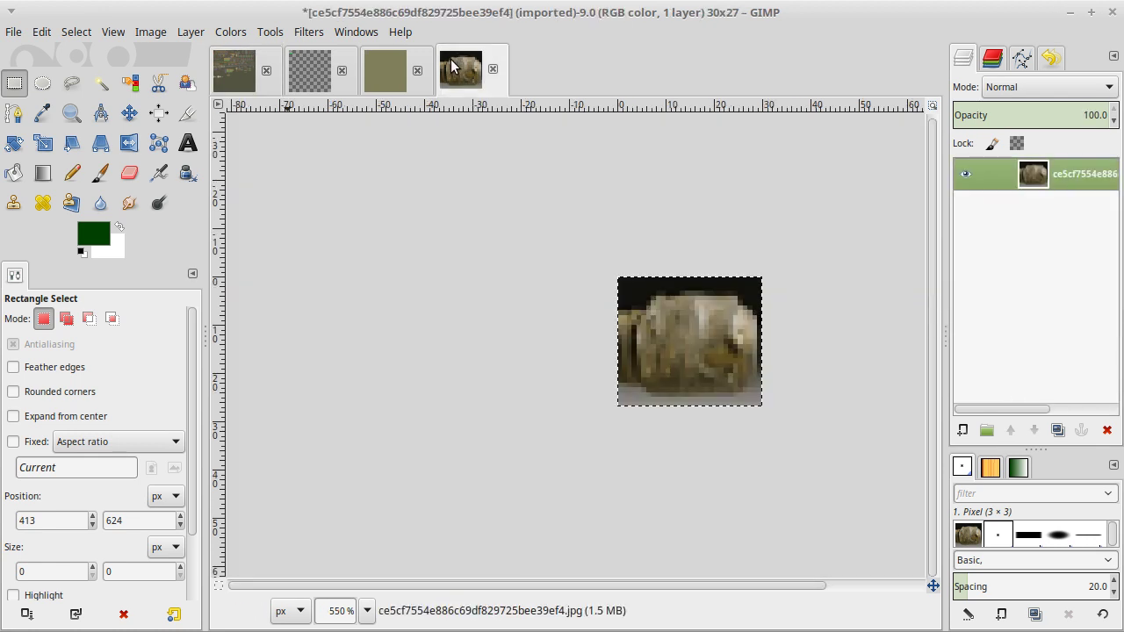
pyautogui.hotkey('ctrl', 'z')
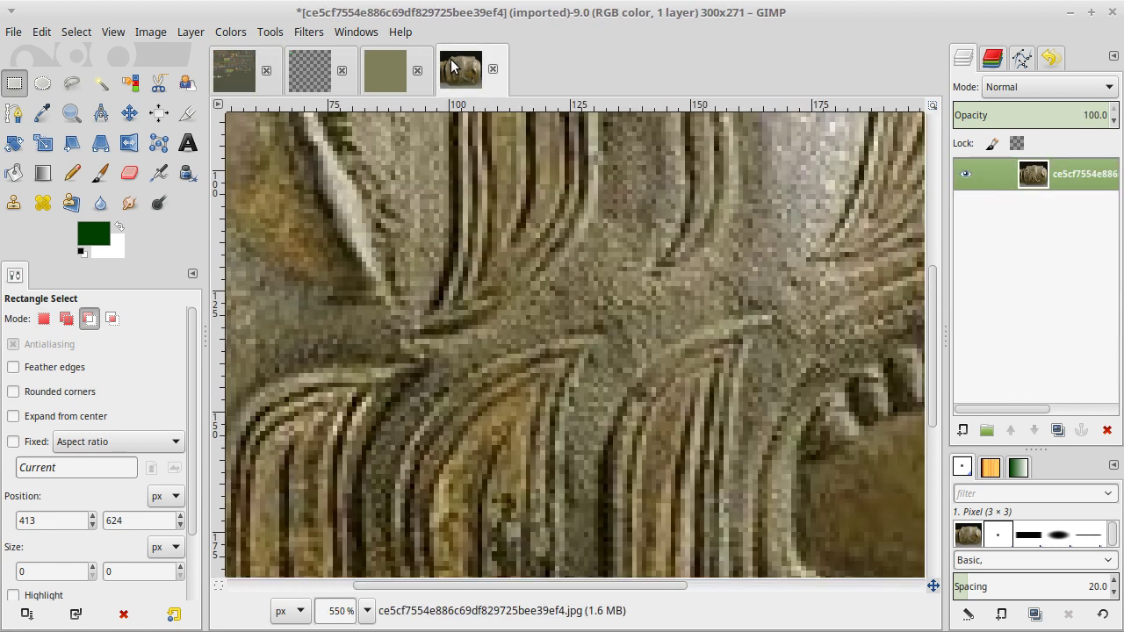
pyautogui.press('1')
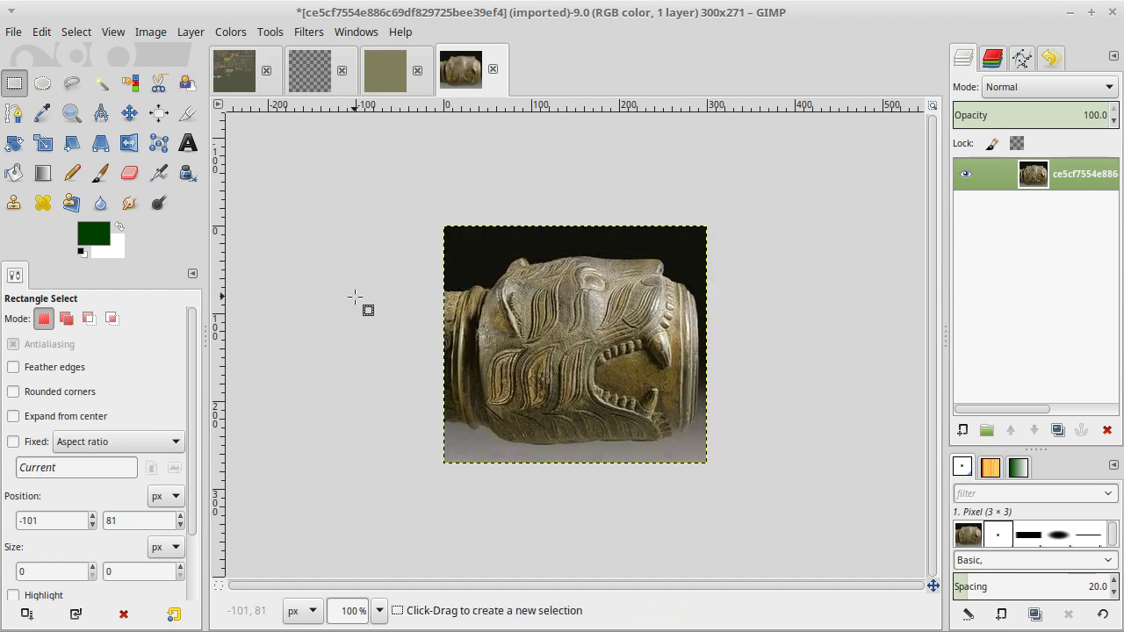
pyautogui.click(242, 72)
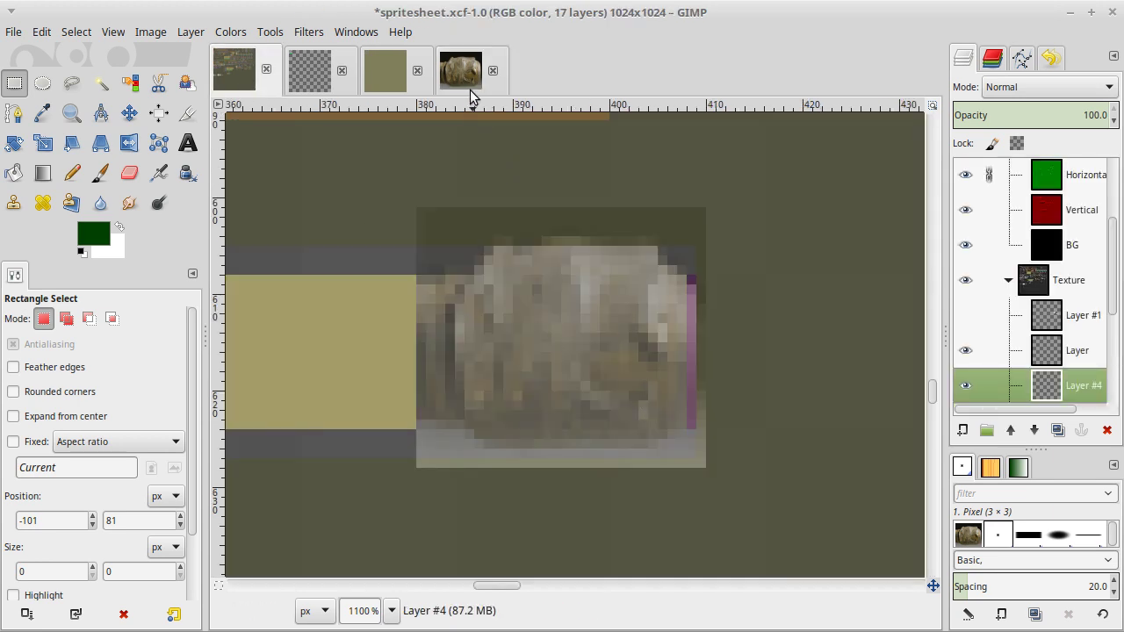
# Hide Layer #4 so the beast-head photo overlay no longer covers the cannon sprite.
pyautogui.press('n')
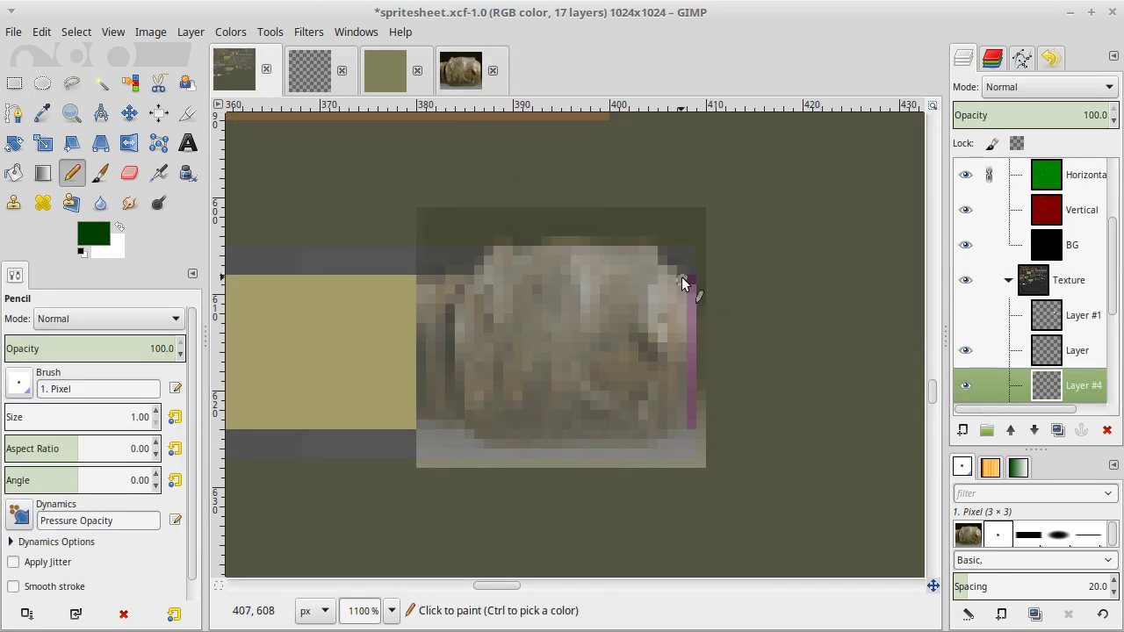
pyautogui.scroll(-3, 975, 316)
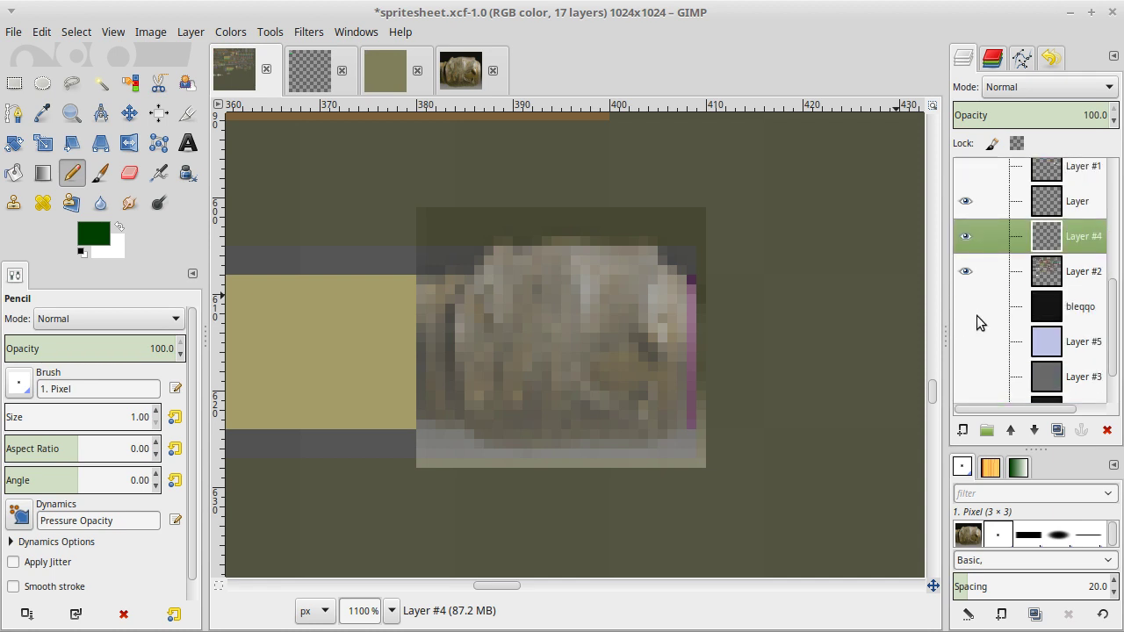
pyautogui.scroll(2, 976, 316)
pyautogui.click(965, 316)
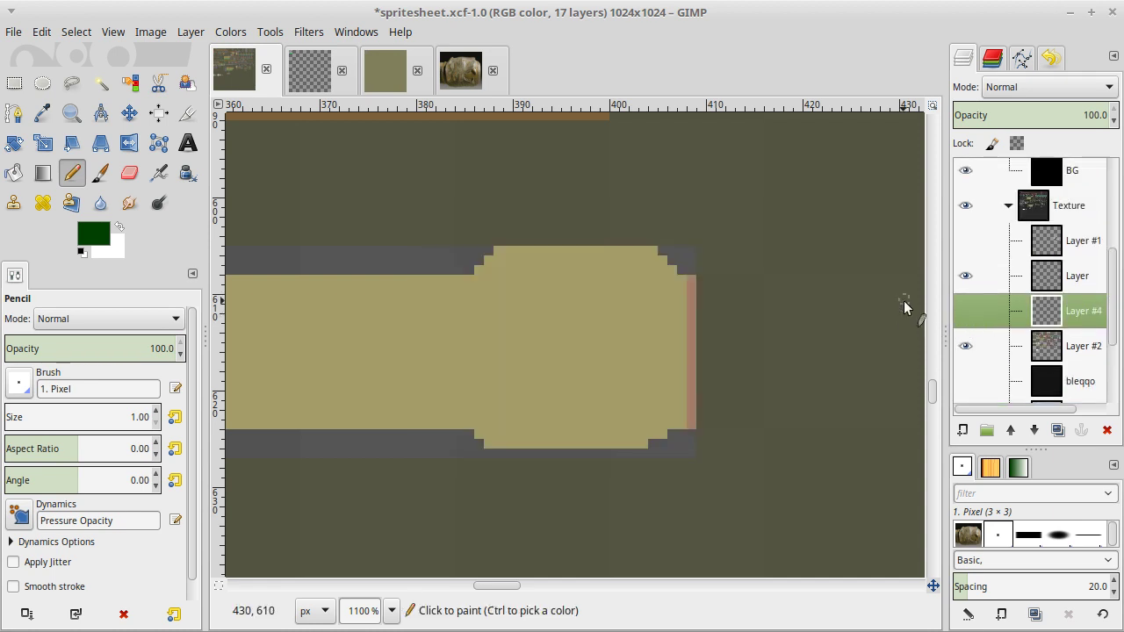
# Make Layer #2 active, pick the cannon's gold as the foreground color and get the Pencil ready.
pyautogui.press('r')
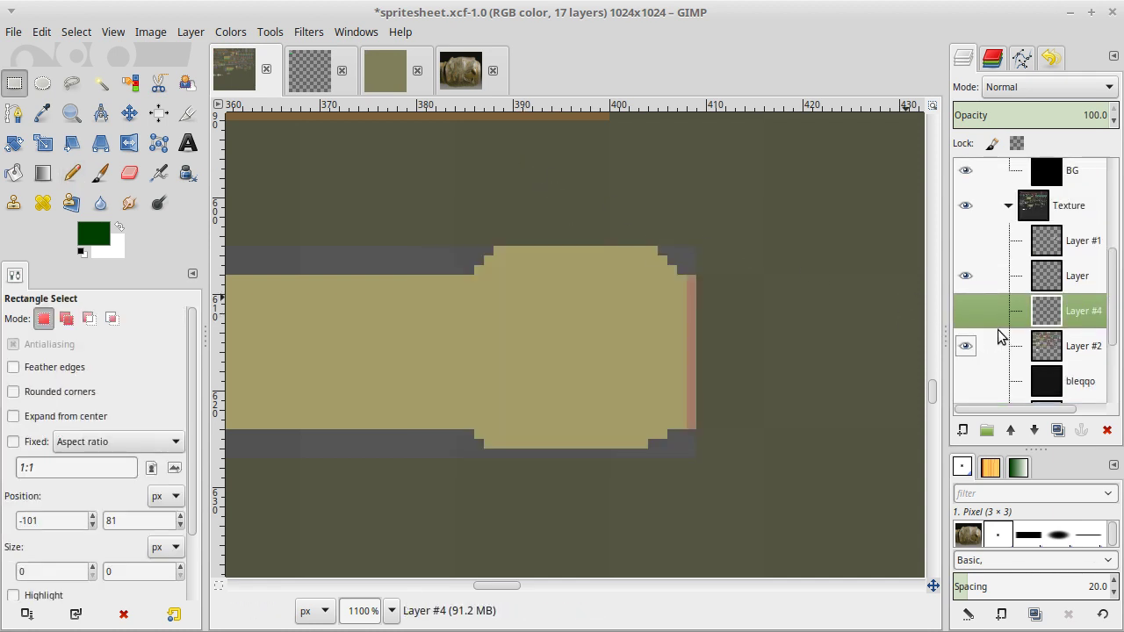
pyautogui.scroll(-2, 995, 331)
pyautogui.scroll(2, 995, 331)
pyautogui.scroll(-1, 999, 334)
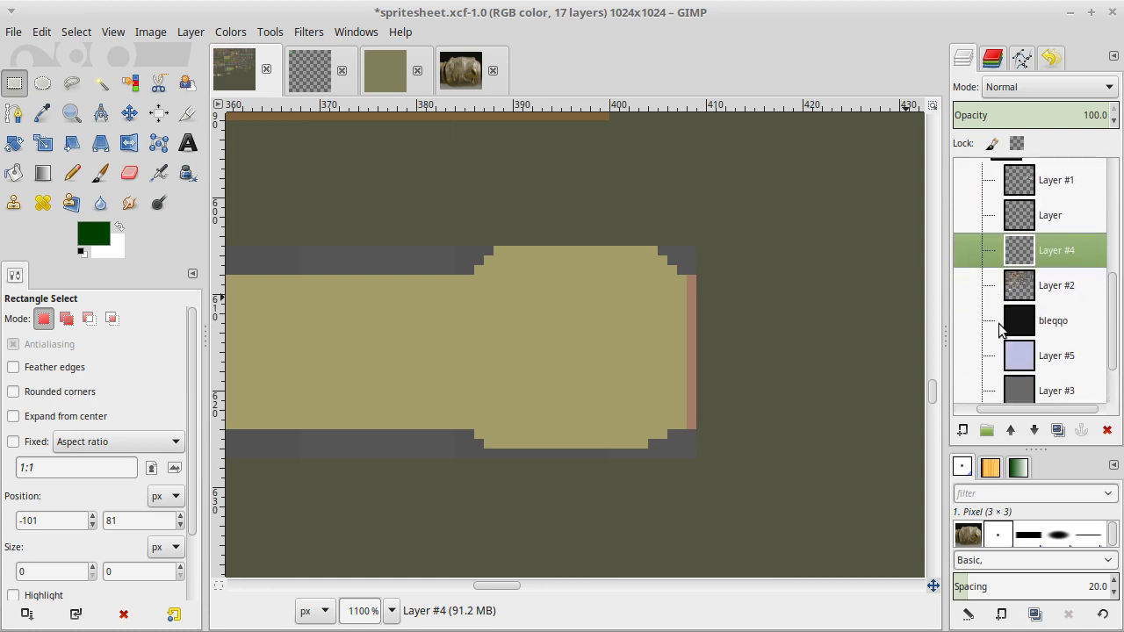
pyautogui.click(1017, 303)
pyautogui.scroll(1, 1018, 299)
pyautogui.press('o')
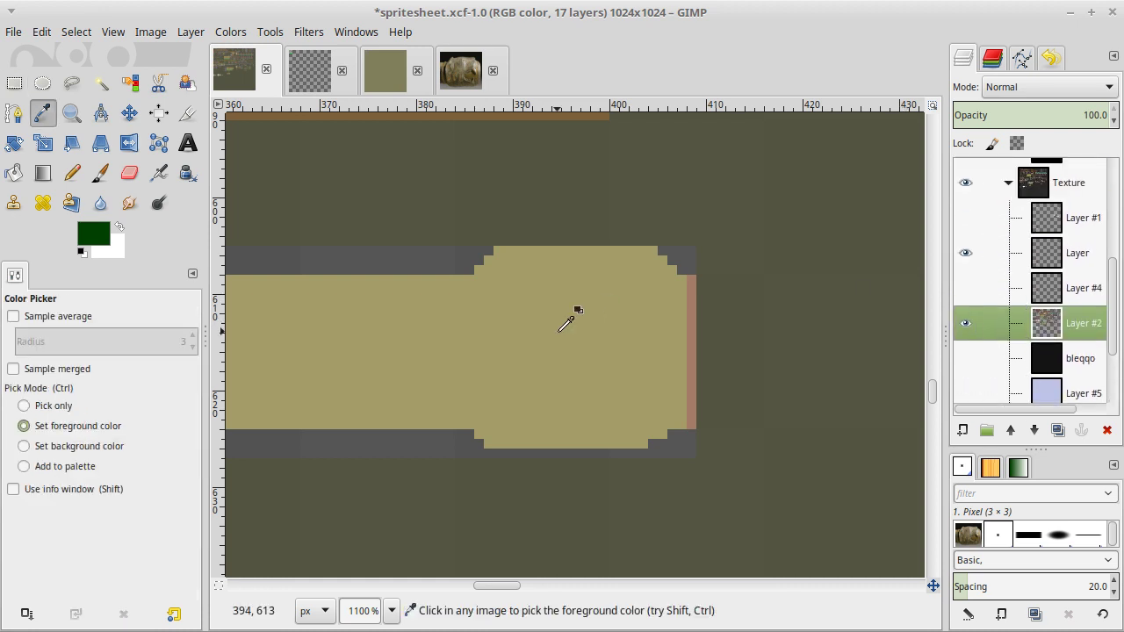
pyautogui.press('n')
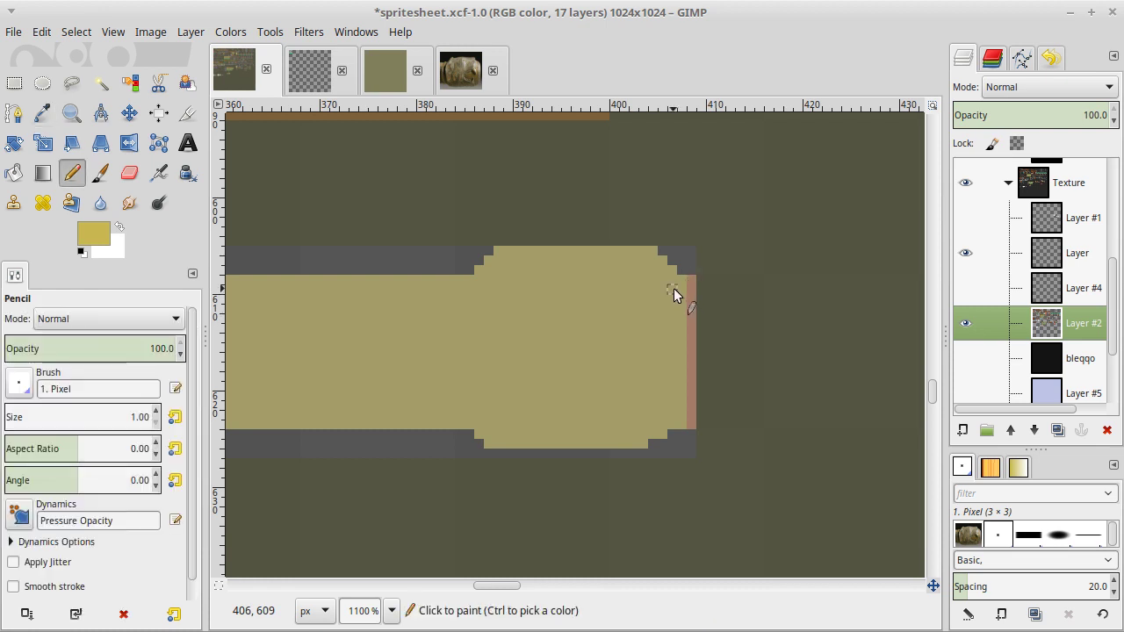
# Square off the beast head's upper front corner with gold pixels on Layer #2, checking its shape against the reference photo.
pyautogui.click(460, 72)
pyautogui.click(234, 81)
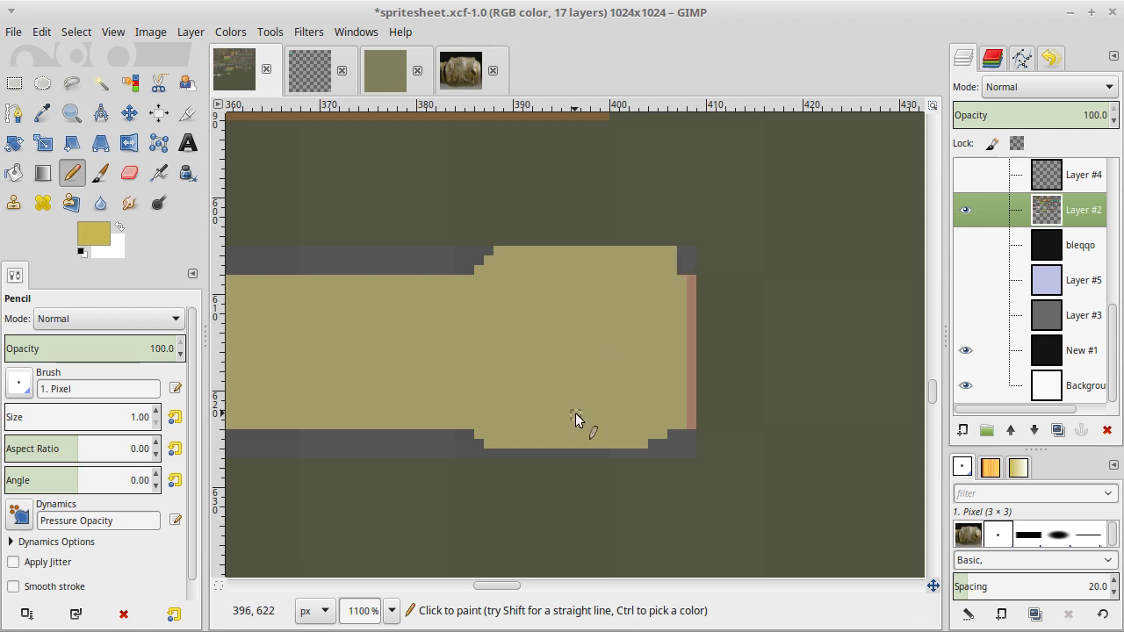
pyautogui.click(465, 78)
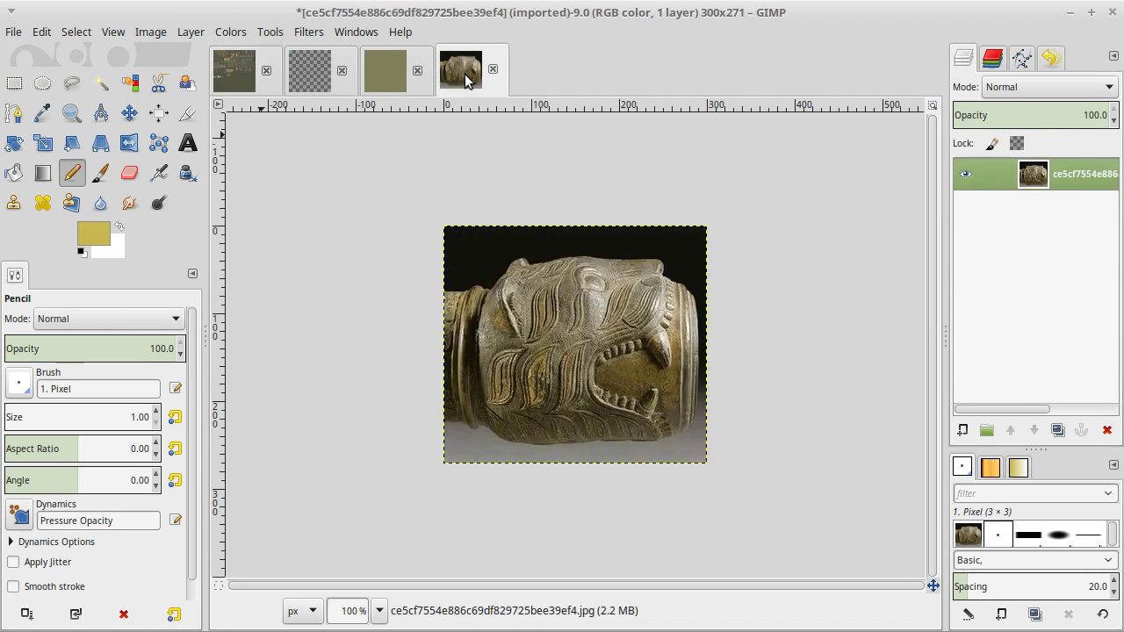
pyautogui.click(230, 69)
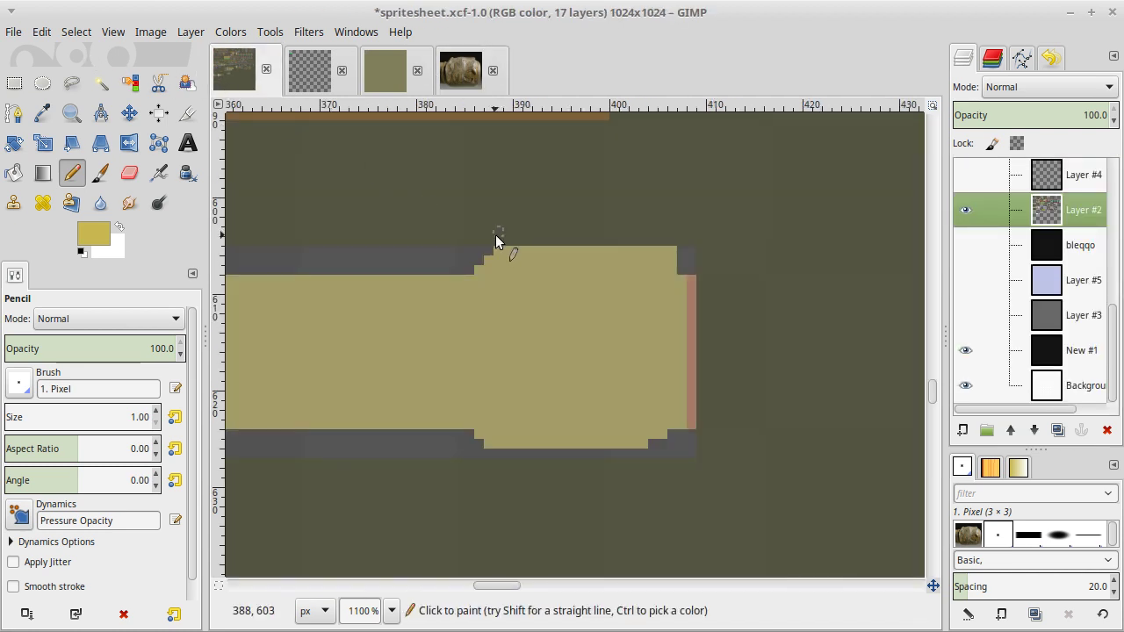
pyautogui.press('r')
pyautogui.moveTo(532, 249); pyautogui.dragTo(610, 266)
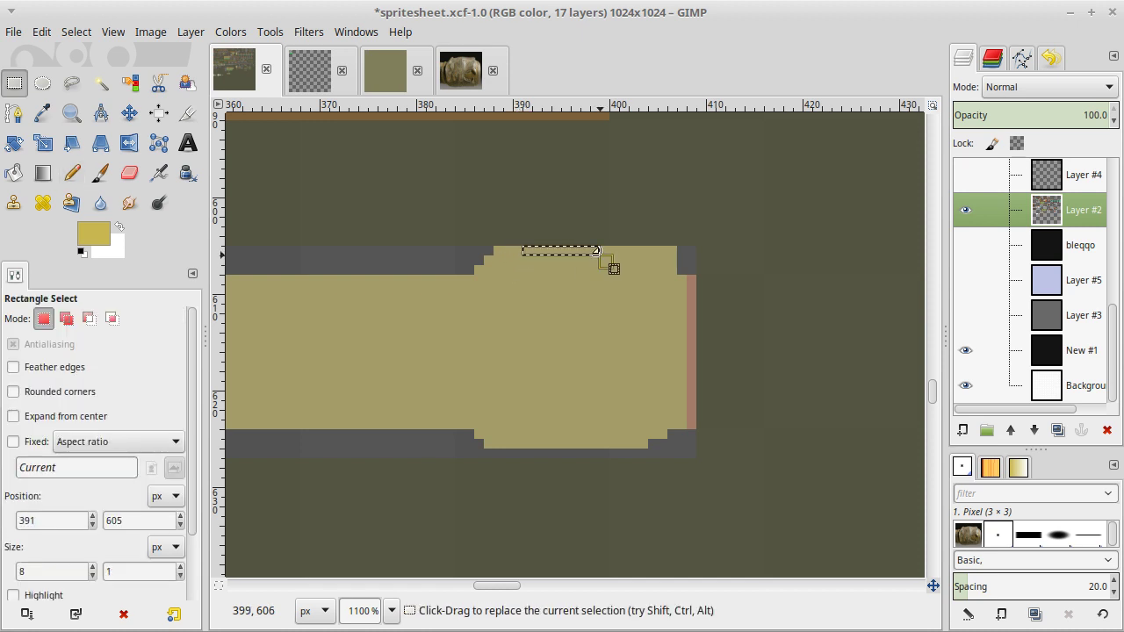
pyautogui.click(565, 222)
# Pencil a 3 px wide gold ear on top of the beast head's back end on Layer #2.
pyautogui.press('n')
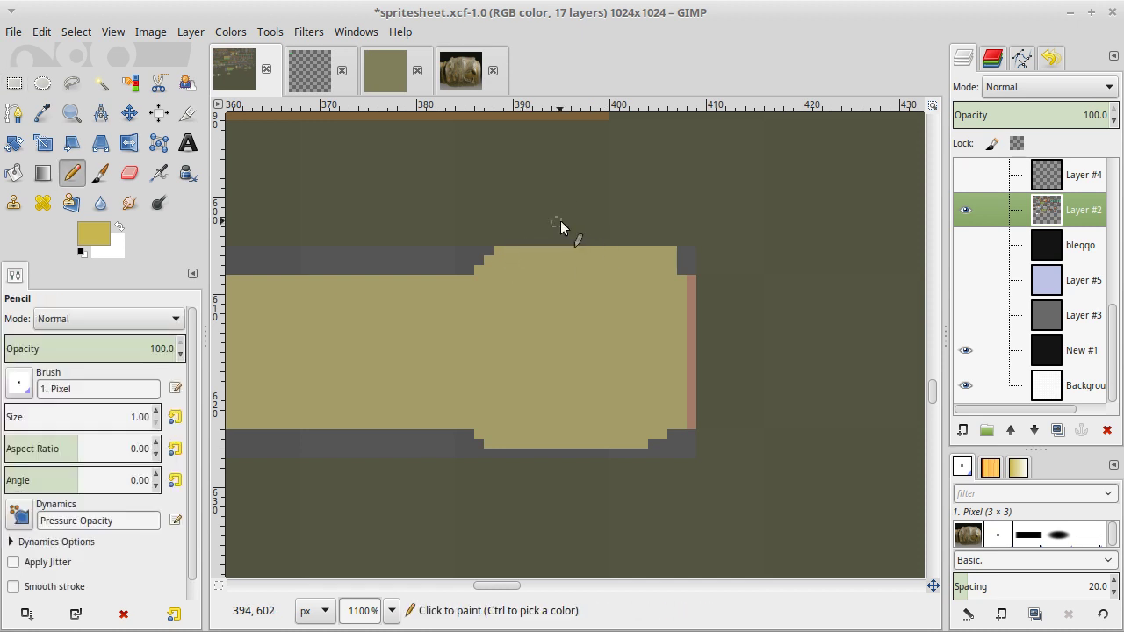
pyautogui.click(498, 240)
pyautogui.moveTo(510, 241); pyautogui.dragTo(519, 243)
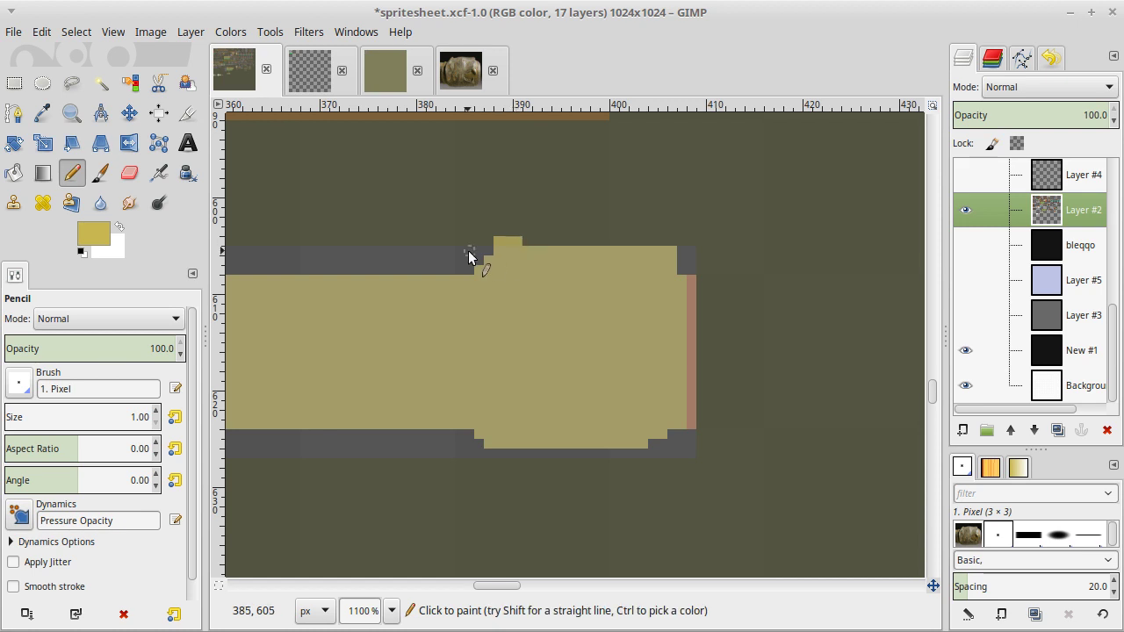
# Make the Shiny bump layer active for matching the new ear pixels.
pyautogui.scroll(5, 1096, 253)
pyautogui.scroll(3, 1096, 253)
pyautogui.click(1065, 281)
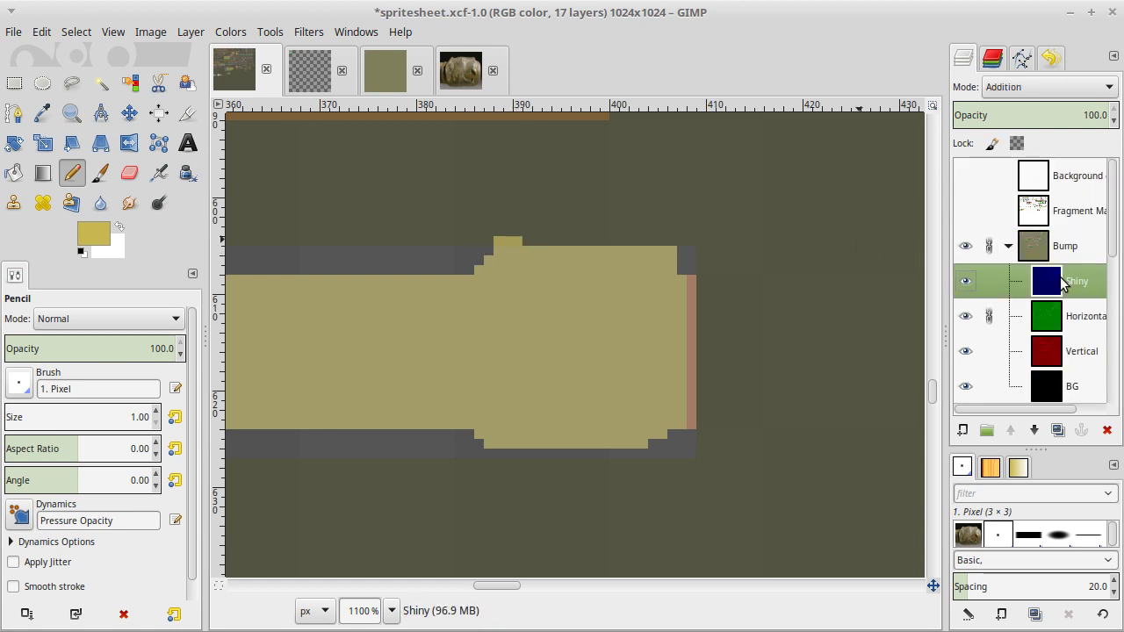
pyautogui.press('o')
pyautogui.press('n')
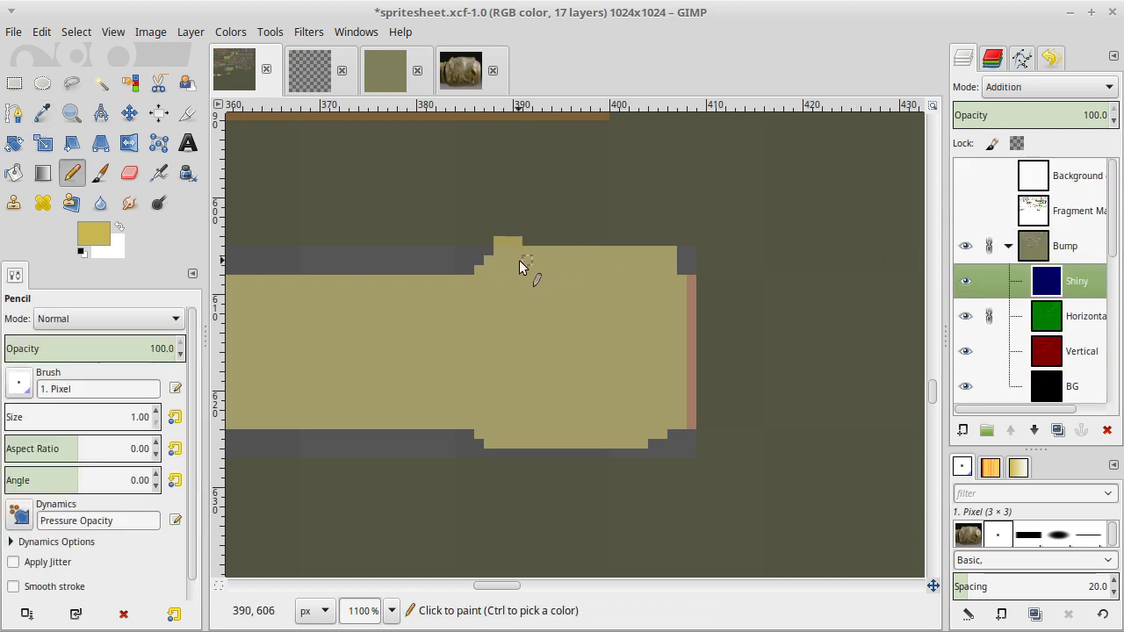
pyautogui.moveTo(498, 243); pyautogui.dragTo(535, 243)
pyautogui.hotkey('ctrl', 'z')
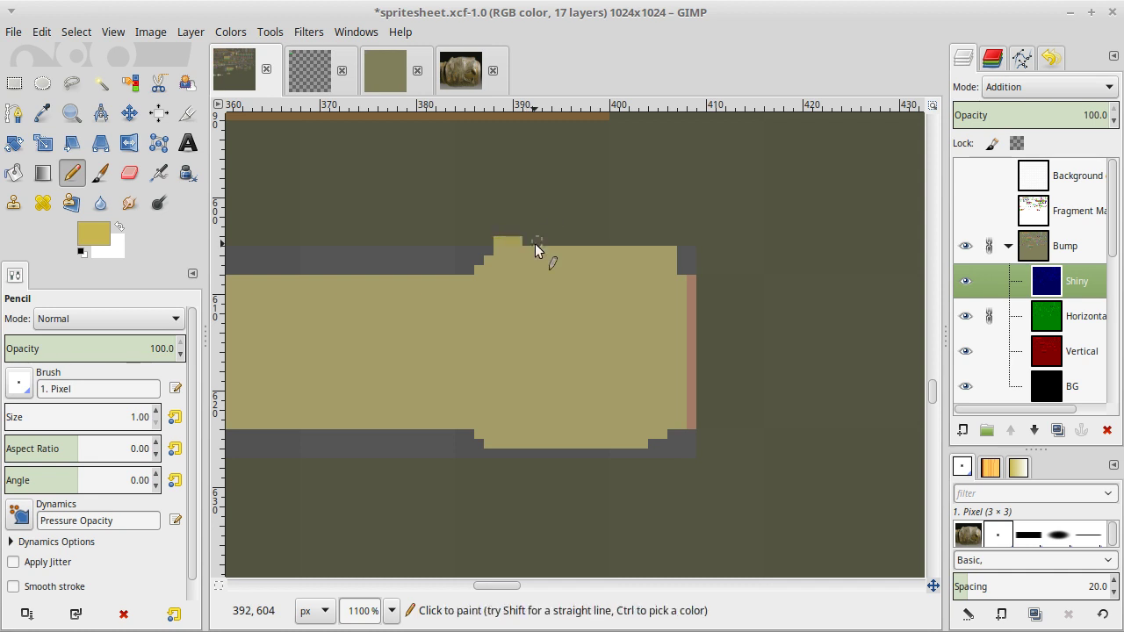
# Pick the dark blue from the Shiny layer beside the beast head and pencil it across the ear and its adjacent pixels.
pyautogui.press('o')
pyautogui.click(482, 245)
pyautogui.press('n')
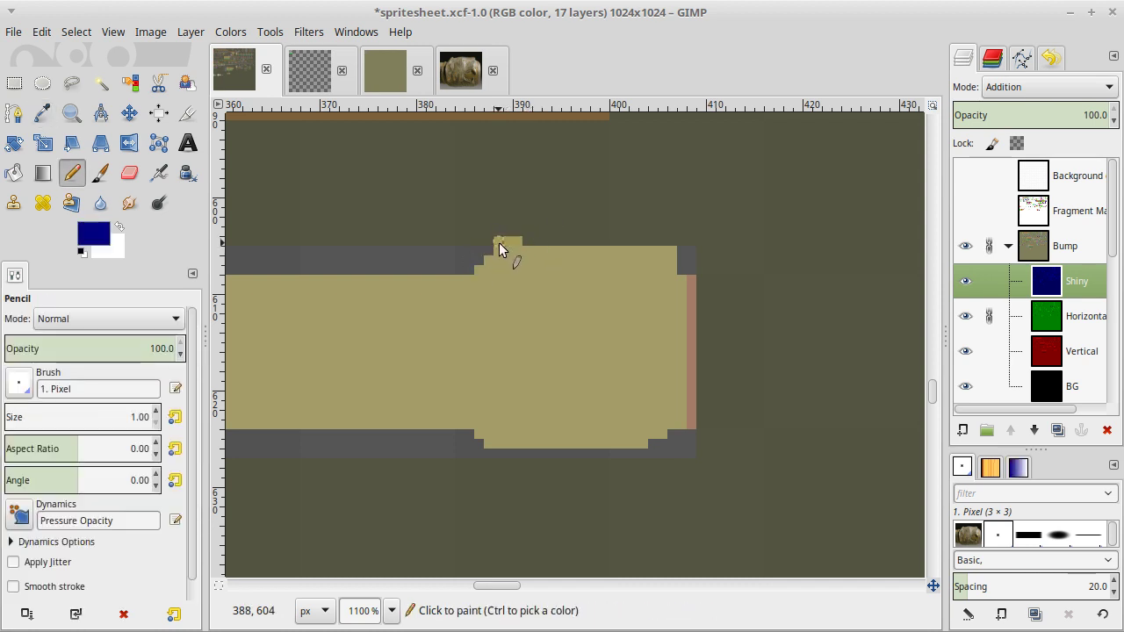
pyautogui.click(540, 241)
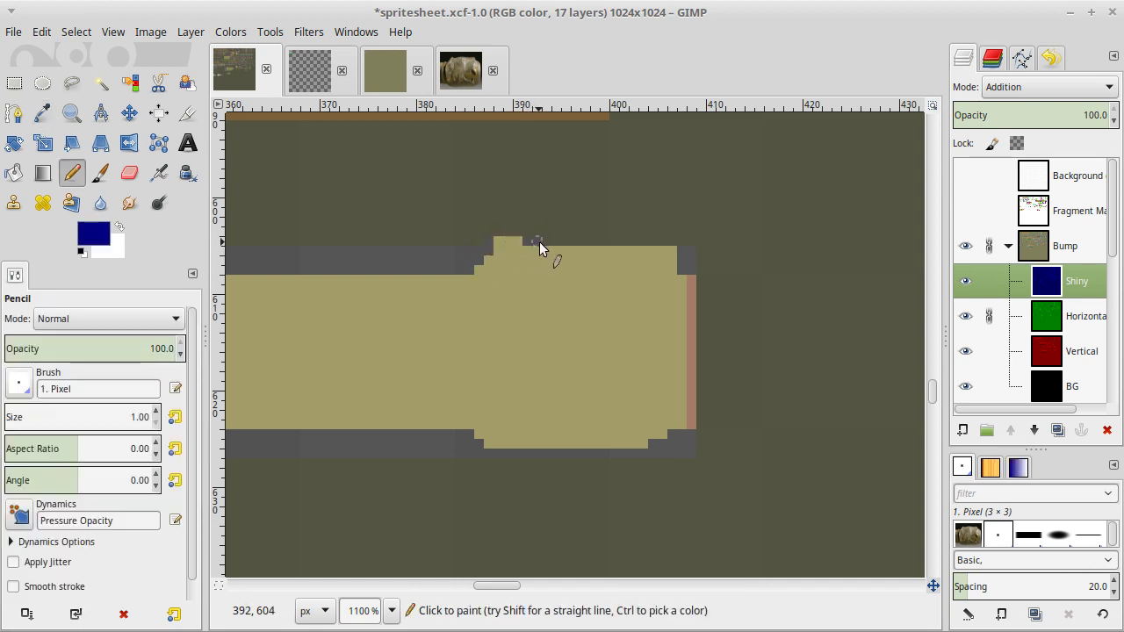
# On the Horizontal bump layer, pick the muzzle front's dark green and pencil it down the head's upper front edge and on the ear's front pixel.
pyautogui.click(1047, 355)
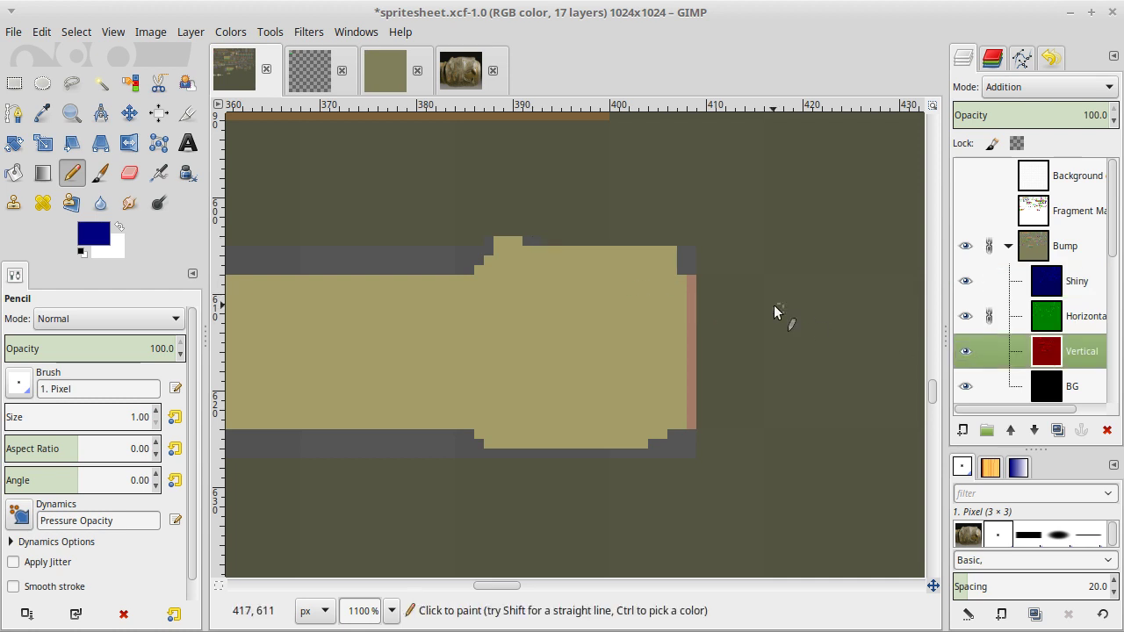
pyautogui.click(1046, 313)
pyautogui.press('o')
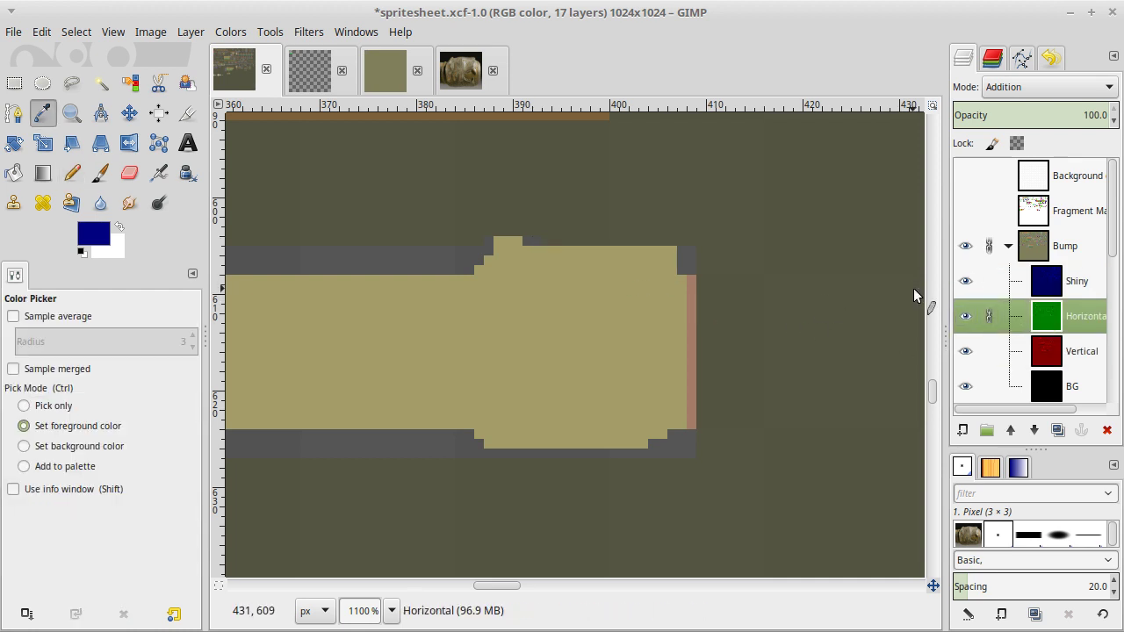
pyautogui.click(698, 315)
pyautogui.press('n')
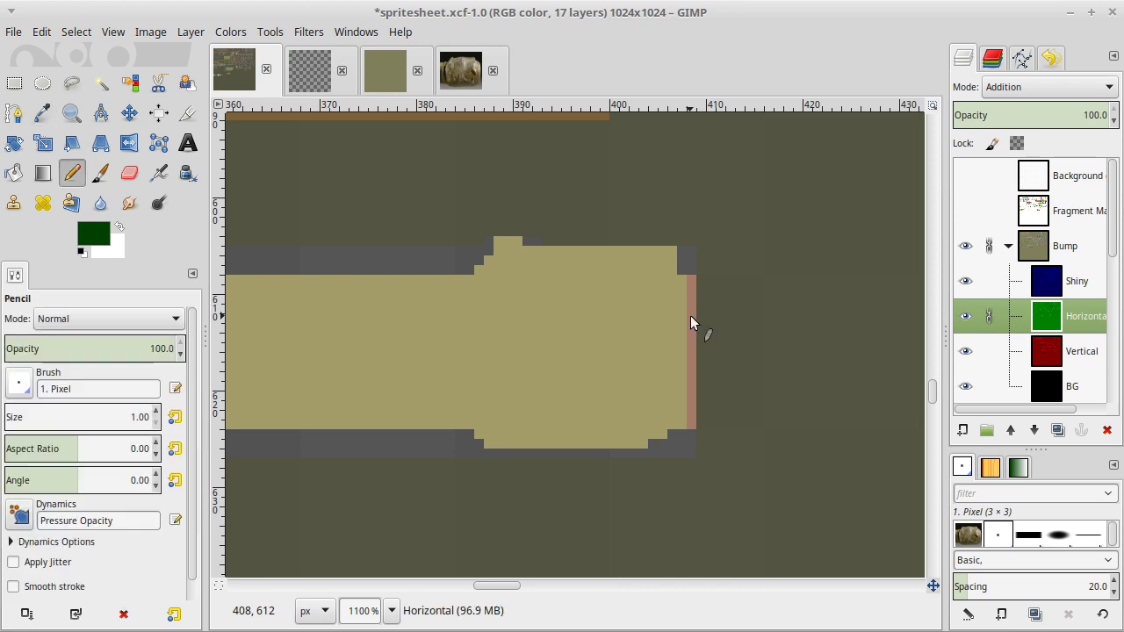
pyautogui.moveTo(671, 250); pyautogui.dragTo(675, 266)
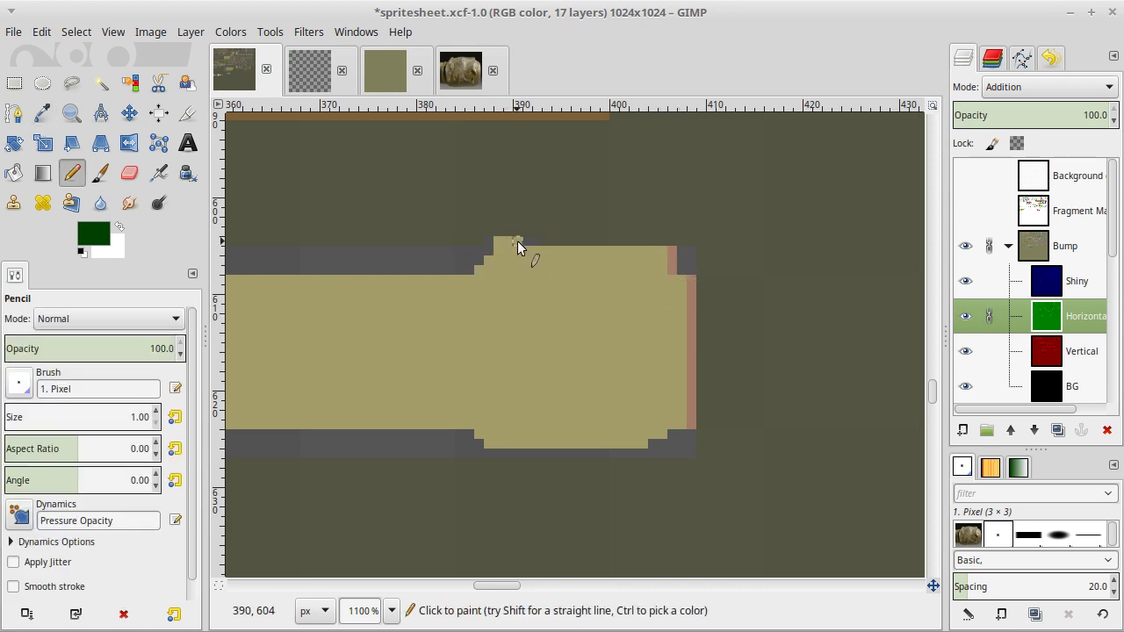
pyautogui.click(517, 241)
# Pencil the dark green upper jaw line stepping down and back from the head's upper front edge, following the reference photo.
pyautogui.click(468, 68)
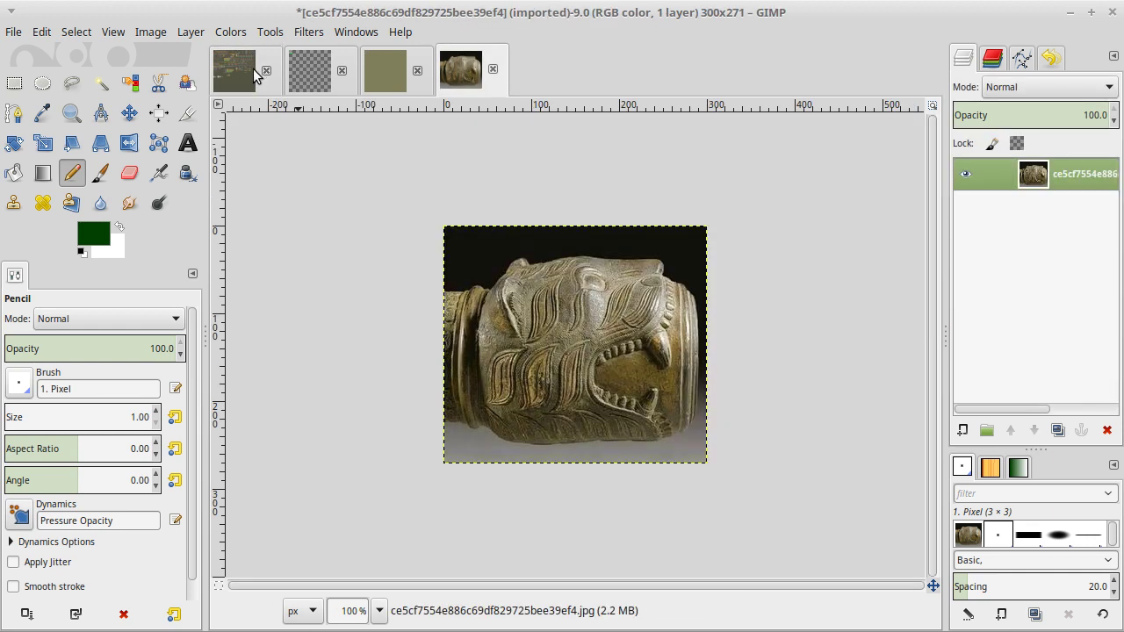
pyautogui.click(231, 69)
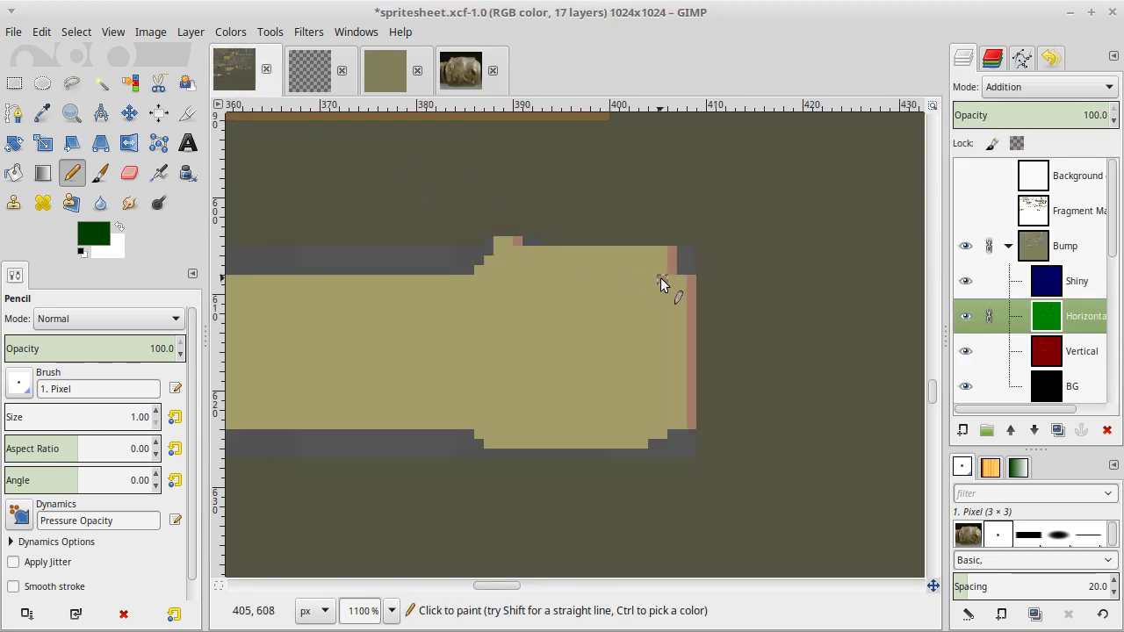
pyautogui.moveTo(661, 277); pyautogui.dragTo(654, 306)
pyautogui.click(455, 66)
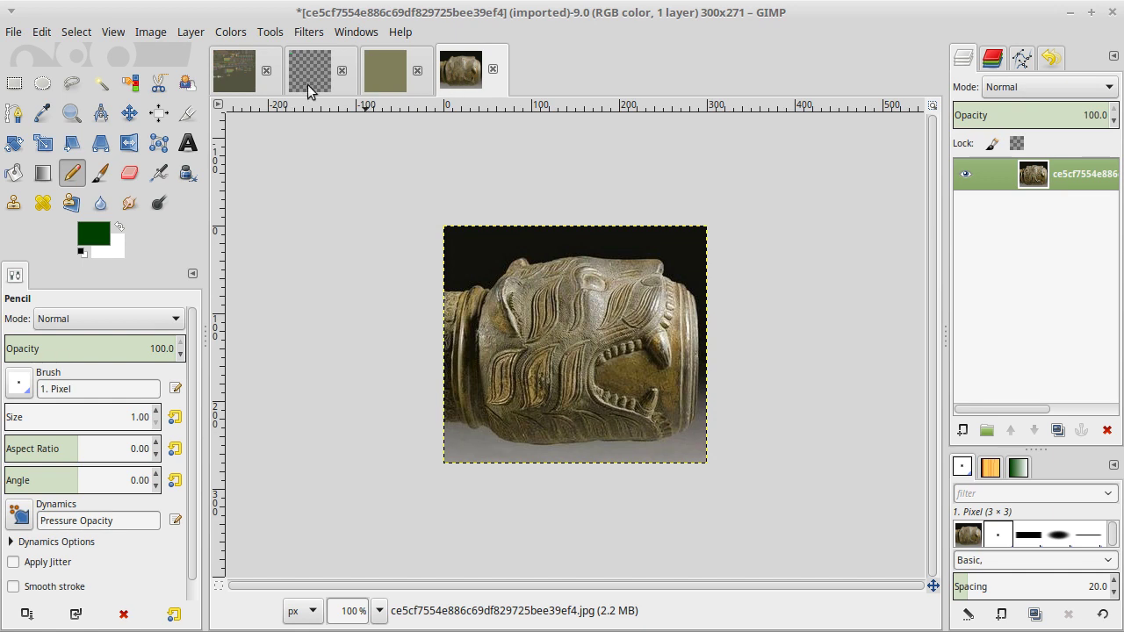
pyautogui.click(222, 70)
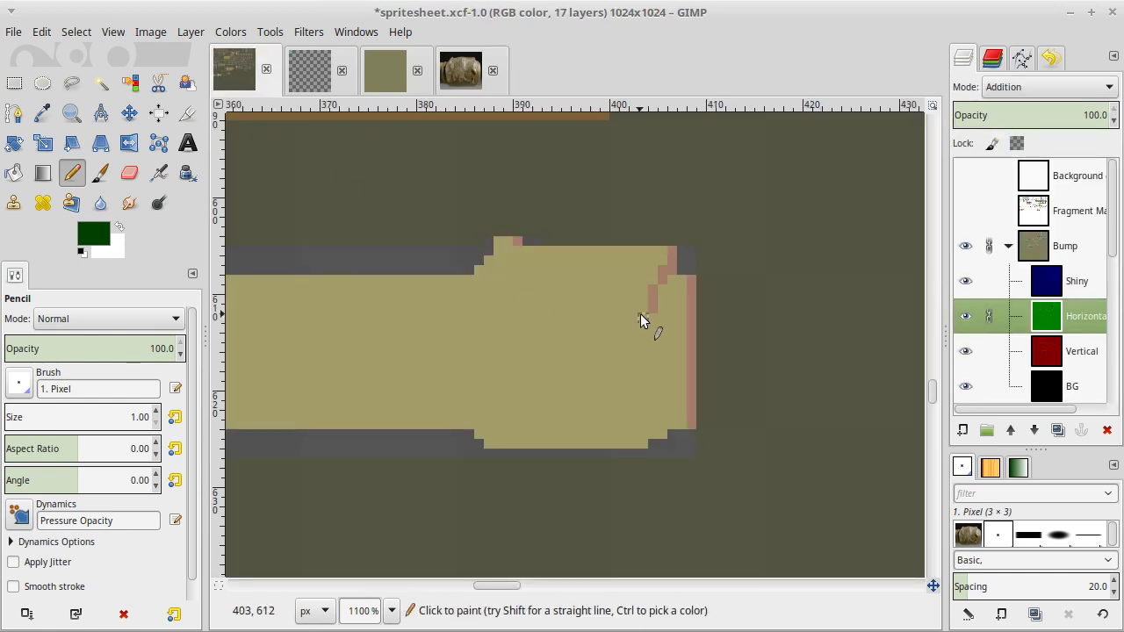
pyautogui.moveTo(625, 315)
pyautogui.mouseDown()
pyautogui.moveTo(638, 314)
pyautogui.moveTo(599, 327)
pyautogui.mouseUp()
# Recheck the reference photo, turn the jaw line's back end downward by 2 pixels, and undo the extra pixel beneath it.
pyautogui.click(479, 72)
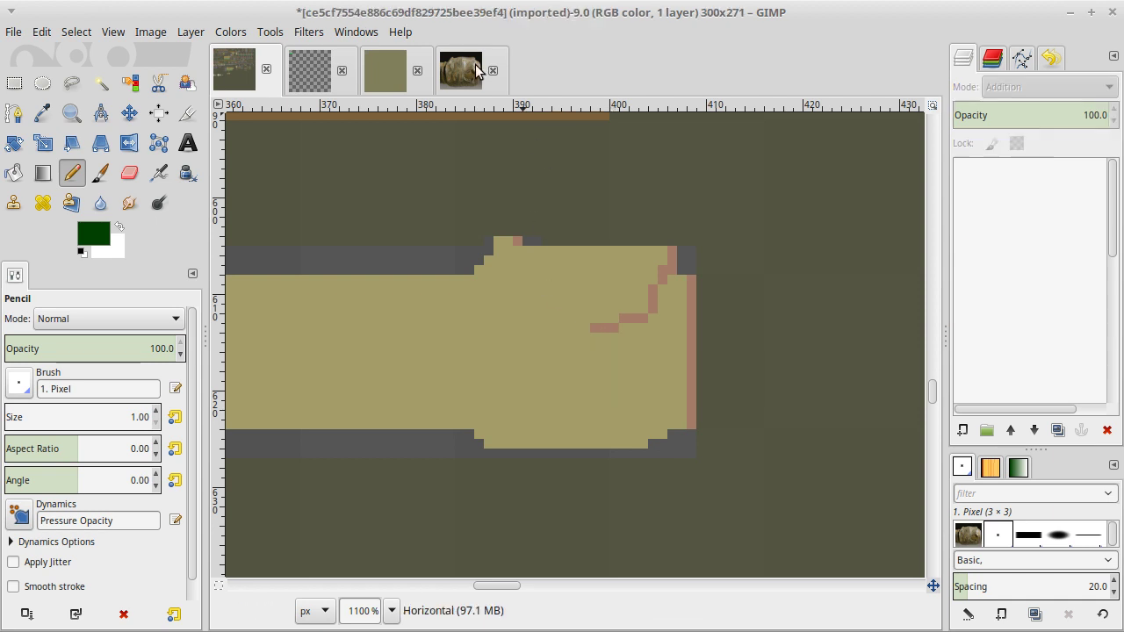
pyautogui.click(246, 81)
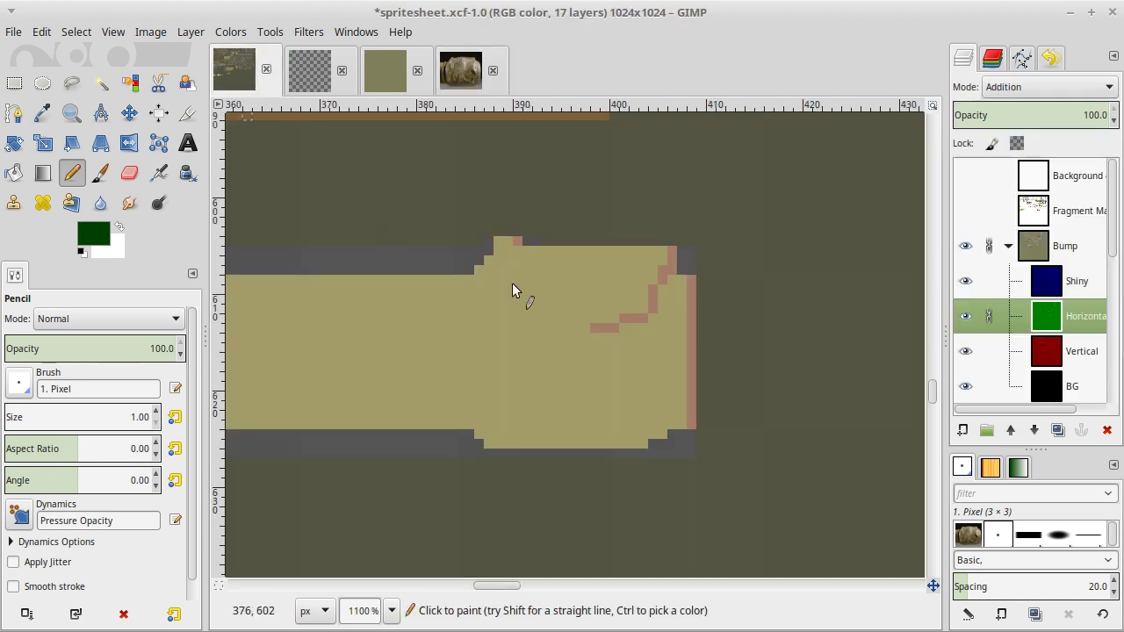
pyautogui.moveTo(586, 333); pyautogui.dragTo(584, 350)
pyautogui.click(578, 360)
pyautogui.hotkey('ctrl', 'z')
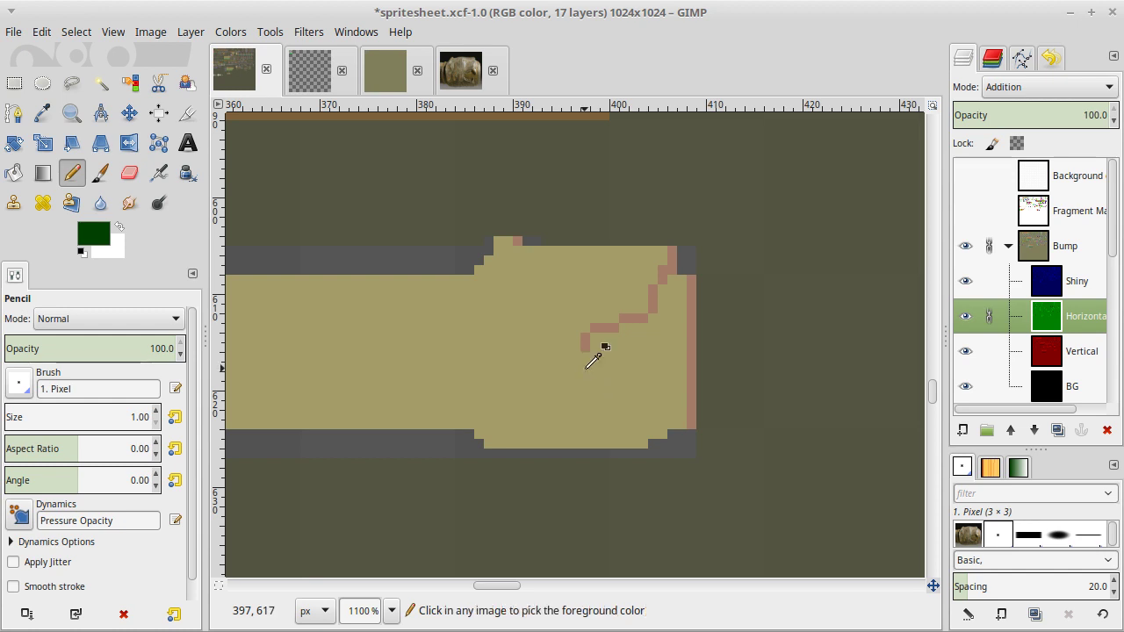
# Undo the last pixel and draw the dark green mouth outline around its back corner into the start of the lower jaw.
pyautogui.hotkey('ctrl', 'z')
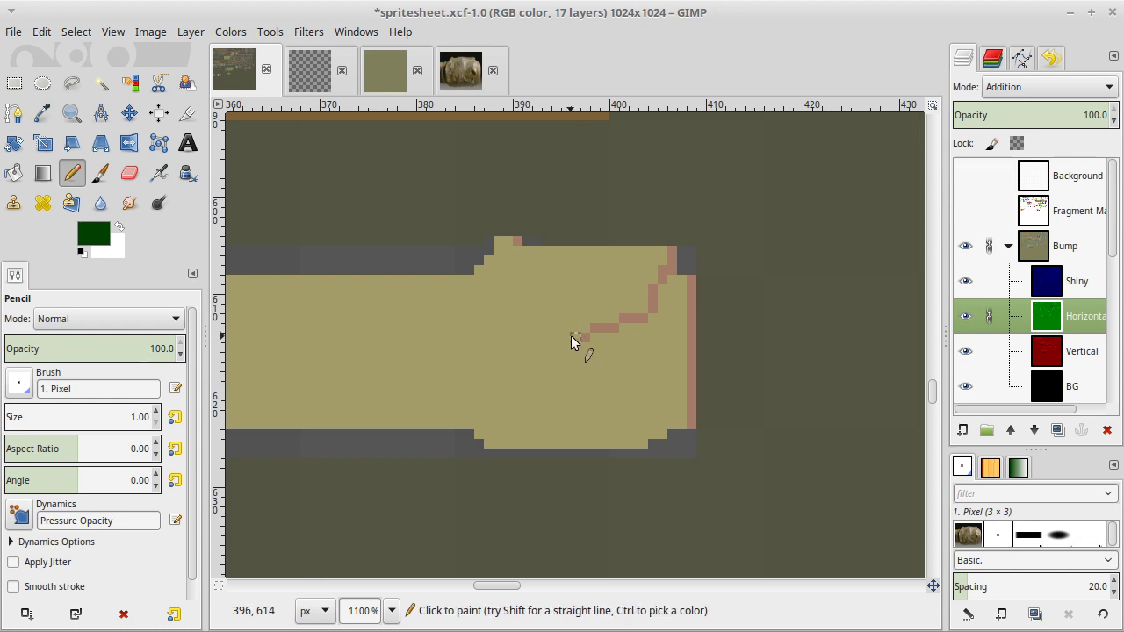
pyautogui.click(571, 336)
pyautogui.click(565, 346)
pyautogui.click(551, 349)
pyautogui.click(546, 356)
pyautogui.click(558, 367)
pyautogui.click(565, 368)
pyautogui.click(567, 376)
# Consult the animal-head reference photo and extend the dark green lower jaw line diagonally to the head's lower edge.
pyautogui.click(461, 70)
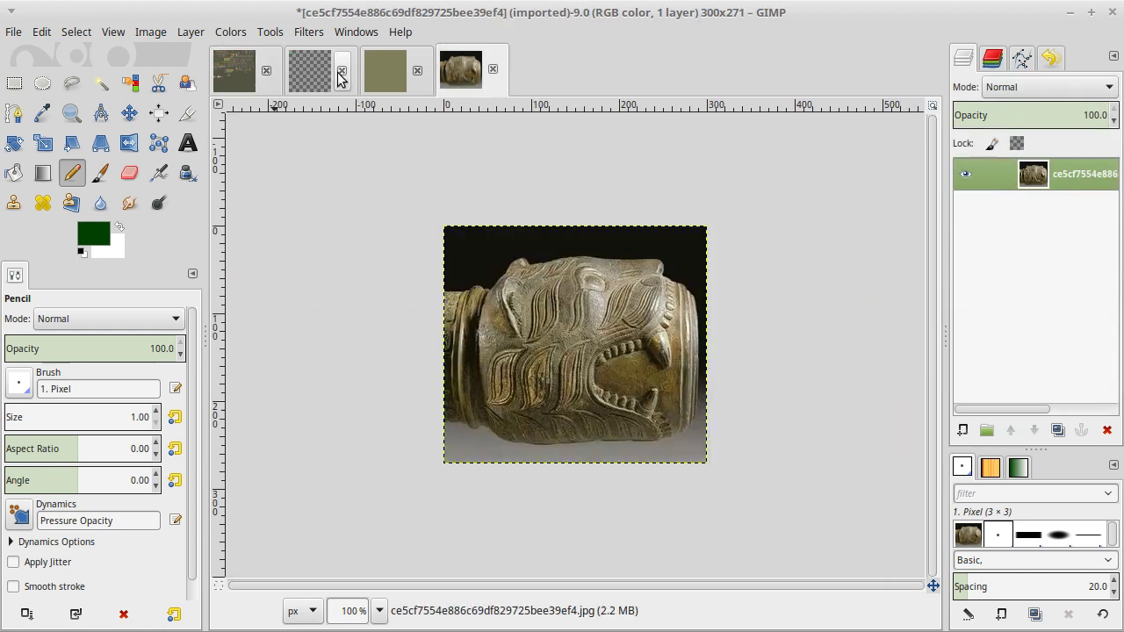
pyautogui.click(226, 76)
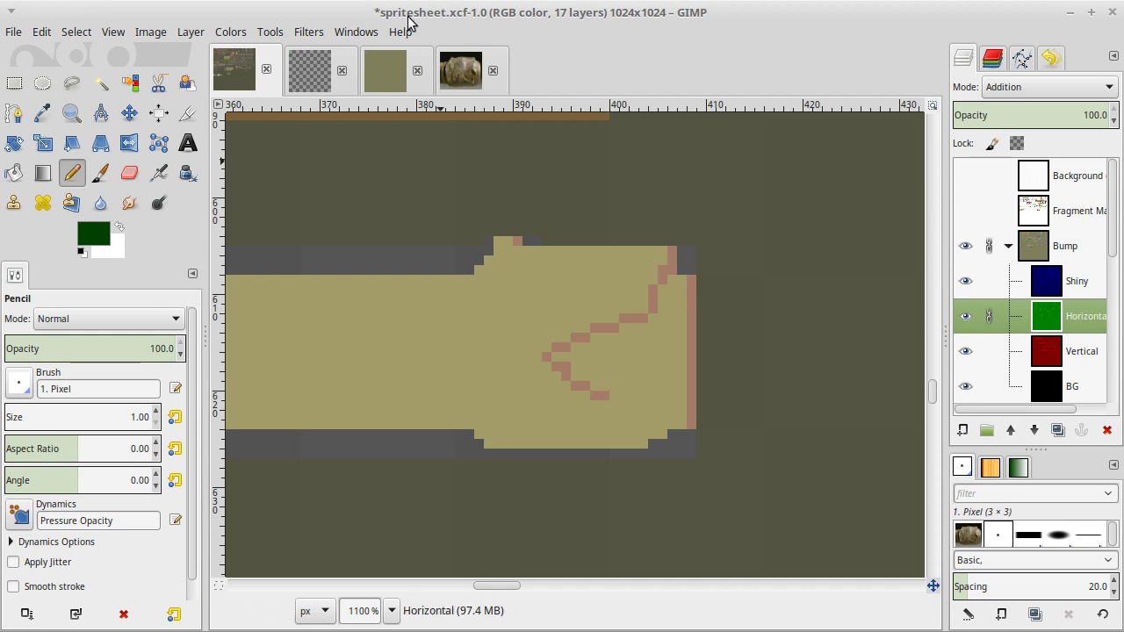
pyautogui.click(474, 63)
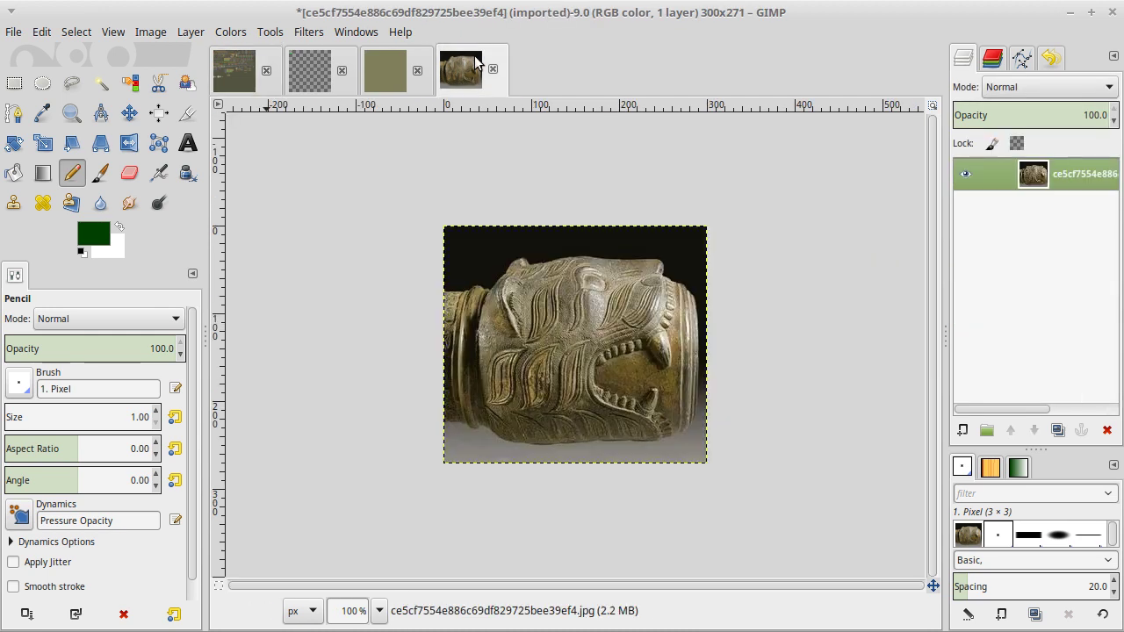
pyautogui.click(243, 75)
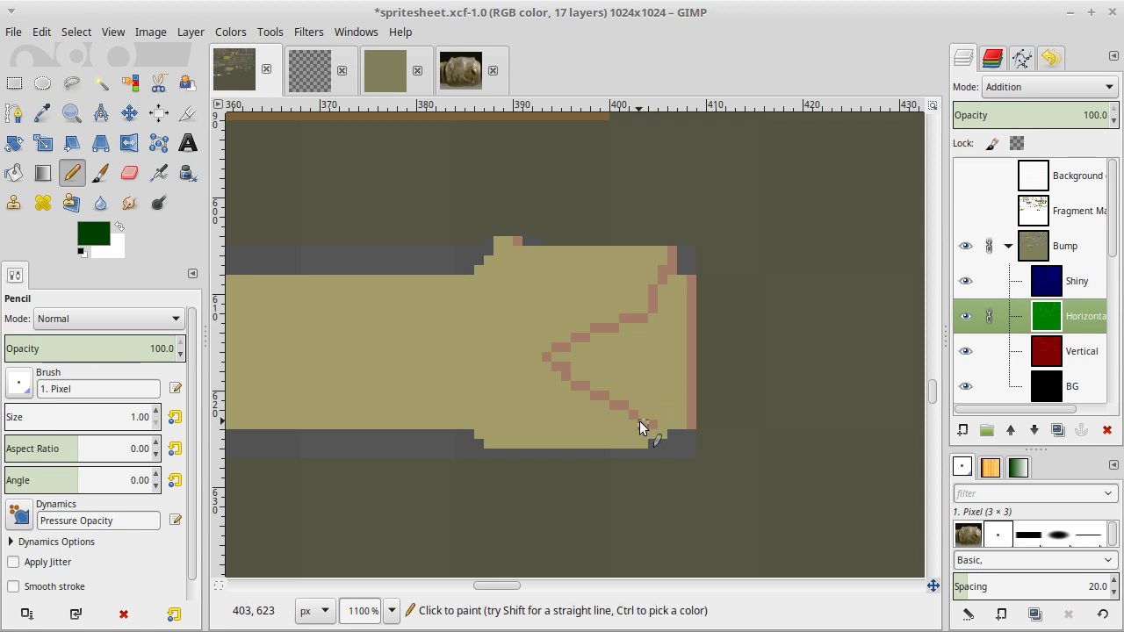
pyautogui.click(660, 434)
# Thicken the upper jaw line by adding a dark green row of pixels along its outer side.
pyautogui.click(645, 307)
pyautogui.click(545, 348)
pyautogui.click(616, 320)
pyautogui.click(643, 299)
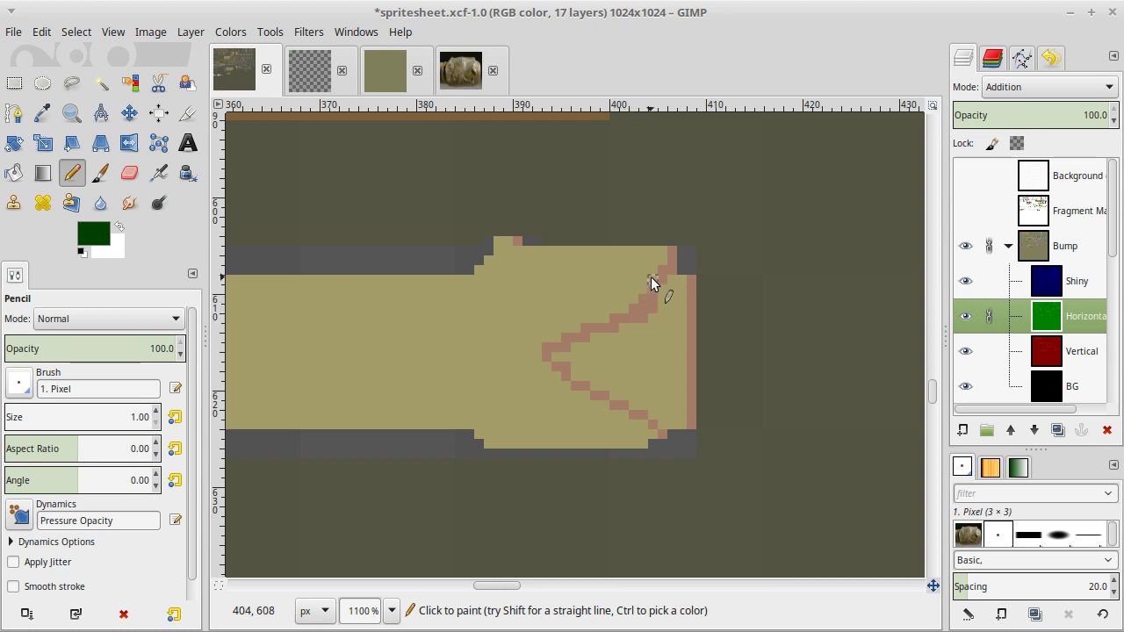
# Thicken the lower jaw line by adding dark green pixels along its outer side from the mouth corner to the tip.
pyautogui.click(545, 363)
pyautogui.click(558, 377)
pyautogui.click(584, 394)
pyautogui.click(602, 405)
pyautogui.click(620, 415)
pyautogui.click(643, 422)
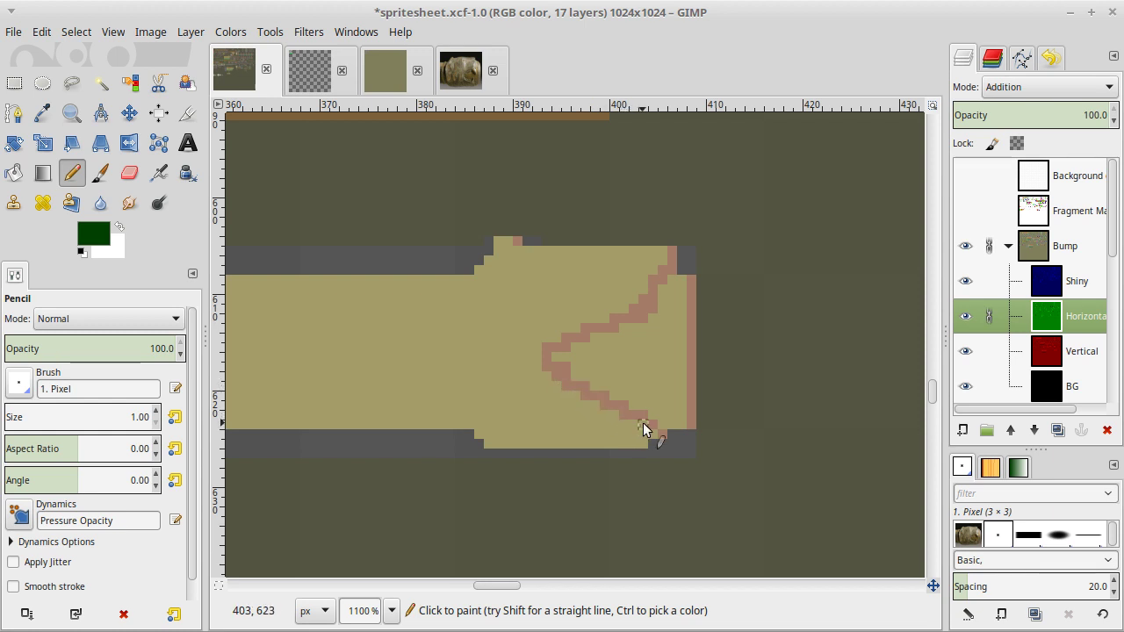
pyautogui.click(654, 430)
# Draw two vertical dark green fangs inside the mouth and highlight the upper one in light green sampled from the barrel's rear rim.
pyautogui.click(653, 346)
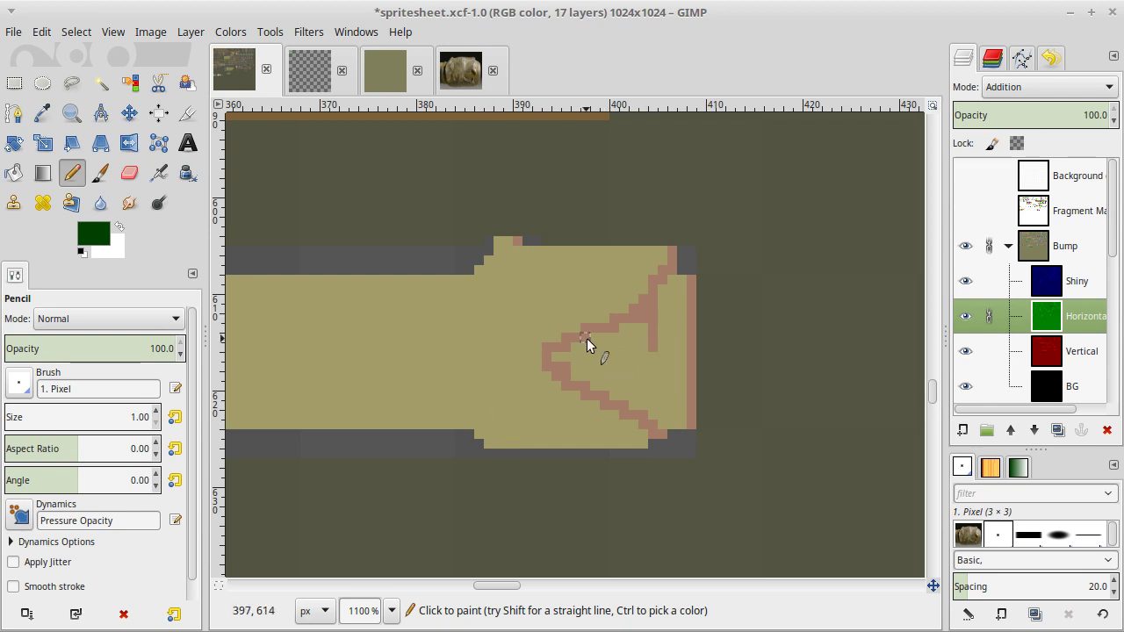
pyautogui.click(654, 404)
pyautogui.hscroll(-5, 630, 356)
pyautogui.keyDown('ctrl'); pyautogui.click(647, 354); pyautogui.keyUp('ctrl')
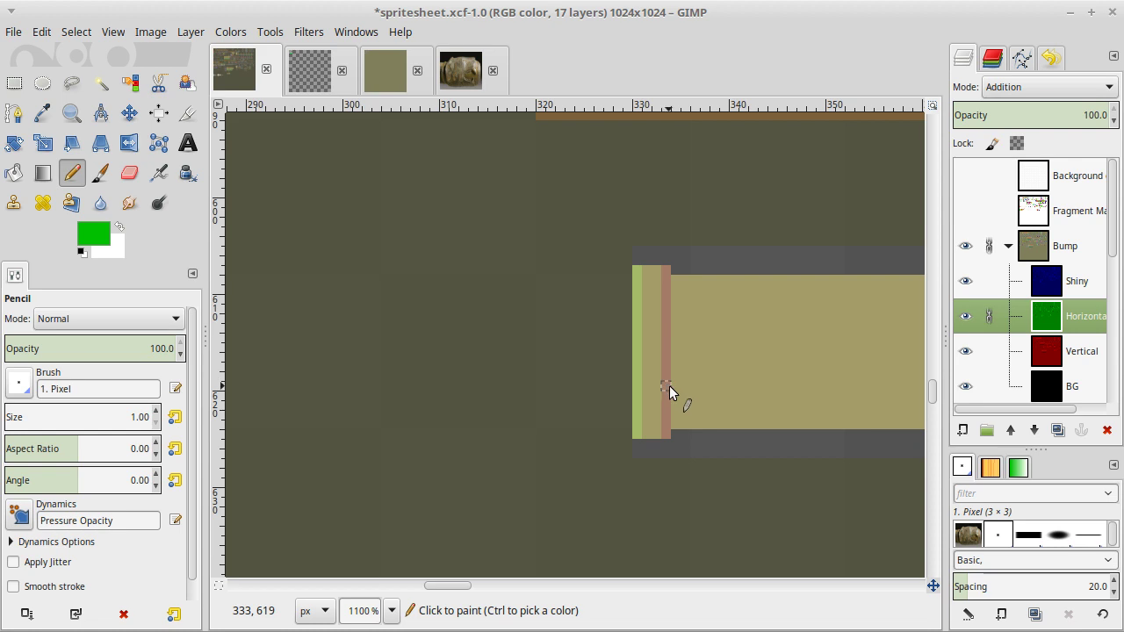
pyautogui.hscroll(5, 669, 386)
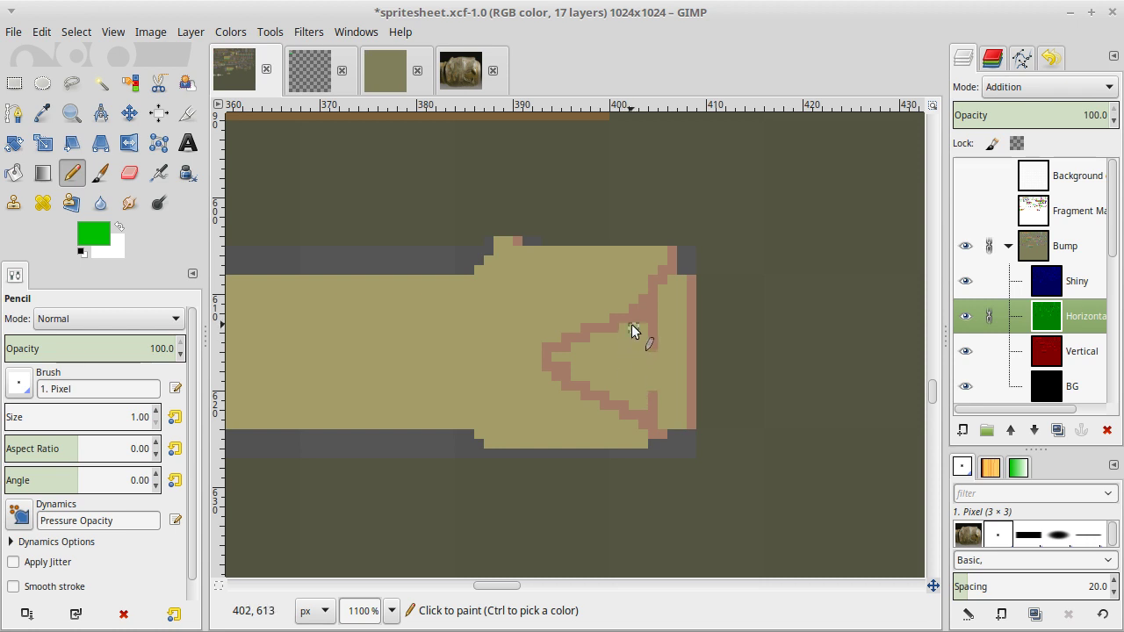
pyautogui.click(632, 326)
pyautogui.click(636, 340)
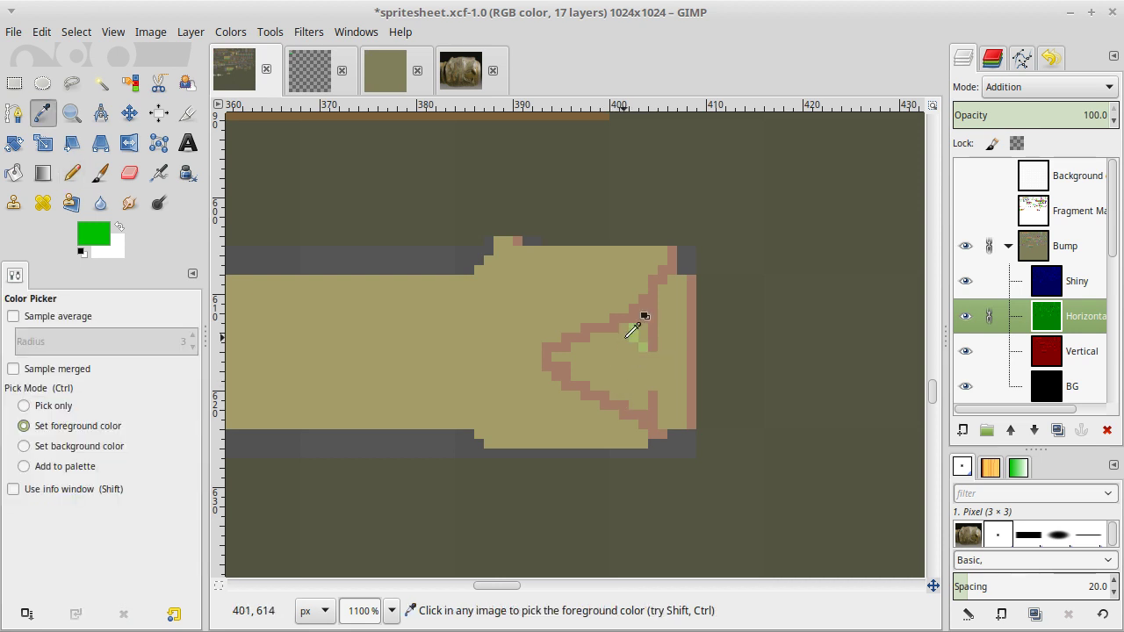
# Try to thicken the upper jaw line above the fang with a sampled dark green pixel.
pyautogui.keyDown('ctrl'); pyautogui.click(695, 324); pyautogui.keyUp('ctrl')
pyautogui.click(670, 359)
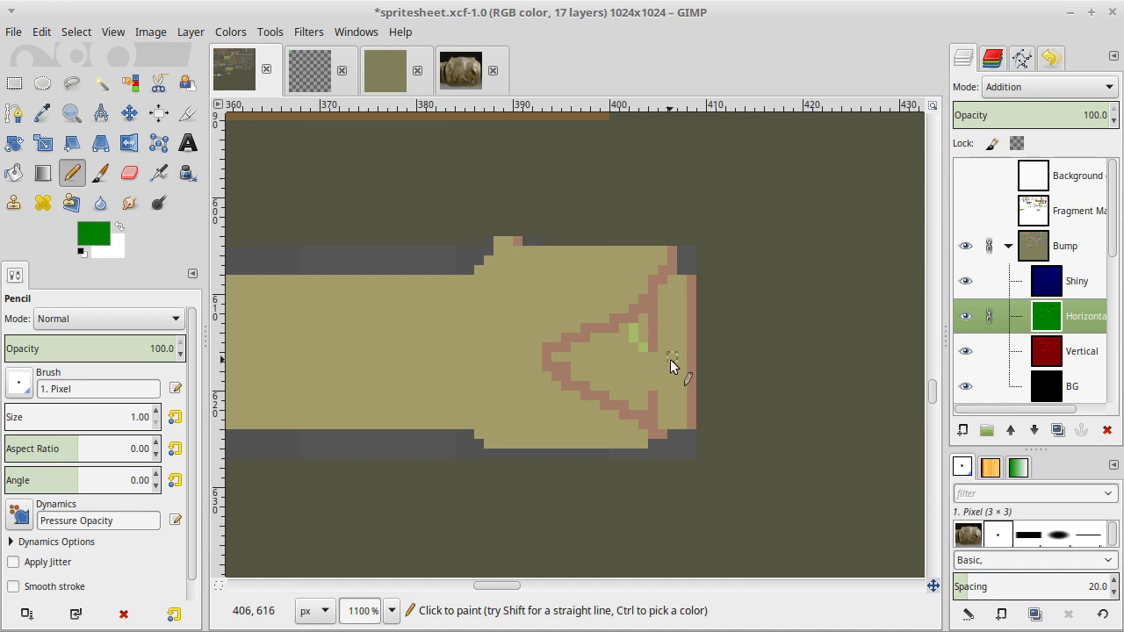
pyautogui.press('o')
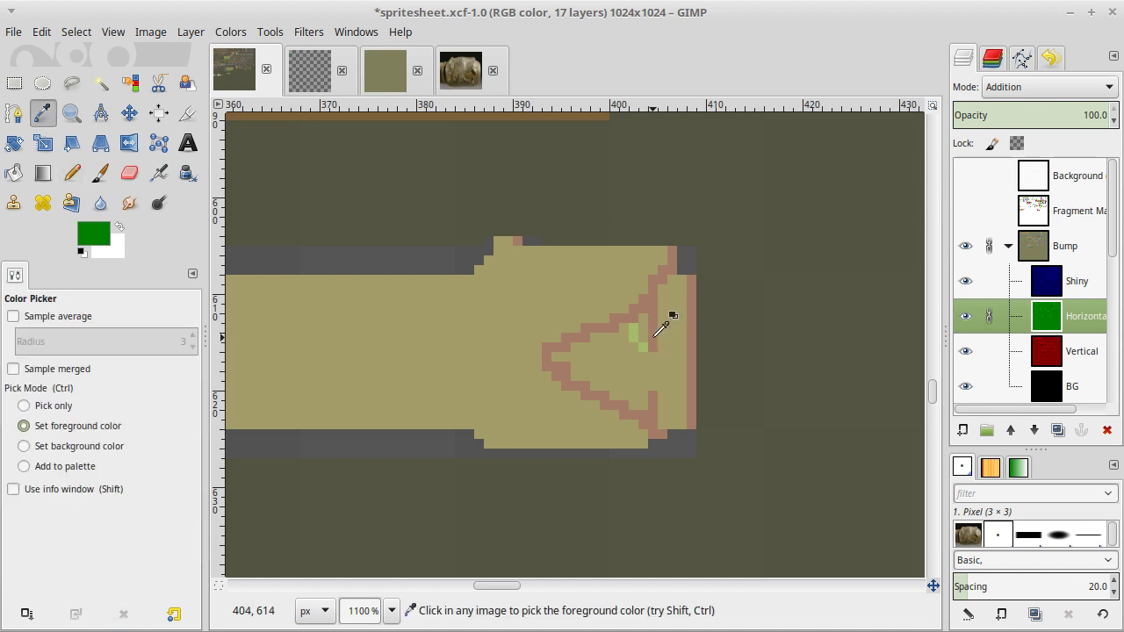
pyautogui.click(663, 303)
pyautogui.press('n')
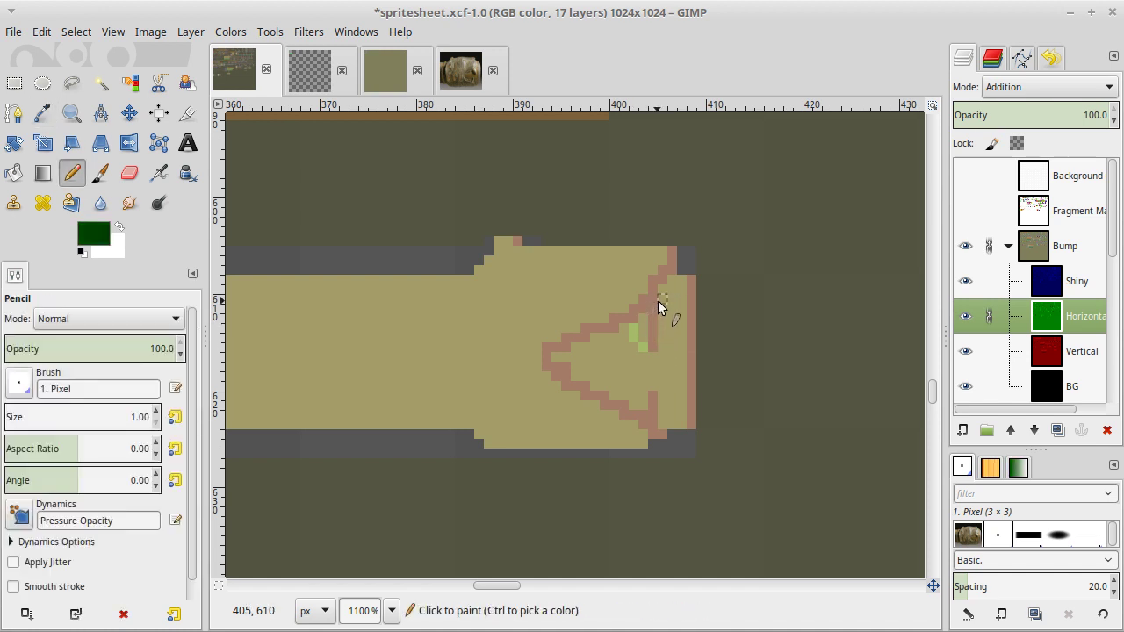
pyautogui.click(660, 294)
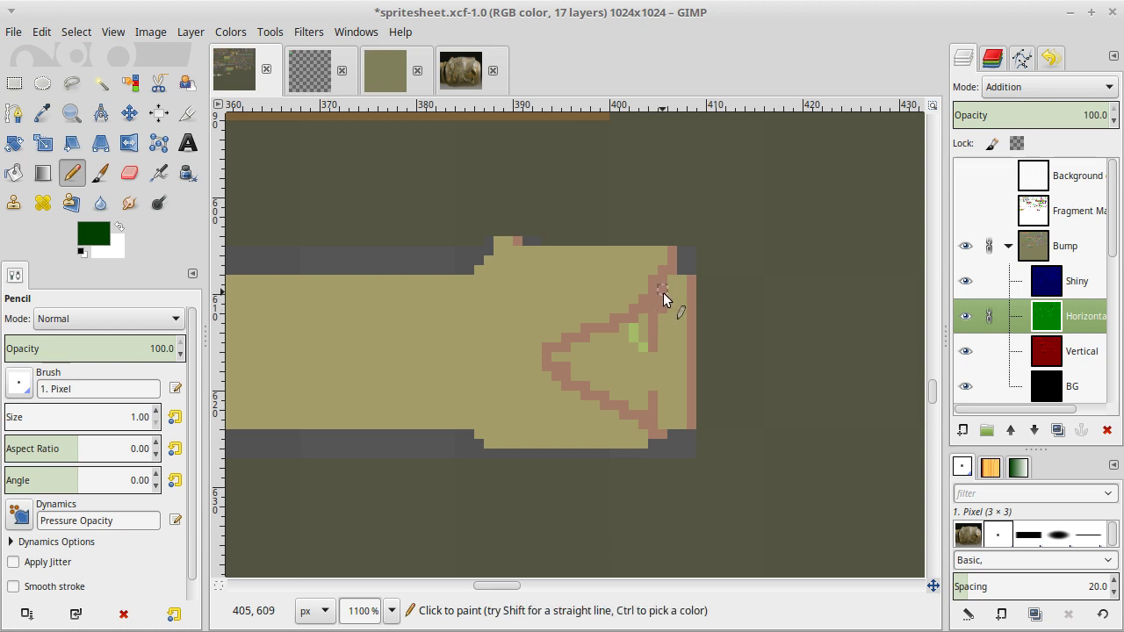
pyautogui.press('ctrl')
# Paint a light green highlight beside the lower fang and check the mouth at several zoom levels.
pyautogui.keyDown('ctrl'); pyautogui.click(651, 344); pyautogui.keyUp('ctrl')
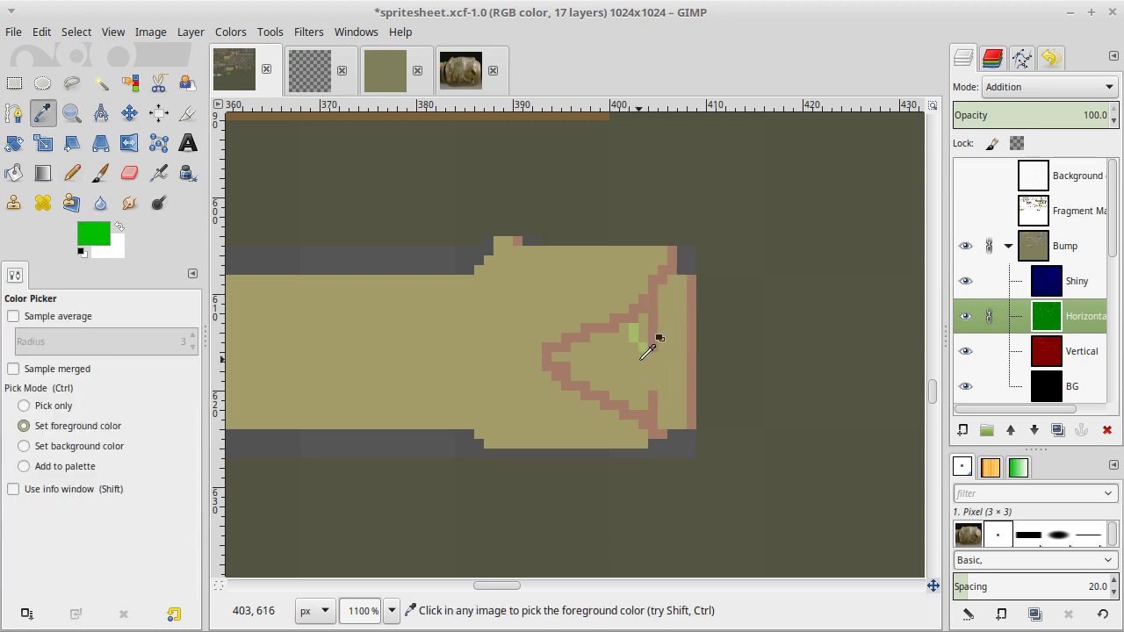
pyautogui.click(644, 397)
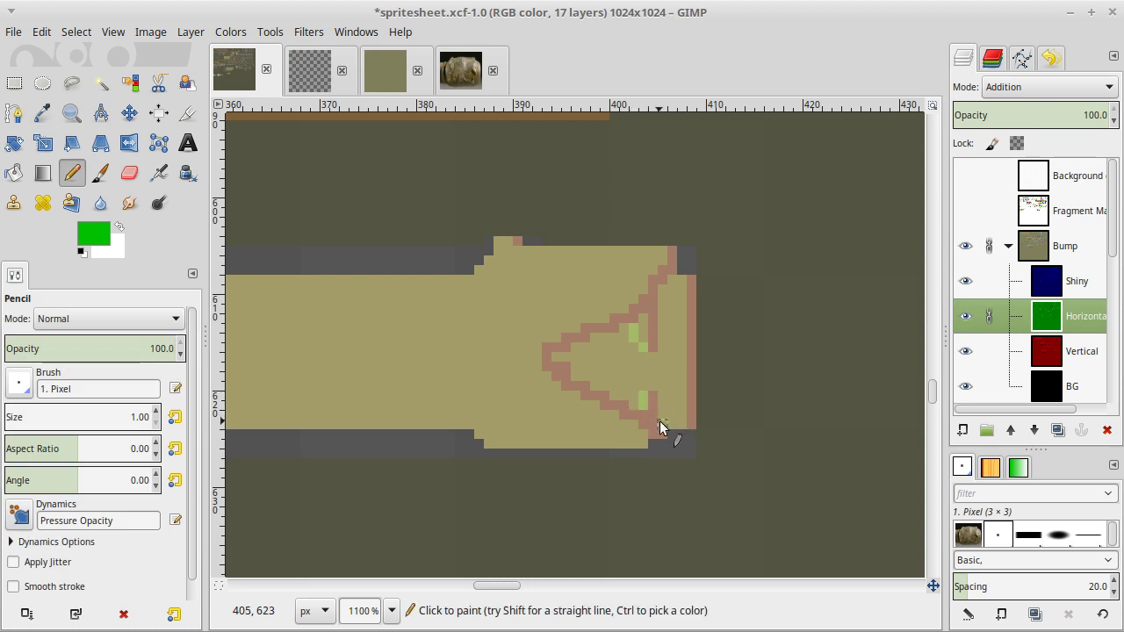
pyautogui.press('1')
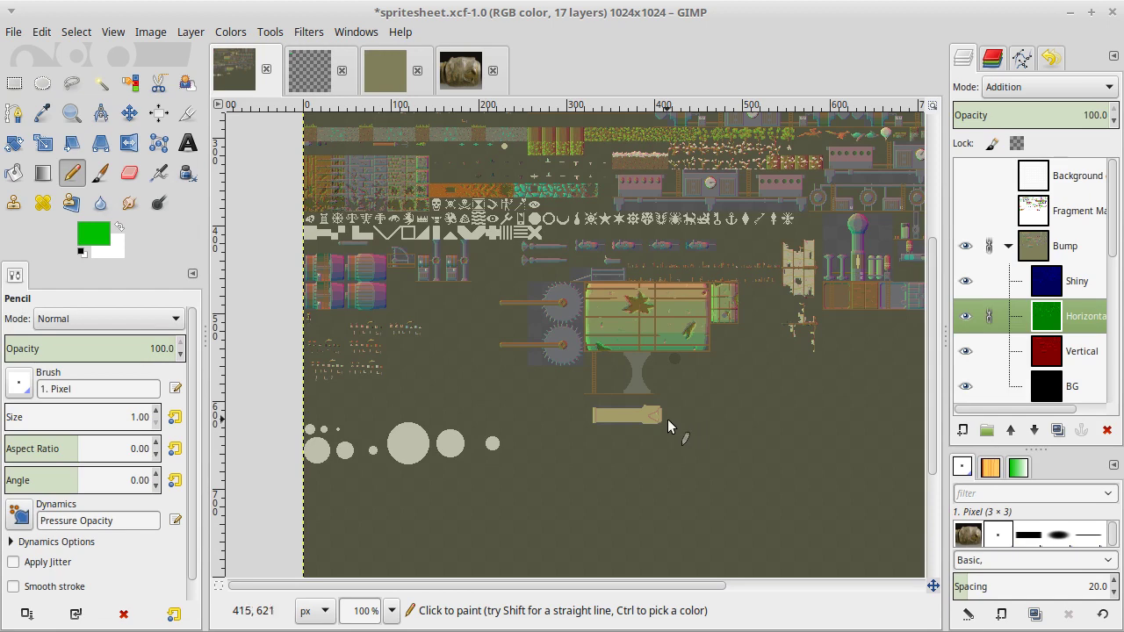
pyautogui.press('2')
pyautogui.press('3')
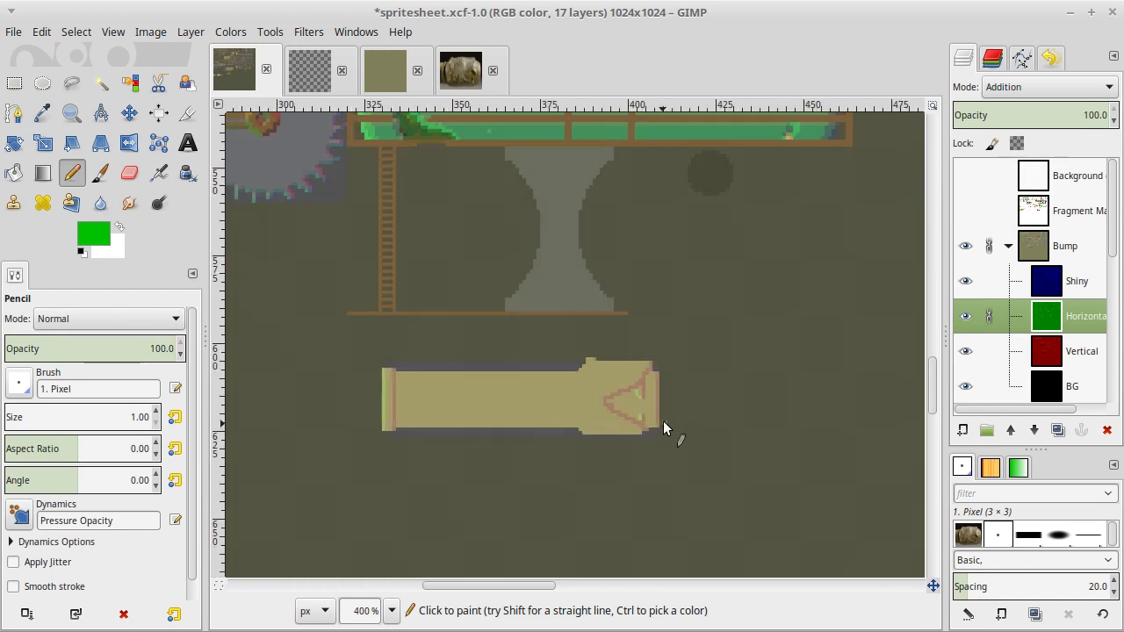
pyautogui.press('4')
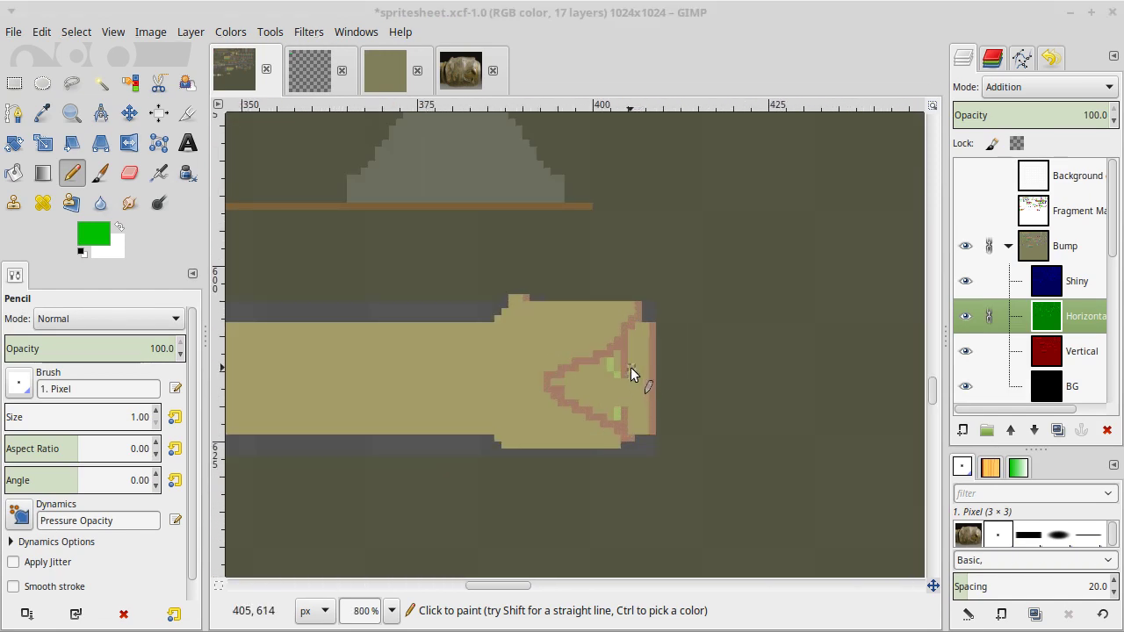
# Thicken the upper fang with a sampled dark green column of pixels on its front side.
pyautogui.press('o')
pyautogui.press('5')
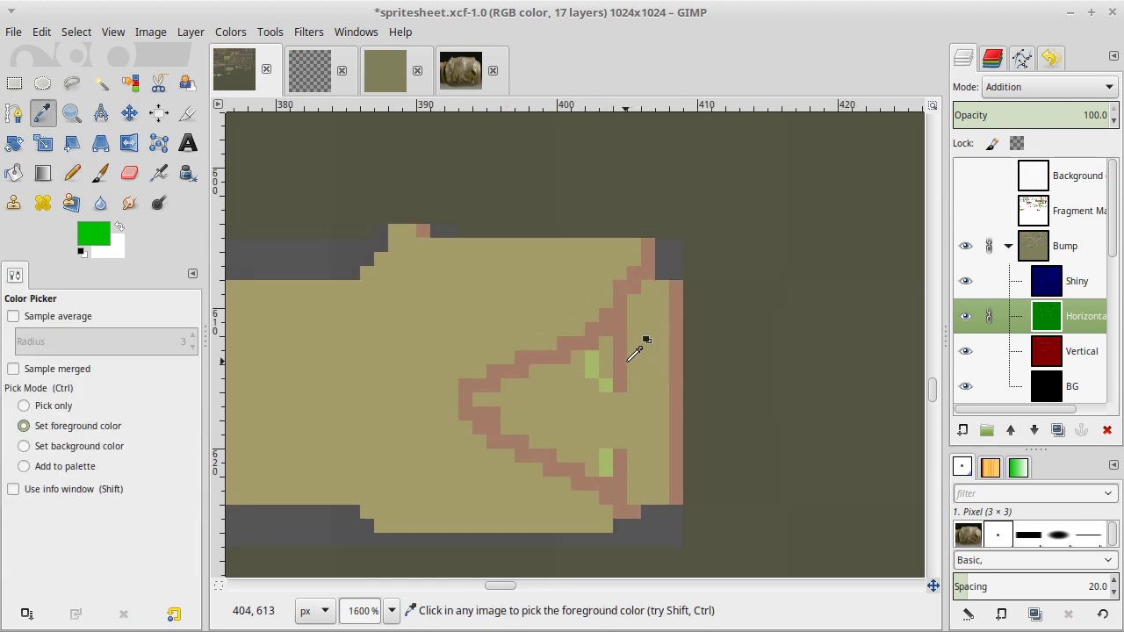
pyautogui.click(621, 360)
pyautogui.press('n')
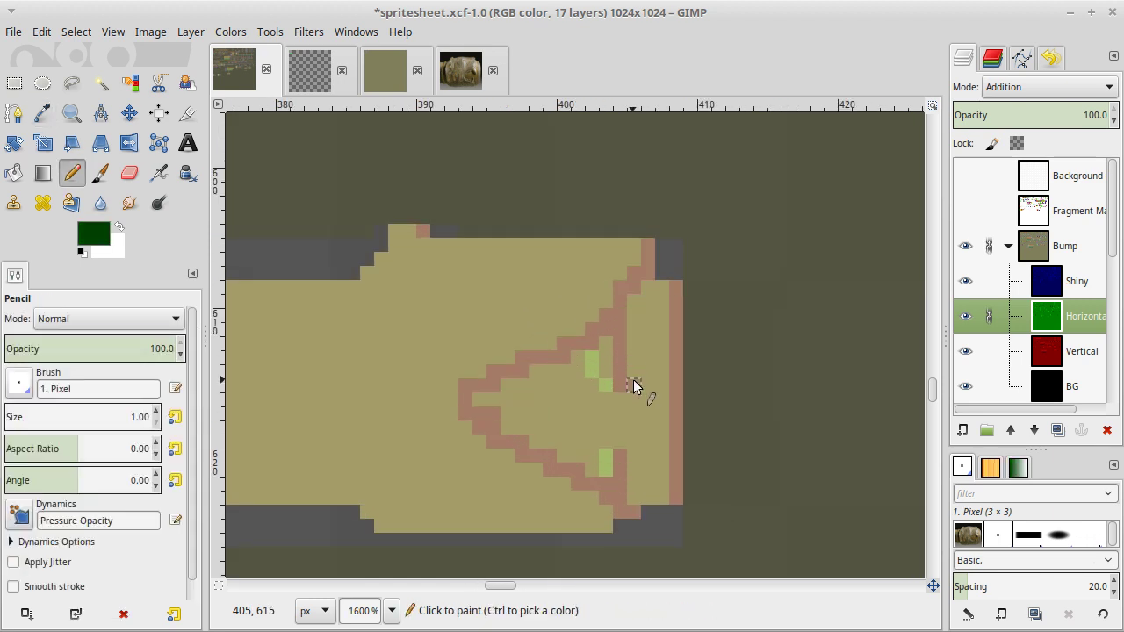
pyautogui.click(633, 378)
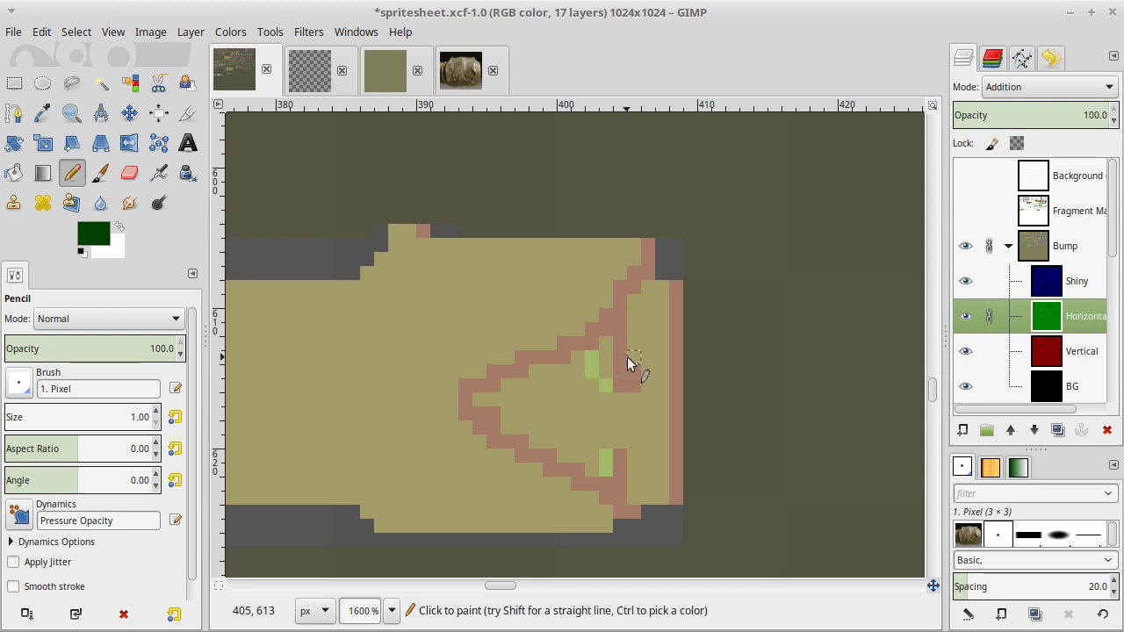
# Extend the light green highlight across the upper fang's tip and repaint the dark pixel above it in the base green.
pyautogui.press('o')
pyautogui.click(614, 372)
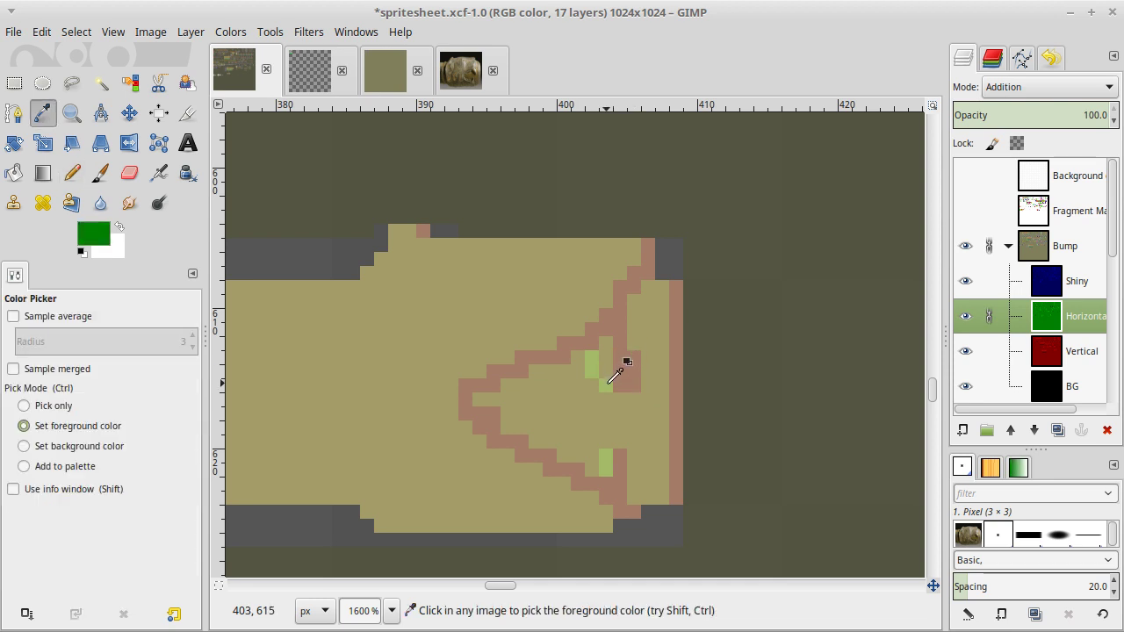
pyautogui.click(608, 381)
pyautogui.press('n')
pyautogui.click(619, 386)
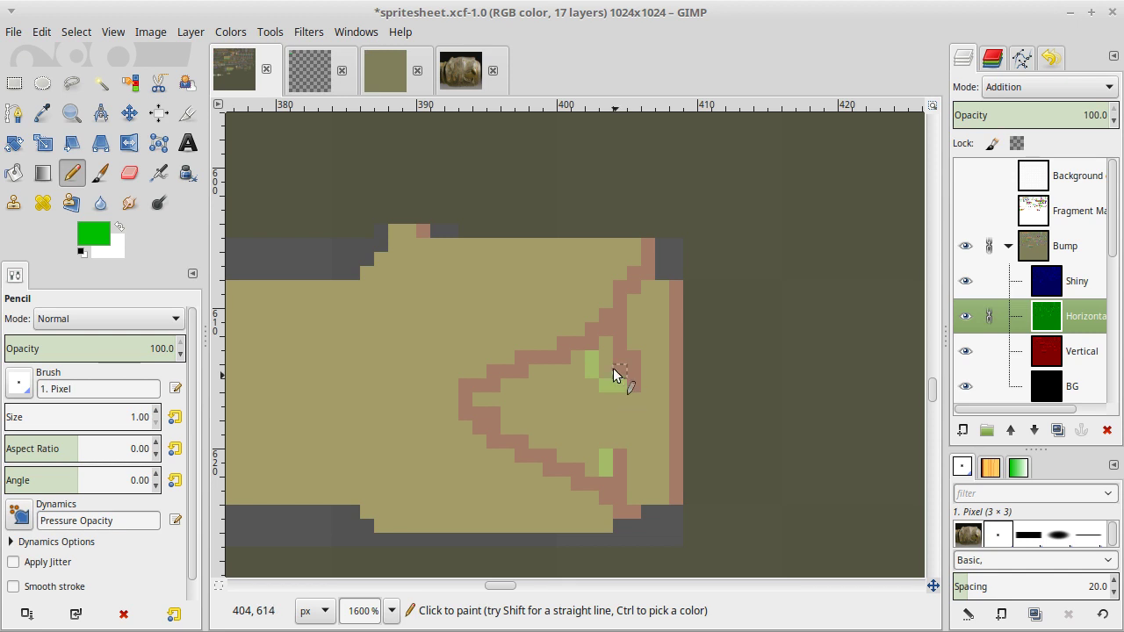
pyautogui.press('o')
pyautogui.click(615, 370)
pyautogui.press('n')
pyautogui.click(619, 372)
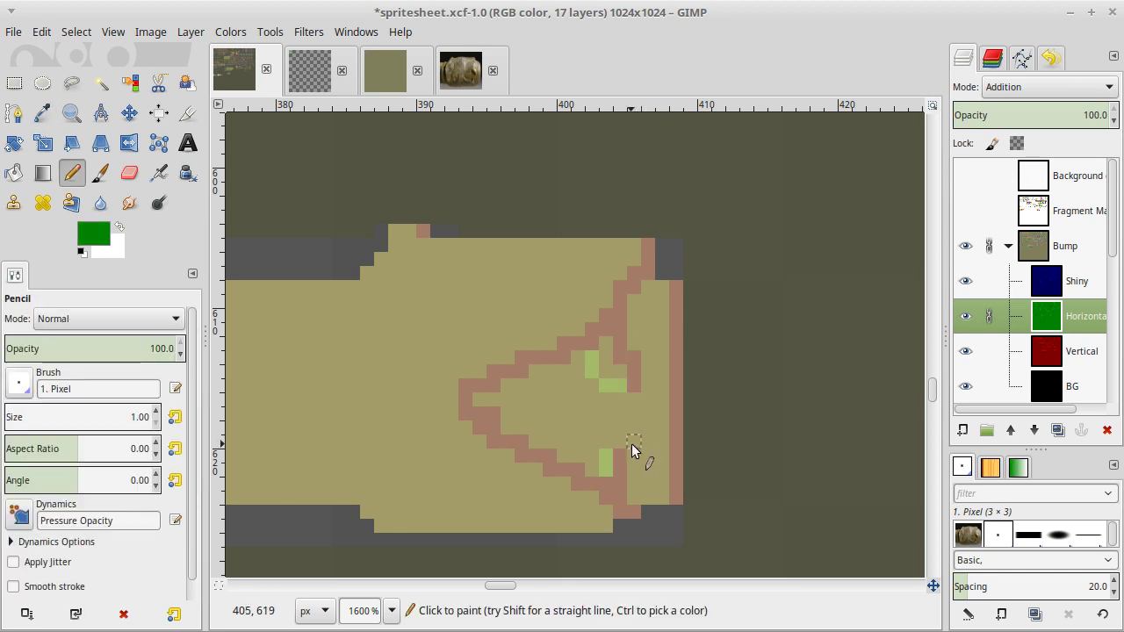
# Extend the upper fang's dark front edge up one pixel and fill the dark pixels behind it with the base green.
pyautogui.press('o')
pyautogui.click(631, 345)
pyautogui.press('n')
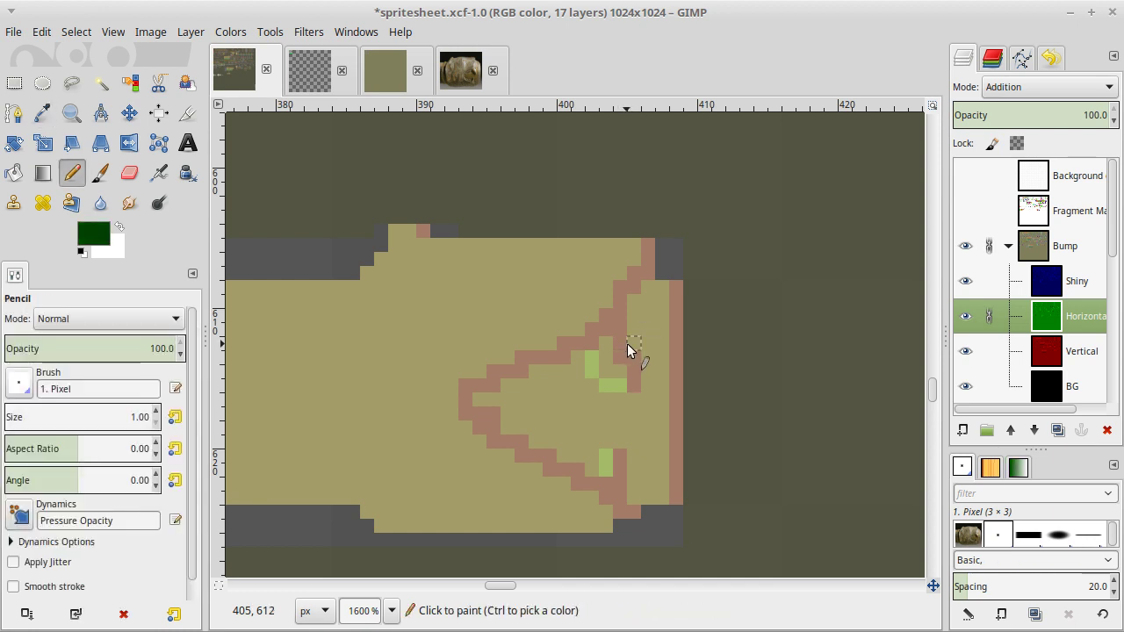
pyautogui.press('o')
pyautogui.click(619, 360)
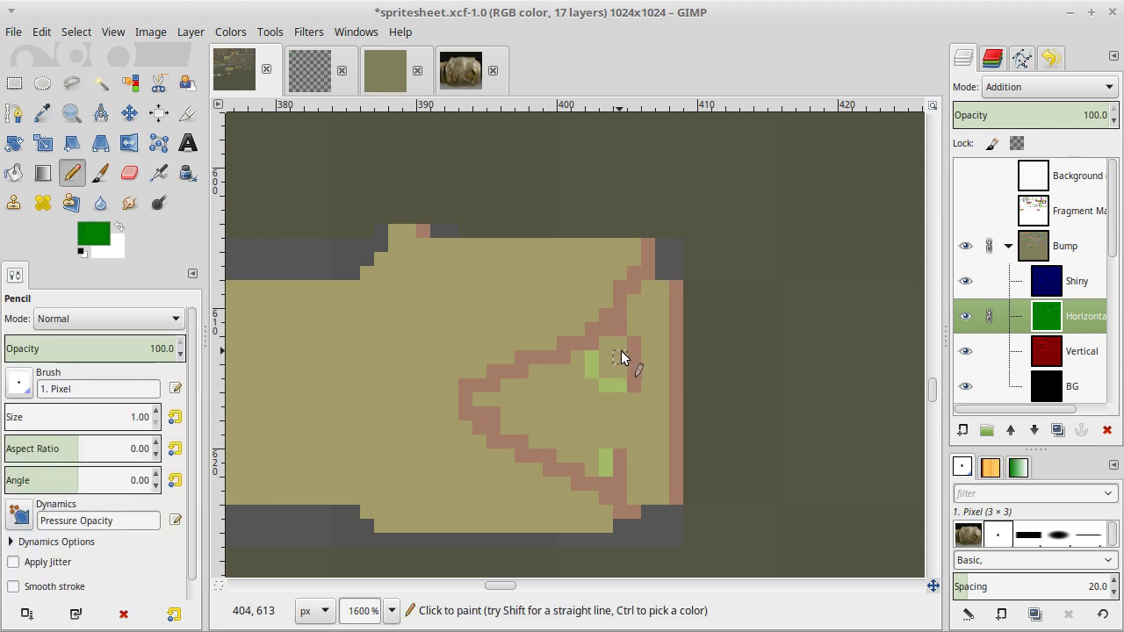
# Extend the lower fang with dark green pixels on its front edge and light green highlight pixels behind it.
pyautogui.keyDown('ctrl'); pyautogui.click(621, 338); pyautogui.keyUp('ctrl')
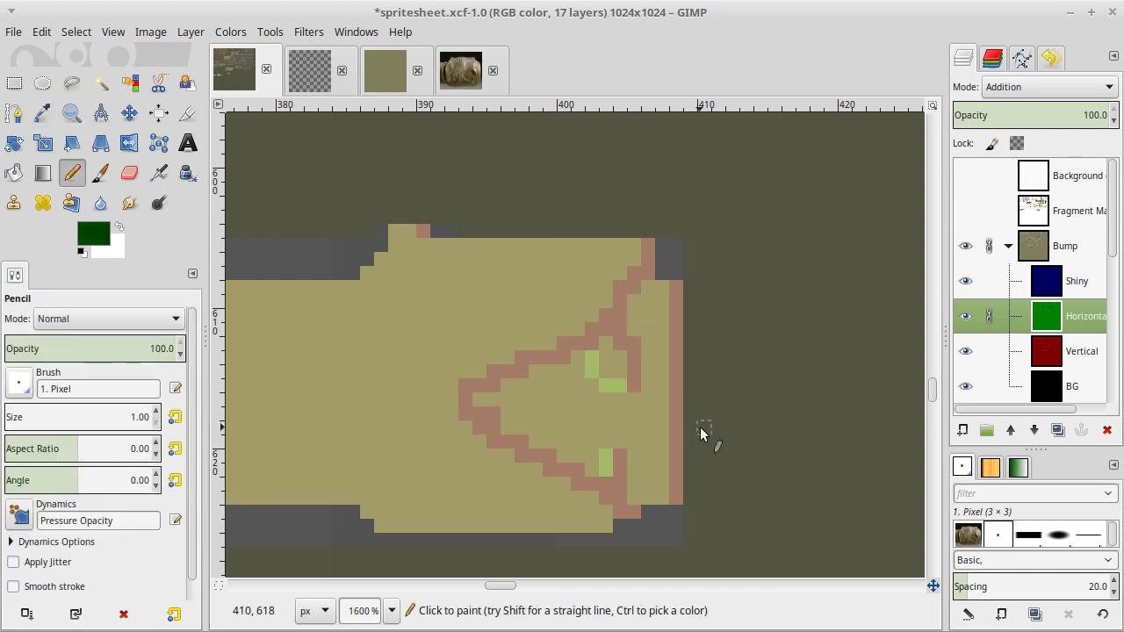
pyautogui.keyDown('ctrl'); pyautogui.click(619, 441); pyautogui.keyUp('ctrl')
pyautogui.hscroll(5, 620, 438)
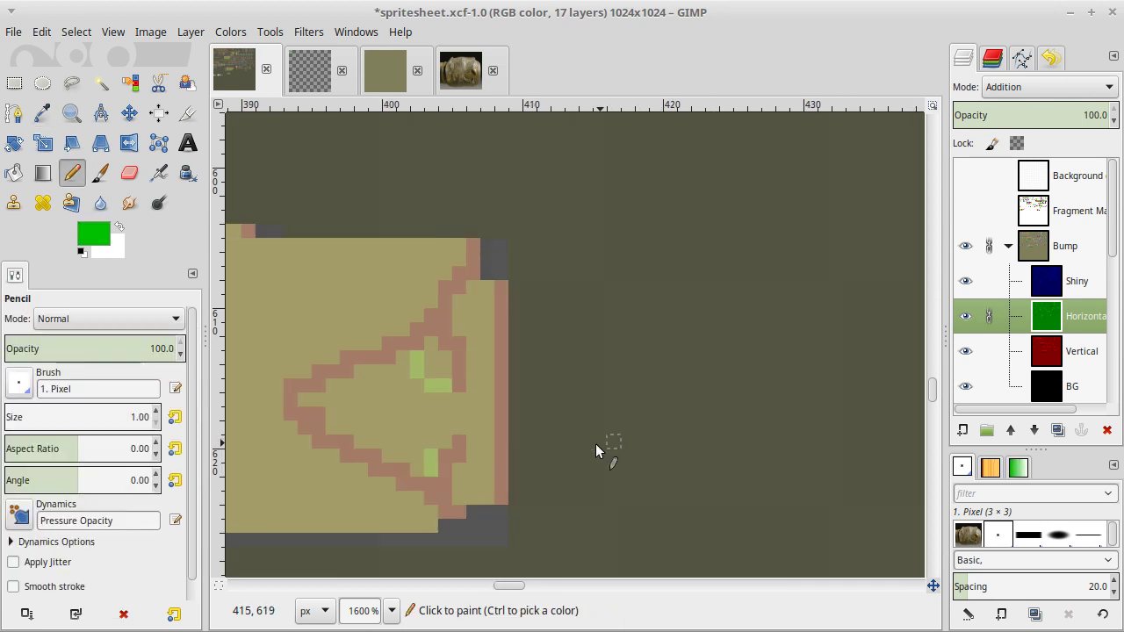
pyautogui.click(437, 441)
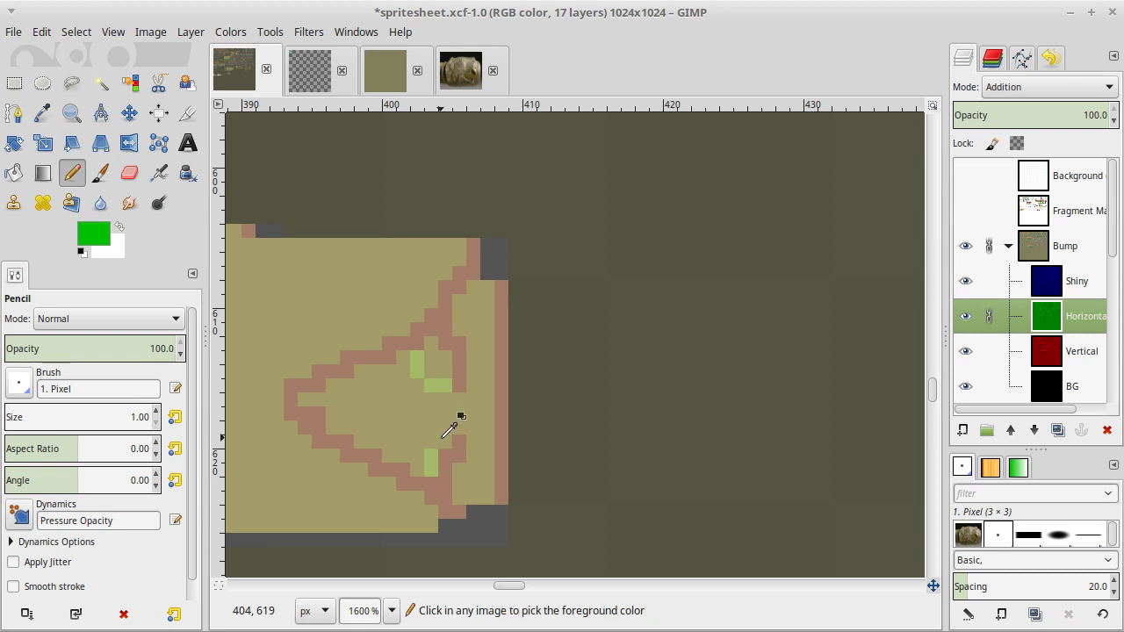
pyautogui.hscroll(-8, 441, 437)
pyautogui.scroll(3, 441, 437)
pyautogui.hscroll(5, 440, 437)
pyautogui.scroll(-3, 441, 437)
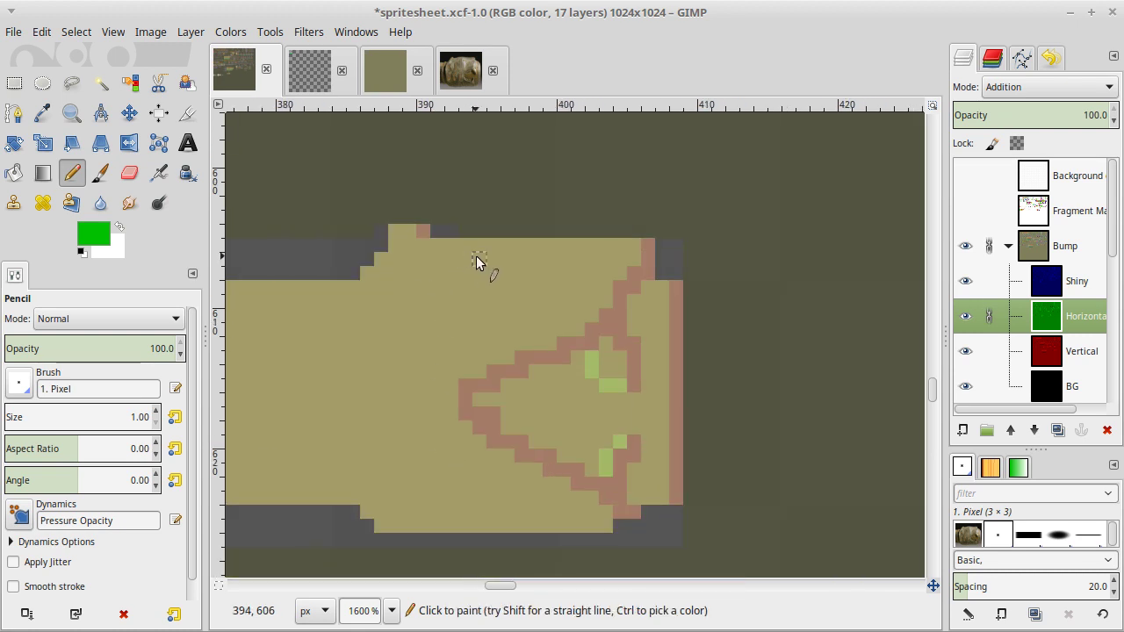
pyautogui.click(590, 470)
# Consult the reference photo and paint a two-pixel light green column on the upper head as the rear of the eye.
pyautogui.click(462, 70)
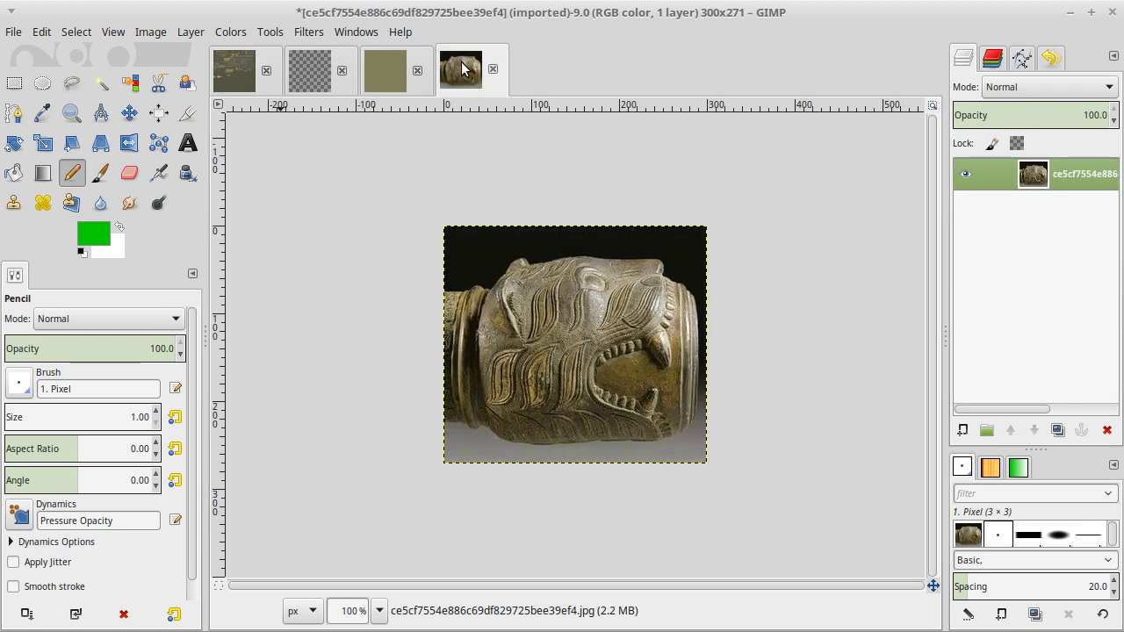
pyautogui.click(234, 85)
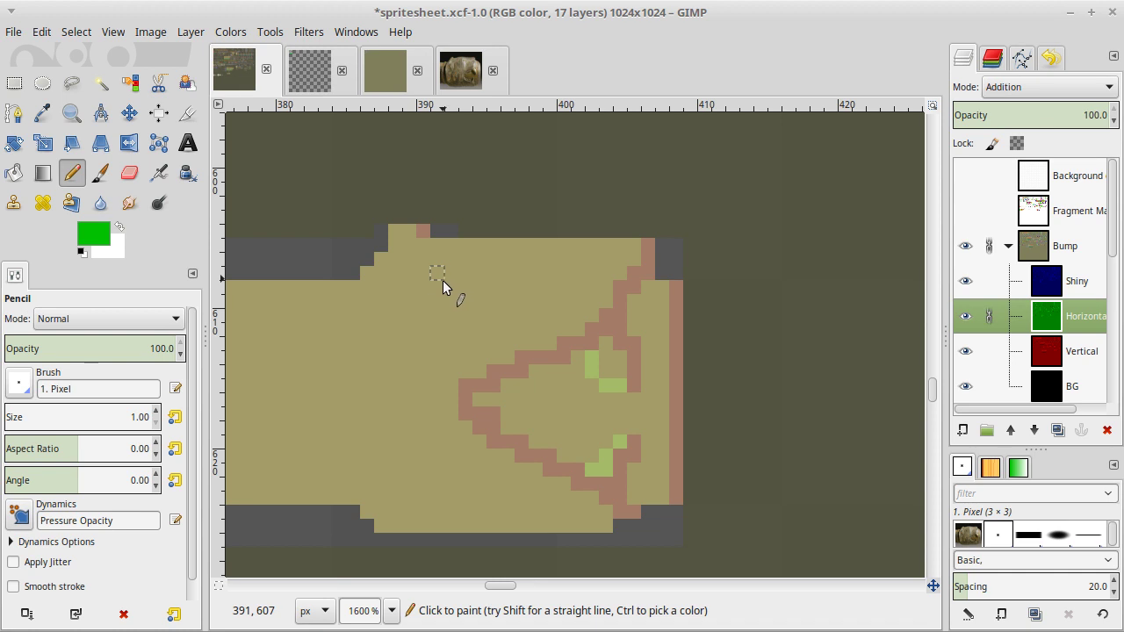
pyautogui.moveTo(446, 287); pyautogui.dragTo(445, 297)
# Sample the dark green and paint a three-pixel column for the eye's front, leaving a one-pixel gap after the light green column.
pyautogui.press('o')
pyautogui.click(620, 332)
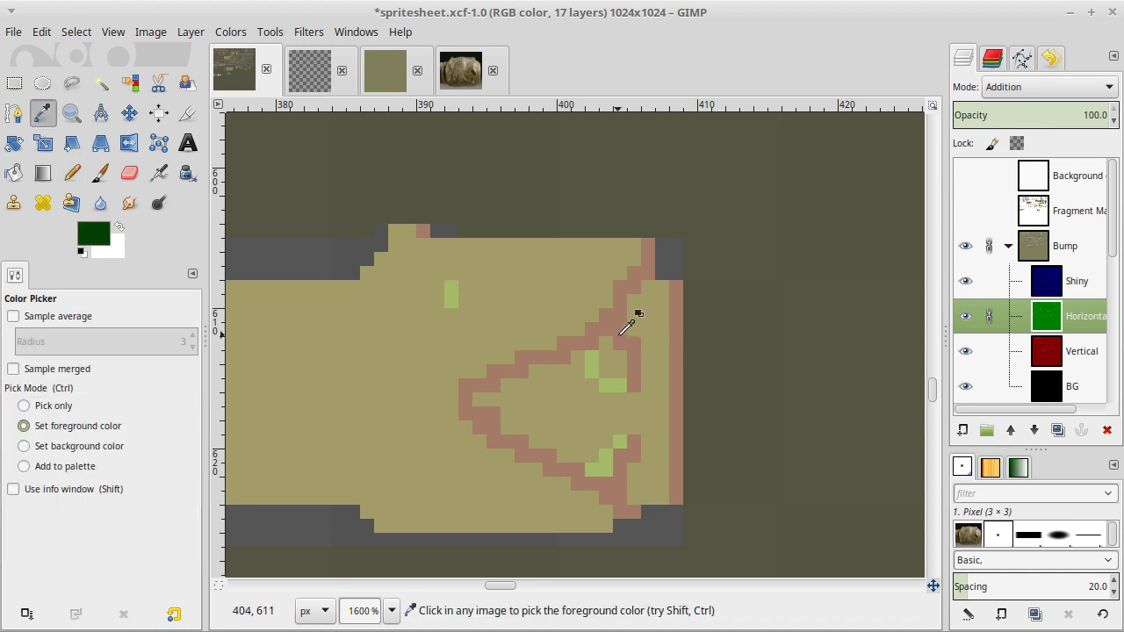
pyautogui.press('n')
pyautogui.click(465, 289)
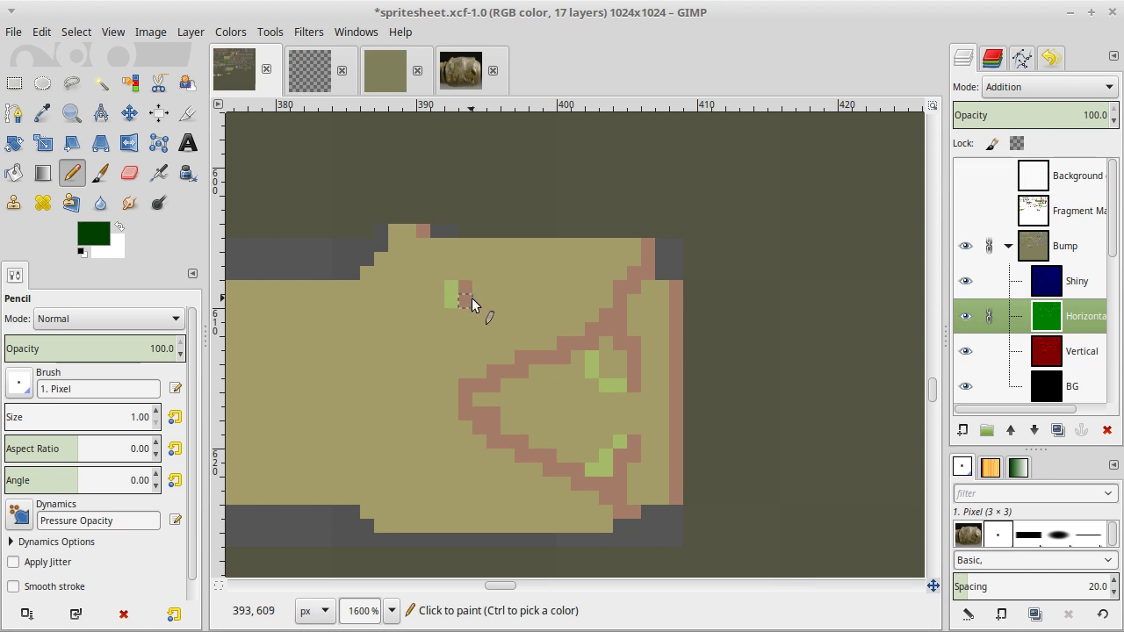
pyautogui.click(471, 299)
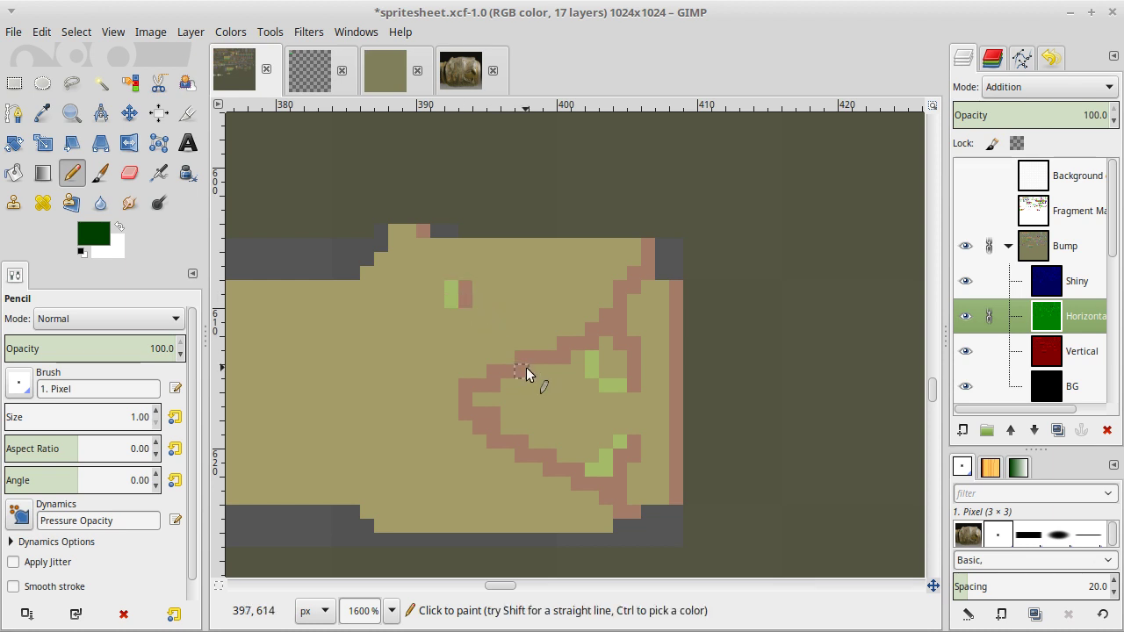
pyautogui.hotkey('ctrl', 'z')
pyautogui.hotkey('ctrl', 'z')
pyautogui.click(477, 283)
pyautogui.click(477, 300)
pyautogui.click(480, 312)
# Sample the fang's light green, extend the eye's rear column down to three pixels and check the head at 100% zoom.
pyautogui.press('o')
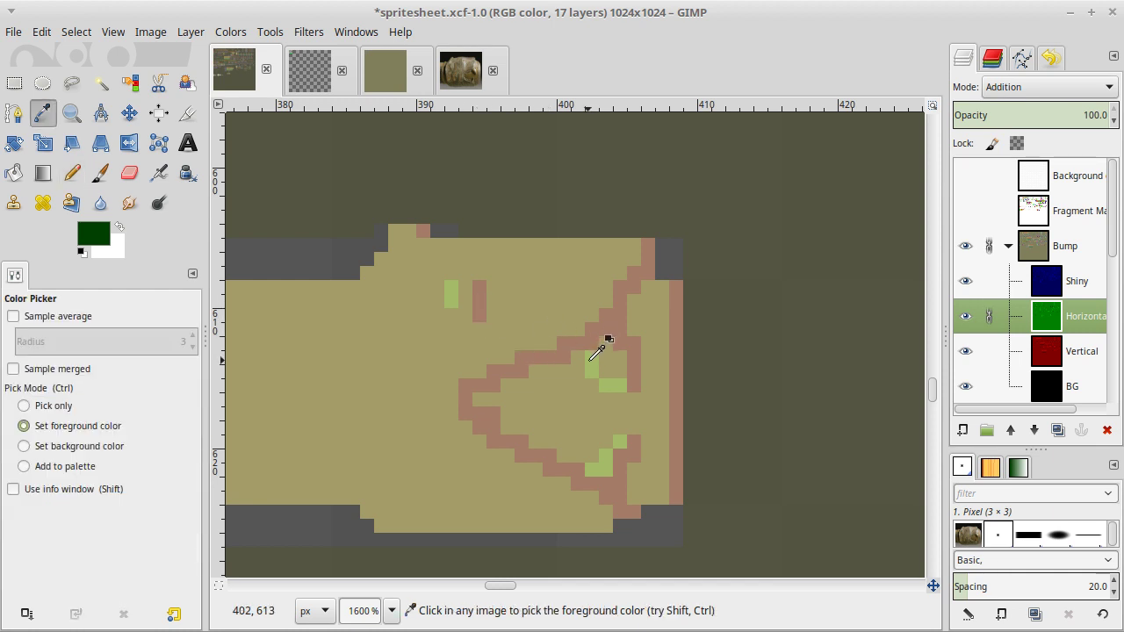
pyautogui.click(591, 358)
pyautogui.press('n')
pyautogui.click(453, 314)
pyautogui.press('1')
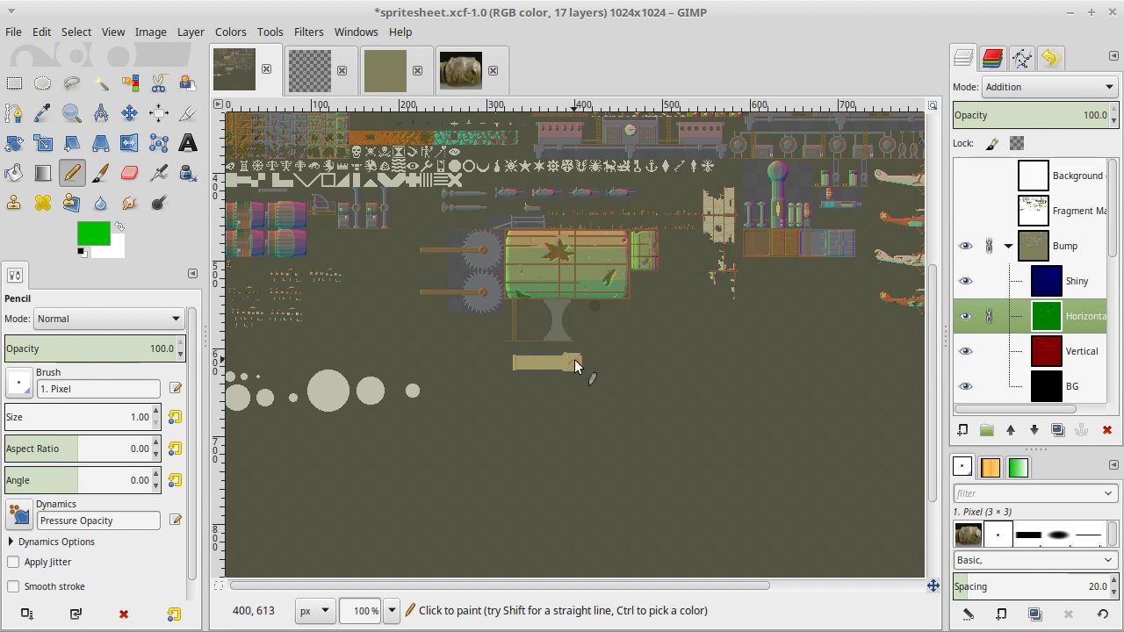
pyautogui.keyDown('ctrl'); pyautogui.scroll(8, 587, 368); pyautogui.keyUp('ctrl')
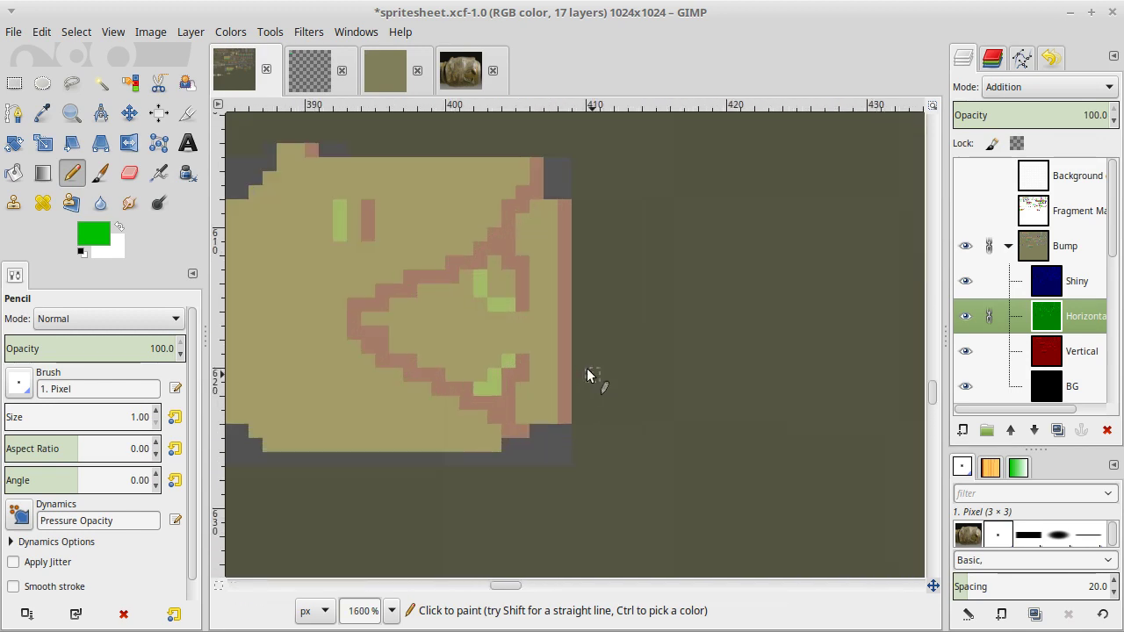
pyautogui.scroll(-2, 586, 368)
pyautogui.hscroll(-3, 588, 369)
pyautogui.scroll(2, 590, 372)
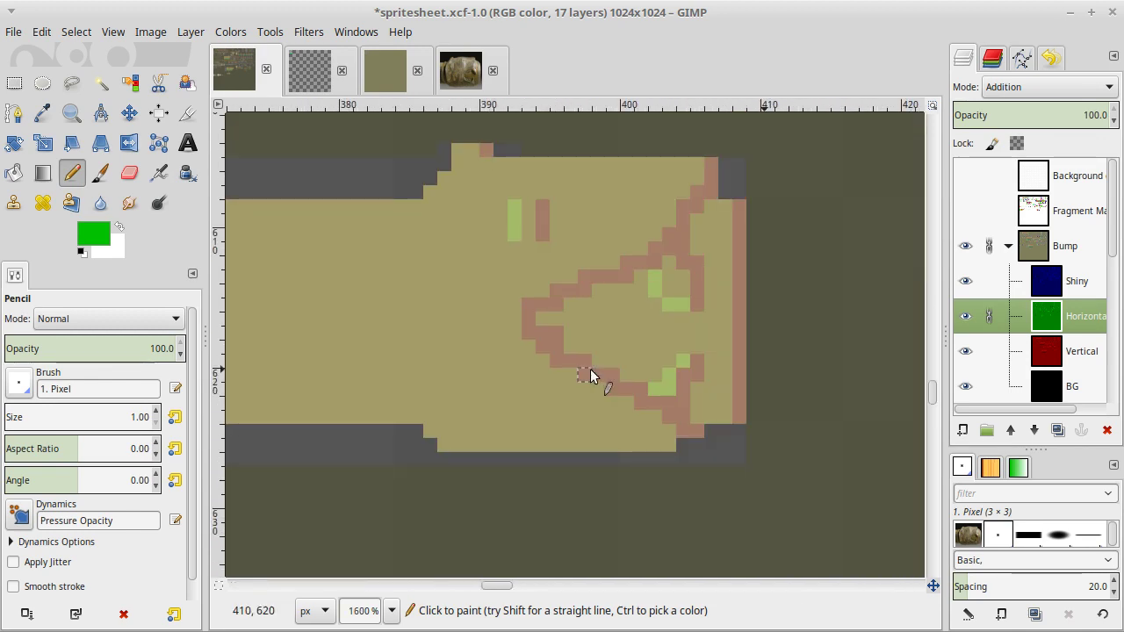
# Sample the dark green and shade the front corners of the snout's upper edge and the lower jaw.
pyautogui.press('o')
pyautogui.click(701, 432)
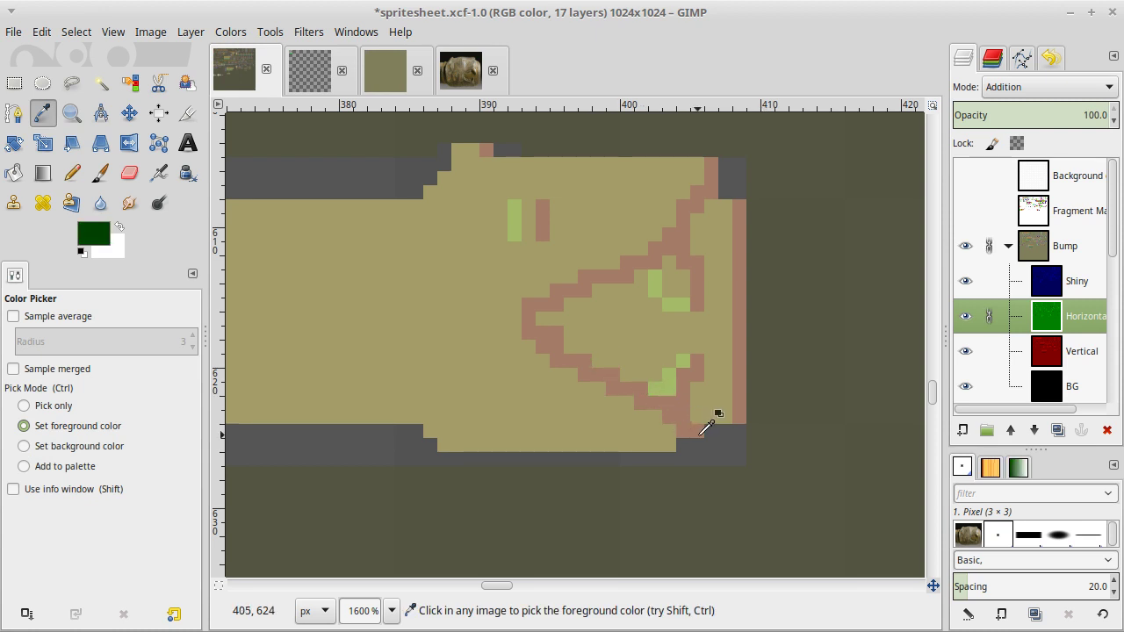
pyautogui.press('n')
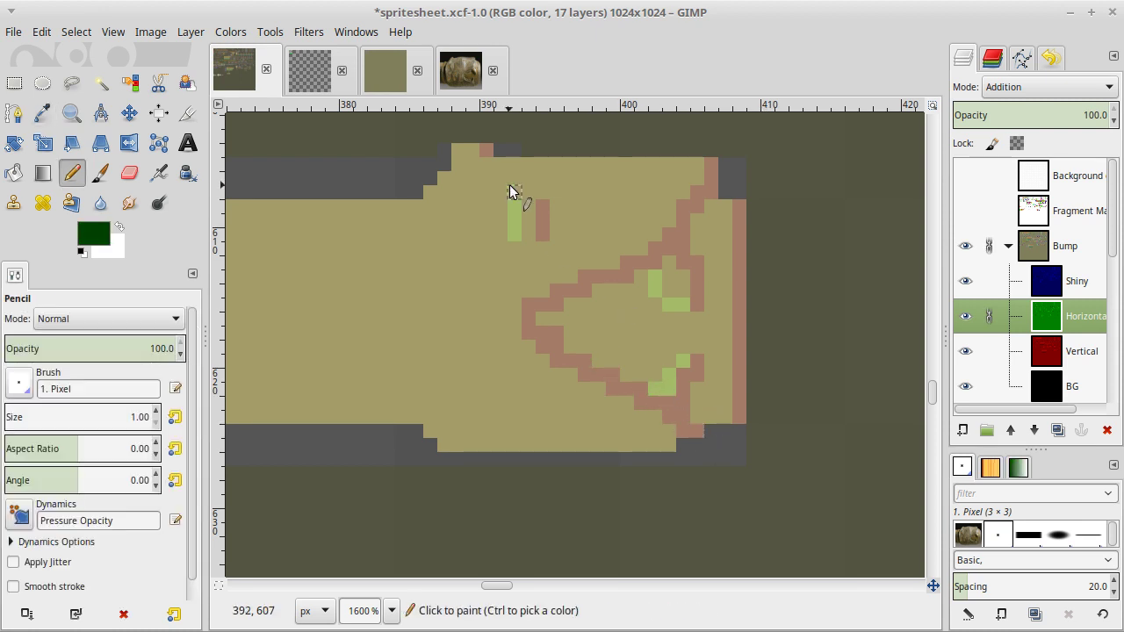
pyautogui.click(695, 165)
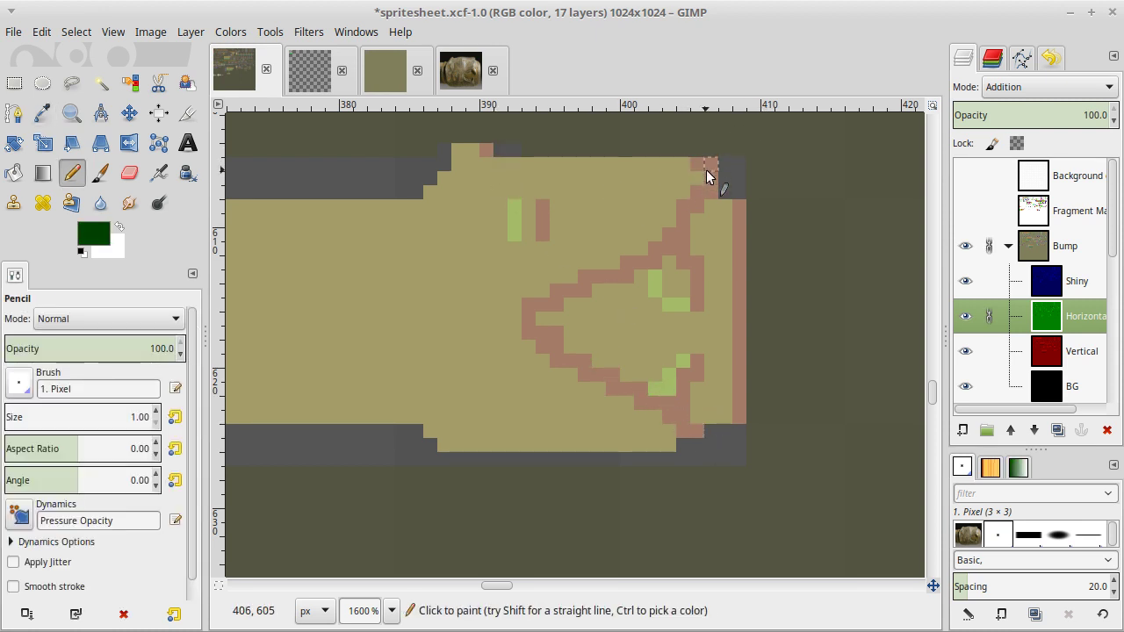
pyautogui.click(701, 172)
pyautogui.click(655, 445)
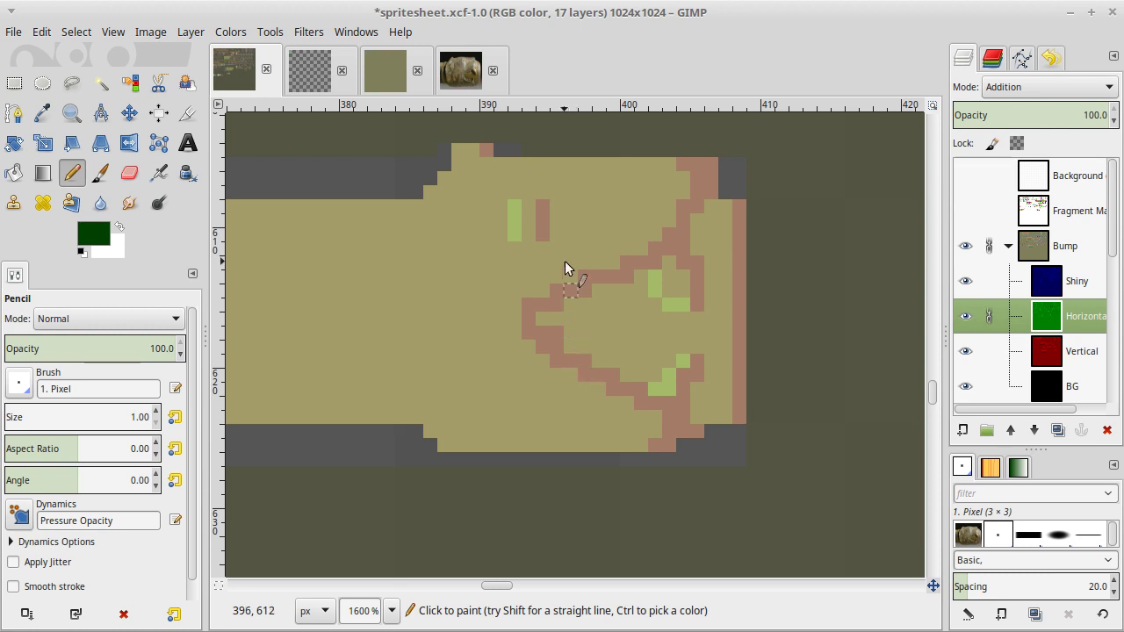
pyautogui.click(655, 167)
pyautogui.click(683, 180)
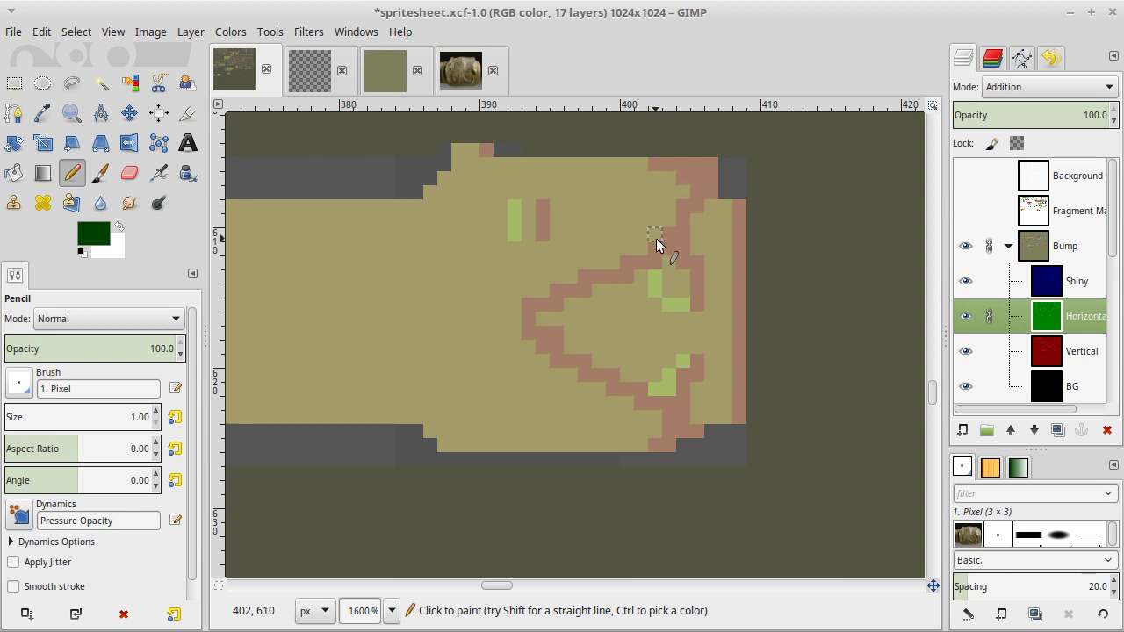
pyautogui.press('o')
pyautogui.click(575, 325)
pyautogui.press('n')
pyautogui.press('o')
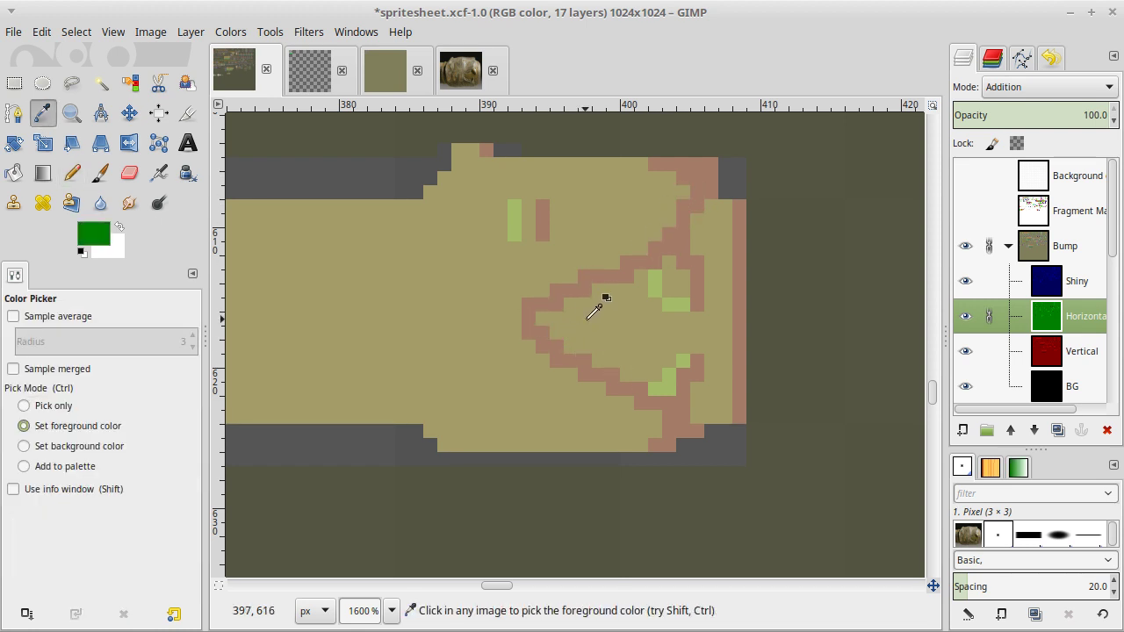
pyautogui.click(577, 283)
pyautogui.press('n')
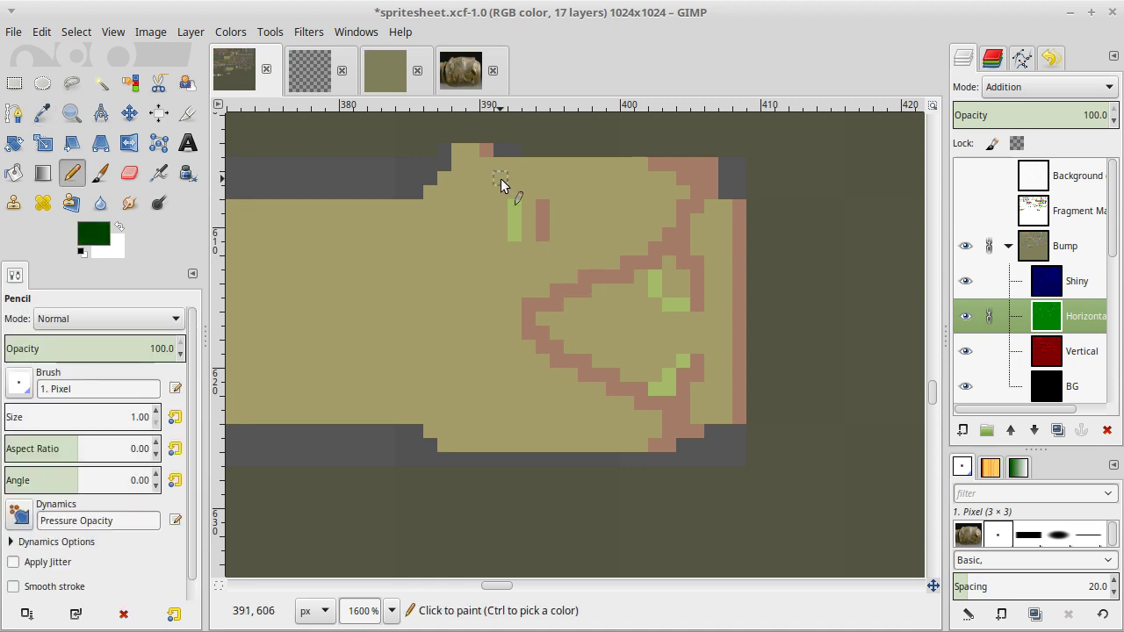
# Consult the reference photo and paint sampled light green pixels along the stepped upper and lower rear corners of the head.
pyautogui.click(466, 74)
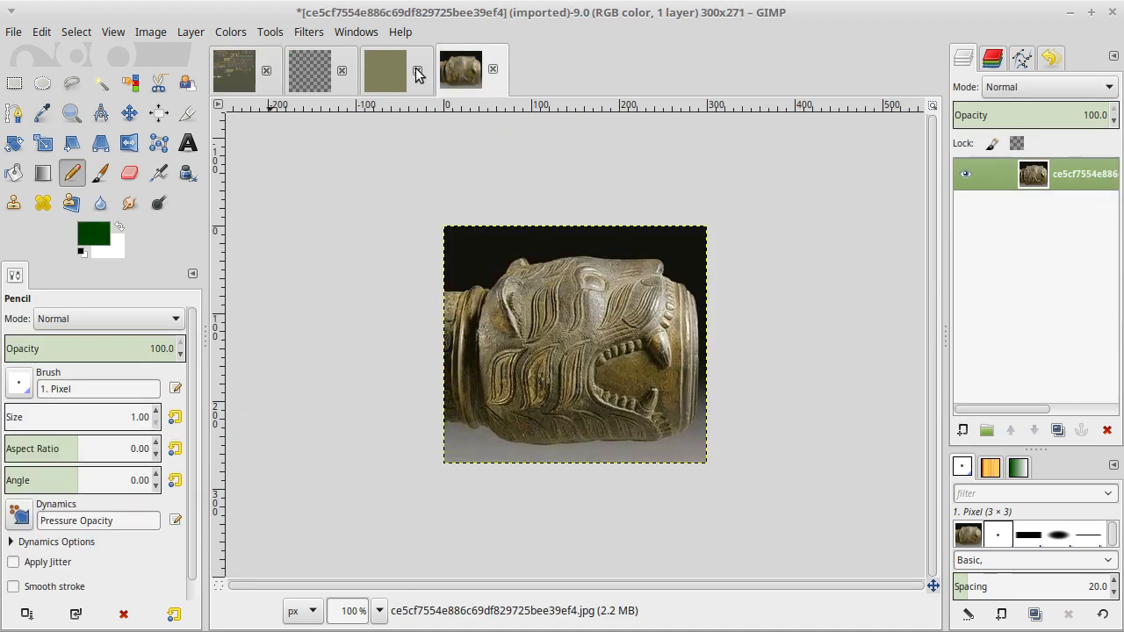
pyautogui.click(233, 77)
pyautogui.press('o')
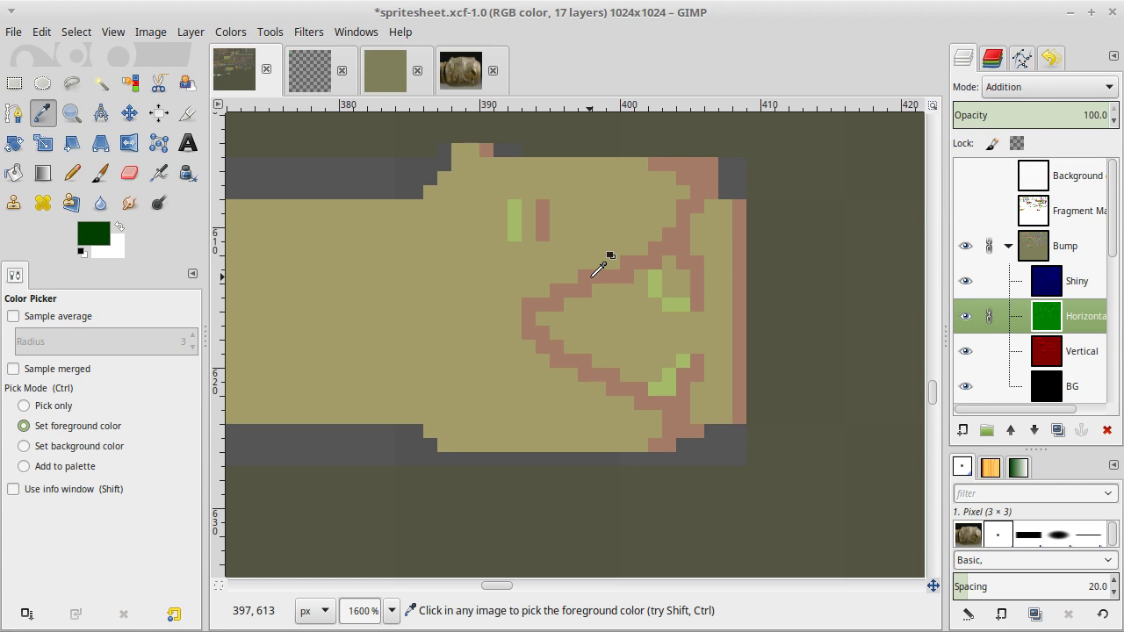
pyautogui.click(516, 226)
pyautogui.press('n')
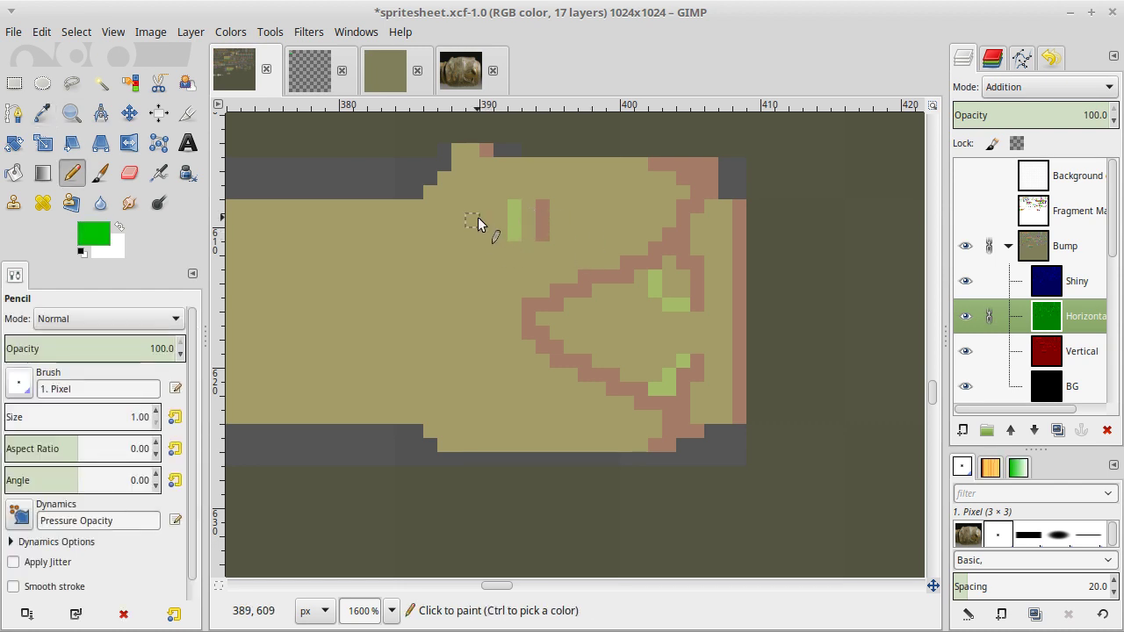
pyautogui.moveTo(456, 144); pyautogui.dragTo(439, 189)
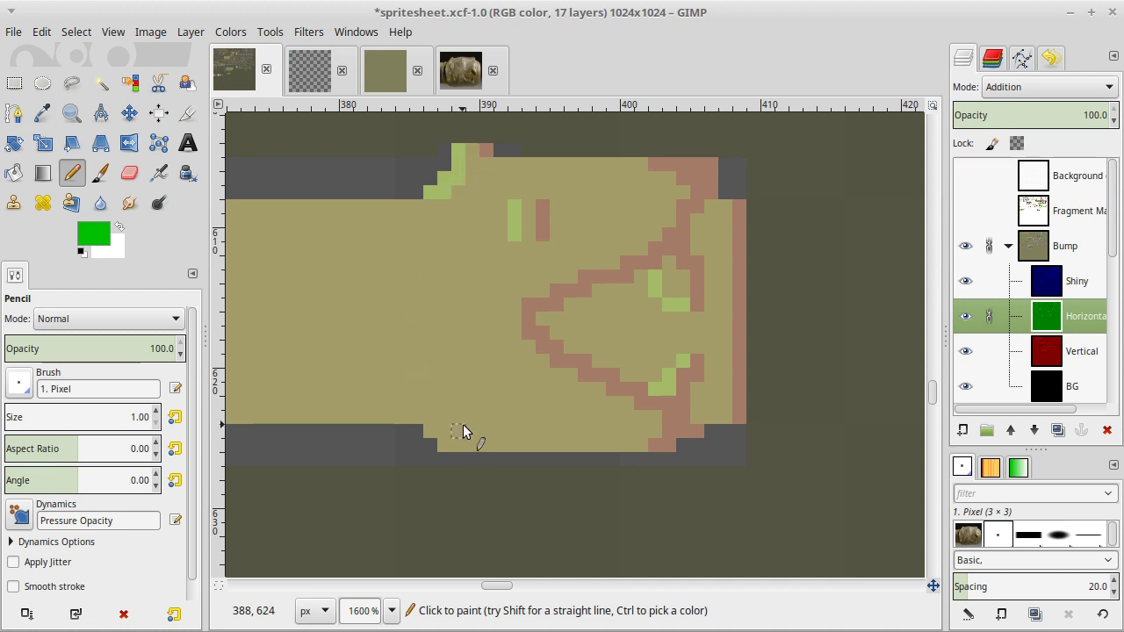
pyautogui.moveTo(433, 426); pyautogui.dragTo(440, 439)
pyautogui.click(459, 444)
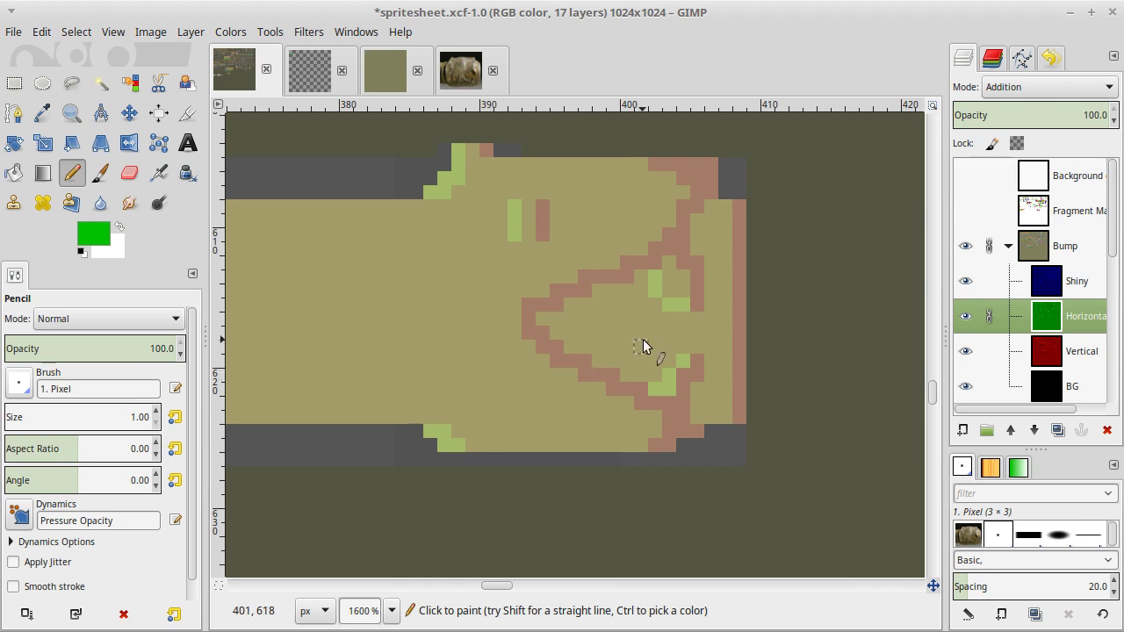
# Repaint surplus highlight pixels on both fangs in the base green, leaving a one-pixel-wide light green diagonal on each.
pyautogui.press('o')
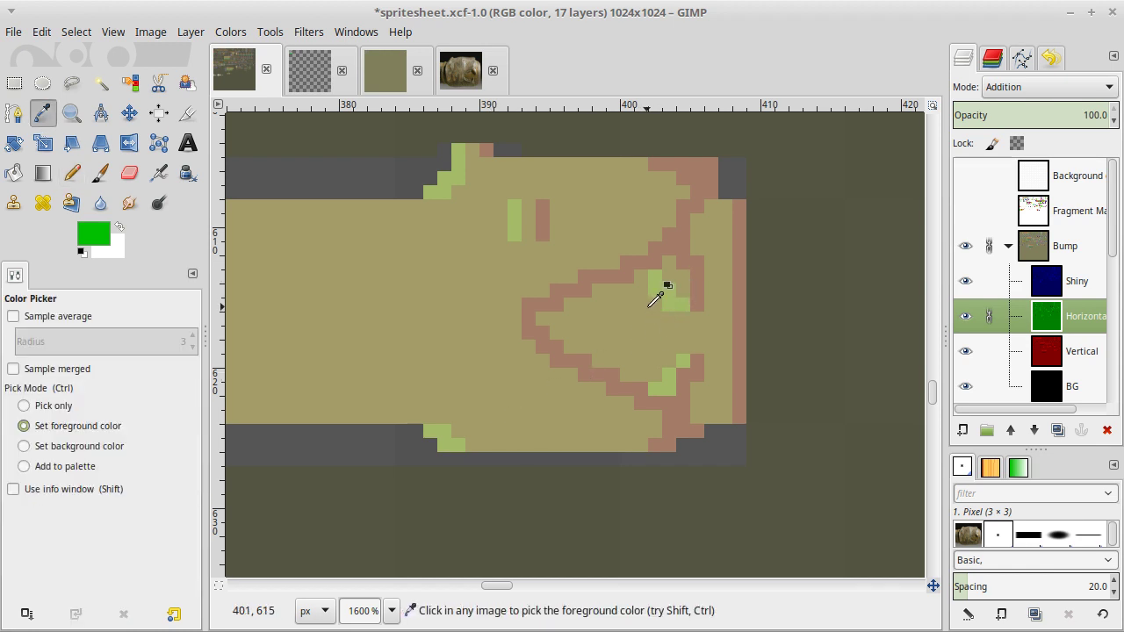
pyautogui.keyDown('ctrl'); pyautogui.click(659, 294); pyautogui.keyUp('ctrl')
pyautogui.click(659, 290)
pyautogui.click(673, 304)
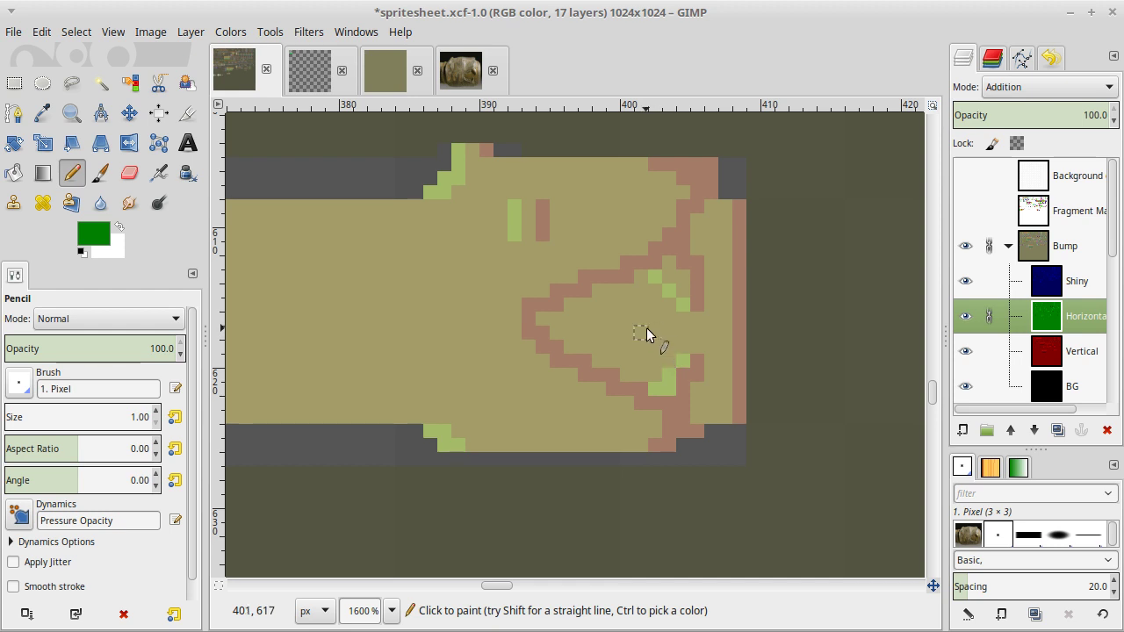
pyautogui.click(669, 375)
pyautogui.click(673, 388)
pyautogui.click(683, 376)
# Fill a two-pixel-wide vertical band at the back of the head with sampled light green, joining the upper and lower rear corners.
pyautogui.press('o')
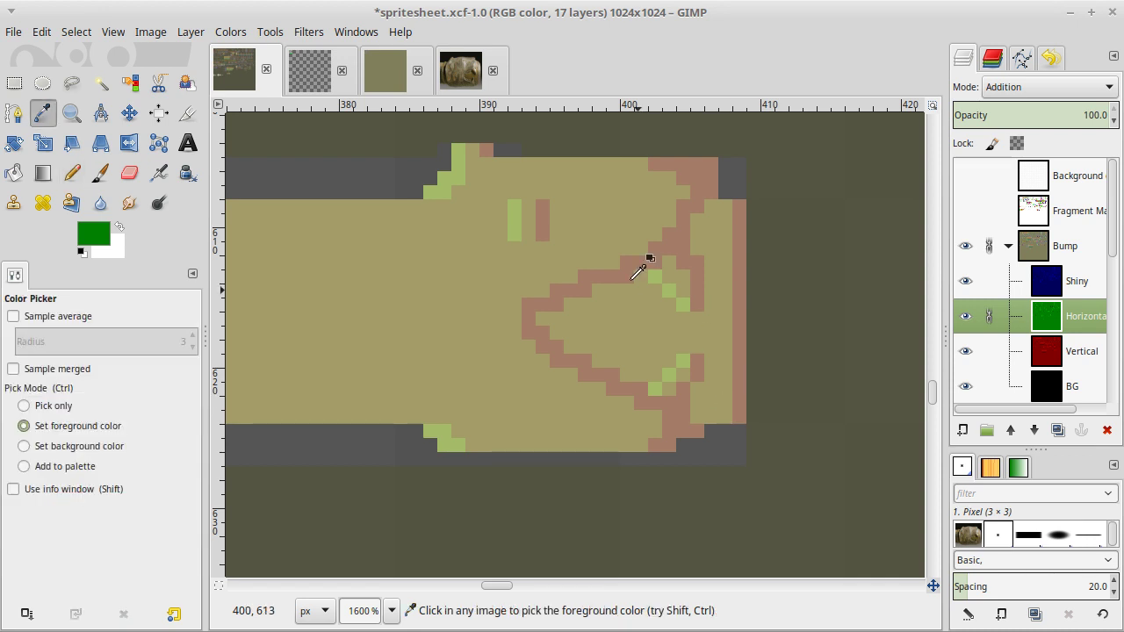
pyautogui.click(444, 180)
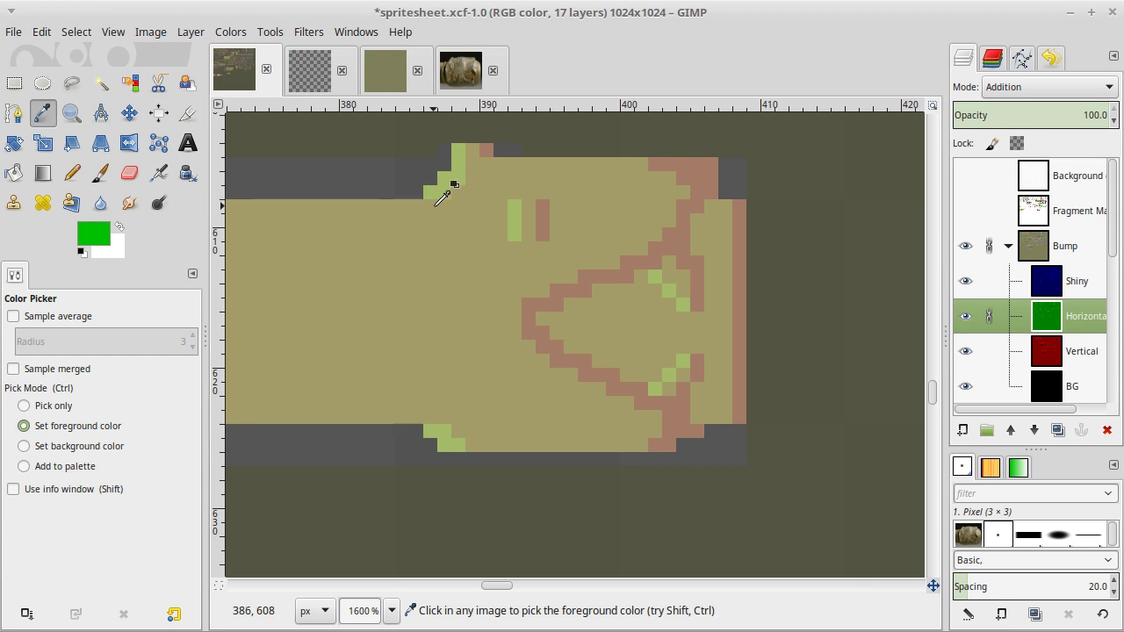
pyautogui.press('r')
pyautogui.moveTo(430, 207); pyautogui.dragTo(450, 425)
pyautogui.hotkey('ctrl', ',')
pyautogui.hotkey('ctrl', 'shift', 'a')
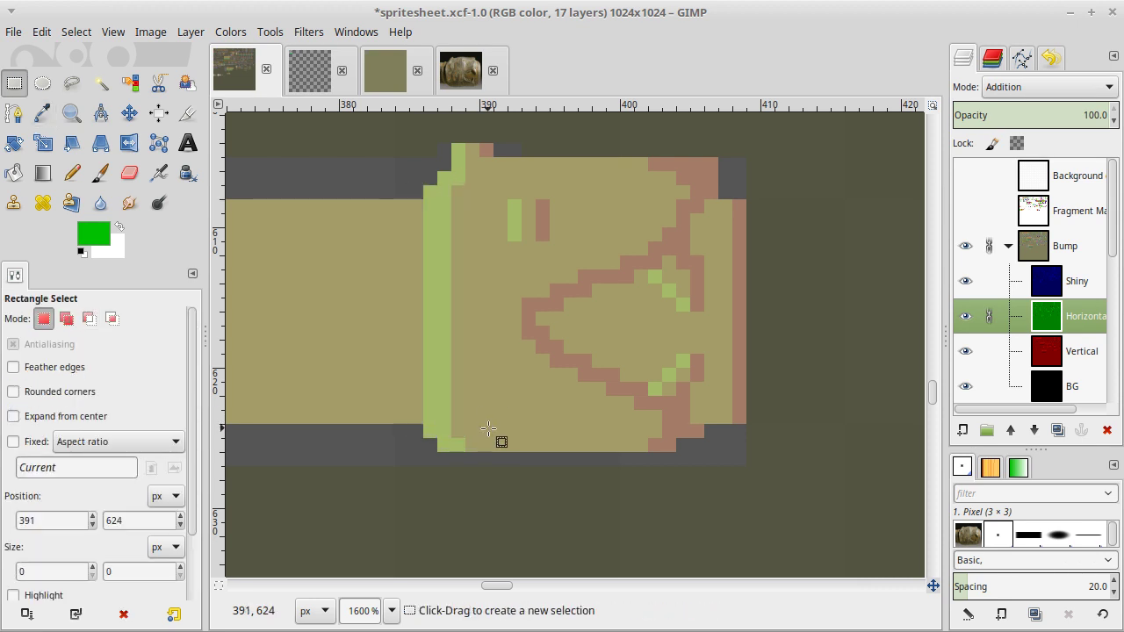
# Widen the light green rear band to three pixels, add highlight pixels at its lower end and check the cannon zoomed out.
pyautogui.press('n')
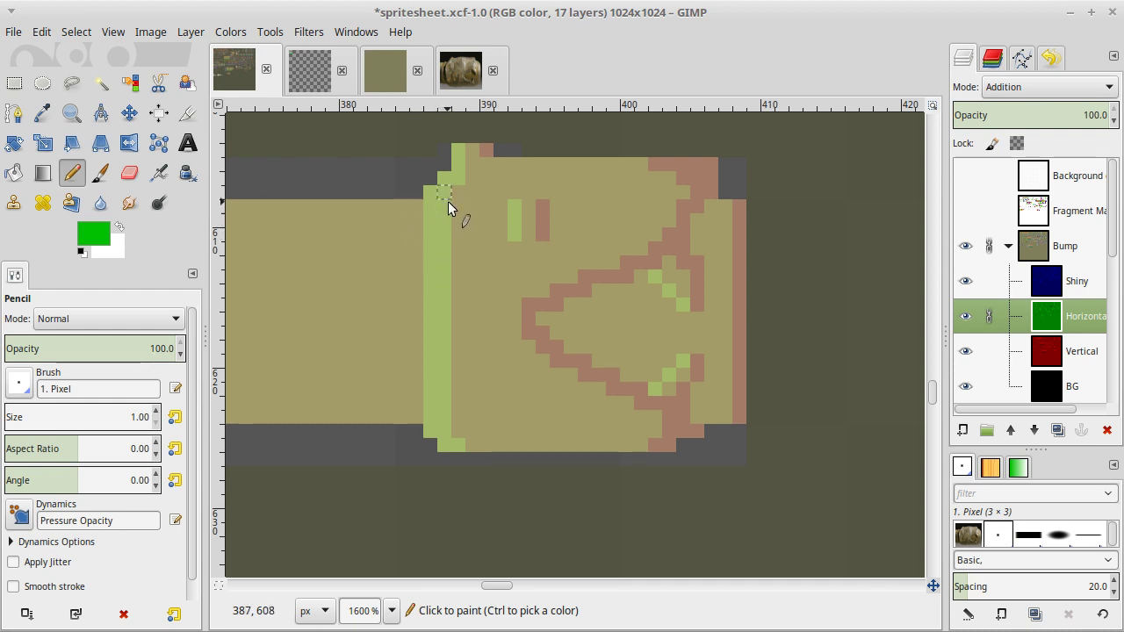
pyautogui.click(458, 417)
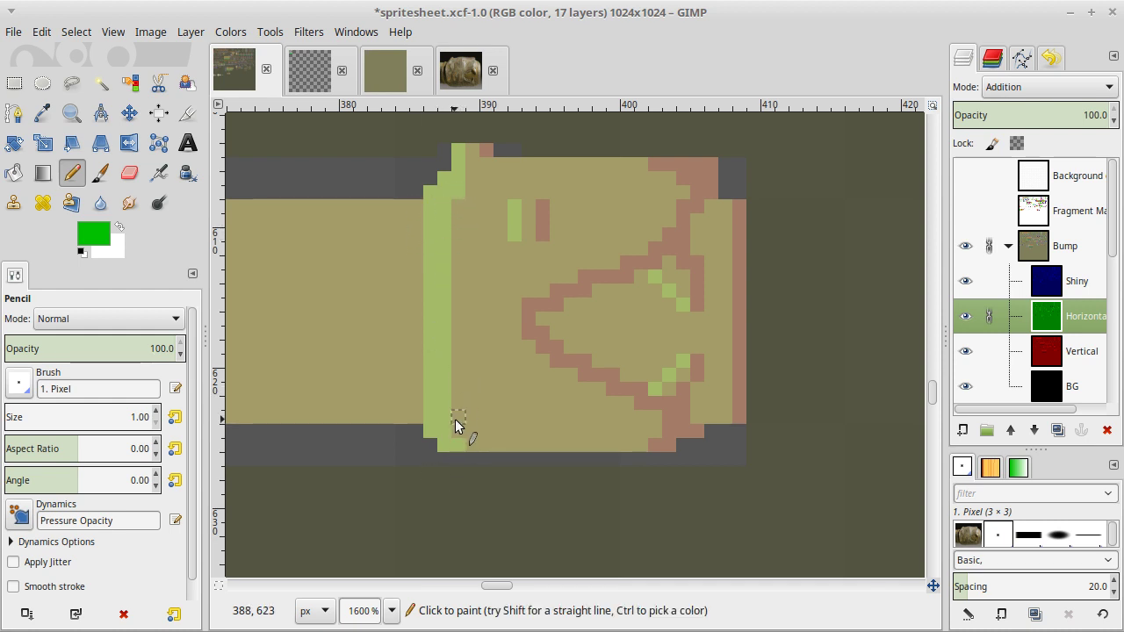
pyautogui.click(472, 445)
pyautogui.moveTo(423, 209); pyautogui.dragTo(417, 392)
pyautogui.press('1')
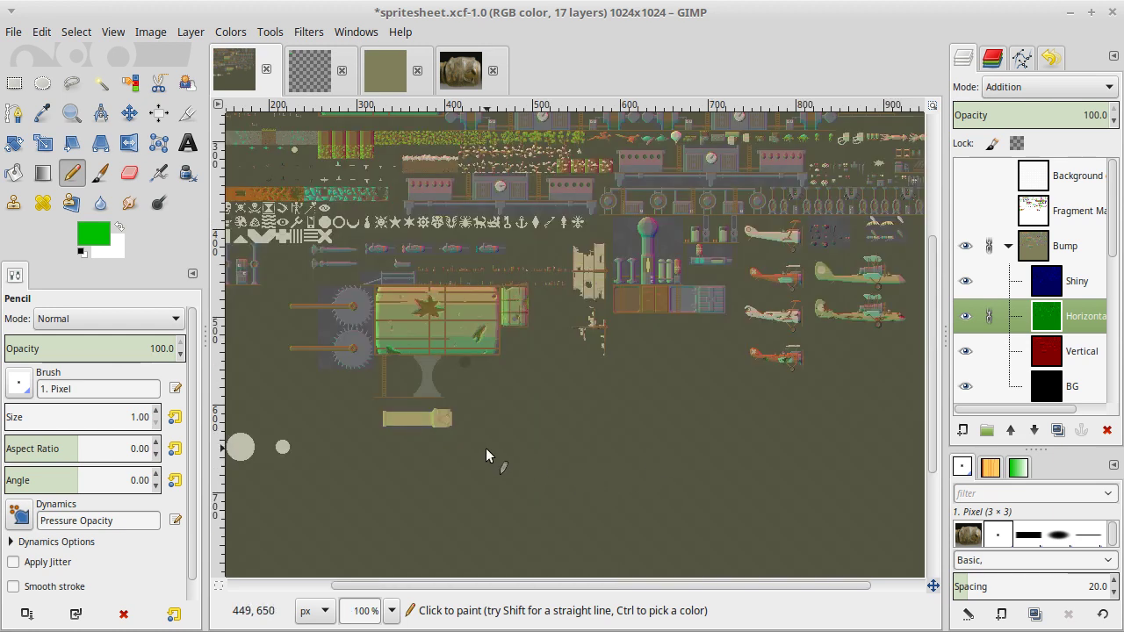
pyautogui.press('2')
pyautogui.scroll(6, 413, 444)
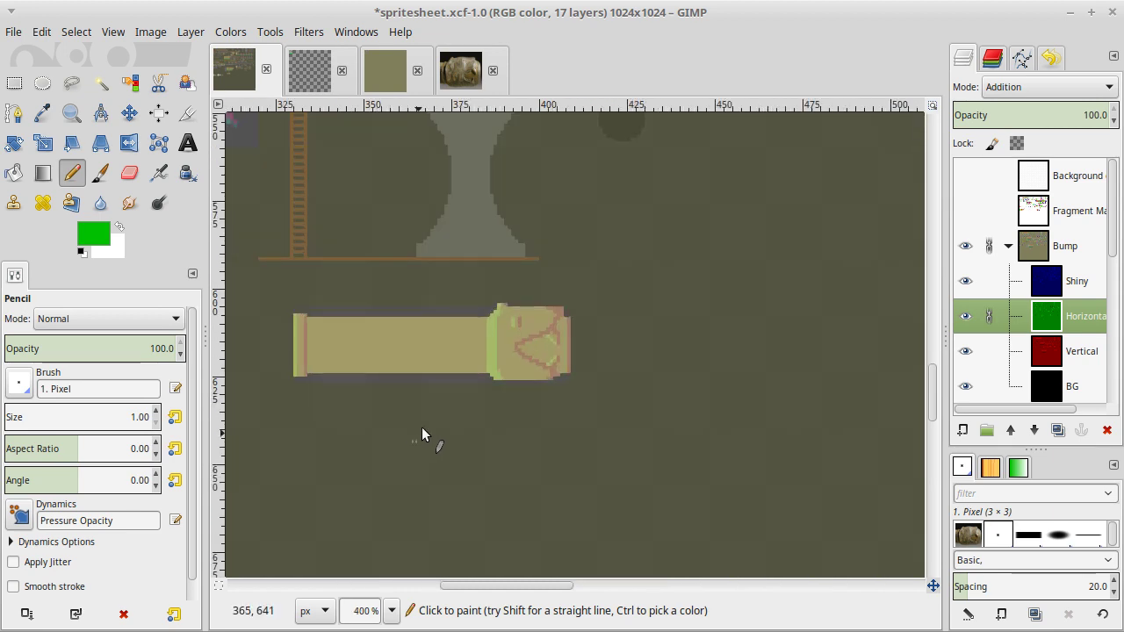
pyautogui.scroll(5, 494, 362)
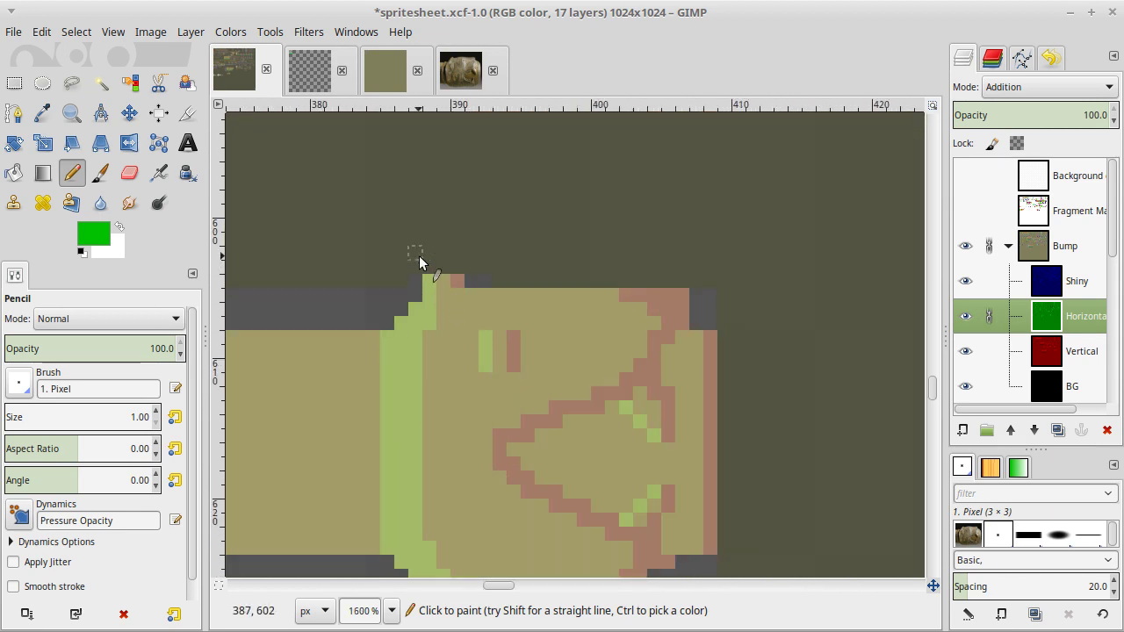
# Cut the 9 × 5 pixel block around the ear, paste it two pixels further forward and anchor it.
pyautogui.press('r')
pyautogui.moveTo(380, 261); pyautogui.dragTo(517, 326)
pyautogui.hotkey('ctrl', 'x')
pyautogui.hotkey('ctrl', 'v')
pyautogui.press('m')
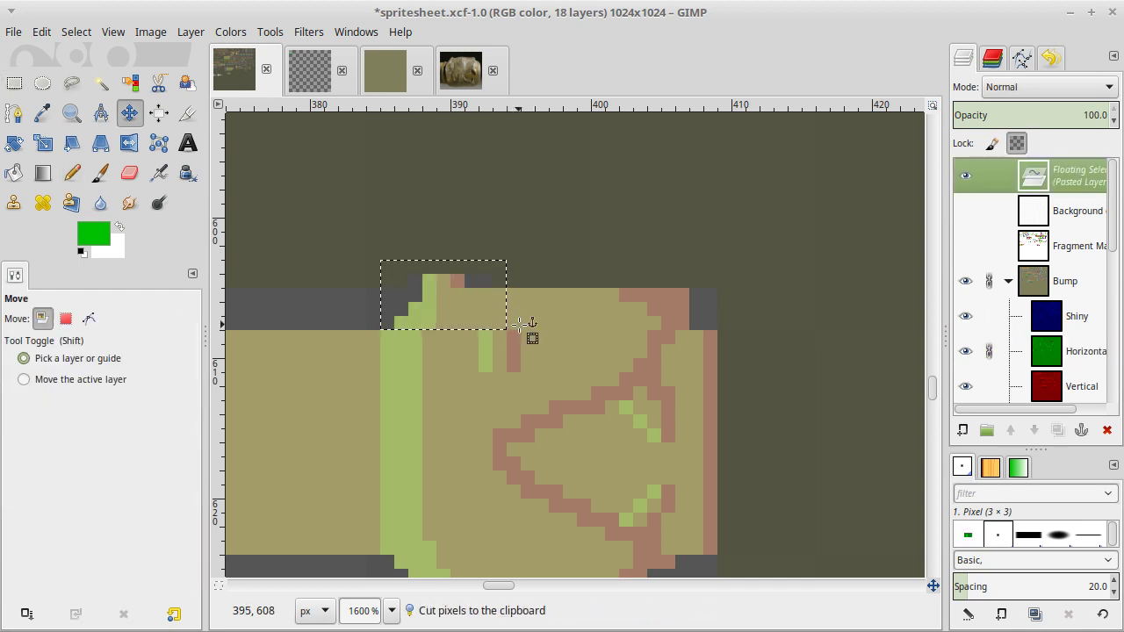
pyautogui.press('Right')
pyautogui.press('Right')
pyautogui.hotkey('ctrl', 'h')
pyautogui.press('r')
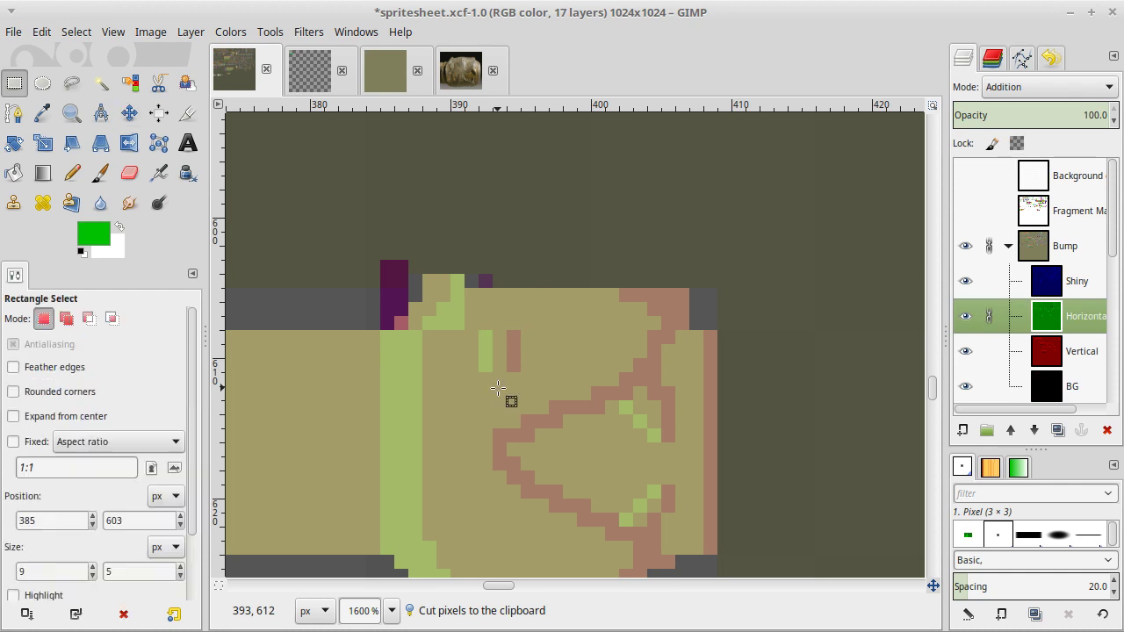
# Paint over the leftover dark purple pixels around the ear with the sampled base green.
pyautogui.press('o')
pyautogui.click(337, 310)
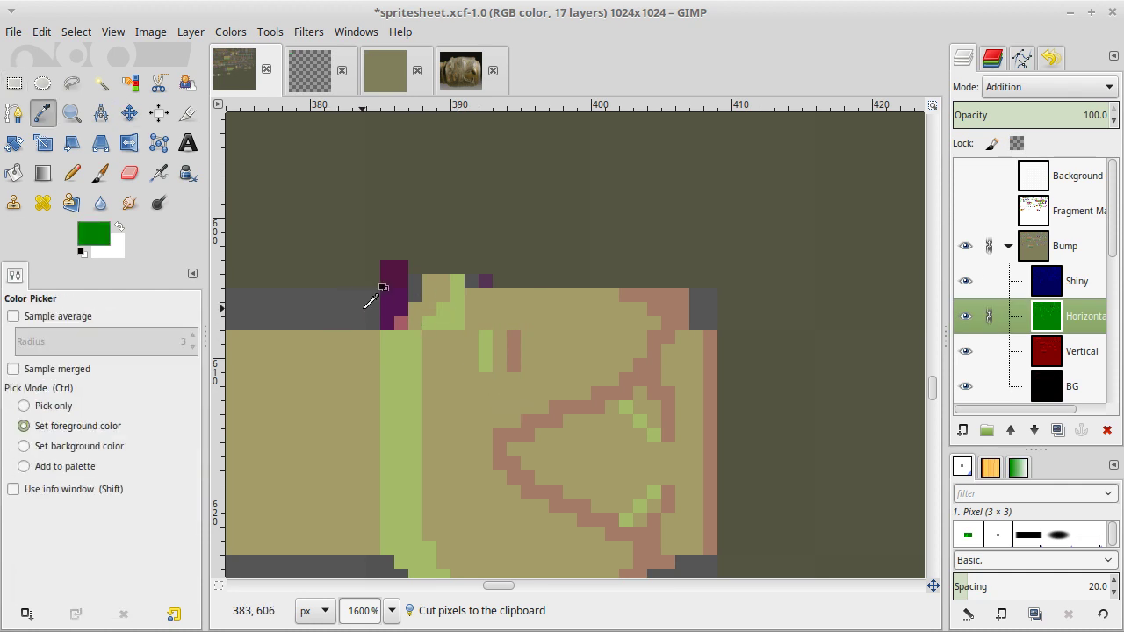
pyautogui.press('n')
pyautogui.moveTo(401, 267)
pyautogui.mouseDown()
pyautogui.moveTo(402, 314)
pyautogui.moveTo(391, 321)
pyautogui.moveTo(384, 281)
pyautogui.mouseUp()
pyautogui.click(386, 267)
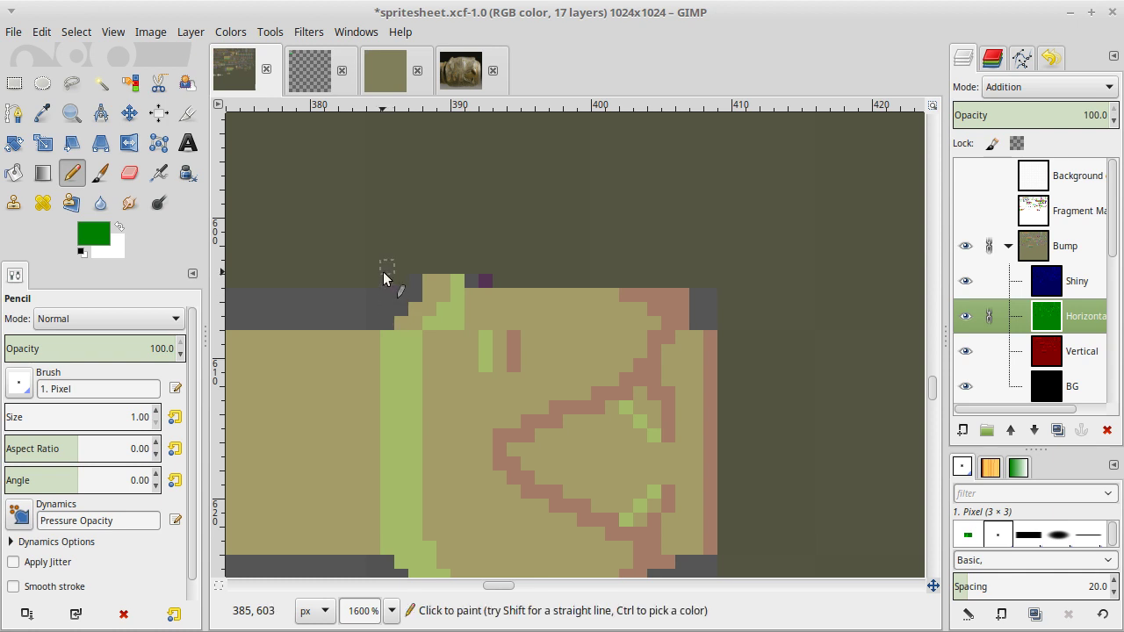
pyautogui.click(485, 280)
pyautogui.scroll(-2, 531, 367)
pyautogui.scroll(1, 532, 365)
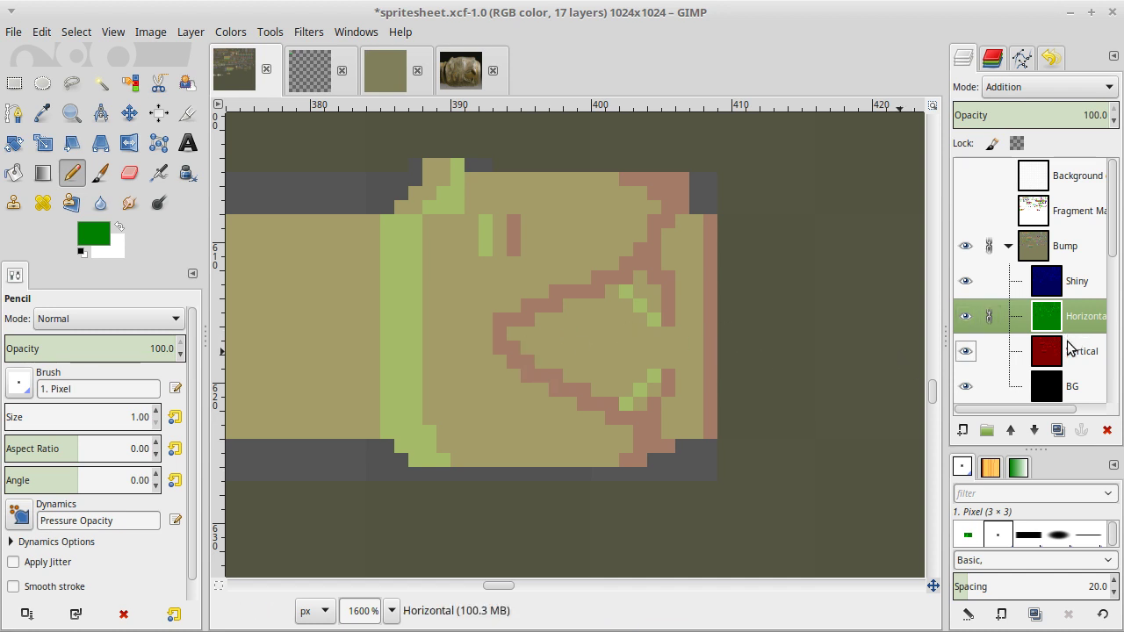
# On Layer #2, cut the 11 × 5 pixel block around the ear, paste it two pixels further forward and anchor it.
pyautogui.scroll(-3, 1050, 256)
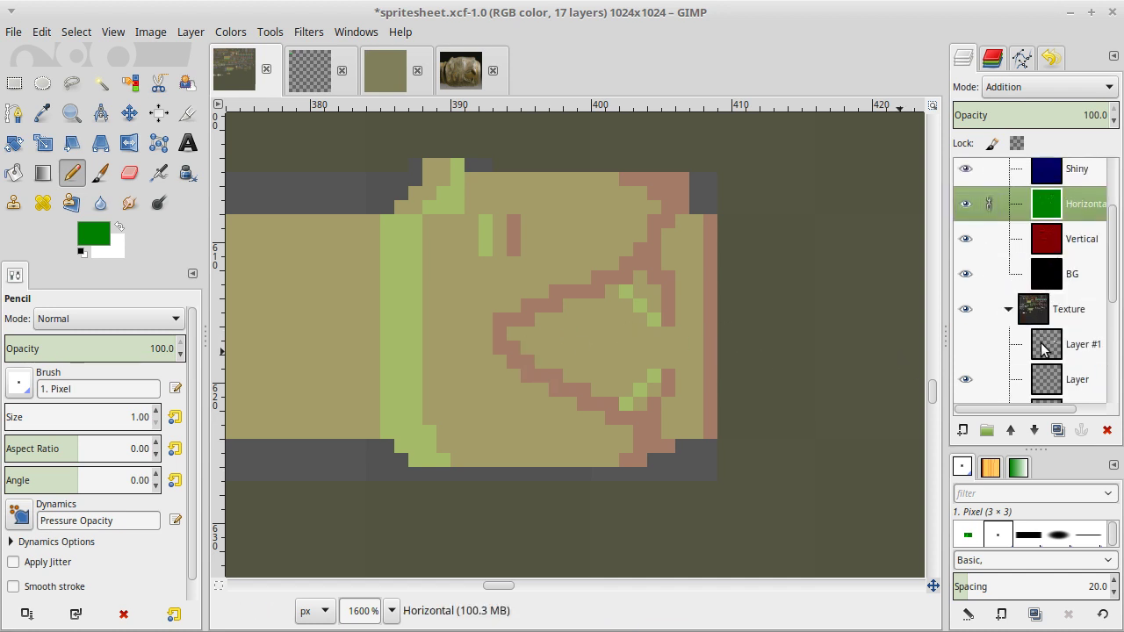
pyautogui.scroll(-2, 1042, 373)
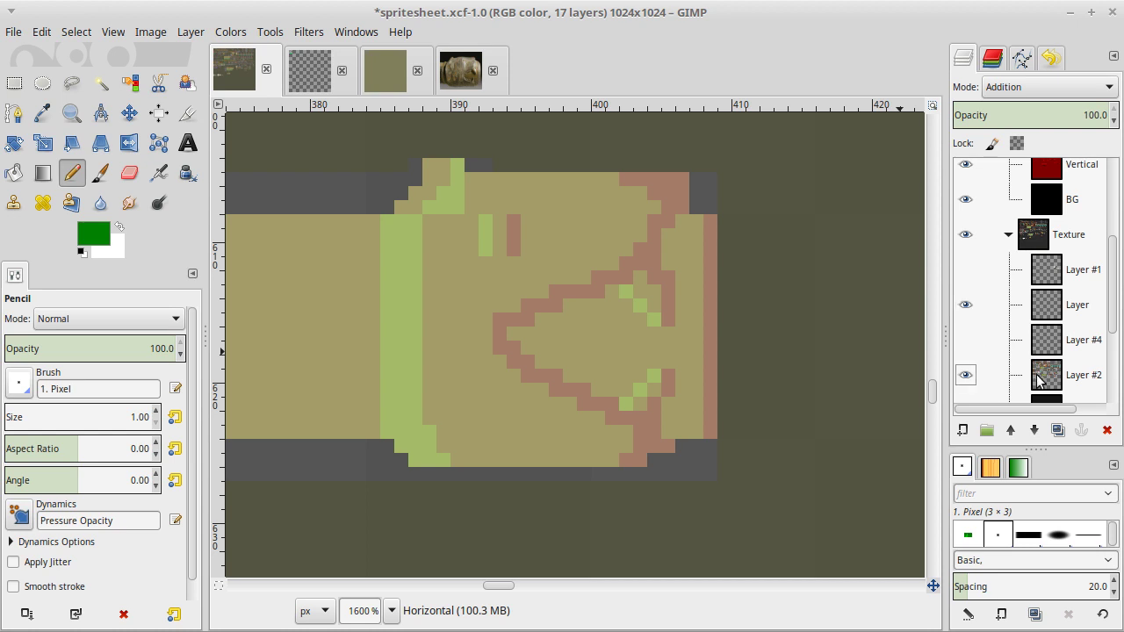
pyautogui.click(1039, 378)
pyautogui.press('r')
pyautogui.moveTo(352, 145); pyautogui.dragTo(501, 210)
pyautogui.hotkey('ctrl', 'x')
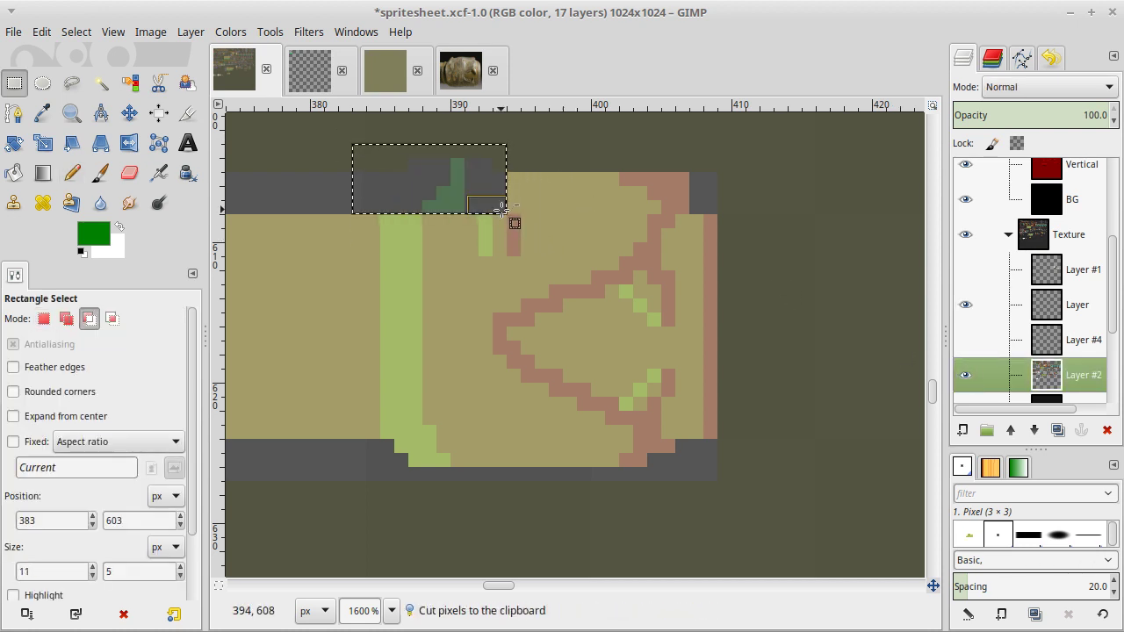
pyautogui.hotkey('ctrl', 'v')
pyautogui.press('m')
pyautogui.press('Right')
pyautogui.press('Right')
pyautogui.press('r')
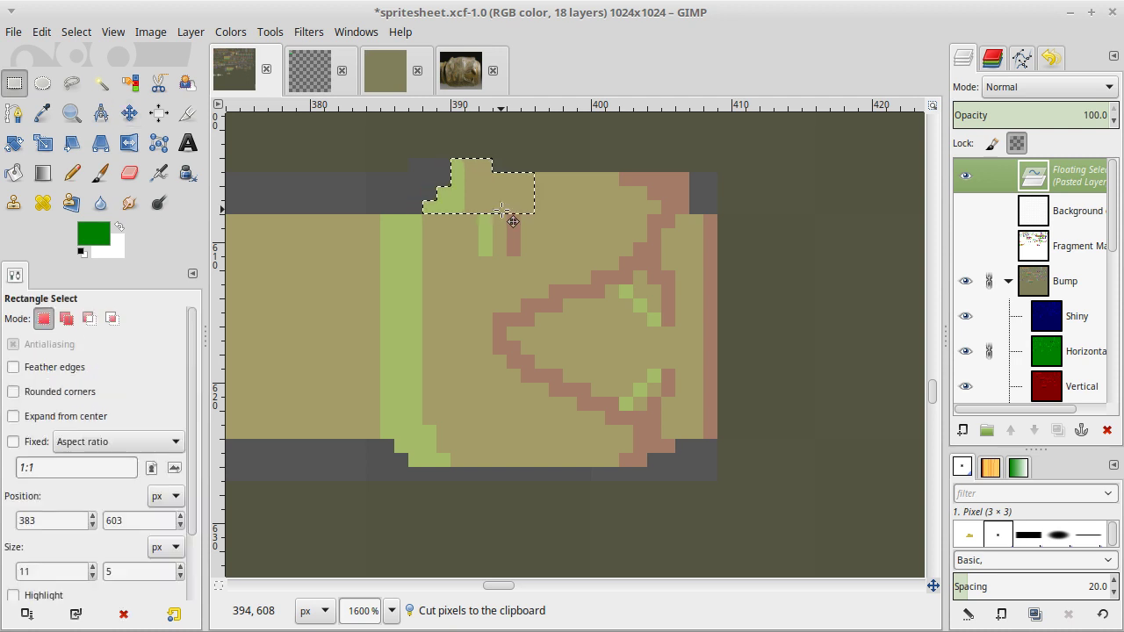
pyautogui.click(509, 349)
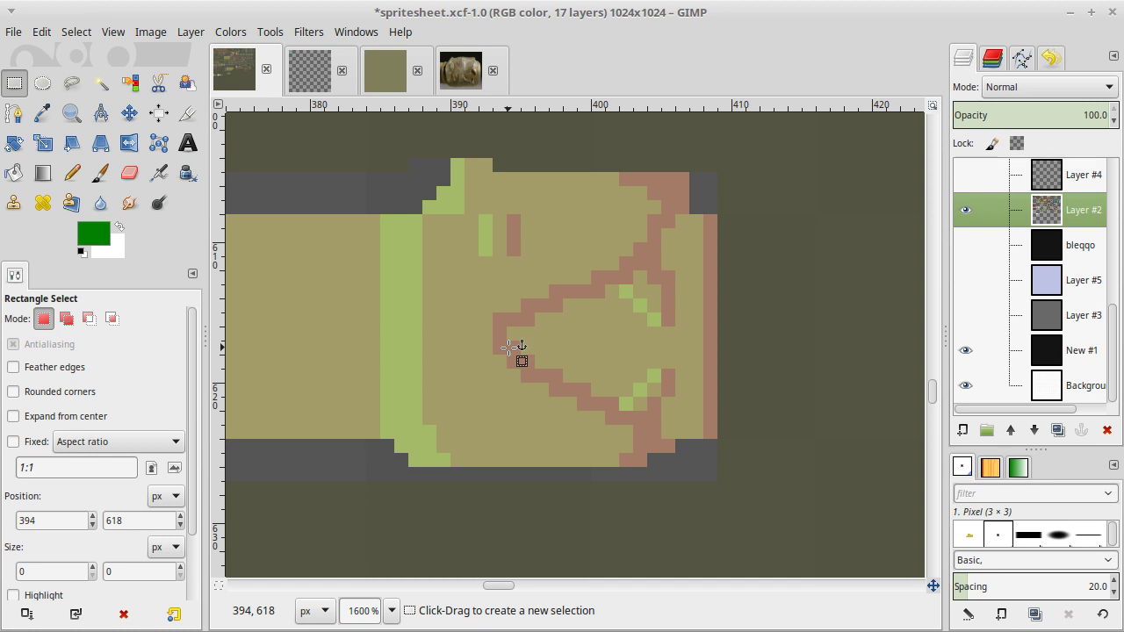
# On the Horizontal layer, add sampled light green pixels joining the back of the ear to the rear band.
pyautogui.scroll(1, 1035, 230)
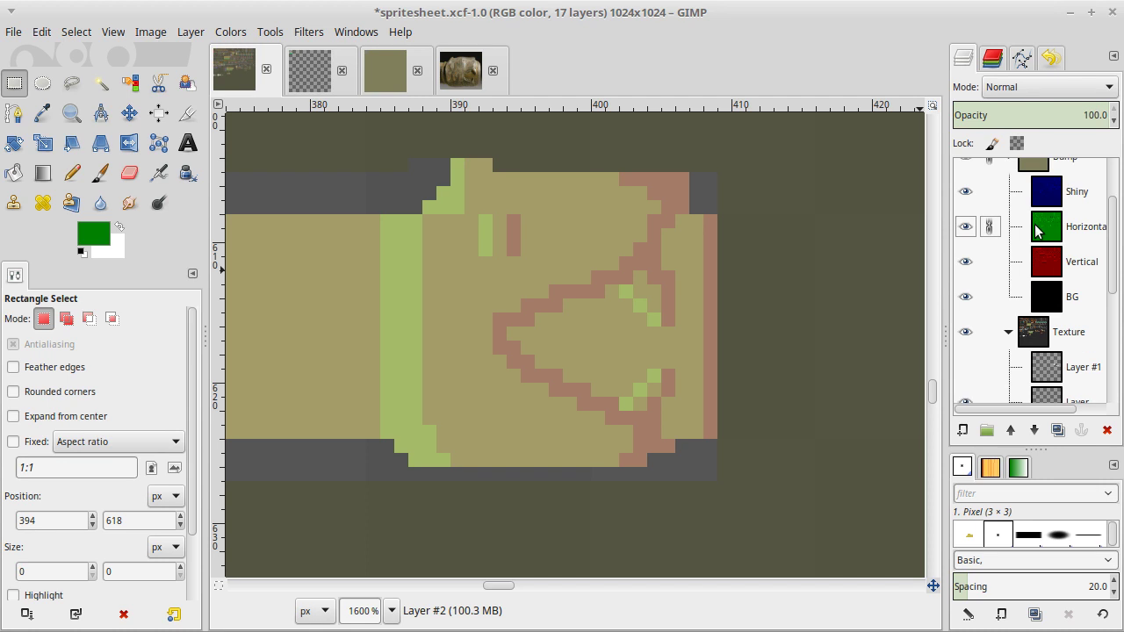
pyautogui.click(1035, 228)
pyautogui.press('o')
pyautogui.click(405, 233)
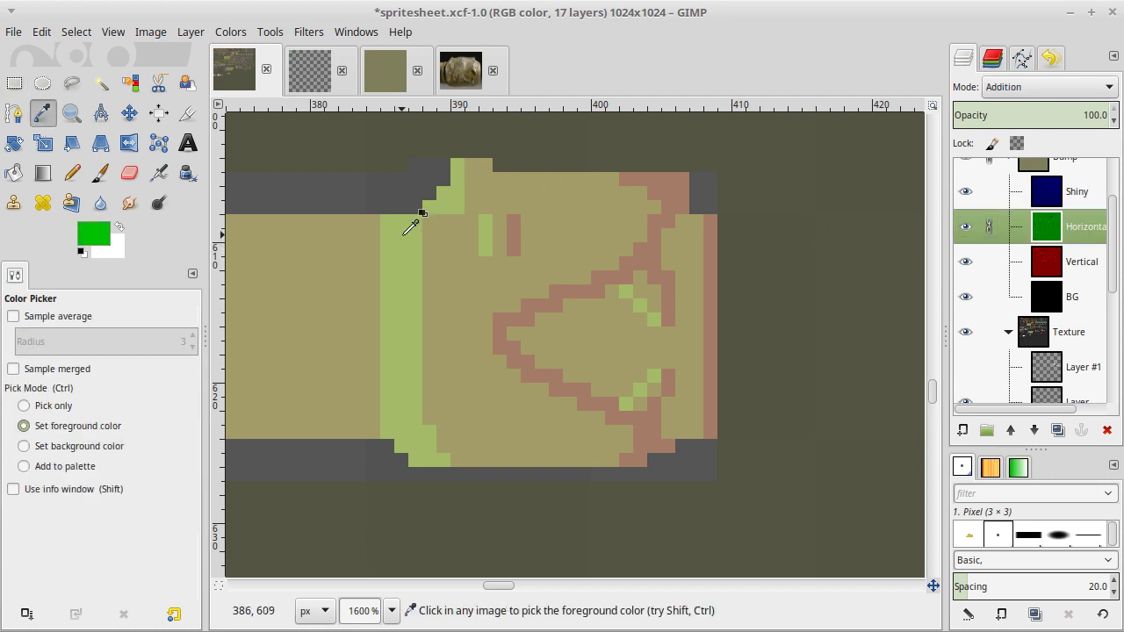
pyautogui.press('n')
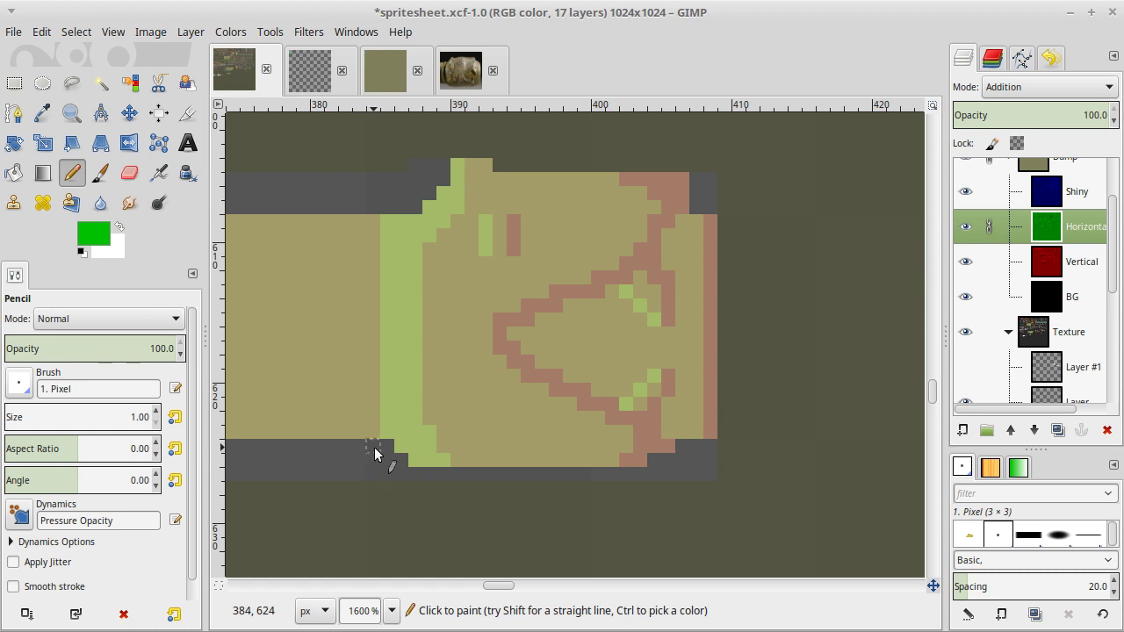
pyautogui.scroll(-5, 1074, 284)
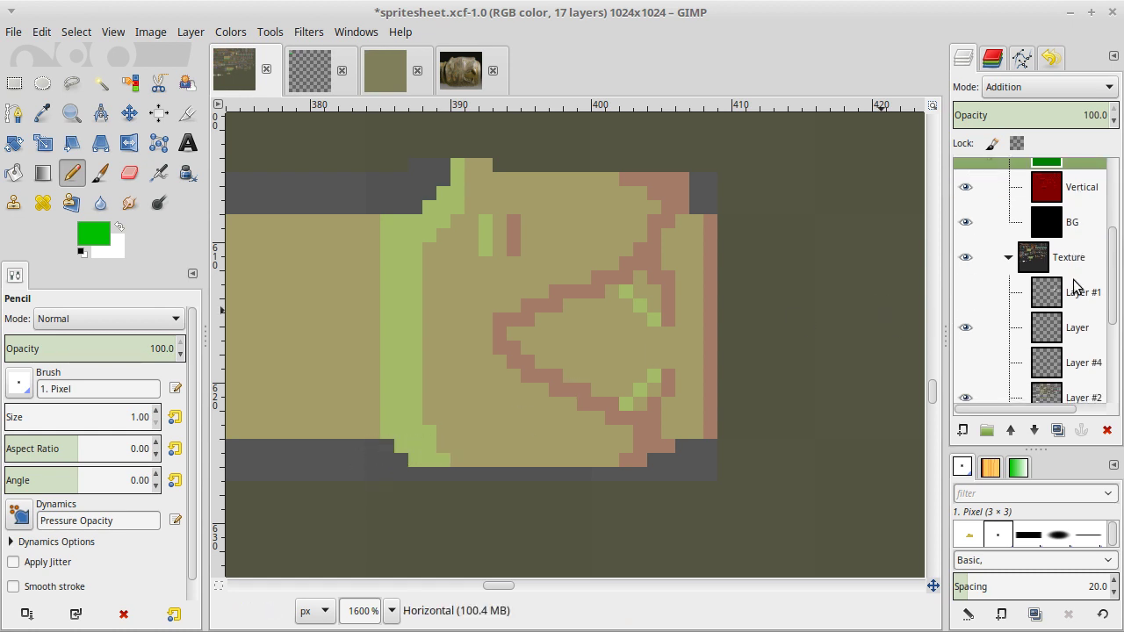
pyautogui.click(1043, 214)
pyautogui.press('r')
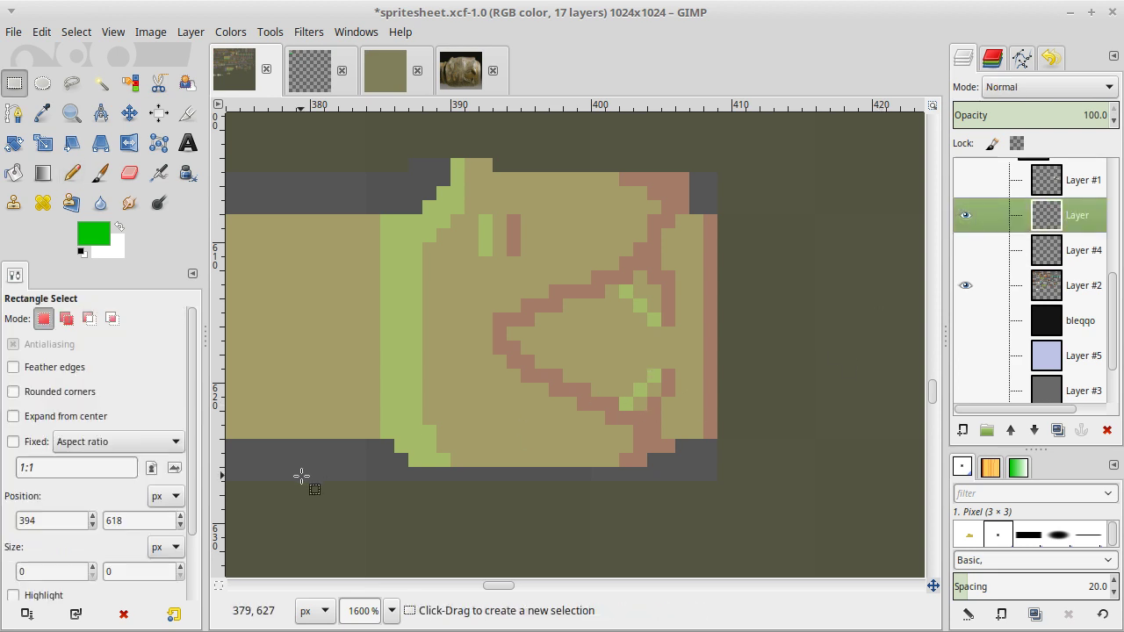
pyautogui.moveTo(394, 454); pyautogui.dragTo(486, 494)
pyautogui.click(414, 459)
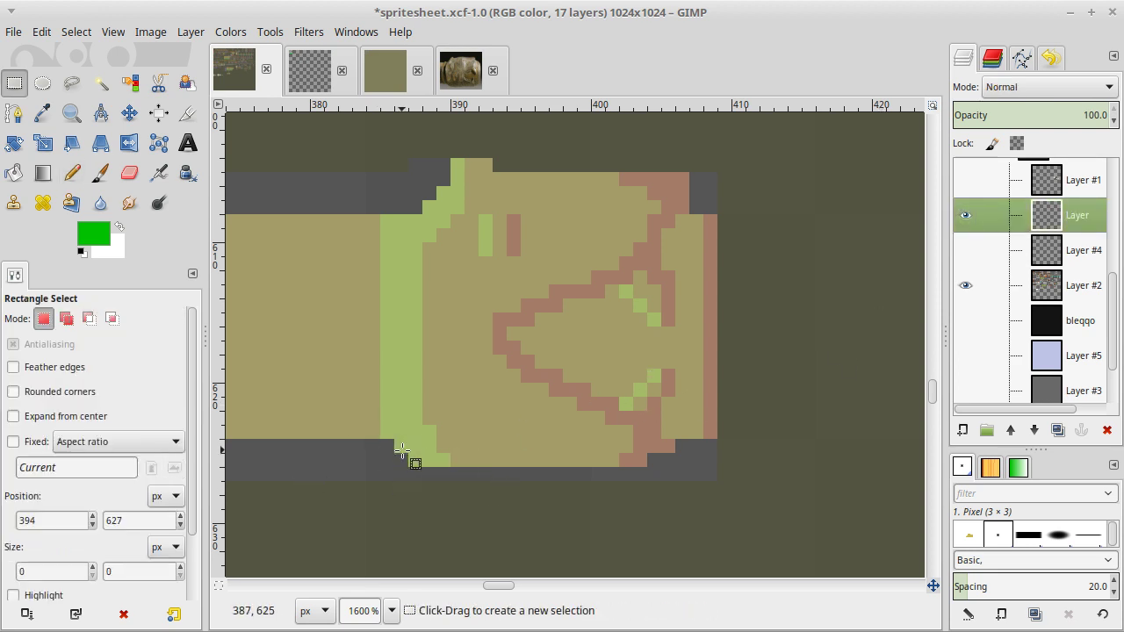
pyautogui.moveTo(394, 468); pyautogui.dragTo(373, 439)
pyautogui.hotkey('ctrl', 'shift', 'l')
pyautogui.press('m')
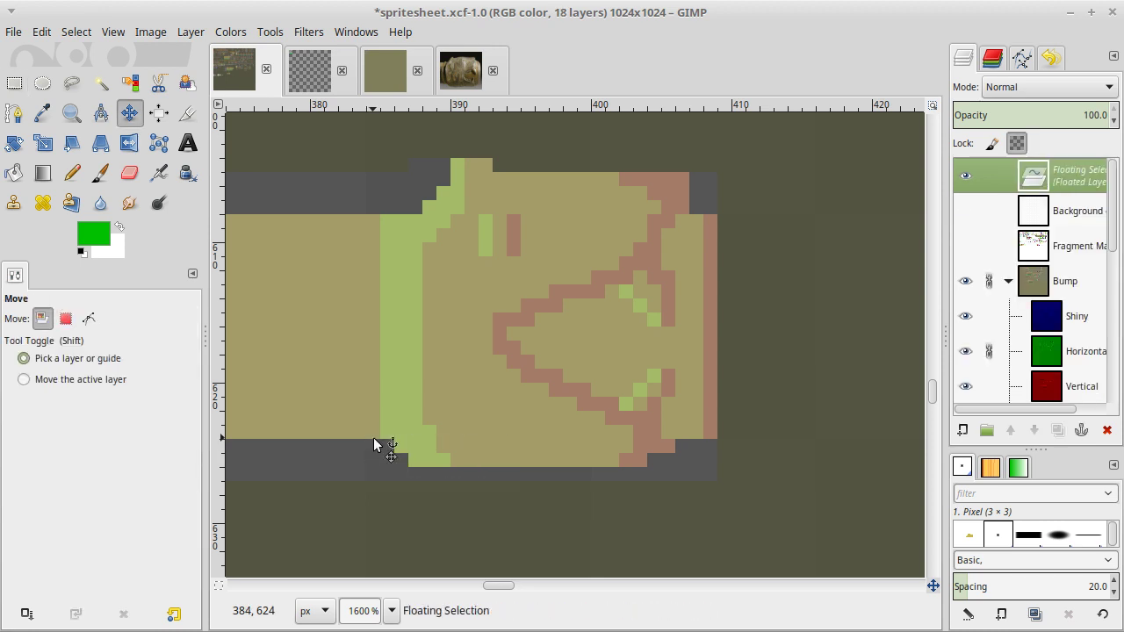
pyautogui.press('r')
pyautogui.click(373, 444)
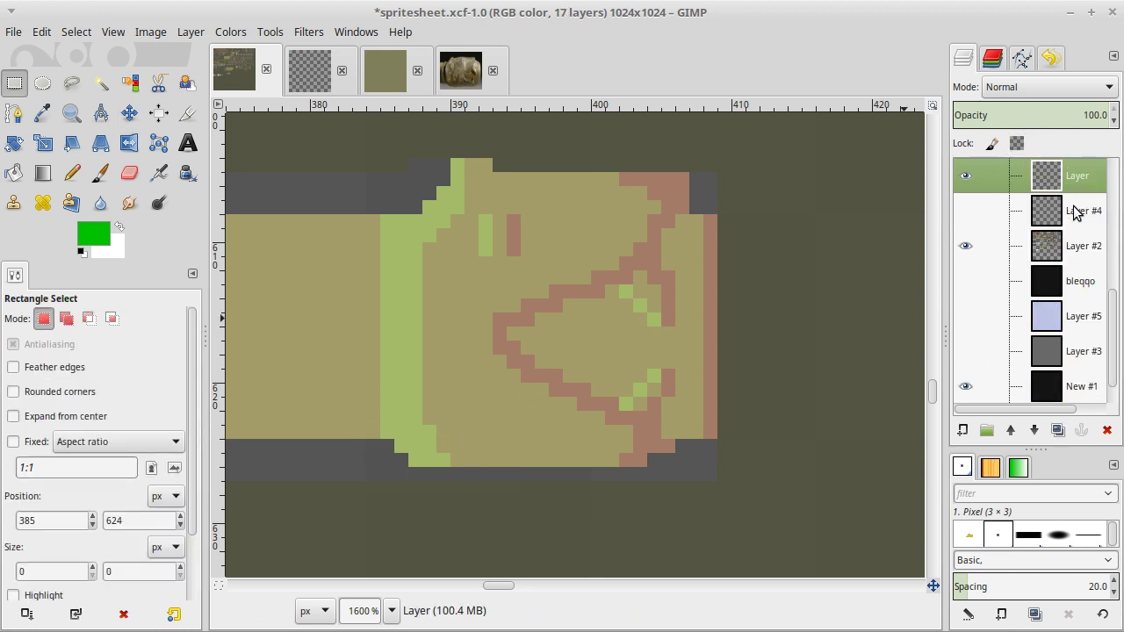
# On Layer #2, float the pixels at the head's lower rear corner, shift them one pixel forward and anchor them.
pyautogui.click(1070, 253)
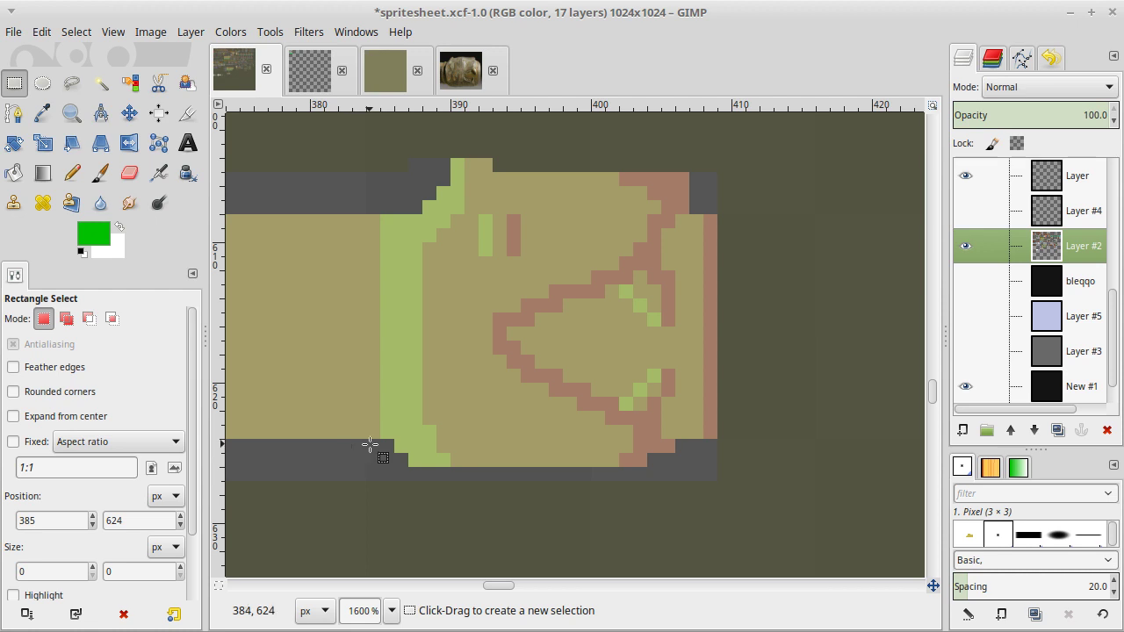
pyautogui.moveTo(372, 447); pyautogui.dragTo(490, 503)
pyautogui.hotkey('ctrl', 'shift', 'l')
pyautogui.press('m')
pyautogui.press('Right')
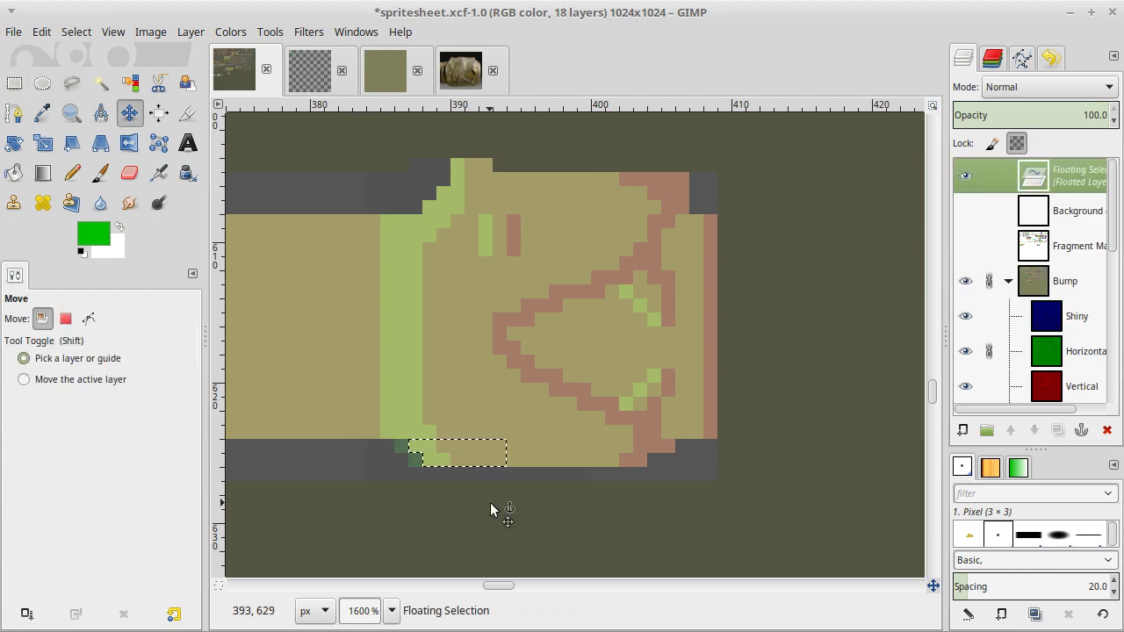
pyautogui.press('r')
pyautogui.click(490, 502)
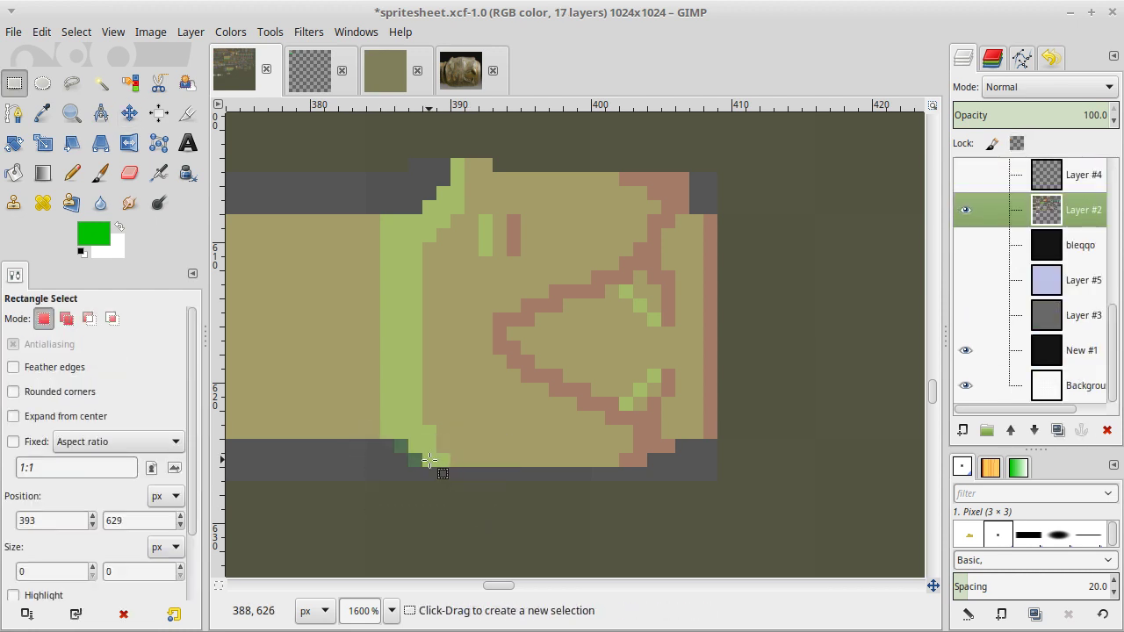
# Check the cannon zoomed out and clear surplus texture pixels at the head's lower rear corner on Layer #2.
pyautogui.press('1')
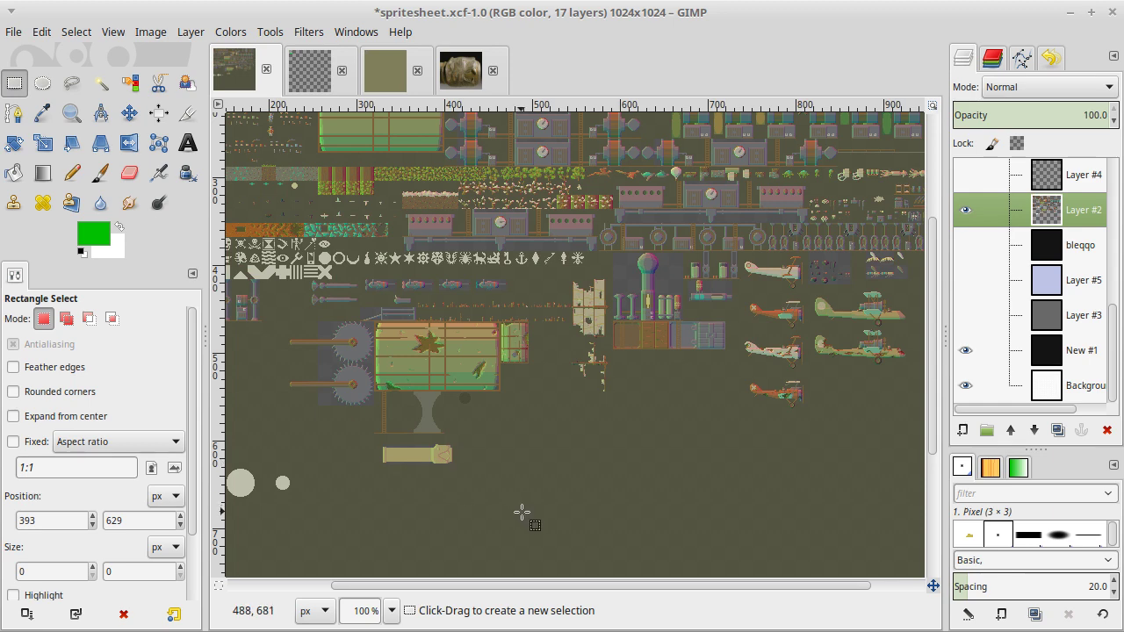
pyautogui.scroll(4, 446, 466)
pyautogui.scroll(2, 439, 461)
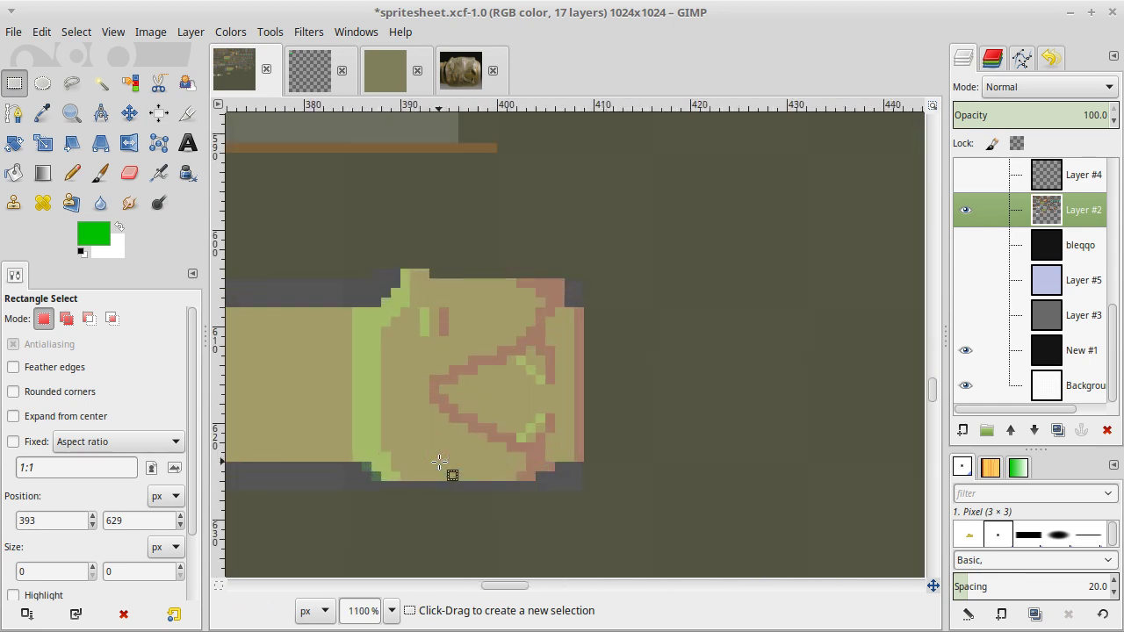
pyautogui.moveTo(360, 485)
pyautogui.mouseDown()
pyautogui.moveTo(365, 493)
pyautogui.moveTo(355, 472)
pyautogui.moveTo(334, 477)
pyautogui.moveTo(379, 490)
pyautogui.moveTo(372, 481)
pyautogui.mouseUp()
pyautogui.click(407, 501)
pyautogui.click(397, 501)
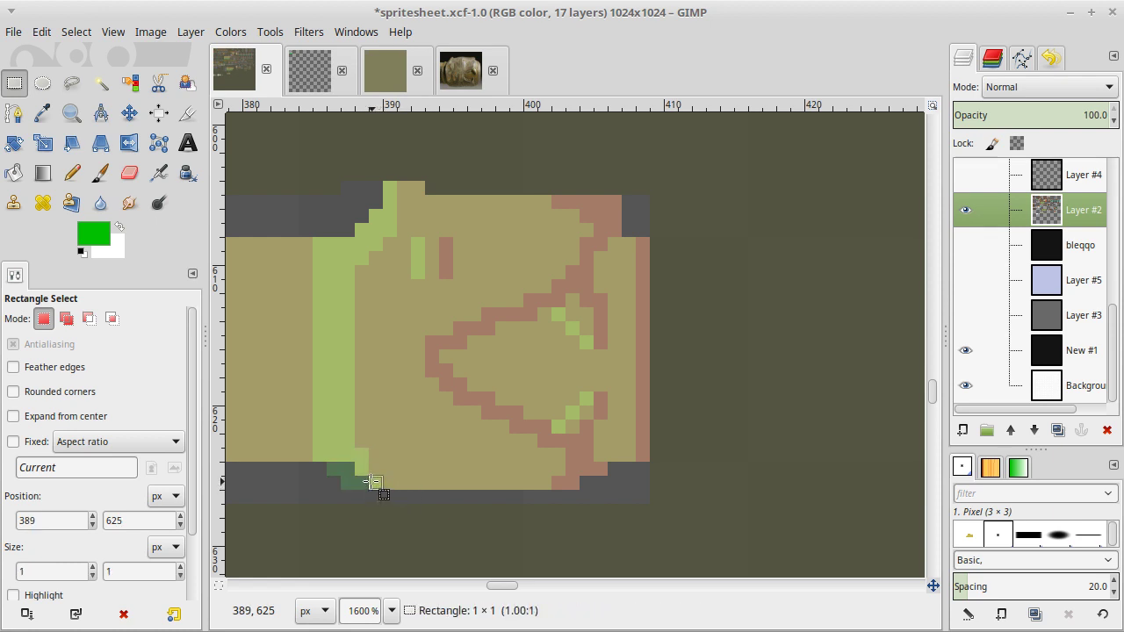
pyautogui.click(436, 494)
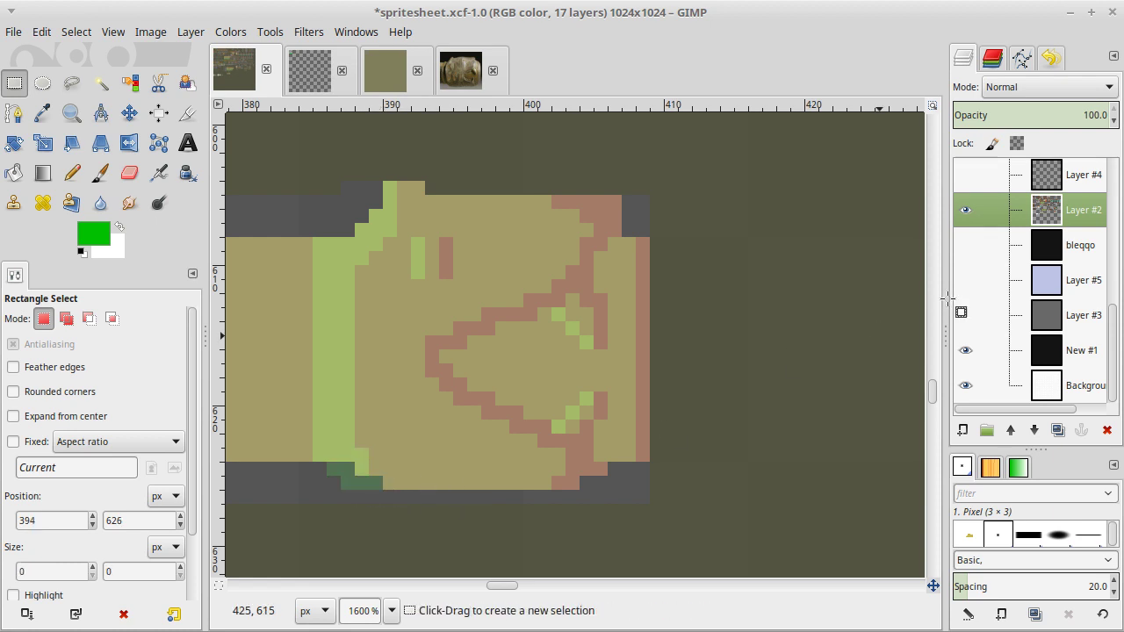
# Extend the light green highlight along the head's lower rear corner with a few pixels on the Horizontal layer.
pyautogui.scroll(5, 1036, 253)
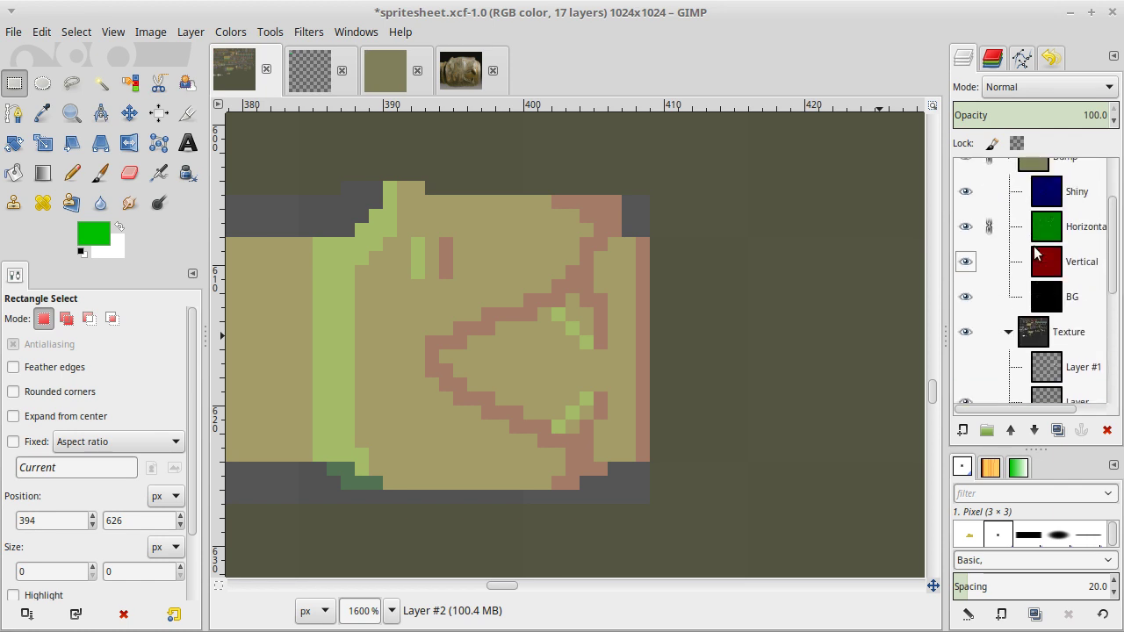
pyautogui.click(1045, 230)
pyautogui.press('o')
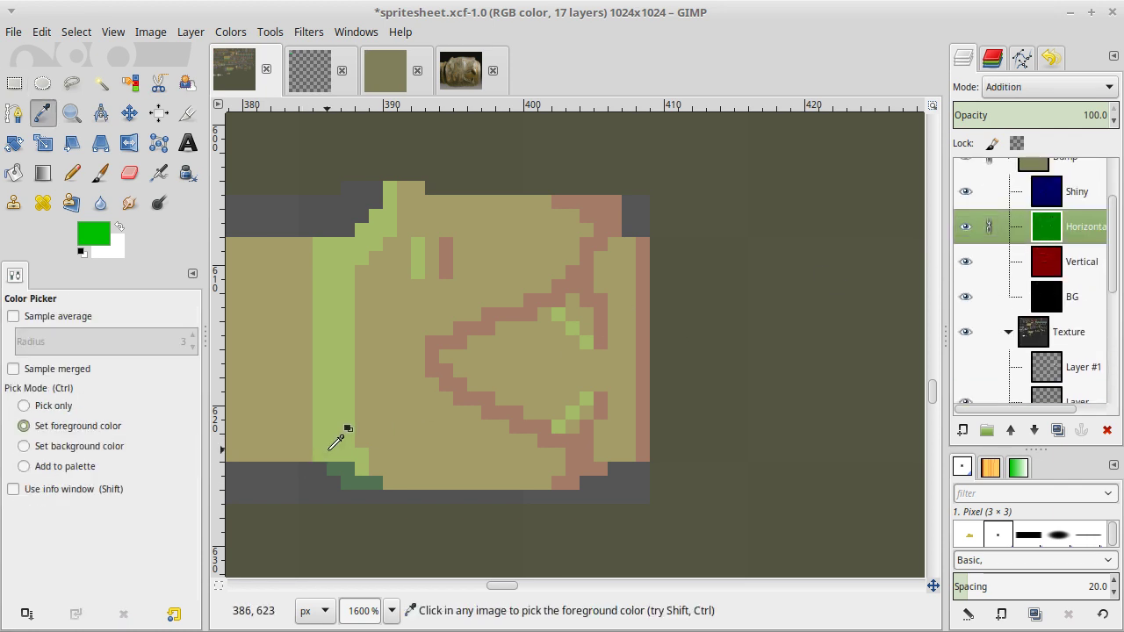
pyautogui.press('n')
pyautogui.moveTo(391, 481); pyautogui.dragTo(402, 483)
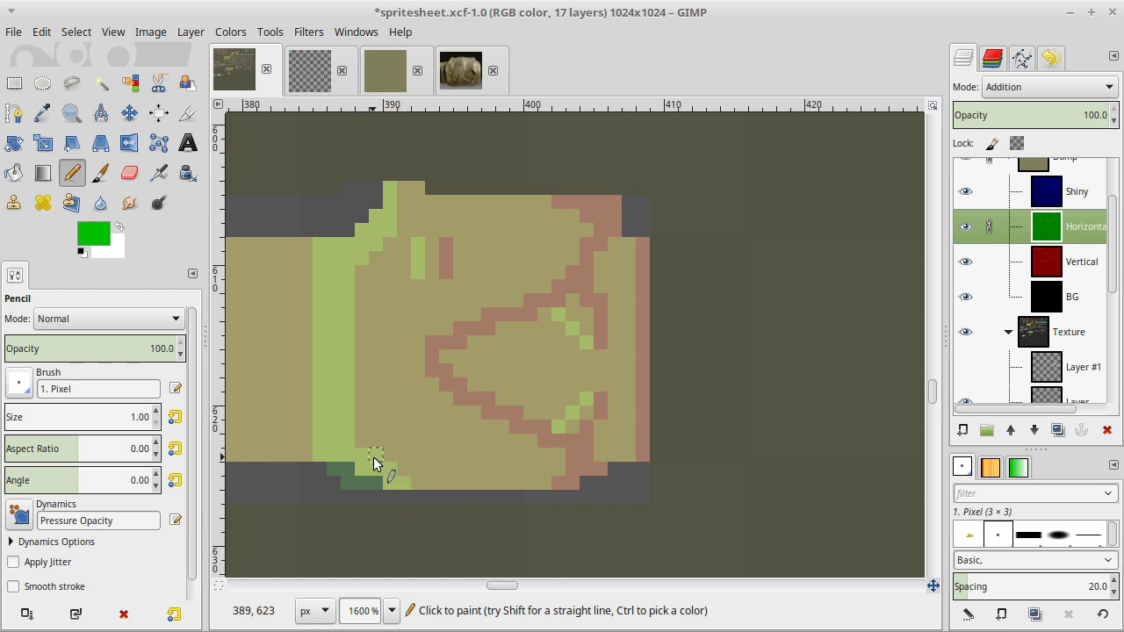
# Fill the rearmost 1 × 18 pixel column of the light green band with sampled base green and deselect it.
pyautogui.press('o')
pyautogui.click(295, 279)
pyautogui.press('r')
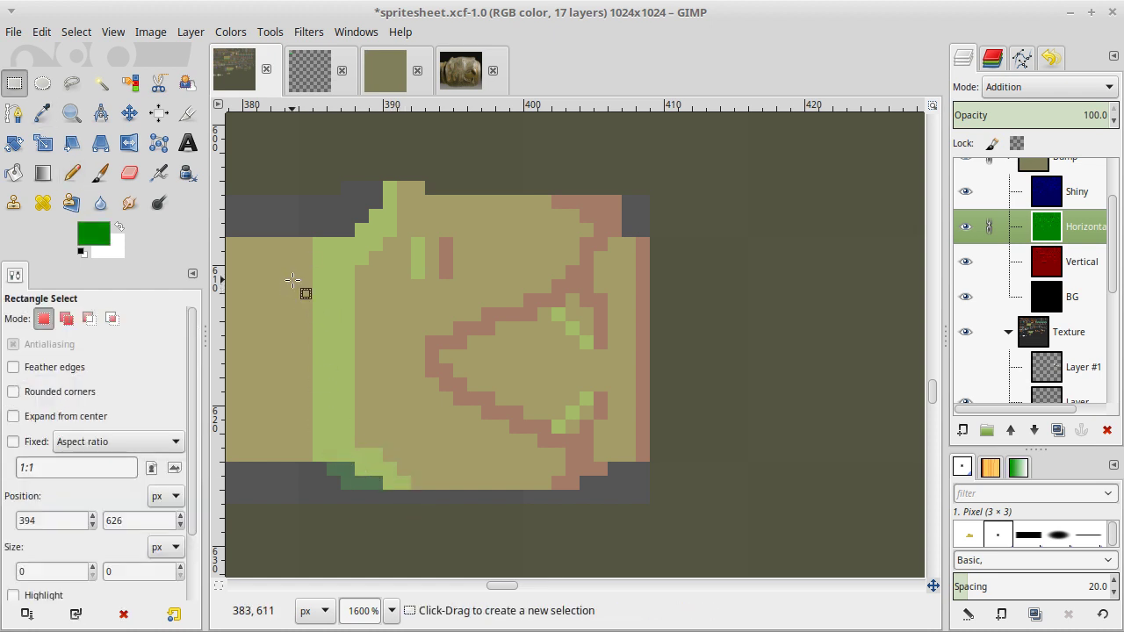
pyautogui.moveTo(313, 224); pyautogui.dragTo(324, 466)
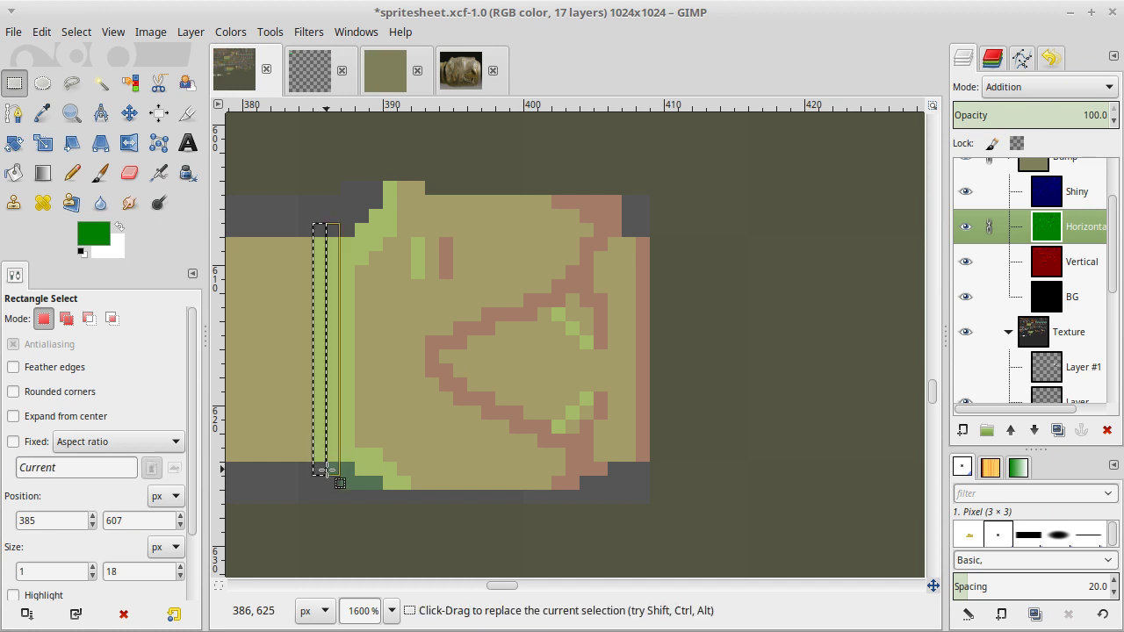
pyautogui.click(525, 547)
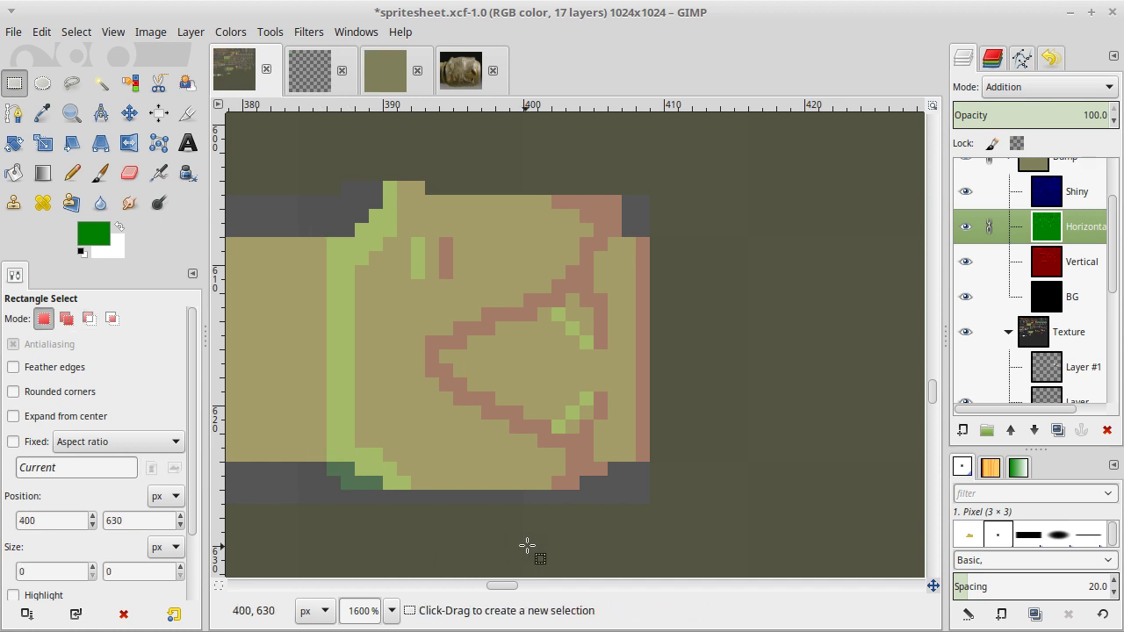
# Shade the front edge of the ear with a two-pixel-high strip of the sampled dark green.
pyautogui.press('o')
pyautogui.click(611, 210)
pyautogui.press('n')
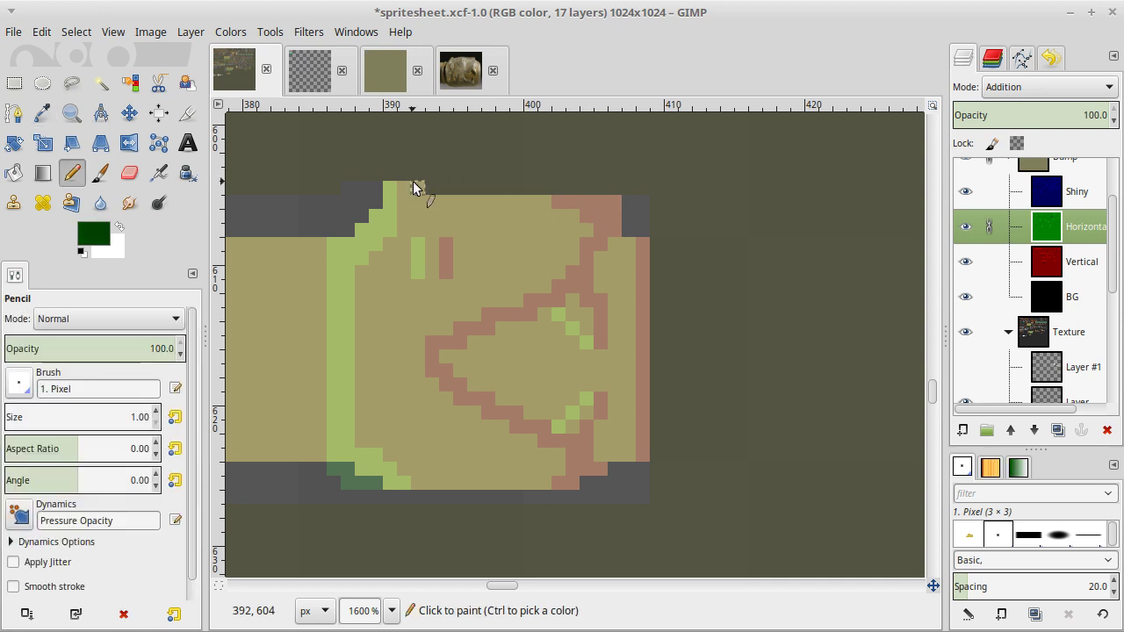
pyautogui.click(416, 186)
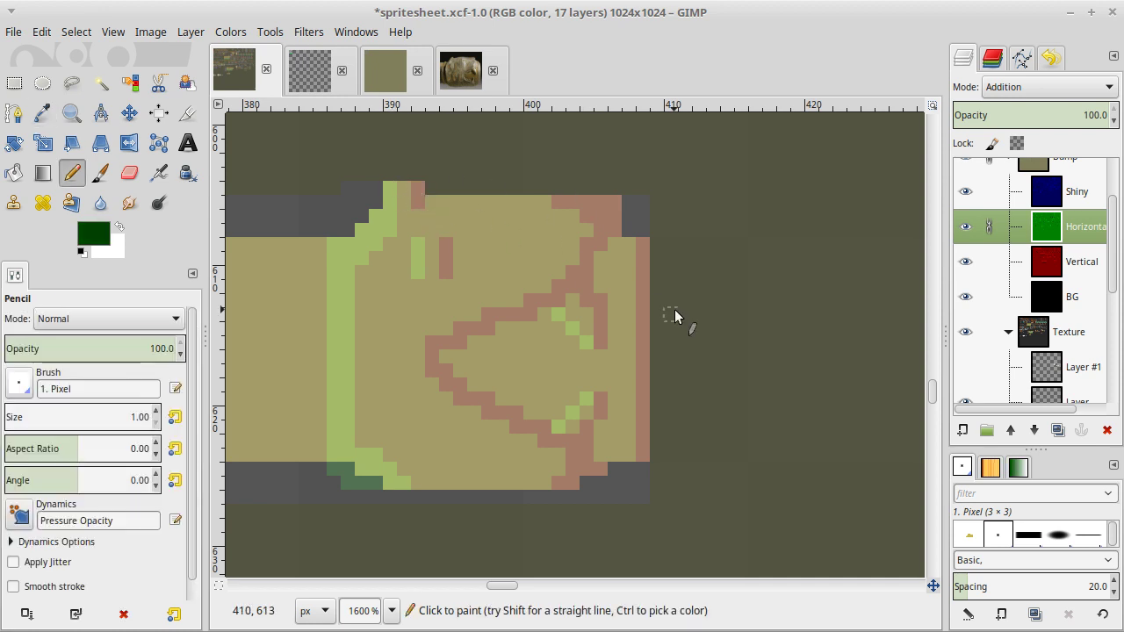
# Switch to the Vertical layer and sample the dark red used by the brown beam above the ladder.
pyautogui.click(1045, 263)
pyautogui.press('o')
pyautogui.scroll(5, 598, 319)
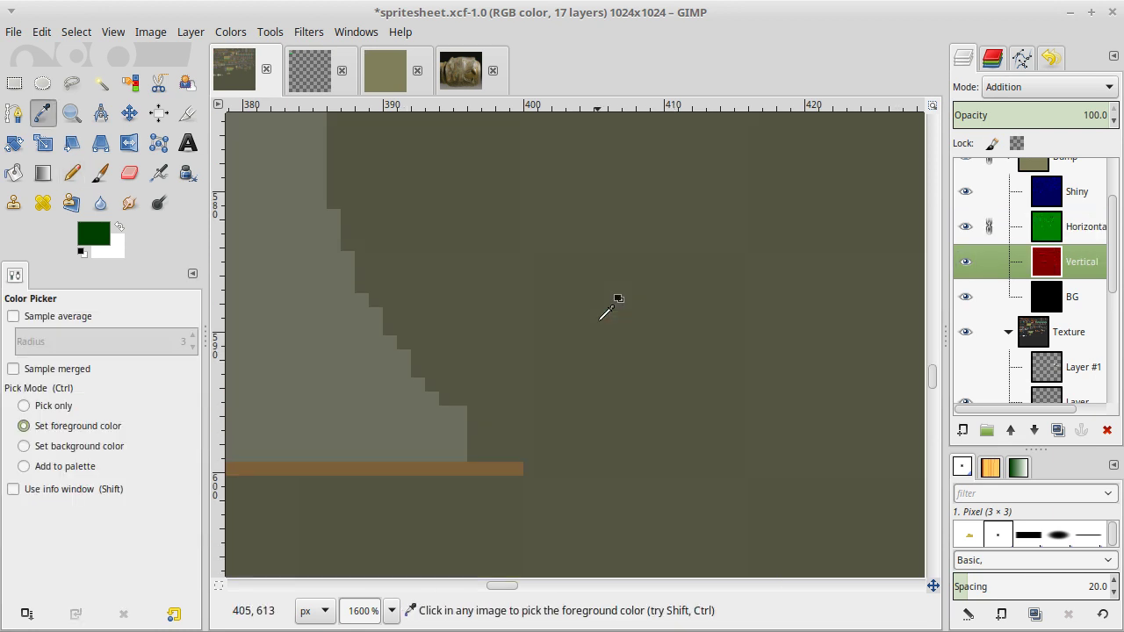
pyautogui.hscroll(-18, 602, 316)
pyautogui.scroll(14, 602, 317)
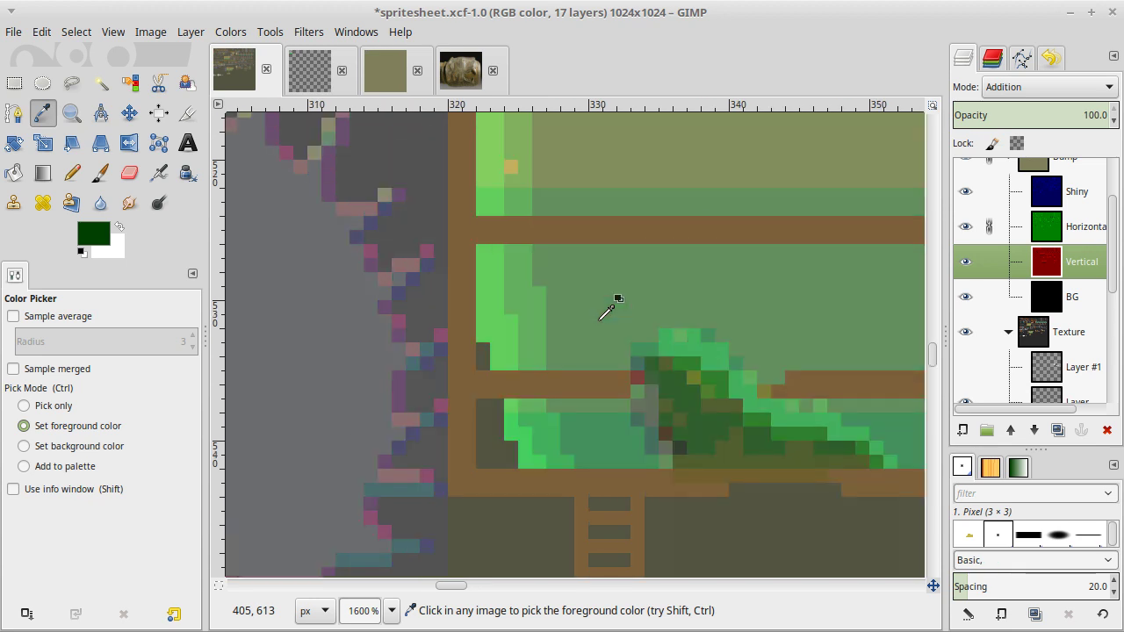
pyautogui.click(606, 428)
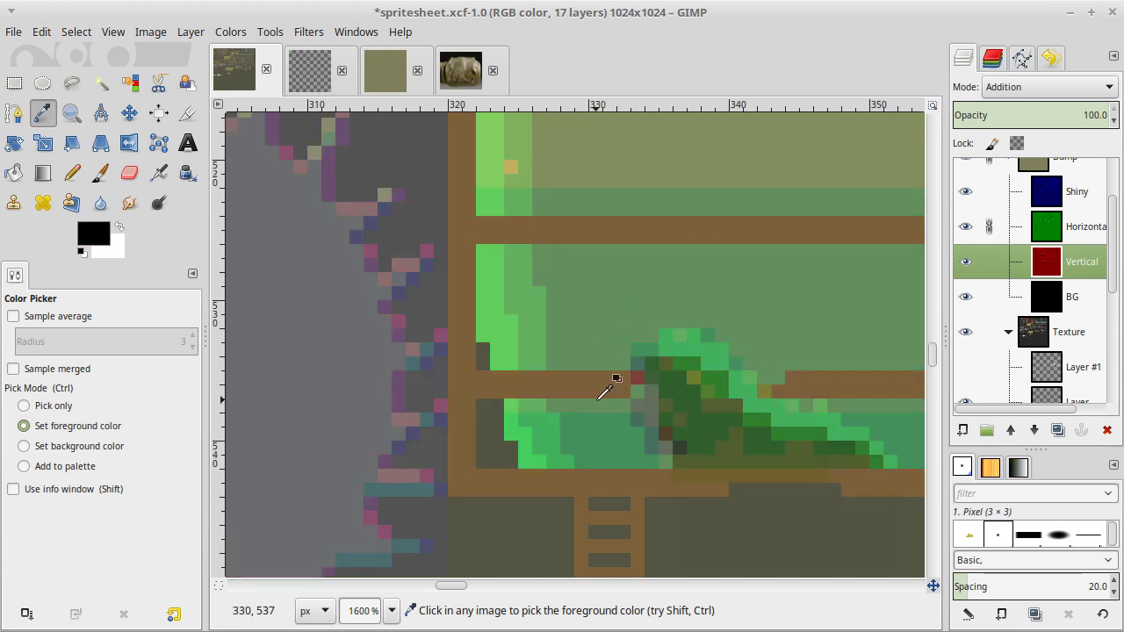
pyautogui.click(599, 399)
pyautogui.scroll(-20, 599, 399)
pyautogui.hscroll(3, 599, 401)
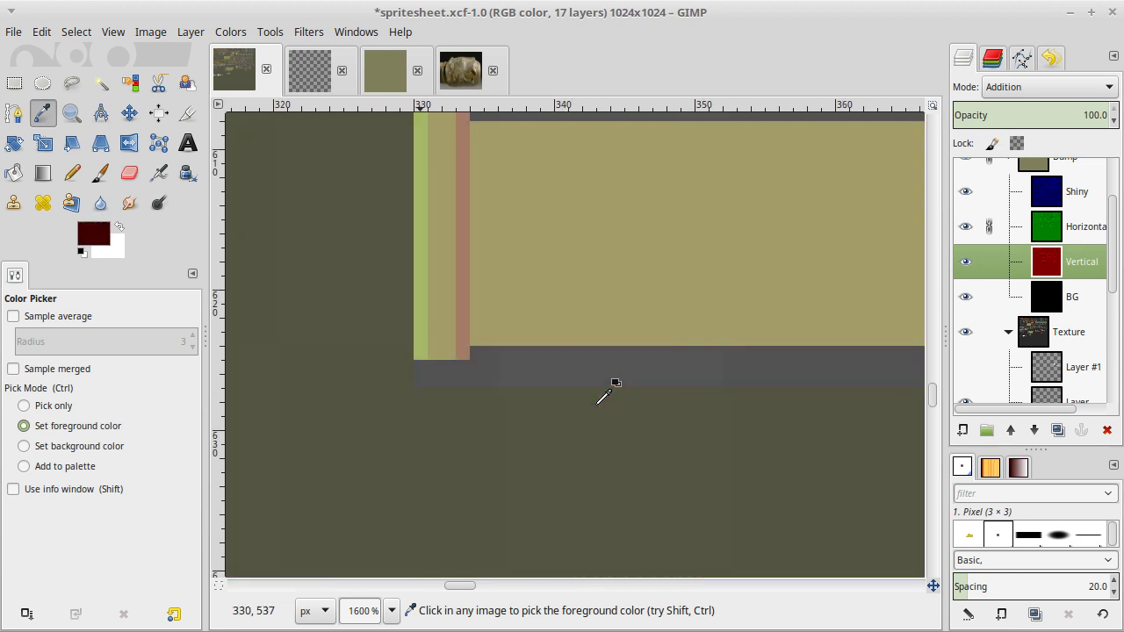
pyautogui.hscroll(3, 599, 400)
pyautogui.scroll(4, 599, 401)
pyautogui.scroll(-2, 599, 400)
pyautogui.hscroll(-3, 604, 397)
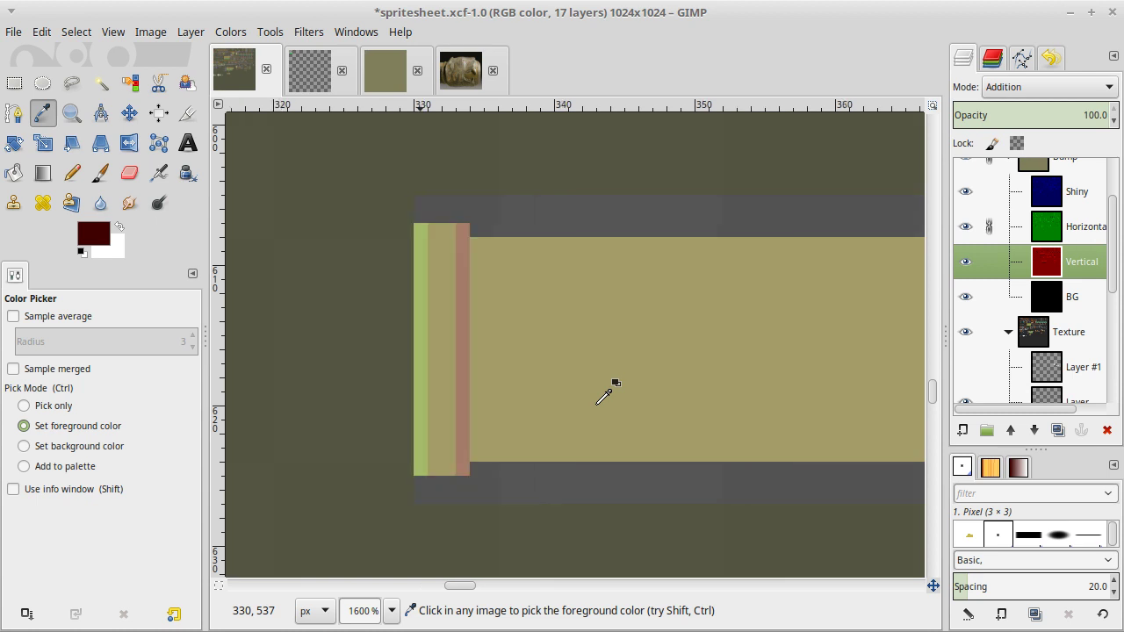
pyautogui.hscroll(3, 604, 397)
pyautogui.scroll(-2, 604, 396)
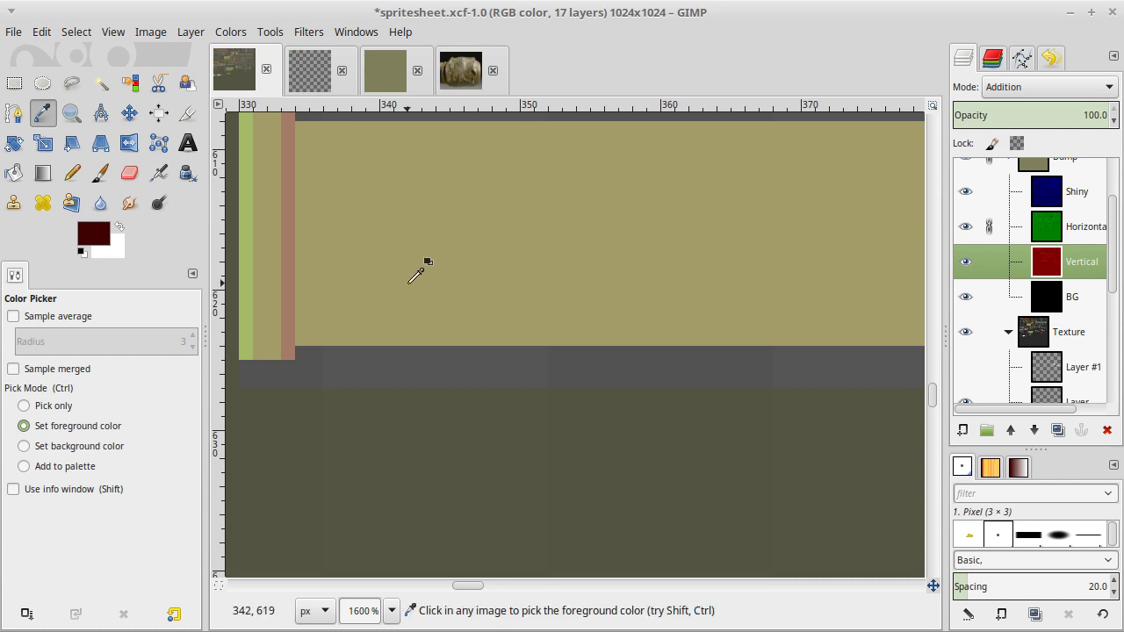
pyautogui.scroll(4, 418, 270)
pyautogui.scroll(-4, 418, 272)
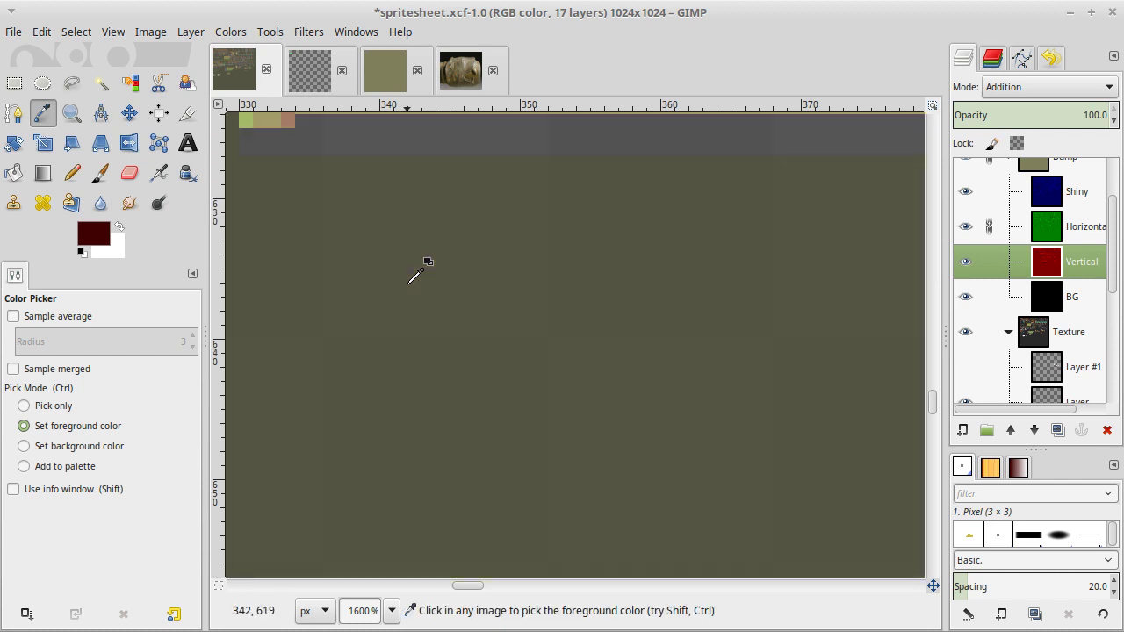
pyautogui.hscroll(10, 418, 273)
pyautogui.scroll(7, 418, 272)
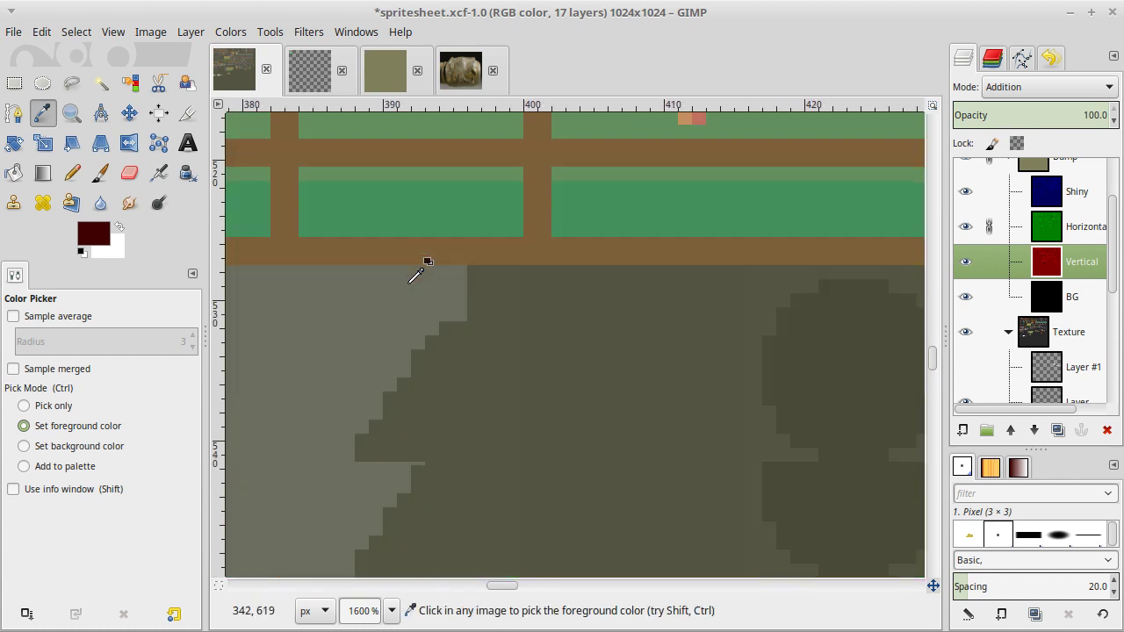
pyautogui.hscroll(-2, 418, 272)
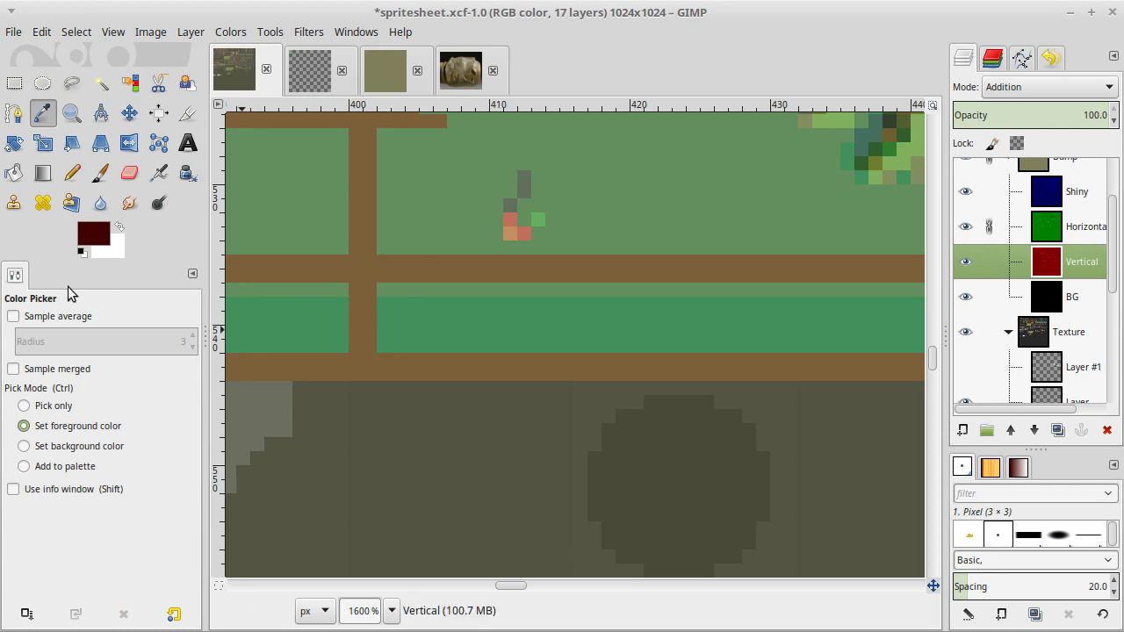
# Reset the foreground to default black and fill a two-pixel-high strip along the barrel's lower edge on the Vertical layer.
pyautogui.click(81, 252)
pyautogui.press('r')
pyautogui.scroll(-10, 369, 423)
pyautogui.hscroll(-10, 369, 423)
pyautogui.scroll(-5, 361, 437)
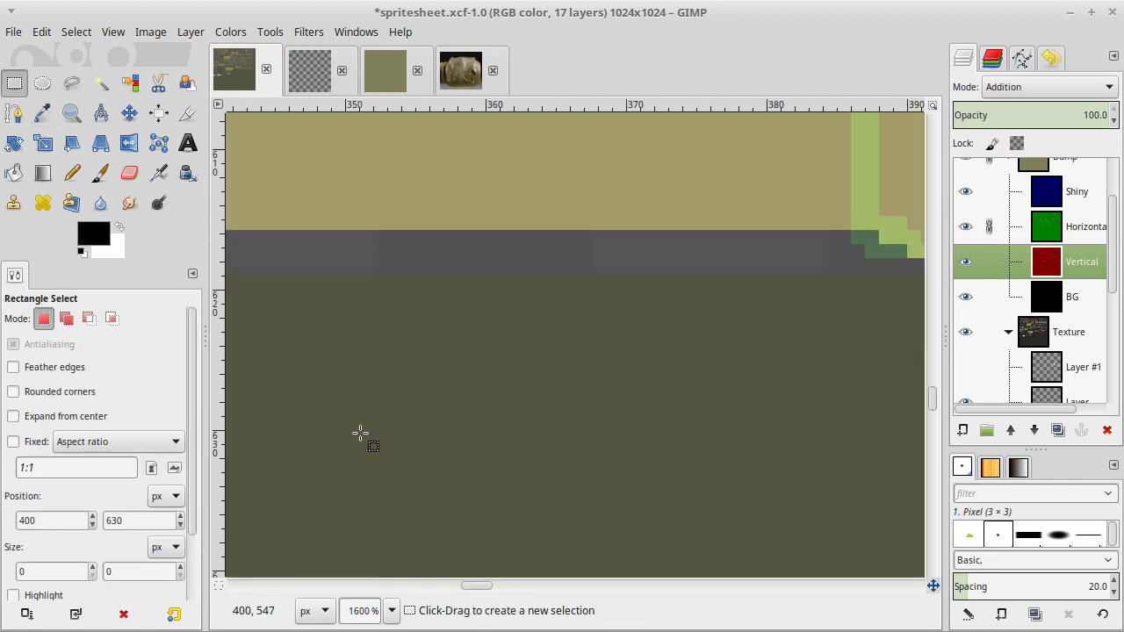
pyautogui.hscroll(-8, 371, 446)
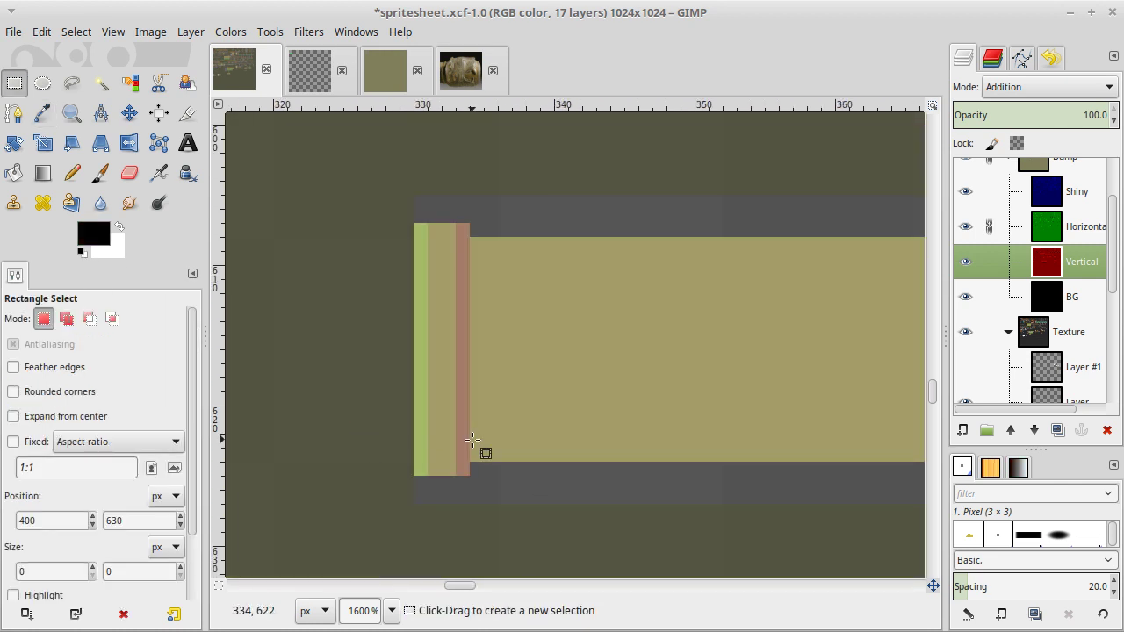
pyautogui.moveTo(470, 448); pyautogui.dragTo(809, 450)
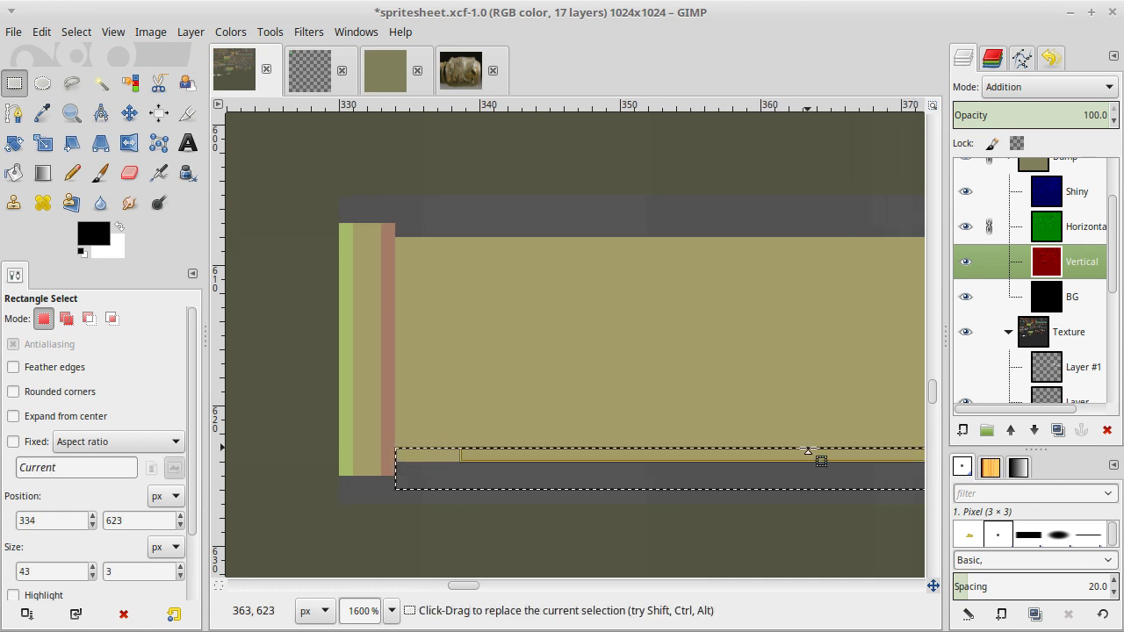
pyautogui.click(562, 419)
pyautogui.moveTo(396, 435); pyautogui.dragTo(828, 471)
pyautogui.press('Delete')
pyautogui.click(720, 487)
pyautogui.hscroll(-3, 720, 488)
pyautogui.hscroll(-5, 720, 488)
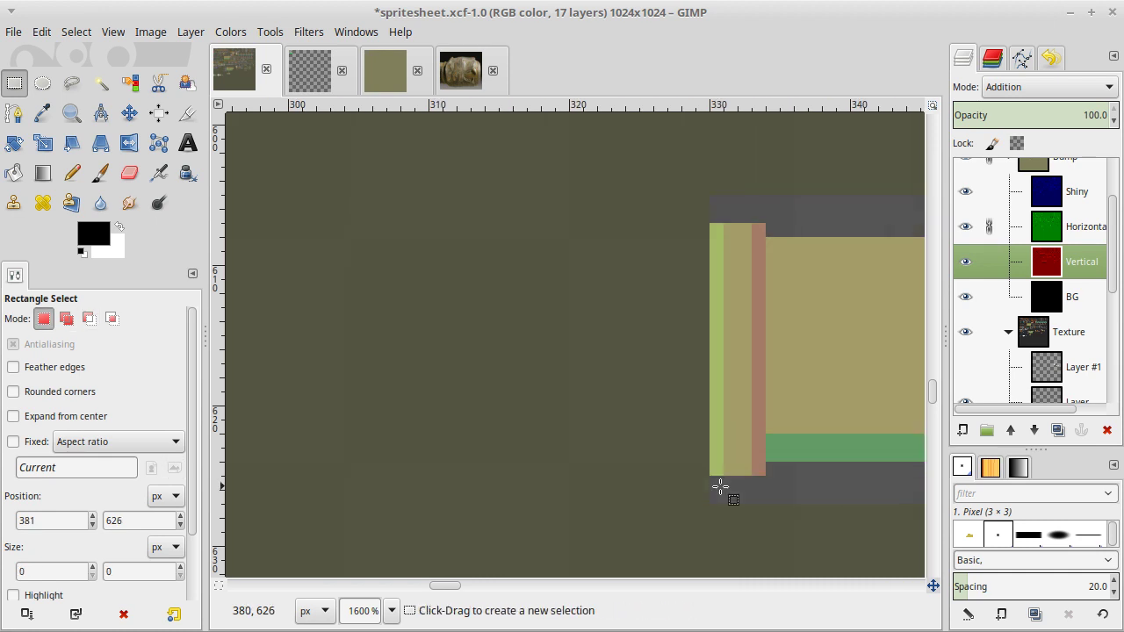
# Pencil the bottom two pixel rows of the barrel's rear band black.
pyautogui.press('n')
pyautogui.moveTo(721, 458); pyautogui.dragTo(753, 461)
pyautogui.hscroll(12, 720, 462)
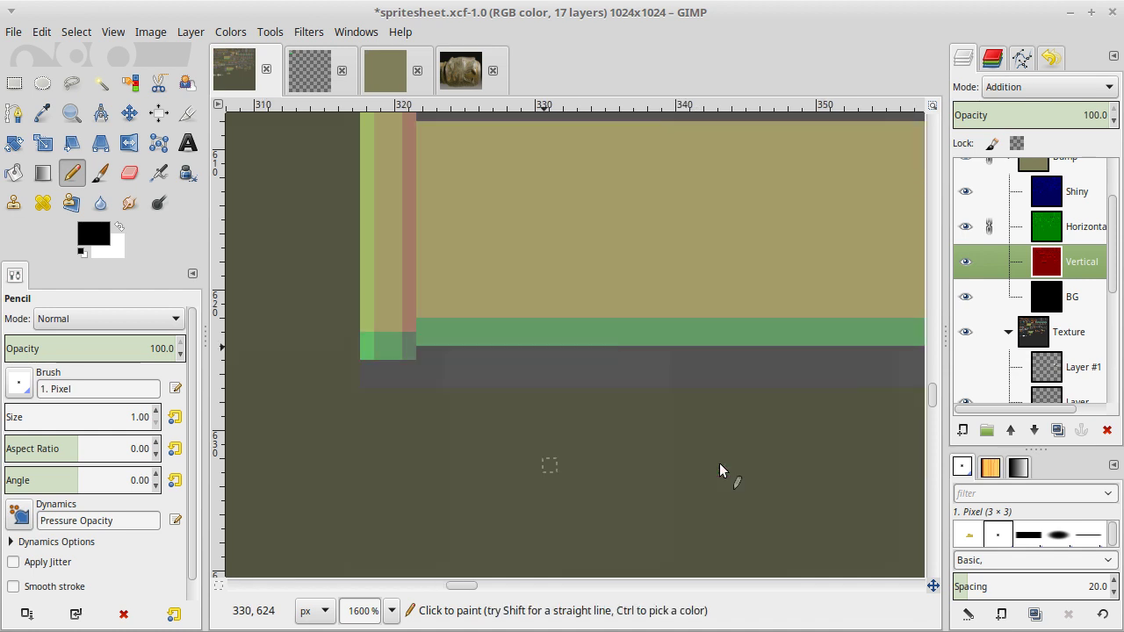
# Pencil black stair-step pixels around the head's lower rear corner and undo the last stroke along the jaw's underside.
pyautogui.click(658, 468)
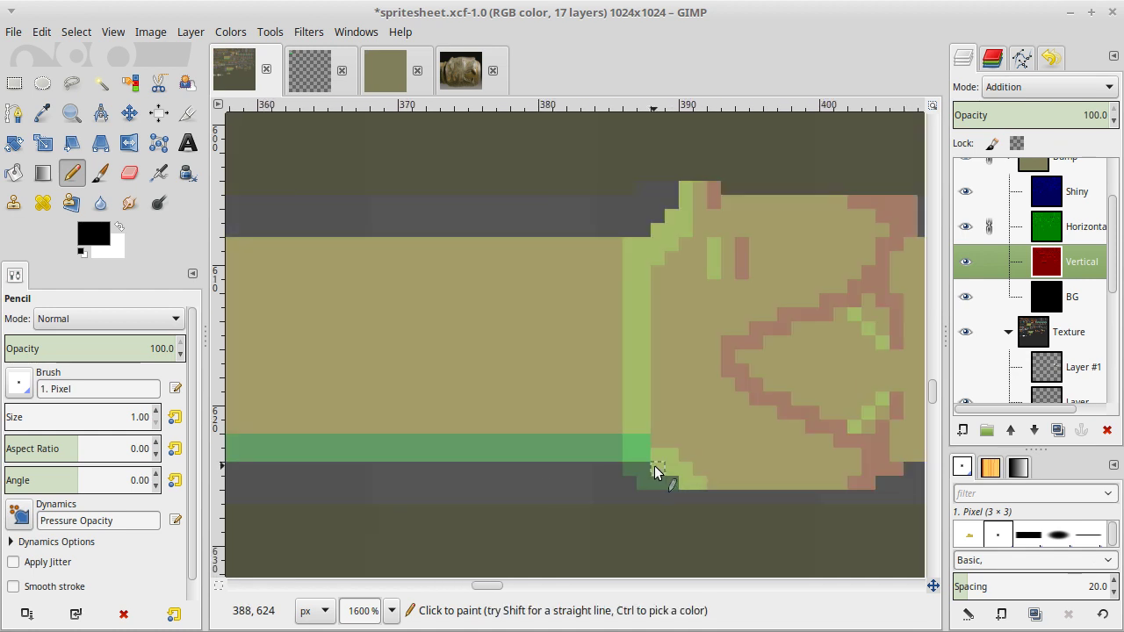
pyautogui.click(657, 455)
pyautogui.moveTo(676, 469); pyautogui.dragTo(769, 486)
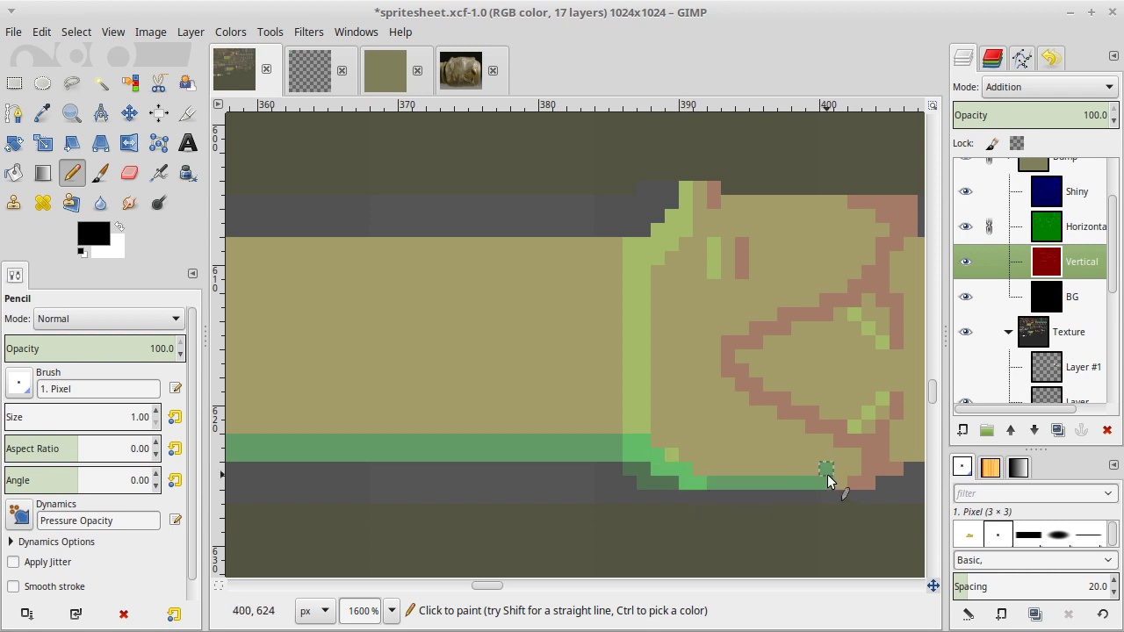
pyautogui.hotkey('ctrl', 'z')
# Fill a 14 × 1 pixel strip along the underside of the head with black and deselect it.
pyautogui.press('r')
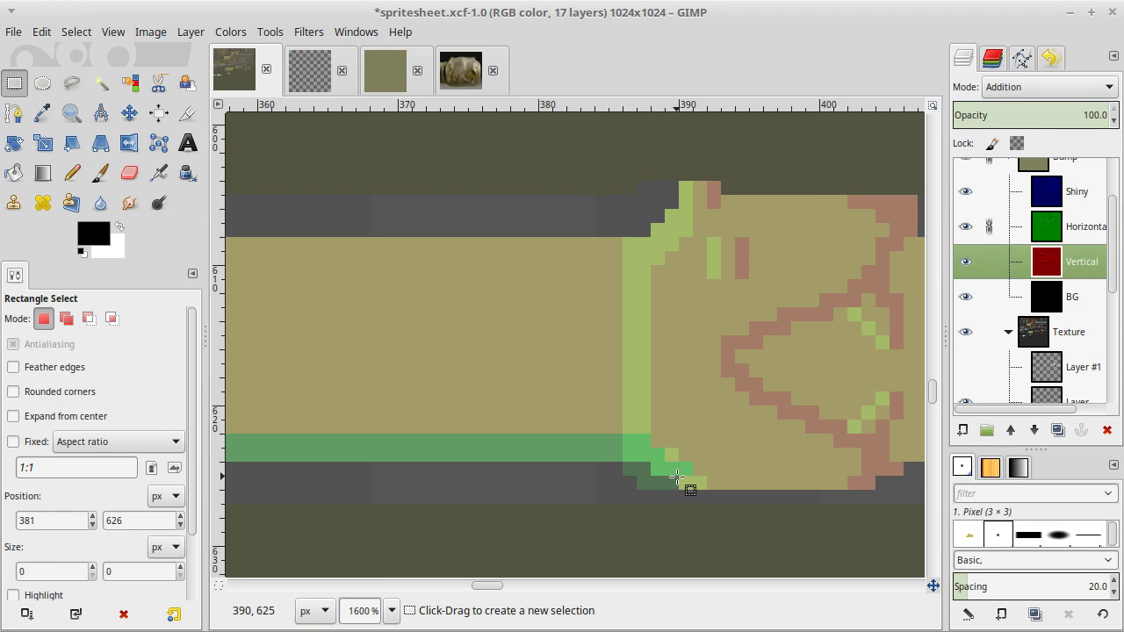
pyautogui.moveTo(690, 484); pyautogui.dragTo(876, 492)
pyautogui.hotkey('ctrl', ',')
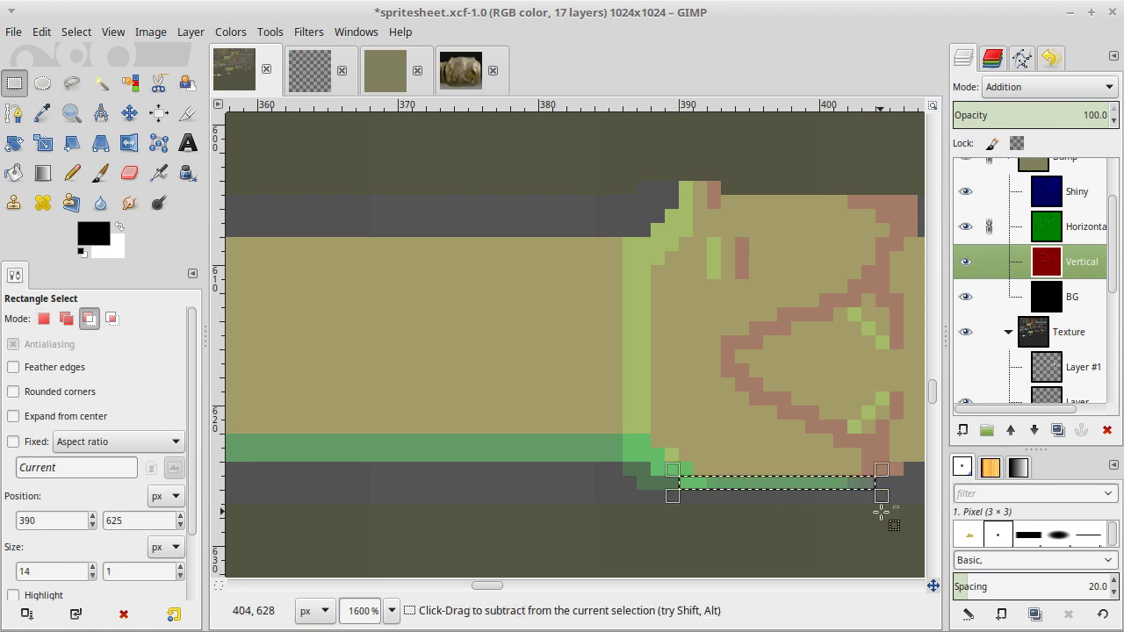
pyautogui.hotkey('ctrl', 'shift', 'a')
# Pencil black pixels along the head's lower front corner and across the bottom two rows of the front rim.
pyautogui.hscroll(5, 861, 523)
pyautogui.press('n')
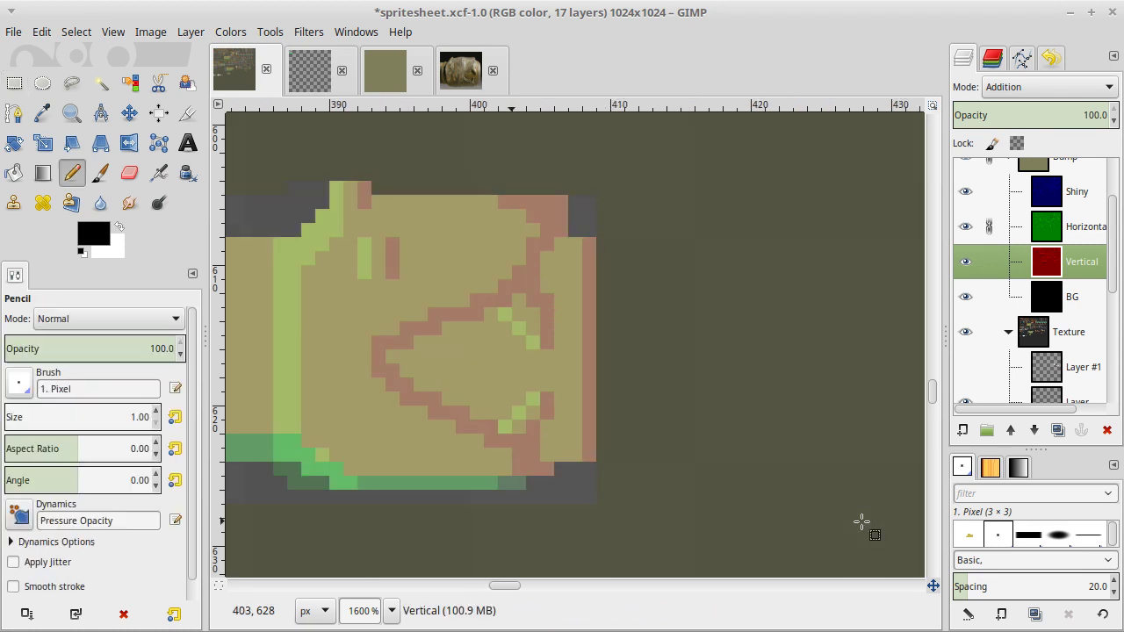
pyautogui.moveTo(517, 463)
pyautogui.mouseDown()
pyautogui.moveTo(584, 458)
pyautogui.moveTo(563, 439)
pyautogui.moveTo(548, 443)
pyautogui.moveTo(578, 443)
pyautogui.mouseUp()
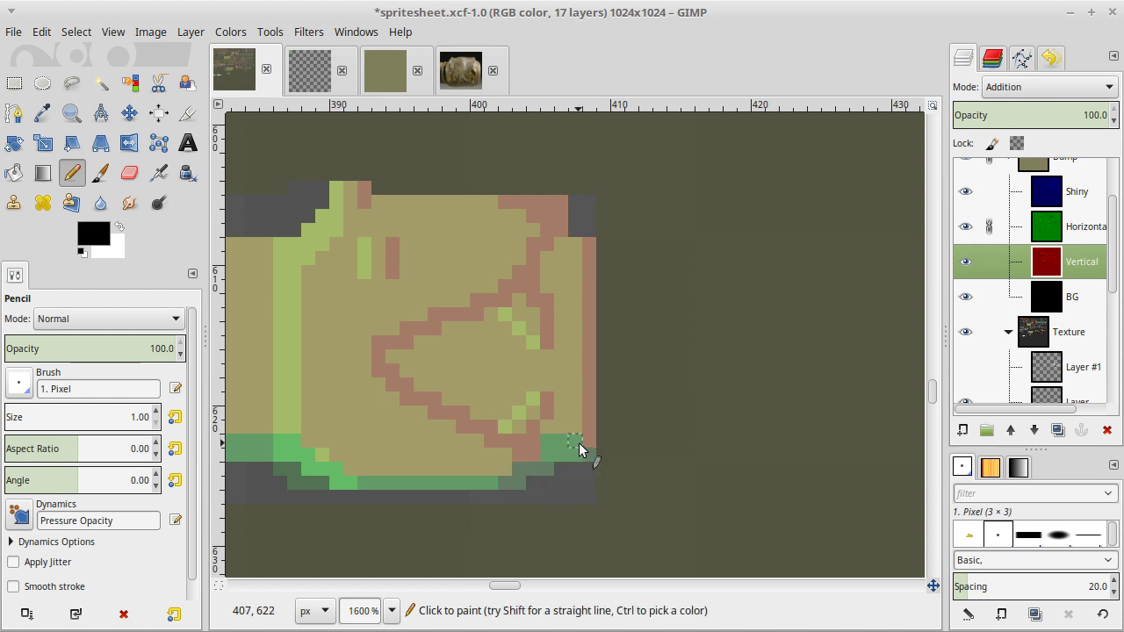
# Sample bright red for the upper edges from the orange panel at the top of the beamed structure.
pyautogui.scroll(3, 603, 473)
pyautogui.hscroll(-15, 602, 473)
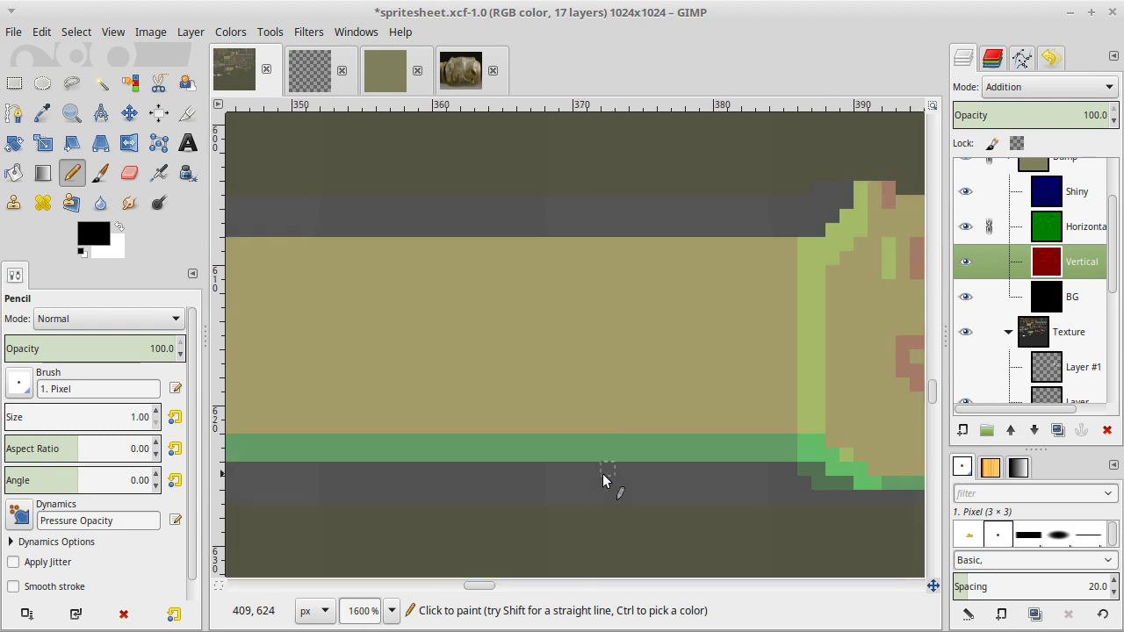
pyautogui.scroll(20, 602, 473)
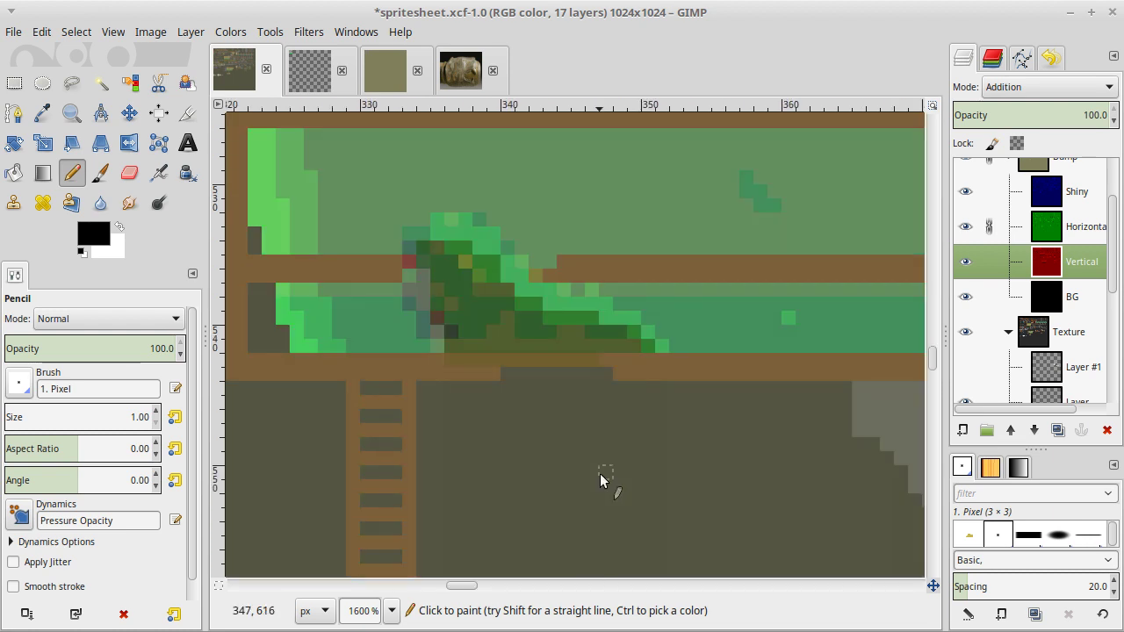
pyautogui.scroll(9, 599, 473)
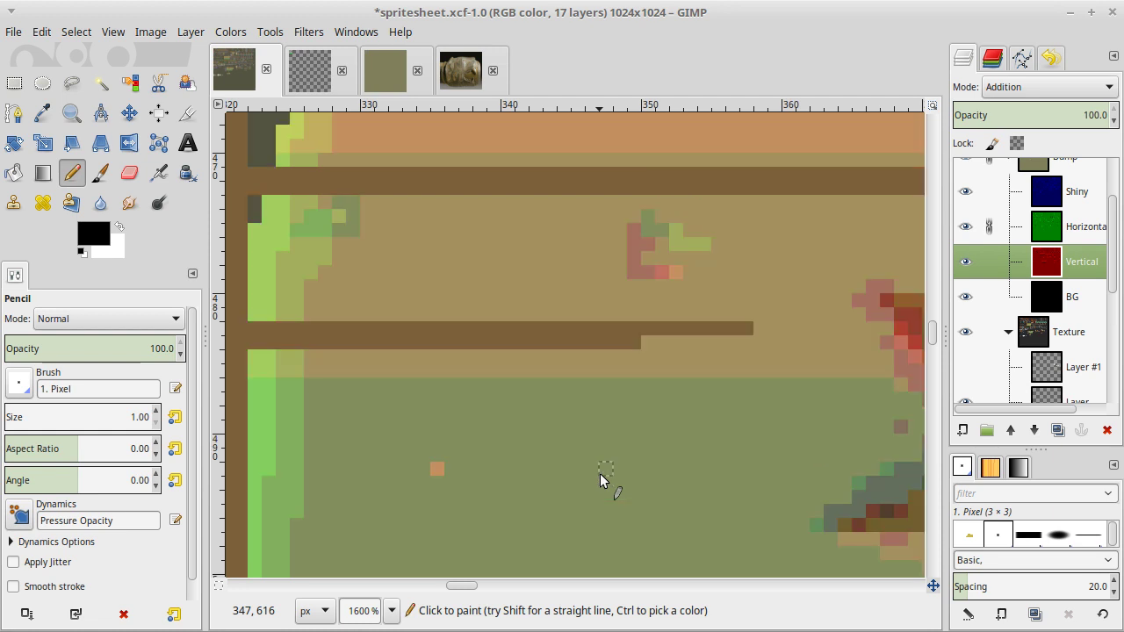
pyautogui.press('o')
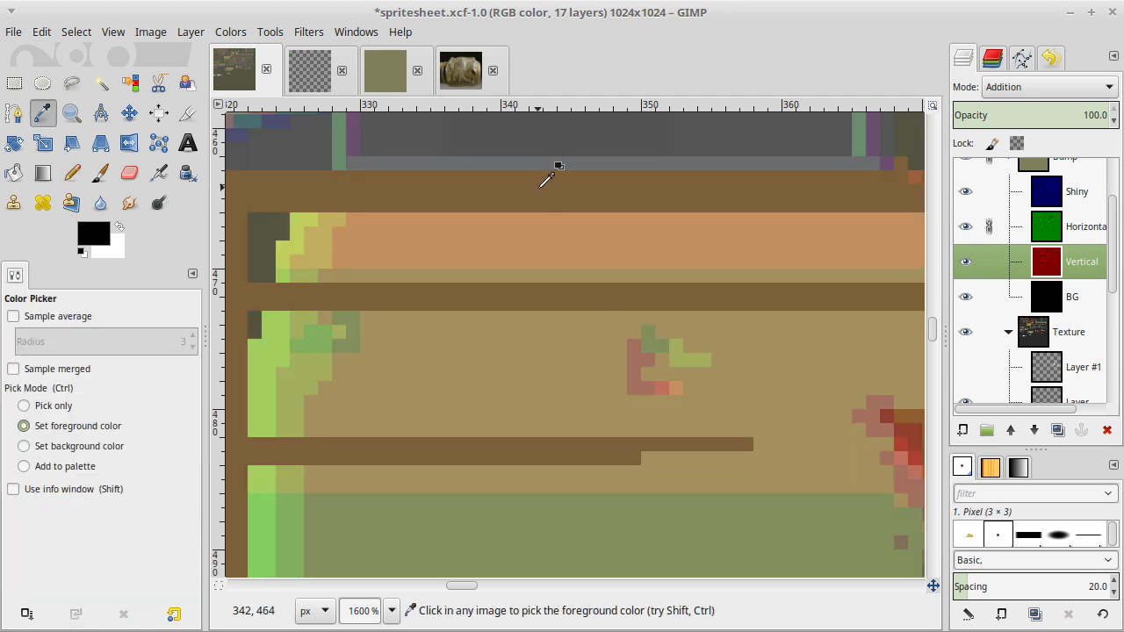
pyautogui.click(546, 222)
pyautogui.scroll(-6, 549, 220)
pyautogui.scroll(-10, 549, 219)
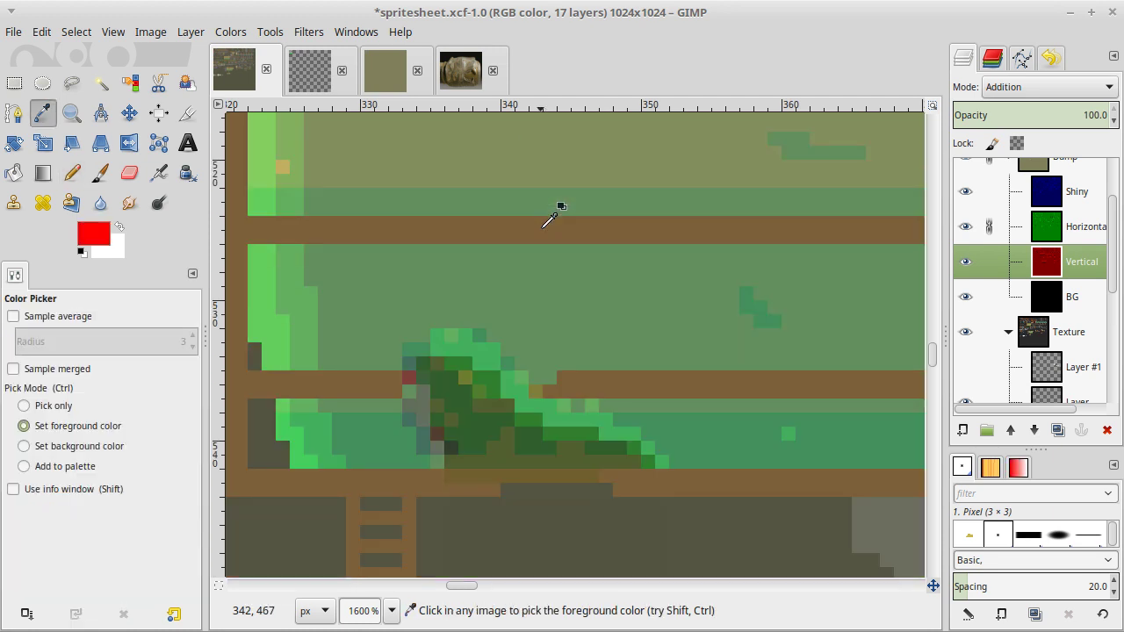
pyautogui.scroll(-18, 549, 219)
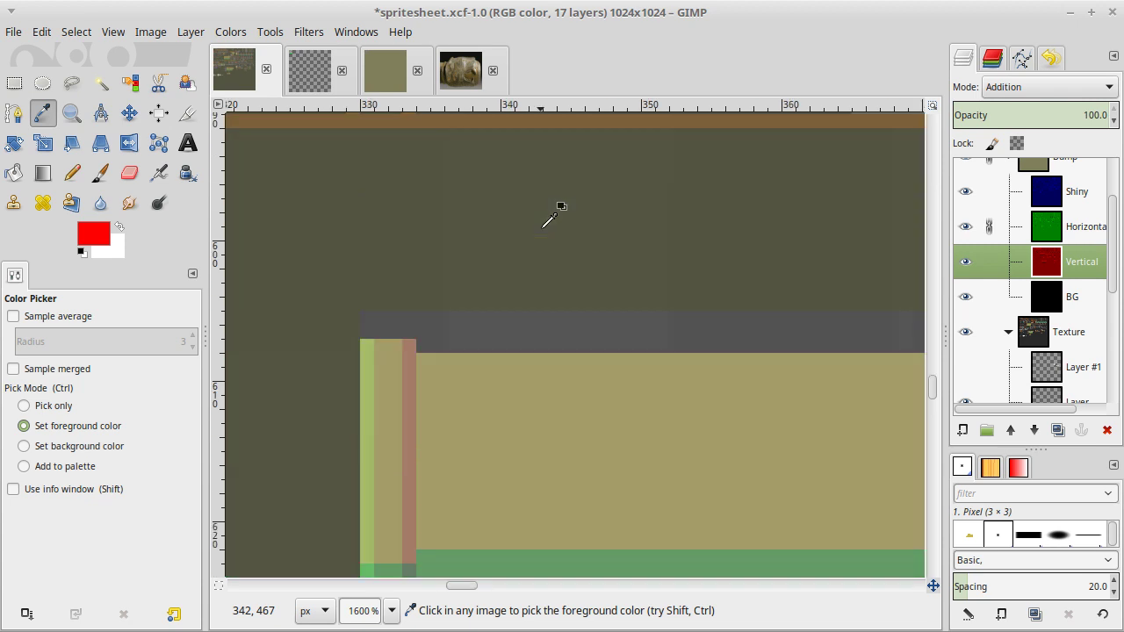
# Fill a two-pixel-high strip along the barrel's upper edge with the sampled red and clear the selection.
pyautogui.press('r')
pyautogui.moveTo(360, 339); pyautogui.dragTo(765, 386)
pyautogui.hotkey('ctrl', ',')
pyautogui.hotkey('ctrl', 'shift', 'a')
pyautogui.hotkey('ctrl', ',')
pyautogui.hotkey('ctrl', 'shift', 'a')
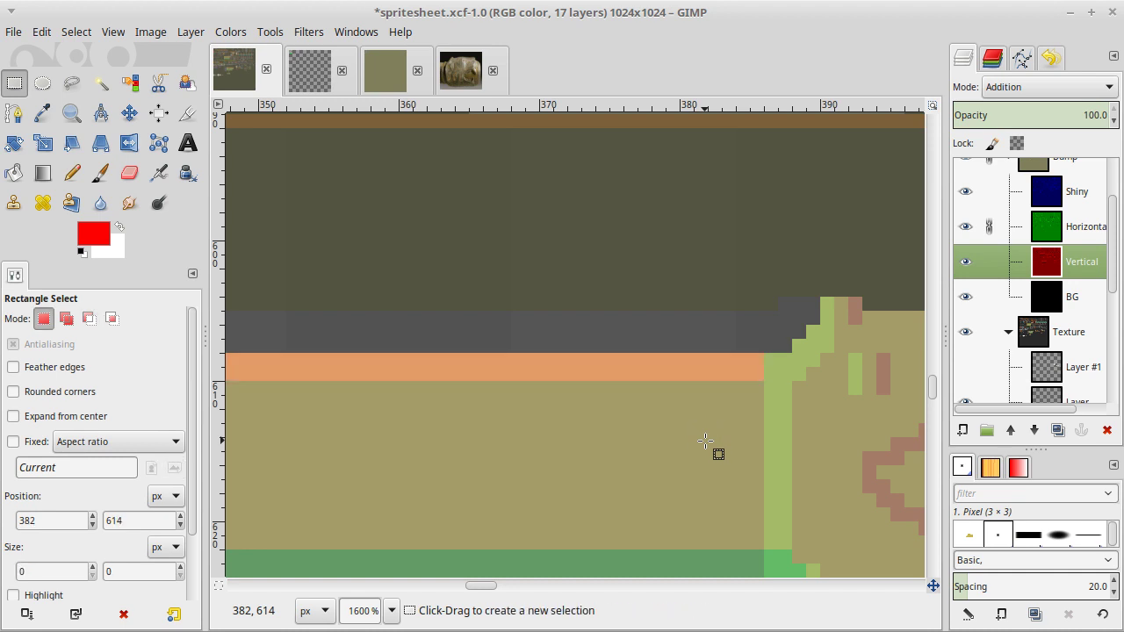
# Pencil red pixels up the head's stepped upper rear corner and across the top row of the ear.
pyautogui.press('n')
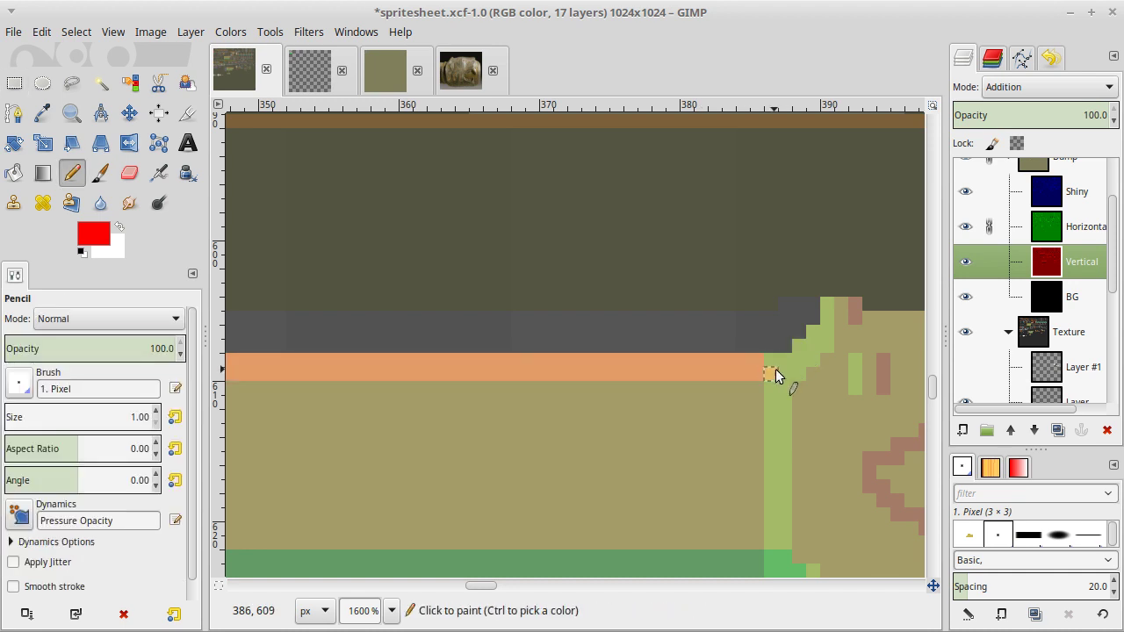
pyautogui.moveTo(775, 360); pyautogui.dragTo(823, 332)
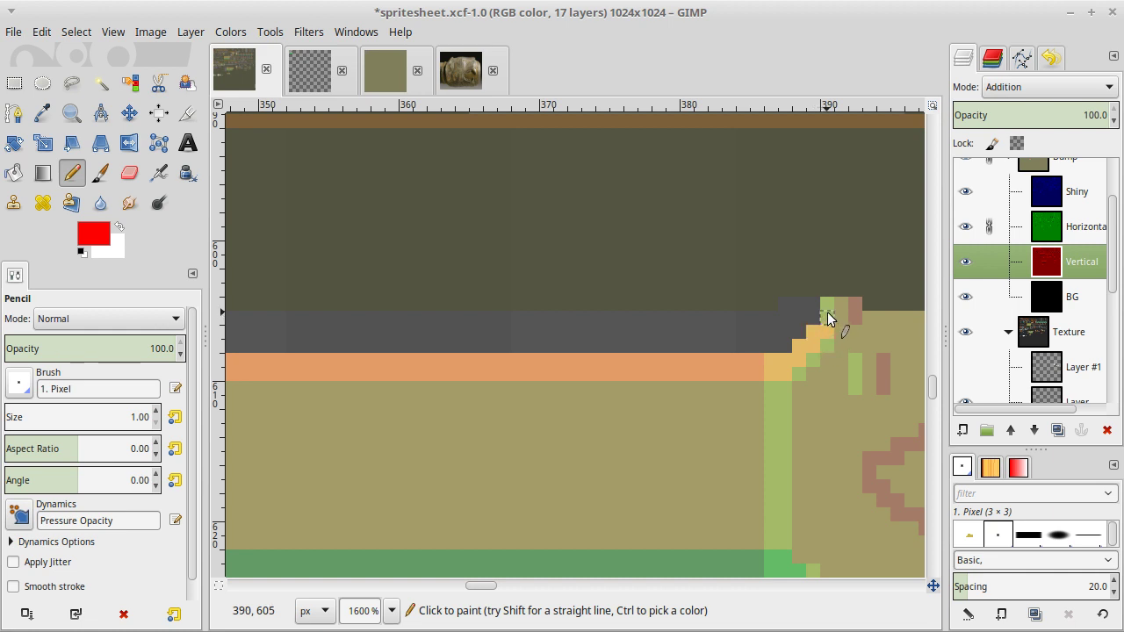
pyautogui.press('ctrl')
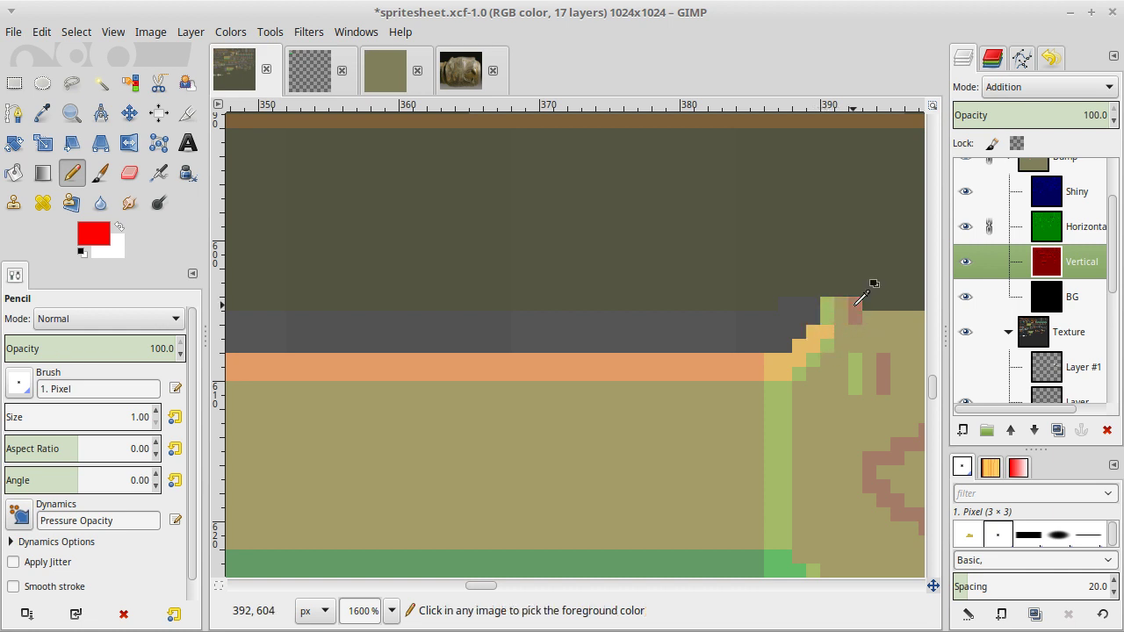
pyautogui.moveTo(854, 304)
pyautogui.mouseDown()
pyautogui.moveTo(825, 304)
pyautogui.moveTo(852, 304)
pyautogui.mouseUp()
# Pencil the top pixel row of the eye red.
pyautogui.scroll(-2, 853, 304)
pyautogui.hscroll(2, 853, 304)
pyautogui.scroll(2, 790, 325)
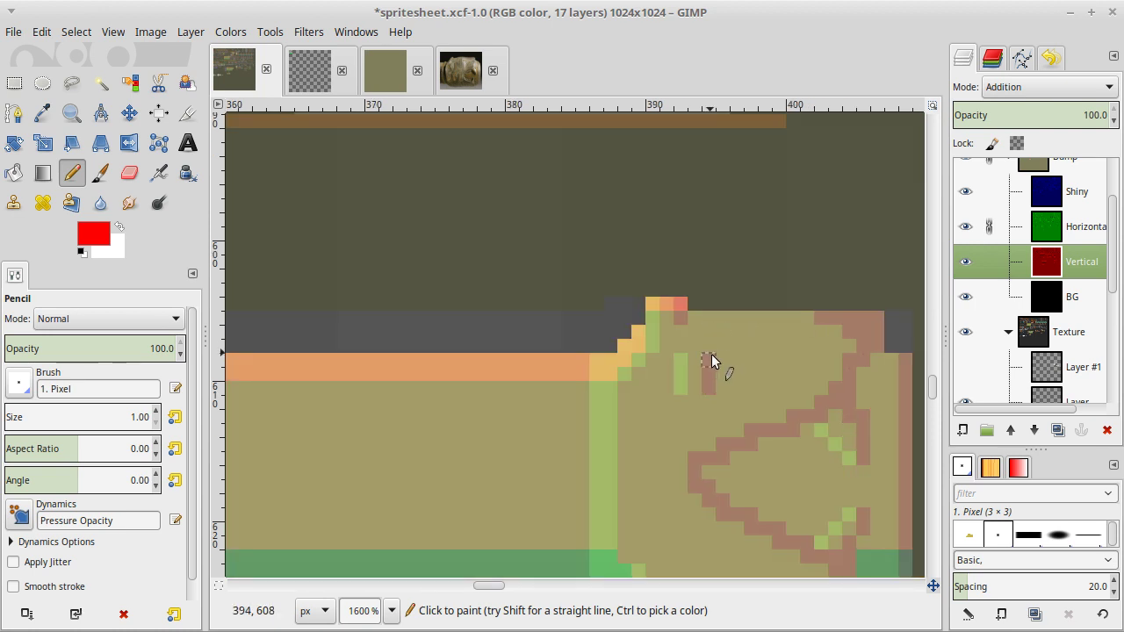
pyautogui.moveTo(686, 357); pyautogui.dragTo(711, 358)
# Fill a 14 × 1 pixel strip along the top edge of the head with red and deselect it.
pyautogui.press('r')
pyautogui.moveTo(692, 320); pyautogui.dragTo(884, 328)
pyautogui.hotkey('ctrl', ',')
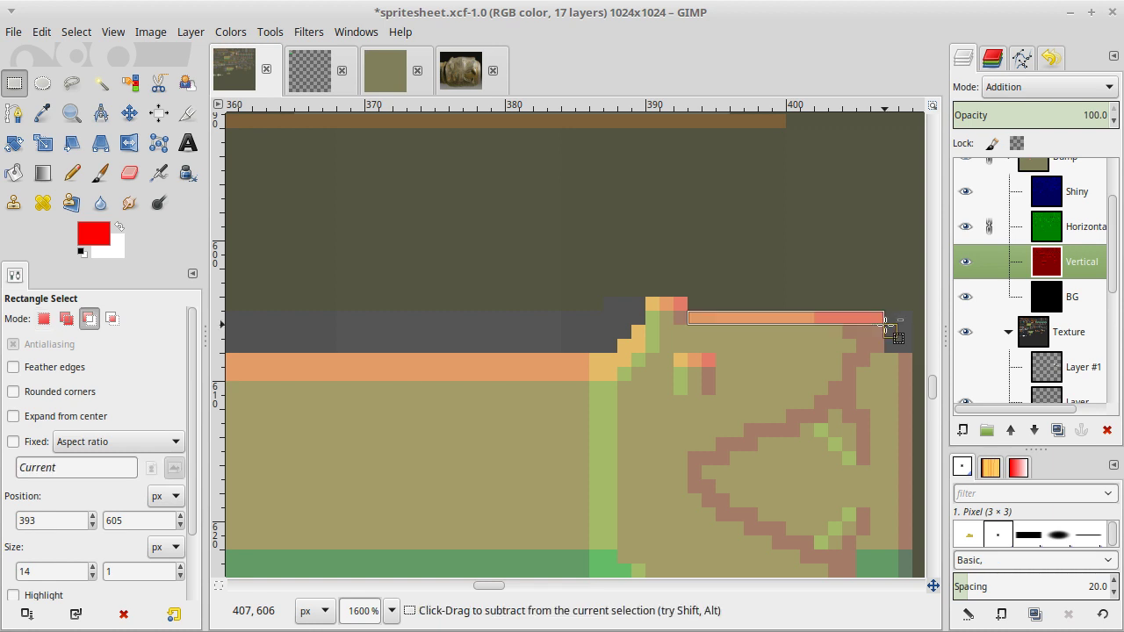
pyautogui.hotkey('ctrl', 'shift', 'a')
# Fill a 3 × 2 pixel block at the upper end of the front rim with red and deselect it.
pyautogui.hscroll(3, 808, 403)
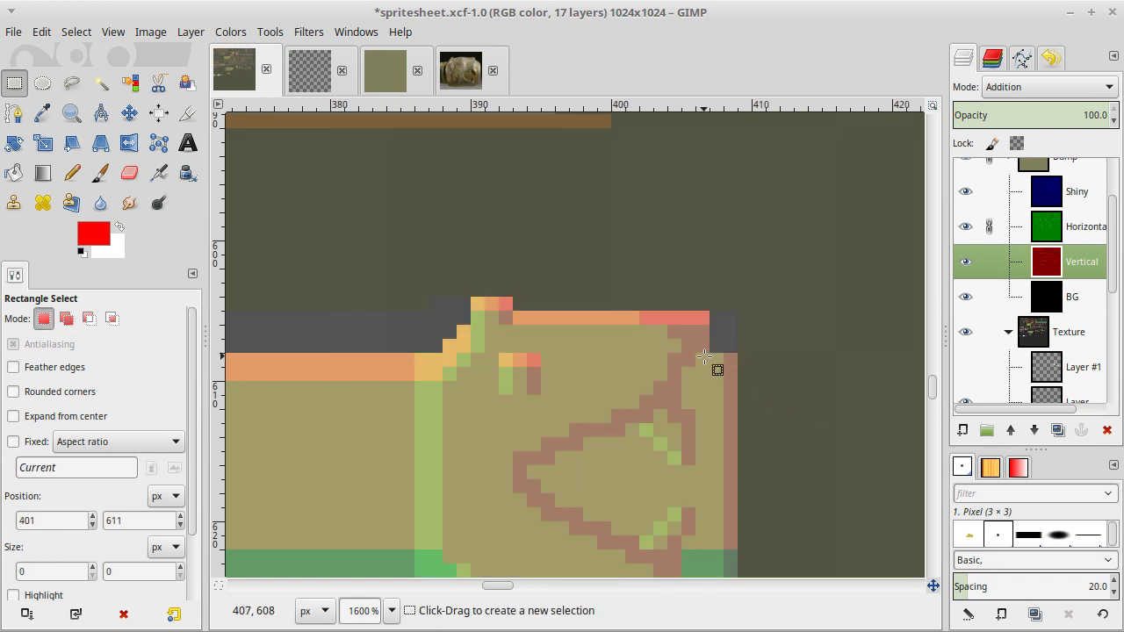
pyautogui.moveTo(697, 356); pyautogui.dragTo(736, 379)
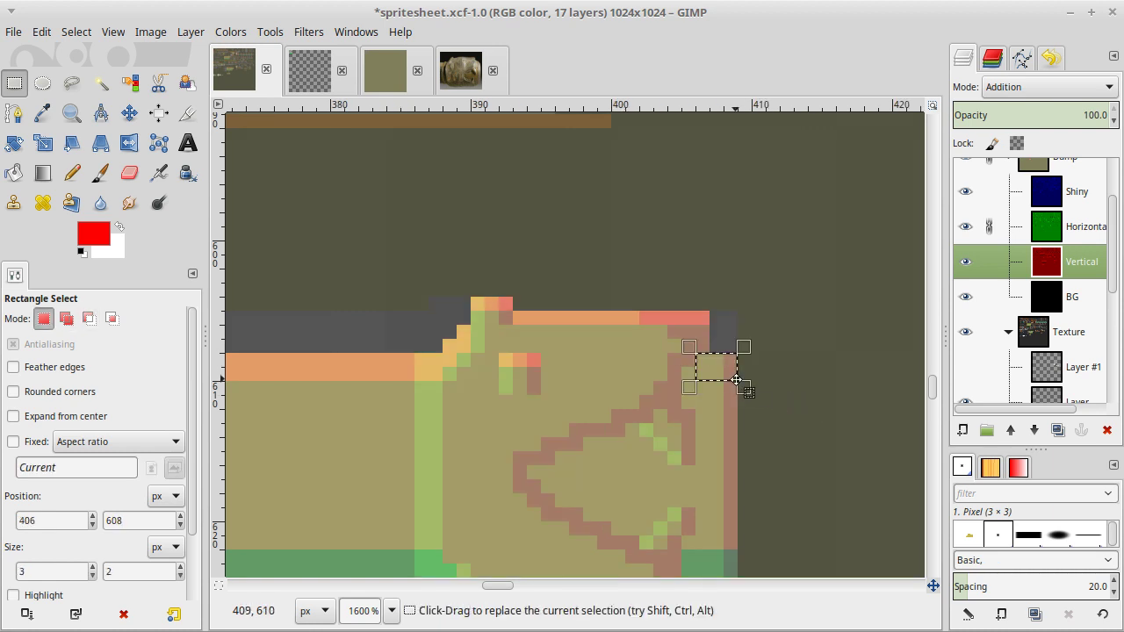
pyautogui.hotkey('ctrl', ',')
pyautogui.hotkey('ctrl', 'shift', 'a')
pyautogui.press('n')
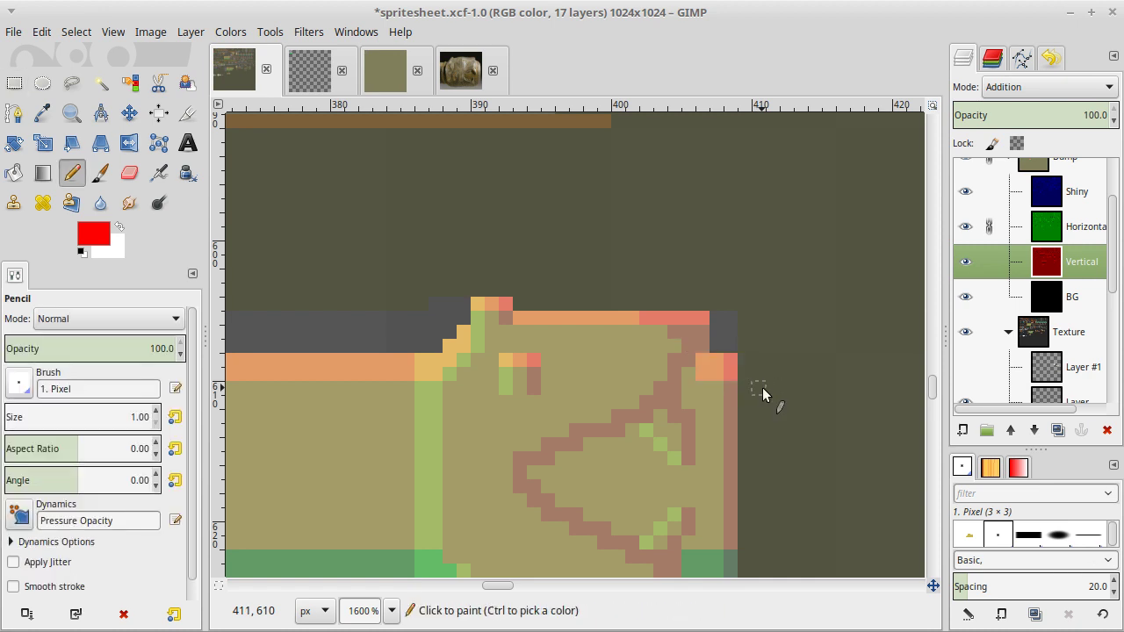
# Pencil one more red pixel at the inner side of the front rim's upper end.
pyautogui.click(686, 372)
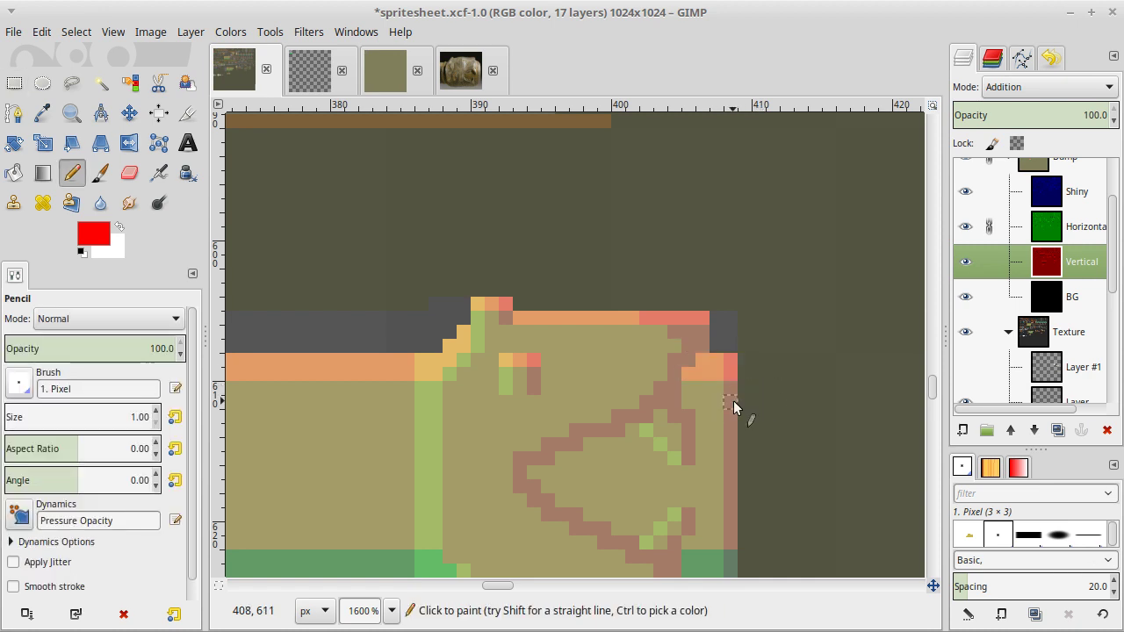
pyautogui.scroll(-2, 734, 400)
pyautogui.scroll(1, 733, 400)
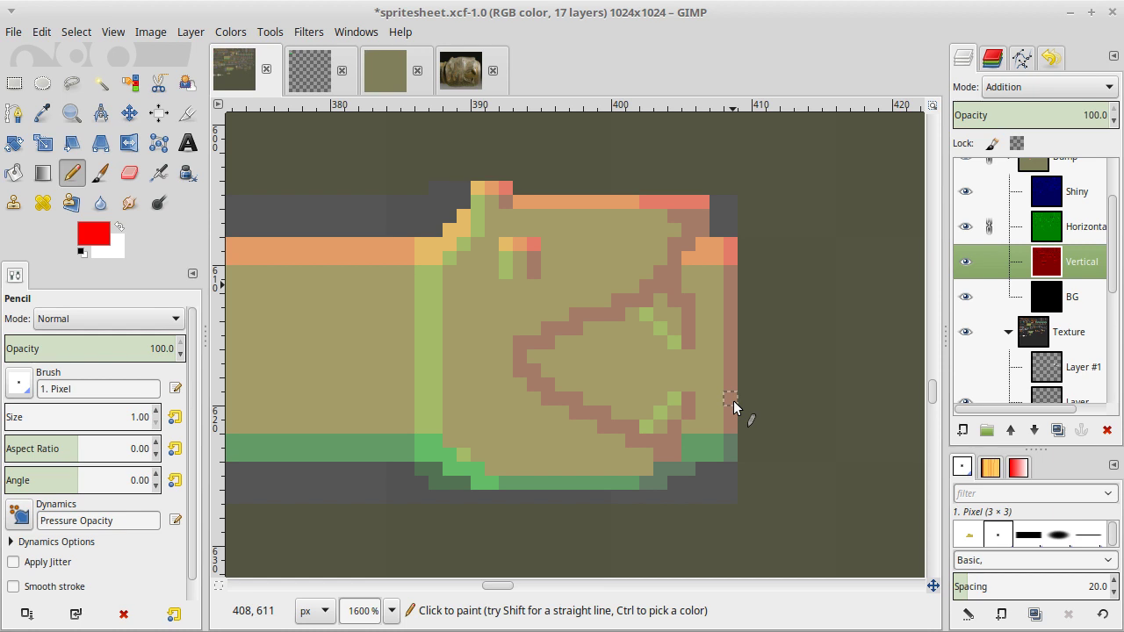
pyautogui.scroll(1, 733, 400)
pyautogui.scroll(-1, 734, 400)
# Sample a medium red foreground color from the light tan panel texture further up the spritesheet's Vertical layer.
pyautogui.hscroll(-6, 571, 453)
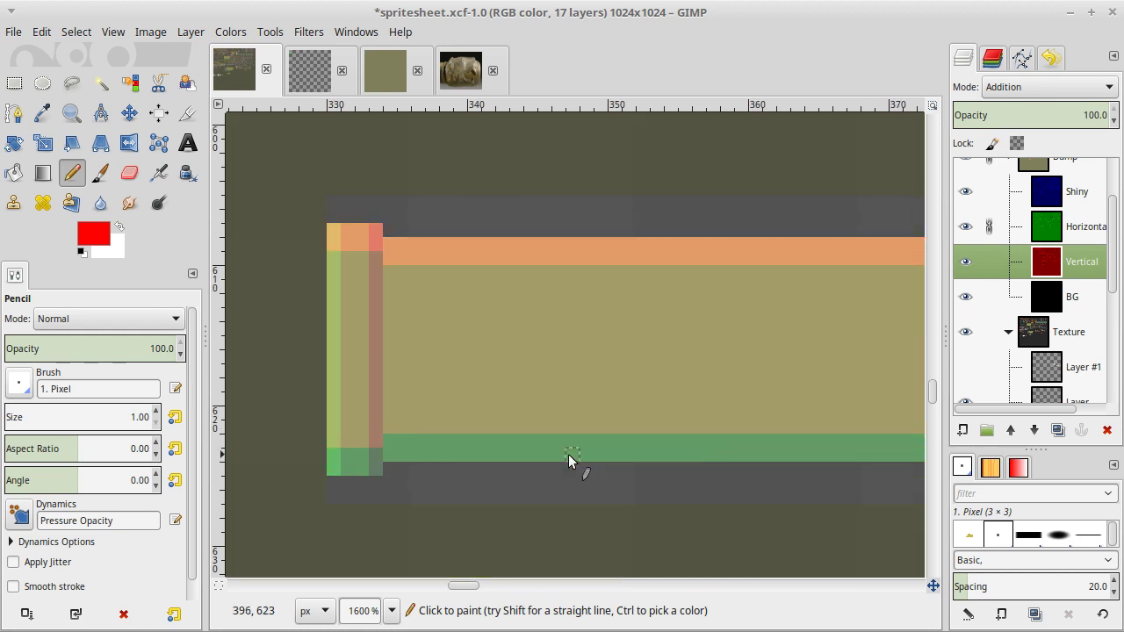
pyautogui.scroll(17, 568, 454)
pyautogui.hscroll(1, 568, 454)
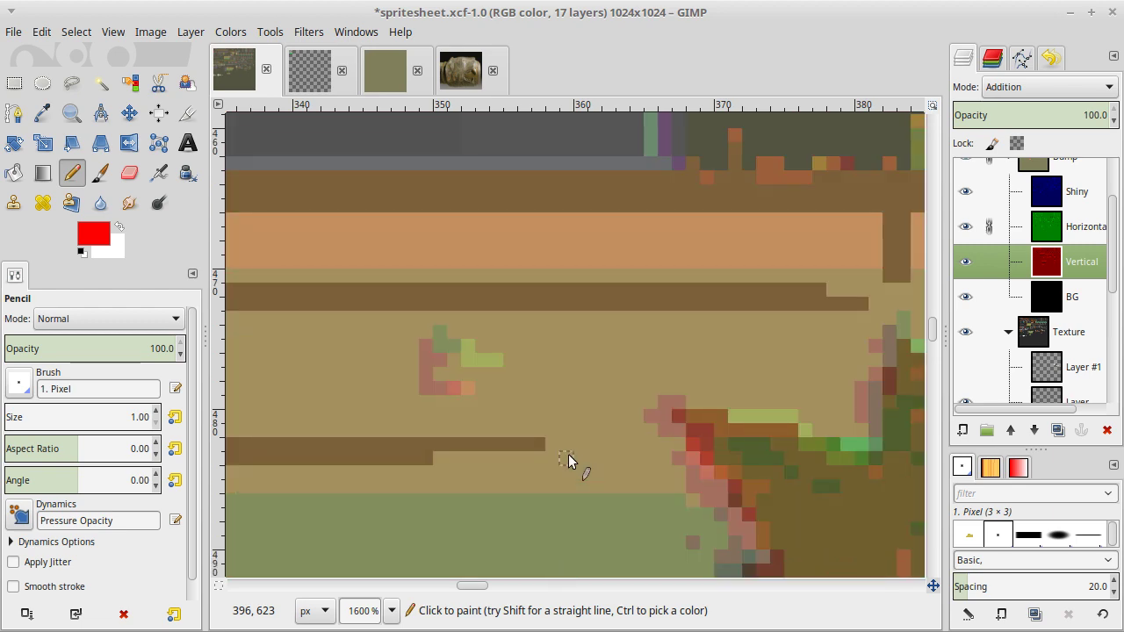
pyautogui.scroll(3, 568, 454)
pyautogui.press('o')
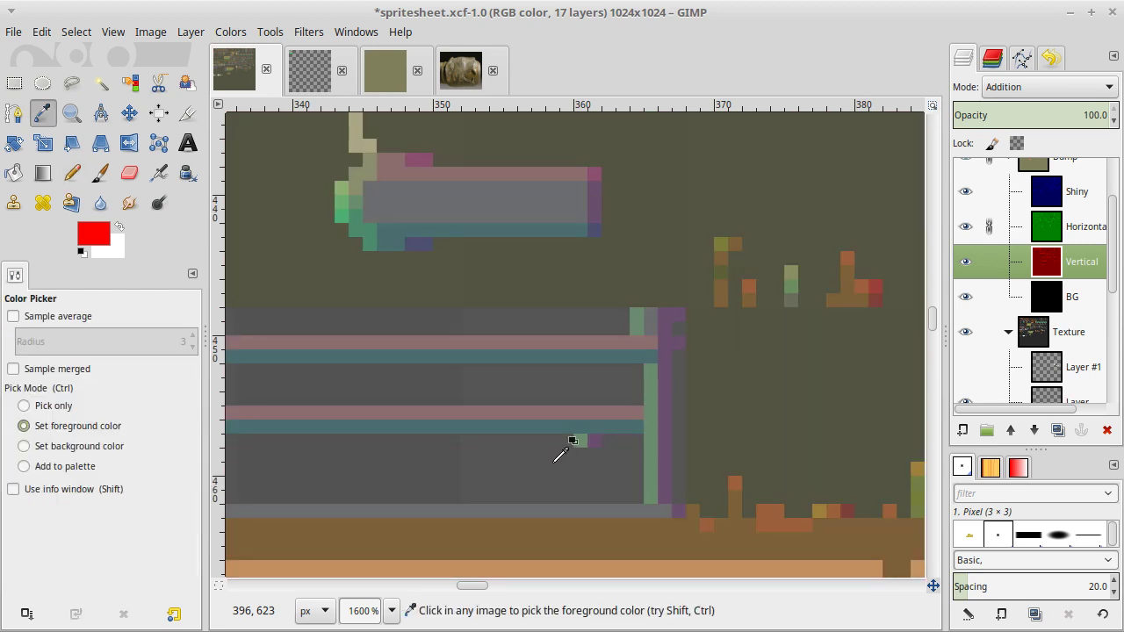
pyautogui.scroll(-1, 562, 457)
pyautogui.scroll(-2, 562, 454)
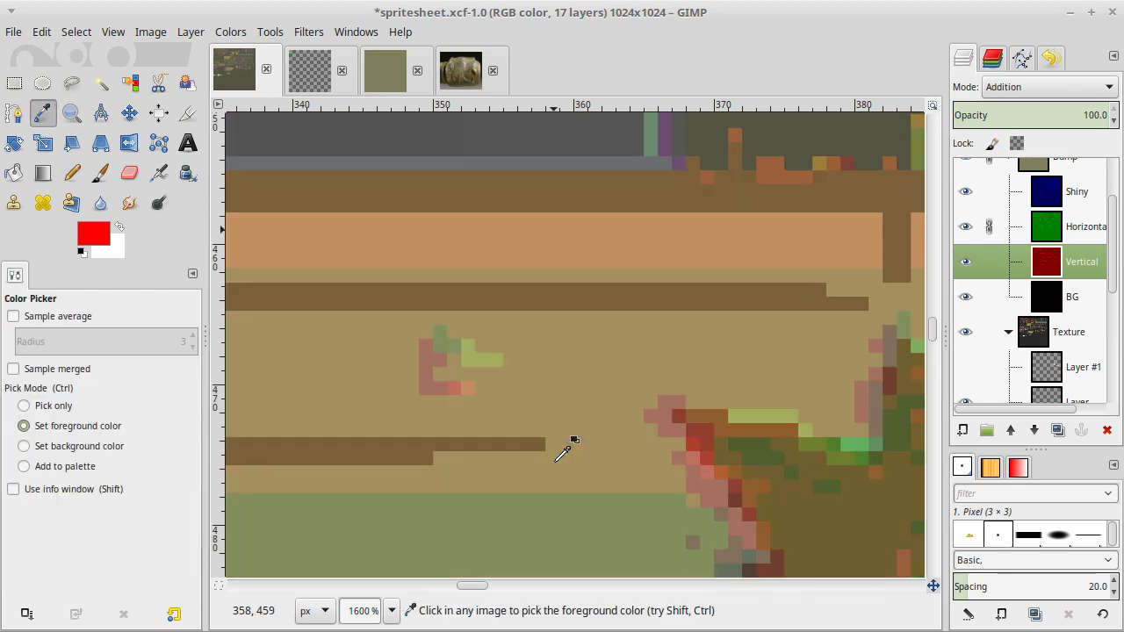
pyautogui.click(551, 361)
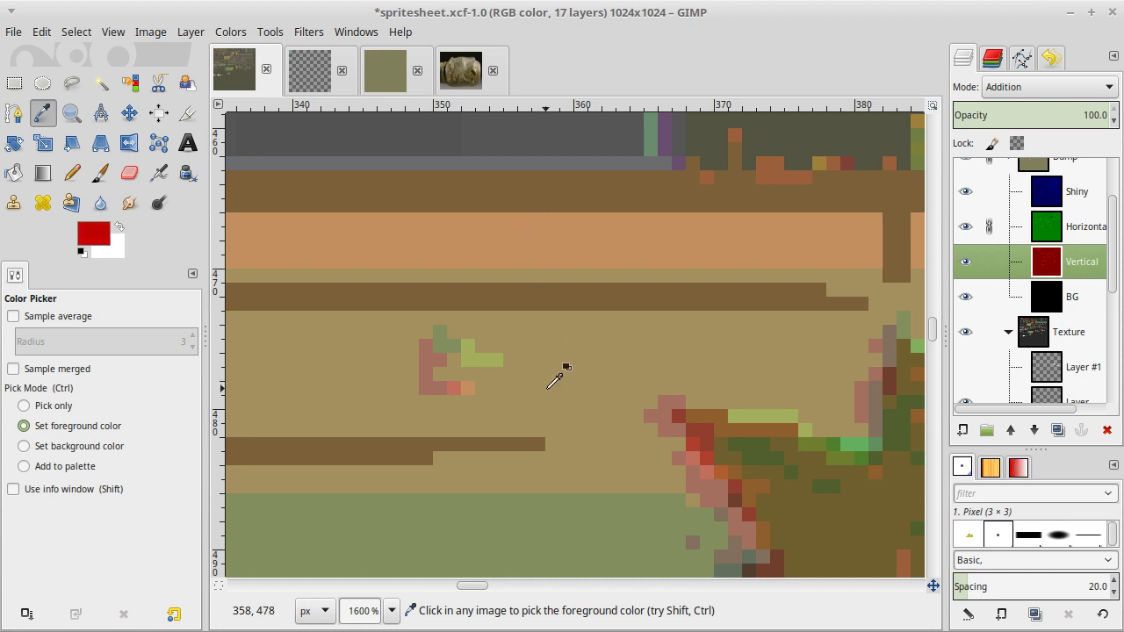
pyautogui.click(575, 525)
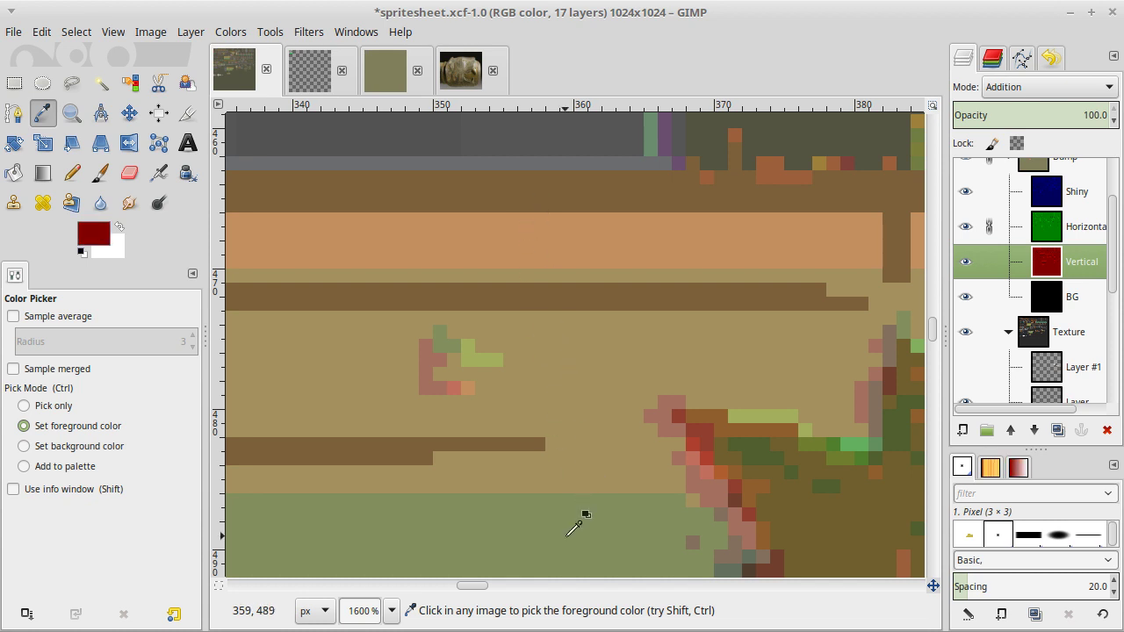
pyautogui.click(97, 240)
pyautogui.click(386, 387)
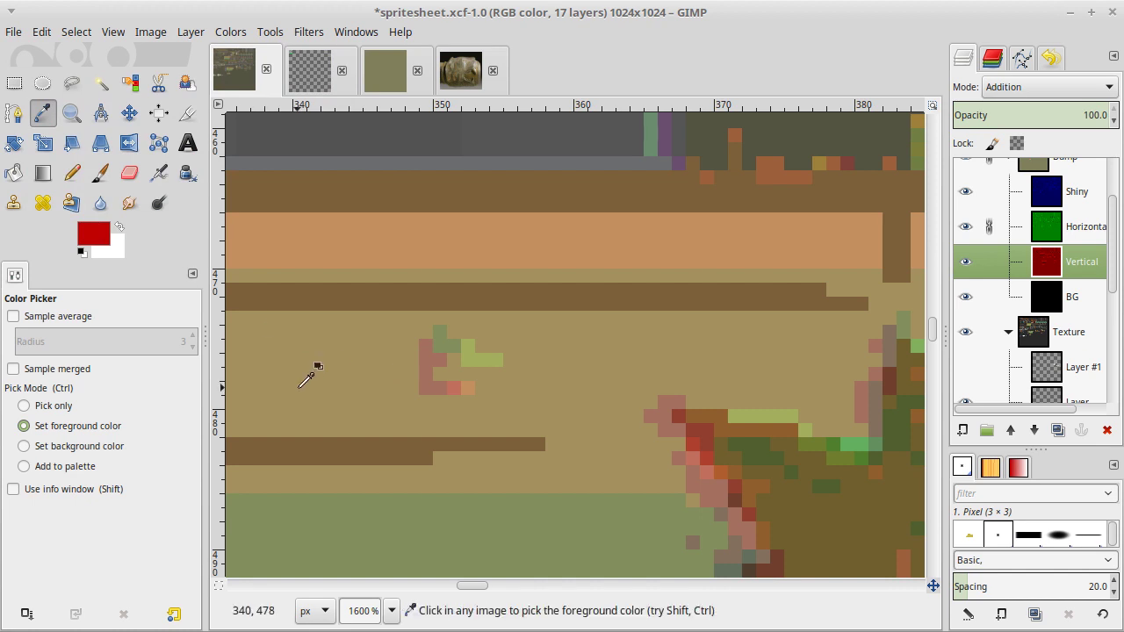
pyautogui.click(79, 235)
pyautogui.click(346, 410)
# Fill a 52 × 3 pixel strip below the barrel's bright upper edge with medium red and deselect it.
pyautogui.scroll(-20, 348, 406)
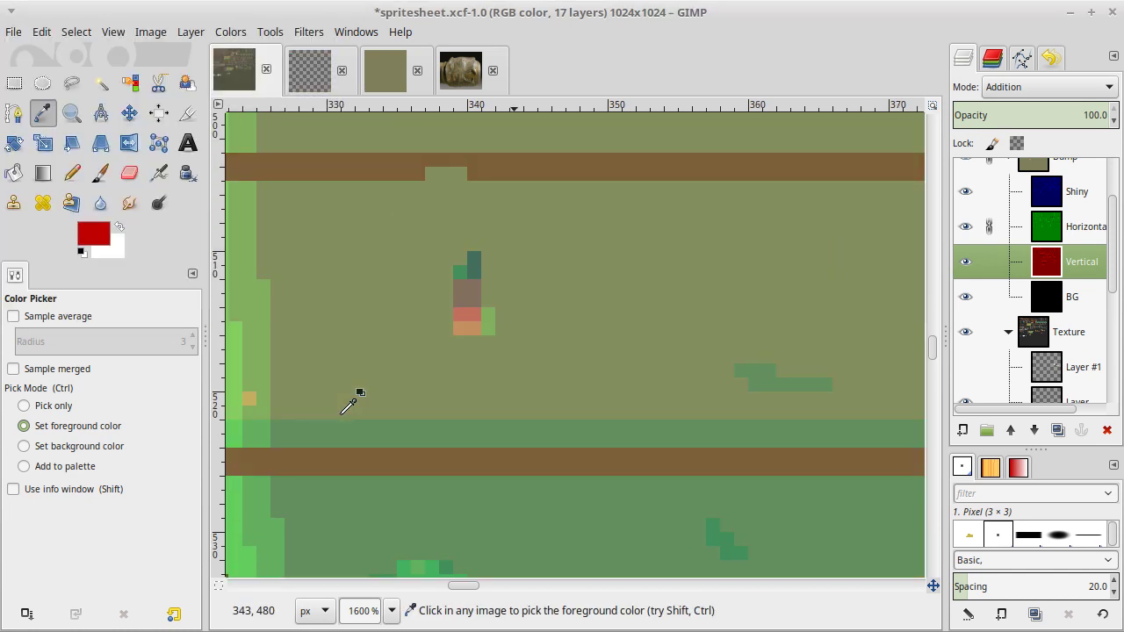
pyautogui.press('r')
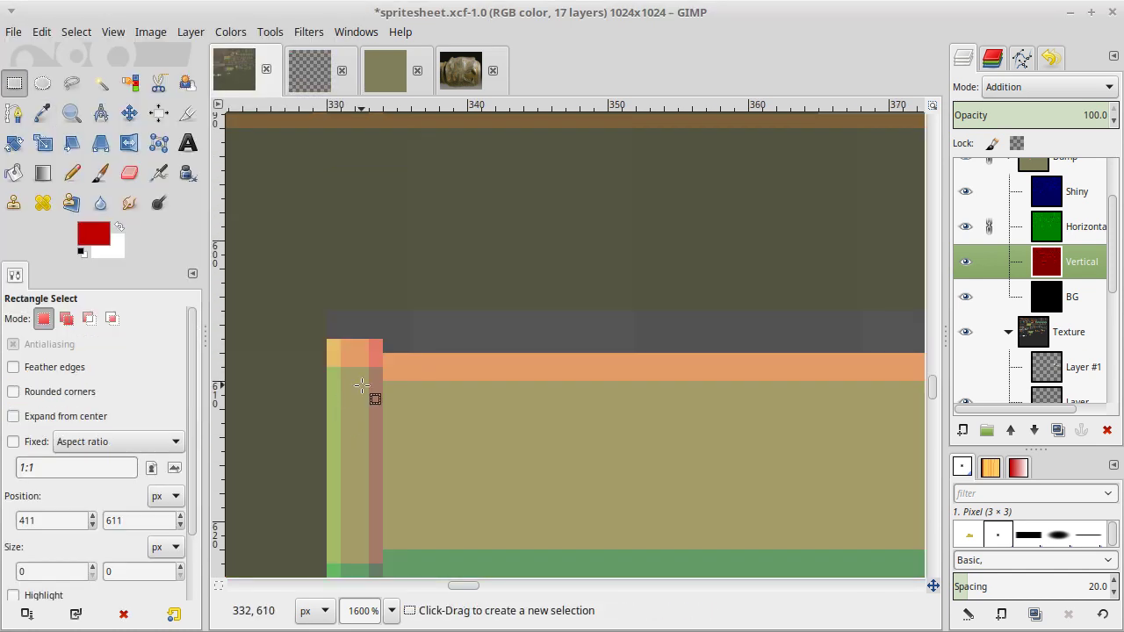
pyautogui.moveTo(383, 382); pyautogui.dragTo(835, 432)
pyautogui.press('ctrl')
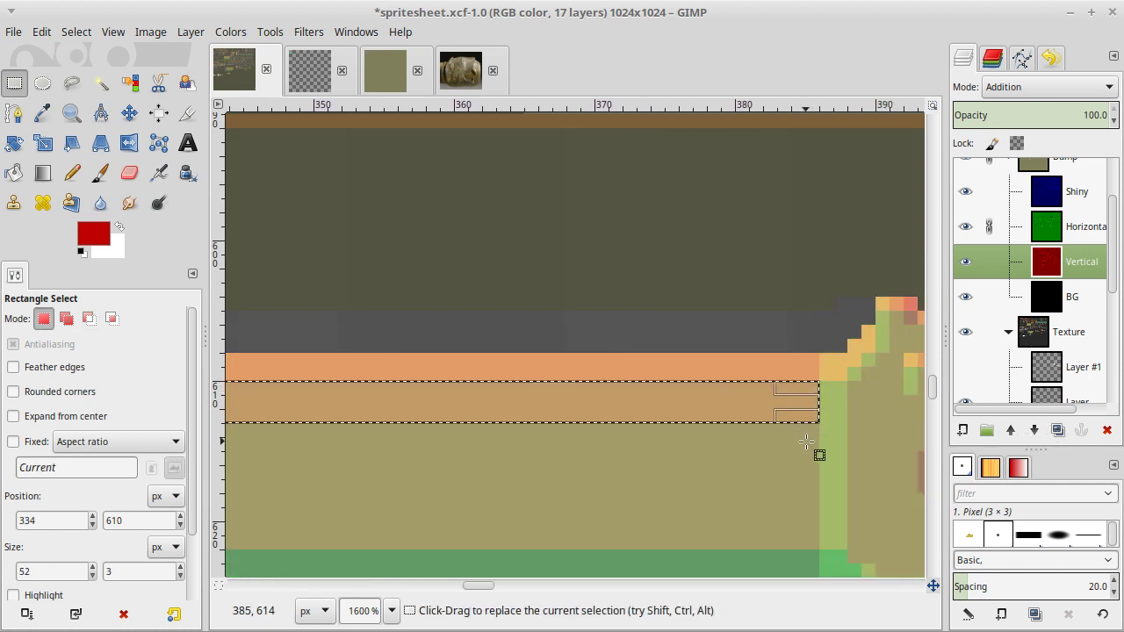
pyautogui.click(800, 449)
# Pencil medium red across the three pixel rows below the bright upper end of the barrel's rear ring.
pyautogui.press('n')
pyautogui.hscroll(-5, 800, 447)
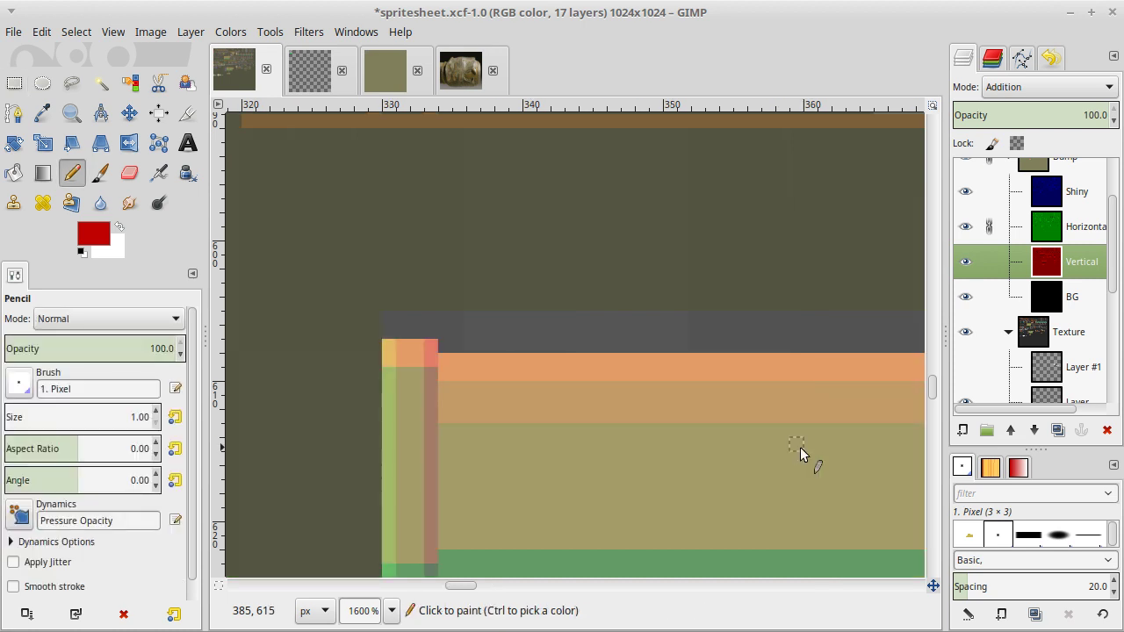
pyautogui.click(391, 377)
pyautogui.click(393, 387)
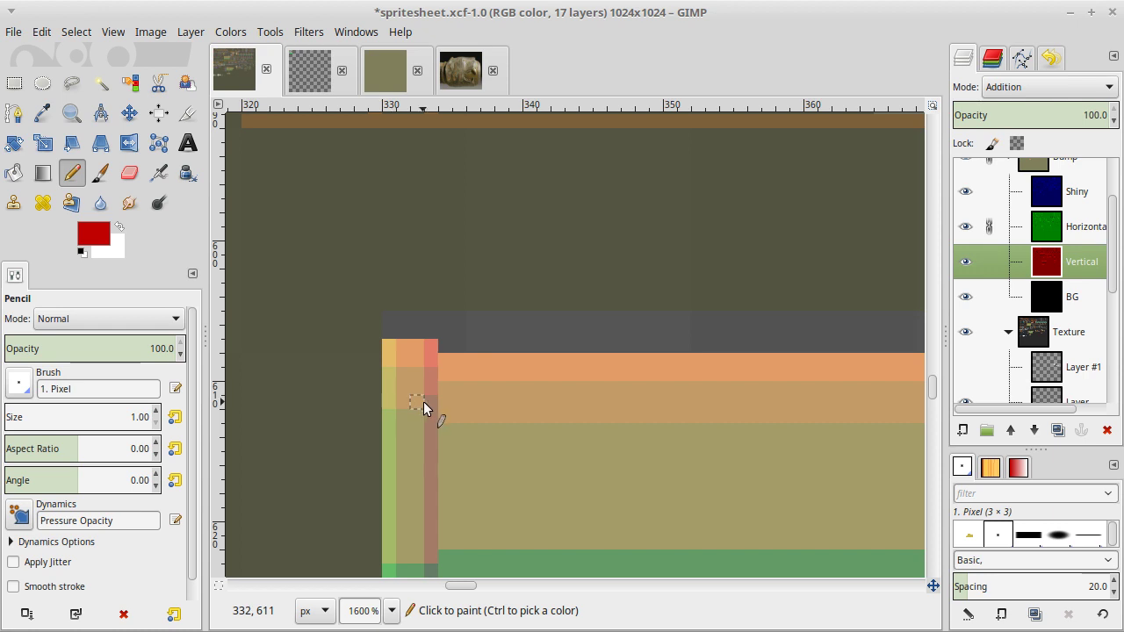
# Pencil medium red along the head's rear band and stepped upper corner, and fill a 10 × 2 pixel block below its top edge.
pyautogui.hscroll(8, 497, 422)
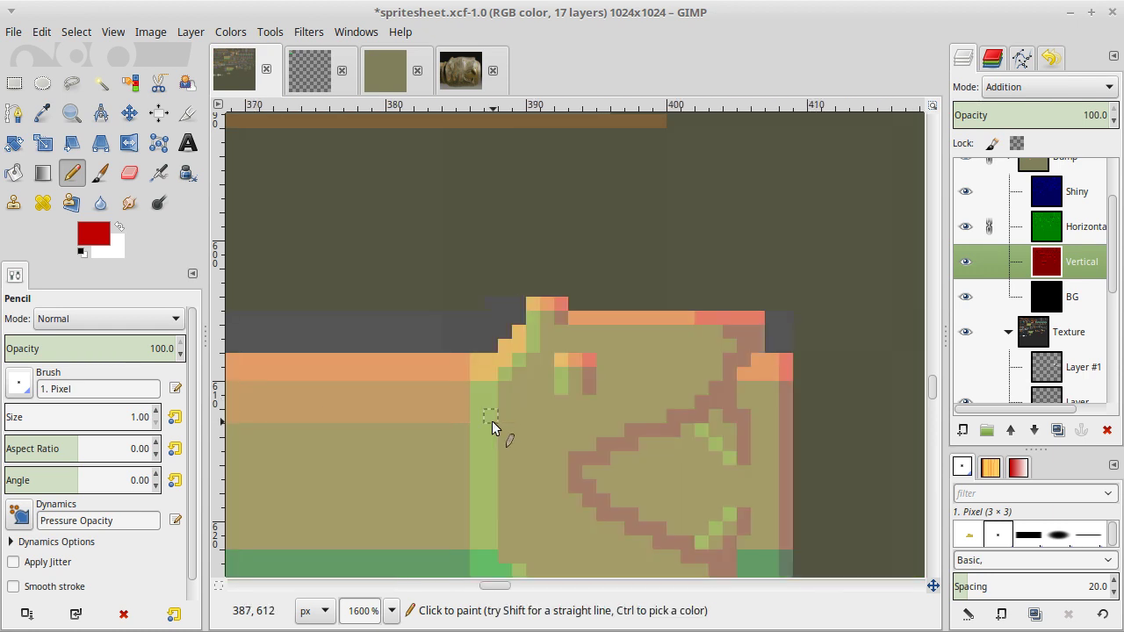
pyautogui.moveTo(477, 386)
pyautogui.mouseDown()
pyautogui.moveTo(479, 412)
pyautogui.moveTo(508, 390)
pyautogui.moveTo(507, 401)
pyautogui.mouseUp()
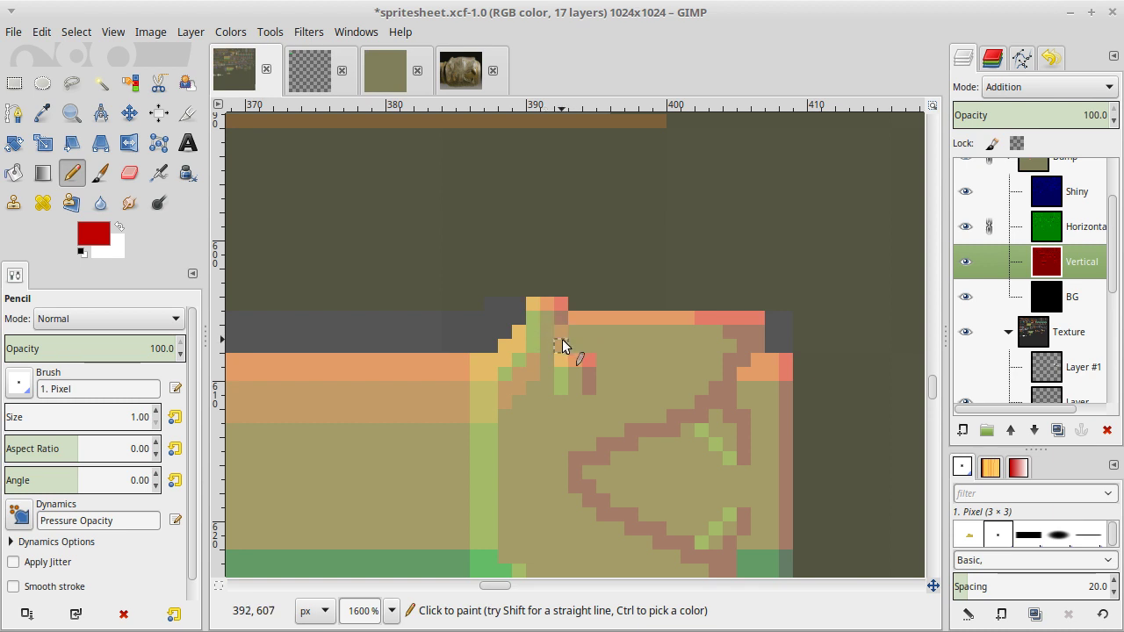
pyautogui.press('r')
pyautogui.moveTo(587, 332)
pyautogui.mouseDown()
pyautogui.moveTo(722, 344)
pyautogui.moveTo(732, 363)
pyautogui.mouseUp()
pyautogui.hotkey('ctrl', ',')
pyautogui.hotkey('ctrl', 'shift', 'a')
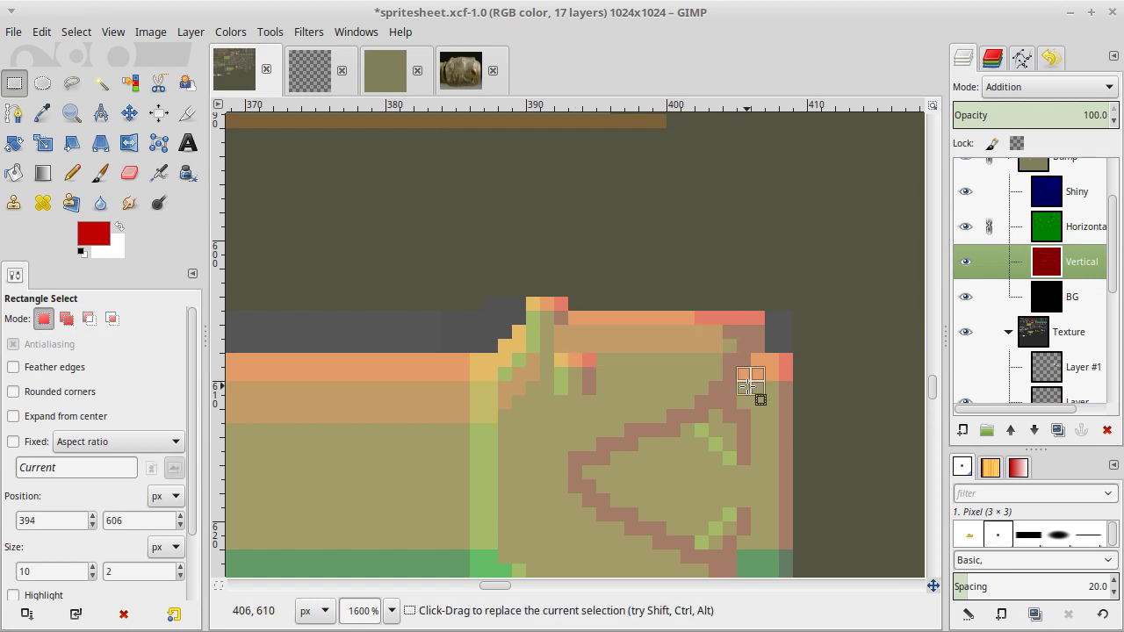
# Pencil medium red over the snout's upper tip, below the front rim's upper end and along the pixel row around the eye's top.
pyautogui.press('n')
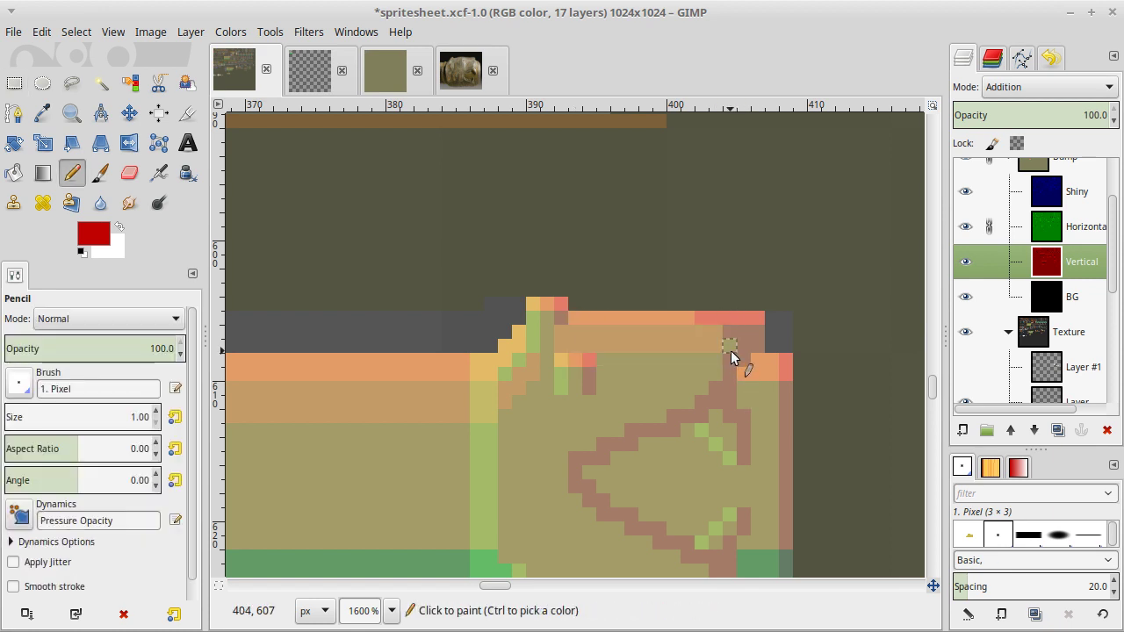
pyautogui.click(730, 349)
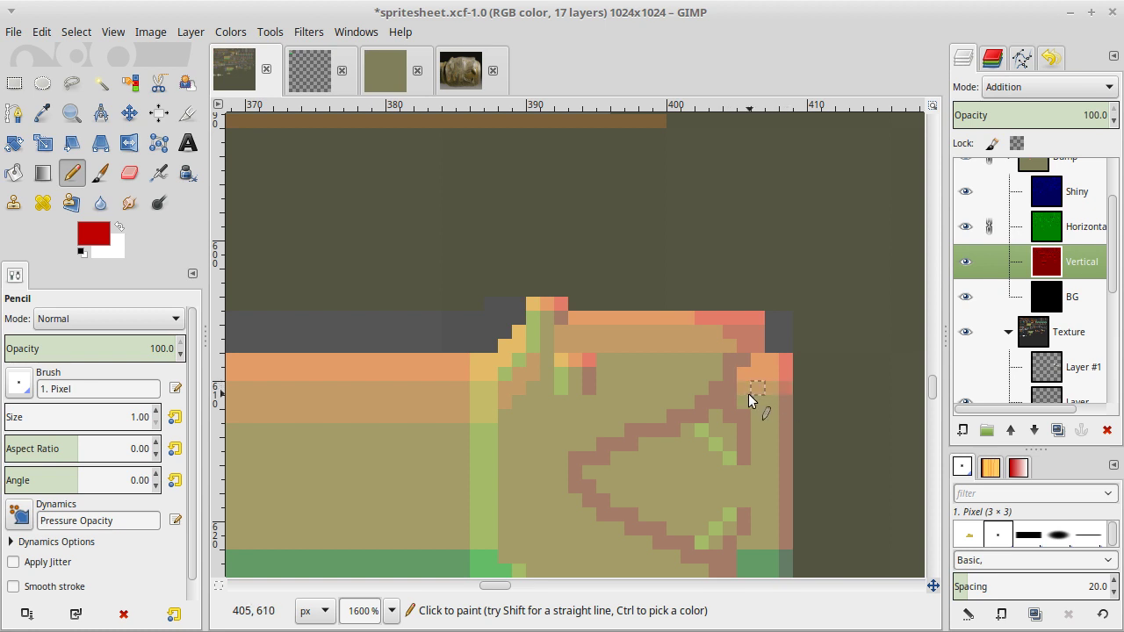
pyautogui.moveTo(748, 394); pyautogui.dragTo(778, 397)
pyautogui.moveTo(548, 353); pyautogui.dragTo(600, 357)
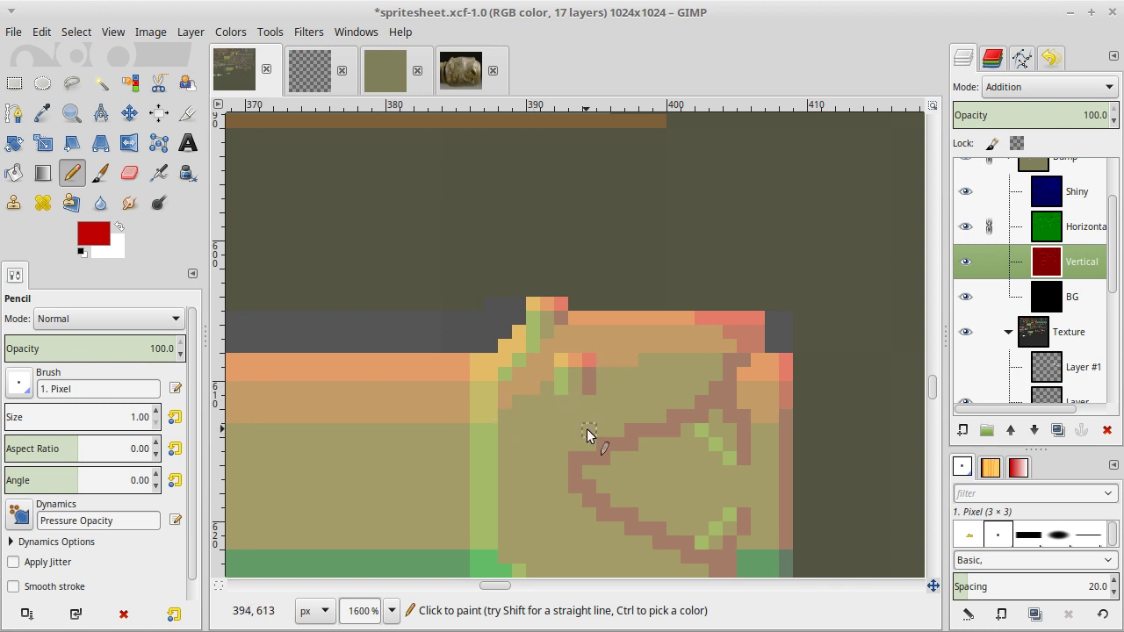
# Pencil medium red along the mouth's lower edge, over the lower tooth's upper pixels and on the top pixel of the upper tooth's front side.
pyautogui.scroll(-3, 586, 429)
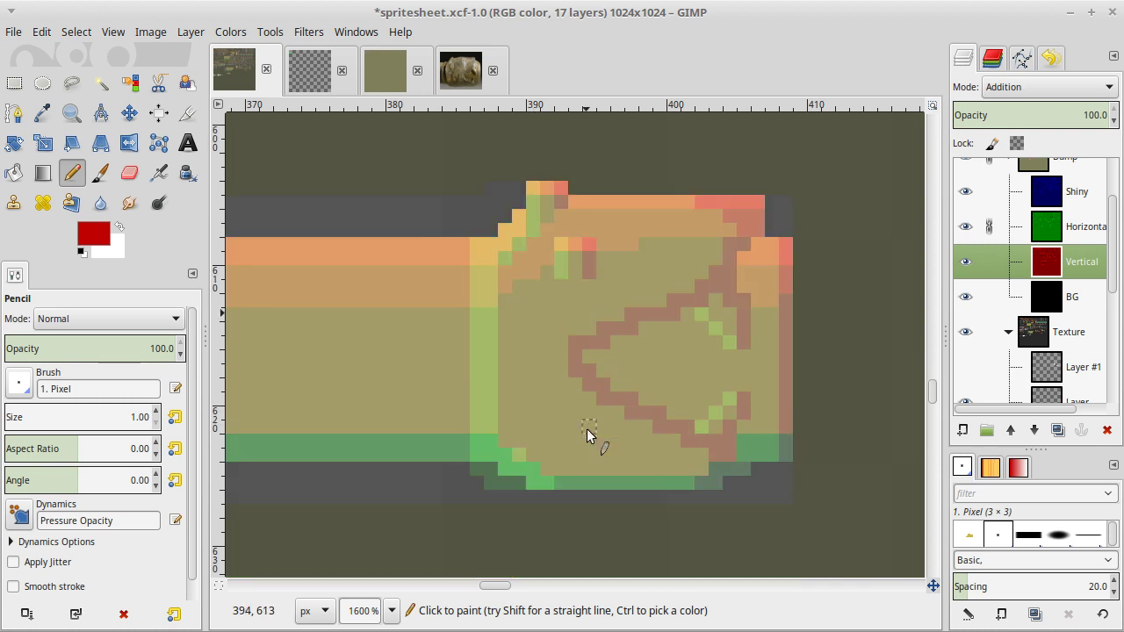
pyautogui.moveTo(701, 421)
pyautogui.mouseDown()
pyautogui.moveTo(722, 414)
pyautogui.moveTo(663, 420)
pyautogui.moveTo(685, 424)
pyautogui.moveTo(690, 441)
pyautogui.moveTo(731, 432)
pyautogui.mouseUp()
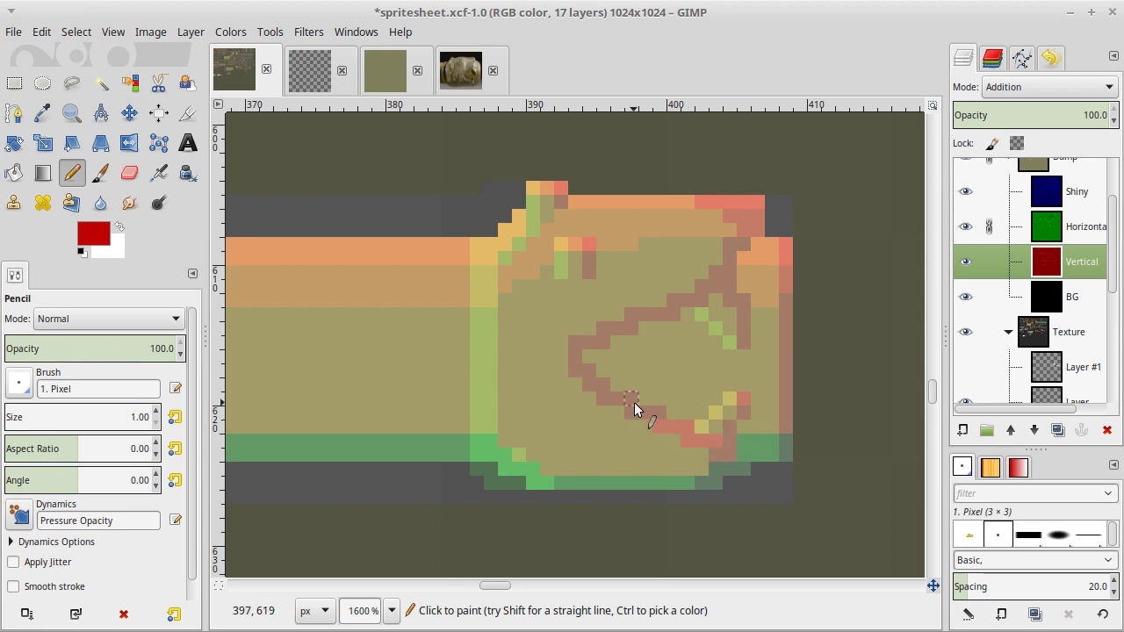
pyautogui.moveTo(634, 402)
pyautogui.mouseDown()
pyautogui.moveTo(653, 411)
pyautogui.moveTo(630, 409)
pyautogui.moveTo(644, 408)
pyautogui.mouseUp()
pyautogui.click(580, 369)
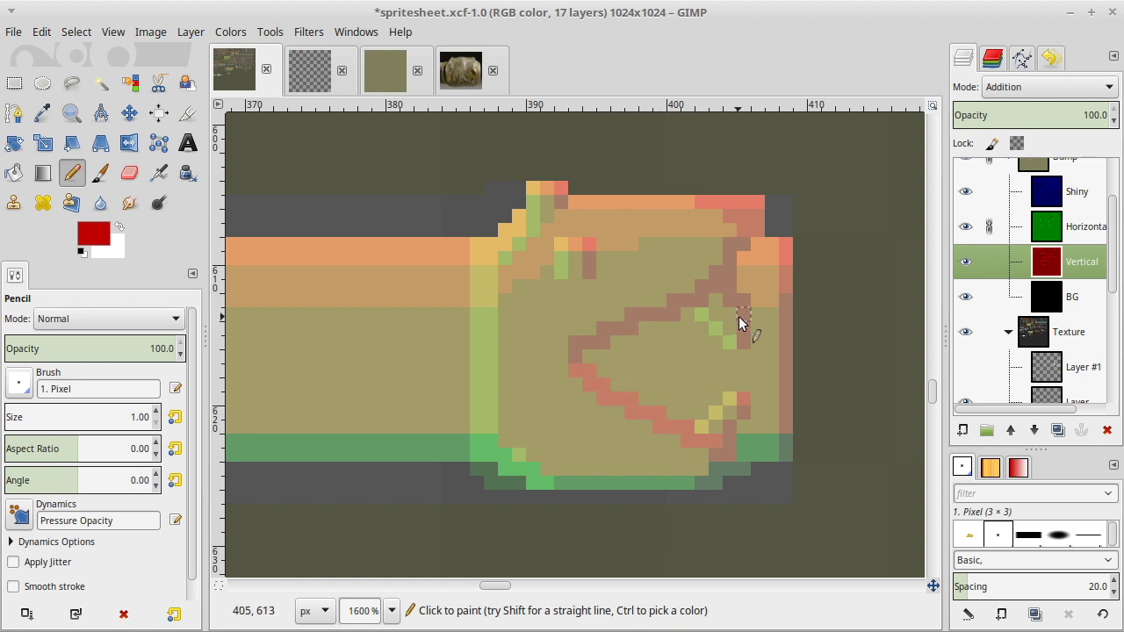
pyautogui.moveTo(745, 347); pyautogui.dragTo(737, 303)
# Sample a dark red foreground color from the green-shaded panel texture further up the spritesheet.
pyautogui.hscroll(-10, 643, 324)
pyautogui.scroll(10, 642, 323)
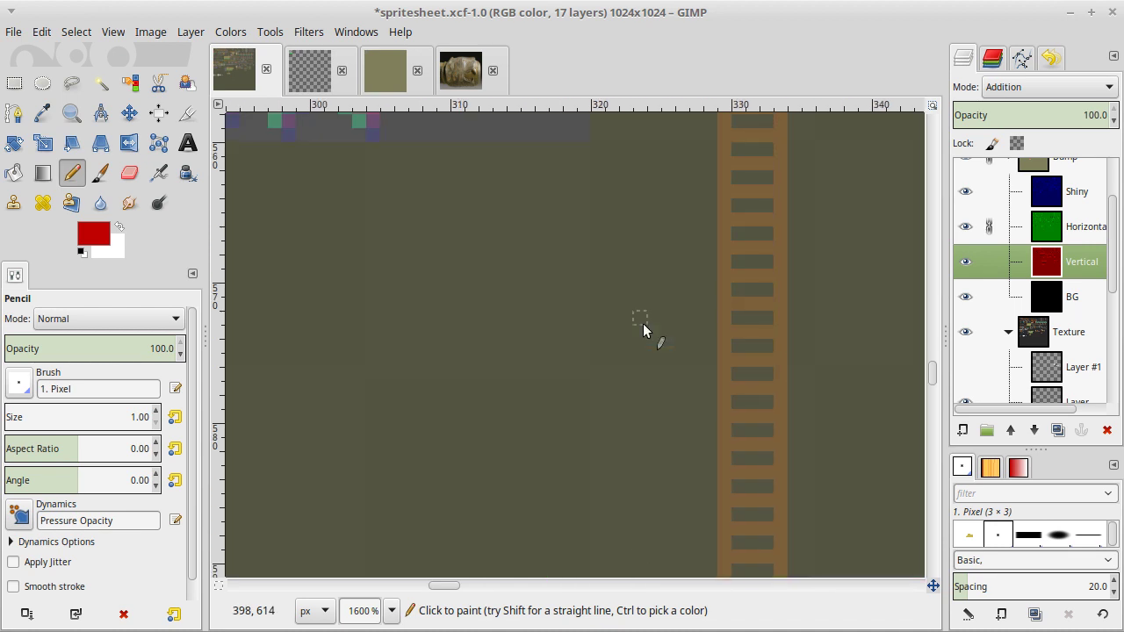
pyautogui.press('o')
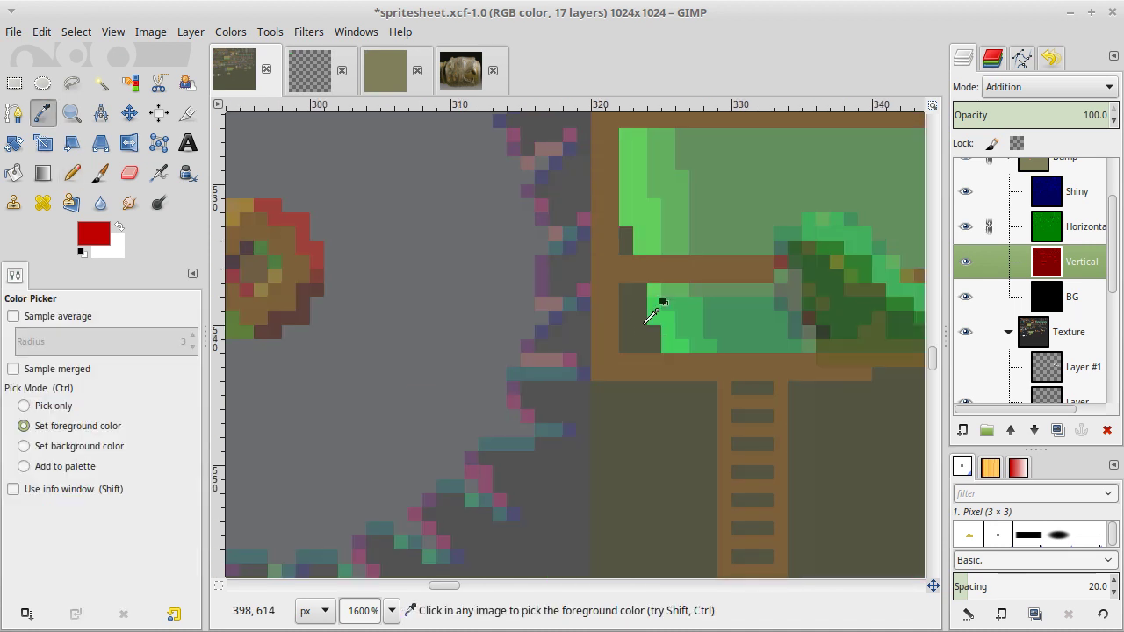
pyautogui.click(771, 183)
# Fill a 4 × 3 pixel block near the rear ring's lower end and a 3-pixel-high strip above the barrel's lower edge with dark red.
pyautogui.scroll(-10, 770, 184)
pyautogui.hscroll(2, 755, 195)
pyautogui.scroll(-2, 760, 190)
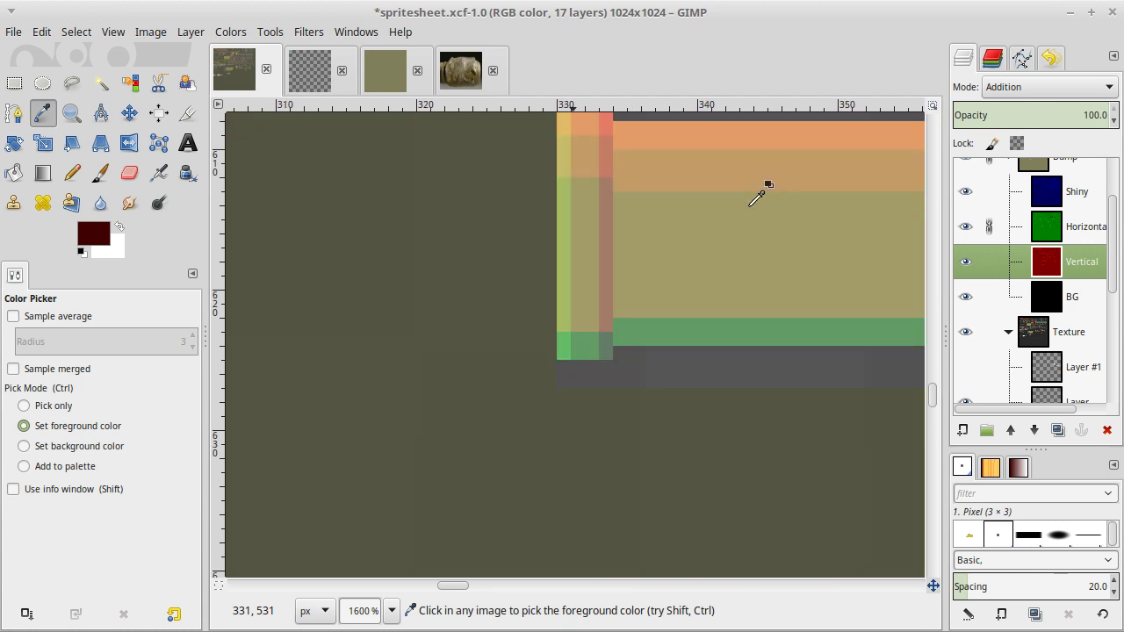
pyautogui.press('r')
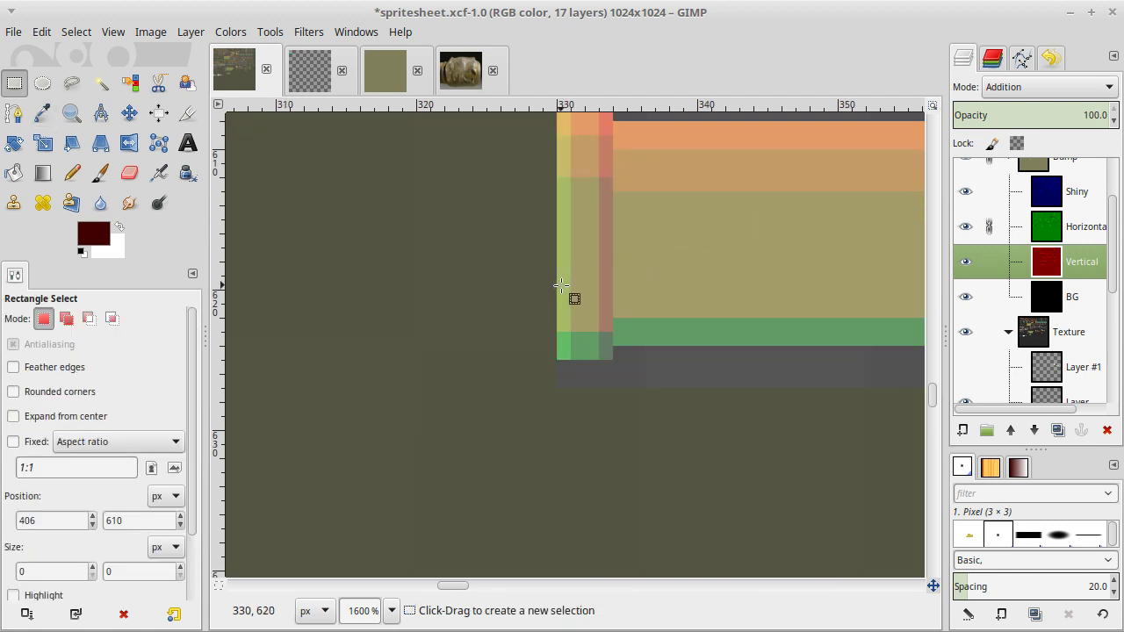
pyautogui.moveTo(569, 295); pyautogui.dragTo(629, 342)
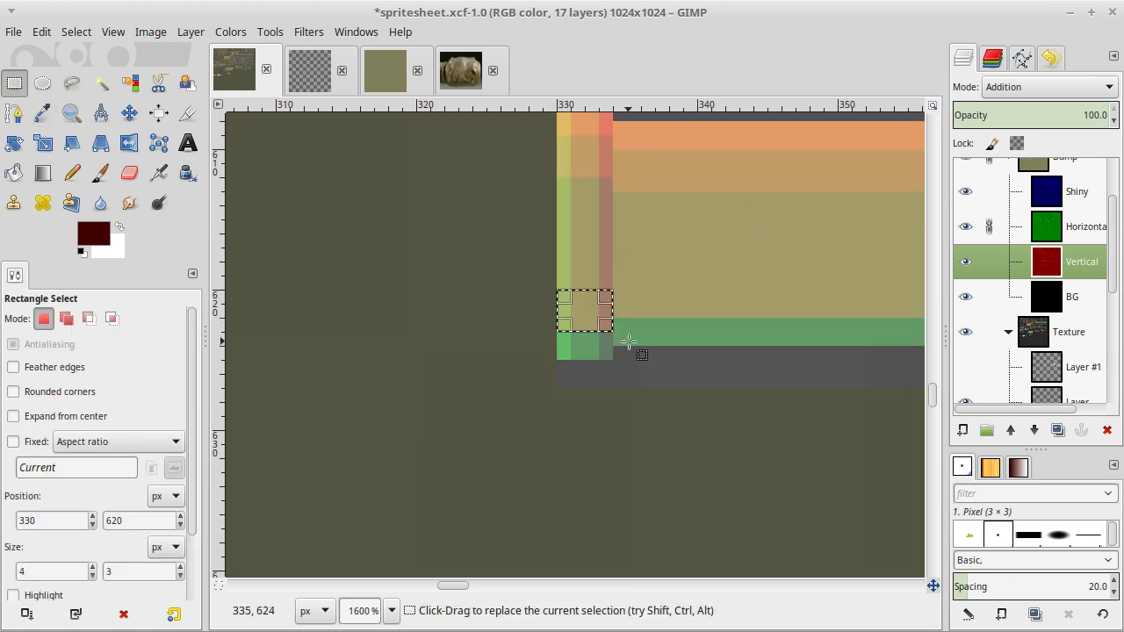
pyautogui.click(685, 365)
pyautogui.moveTo(614, 280); pyautogui.dragTo(905, 323)
pyautogui.click(823, 413)
# Resample the dark red from the barrel's lower strip and pencil it along the inside of the head's lower rear corner.
pyautogui.hscroll(5, 820, 420)
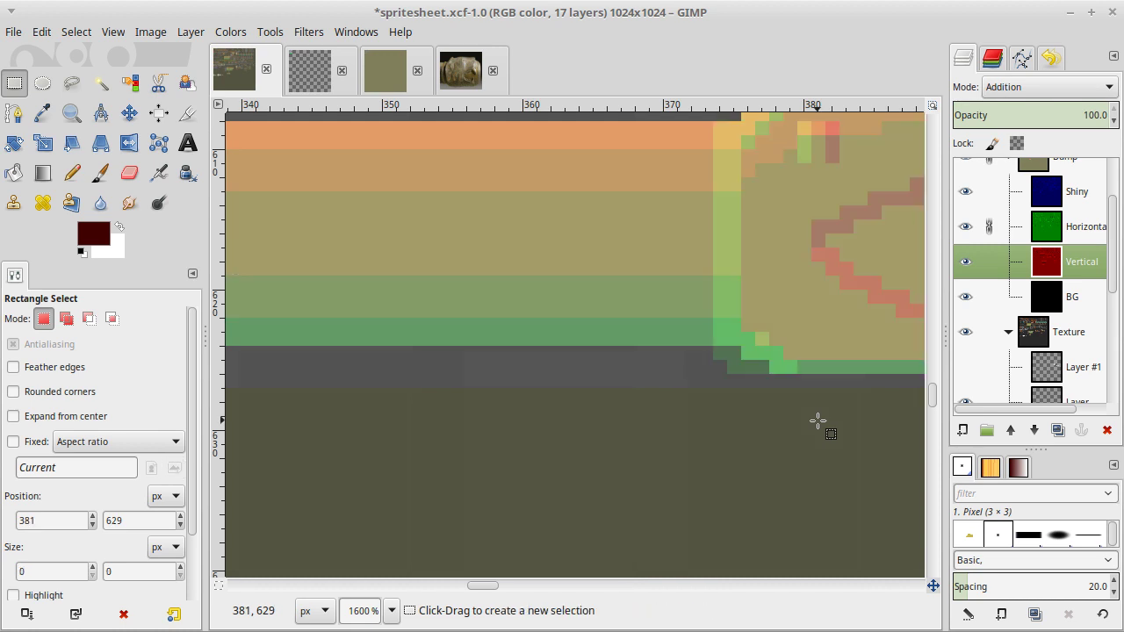
pyautogui.scroll(2, 820, 419)
pyautogui.press('n')
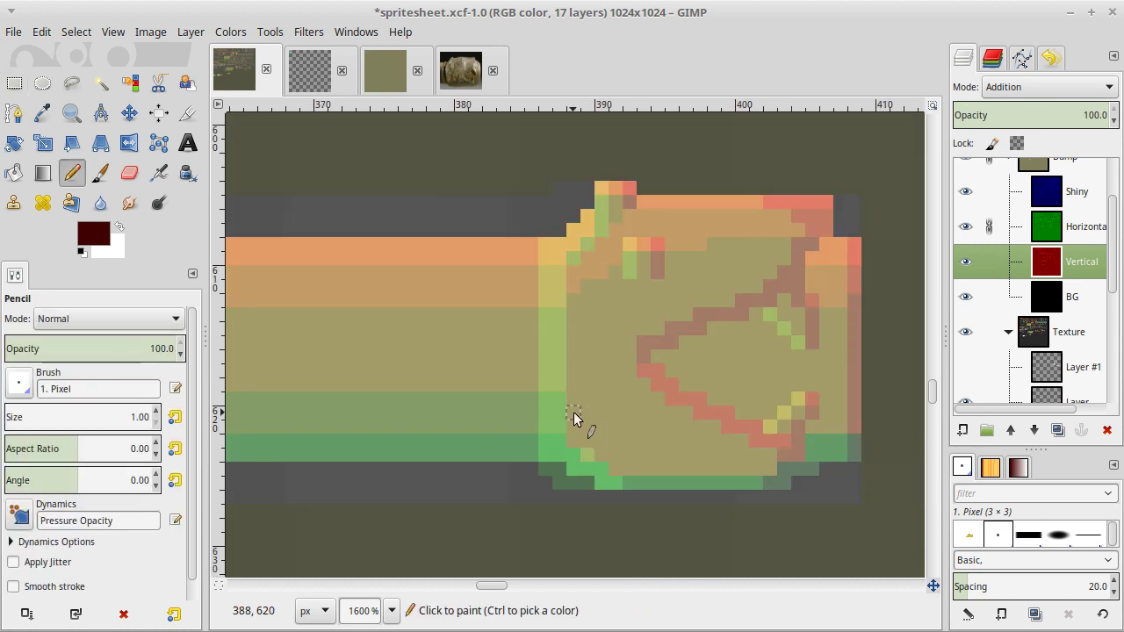
pyautogui.keyDown('ctrl'); pyautogui.click(548, 439); pyautogui.keyUp('ctrl')
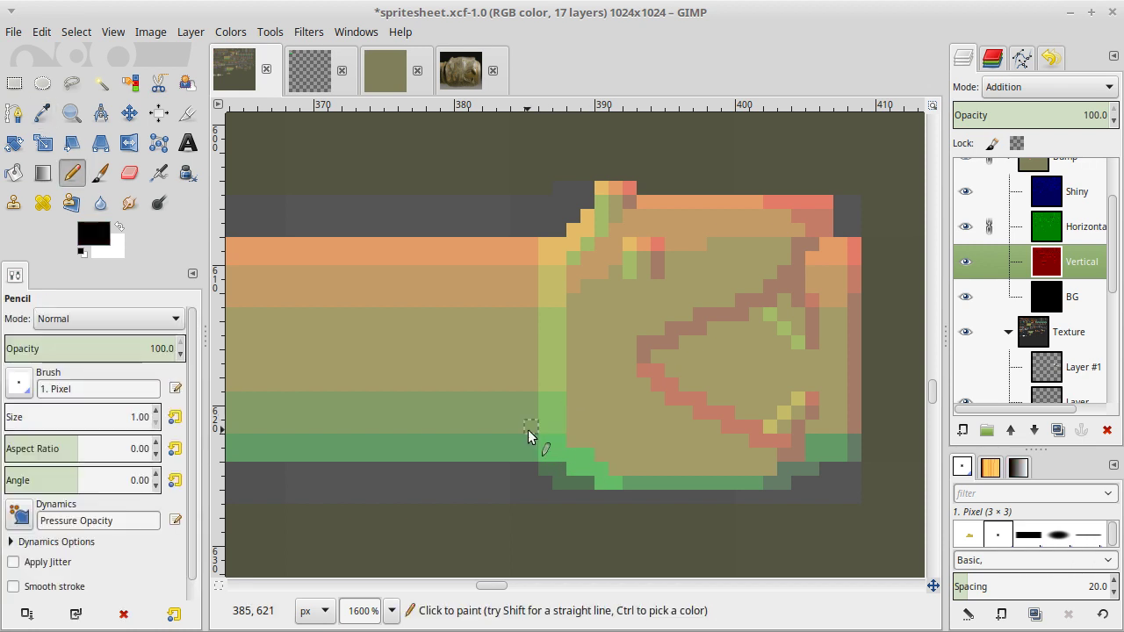
pyautogui.keyDown('ctrl'); pyautogui.click(530, 430); pyautogui.keyUp('ctrl')
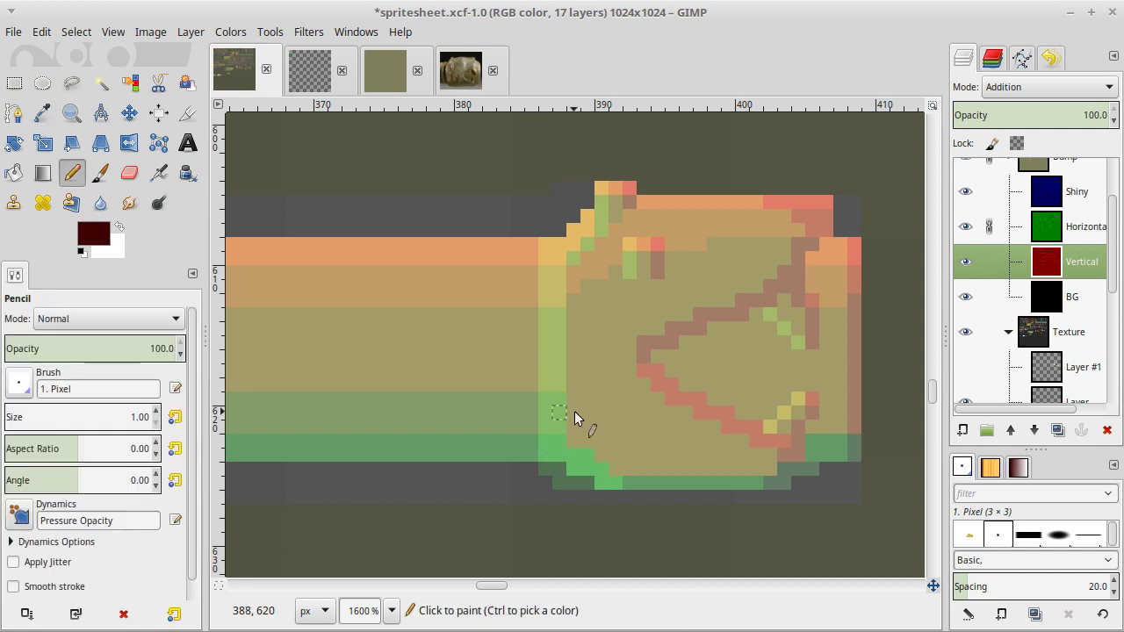
pyautogui.moveTo(574, 411); pyautogui.dragTo(587, 443)
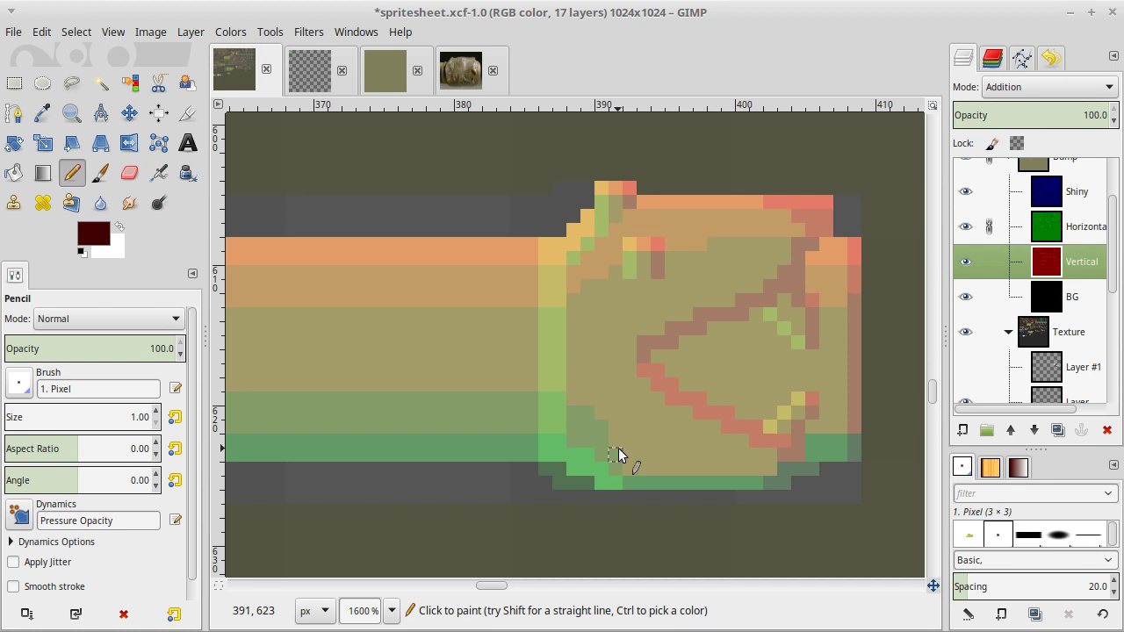
# Fill a 9 × 3 pixel block above the lower jaw's bottom edge with dark red and deselect it.
pyautogui.press('r')
pyautogui.moveTo(624, 436)
pyautogui.mouseDown()
pyautogui.moveTo(634, 449)
pyautogui.moveTo(744, 471)
pyautogui.mouseUp()
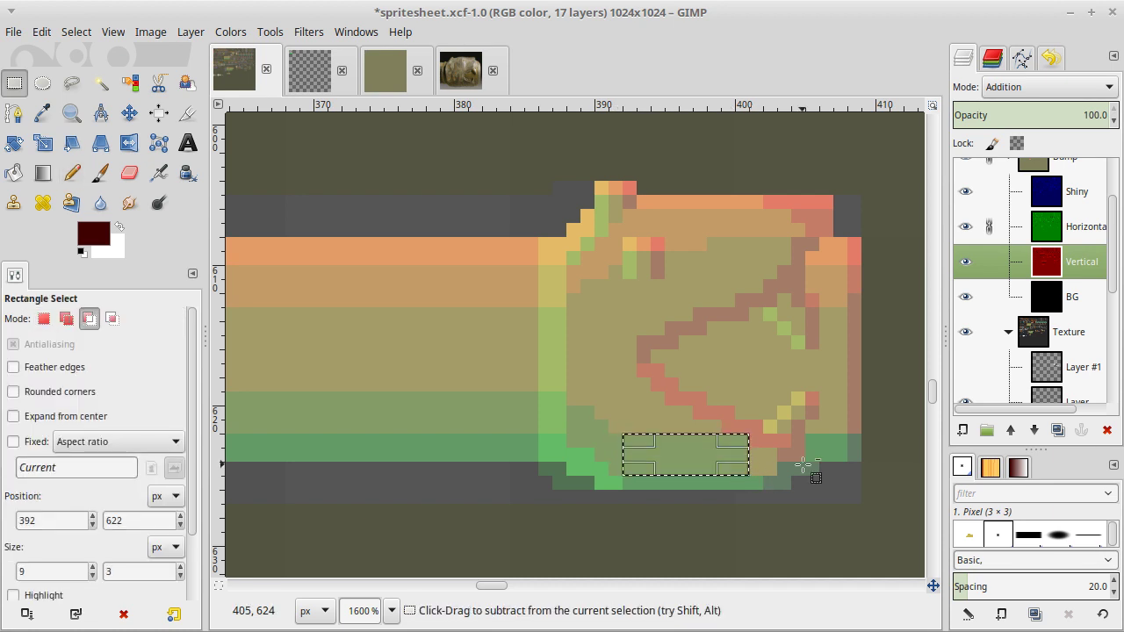
pyautogui.click(804, 465)
pyautogui.press('n')
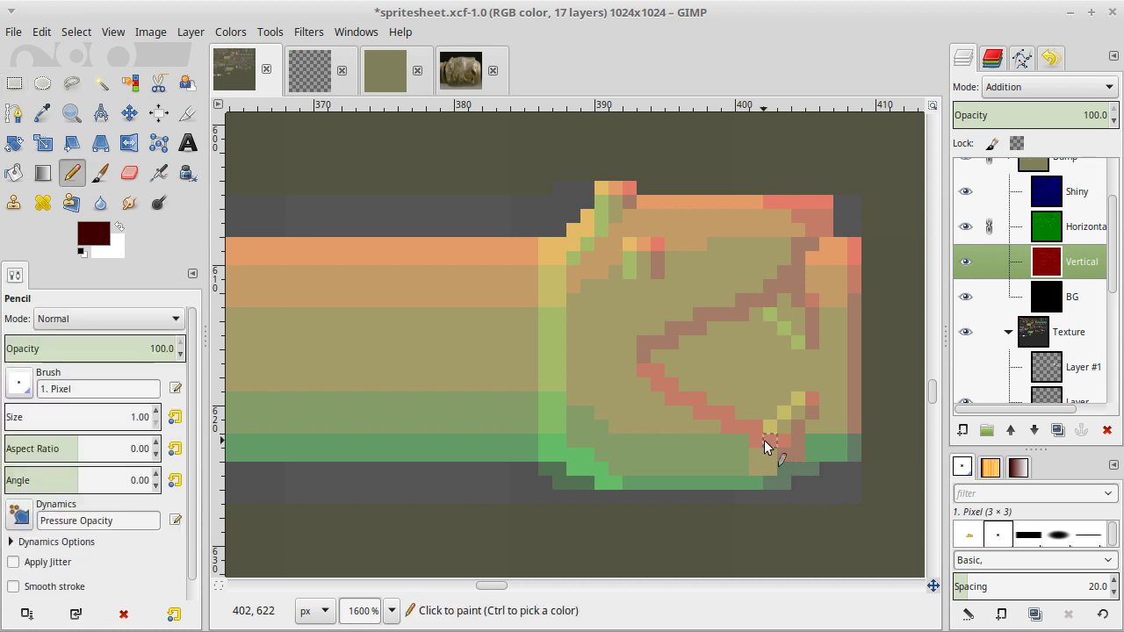
# Pencil dark red along the upper mouth line, the teeth on both jaws and the lower pixels of the eye.
pyautogui.click(763, 461)
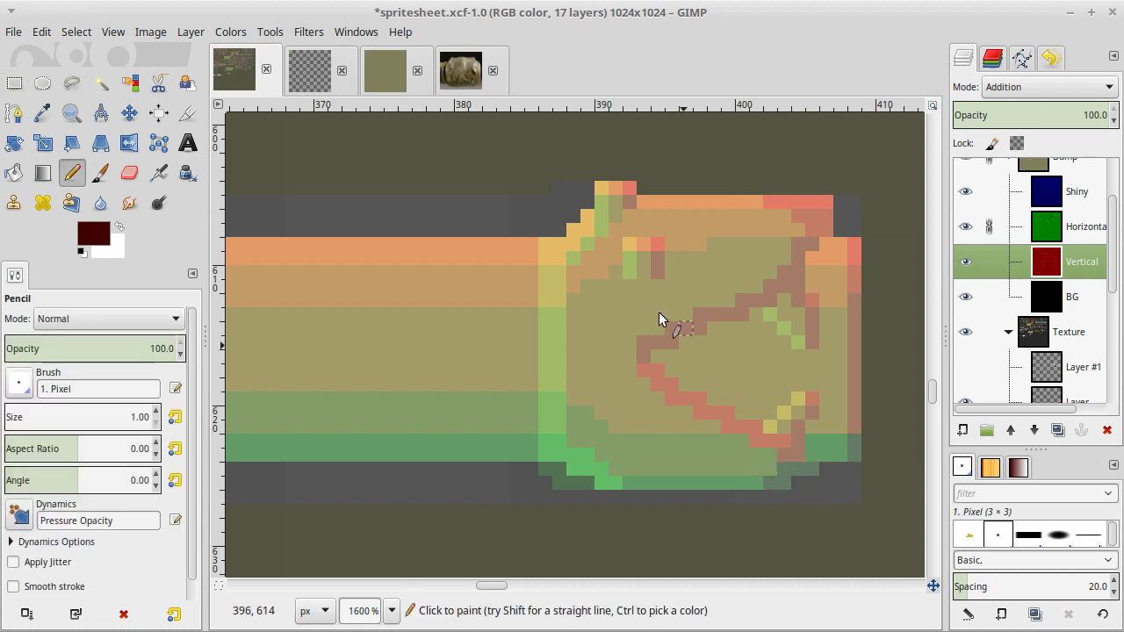
pyautogui.moveTo(647, 341)
pyautogui.mouseDown()
pyautogui.moveTo(693, 319)
pyautogui.moveTo(744, 311)
pyautogui.moveTo(747, 288)
pyautogui.moveTo(748, 302)
pyautogui.moveTo(794, 270)
pyautogui.mouseUp()
pyautogui.click(770, 298)
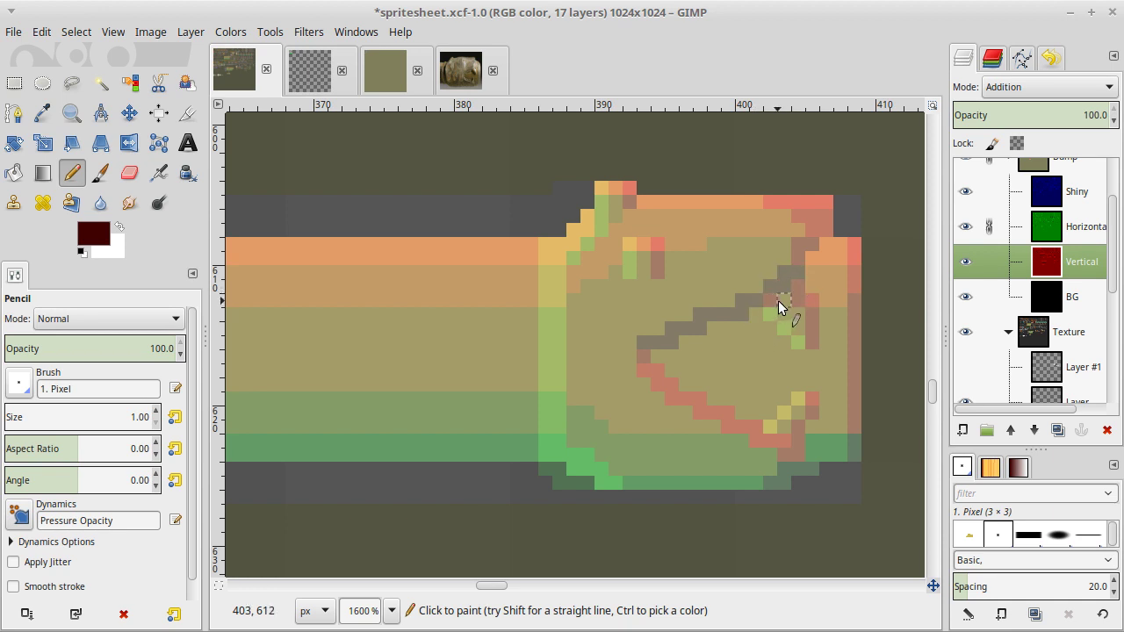
pyautogui.moveTo(779, 329); pyautogui.dragTo(797, 340)
pyautogui.moveTo(800, 423); pyautogui.dragTo(808, 415)
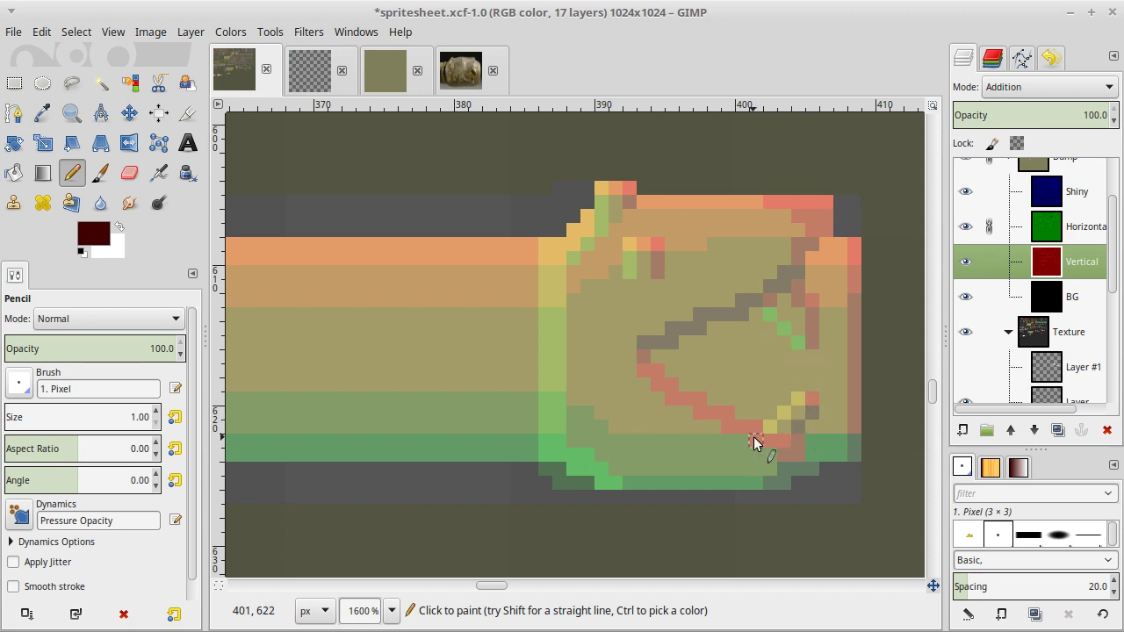
pyautogui.moveTo(630, 275); pyautogui.dragTo(651, 275)
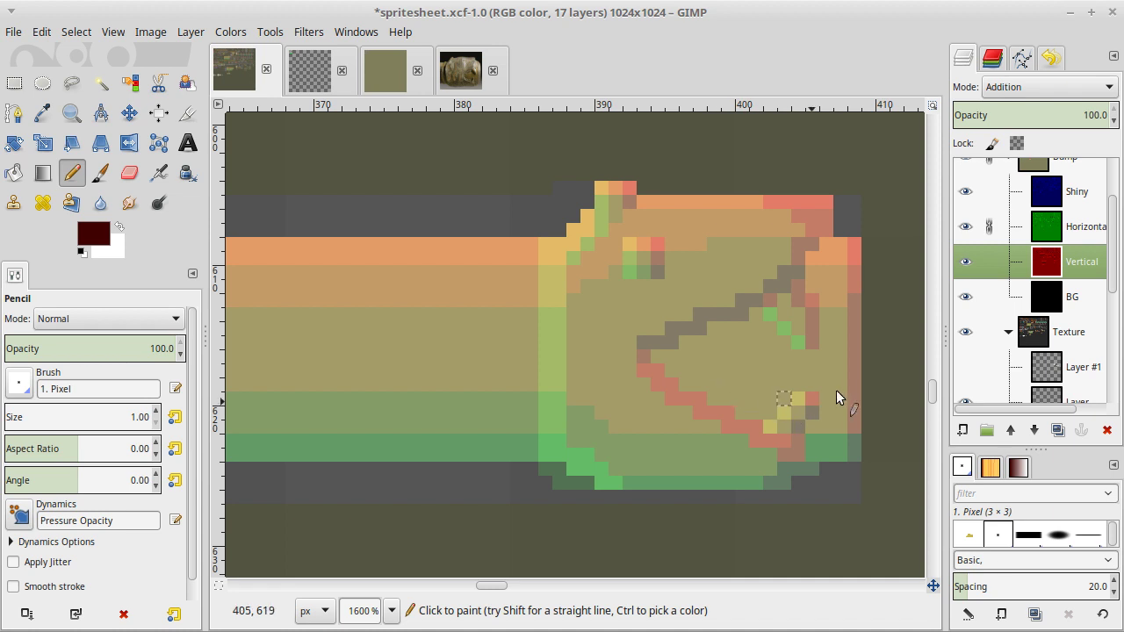
# Paint the lower part of the mouth's interior dark red, then sample the brighter red from the muzzle ring's upper part.
pyautogui.click(796, 340)
pyautogui.press('ctrl')
pyautogui.click(742, 397)
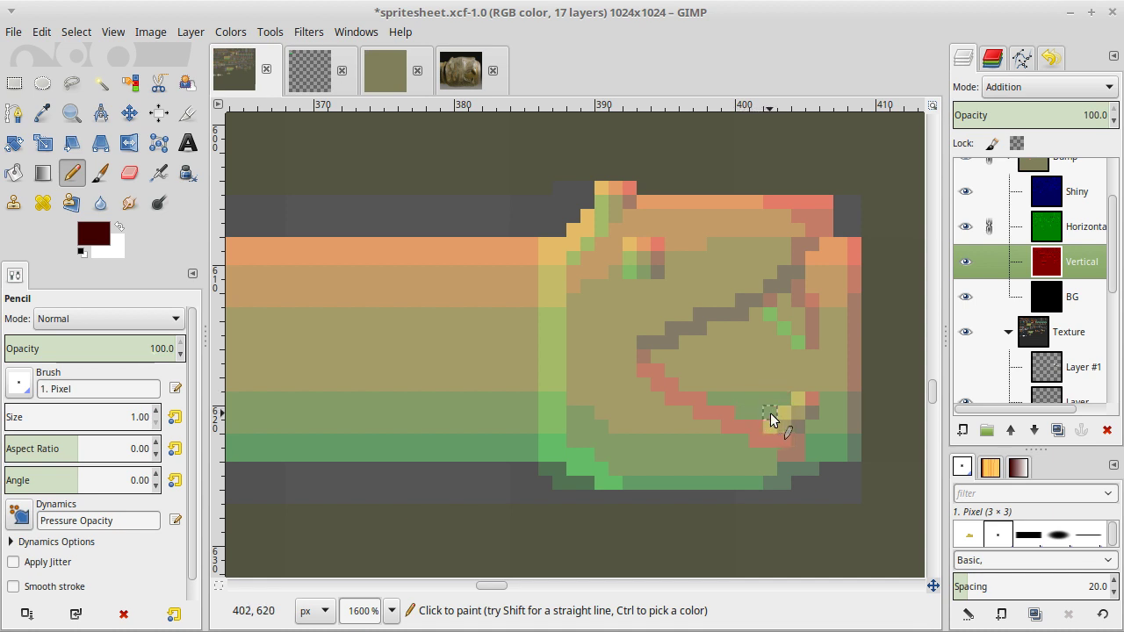
pyautogui.keyDown('ctrl'); pyautogui.click(835, 282); pyautogui.keyUp('ctrl')
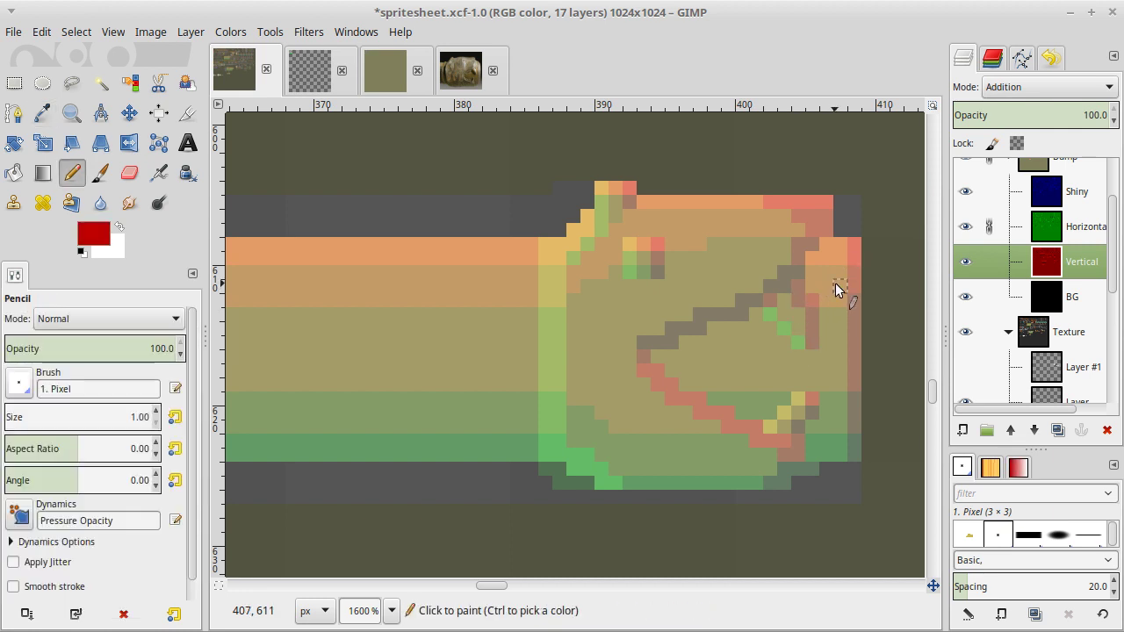
# Examine the cannon's overall shading at 100% and 300% zoom, then the animal head close up.
pyautogui.press('1')
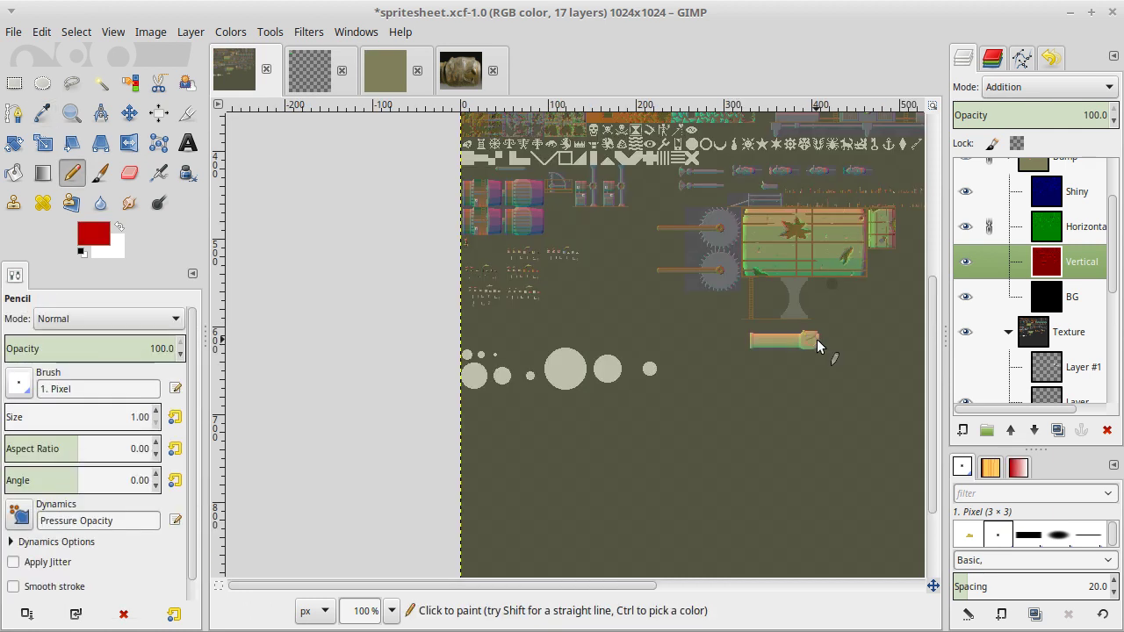
pyautogui.hscroll(-4, 725, 391)
pyautogui.scroll(3, 725, 392)
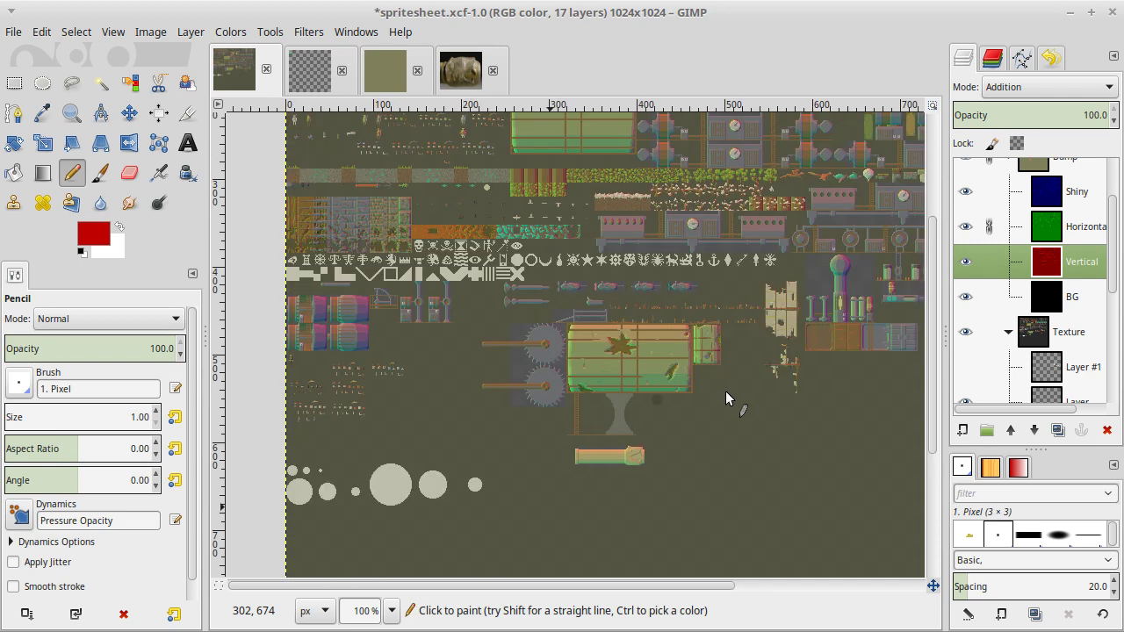
pyautogui.scroll(-3, 725, 402)
pyautogui.keyDown('ctrl'); pyautogui.scroll(3, 725, 402); pyautogui.keyUp('ctrl')
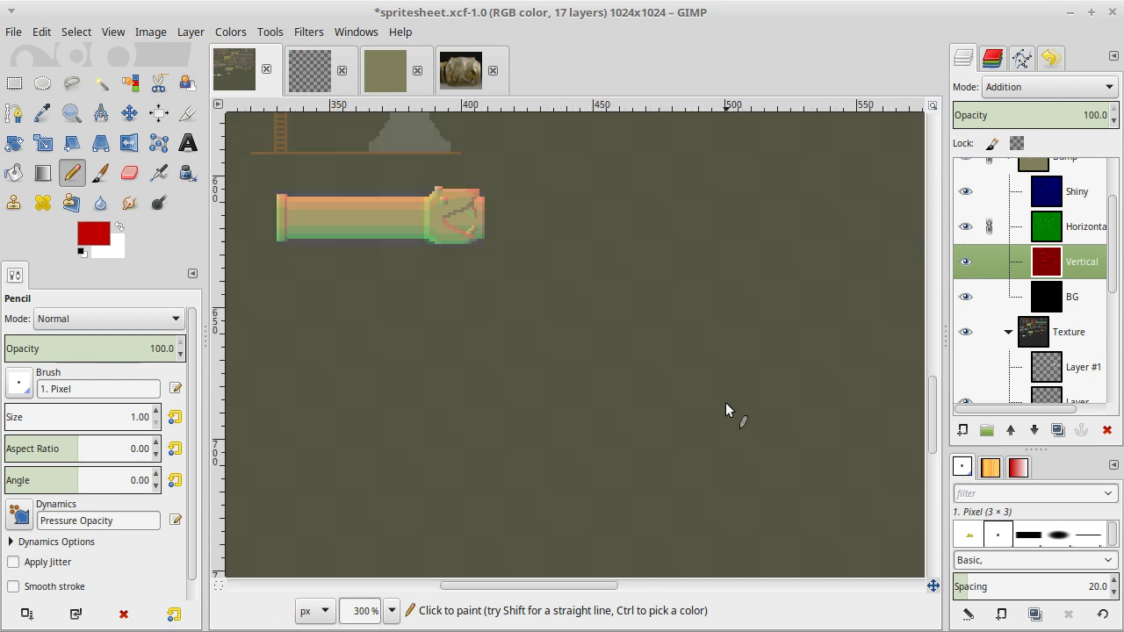
pyautogui.hscroll(-4, 726, 410)
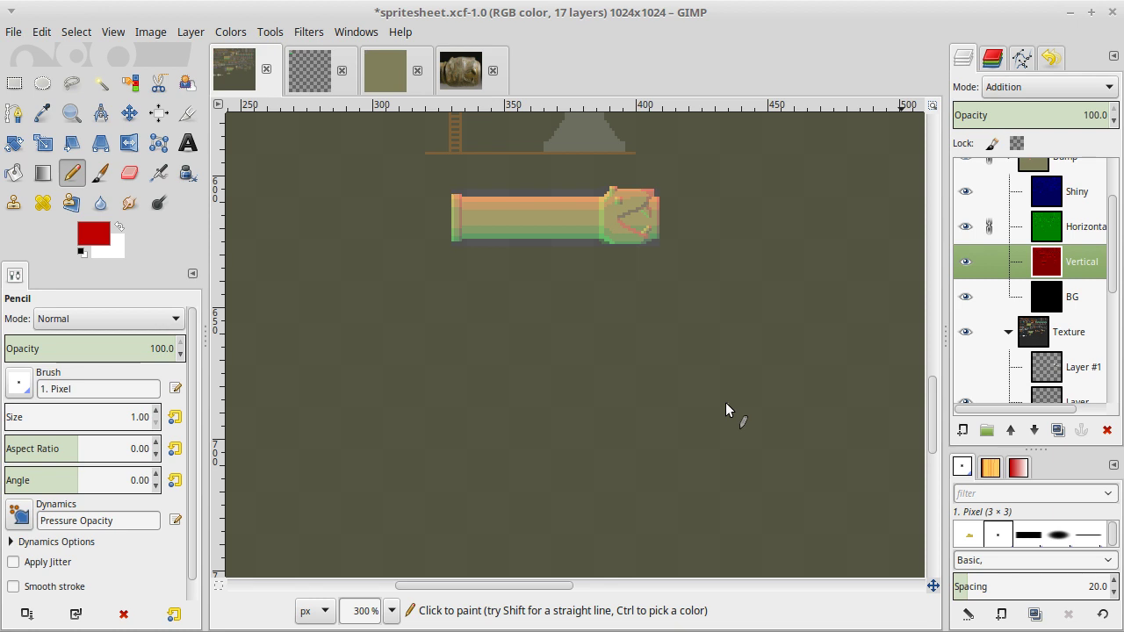
pyautogui.scroll(3, 725, 402)
pyautogui.scroll(-1, 725, 402)
pyautogui.scroll(3, 725, 402)
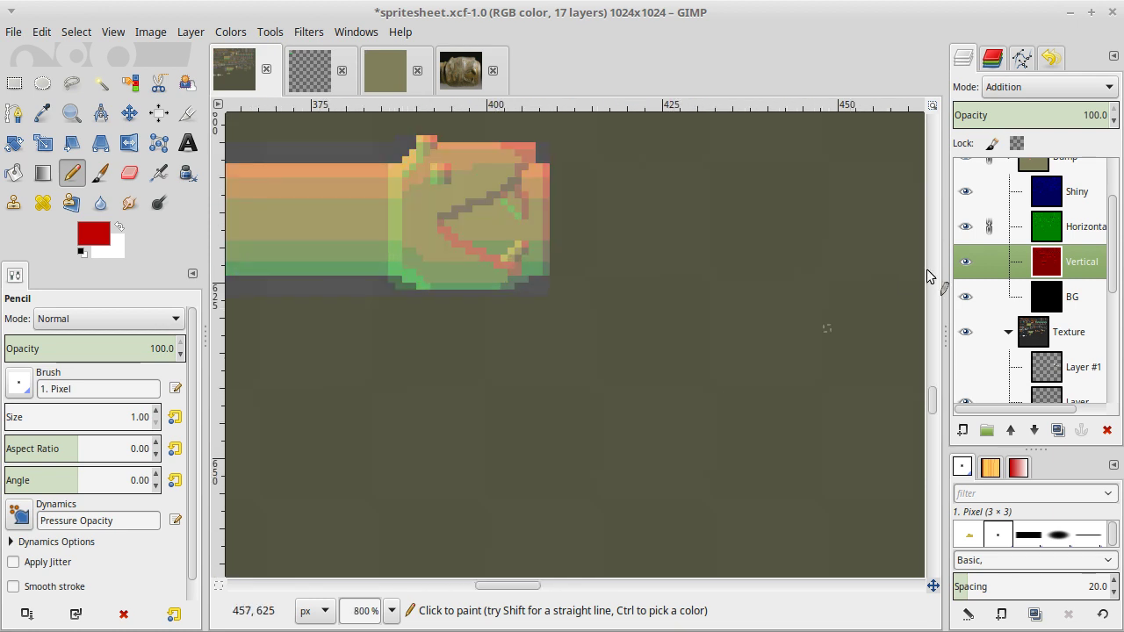
# On the Horizontal layer, sample the green of the head's rear edge and pencil it just inside that edge.
pyautogui.click(1051, 230)
pyautogui.press('o')
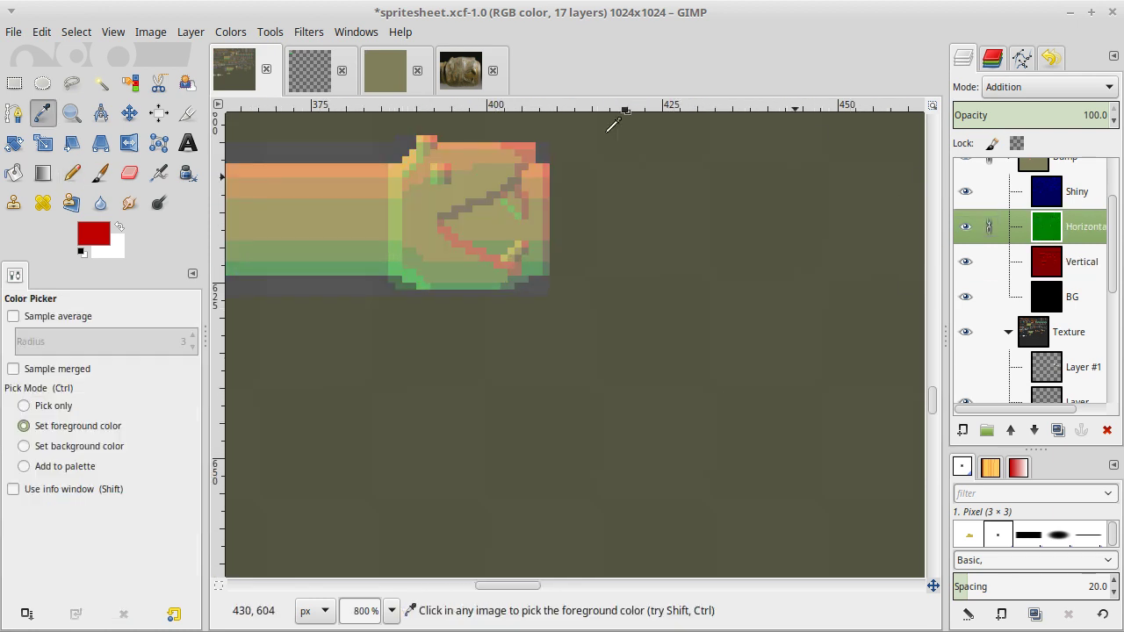
pyautogui.click(401, 165)
pyautogui.press('r')
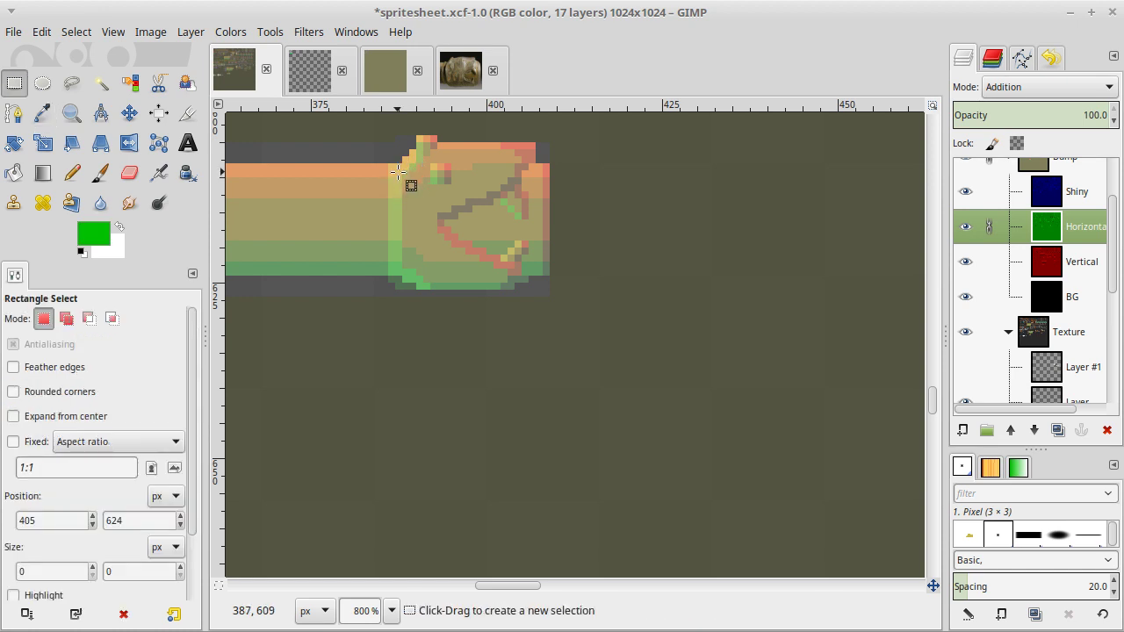
pyautogui.press('n')
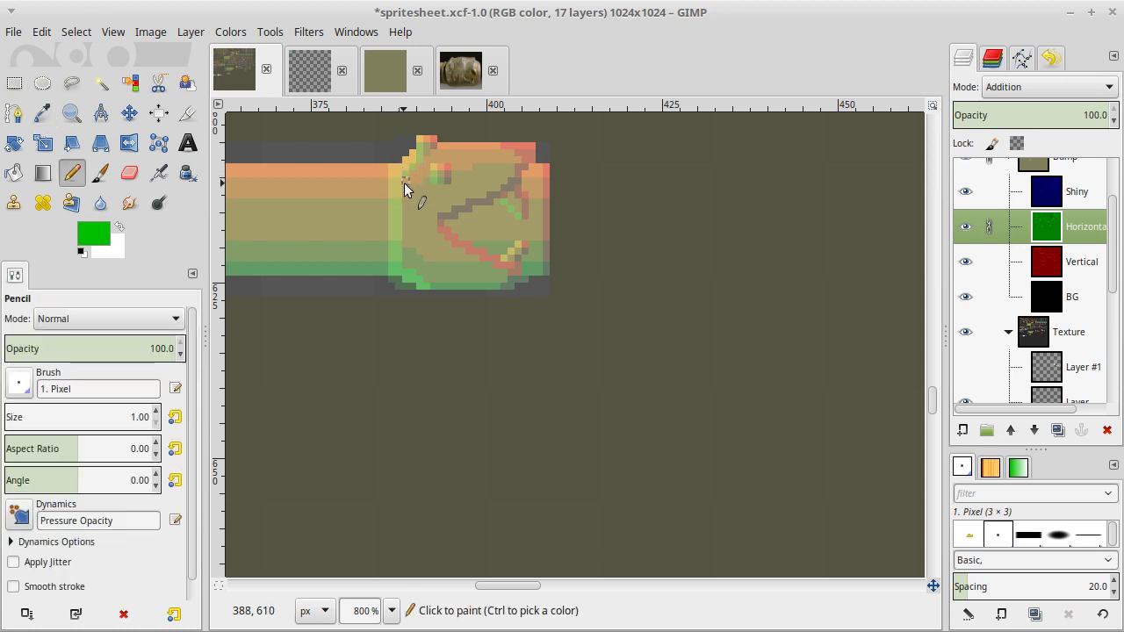
pyautogui.moveTo(405, 181); pyautogui.dragTo(409, 266)
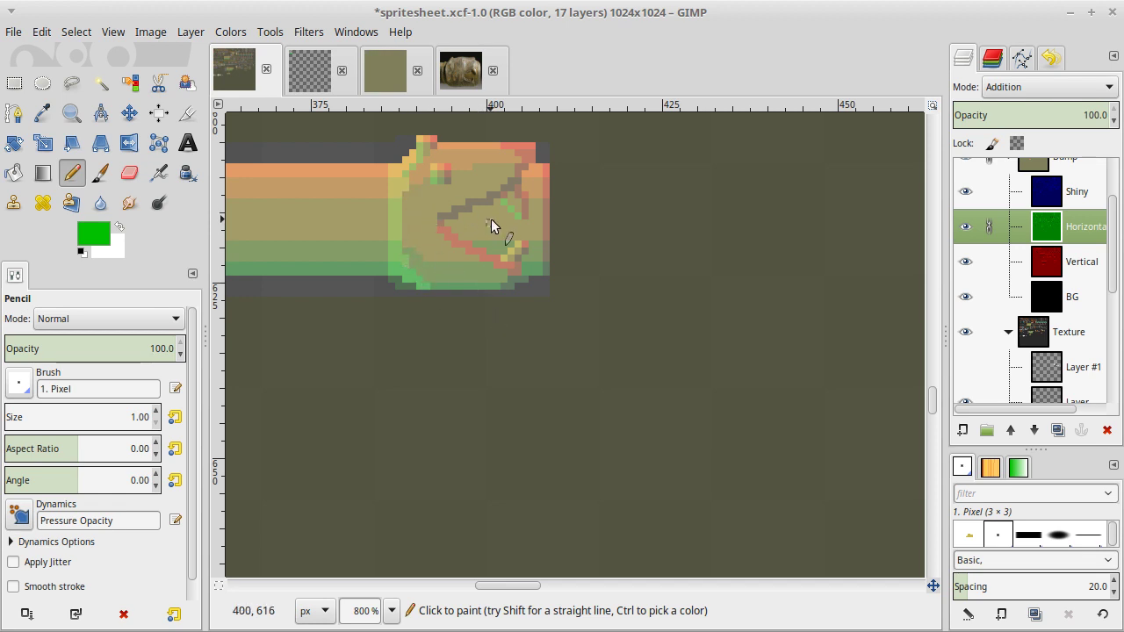
# Examine the gray pillar and the dark circle beneath the damaged panel, toggling the Bump group's visibility for comparison.
pyautogui.scroll(2, 491, 218)
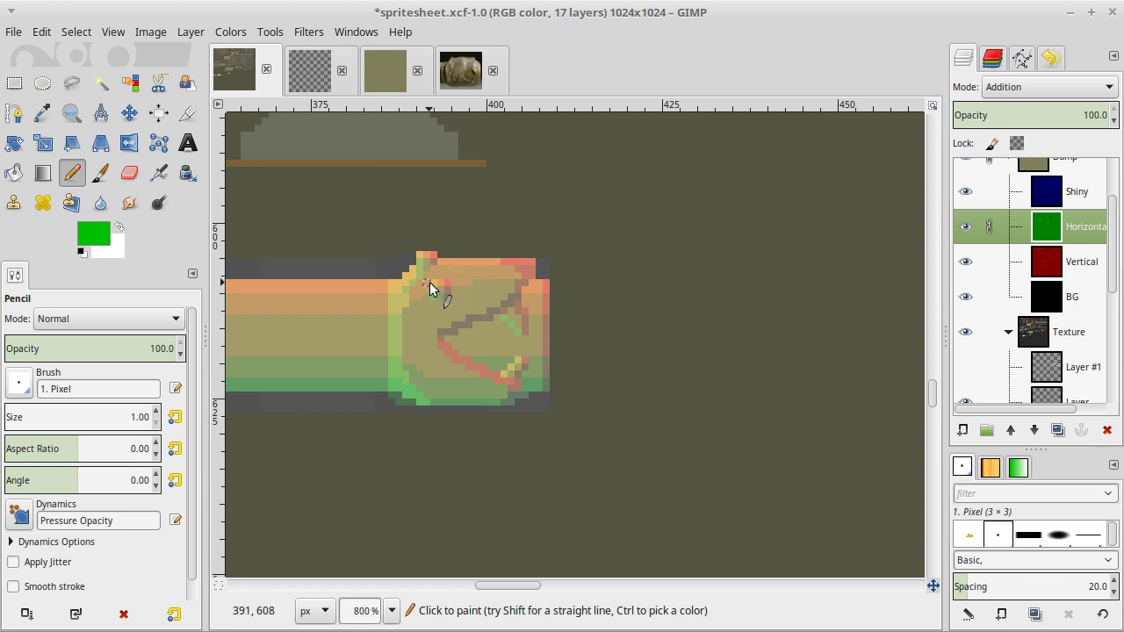
pyautogui.scroll(3, 429, 282)
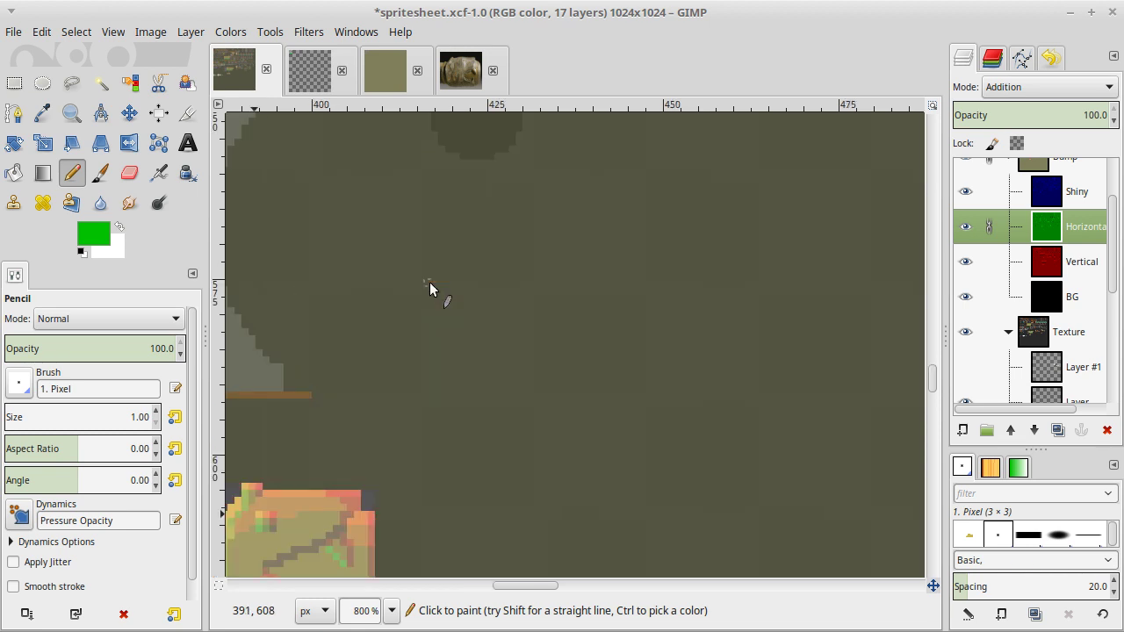
pyautogui.scroll(-5, 430, 282)
pyautogui.hscroll(-8, 429, 282)
pyautogui.scroll(10, 429, 283)
pyautogui.hscroll(12, 429, 282)
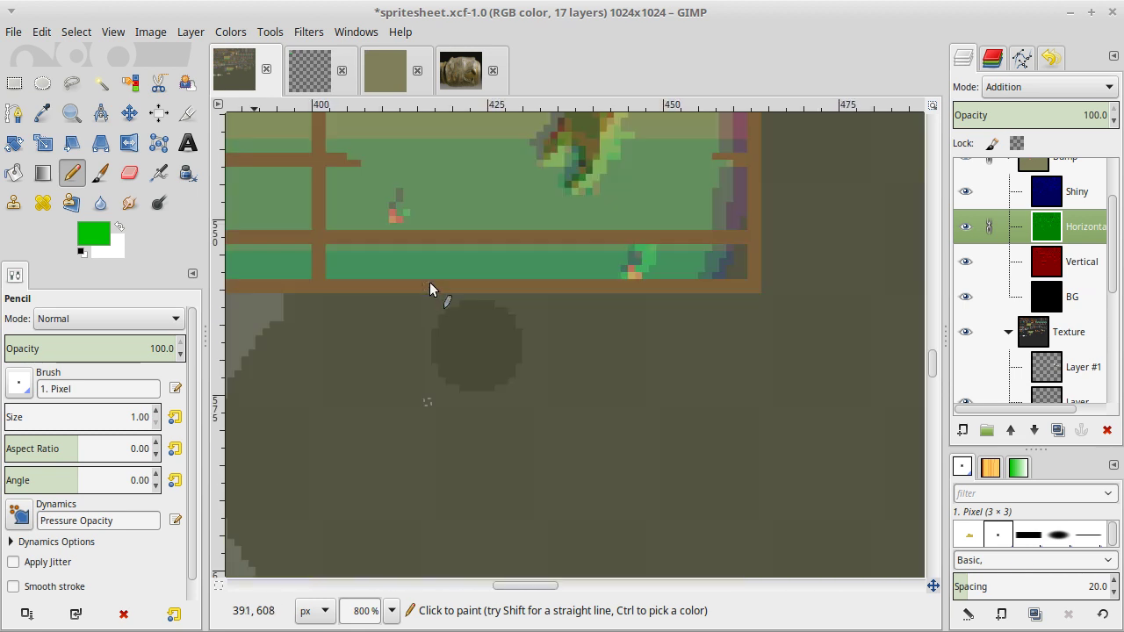
pyautogui.scroll(-3, 627, 343)
pyautogui.hscroll(-8, 628, 344)
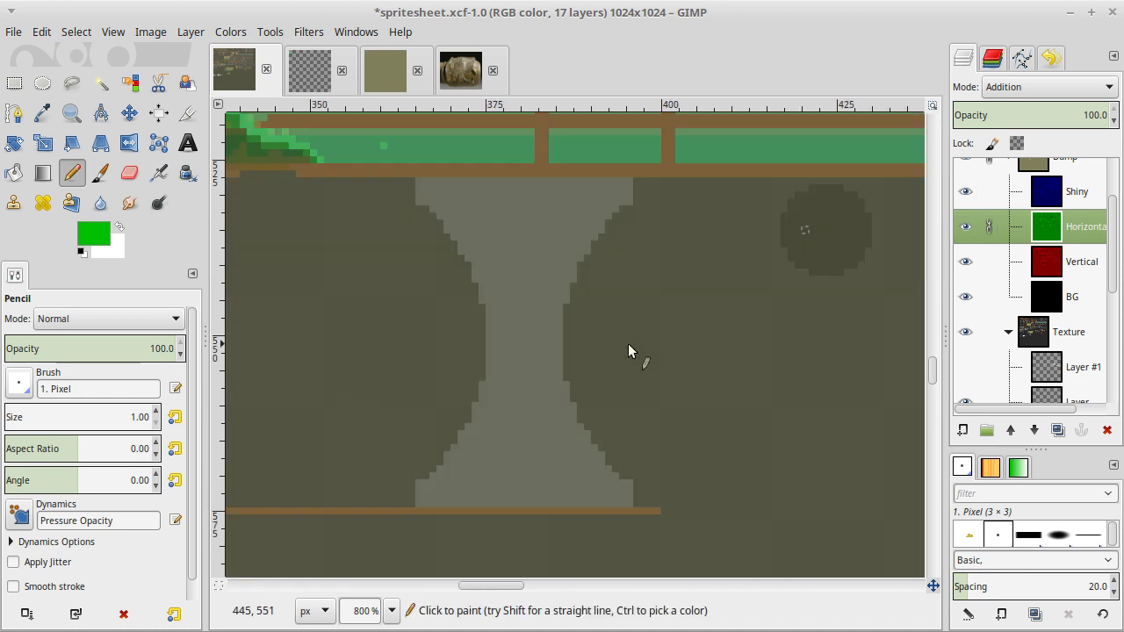
pyautogui.hscroll(-5, 688, 338)
pyautogui.hscroll(5, 688, 338)
pyautogui.scroll(-3, 688, 338)
pyautogui.scroll(3, 562, 264)
pyautogui.scroll(2, 1011, 250)
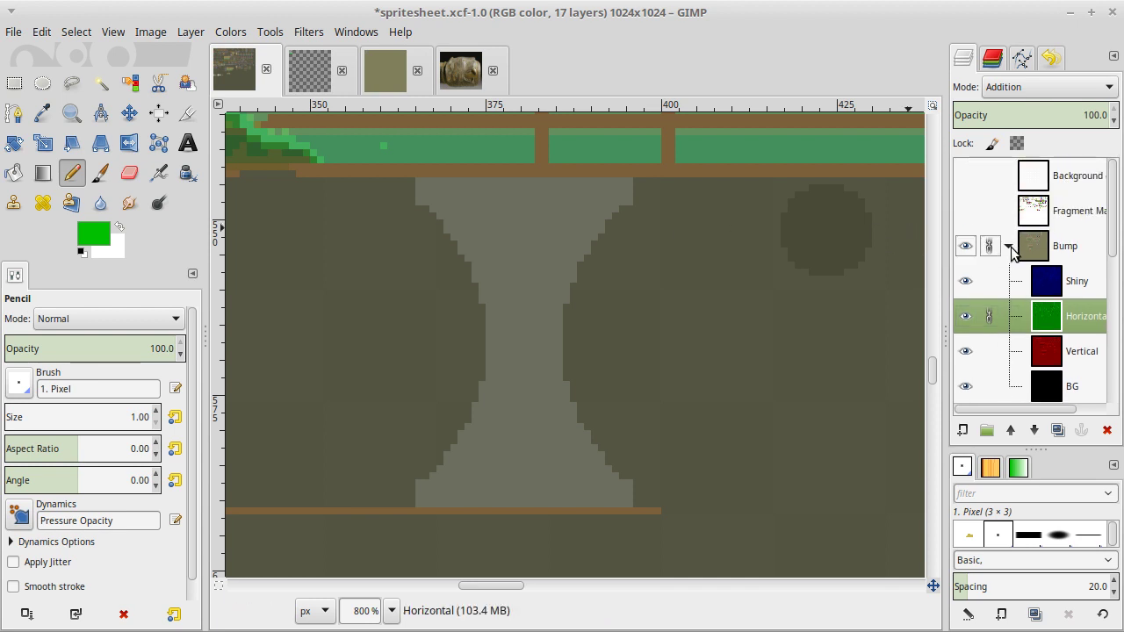
pyautogui.click(967, 247)
pyautogui.click(967, 247)
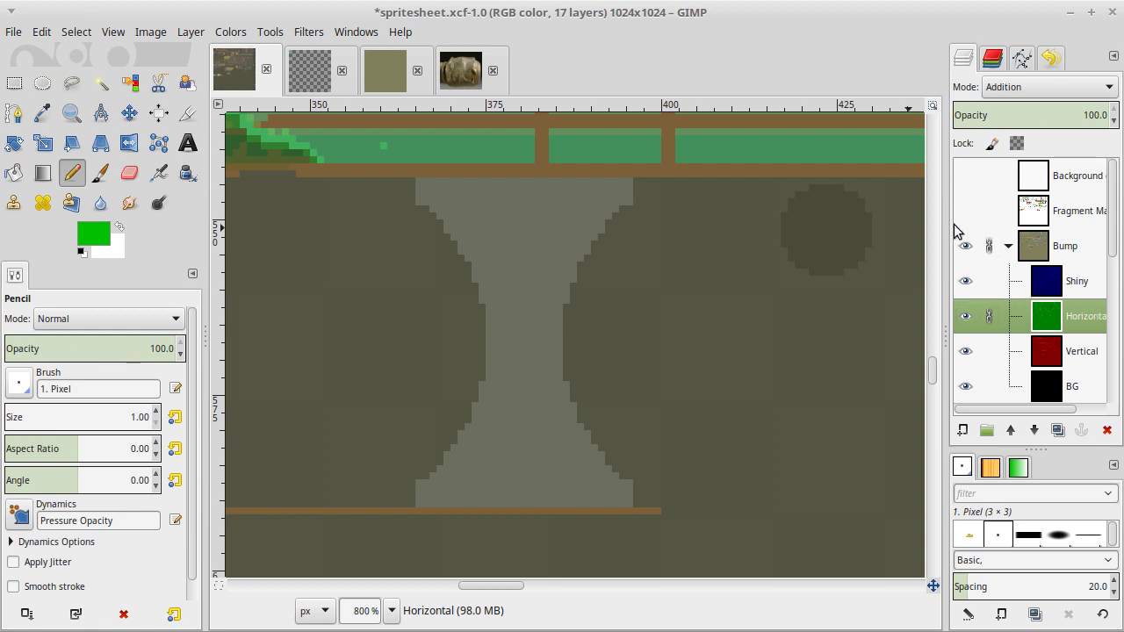
# Select Layer #2 in the Texture group and sample gray from the block texture near the spritesheet's upper-left corner.
pyautogui.scroll(-3, 1007, 276)
pyautogui.scroll(-5, 1007, 276)
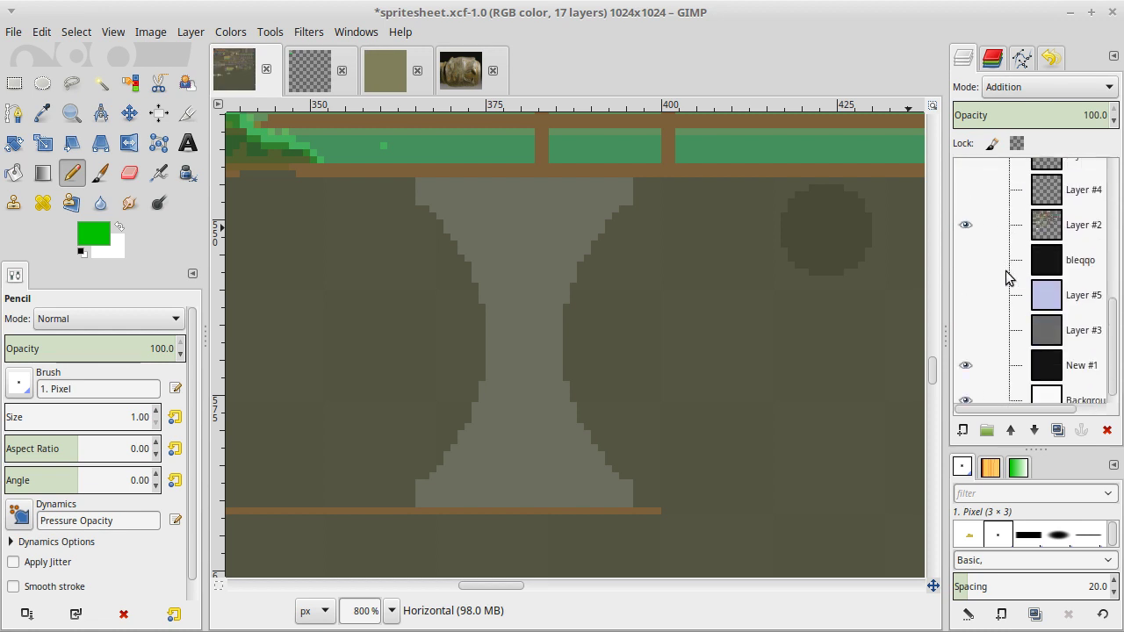
pyautogui.click(1044, 218)
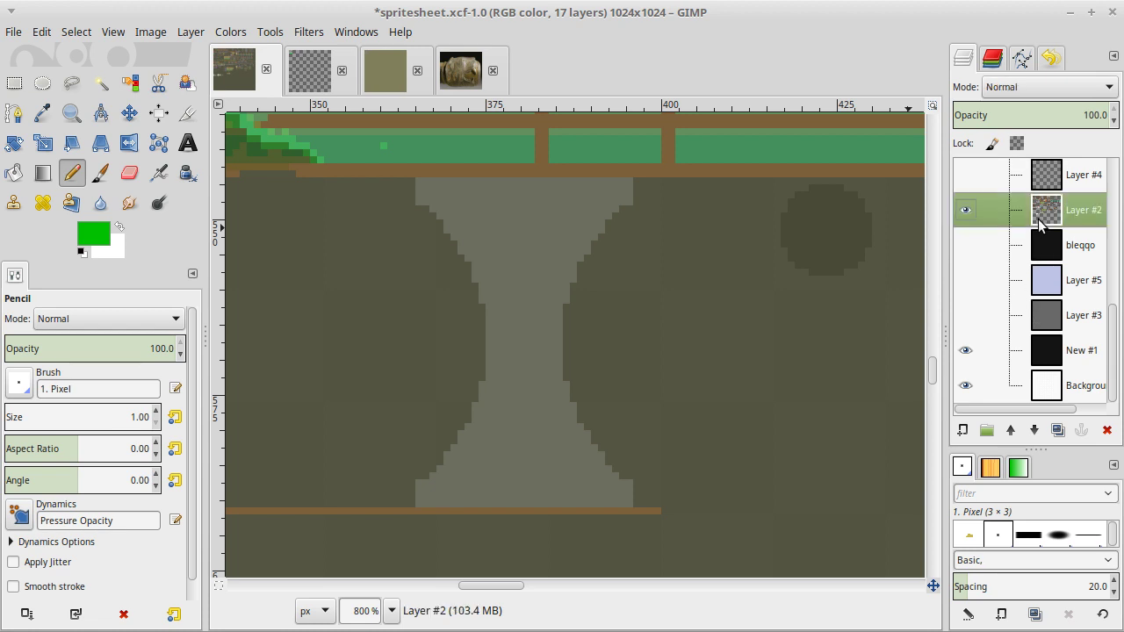
pyautogui.scroll(-6, 626, 329)
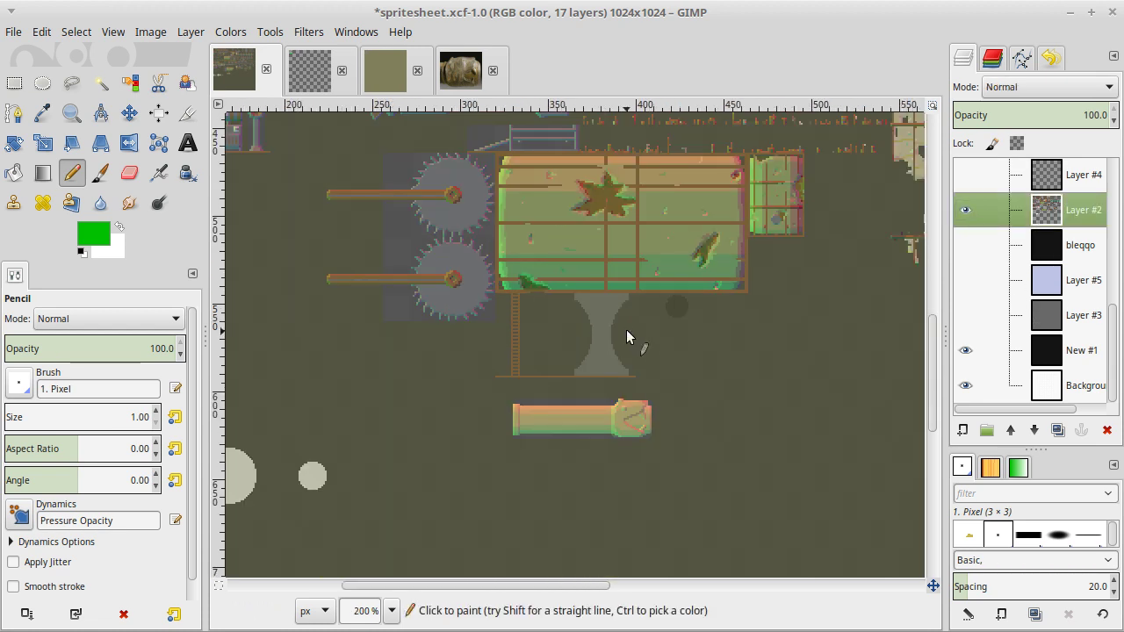
pyautogui.press('o')
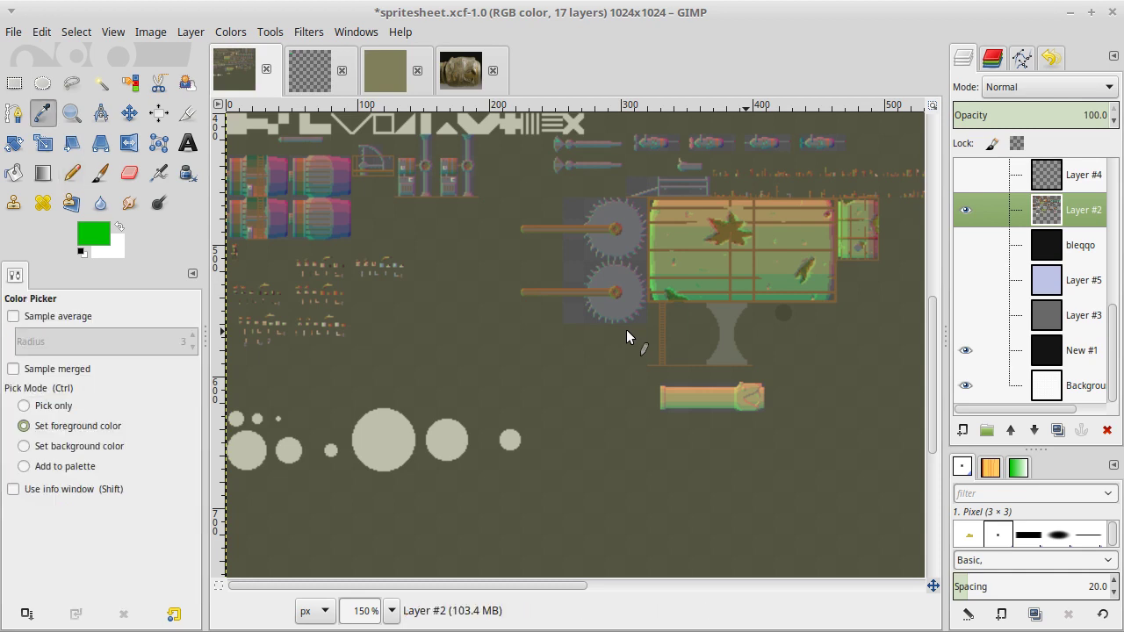
pyautogui.scroll(8, 627, 329)
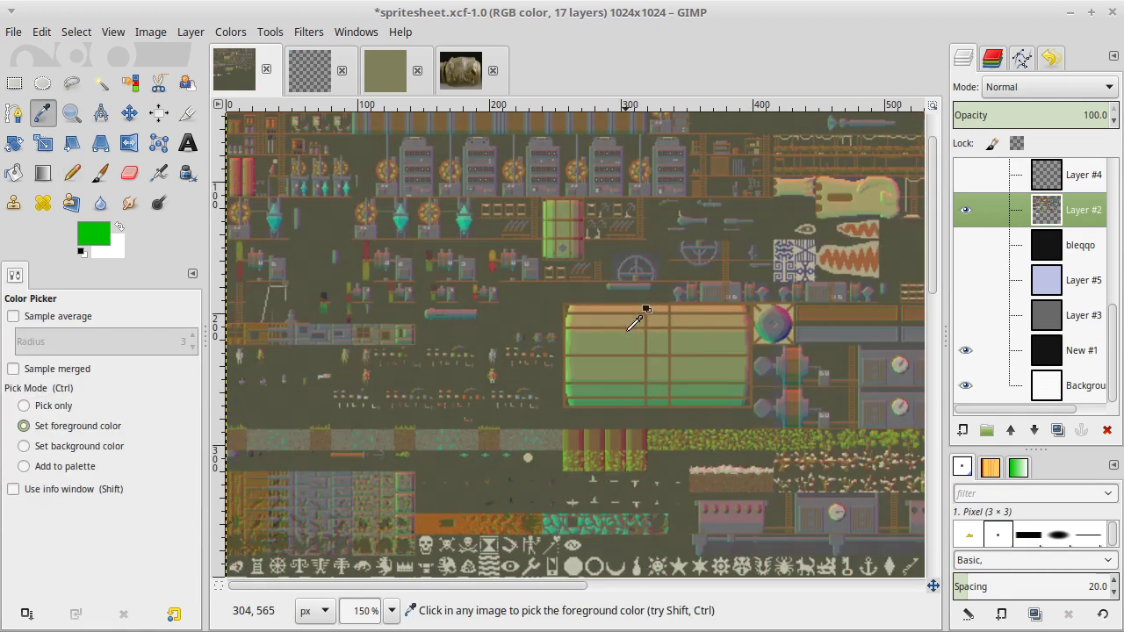
pyautogui.scroll(1, 626, 330)
pyautogui.scroll(4, 626, 329)
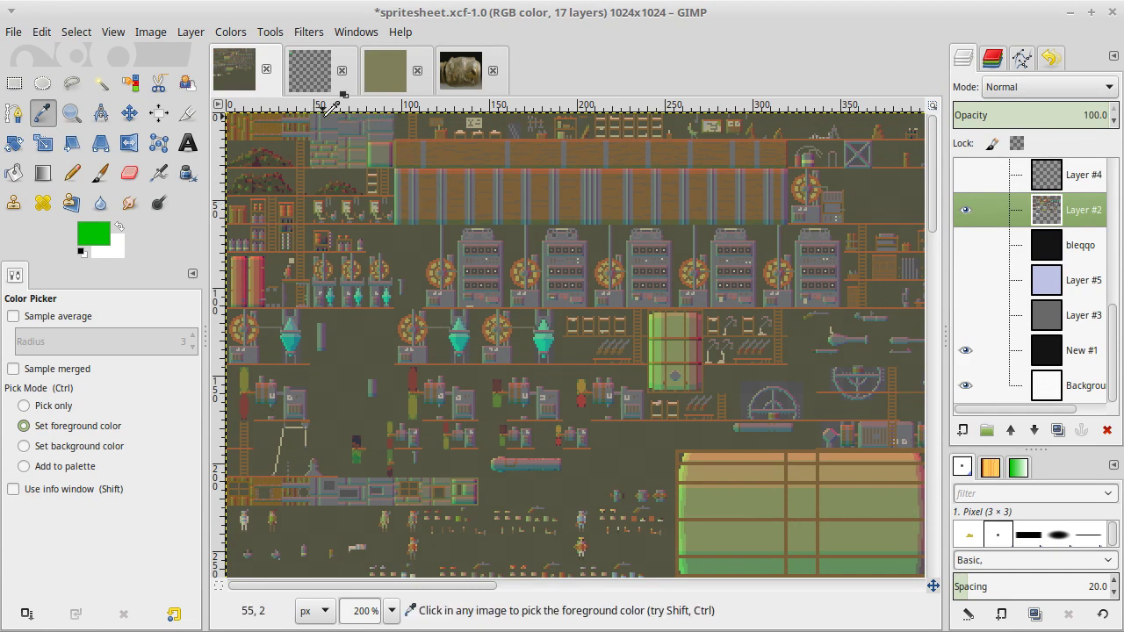
pyautogui.click(361, 154)
# Bucket-fill the dark circle beside the pillar with the sampled gray on Layer #2.
pyautogui.scroll(-10, 624, 325)
pyautogui.hscroll(15, 623, 325)
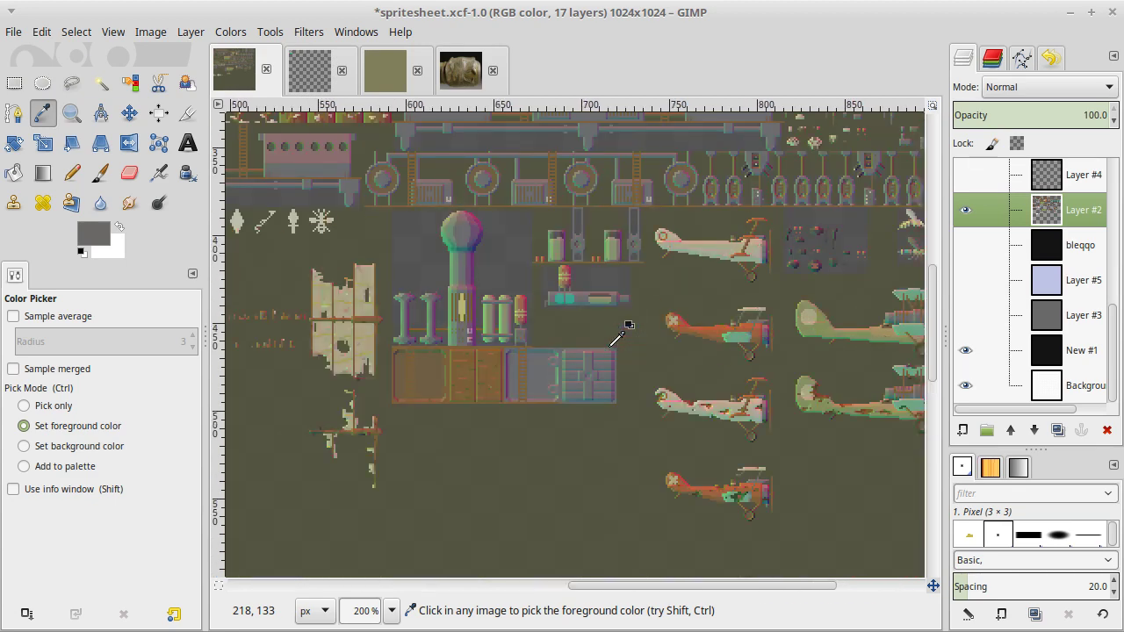
pyautogui.scroll(-5, 617, 338)
pyautogui.hscroll(-13, 617, 338)
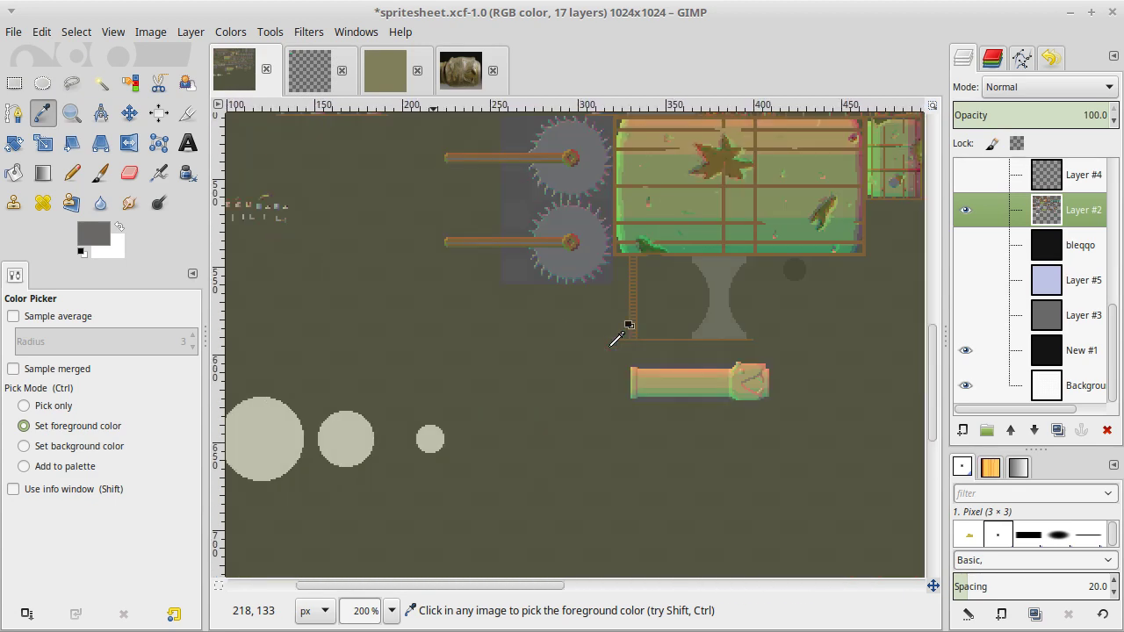
pyautogui.scroll(5, 618, 338)
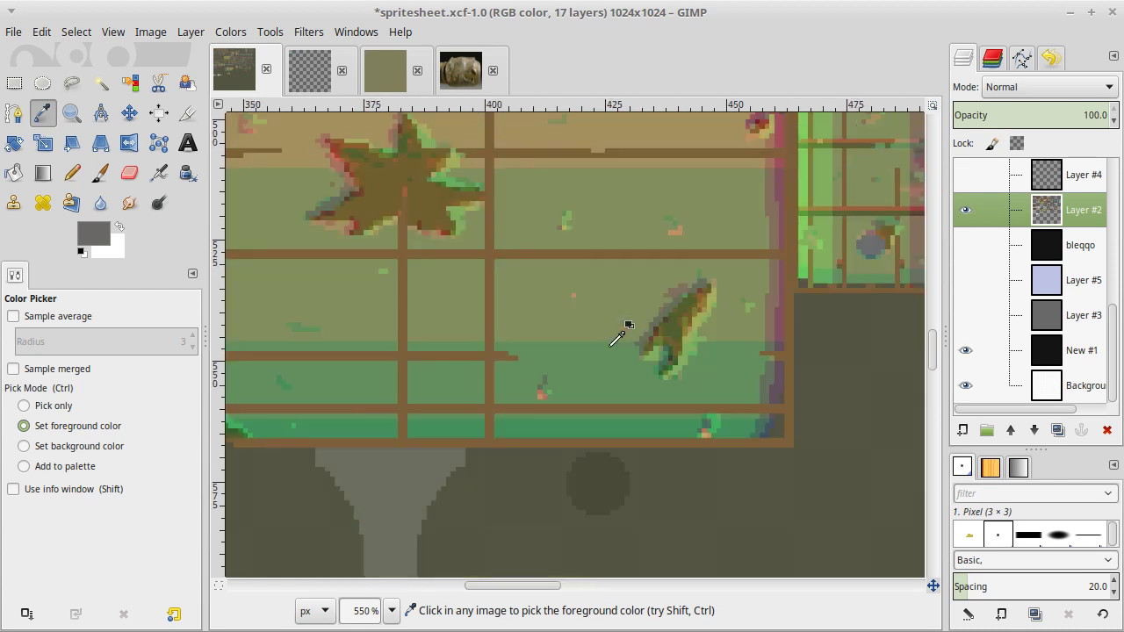
pyautogui.hscroll(-3, 618, 338)
pyautogui.hotkey('shift', 'b')
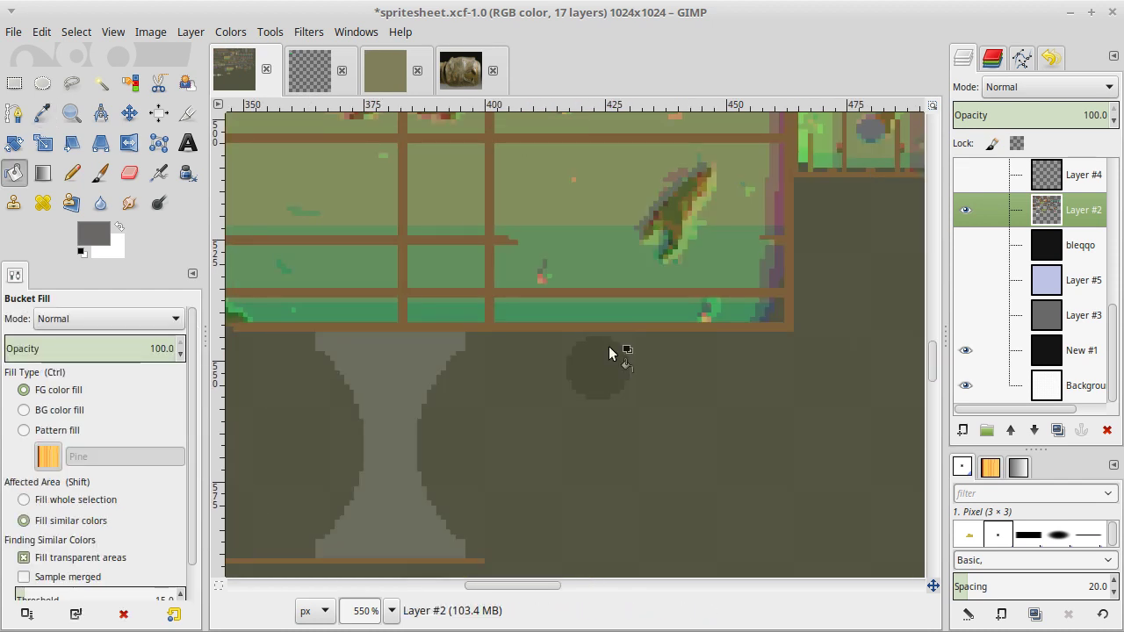
pyautogui.click(621, 356)
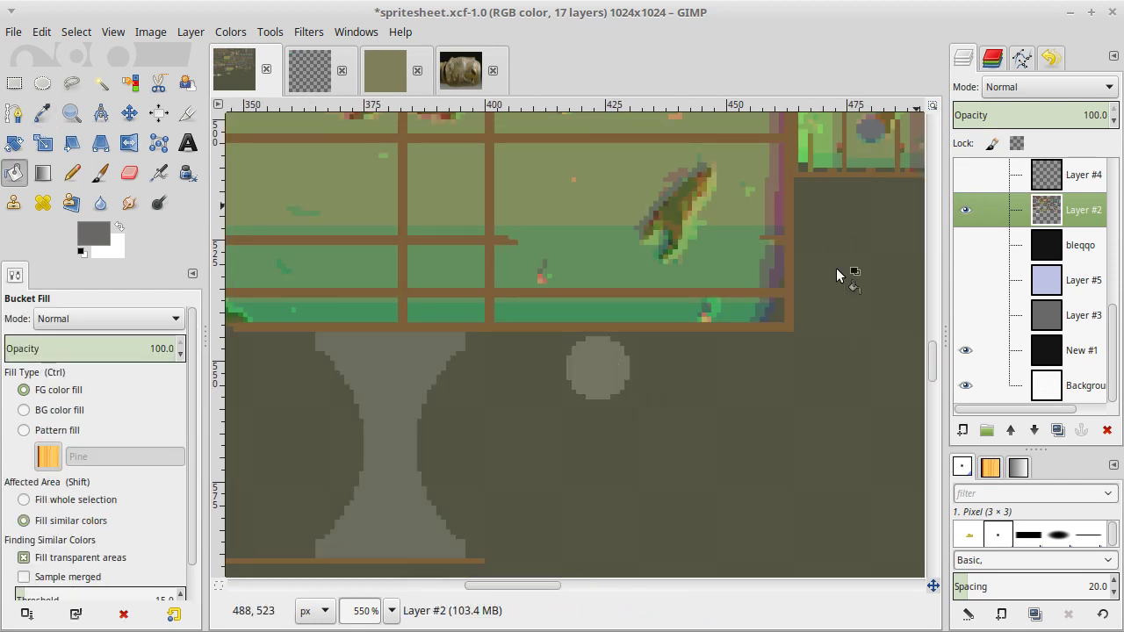
# Select the Horizontal layer and sample the bright green along the damaged panel's left edge for the Pencil.
pyautogui.scroll(2, 715, 344)
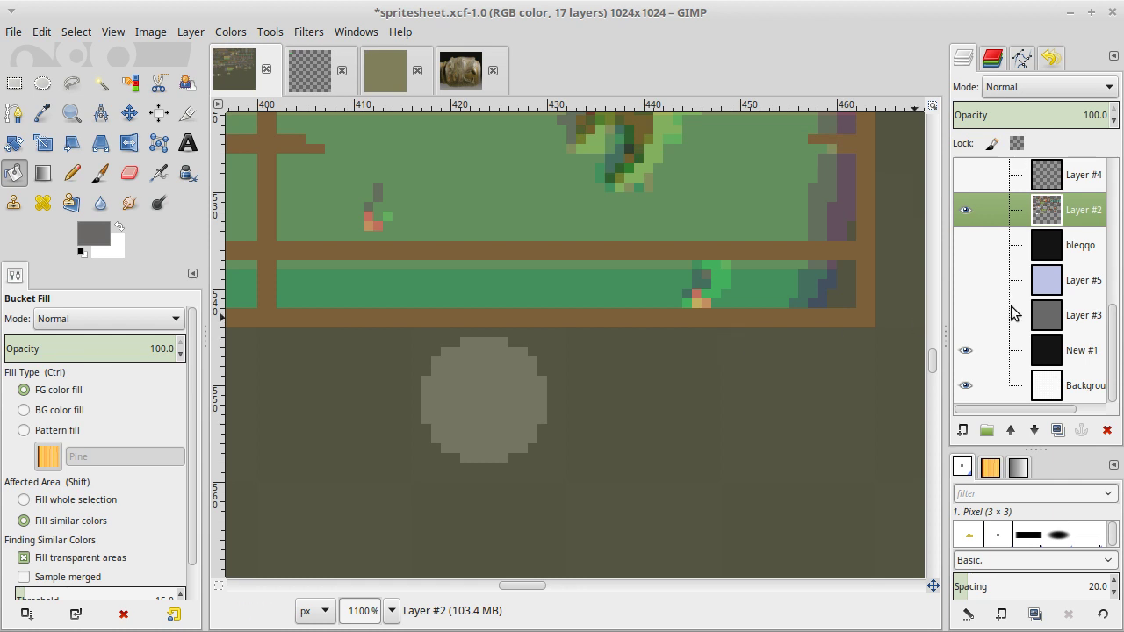
pyautogui.scroll(5, 1011, 313)
pyautogui.scroll(4, 1056, 250)
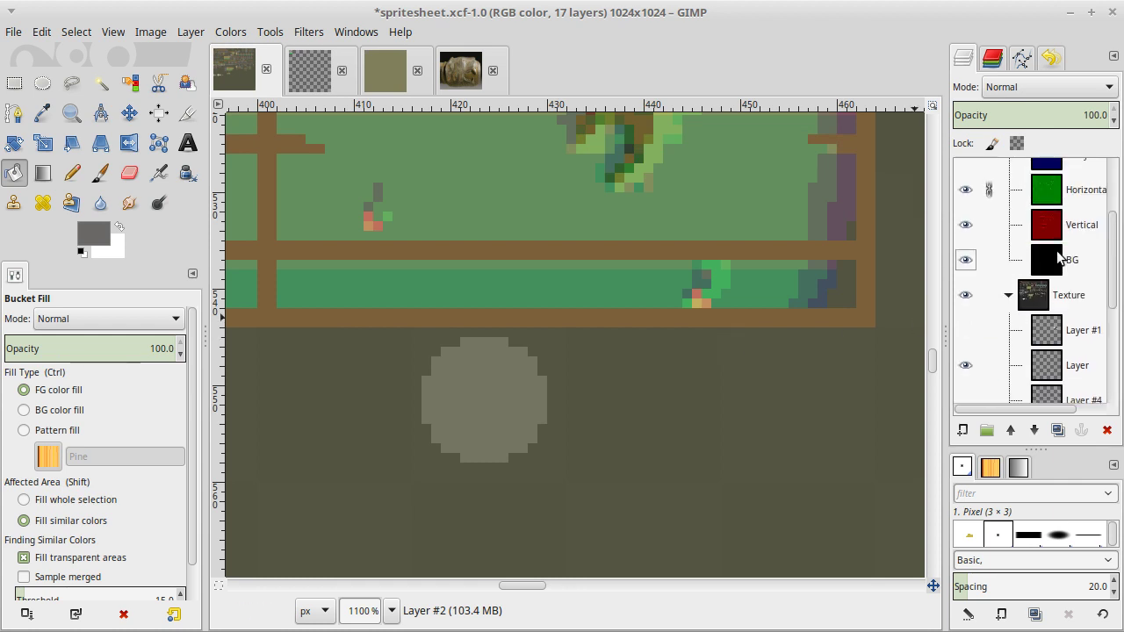
pyautogui.click(1063, 262)
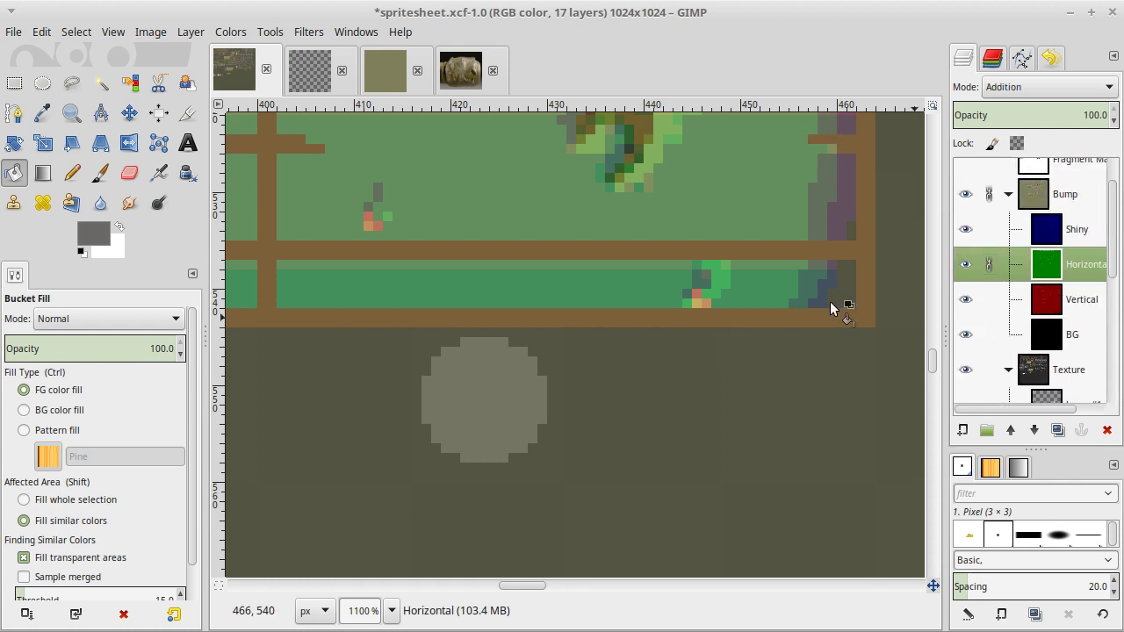
pyautogui.press('o')
pyautogui.hscroll(-8, 712, 337)
pyautogui.scroll(2, 713, 337)
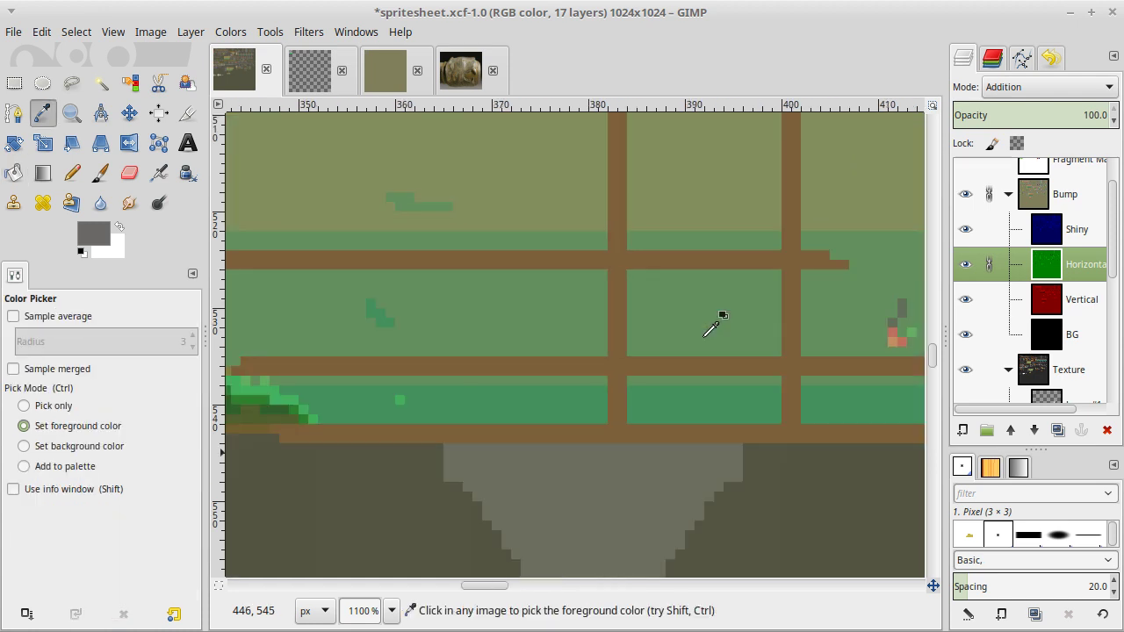
pyautogui.scroll(-4, 712, 336)
pyautogui.scroll(2, 712, 336)
pyautogui.scroll(-3, 715, 321)
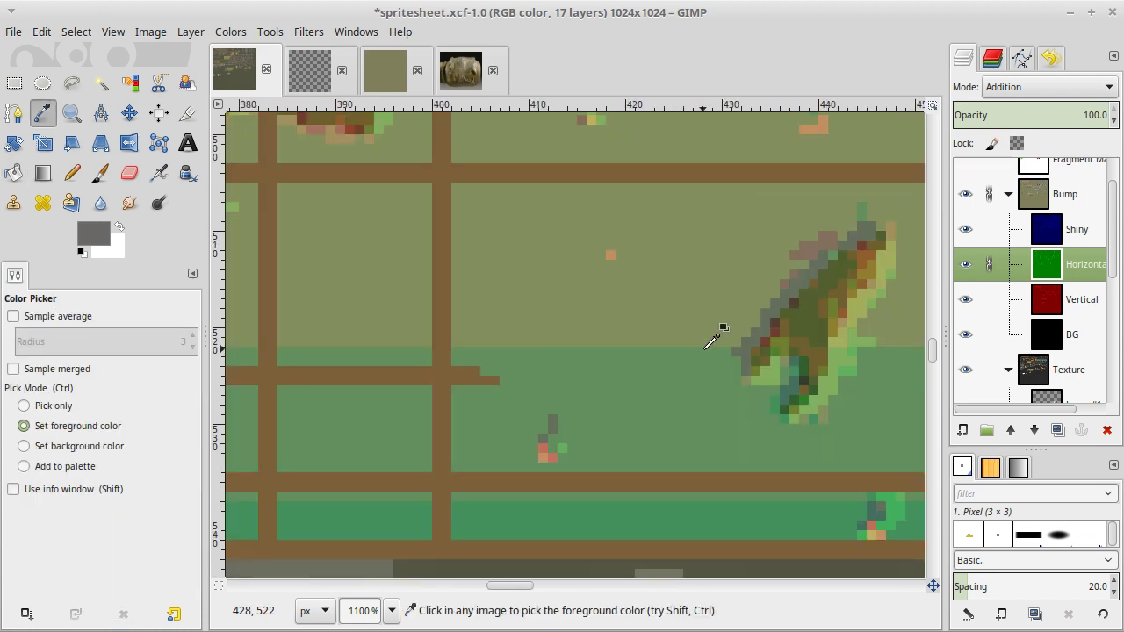
pyautogui.scroll(3, 720, 331)
pyautogui.hscroll(-10, 614, 334)
pyautogui.click(394, 284)
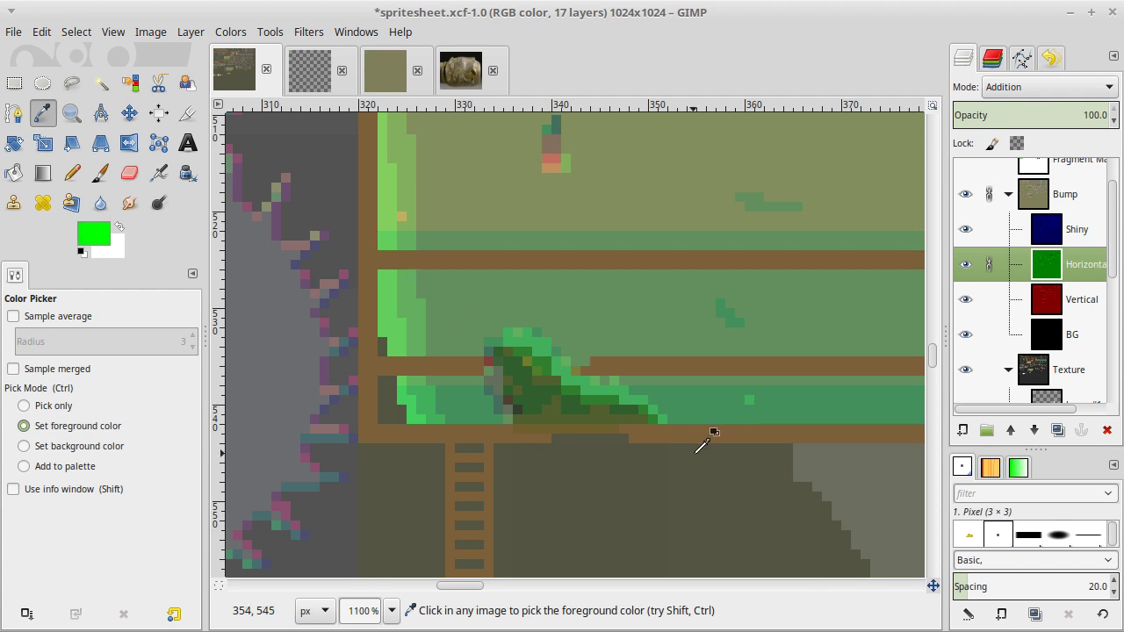
pyautogui.hscroll(18, 710, 439)
pyautogui.press('n')
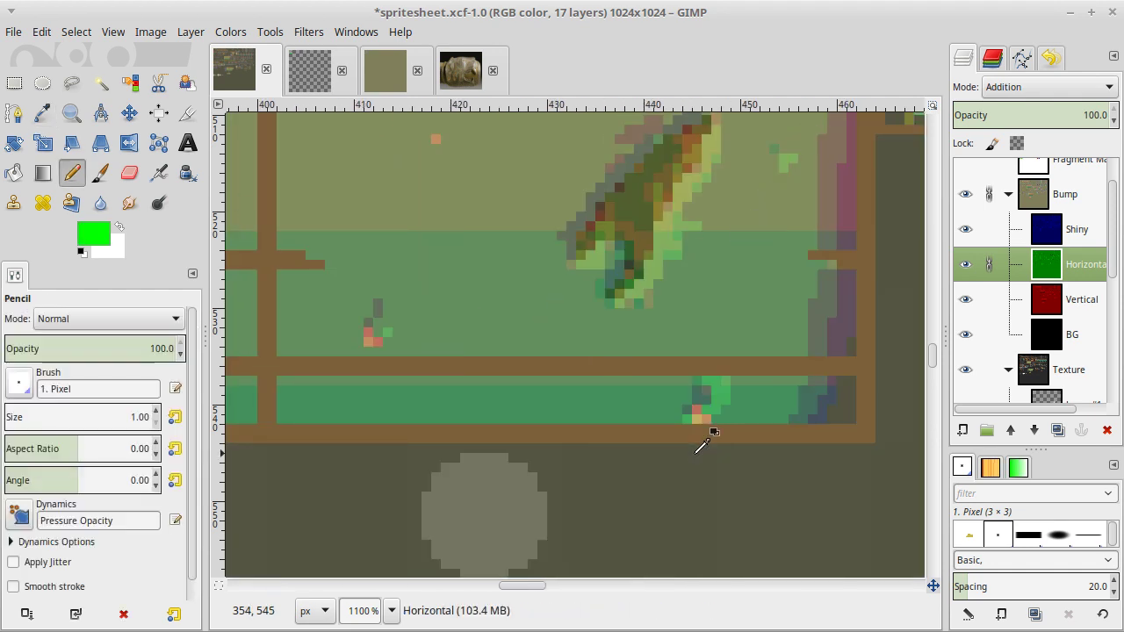
# Pencil the sampled bright green along the left outline of the gray circle, from its top around to its bottom.
pyautogui.scroll(-4, 483, 474)
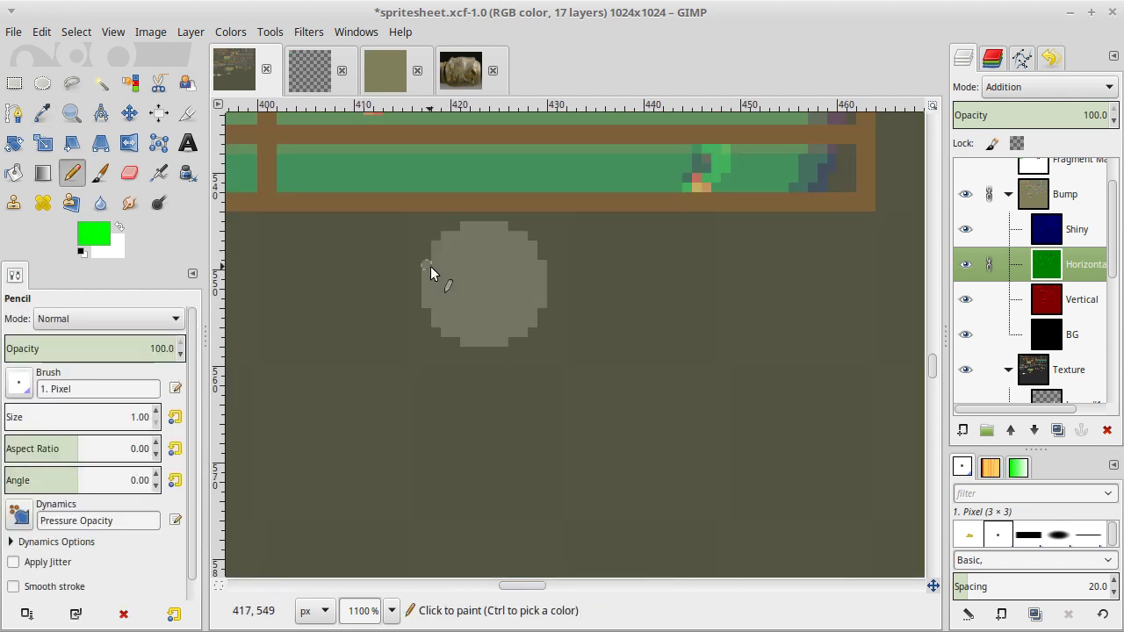
pyautogui.moveTo(429, 268); pyautogui.dragTo(428, 303)
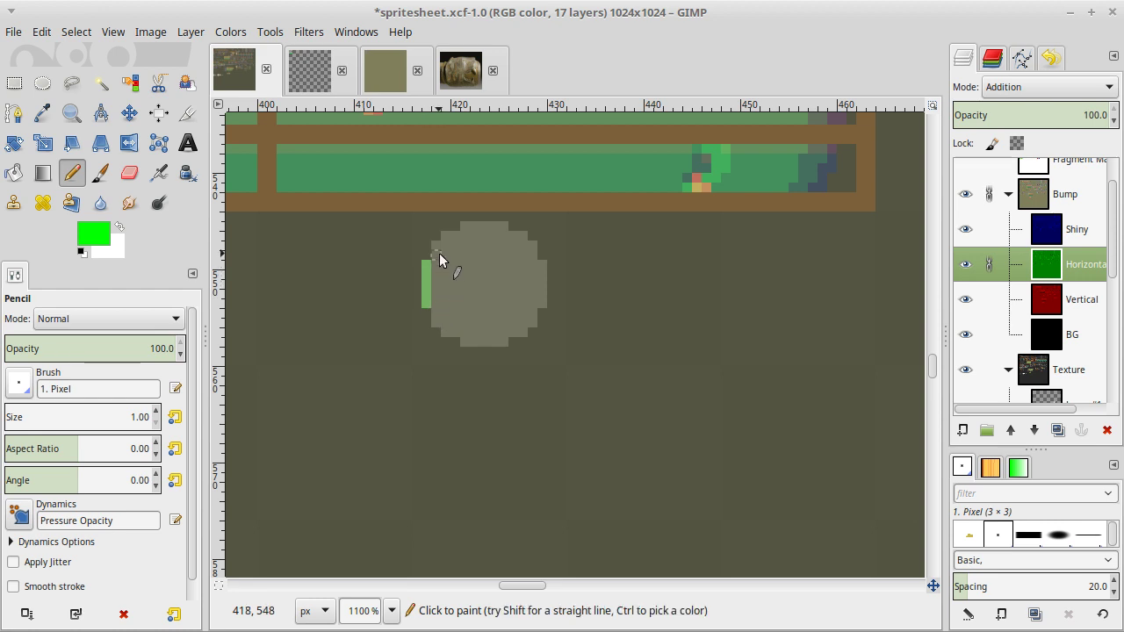
pyautogui.moveTo(438, 258)
pyautogui.mouseDown()
pyautogui.moveTo(441, 242)
pyautogui.moveTo(472, 226)
pyautogui.mouseUp()
pyautogui.click(471, 227)
pyautogui.click(436, 311)
pyautogui.click(437, 318)
pyautogui.click(436, 286)
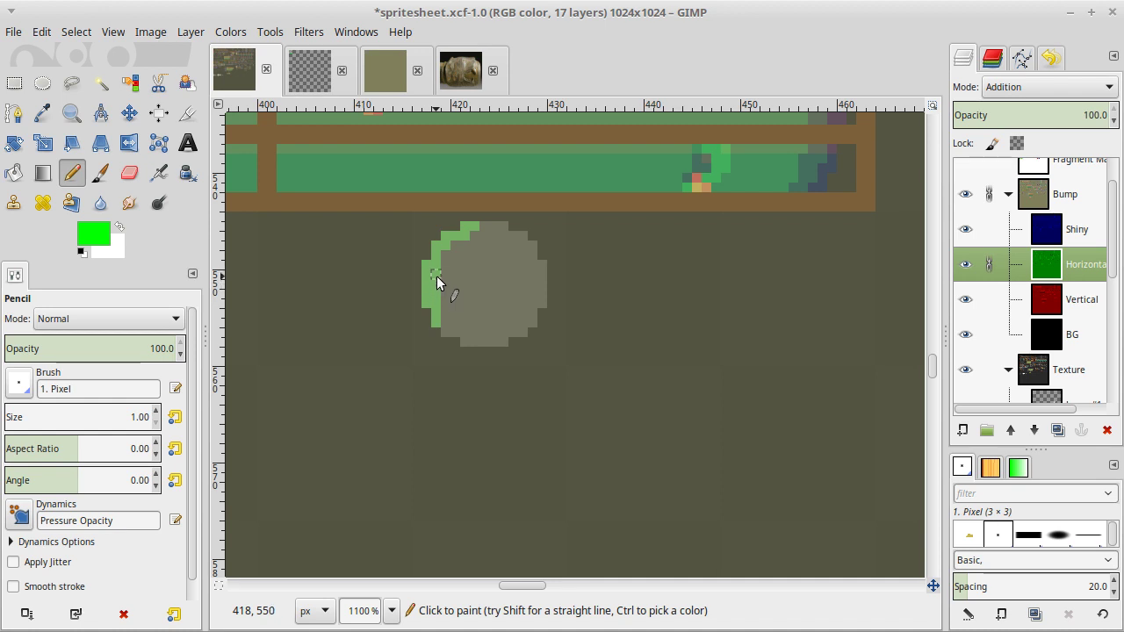
pyautogui.click(442, 329)
pyautogui.click(459, 332)
pyautogui.click(467, 338)
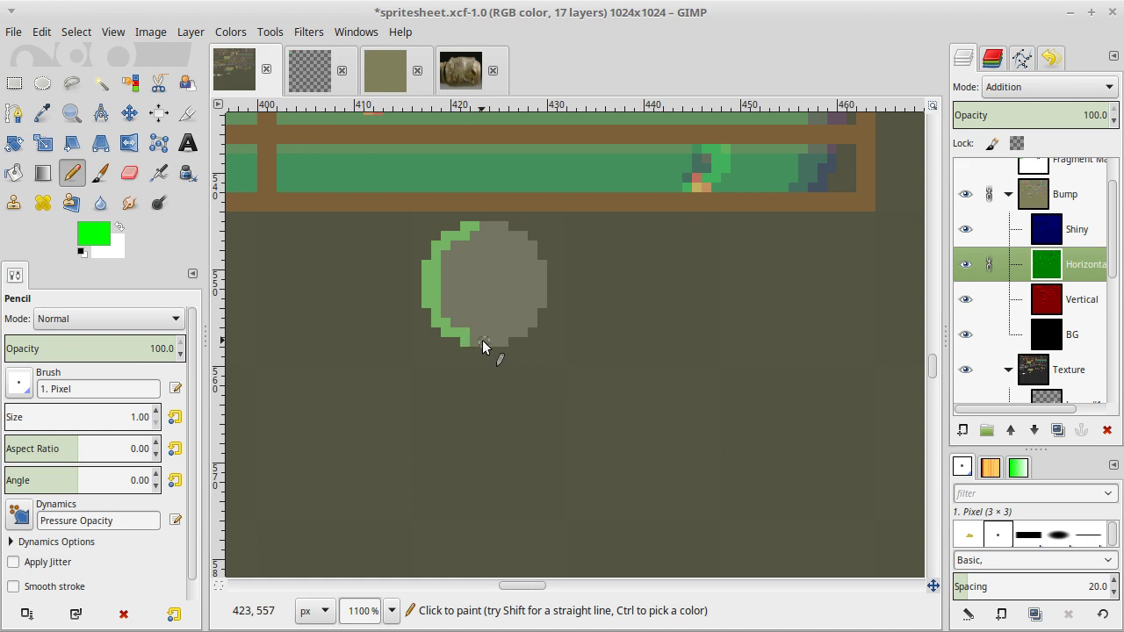
pyautogui.click(473, 342)
# Sample the medium green from the panel's left side and pencil a second band just inside the circle's bright green edge.
pyautogui.press('o')
pyautogui.hscroll(-8, 553, 192)
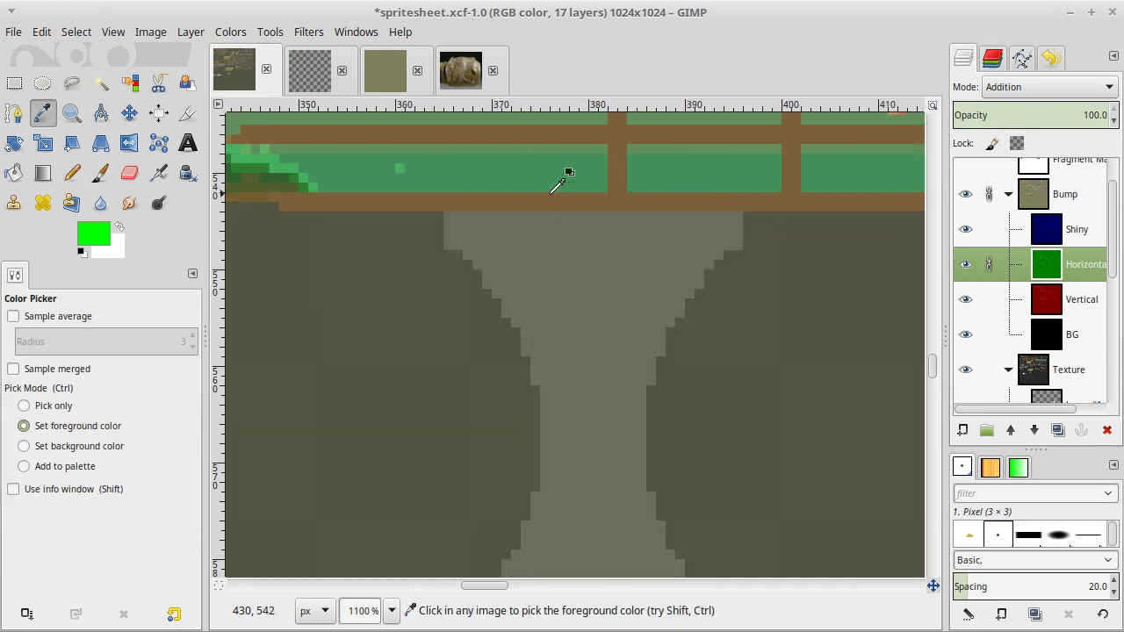
pyautogui.scroll(1, 554, 192)
pyautogui.click(551, 196)
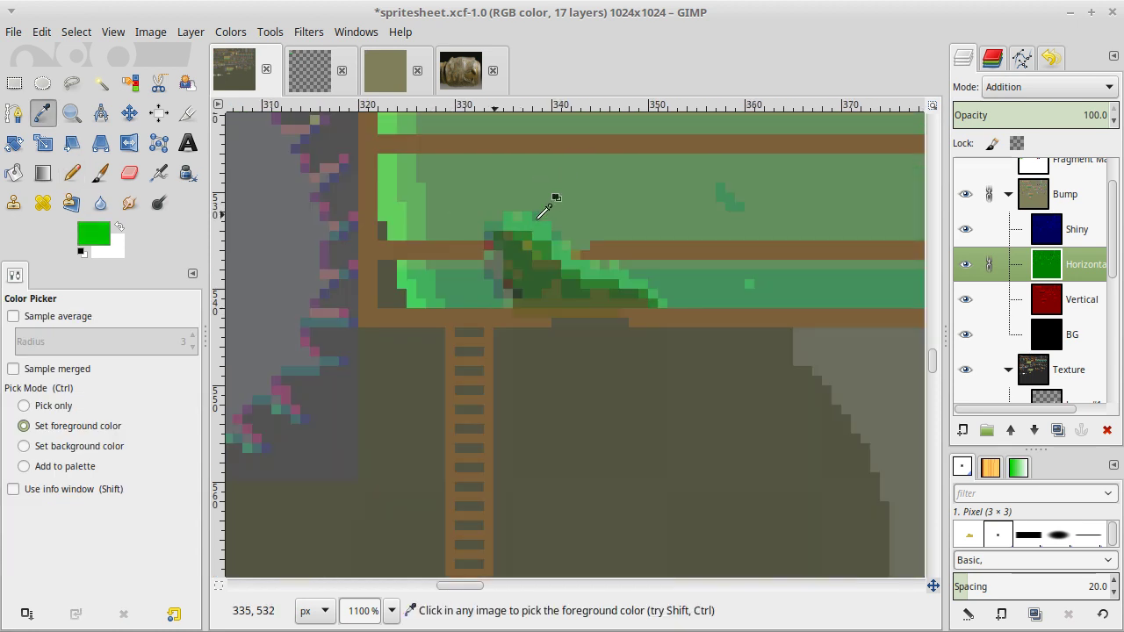
pyautogui.hscroll(8, 551, 196)
pyautogui.press('n')
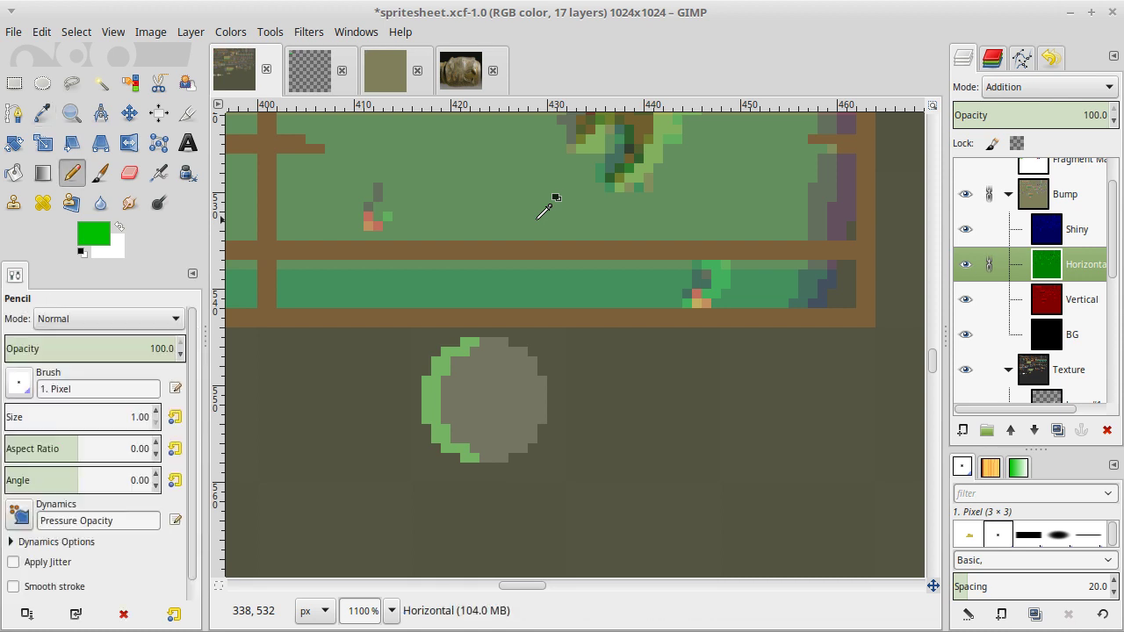
pyautogui.click(465, 352)
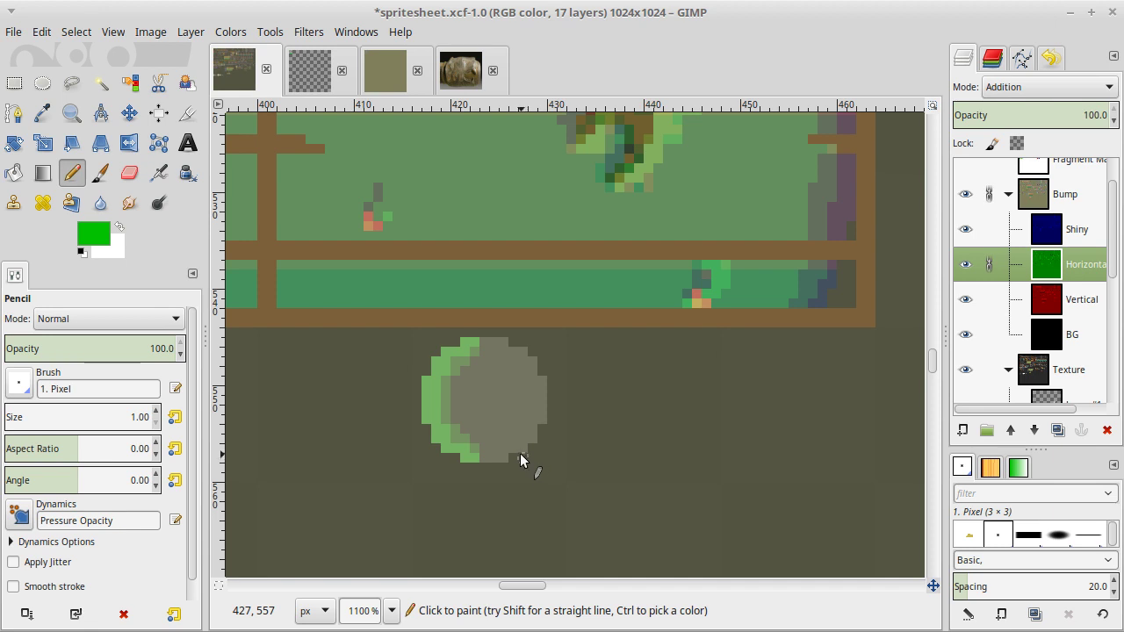
pyautogui.moveTo(458, 389); pyautogui.dragTo(458, 409)
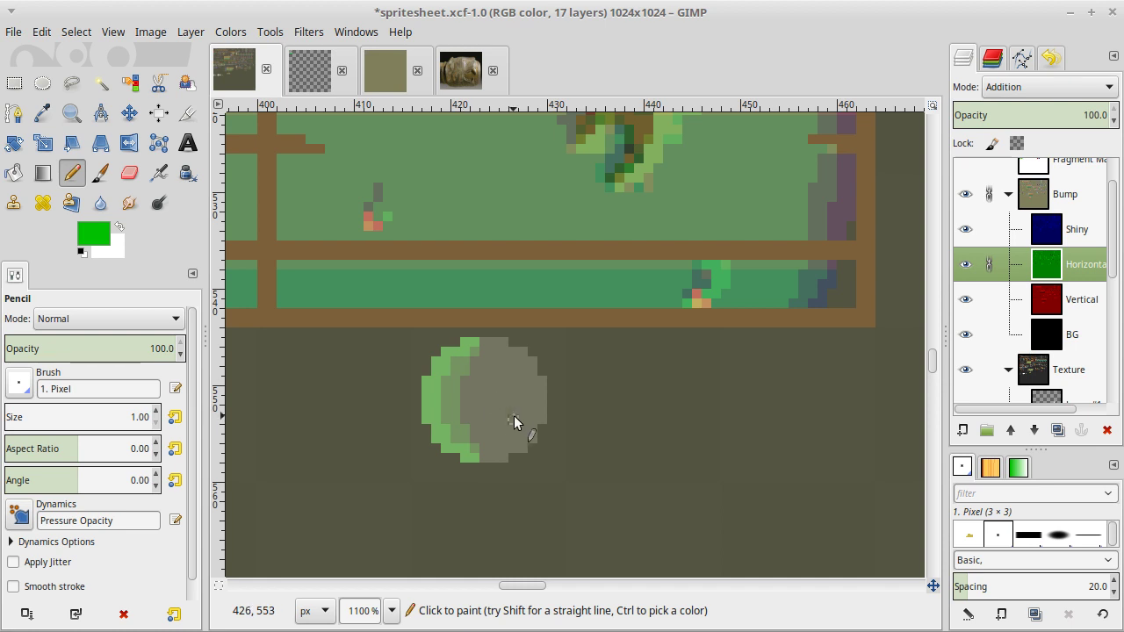
pyautogui.moveTo(482, 365); pyautogui.dragTo(478, 355)
pyautogui.click(431, 401)
pyautogui.press('r')
pyautogui.moveTo(413, 338); pyautogui.dragTo(489, 463)
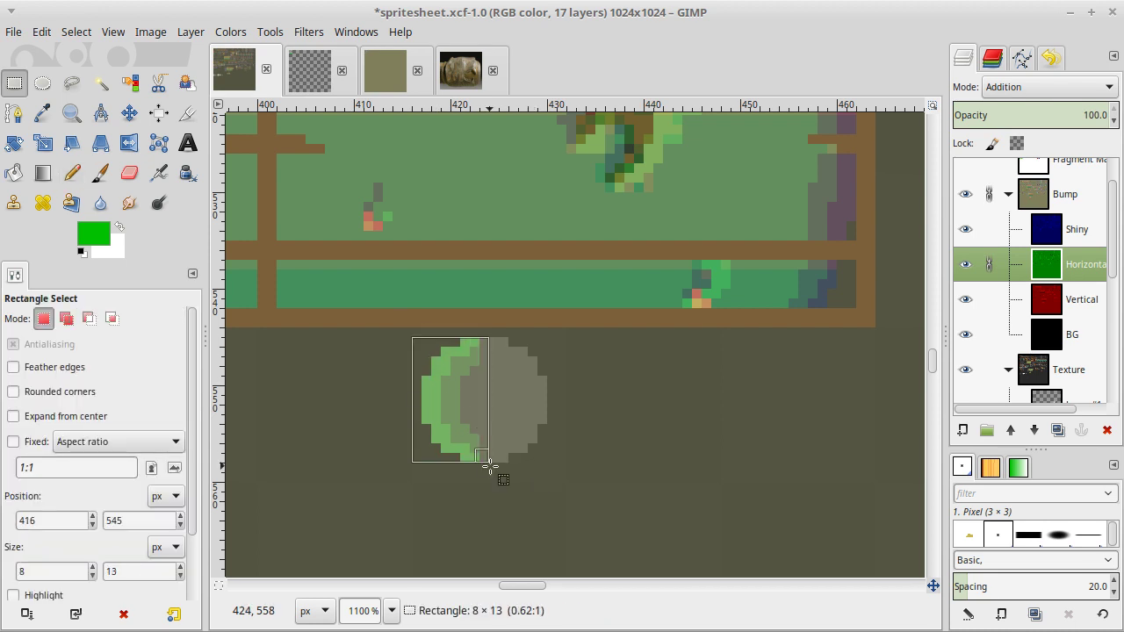
pyautogui.hotkey('ctrl', 'c')
pyautogui.click(542, 464)
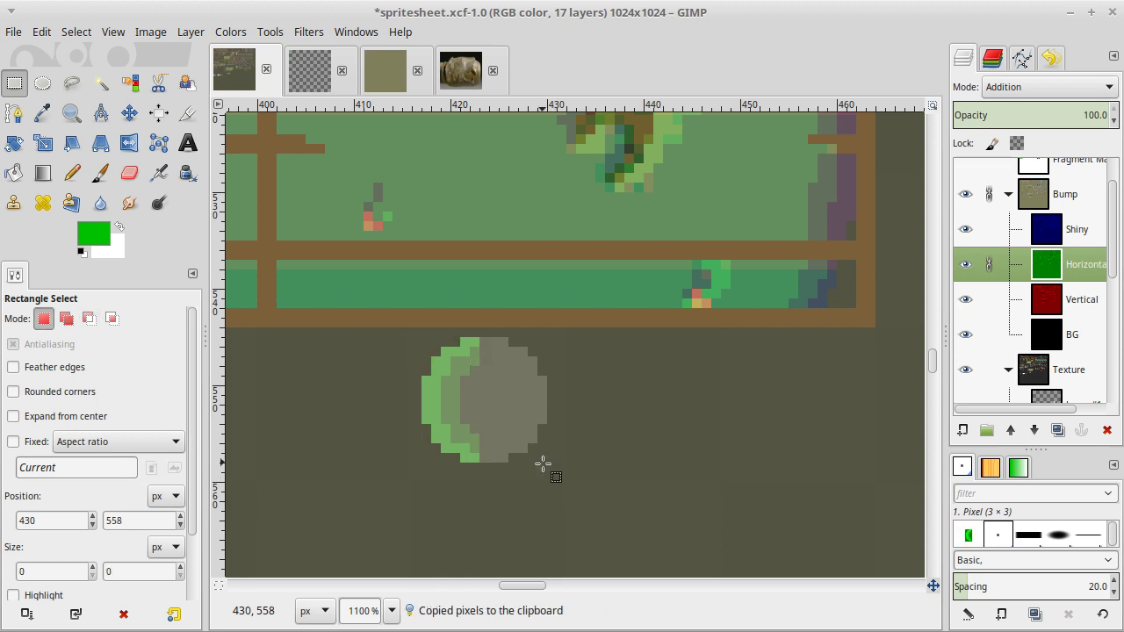
pyautogui.moveTo(431, 340); pyautogui.dragTo(482, 456)
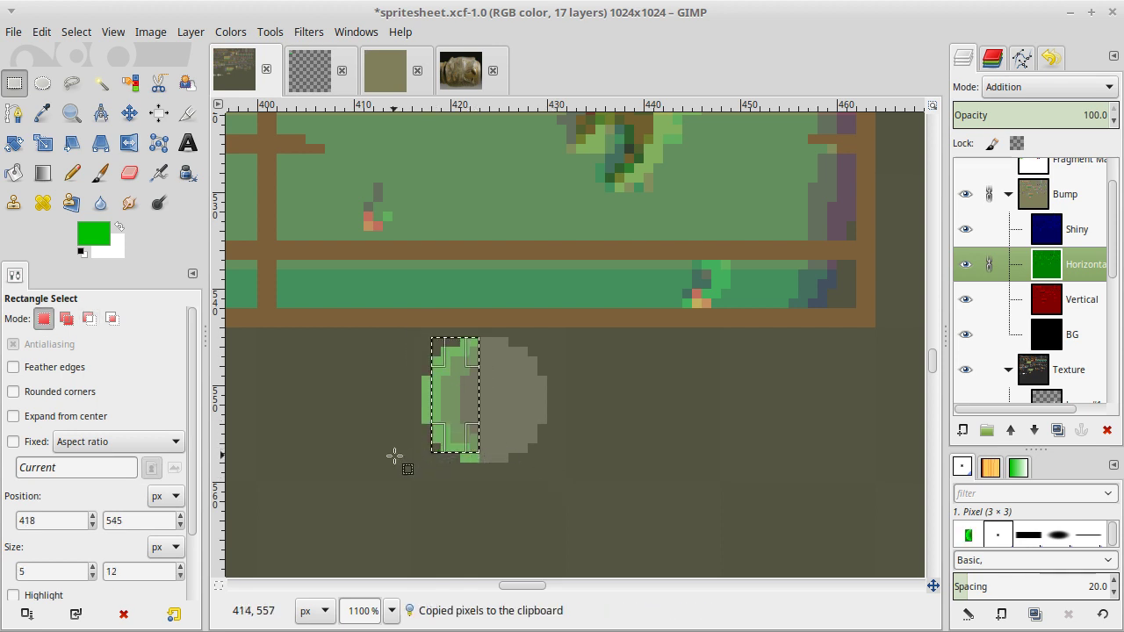
# Select the 6 × 13 px shaded left part of the circle and paste a copy of it as a floating selection.
pyautogui.moveTo(423, 338); pyautogui.dragTo(479, 464)
pyautogui.hotkey('ctrl', 'v')
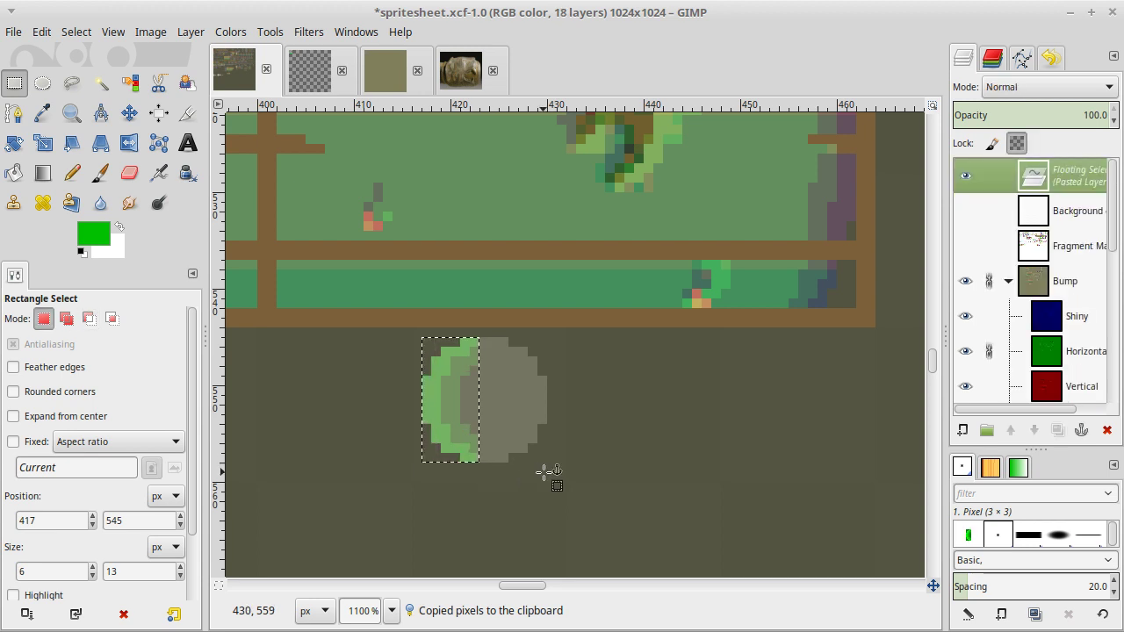
pyautogui.hotkey('ctrl', 'h')
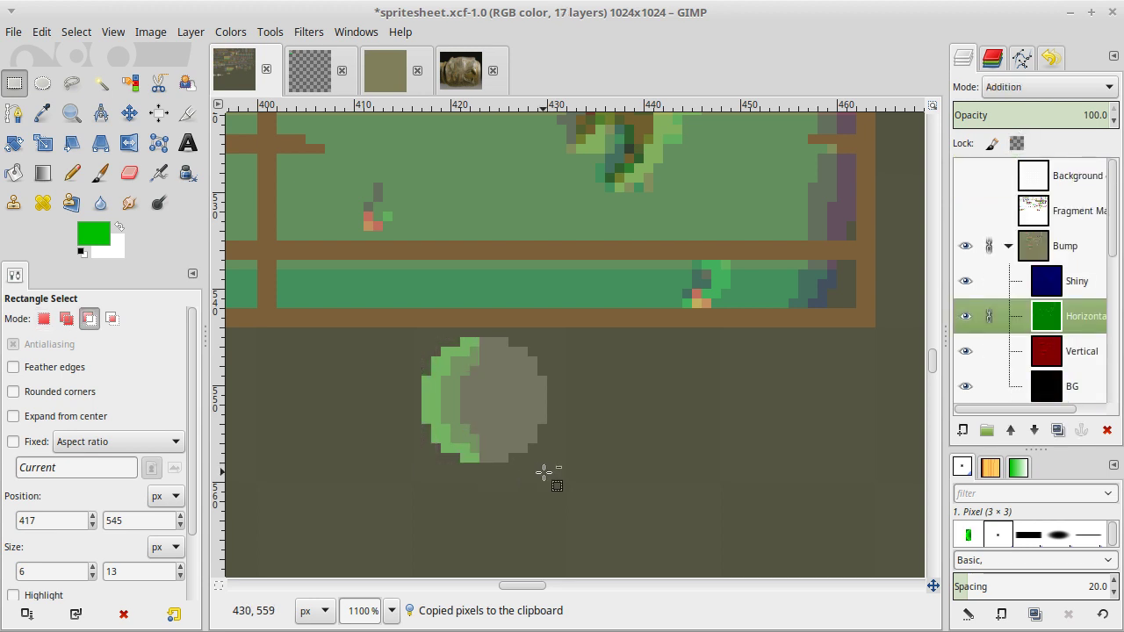
pyautogui.hotkey('ctrl', 'v')
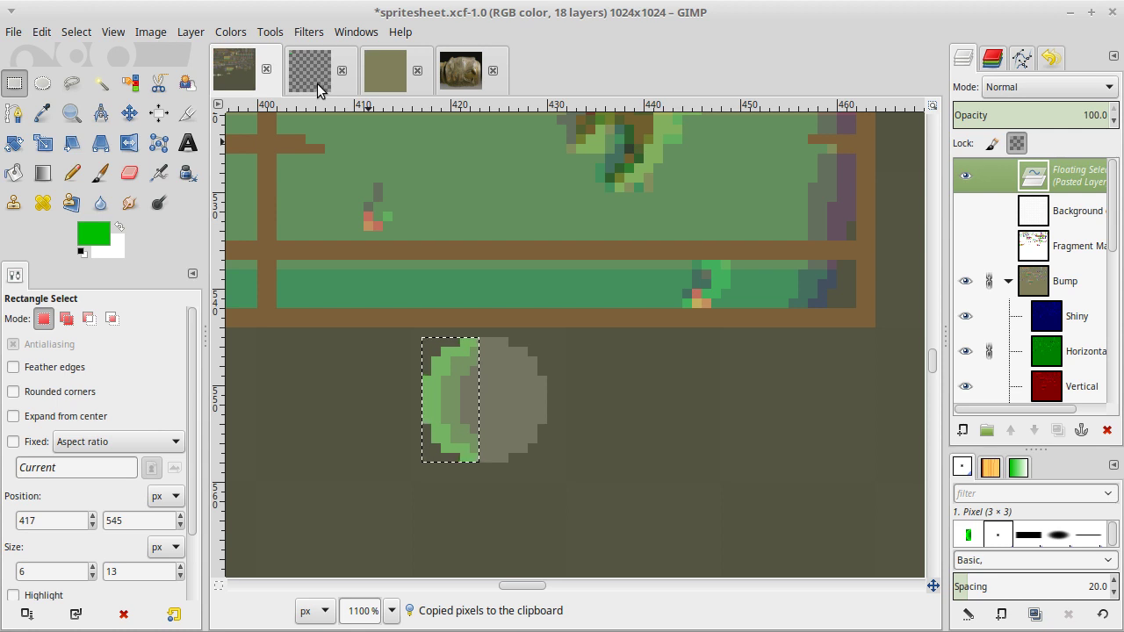
pyautogui.press('ctrl')
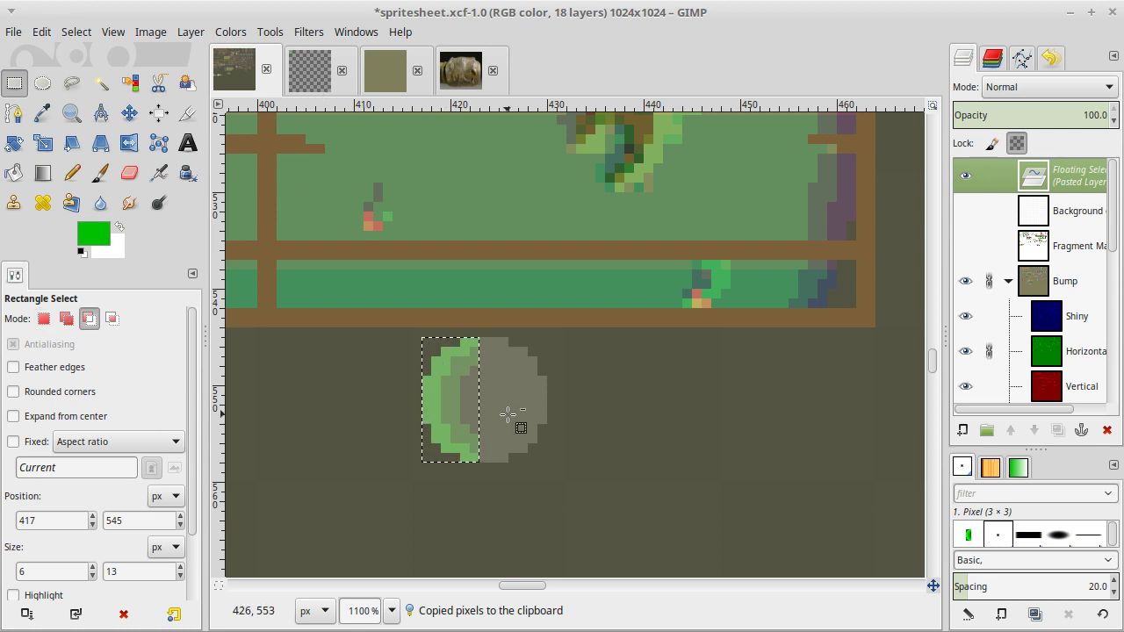
# Flip the pasted shading horizontally, move it onto the circle's right side and anchor it.
pyautogui.click(195, 39)
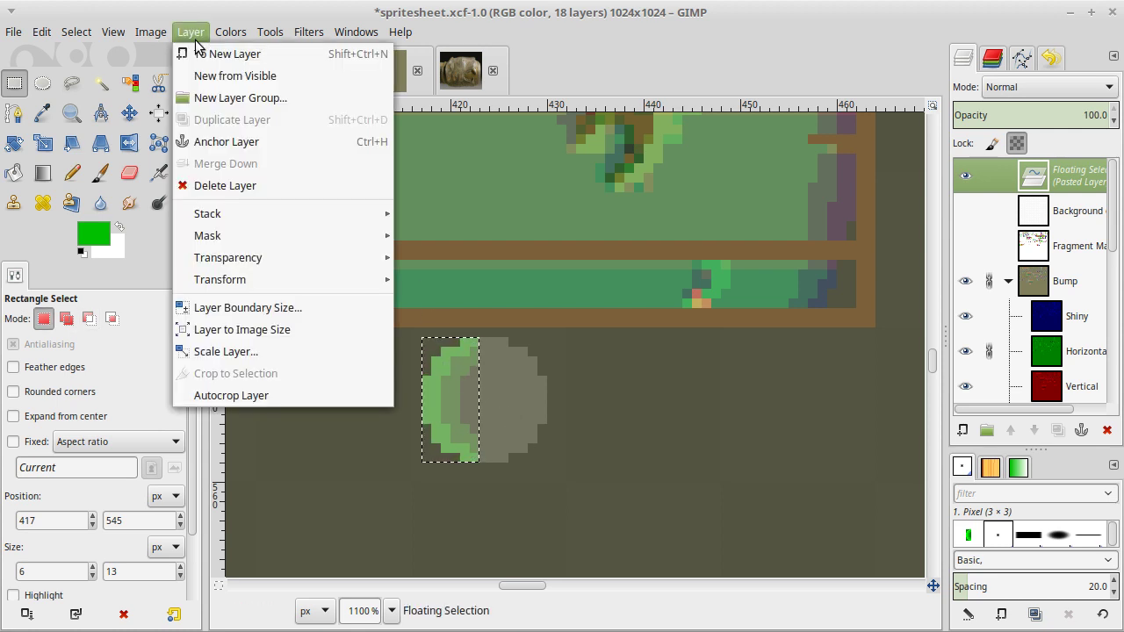
pyautogui.moveTo(284, 277)
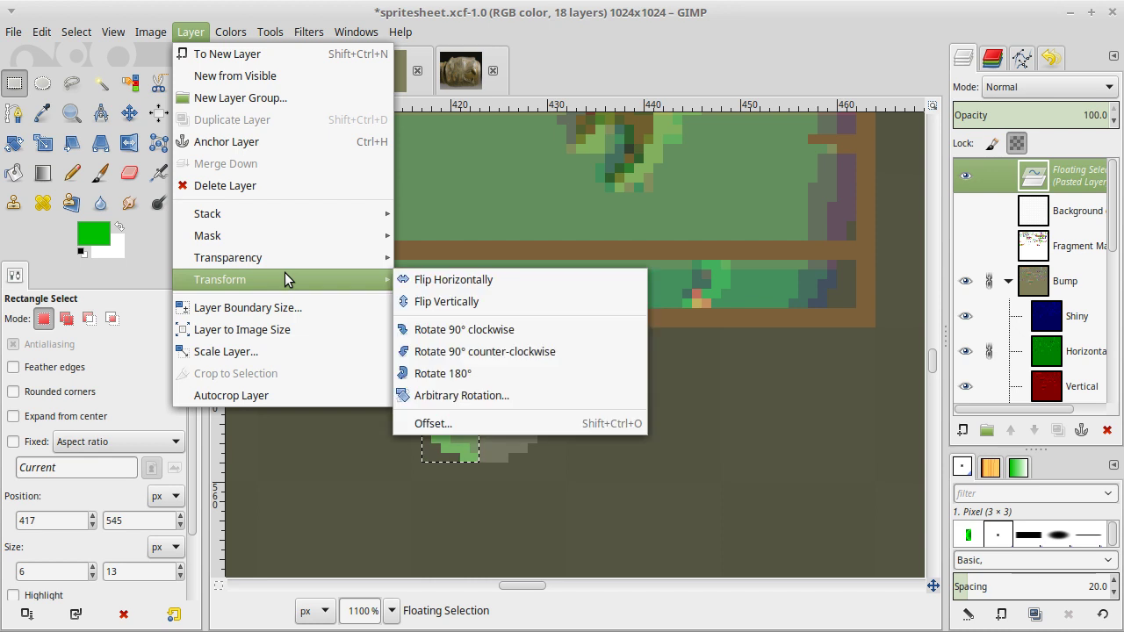
pyautogui.click(444, 287)
pyautogui.press('m')
pyautogui.moveTo(444, 366); pyautogui.dragTo(514, 374)
pyautogui.press('r')
pyautogui.click(587, 382)
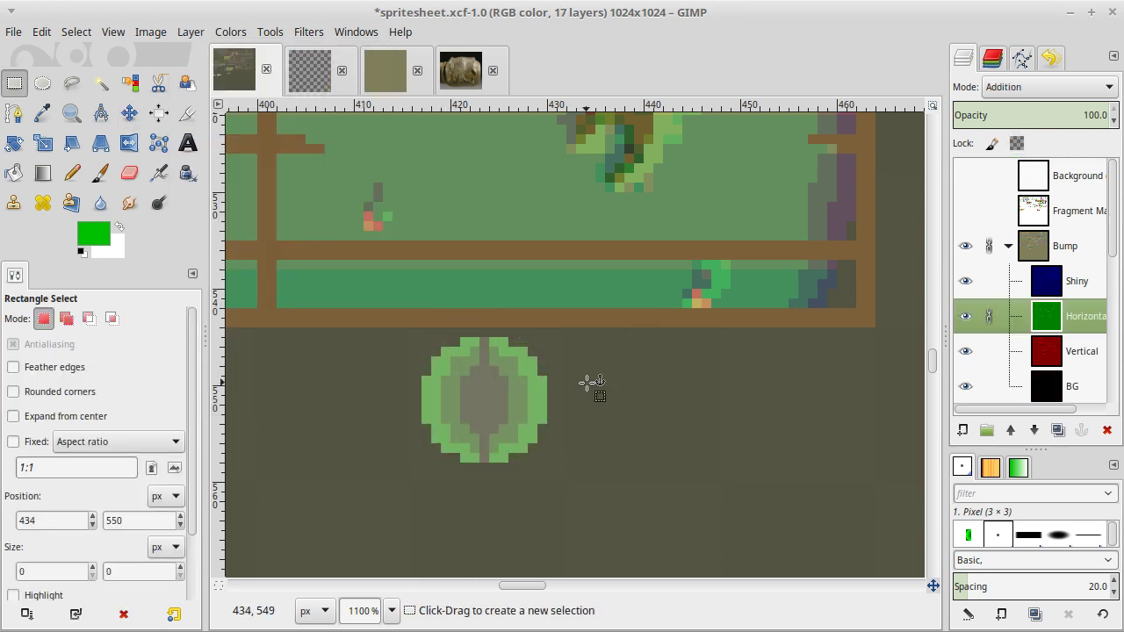
# Sample the dark green of the panel's right edge and bucket-fill the inner band on the circle's right side with it.
pyautogui.press('o')
pyautogui.click(829, 203)
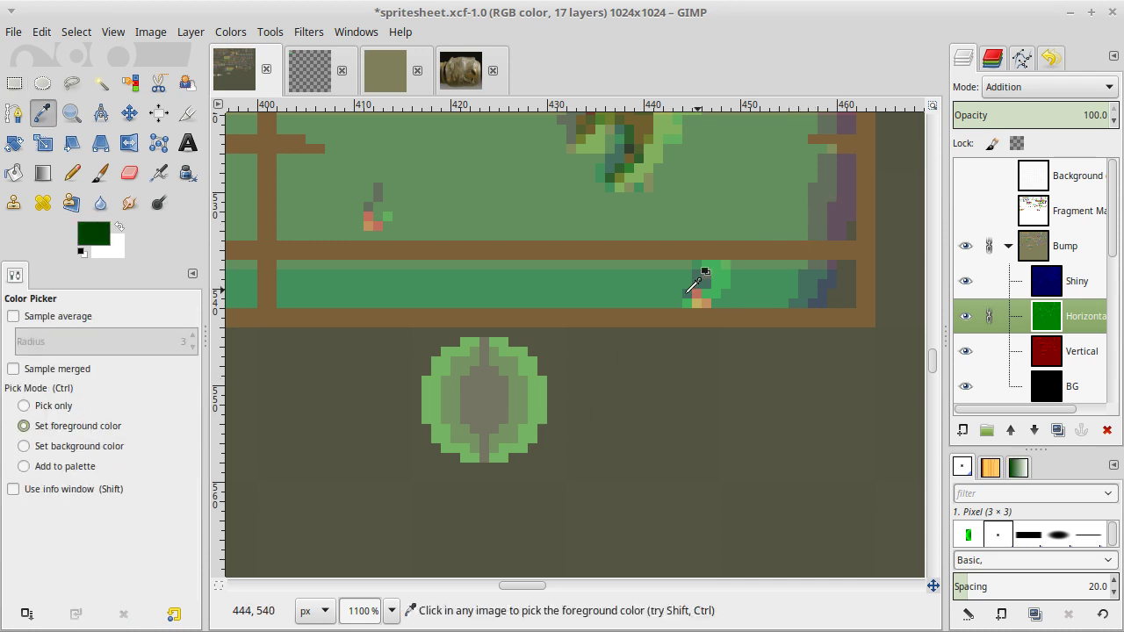
pyautogui.hotkey('shift', 'b')
pyautogui.click(517, 419)
pyautogui.click(522, 427)
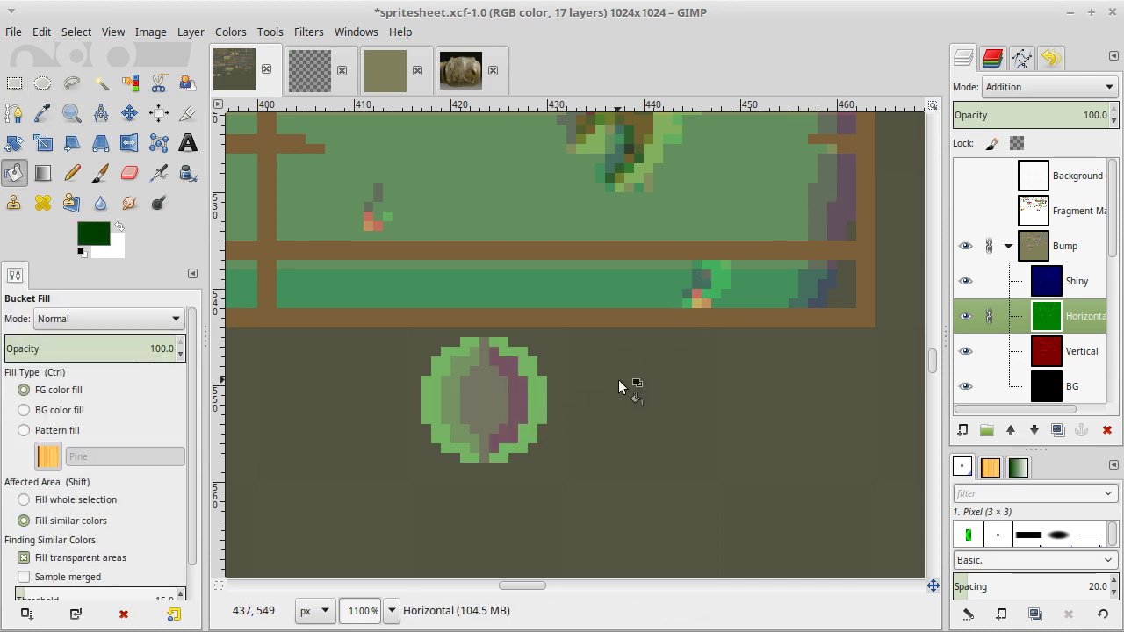
# Sample black from the panel's outermost right edge and bucket-fill the outer band on the circle's right side.
pyautogui.press('o')
pyautogui.click(856, 193)
pyautogui.hotkey('shift', 'b')
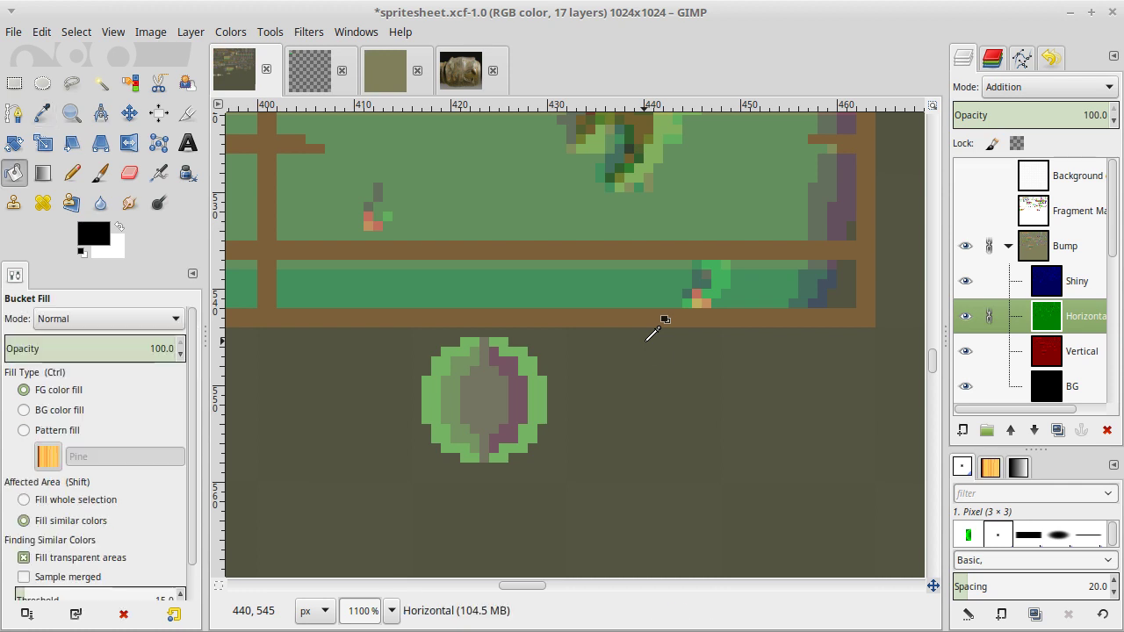
pyautogui.click(536, 385)
# Select the circle's full 13 × 13 px area and copy its shading from the Horizontal layer.
pyautogui.press('r')
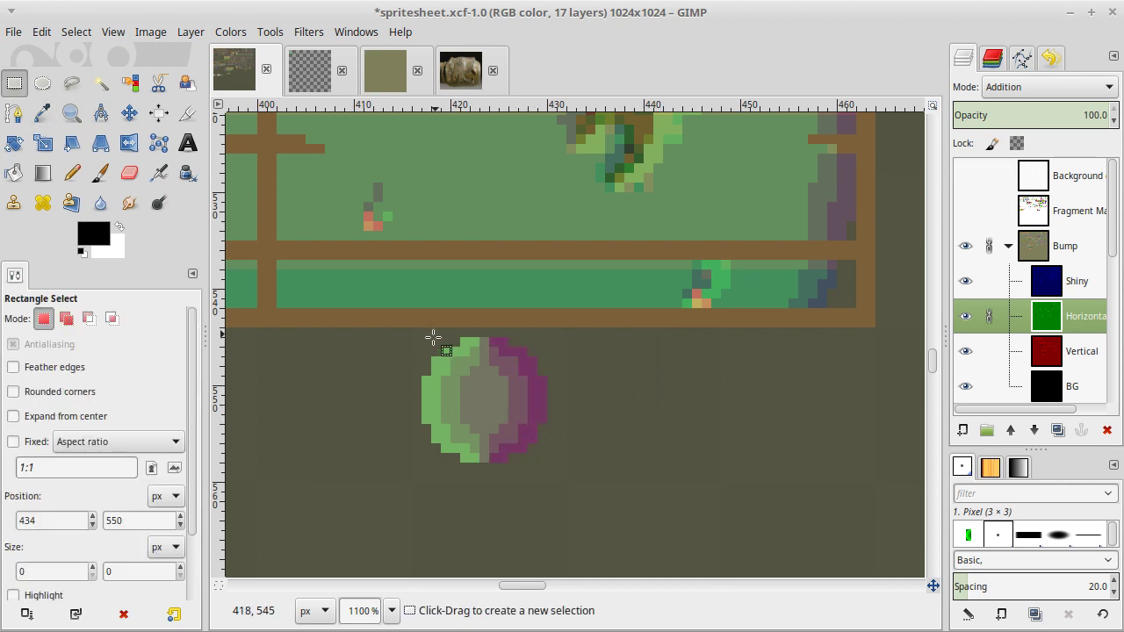
pyautogui.moveTo(421, 337); pyautogui.dragTo(553, 467)
pyautogui.hotkey('ctrl', 'c')
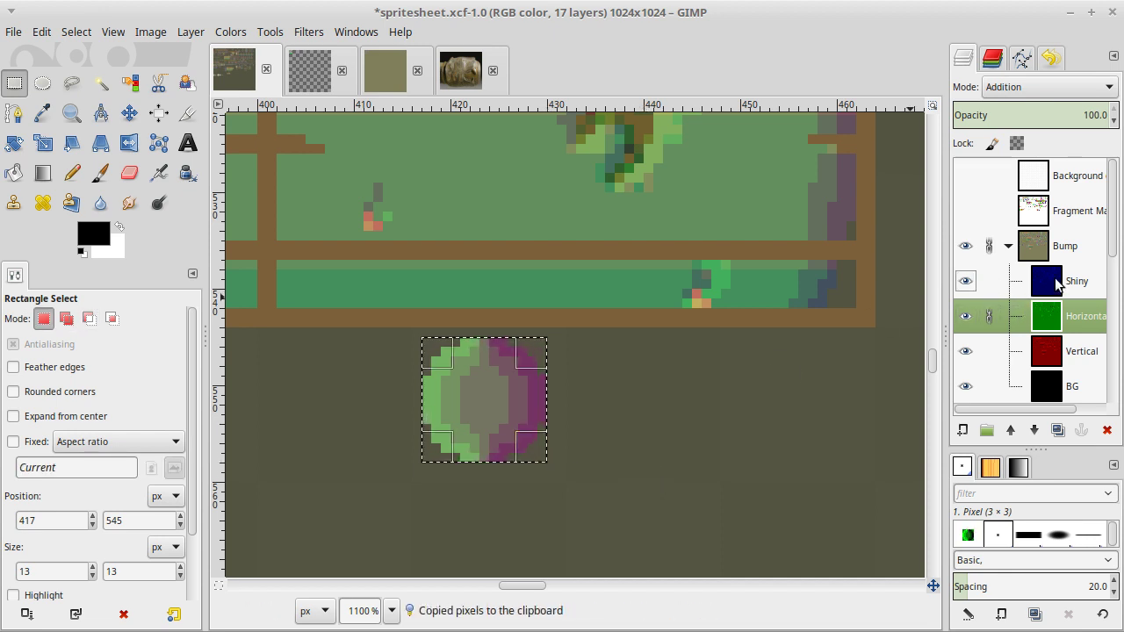
# Try to paste the copied circle area onto the Vertical layer, rotated 90° clockwise.
pyautogui.rightClick(1050, 351)
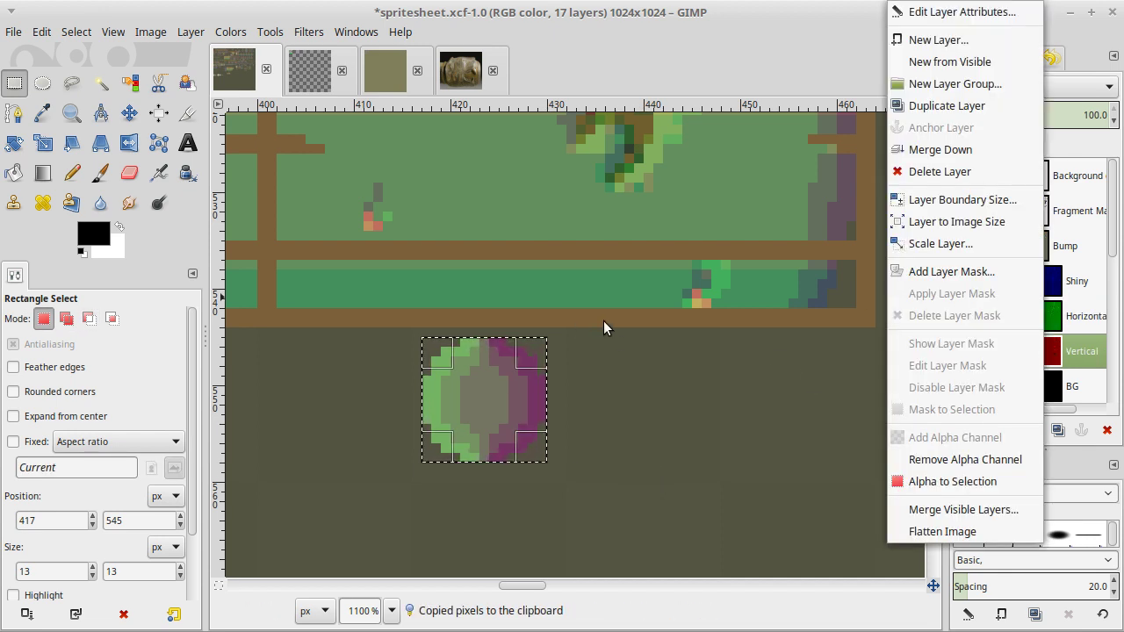
pyautogui.click(728, 256)
pyautogui.hotkey('ctrl', 'c')
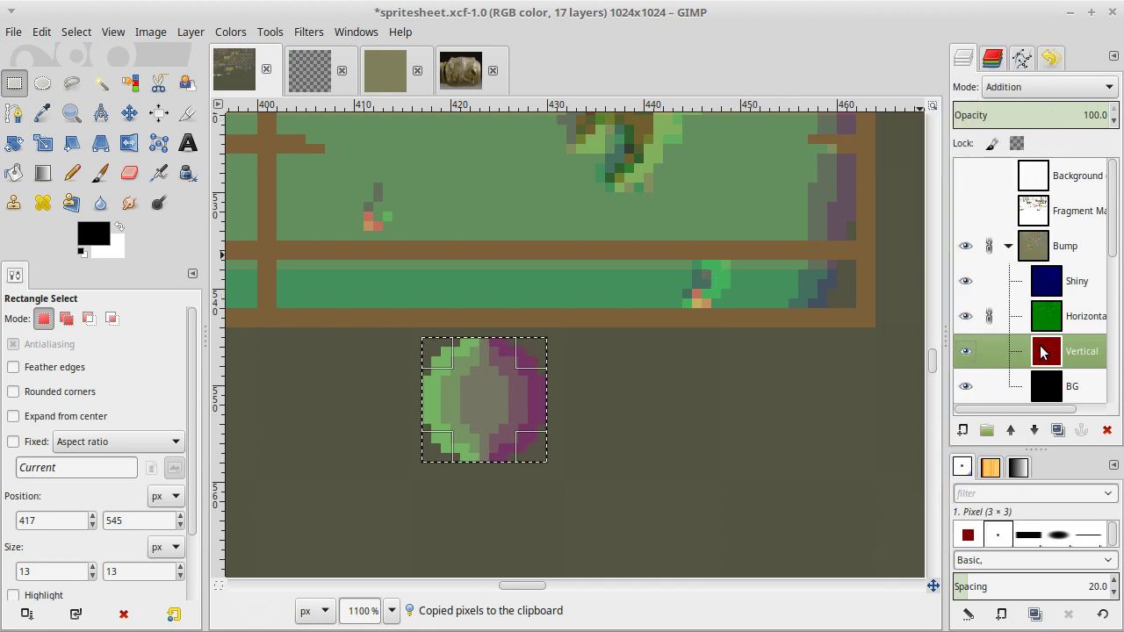
pyautogui.hotkey('ctrl', 'v')
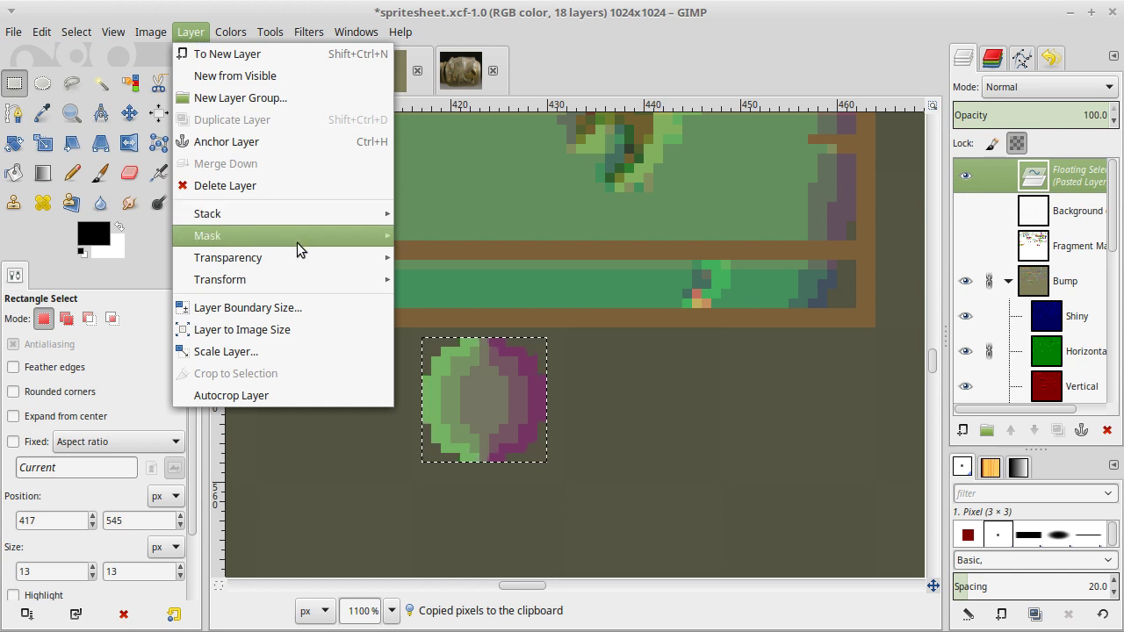
pyautogui.moveTo(300, 281)
pyautogui.click(422, 330)
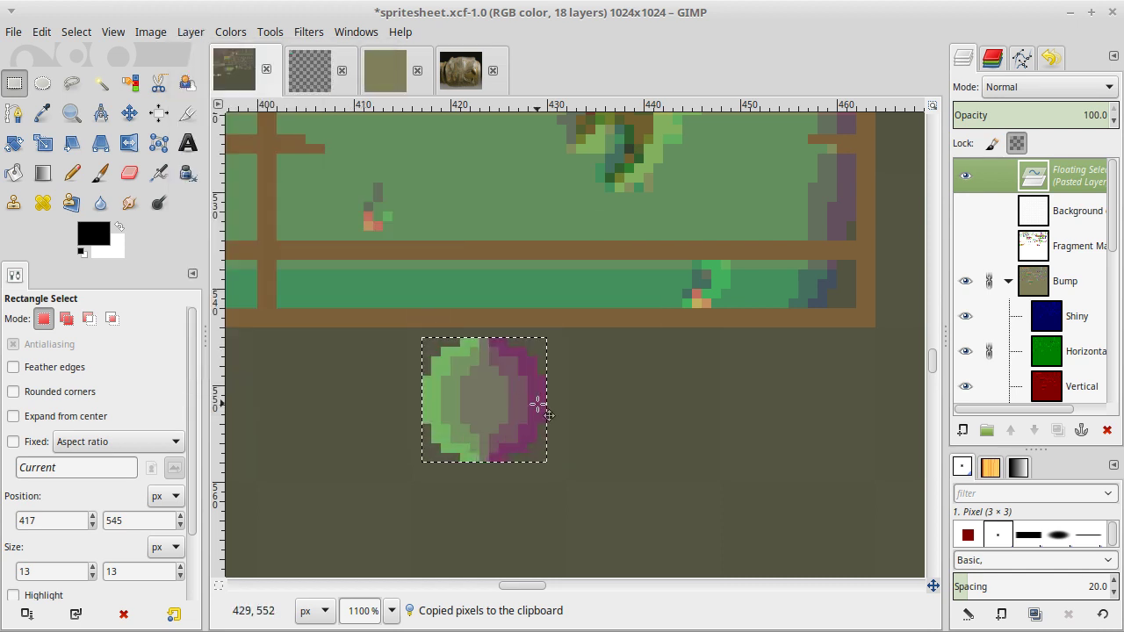
pyautogui.click(657, 452)
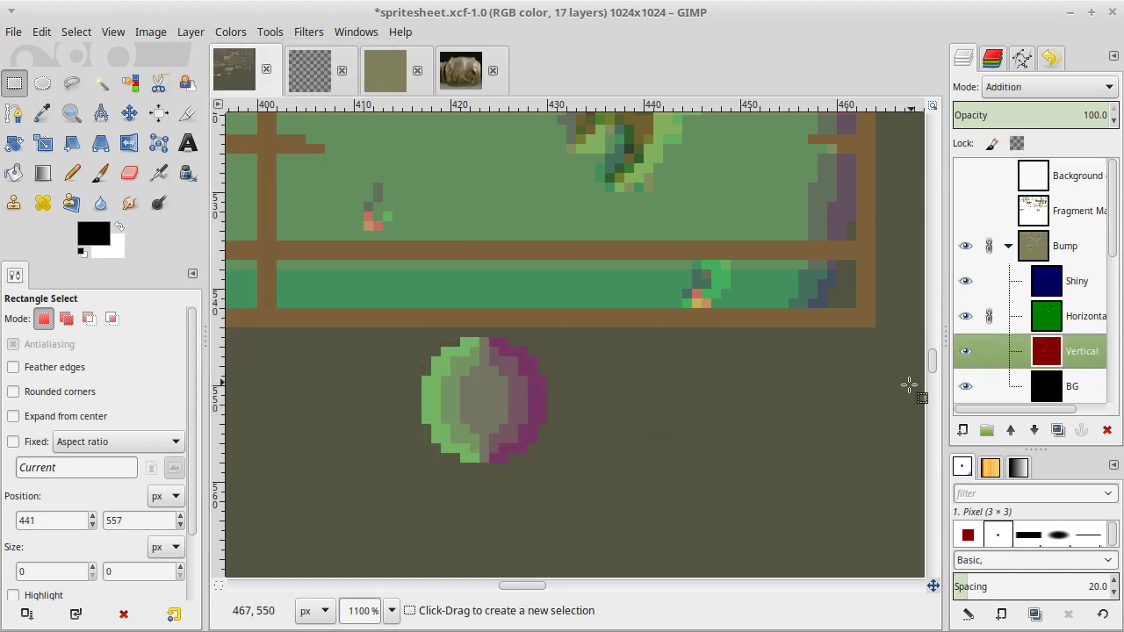
# Toggle the visibility of the Horizontal and Vertical layers to examine the circle's shading on each.
pyautogui.click(963, 317)
pyautogui.click(964, 318)
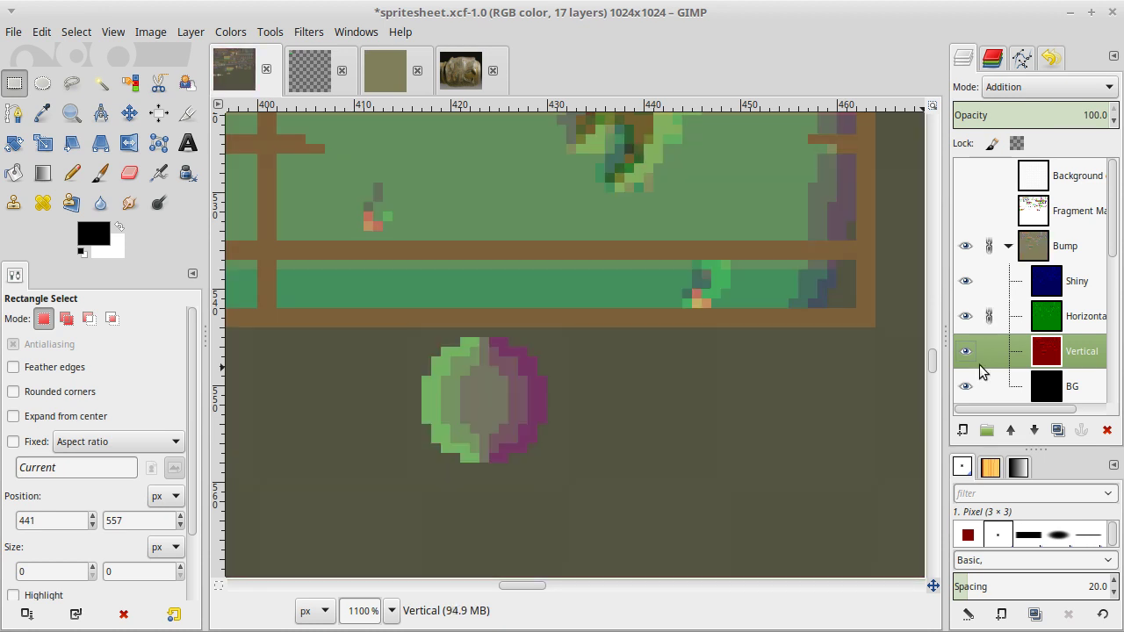
pyautogui.click(965, 352)
pyautogui.click(965, 354)
pyautogui.click(1041, 330)
pyautogui.click(1045, 356)
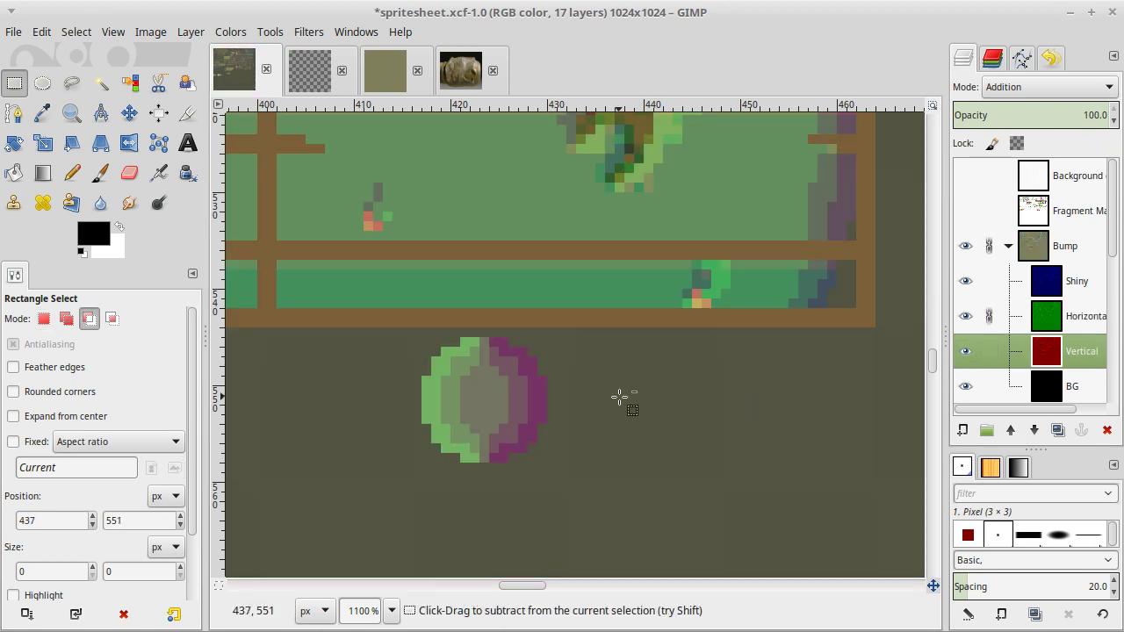
# Try to paste the copied area again over the circle on the Vertical layer.
pyautogui.hotkey('ctrl', 'v')
pyautogui.moveTo(597, 360); pyautogui.dragTo(509, 431)
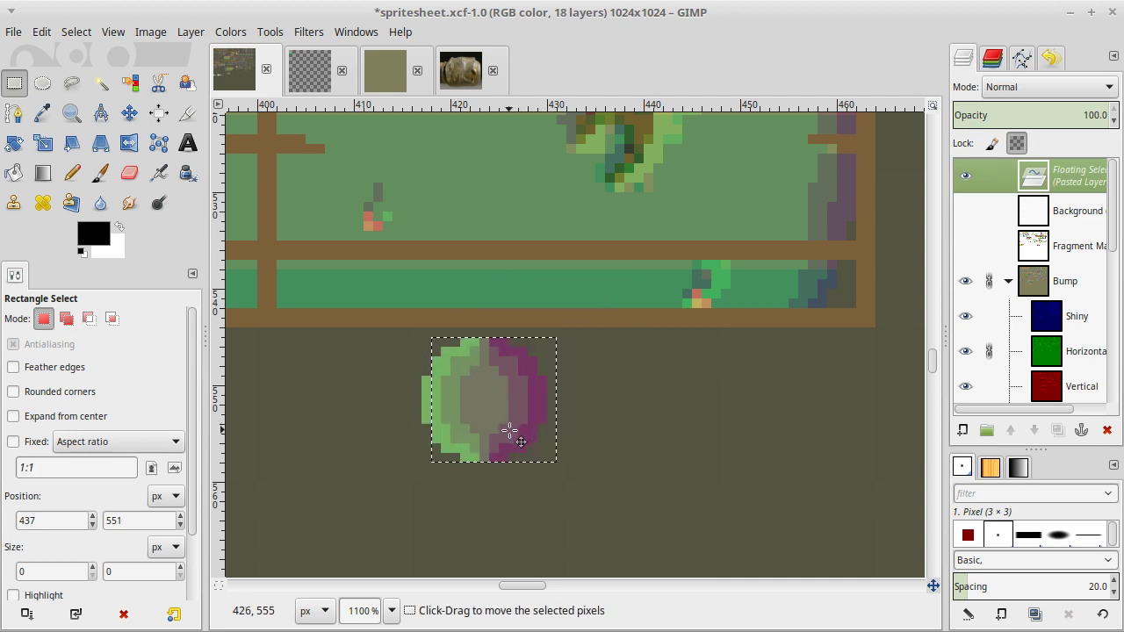
pyautogui.hotkey('ctrl', 'shift', 'a')
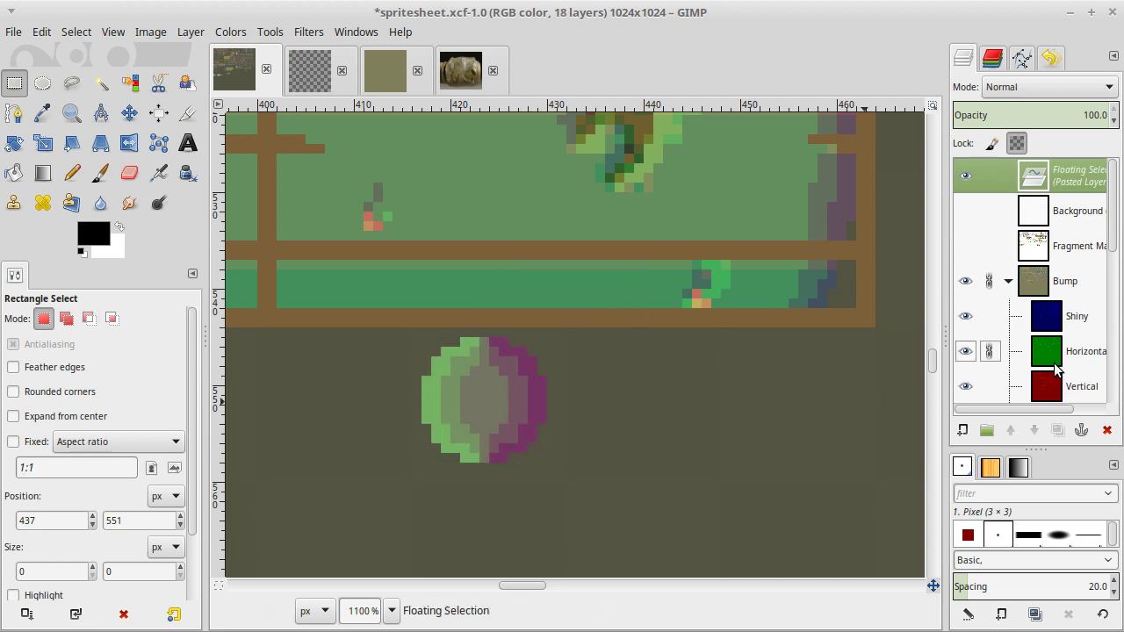
pyautogui.click(832, 376)
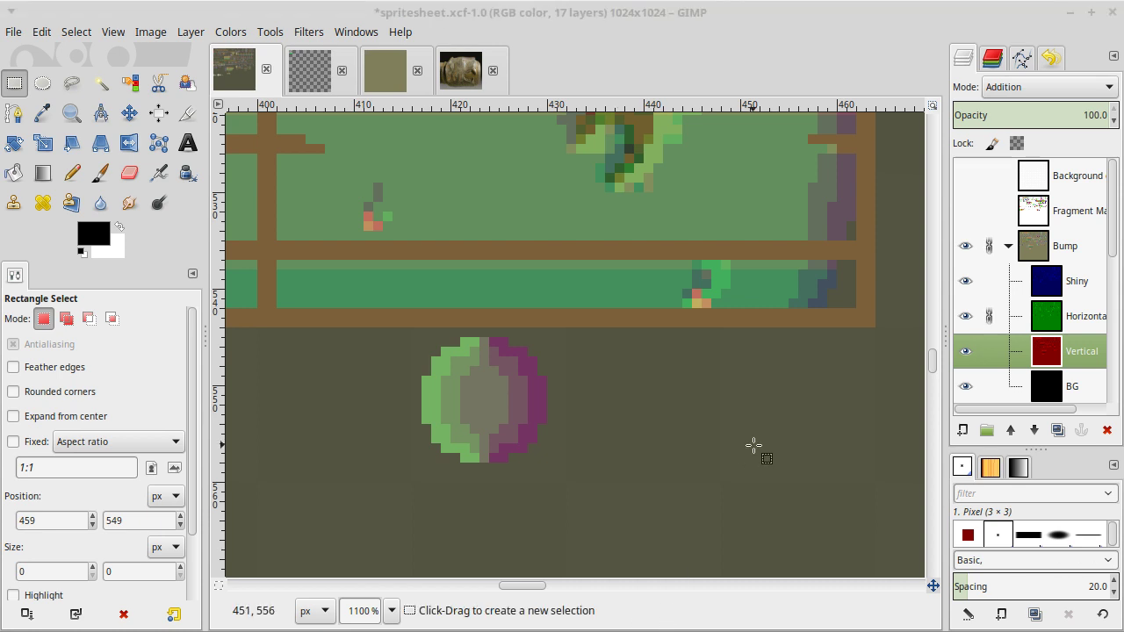
pyautogui.click(735, 388)
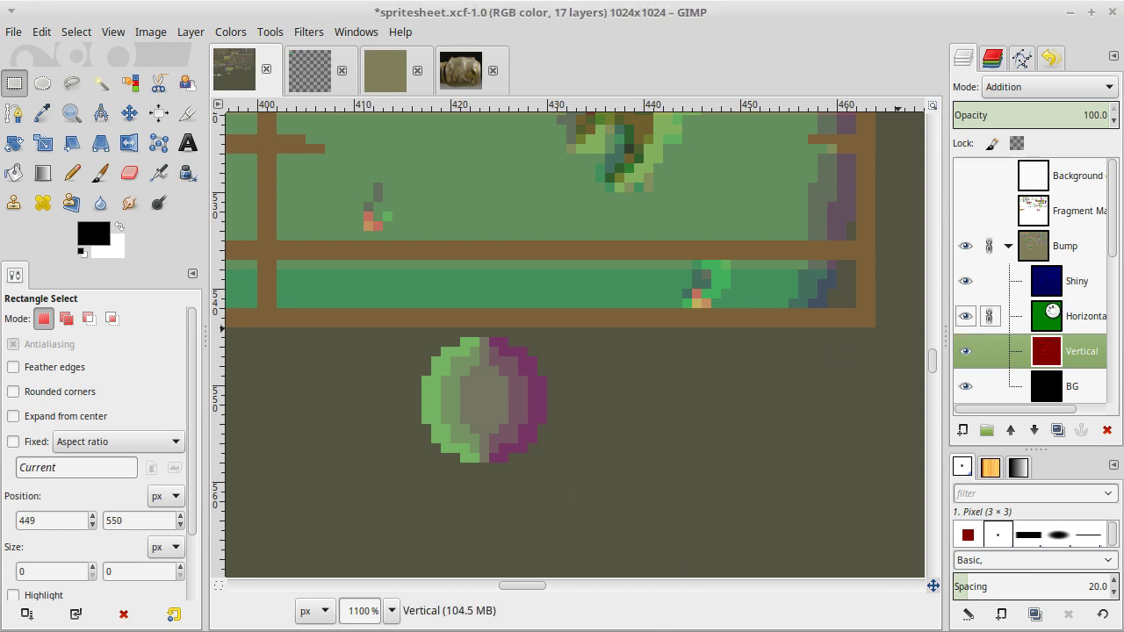
# Save the image and copy the circle's 13 × 13 px area from the Horizontal layer.
pyautogui.click(1036, 316)
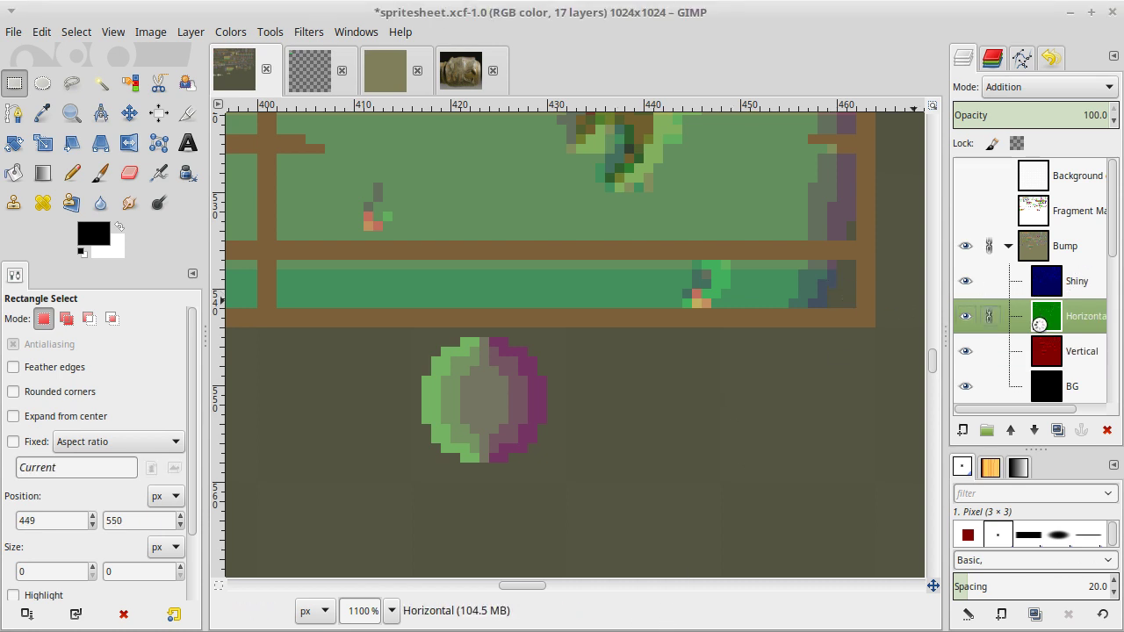
pyautogui.hotkey('ctrl', 's')
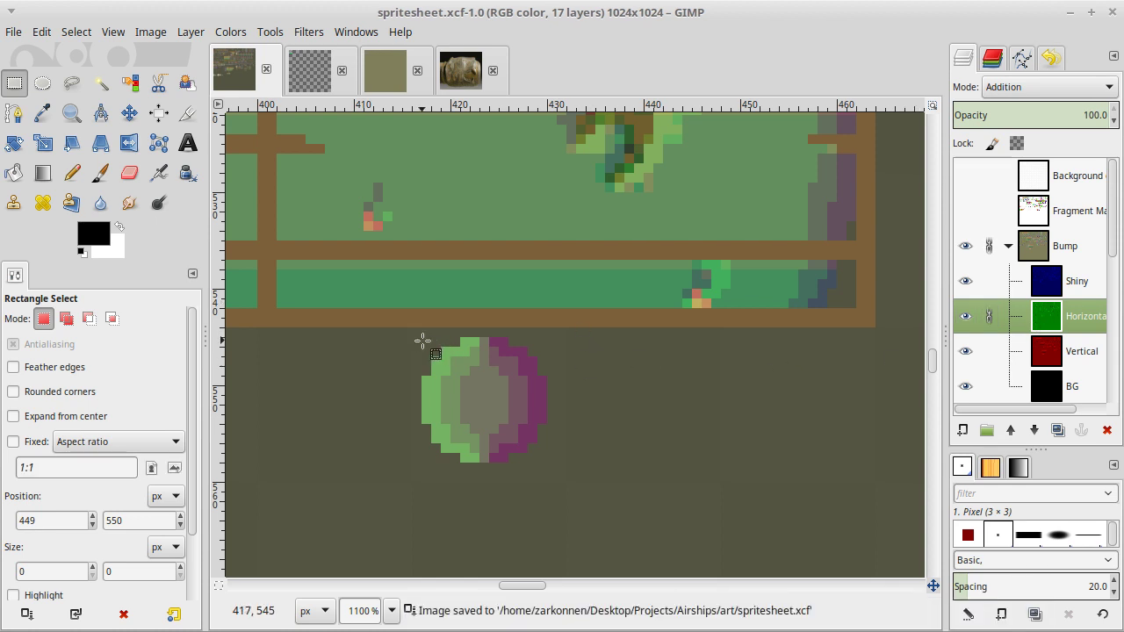
pyautogui.moveTo(423, 339); pyautogui.dragTo(551, 466)
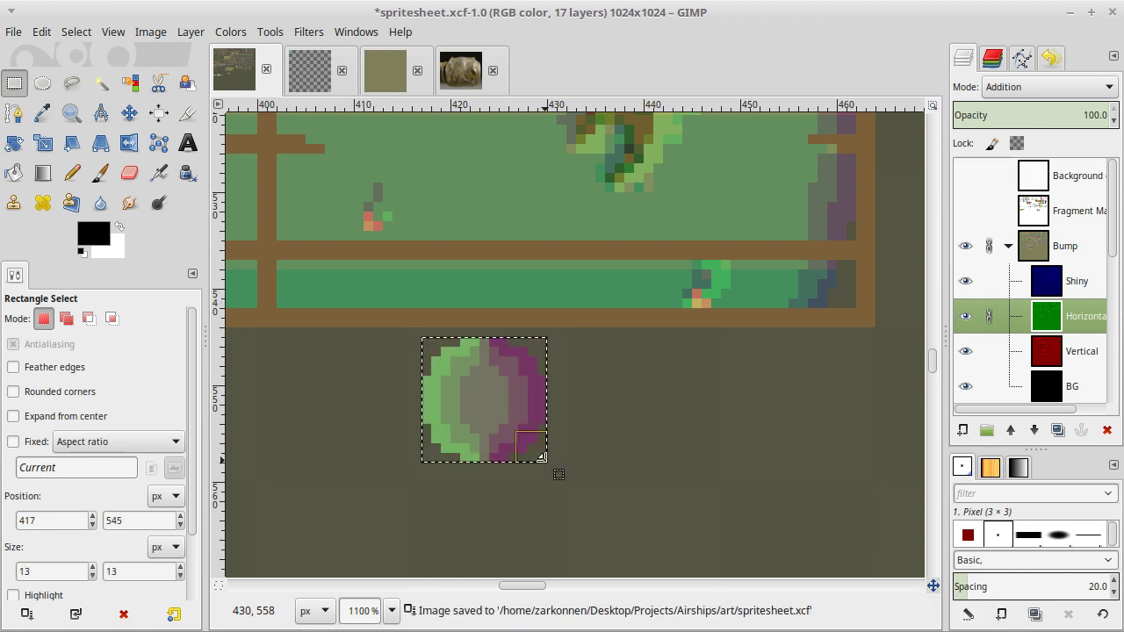
pyautogui.hotkey('ctrl', 'c')
# Paste the copied shading onto the Vertical layer, rotate it 90° clockwise and anchor it over the circle.
pyautogui.click(1073, 356)
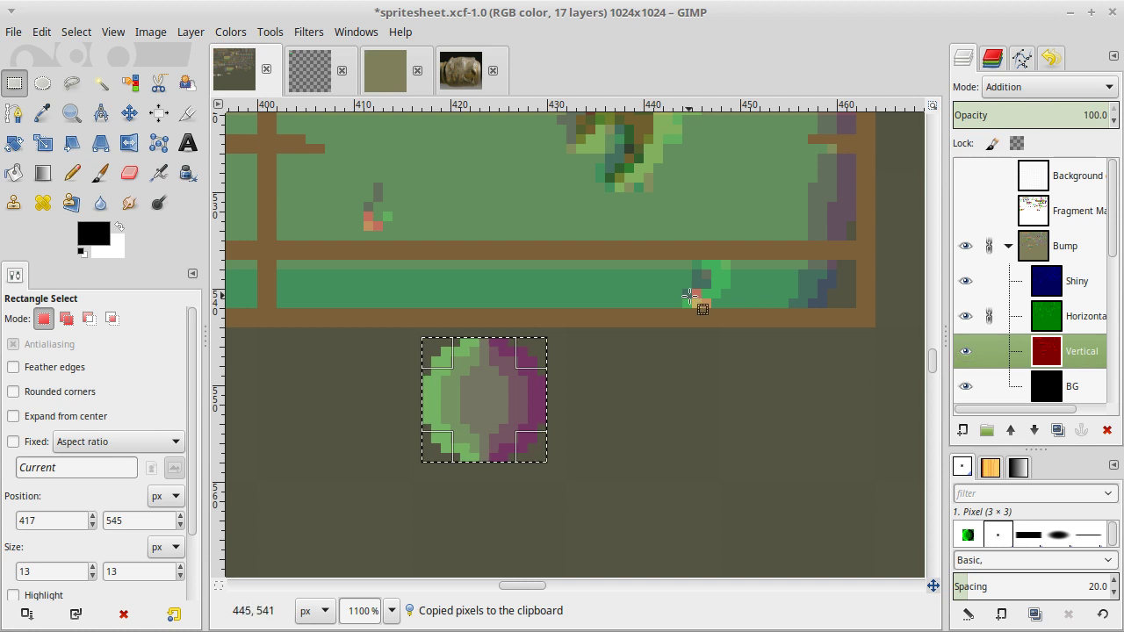
pyautogui.hotkey('ctrl', 'v')
pyautogui.click(232, 31)
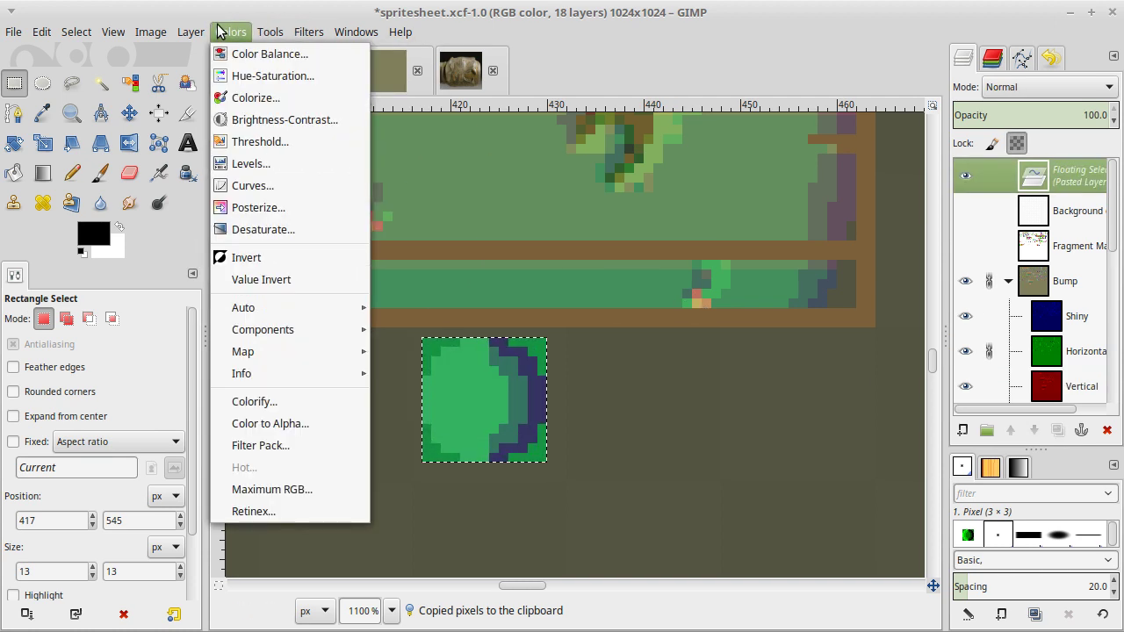
pyautogui.moveTo(193, 33)
pyautogui.moveTo(251, 279)
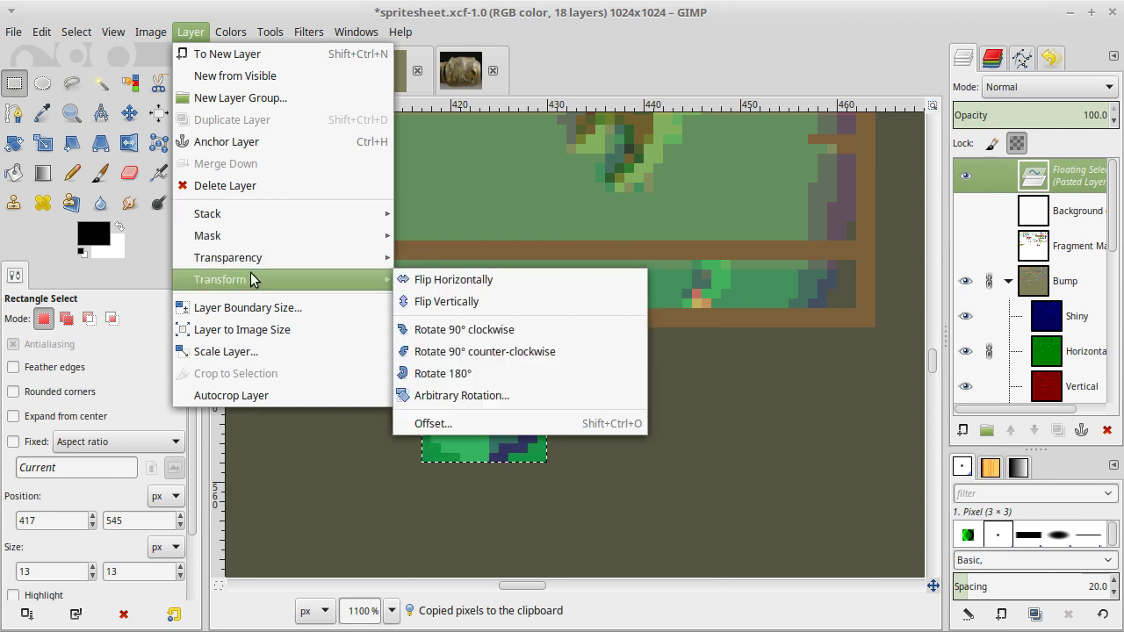
pyautogui.click(532, 303)
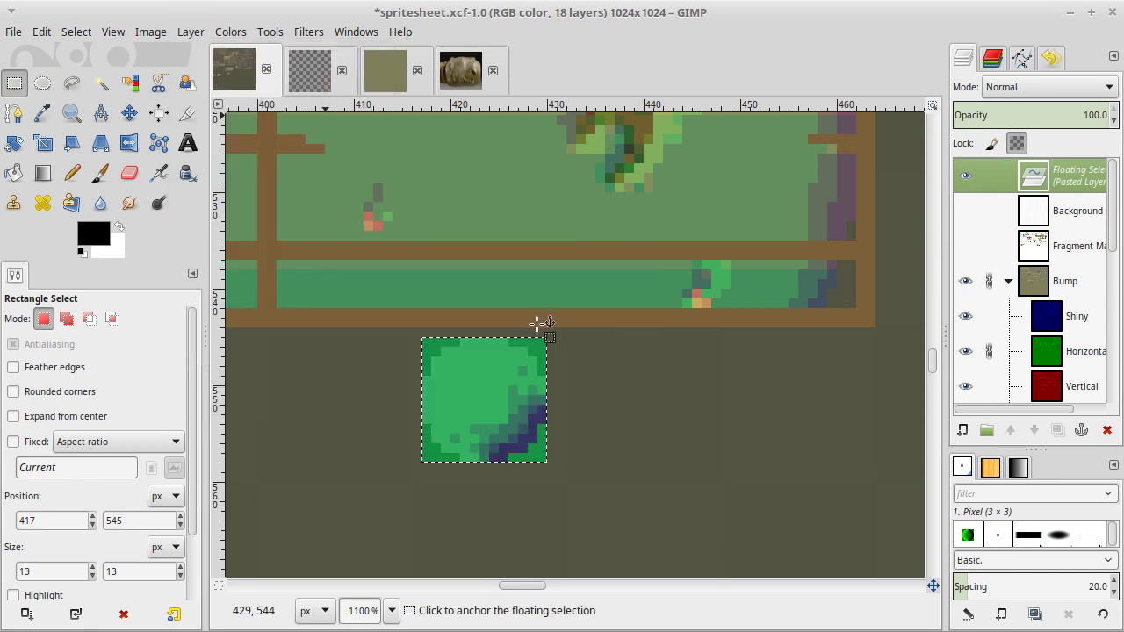
pyautogui.click(642, 415)
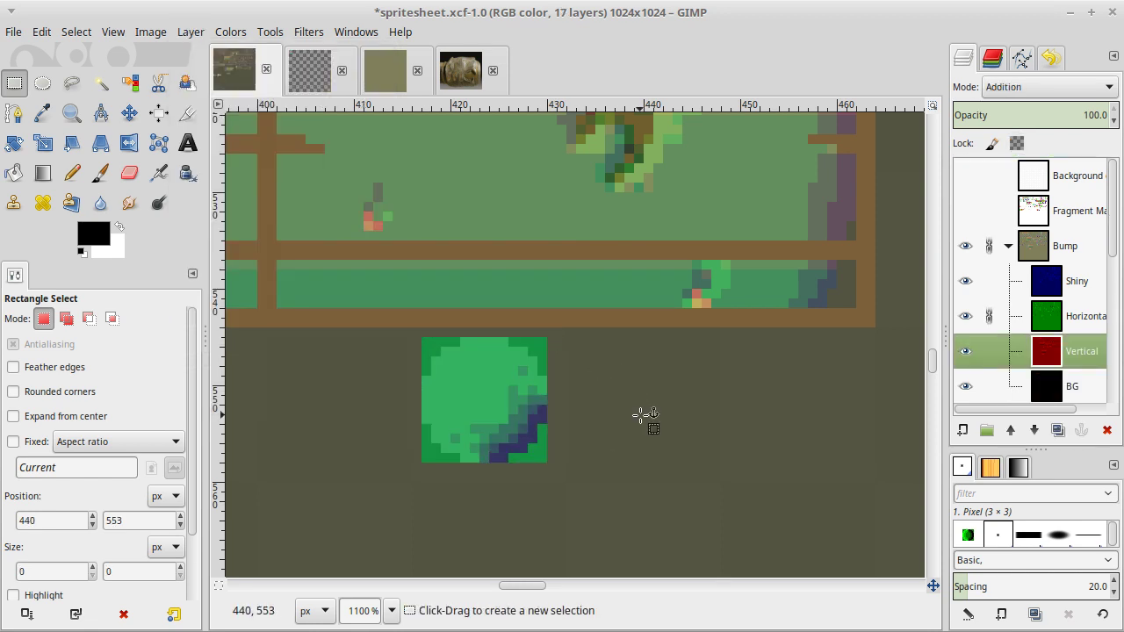
# Sample the Vertical layer's dark red background and bucket-fill the circle's center and the square's four green corners with it.
pyautogui.press('o')
pyautogui.click(645, 412)
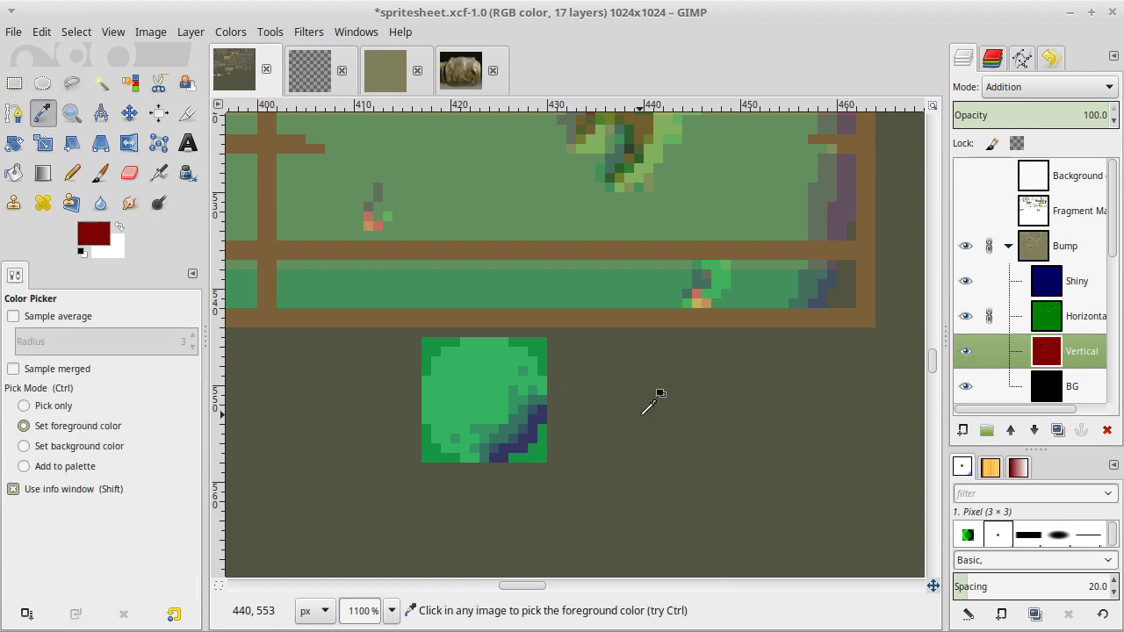
pyautogui.hotkey('shift', 'b')
pyautogui.click(483, 401)
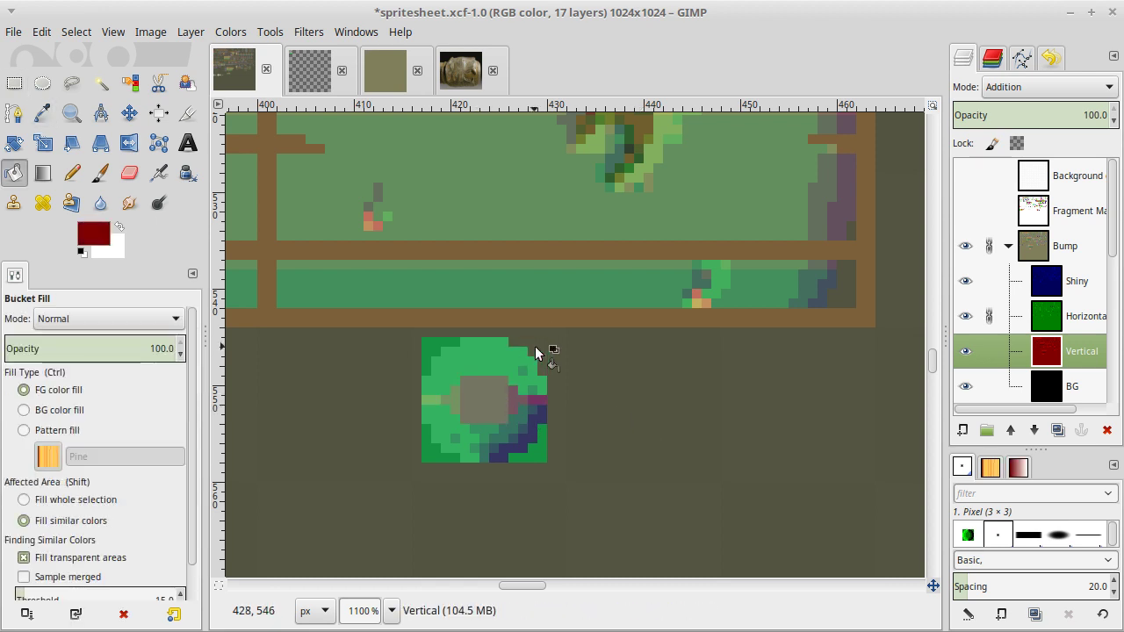
pyautogui.click(433, 349)
pyautogui.click(432, 452)
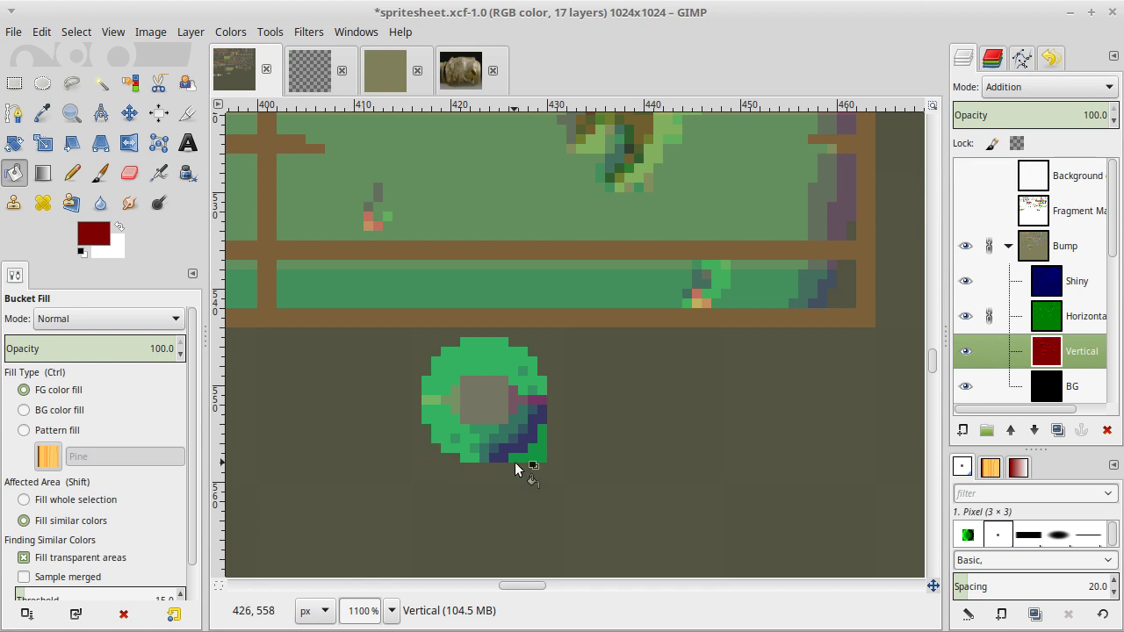
pyautogui.click(541, 455)
# With the Horizontal layer hidden, fill the circle's outer lower band with black and its inner lower band with dark red, both sampled from the panel.
pyautogui.press('o')
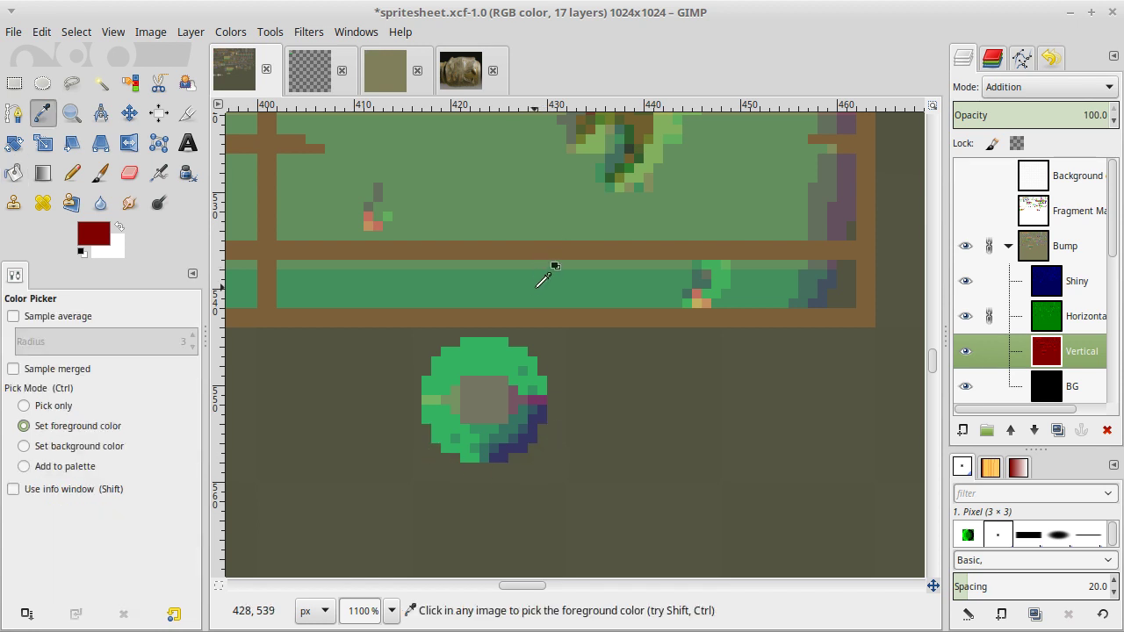
pyautogui.click(533, 293)
pyautogui.hotkey('shift', 'b')
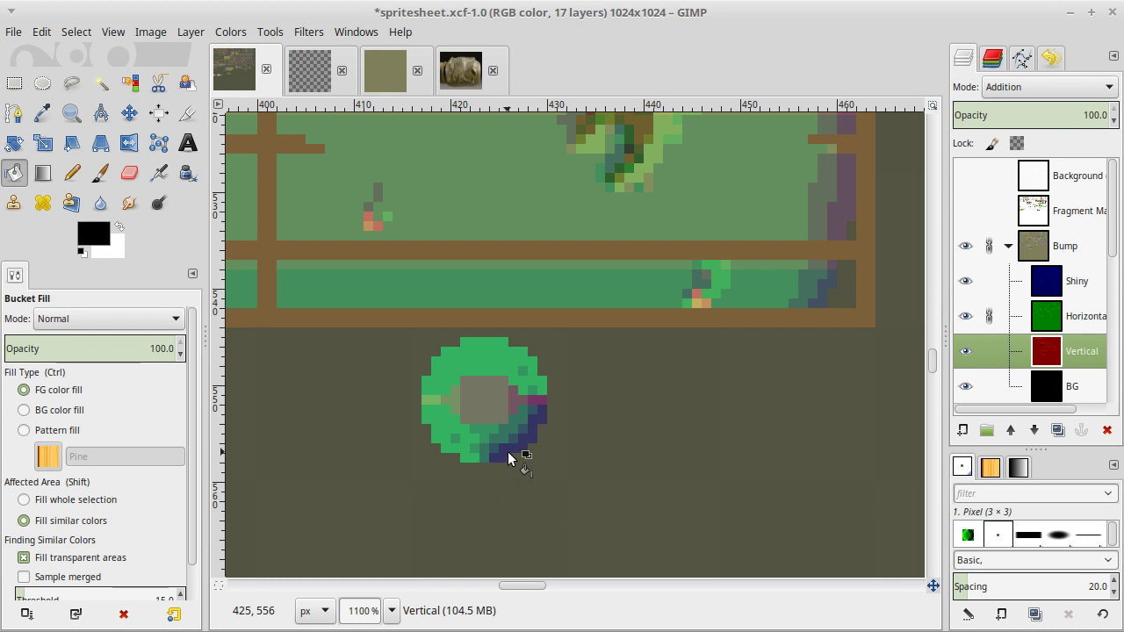
pyautogui.click(966, 316)
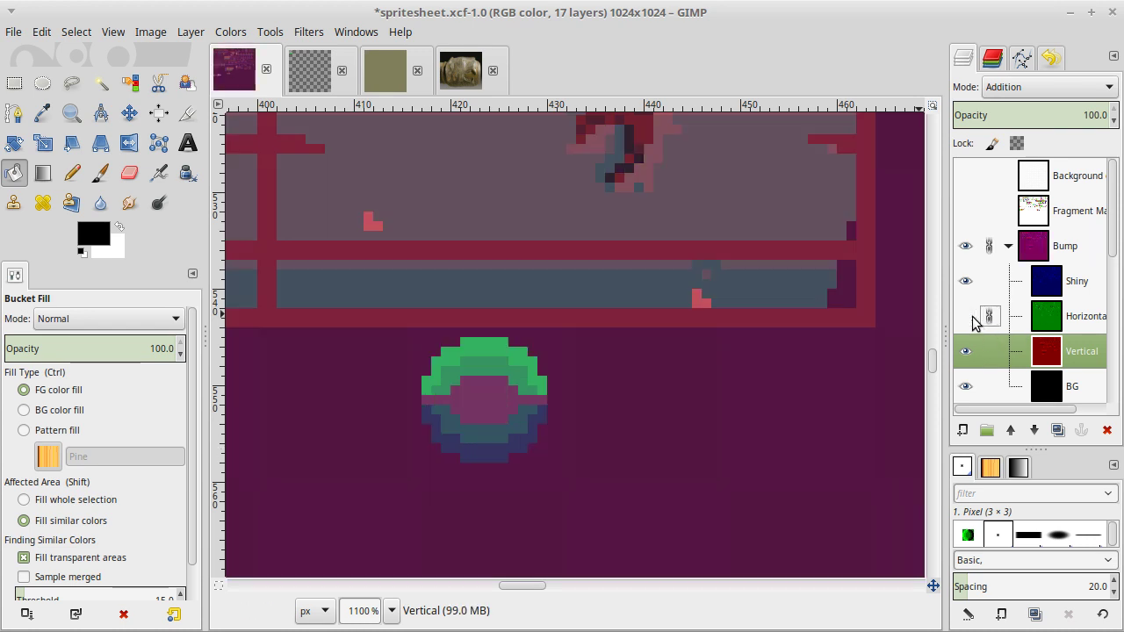
pyautogui.click(483, 457)
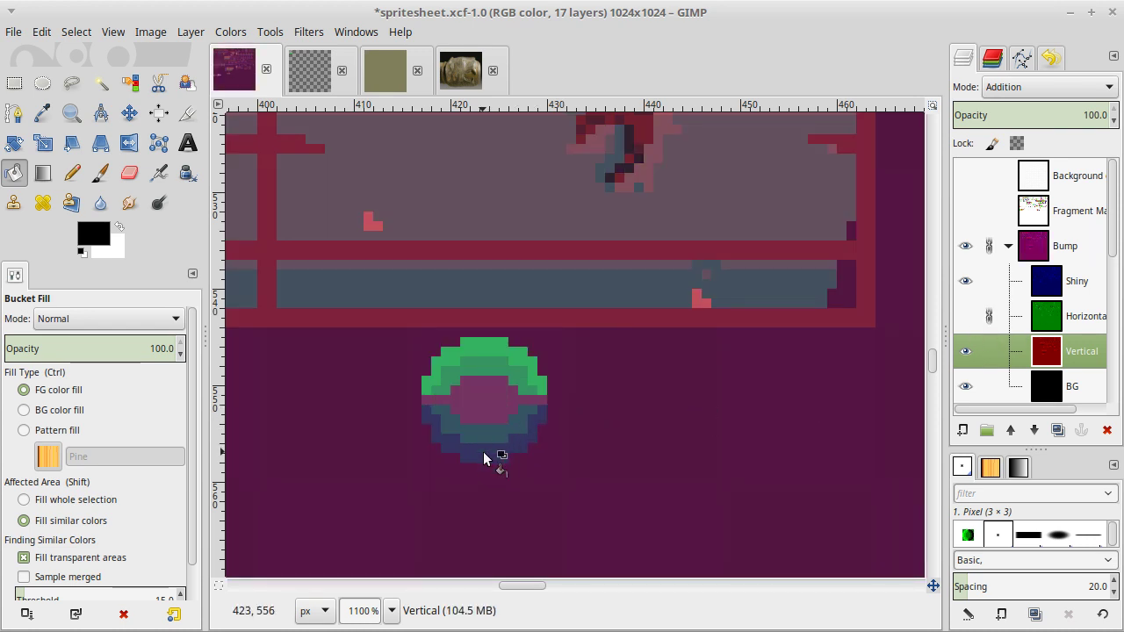
pyautogui.keyDown('ctrl'); pyautogui.click(520, 220); pyautogui.keyUp('ctrl')
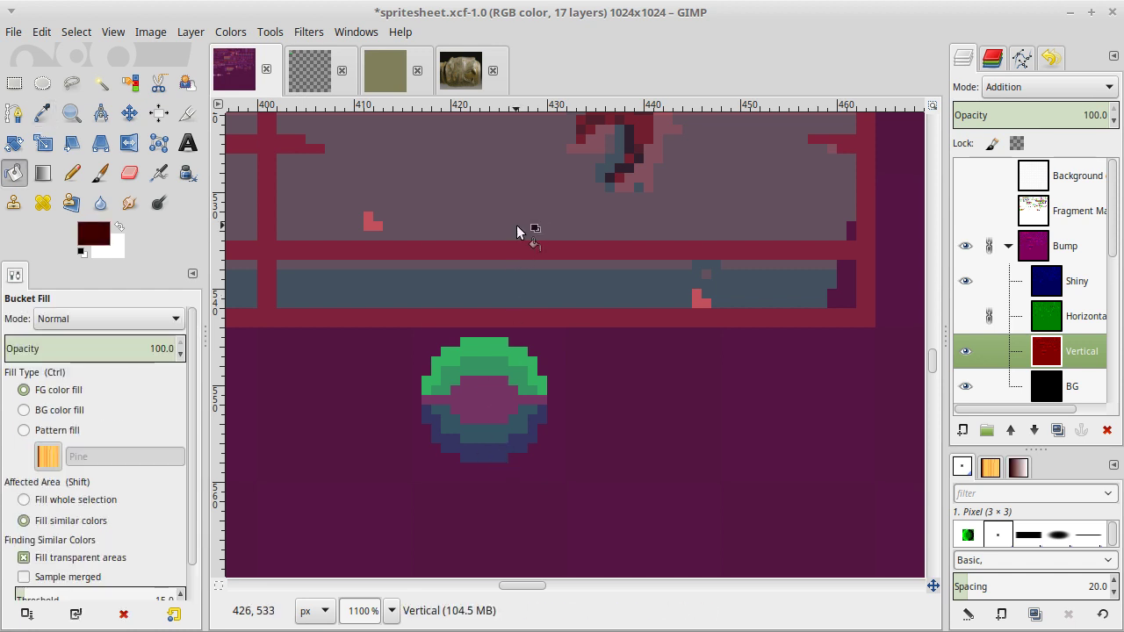
# Sample the medium red from the upper part of the panel and bucket-fill the circle's inner upper band with it.
pyautogui.scroll(5, 494, 433)
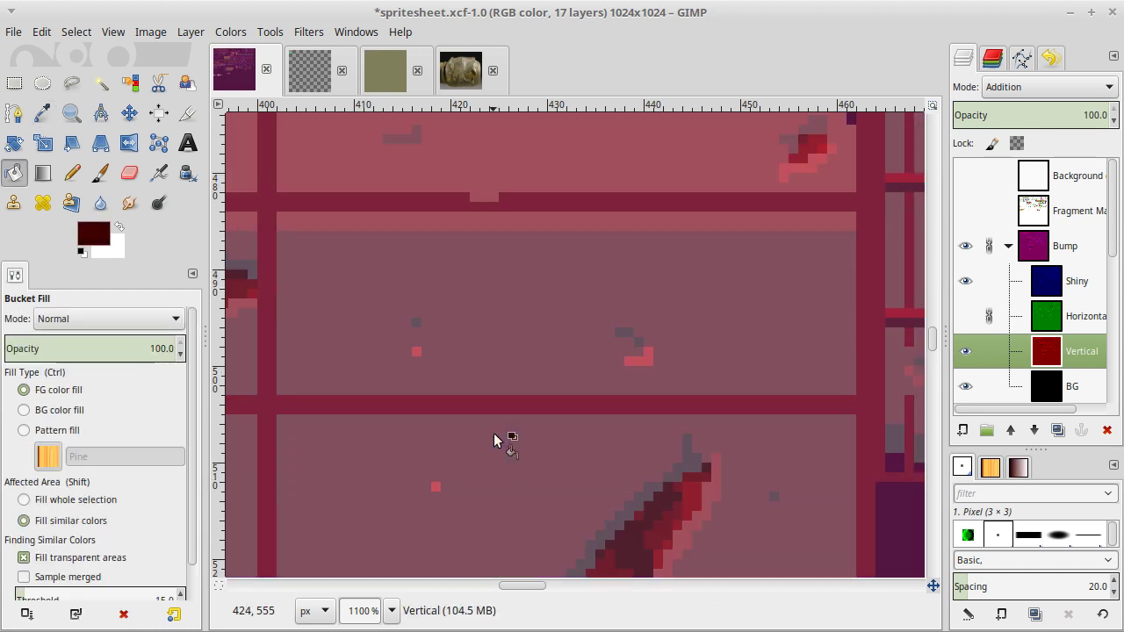
pyautogui.press('o')
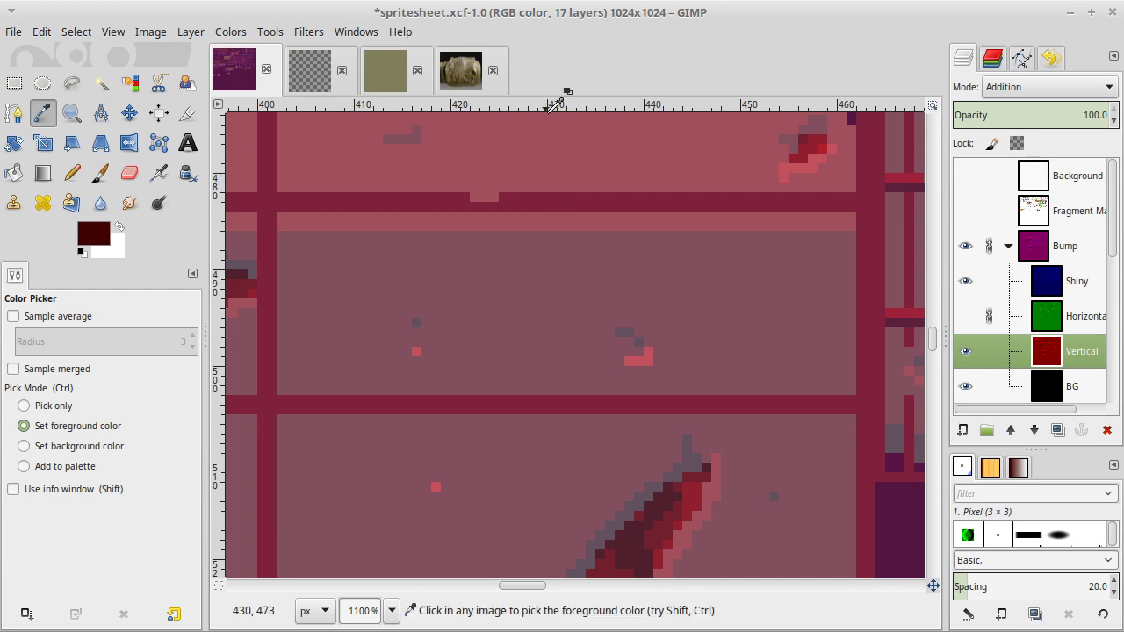
pyautogui.click(561, 137)
pyautogui.hotkey('shift', 'b')
pyautogui.scroll(-7, 553, 142)
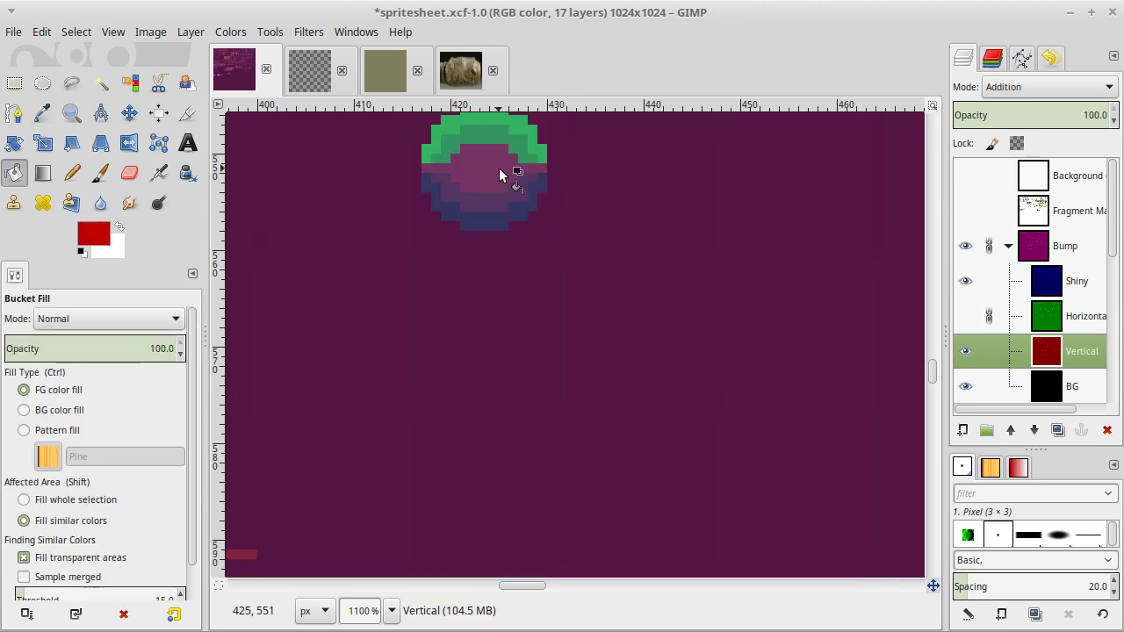
# Sample the bright red from the panel's topmost strip and bucket-fill the circle's outer upper band with it.
pyautogui.scroll(6, 512, 164)
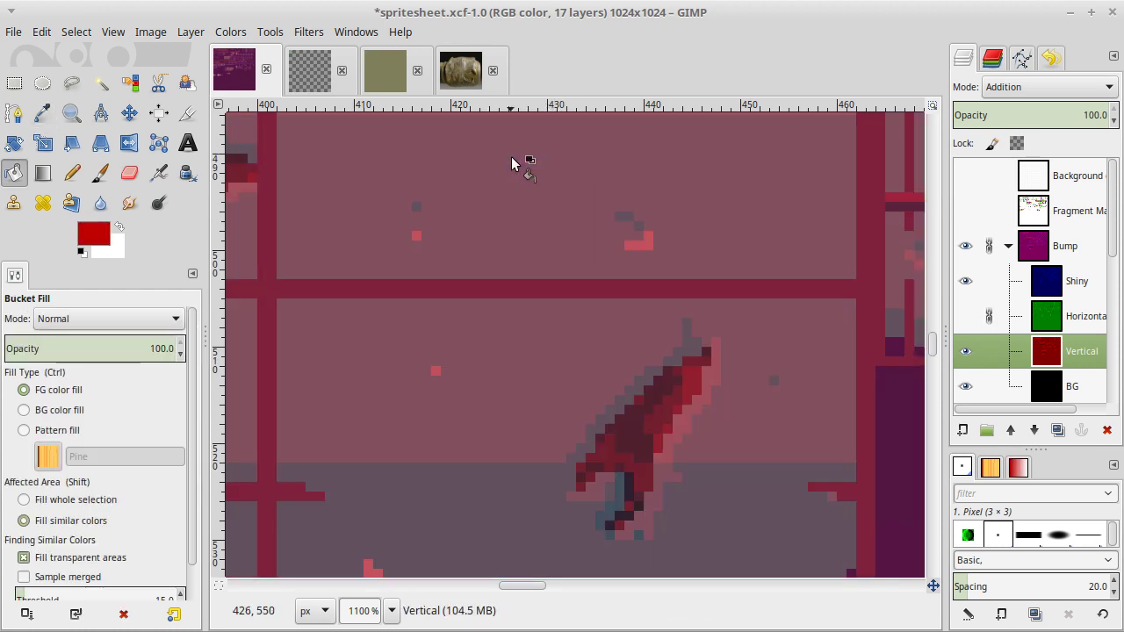
pyautogui.press('o')
pyautogui.scroll(4, 531, 176)
pyautogui.click(528, 287)
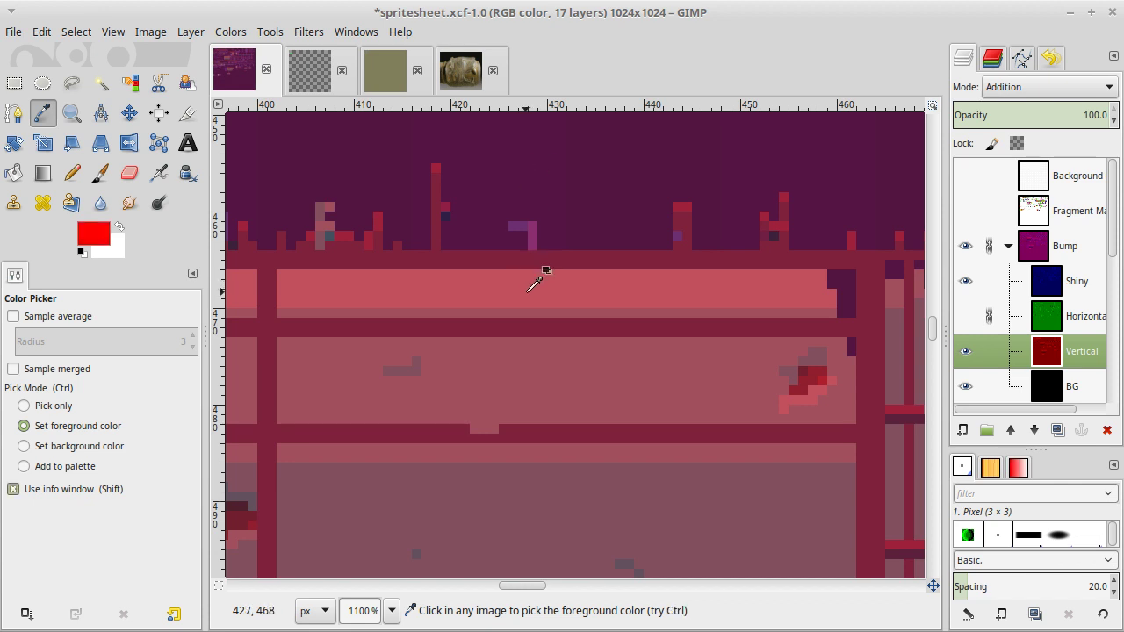
pyautogui.hotkey('shift', 'b')
pyautogui.scroll(-4, 527, 292)
pyautogui.click(489, 342)
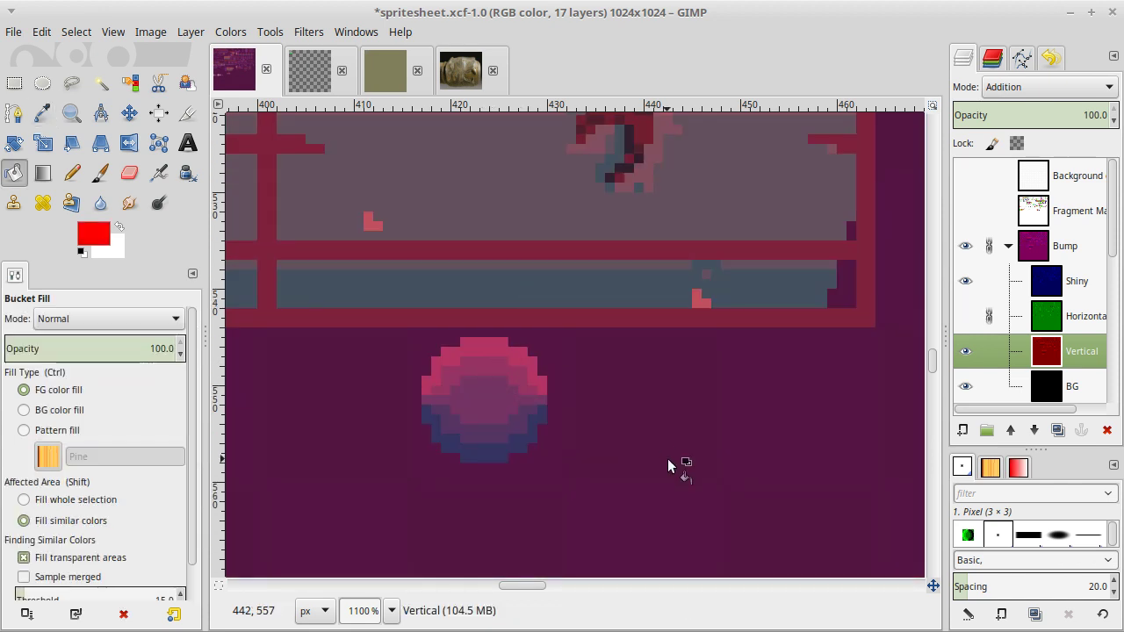
# Make the Horizontal layer visible again.
pyautogui.click(963, 317)
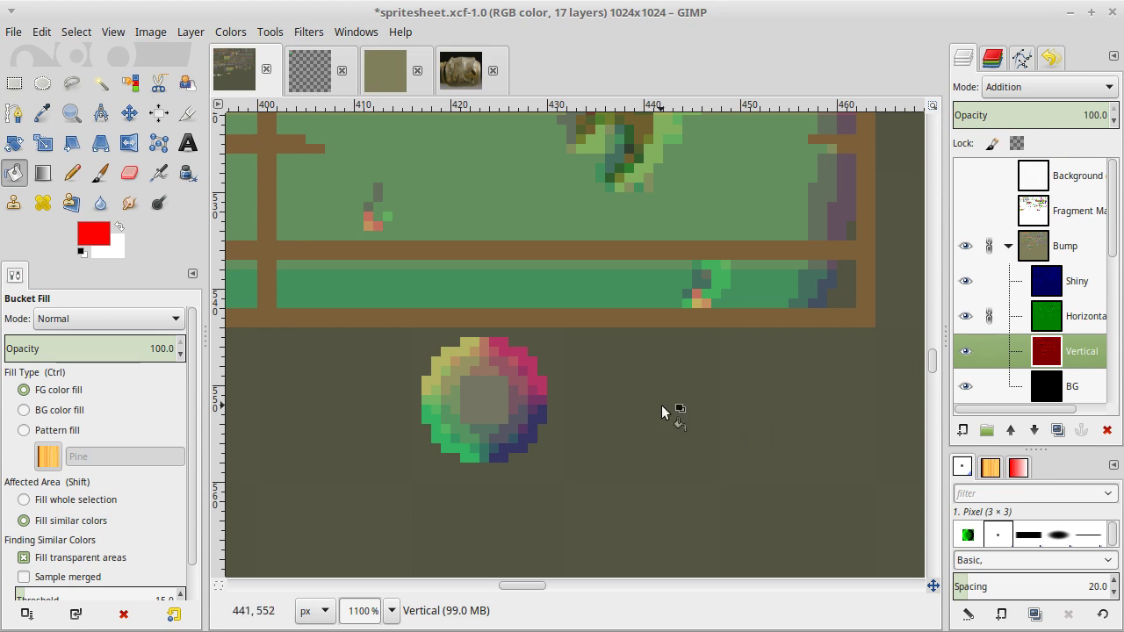
pyautogui.scroll(15, 661, 405)
pyautogui.hscroll(-15, 661, 405)
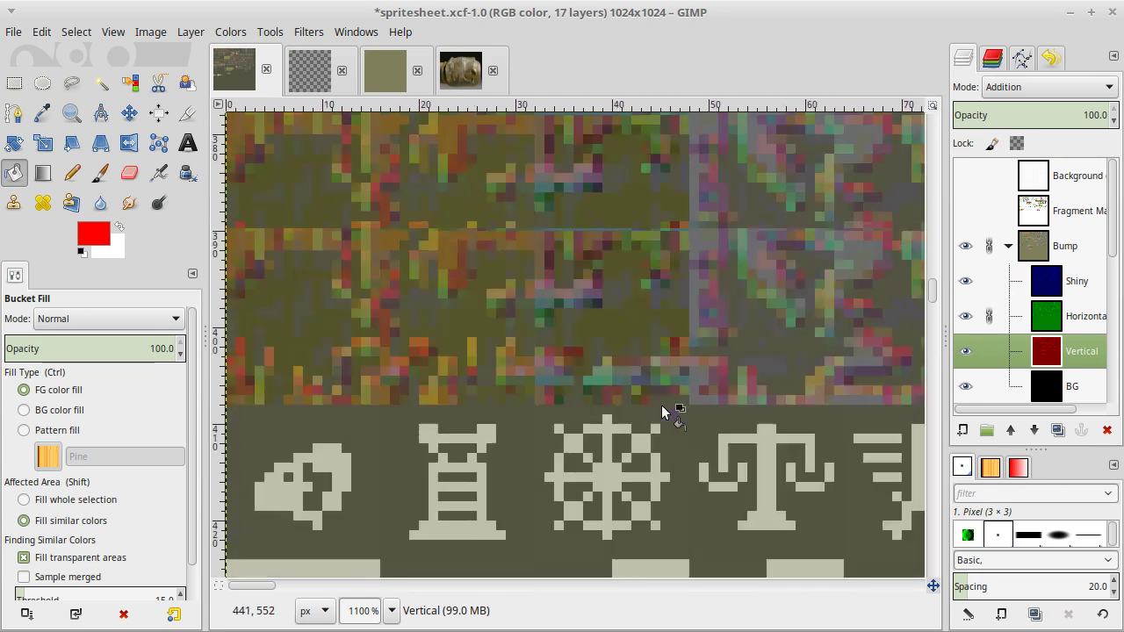
# Sample the dark navy shine colour from the stone tiles on the Shiny layer as the foreground colour.
pyautogui.scroll(10, 662, 399)
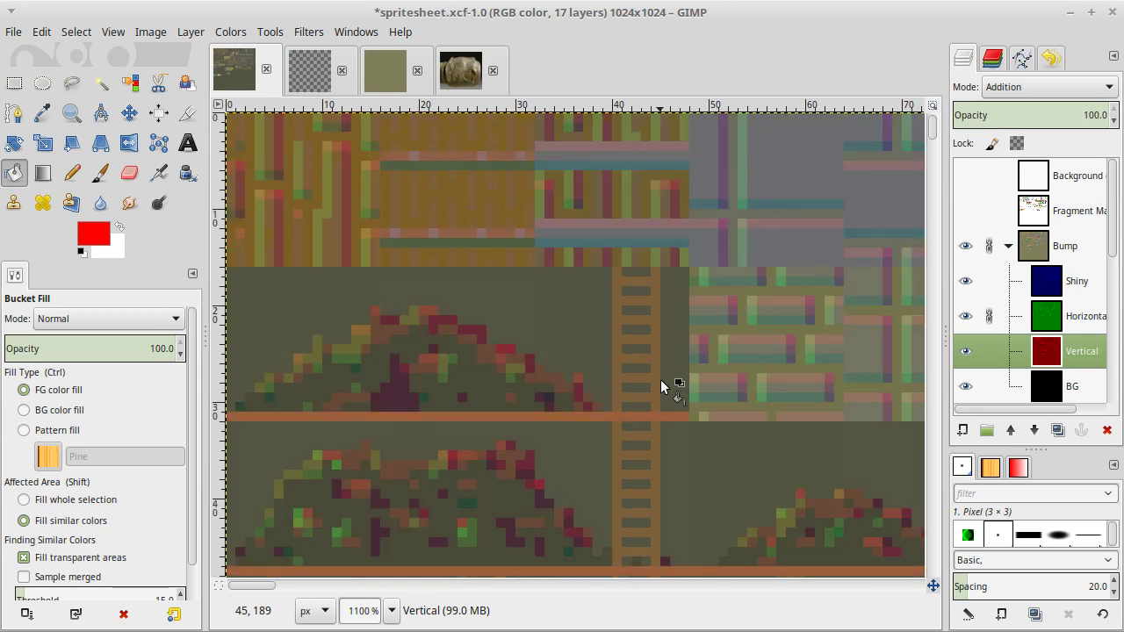
pyautogui.press('o')
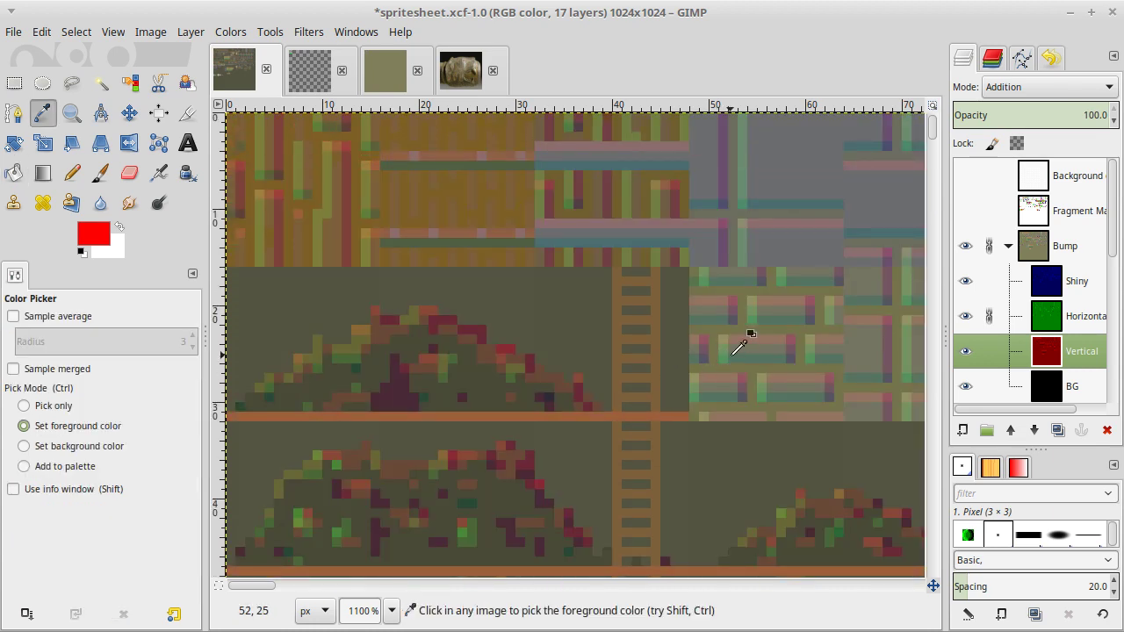
pyautogui.click(738, 207)
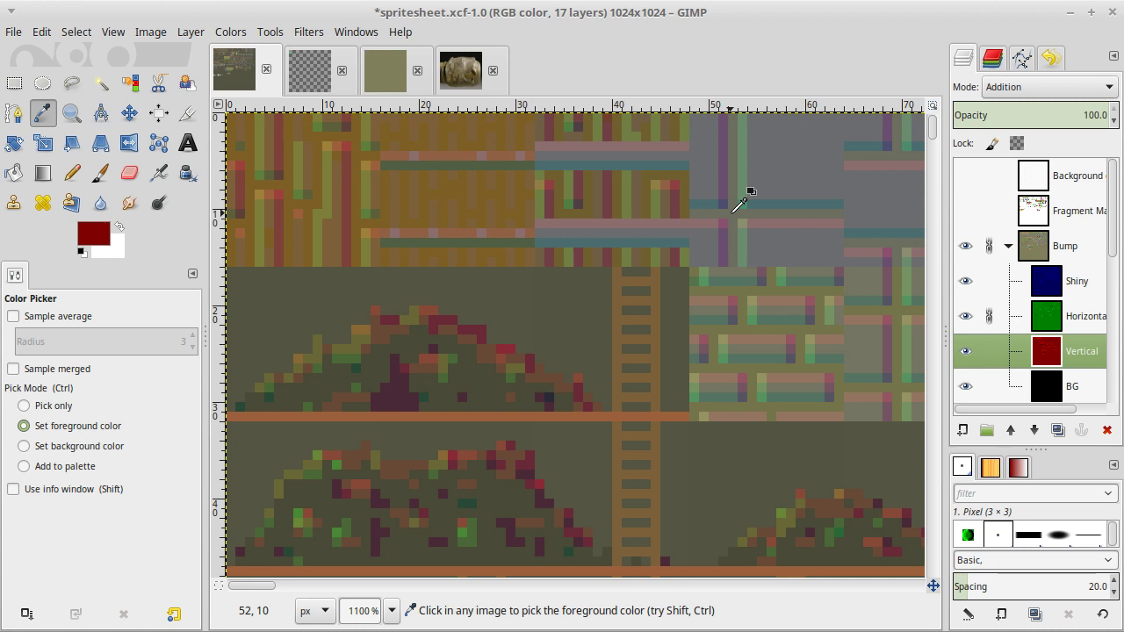
pyautogui.hscroll(3, 737, 207)
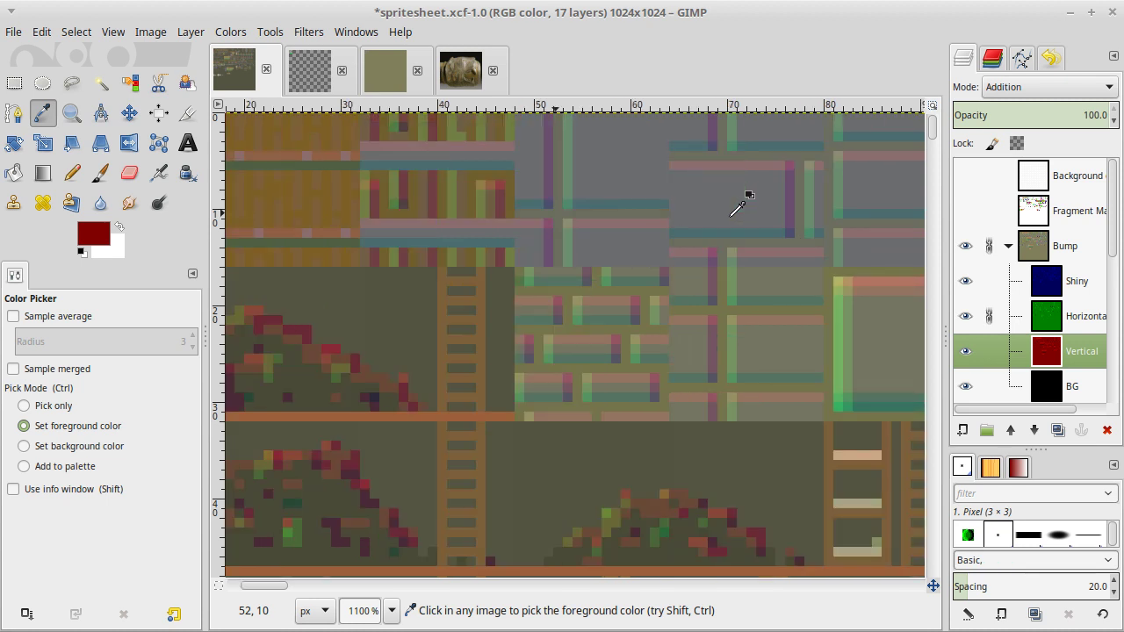
pyautogui.click(1089, 274)
pyautogui.click(723, 309)
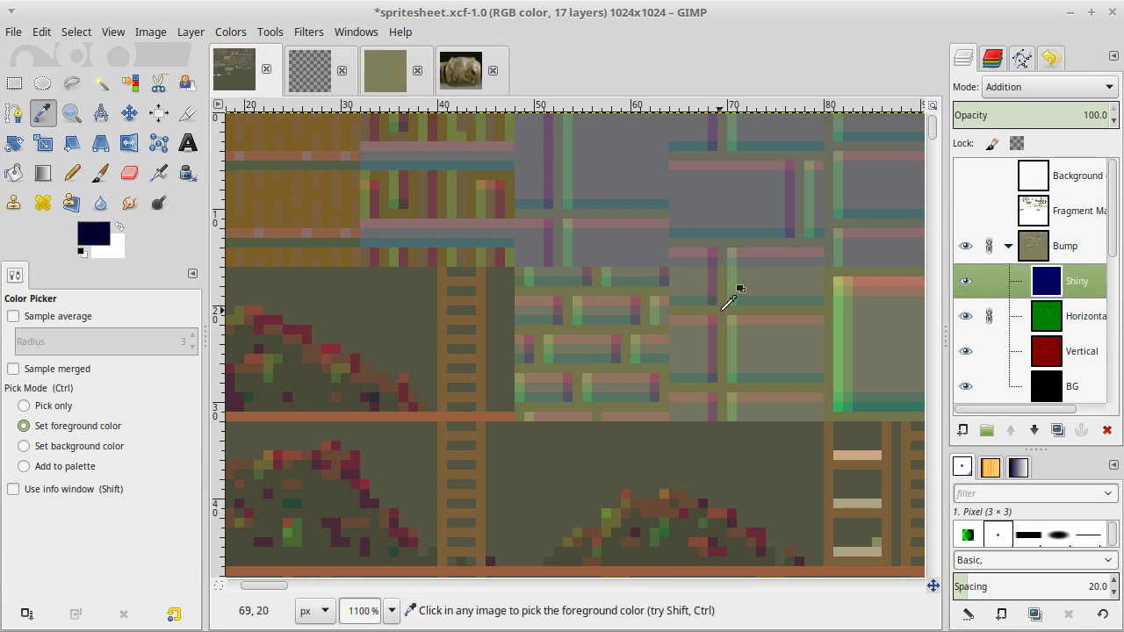
# Pencil small scattered dark navy patches over the shaded circle below the hull on the Shiny layer.
pyautogui.scroll(-20, 727, 302)
pyautogui.hscroll(20, 728, 303)
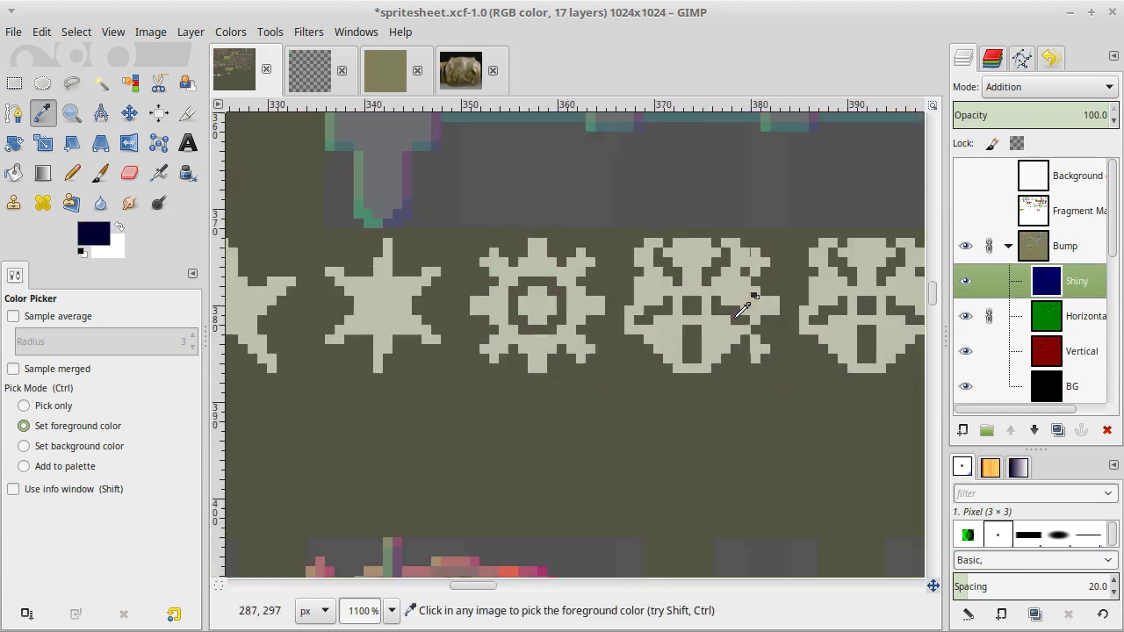
pyautogui.scroll(-20, 745, 321)
pyautogui.hscroll(20, 745, 322)
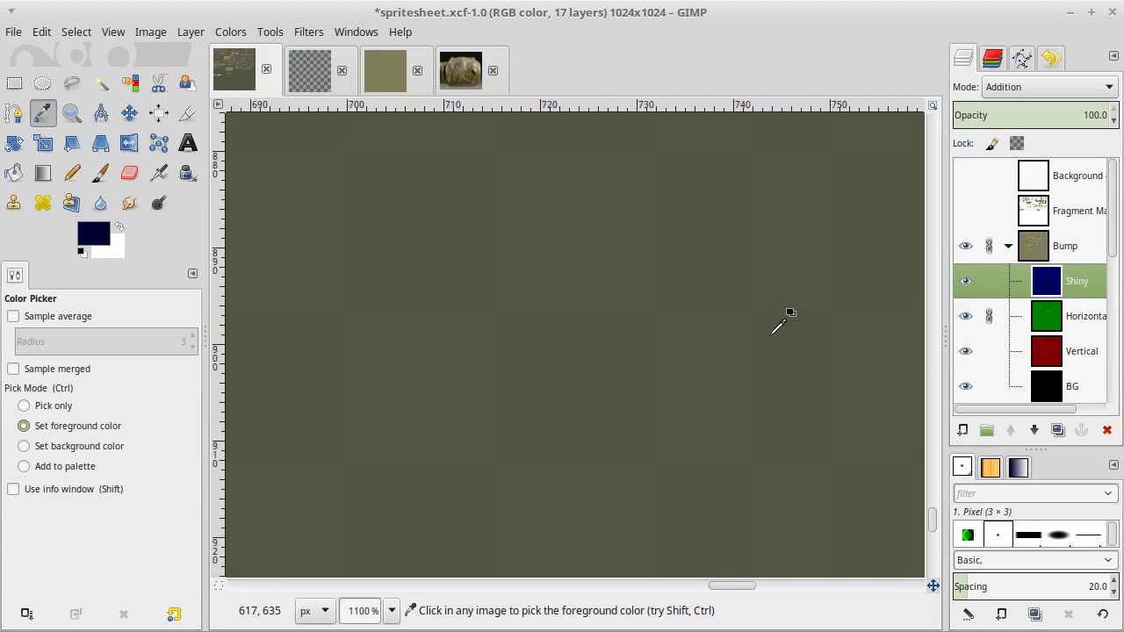
pyautogui.scroll(20, 772, 330)
pyautogui.hscroll(-20, 773, 330)
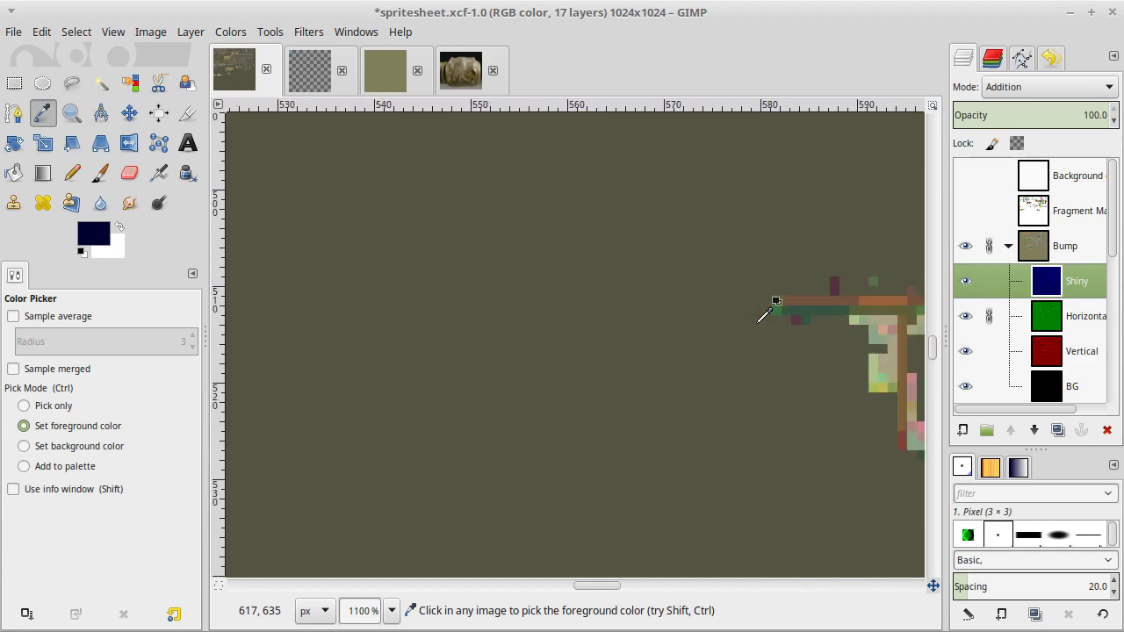
pyautogui.scroll(11, 764, 316)
pyautogui.hscroll(-18, 764, 316)
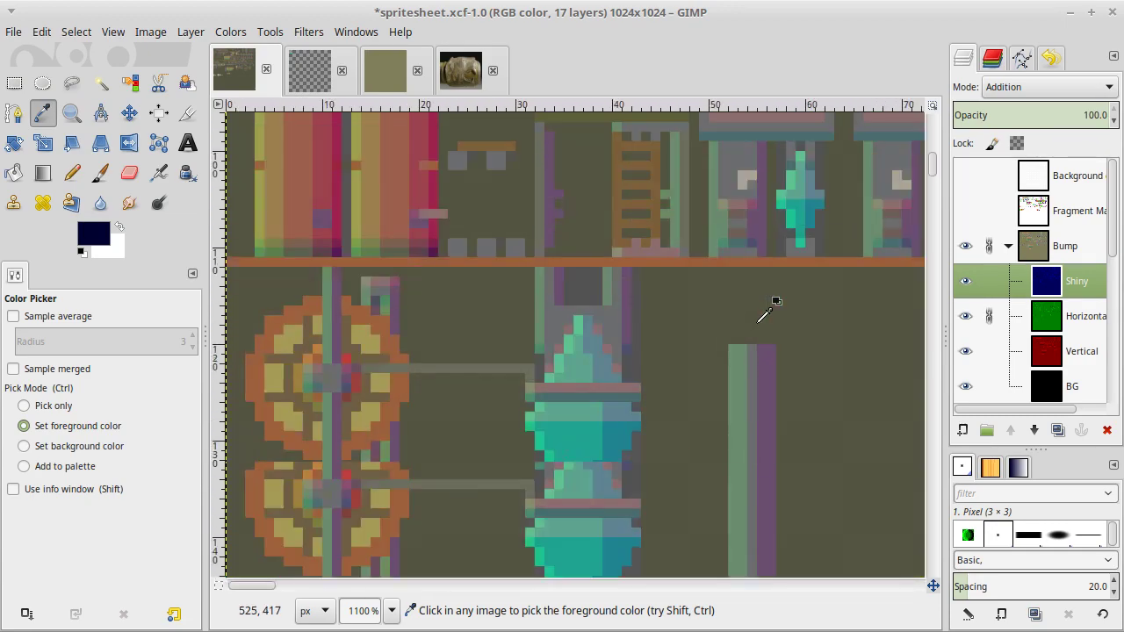
pyautogui.scroll(-5, 564, 301)
pyautogui.scroll(-3, 554, 297)
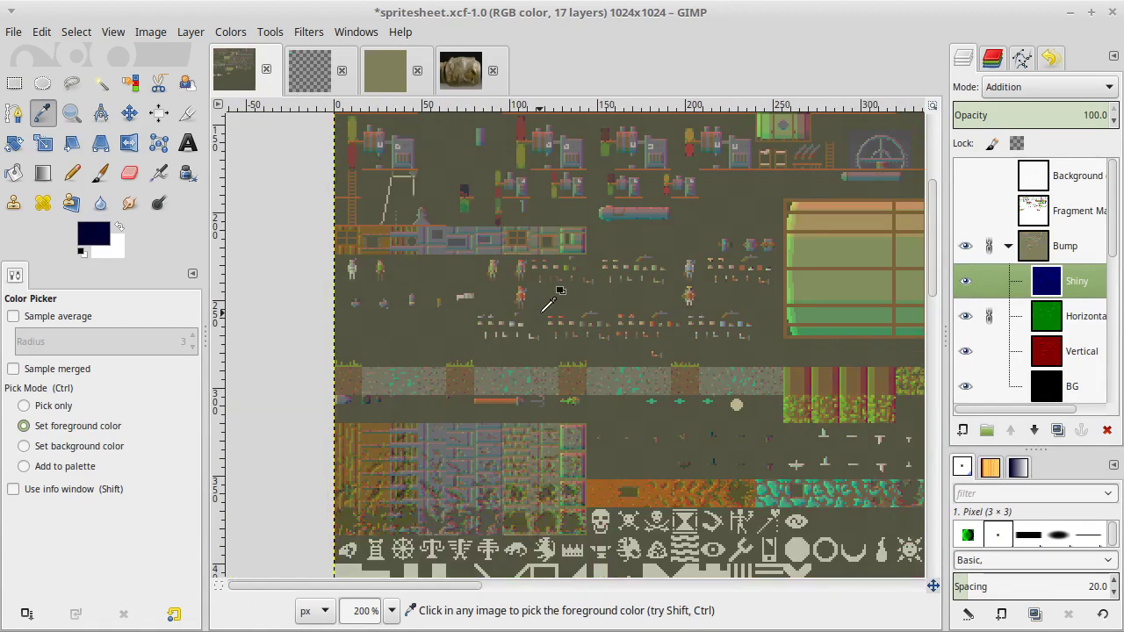
pyautogui.hscroll(15, 549, 302)
pyautogui.scroll(-6, 548, 303)
pyautogui.scroll(2, 549, 302)
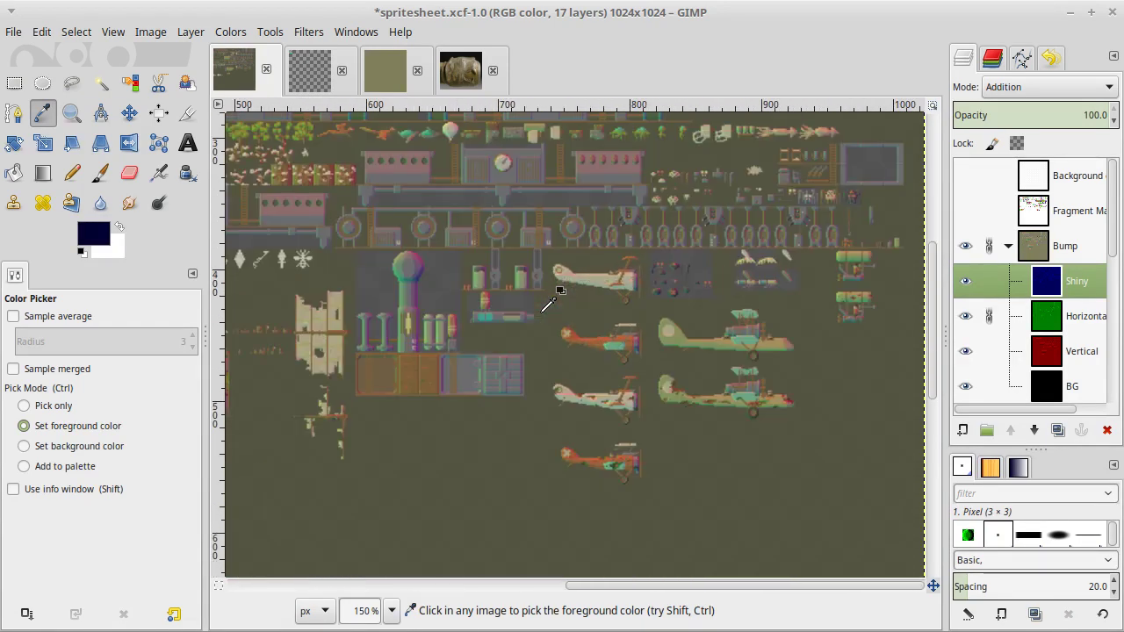
pyautogui.press('n')
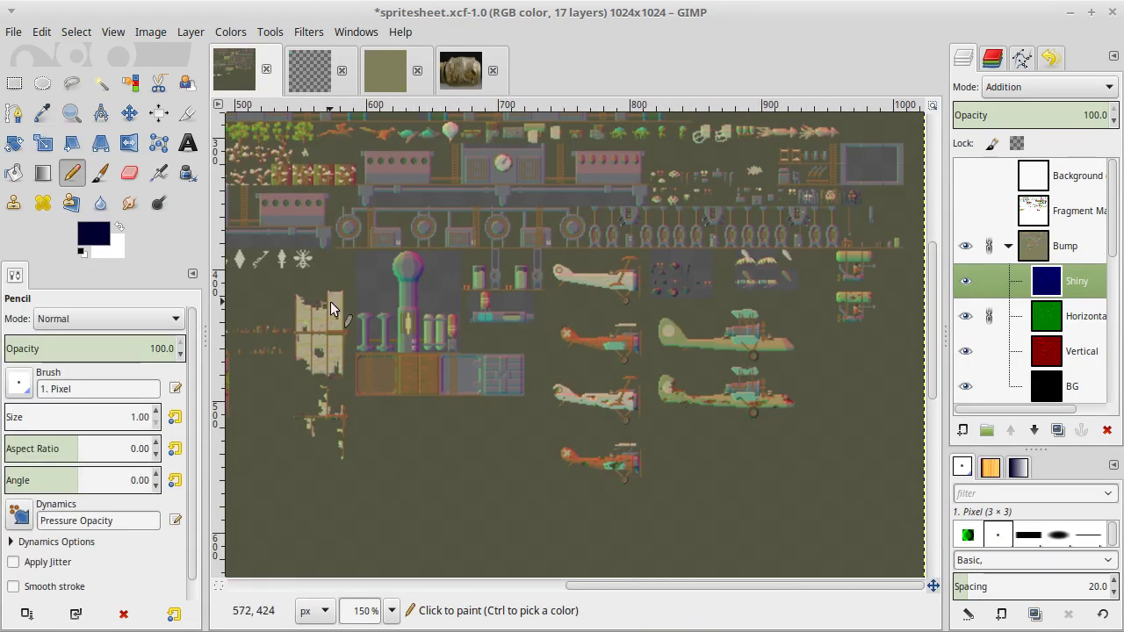
pyautogui.hscroll(-12, 330, 301)
pyautogui.scroll(-5, 330, 301)
pyautogui.scroll(3, 330, 301)
pyautogui.hscroll(4, 330, 302)
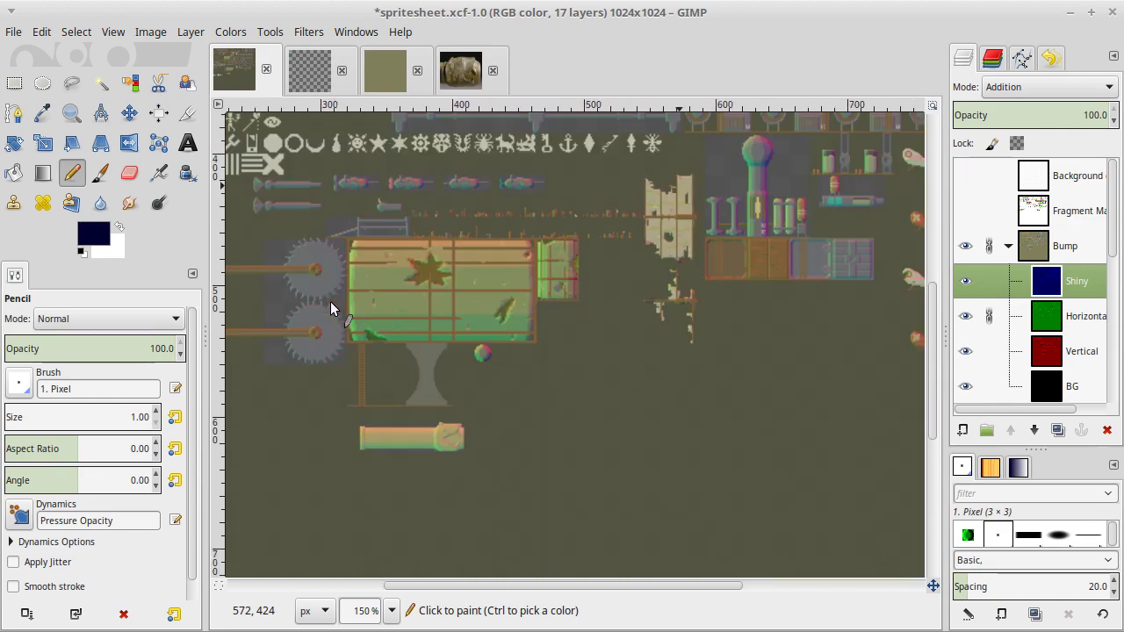
pyautogui.scroll(5, 330, 301)
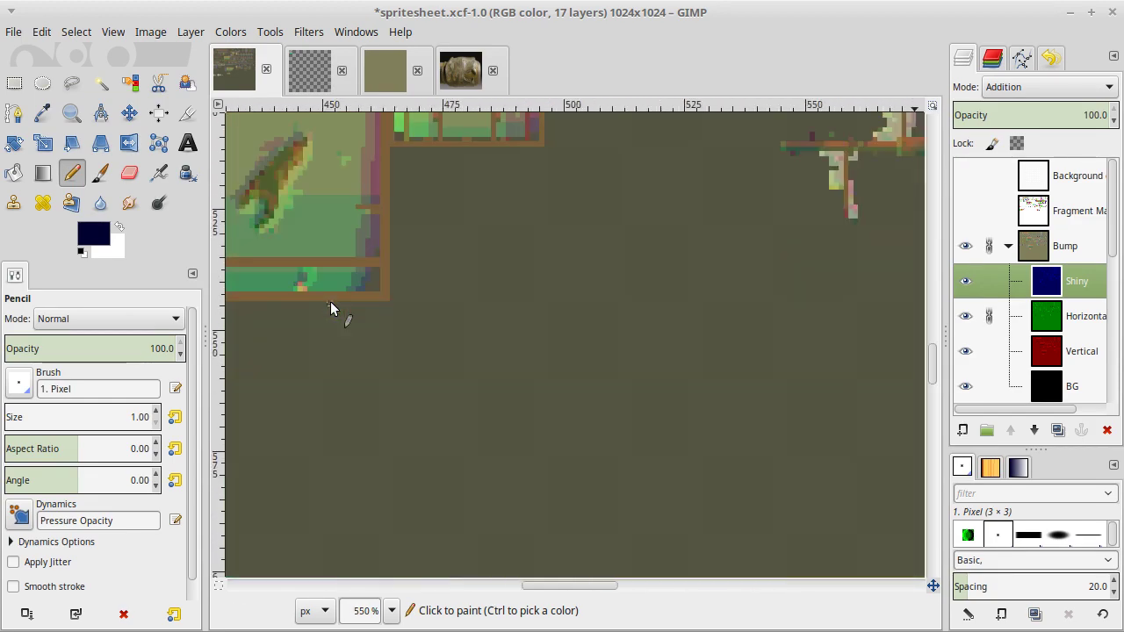
pyautogui.scroll(1, 330, 301)
pyautogui.scroll(1, 330, 301)
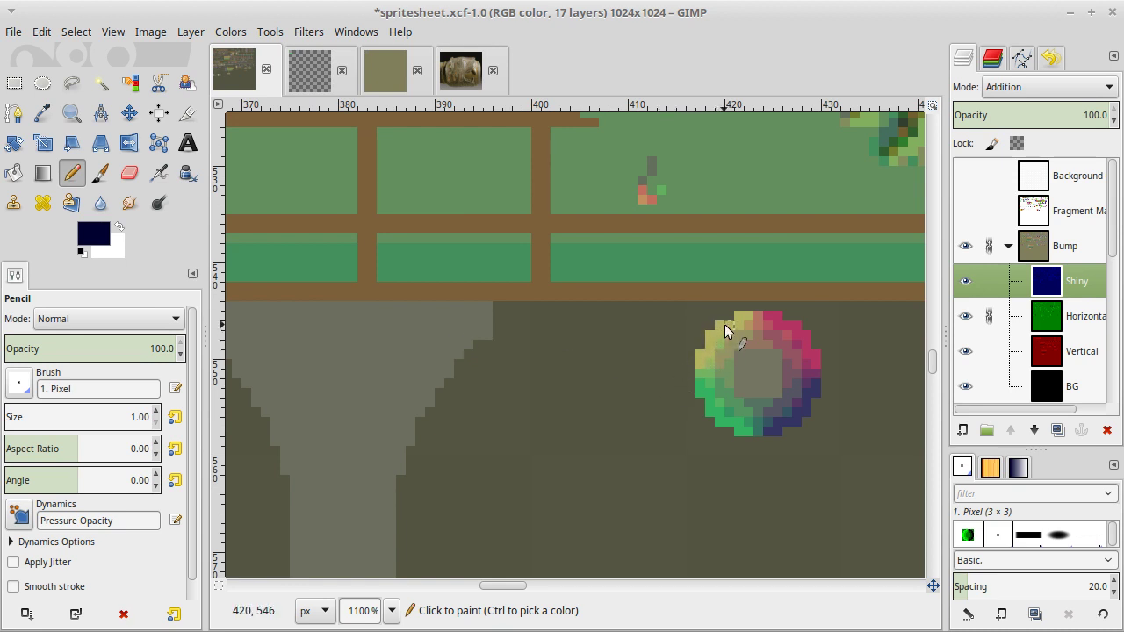
pyautogui.click(762, 377)
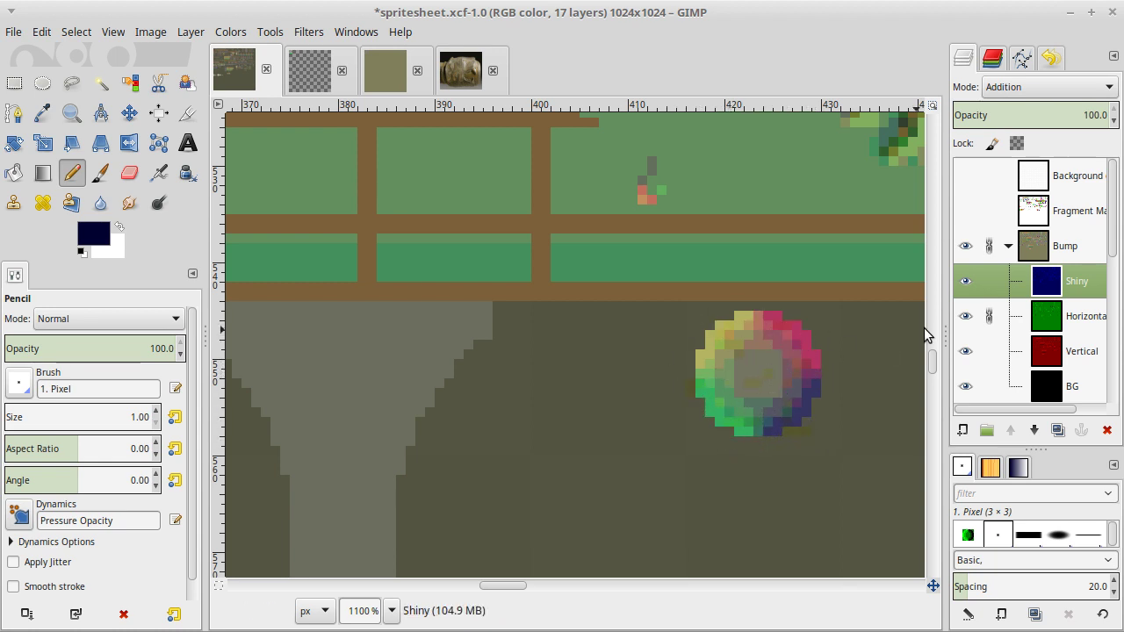
# Temporarily hide the Vertical and Horizontal layers to inspect the circle's shine patches, and show both layers again.
pyautogui.click(973, 316)
pyautogui.click(965, 352)
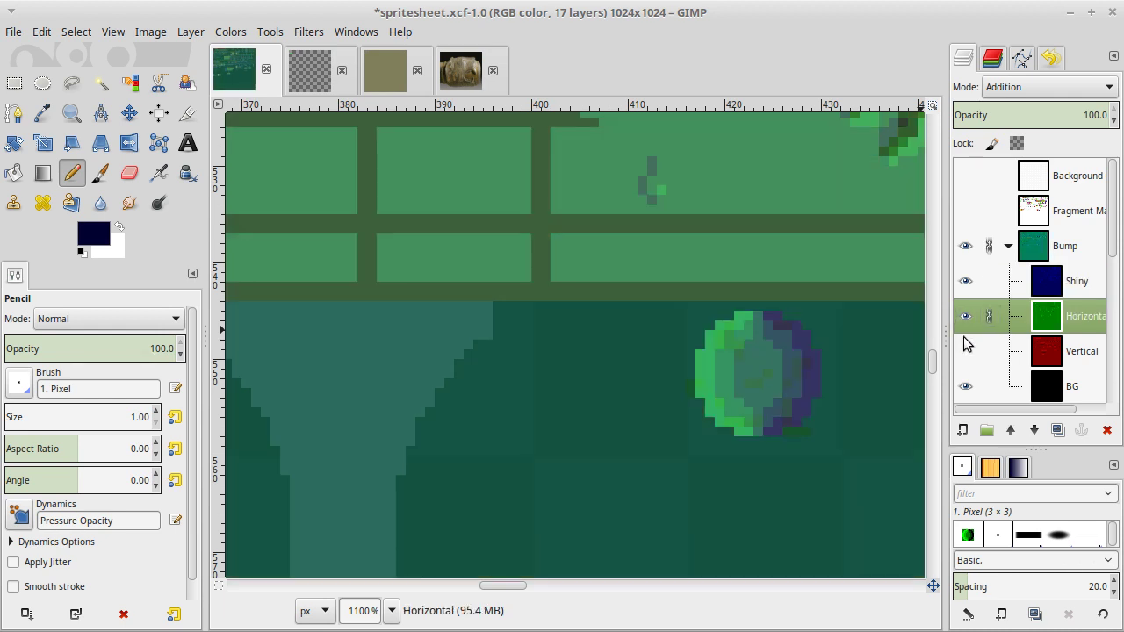
pyautogui.click(964, 323)
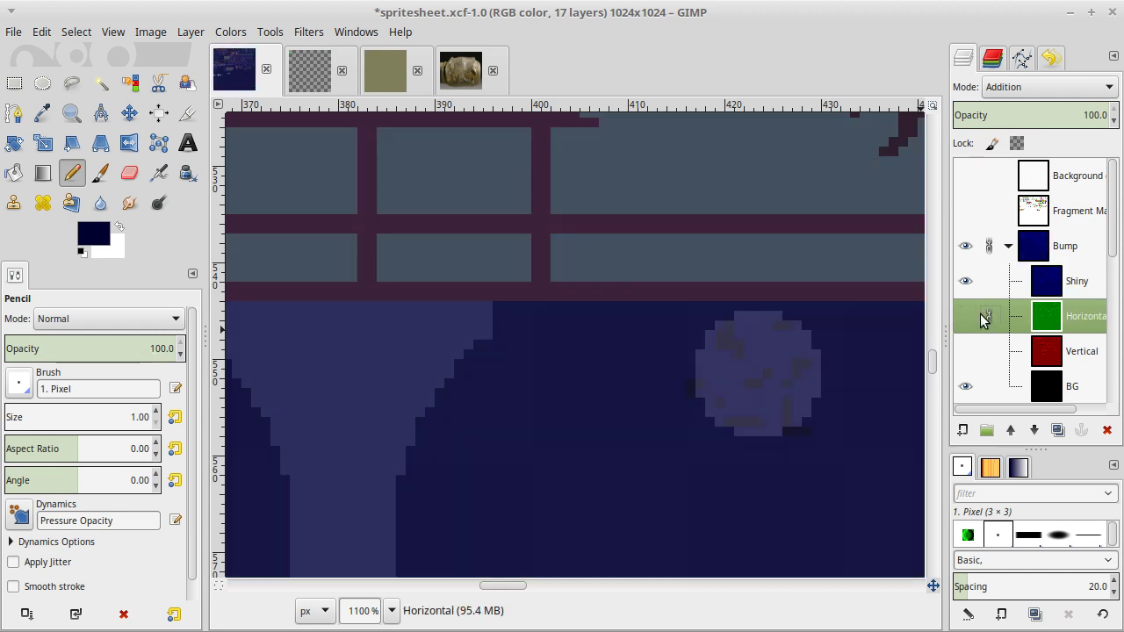
pyautogui.click(985, 317)
pyautogui.click(966, 318)
pyautogui.click(966, 352)
# Save the spritesheet file and set the Bump group's opacity to 100.
pyautogui.press('r')
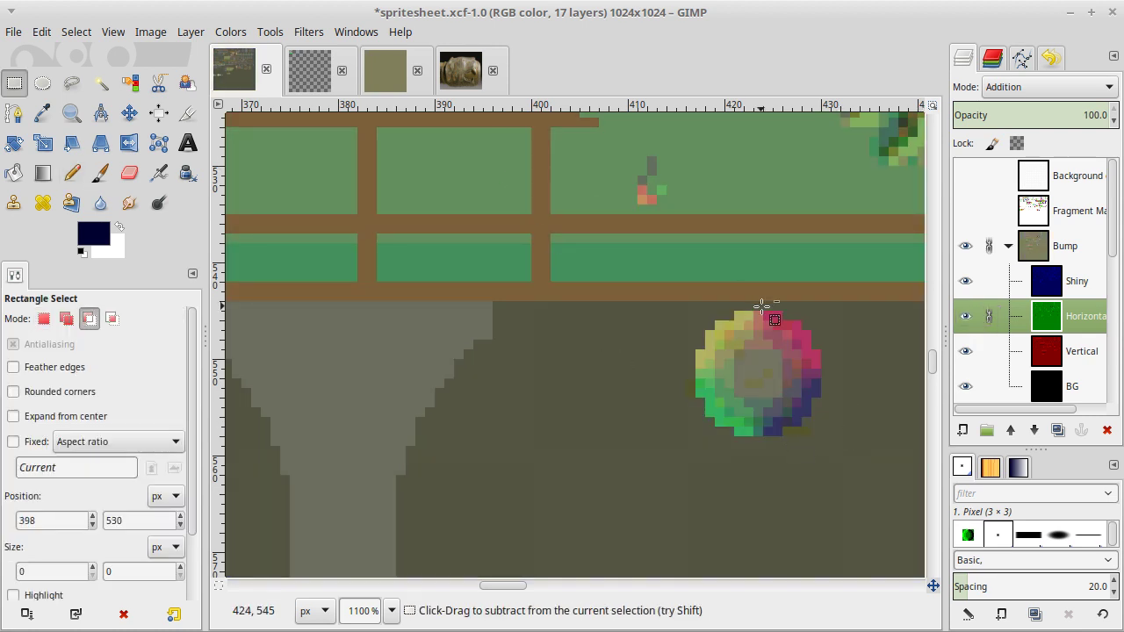
pyautogui.hotkey('ctrl', 's')
pyautogui.click(1052, 247)
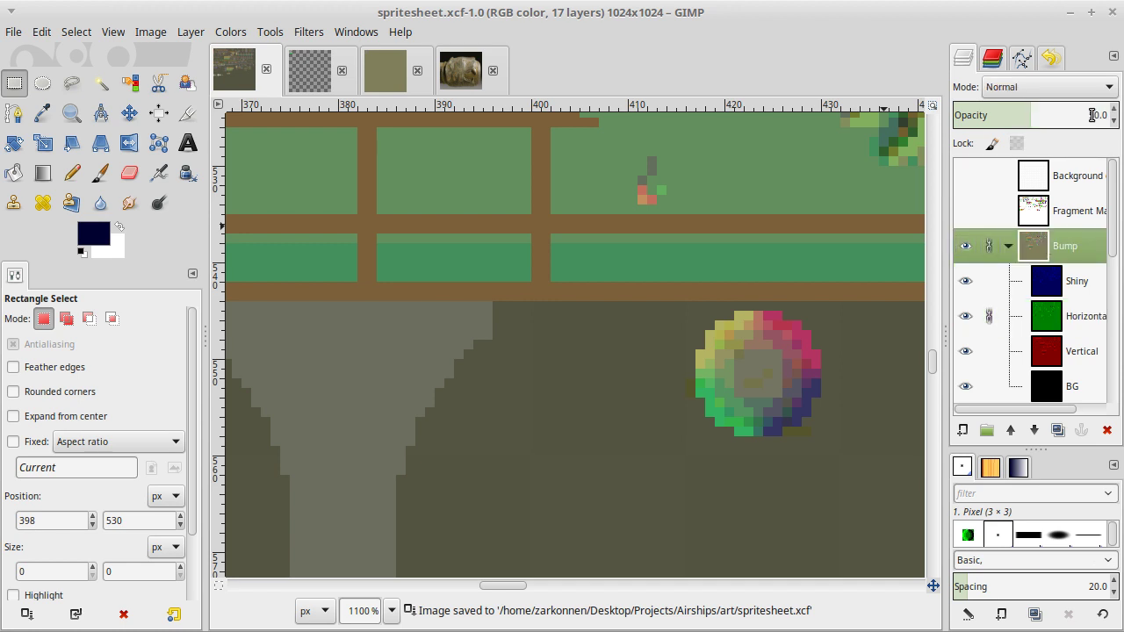
pyautogui.write('100')
pyautogui.press('Return')
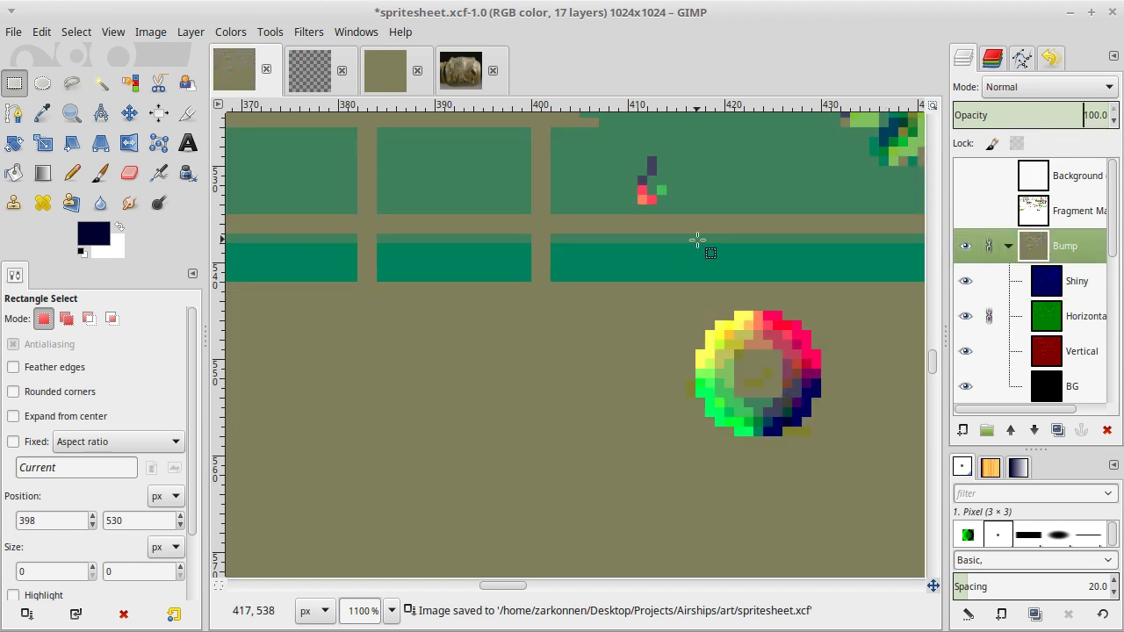
# Export the image over bump.png in the Airships data/images folder, keeping the current PNG options.
pyautogui.hotkey('ctrl', 'shift')
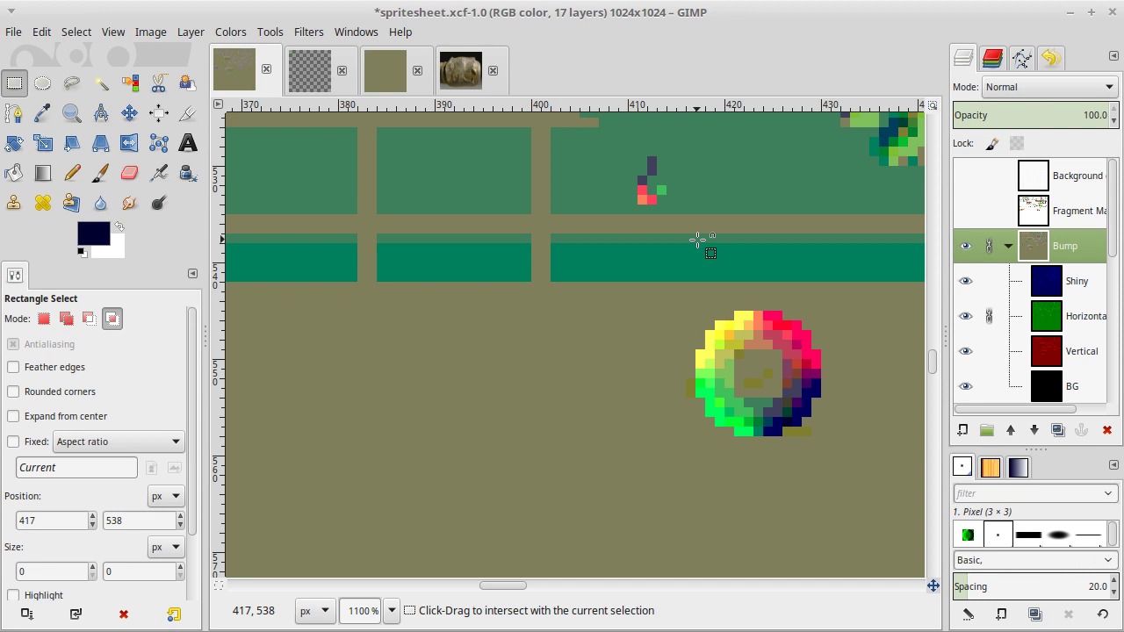
pyautogui.press('ctrl')
pyautogui.press('shift')
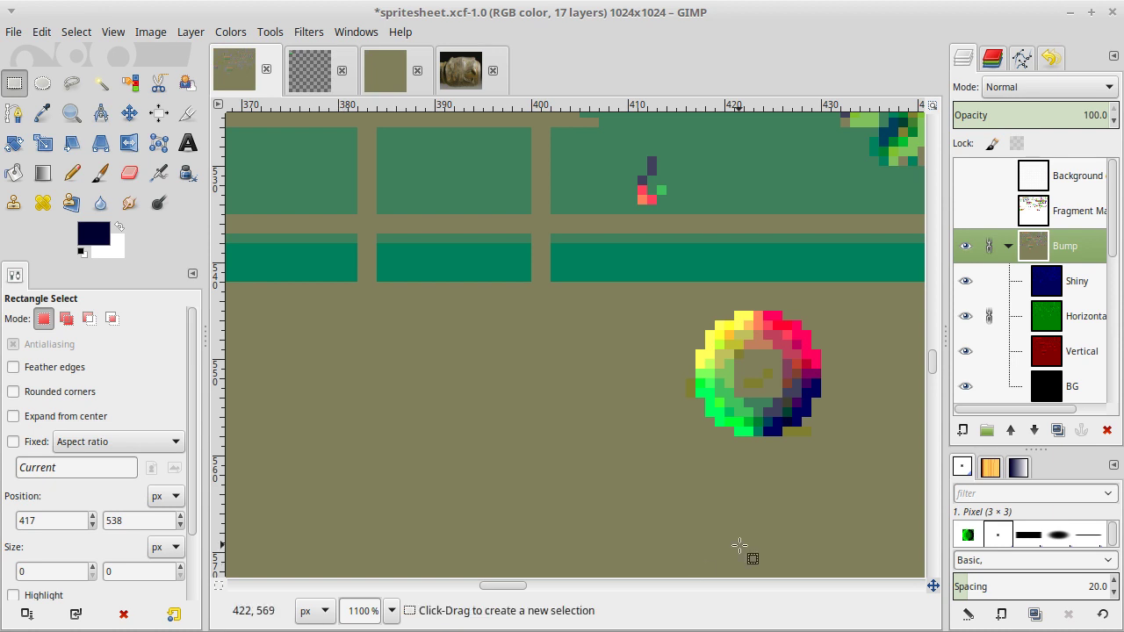
pyautogui.hotkey('ctrl', 'shift')
pyautogui.hotkey('ctrl', 'shift', 'e')
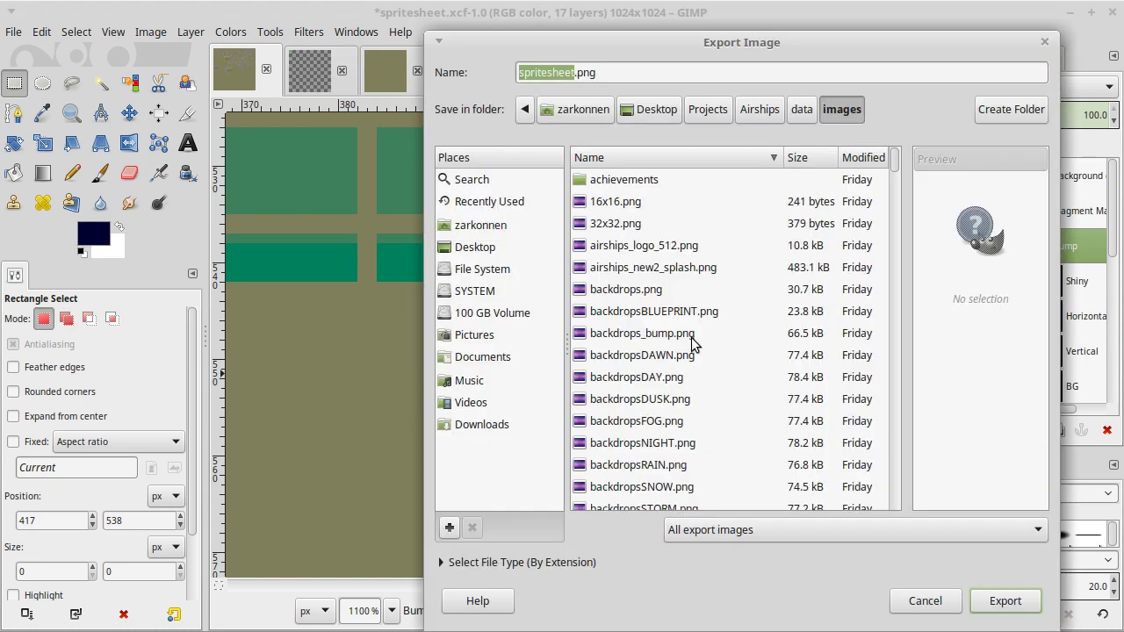
pyautogui.click(801, 109)
pyautogui.click(759, 109)
pyautogui.click(841, 109)
pyautogui.click(719, 250)
pyautogui.write('bump')
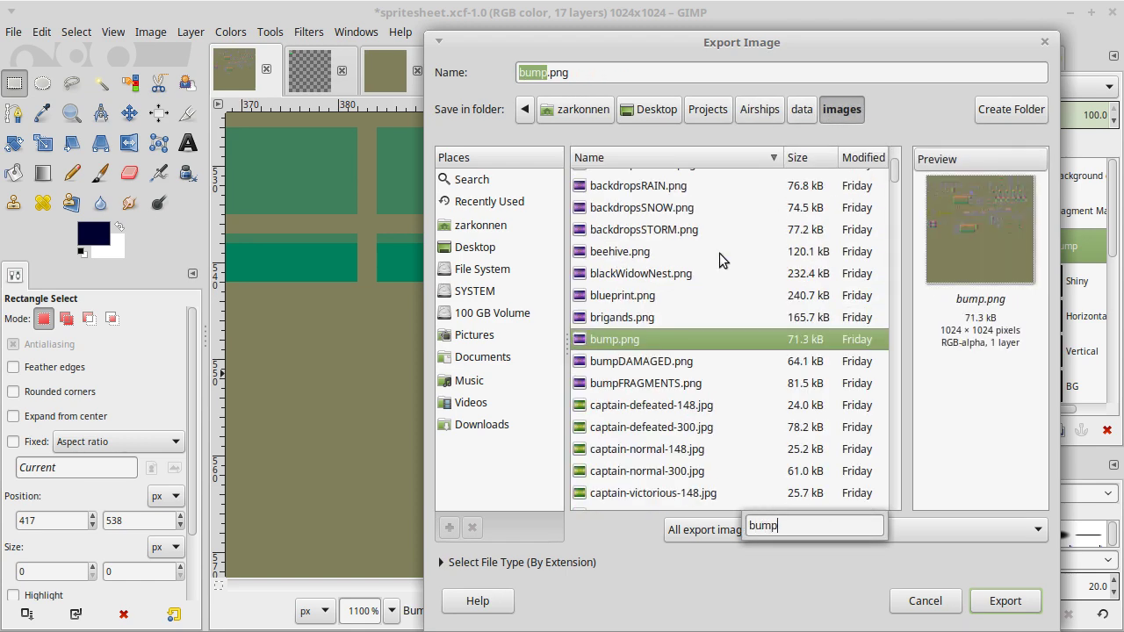
pyautogui.press('Return')
pyautogui.press('Return')
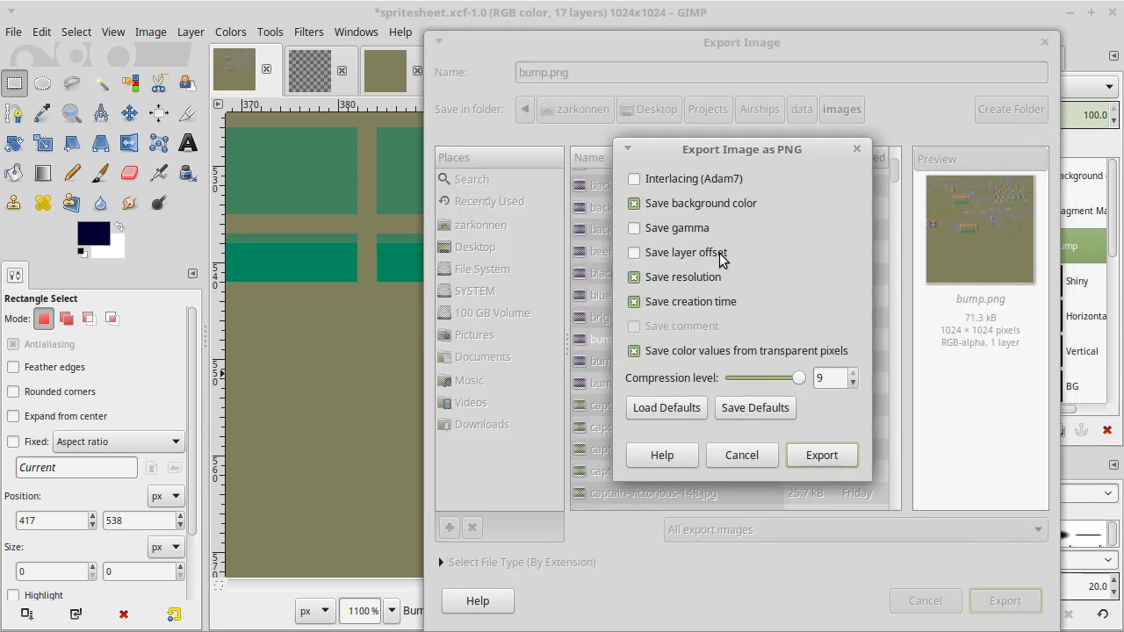
pyautogui.press('Return')
# Hide the Bump group and the New #1 and white Background layers so only the sprites remain over transparency.
pyautogui.click(962, 247)
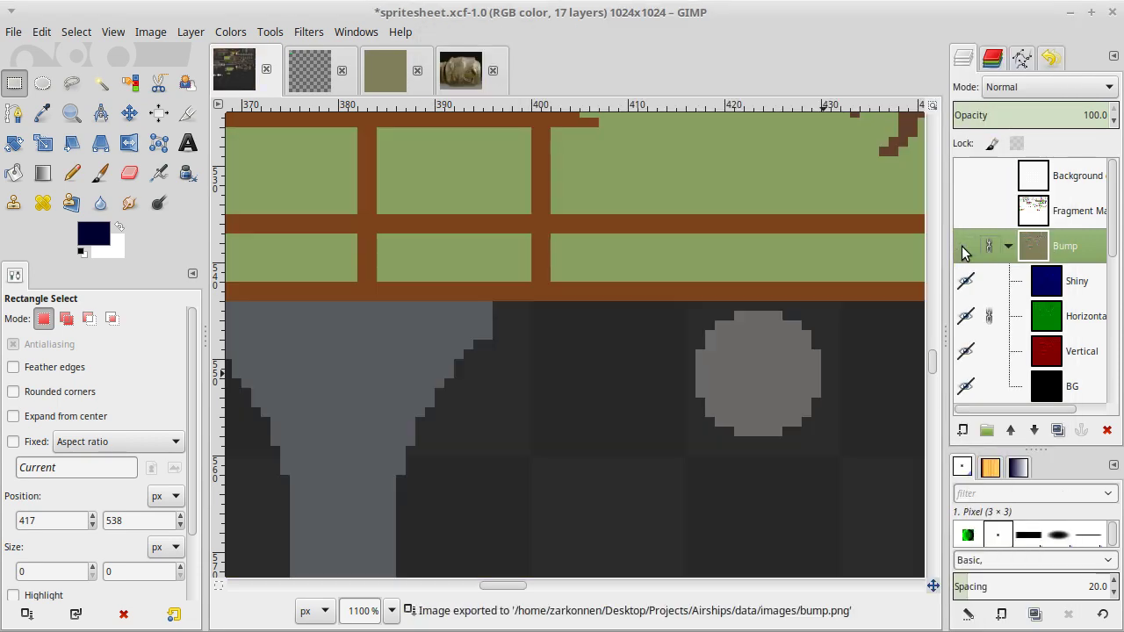
pyautogui.scroll(-4, 961, 250)
pyautogui.scroll(-4, 965, 252)
pyautogui.click(965, 349)
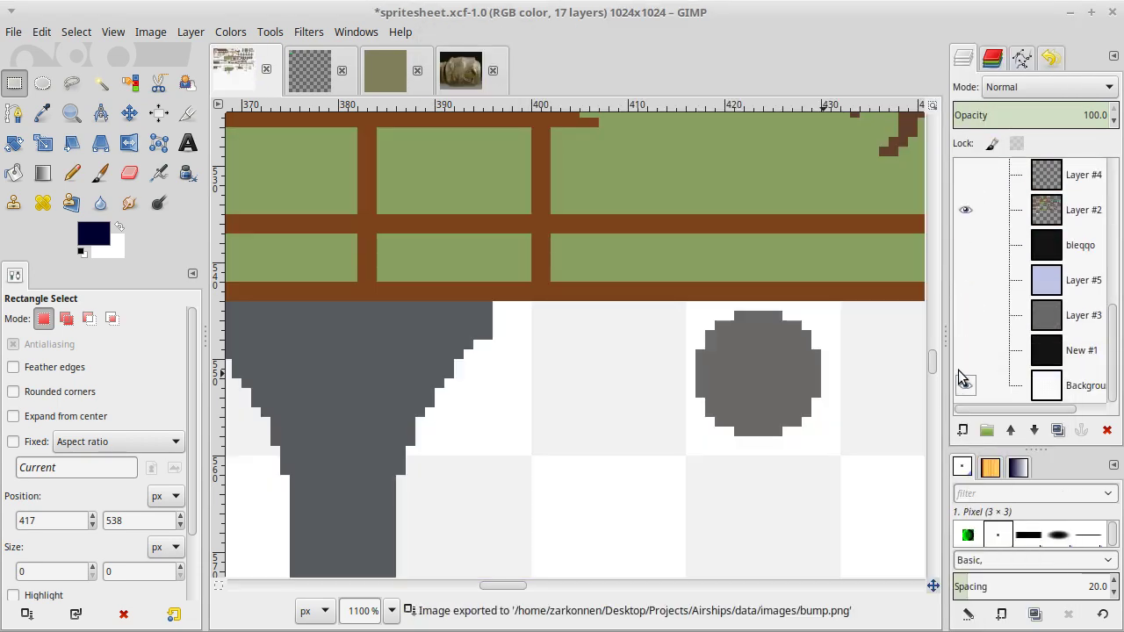
pyautogui.click(965, 385)
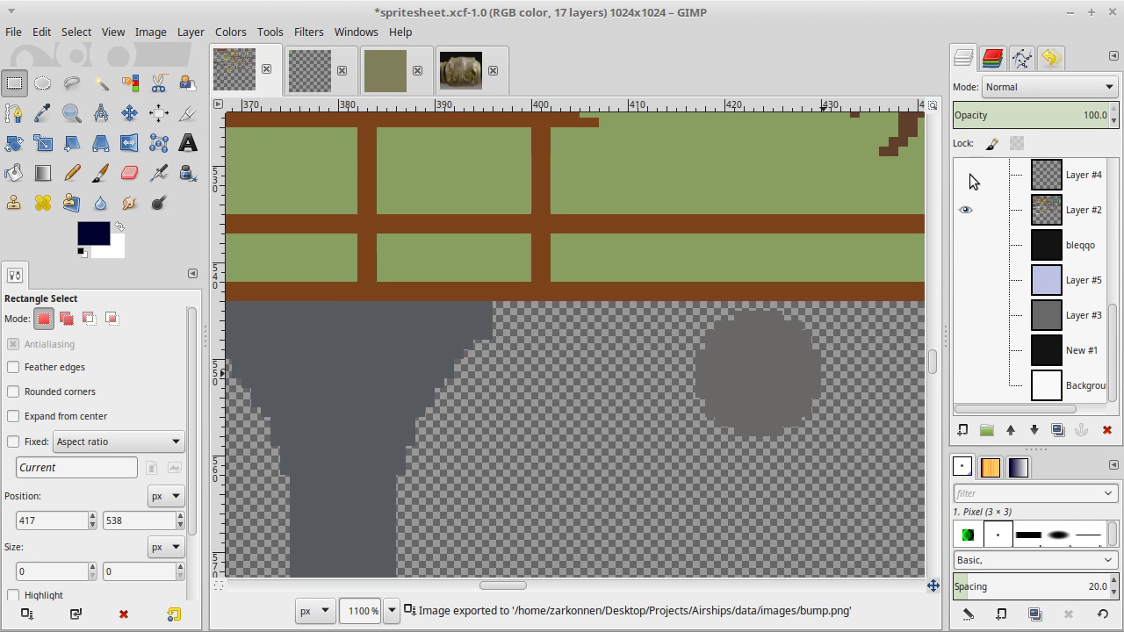
# Export the transparent sprites over spritesheet.png in the same images folder with the current PNG options.
pyautogui.hotkey('shift', 'ctrl', 'e')
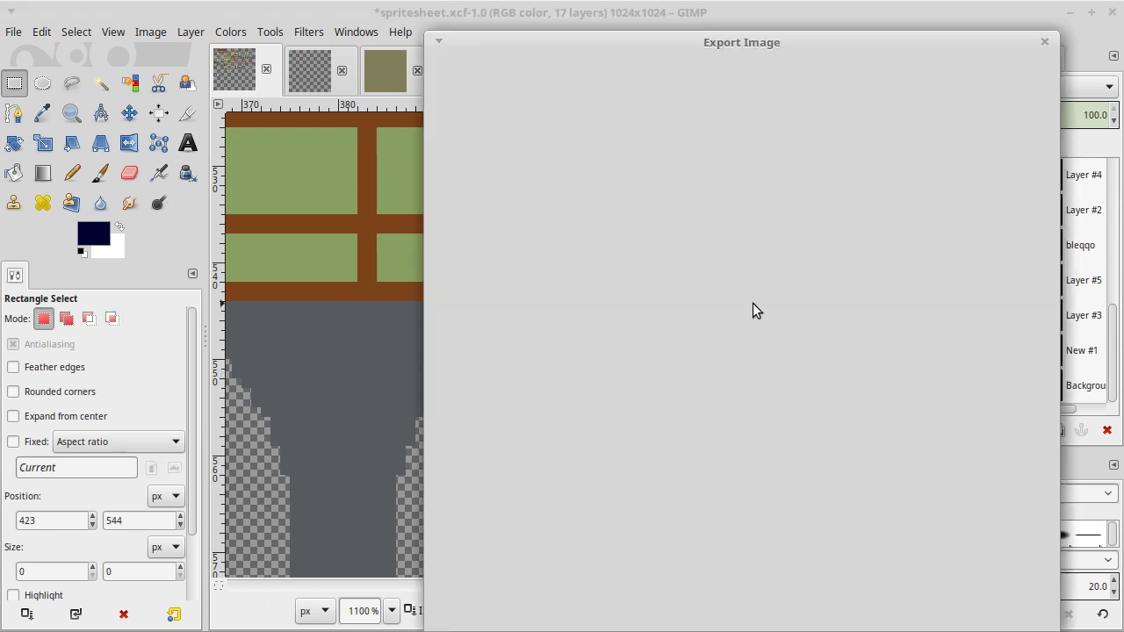
pyautogui.write('sp')
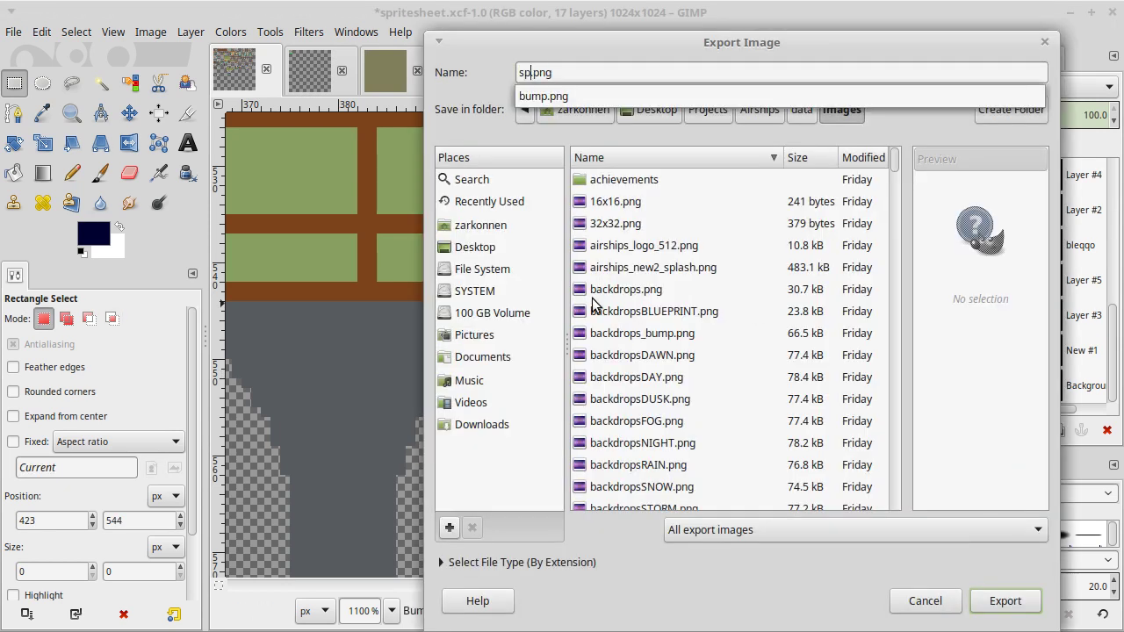
pyautogui.write('ritesheet')
pyautogui.press('Return')
pyautogui.press('Return')
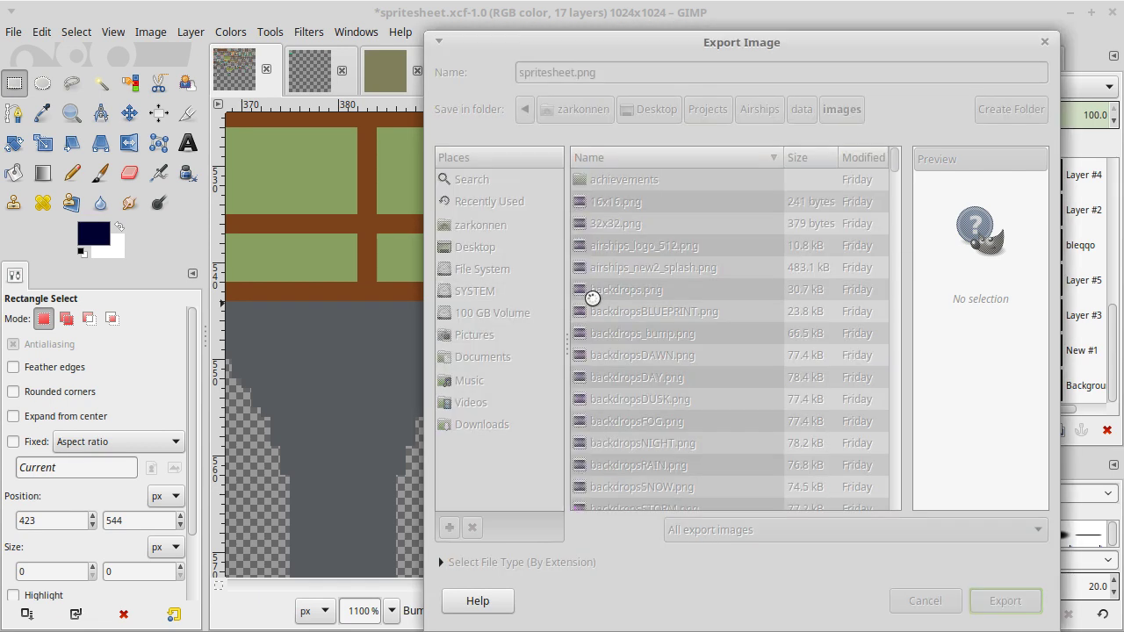
pyautogui.press('Return')
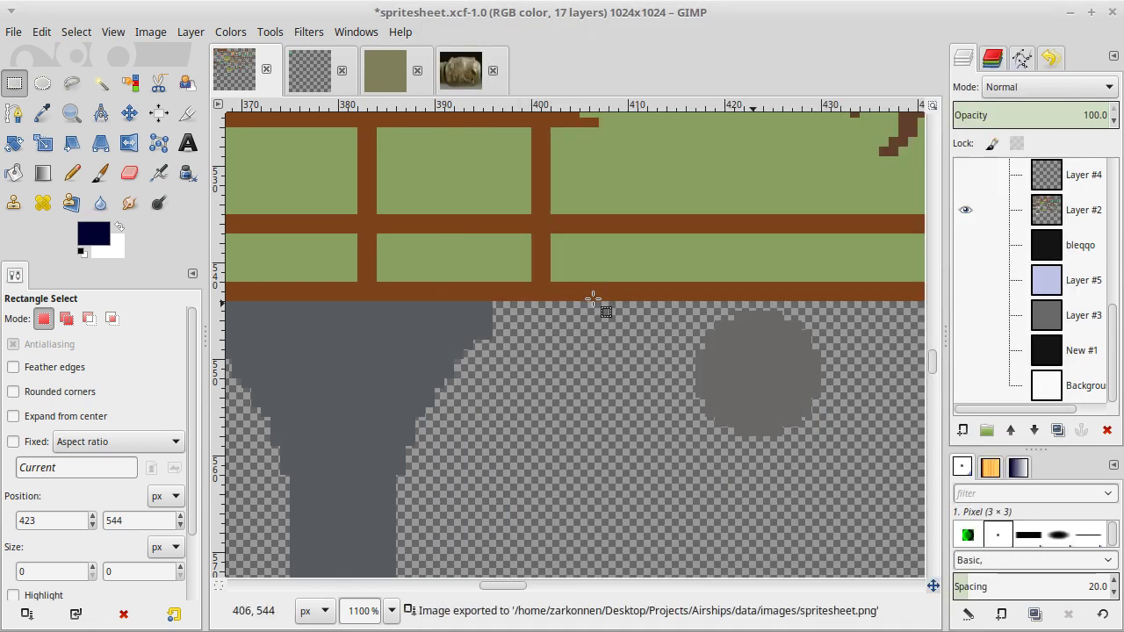
# Save the spritesheet project file and switch to the Airships project in NetBeans IDE.
pyautogui.hotkey('ctrl', 's')
pyautogui.hotkey('alt', 'Tab')
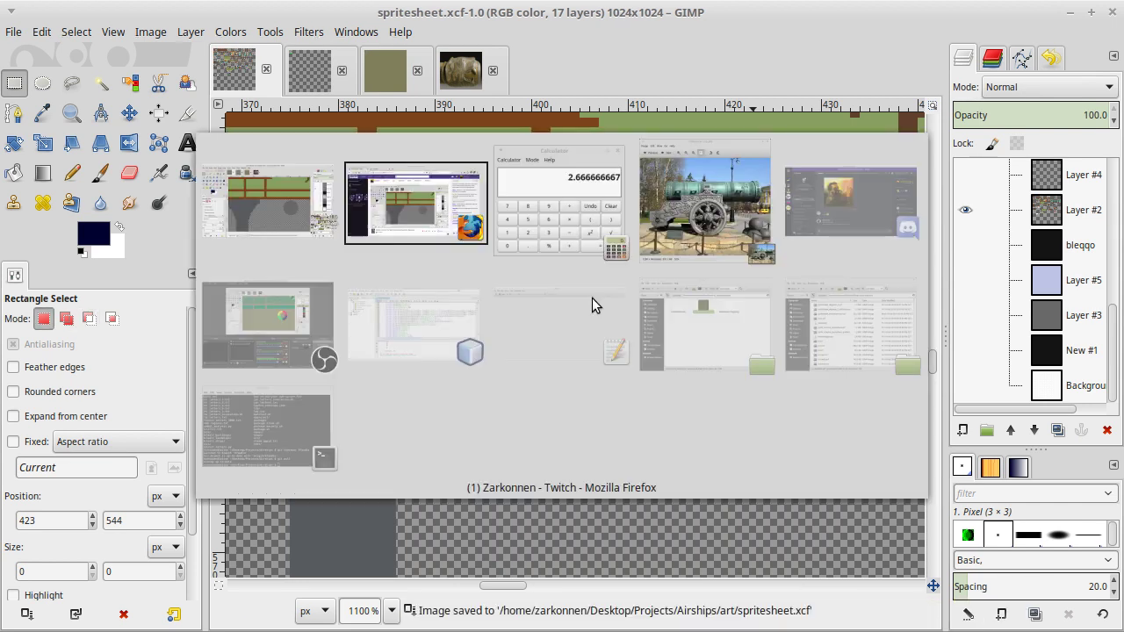
pyautogui.hotkey('alt', 'Tab')
pyautogui.hotkey('alt', 'Tab')
pyautogui.hotkey('alt', 'Tab')
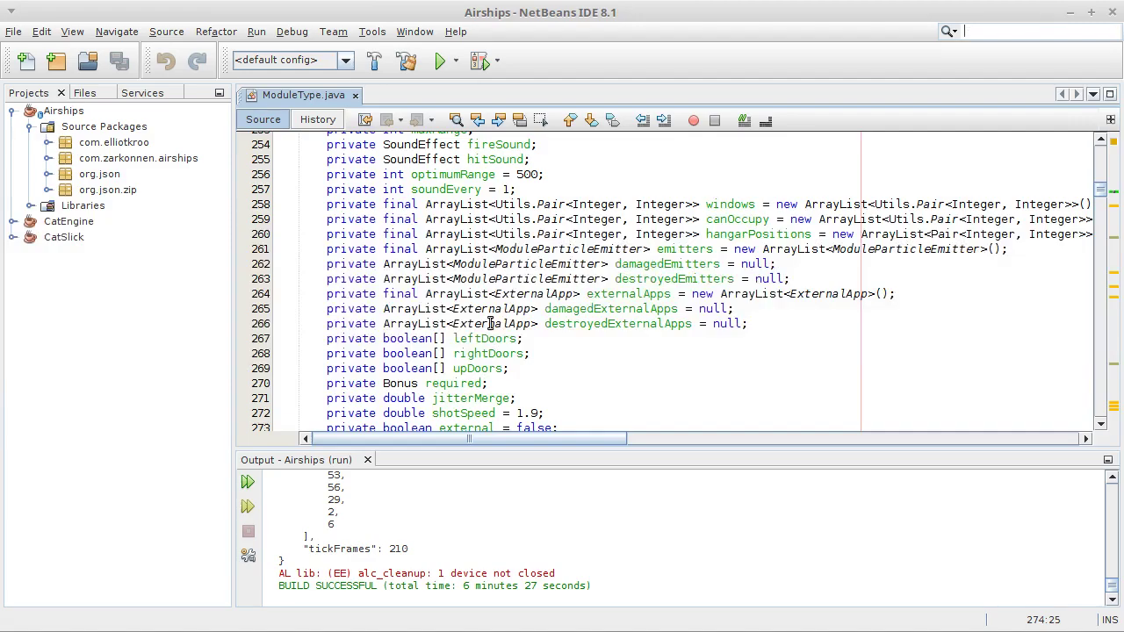
# Run the Airships project, launch the game at 800x600, and open the combat setup under Design & Fight.
pyautogui.click(489, 323)
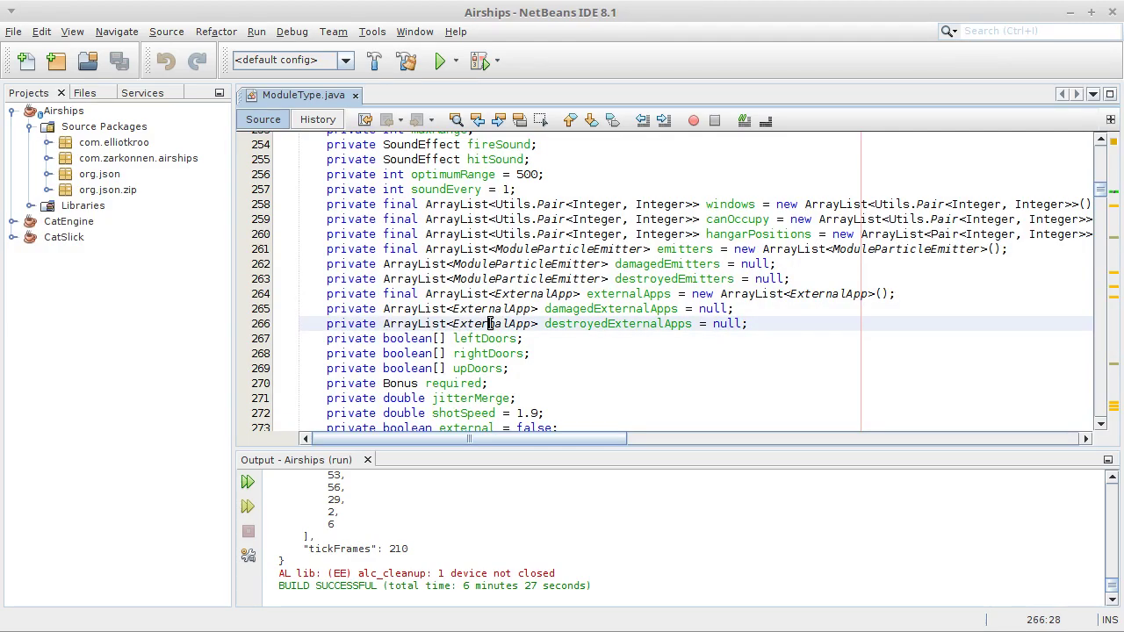
pyautogui.click(437, 62)
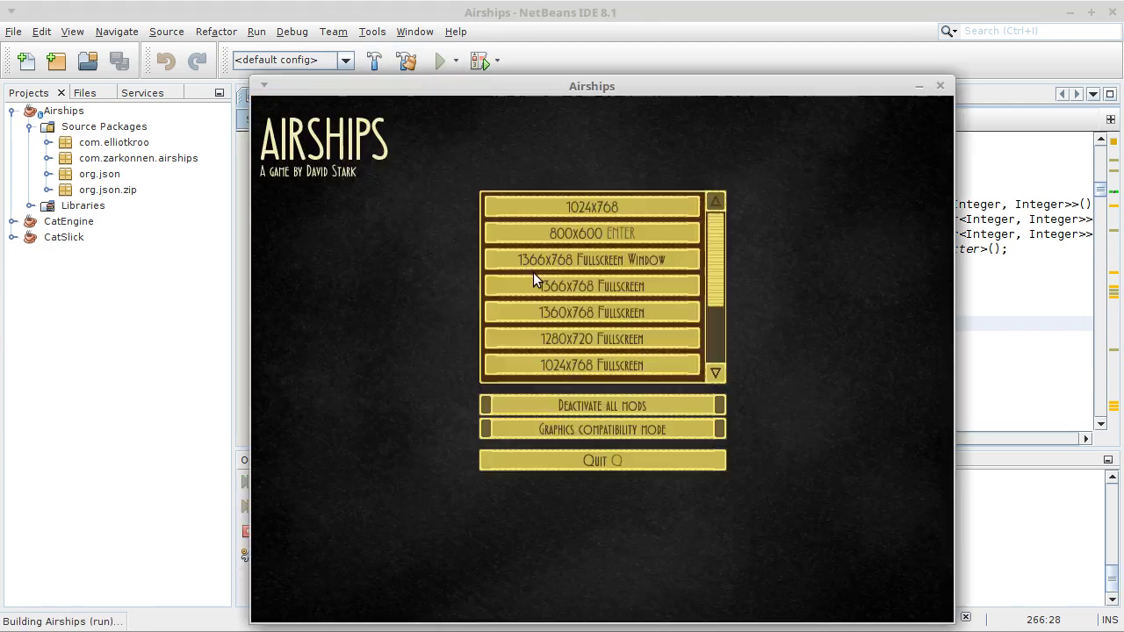
pyautogui.press('Return')
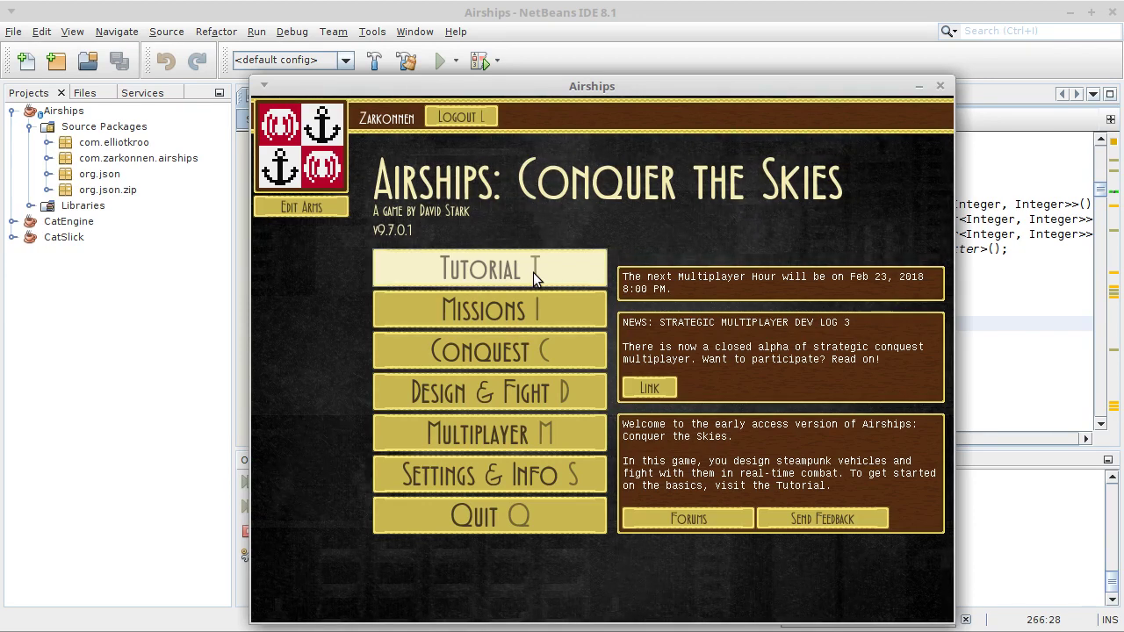
pyautogui.moveTo(588, 94); pyautogui.dragTo(548, 69)
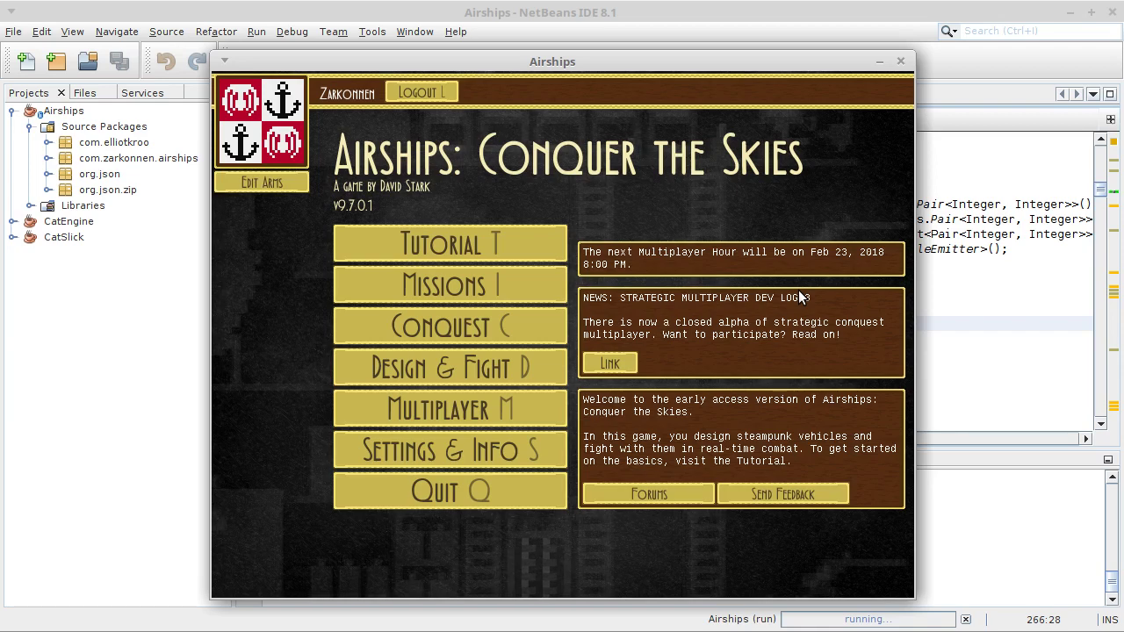
pyautogui.press('d')
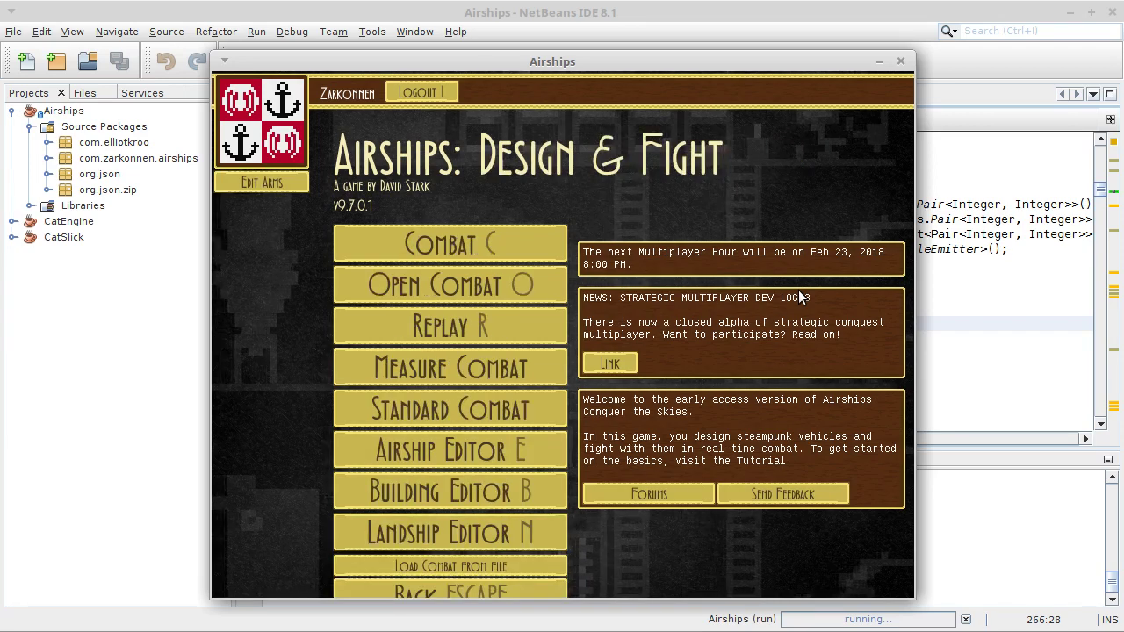
pyautogui.press('c')
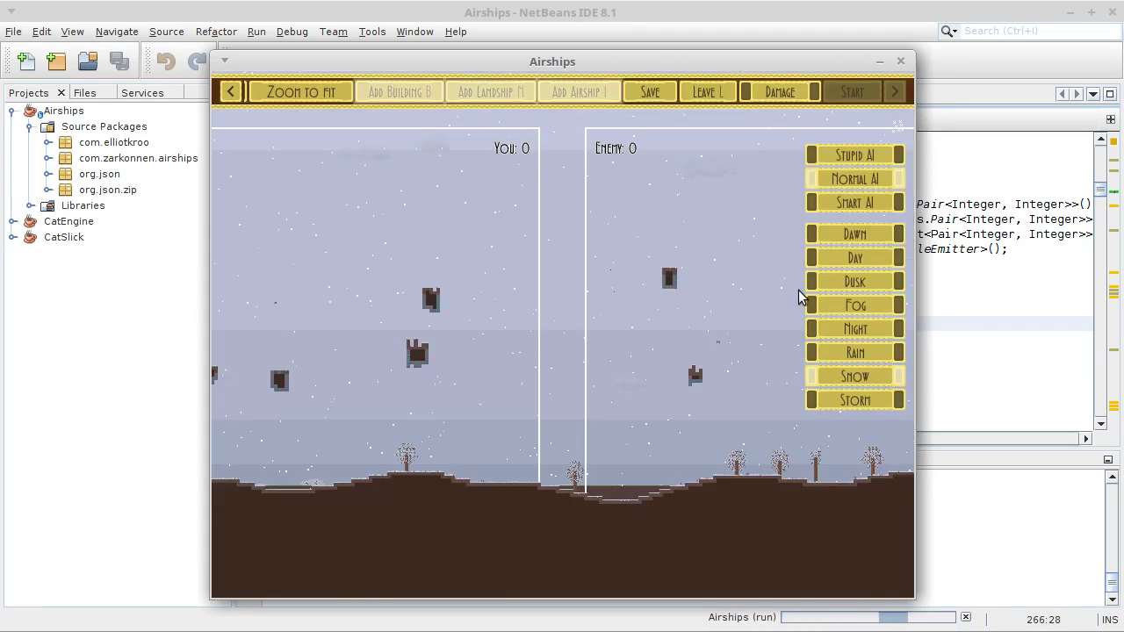
# Place one HMS Belial IC airship on the player's side and one facing it on the enemy's side, then stop placing.
pyautogui.click(660, 292)
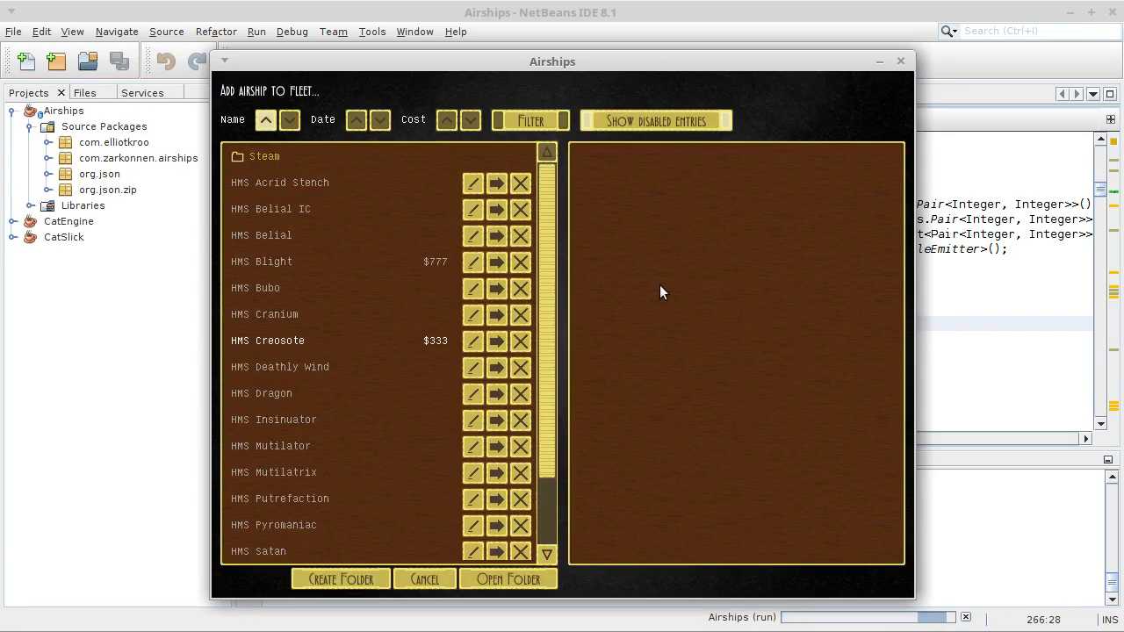
pyautogui.click(375, 210)
pyautogui.click(376, 210)
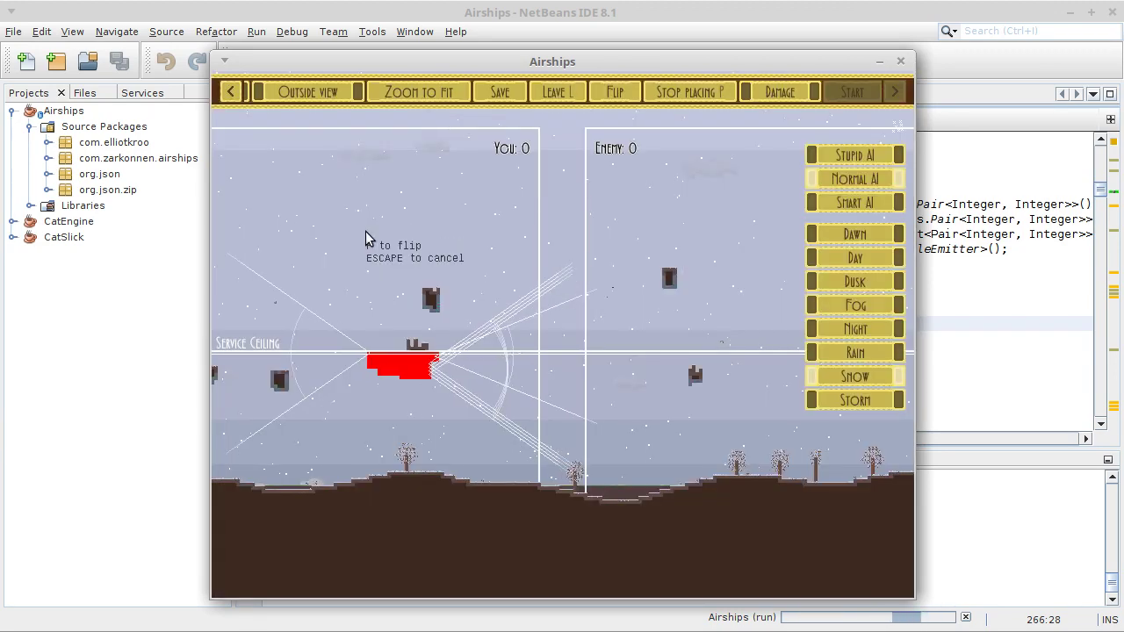
pyautogui.click(386, 365)
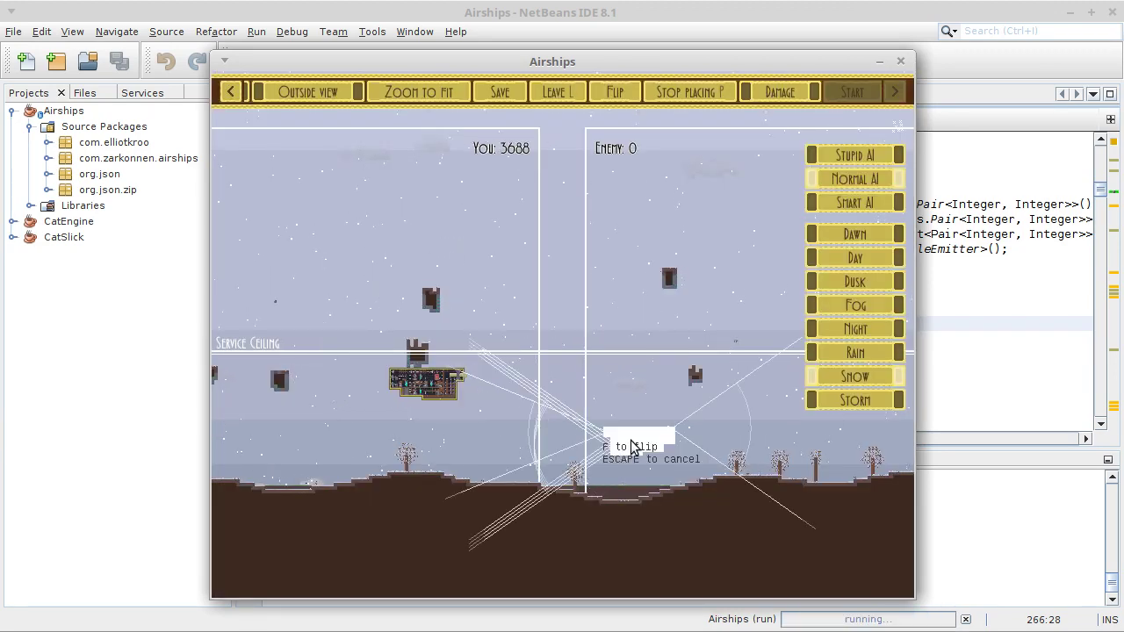
pyautogui.click(620, 410)
pyautogui.press('Escape')
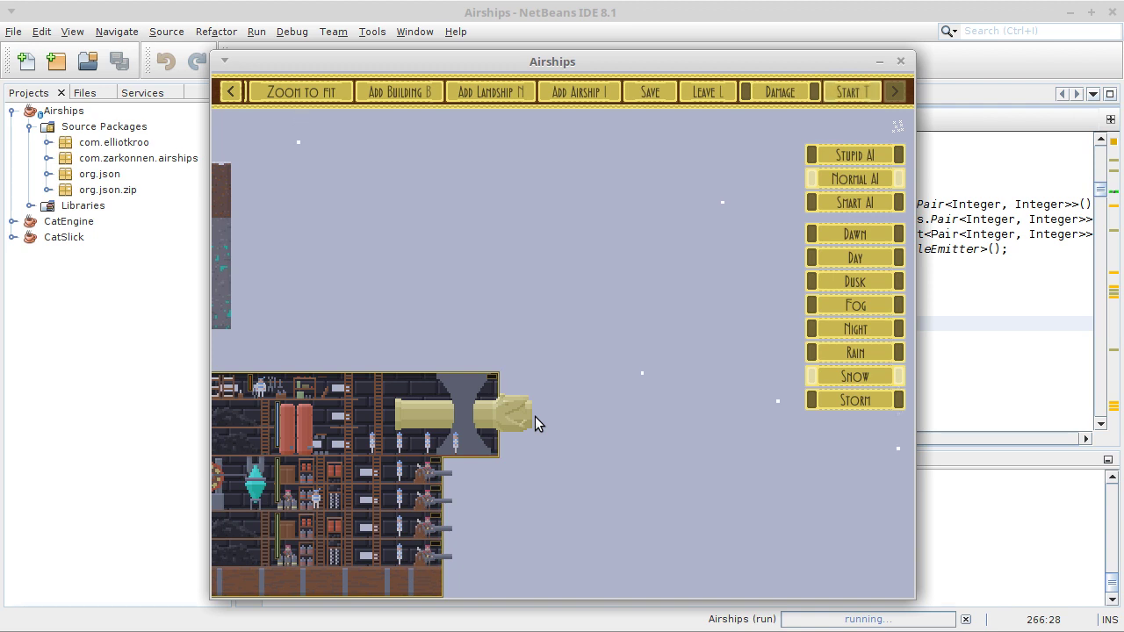
# Start the combat, examine the Imperial Cannon's barrel in action, and leave the battle.
pyautogui.press('t')
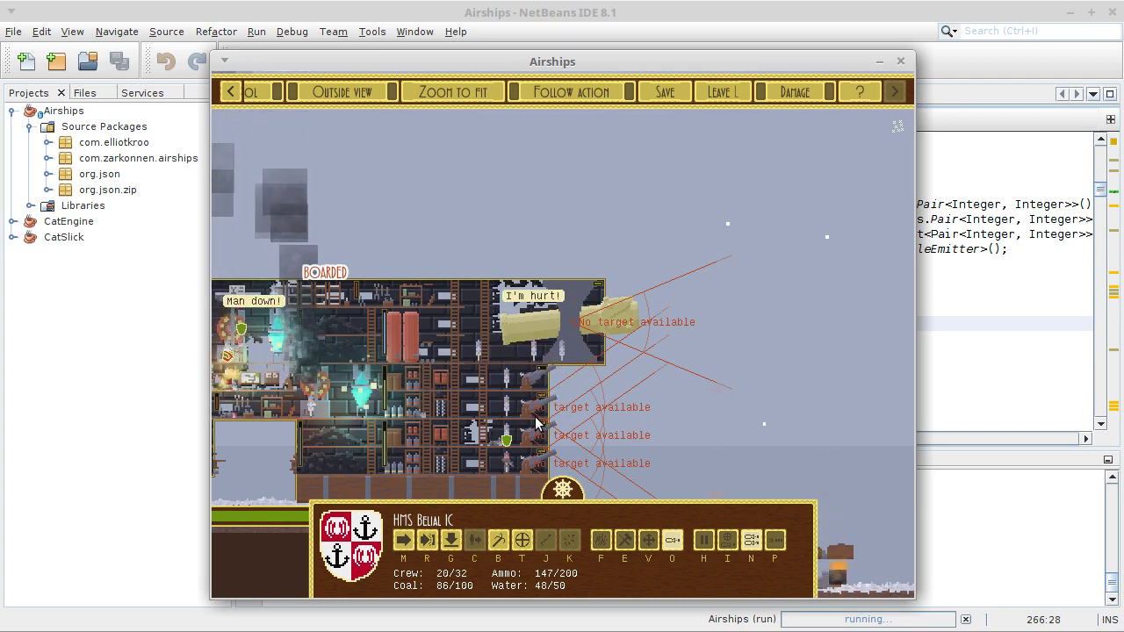
pyautogui.press('Escape')
pyautogui.press('Return')
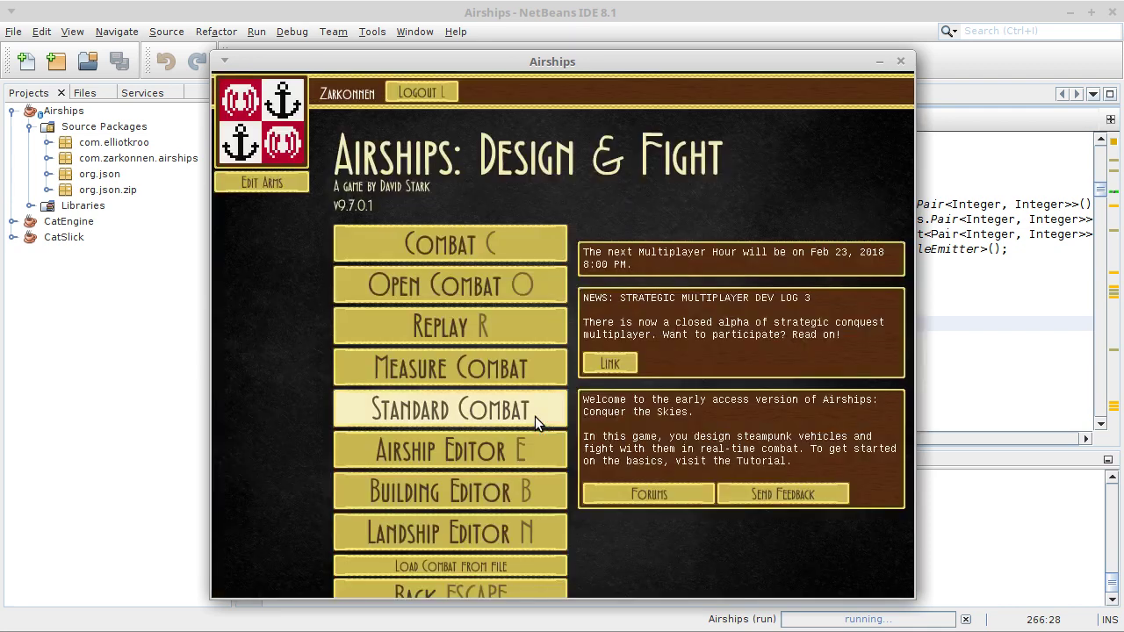
# Switch to the Xed text editor and browse to the Airships project's data folder for a file to open.
pyautogui.hotkey('alt', 'Tab')
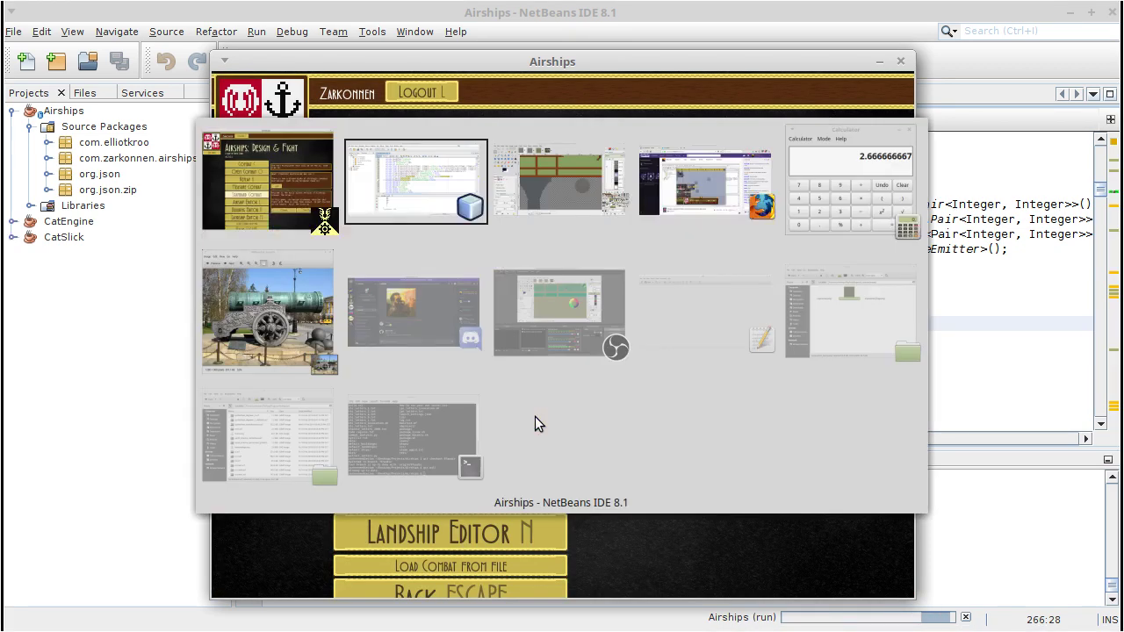
pyautogui.hotkey('alt', 'Tab')
pyautogui.hotkey('alt', 'Tab')
pyautogui.hotkey('alt', 'Tab')
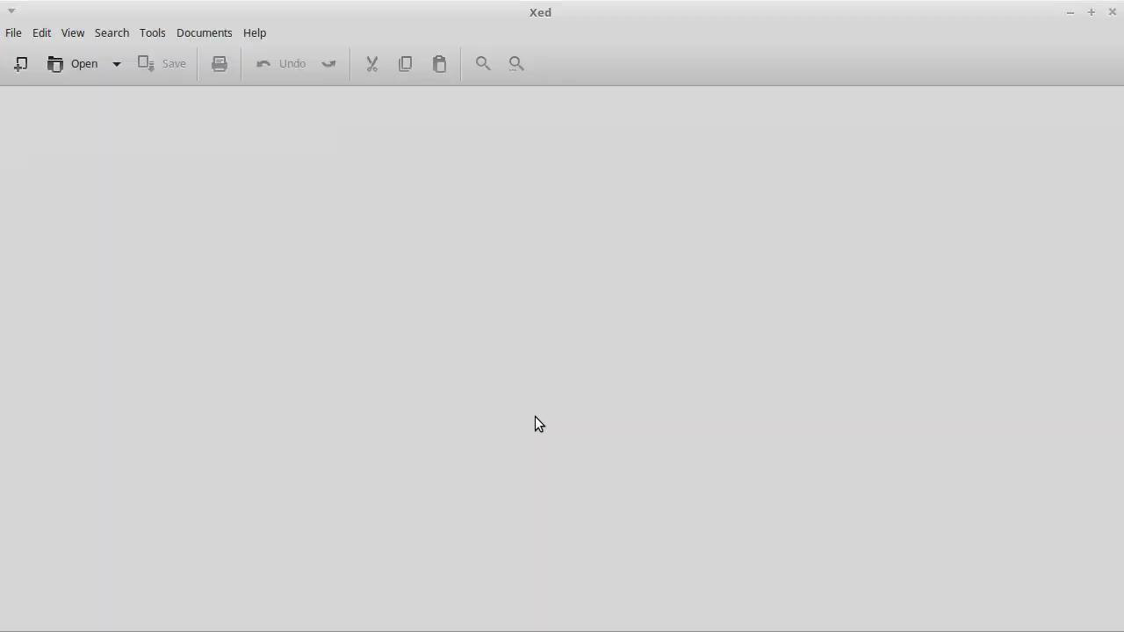
pyautogui.hotkey('ctrl', 'o')
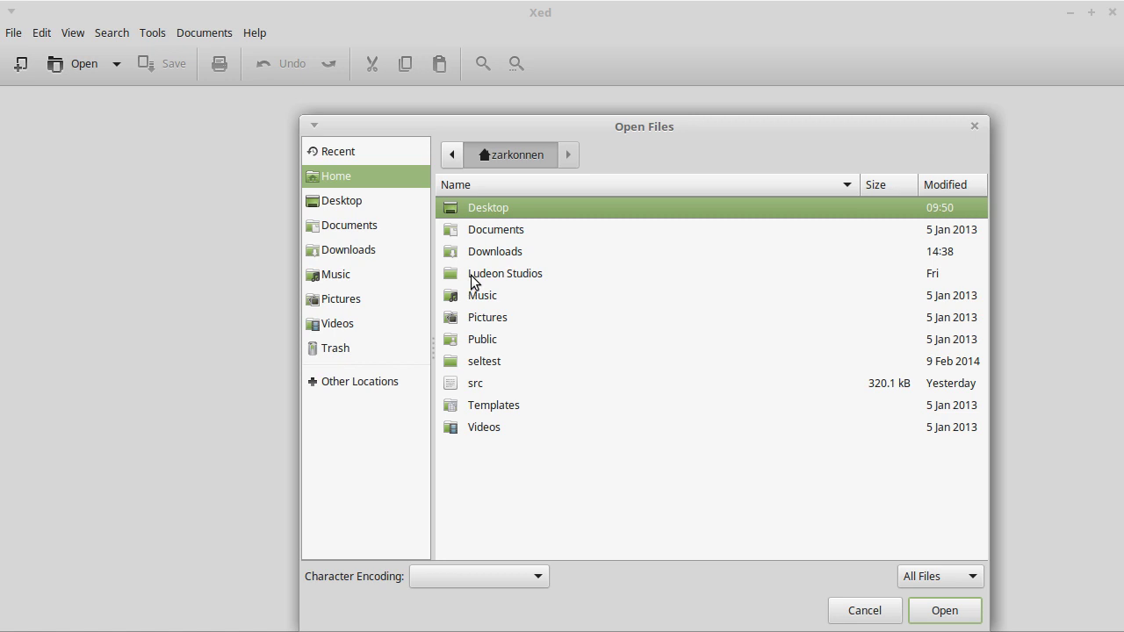
pyautogui.press('Return')
pyautogui.write('p')
pyautogui.press('Return')
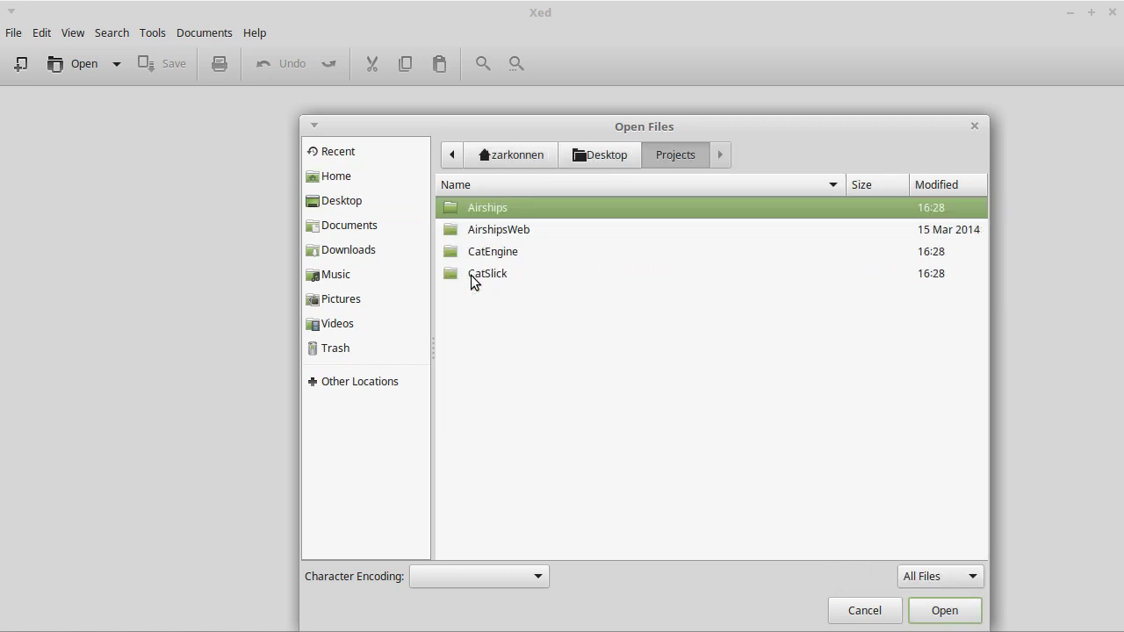
pyautogui.press('Return')
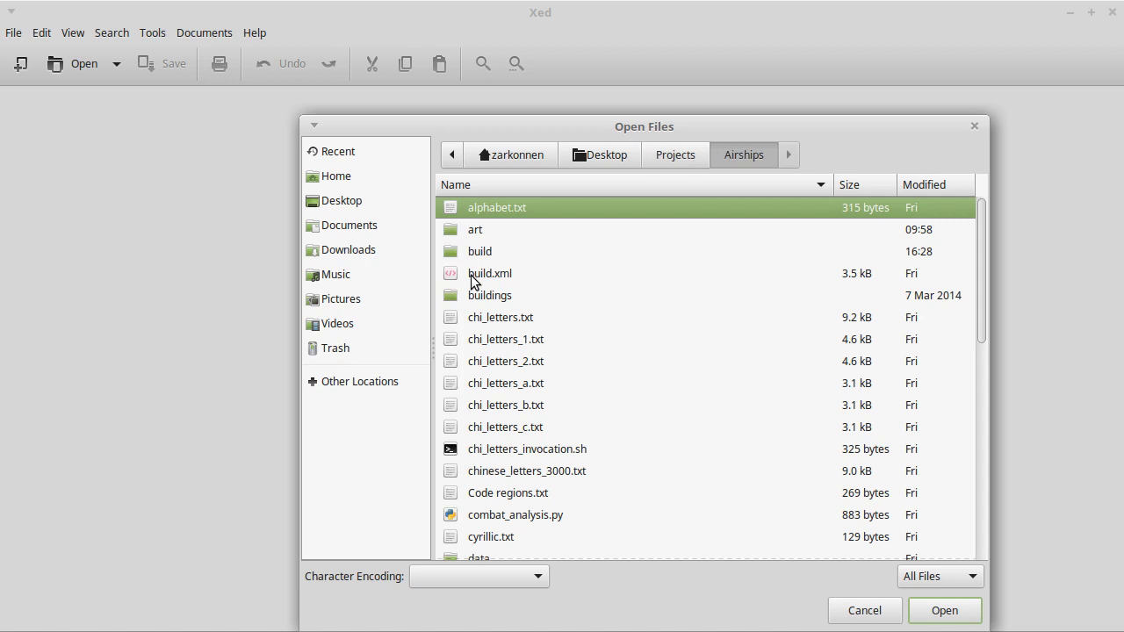
pyautogui.write('d')
pyautogui.press('Return')
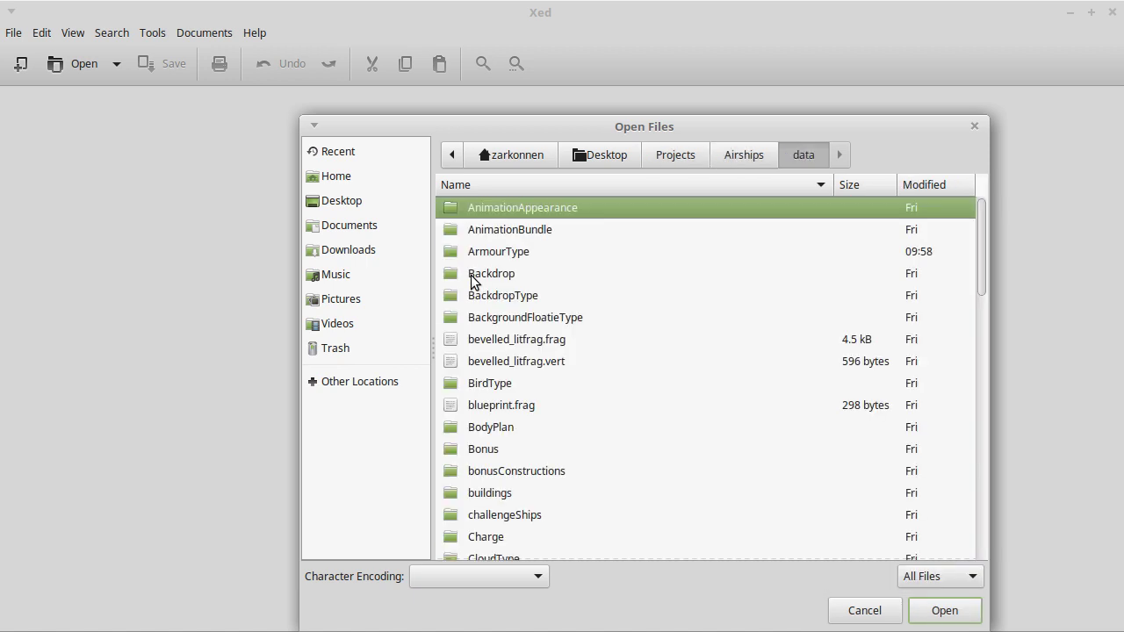
# Look through the folders and files inside the game's data directory.
pyautogui.write('ar')
pyautogui.press('Escape')
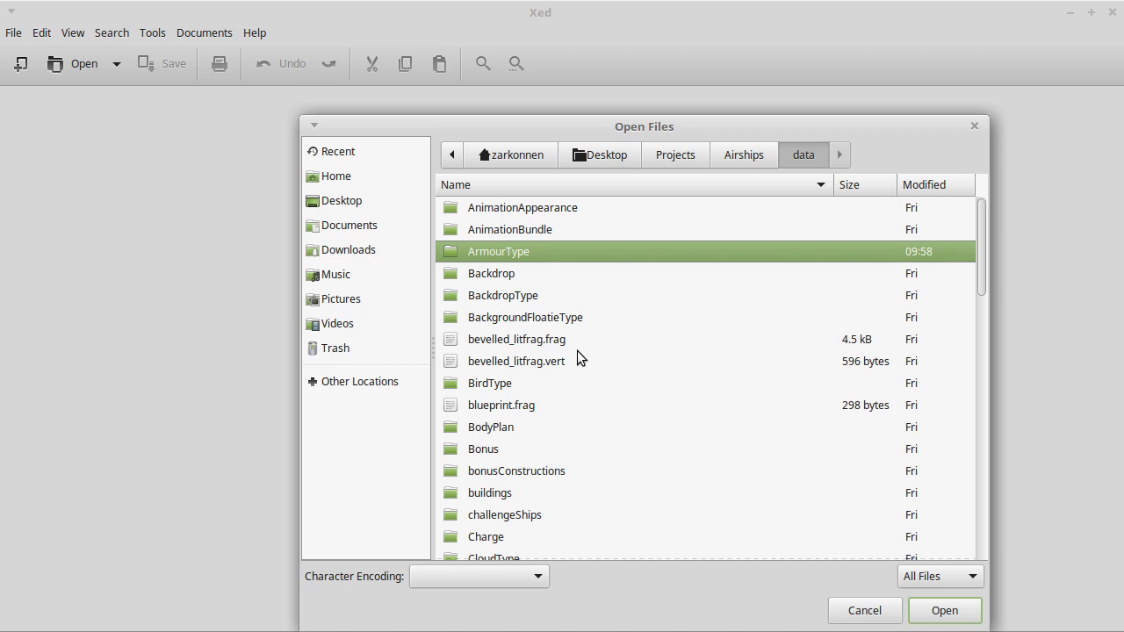
pyautogui.scroll(-1, 586, 353)
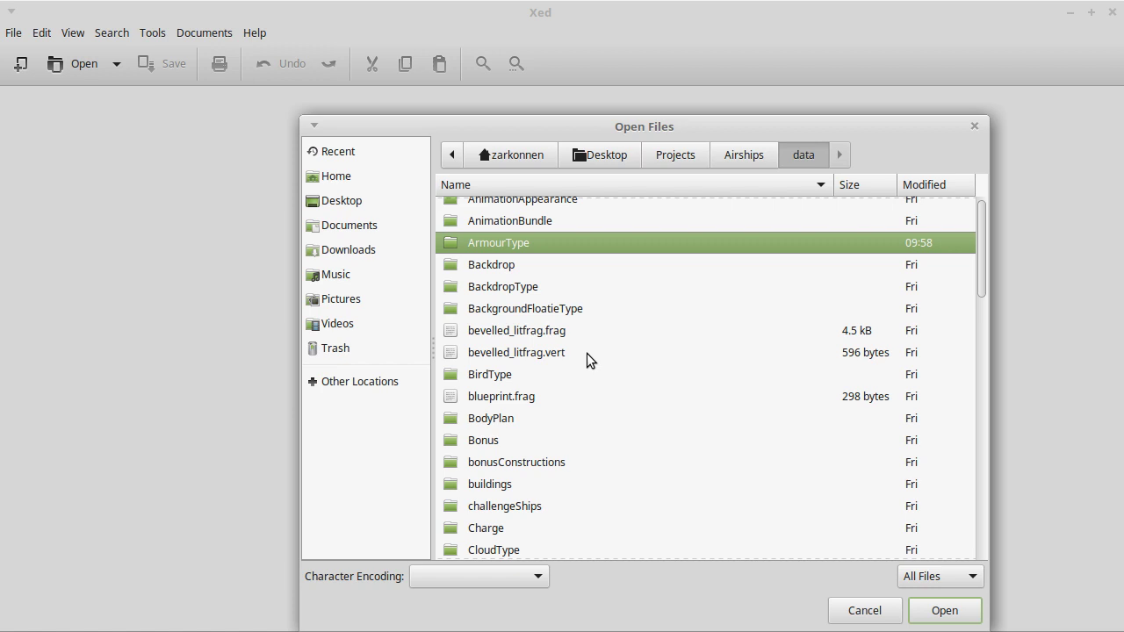
pyautogui.scroll(-10, 587, 353)
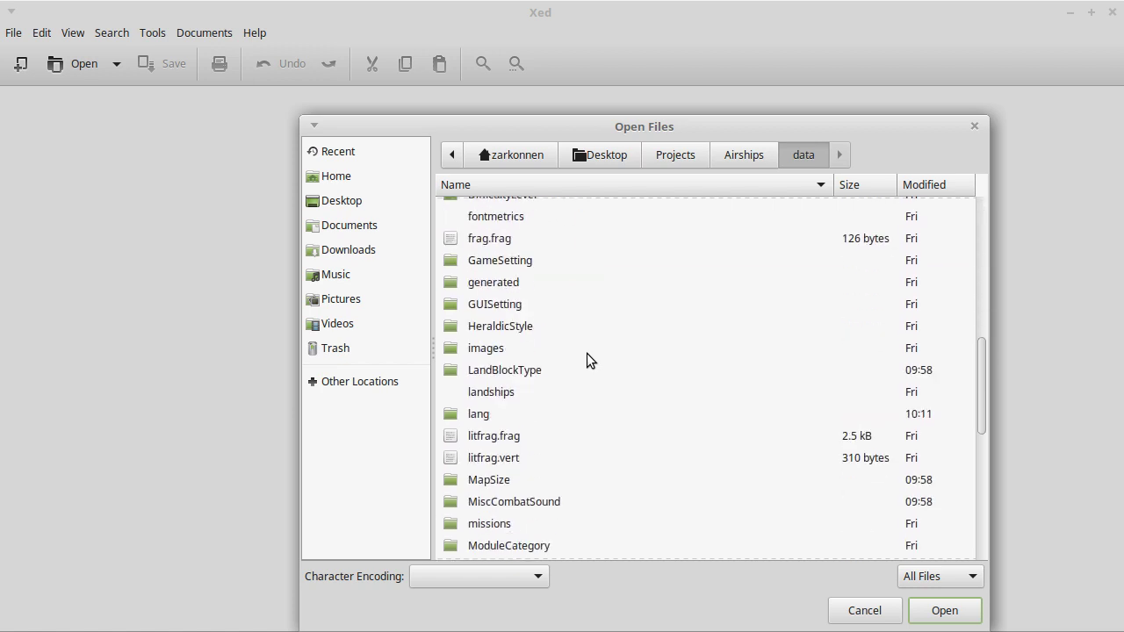
pyautogui.scroll(10, 586, 353)
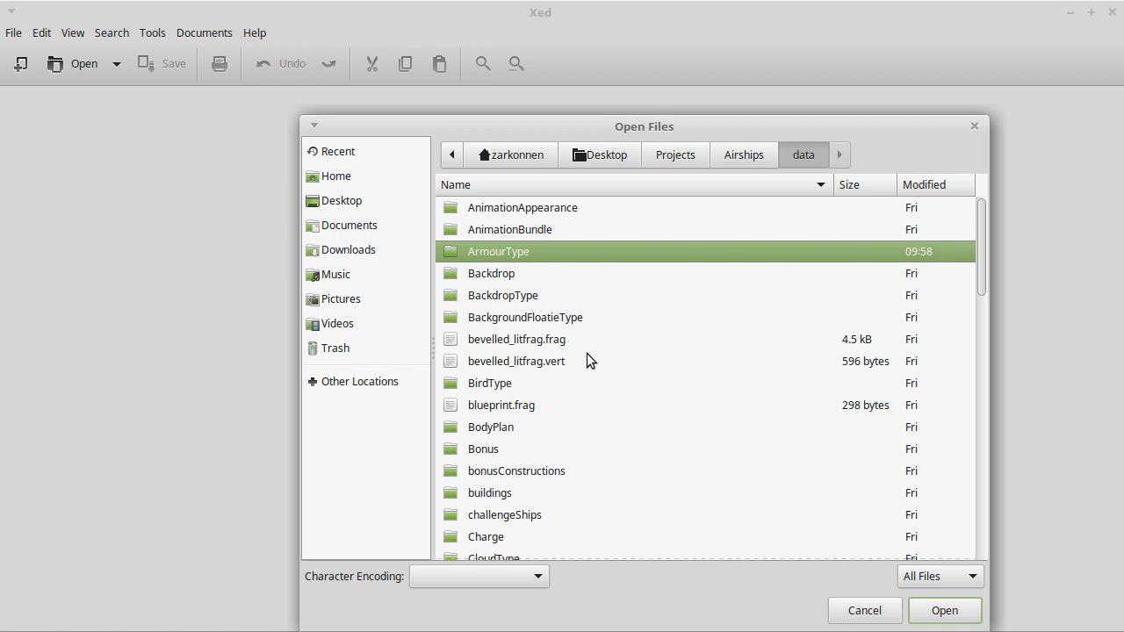
pyautogui.press('Down')
pyautogui.press('Up')
pyautogui.press('Down')
pyautogui.press('Down')
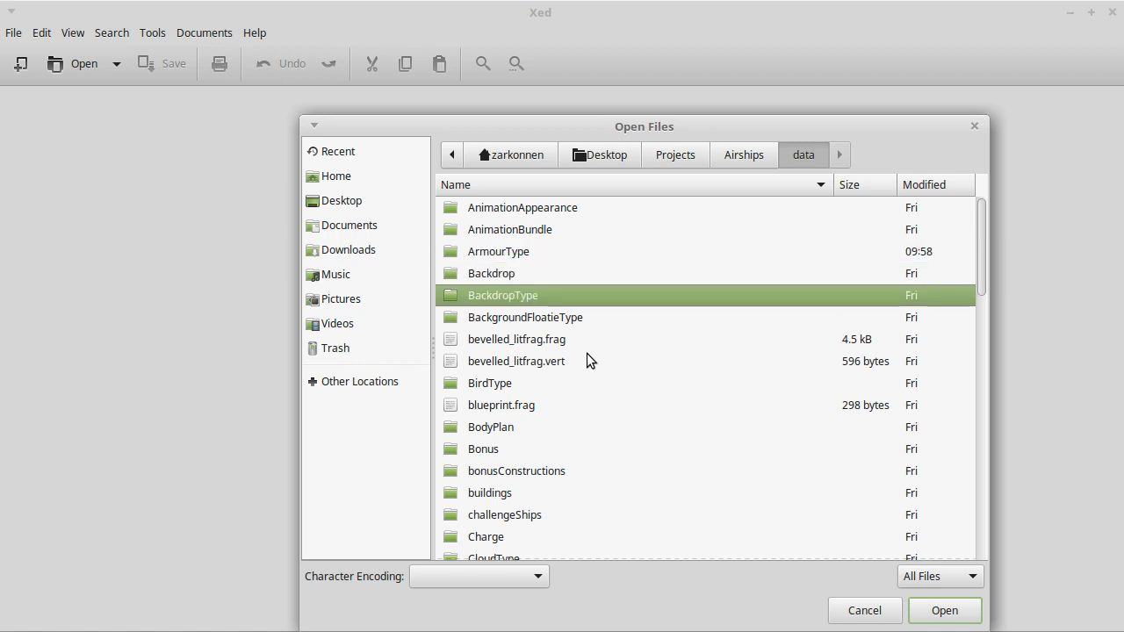
# Open IMPERIAL_CANNON.json from the ModuleType data folder.
pyautogui.write('modul')
pyautogui.press('Escape')
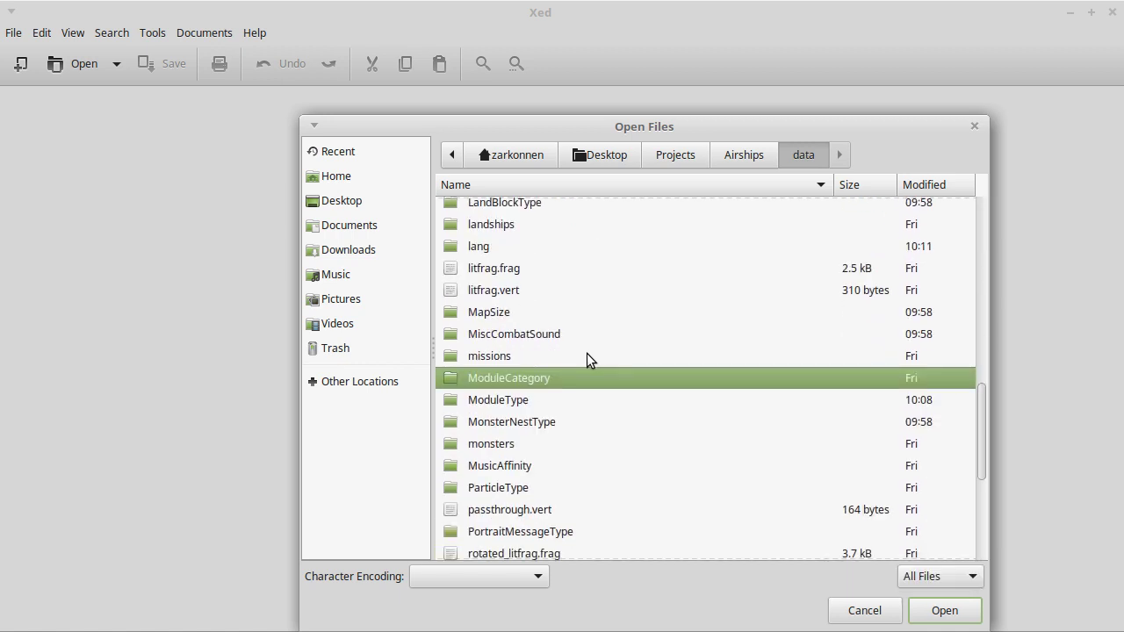
pyautogui.press('Down')
pyautogui.press('Return')
pyautogui.write('f')
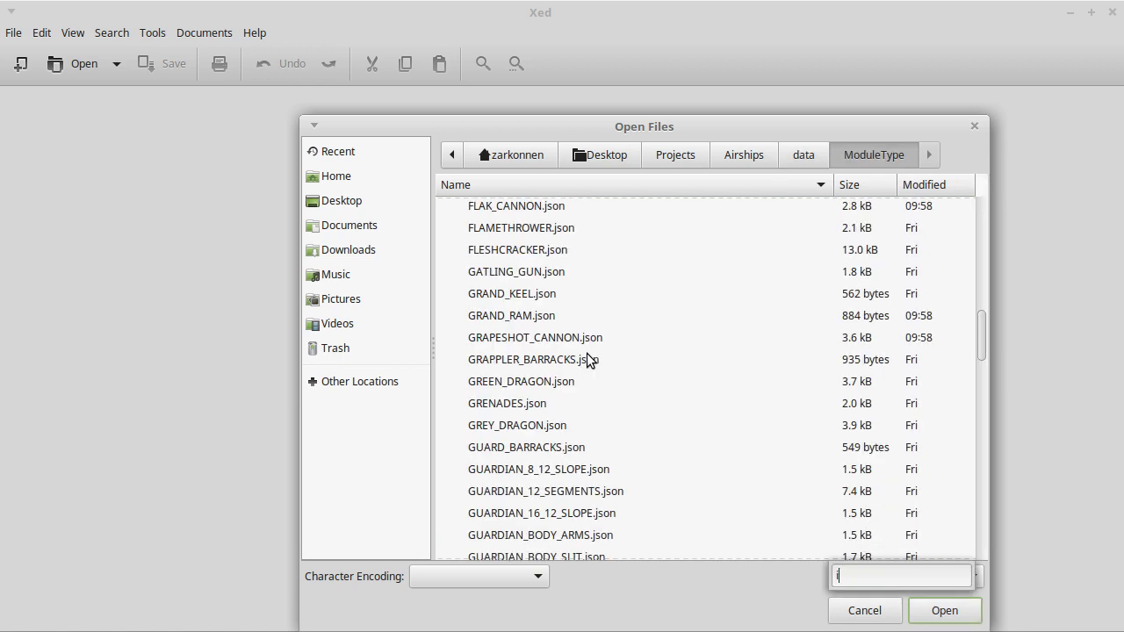
pyautogui.write('mp')
pyautogui.press('Return')
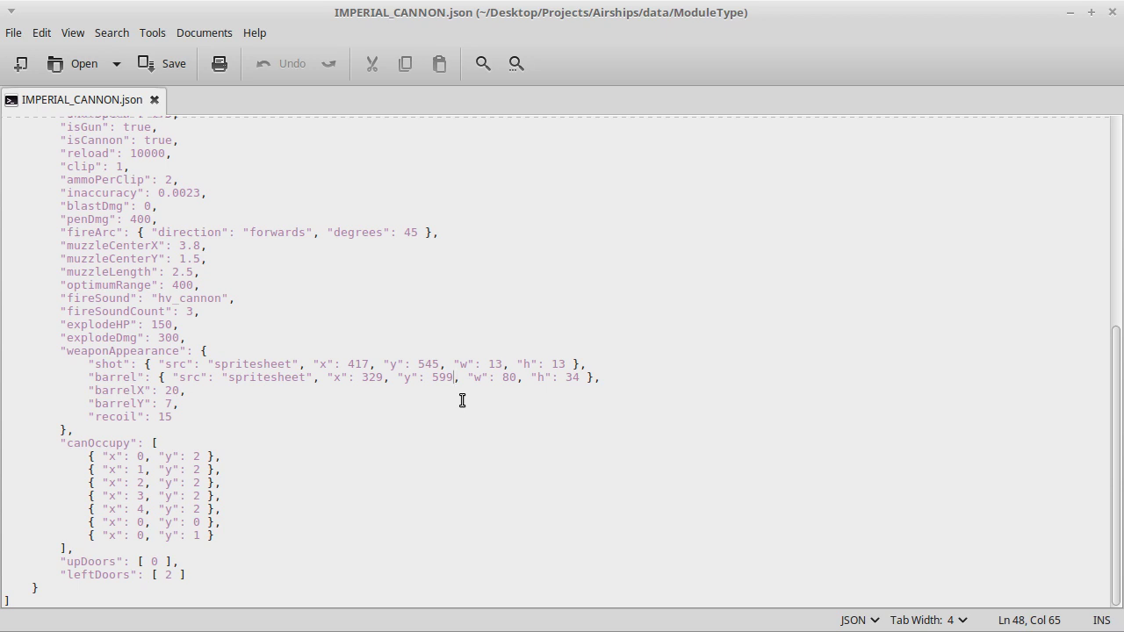
# Set barrelX in the cannon's weaponAppearance block to 24.
pyautogui.click(209, 391)
pyautogui.press('Left')
pyautogui.press('BackSpace')
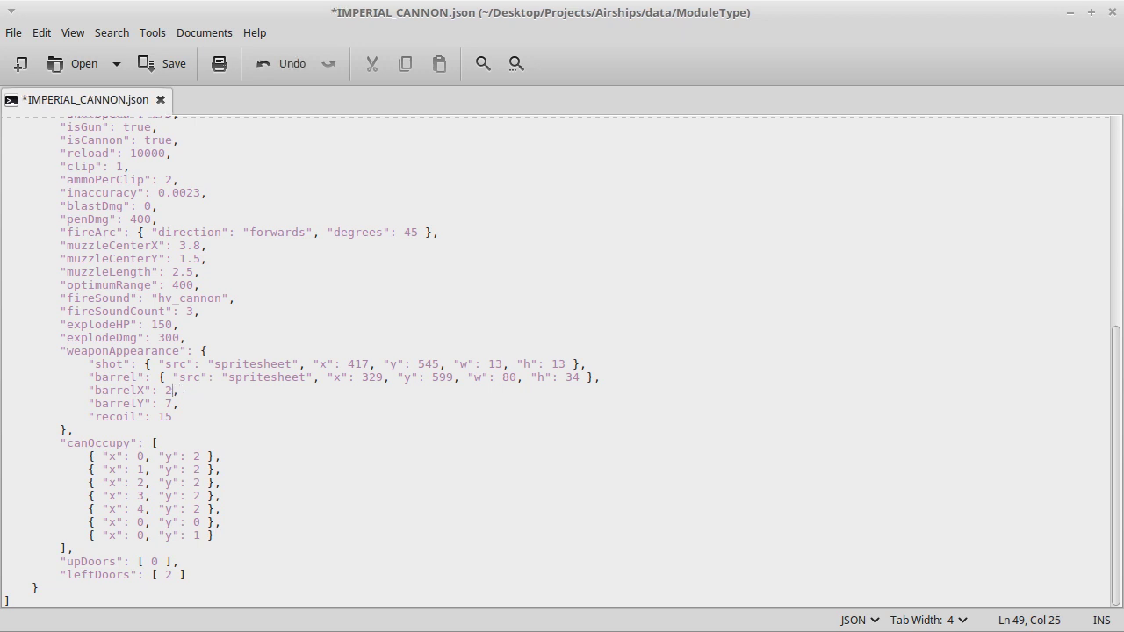
pyautogui.write('4')
# Set the cannon's muzzleCenterX to 4.05 and save the JSON file.
pyautogui.click(183, 246)
pyautogui.press('BackSpace')
pyautogui.write('4')
pyautogui.press('Right')
pyautogui.press('Delete')
pyautogui.write('05')
pyautogui.hotkey('ctrl', 's')
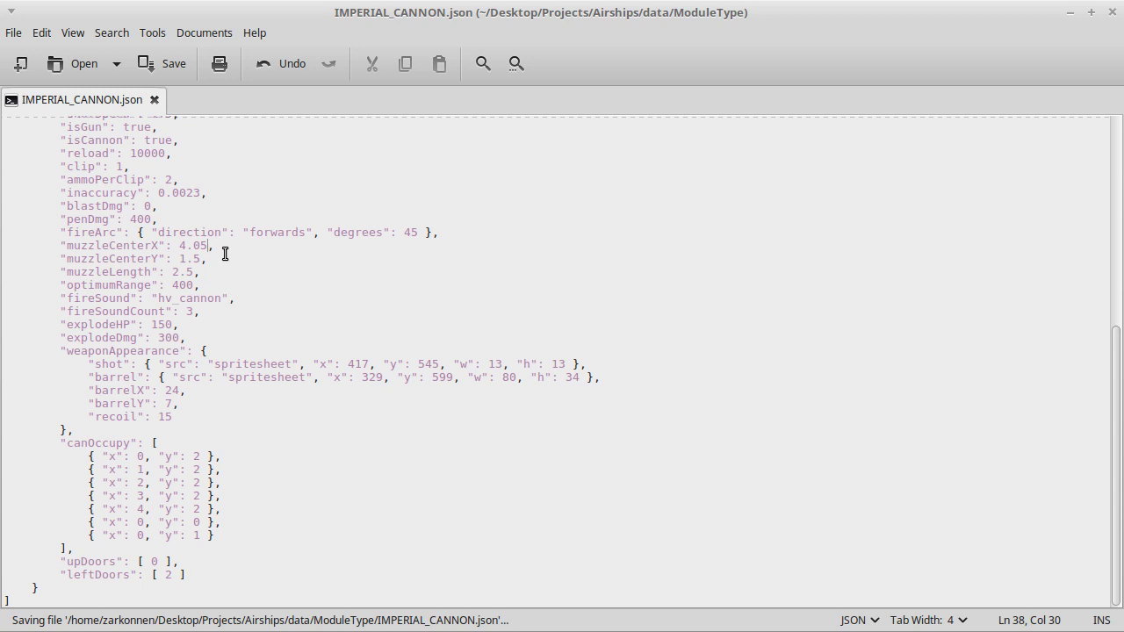
# Switch back to the running Airships game and return to its main menu.
pyautogui.hotkey('alt', 'Tab')
pyautogui.hotkey('alt', 'Tab')
pyautogui.hotkey('alt', 'Tab')
pyautogui.hotkey('alt', 'Tab')
pyautogui.hotkey('alt', 'Tab')
pyautogui.hotkey('alt', 'Tab')
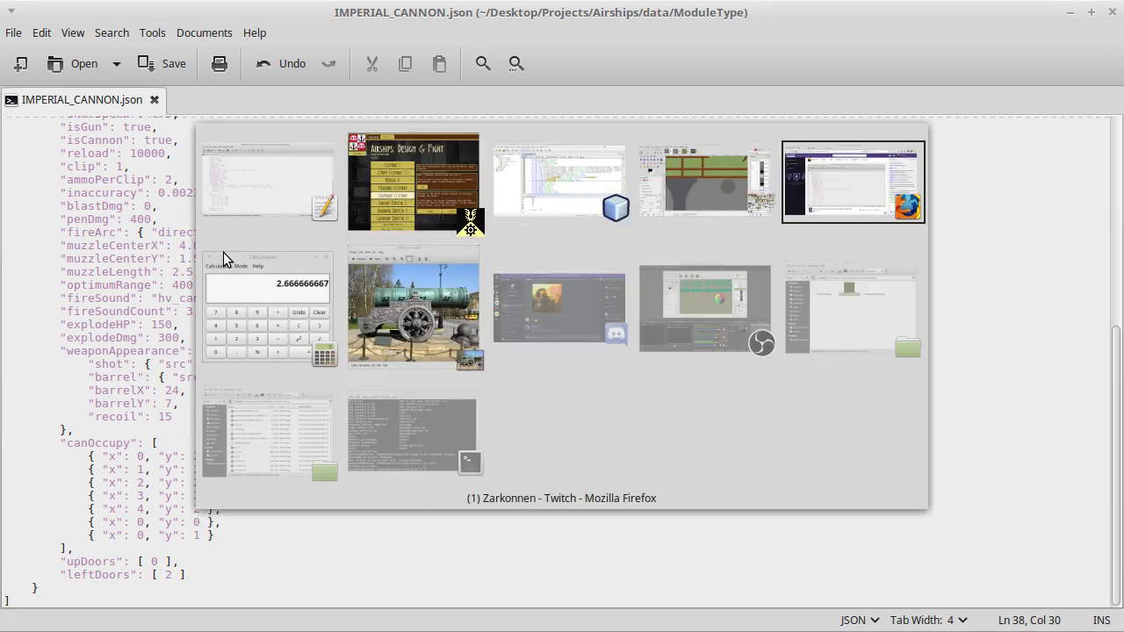
pyautogui.hotkey('alt', 'shift', 'Tab')
pyautogui.hotkey('alt', 'shift', 'Tab')
pyautogui.hotkey('alt', 'shift', 'Tab')
pyautogui.hotkey('alt', 'shift', 'Tab')
pyautogui.hotkey('alt', 'shift', 'Tab')
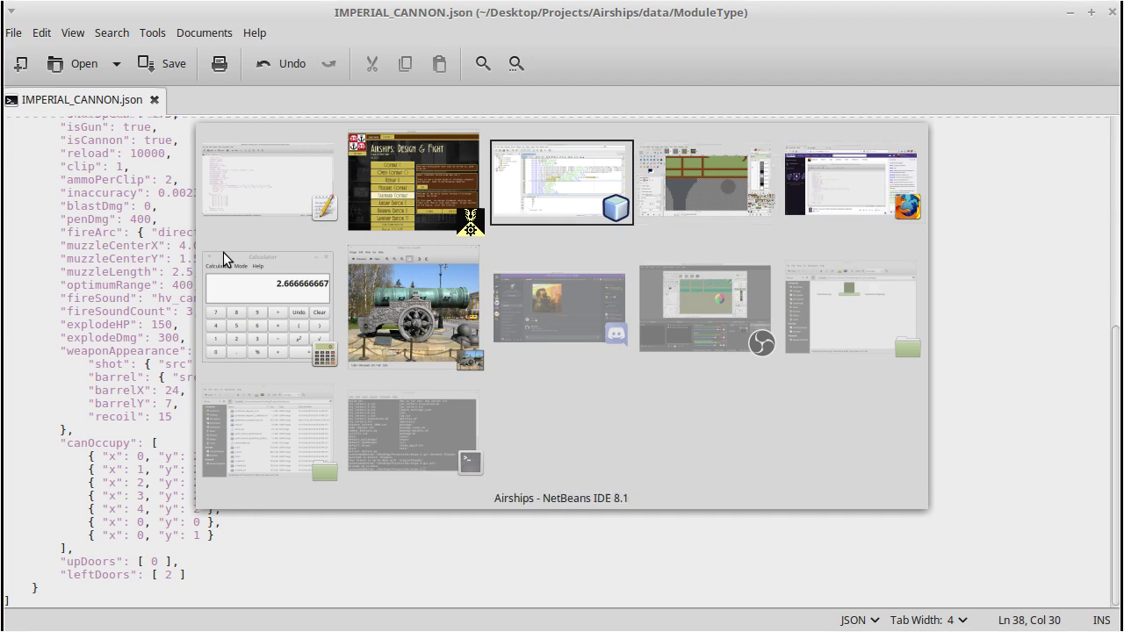
pyautogui.press('q')
pyautogui.press('Escape')
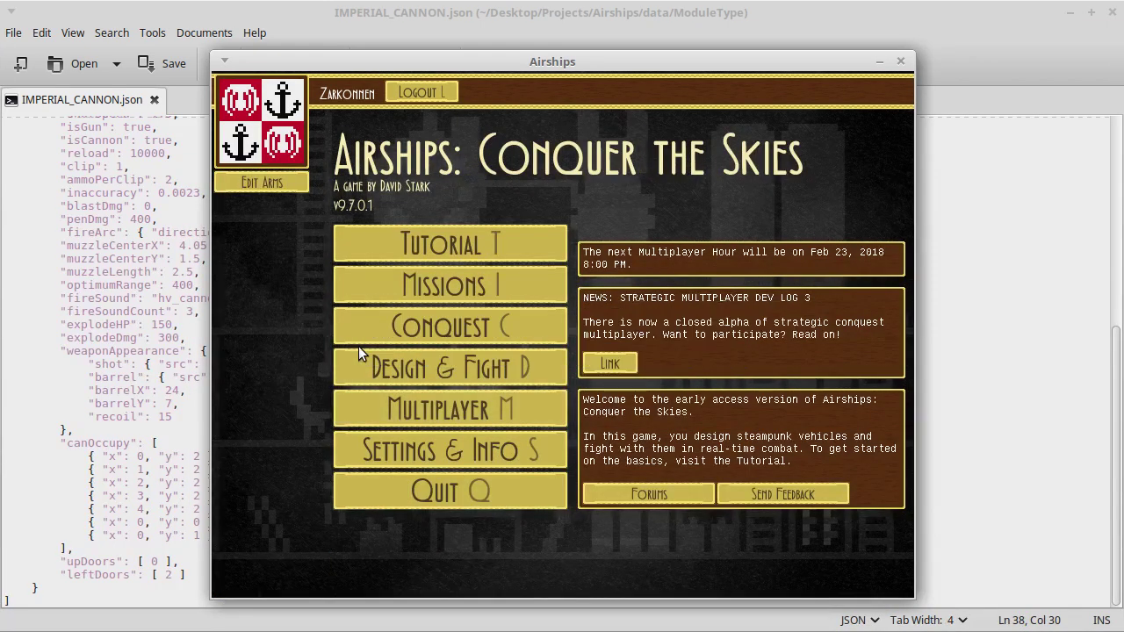
# Reload the game's data from the mods screen in Settings & Info, then return to the main menu.
pyautogui.press('s')
pyautogui.press('m')
pyautogui.press('r')
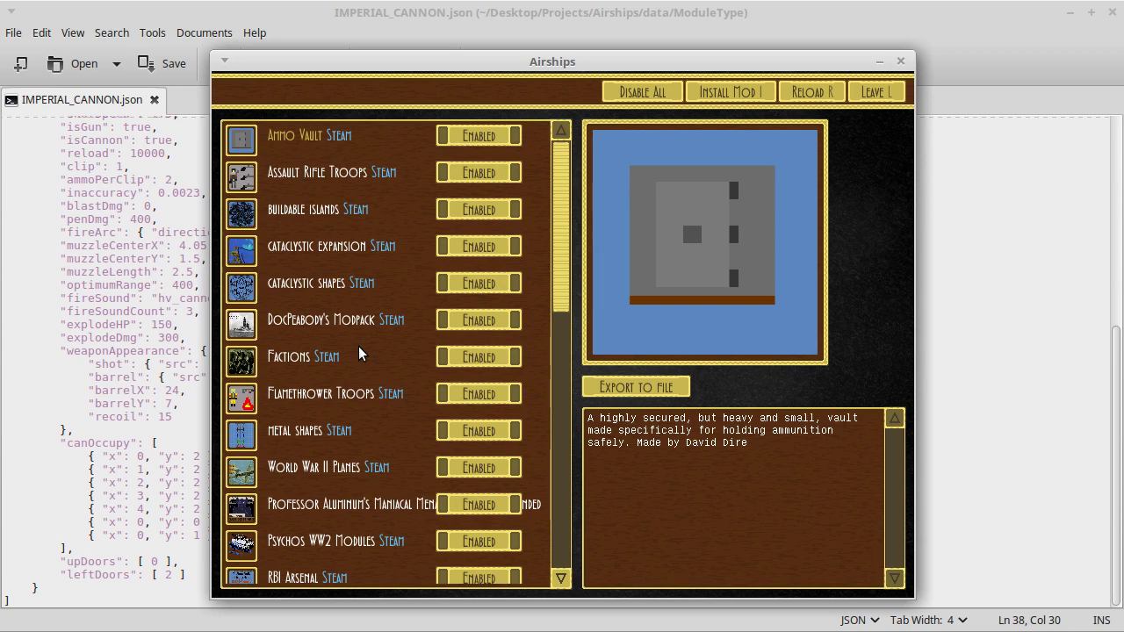
pyautogui.press('l')
pyautogui.press('Escape')
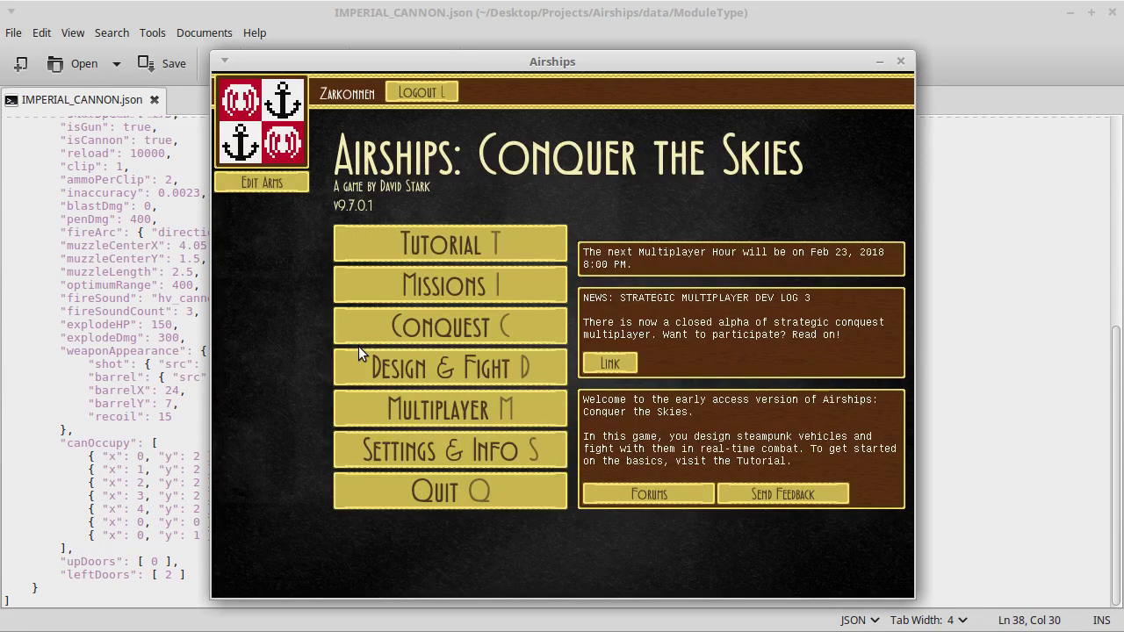
# Start a Design & Fight battle with an HMS Belial IC on each side and view the Imperial Cannon in combat.
pyautogui.press('d')
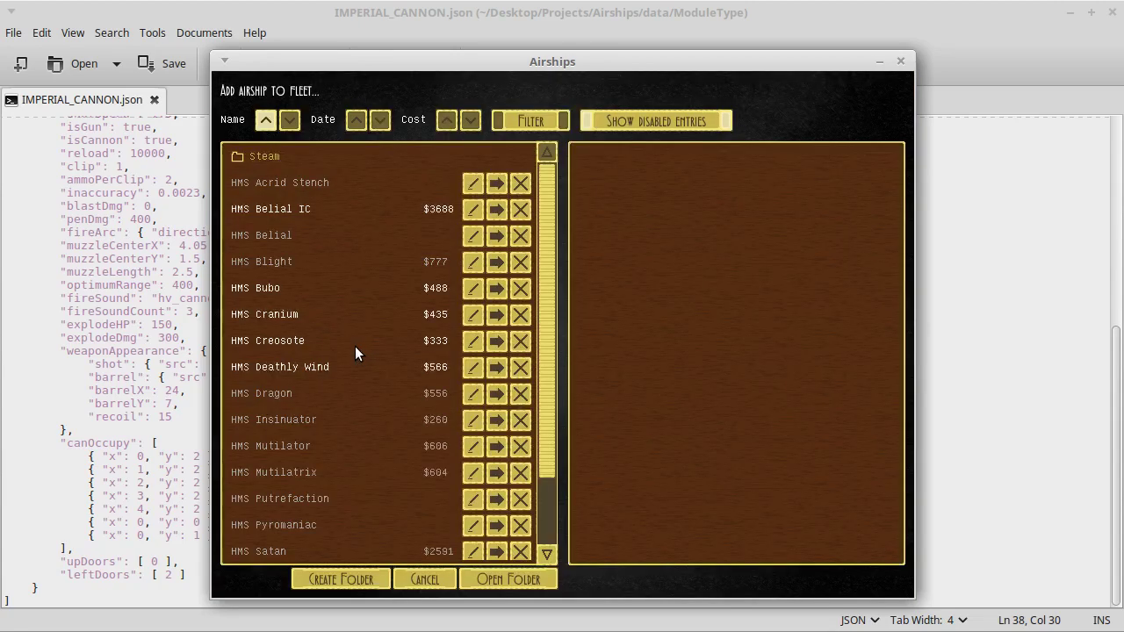
pyautogui.click(309, 211)
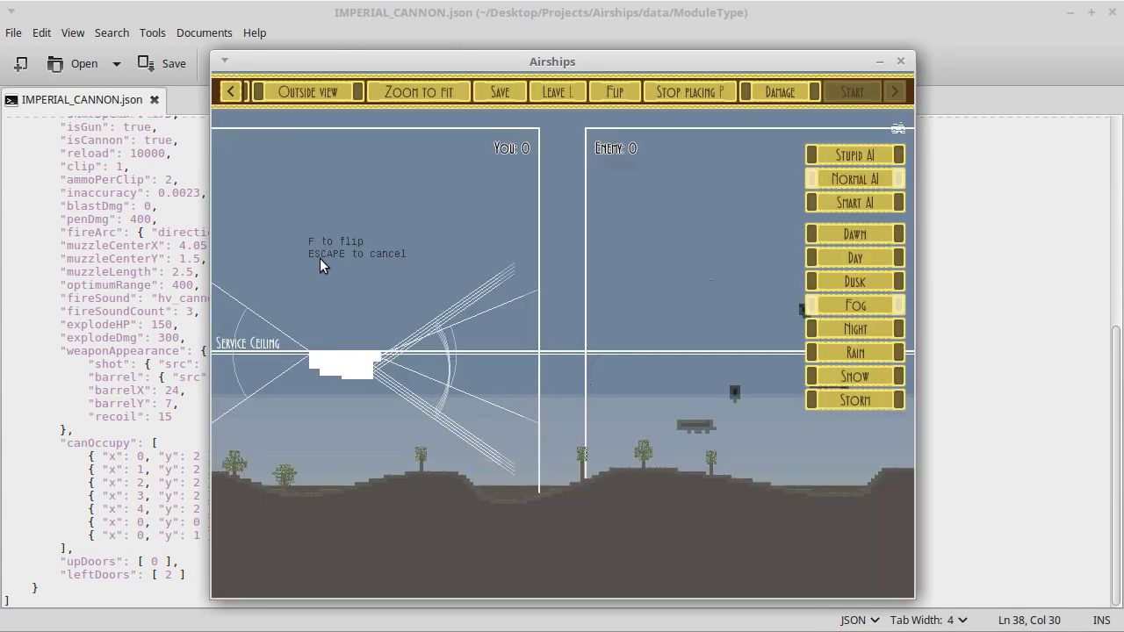
pyautogui.click(352, 277)
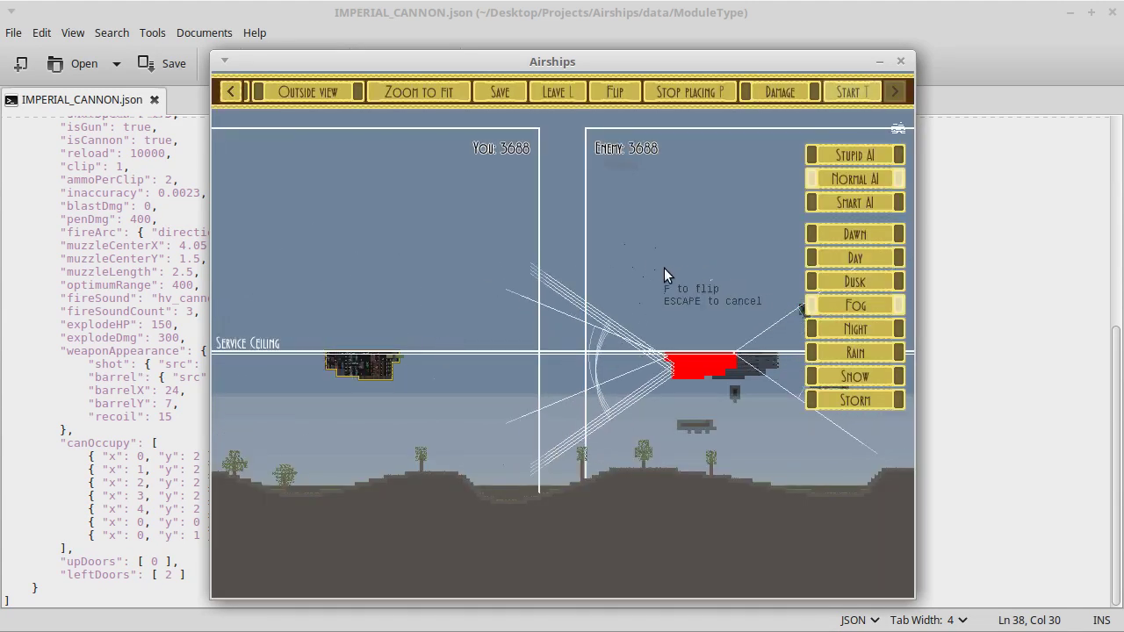
pyautogui.click(600, 277)
pyautogui.press('Return')
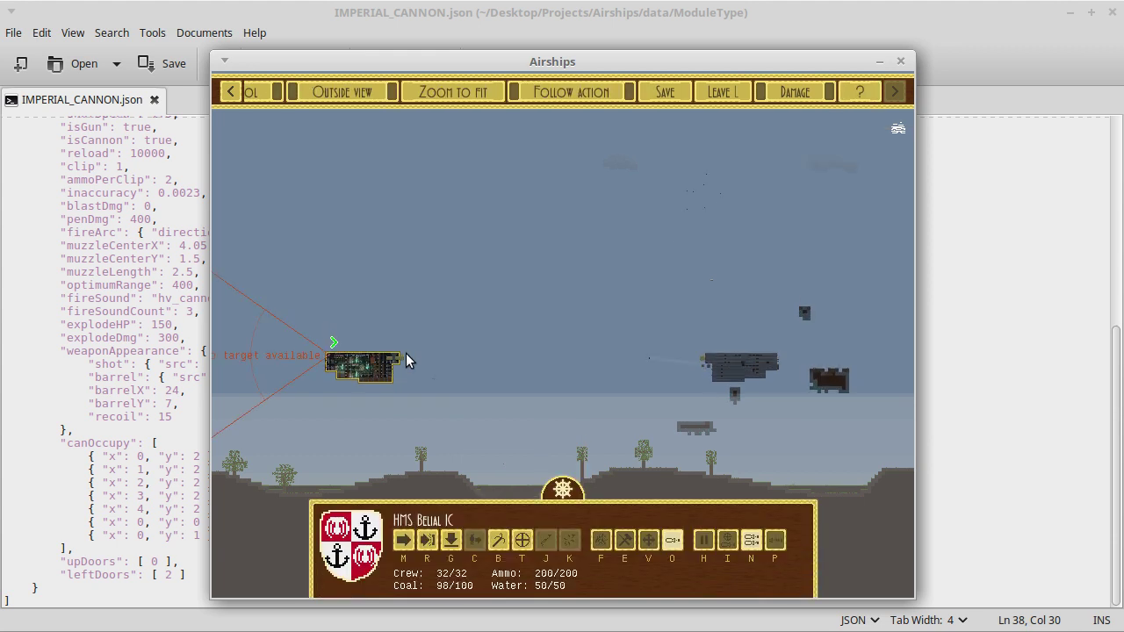
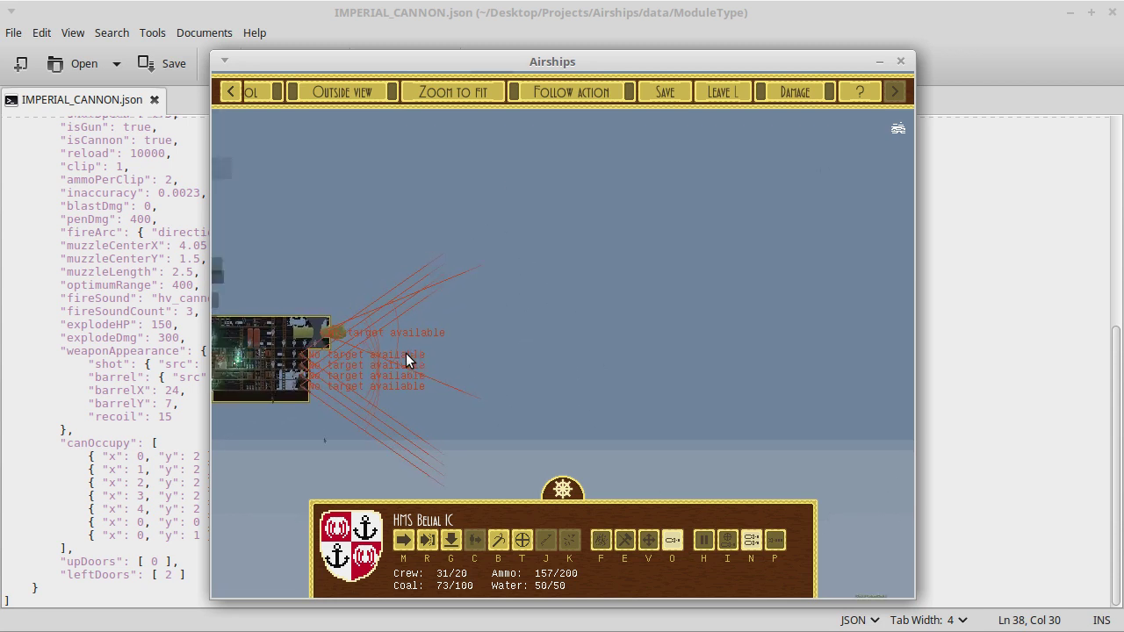
pyautogui.press('ctrl')
pyautogui.press('Left')
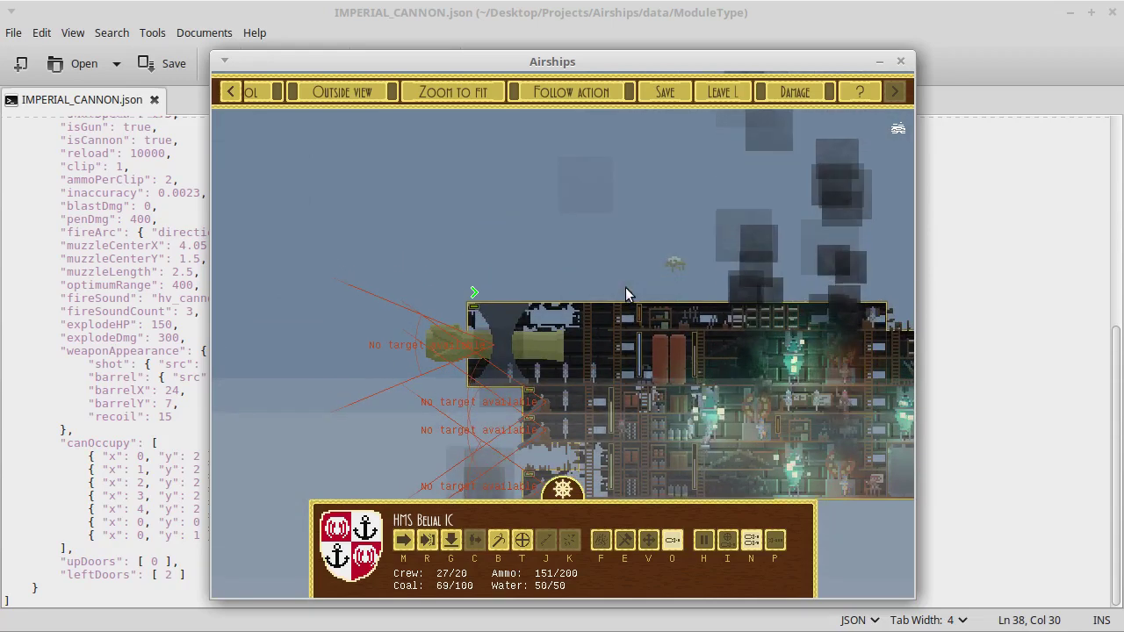
# Leave the battle, return to the main menu and quit the game.
pyautogui.press('l')
pyautogui.press('Return')
pyautogui.press('Escape')
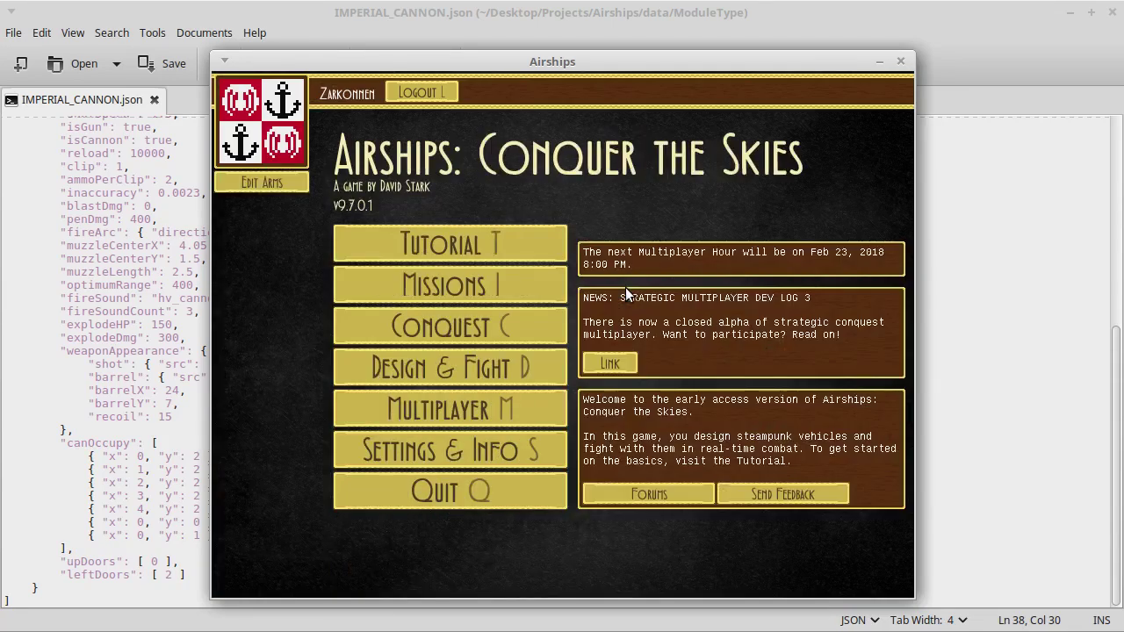
pyautogui.press('q')
pyautogui.press('Return')
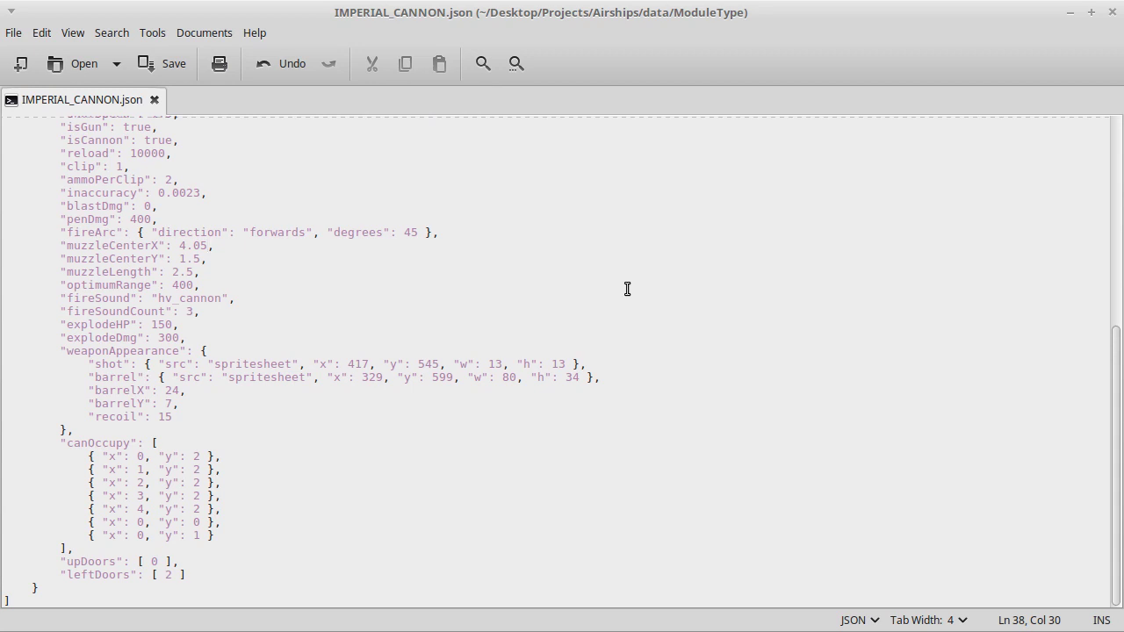
# Switch to spritesheet.xcf in GIMP and show the Background and New #1 layers.
pyautogui.hotkey('alt', 'Tab')
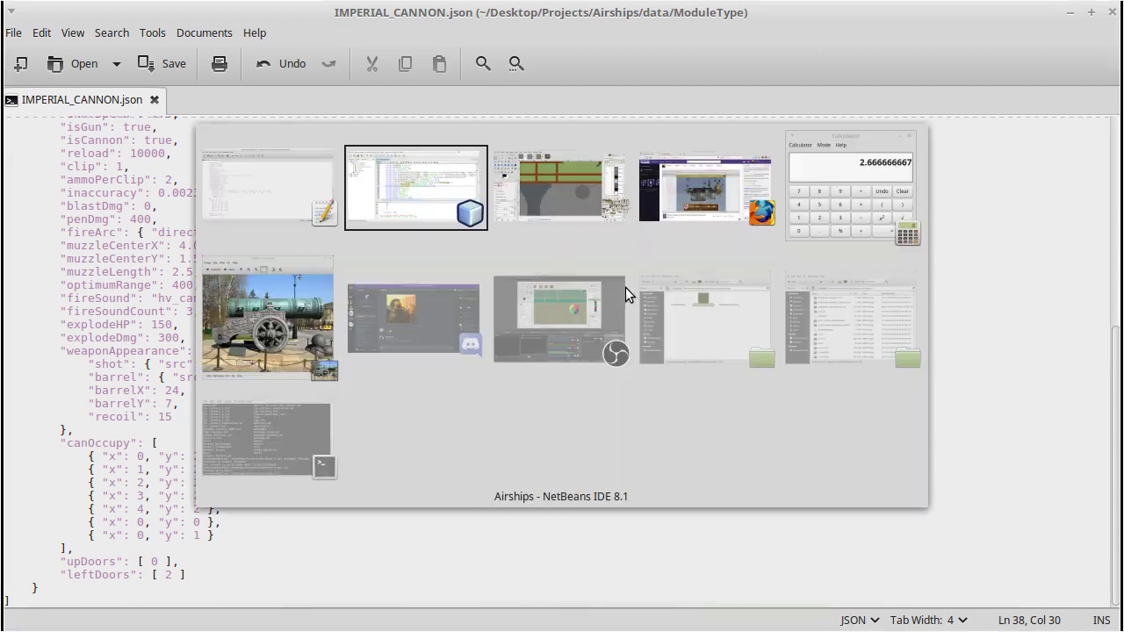
pyautogui.hotkey('alt', 'Tab')
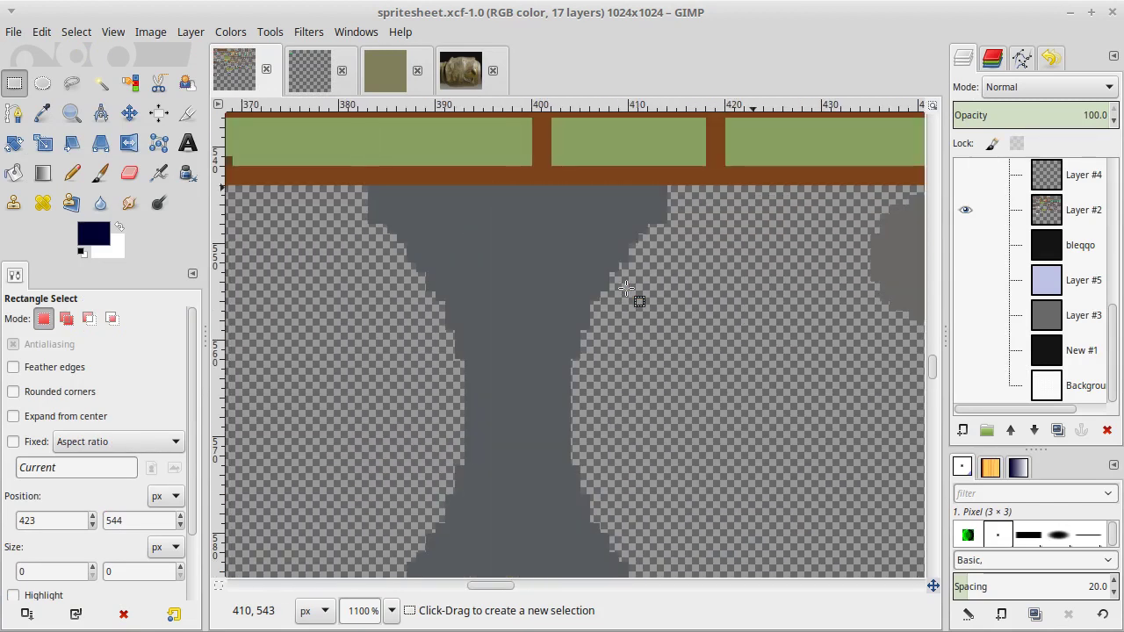
pyautogui.scroll(3, 626, 288)
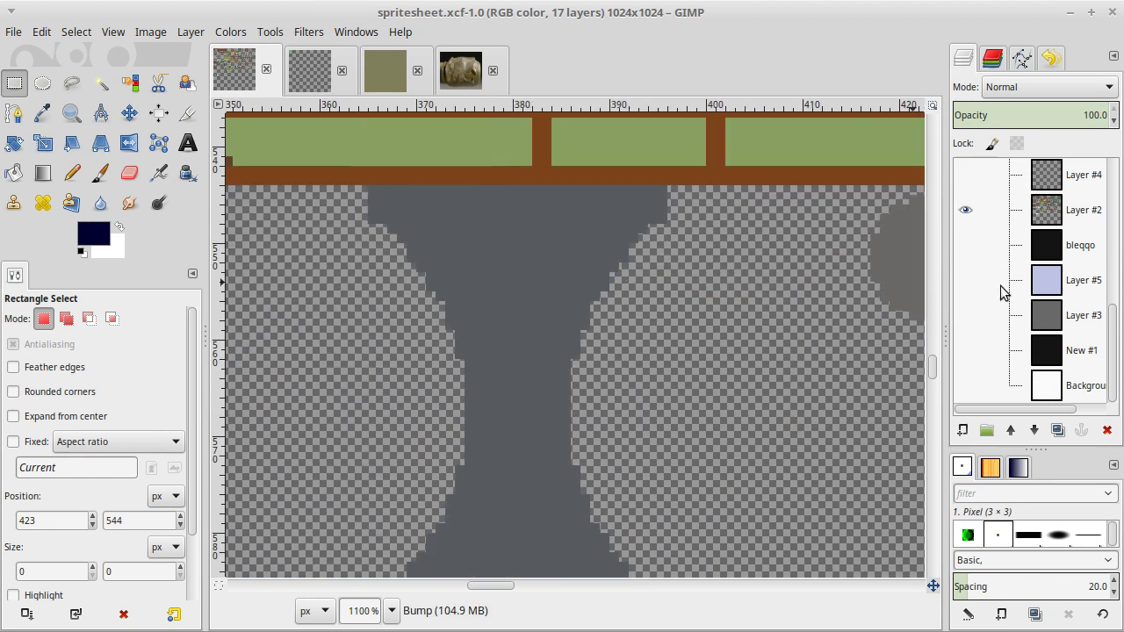
pyautogui.click(967, 397)
pyautogui.click(980, 364)
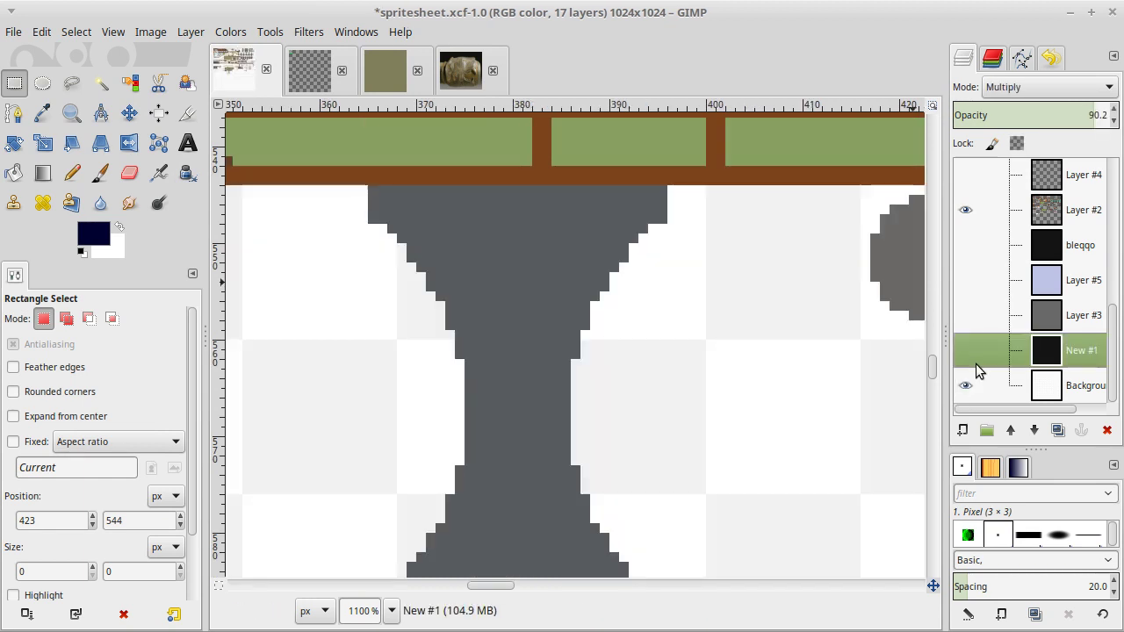
pyautogui.click(966, 351)
# Pick the cannon barrel's yellow on Layer #2 as the foreground colour.
pyautogui.scroll(-5, 888, 366)
pyautogui.hscroll(-5, 887, 366)
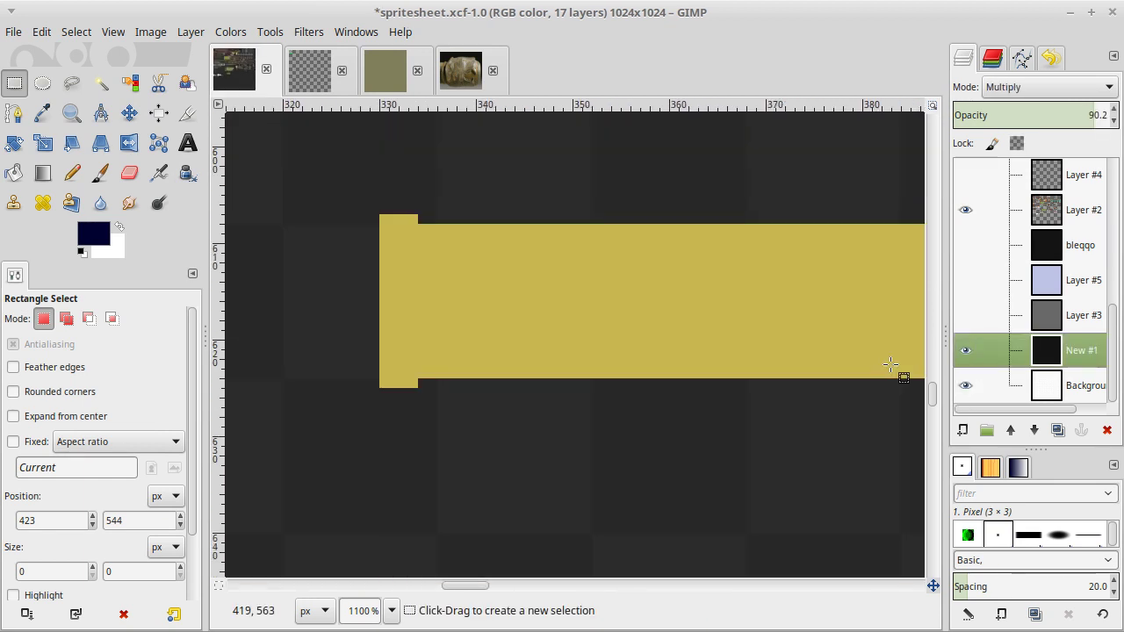
pyautogui.press('o')
pyautogui.click(797, 321)
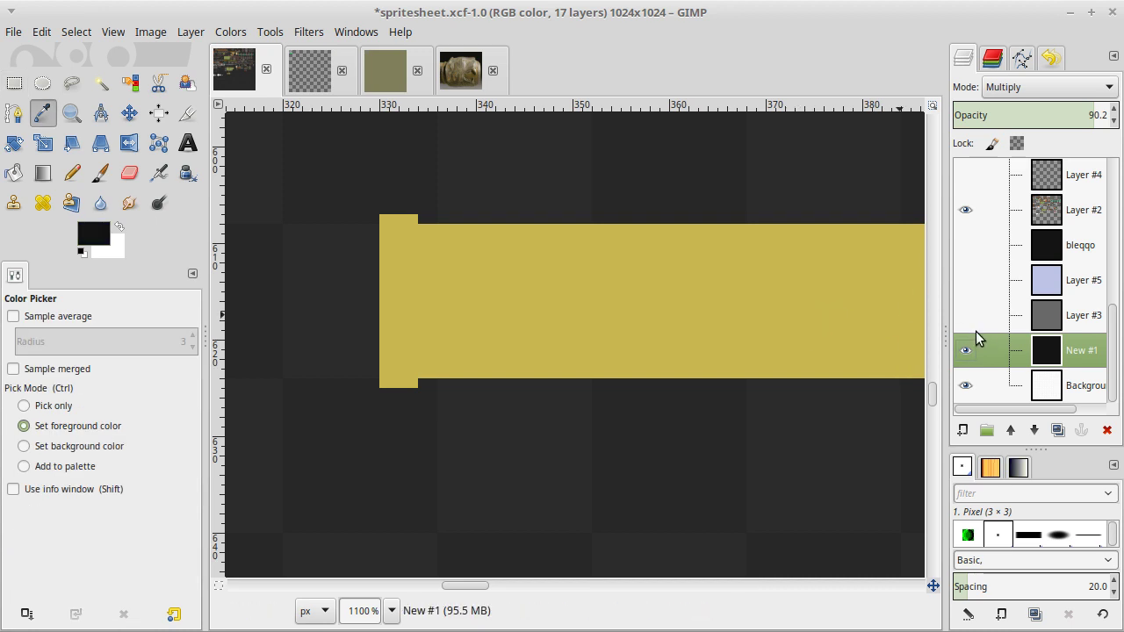
pyautogui.click(1023, 211)
pyautogui.click(776, 260)
pyautogui.scroll(6, 776, 260)
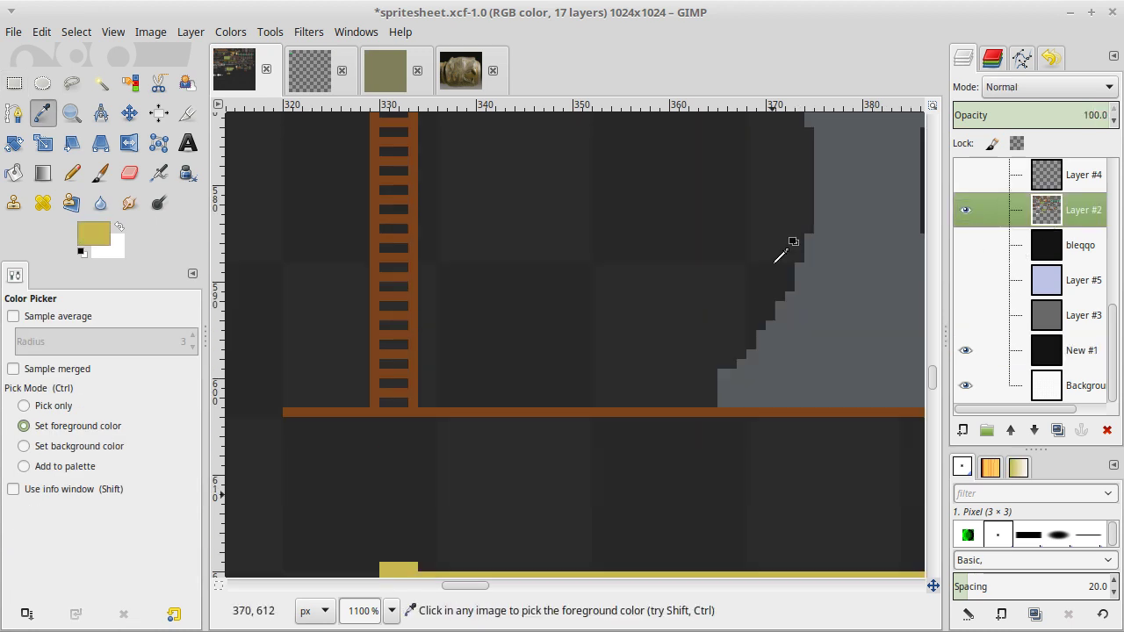
pyautogui.hscroll(5, 778, 254)
pyautogui.scroll(-3, 779, 254)
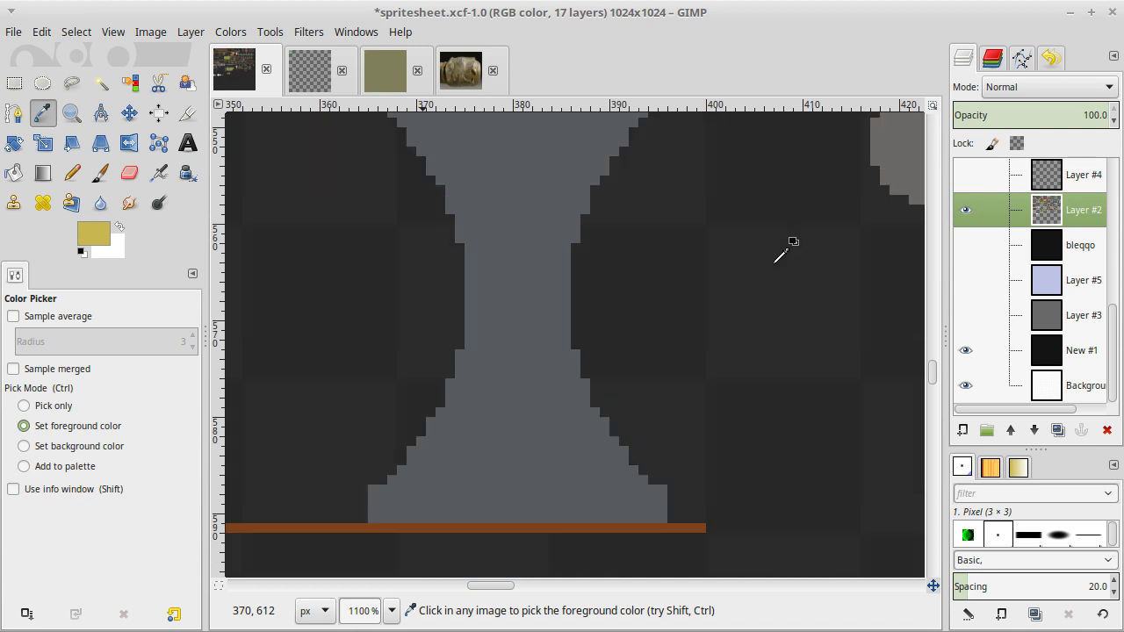
pyautogui.press('n')
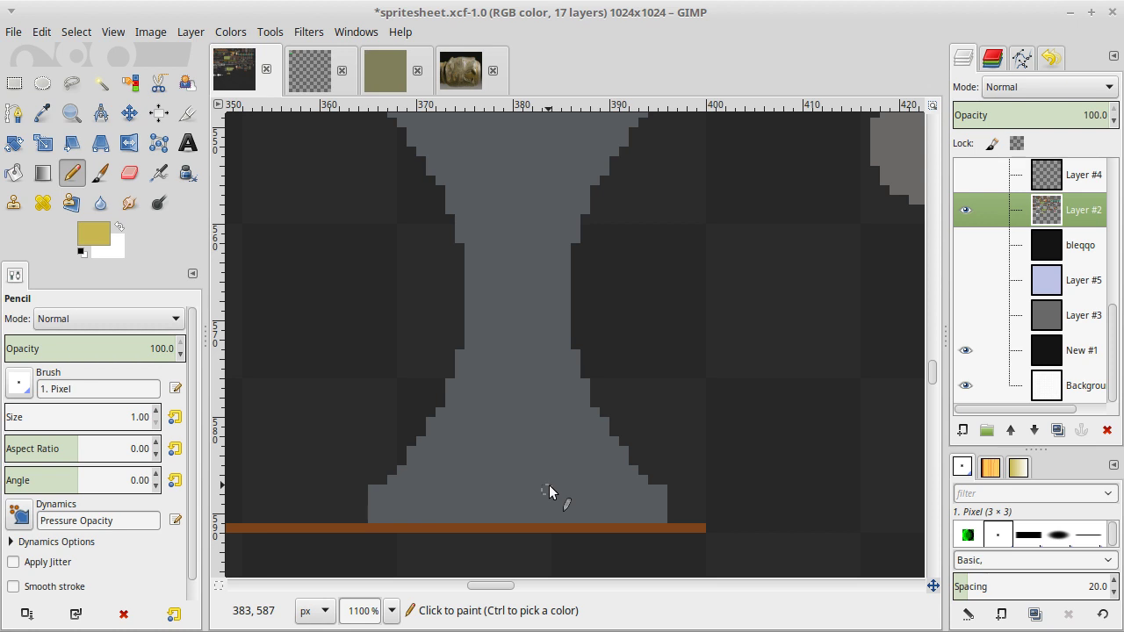
pyautogui.scroll(-4, 549, 492)
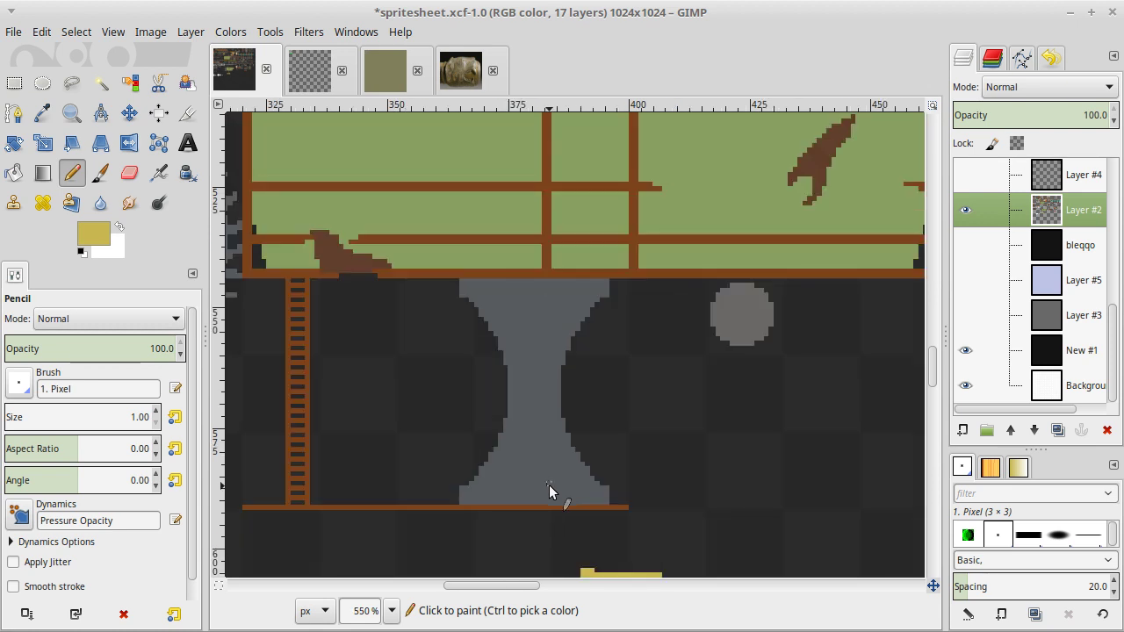
pyautogui.hotkey('ctrl', 'o')
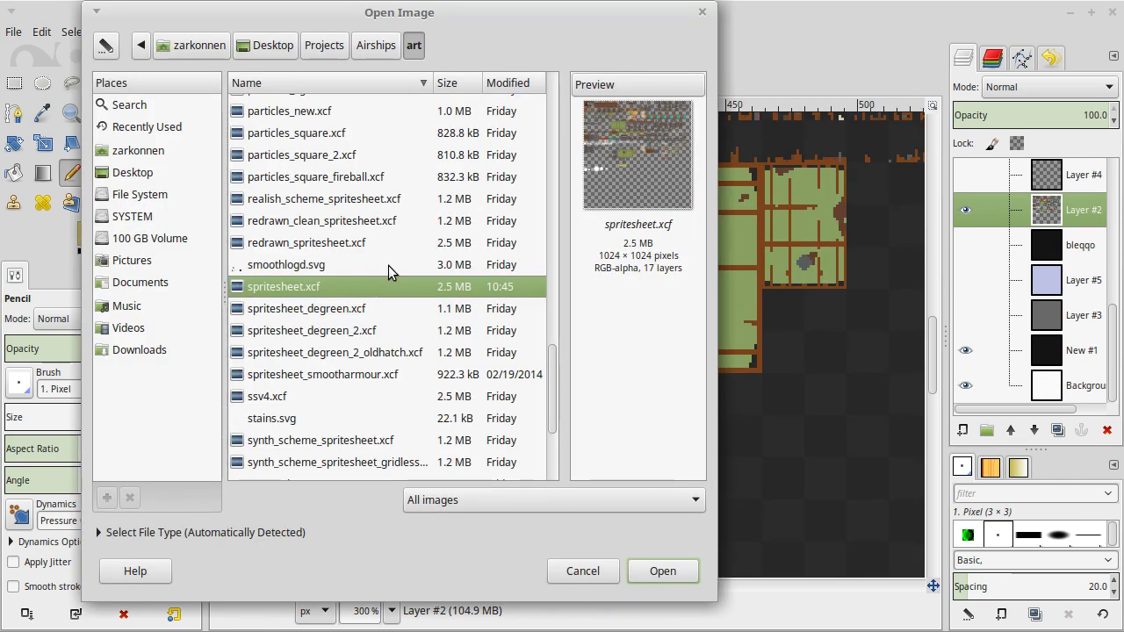
pyautogui.scroll(-5, 389, 281)
pyautogui.scroll(10, 393, 294)
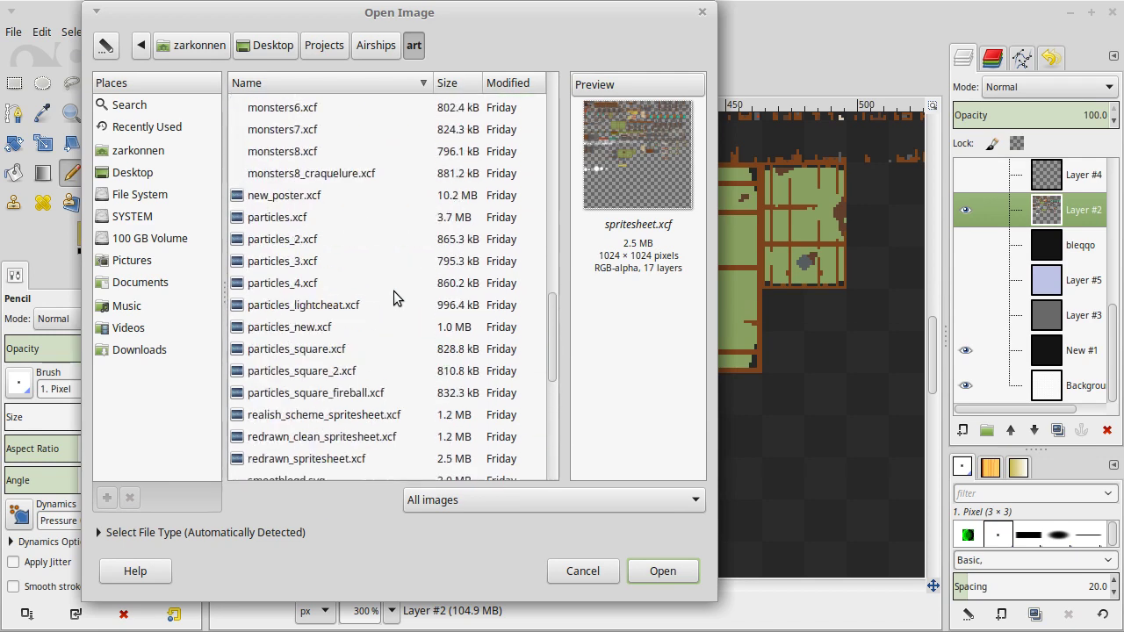
pyautogui.scroll(10, 394, 295)
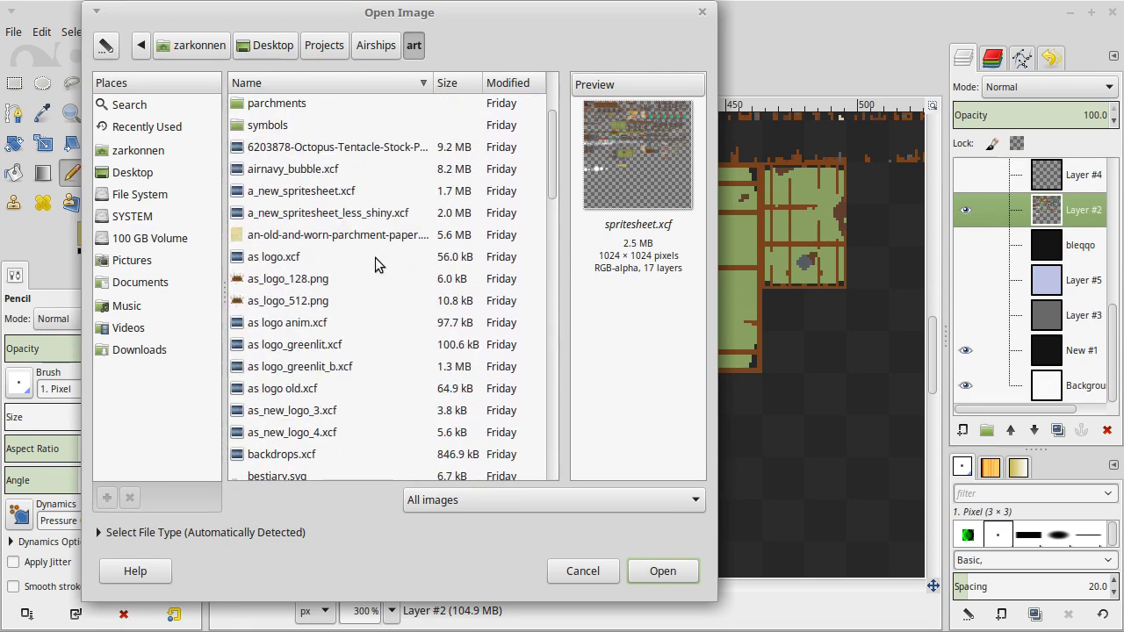
pyautogui.click(375, 257)
pyautogui.press('Escape')
# Select the white rampant lion emblem in the spritesheet's symbol row with a 14 × 15 px rectangle and copy it.
pyautogui.press('-')
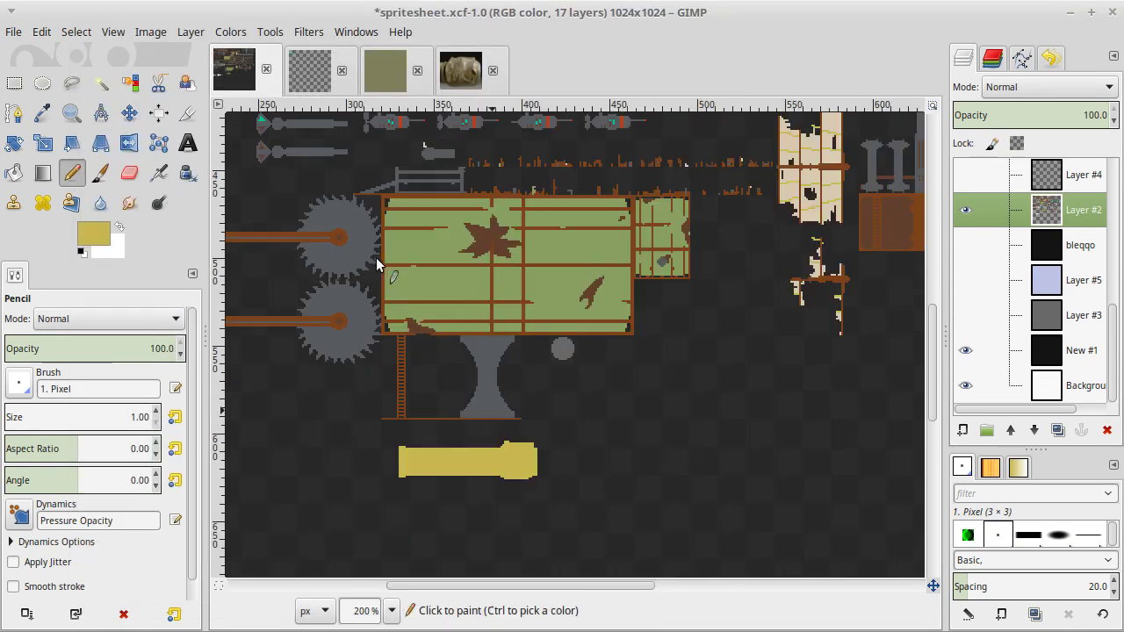
pyautogui.press('-')
pyautogui.press('-')
pyautogui.press('-')
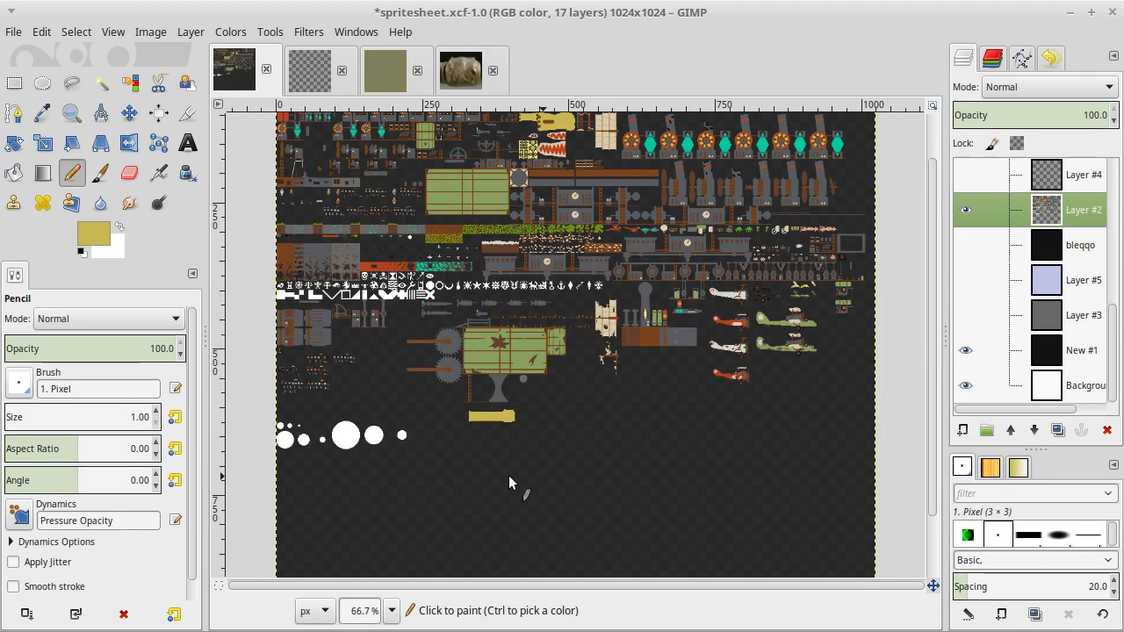
pyautogui.scroll(2, 508, 475)
pyautogui.press('+')
pyautogui.press('+')
pyautogui.press('+')
pyautogui.press('+')
pyautogui.press('+')
pyautogui.press('+')
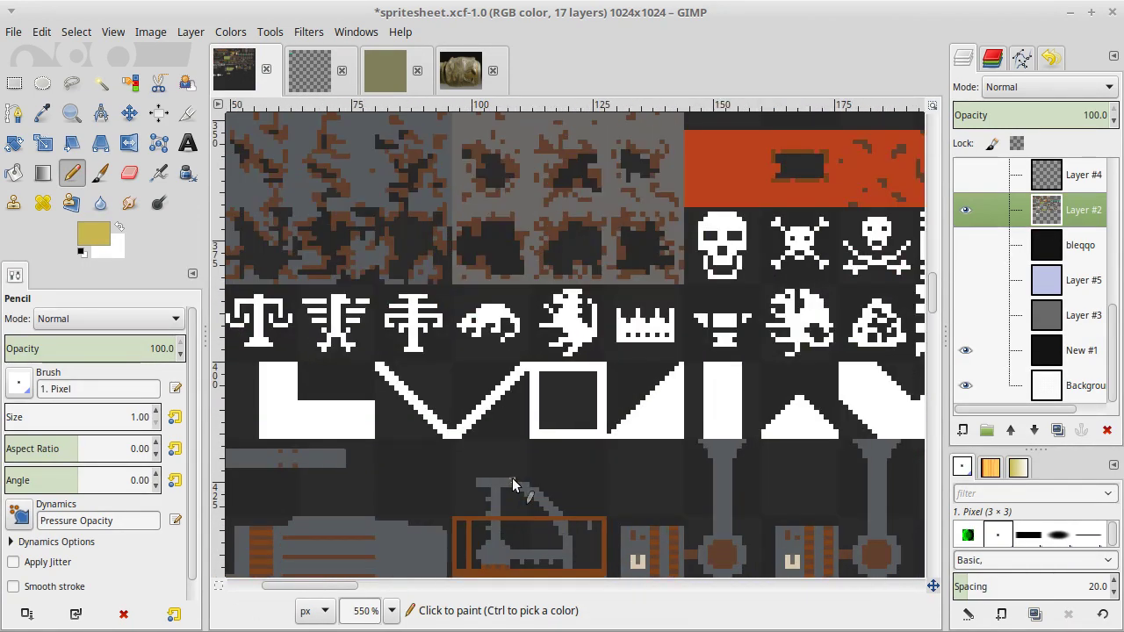
pyautogui.press('r')
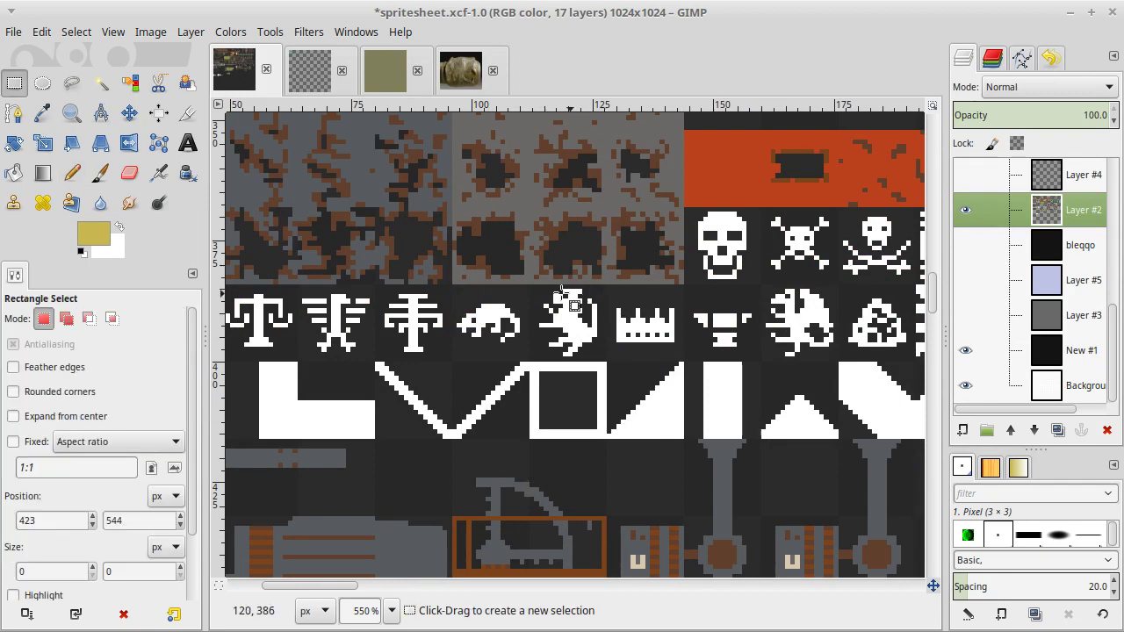
pyautogui.moveTo(539, 284); pyautogui.dragTo(602, 345)
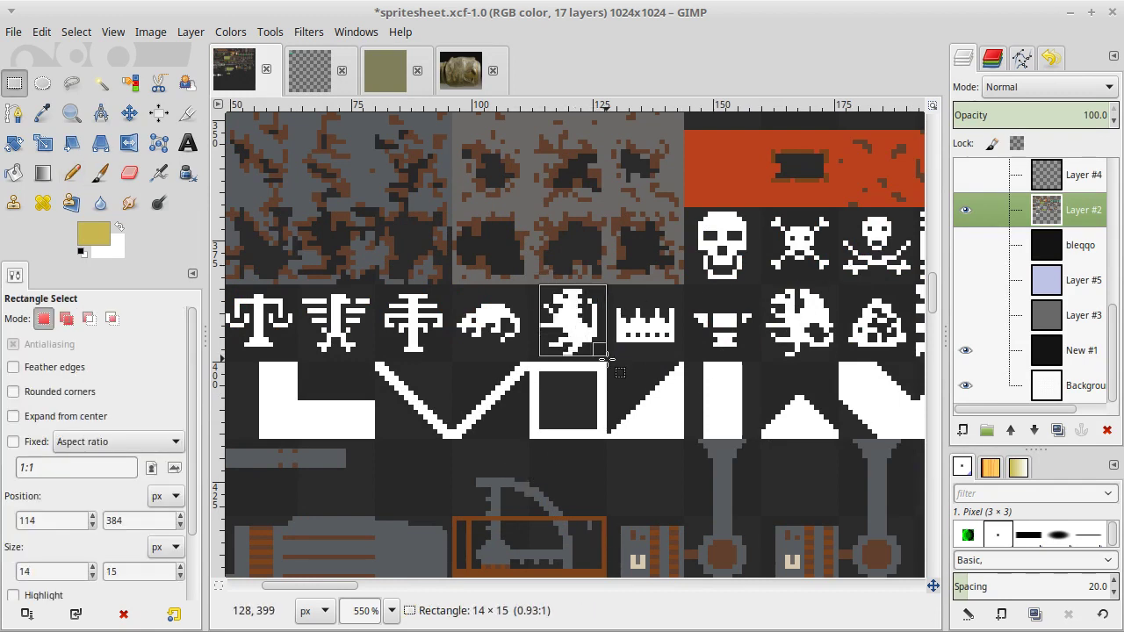
pyautogui.hotkey('ctrl', 'c')
# Paste the lion emblem and position it on the lower part of the grey cannon pedestal.
pyautogui.hotkey('ctrl', 'v')
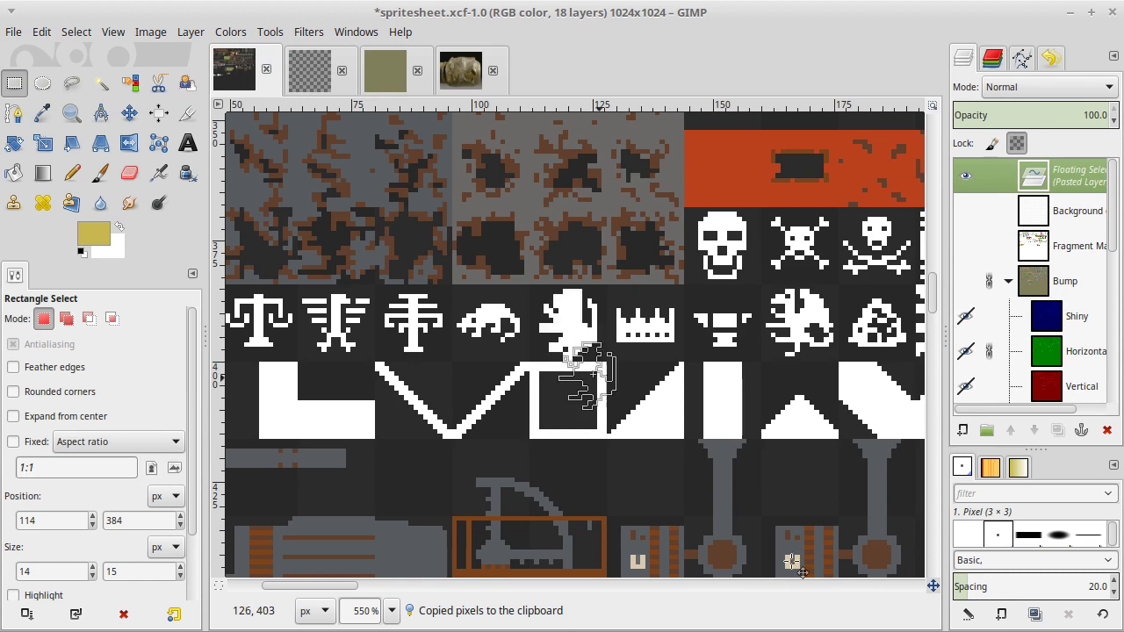
pyautogui.scroll(-10, 801, 572)
pyautogui.hscroll(10, 802, 572)
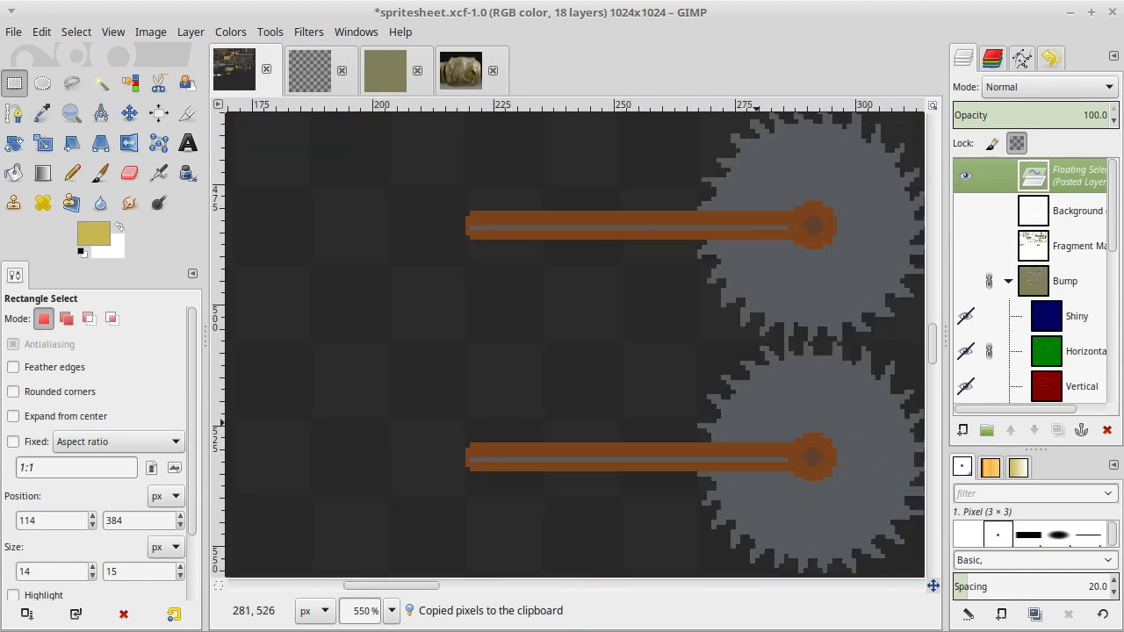
pyautogui.scroll(-10, 871, 392)
pyautogui.hscroll(12, 872, 393)
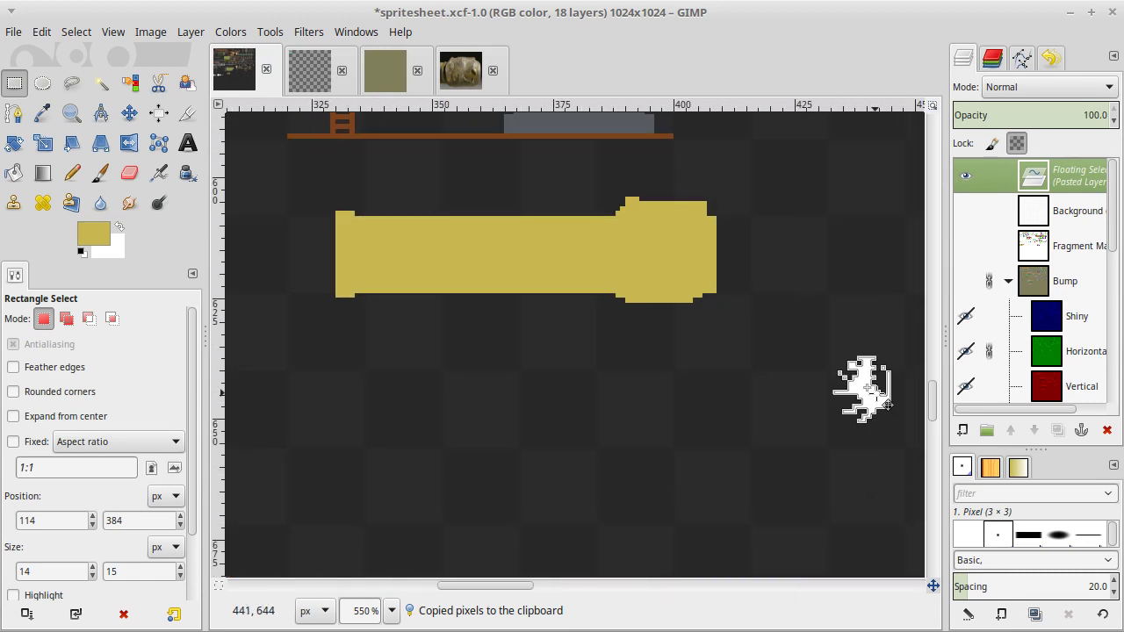
pyautogui.scroll(10, 887, 404)
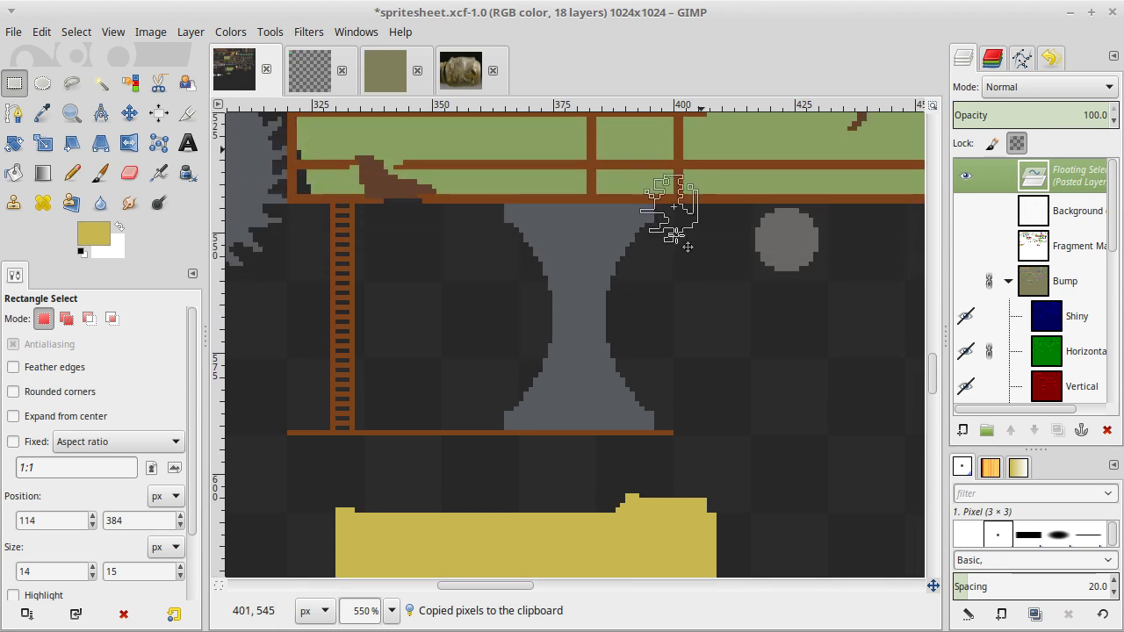
pyautogui.moveTo(687, 247); pyautogui.dragTo(600, 405)
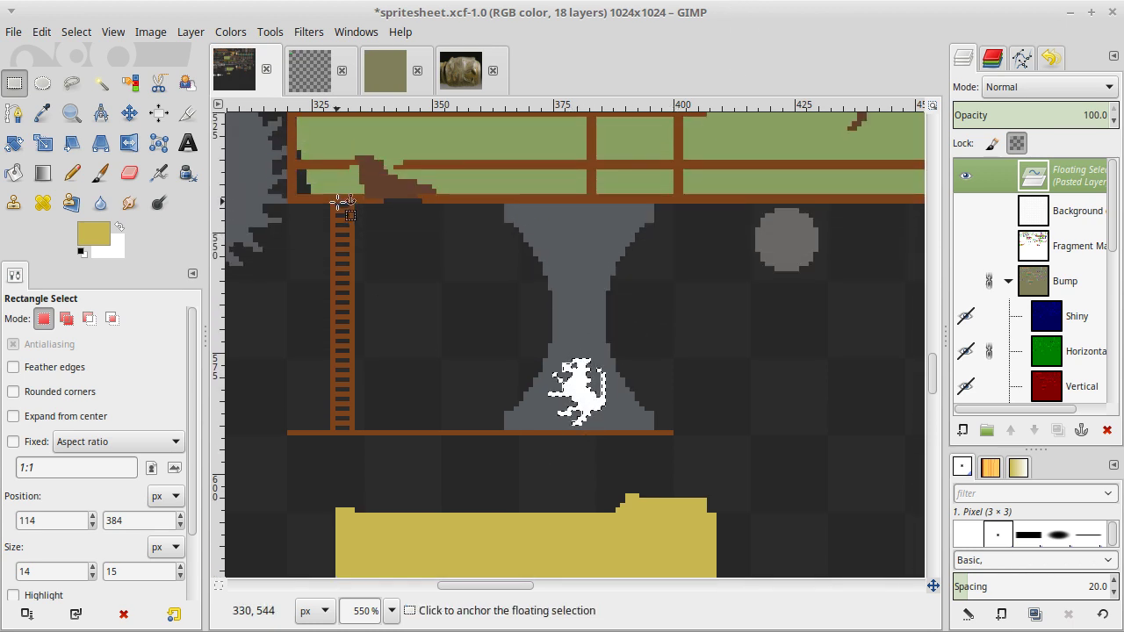
# Flip the floating lion emblem horizontally.
pyautogui.click(191, 32)
pyautogui.moveTo(288, 274)
pyautogui.click(431, 278)
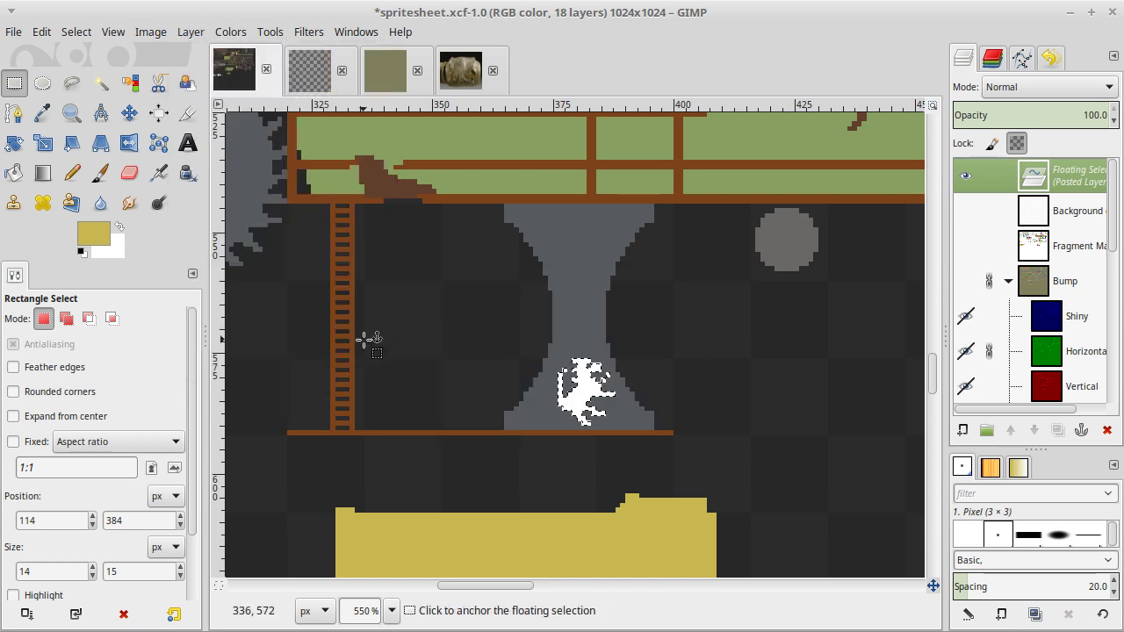
# Anchor the flipped lion emblem on the pedestal and undo the anchoring.
pyautogui.click(421, 362)
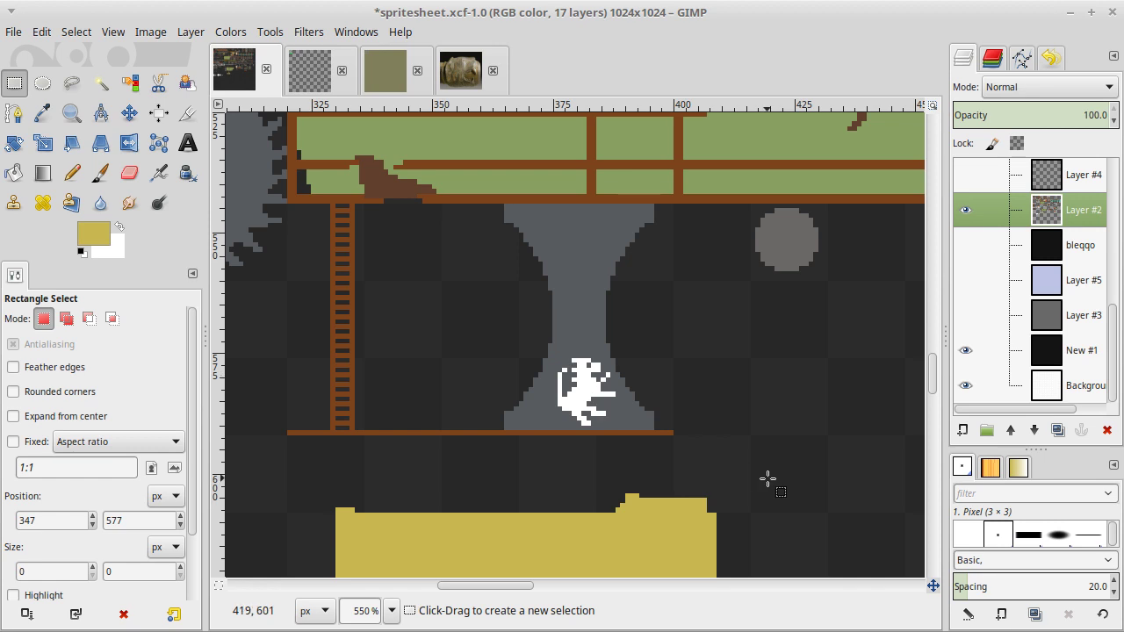
pyautogui.scroll(1, 767, 479)
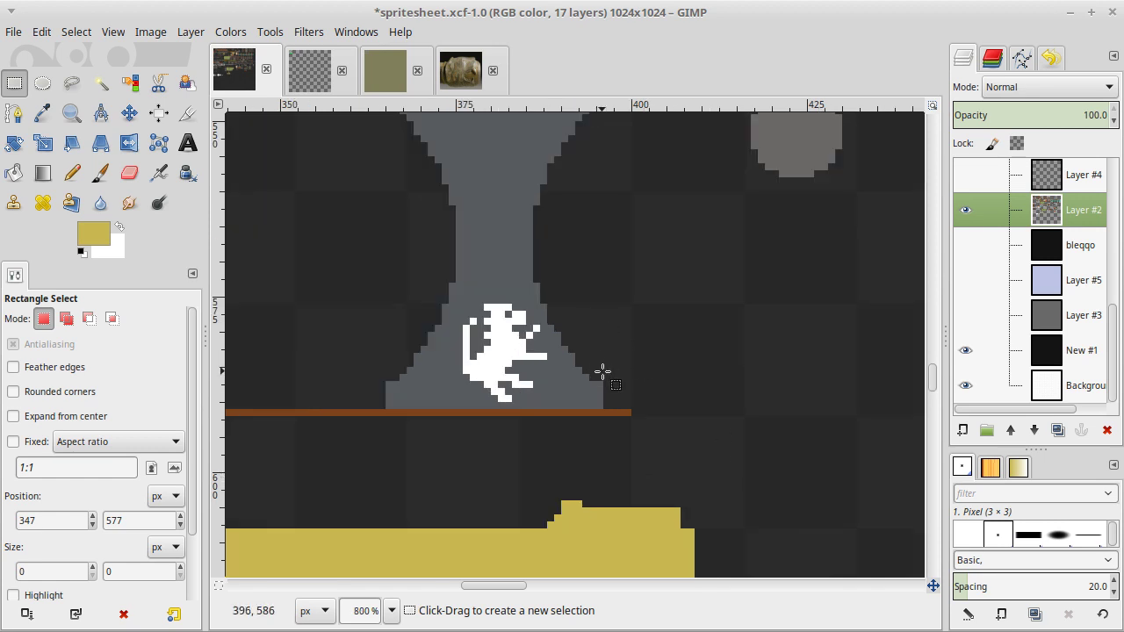
pyautogui.hotkey('ctrl', 'v')
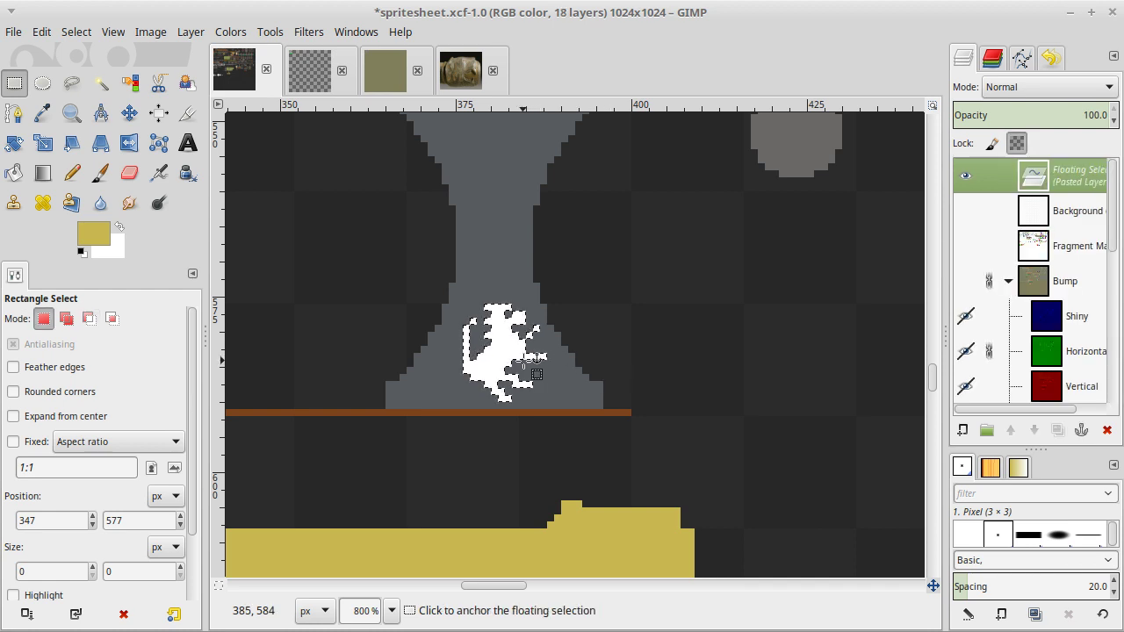
# Anchor the lion emblem in the empty area beside the pedestal and widen the pedestal by shifting a copy of its right part one pixel right.
pyautogui.moveTo(525, 360); pyautogui.dragTo(840, 458)
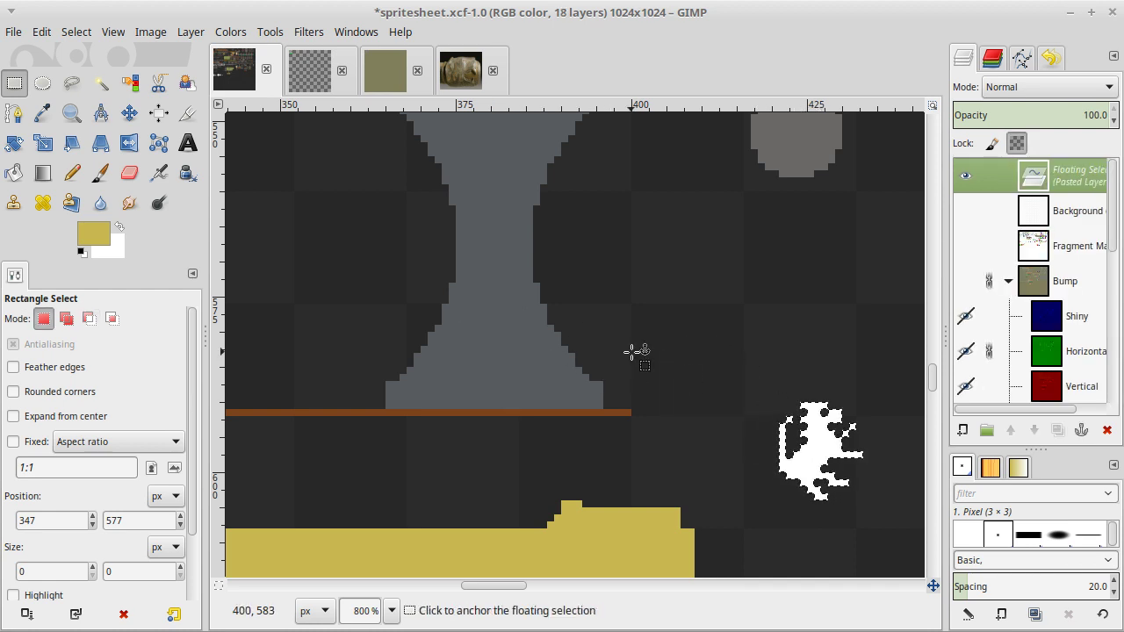
pyautogui.click(636, 352)
pyautogui.moveTo(615, 407); pyautogui.dragTo(524, 145)
pyautogui.hotkey('ctrl', 'c')
pyautogui.hotkey('ctrl', 'v')
pyautogui.press('m')
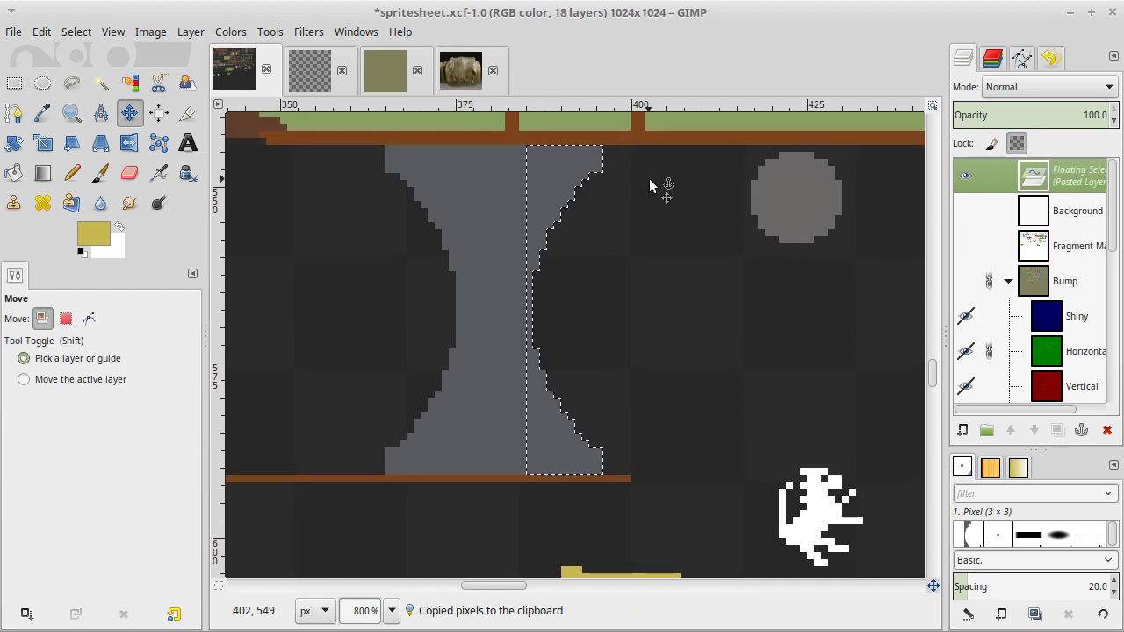
pyautogui.press('Right')
pyautogui.press('r')
pyautogui.click(649, 178)
# Cut the white lion emblem from the empty area, paste it onto the pedestal's lower part and anchor it.
pyautogui.moveTo(745, 470); pyautogui.dragTo(874, 574)
pyautogui.hotkey('ctrl', 'x')
pyautogui.hotkey('ctrl', 'v')
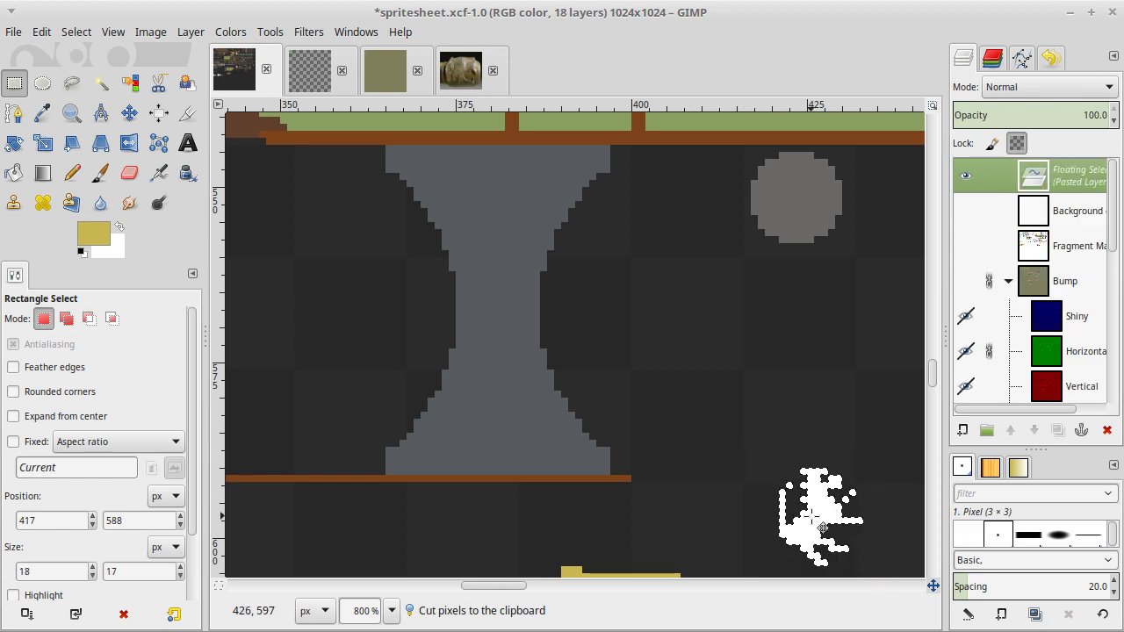
pyautogui.moveTo(823, 527); pyautogui.dragTo(508, 425)
pyautogui.click(648, 422)
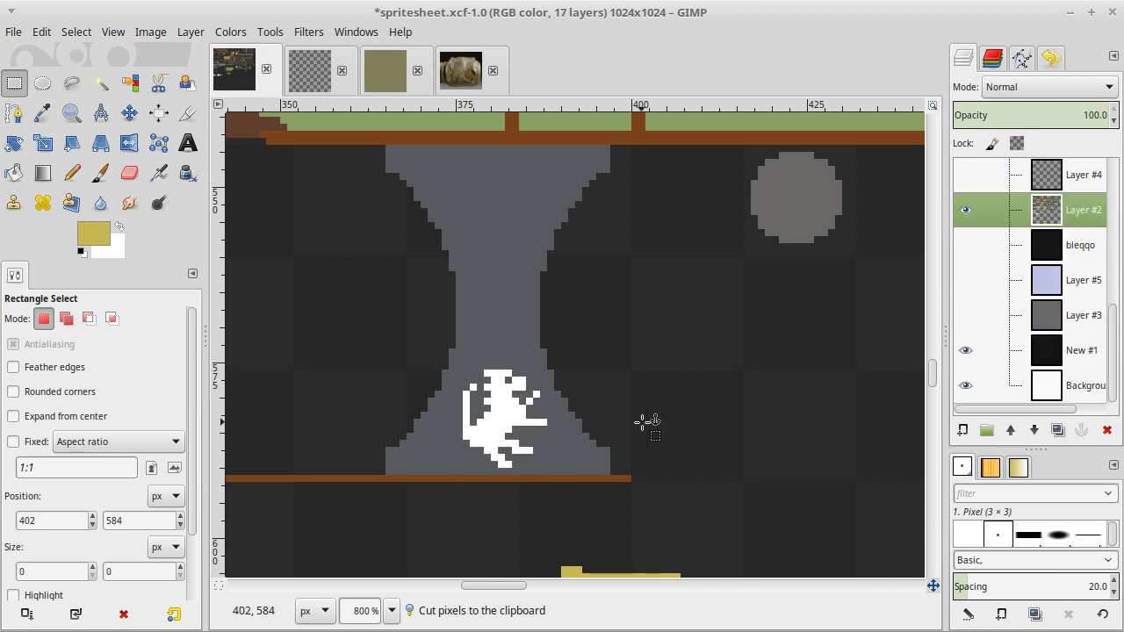
# Undo the anchoring, raise the floating lion emblem by one pixel and anchor it there.
pyautogui.hotkey('ctrl', 'z')
pyautogui.press('m')
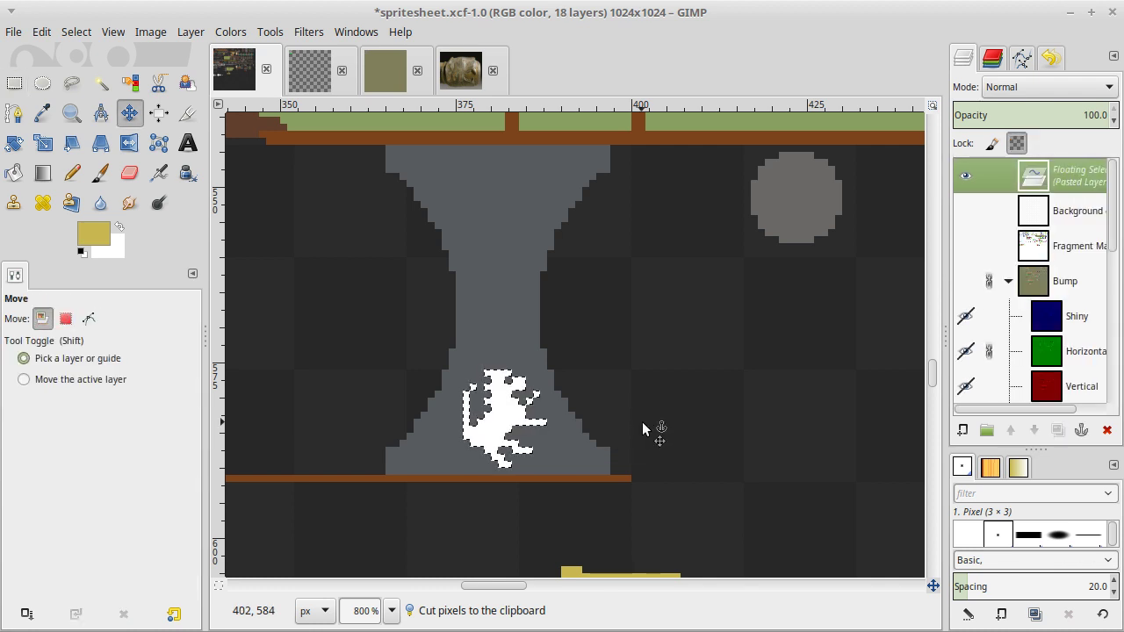
pyautogui.press('Up')
pyautogui.press('r')
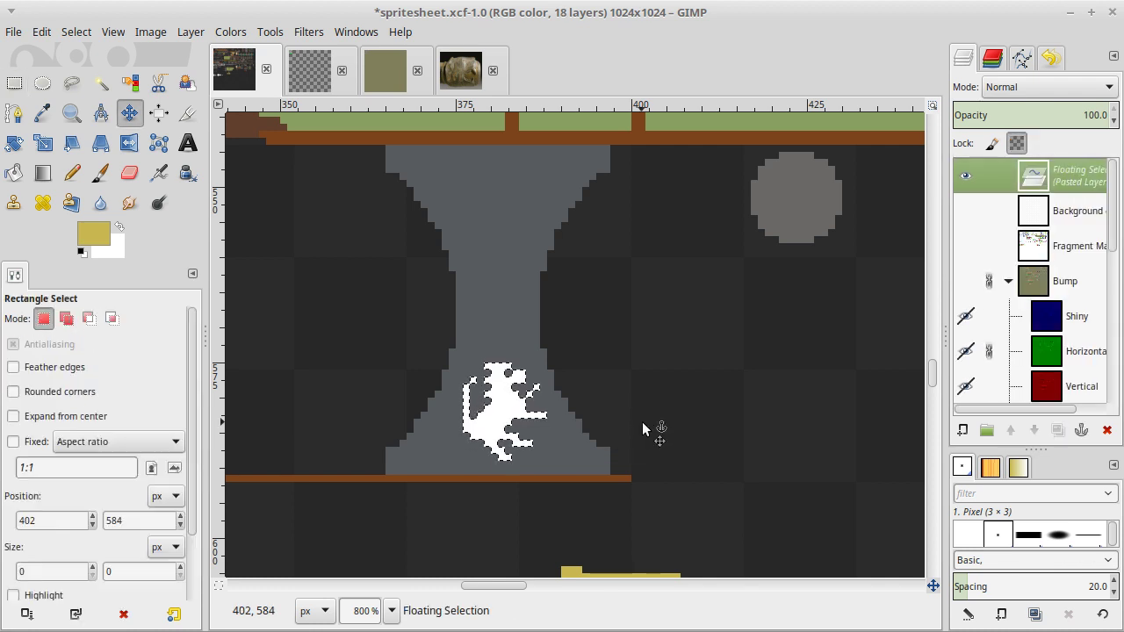
pyautogui.click(642, 422)
# Pick the pedestal's grey and fill a 14 × 11 px rectangle across its narrow waist.
pyautogui.press('o')
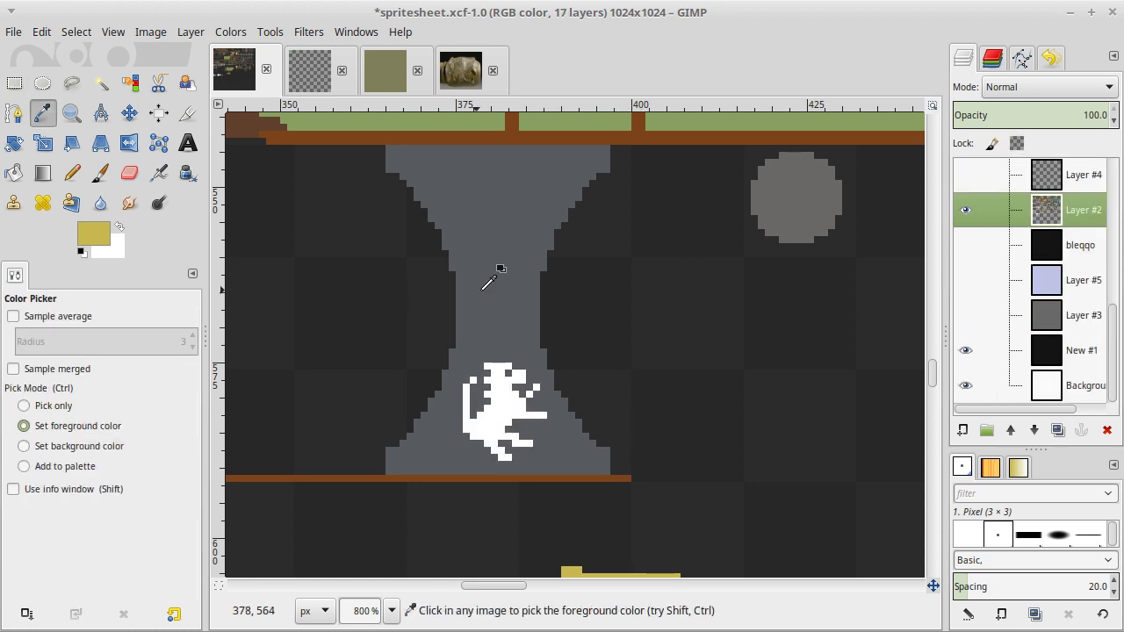
pyautogui.click(492, 270)
pyautogui.press('r')
pyautogui.moveTo(448, 272); pyautogui.dragTo(546, 349)
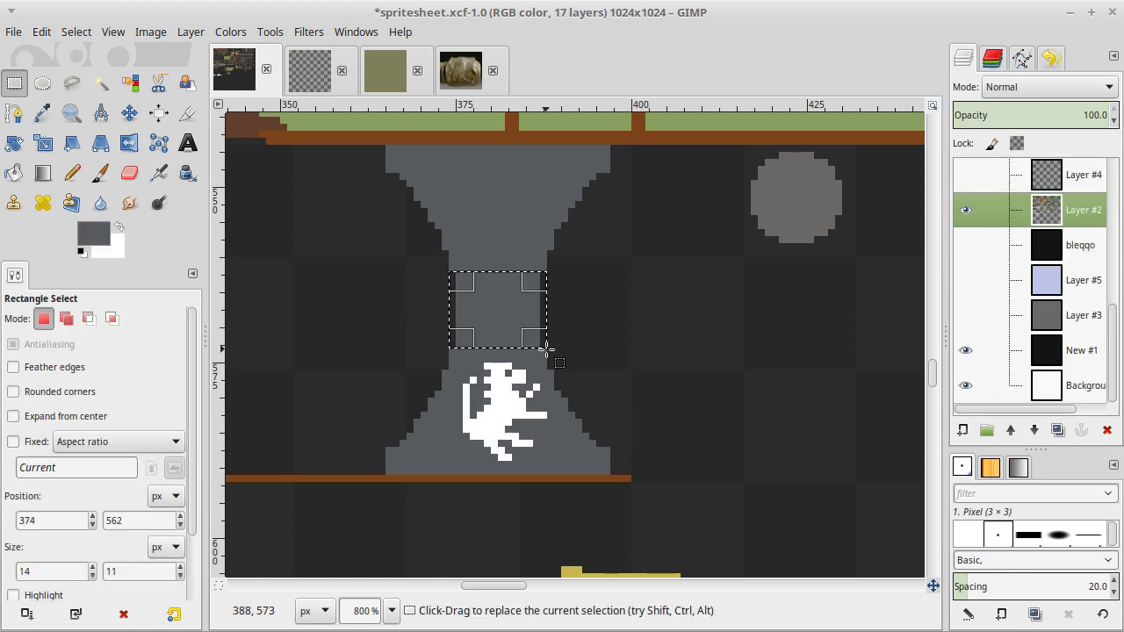
pyautogui.click(591, 365)
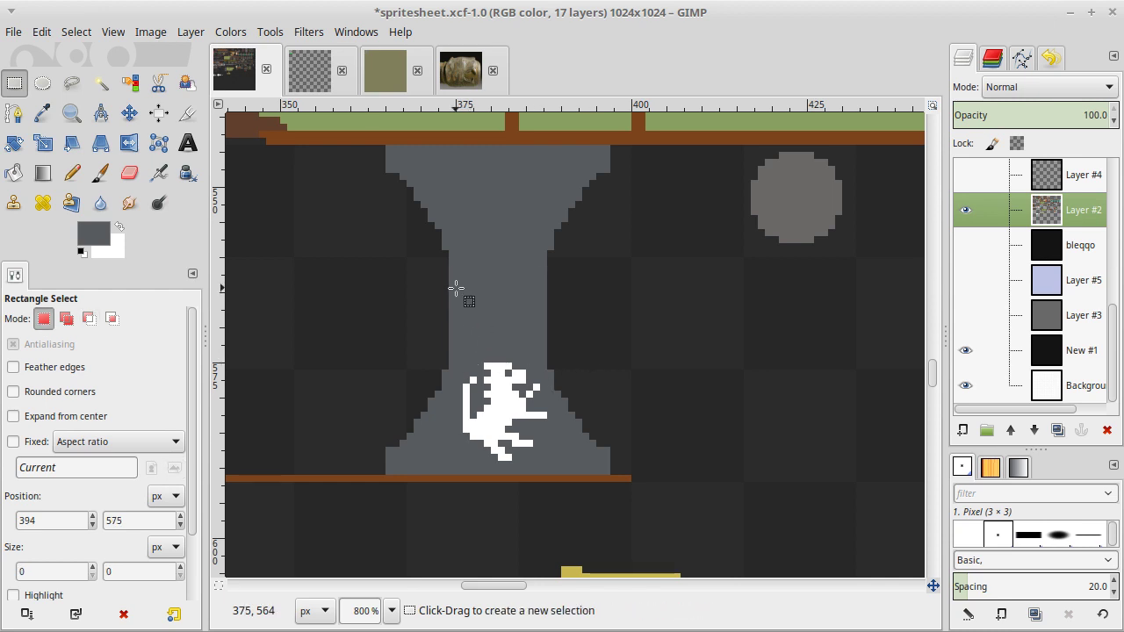
# Fill a 16 × 15 px rectangle over the pedestal's waist with grey and pencil in the small notches just below it.
pyautogui.moveTo(442, 252); pyautogui.dragTo(553, 355)
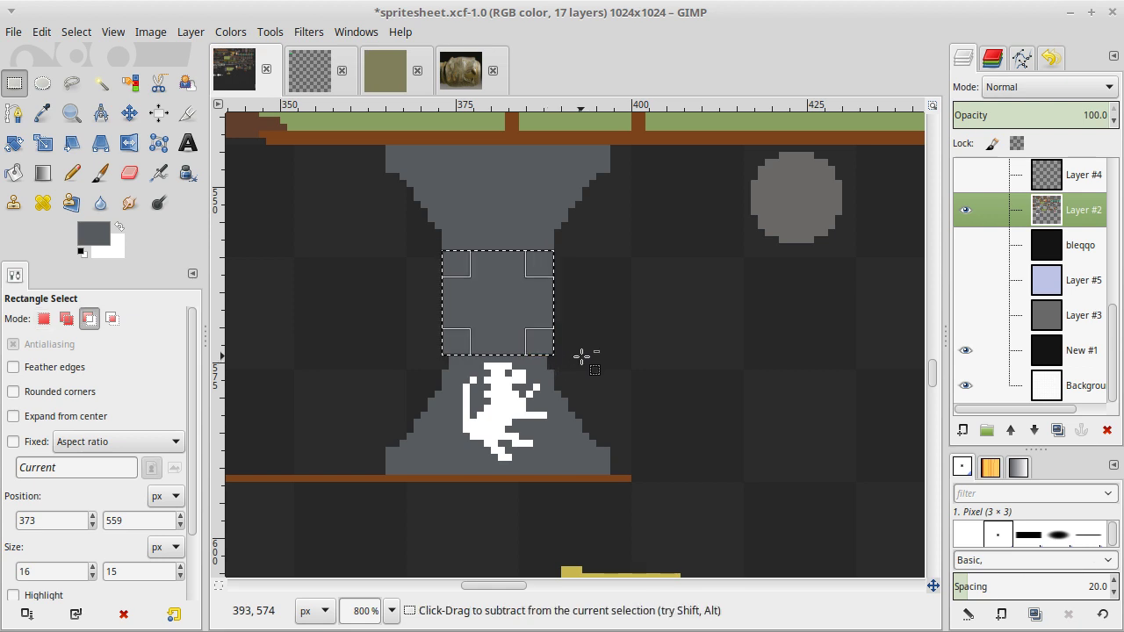
pyautogui.click(608, 422)
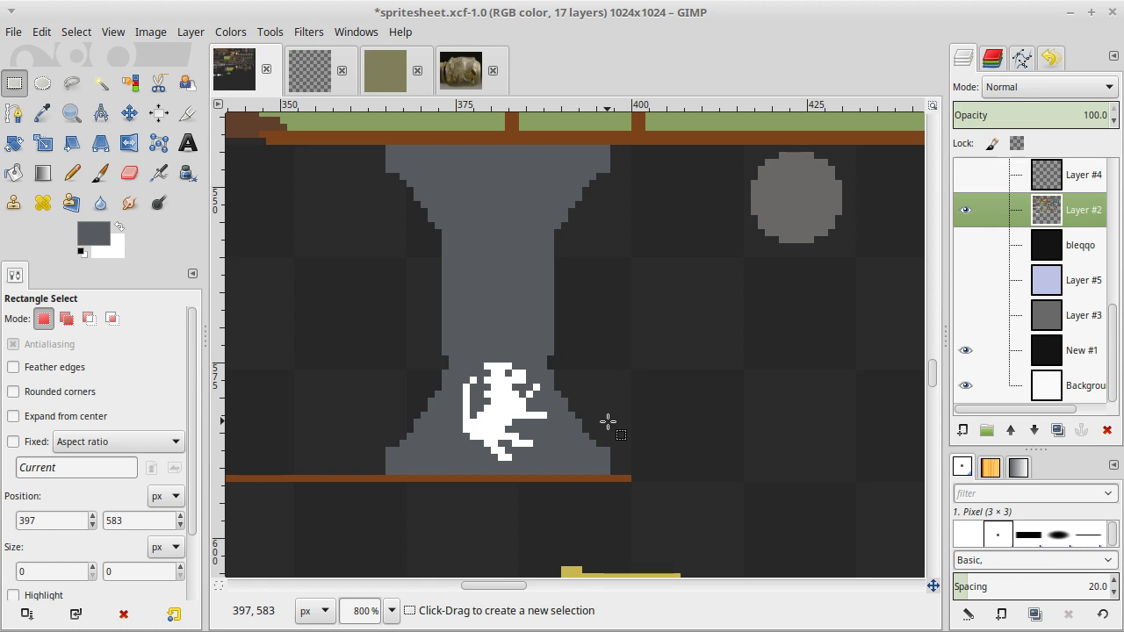
pyautogui.press('n')
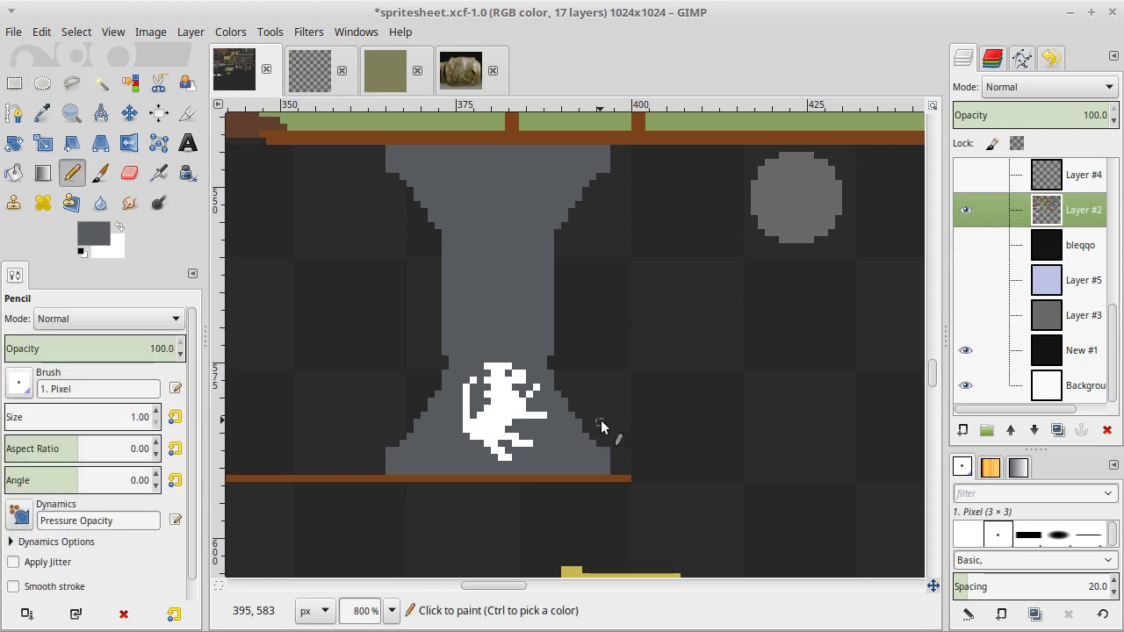
pyautogui.click(547, 371)
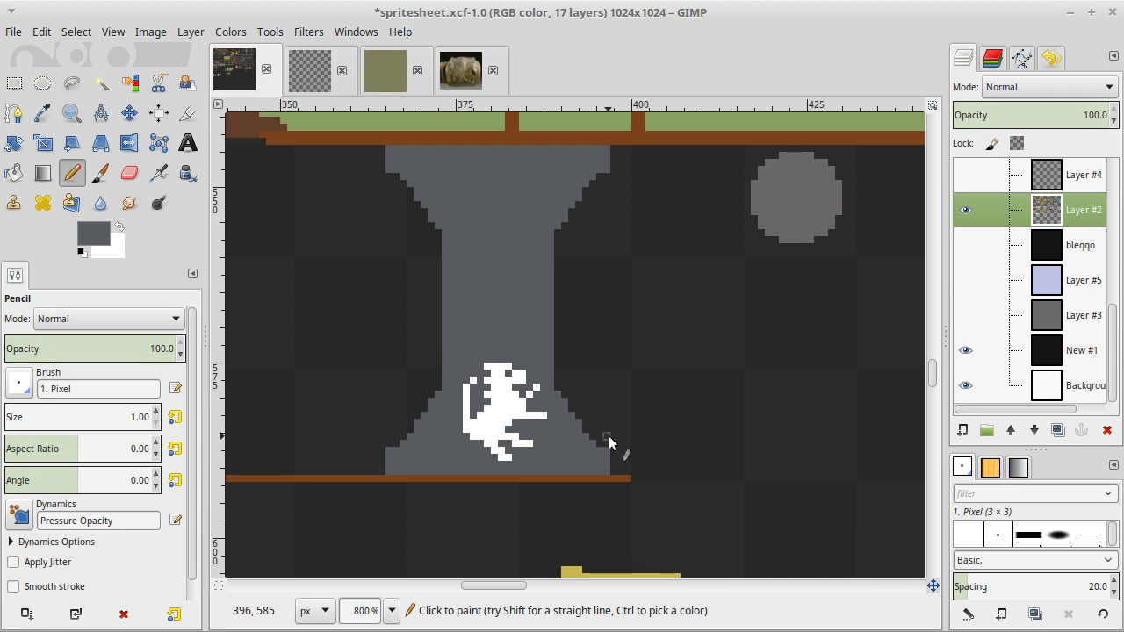
# Pick the cannon barrel's gold colour and bucket-fill the white lion emblem with it, including its isolated pixels.
pyautogui.scroll(-5, 609, 435)
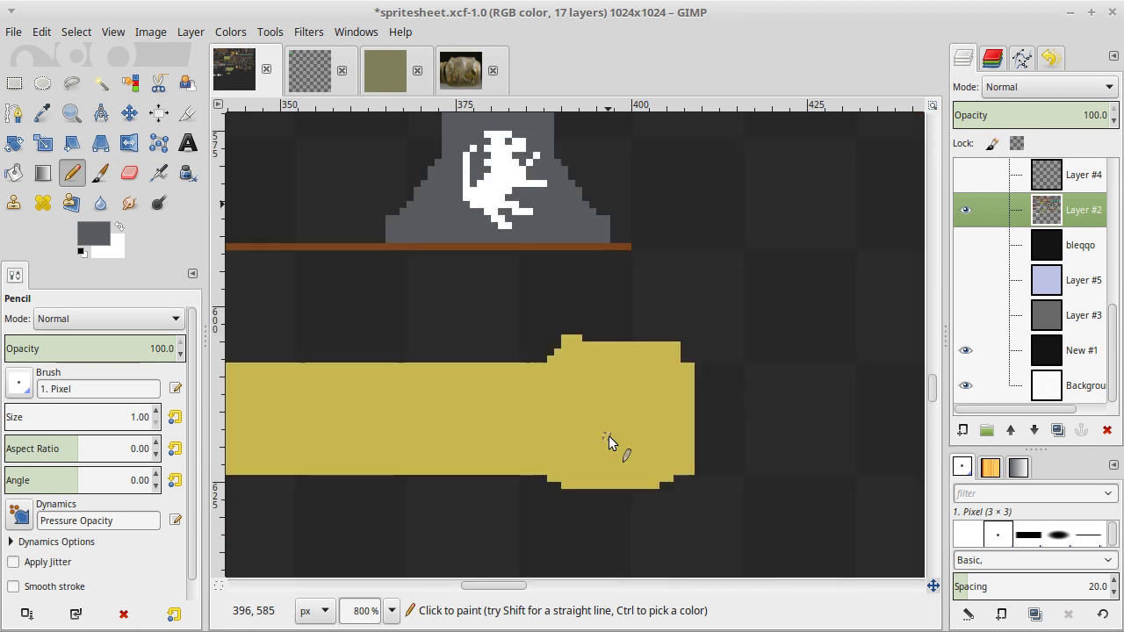
pyautogui.press('o')
pyautogui.click(612, 433)
pyautogui.scroll(5, 617, 427)
pyautogui.hscroll(-4, 617, 427)
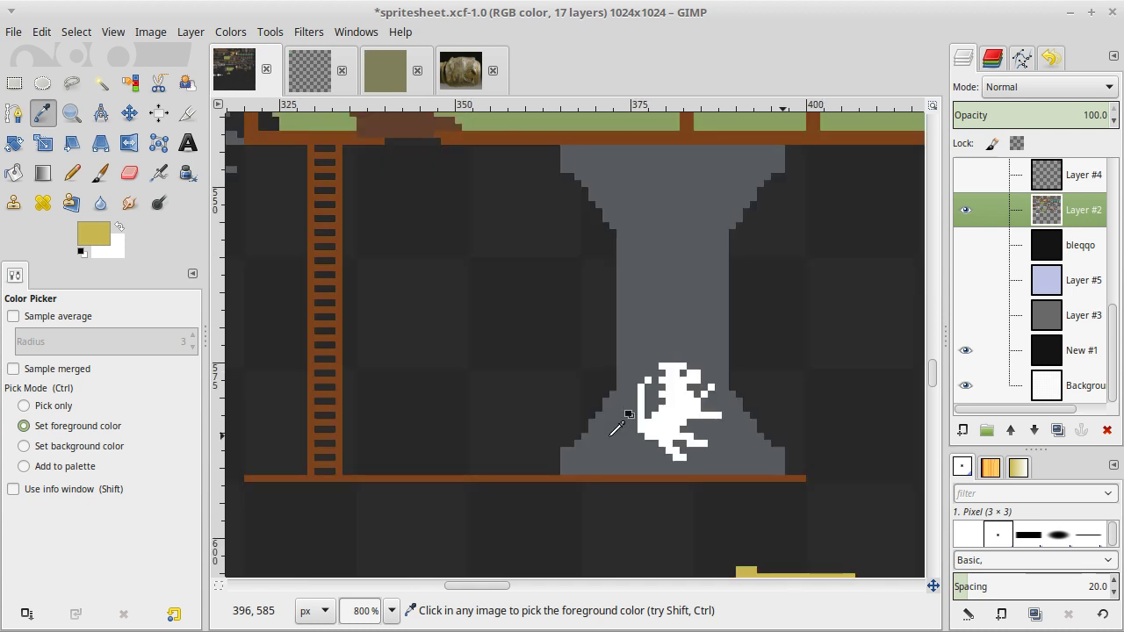
pyautogui.hscroll(7, 617, 427)
pyautogui.hotkey('shift', 'b')
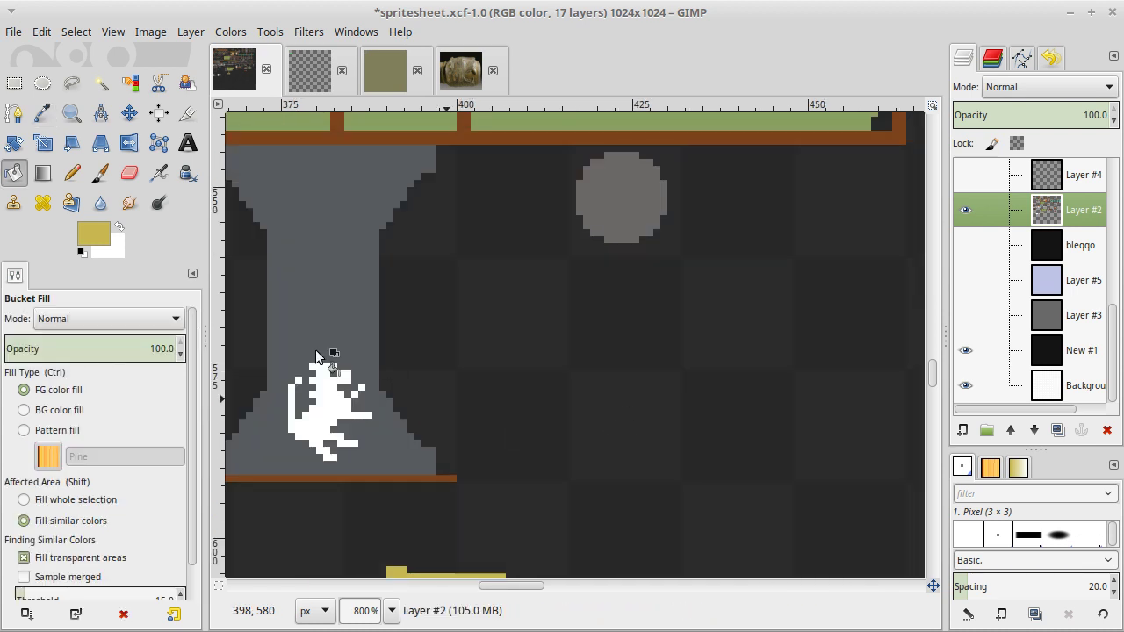
pyautogui.click(321, 400)
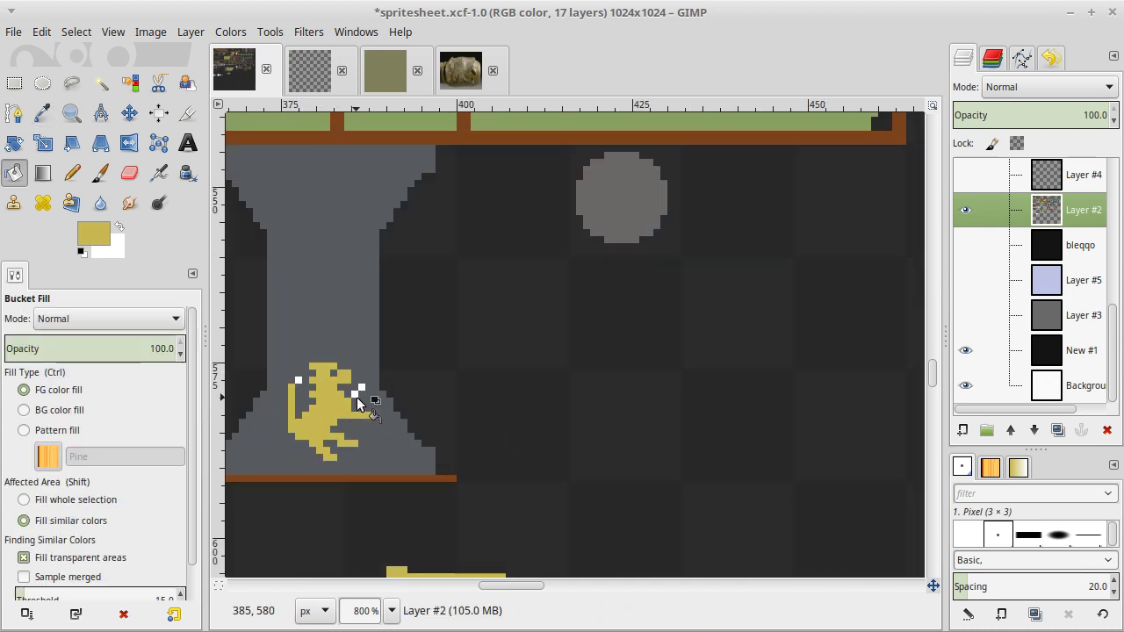
pyautogui.click(356, 393)
pyautogui.click(362, 387)
pyautogui.click(297, 379)
pyautogui.hscroll(-4, 445, 447)
pyautogui.hscroll(2, 444, 447)
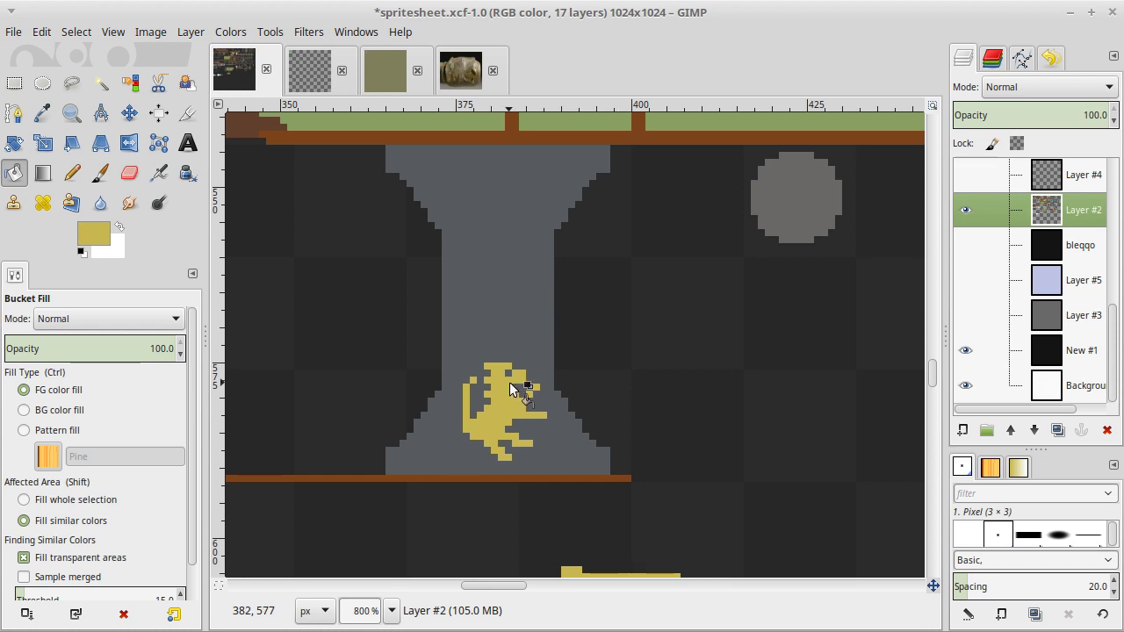
# Select the whole pedestal with a 37 × 47 px rectangle, shift it one pixel left and anchor it.
pyautogui.press('r')
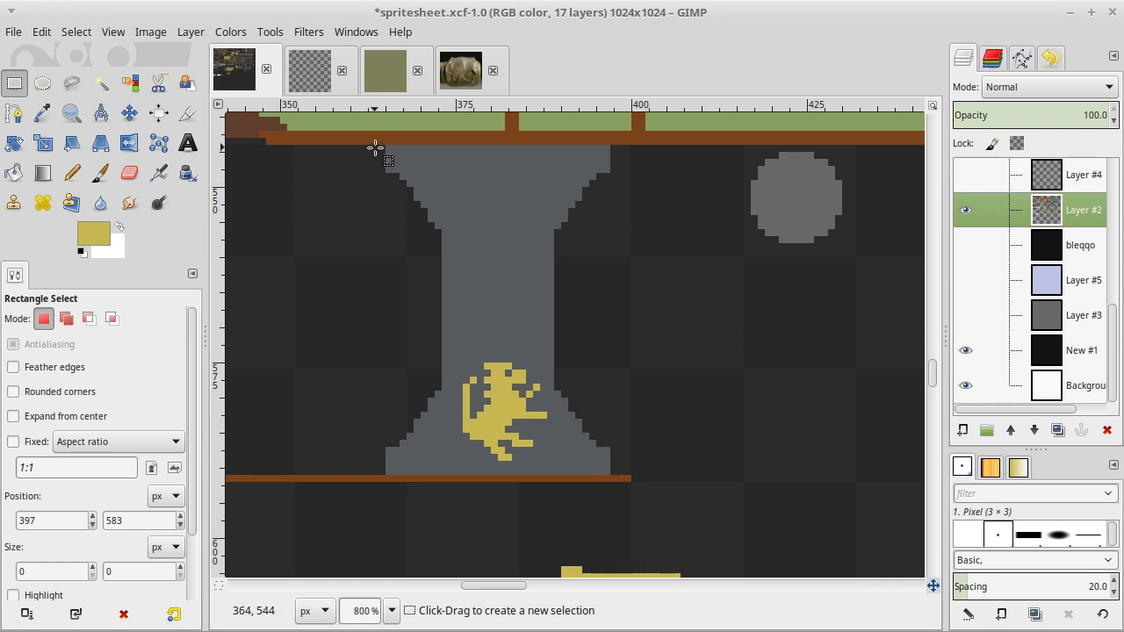
pyautogui.moveTo(372, 146); pyautogui.dragTo(628, 473)
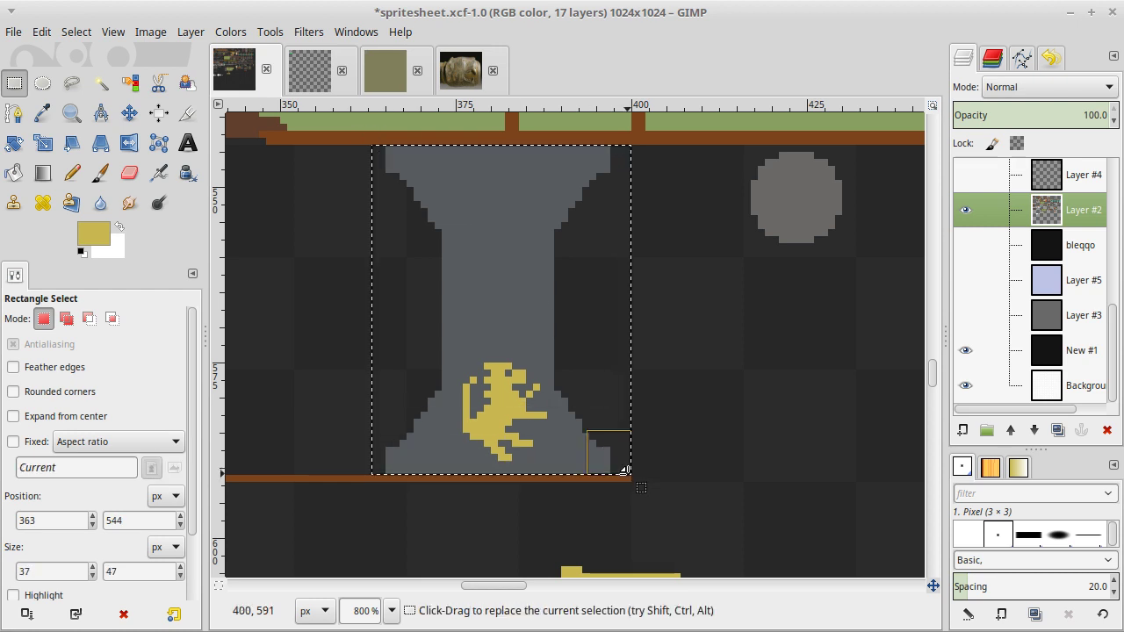
pyautogui.press('shift')
pyautogui.hotkey('ctrl', 'v')
pyautogui.press('m')
pyautogui.press('r')
pyautogui.click(677, 464)
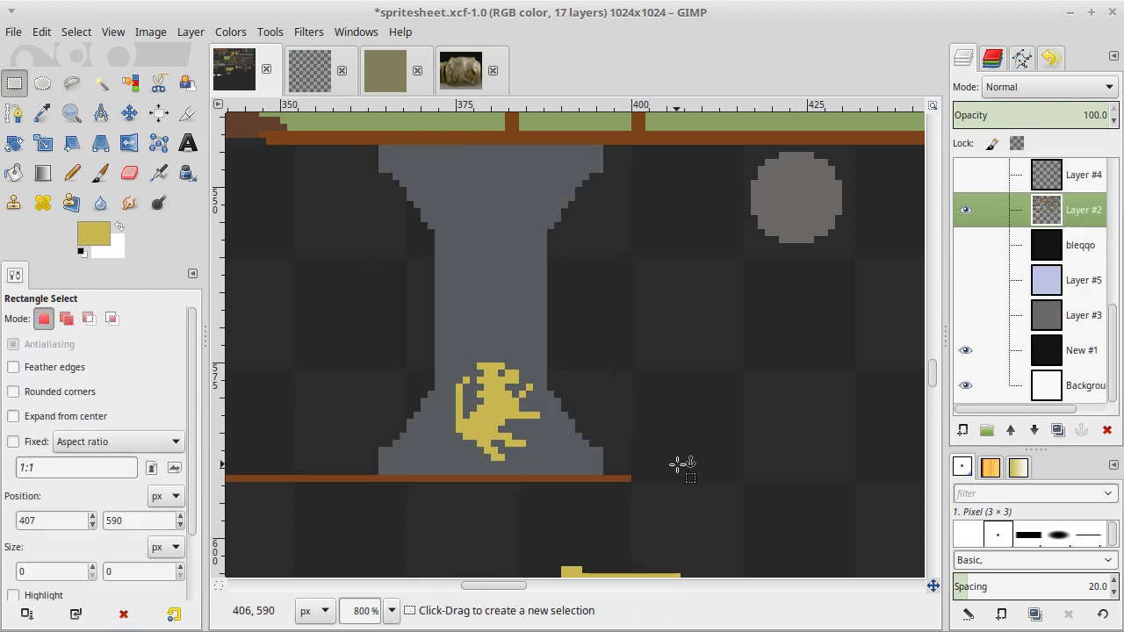
# Copy the pedestal's right edge strip at full height, paste it and shift it one pixel right to widen the pedestal.
pyautogui.moveTo(535, 145)
pyautogui.mouseDown()
pyautogui.moveTo(708, 383)
pyautogui.moveTo(686, 451)
pyautogui.moveTo(660, 462)
pyautogui.moveTo(673, 467)
pyautogui.moveTo(557, 221)
pyautogui.moveTo(540, 145)
pyautogui.mouseUp()
pyautogui.click(676, 468)
pyautogui.hotkey('ctrl', 'c')
pyautogui.hotkey('ctrl', 'v')
pyautogui.press('m')
pyautogui.press('Right')
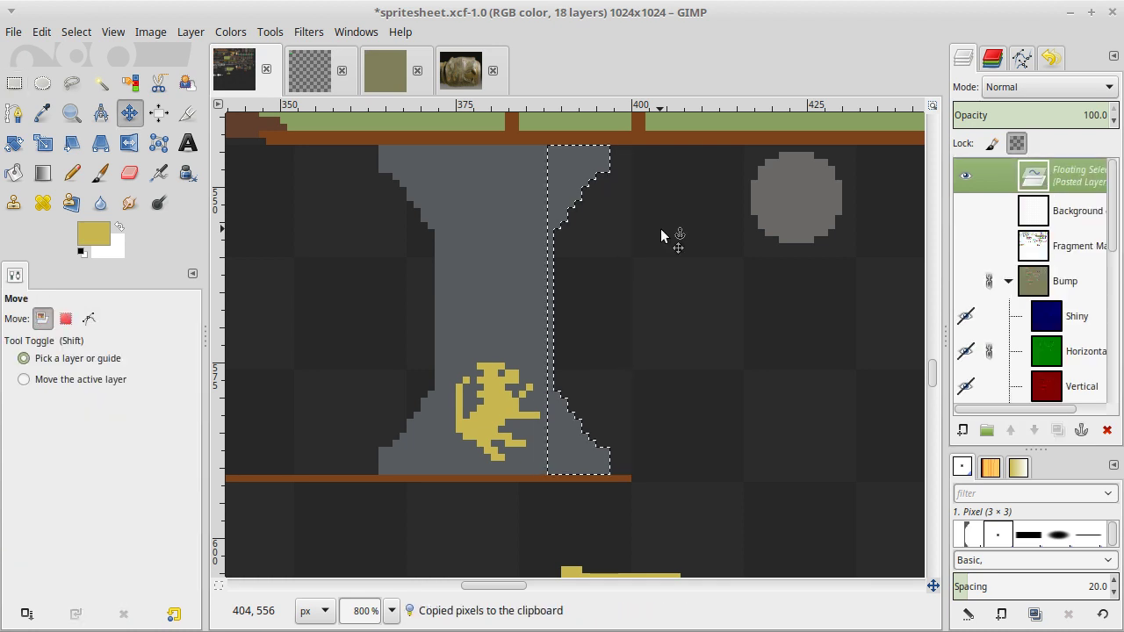
# Anchor the pasted pillar half and pencil a one-pixel yellow outline along the left sloping edge of the pillar's base.
pyautogui.press('r')
pyautogui.click(660, 228)
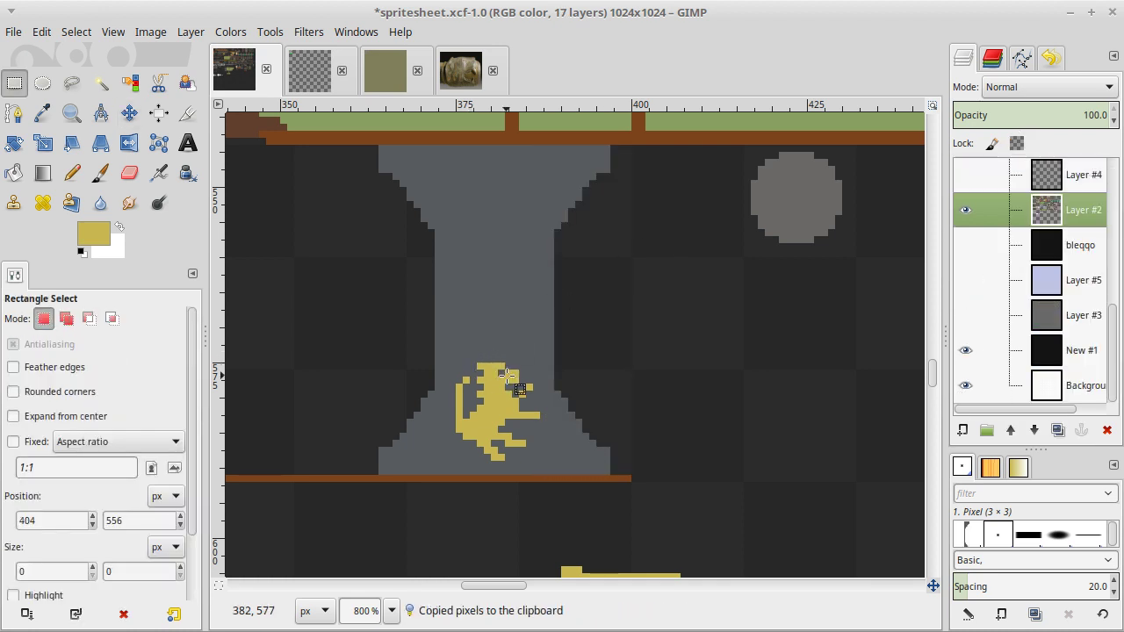
pyautogui.press('o')
pyautogui.press('n')
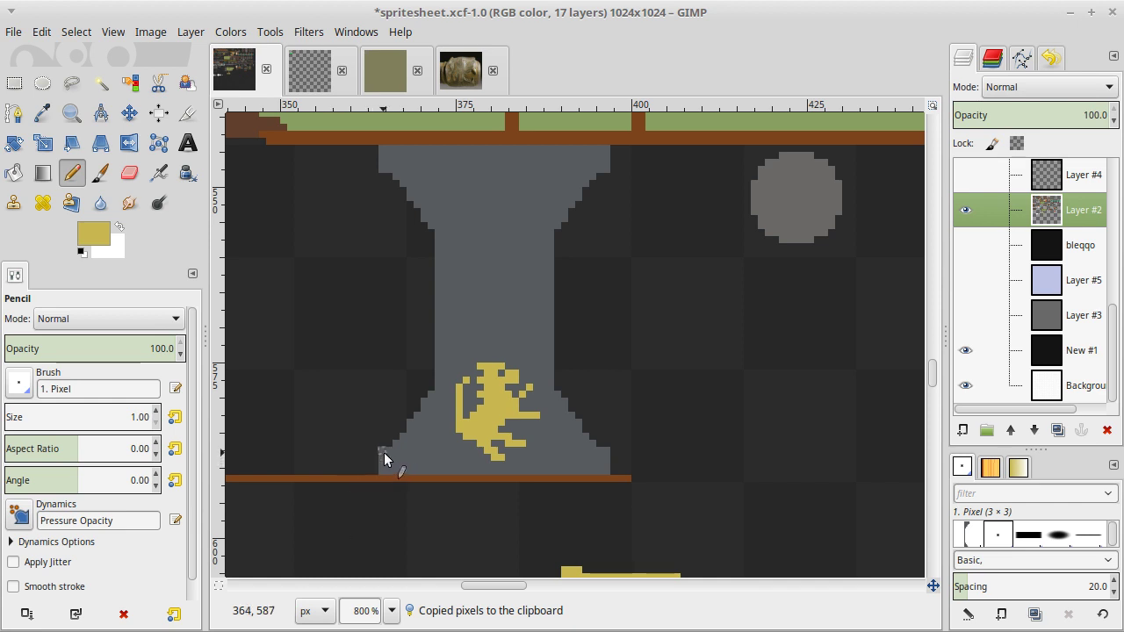
pyautogui.moveTo(380, 458)
pyautogui.mouseDown()
pyautogui.moveTo(381, 470)
pyautogui.moveTo(381, 449)
pyautogui.moveTo(411, 426)
pyautogui.moveTo(413, 444)
pyautogui.moveTo(431, 393)
pyautogui.moveTo(431, 403)
pyautogui.mouseUp()
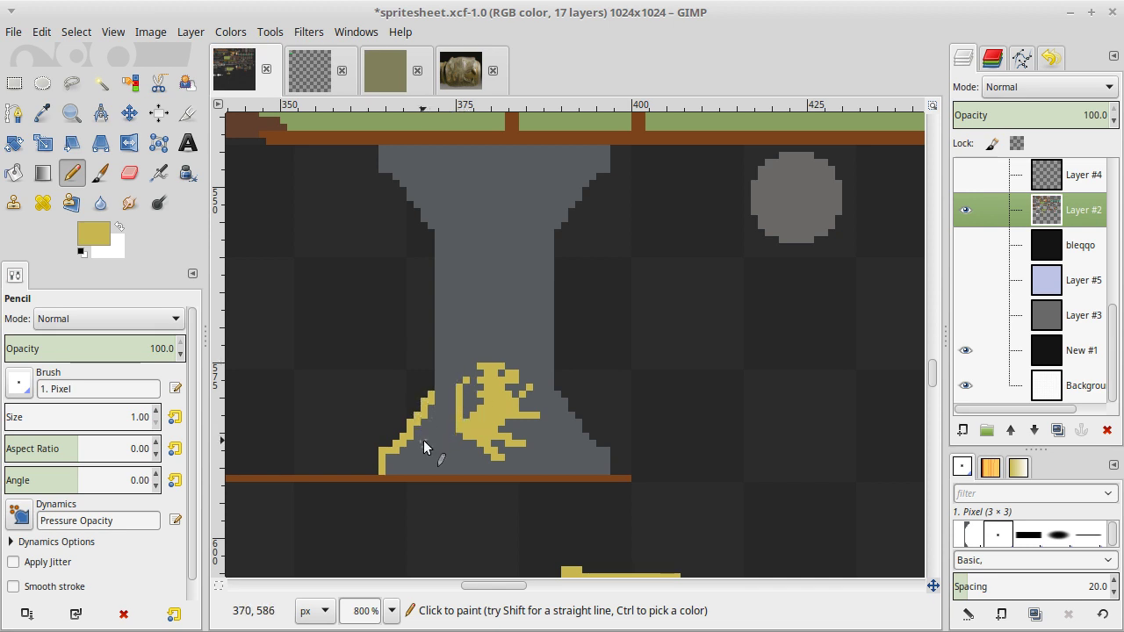
# Fill a 32 × 1 px strip along the bottom edge of the pillar's base with the yellow foreground colour, then clear the selection.
pyautogui.press('r')
pyautogui.moveTo(387, 471); pyautogui.dragTo(607, 474)
pyautogui.hotkey('ctrl', ',')
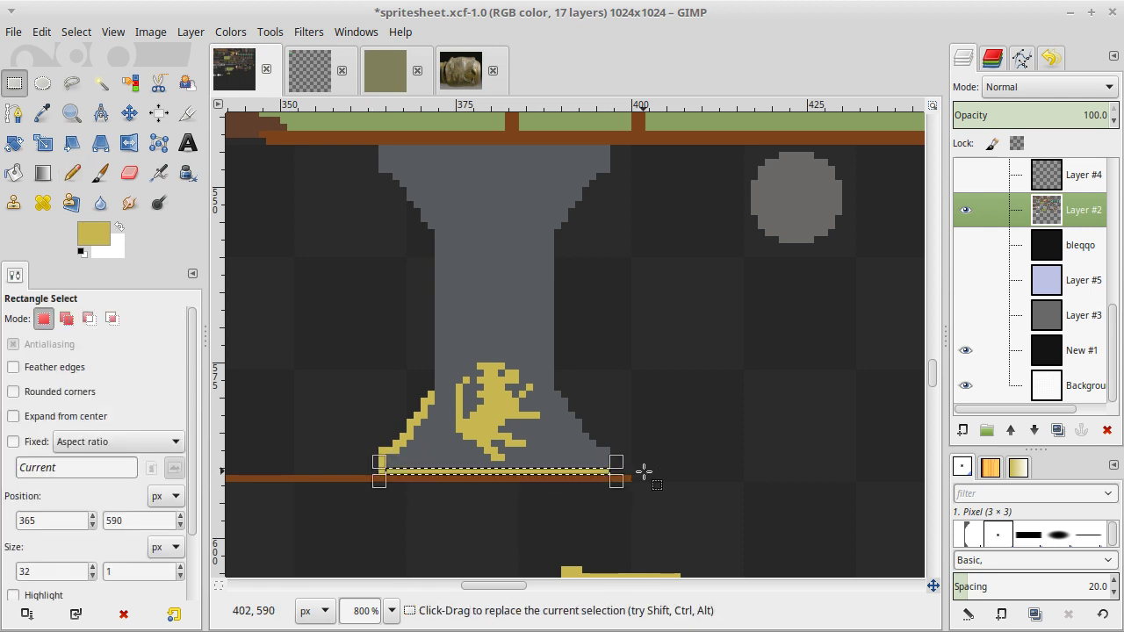
pyautogui.click(643, 472)
# Pencil the yellow outline up the right sloping edge of the pillar's base to the start of the shaft.
pyautogui.press('n')
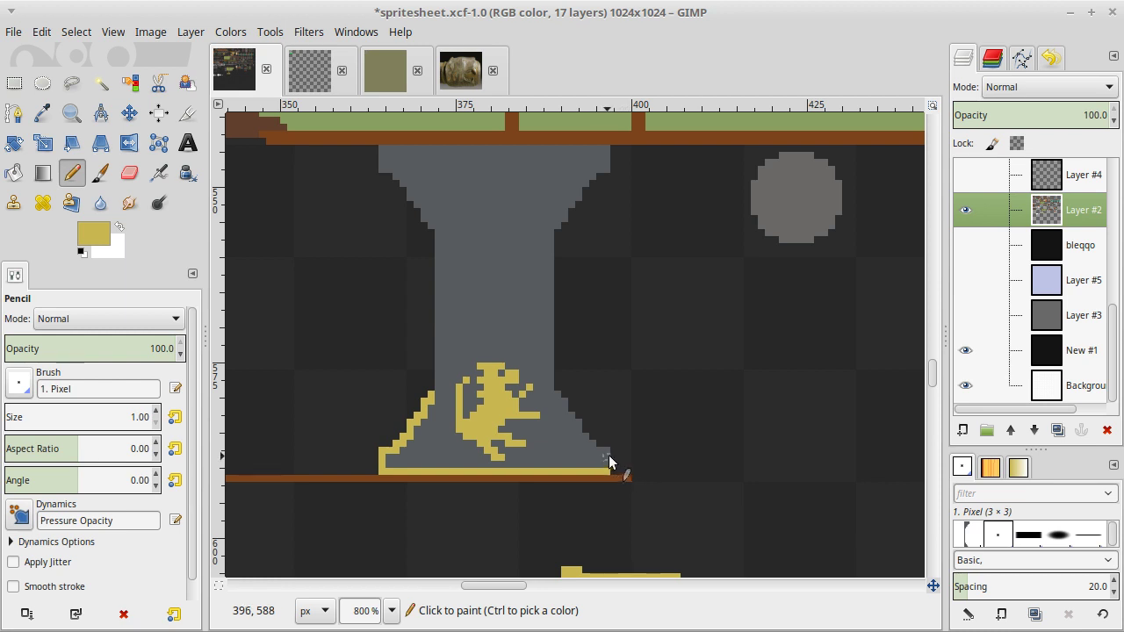
pyautogui.moveTo(609, 455); pyautogui.dragTo(608, 448)
pyautogui.click(591, 443)
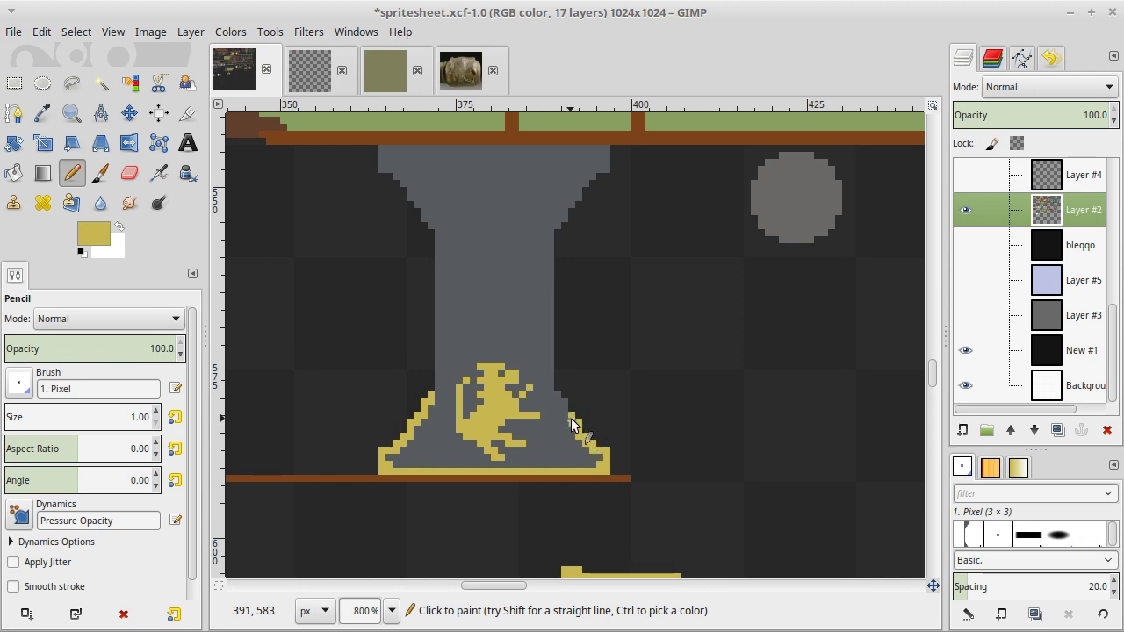
pyautogui.click(564, 406)
pyautogui.moveTo(564, 405); pyautogui.dragTo(558, 397)
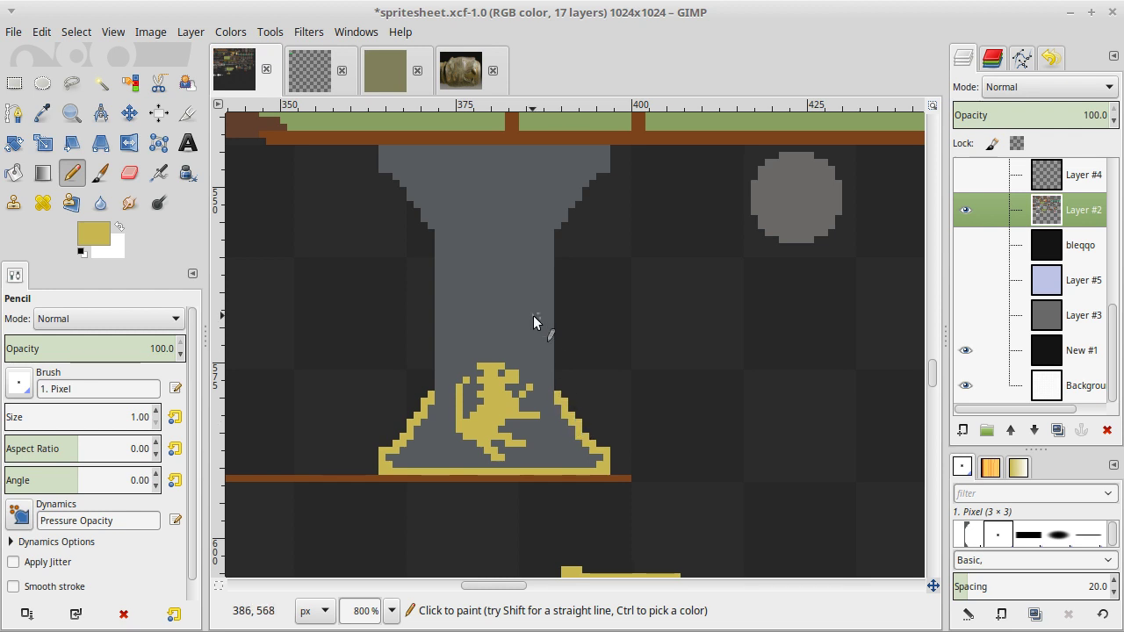
# Fill a 1 × 25 px strip along the shaft's right edge with yellow and clear the selection.
pyautogui.press('r')
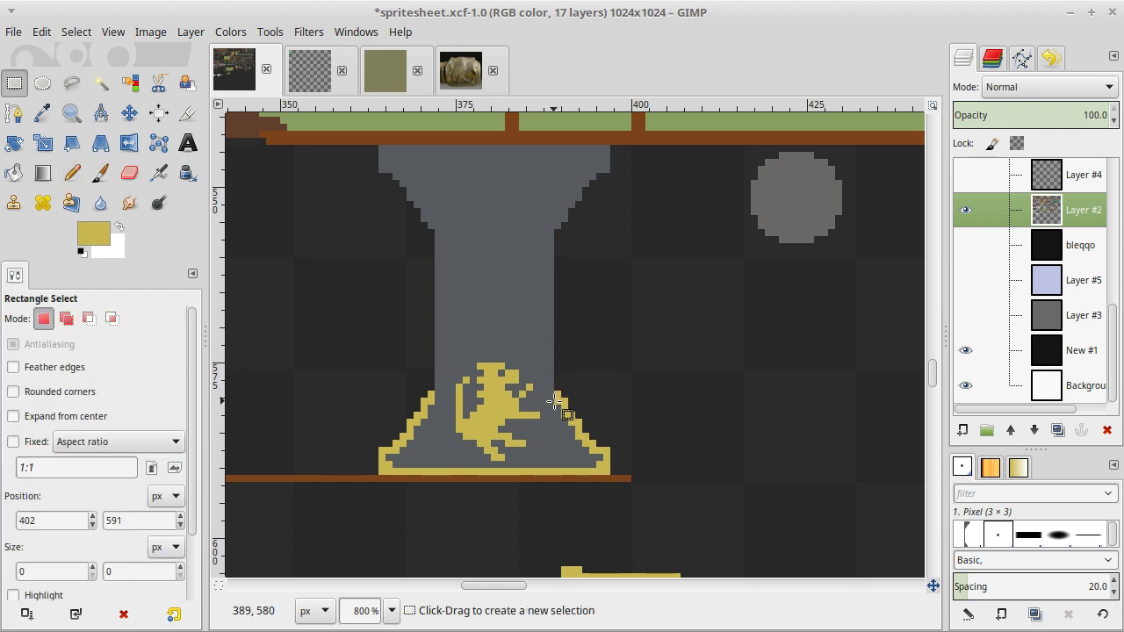
pyautogui.moveTo(555, 397); pyautogui.dragTo(551, 223)
pyautogui.hotkey('ctrl', ',')
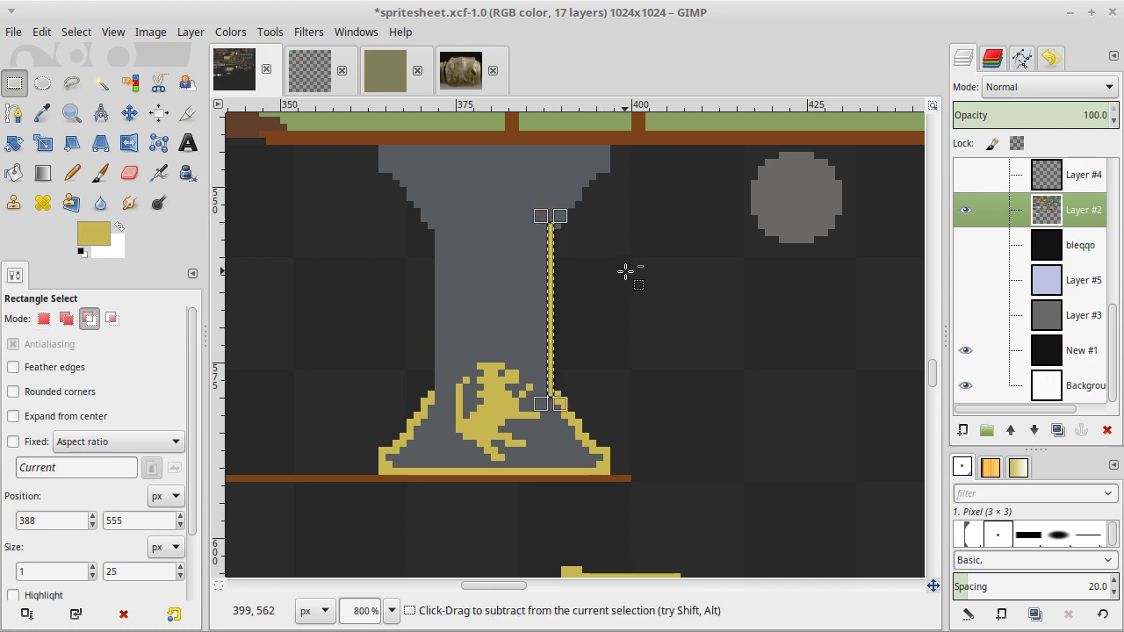
pyautogui.hotkey('ctrl', 'shift', 'a')
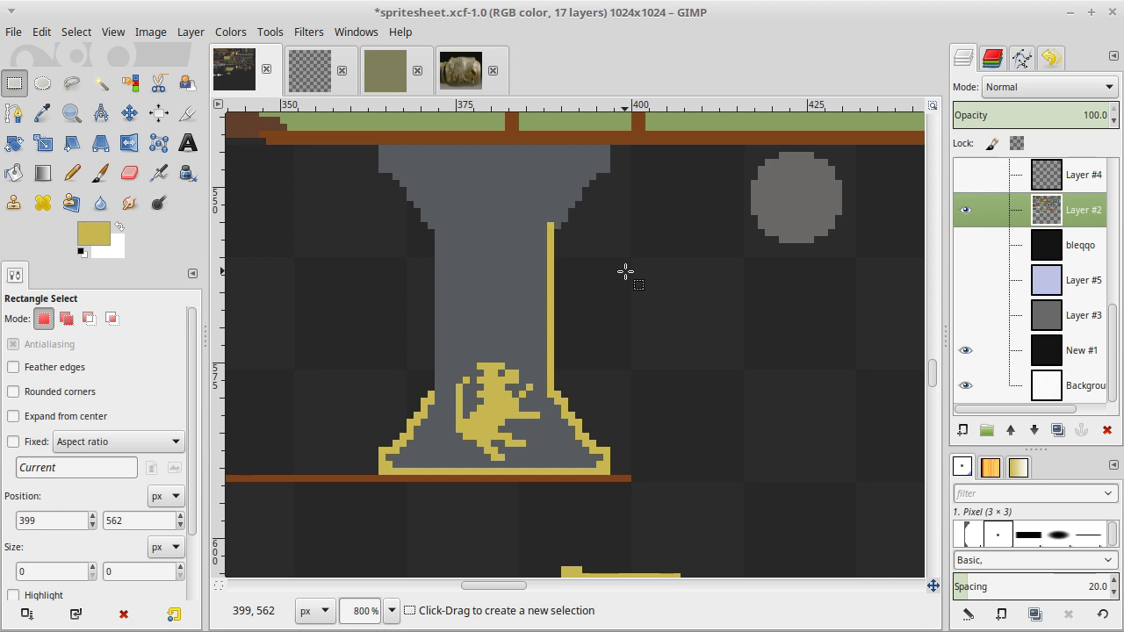
# Pencil the yellow outline along the right flared edge of the pillar's head up to its top corner.
pyautogui.press('n')
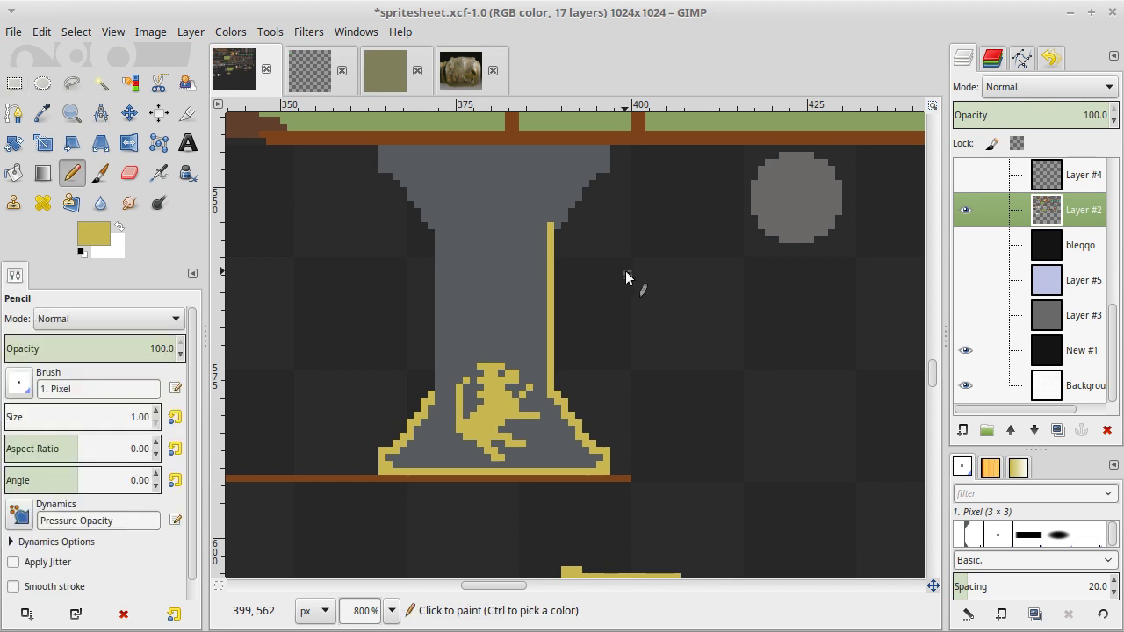
pyautogui.click(563, 211)
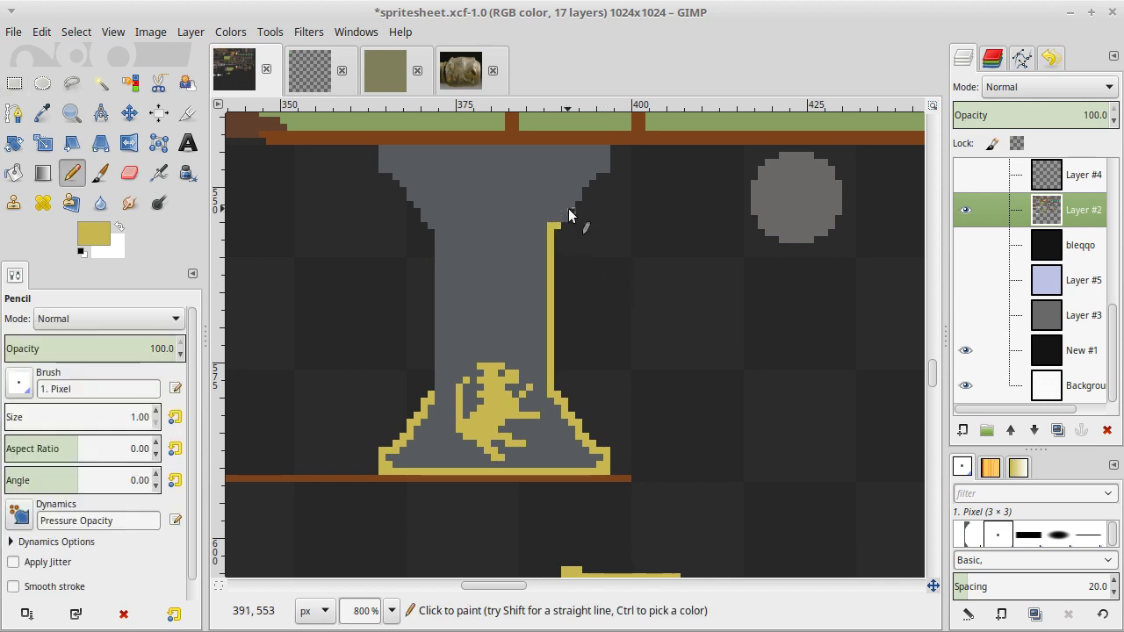
pyautogui.click(561, 220)
pyautogui.click(569, 206)
pyautogui.click(577, 191)
pyautogui.click(583, 182)
pyautogui.click(596, 176)
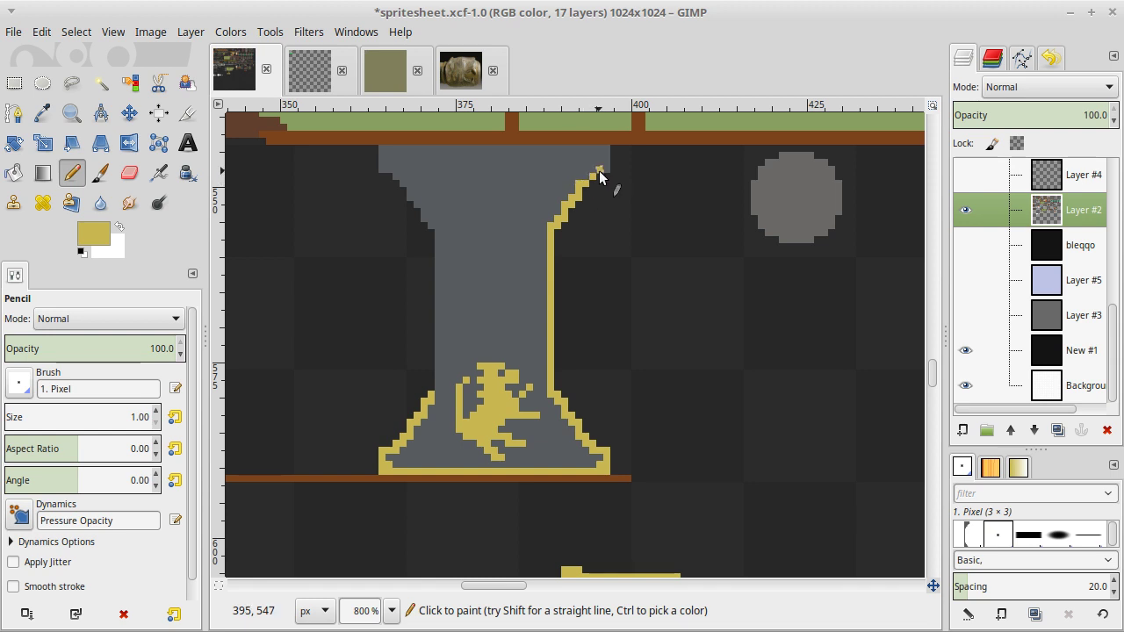
pyautogui.click(603, 171)
pyautogui.click(595, 172)
pyautogui.moveTo(605, 163); pyautogui.dragTo(600, 151)
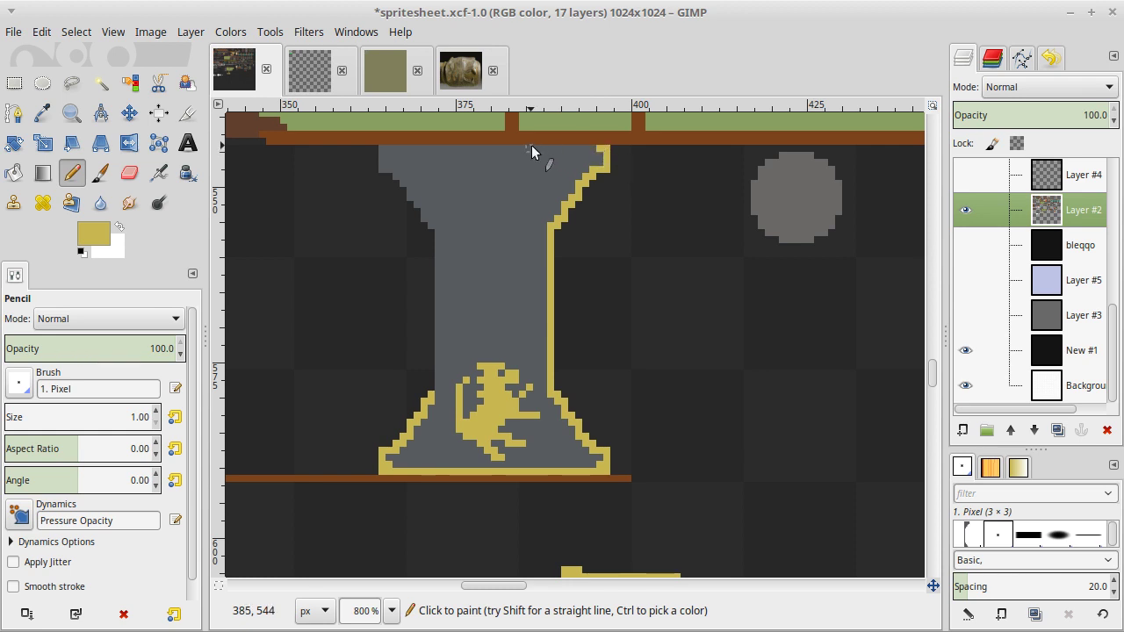
# Fill a 15 × 1 px strip along the right half of the pillar's top edge with yellow and touch up the corner pixel.
pyautogui.press('r')
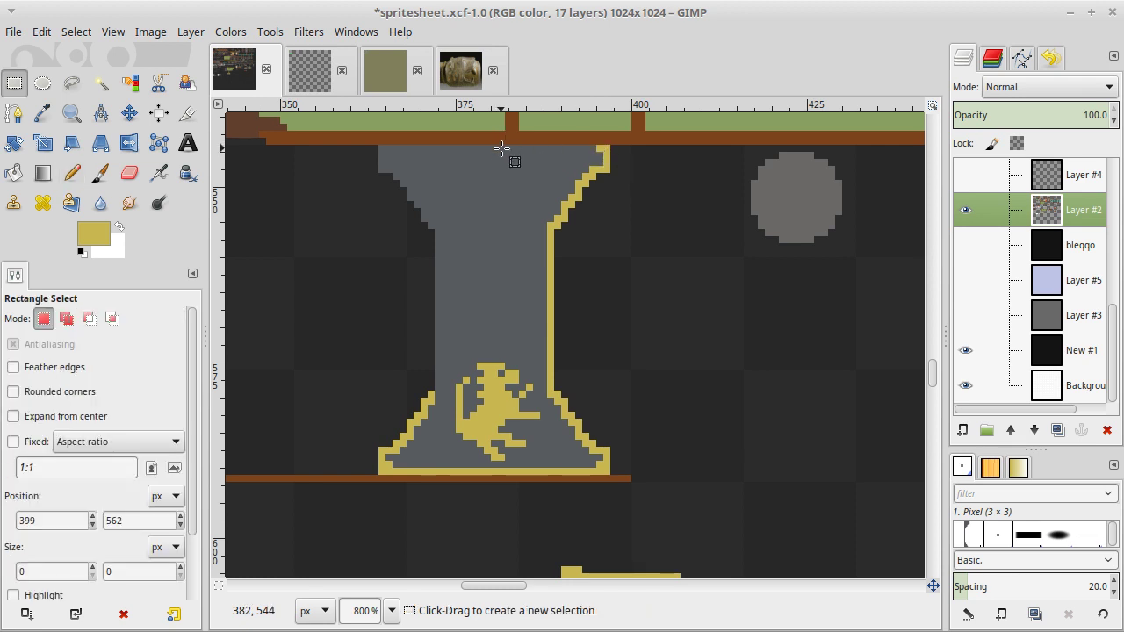
pyautogui.moveTo(497, 151); pyautogui.dragTo(608, 158)
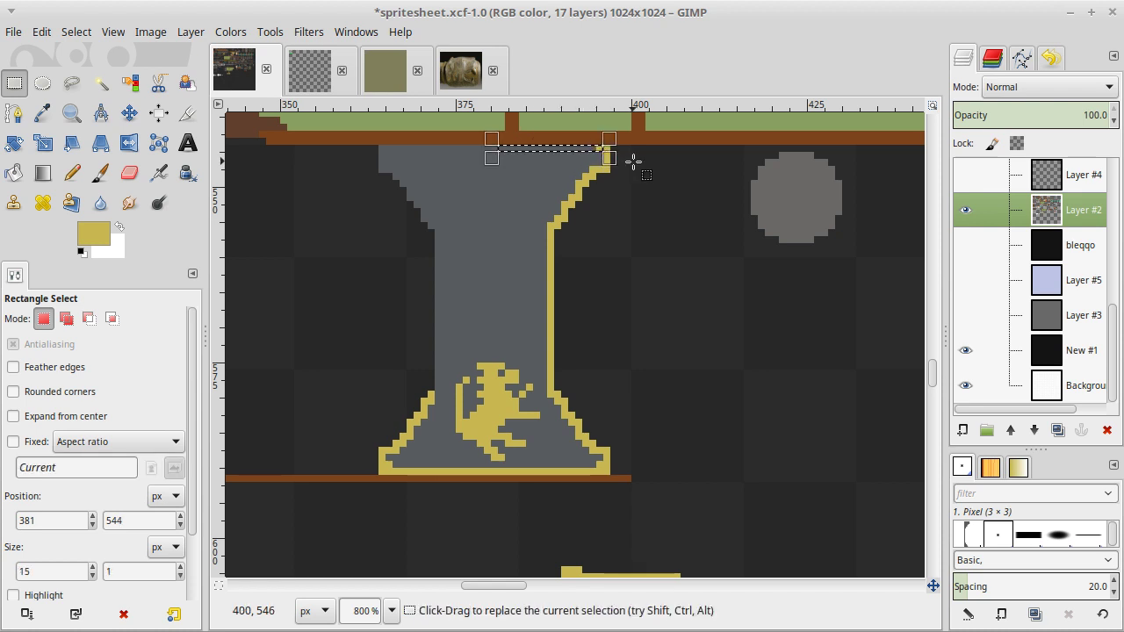
pyautogui.press('ctrl')
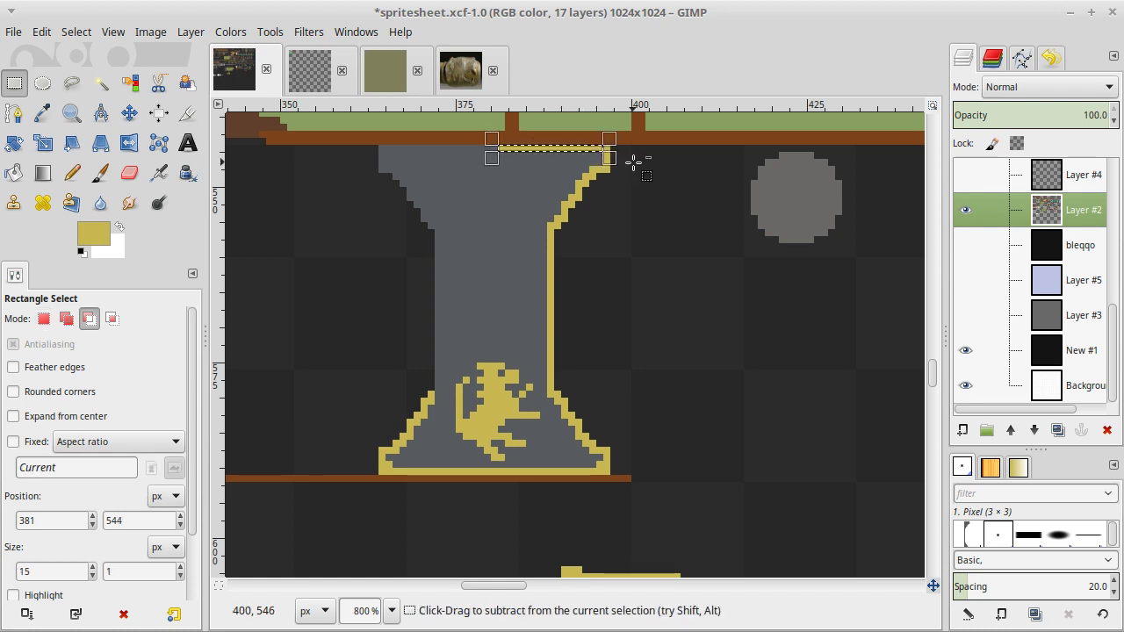
pyautogui.click(617, 220)
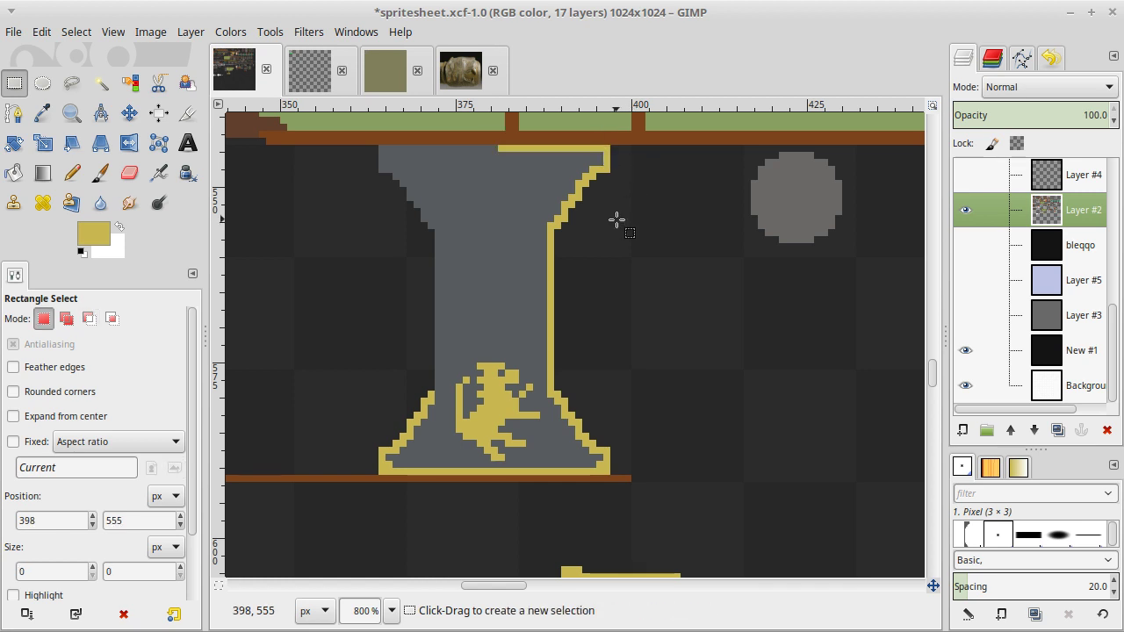
pyautogui.press('n')
pyautogui.click(599, 153)
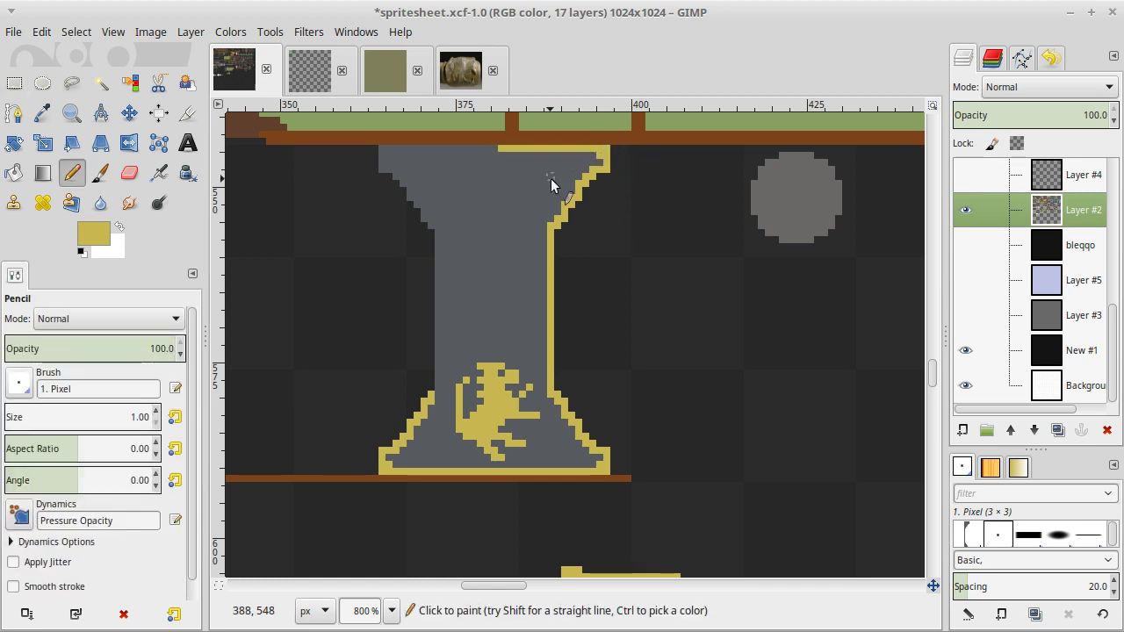
# Copy a 24 × 25 px area covering the outlined upper-right part of the pillar and paste it as a floating selection.
pyautogui.press('r')
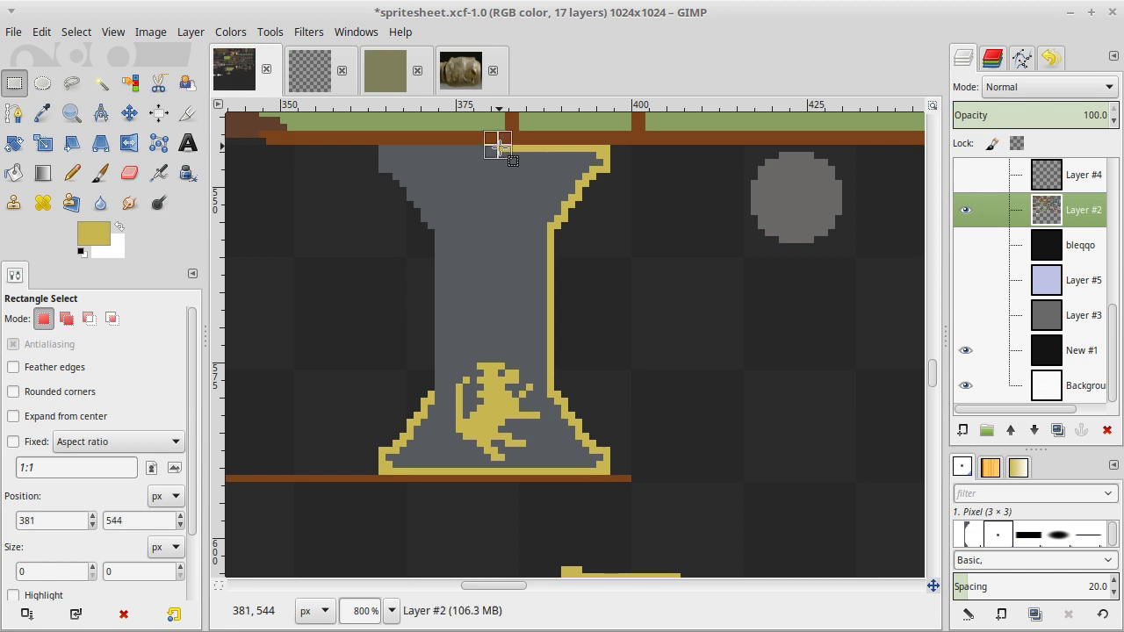
pyautogui.moveTo(498, 146)
pyautogui.mouseDown()
pyautogui.moveTo(667, 353)
pyautogui.moveTo(662, 296)
pyautogui.moveTo(666, 319)
pyautogui.mouseUp()
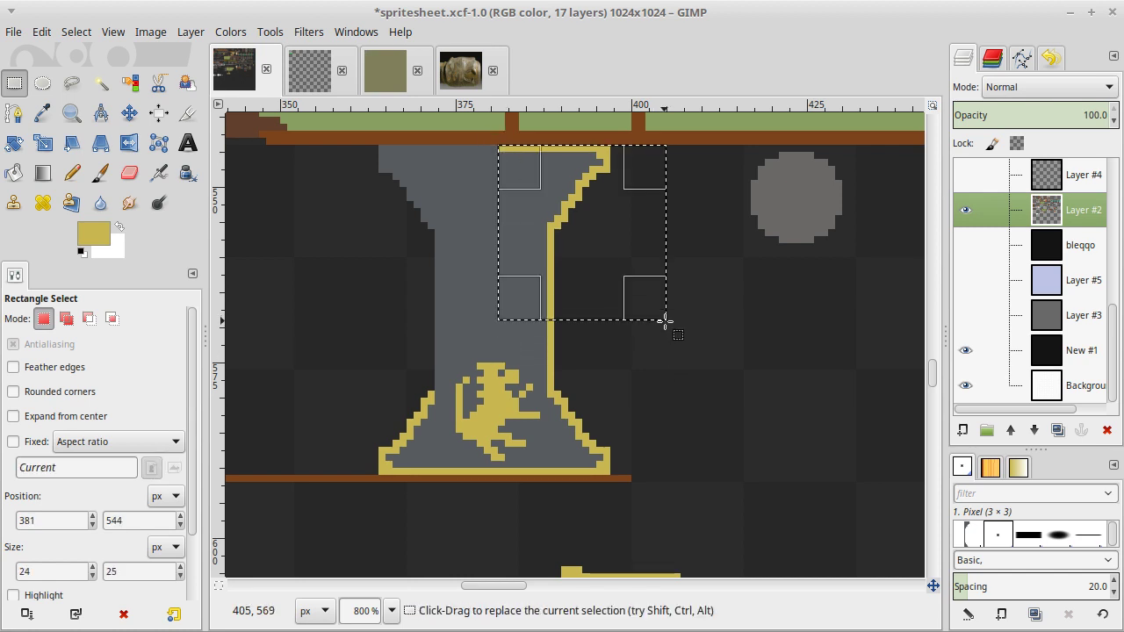
pyautogui.press('ctrl')
pyautogui.hotkey('ctrl', 'c')
pyautogui.hotkey('ctrl', 'v')
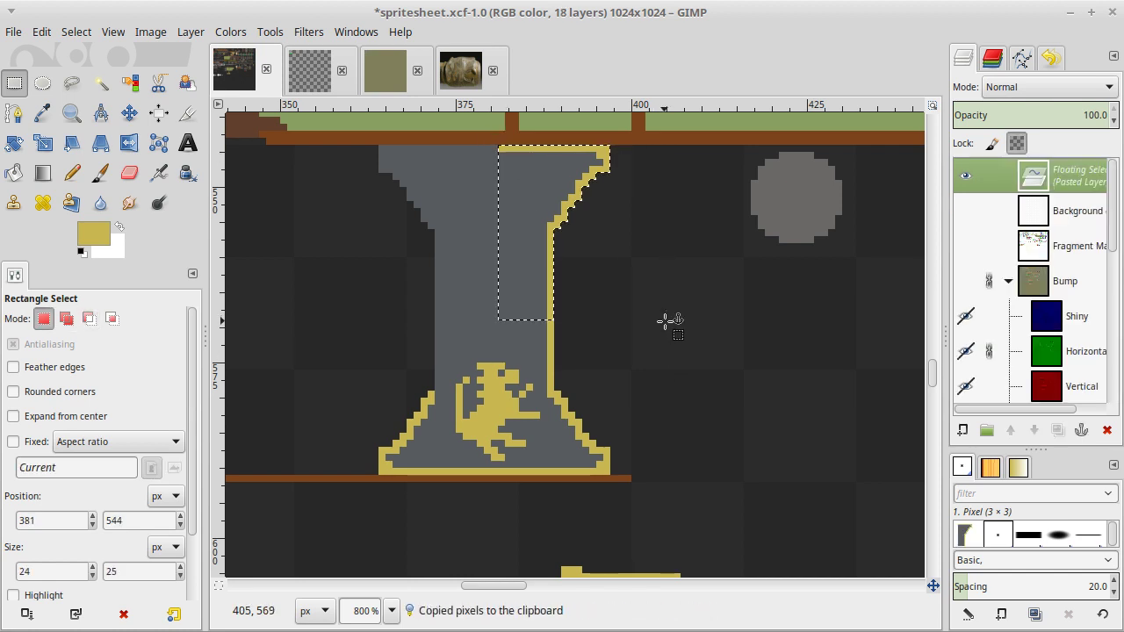
# Flip the pasted pillar piece horizontally.
pyautogui.click(230, 31)
pyautogui.moveTo(194, 31)
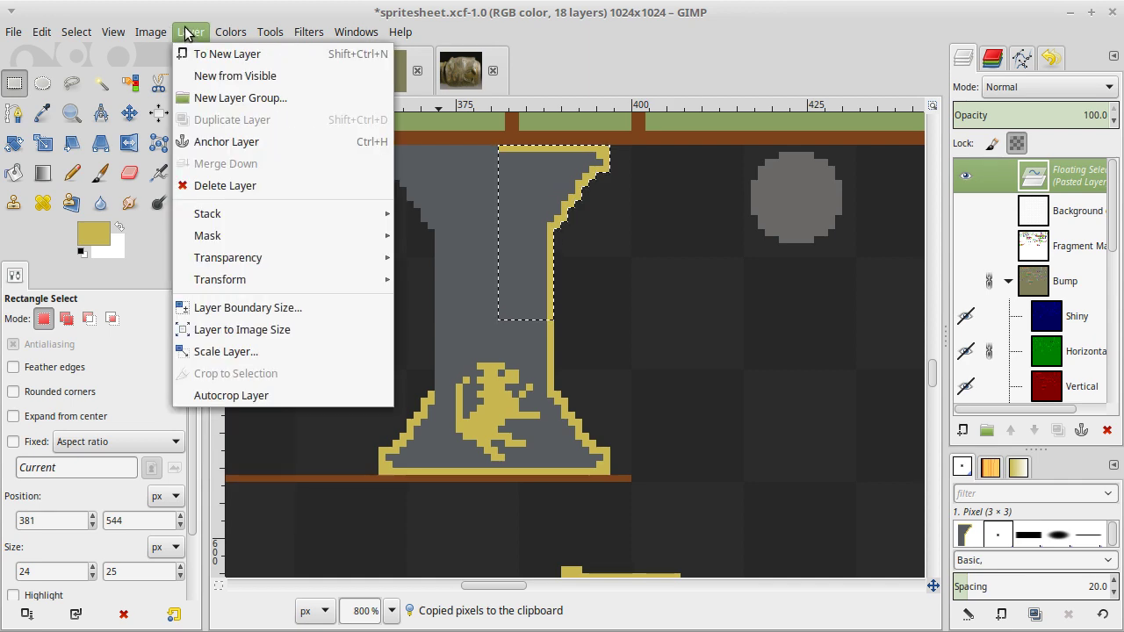
pyautogui.moveTo(150, 33)
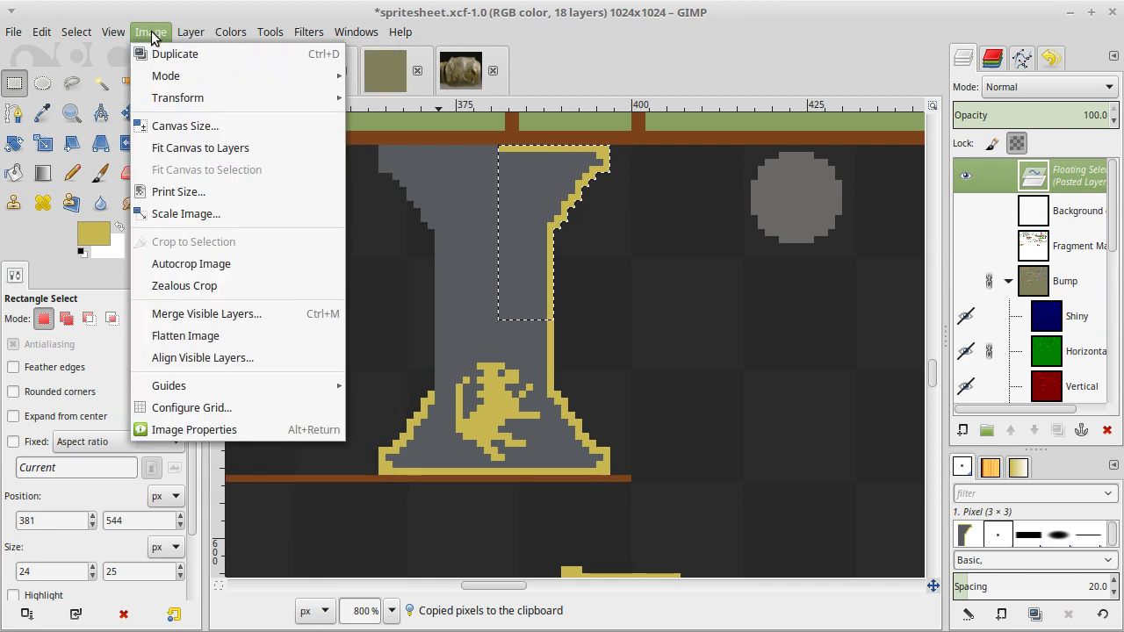
pyautogui.moveTo(243, 105)
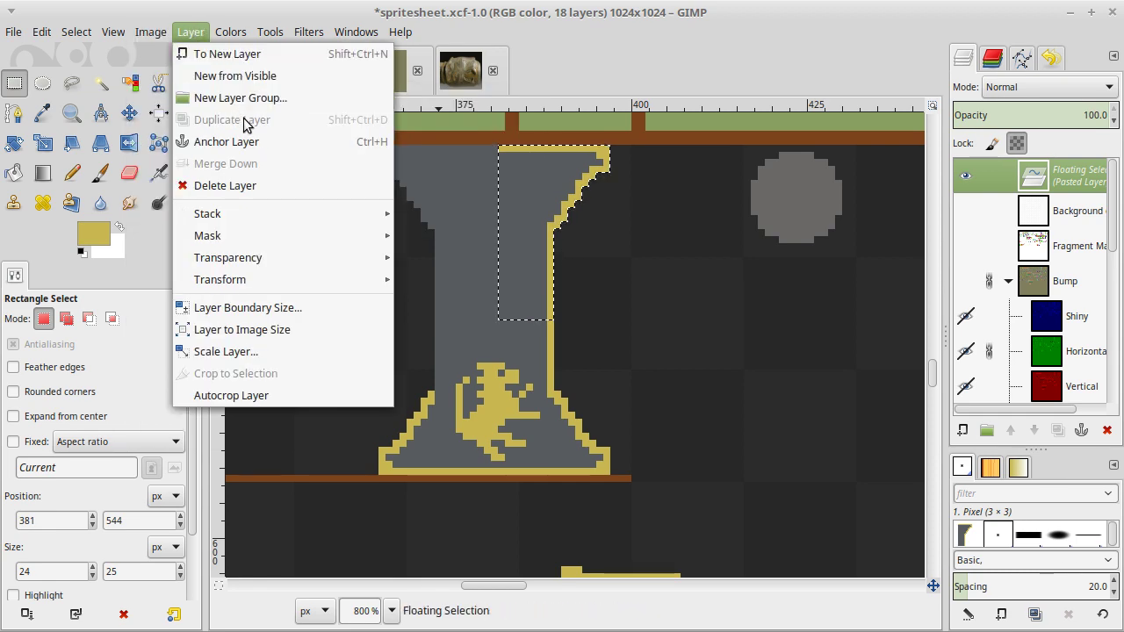
pyautogui.moveTo(366, 284)
pyautogui.click(414, 281)
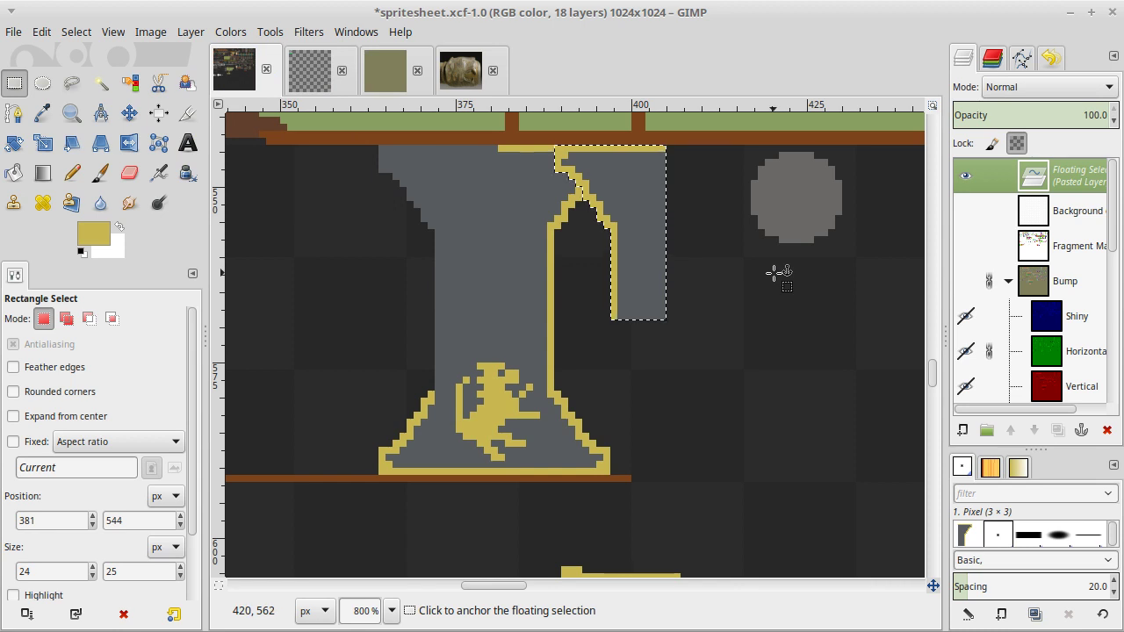
# Move the mirrored piece onto the pillar's upper-left side, aligned with its edges, and anchor it.
pyautogui.press('m')
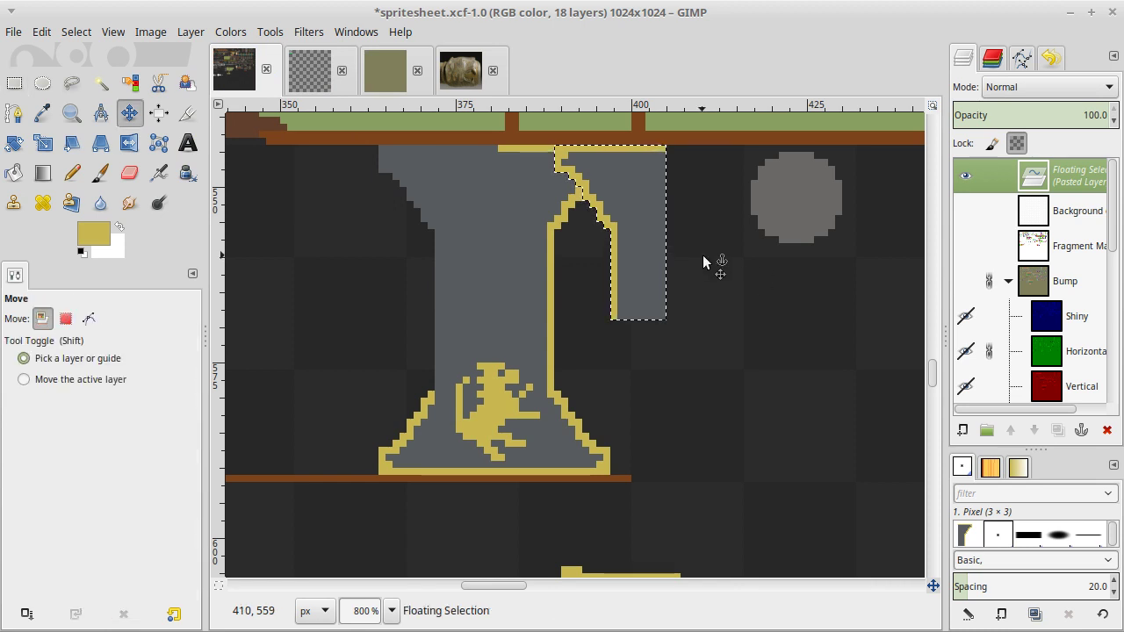
pyautogui.moveTo(622, 237); pyautogui.dragTo(448, 235)
pyautogui.press('r')
pyautogui.click(534, 254)
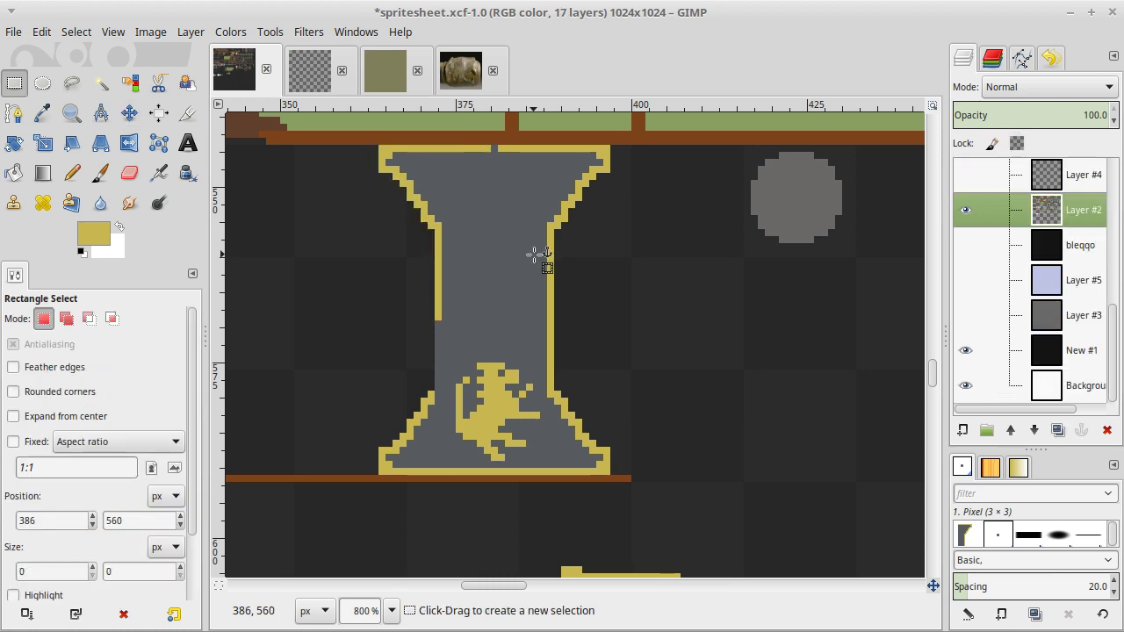
# Close the gap in the top outline with yellow and fill a 1 × 12 px strip along the remaining left edge of the shaft.
pyautogui.press('n')
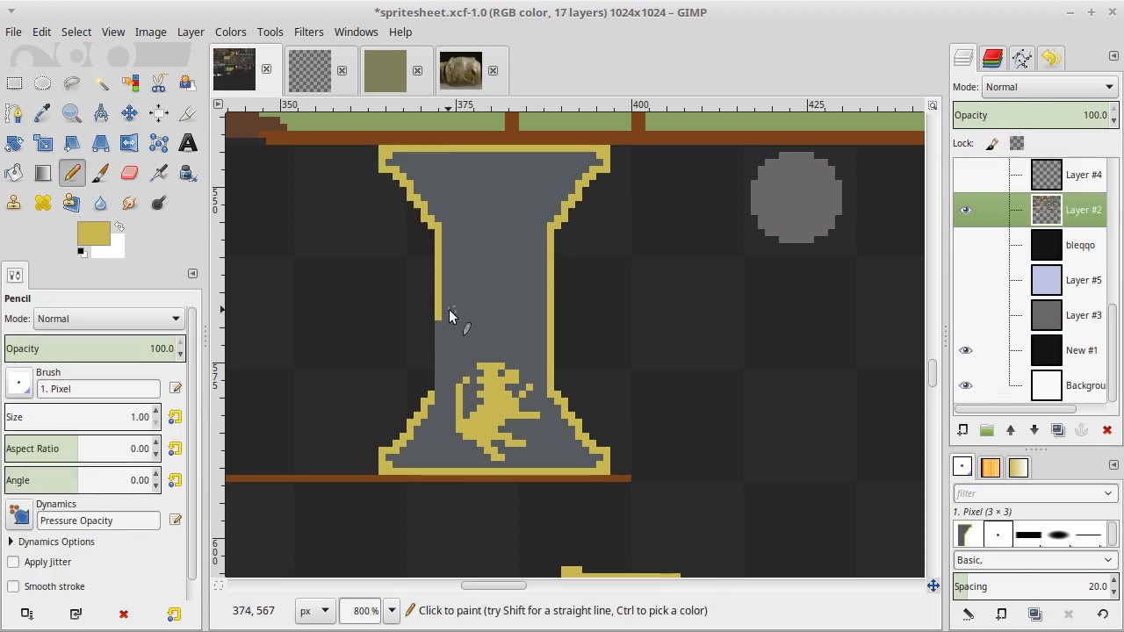
pyautogui.press('r')
pyautogui.moveTo(439, 316); pyautogui.dragTo(444, 397)
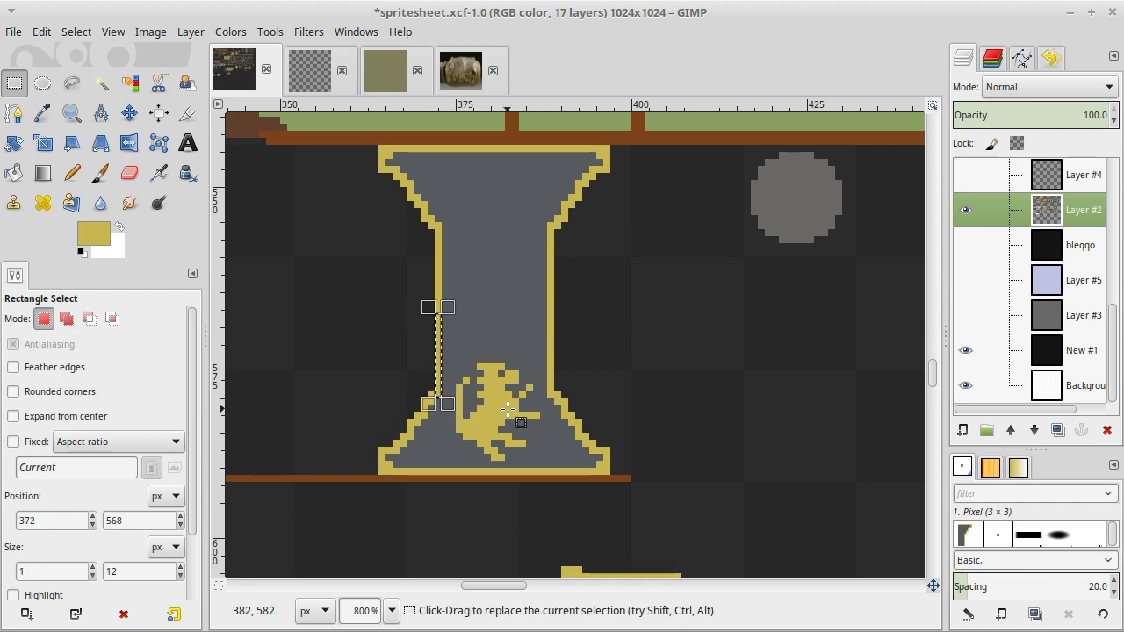
pyautogui.click(508, 409)
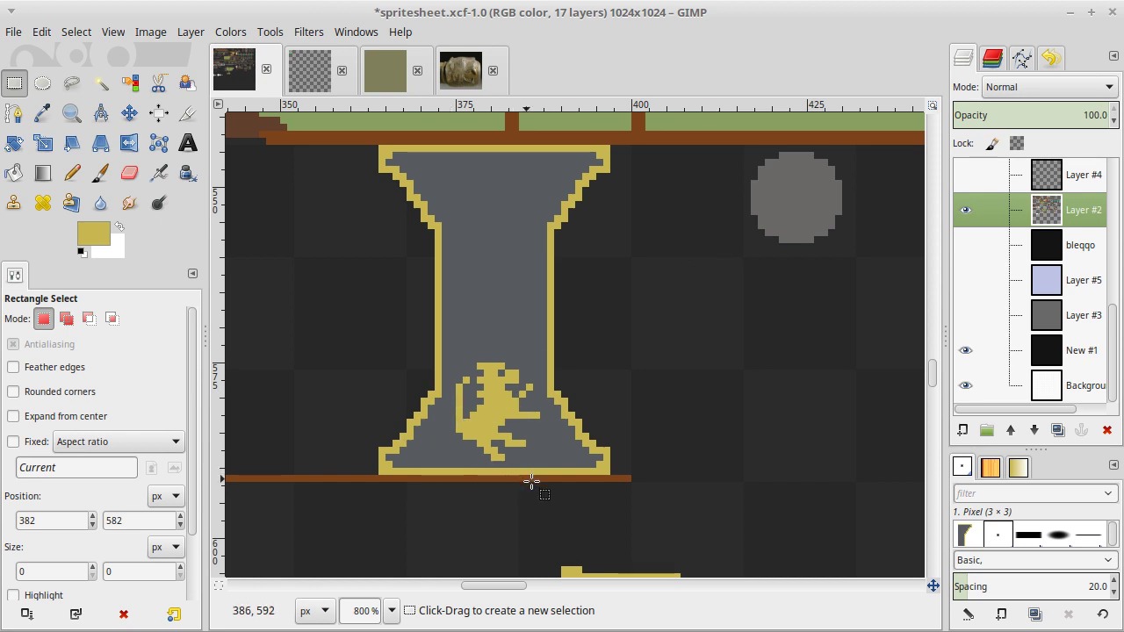
pyautogui.press('1')
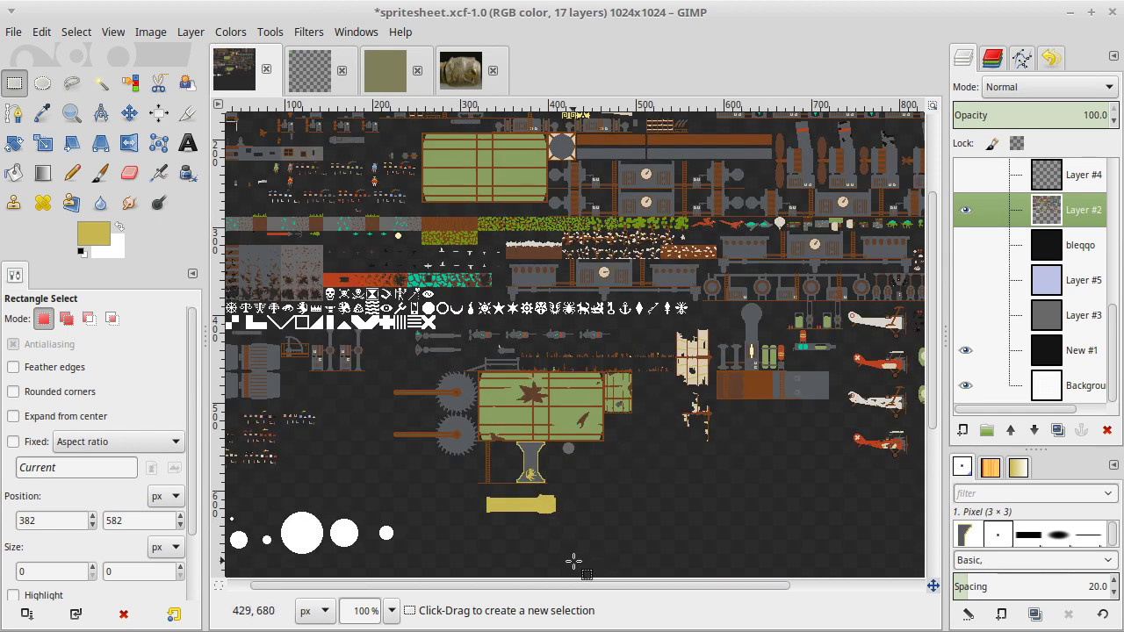
pyautogui.press('2')
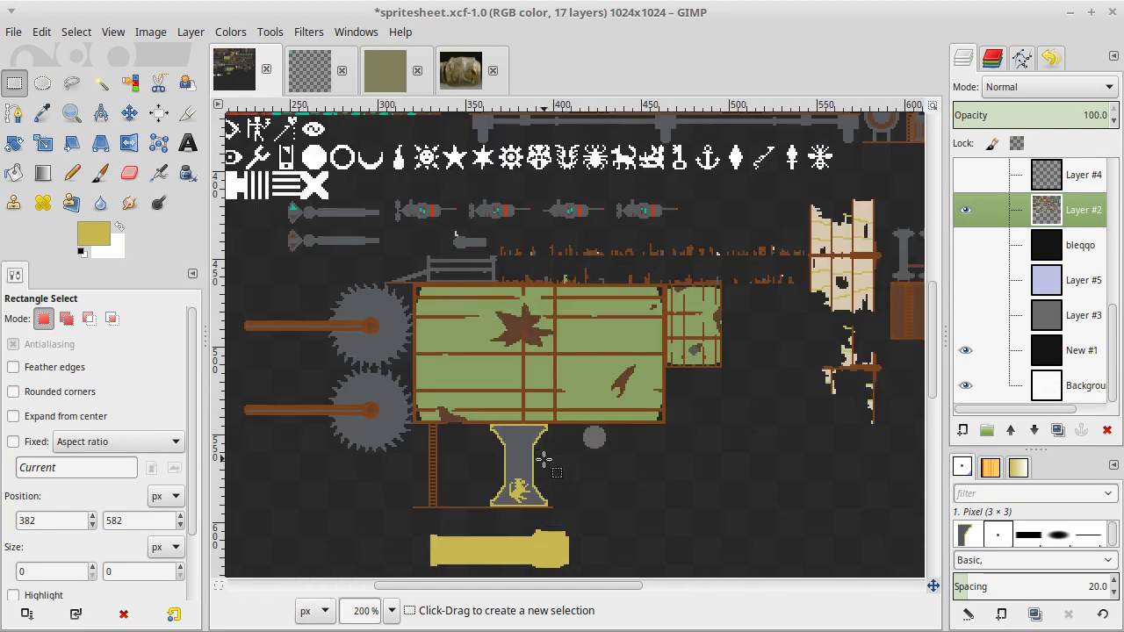
pyautogui.press('1')
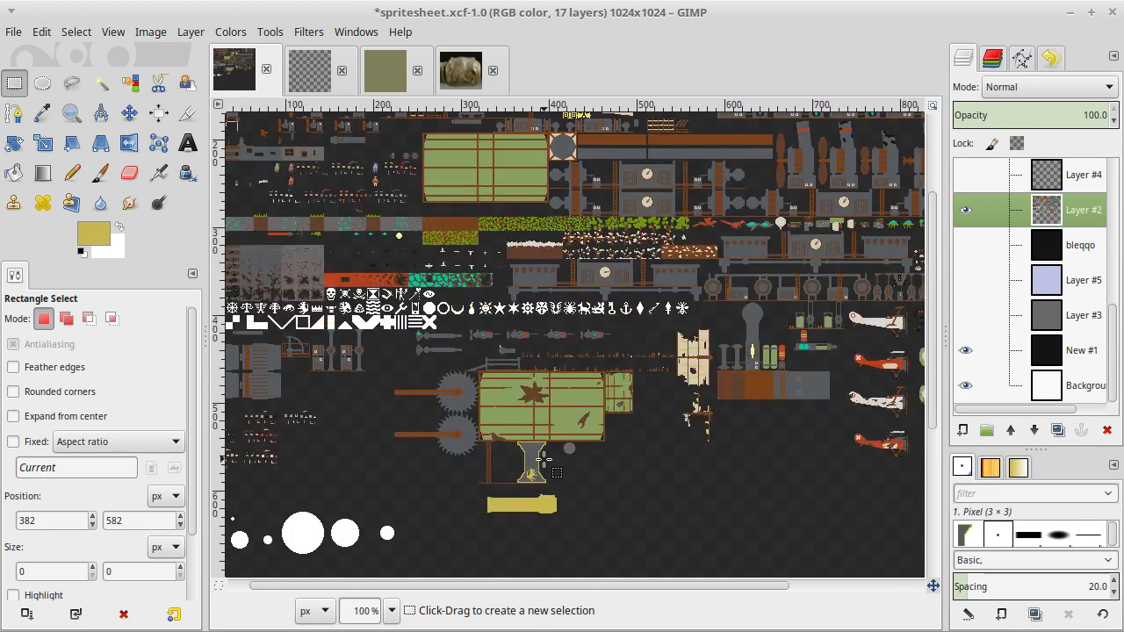
pyautogui.scroll(6, 544, 460)
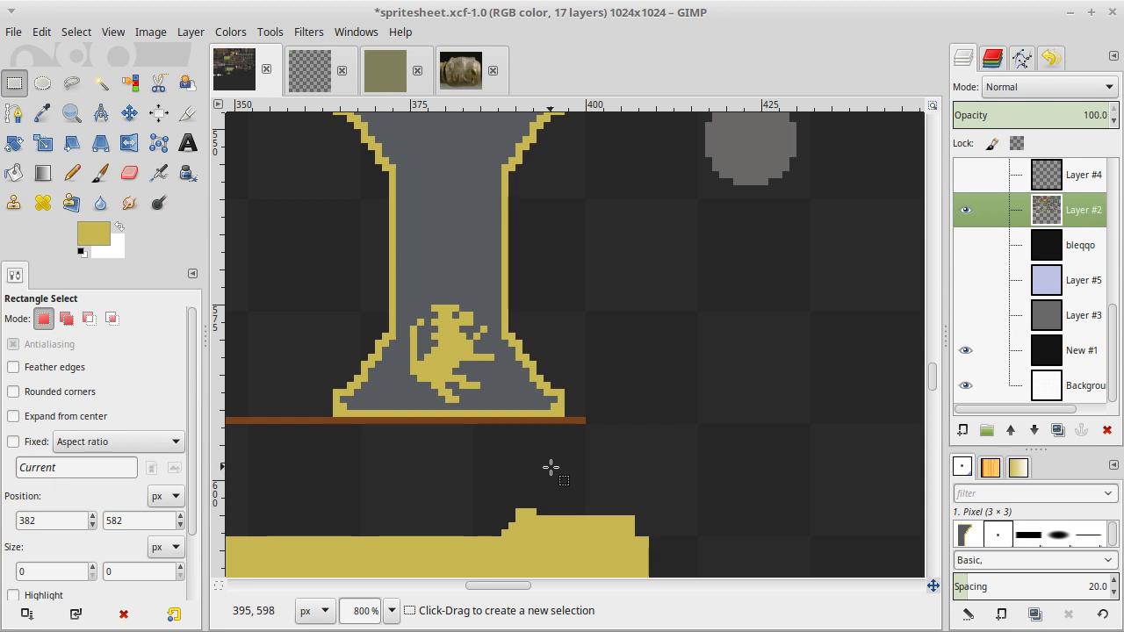
# Sample the pillar's grey as the foreground color and bucket-fill its yellow outline with it.
pyautogui.press('o')
pyautogui.click(491, 281)
pyautogui.hotkey('shift', 'b')
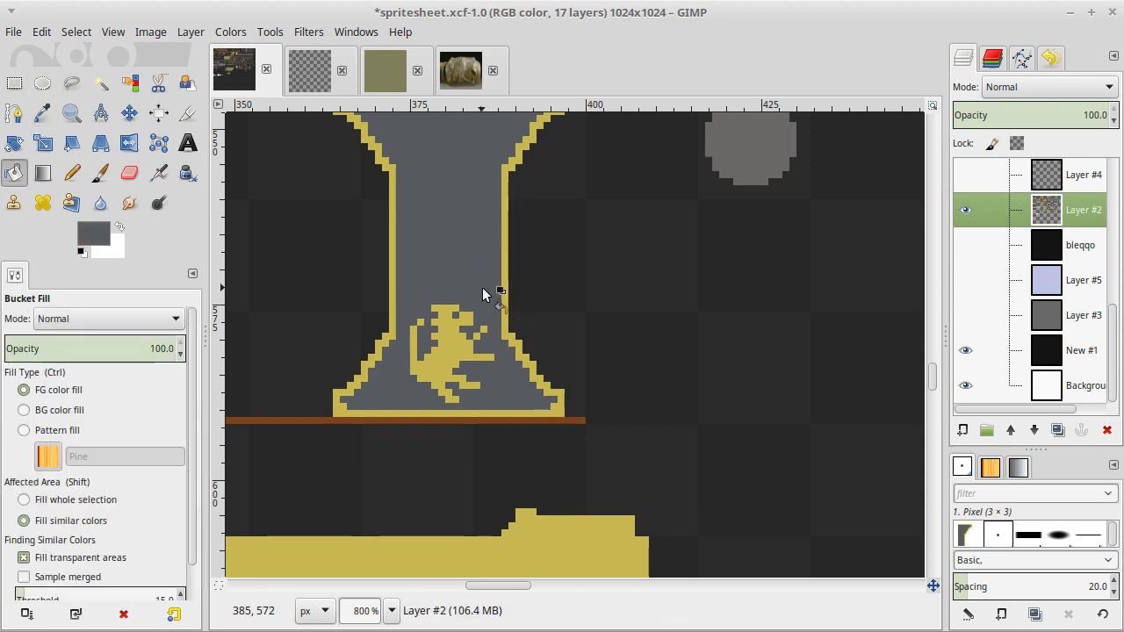
pyautogui.click(506, 292)
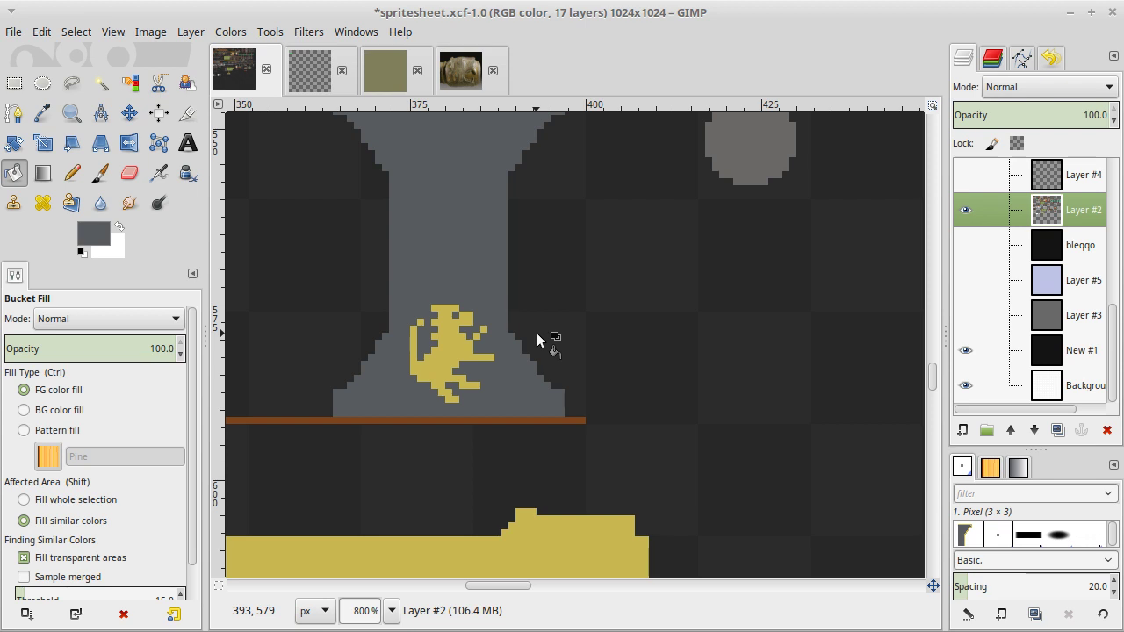
# Clear a 3 × 5 px area from the pillar's lower-left flare, just above the foot.
pyautogui.scroll(2, 537, 333)
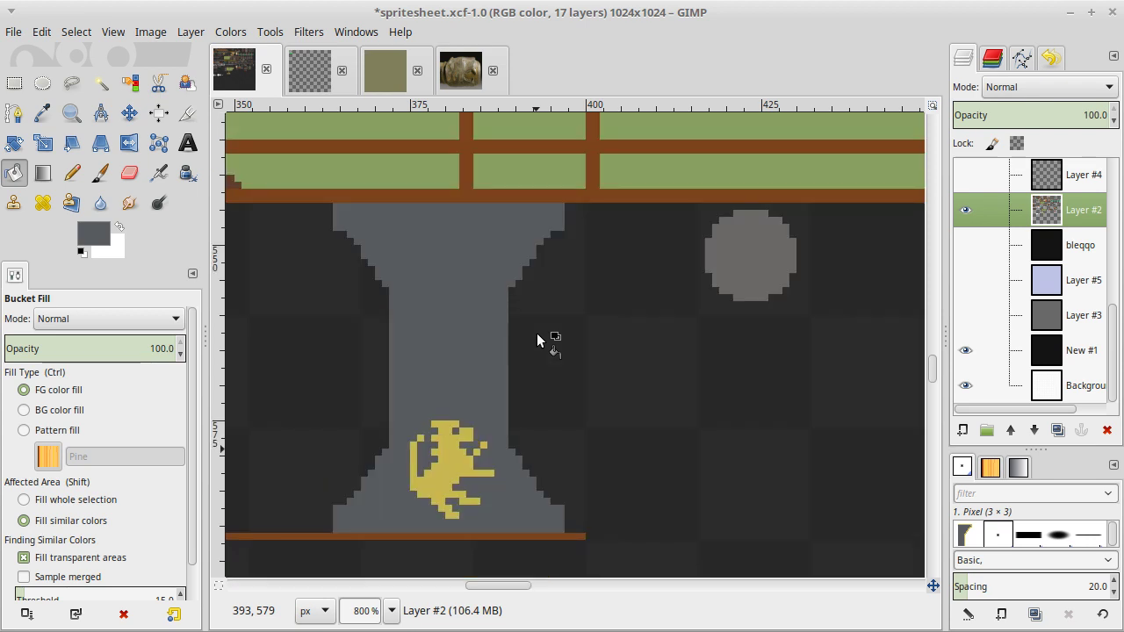
pyautogui.press('n')
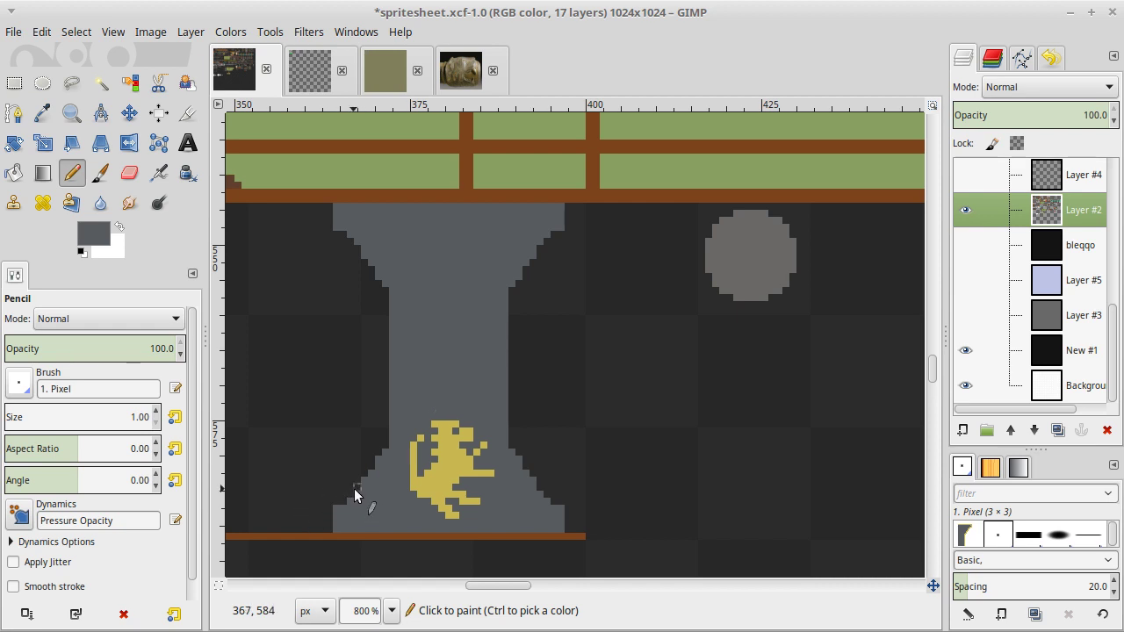
pyautogui.press('r')
pyautogui.moveTo(344, 472); pyautogui.dragTo(367, 507)
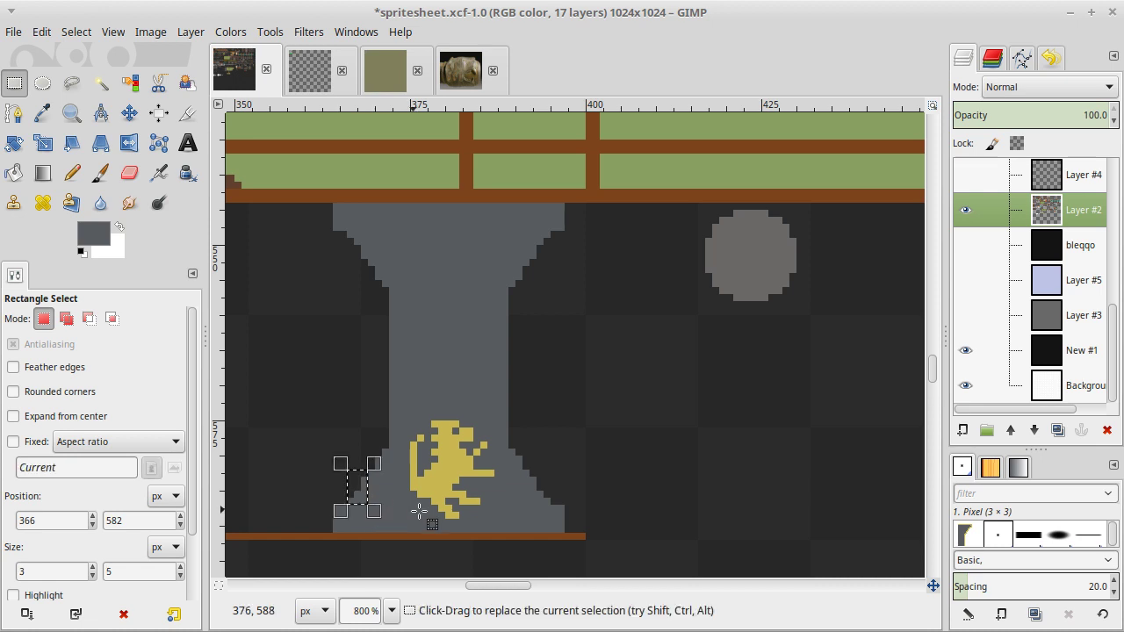
pyautogui.click(556, 475)
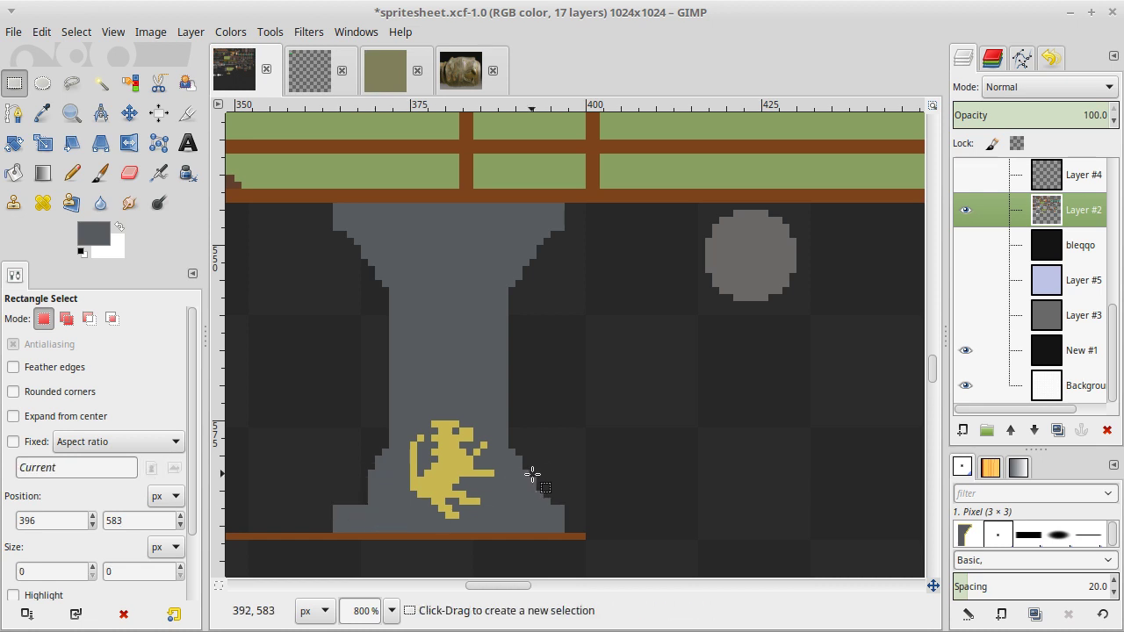
# Try to clear a 5 × 5 px area starting at 391, 582 on the lower-right flare and undo it.
pyautogui.moveTo(519, 468); pyautogui.dragTo(559, 500)
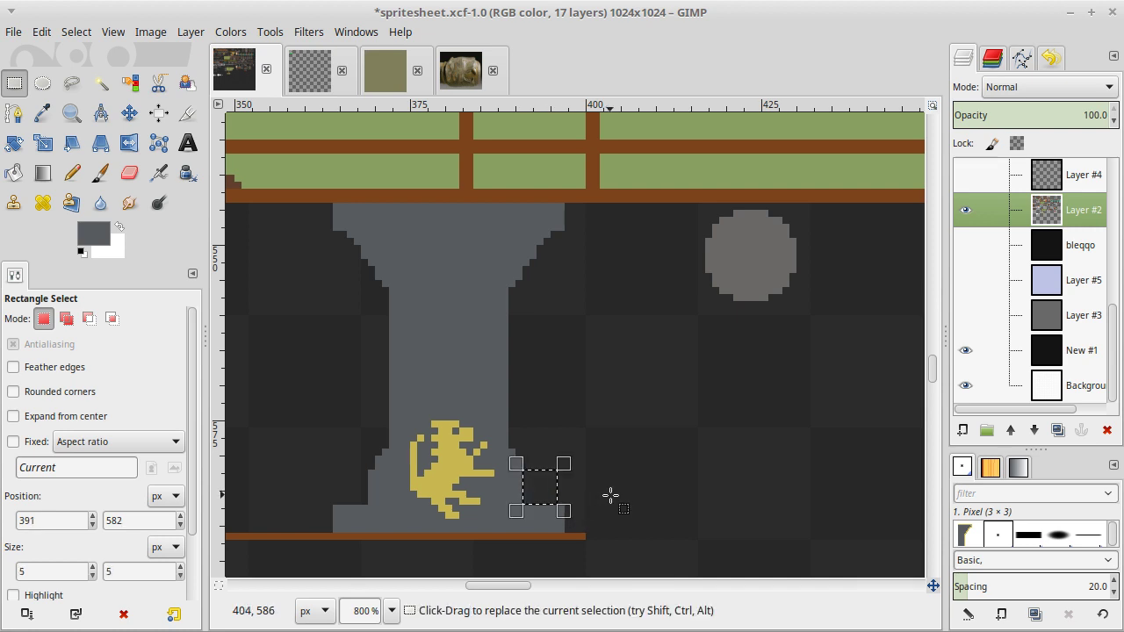
pyautogui.rightClick(609, 497)
pyautogui.click(575, 495)
pyautogui.click(576, 494)
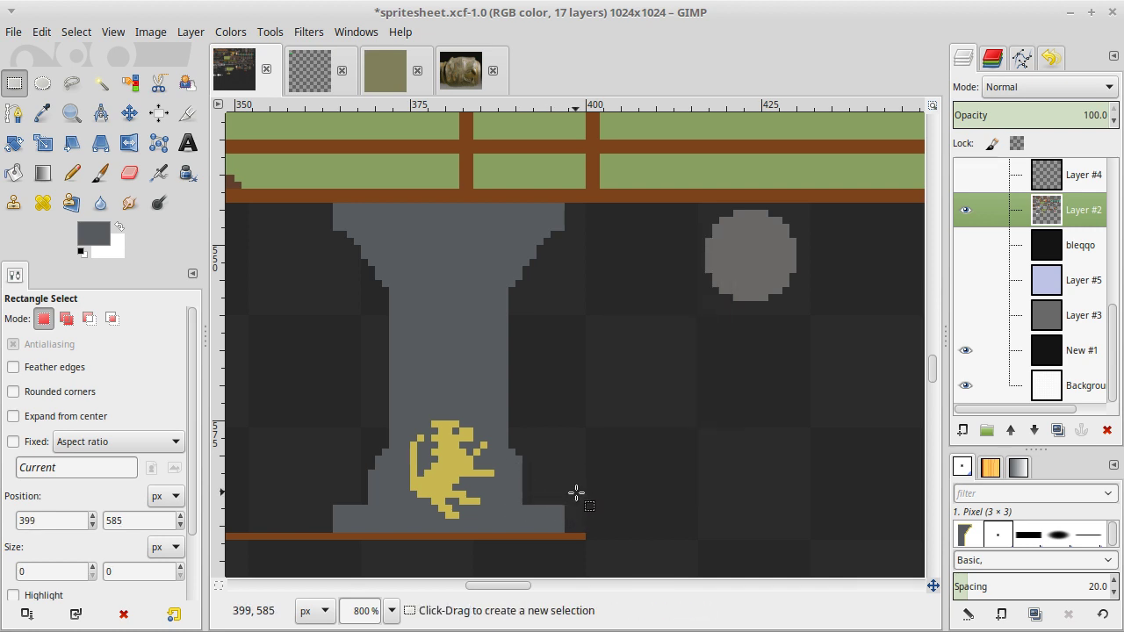
pyautogui.press('ctrl')
pyautogui.hotkey('ctrl', 'z')
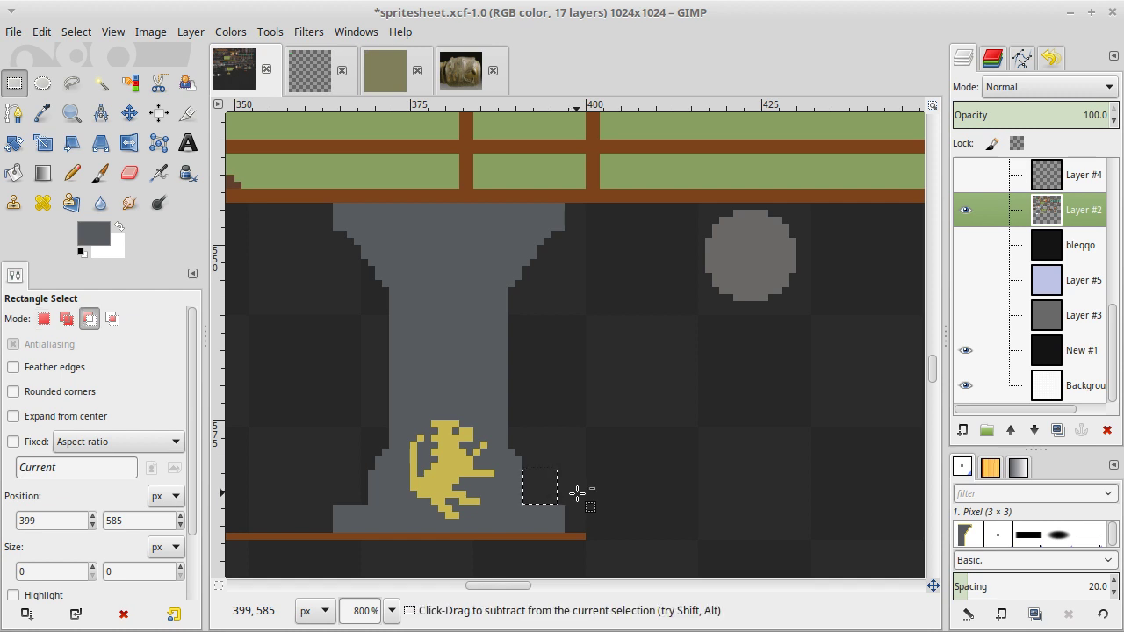
# Clear a 5 × 5 px area starting at 392, 582 from the pillar's lower-right flare.
pyautogui.click(571, 491)
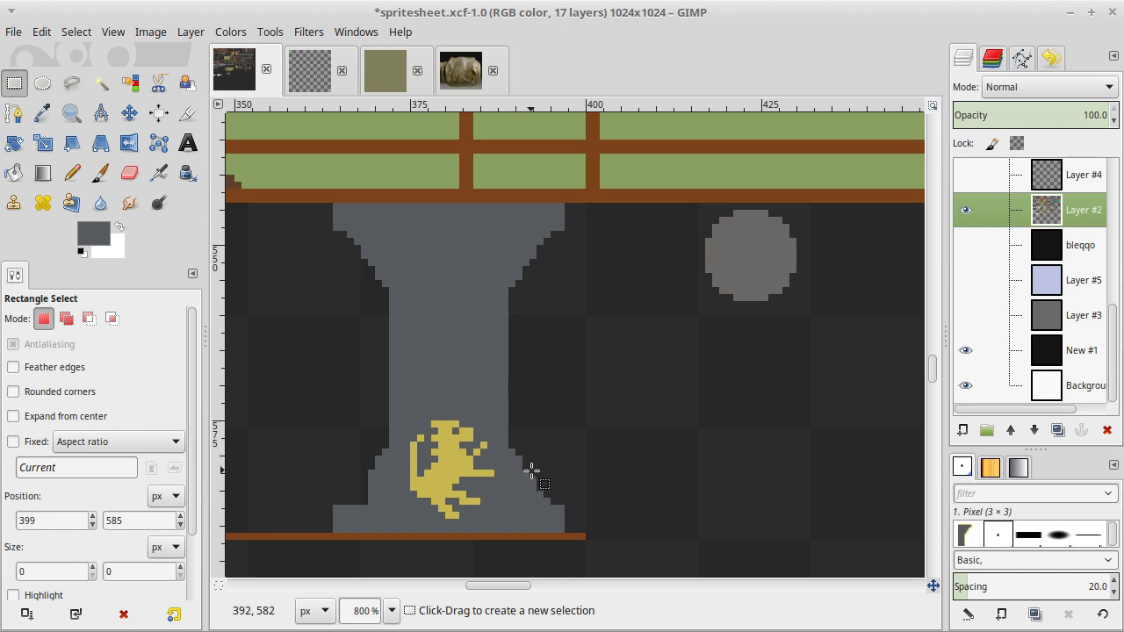
pyautogui.moveTo(529, 471); pyautogui.dragTo(595, 519)
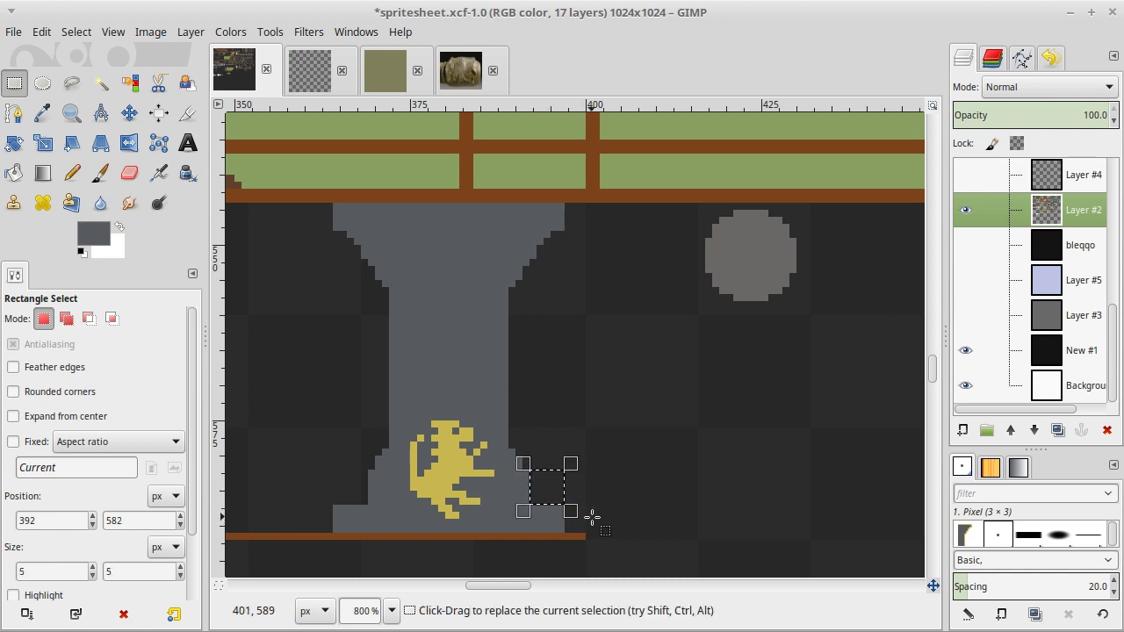
pyautogui.click(593, 518)
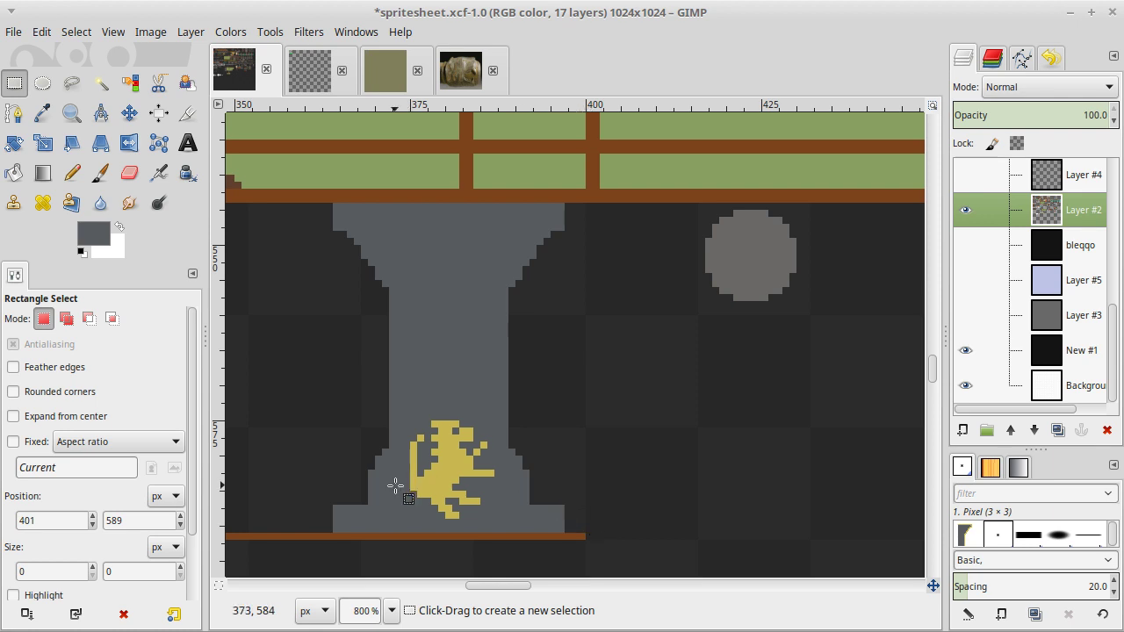
# Widen the base left of the lion by filling a 3 × 8 px and a 3 × 12 px area with grey.
pyautogui.press('o')
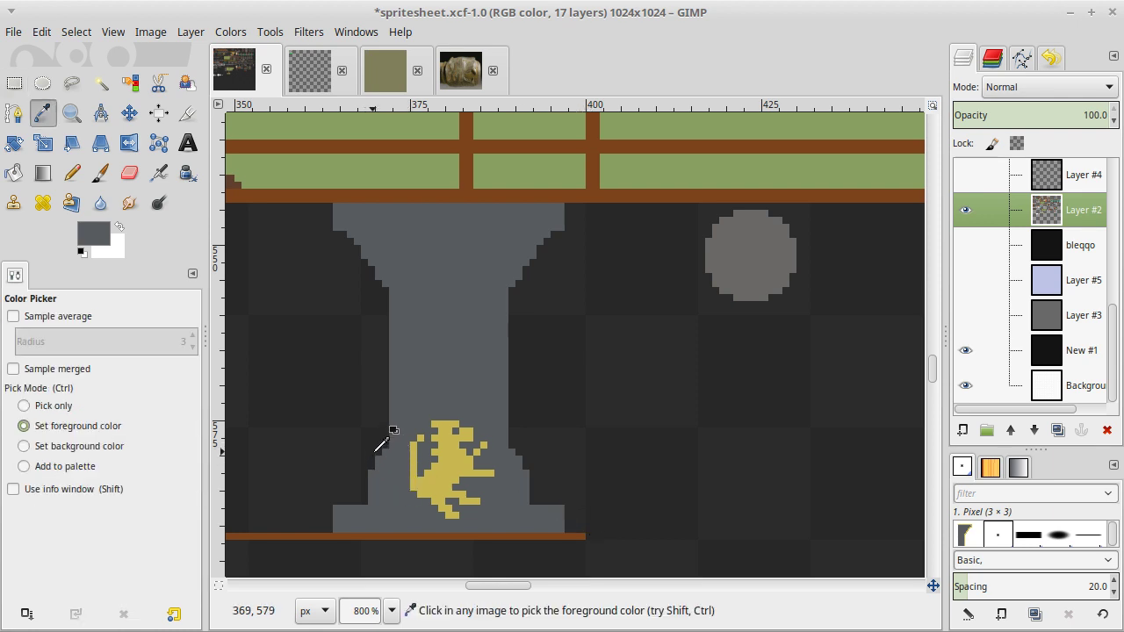
pyautogui.press('r')
pyautogui.moveTo(374, 420); pyautogui.dragTo(397, 477)
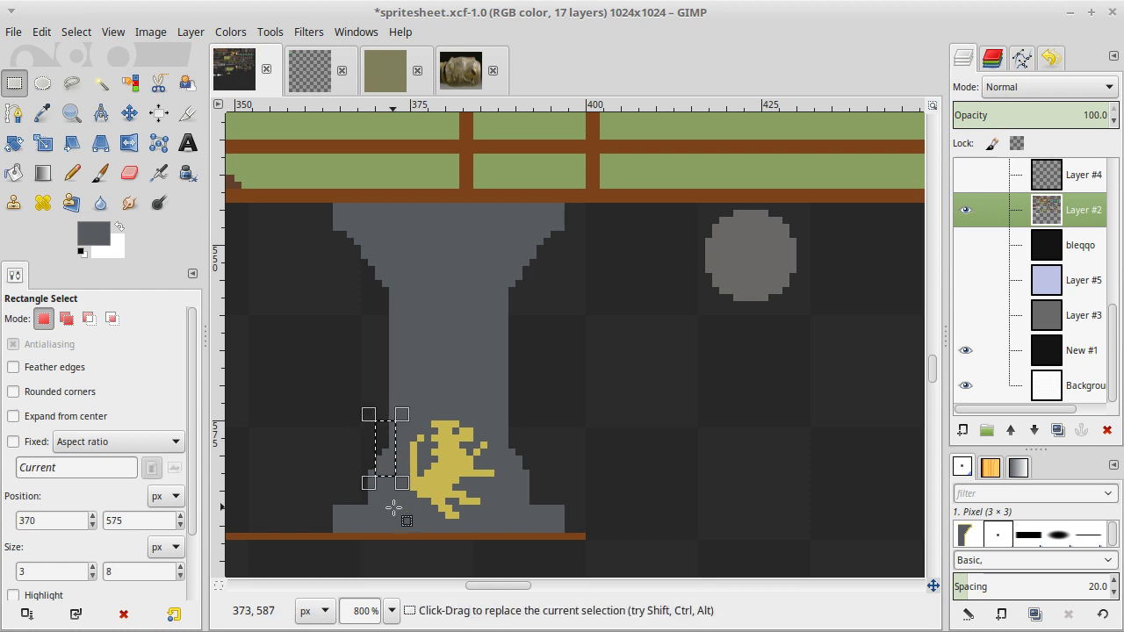
pyautogui.click(401, 520)
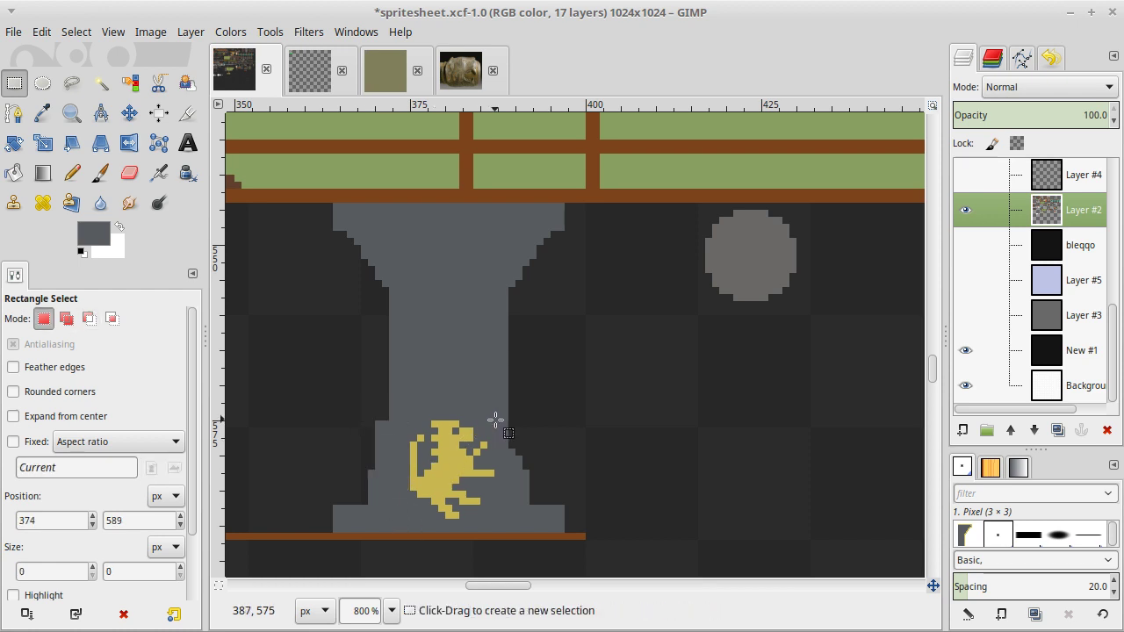
pyautogui.moveTo(375, 414); pyautogui.dragTo(402, 501)
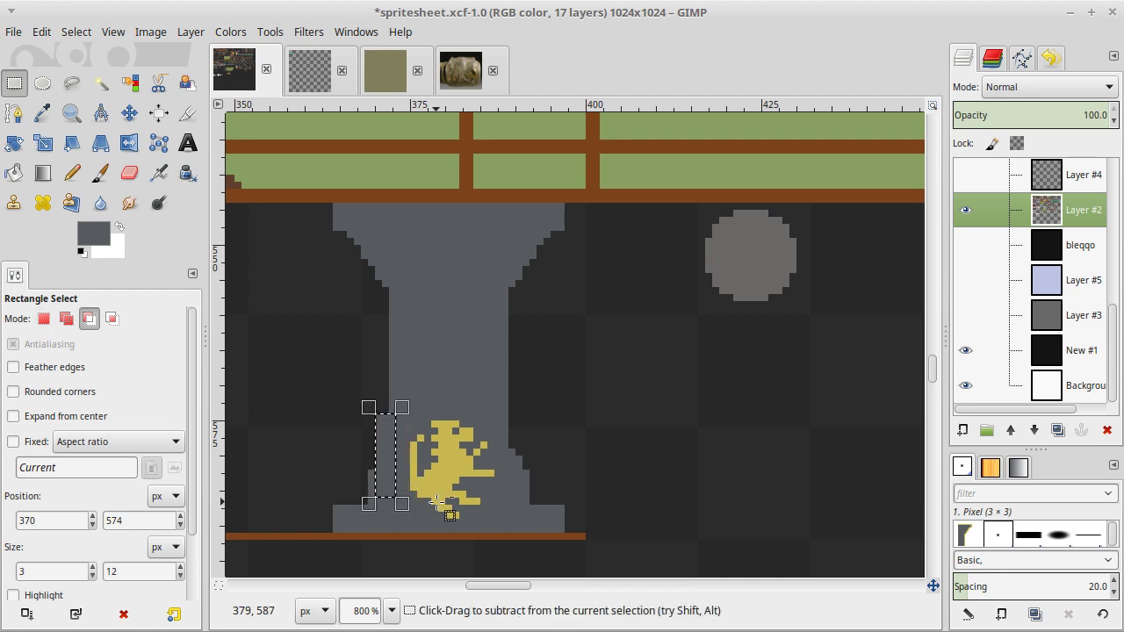
pyautogui.click(436, 502)
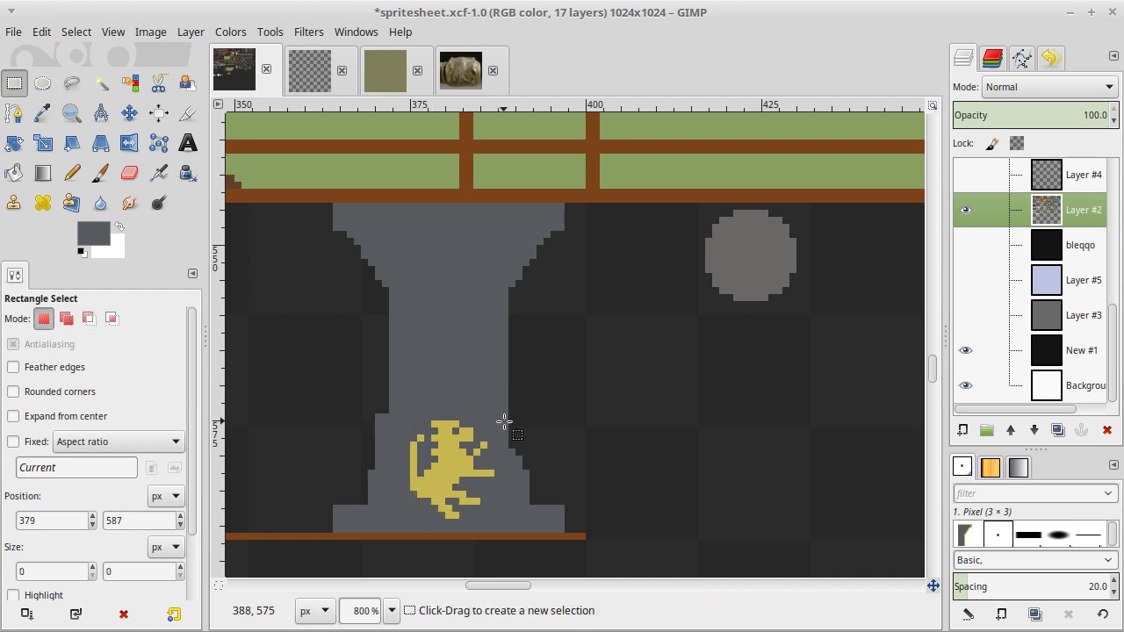
# Fill a 2 × 9 px area on the base's right side with grey and raise both side blocks by one pixel.
pyautogui.moveTo(510, 415); pyautogui.dragTo(521, 477)
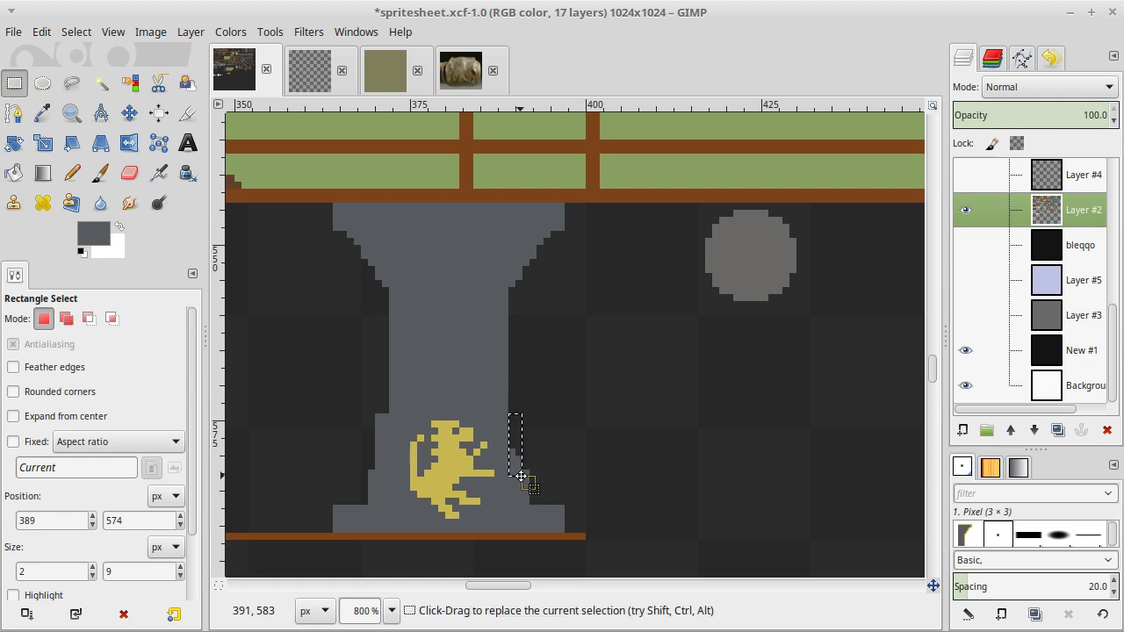
pyautogui.click(583, 496)
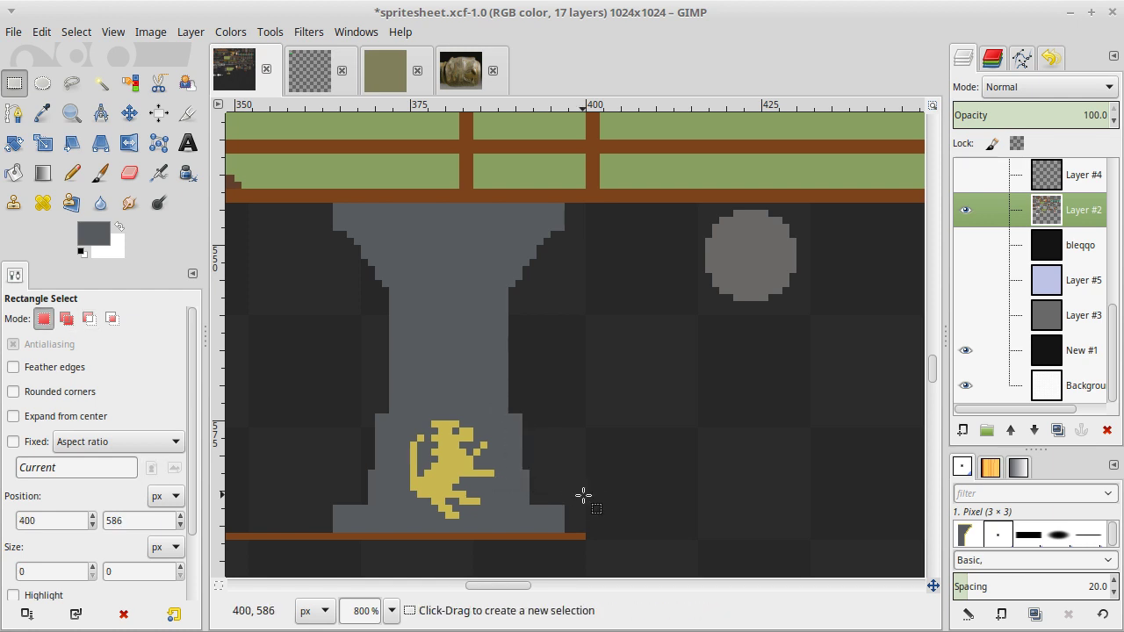
pyautogui.moveTo(374, 406); pyautogui.dragTo(389, 420)
pyautogui.click(421, 412)
pyautogui.moveTo(508, 407); pyautogui.dragTo(522, 427)
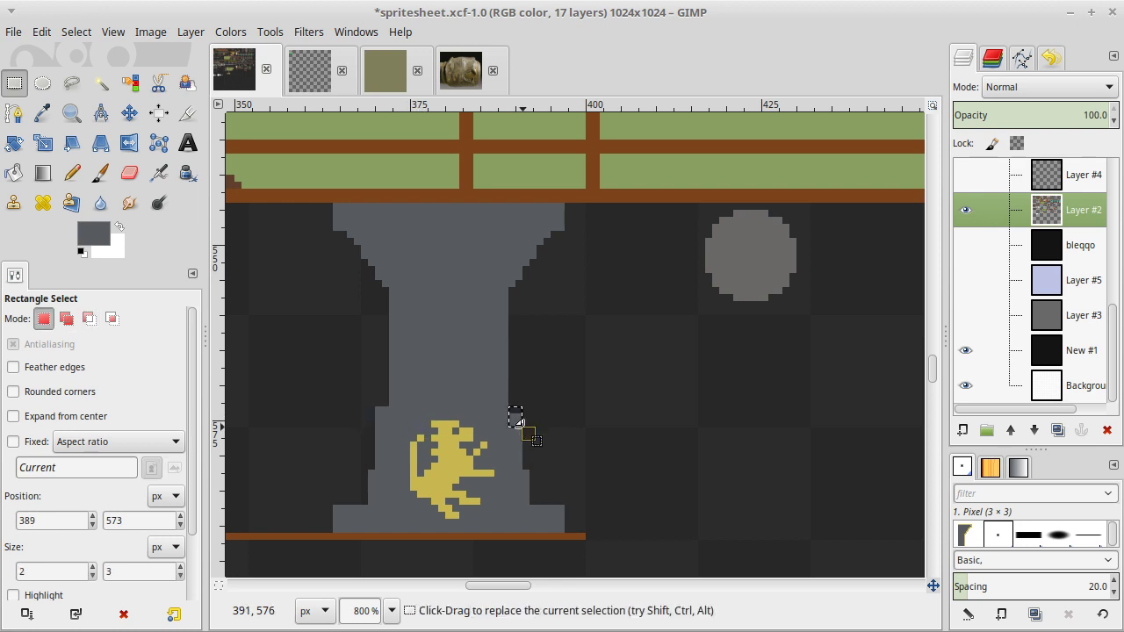
pyautogui.click(577, 521)
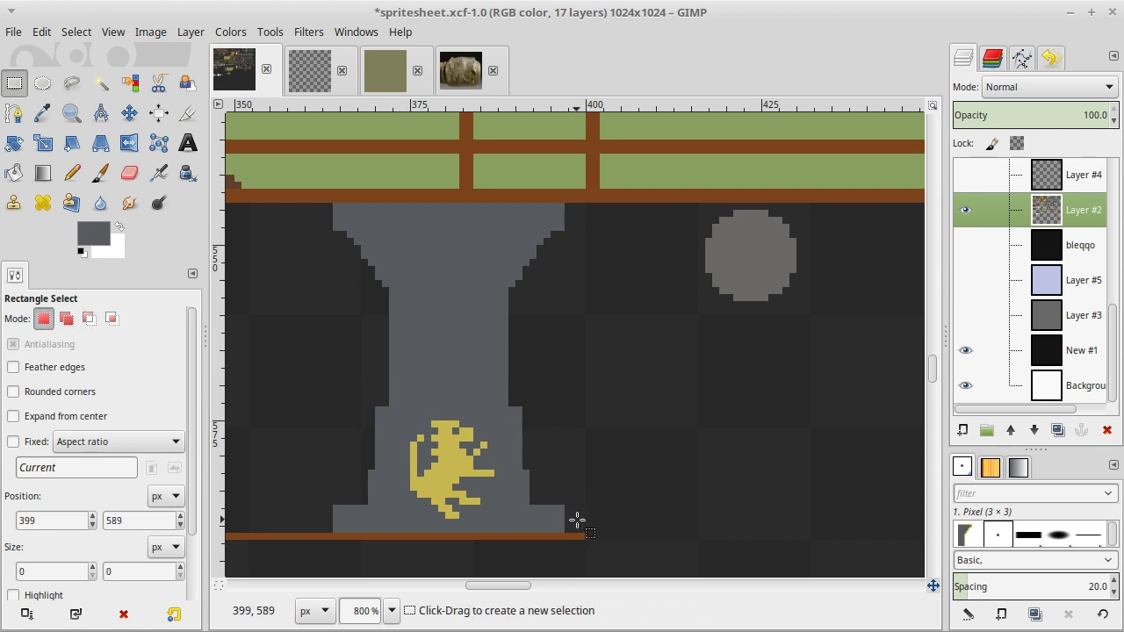
# Sample the lion's yellow and fill an 18 × 1 px strip above the lion at 372, 573.
pyautogui.press('o')
pyautogui.click(427, 458)
pyautogui.press('r')
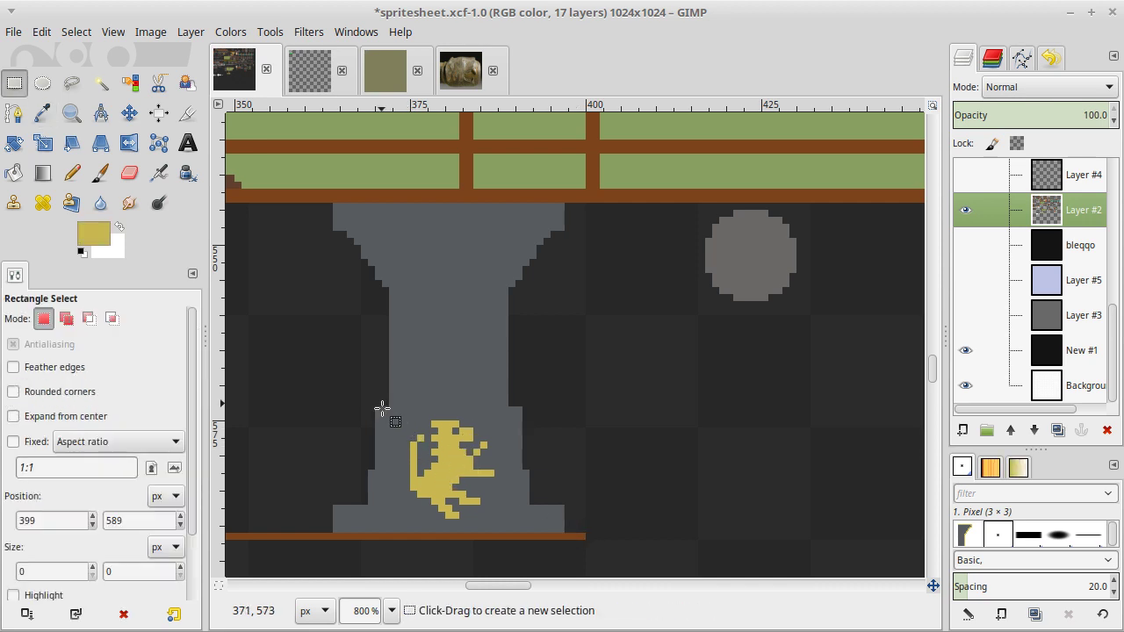
pyautogui.moveTo(389, 407); pyautogui.dragTo(516, 410)
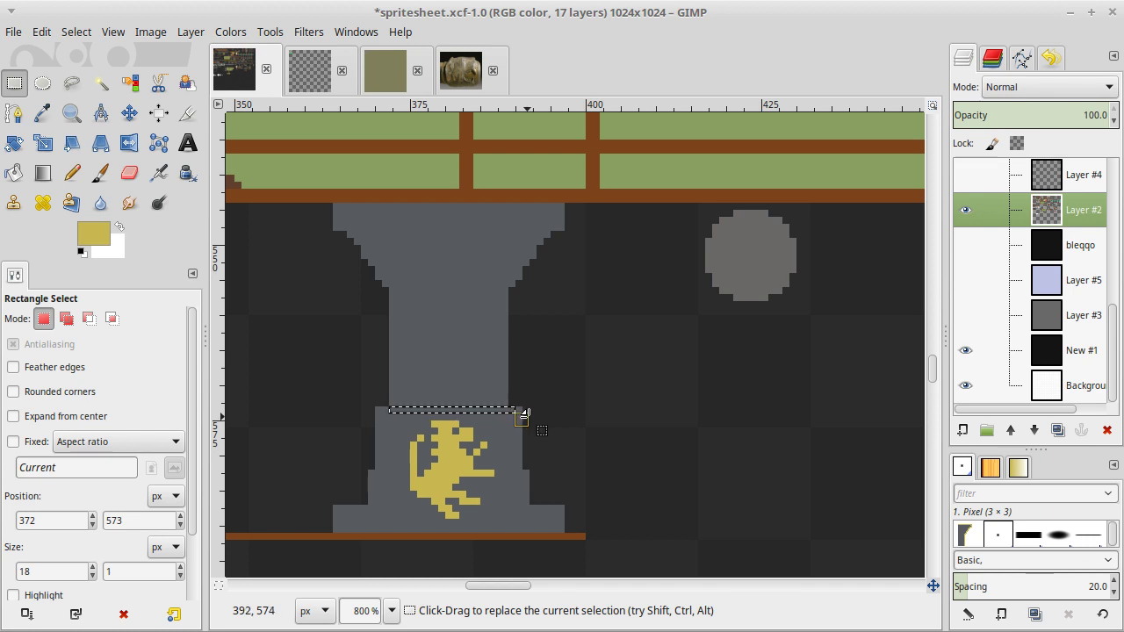
# Copy and paste the yellow strip, move the copy 17 px down to the pillar's bottom edge, and anchor it.
pyautogui.hotkey('ctrl', 'c')
pyautogui.hotkey('ctrl', 'v')
pyautogui.press('m')
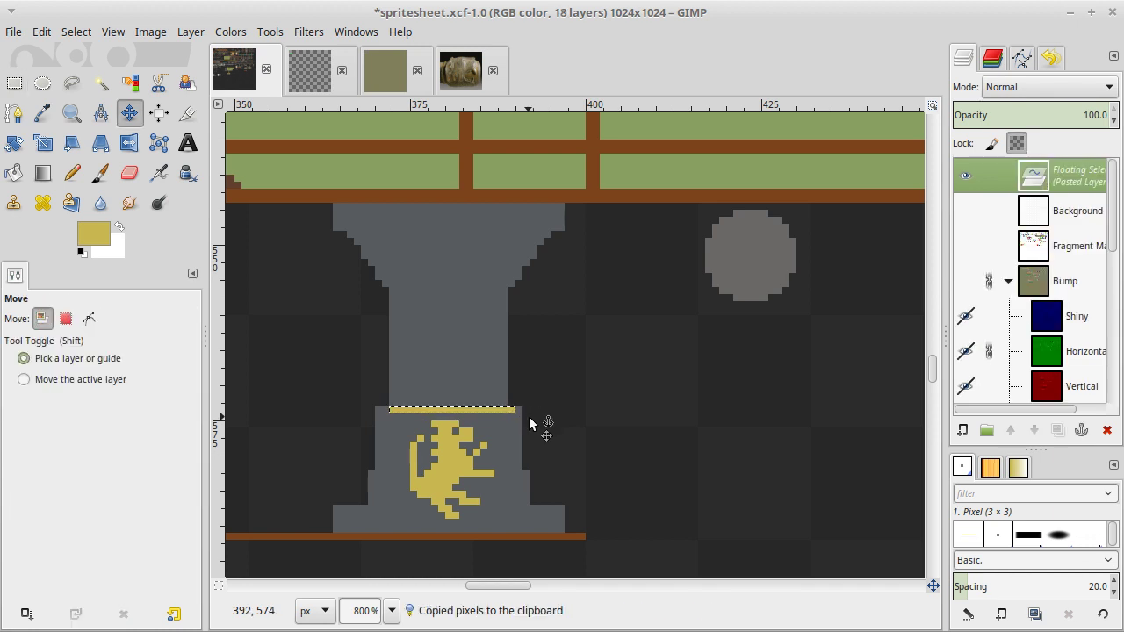
pyautogui.press('Down')
pyautogui.press('Down')
pyautogui.press('Down')
pyautogui.press('Down')
pyautogui.press('Down')
pyautogui.press('Down')
pyautogui.press('Down')
pyautogui.press('Down')
pyautogui.press('Down')
pyautogui.press('Down')
pyautogui.press('Down')
pyautogui.press('Down')
pyautogui.press('Down')
pyautogui.press('Down')
pyautogui.press('Down')
pyautogui.press('Down')
pyautogui.press('Down')
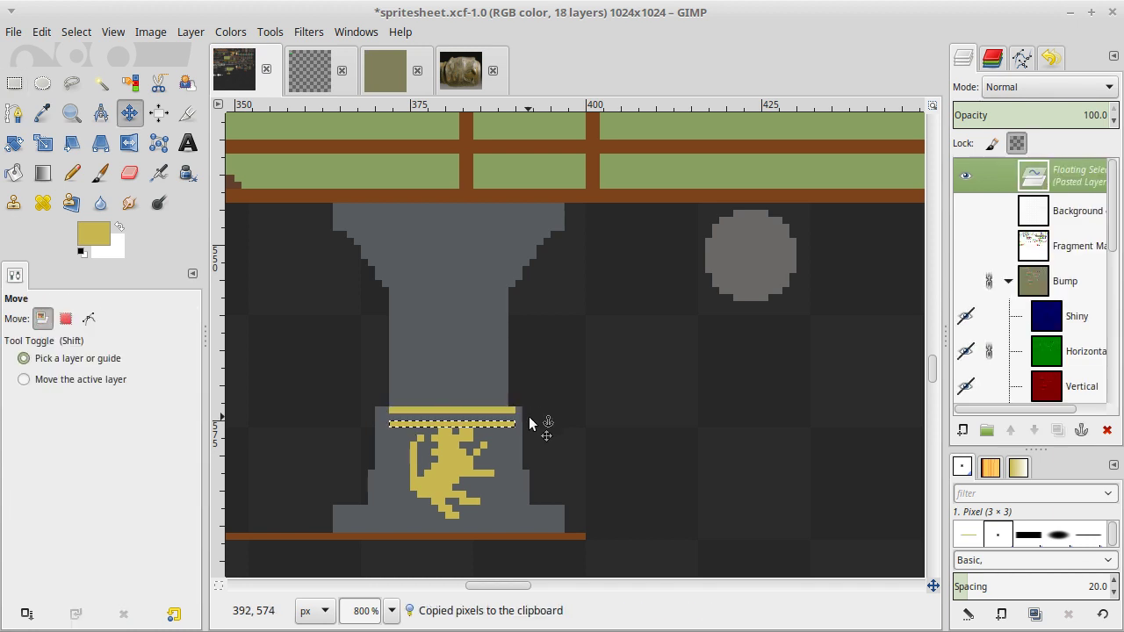
pyautogui.press('r')
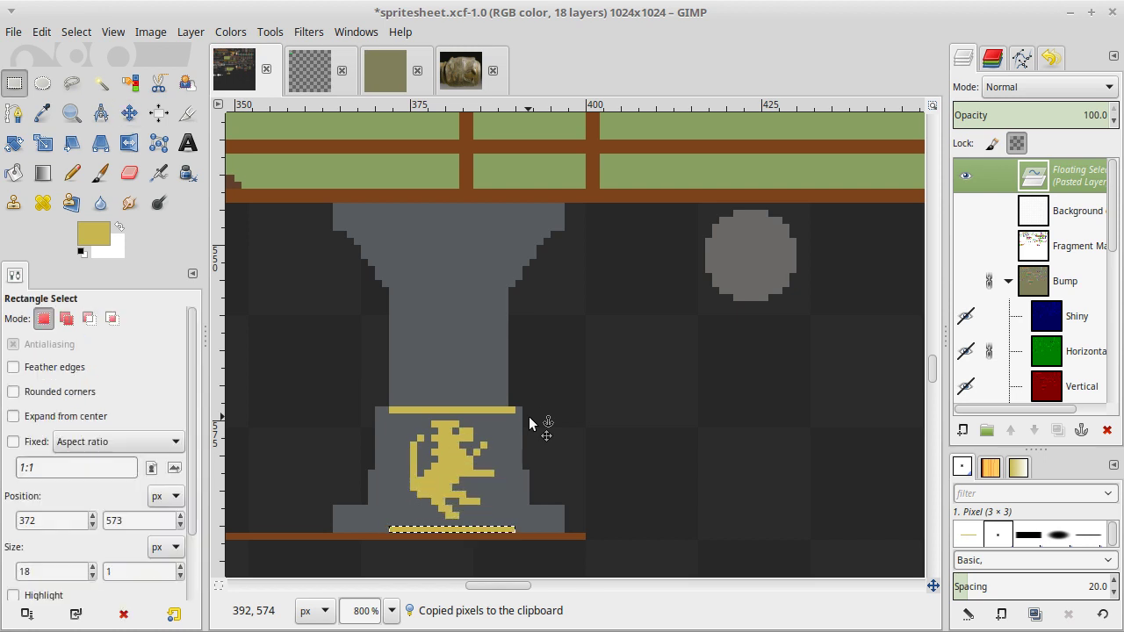
pyautogui.click(526, 418)
# Extend the bottom line one pixel left and fill a 1 × 18 px yellow strip as the frame's left side.
pyautogui.press('n')
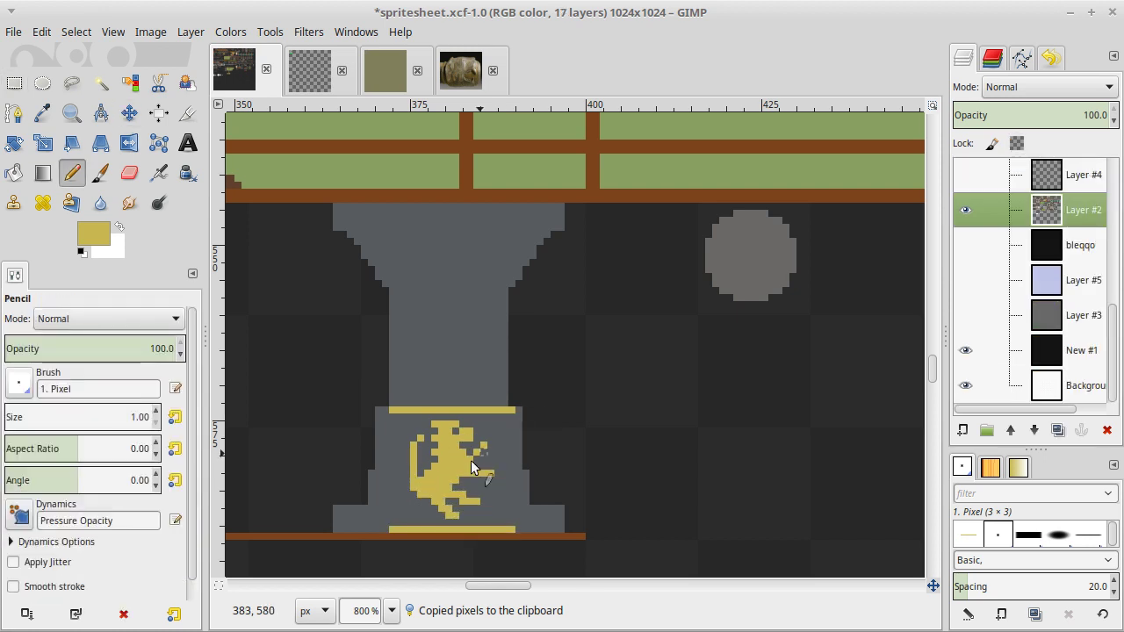
pyautogui.click(384, 529)
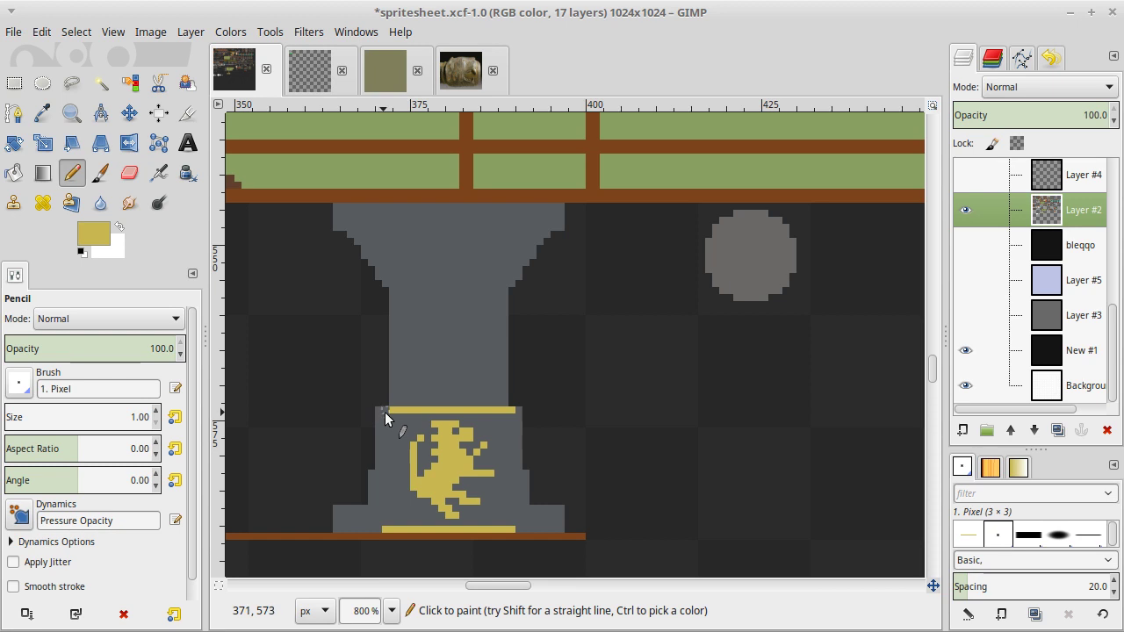
pyautogui.press('r')
pyautogui.moveTo(384, 407)
pyautogui.mouseDown()
pyautogui.moveTo(402, 532)
pyautogui.moveTo(390, 533)
pyautogui.mouseUp()
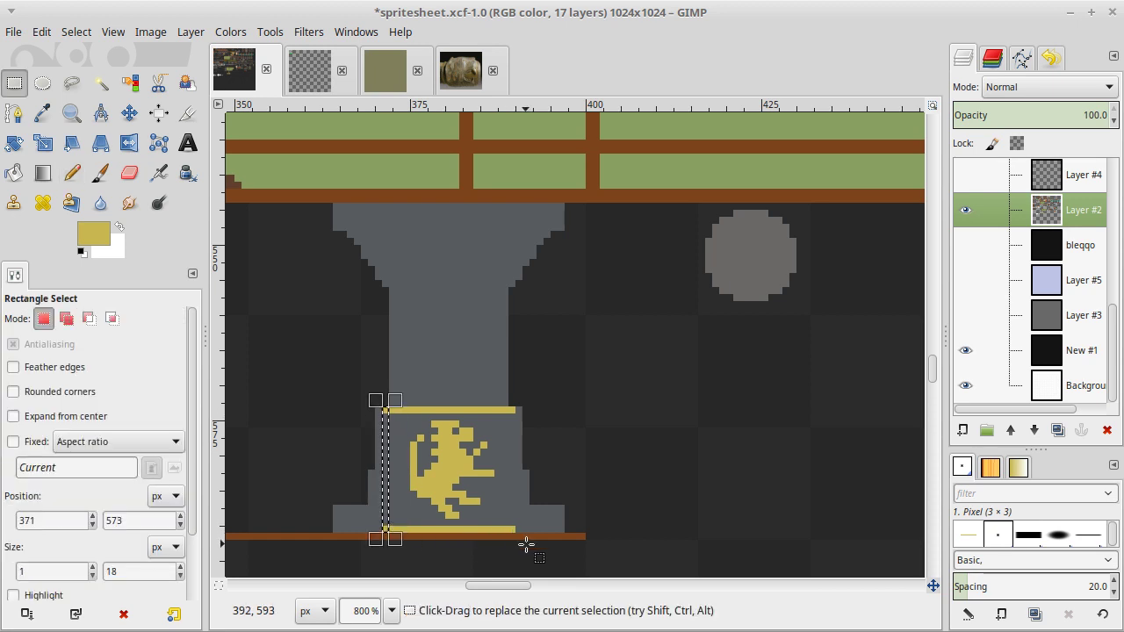
pyautogui.hotkey('ctrl', ',')
pyautogui.hotkey('ctrl', 'shift', 'a')
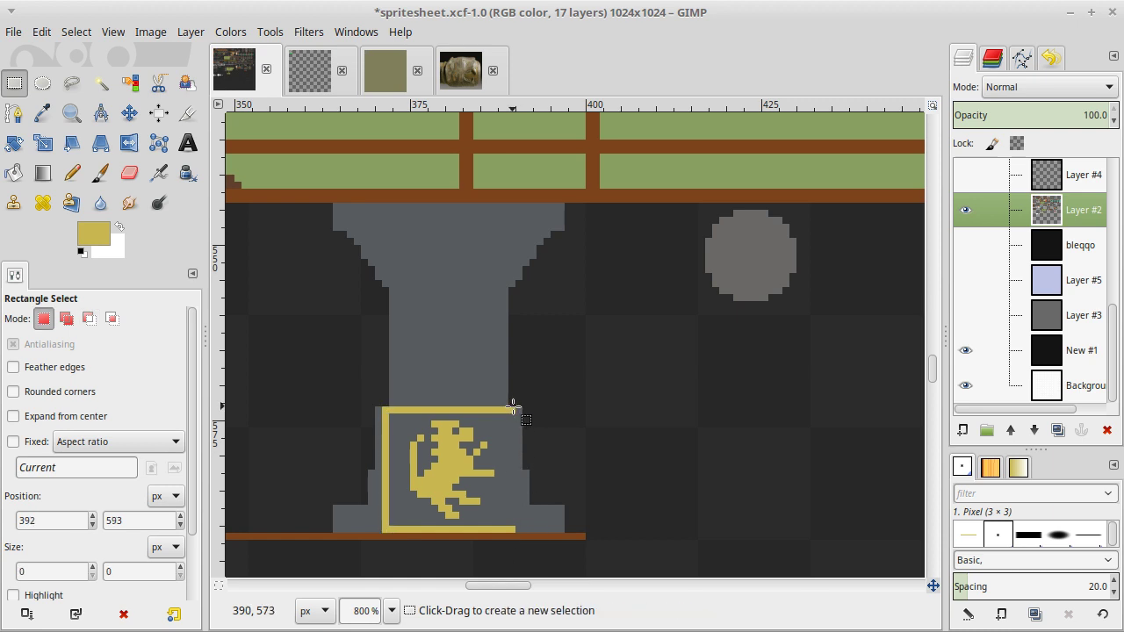
# Fill a 1 × 17 px yellow strip at 389, 573 to close the right side of the lion's frame.
pyautogui.moveTo(510, 406); pyautogui.dragTo(513, 527)
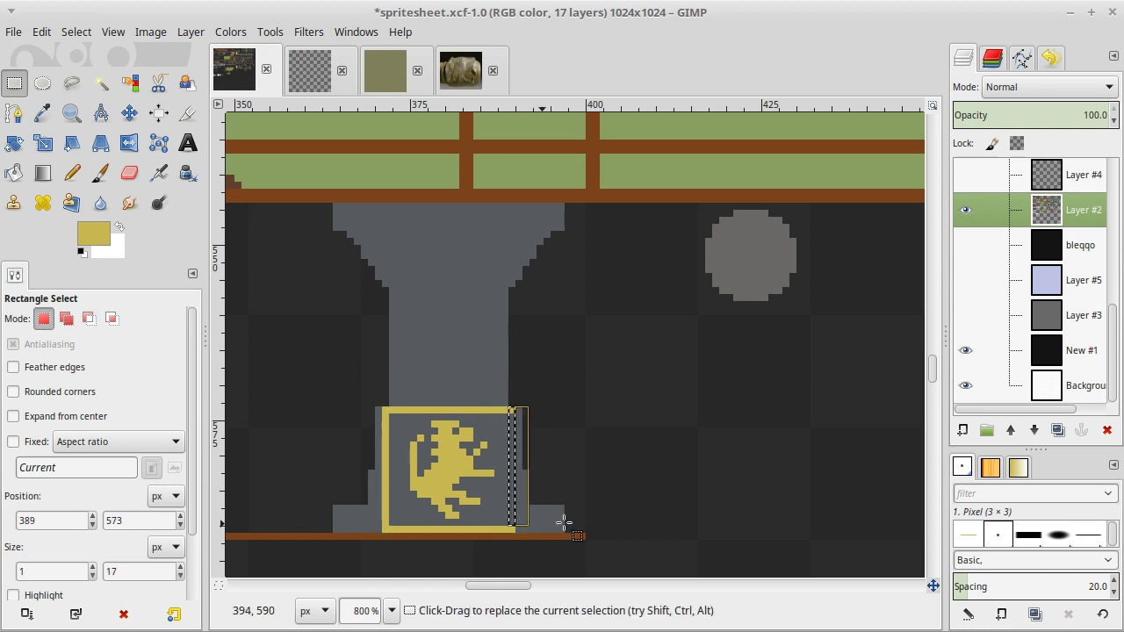
pyautogui.hotkey('ctrl', ',')
pyautogui.hotkey('ctrl', 'shift', 'a')
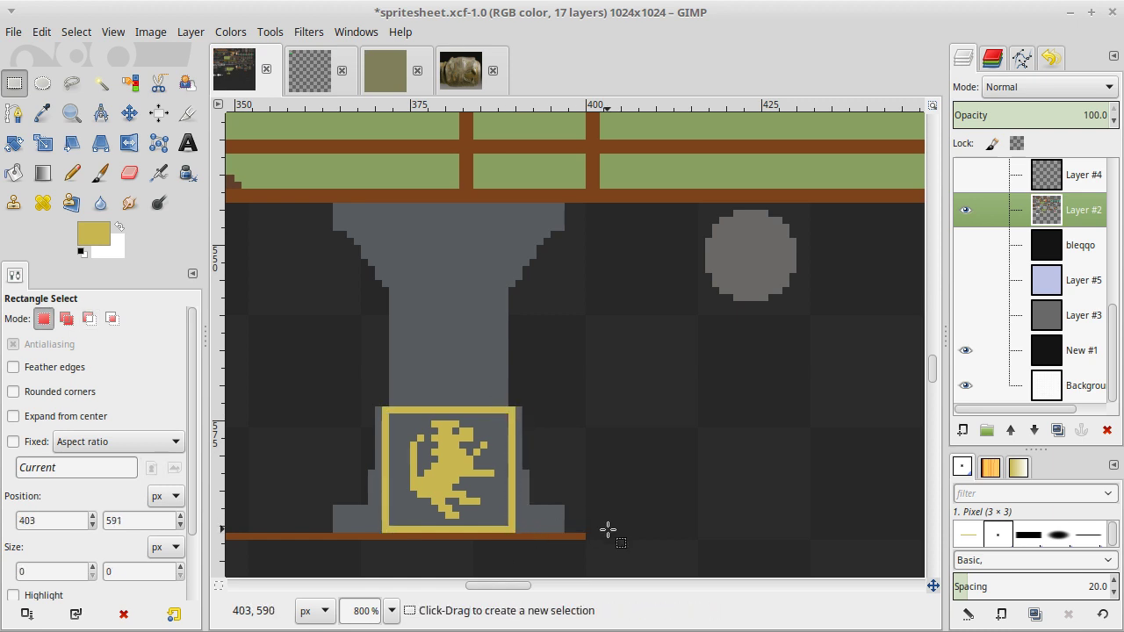
# Sample the base's grey and fill a one-pixel-high strip directly above the lion's yellow frame, then clear the selection.
pyautogui.press('o')
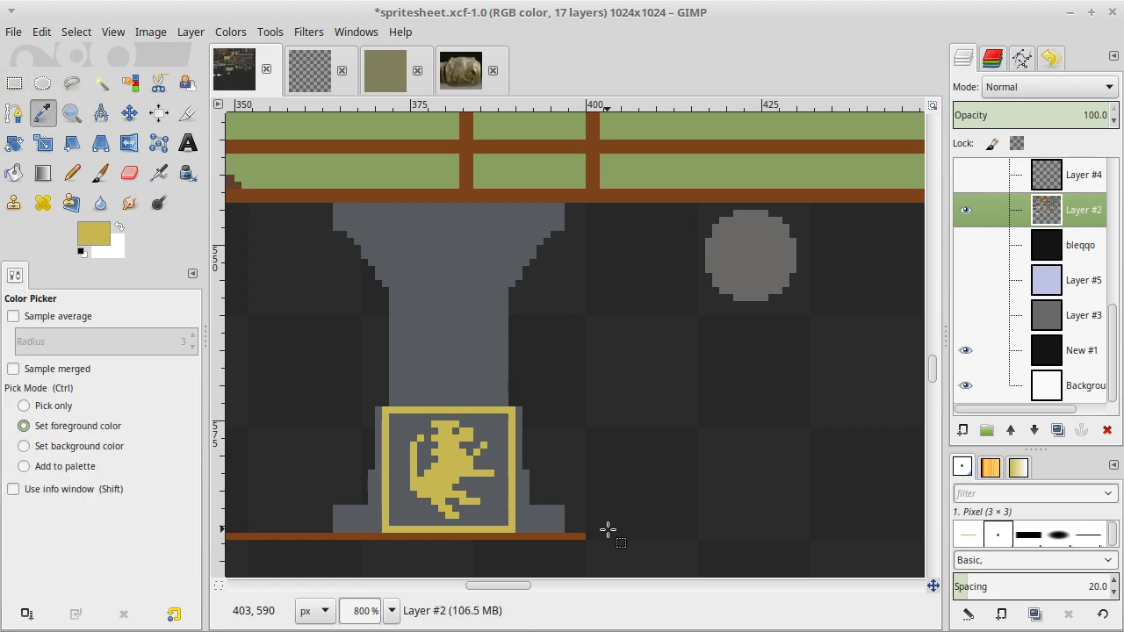
pyautogui.click(521, 434)
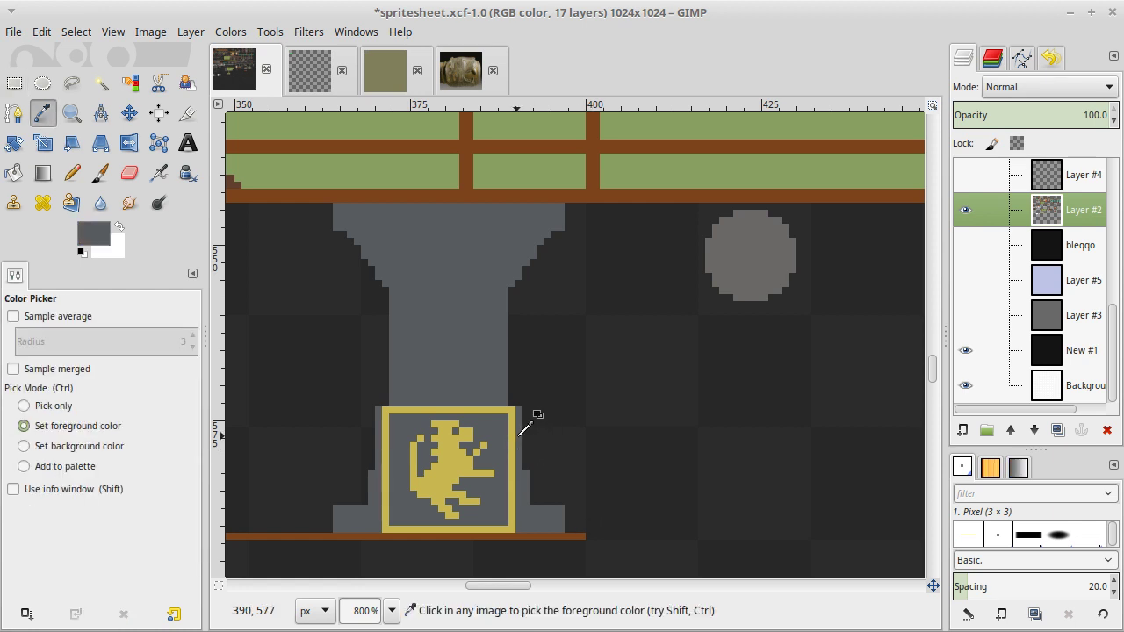
pyautogui.press('r')
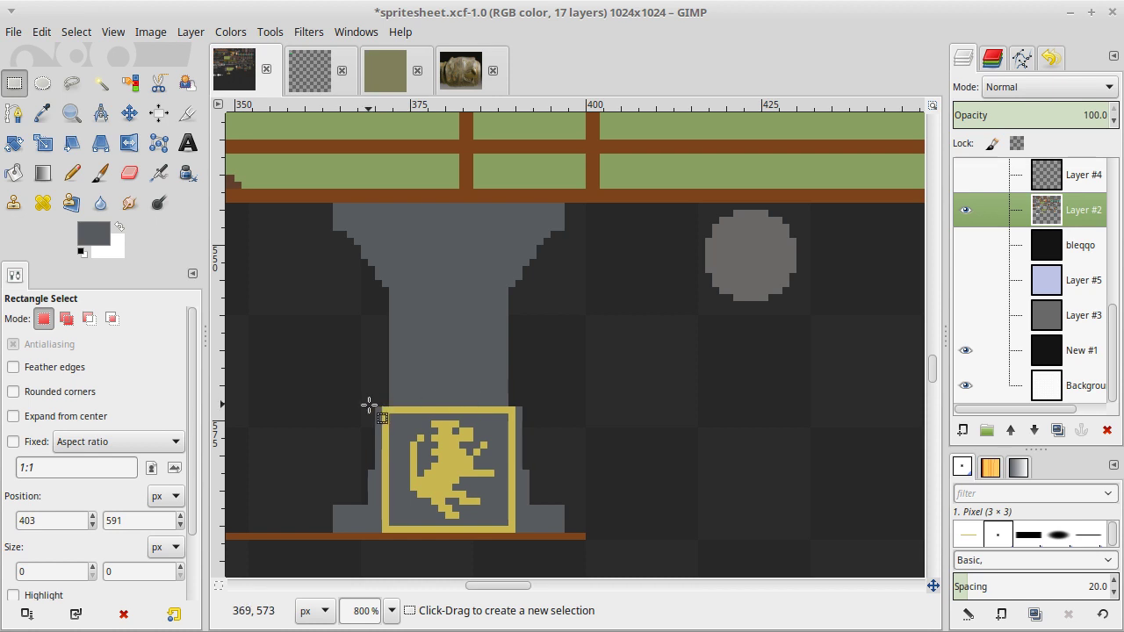
pyautogui.moveTo(377, 403); pyautogui.dragTo(526, 402)
pyautogui.hotkey('ctrl', 'shift', 'a')
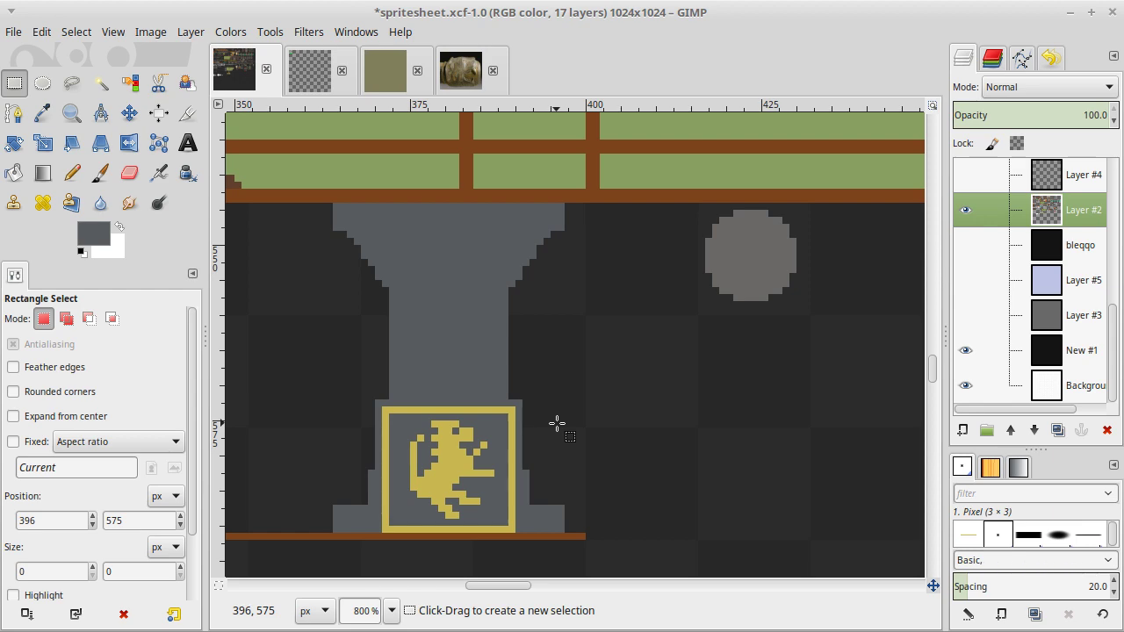
# Delete the stepped grey blocks on both sides of the framed lion at the foot of the pillar.
pyautogui.press('1')
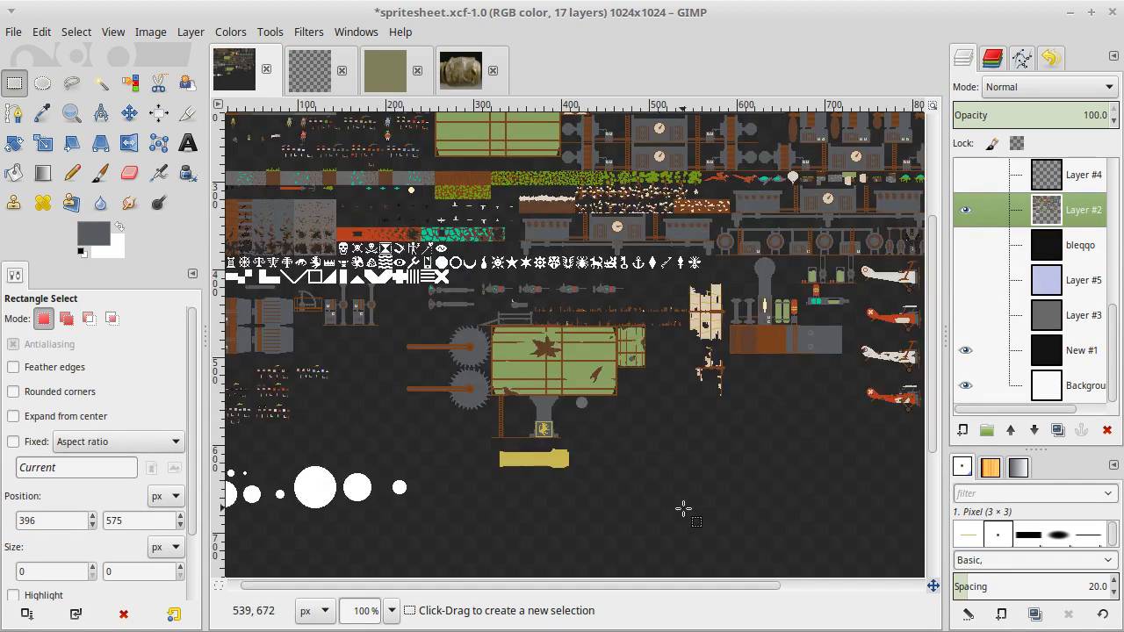
pyautogui.scroll(4, 683, 508)
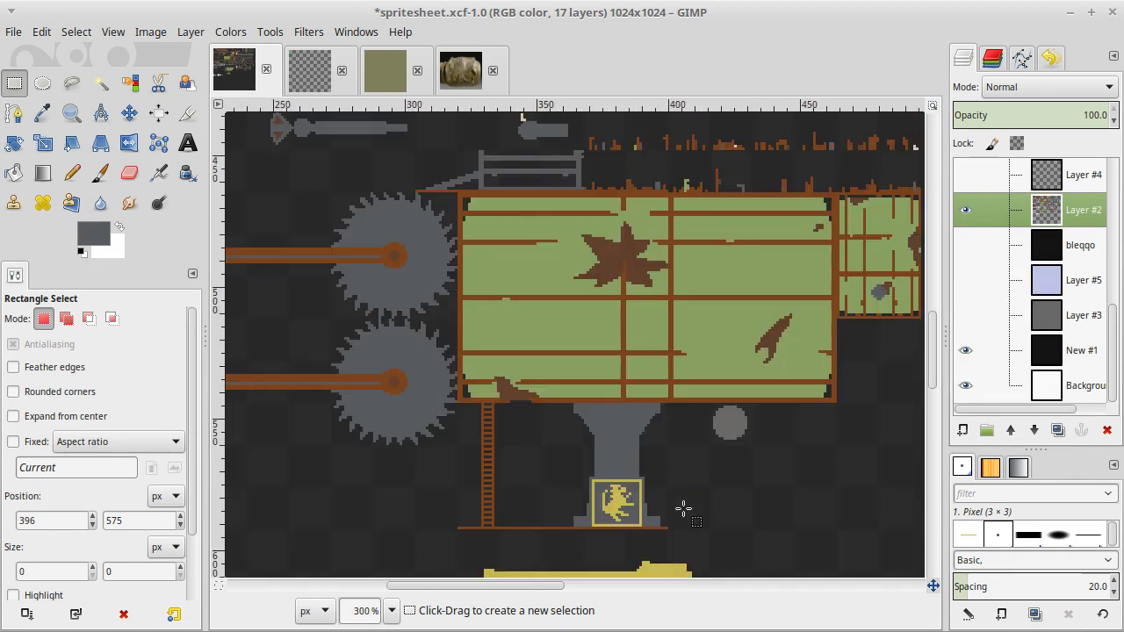
pyautogui.scroll(2, 683, 508)
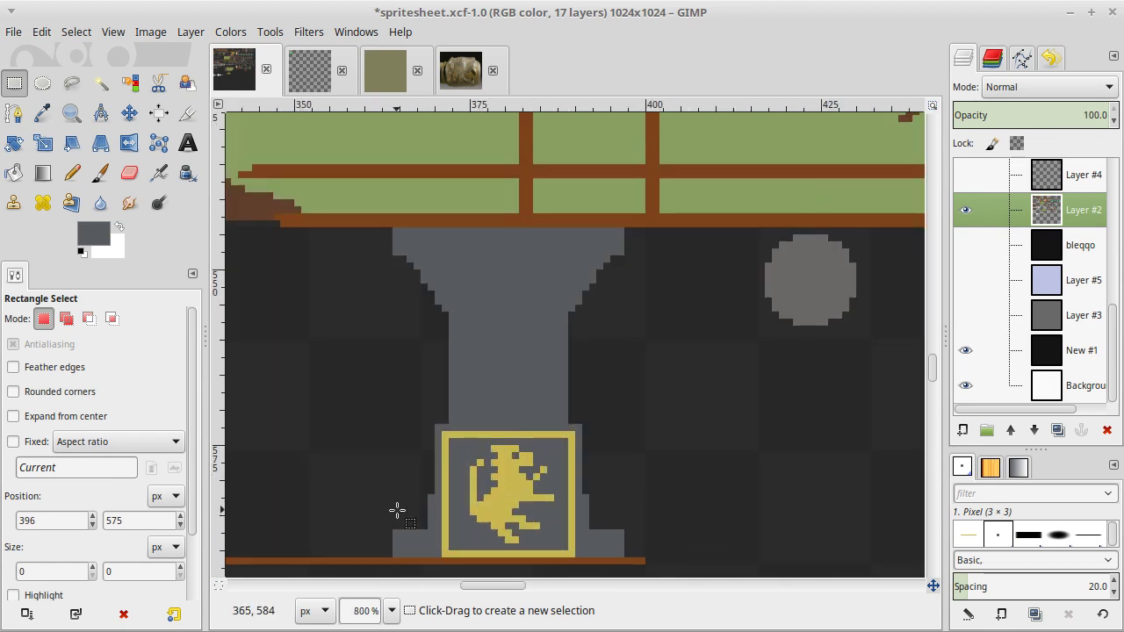
pyautogui.moveTo(377, 489); pyautogui.dragTo(434, 559)
pyautogui.click(602, 524)
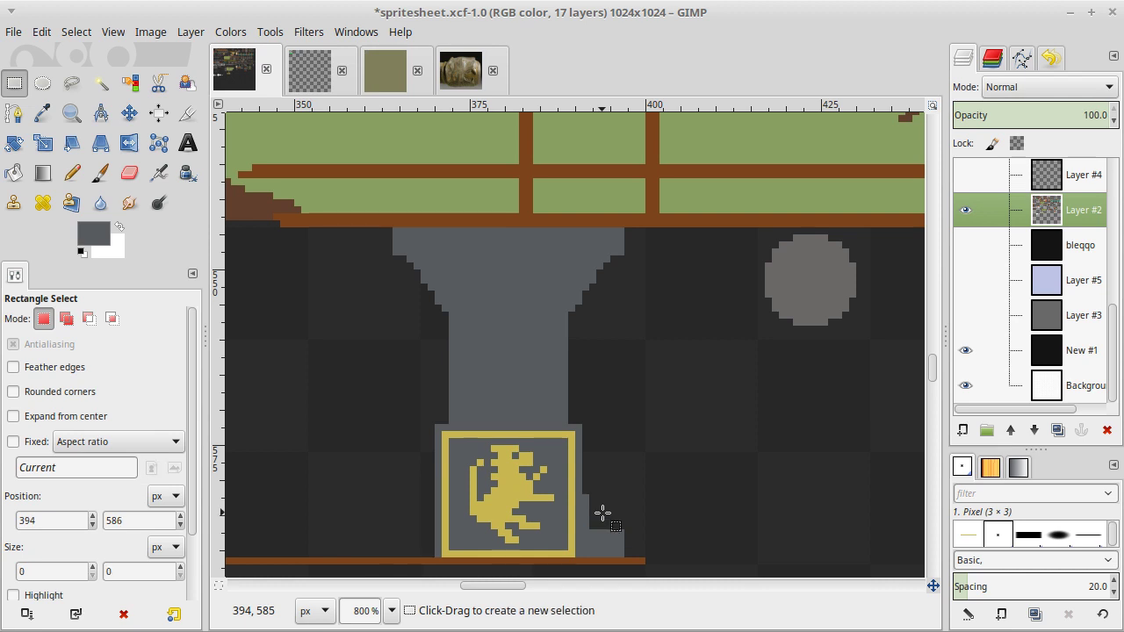
pyautogui.moveTo(582, 487); pyautogui.dragTo(634, 558)
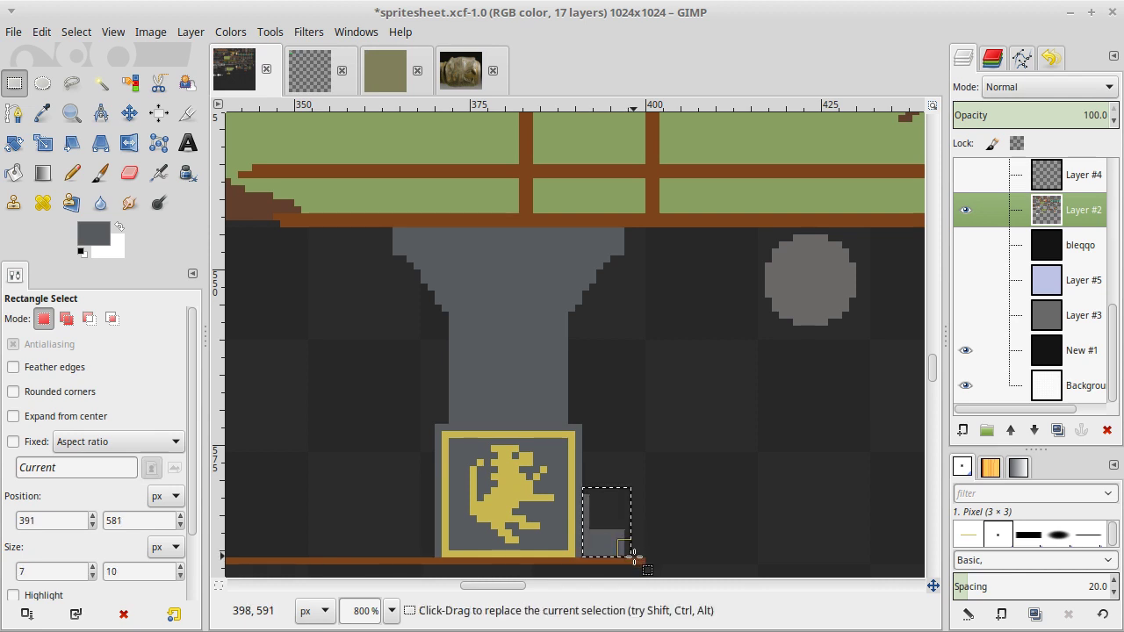
pyautogui.click(690, 558)
# View the spritesheet at 100% and examine how the pillar looks beside the other sprites.
pyautogui.press('1')
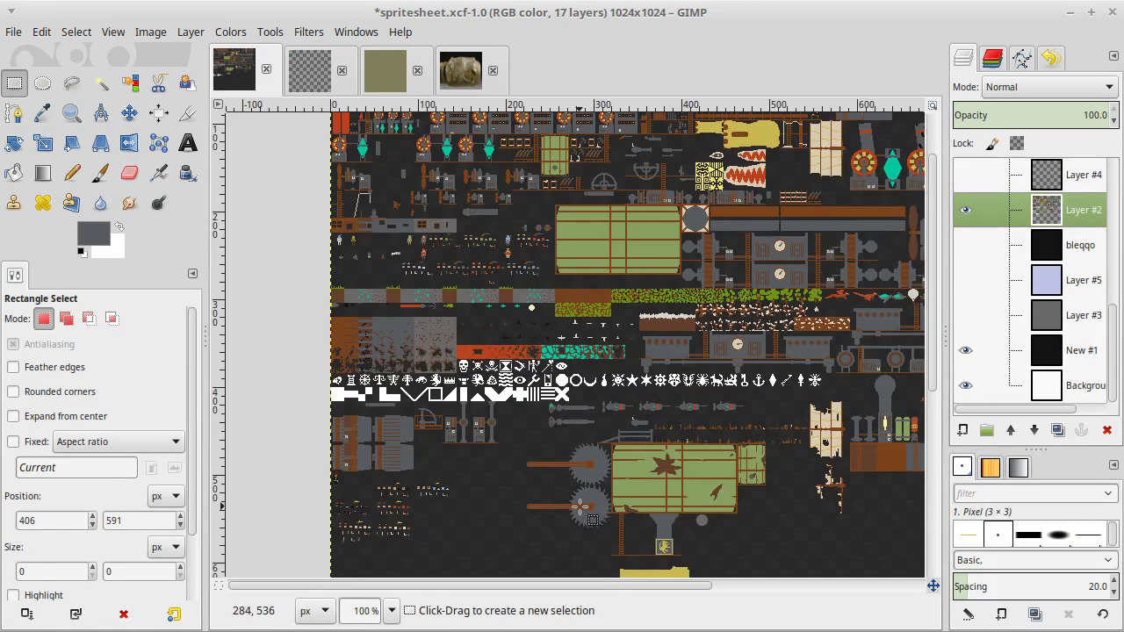
pyautogui.scroll(-3, 555, 518)
pyautogui.hscroll(5, 555, 518)
pyautogui.scroll(3, 555, 518)
pyautogui.hscroll(-3, 555, 518)
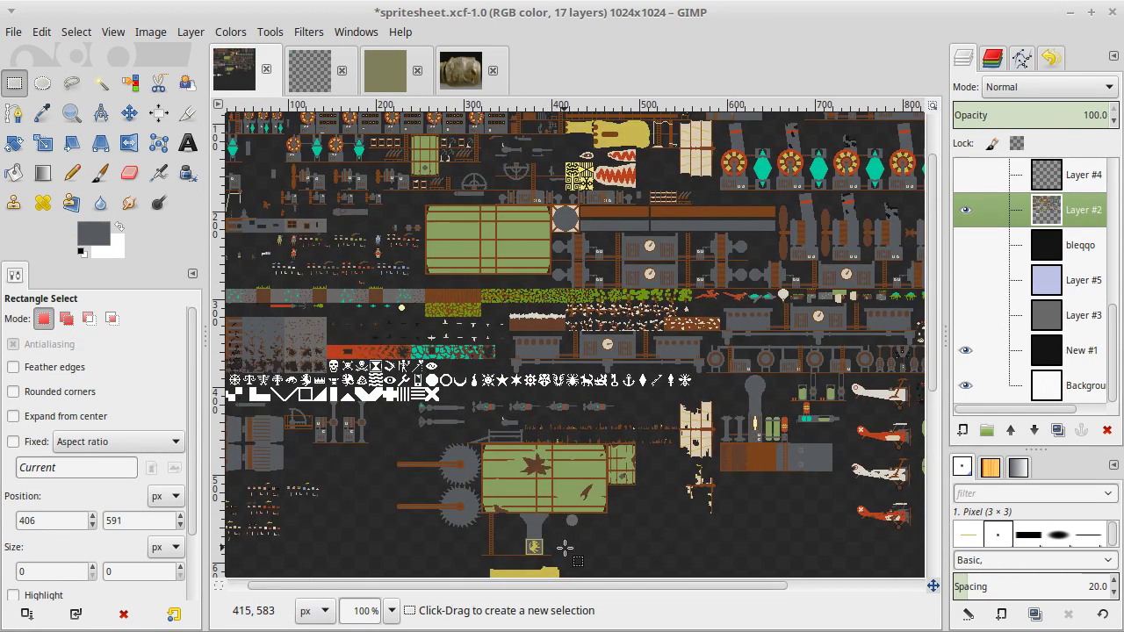
pyautogui.scroll(2, 565, 547)
pyautogui.hscroll(-1, 565, 548)
pyautogui.scroll(-6, 564, 548)
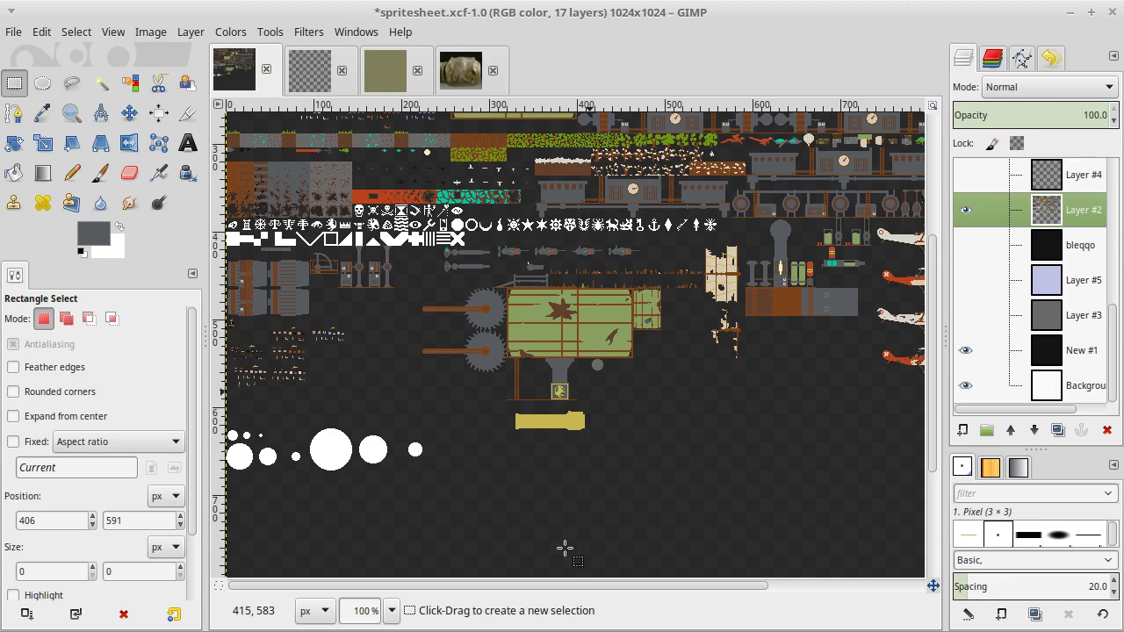
pyautogui.scroll(6, 565, 548)
pyautogui.scroll(-6, 565, 548)
pyautogui.hscroll(5, 564, 548)
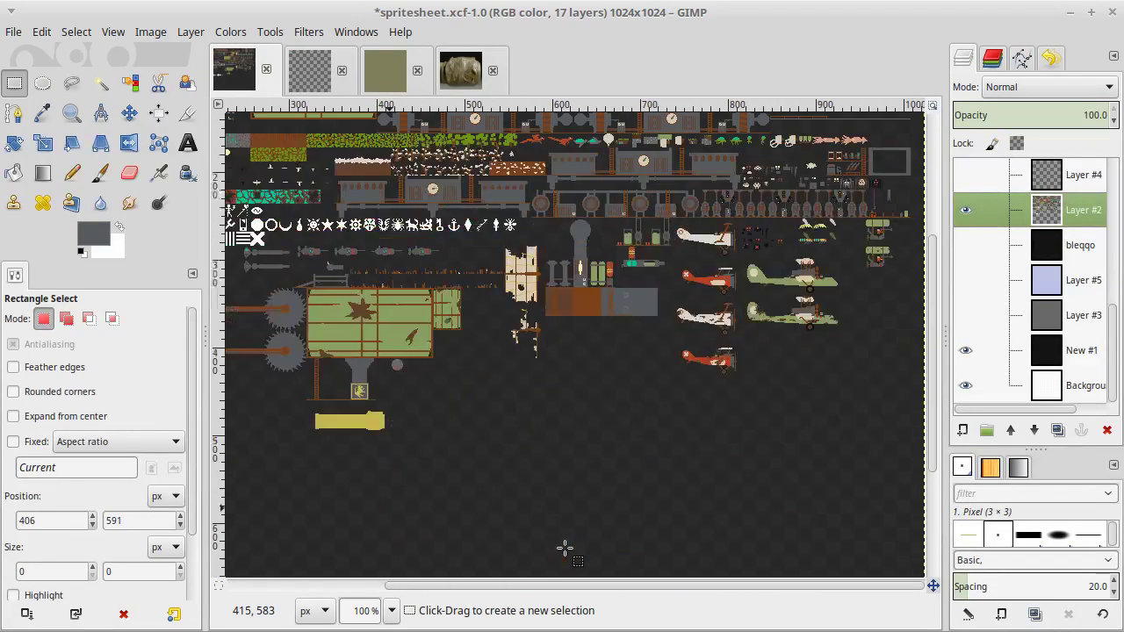
pyautogui.scroll(6, 564, 548)
pyautogui.hscroll(-5, 565, 547)
pyautogui.scroll(-3, 565, 548)
pyautogui.scroll(-3, 565, 548)
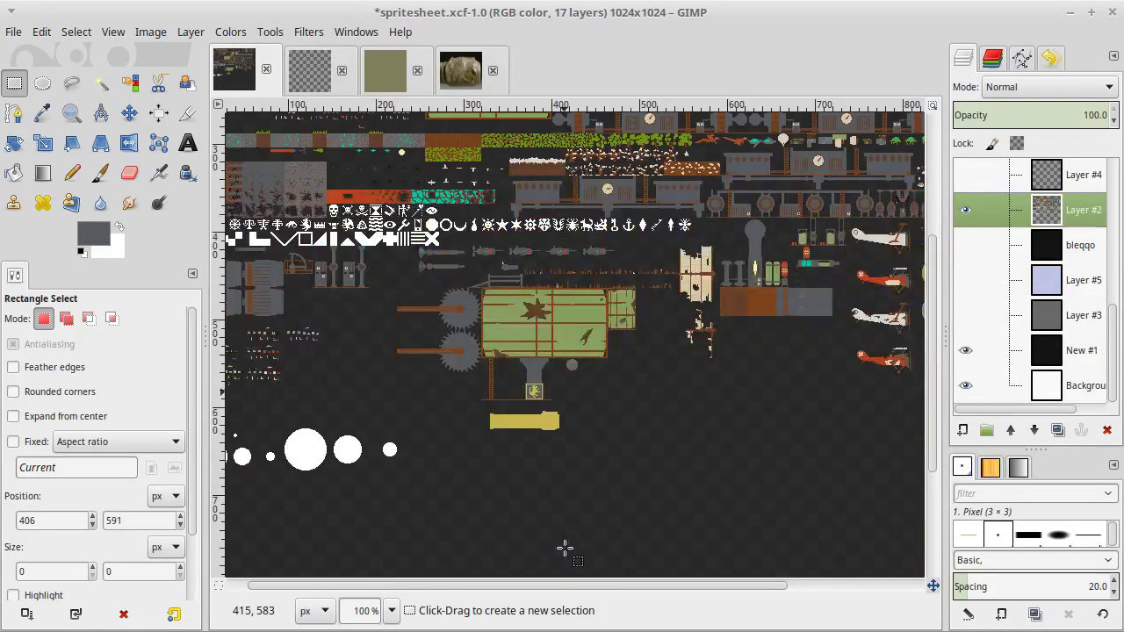
# Undo the frame and stepped-base edits back to the flared base with the unframed lion.
pyautogui.press('ctrl')
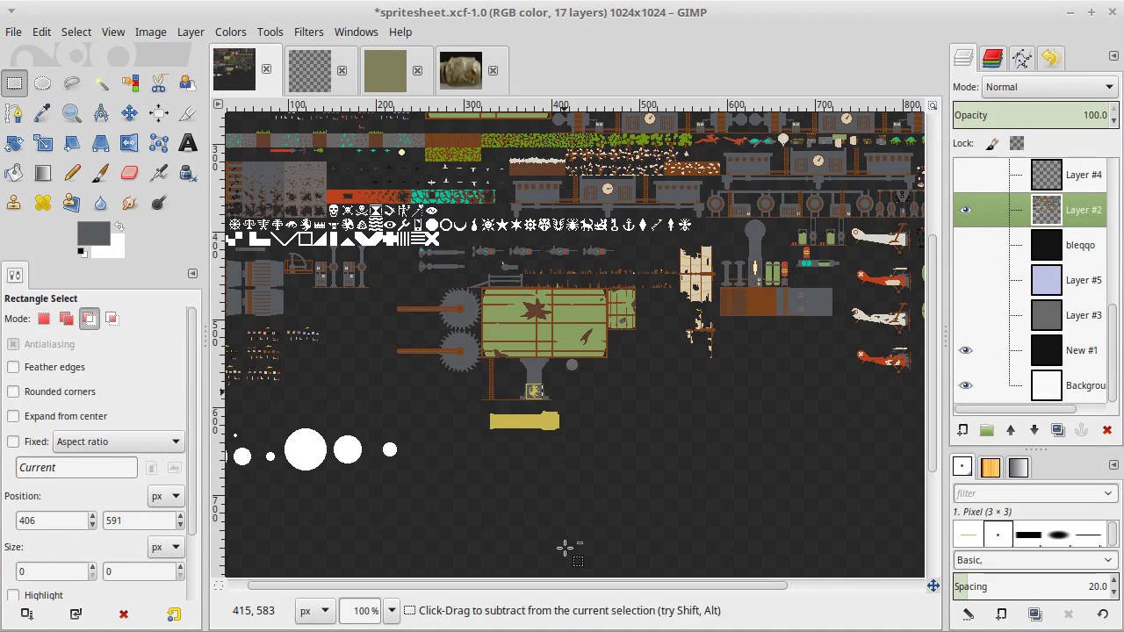
pyautogui.press('alt')
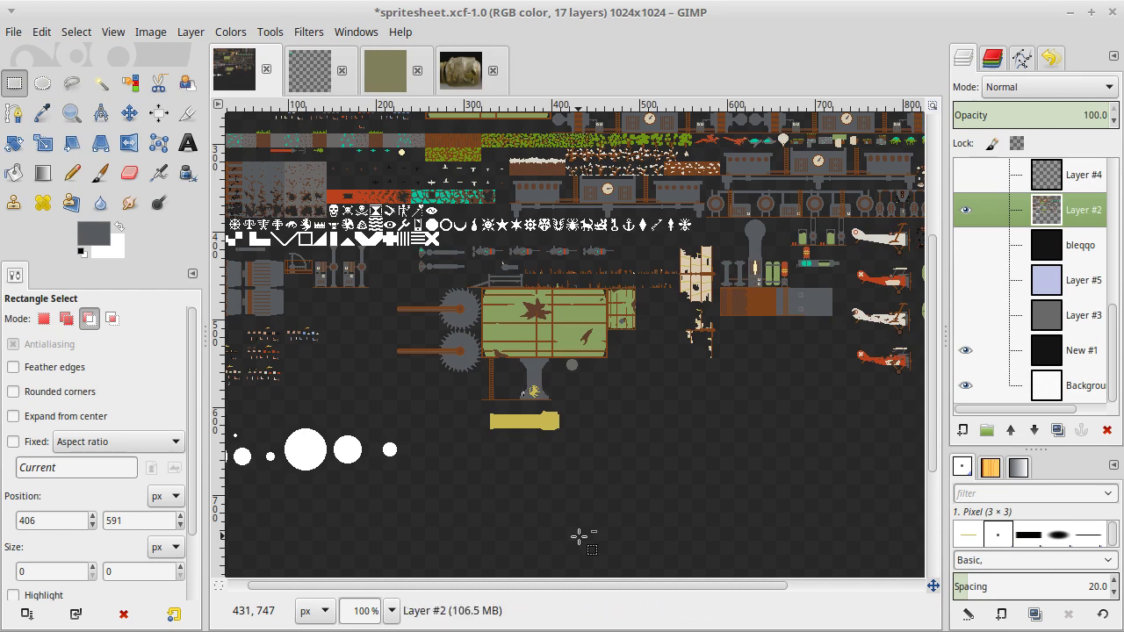
# Cut the lion with its grey background out of the pillar's base and paste it into the empty area right of the pillar.
pyautogui.scroll(3, 580, 537)
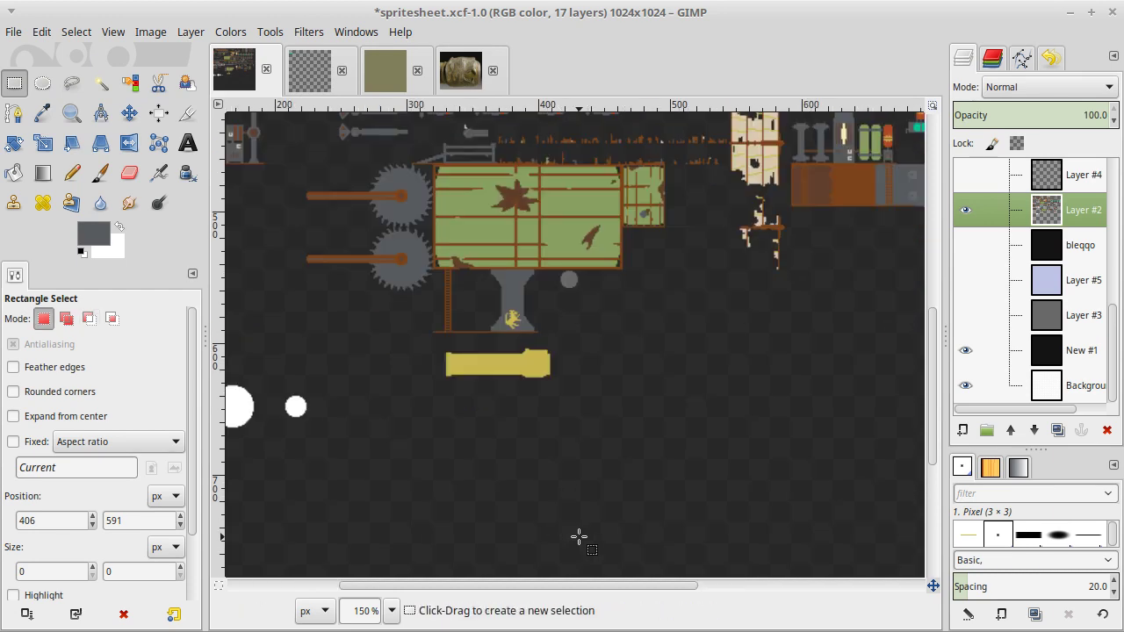
pyautogui.scroll(3, 580, 538)
pyautogui.scroll(1, 580, 537)
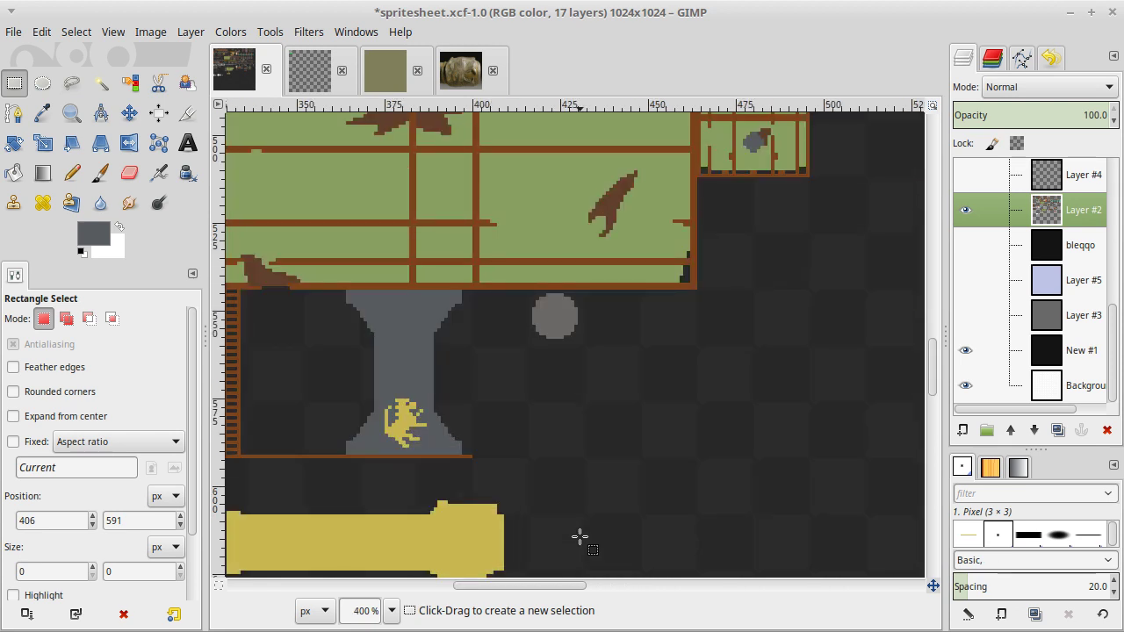
pyautogui.scroll(3, 580, 537)
pyautogui.scroll(1, 580, 537)
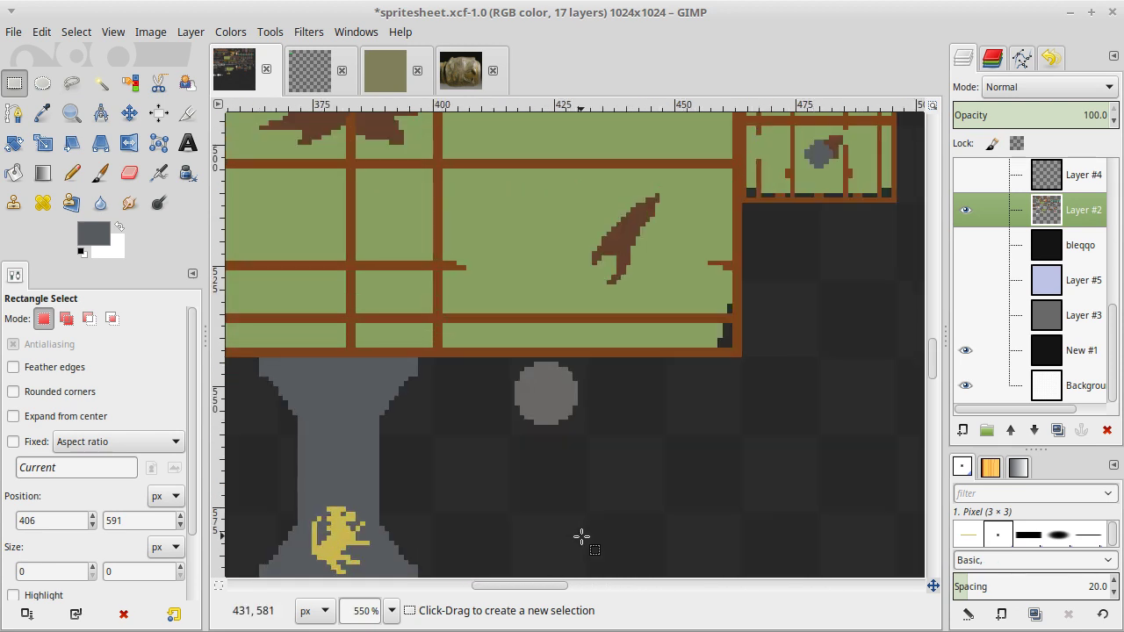
pyautogui.hscroll(-4, 581, 538)
pyautogui.scroll(-3, 581, 537)
pyautogui.scroll(-3, 581, 537)
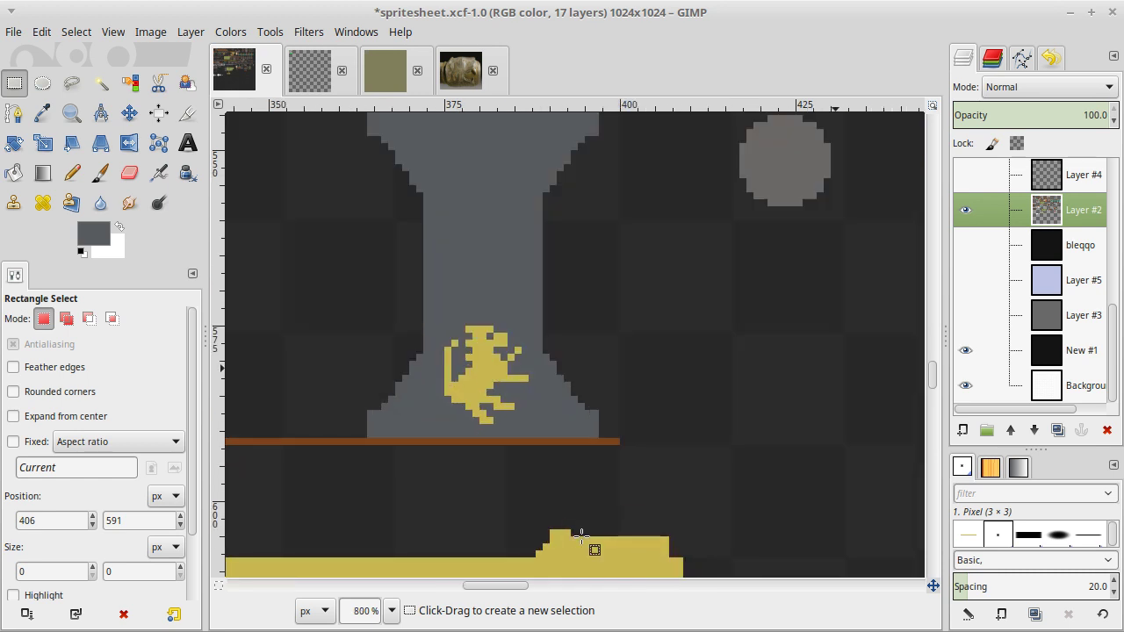
pyautogui.scroll(1, 581, 537)
pyautogui.scroll(3, 581, 537)
pyautogui.scroll(-3, 582, 538)
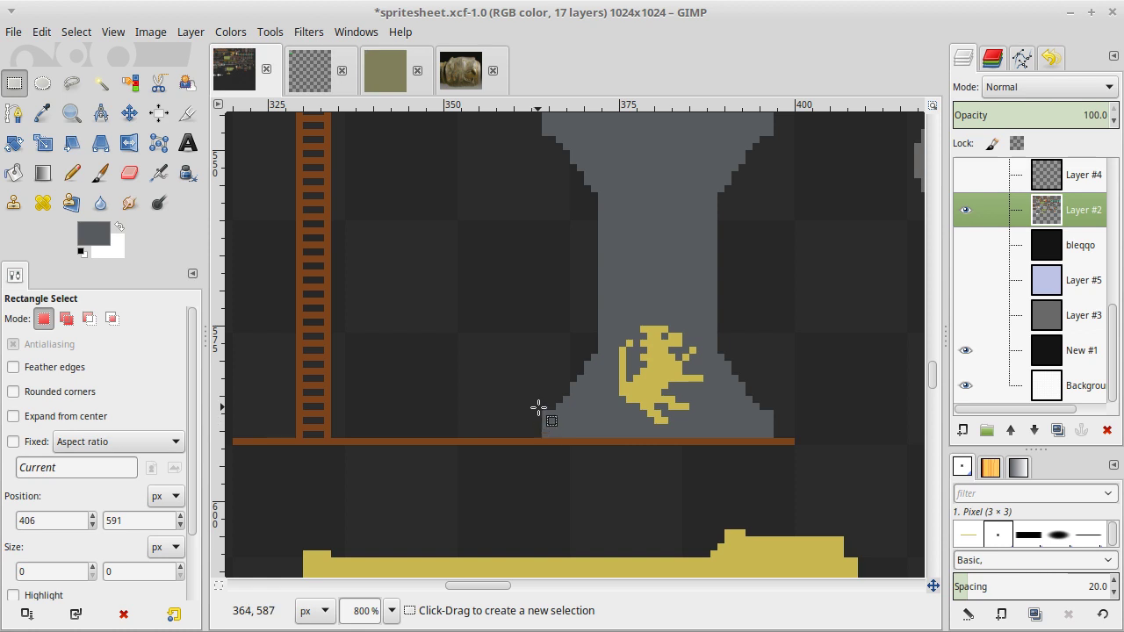
pyautogui.moveTo(564, 385); pyautogui.dragTo(572, 388)
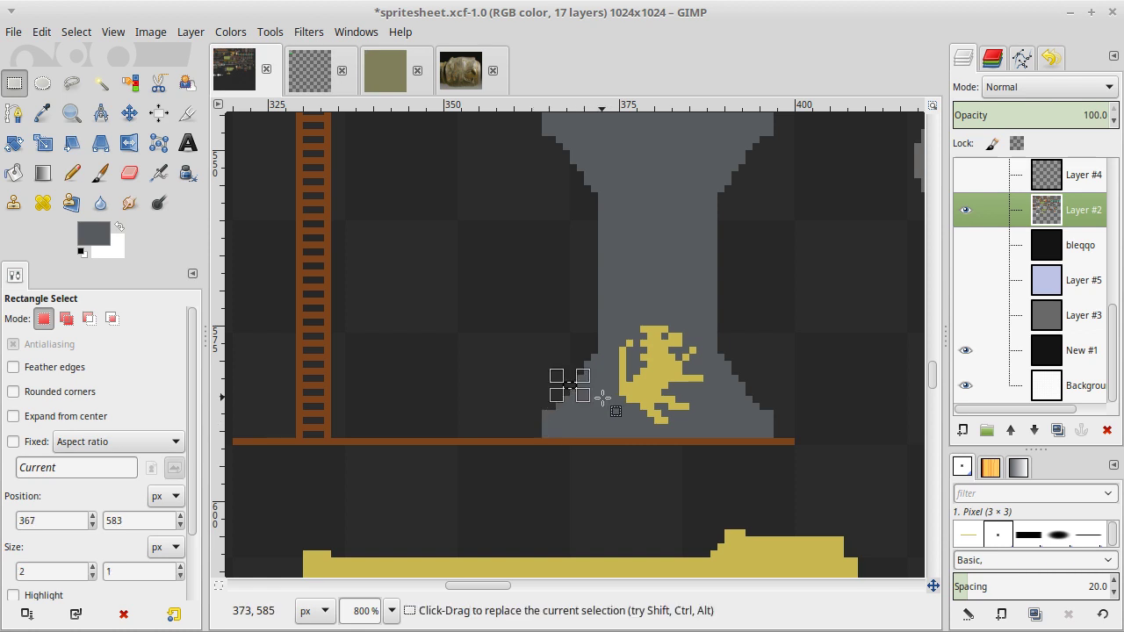
pyautogui.click(601, 392)
pyautogui.hscroll(3, 575, 358)
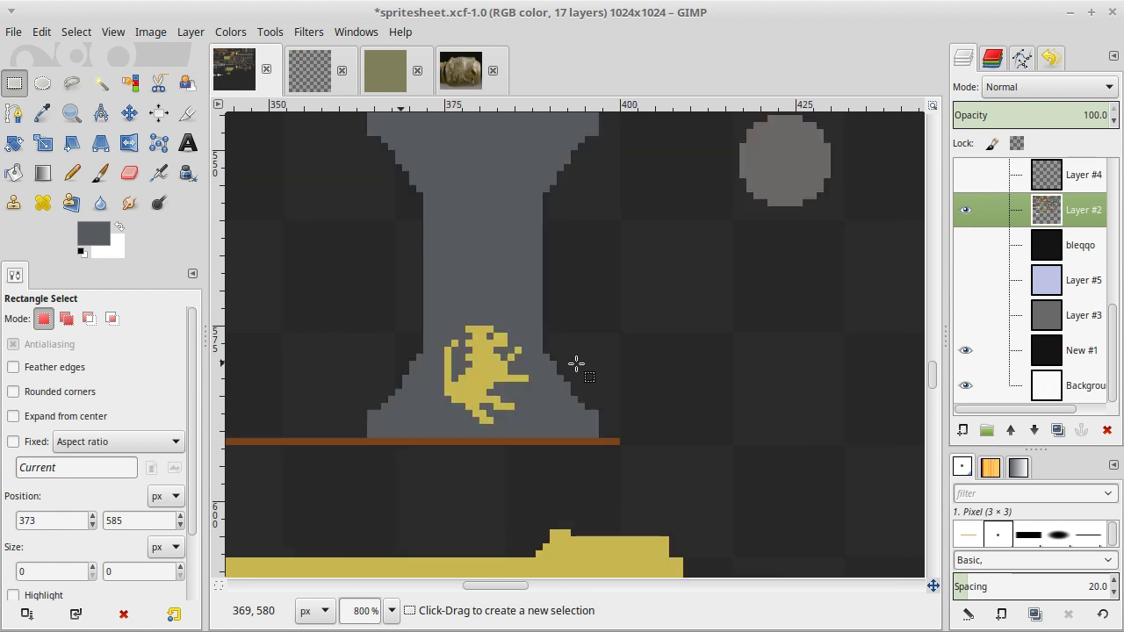
pyautogui.moveTo(444, 312); pyautogui.dragTo(803, 418)
pyautogui.hotkey('ctrl', 'x')
pyautogui.hotkey('ctrl', 'v')
pyautogui.click(601, 374)
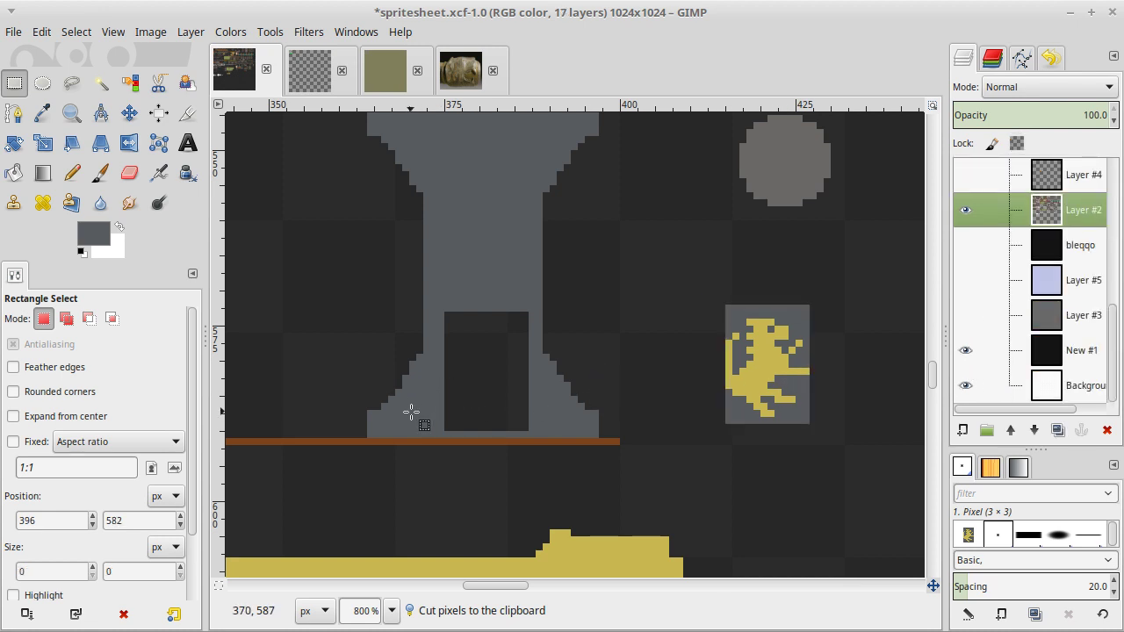
# Trim the topmost step of the base's left flare and repaint the pillar's edge pixel at 372, 579 in grey.
pyautogui.press('o')
pyautogui.press('n')
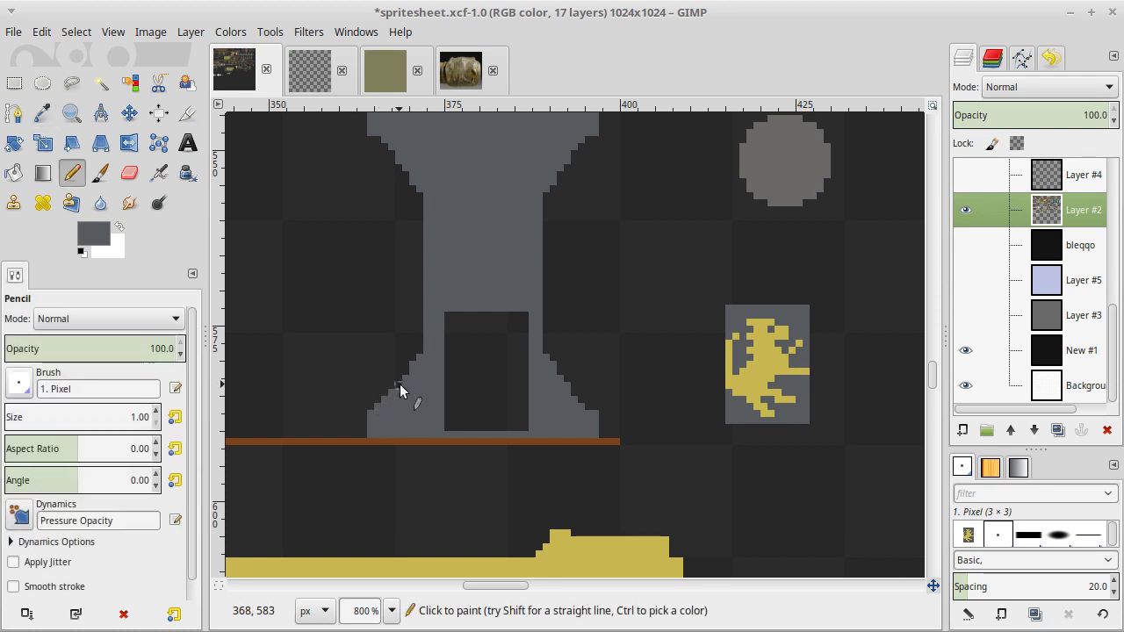
pyautogui.press('r')
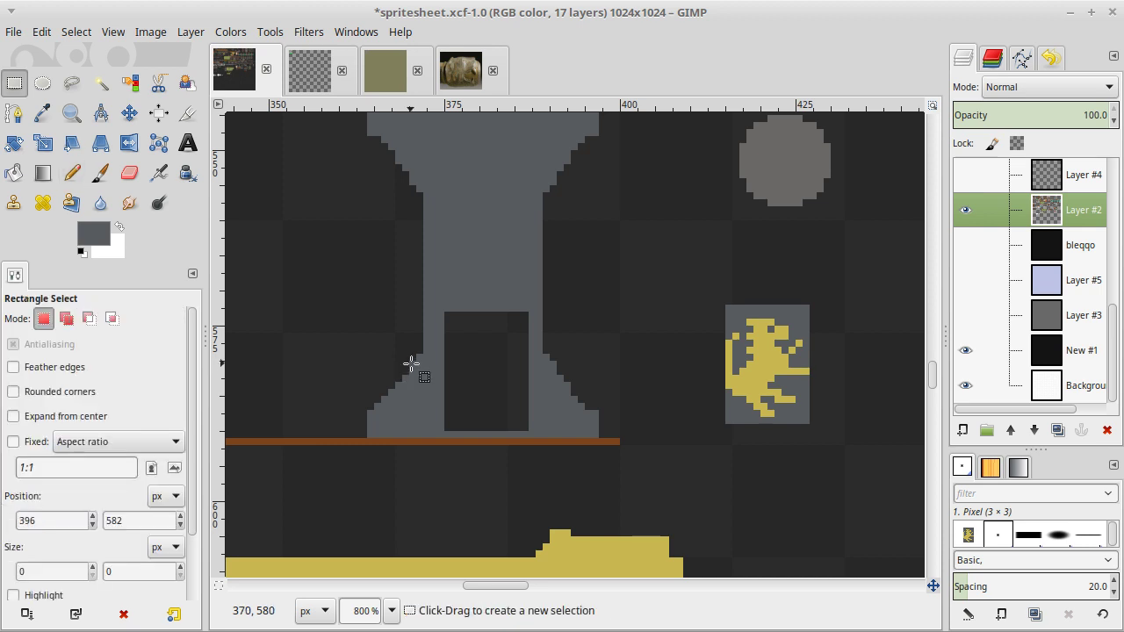
pyautogui.moveTo(411, 364)
pyautogui.mouseDown()
pyautogui.moveTo(416, 378)
pyautogui.moveTo(413, 368)
pyautogui.moveTo(431, 356)
pyautogui.mouseUp()
pyautogui.click(438, 370)
pyautogui.press('Delete')
pyautogui.click(452, 369)
pyautogui.press('n')
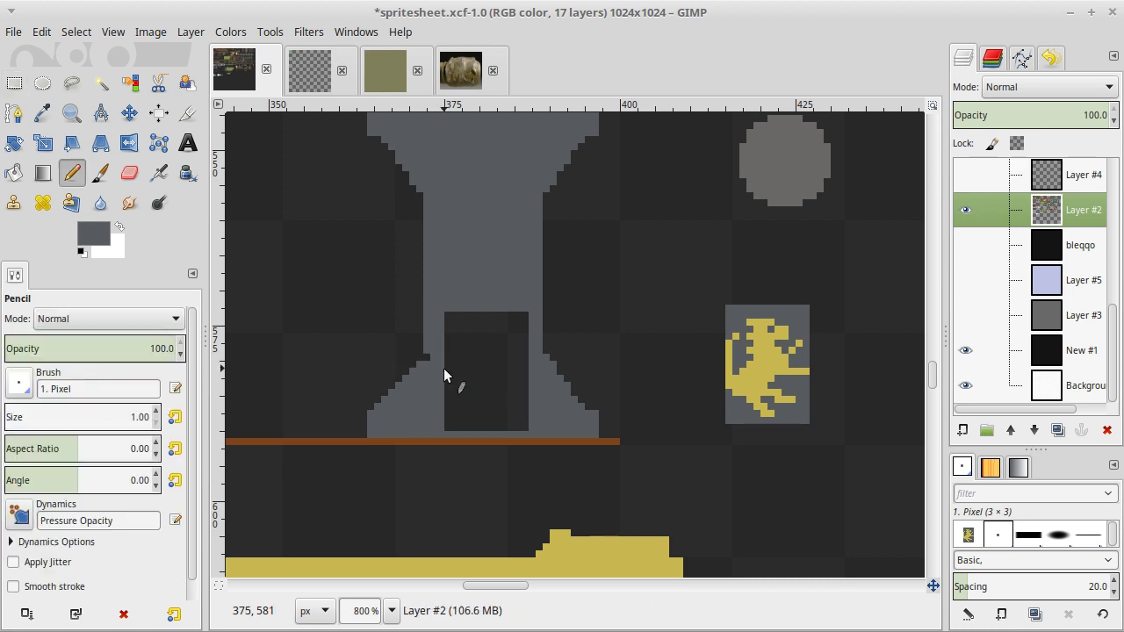
pyautogui.click(426, 356)
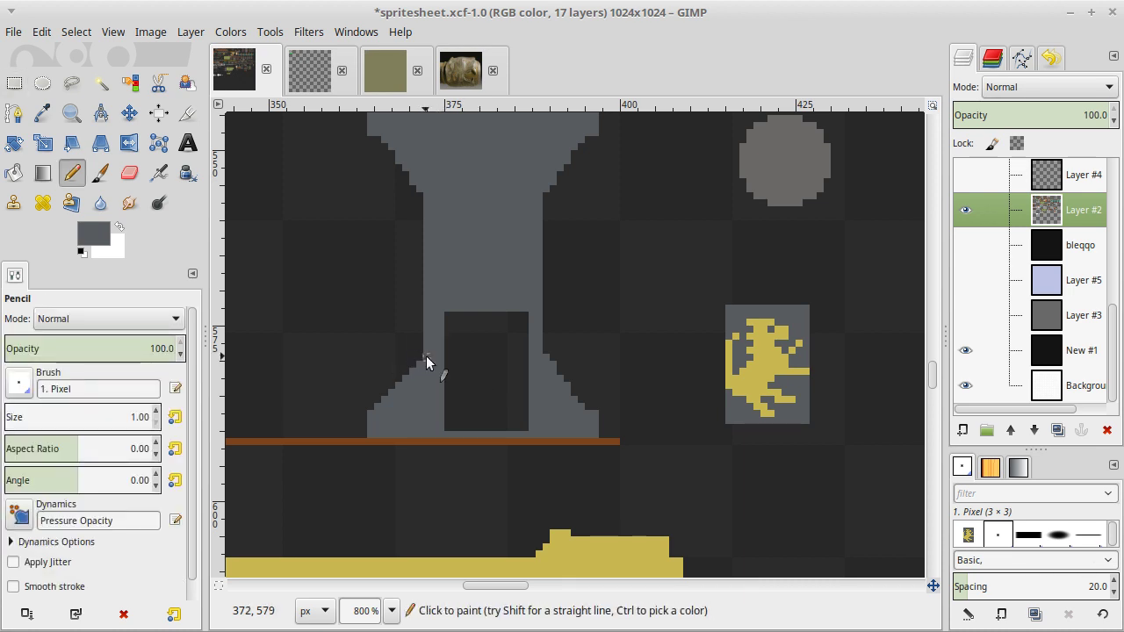
# Fill the rectangular hole left by the lion in the pillar's base with grey.
pyautogui.press('r')
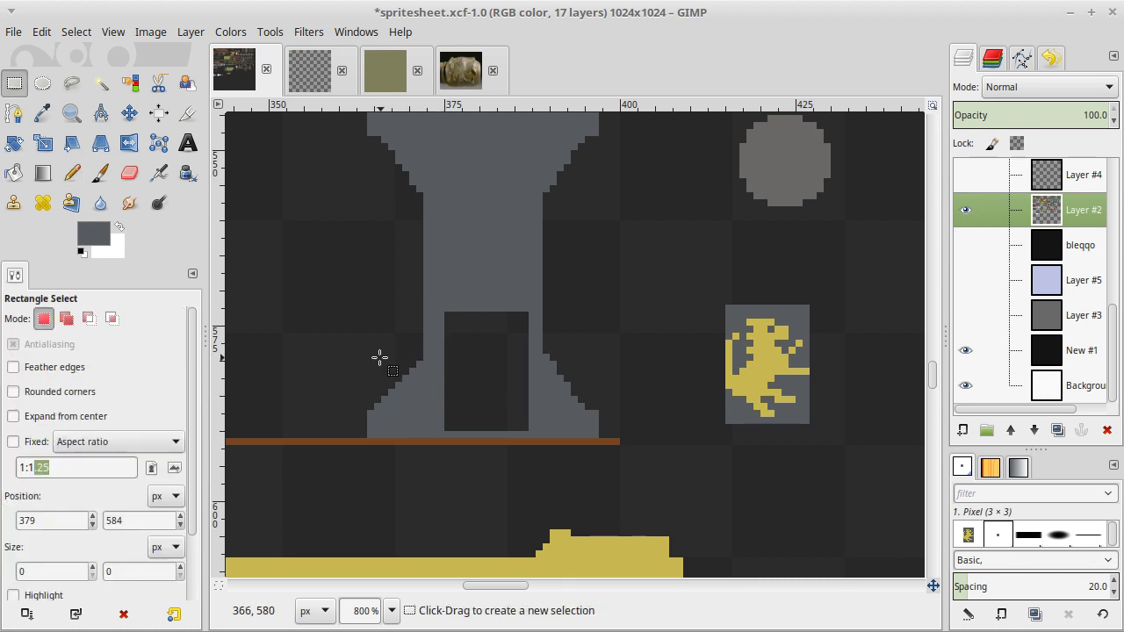
pyautogui.hotkey('shift', 'b')
pyautogui.click(455, 334)
# Copy the 12 × 11 px left flare of the base at 364, 580, paste it and flip the copy horizontally.
pyautogui.press('r')
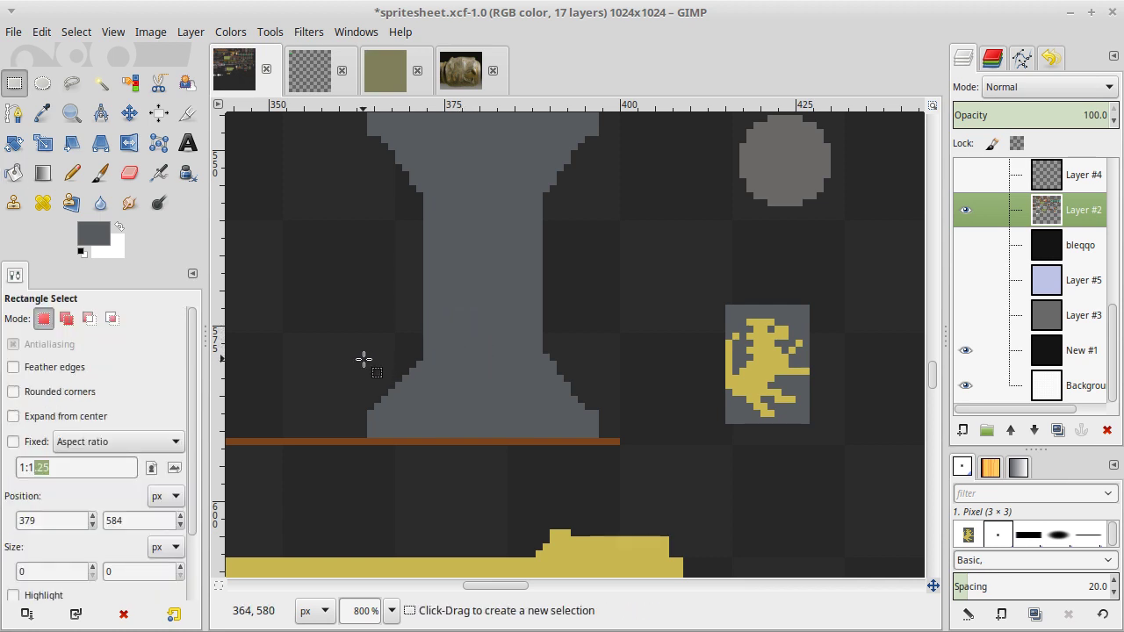
pyautogui.moveTo(367, 361); pyautogui.dragTo(671, 333)
pyautogui.hotkey('ctrl', 'c')
pyautogui.hotkey('ctrl', 'v')
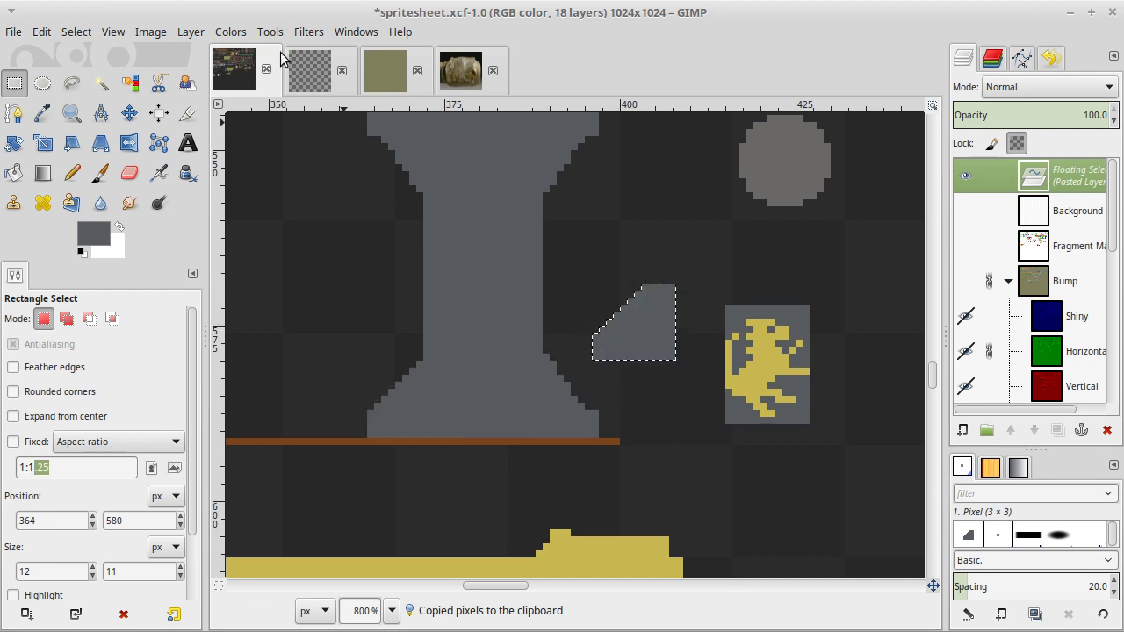
pyautogui.click(190, 33)
pyautogui.moveTo(270, 281)
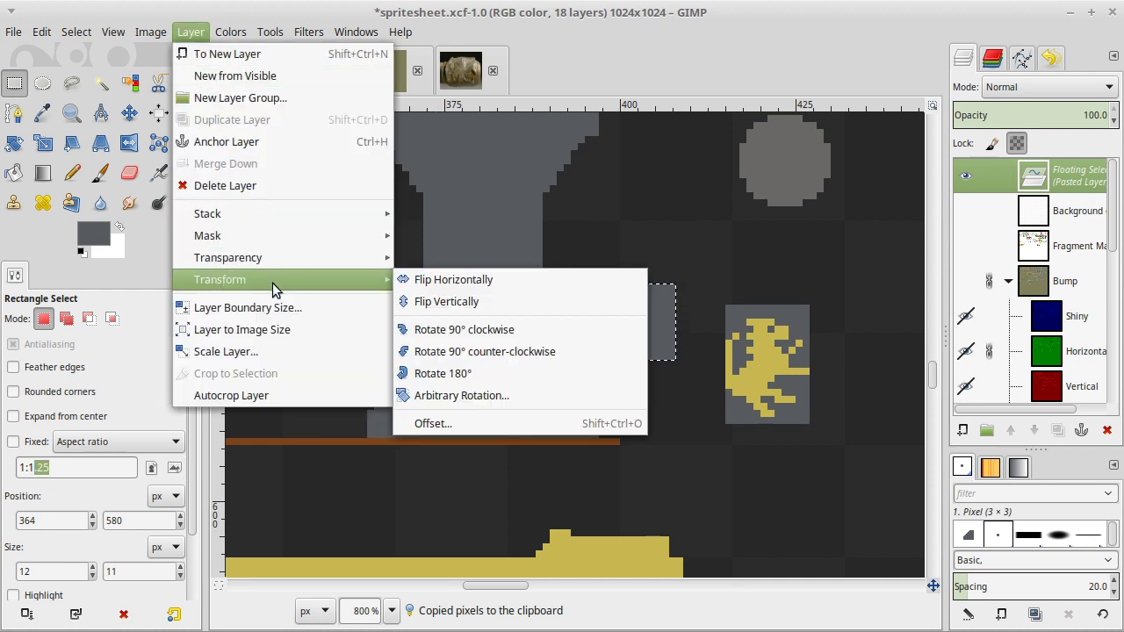
pyautogui.click(508, 280)
# Anchor the flipped flare copy and erase the old right flare of the pillar's base.
pyautogui.moveTo(543, 355); pyautogui.dragTo(601, 436)
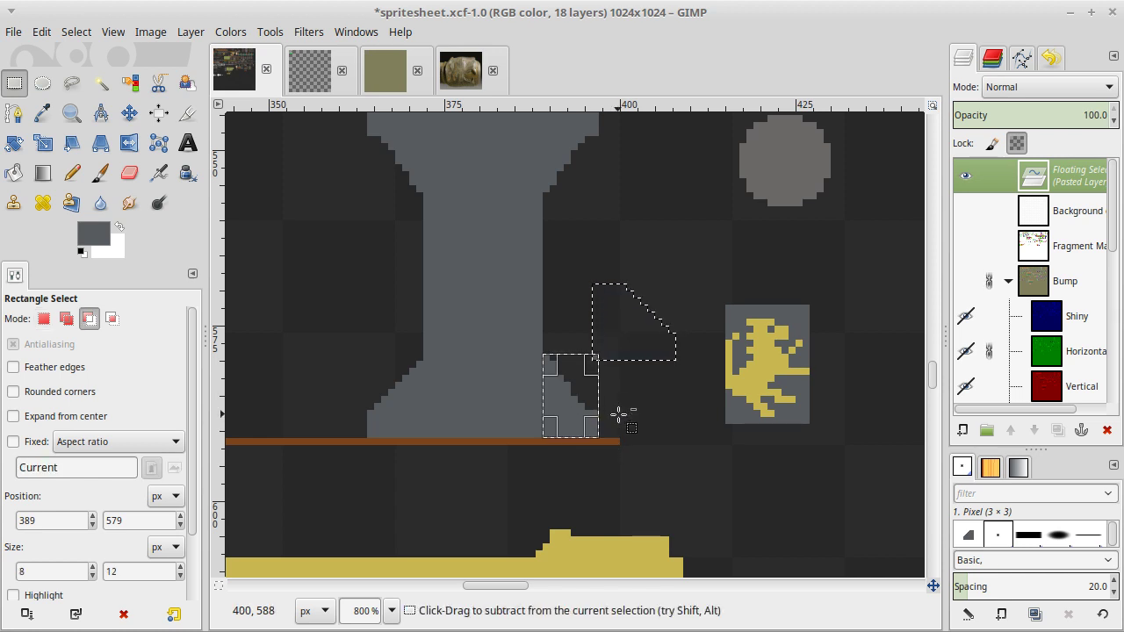
pyautogui.keyDown('ctrl'); pyautogui.click(618, 411); pyautogui.keyUp('ctrl')
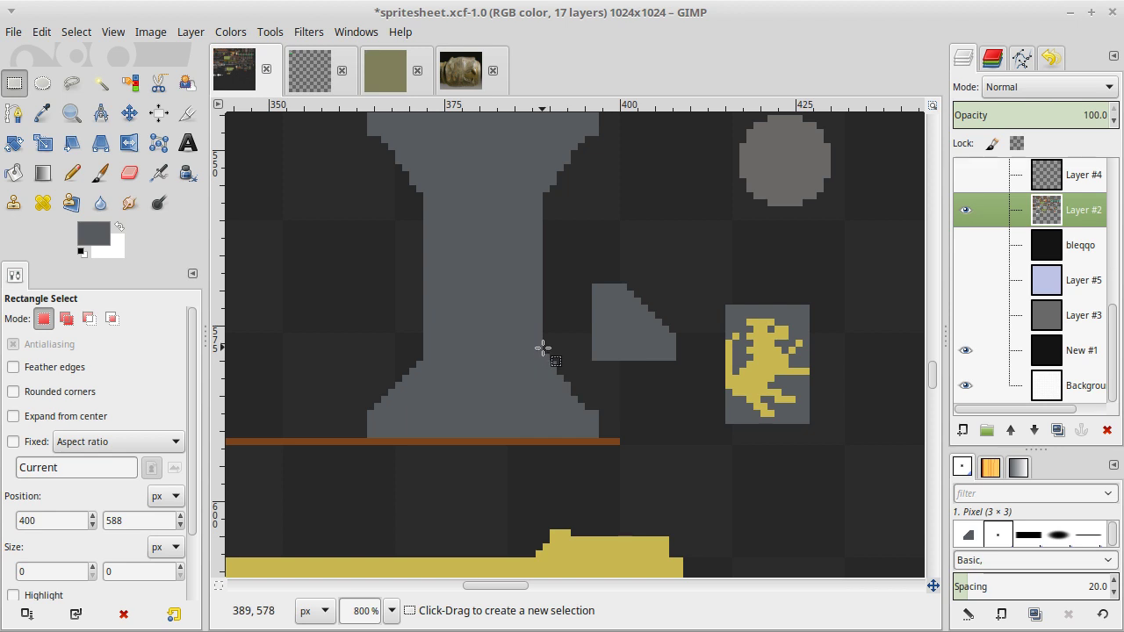
pyautogui.moveTo(543, 348); pyautogui.dragTo(585, 394)
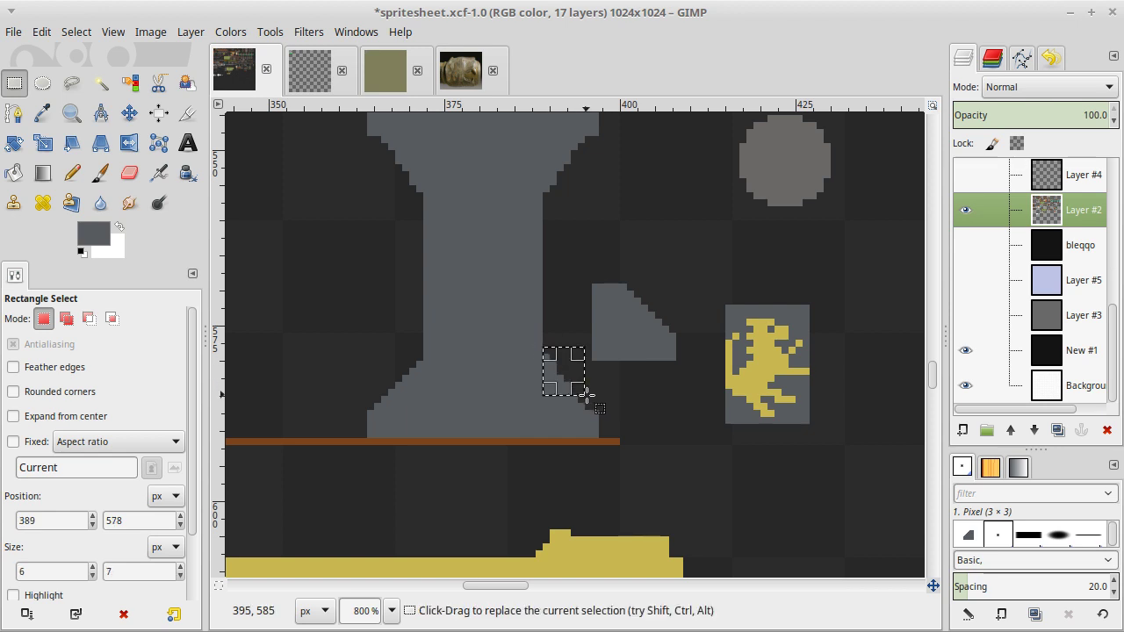
pyautogui.press('Delete')
pyautogui.click(602, 413)
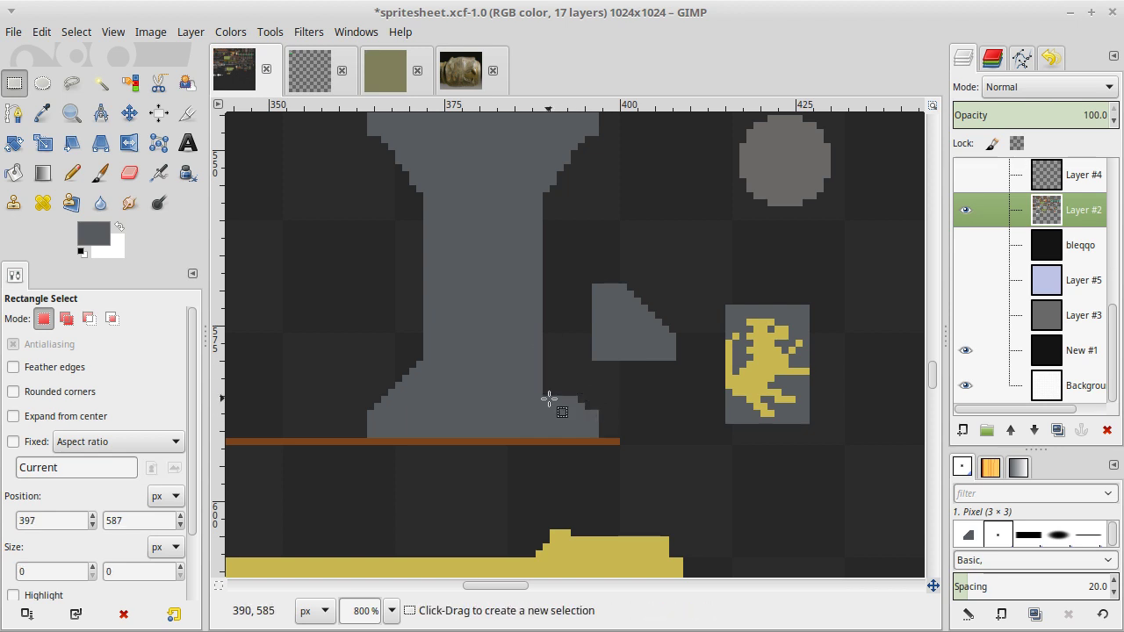
pyautogui.moveTo(545, 397); pyautogui.dragTo(614, 441)
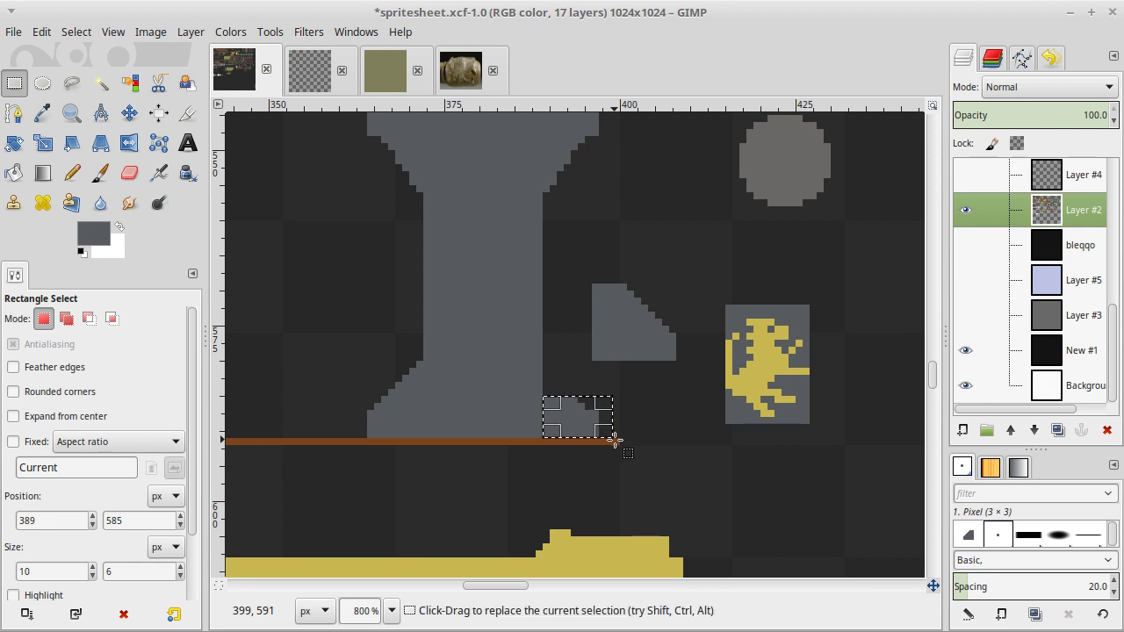
pyautogui.press('Delete')
# Move the flipped flare against the right side of the pillar's base, resting on the brown line, and anchor it.
pyautogui.moveTo(578, 263); pyautogui.dragTo(684, 382)
pyautogui.hotkey('ctrl', 'shift', 'l')
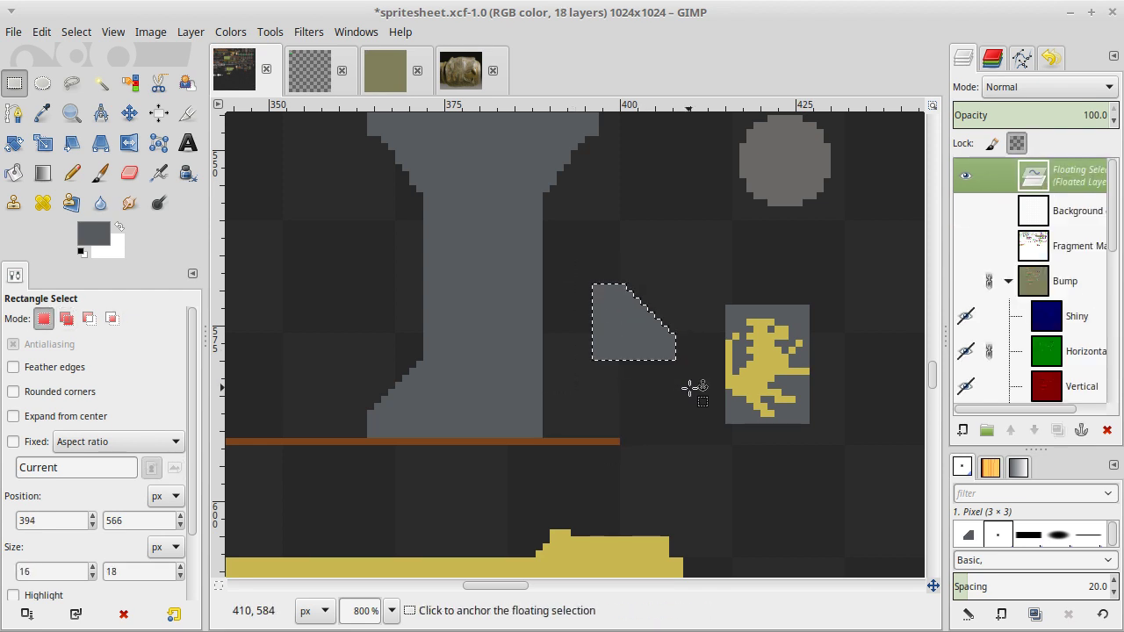
pyautogui.press('m')
pyautogui.moveTo(639, 332); pyautogui.dragTo(558, 420)
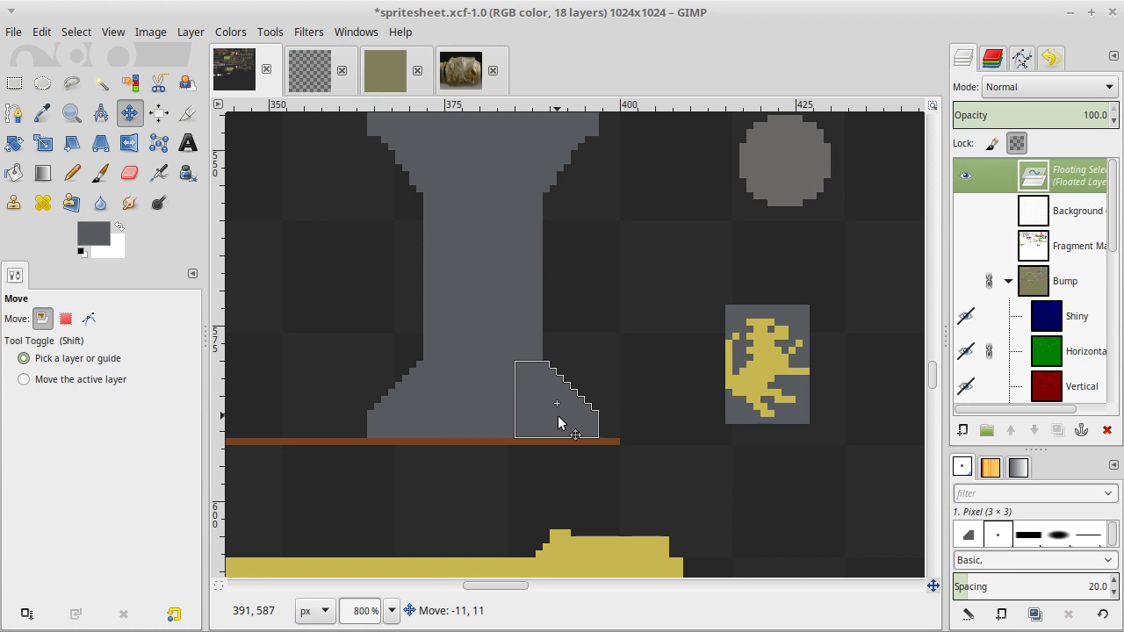
pyautogui.press('r')
pyautogui.click(610, 370)
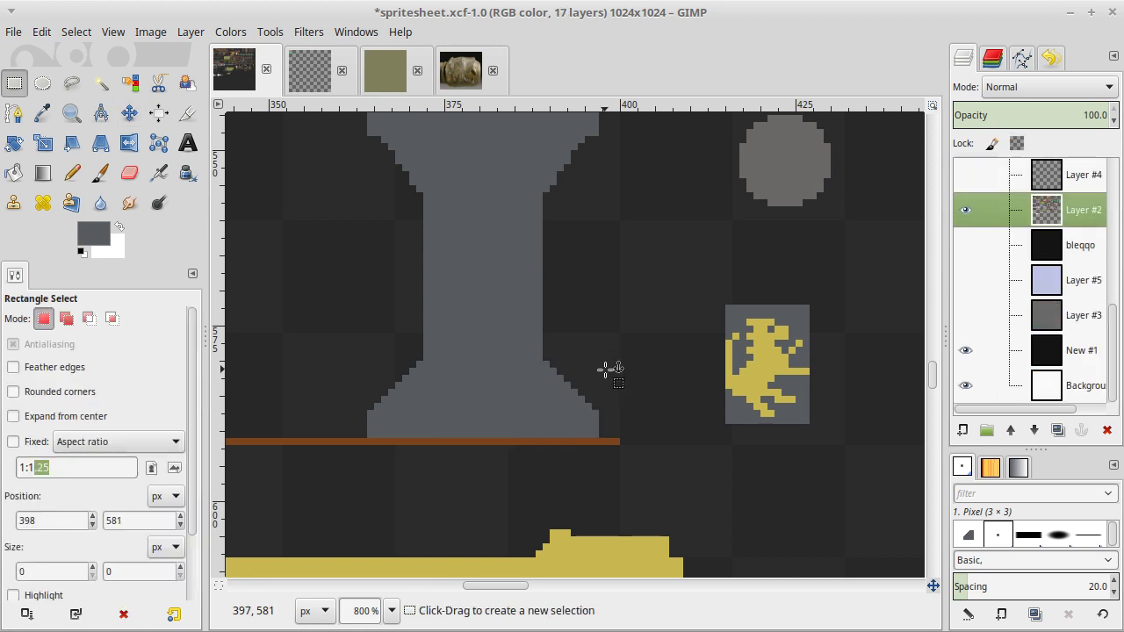
# Move the lion with its grey background onto the middle of the pillar's shaft and anchor it.
pyautogui.moveTo(659, 269); pyautogui.dragTo(828, 437)
pyautogui.hotkey('ctrl', 'shift', 'l')
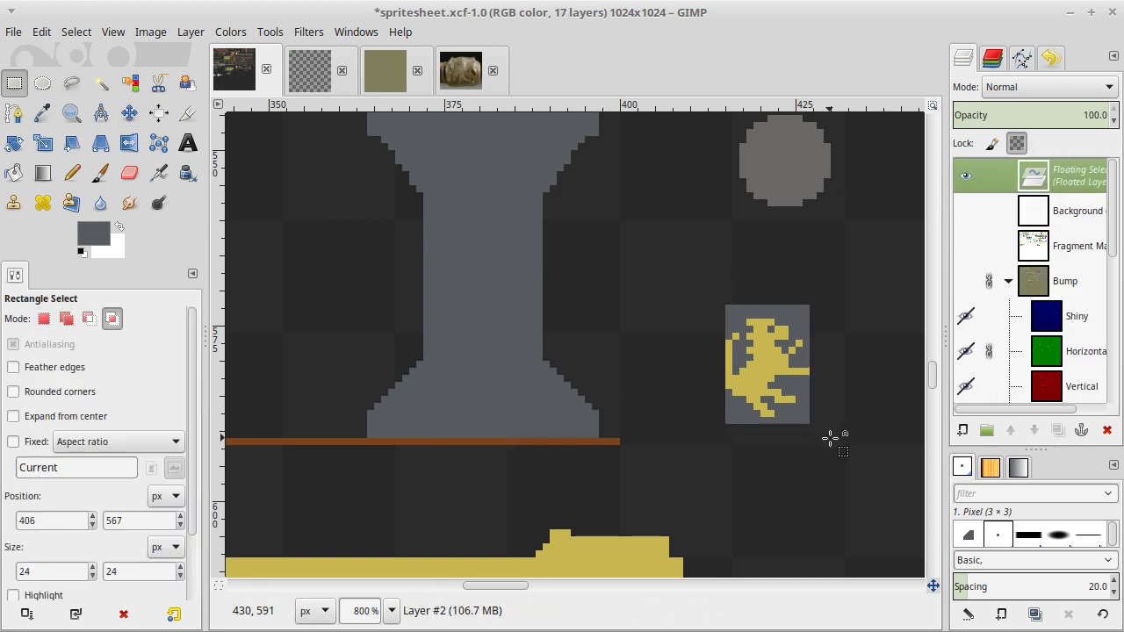
pyautogui.press('m')
pyautogui.moveTo(767, 391); pyautogui.dragTo(481, 301)
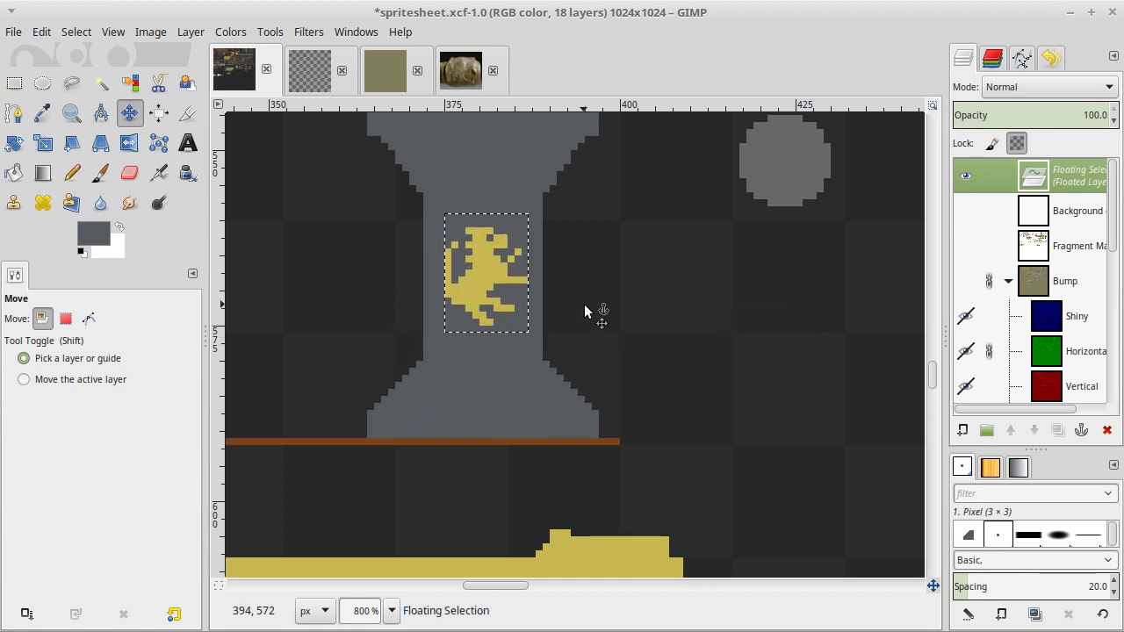
pyautogui.press('r')
pyautogui.click(590, 303)
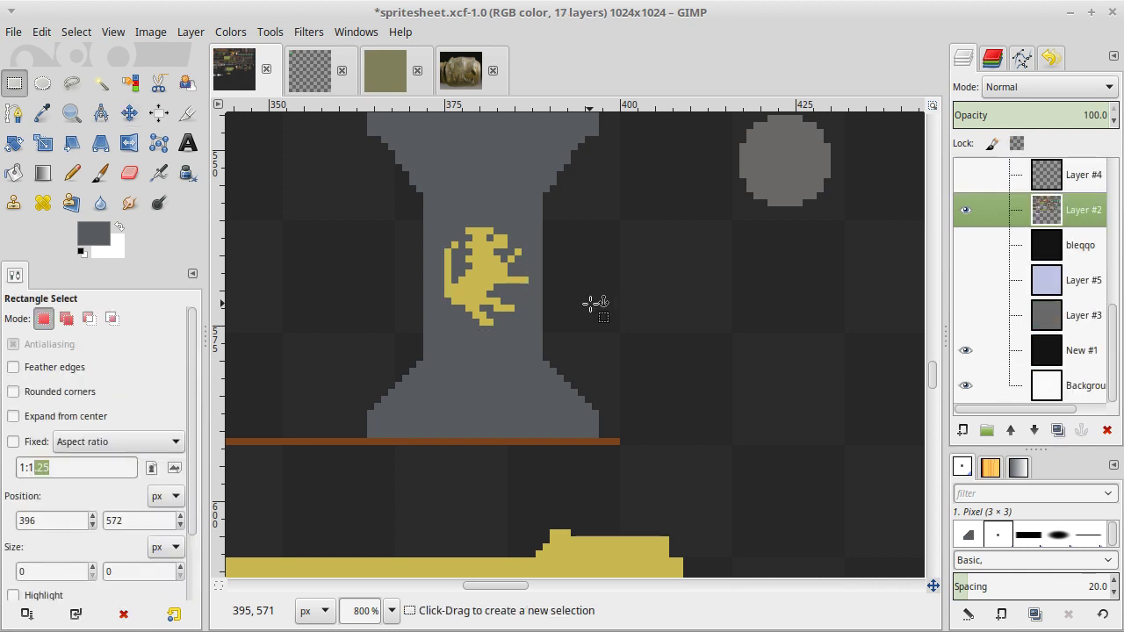
# Erase the pillar's flared top, a 35 × 13 px area at 364, 544.
pyautogui.scroll(2, 592, 303)
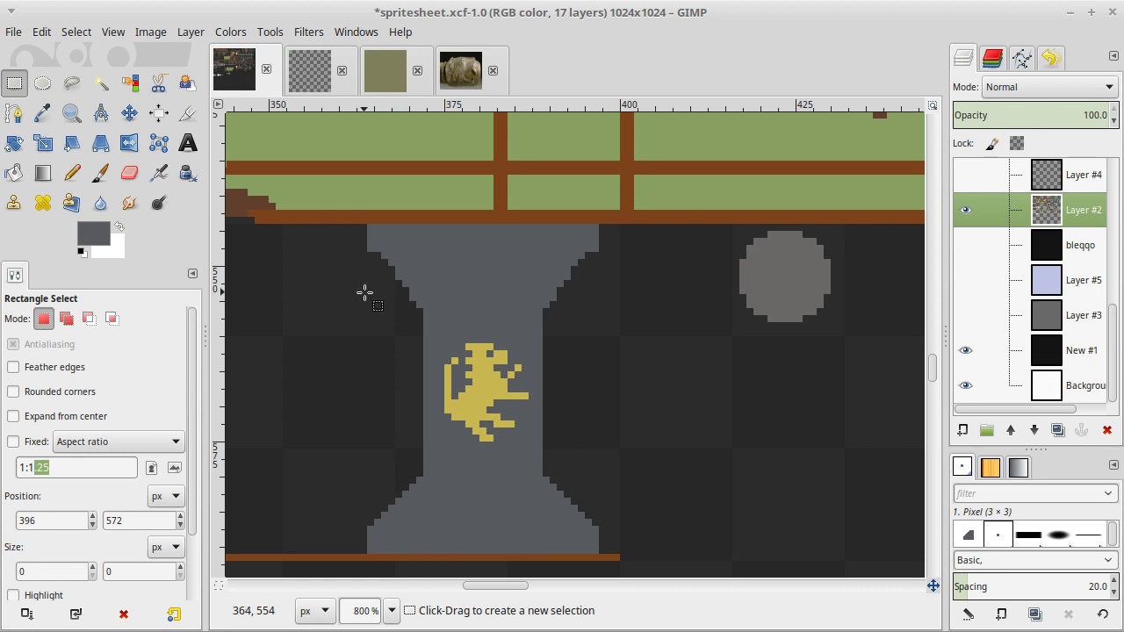
pyautogui.moveTo(367, 314); pyautogui.dragTo(612, 224)
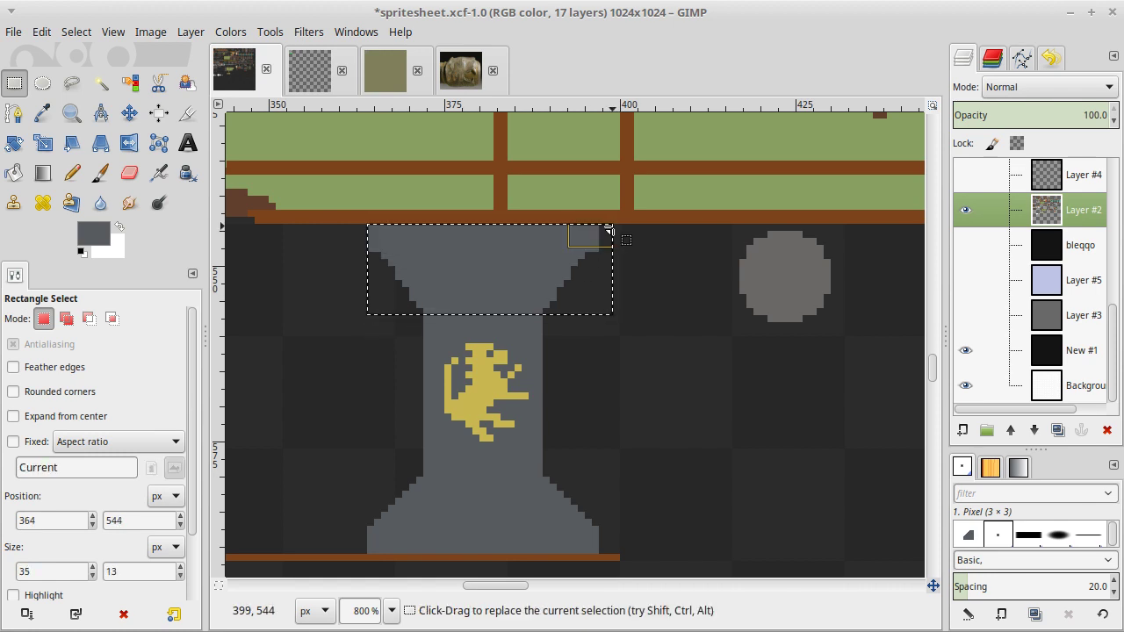
pyautogui.press('Delete')
pyautogui.click(336, 486)
pyautogui.click(352, 462)
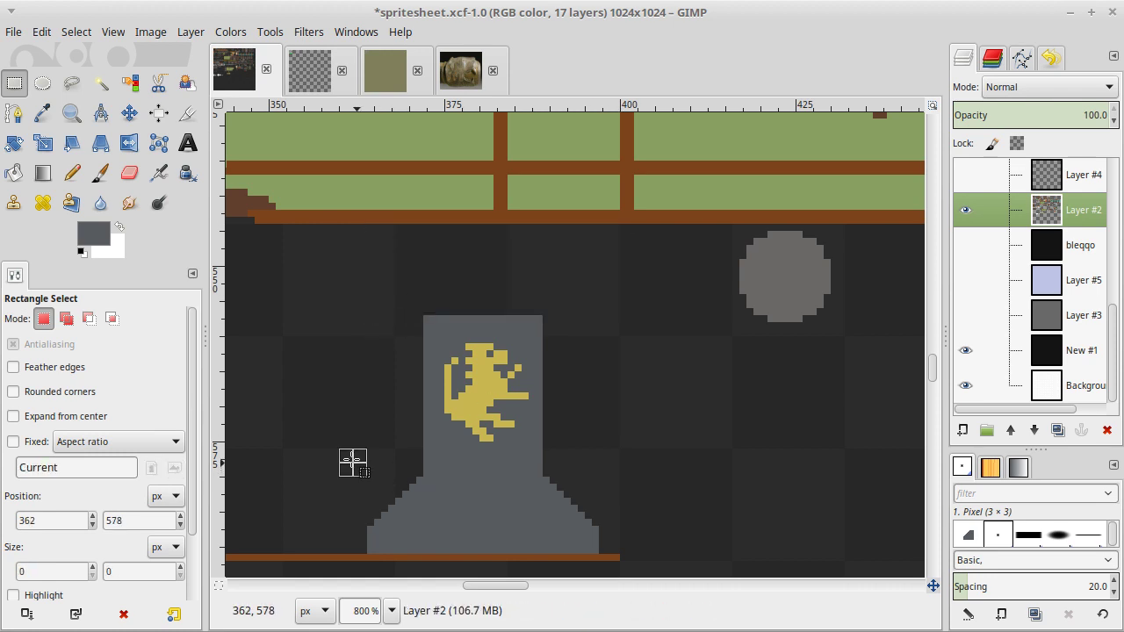
# Paste a copy of the 36 × 13 px base area at 362, 578, flip it horizontally and vertically, and anchor it as the pillar's top.
pyautogui.moveTo(352, 462); pyautogui.dragTo(611, 556)
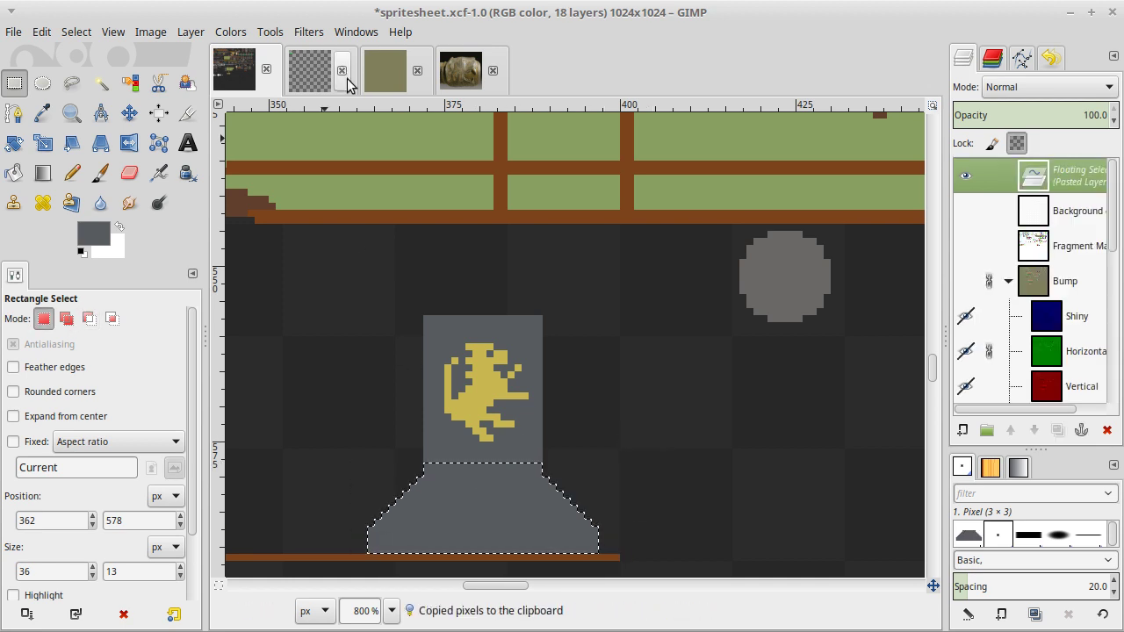
pyautogui.click(193, 33)
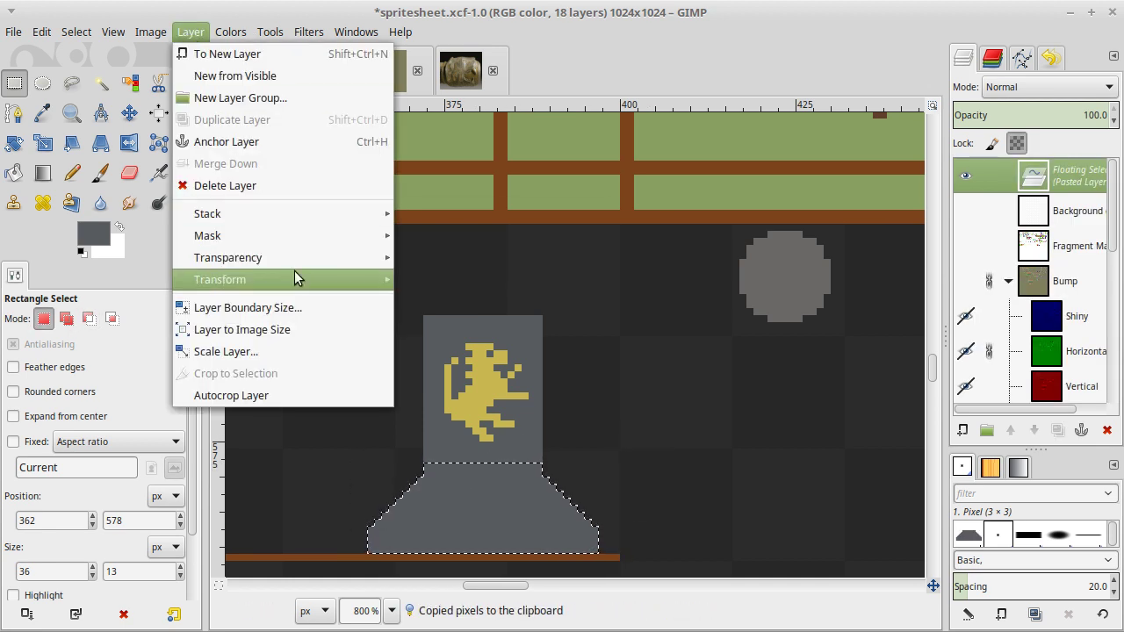
pyautogui.moveTo(297, 277)
pyautogui.click(408, 279)
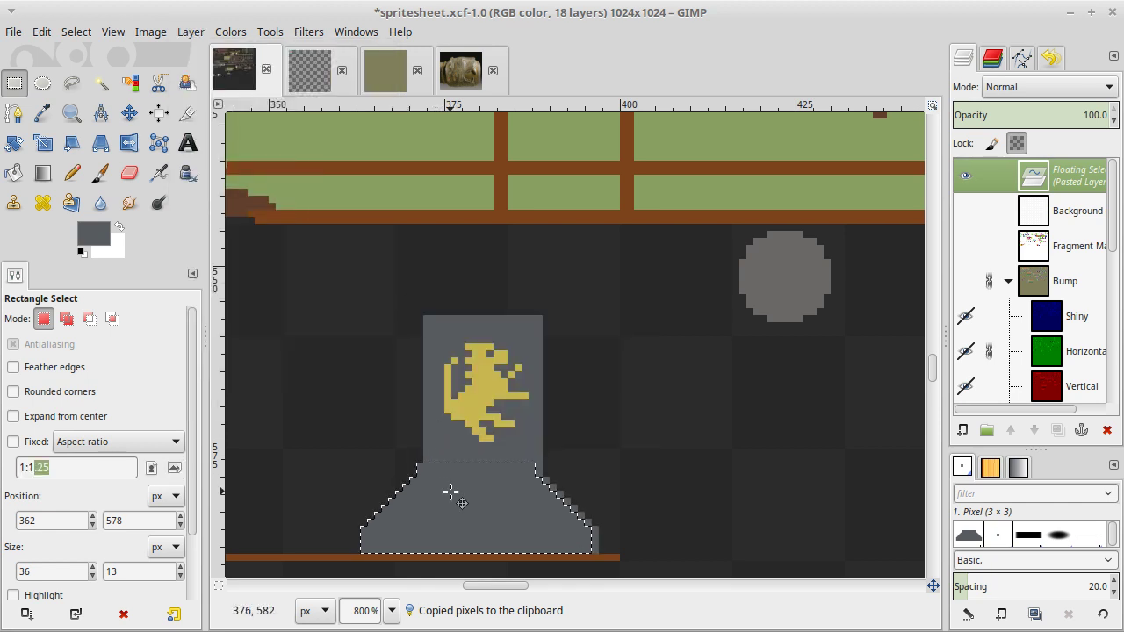
pyautogui.click(190, 31)
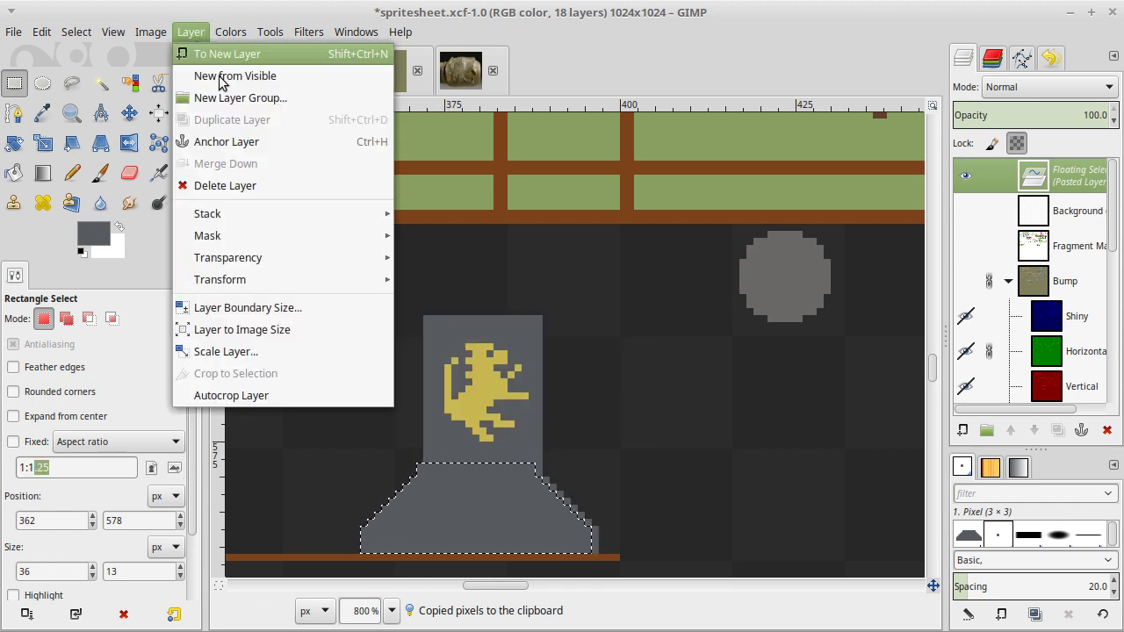
pyautogui.moveTo(314, 277)
pyautogui.click(427, 302)
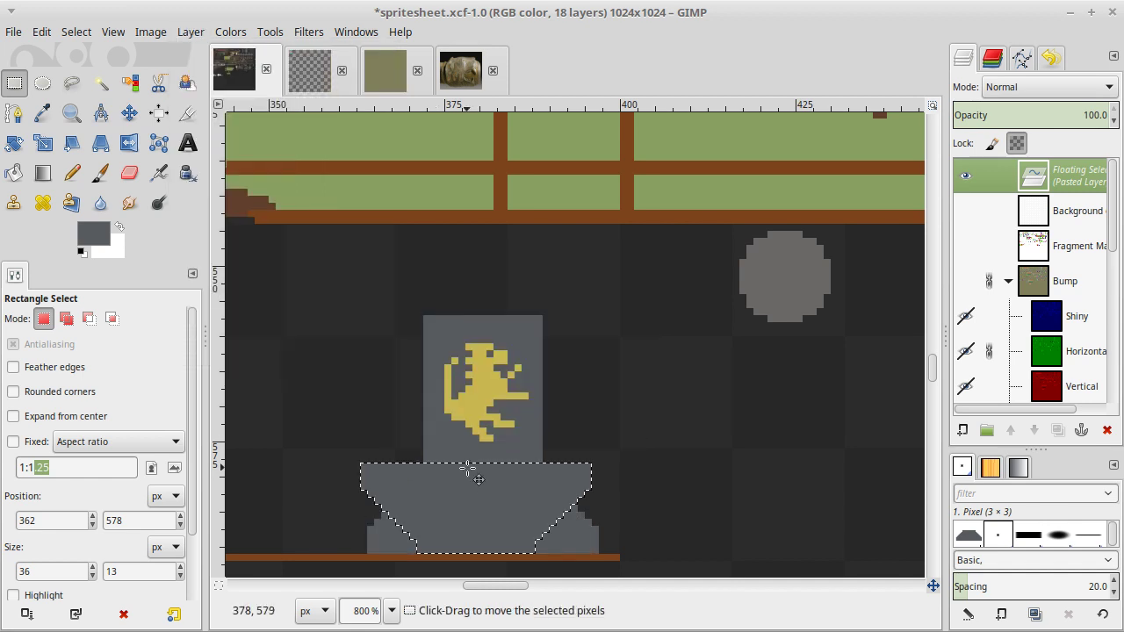
pyautogui.moveTo(469, 503); pyautogui.dragTo(472, 266)
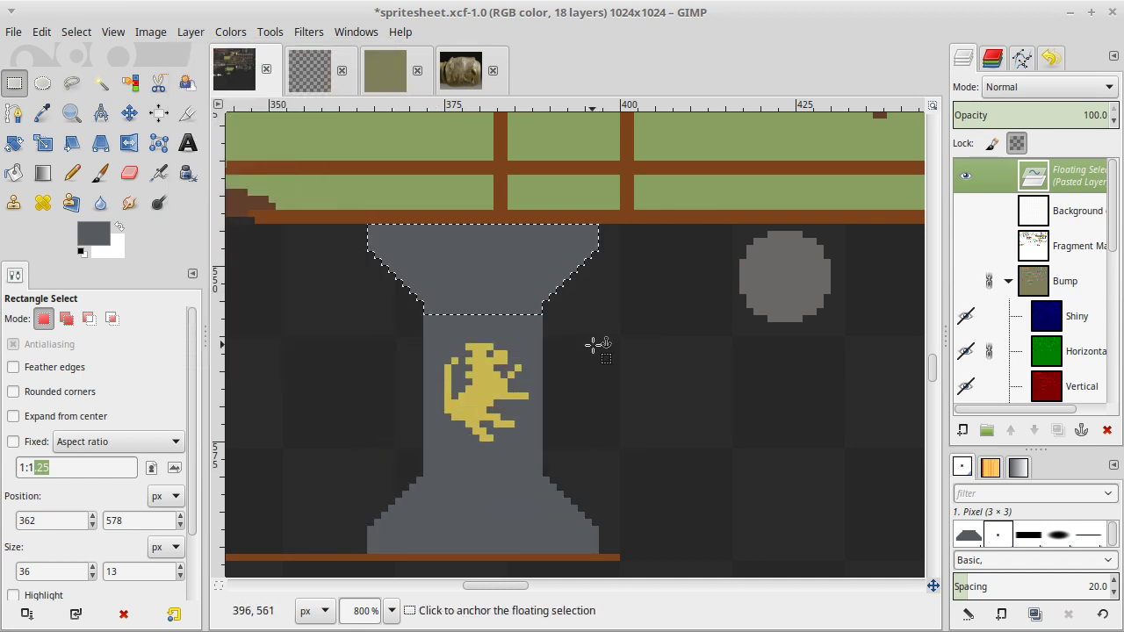
pyautogui.click(597, 345)
# Check the whole pillar at 100 % and close up, and save the spritesheet.
pyautogui.press('1')
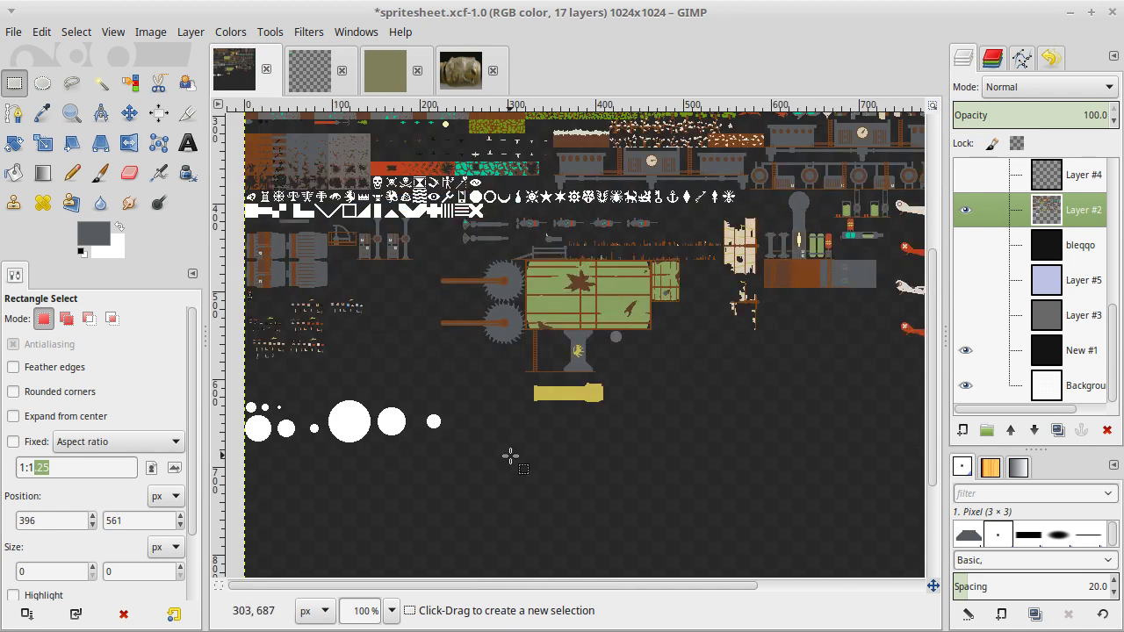
pyautogui.scroll(4, 670, 359)
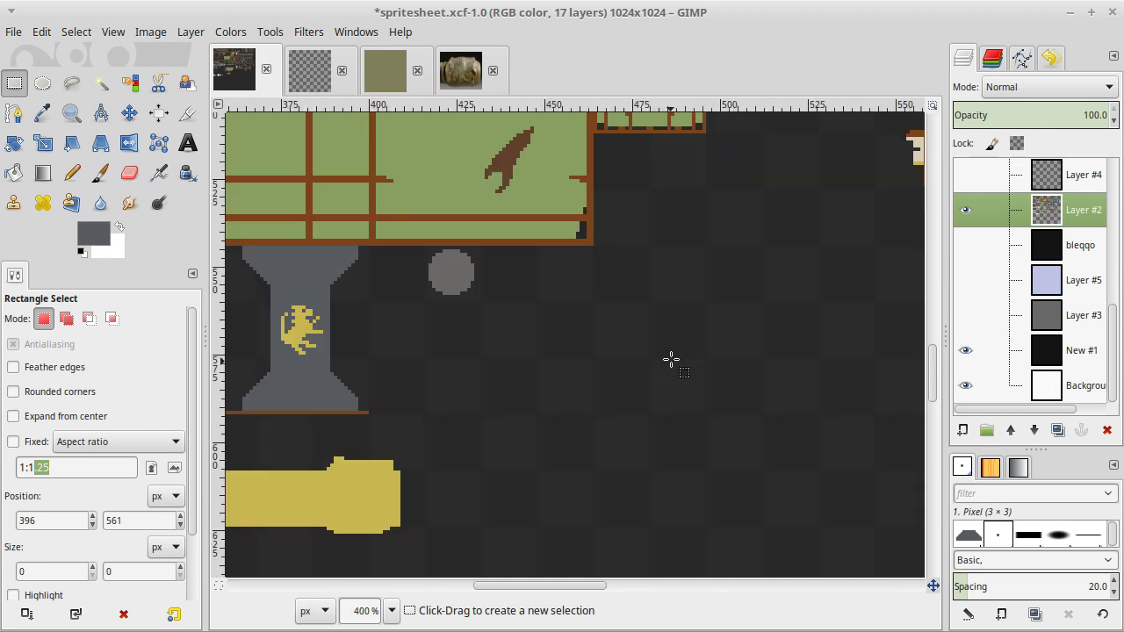
pyautogui.hscroll(-5, 670, 359)
pyautogui.scroll(1, 670, 358)
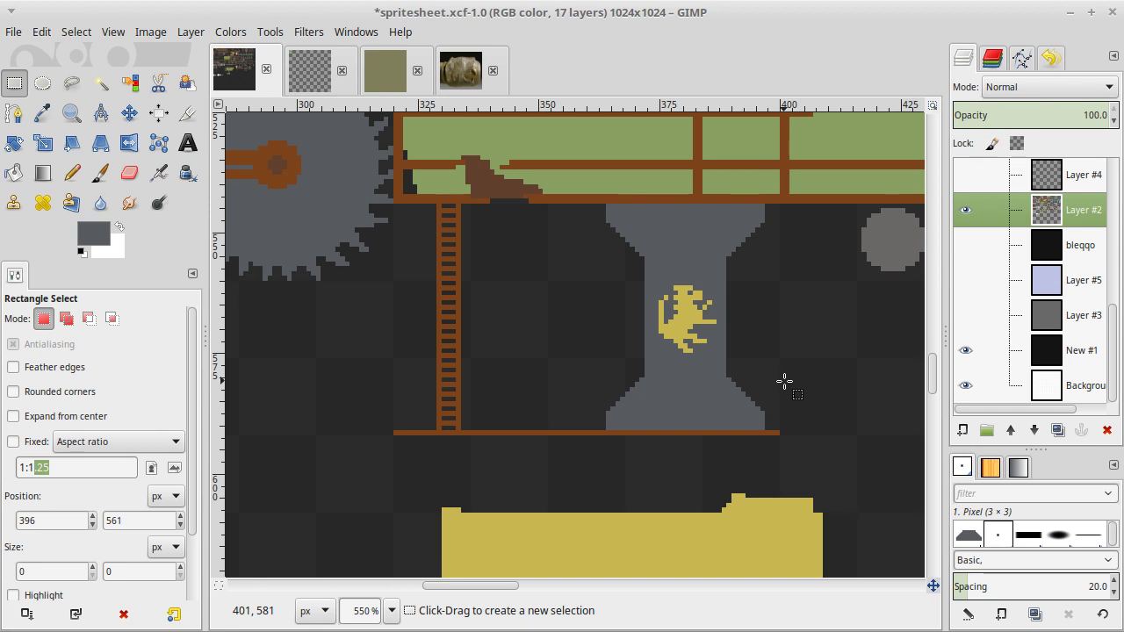
pyautogui.scroll(1, 784, 381)
pyautogui.scroll(1, 784, 382)
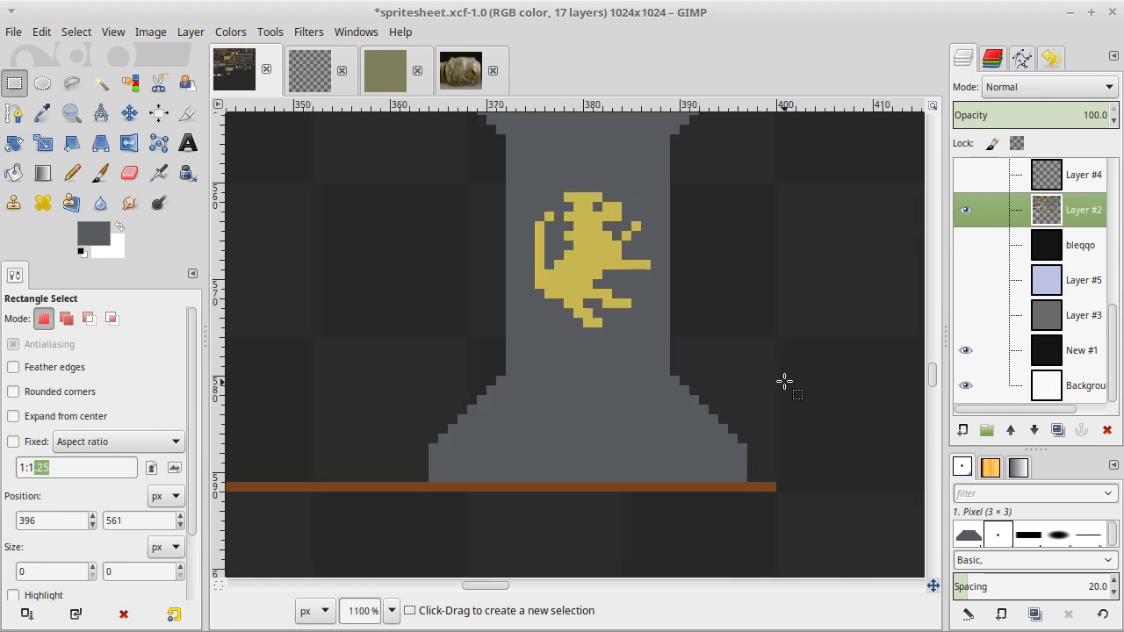
pyautogui.hotkey('ctrl', 's')
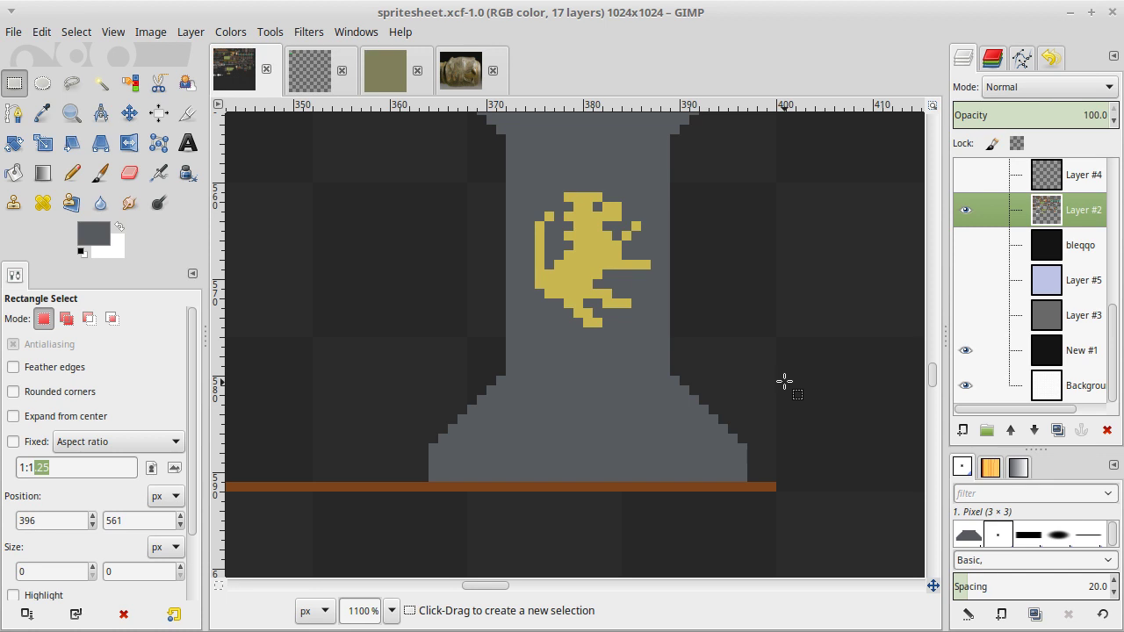
# Fill a 33 × 1 px row across the pillar's base at 364, 587 with the lion's yellow.
pyautogui.press('o')
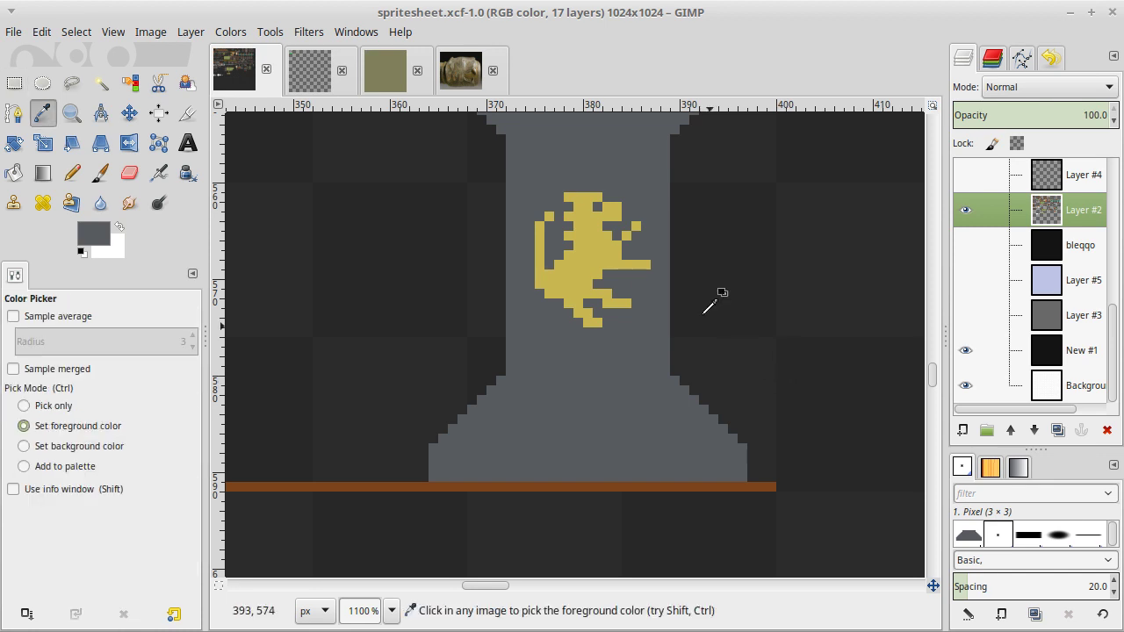
pyautogui.click(615, 261)
pyautogui.press('r')
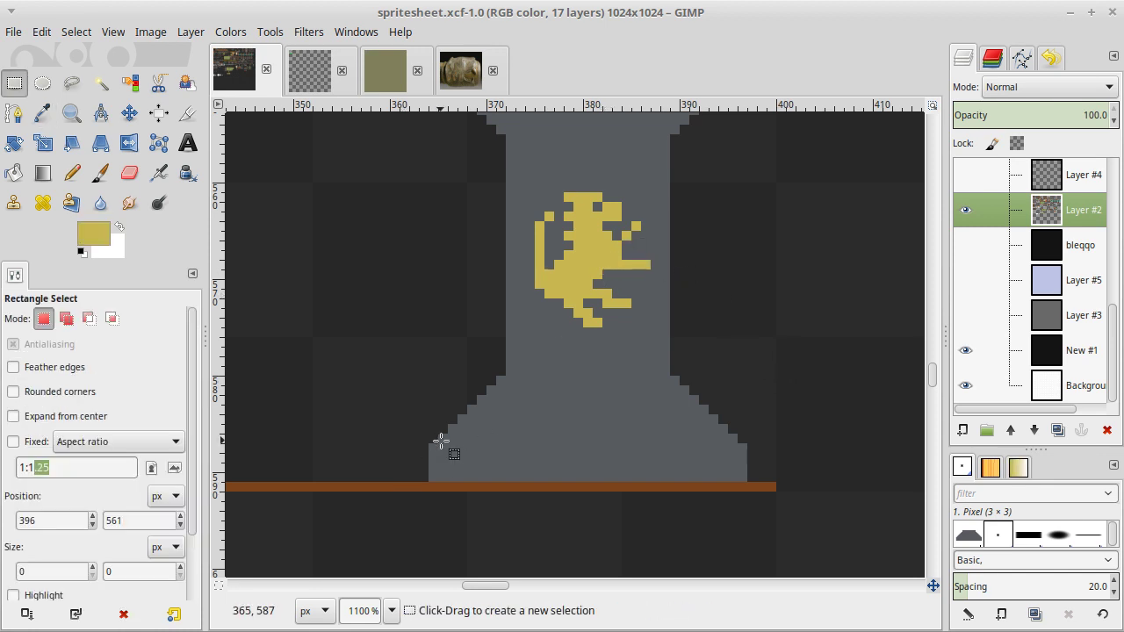
pyautogui.moveTo(429, 448); pyautogui.dragTo(781, 459)
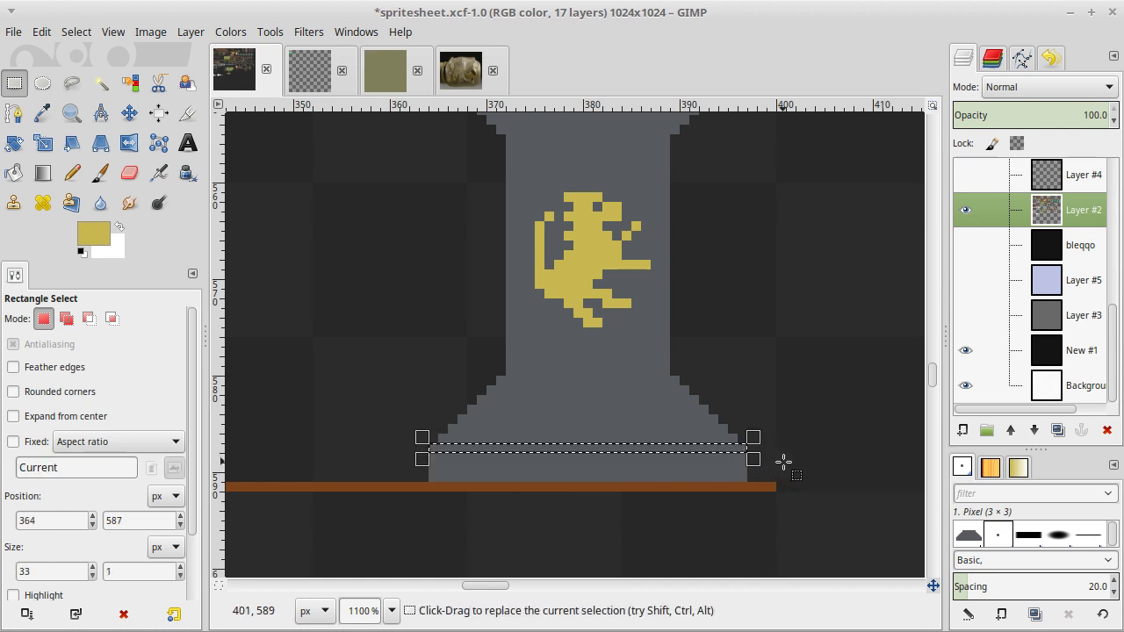
pyautogui.hotkey('ctrl', ',')
pyautogui.click(780, 460)
# Fill the lowest pixel row of the base, directly above the brown line, with the same yellow.
pyautogui.moveTo(421, 475); pyautogui.dragTo(750, 477)
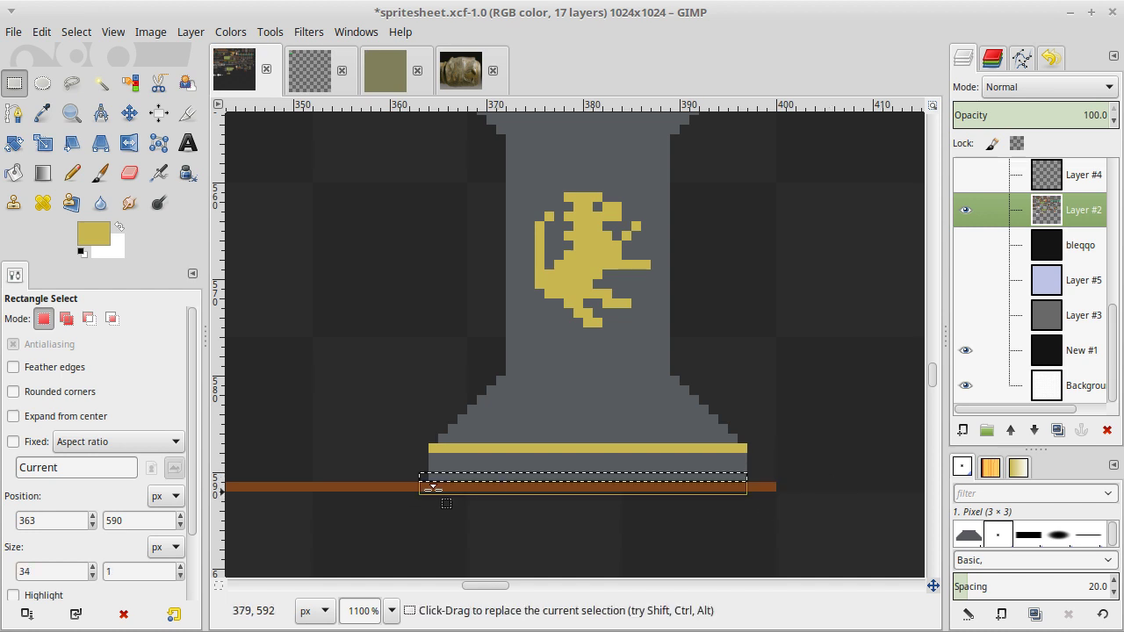
pyautogui.moveTo(411, 490); pyautogui.dragTo(426, 489)
pyautogui.hotkey('ctrl', ',')
pyautogui.hotkey('ctrl', 'shift', 'a')
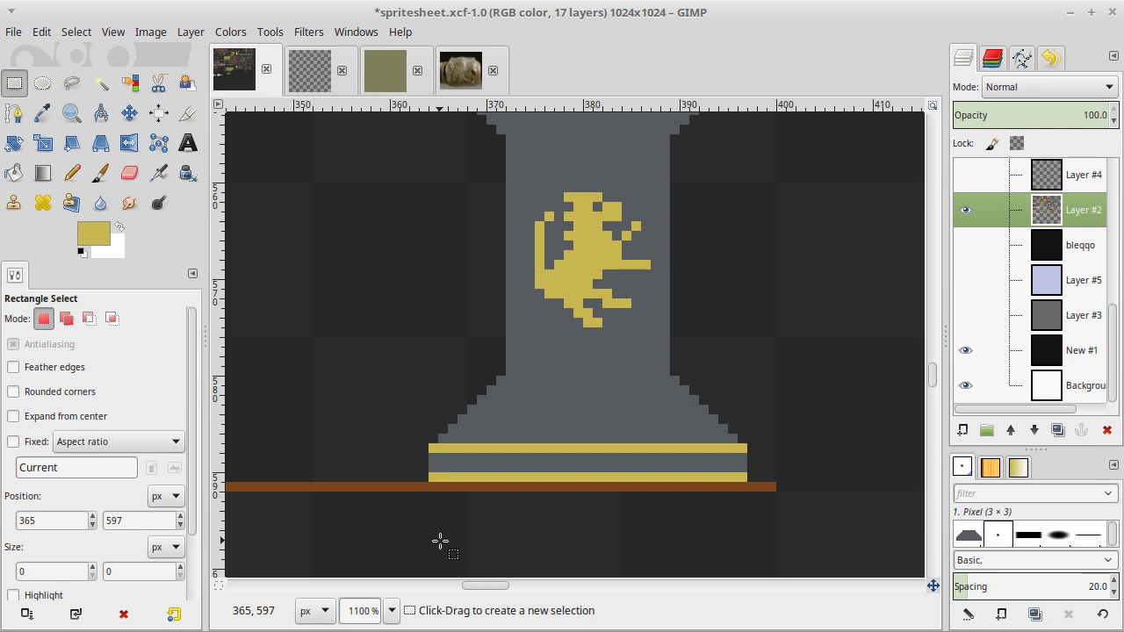
# Pencil single yellow pixels alternately along the upper and lower stripes of the base to form a toothed trim.
pyautogui.press('n')
pyautogui.click(443, 457)
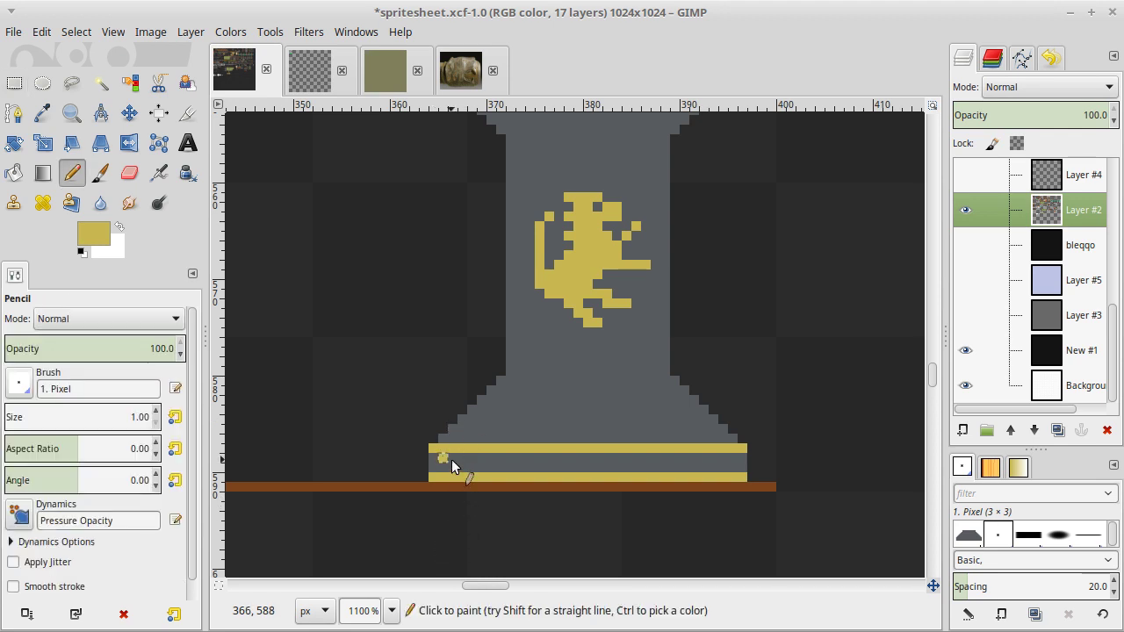
pyautogui.click(462, 466)
pyautogui.click(481, 458)
pyautogui.click(499, 466)
pyautogui.press('1')
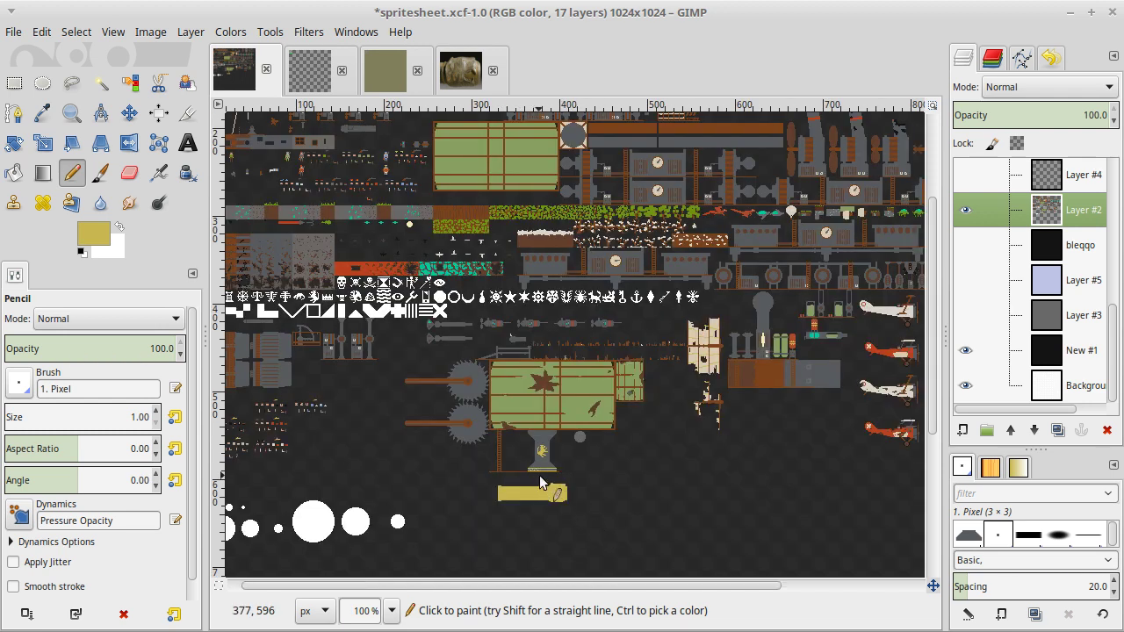
pyautogui.scroll(5, 539, 482)
pyautogui.scroll(3, 539, 481)
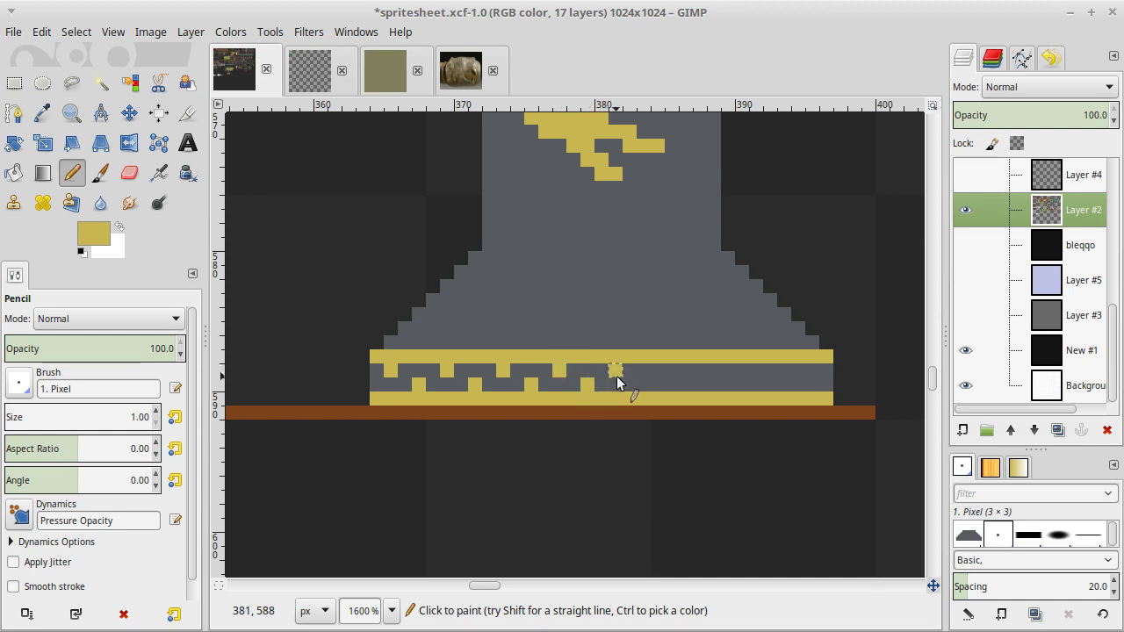
pyautogui.click(644, 379)
pyautogui.click(671, 370)
pyautogui.click(700, 384)
pyautogui.click(733, 374)
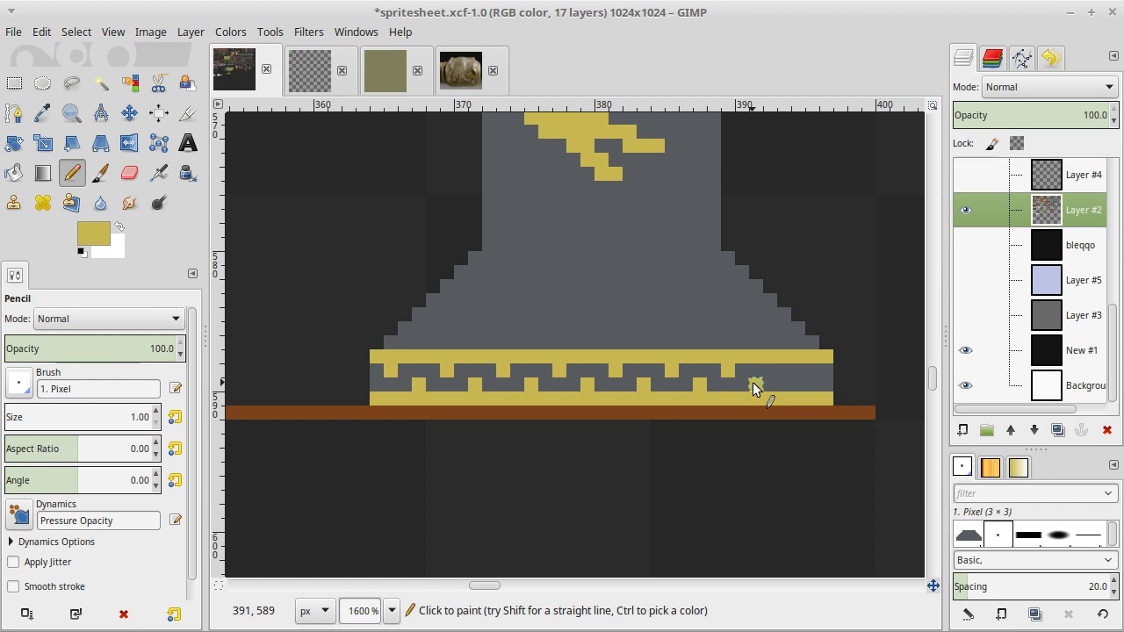
pyautogui.click(783, 370)
# Copy the 33 × 4 px toothed trim from the pillar's base and anchor the copy at the pillar's top edge.
pyautogui.press('r')
pyautogui.moveTo(369, 351)
pyautogui.mouseDown()
pyautogui.moveTo(608, 414)
pyautogui.moveTo(833, 403)
pyautogui.mouseUp()
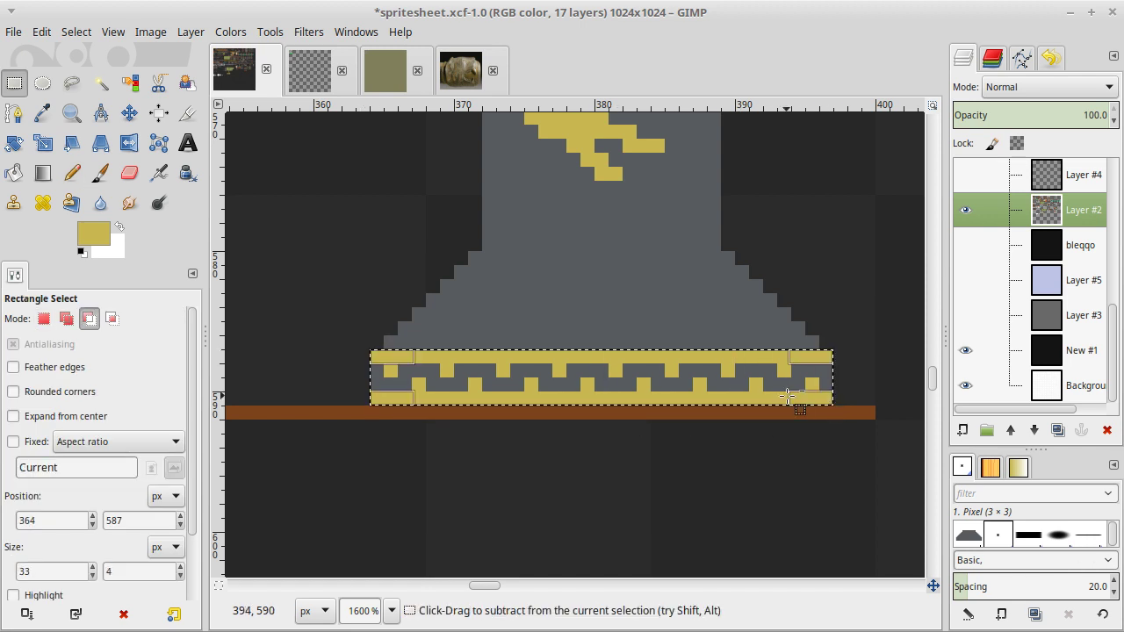
pyautogui.hotkey('ctrl', 'c')
pyautogui.hotkey('ctrl', 'v')
pyautogui.moveTo(746, 394); pyautogui.dragTo(738, 227)
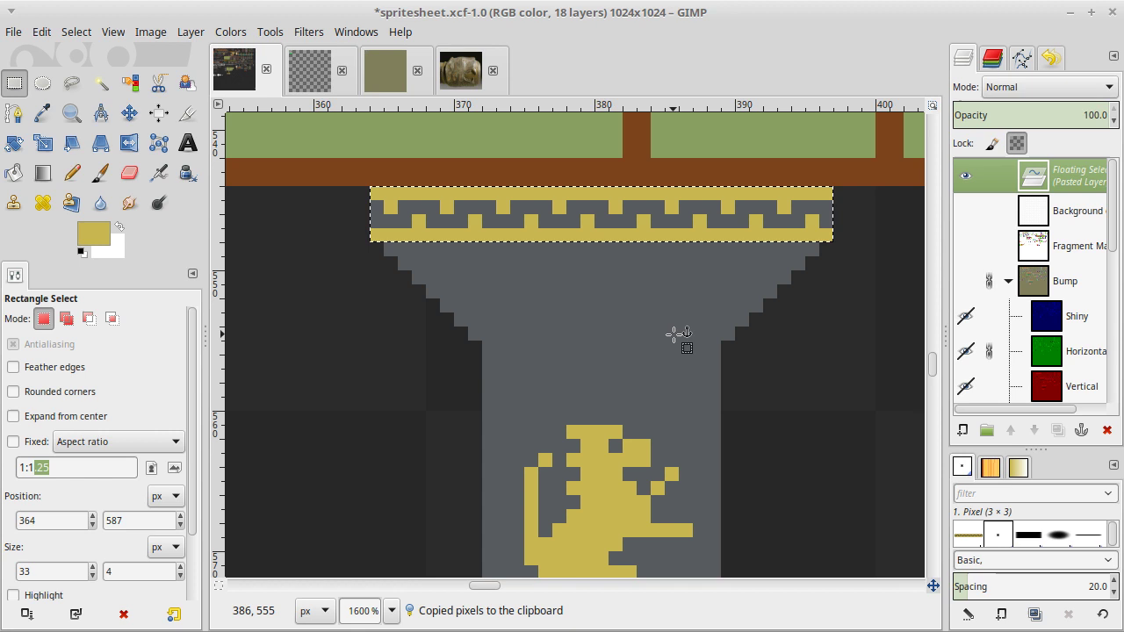
pyautogui.click(632, 374)
# Fill 1 px high yellow stripes across the shaft, 17 px wide at 372, 577 below the lion and a matching one above it.
pyautogui.press('1')
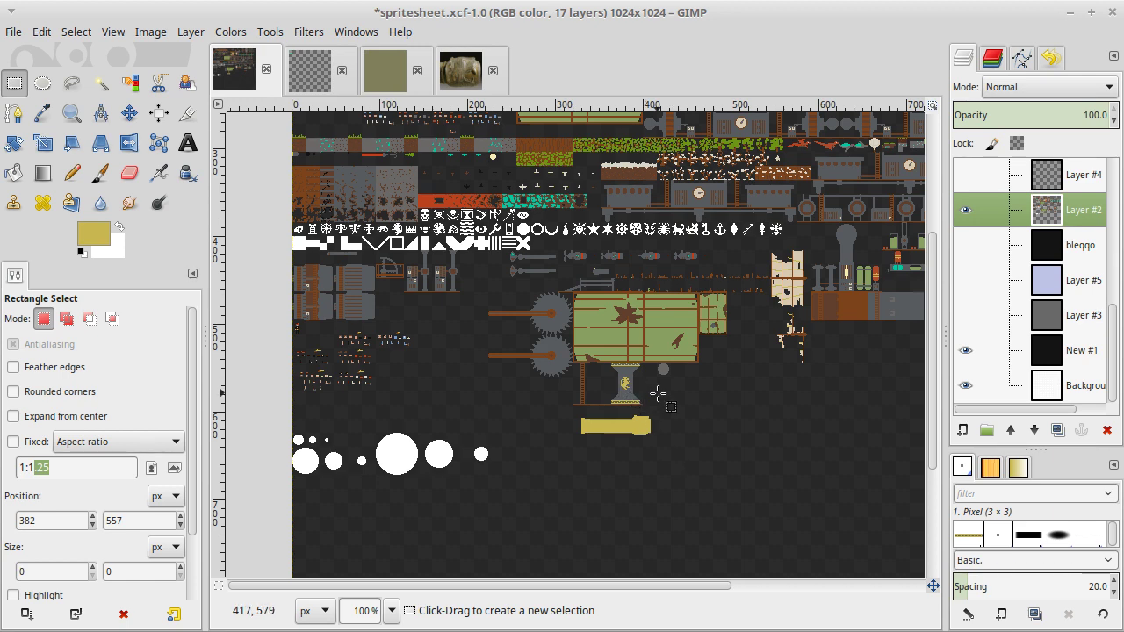
pyautogui.keyDown('ctrl'); pyautogui.scroll(3, 658, 394); pyautogui.keyUp('ctrl')
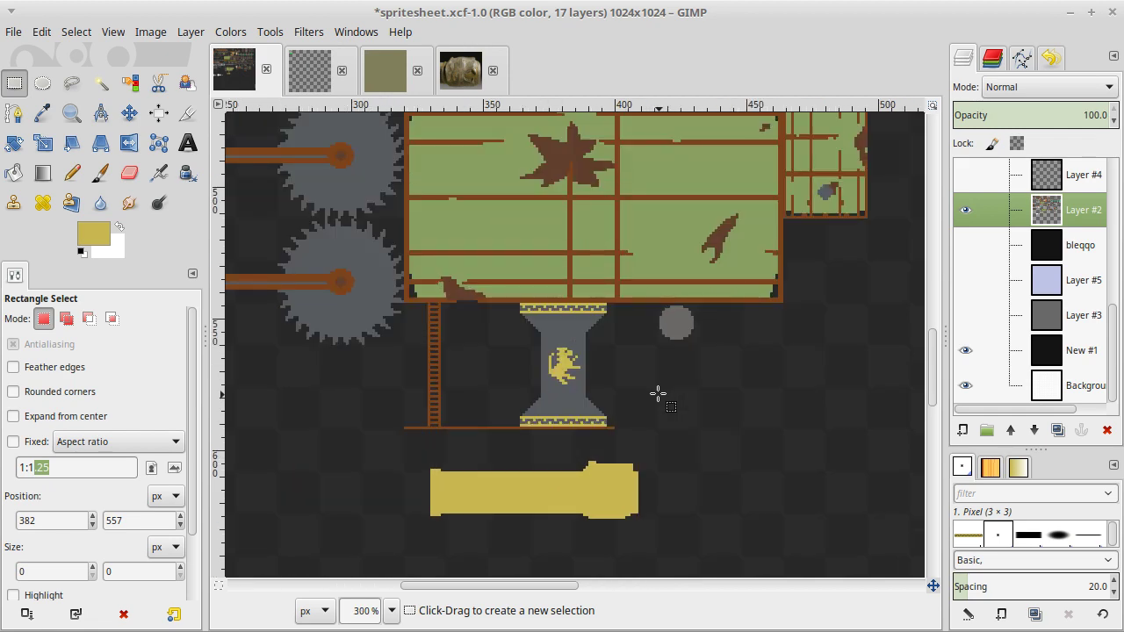
pyautogui.scroll(1, 657, 394)
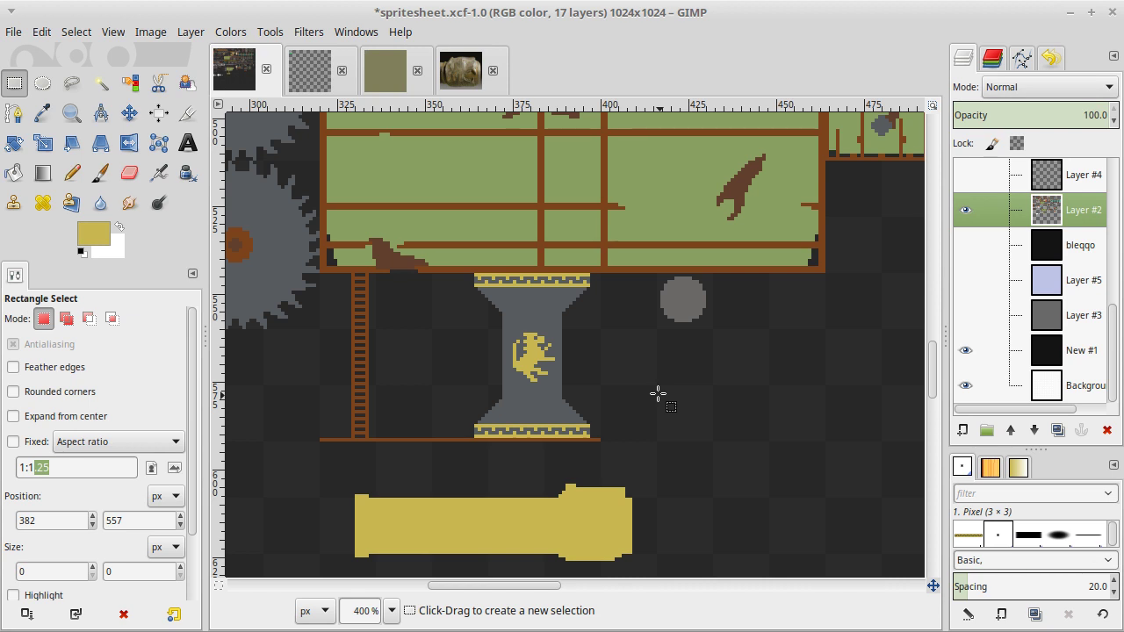
pyautogui.scroll(1, 658, 394)
pyautogui.press('n')
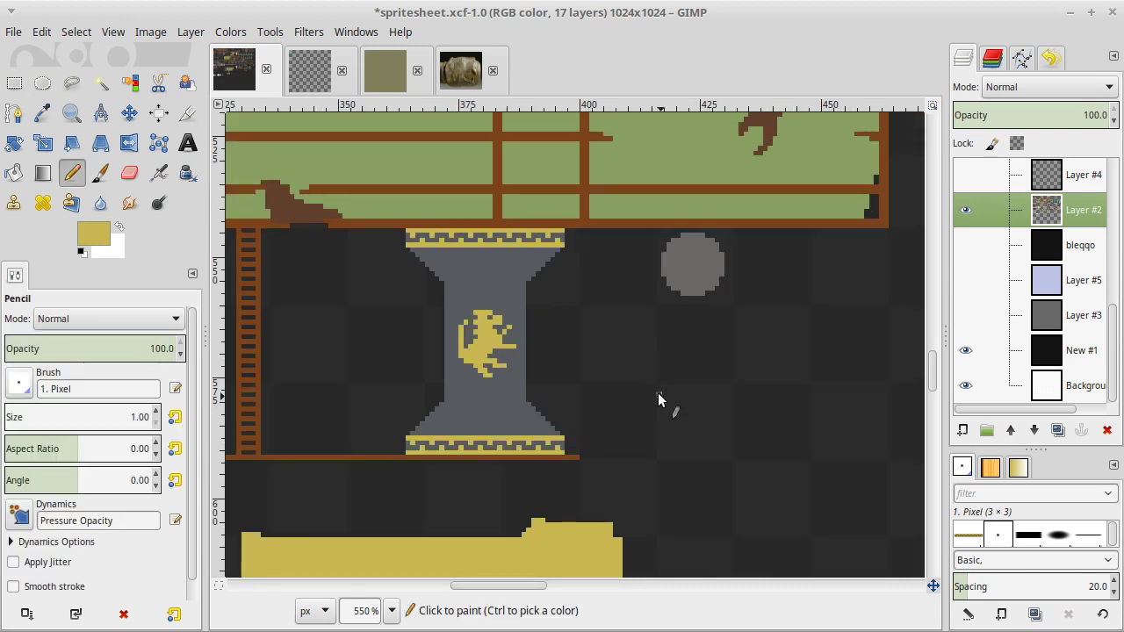
pyautogui.scroll(1, 658, 394)
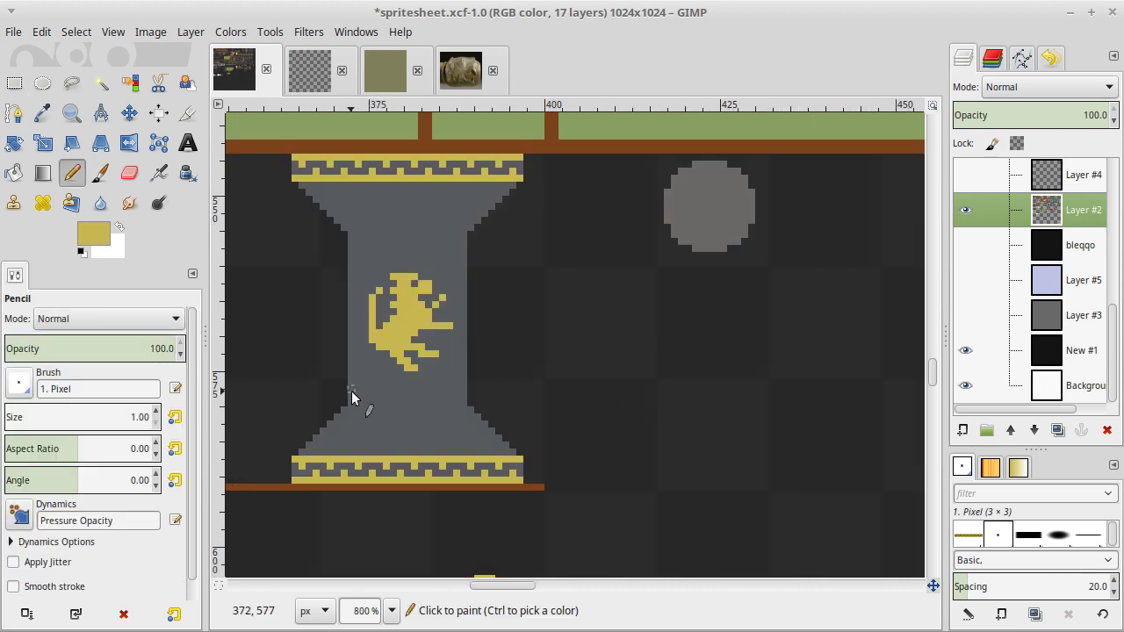
pyautogui.press('r')
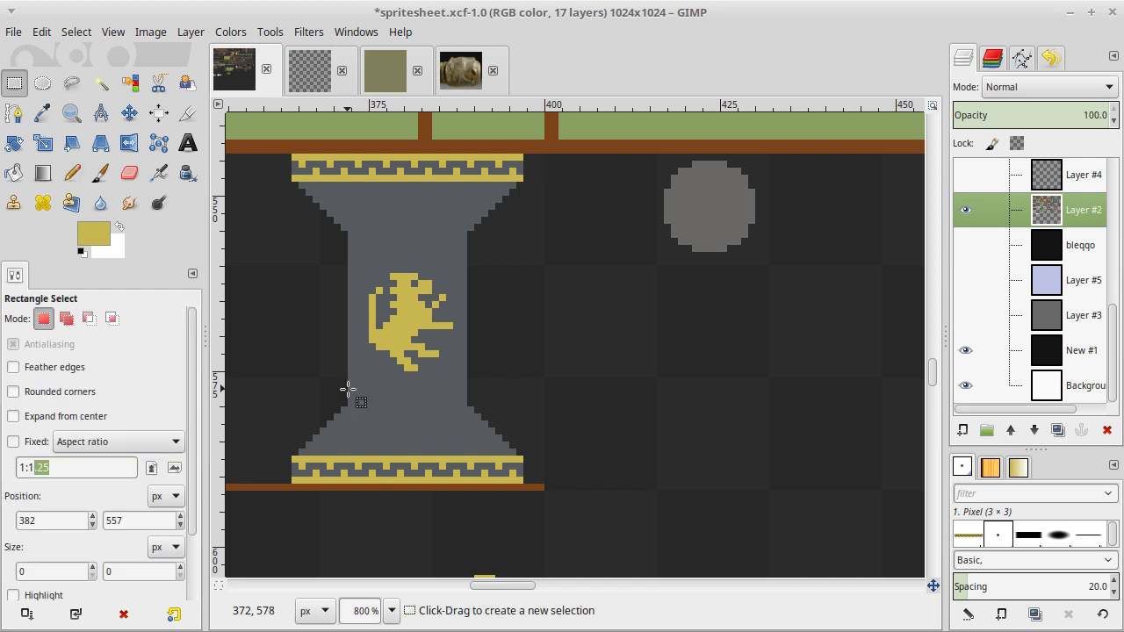
pyautogui.moveTo(349, 390); pyautogui.dragTo(470, 388)
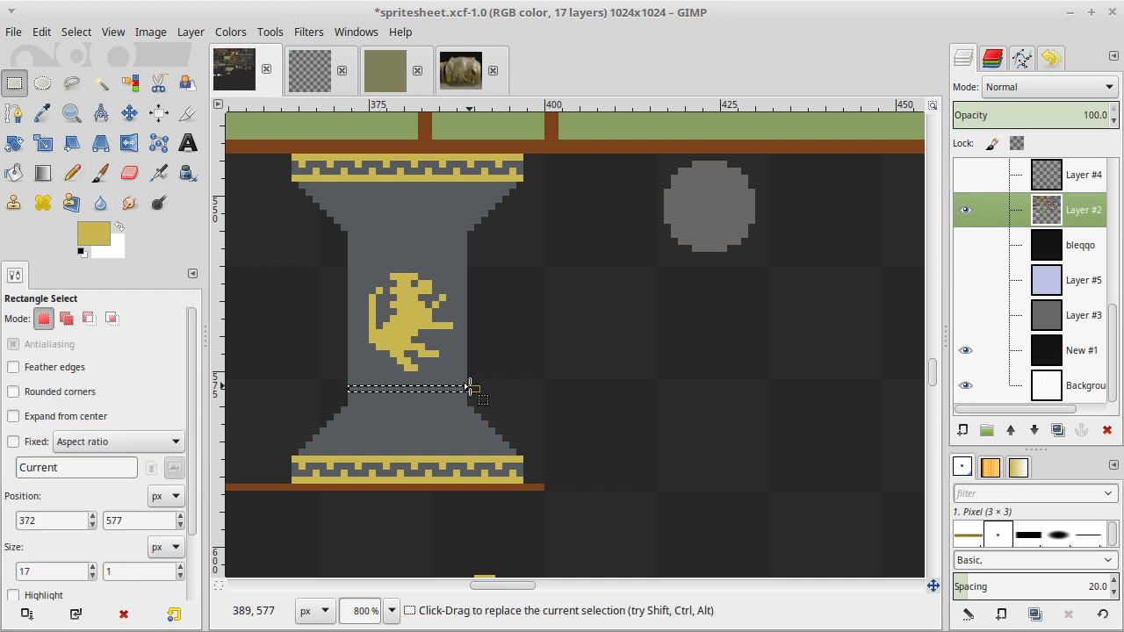
pyautogui.click(527, 380)
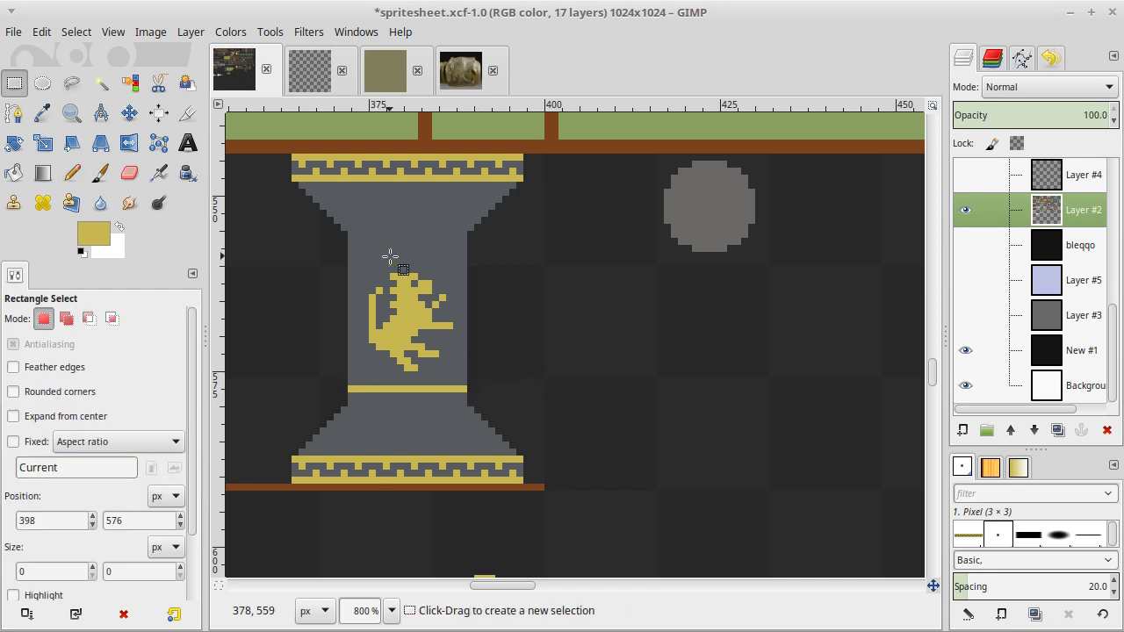
pyautogui.moveTo(349, 253); pyautogui.dragTo(469, 255)
pyautogui.click(532, 272)
# Try a second 17 × 1 px yellow stripe below the lion at 372, 579.
pyautogui.press('1')
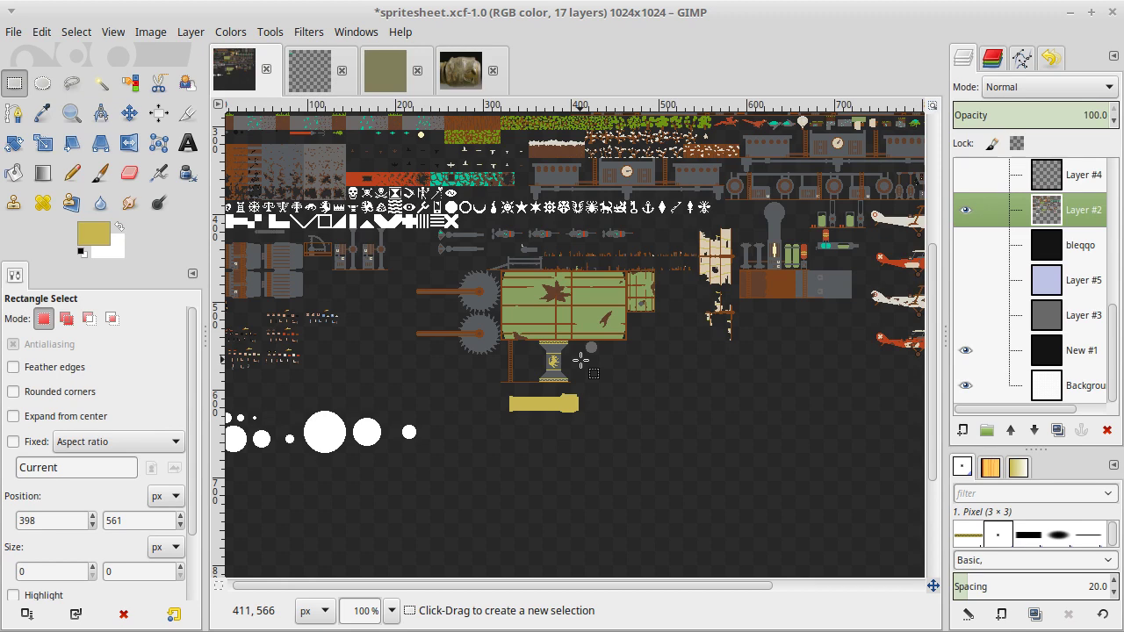
pyautogui.scroll(6, 581, 360)
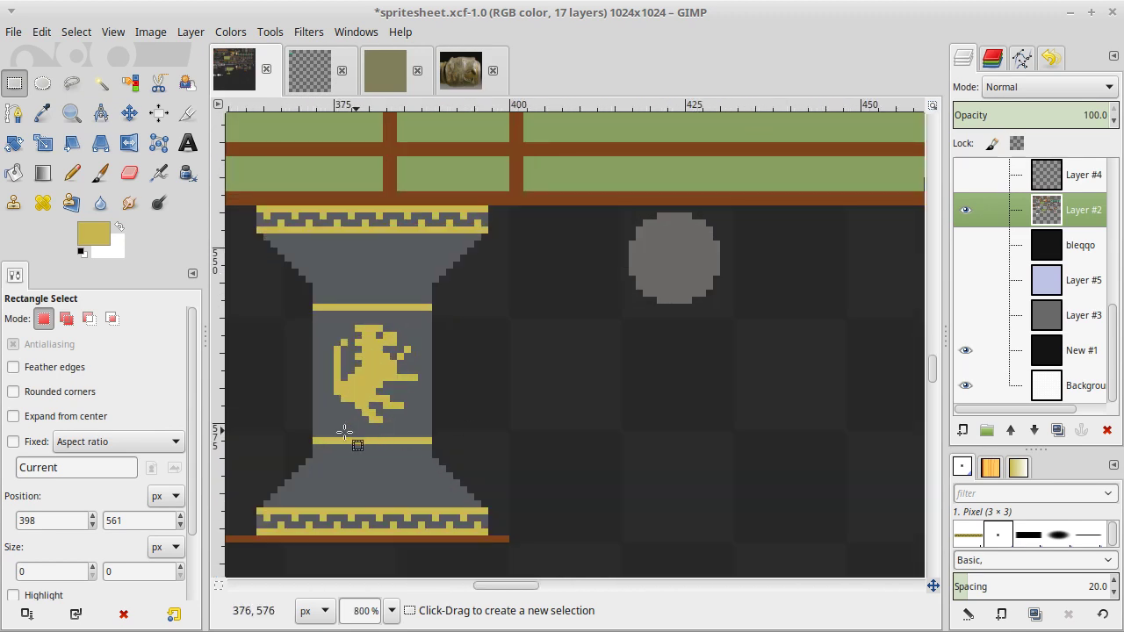
pyautogui.moveTo(313, 455); pyautogui.dragTo(436, 457)
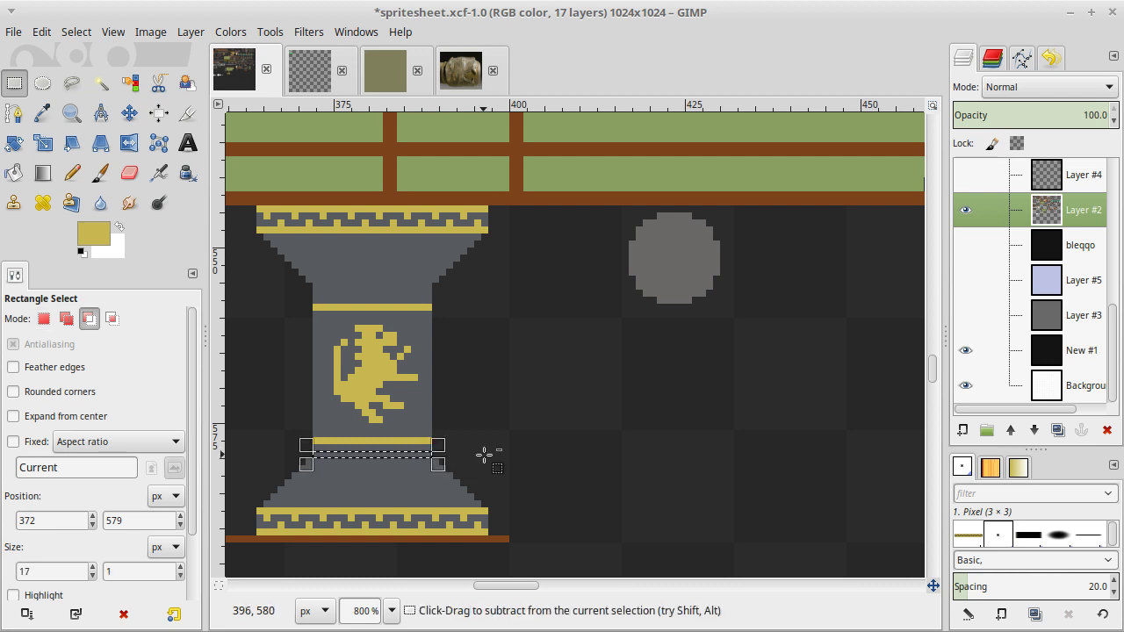
pyautogui.click(484, 455)
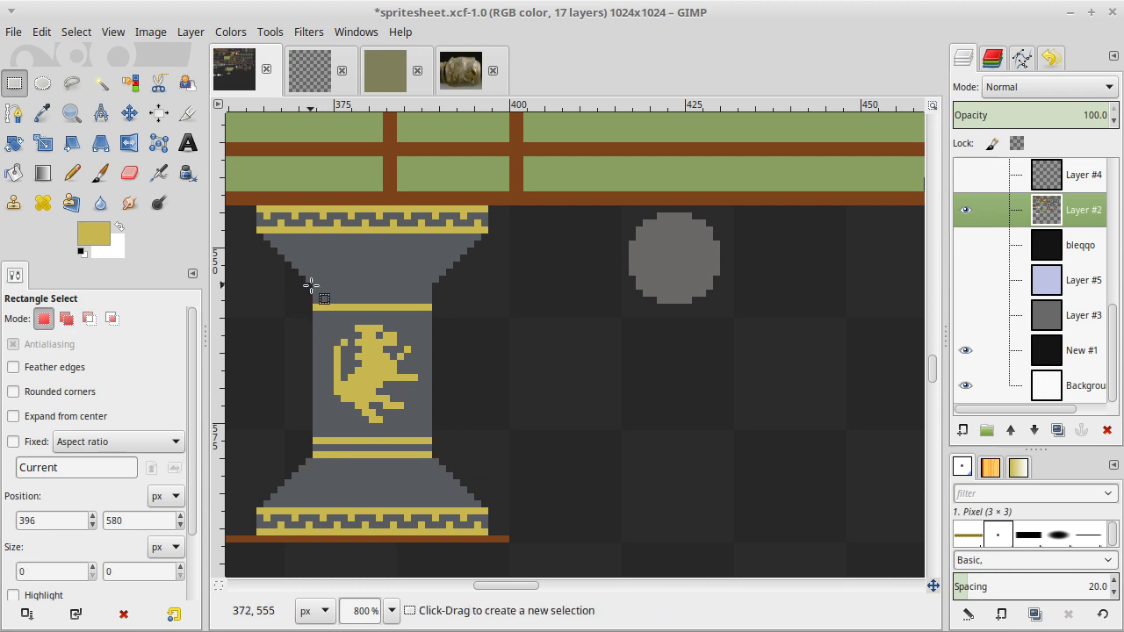
# Try a matching second 17 px wide yellow stripe across the shaft above the lion's upper stripe.
pyautogui.moveTo(313, 293); pyautogui.dragTo(434, 288)
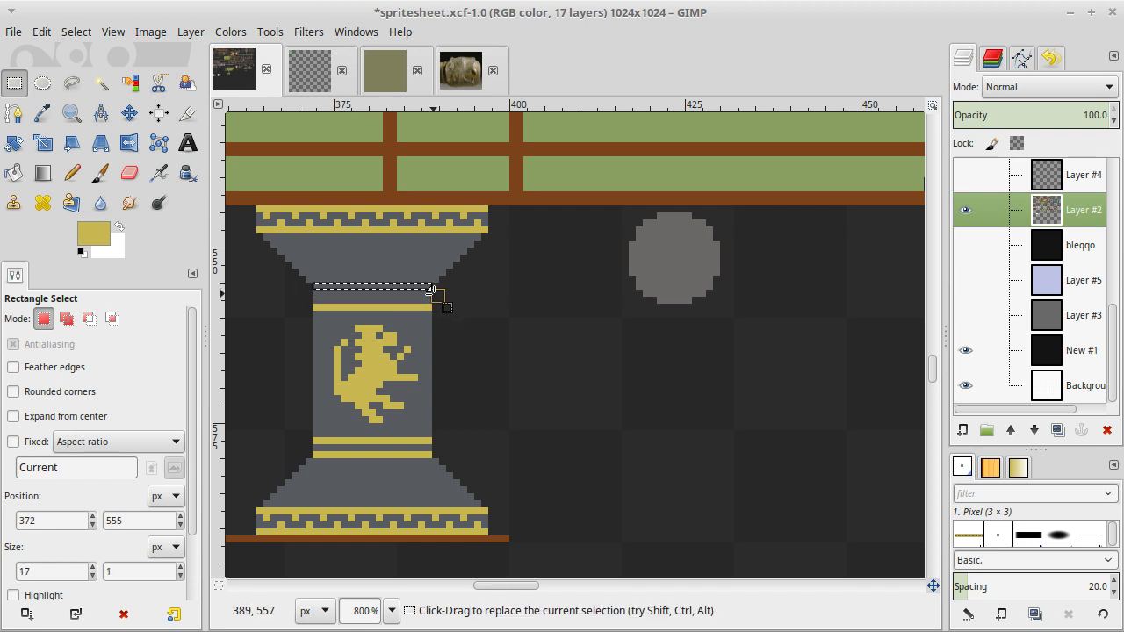
pyautogui.click(475, 341)
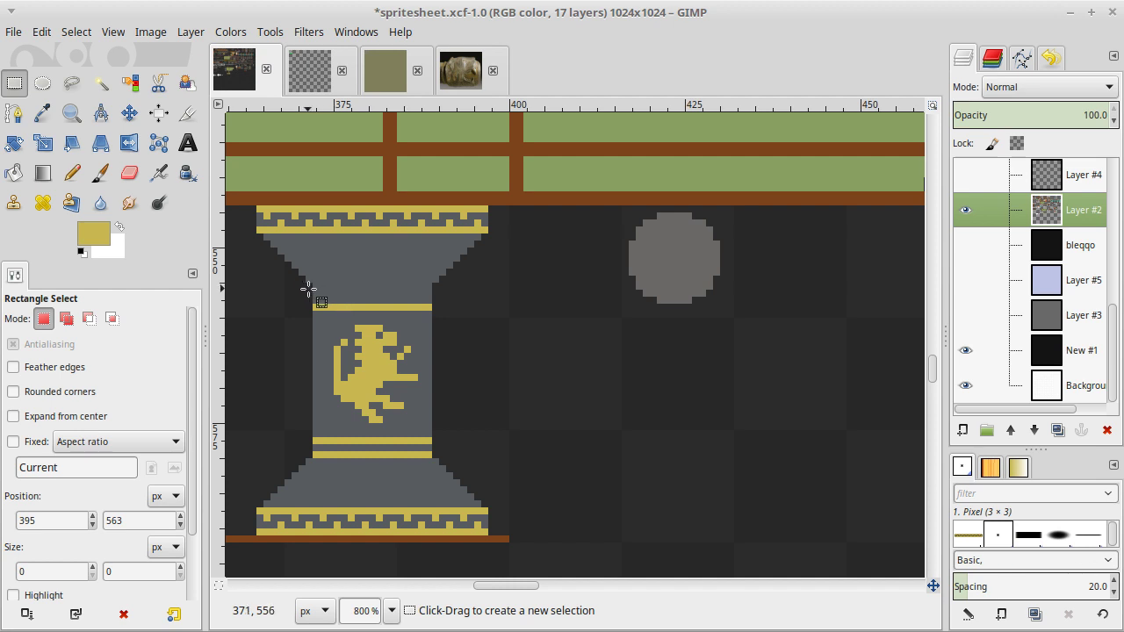
pyautogui.hscroll(-2, 308, 289)
pyautogui.hscroll(1, 308, 289)
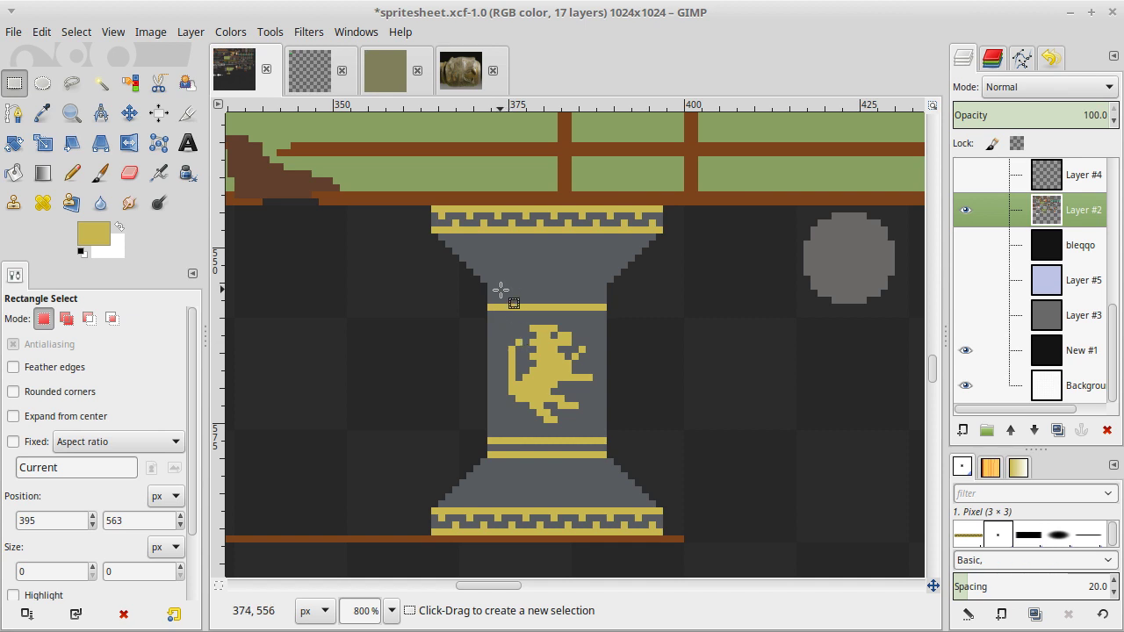
pyautogui.moveTo(481, 291); pyautogui.dragTo(617, 296)
pyautogui.click(642, 301)
pyautogui.moveTo(489, 288); pyautogui.dragTo(608, 288)
pyautogui.click(626, 303)
# Undo the second yellow stripe, leaving single stripes above and below the lion, and save the spritesheet.
pyautogui.press('1')
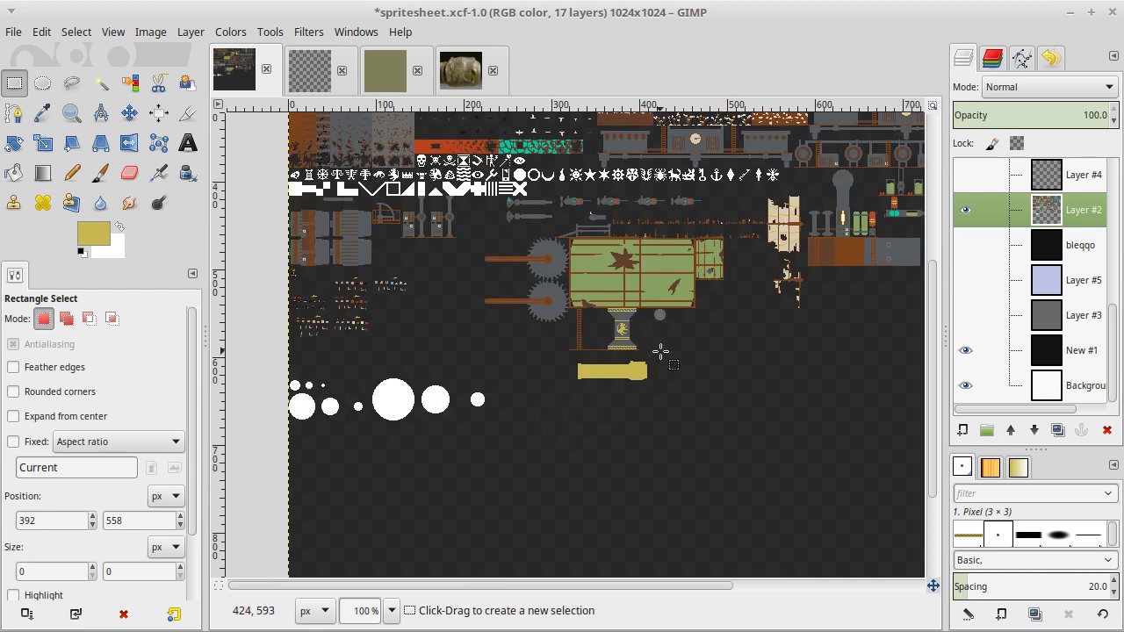
pyautogui.press('ctrl')
pyautogui.scroll(5, 661, 351)
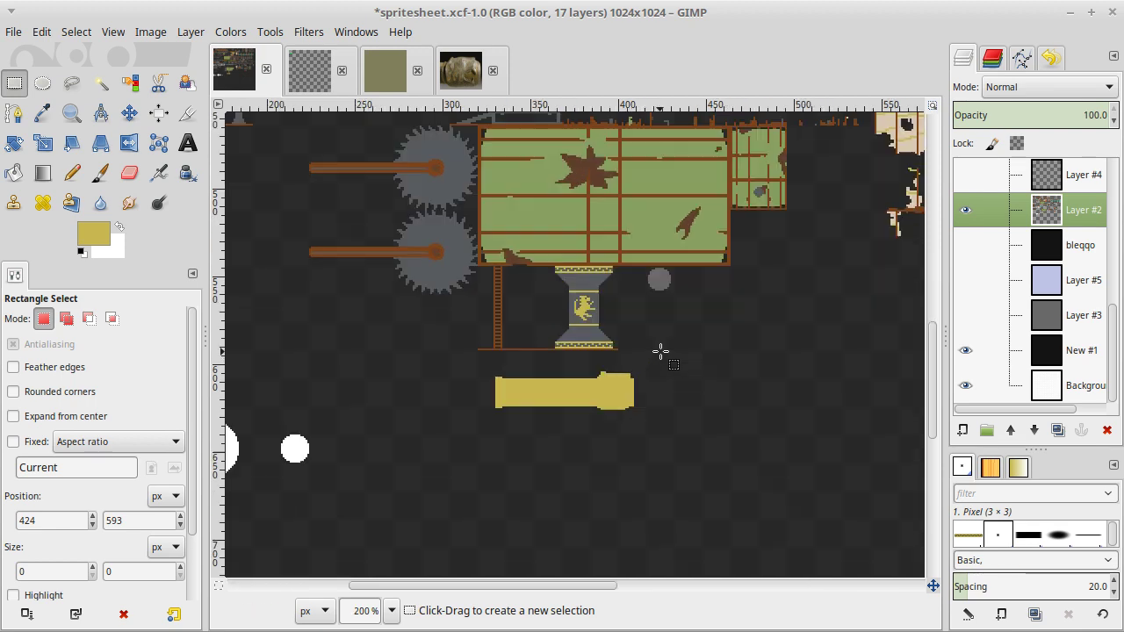
pyautogui.scroll(3, 660, 351)
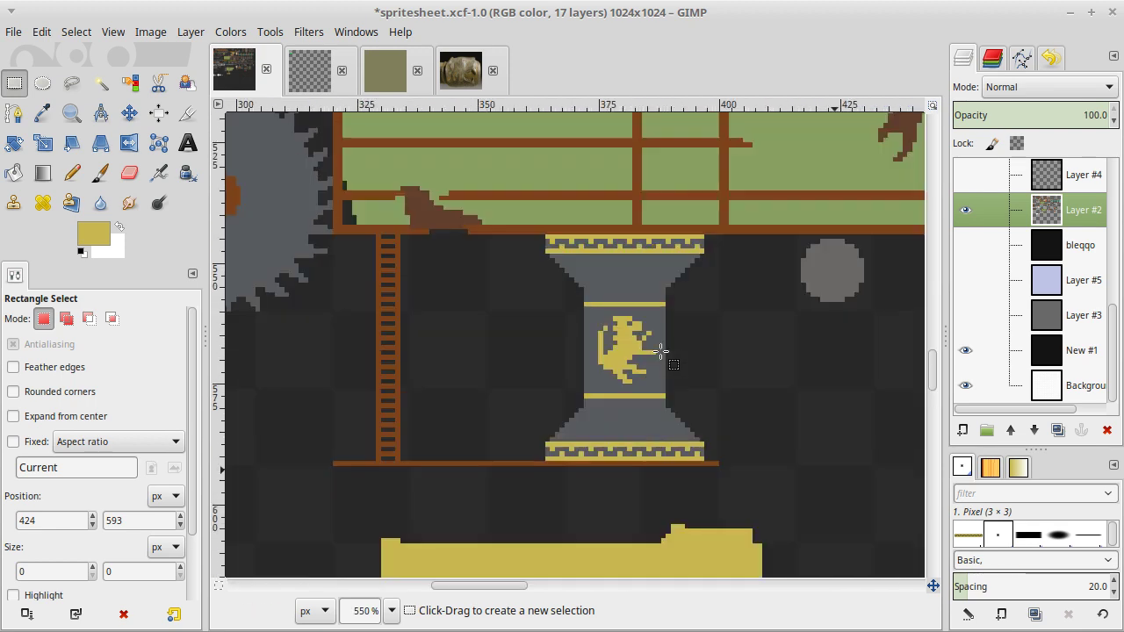
pyautogui.hotkey('ctrl', 's')
# Show the Bump layer group and set its opacity to 50 so the artwork shows through.
pyautogui.hscroll(-5, 661, 352)
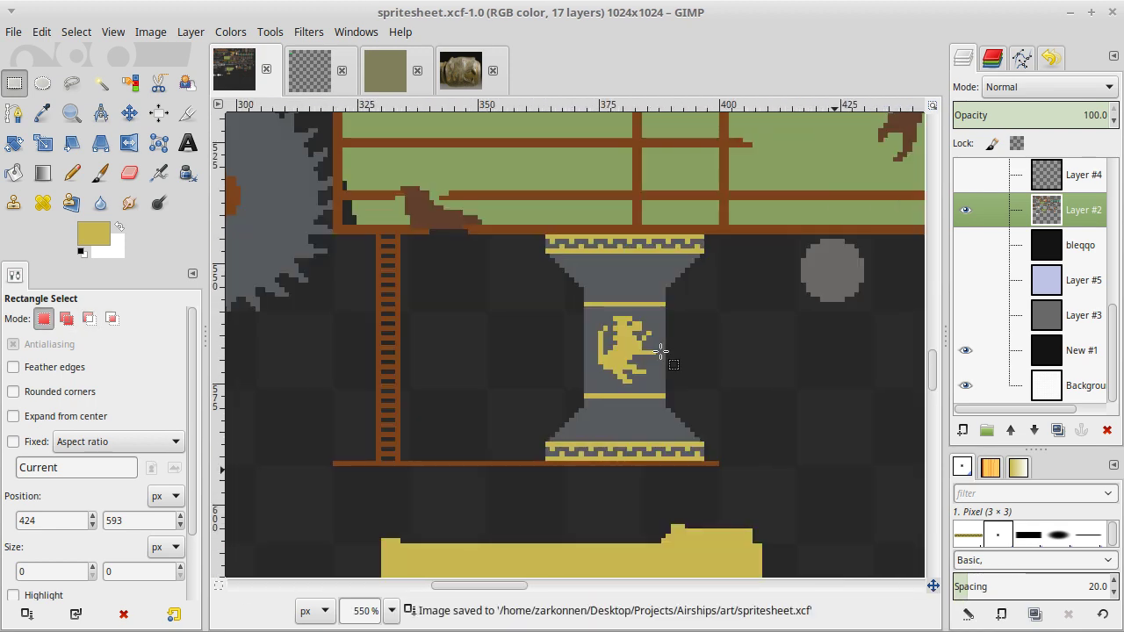
pyautogui.scroll(10, 1079, 271)
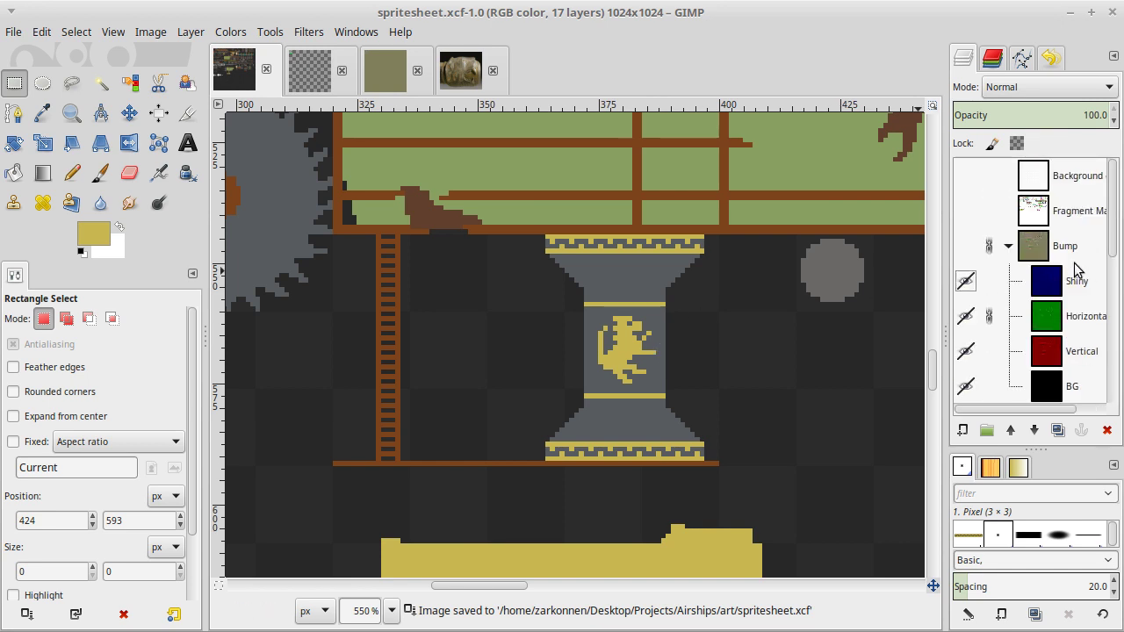
pyautogui.click(965, 246)
pyautogui.click(1042, 261)
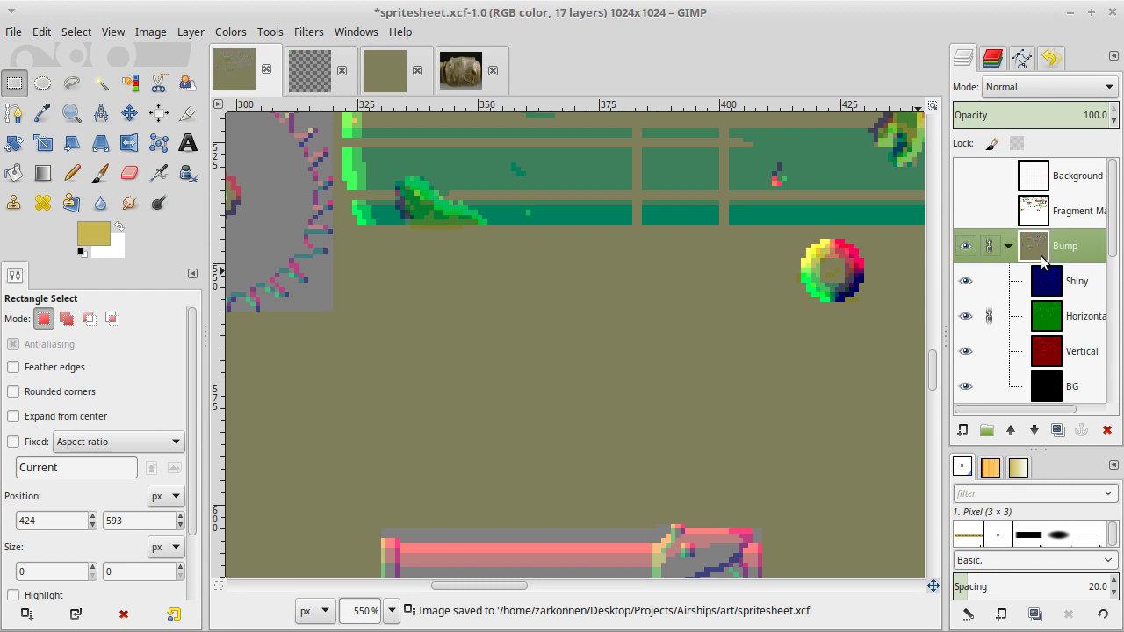
pyautogui.click(1092, 115)
pyautogui.moveTo(1092, 115); pyautogui.dragTo(1030, 115)
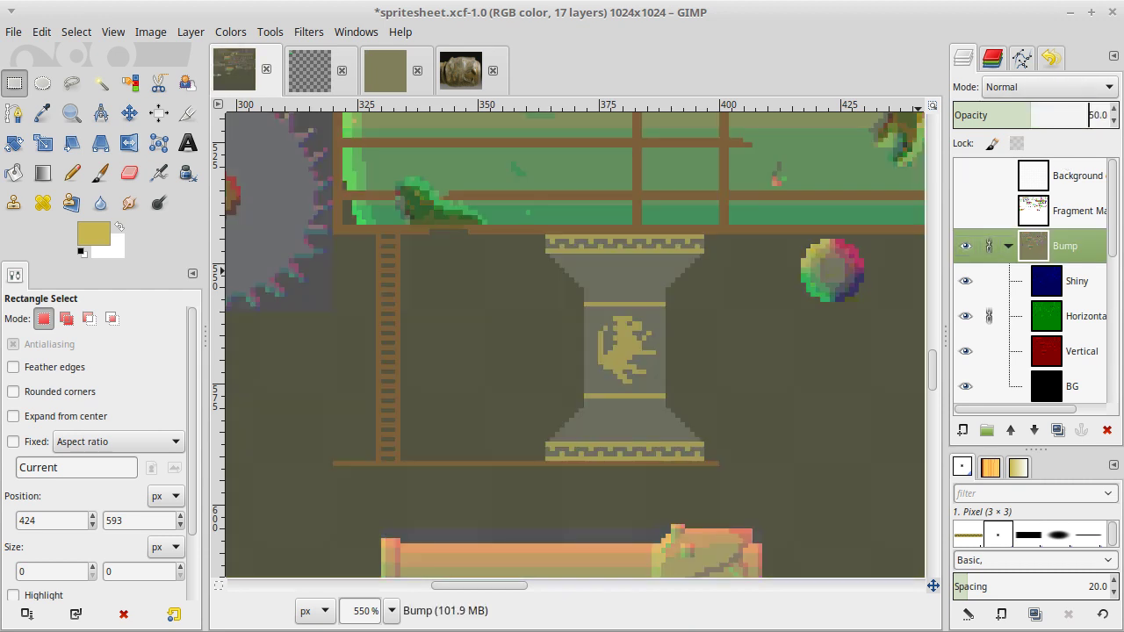
# Select the Horizontal bump layer and sample the bright green of the debris shape above the ladder as the foreground colour.
pyautogui.press('p')
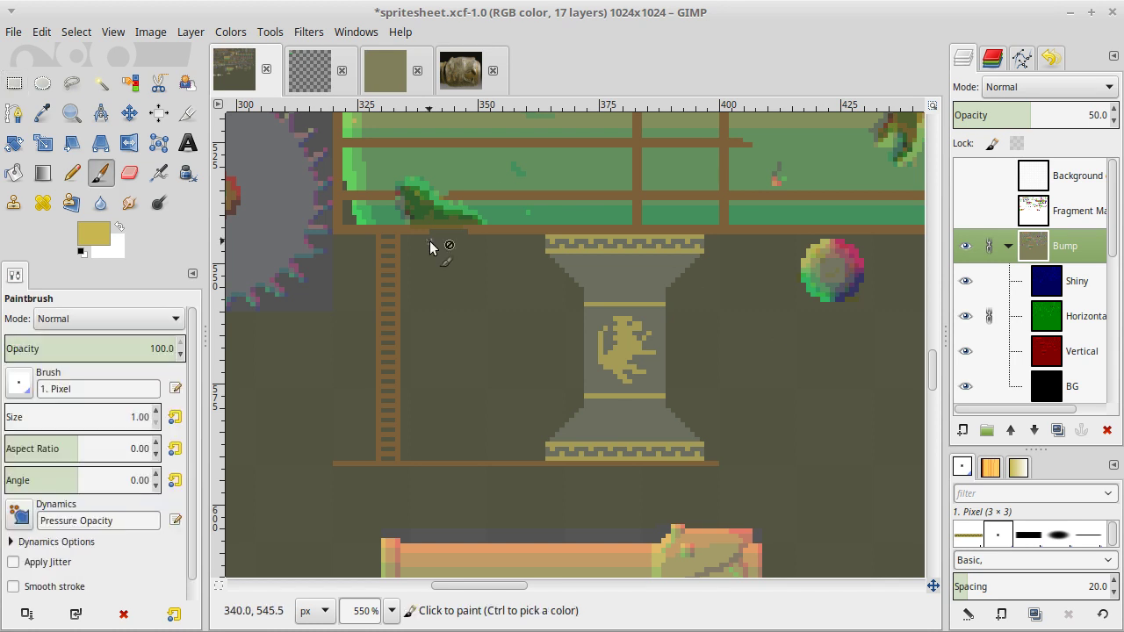
pyautogui.press('o')
pyautogui.click(372, 206)
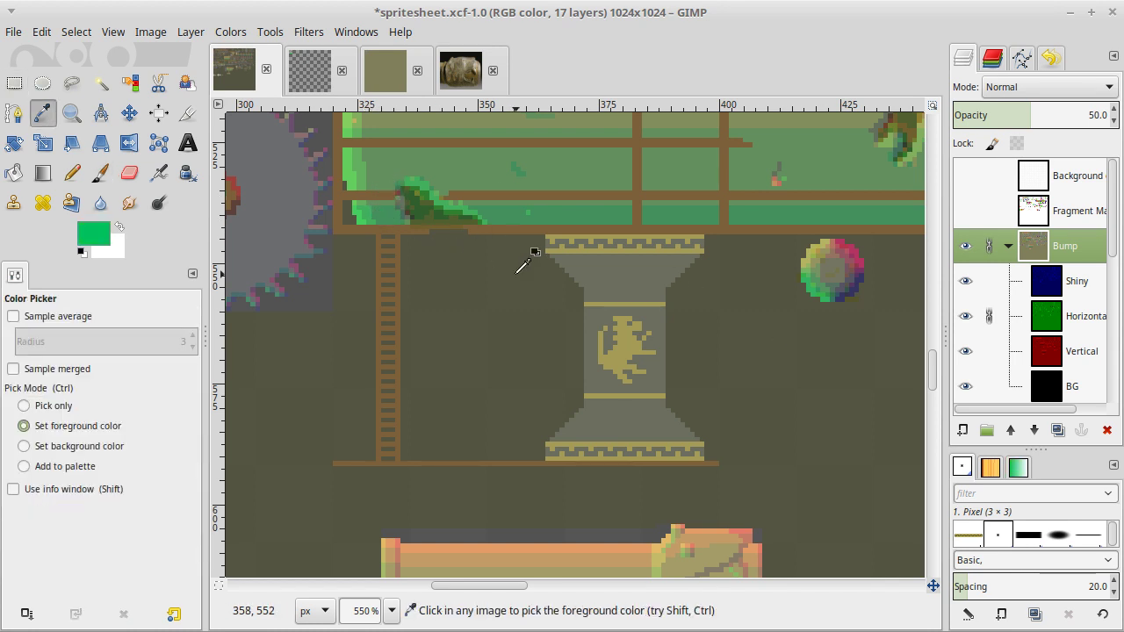
pyautogui.click(1066, 322)
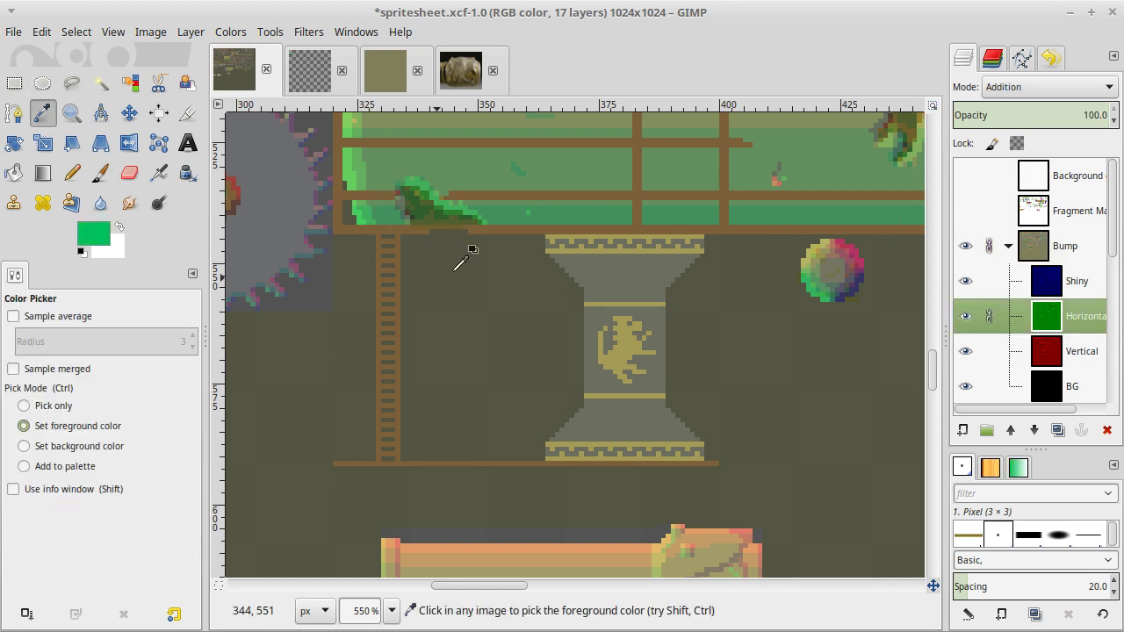
pyautogui.click(369, 207)
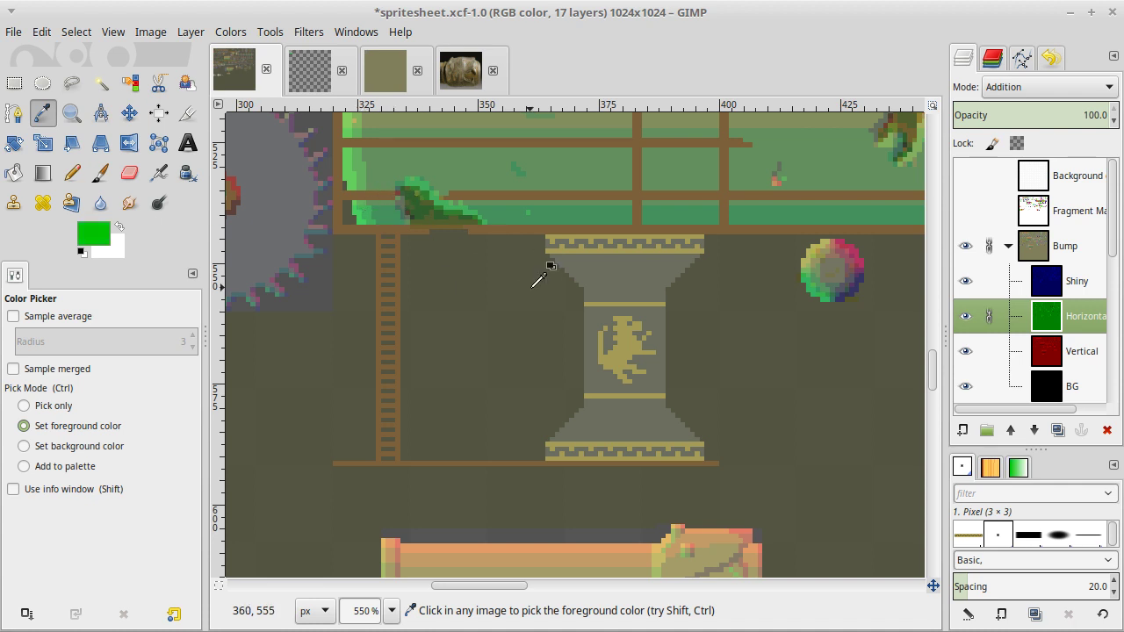
# Fill a 1 px wide column along the shaft's left edge with the sampled green on the Horizontal layer.
pyautogui.press('n')
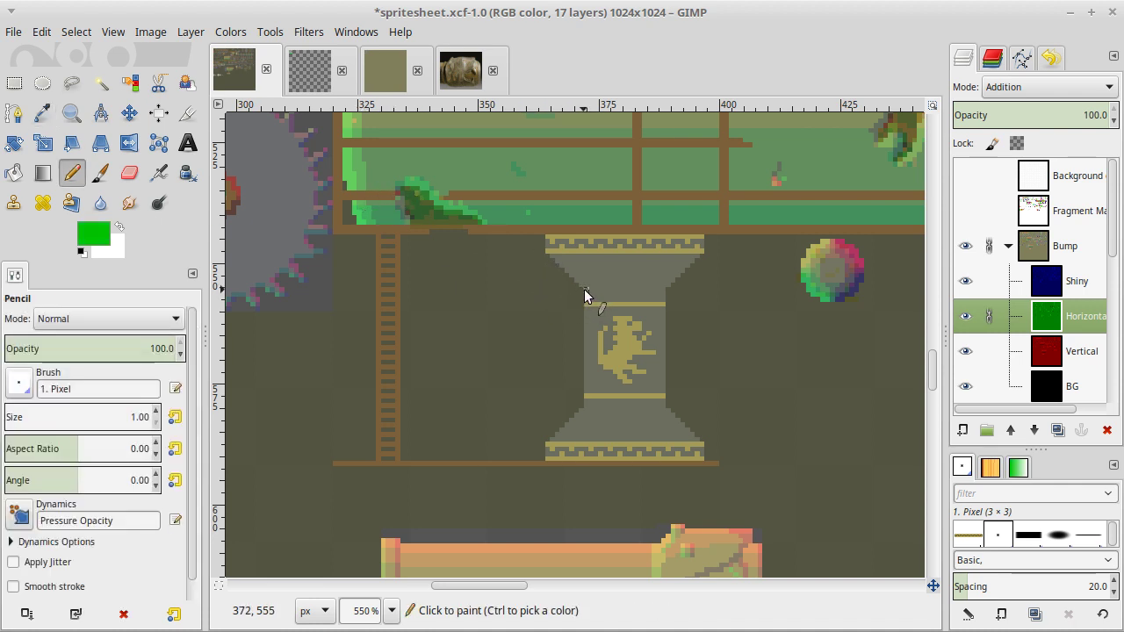
pyautogui.keyDown('ctrl'); pyautogui.scroll(2, 584, 290); pyautogui.keyUp('ctrl')
pyautogui.press('r')
pyautogui.moveTo(584, 290); pyautogui.dragTo(597, 524)
pyautogui.hotkey('ctrl', ',')
pyautogui.hotkey('ctrl', 'shift', 'a')
# Pencil the same green along the stepped left edge of the pillar's flared base, down to the toothed trim.
pyautogui.scroll(-2, 621, 524)
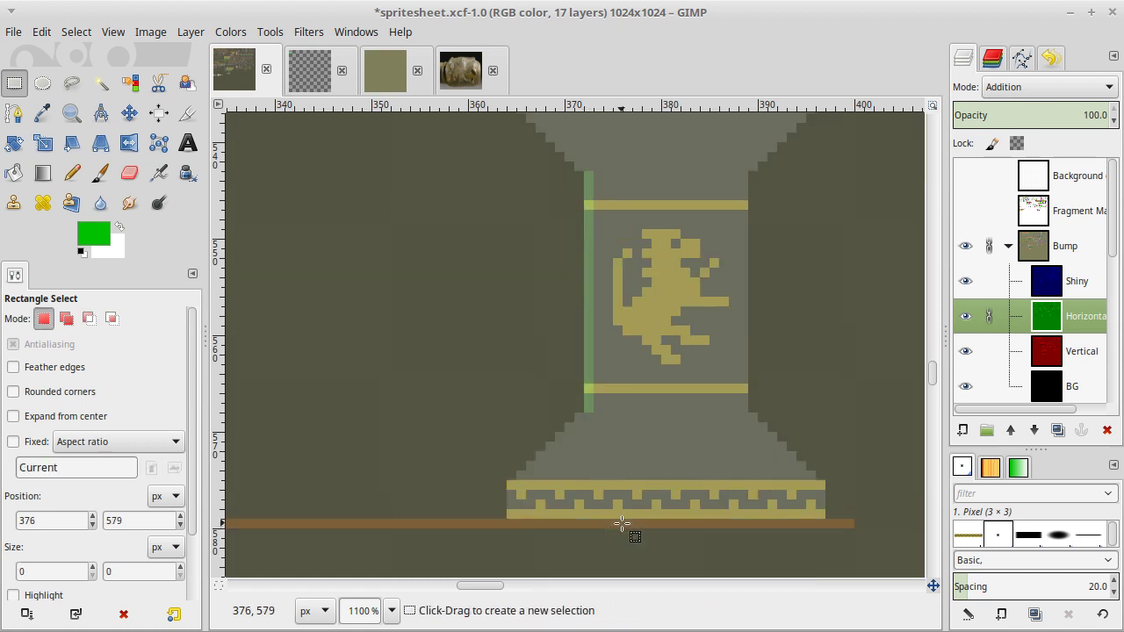
pyautogui.press('n')
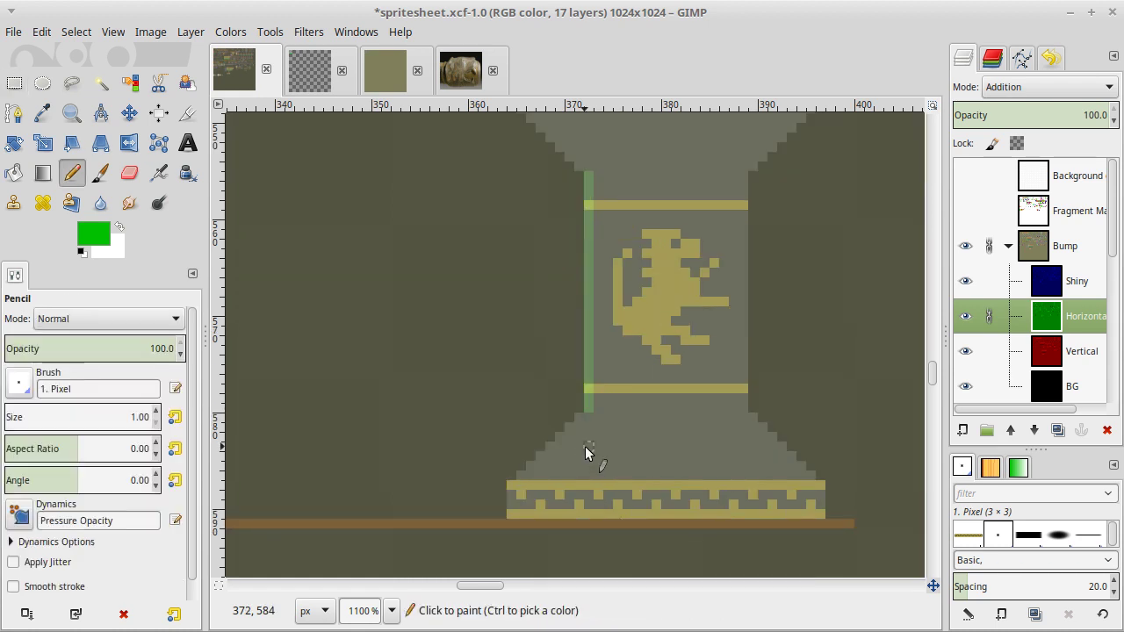
pyautogui.click(583, 418)
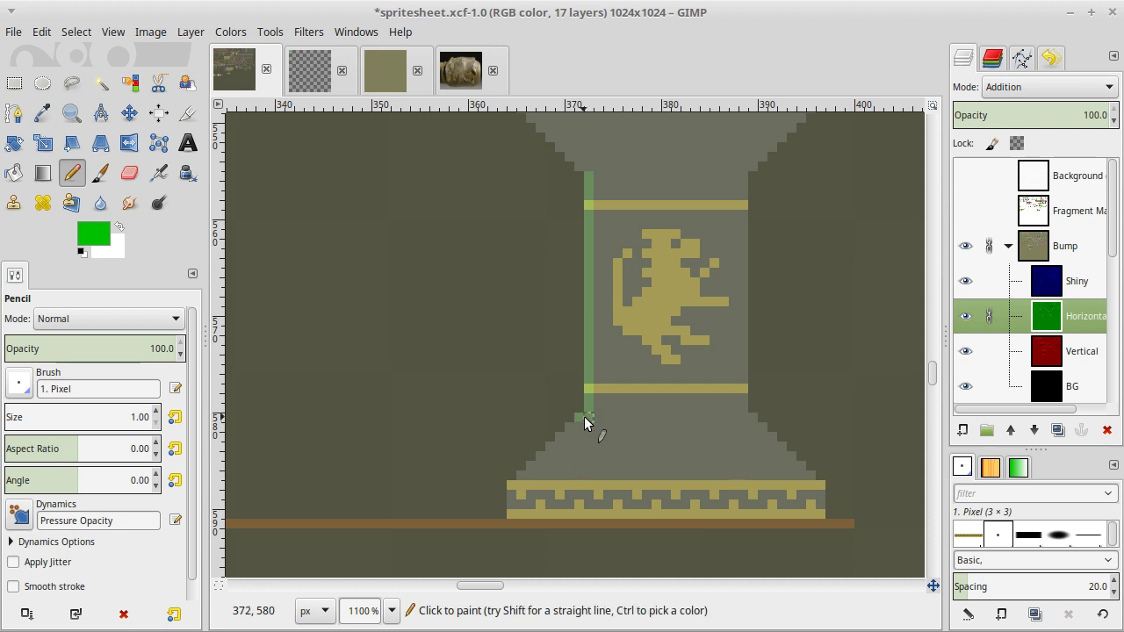
pyautogui.click(570, 427)
pyautogui.click(553, 447)
pyautogui.click(542, 457)
pyautogui.click(525, 477)
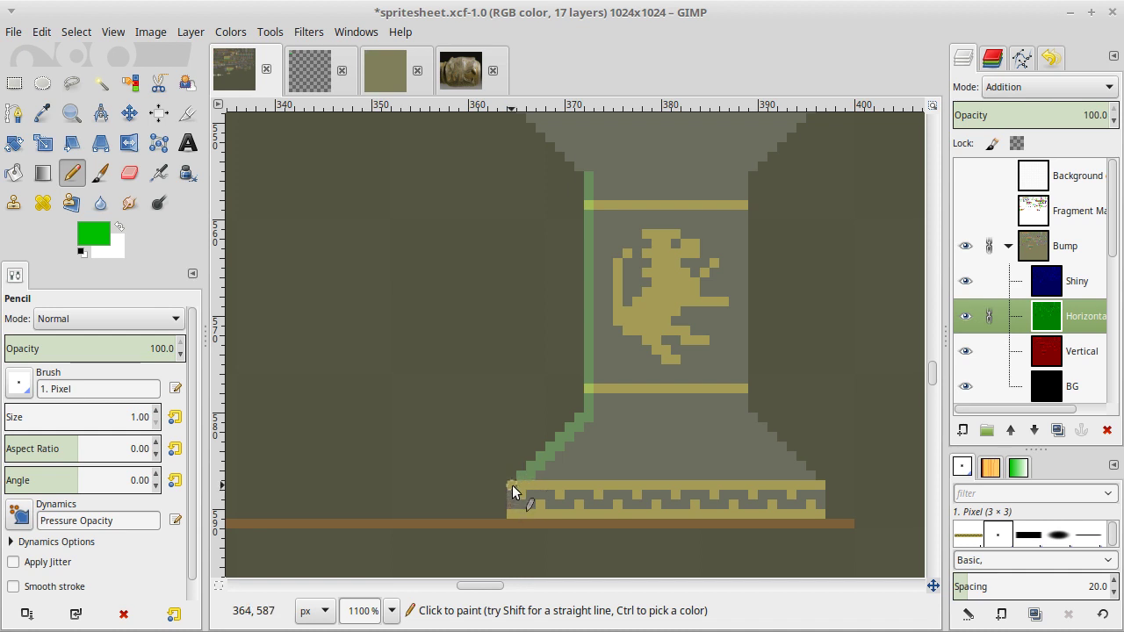
pyautogui.click(512, 509)
# Pencil the same green along the stepped left edge of the flared top, up to the toothed trim.
pyautogui.scroll(5, 614, 468)
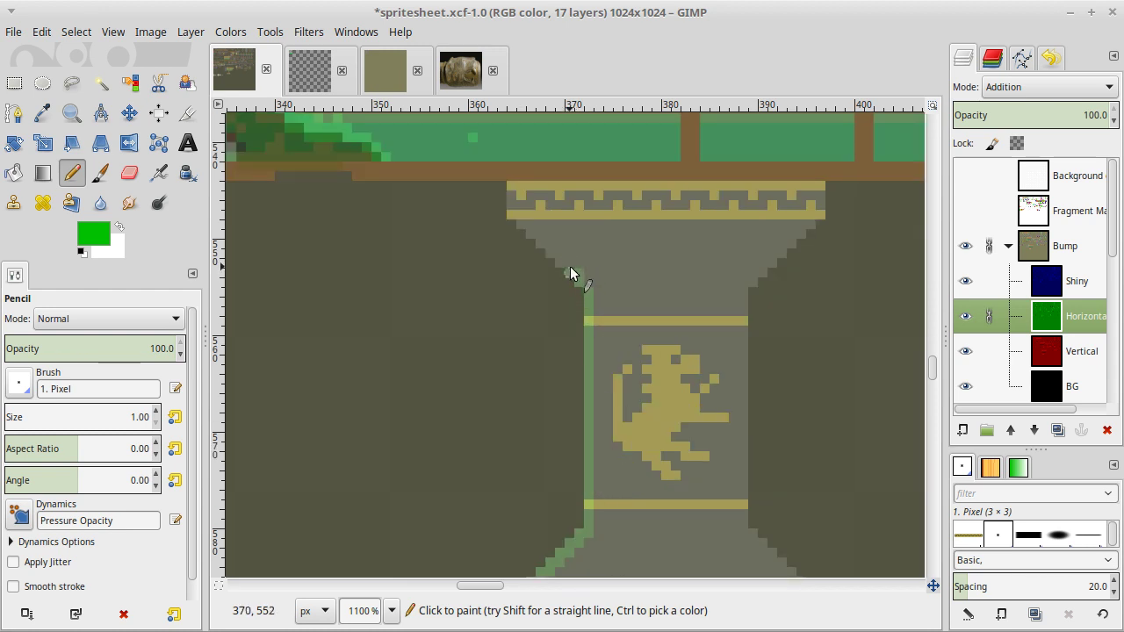
pyautogui.moveTo(570, 266); pyautogui.dragTo(560, 261)
pyautogui.moveTo(552, 250); pyautogui.dragTo(539, 235)
pyautogui.click(526, 226)
pyautogui.click(516, 217)
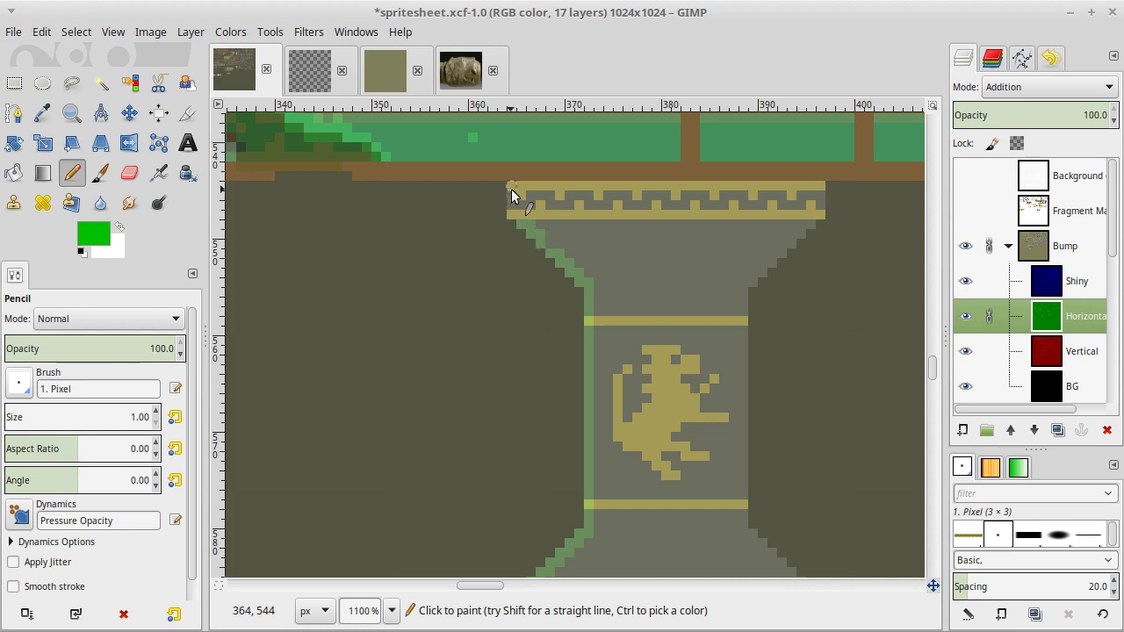
# Pencil the sampled green down the left end of the toothed trim at the pillar's top on the Horizontal layer.
pyautogui.click(511, 189)
pyautogui.moveTo(509, 187)
pyautogui.mouseDown()
pyautogui.moveTo(529, 235)
pyautogui.moveTo(513, 211)
pyautogui.mouseUp()
pyautogui.hscroll(4, 588, 343)
pyautogui.scroll(-5, 588, 342)
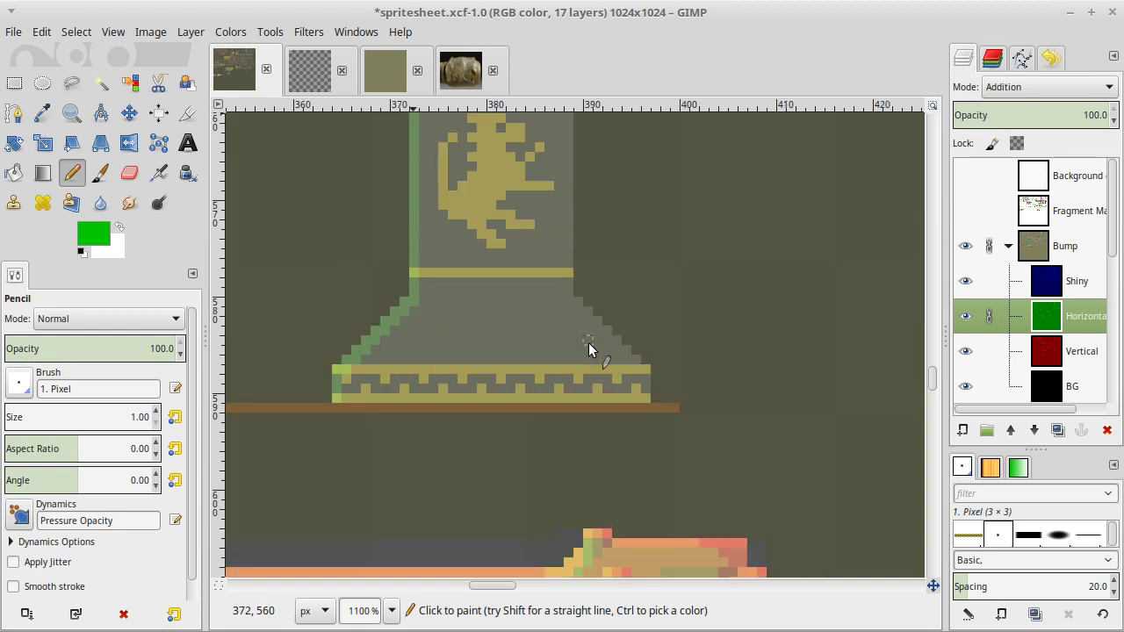
# Fuzzy-select the pillar's green left-edge strip, paste a floating copy of it and flip the copy horizontally.
pyautogui.scroll(3, 588, 349)
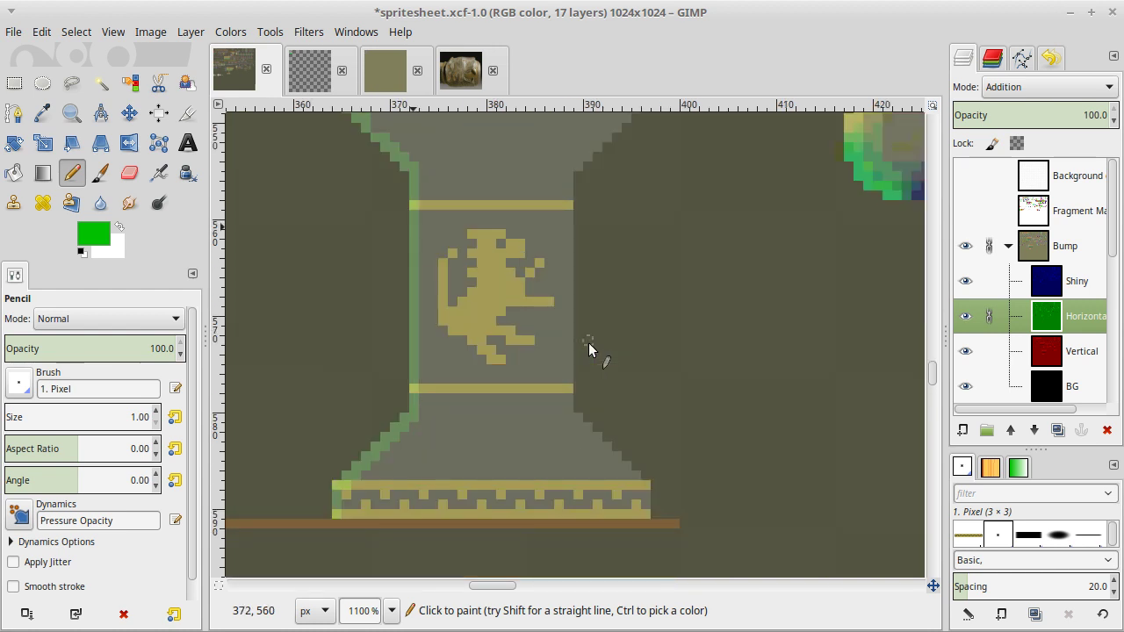
pyautogui.hscroll(4, 588, 343)
pyautogui.scroll(5, 588, 342)
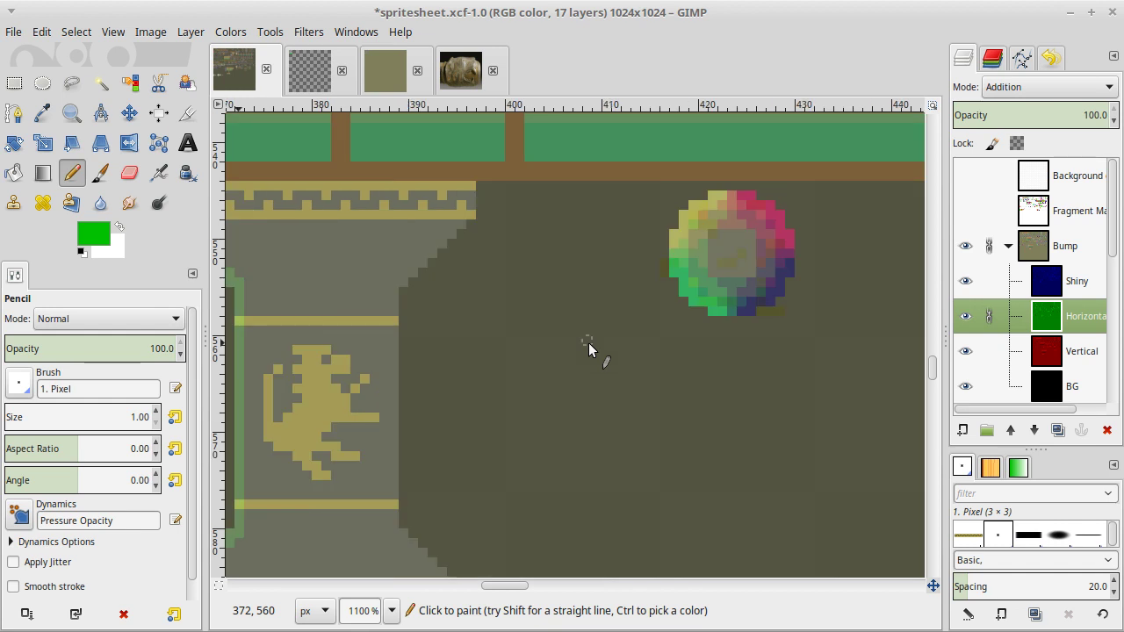
pyautogui.hscroll(-8, 588, 342)
pyautogui.scroll(-5, 588, 342)
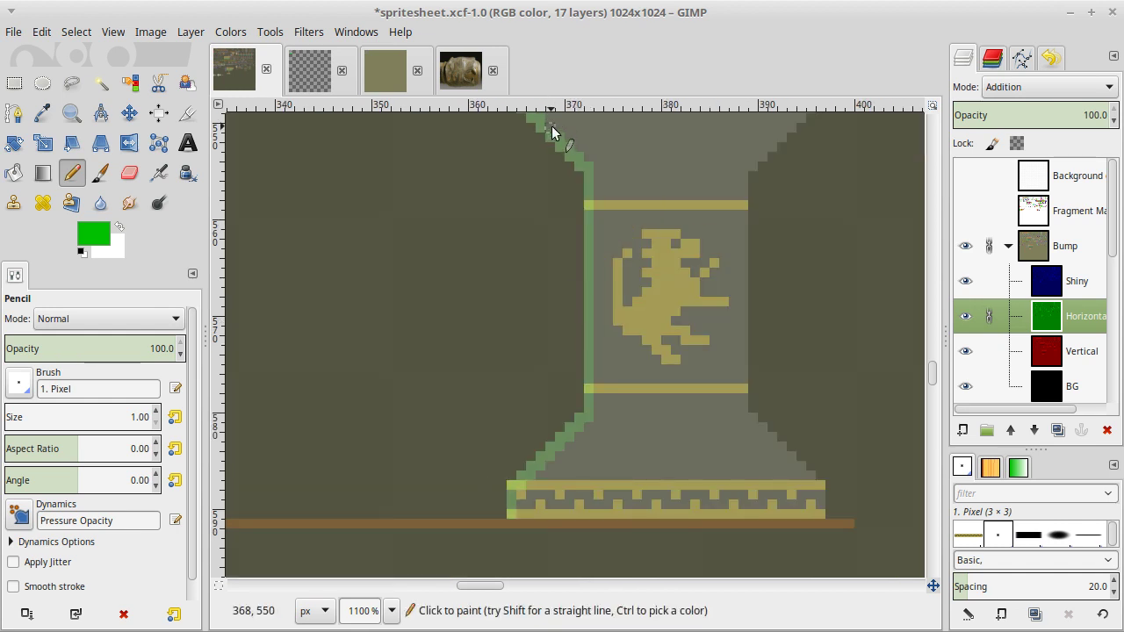
pyautogui.hscroll(4, 571, 264)
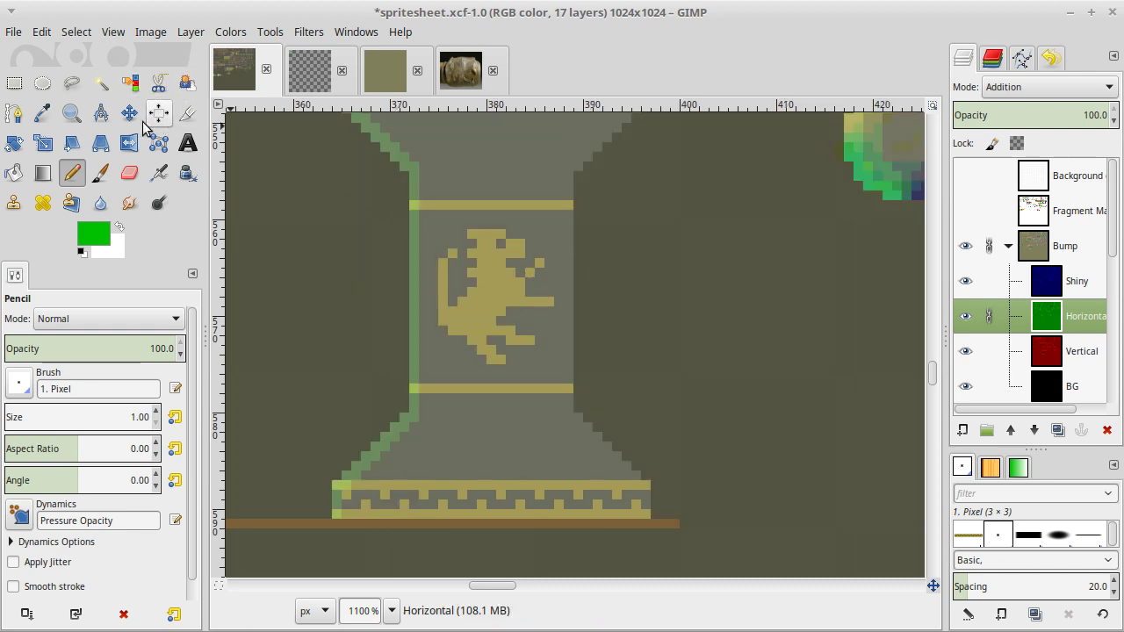
pyautogui.click(101, 83)
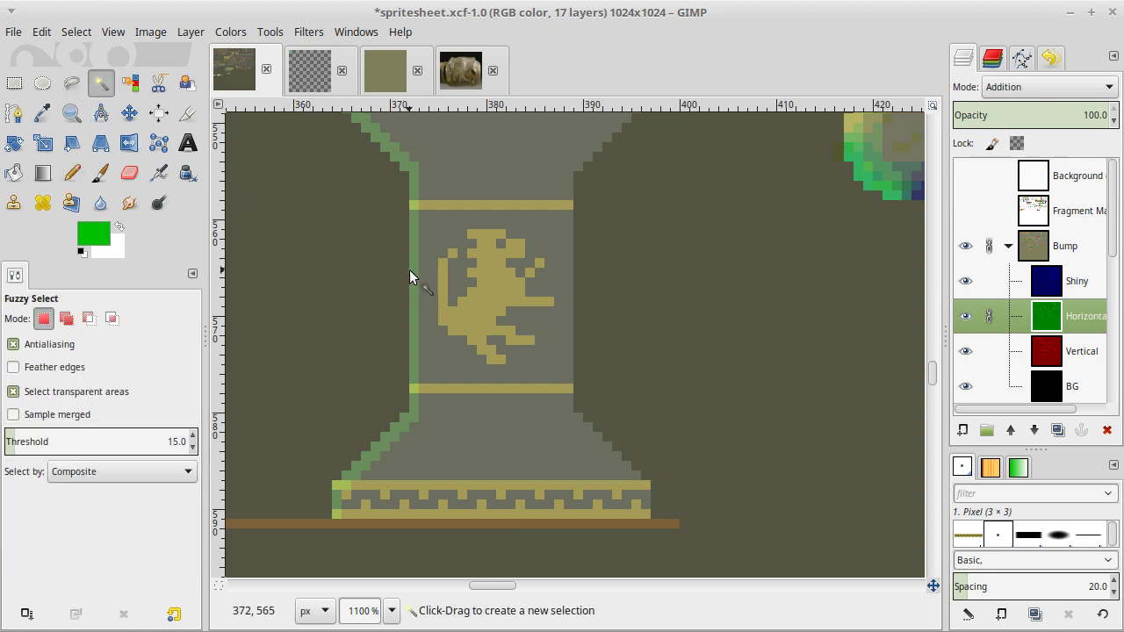
pyautogui.click(410, 269)
pyautogui.hotkey('ctrl', 'c')
pyautogui.hotkey('ctrl', 'v')
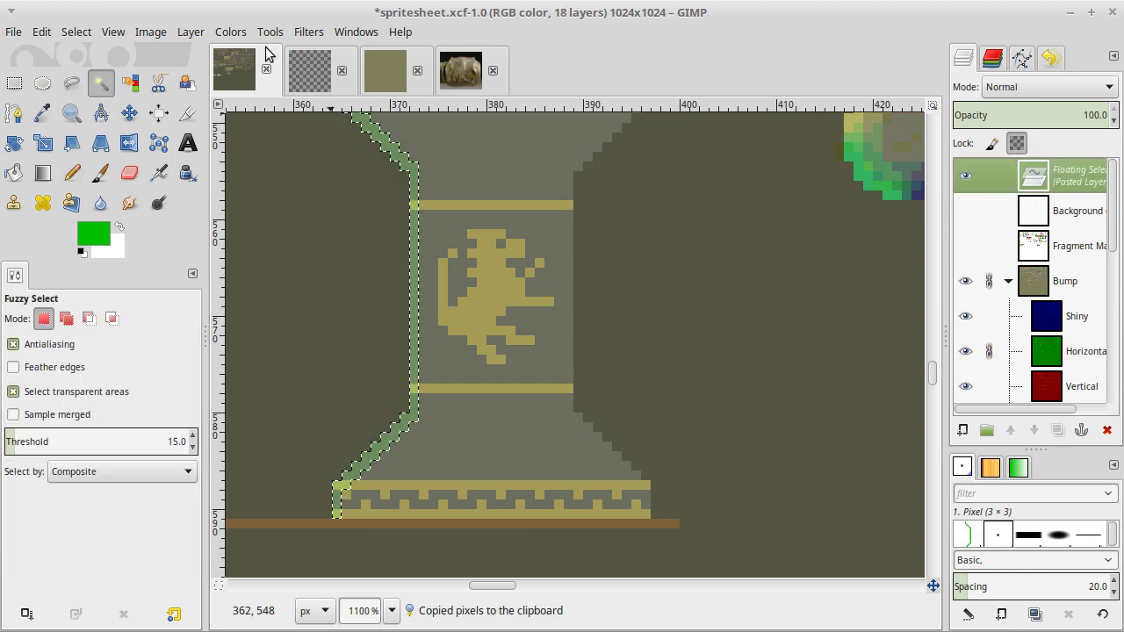
pyautogui.click(184, 33)
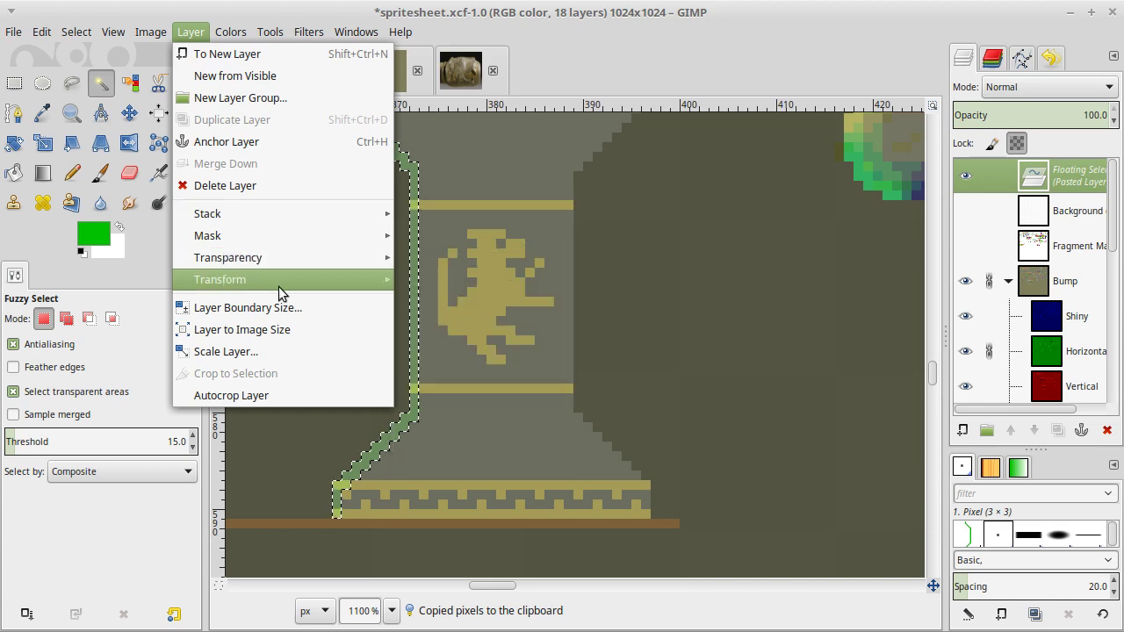
pyautogui.moveTo(281, 294)
pyautogui.click(426, 279)
# Move the flipped green strip across to the pillar's right edge and anchor it to the Horizontal layer.
pyautogui.press('m')
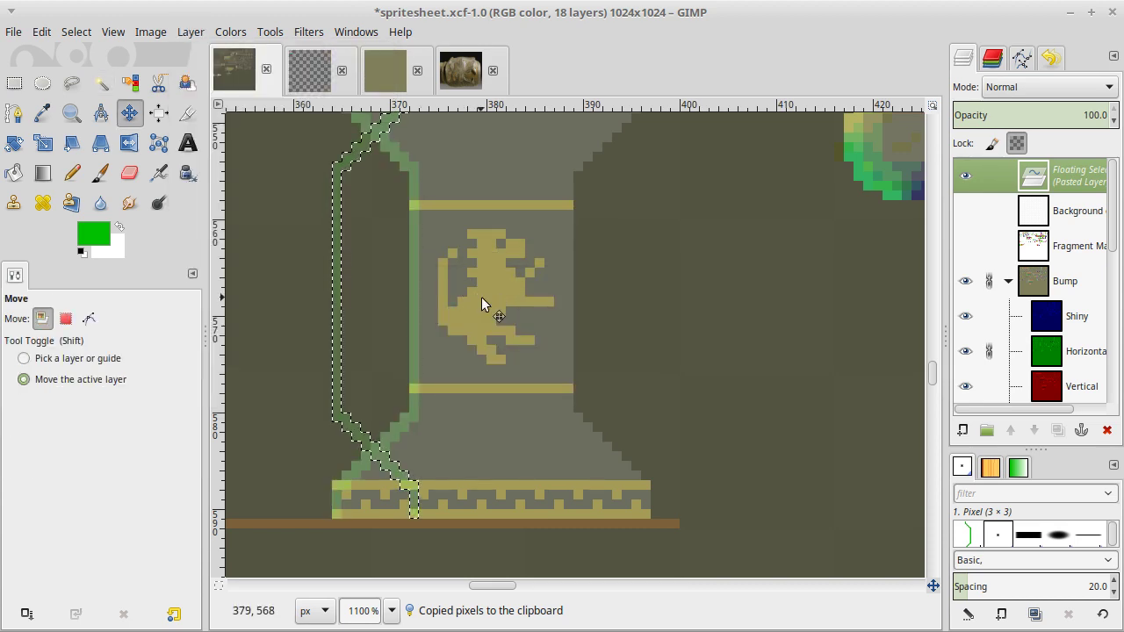
pyautogui.press('Right')
pyautogui.press('Right')
pyautogui.press('Right')
pyautogui.press('Right')
pyautogui.press('Right')
pyautogui.press('Right')
pyautogui.press('Right')
pyautogui.press('Right')
pyautogui.press('Right')
pyautogui.press('Right')
pyautogui.press('Right')
pyautogui.press('Right')
pyautogui.press('Right')
pyautogui.press('Right')
pyautogui.press('Right')
pyautogui.press('Right')
pyautogui.press('Right')
pyautogui.press('Right')
pyautogui.press('Right')
pyautogui.press('Right')
pyautogui.press('shift')
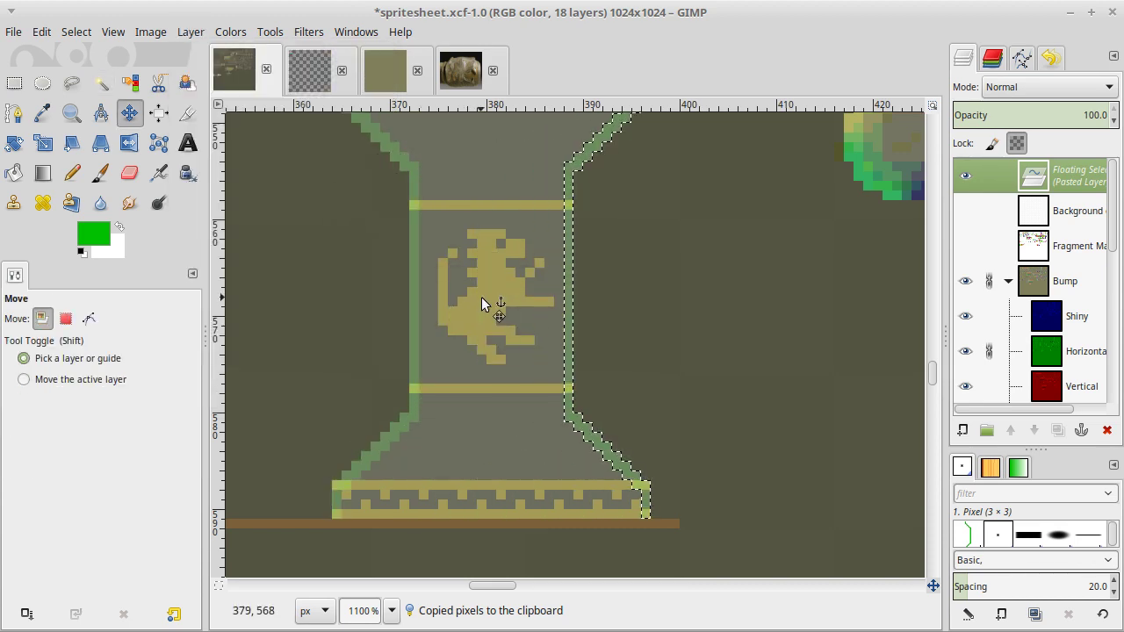
pyautogui.scroll(5, 482, 296)
pyautogui.press('r')
pyautogui.hotkey('ctrl', 'h')
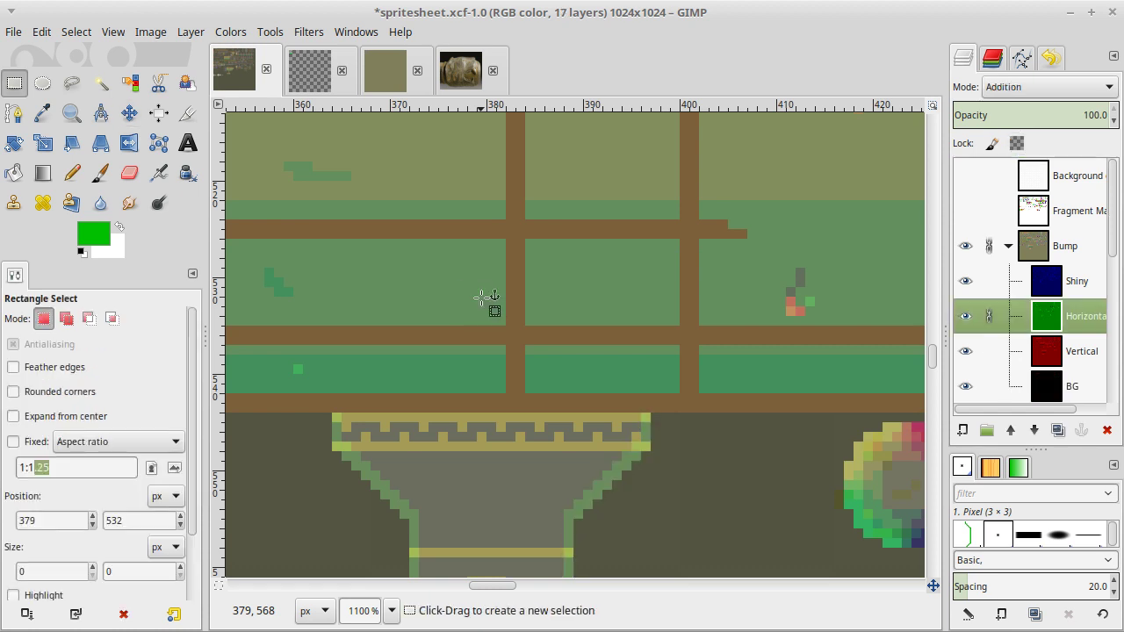
# Sample the dark green from the right-hand edge shading of the large hull and bucket-fill the pillar's right-edge strip with it.
pyautogui.press('o')
pyautogui.hscroll(5, 499, 279)
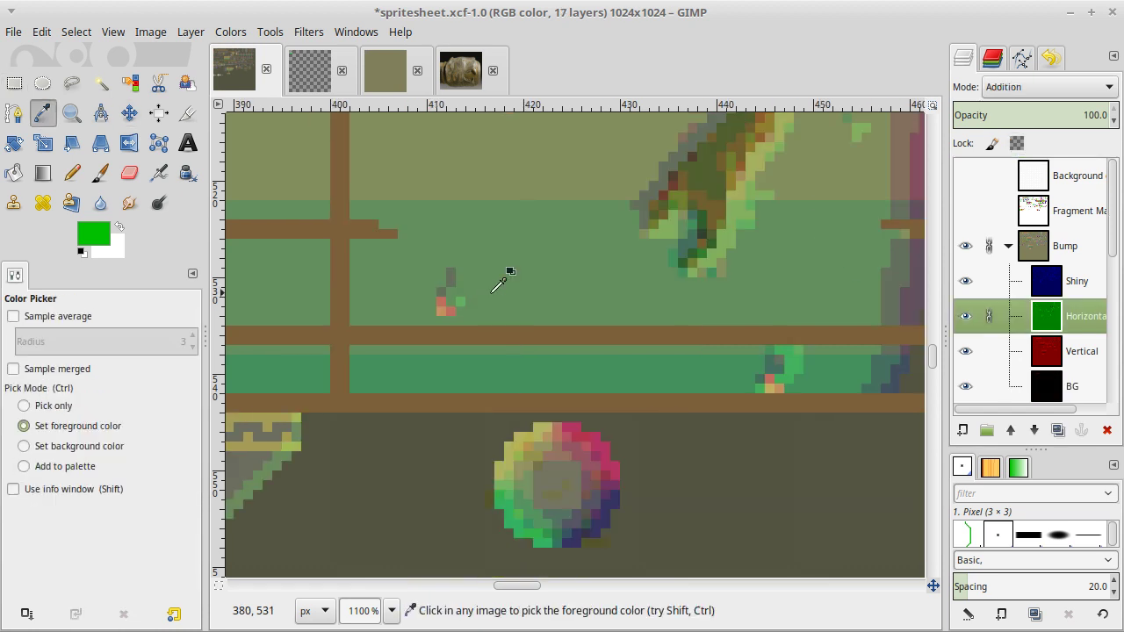
pyautogui.click(893, 281)
pyautogui.scroll(-3, 734, 368)
pyautogui.hscroll(-3, 733, 369)
pyautogui.hscroll(-3, 728, 370)
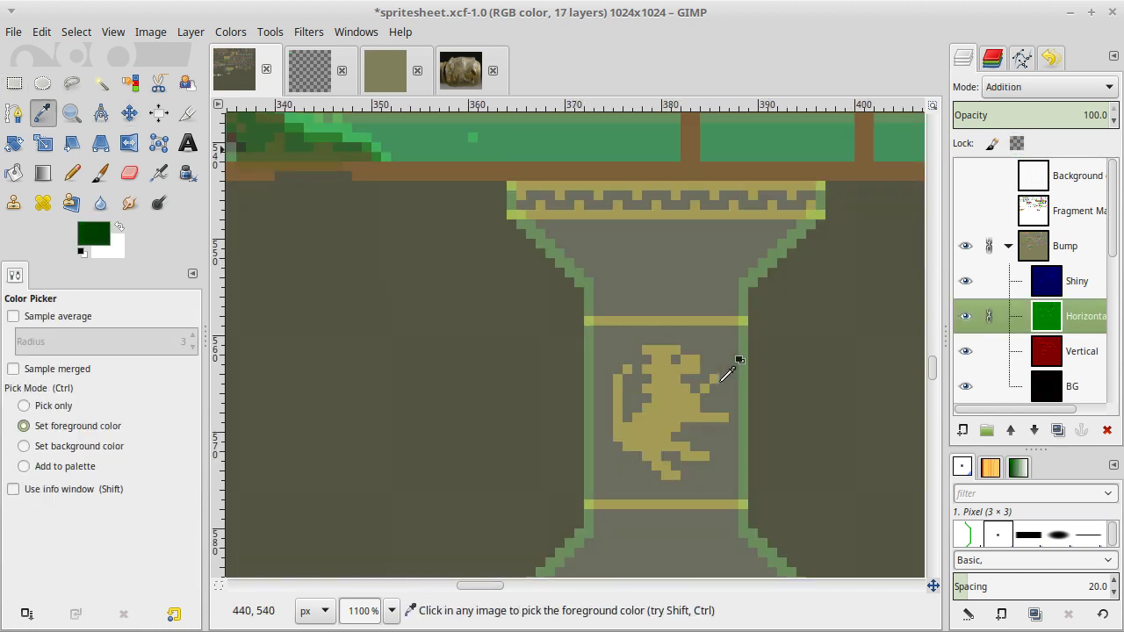
pyautogui.hotkey('shift', 'b')
pyautogui.click(742, 382)
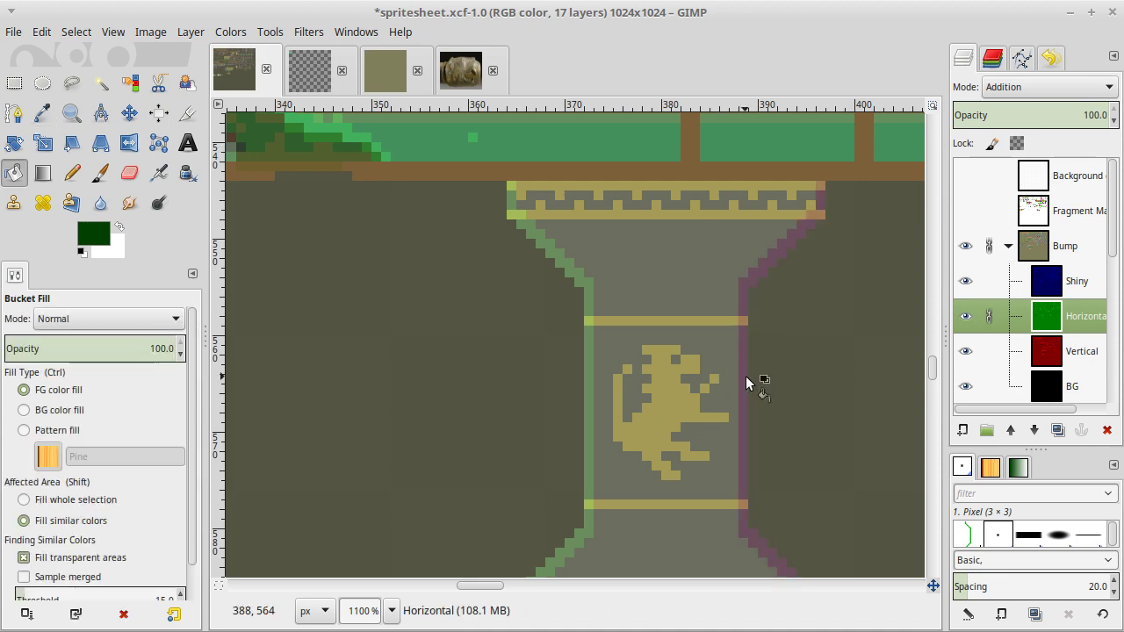
# Select the Shiny bump layer and sample its dark blue at the grey metal module with the round gauge as the foreground colour.
pyautogui.press('1')
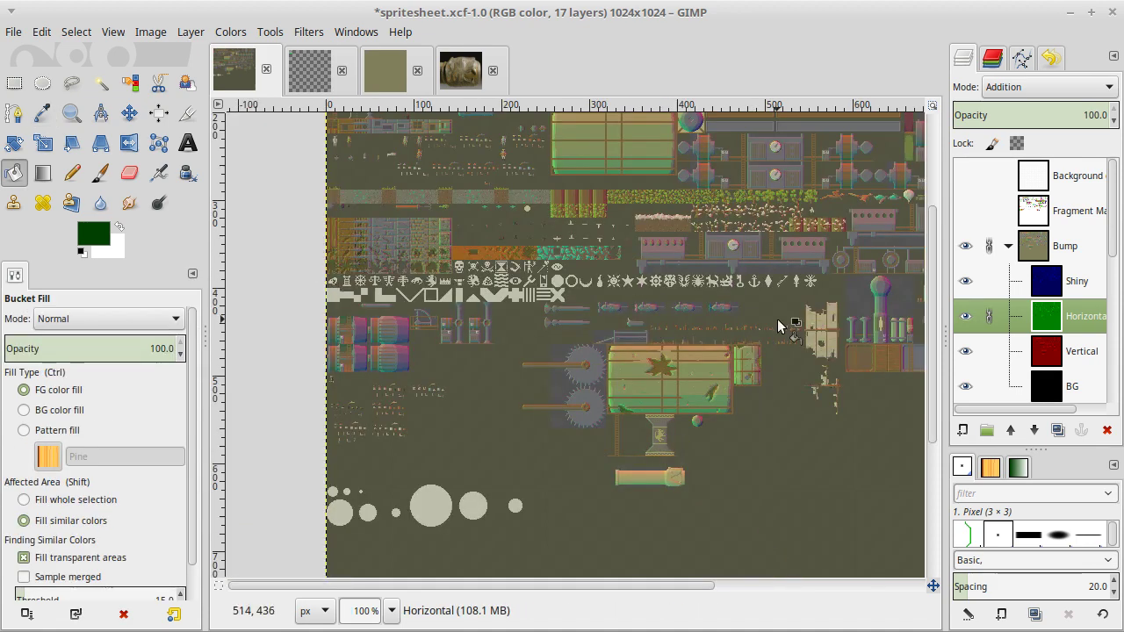
pyautogui.scroll(5, 788, 321)
pyautogui.click(970, 283)
pyautogui.keyDown('ctrl'); pyautogui.scroll(3, 502, 226); pyautogui.keyUp('ctrl')
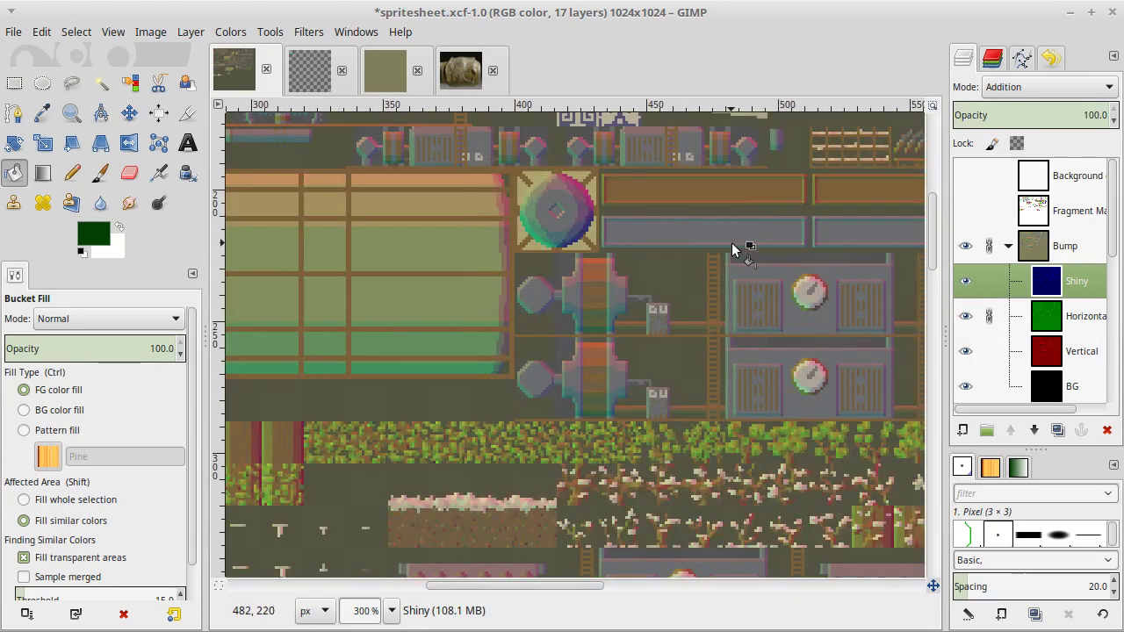
pyautogui.press('o')
pyautogui.click(795, 314)
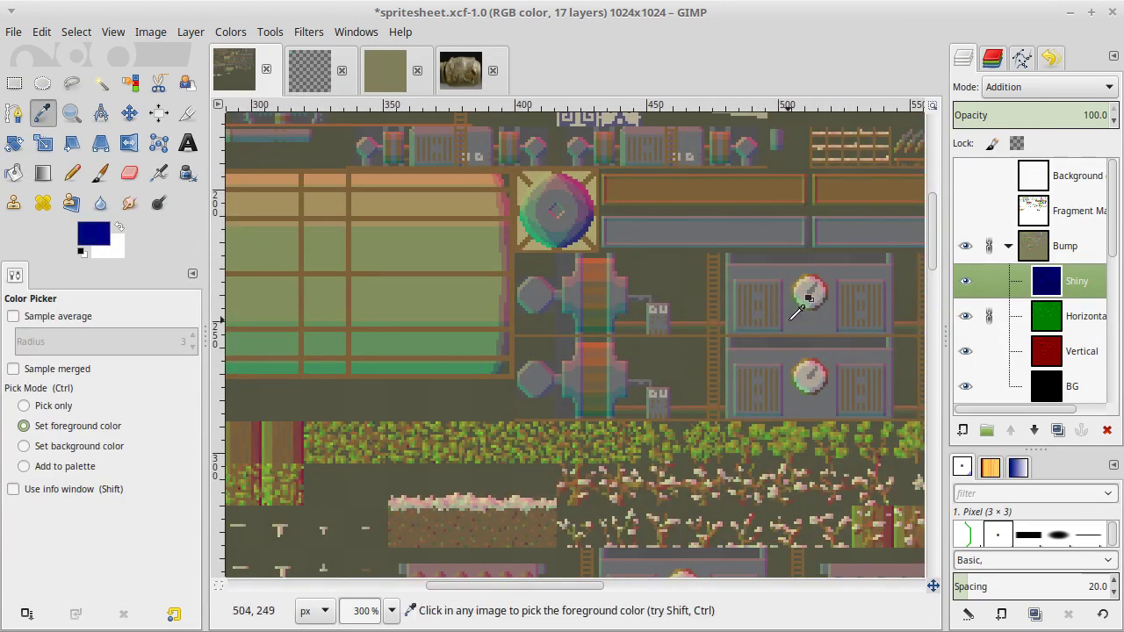
# Examine the bump shading of other sprites across the sheet, including the small columns, and return to the pillar with the Pencil tool.
pyautogui.keyDown('ctrl'); pyautogui.scroll(4, 657, 319); pyautogui.keyUp('ctrl')
pyautogui.scroll(-8, 654, 329)
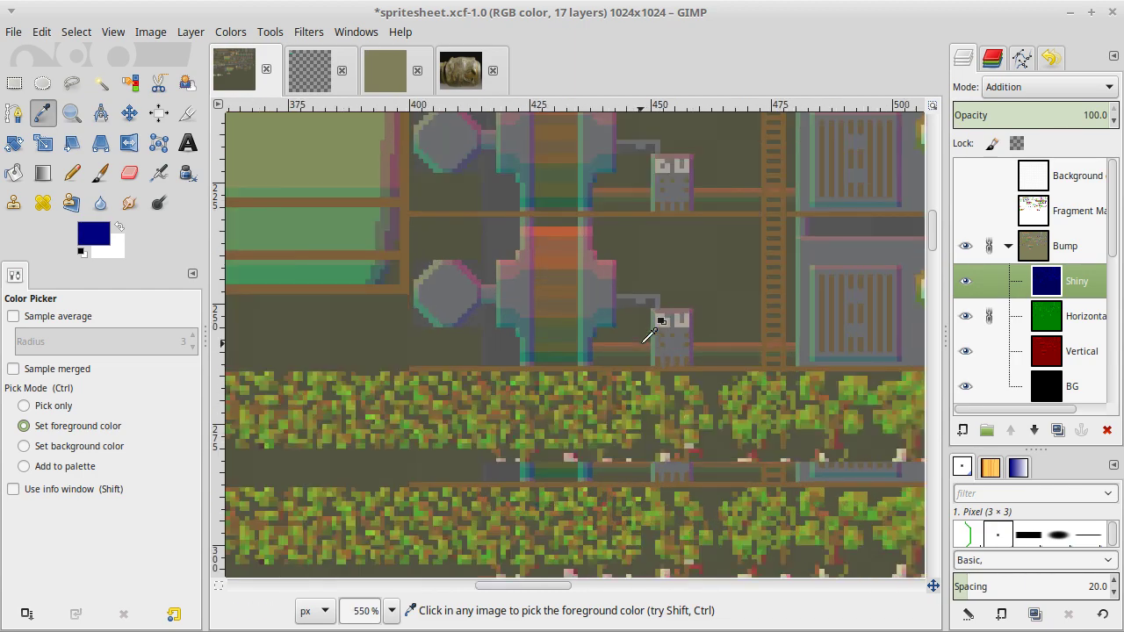
pyautogui.scroll(-5, 654, 330)
pyautogui.hscroll(10, 654, 329)
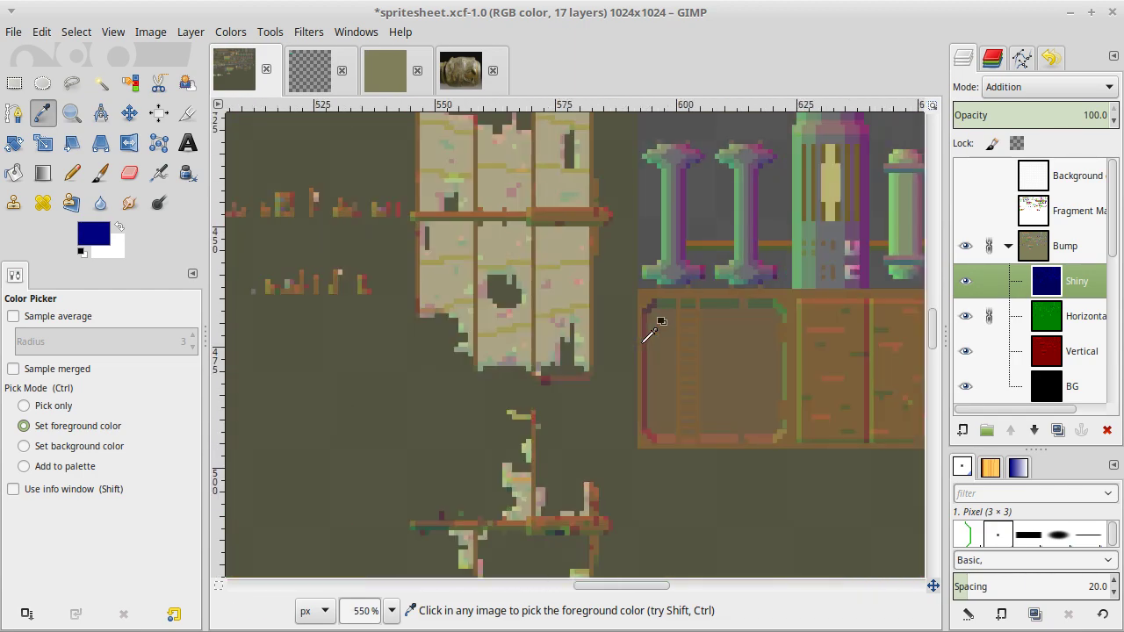
pyautogui.keyDown('ctrl'); pyautogui.scroll(-5, 654, 329); pyautogui.keyUp('ctrl')
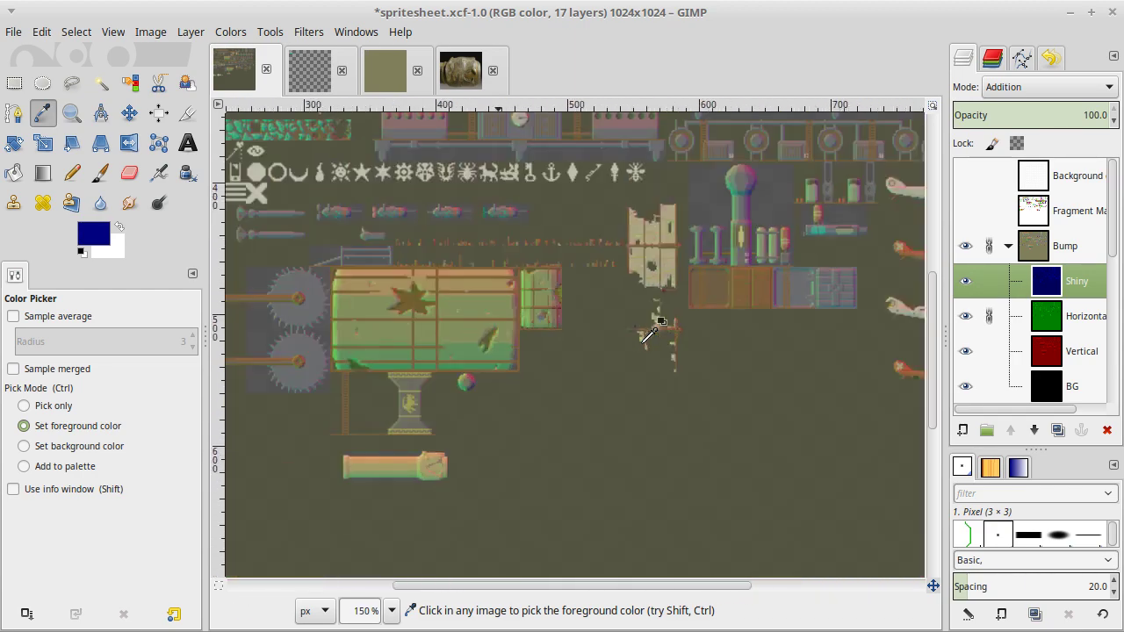
pyautogui.scroll(3, 676, 331)
pyautogui.hscroll(3, 676, 331)
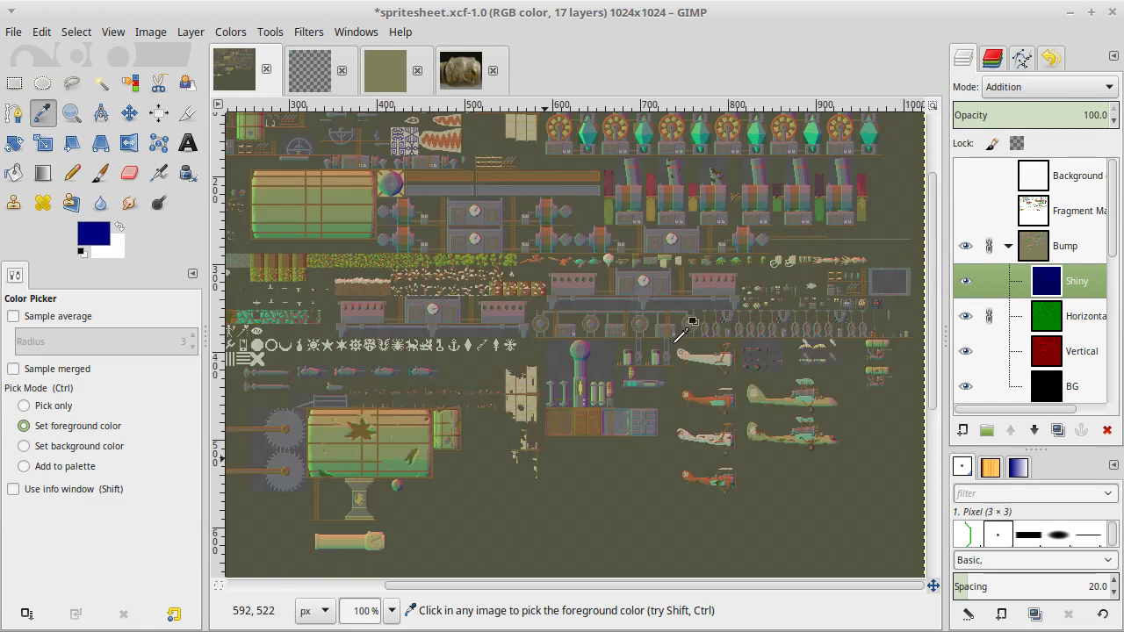
pyautogui.keyDown('ctrl'); pyautogui.scroll(4, 682, 332); pyautogui.keyUp('ctrl')
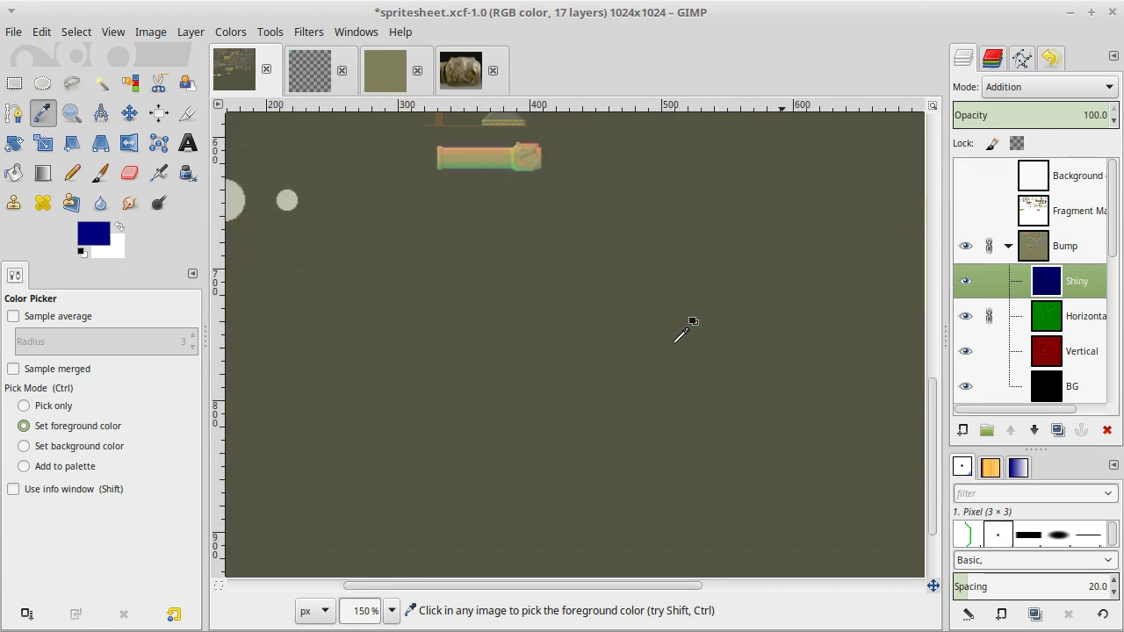
pyautogui.scroll(8, 682, 332)
pyautogui.hscroll(-3, 681, 332)
pyautogui.keyDown('ctrl'); pyautogui.scroll(1, 676, 334); pyautogui.keyUp('ctrl')
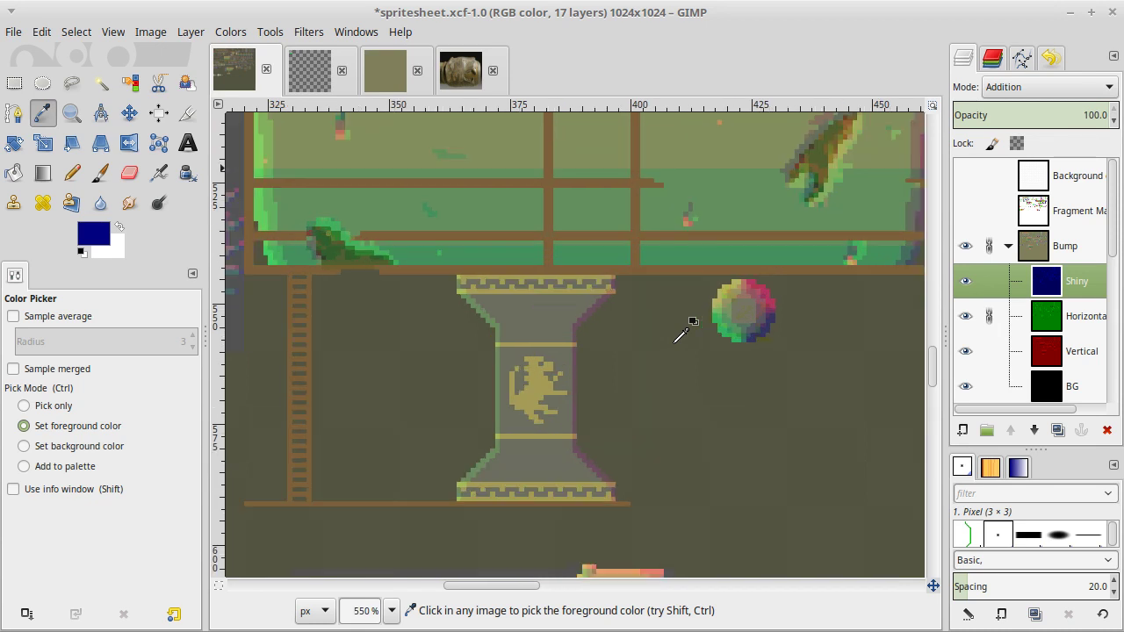
pyautogui.press('n')
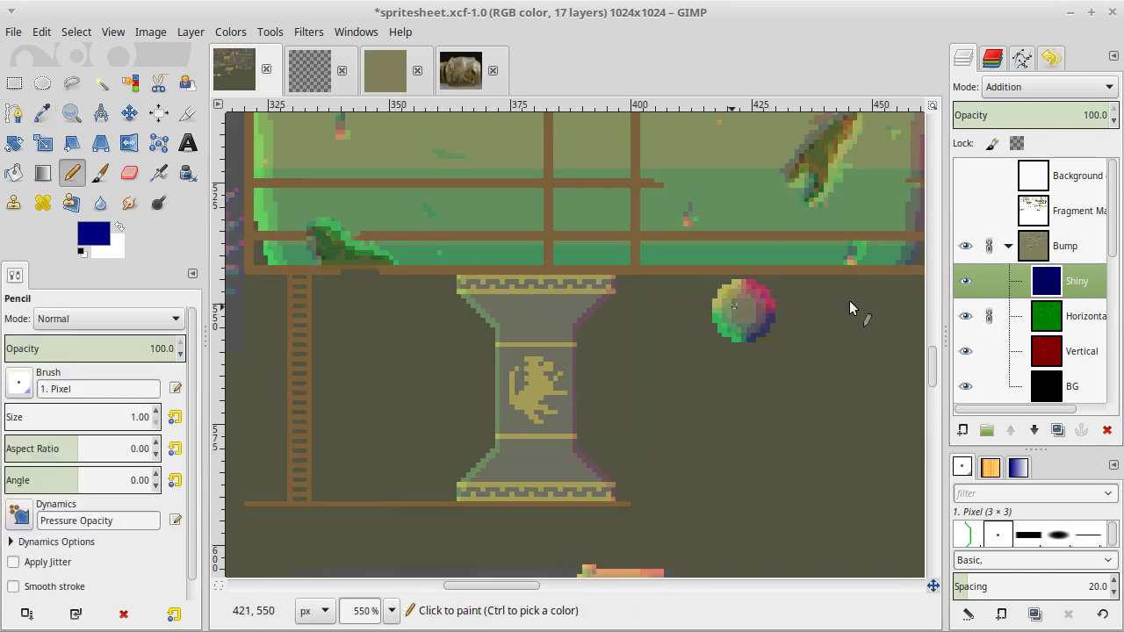
# Save the spritesheet and make Layer #2 in the Texture group the active layer.
pyautogui.scroll(-1, 1082, 281)
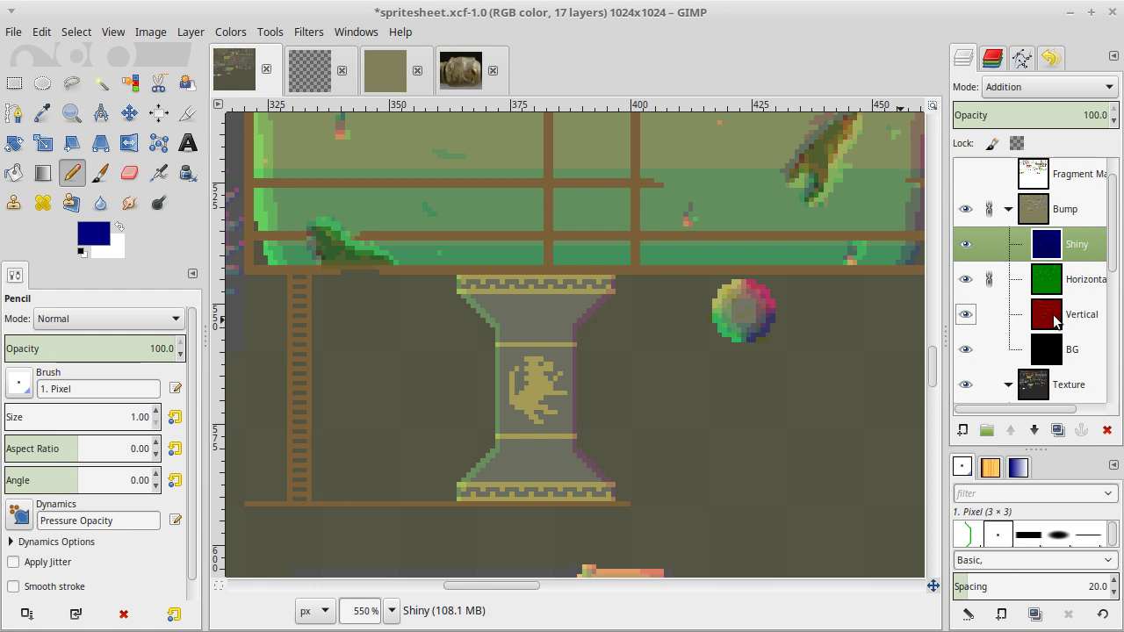
pyautogui.scroll(-2, 1056, 321)
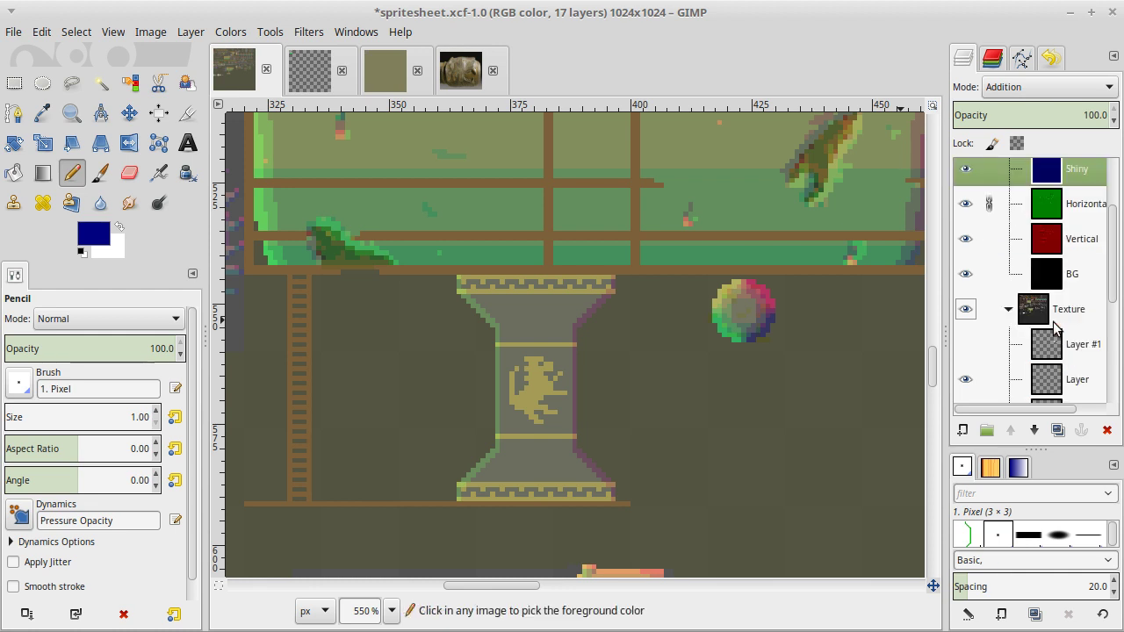
pyautogui.hotkey('ctrl', 's')
pyautogui.scroll(-2, 1056, 325)
pyautogui.click(1049, 373)
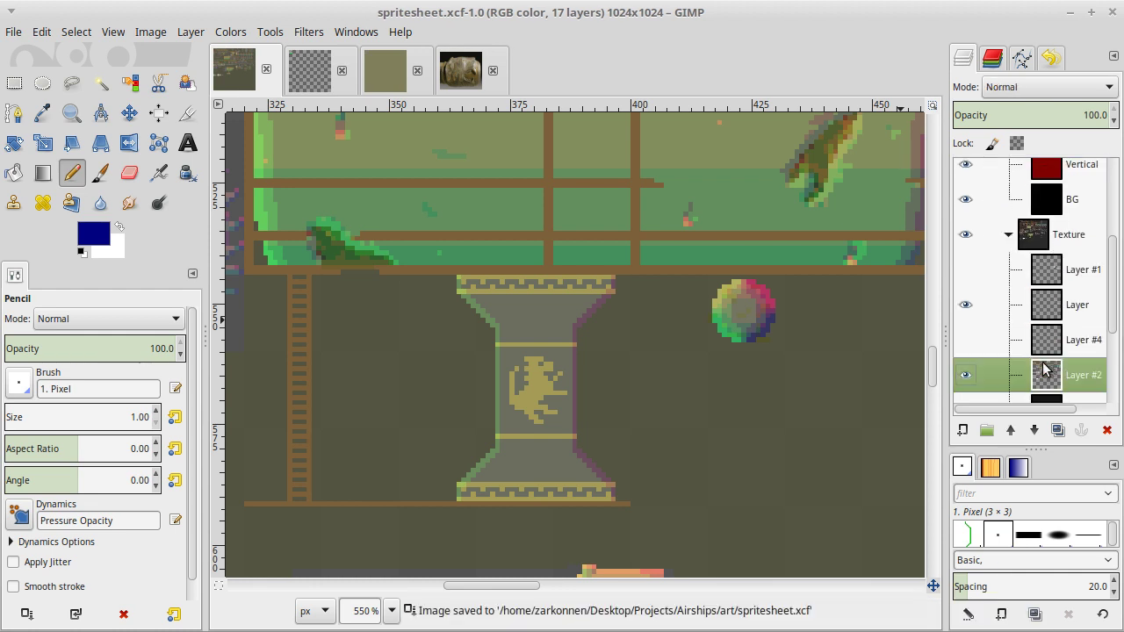
pyautogui.press('r')
pyautogui.moveTo(458, 278); pyautogui.dragTo(617, 501)
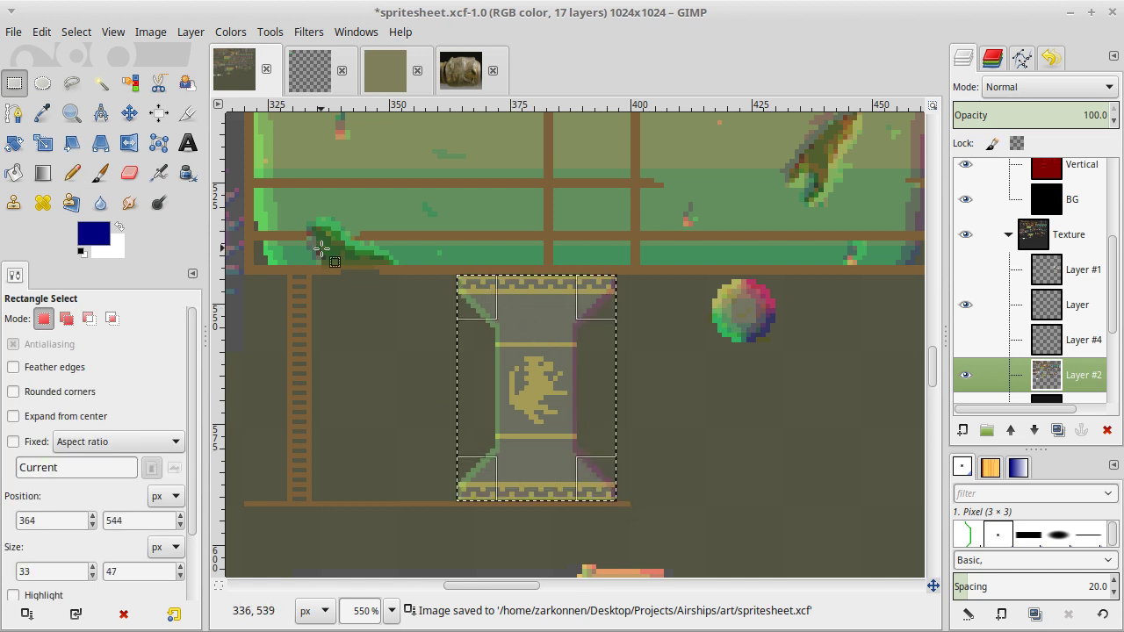
pyautogui.click(130, 82)
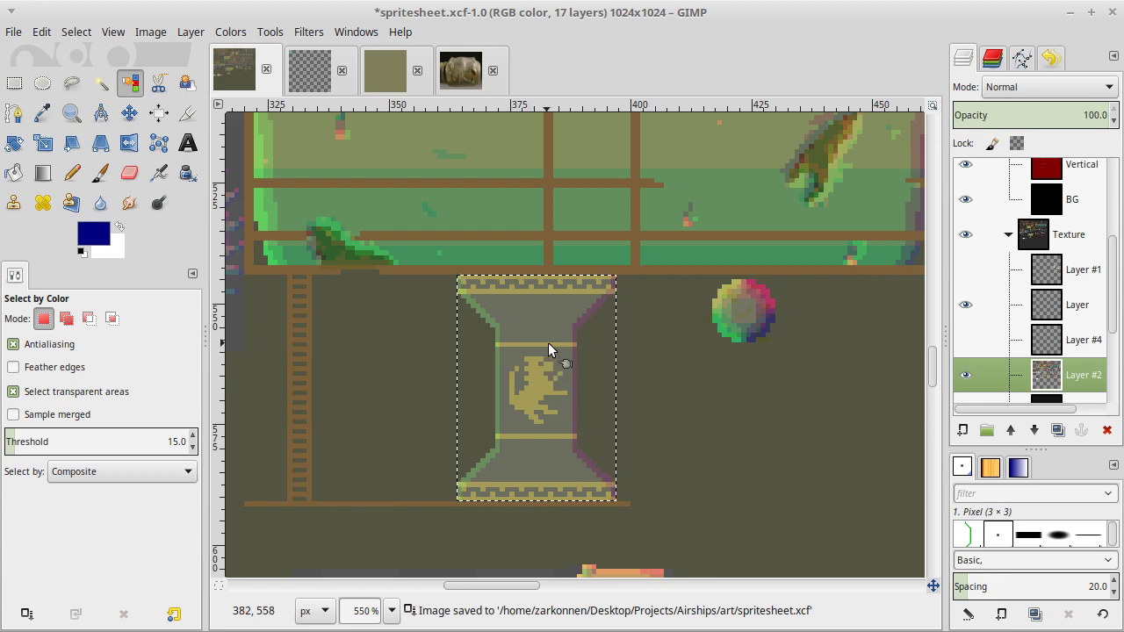
pyautogui.press('shift')
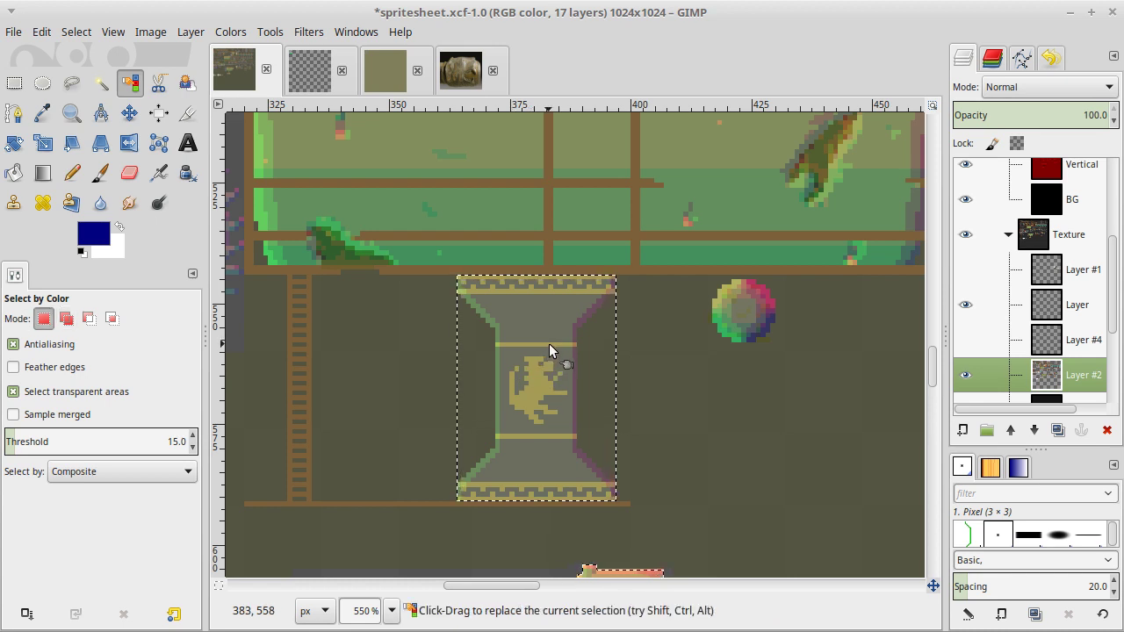
pyautogui.click(549, 343)
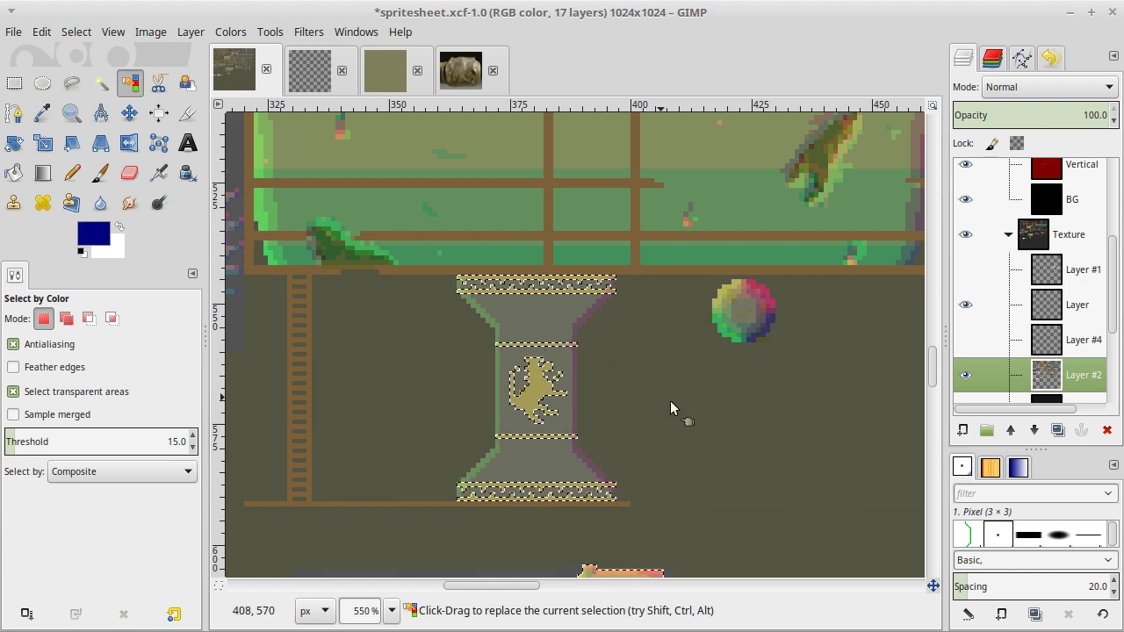
pyautogui.press('r')
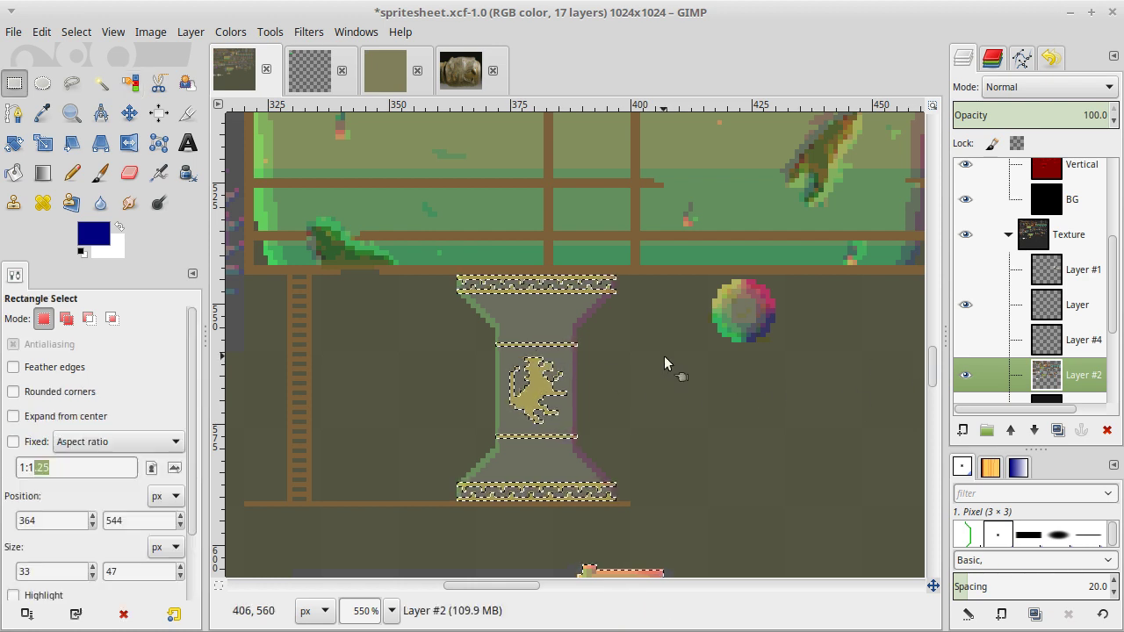
pyautogui.click(665, 357)
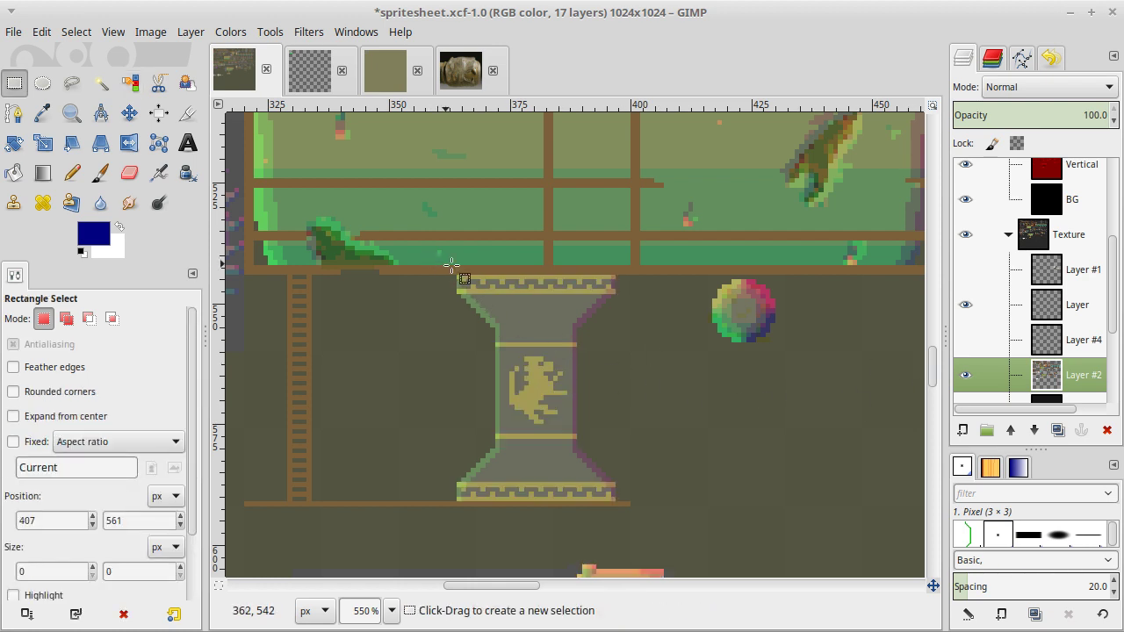
# Select the pillar's yellow emblem and trim by colour, intersect the selection with a 33 × 47 px rectangle around the pillar, and copy it.
pyautogui.click(130, 83)
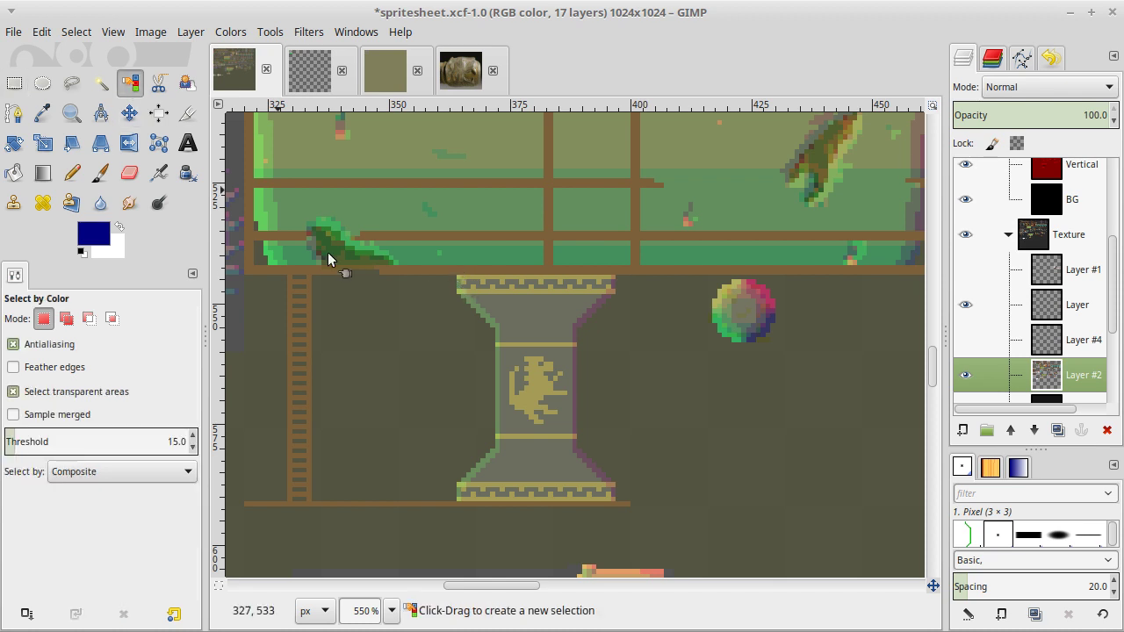
pyautogui.click(535, 385)
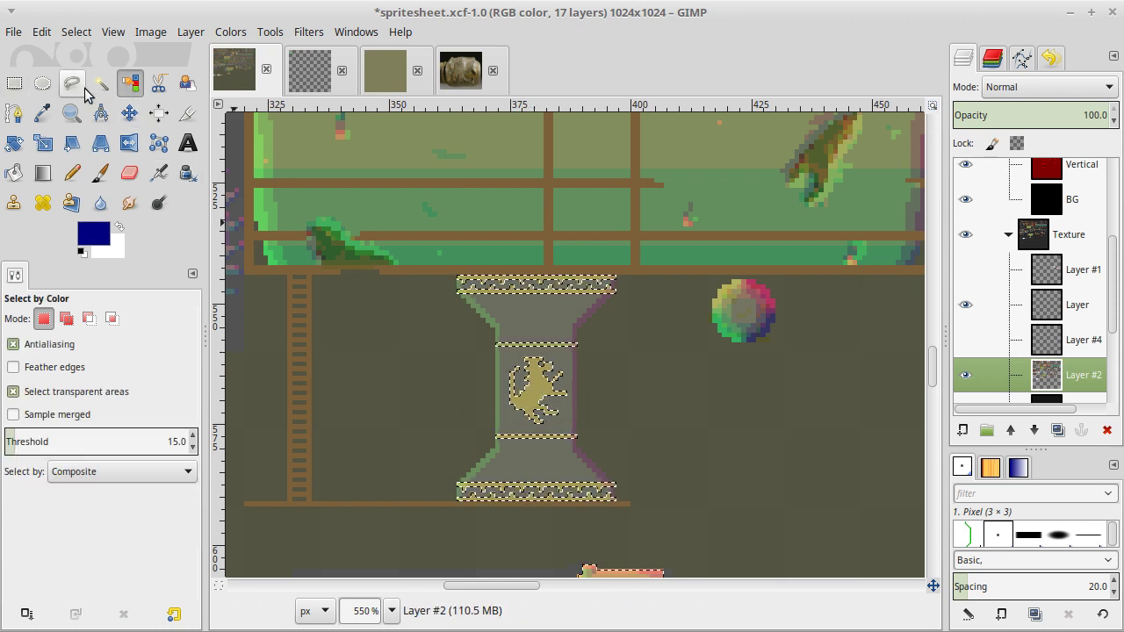
pyautogui.click(14, 82)
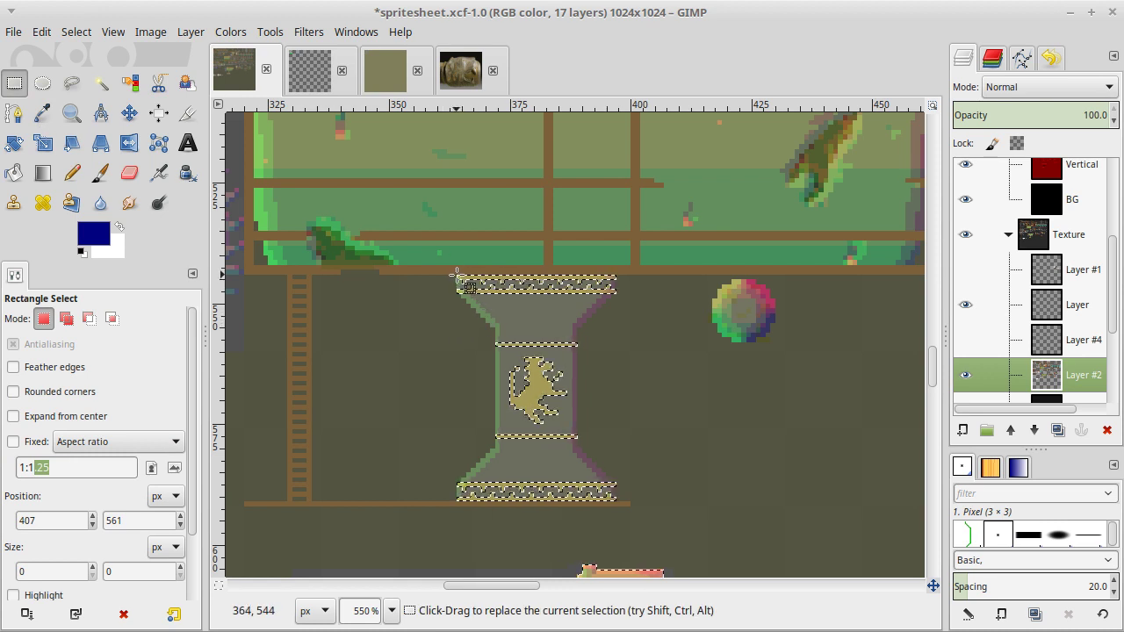
pyautogui.moveTo(456, 276); pyautogui.dragTo(619, 502)
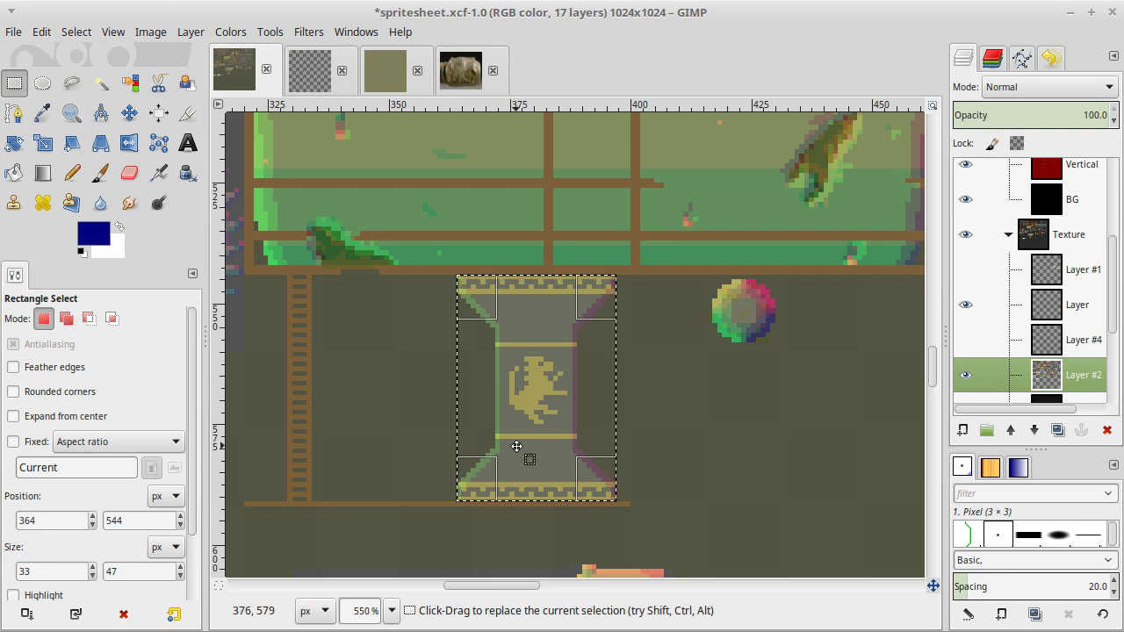
pyautogui.press('ctrl')
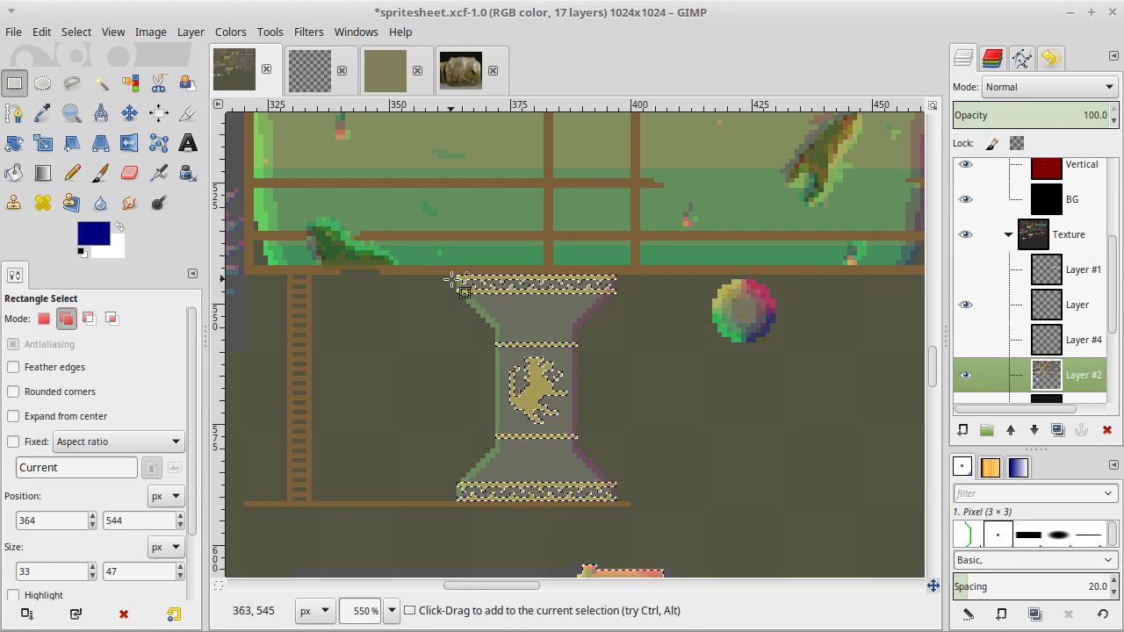
pyautogui.click(111, 319)
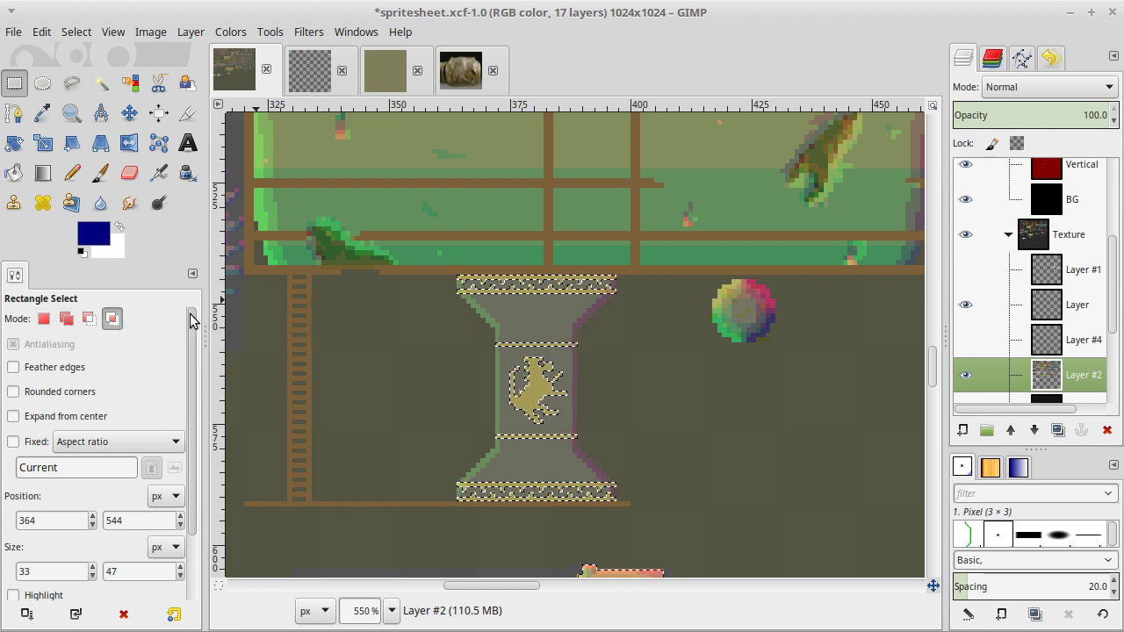
pyautogui.moveTo(458, 277); pyautogui.dragTo(615, 500)
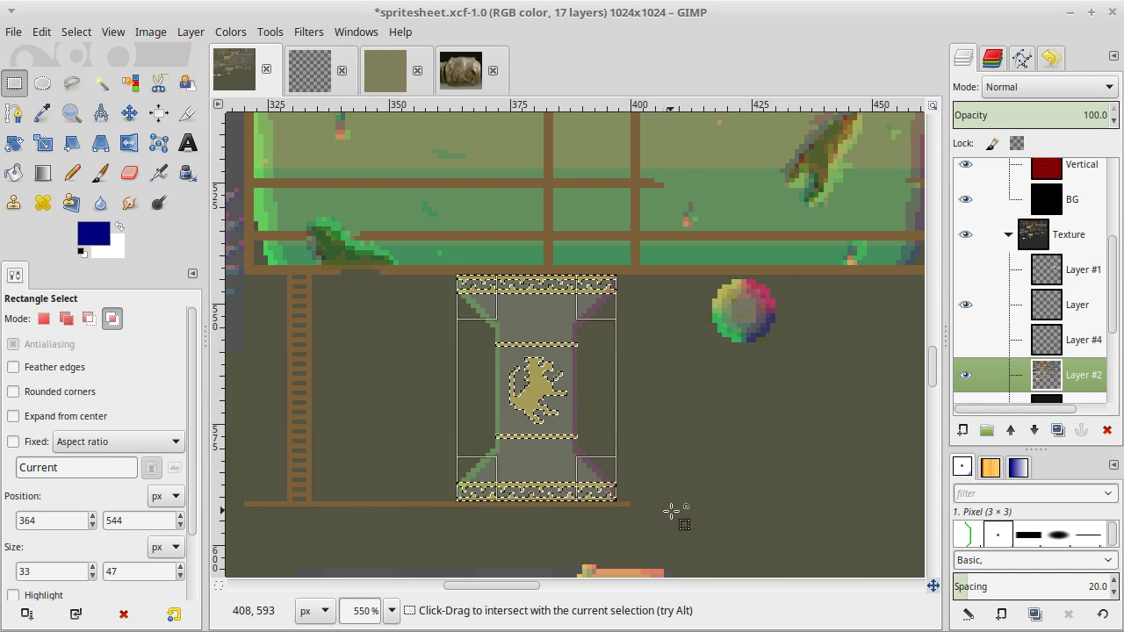
pyautogui.hotkey('ctrl', 'c')
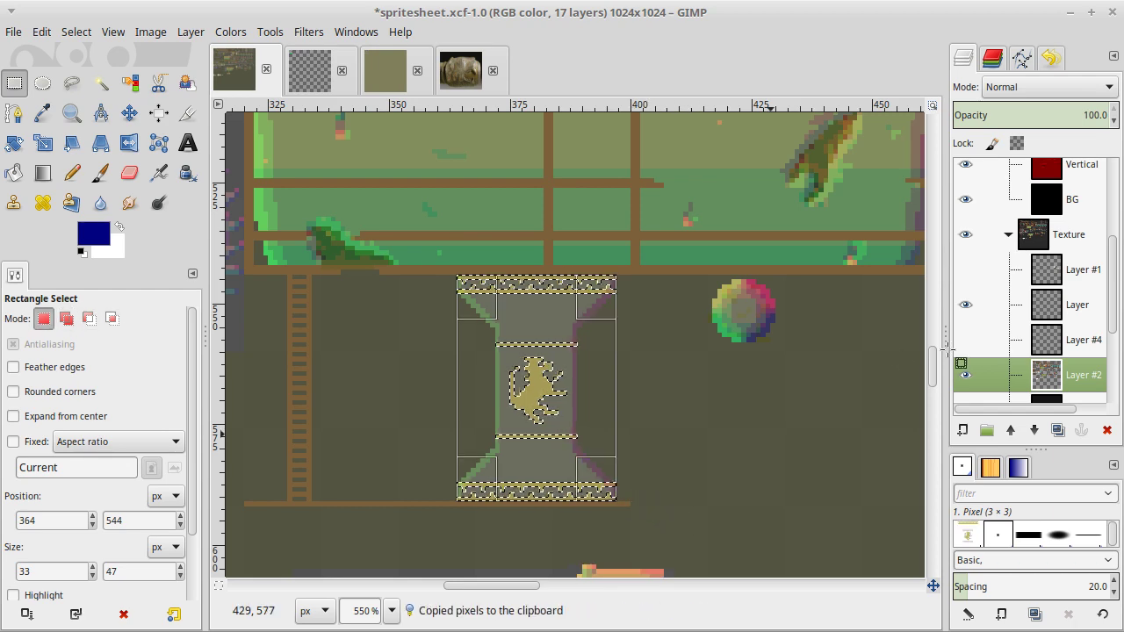
# Paste the copied lion emblem and trim shapes onto the Shiny bump layer in the dark blue foreground colour and clear the selection.
pyautogui.scroll(5, 1045, 171)
pyautogui.click(1027, 313)
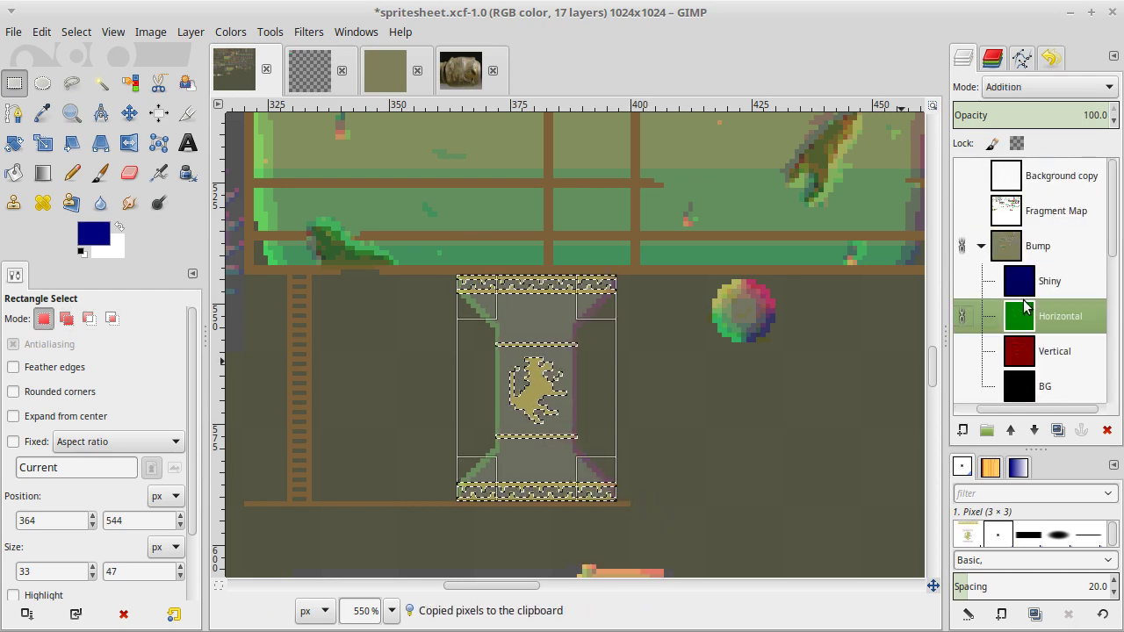
pyautogui.click(1020, 296)
pyautogui.hscroll(-3, 997, 277)
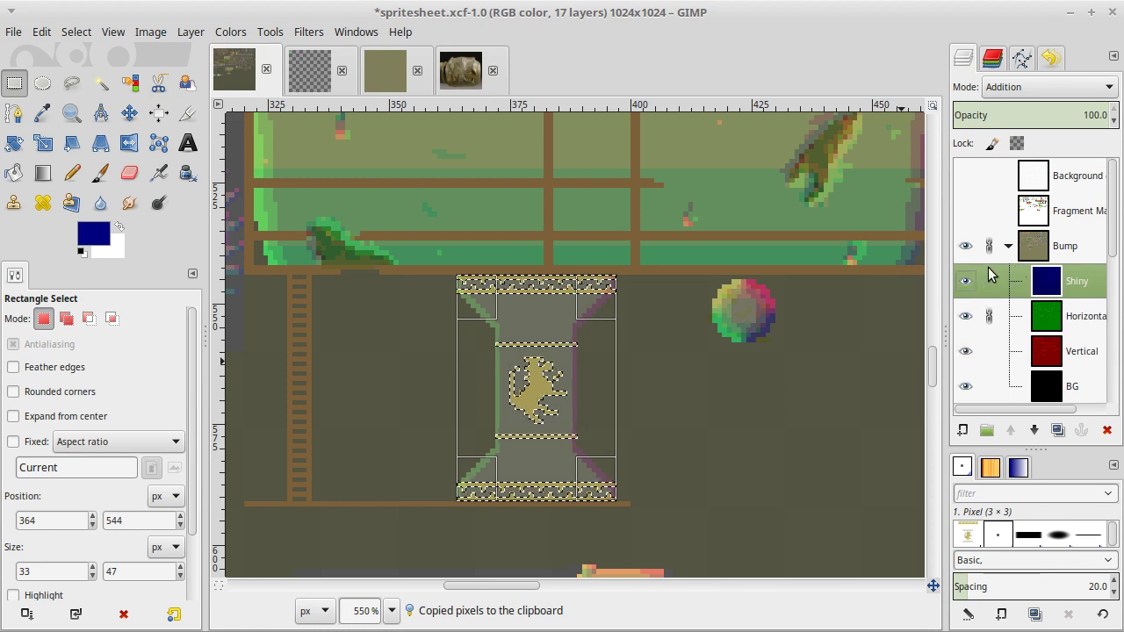
pyautogui.hotkey('ctrl', 'v')
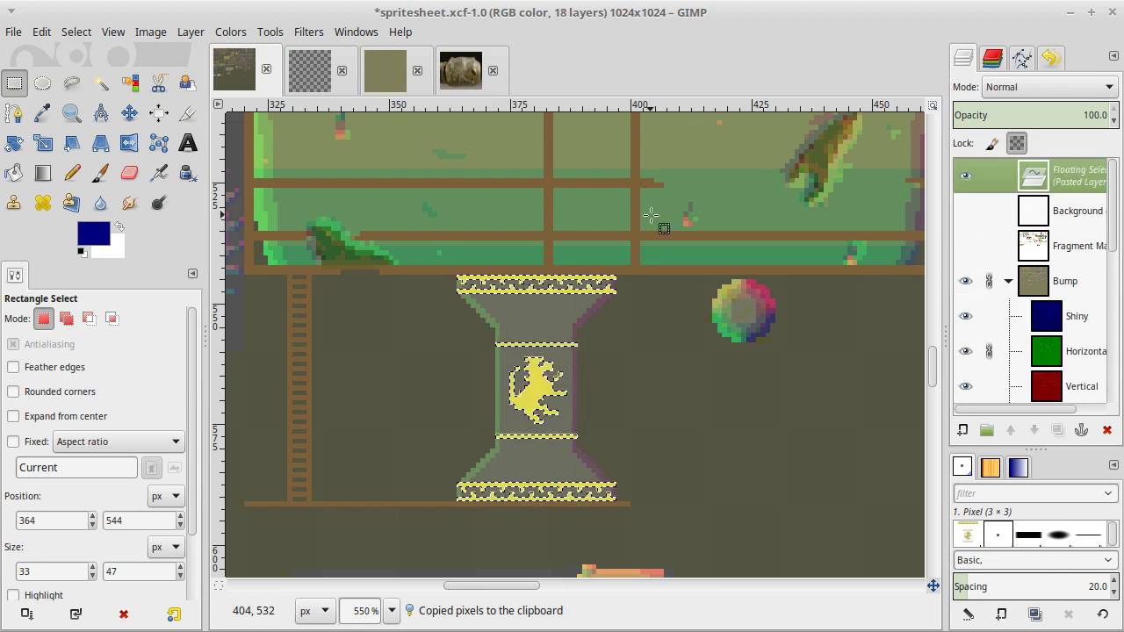
pyautogui.click(683, 457)
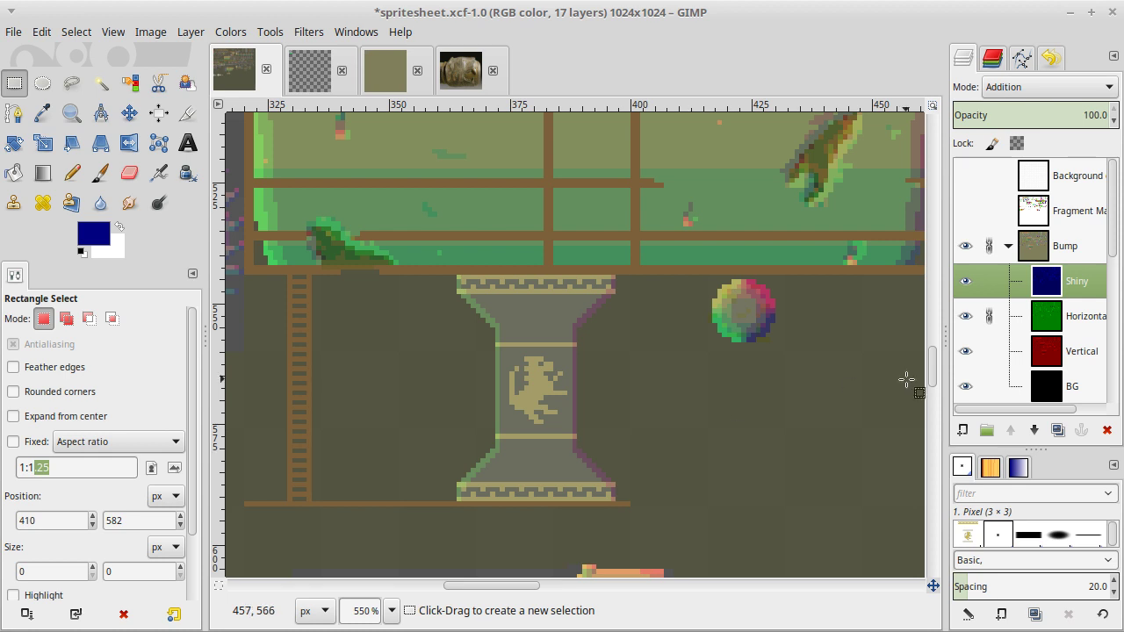
# Make the Bump layer group the active layer.
pyautogui.scroll(-5, 1029, 334)
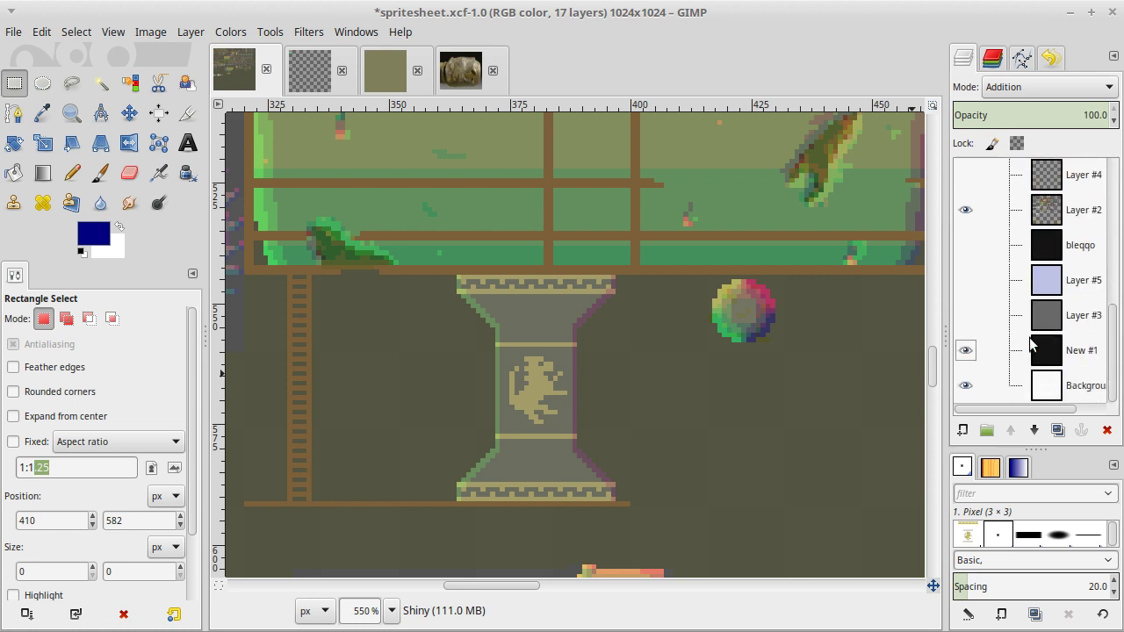
pyautogui.scroll(5, 962, 364)
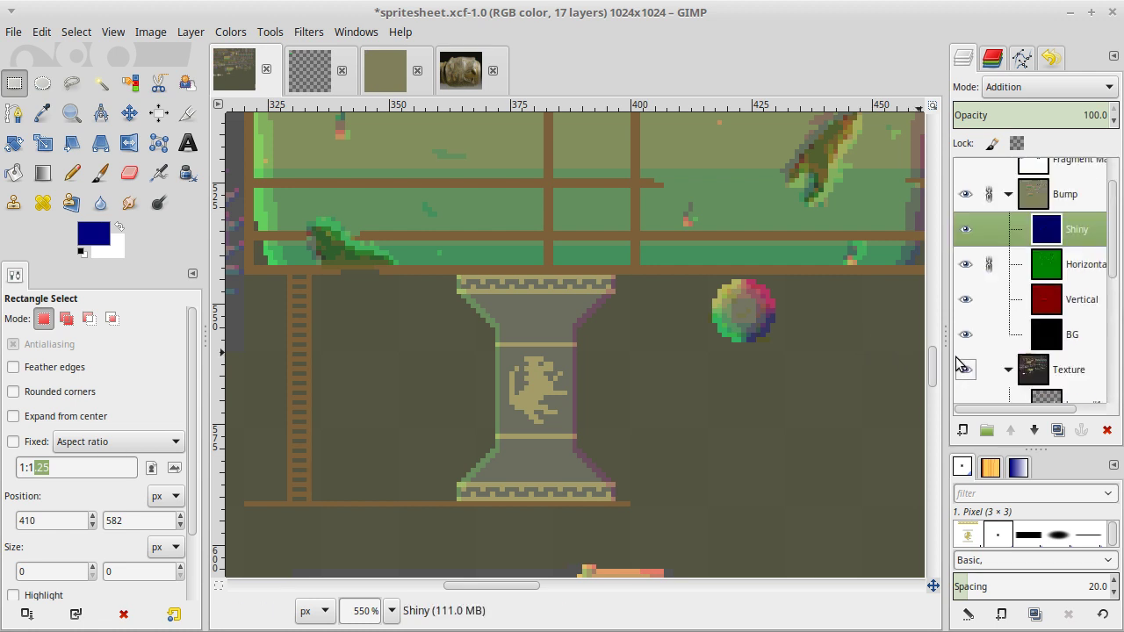
pyautogui.scroll(1, 962, 364)
pyautogui.click(1029, 244)
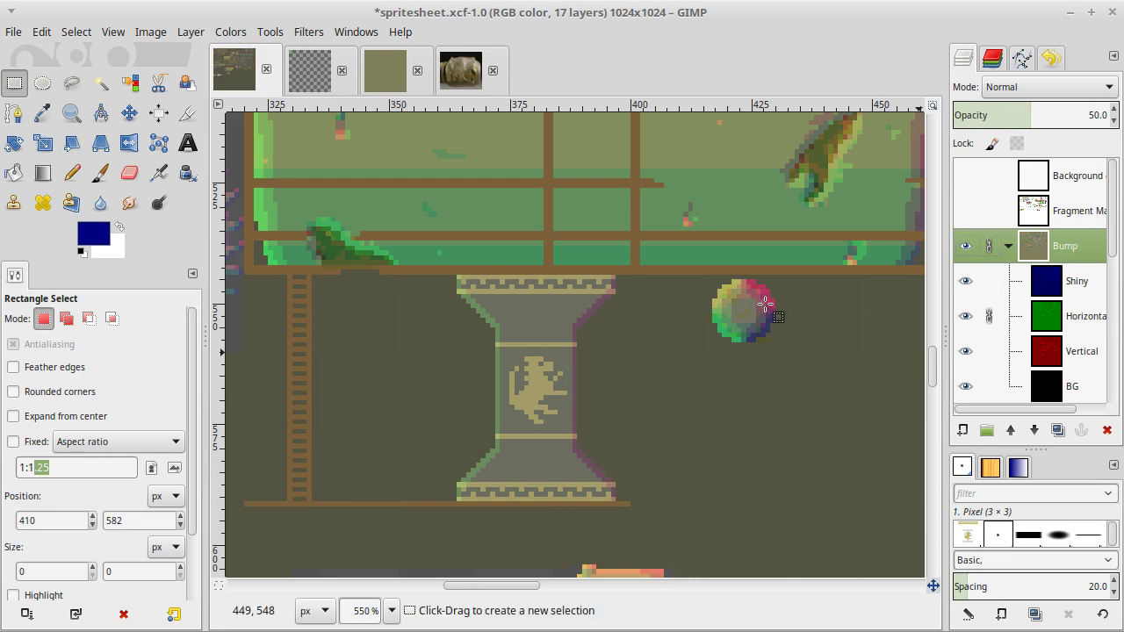
# Compare the pillar's bump shading with the terrain blocks, weapons, saw blade and brass barrel elsewhere on the sheet.
pyautogui.scroll(15, 766, 303)
pyautogui.hscroll(-12, 742, 309)
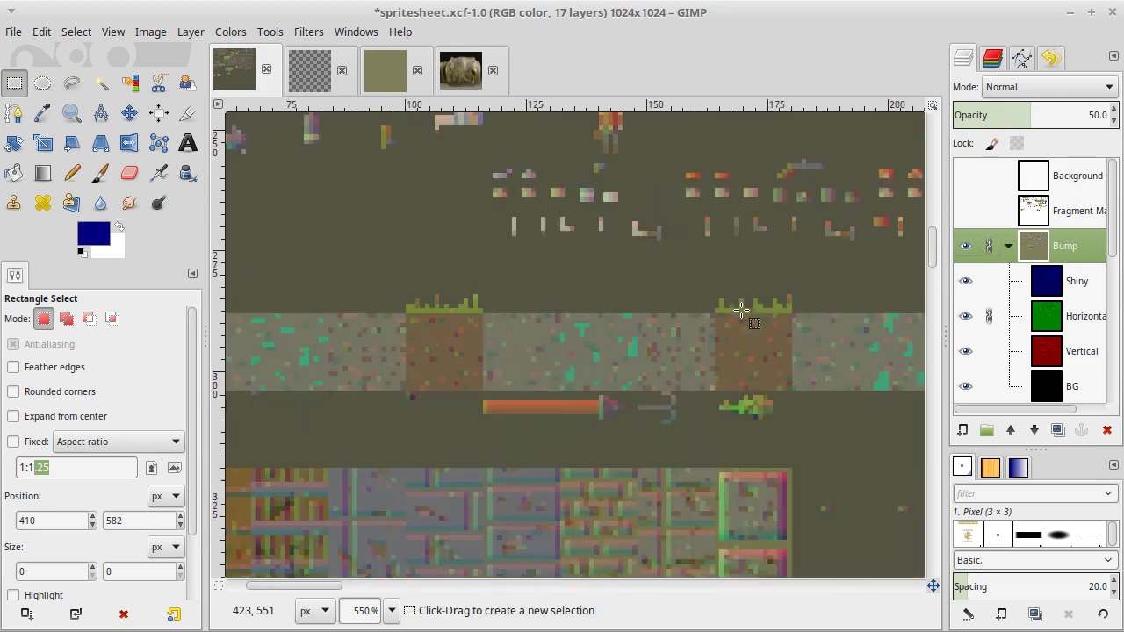
pyautogui.scroll(12, 742, 309)
pyautogui.hscroll(9, 742, 309)
pyautogui.scroll(-3, 742, 309)
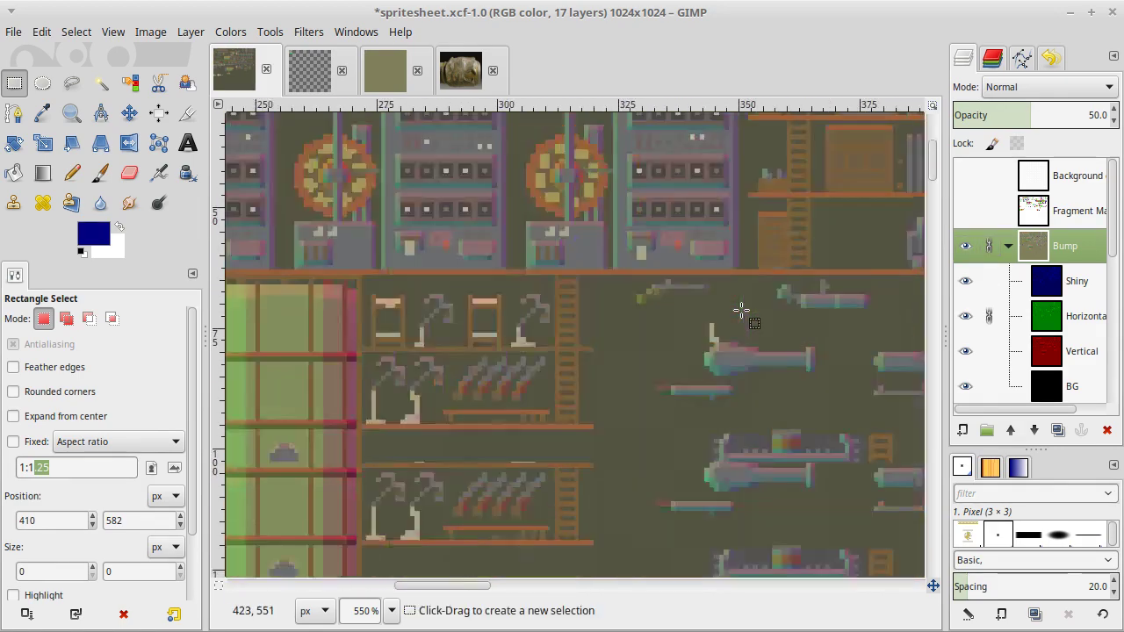
pyautogui.scroll(-20, 742, 309)
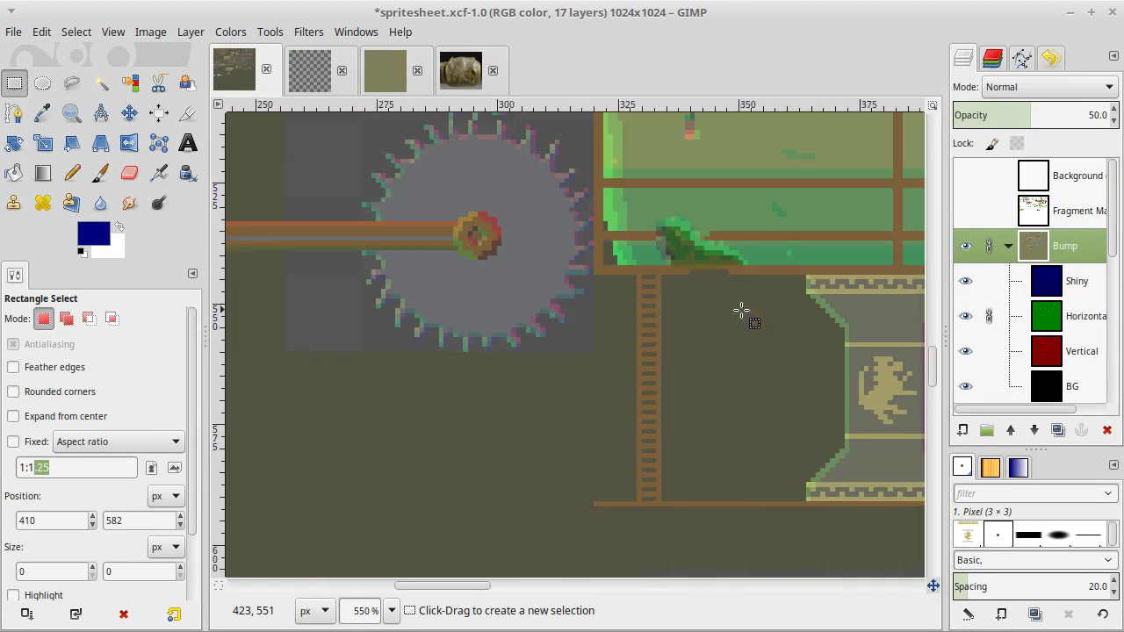
pyautogui.hscroll(3, 742, 309)
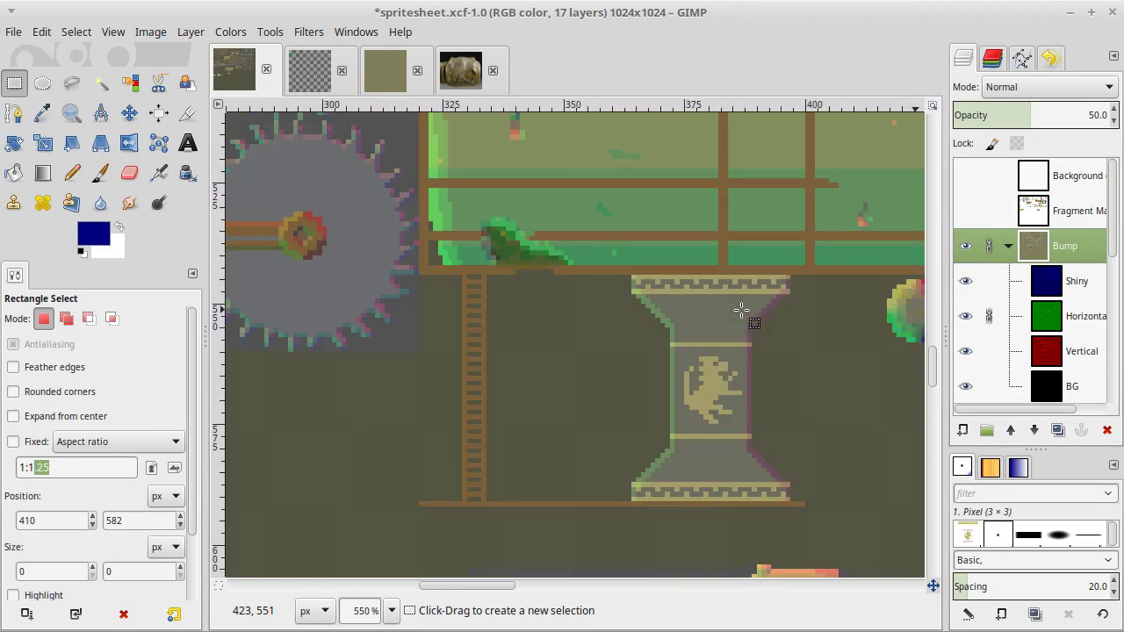
pyautogui.scroll(-3, 742, 309)
pyautogui.hscroll(3, 742, 310)
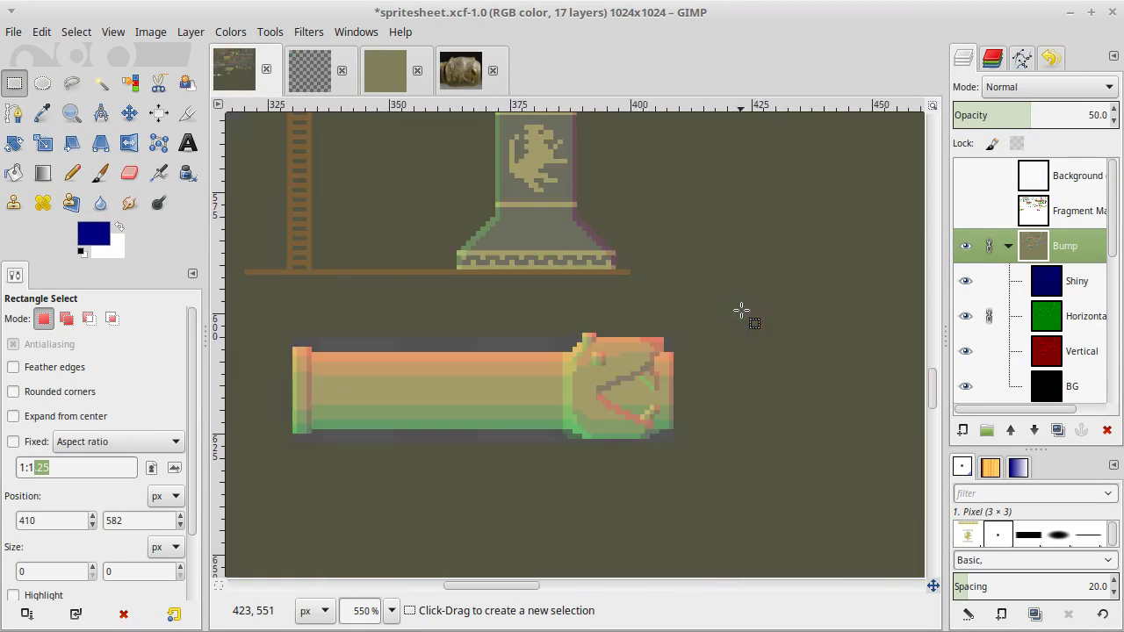
pyautogui.scroll(-5, 742, 309)
pyautogui.scroll(10, 742, 309)
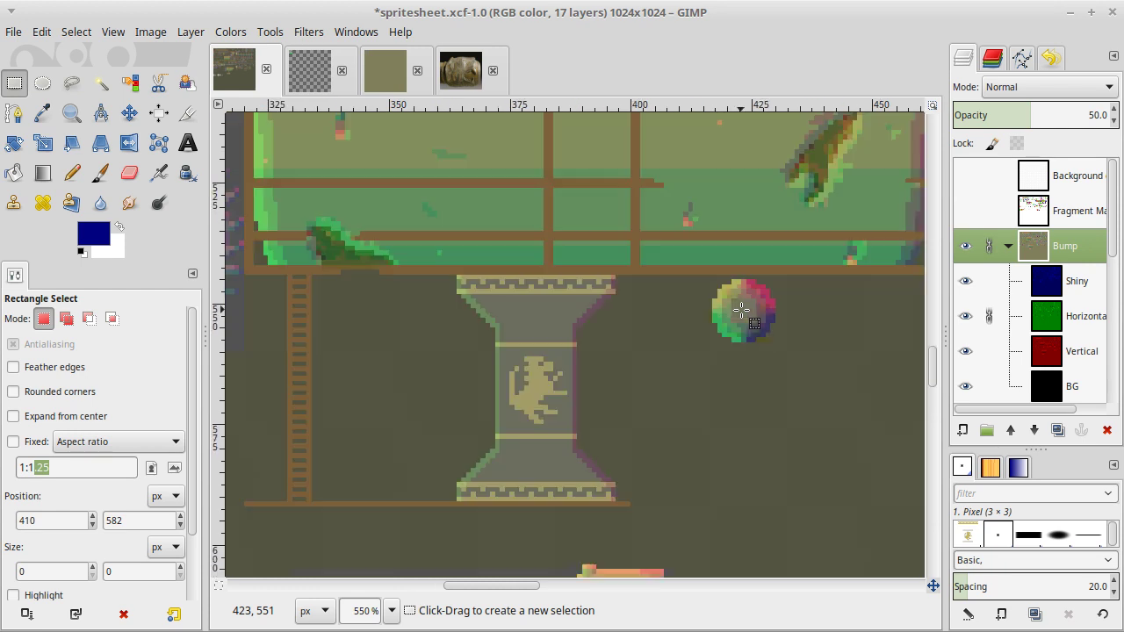
pyautogui.hscroll(-3, 742, 309)
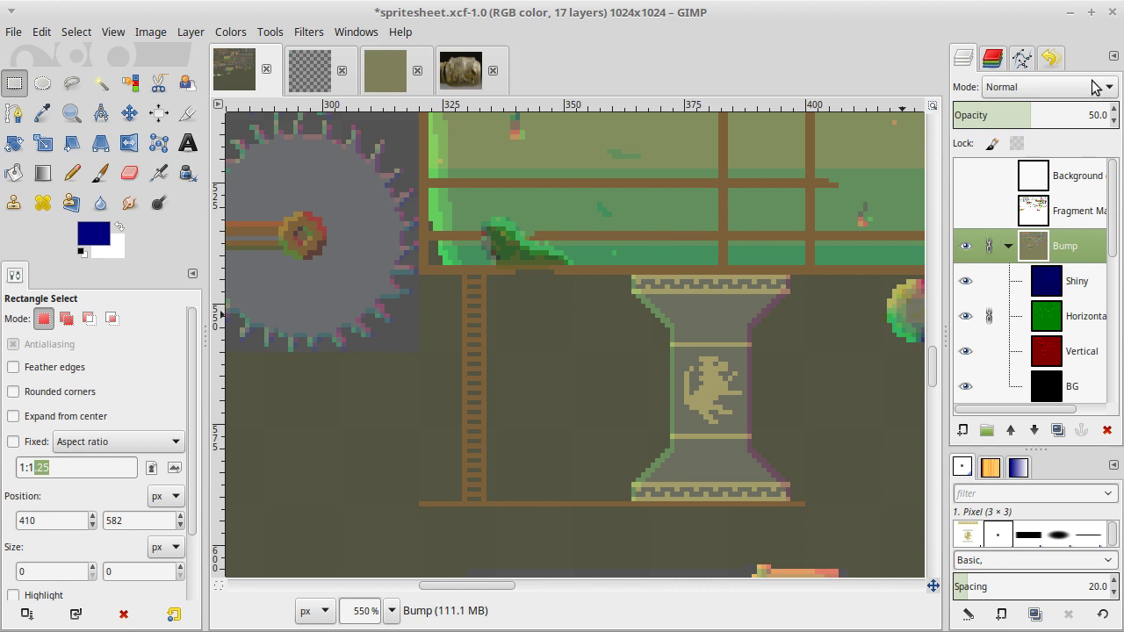
# Set the Bump group's opacity to 100.
pyautogui.click(1097, 119)
pyautogui.write('100')
pyautogui.press('Return')
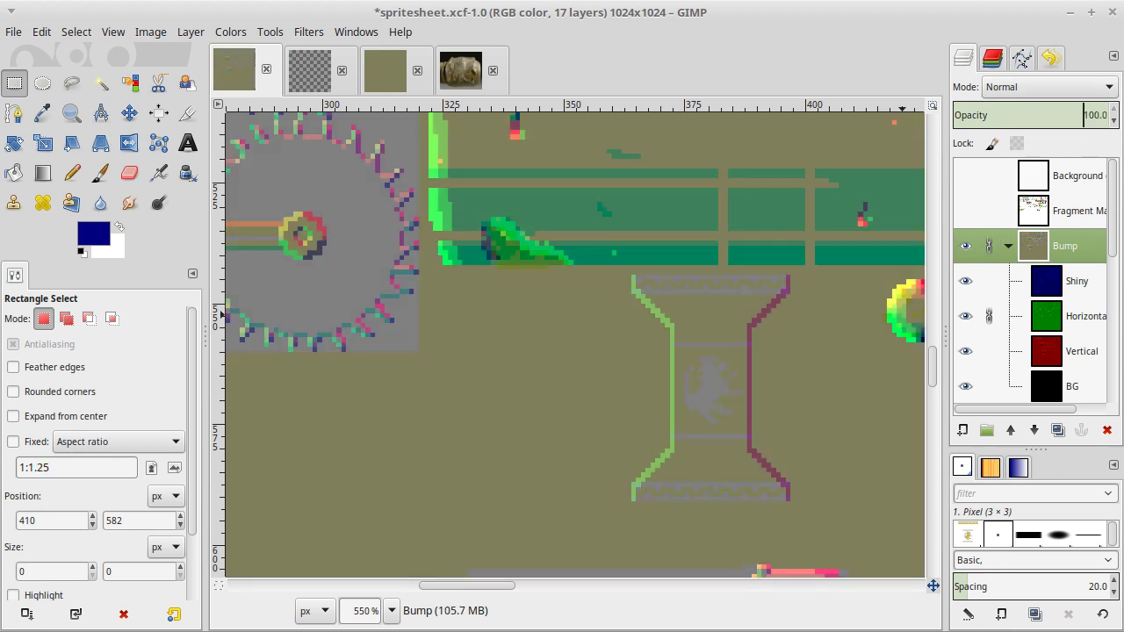
pyautogui.click(826, 233)
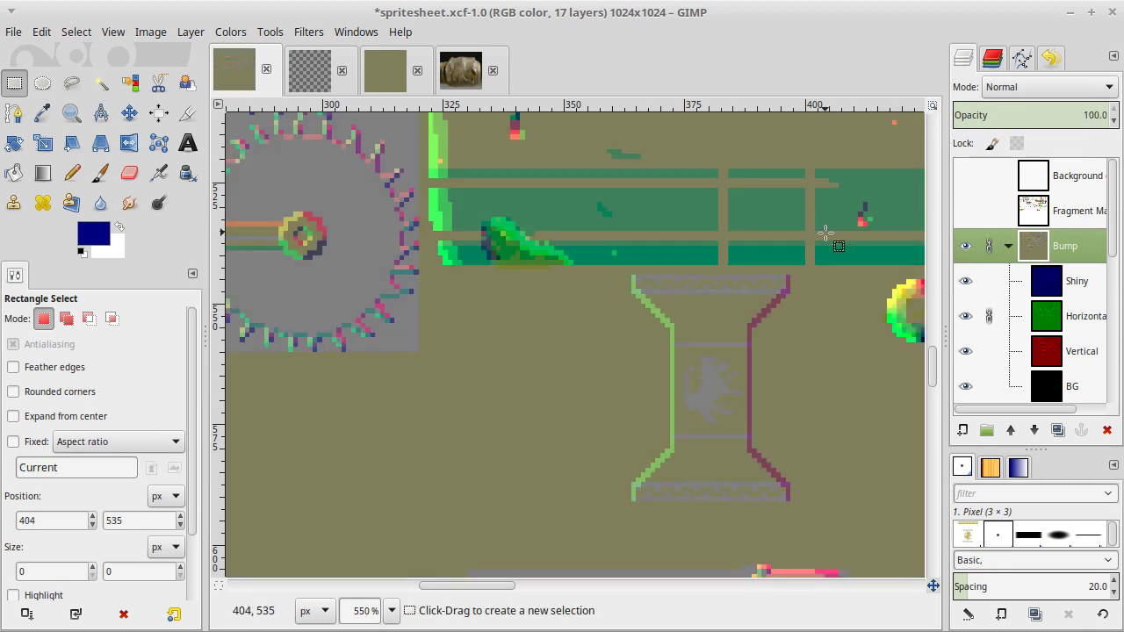
# Save the spritesheet and export the bump map as bump.png in the images folder, replacing the existing file.
pyautogui.hotkey('ctrl', 's')
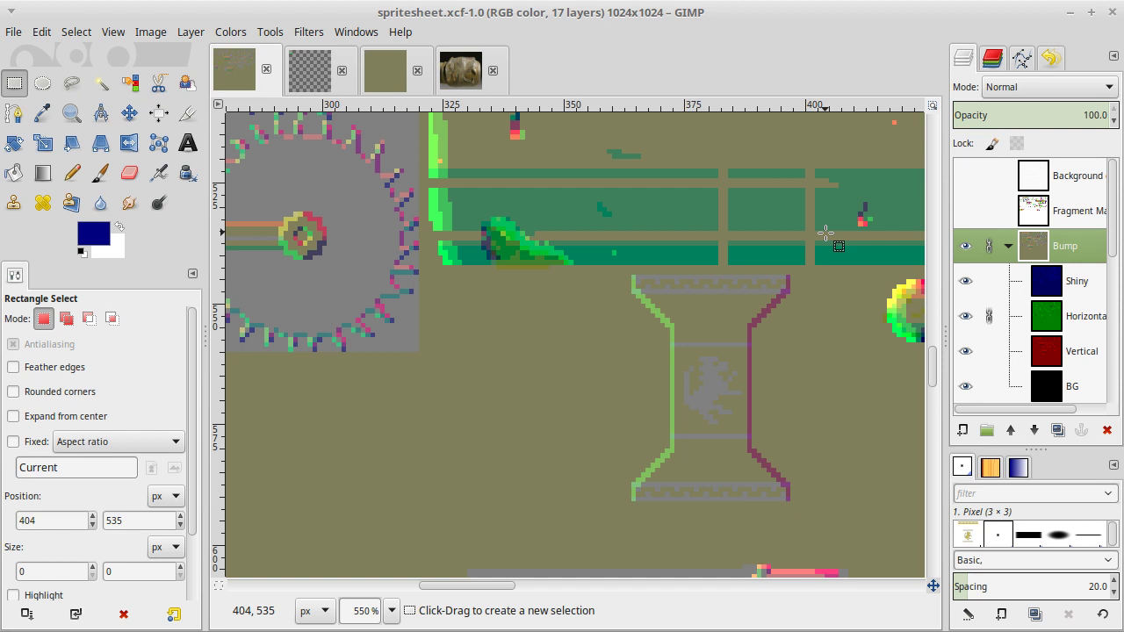
pyautogui.hotkey('ctrl', 'shift')
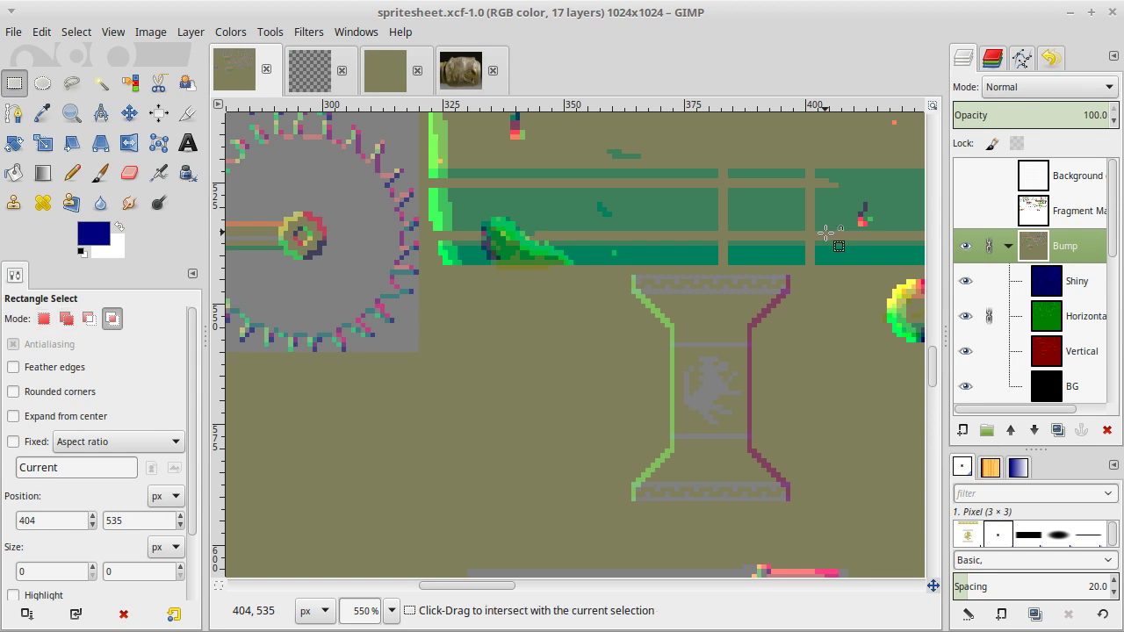
pyautogui.hotkey('ctrl', 'shift', 'e')
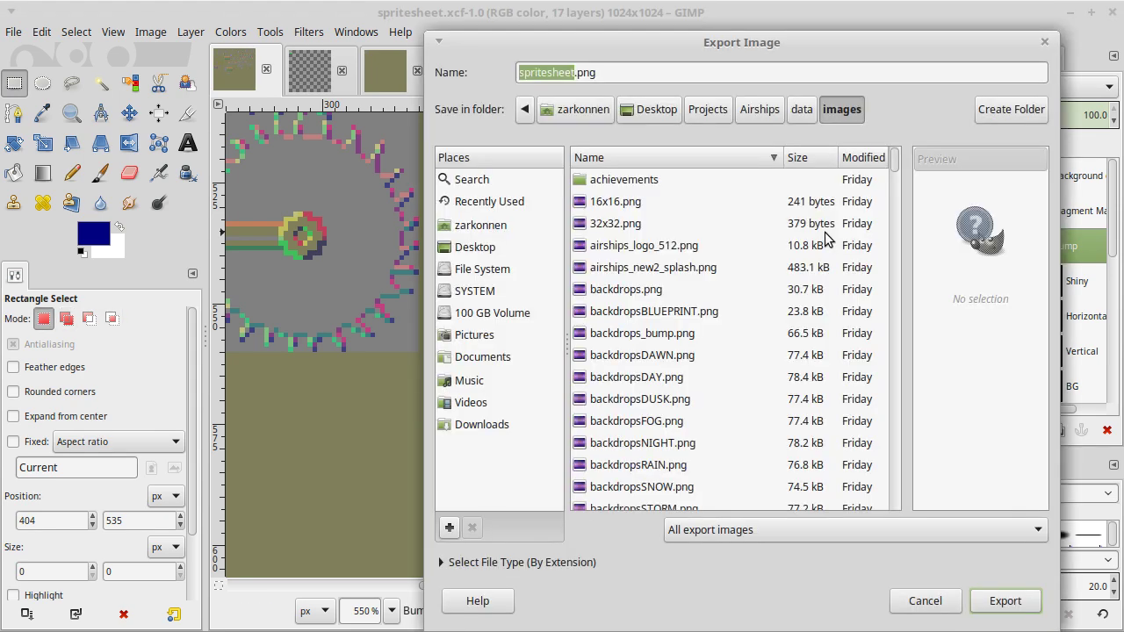
pyautogui.write('bump')
pyautogui.press('Return')
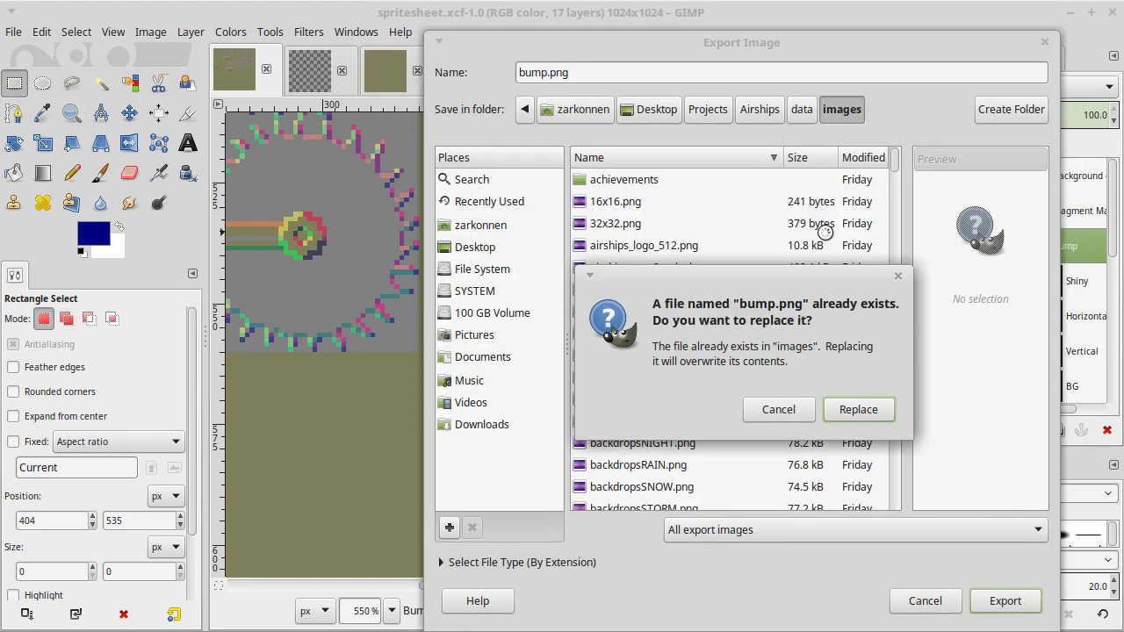
pyautogui.press('Escape')
pyautogui.press('Return')
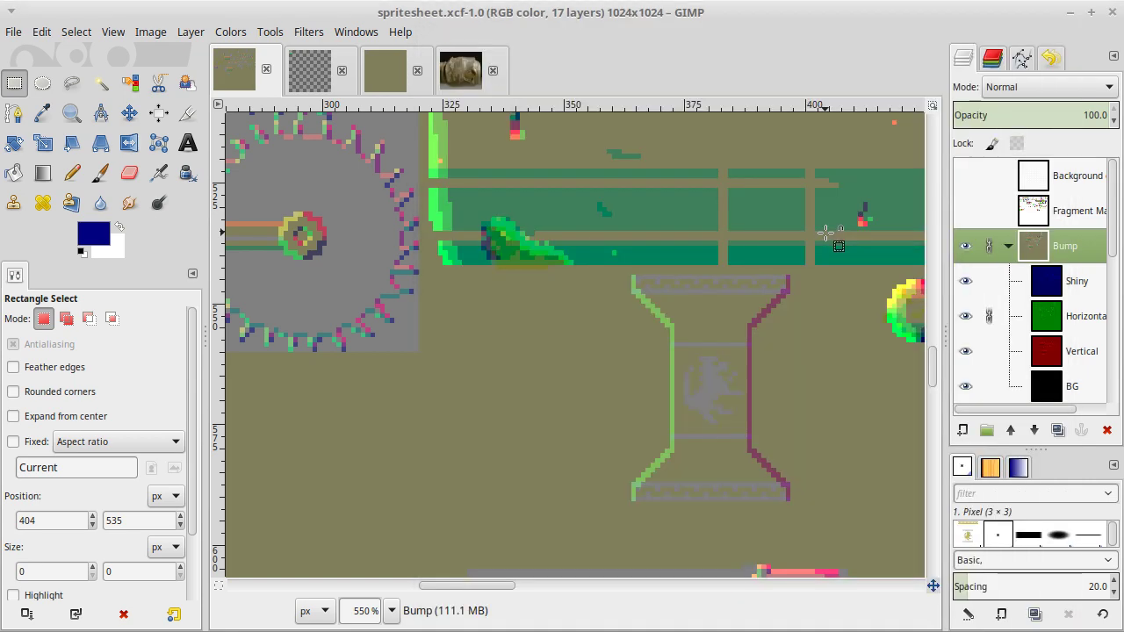
# Hide the Bump group and the New #1 and Background layers so the sprites sit on transparency.
pyautogui.click(966, 246)
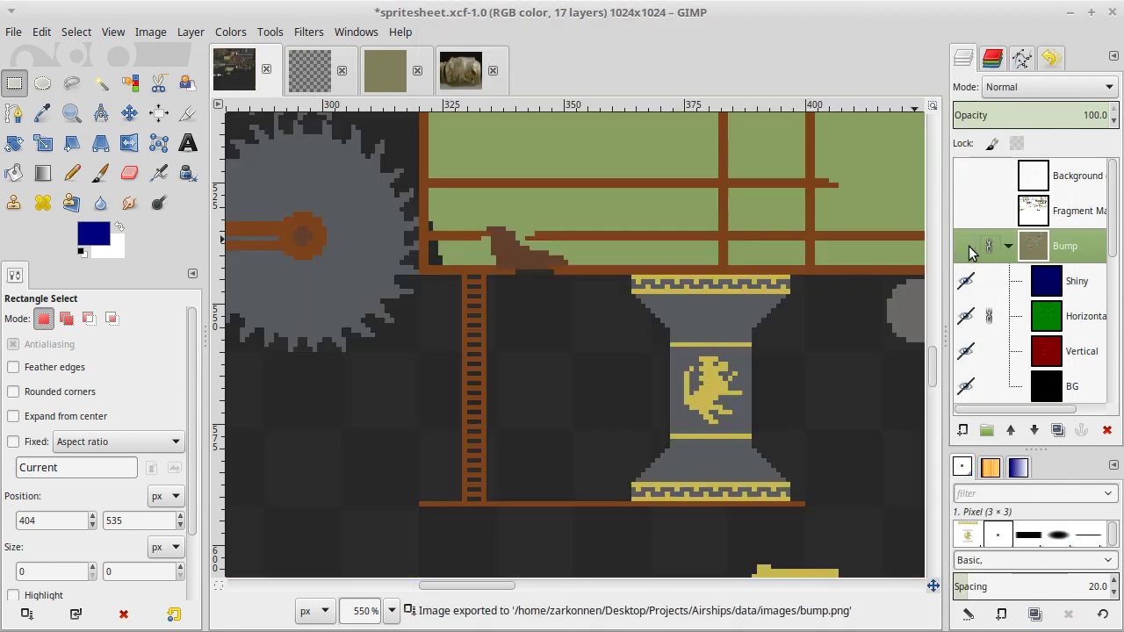
pyautogui.scroll(-5, 970, 252)
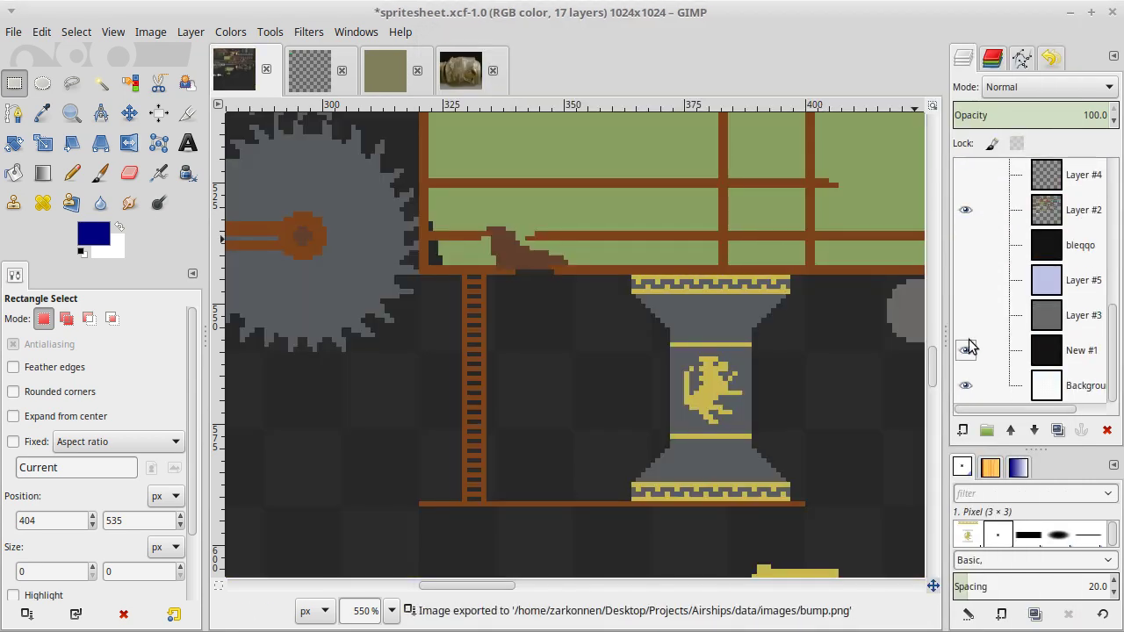
pyautogui.click(966, 385)
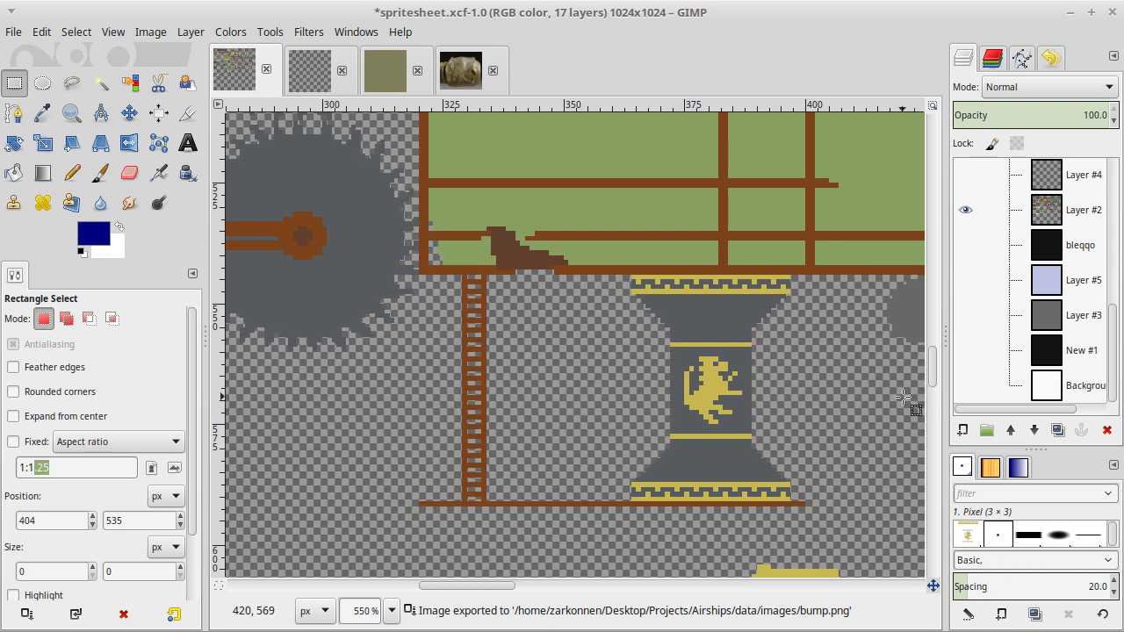
# Save the file and export the sprite texture as spritesheet.png in the images folder, replacing the existing file.
pyautogui.hotkey('ctrl', 's')
pyautogui.hotkey('ctrl', 'shift', 'e')
pyautogui.write('sprite')
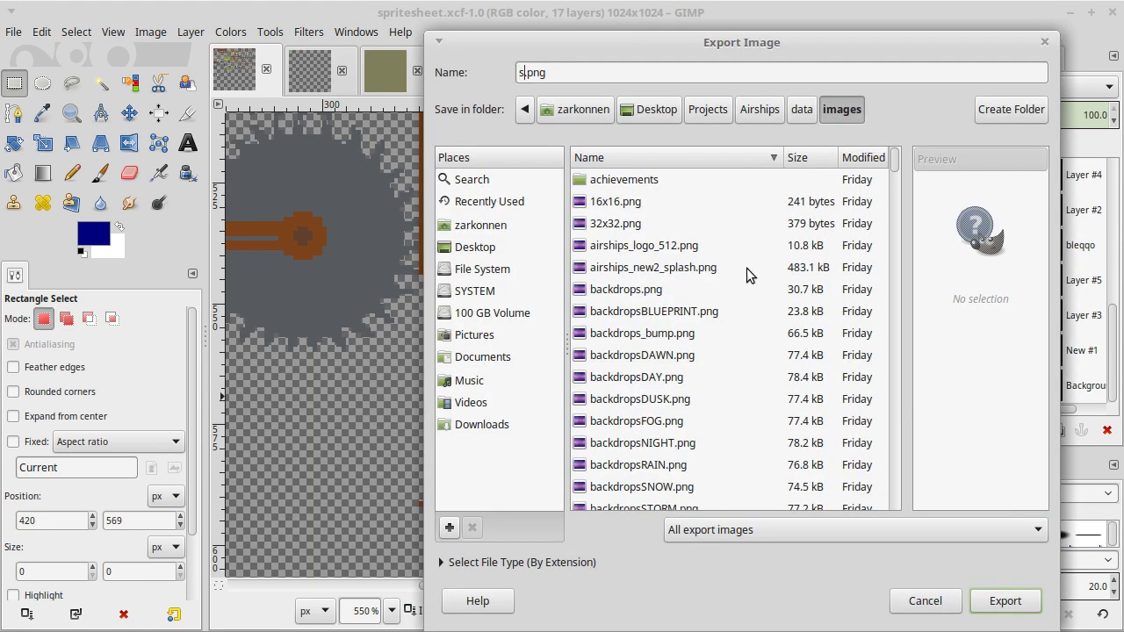
pyautogui.write('sheet')
pyautogui.press('Return')
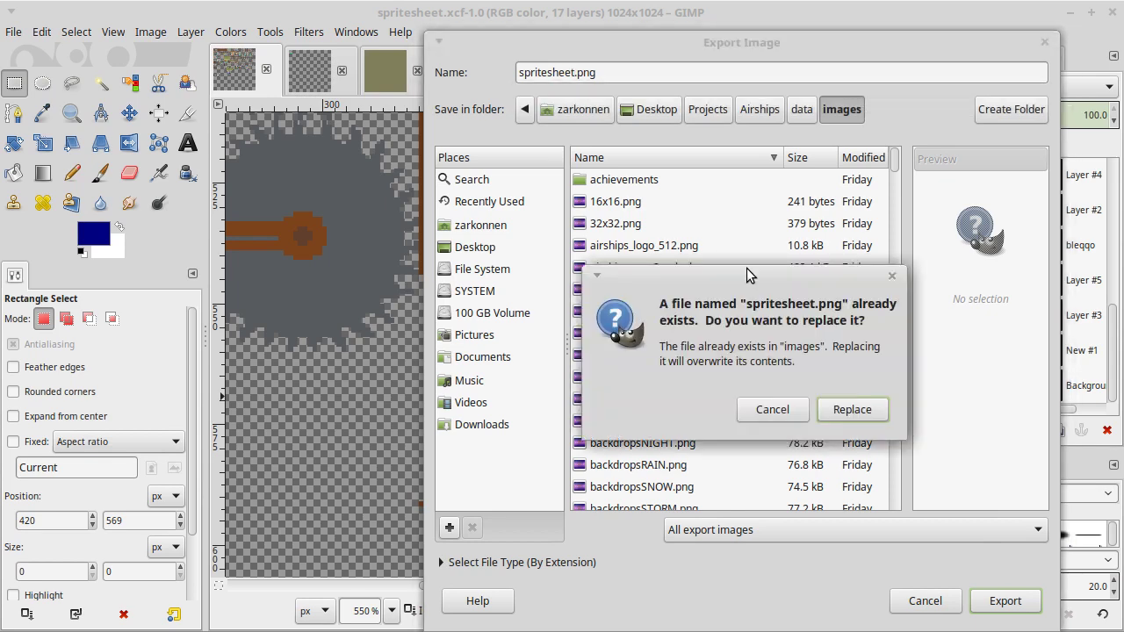
pyautogui.press('Return')
pyautogui.press('Return')
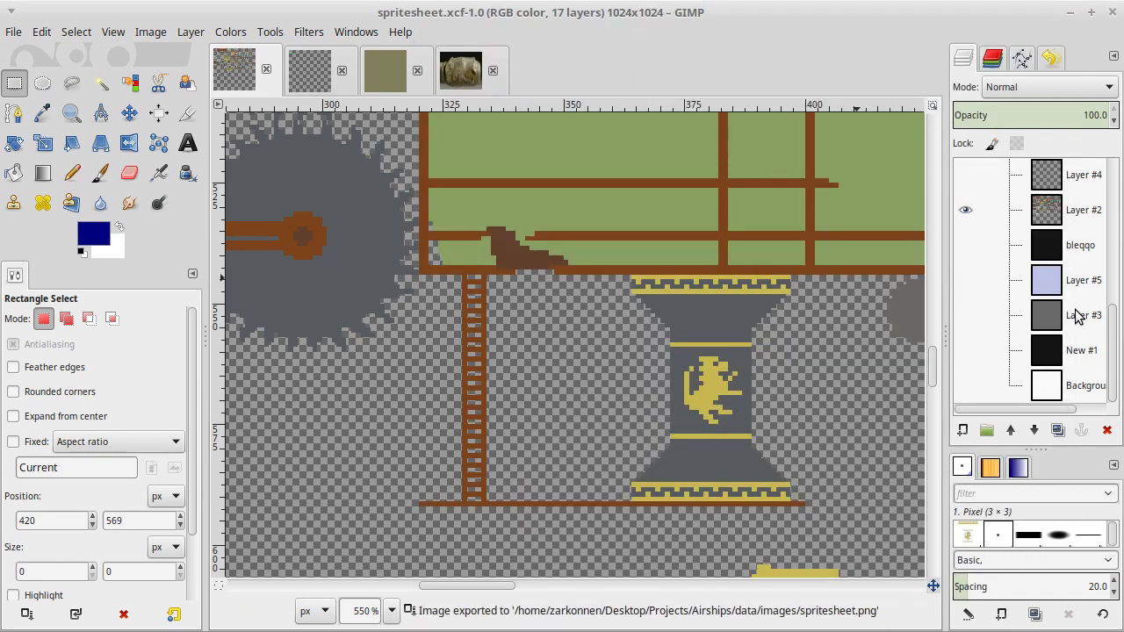
# Show the Fragment Map layer, make it the active layer and set its opacity to 50.
pyautogui.scroll(5, 1078, 317)
pyautogui.click(965, 211)
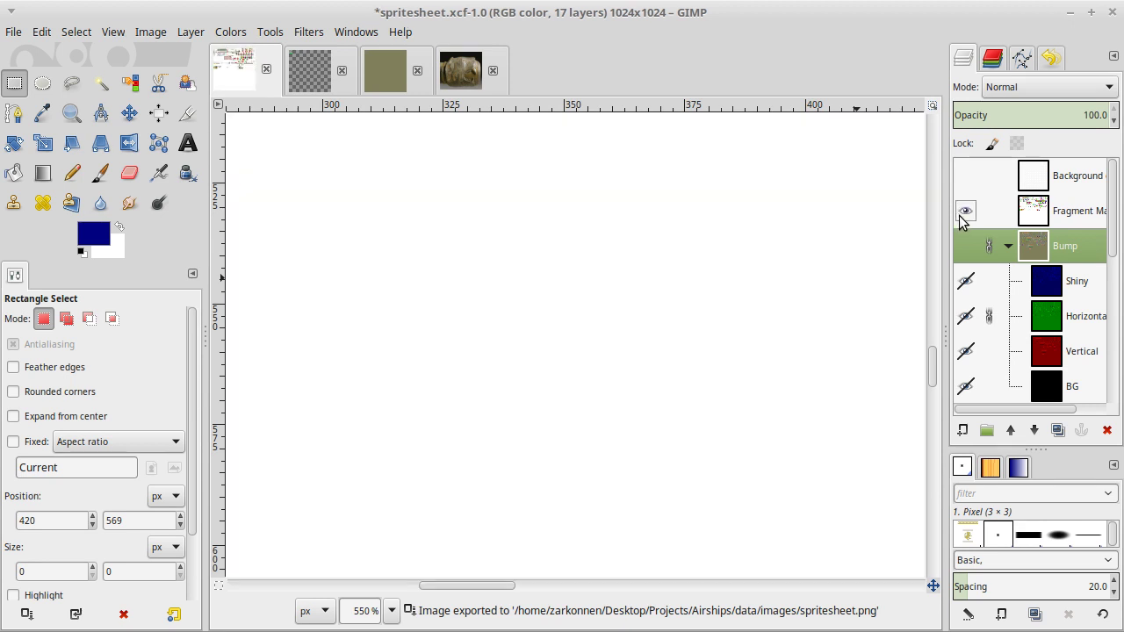
pyautogui.click(1036, 210)
pyautogui.click(1095, 115)
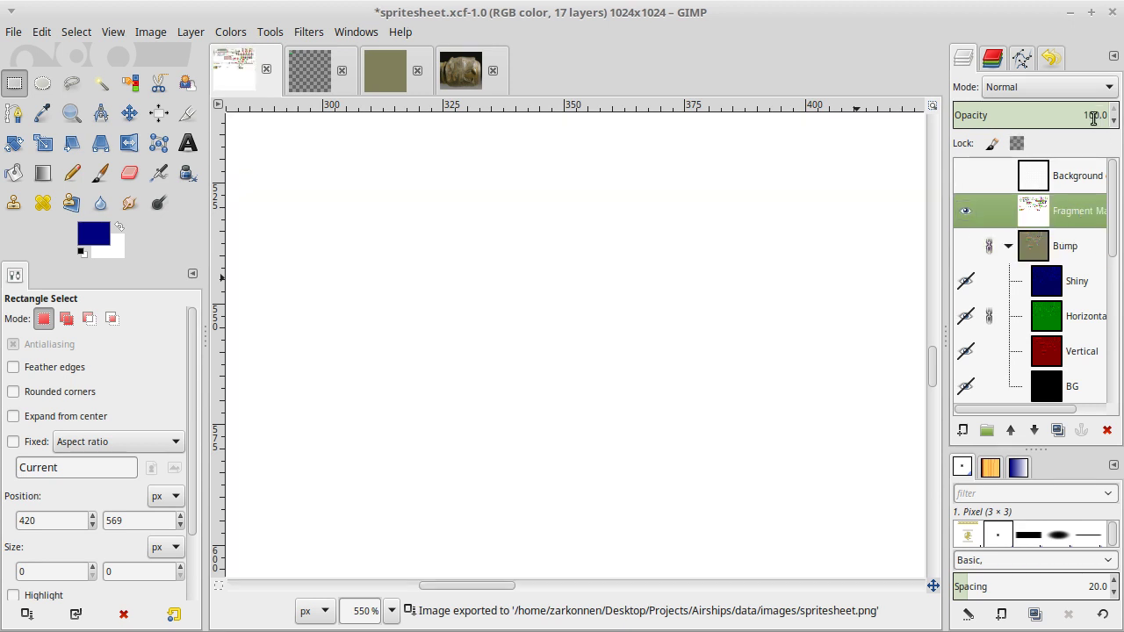
pyautogui.write('50')
pyautogui.press('Return')
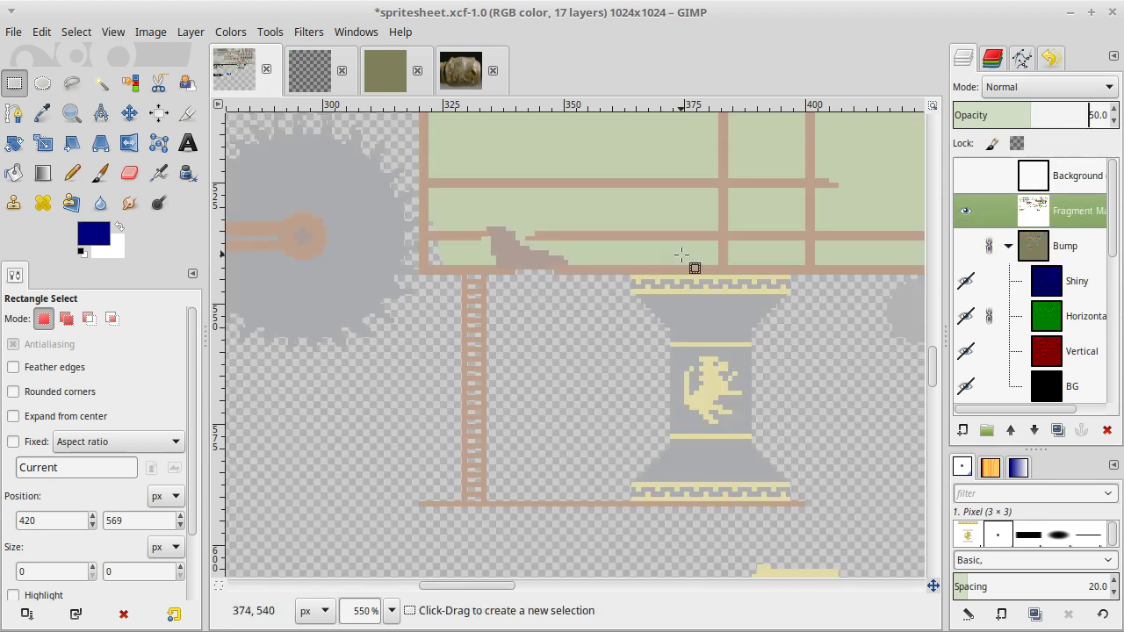
# Pick the pure red used by the existing fragment shapes above the large green hull as the foreground colour.
pyautogui.scroll(15, 681, 254)
pyautogui.hscroll(-10, 681, 254)
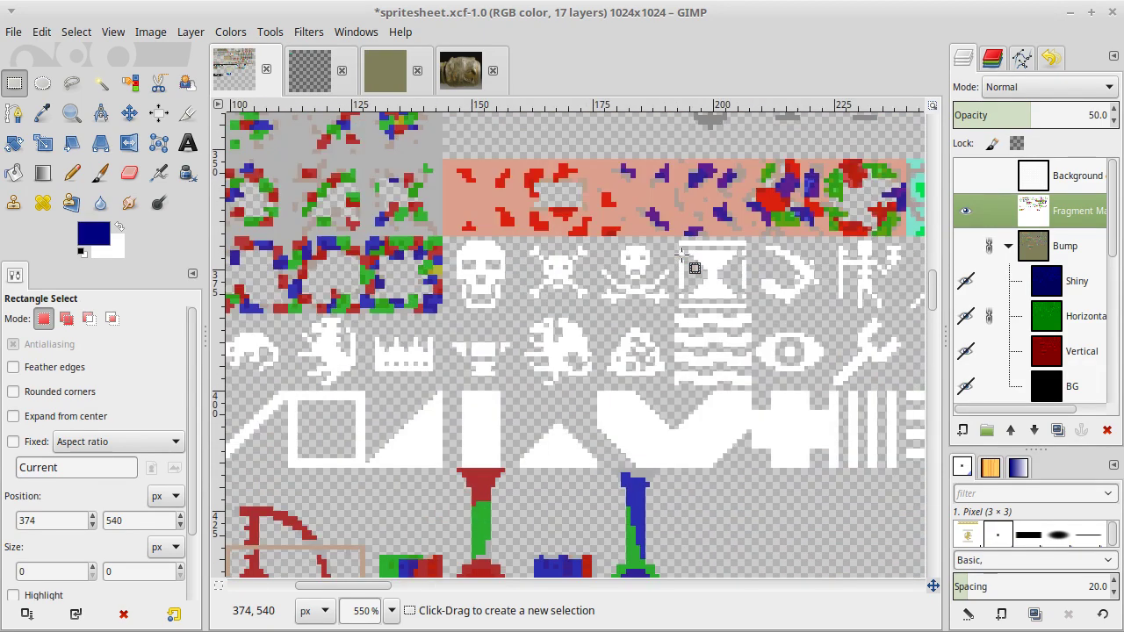
pyautogui.scroll(-5, 681, 255)
pyautogui.scroll(-5, 681, 255)
pyautogui.hscroll(8, 681, 255)
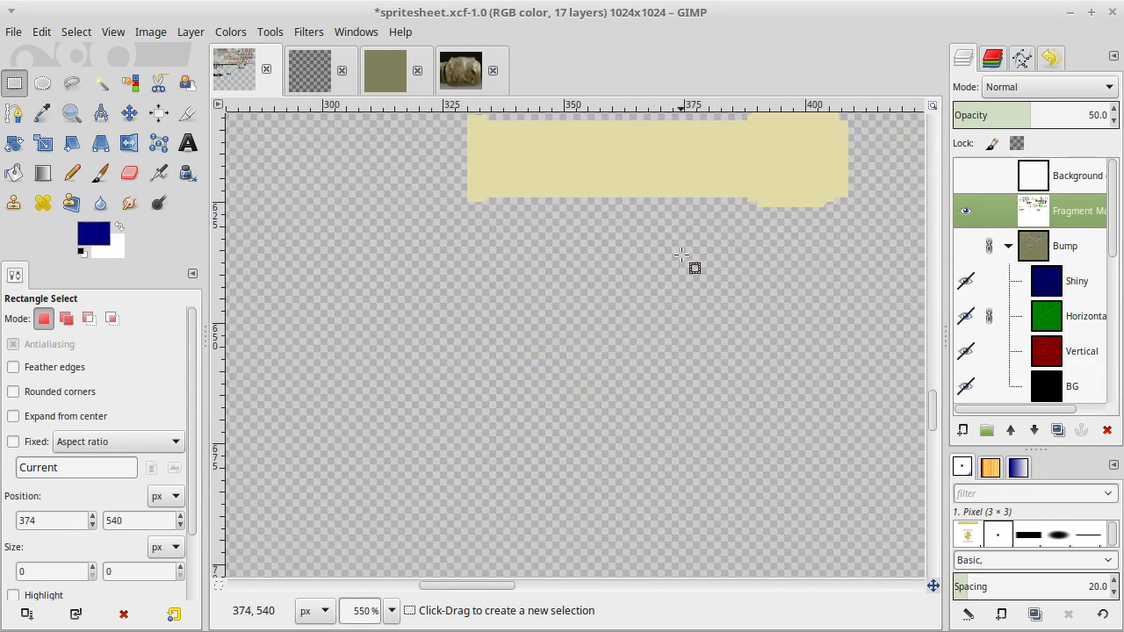
pyautogui.scroll(-7, 682, 254)
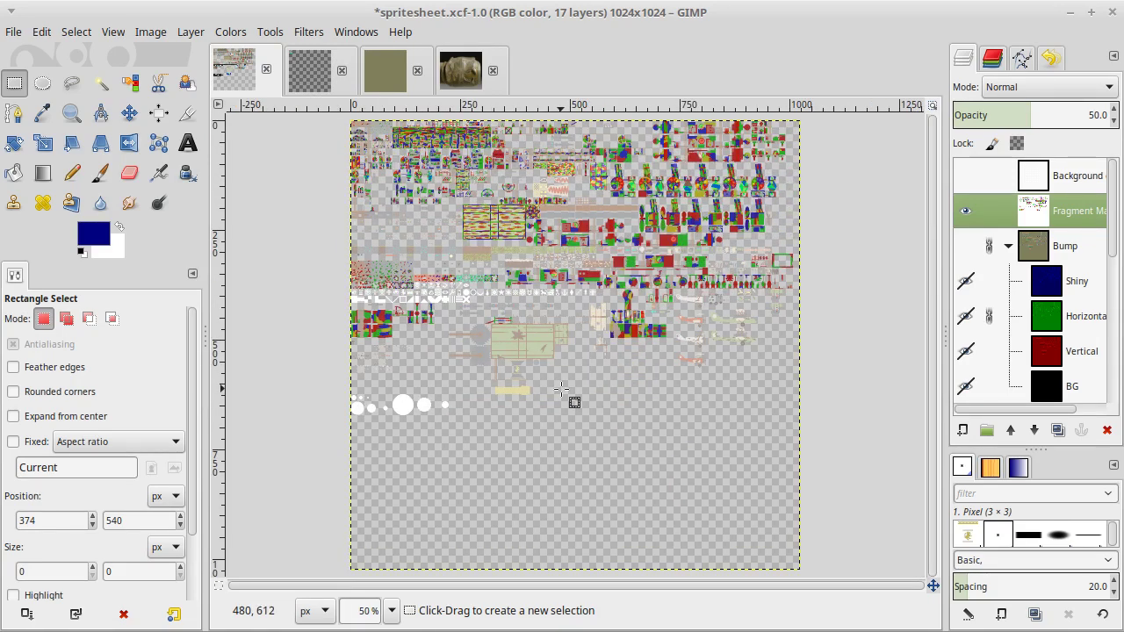
pyautogui.scroll(3, 562, 389)
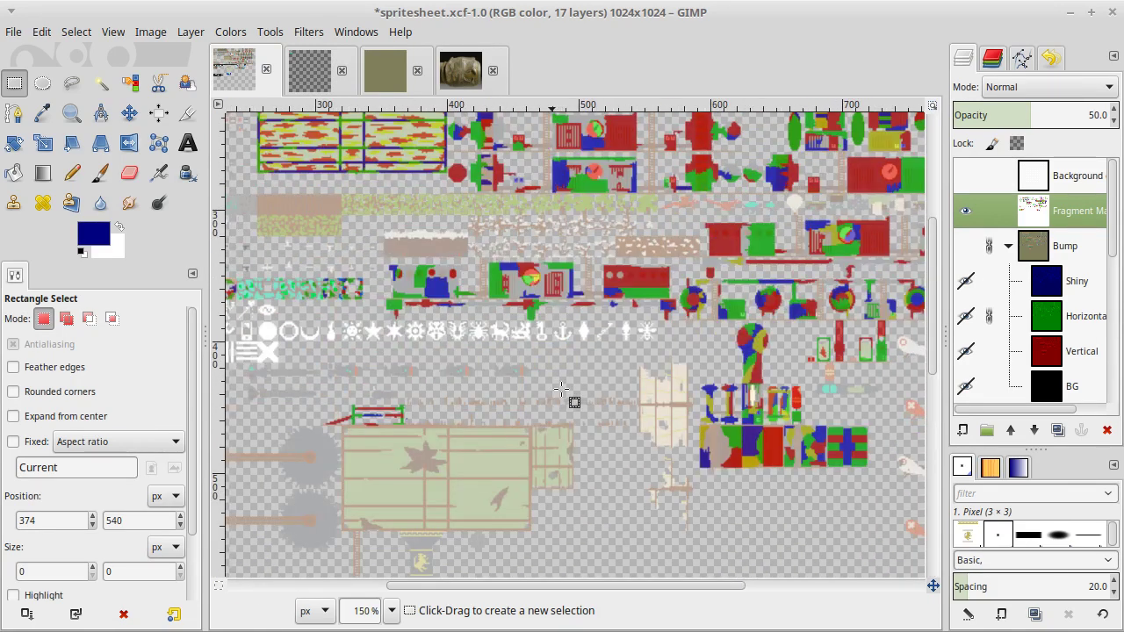
pyautogui.scroll(-5, 562, 389)
pyautogui.hscroll(-3, 562, 389)
pyautogui.scroll(3, 562, 389)
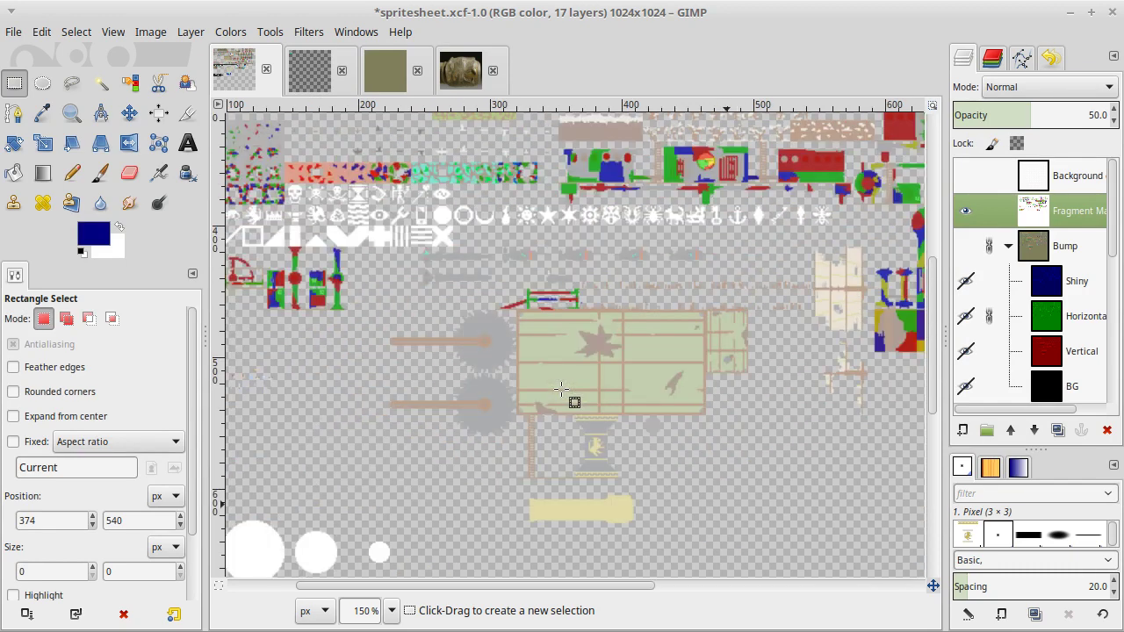
pyautogui.scroll(2, 583, 313)
pyautogui.press('o')
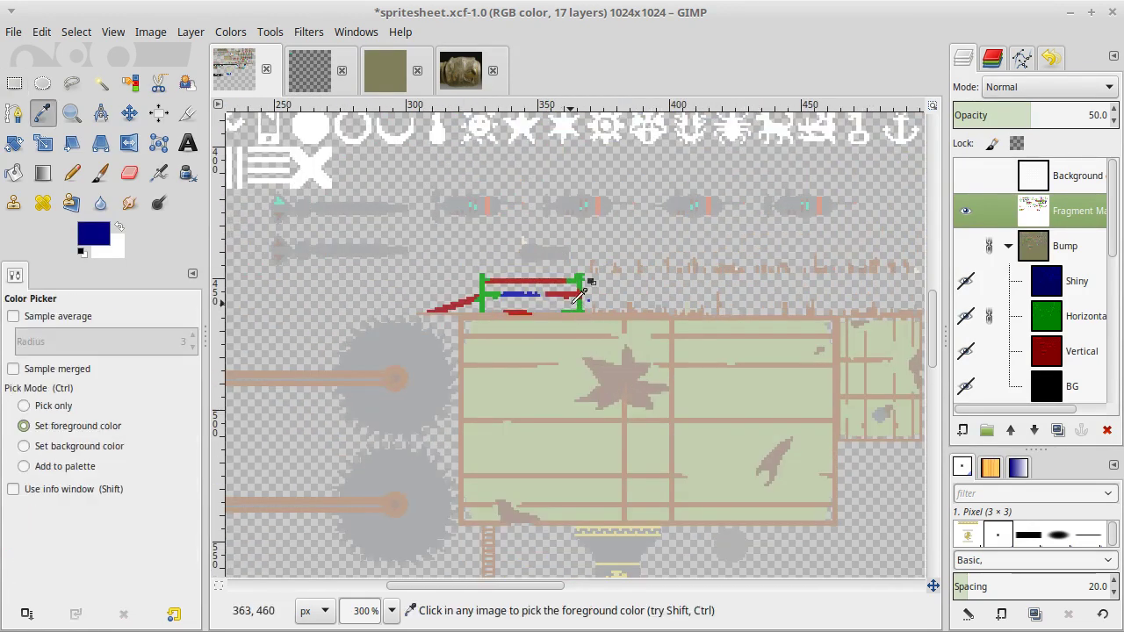
pyautogui.click(554, 282)
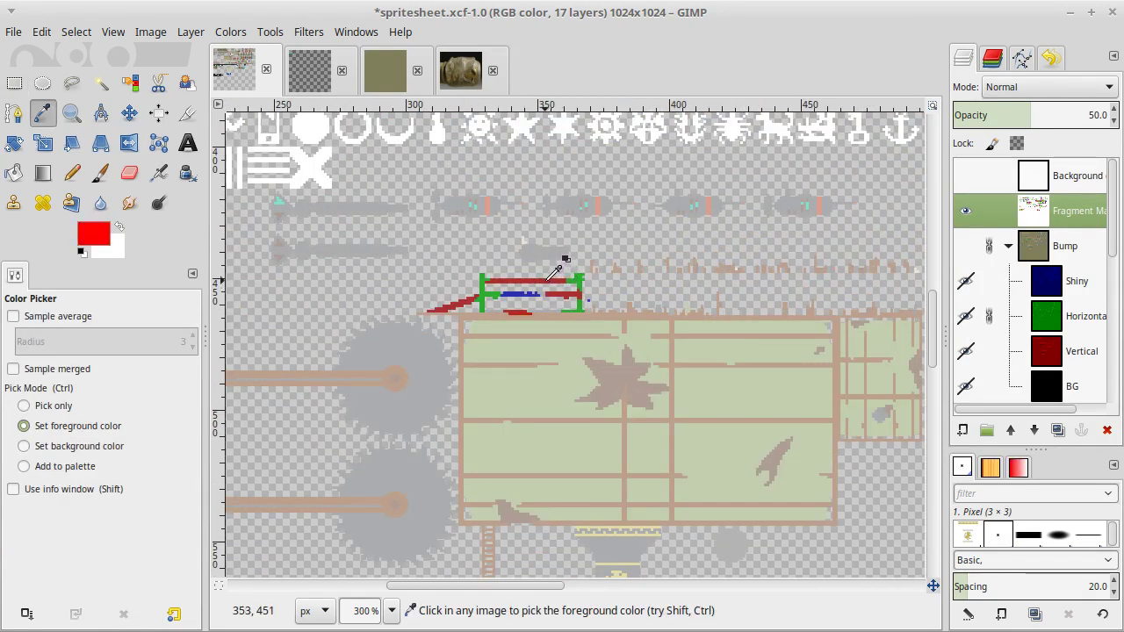
pyautogui.click(551, 275)
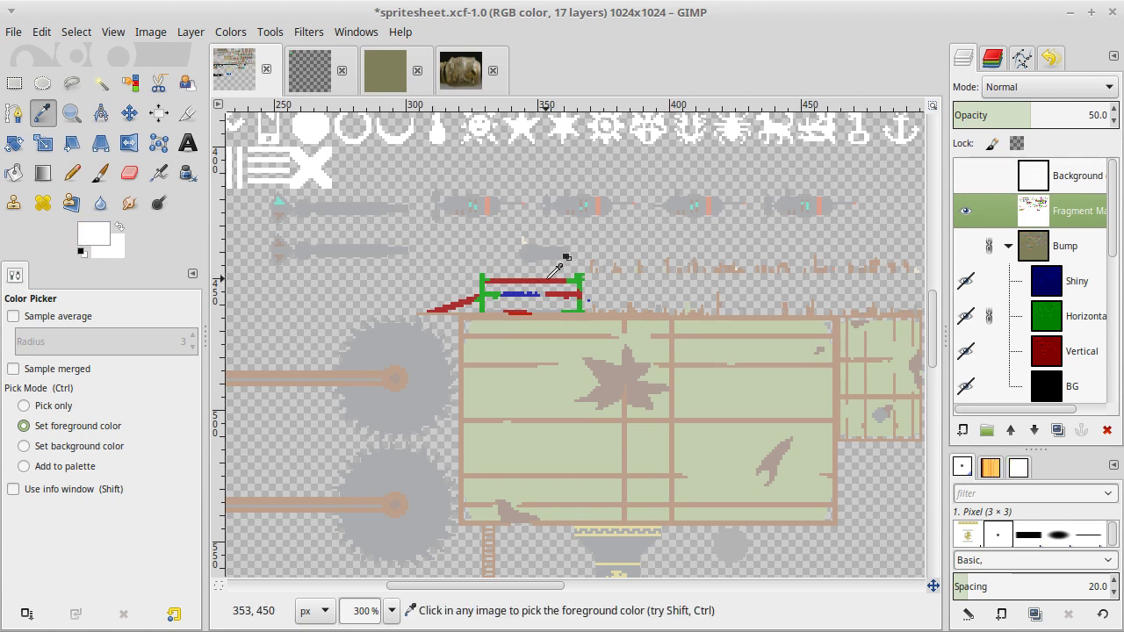
pyautogui.click(548, 279)
# Outline a red fragment with the 1-pixel Pencil across the pillar's top trim and upper-left flare, and bucket-fill it.
pyautogui.scroll(2, 548, 280)
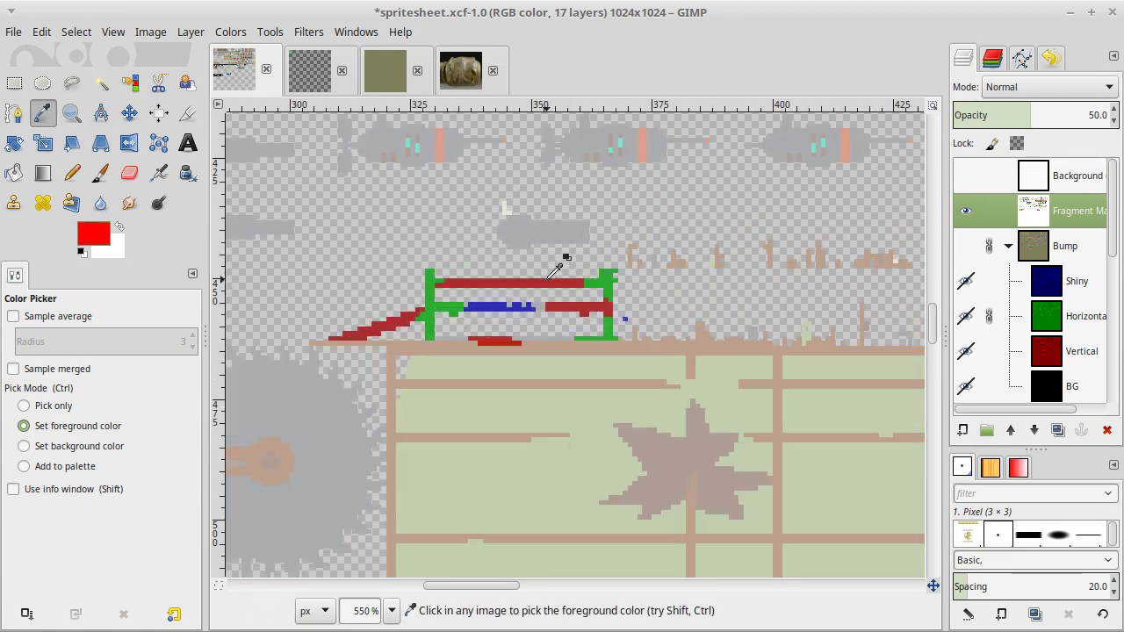
pyautogui.scroll(-5, 555, 270)
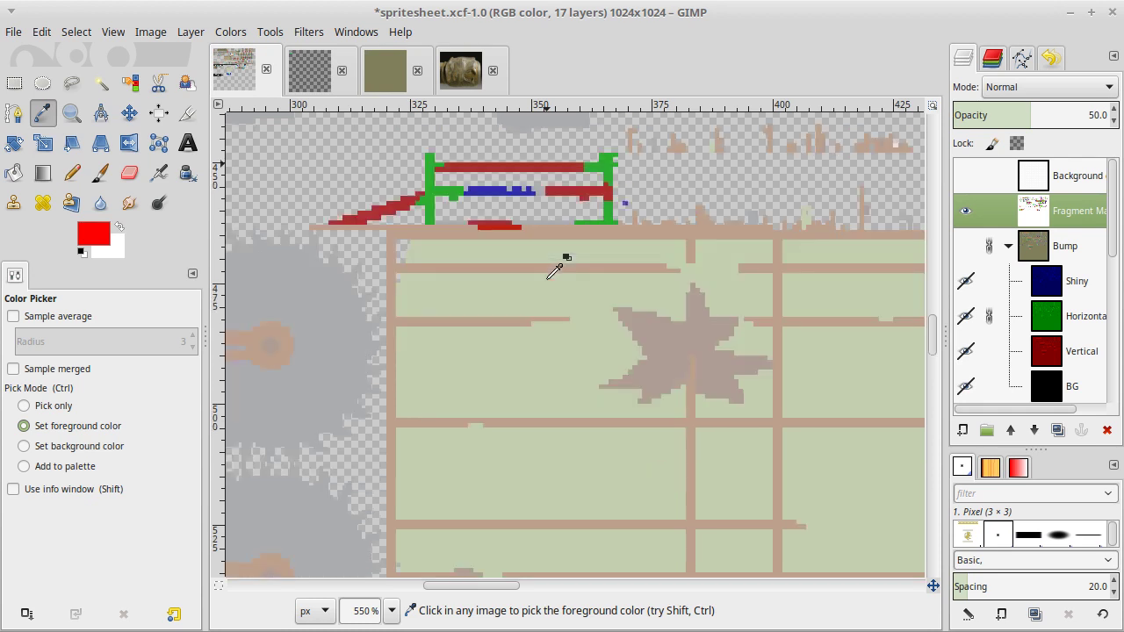
pyautogui.scroll(-3, 555, 270)
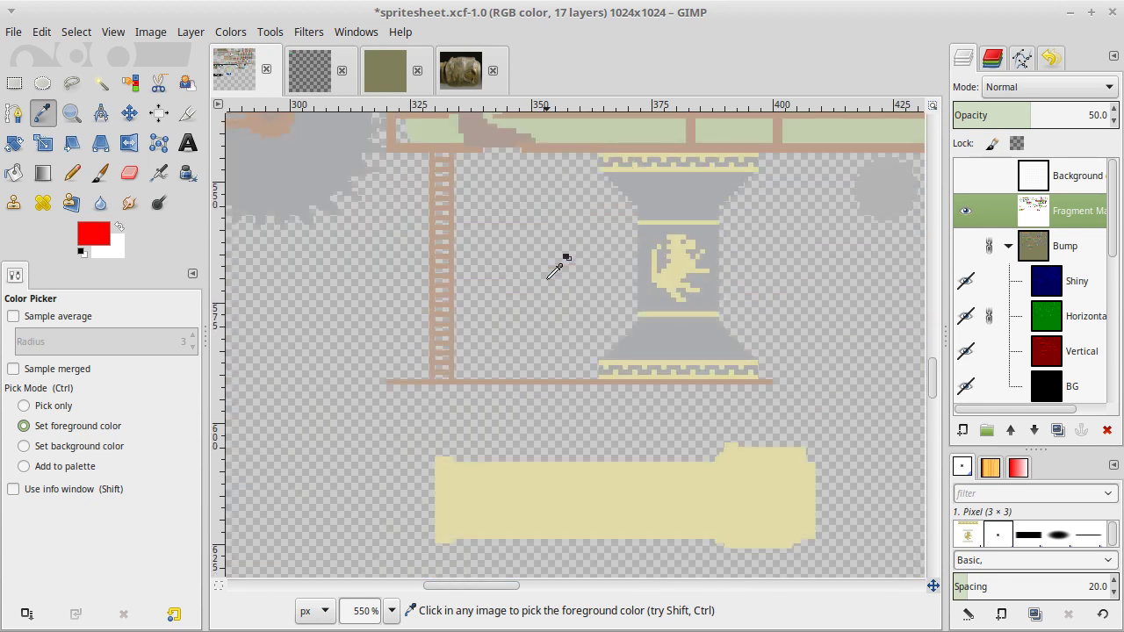
pyautogui.press('n')
pyautogui.scroll(1, 546, 278)
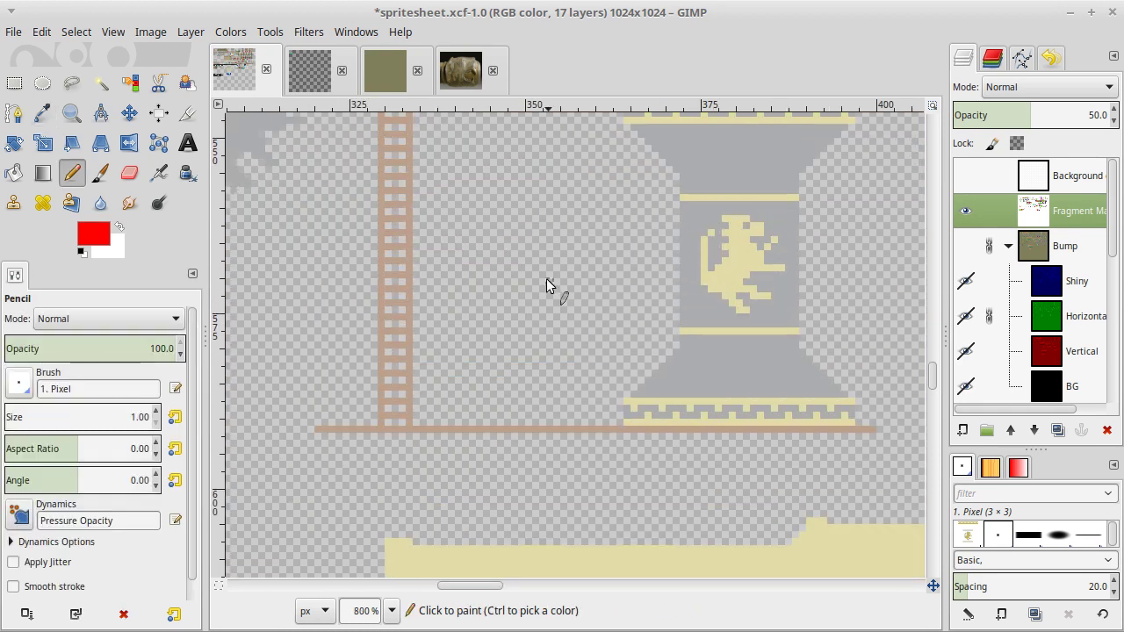
pyautogui.scroll(1, 547, 279)
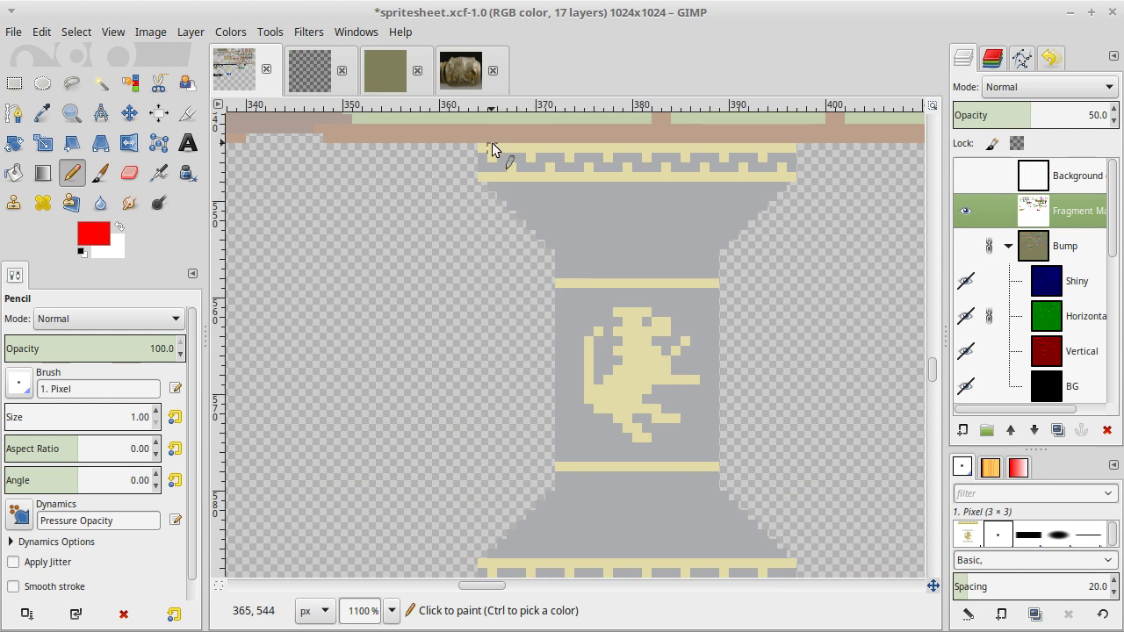
pyautogui.moveTo(483, 147); pyautogui.dragTo(579, 147)
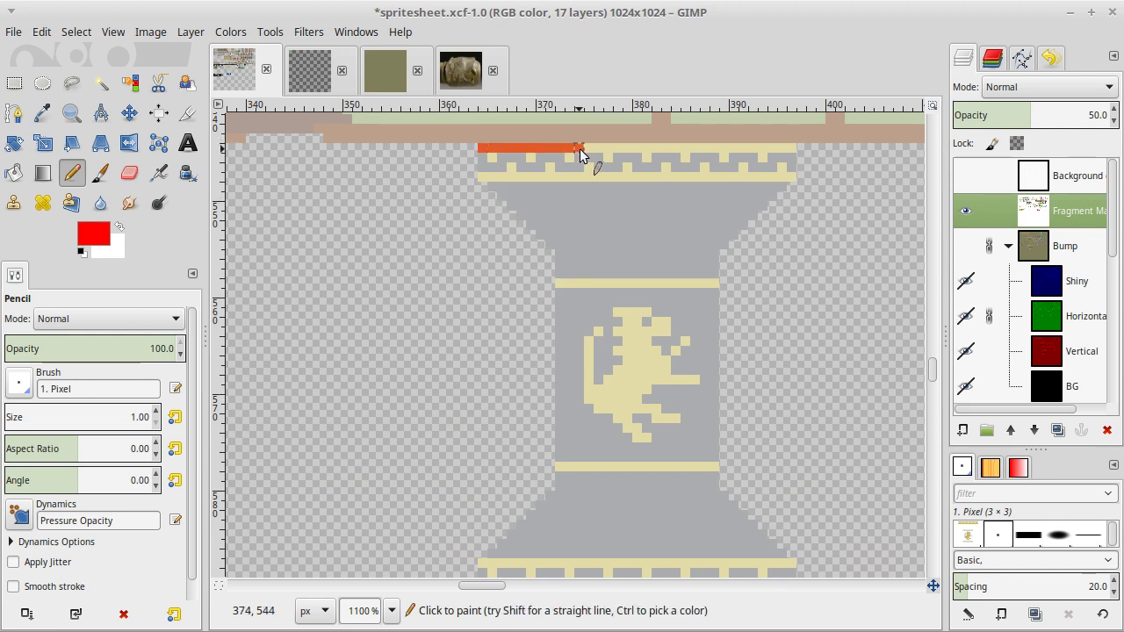
pyautogui.moveTo(545, 235)
pyautogui.mouseDown()
pyautogui.moveTo(629, 223)
pyautogui.moveTo(674, 191)
pyautogui.moveTo(790, 150)
pyautogui.mouseUp()
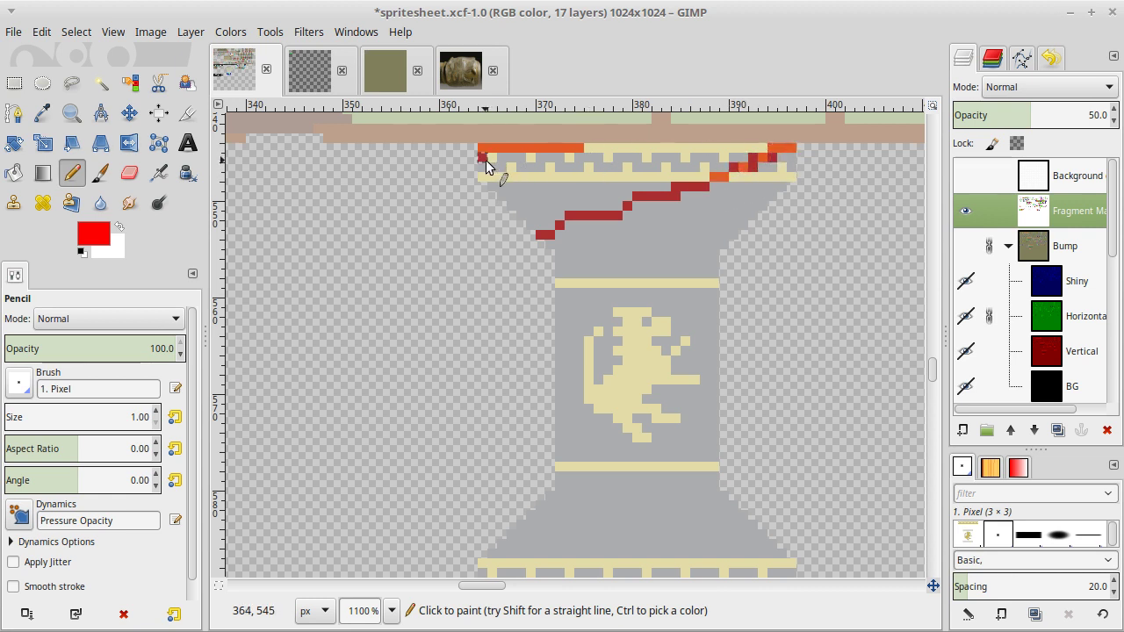
pyautogui.moveTo(486, 160)
pyautogui.mouseDown()
pyautogui.moveTo(535, 223)
pyautogui.moveTo(524, 219)
pyautogui.mouseUp()
pyautogui.press('shift')
pyautogui.moveTo(589, 151); pyautogui.dragTo(765, 151)
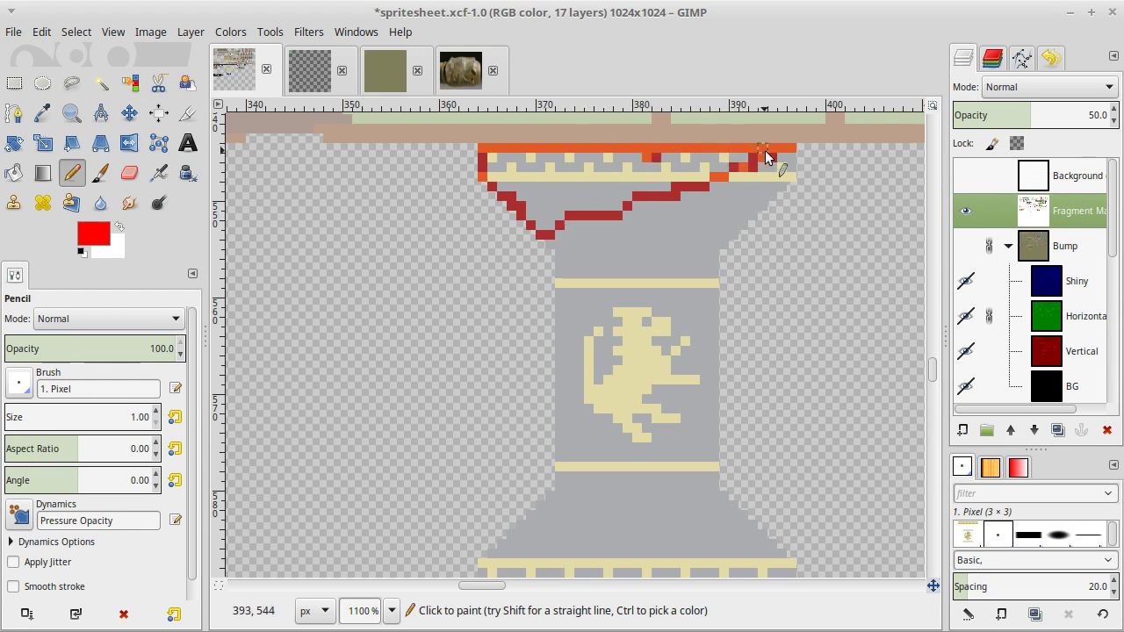
pyautogui.press('shift')
pyautogui.hotkey('shift', 'b')
pyautogui.click(545, 220)
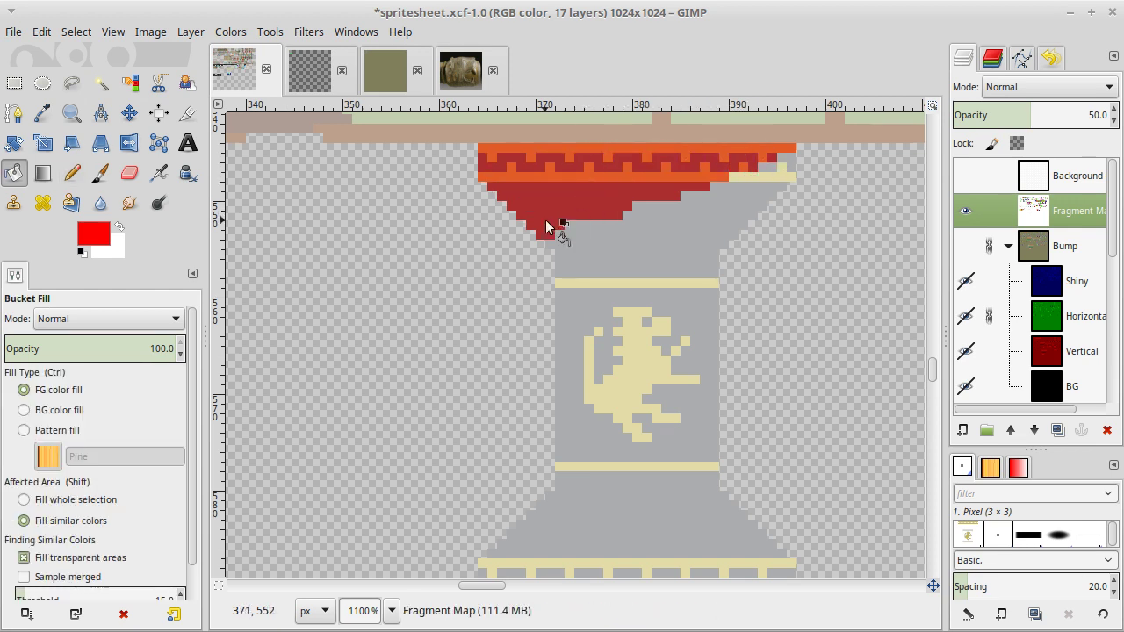
# Outline a second red fragment around the upper half of the lion emblem across the pillar's shaft and bucket-fill it.
pyautogui.press('o')
pyautogui.press('n')
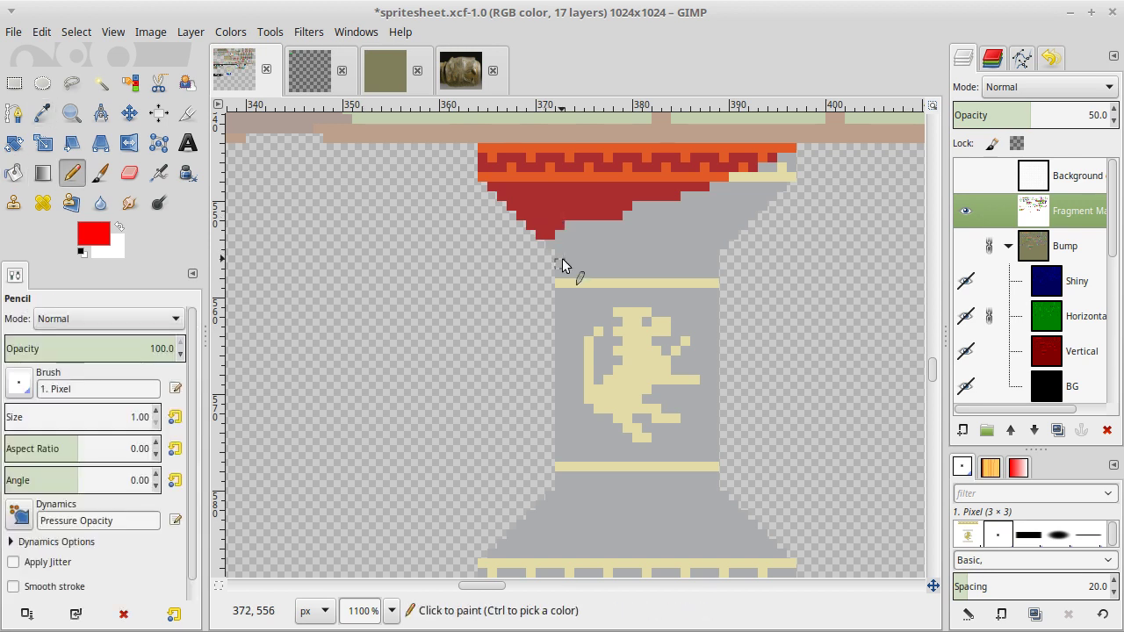
pyautogui.moveTo(561, 266)
pyautogui.mouseDown()
pyautogui.moveTo(647, 256)
pyautogui.moveTo(675, 271)
pyautogui.moveTo(711, 322)
pyautogui.mouseUp()
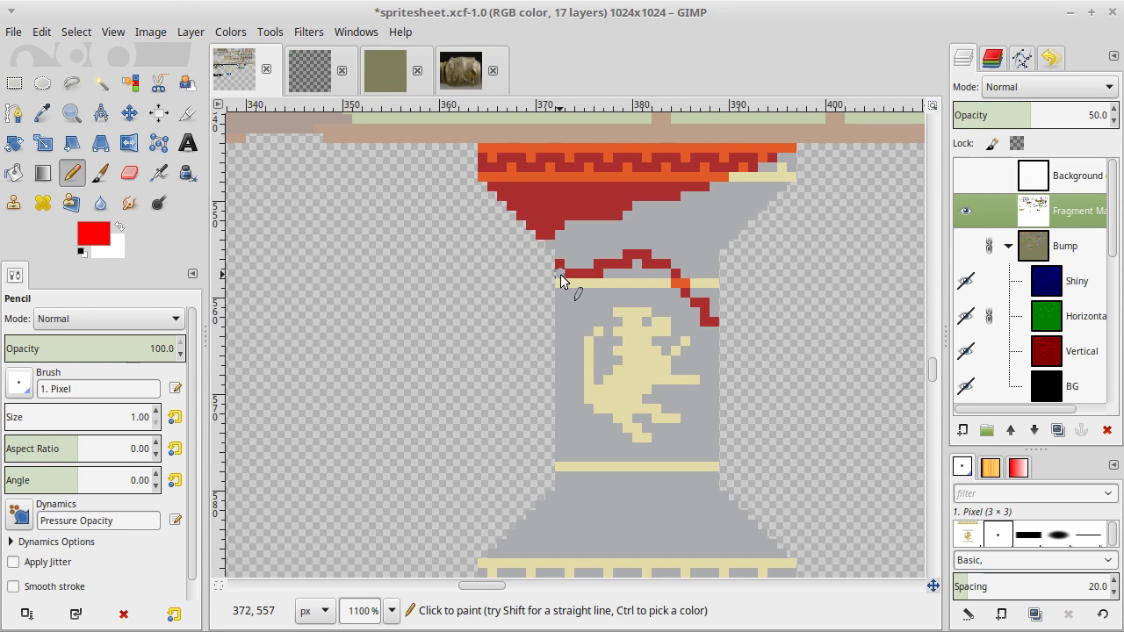
pyautogui.moveTo(560, 275)
pyautogui.mouseDown()
pyautogui.moveTo(563, 360)
pyautogui.moveTo(575, 367)
pyautogui.moveTo(695, 391)
pyautogui.moveTo(712, 383)
pyautogui.moveTo(710, 317)
pyautogui.mouseUp()
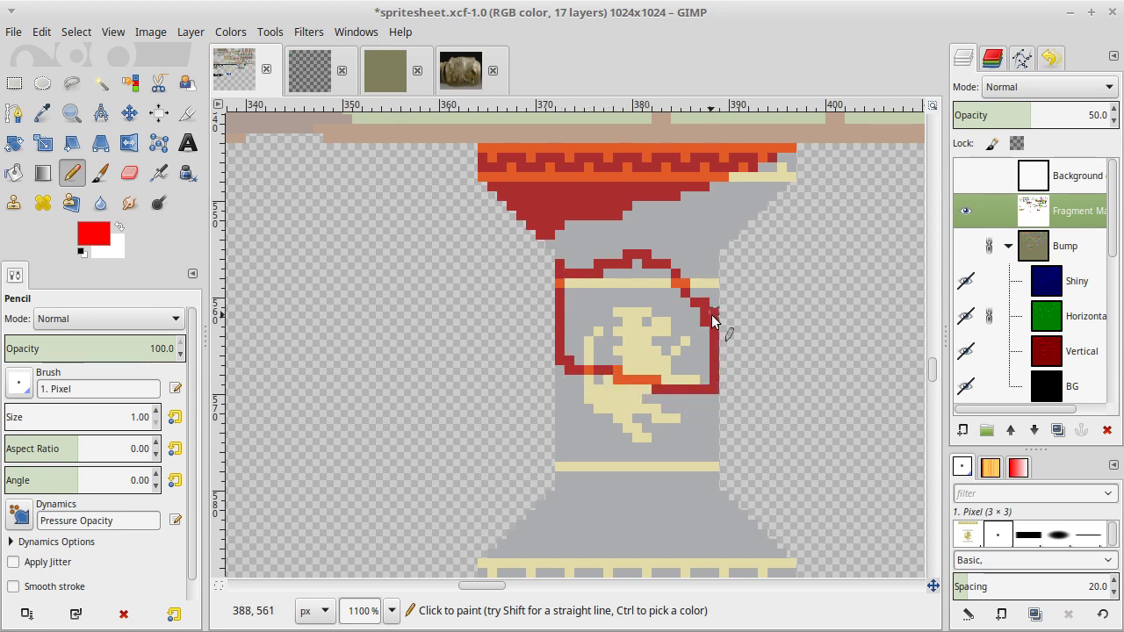
pyautogui.hotkey('shift', 'b')
pyautogui.click(648, 325)
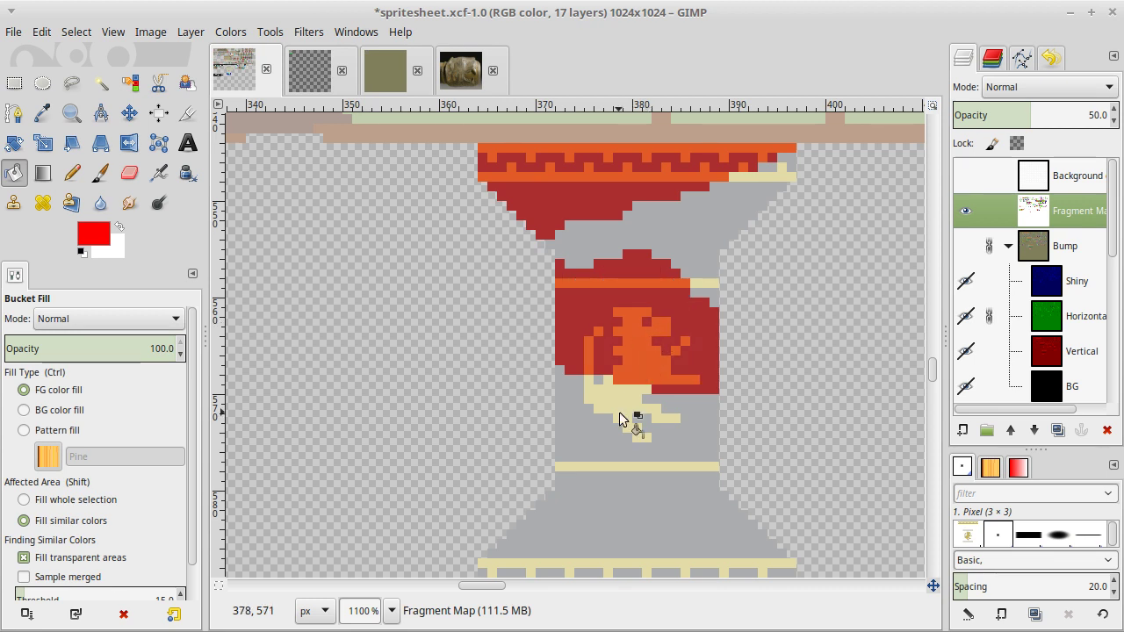
# Add small red fragments on the base's left slope, its lower-right corner and the shaft's lower-right edge, filling the corner outline.
pyautogui.press('n')
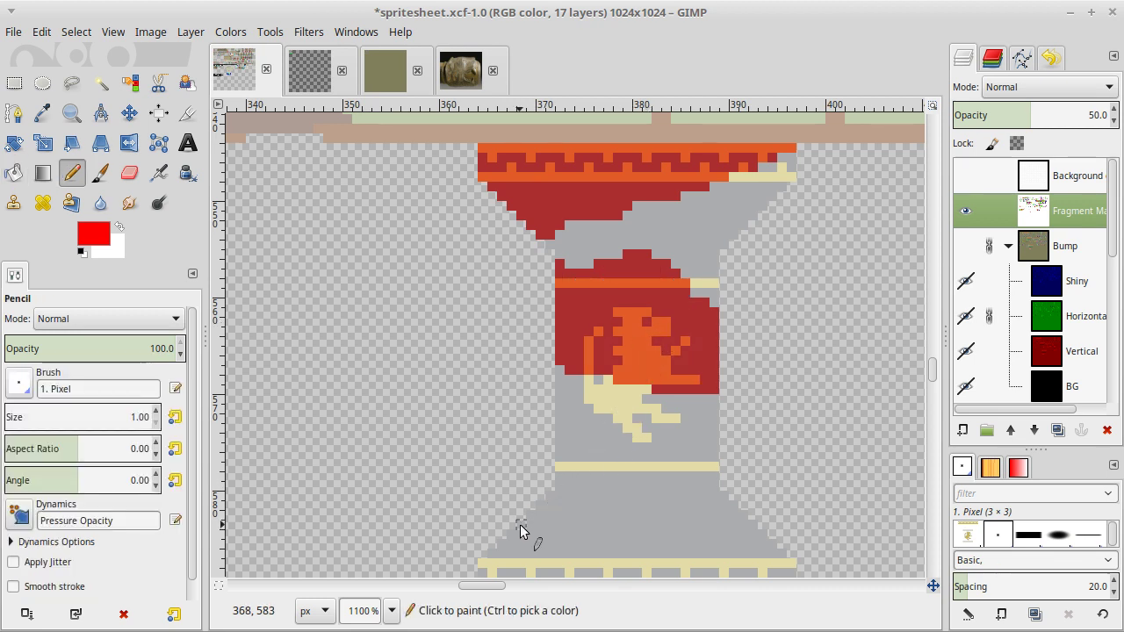
pyautogui.moveTo(520, 524)
pyautogui.mouseDown()
pyautogui.moveTo(569, 503)
pyautogui.moveTo(579, 484)
pyautogui.moveTo(560, 470)
pyautogui.moveTo(529, 524)
pyautogui.mouseUp()
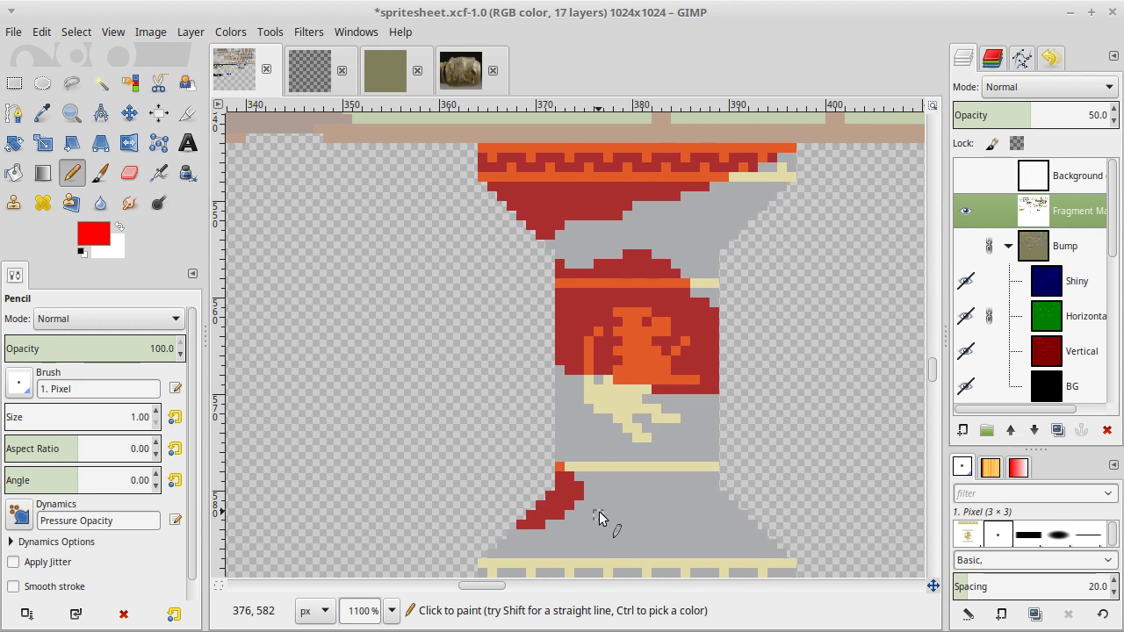
pyautogui.scroll(-3, 599, 511)
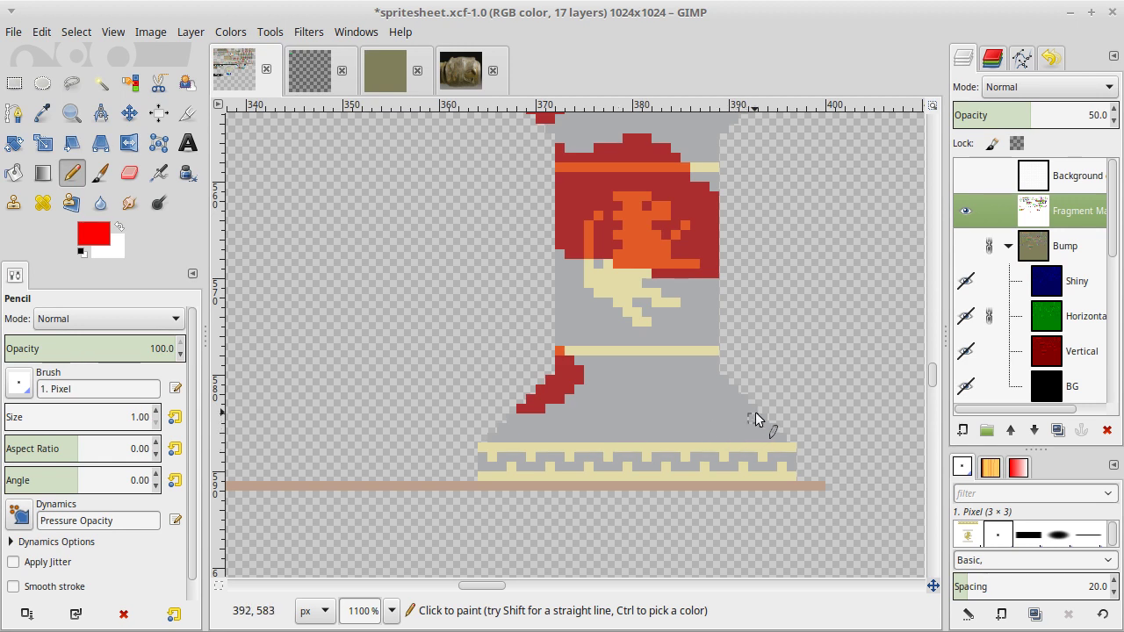
pyautogui.moveTo(747, 423)
pyautogui.mouseDown()
pyautogui.moveTo(710, 473)
pyautogui.moveTo(786, 467)
pyautogui.moveTo(777, 472)
pyautogui.moveTo(795, 459)
pyautogui.moveTo(789, 449)
pyautogui.moveTo(789, 472)
pyautogui.moveTo(763, 418)
pyautogui.mouseUp()
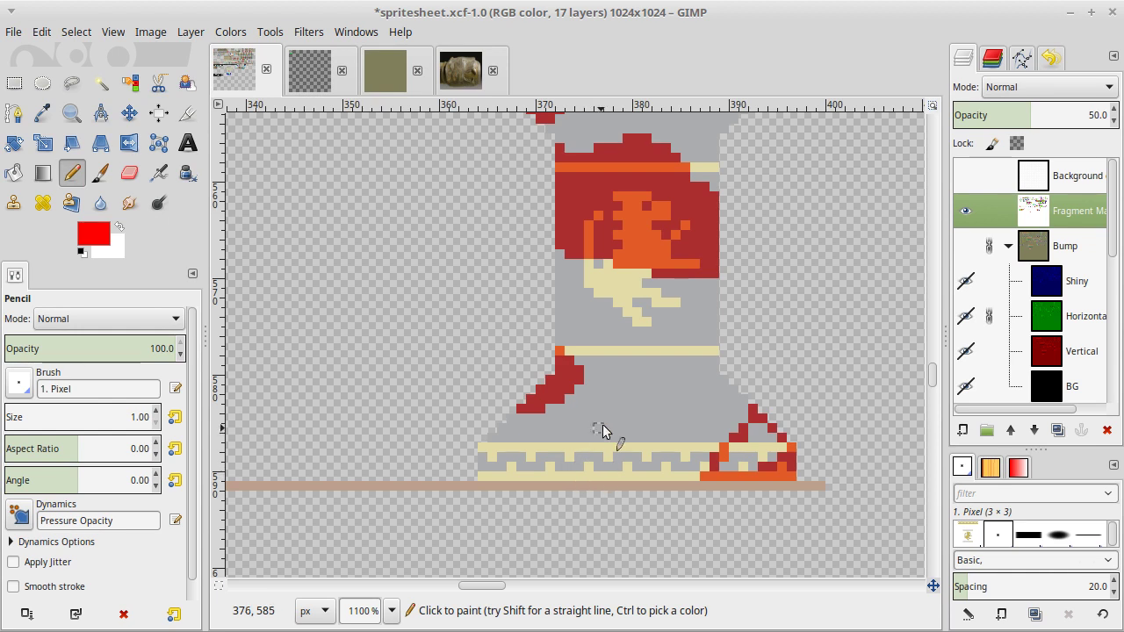
pyautogui.moveTo(711, 314)
pyautogui.mouseDown()
pyautogui.moveTo(713, 355)
pyautogui.moveTo(714, 334)
pyautogui.mouseUp()
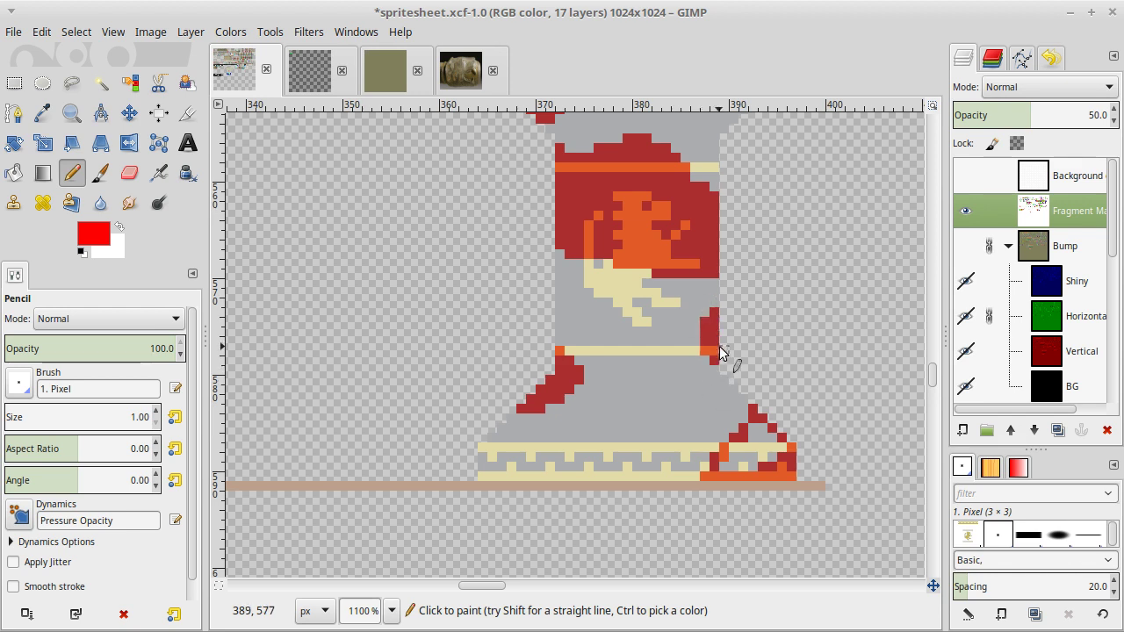
pyautogui.hotkey('shift', 'b')
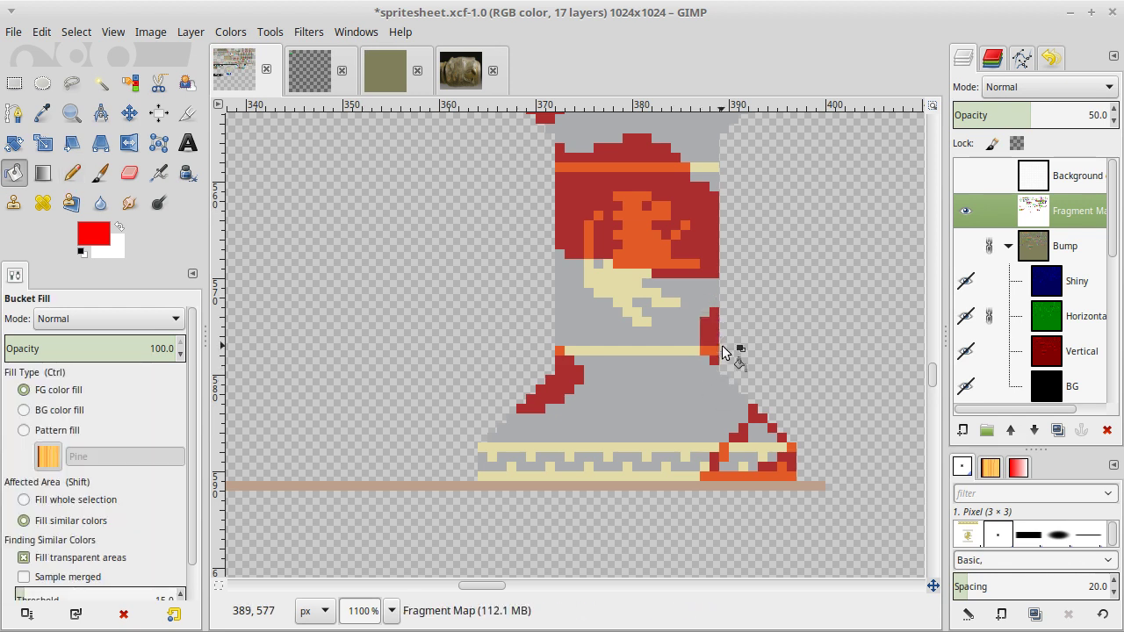
pyautogui.click(753, 461)
# Pick the bright green of the existing fragment shapes above the large green hull as the foreground colour.
pyautogui.hscroll(-5, 752, 464)
pyautogui.scroll(3, 752, 465)
pyautogui.scroll(10, 753, 464)
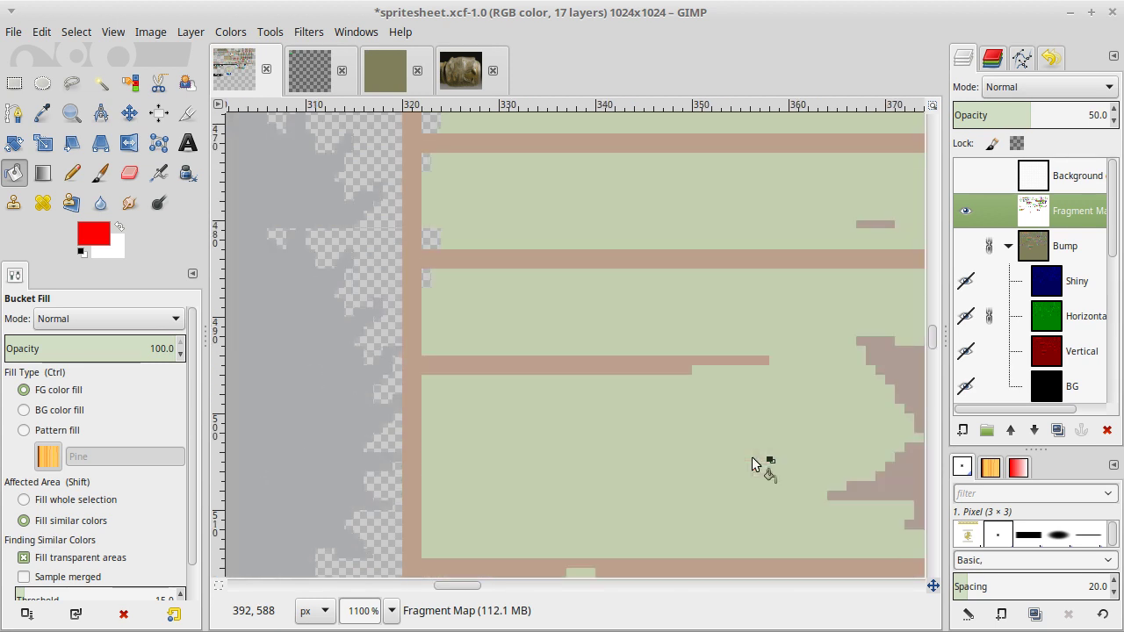
pyautogui.hscroll(3, 753, 465)
pyautogui.press('o')
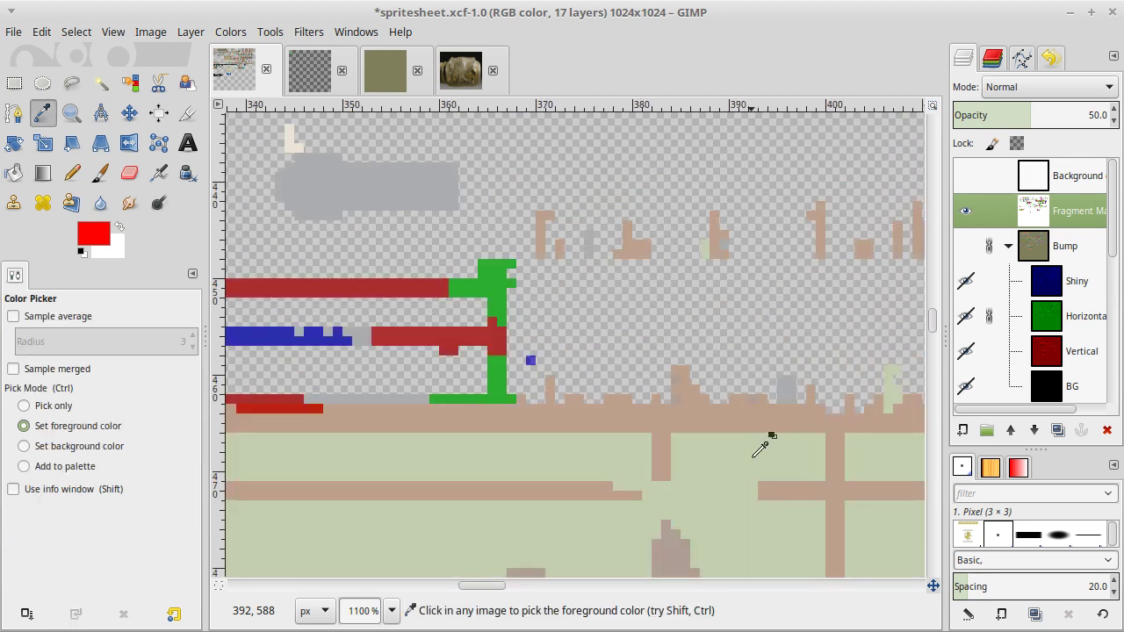
pyautogui.click(507, 378)
# Outline a green fragment diagonally across the pillar's upper flare, below the red one, with the 1-pixel Pencil and bucket-fill it.
pyautogui.scroll(-10, 609, 392)
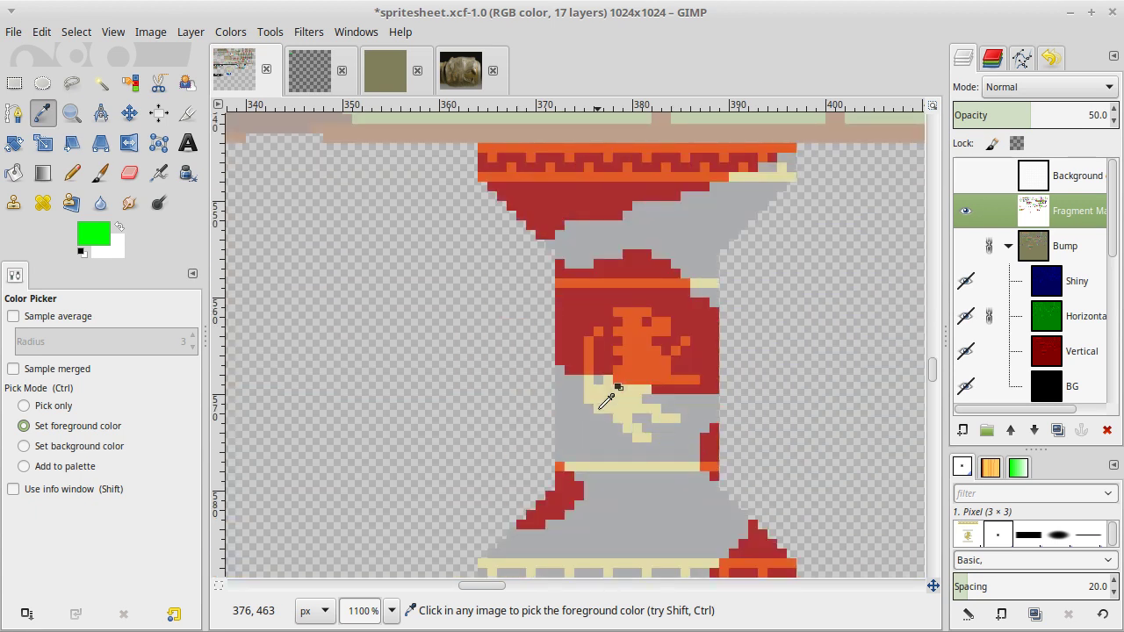
pyautogui.press('n')
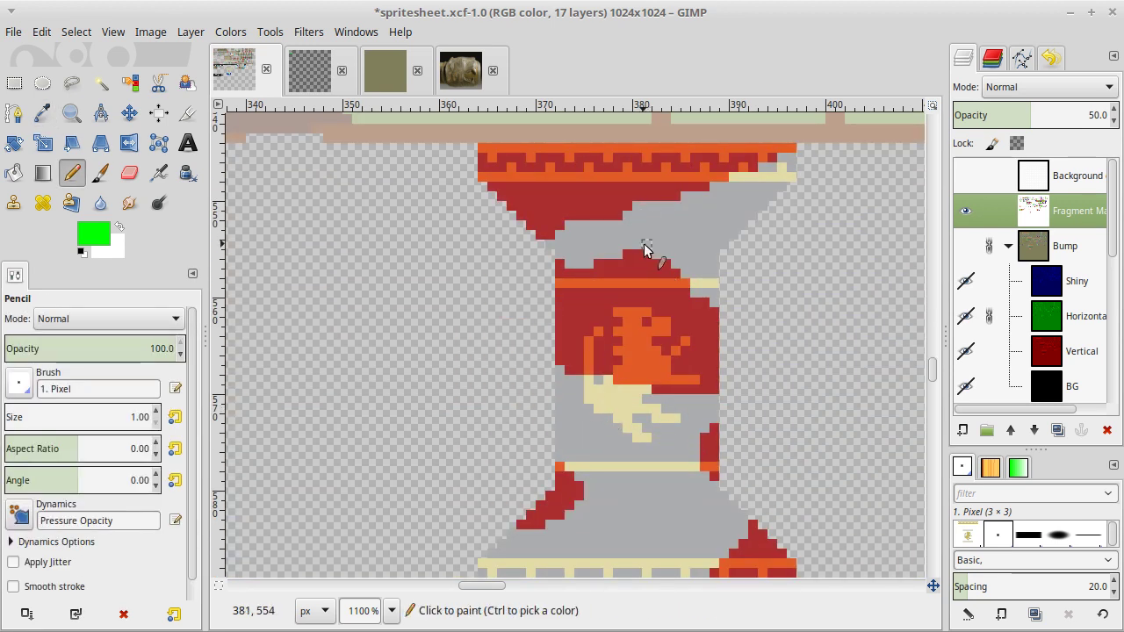
pyautogui.moveTo(646, 245); pyautogui.dragTo(717, 189)
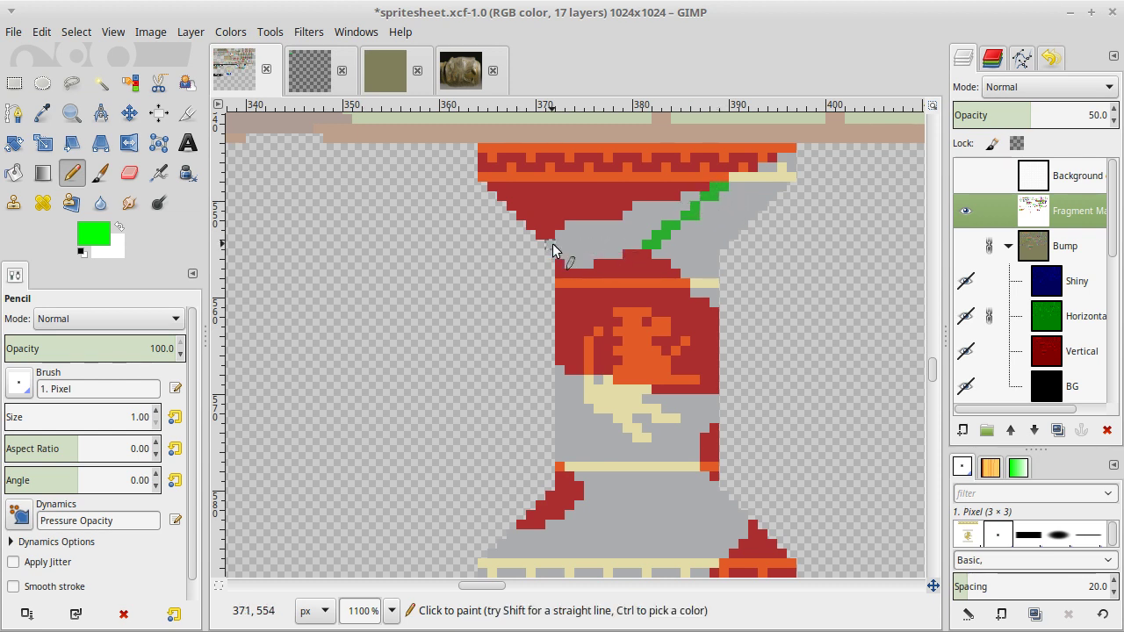
pyautogui.hotkey('shift', 'b')
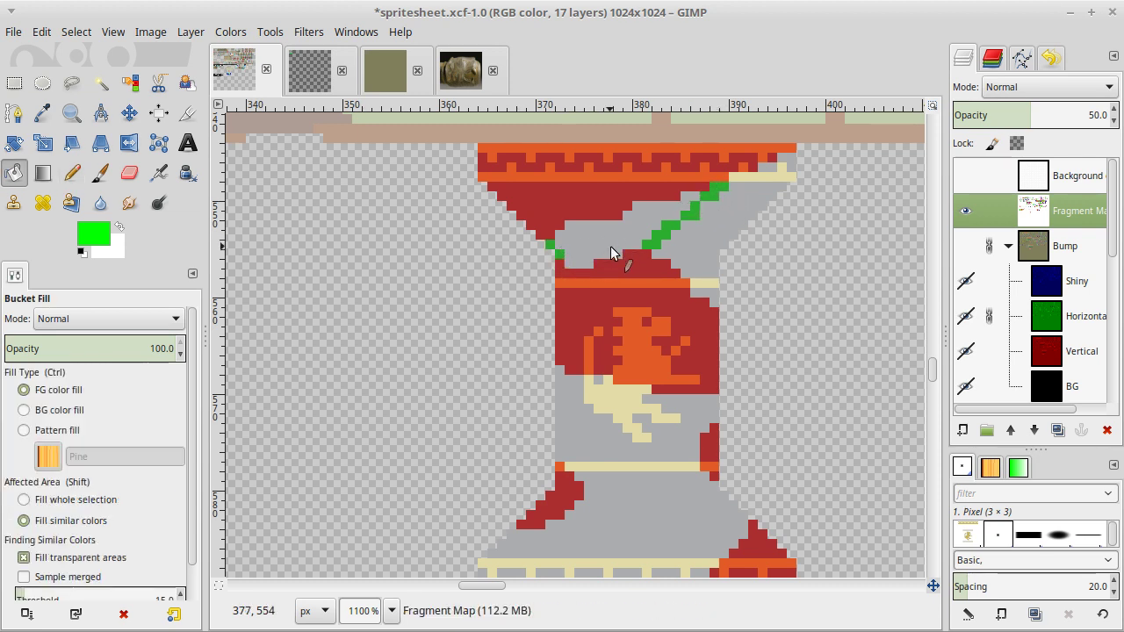
pyautogui.click(612, 251)
# Outline a green fragment around the lower half of the lion emblem, down past the shaft's lower band, and bucket-fill it.
pyautogui.press('n')
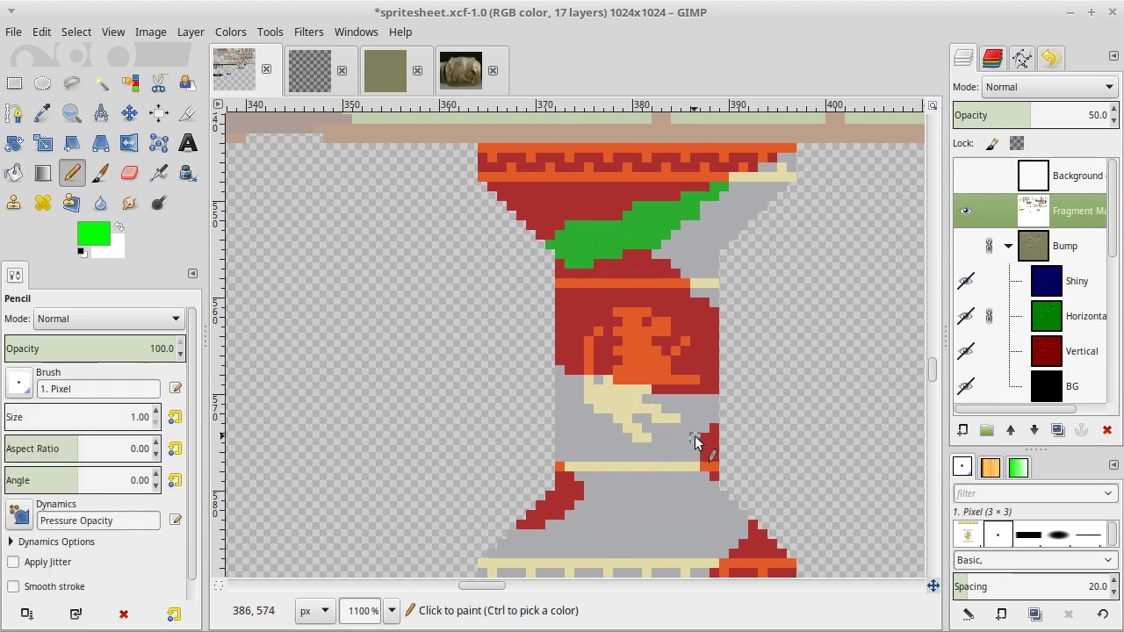
pyautogui.moveTo(695, 437); pyautogui.dragTo(584, 478)
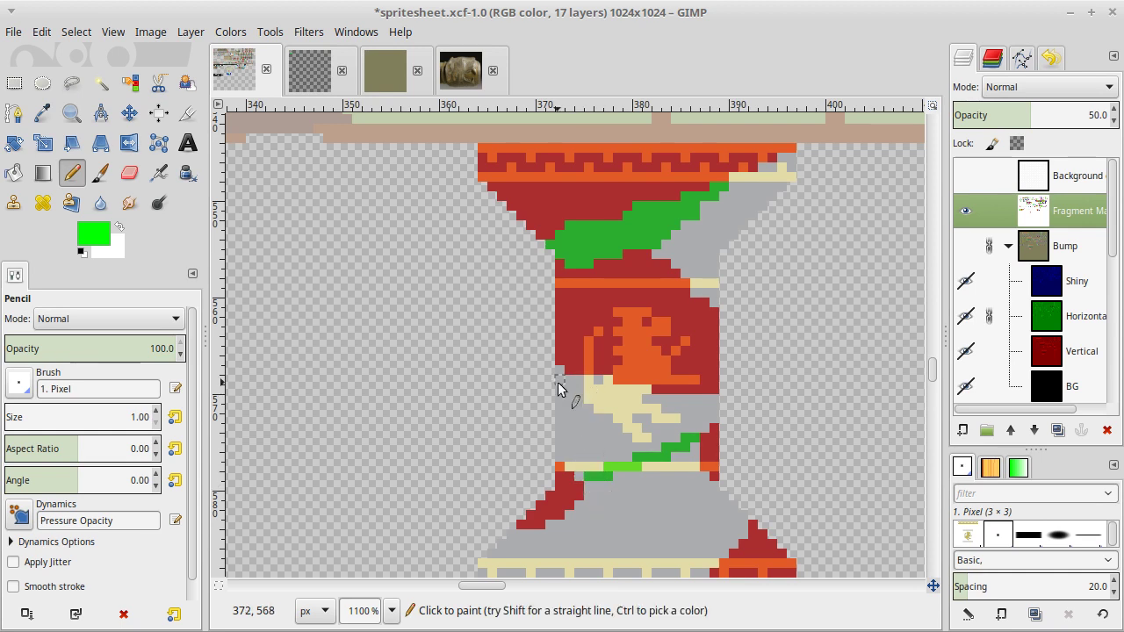
pyautogui.moveTo(559, 374); pyautogui.dragTo(560, 452)
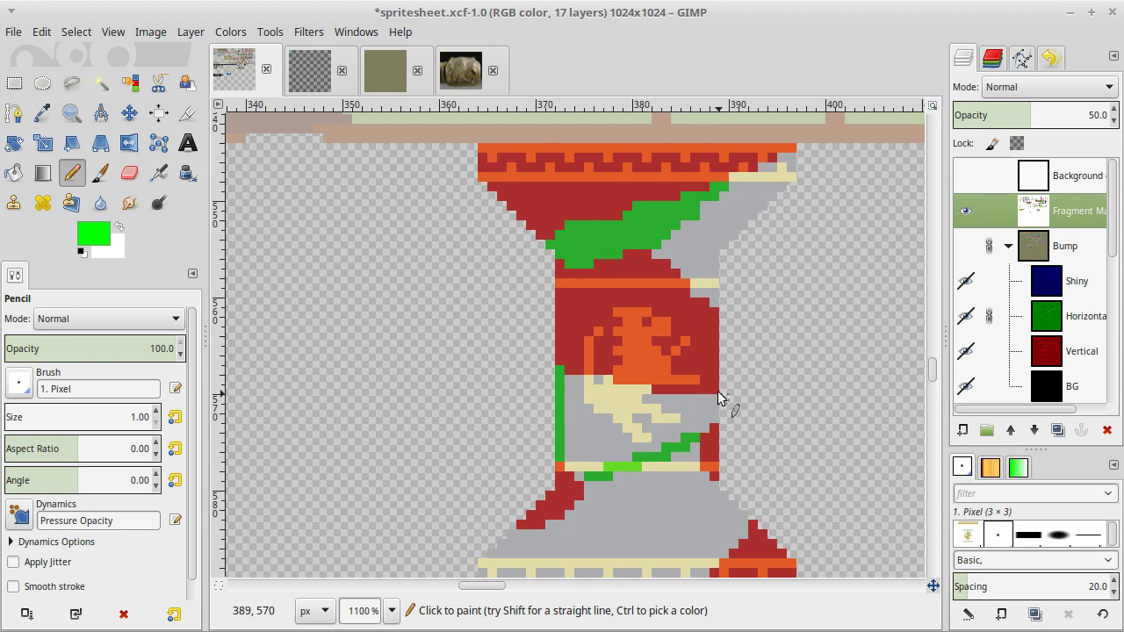
pyautogui.moveTo(717, 396); pyautogui.dragTo(716, 413)
pyautogui.hotkey('shift', 'b')
pyautogui.click(581, 433)
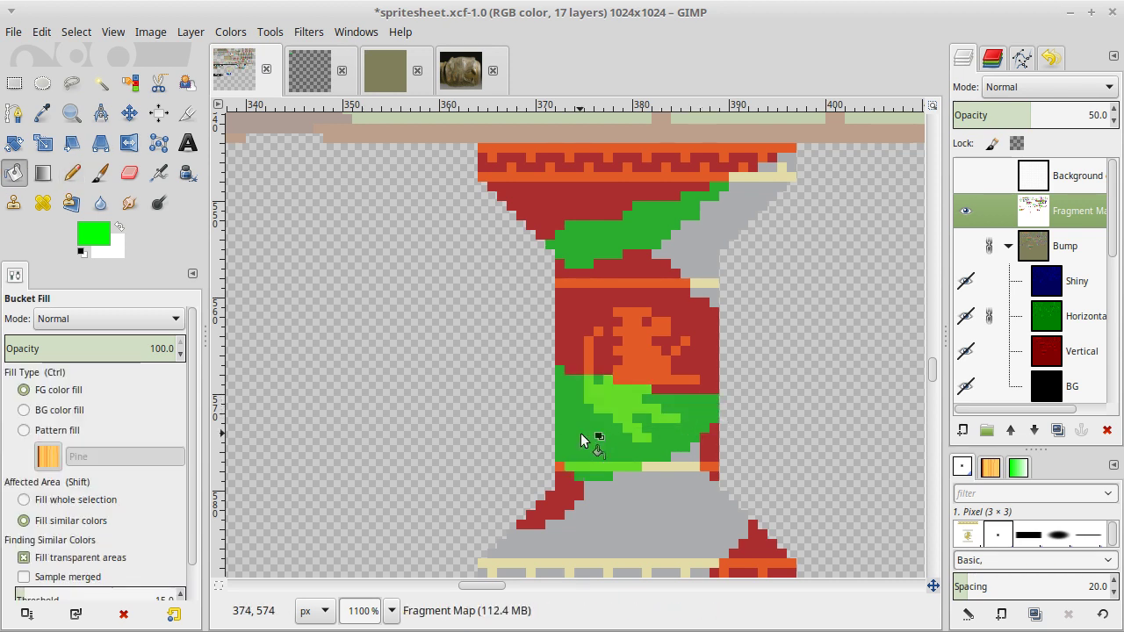
# Outline a green fragment on the base's lower-left corner with the Pencil, from the slope through the trim to the bottom edge.
pyautogui.scroll(-5, 580, 433)
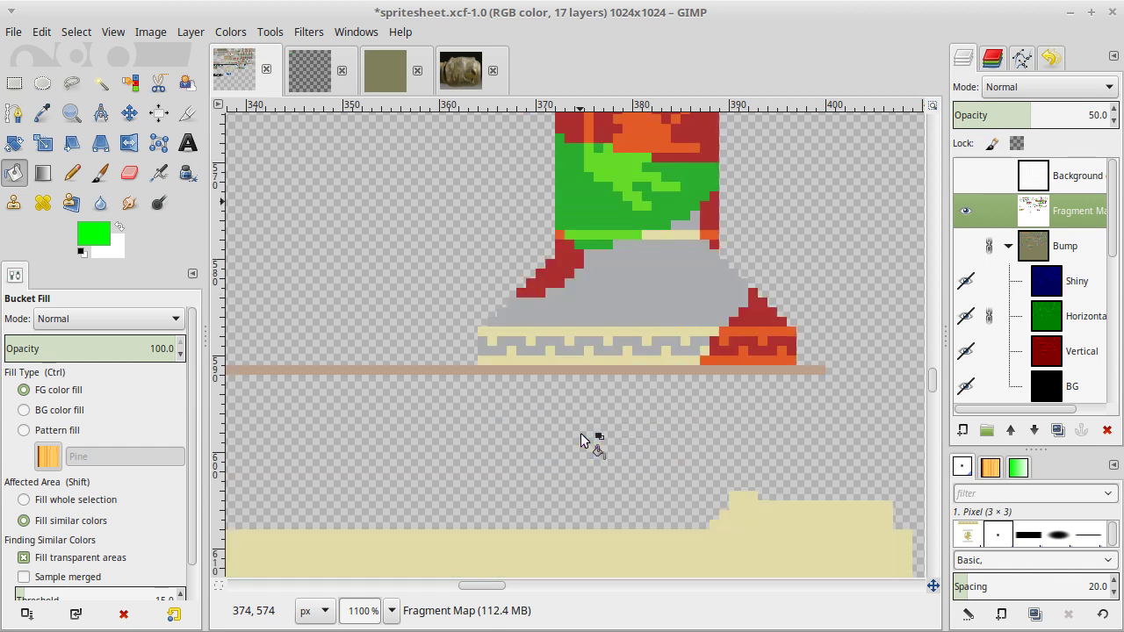
pyautogui.press('n')
pyautogui.moveTo(544, 302); pyautogui.dragTo(588, 322)
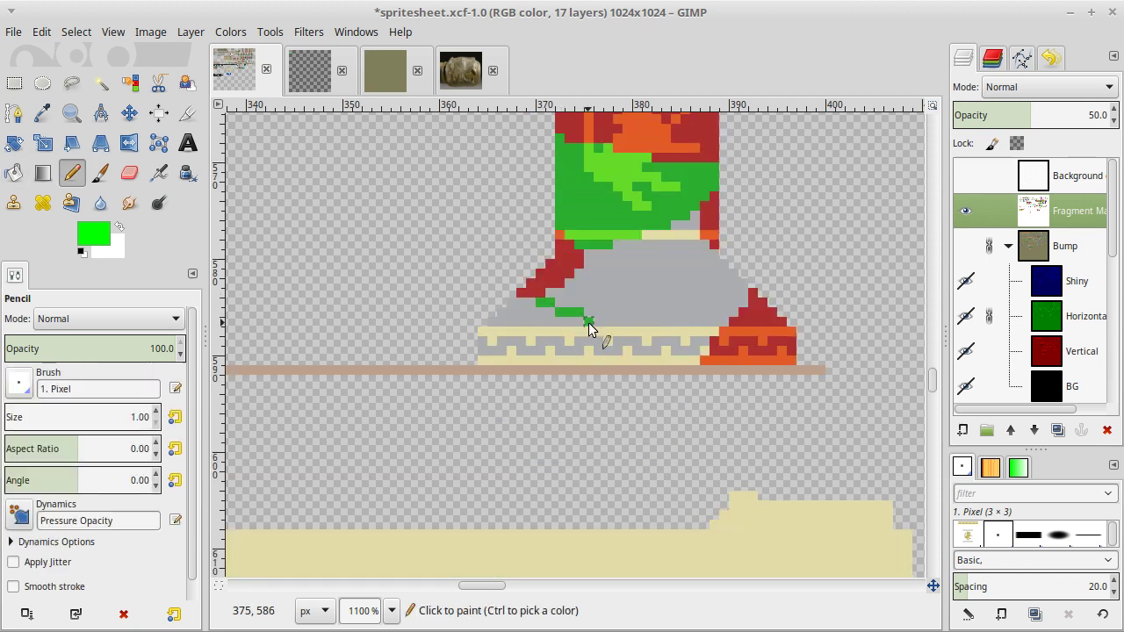
pyautogui.moveTo(631, 353); pyautogui.dragTo(643, 357)
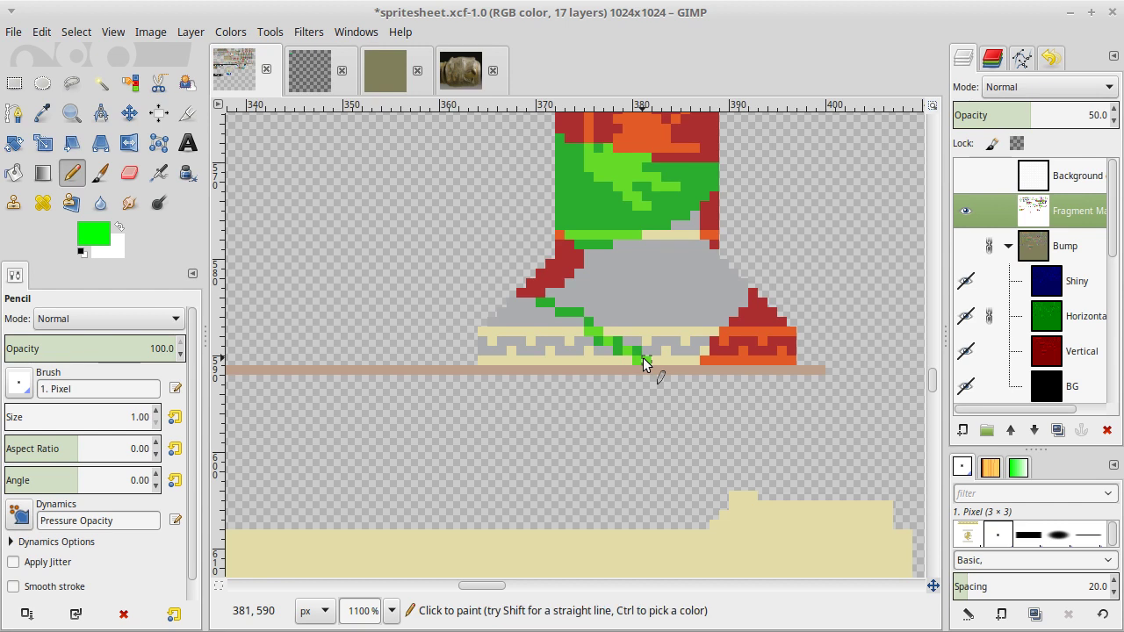
pyautogui.click(501, 306)
pyautogui.hotkey('ctrl', 'z')
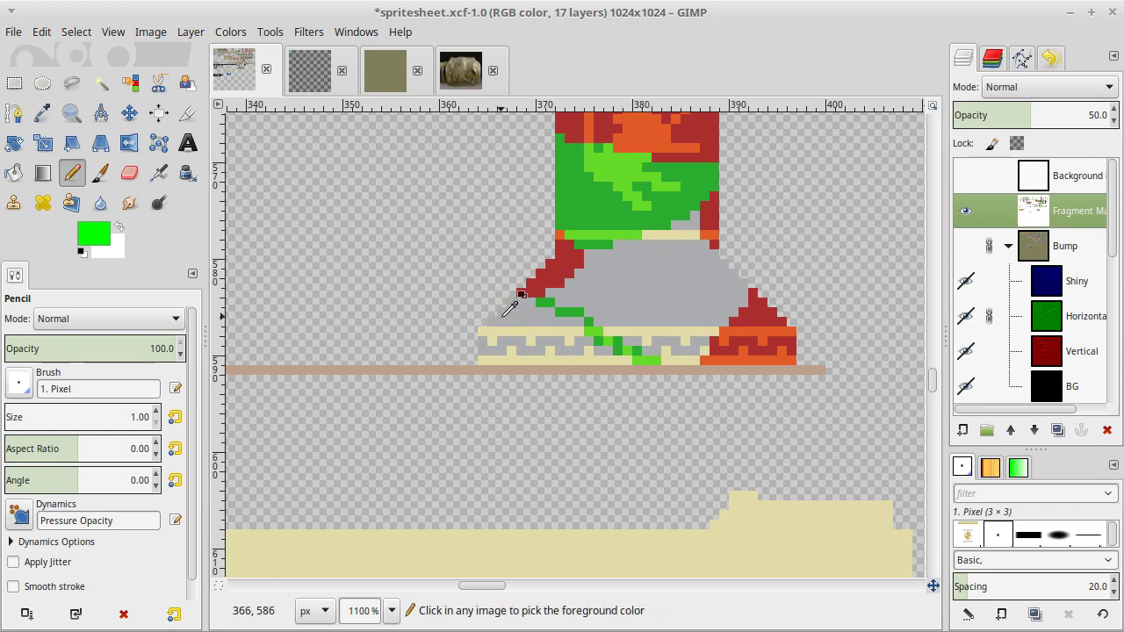
pyautogui.click(513, 303)
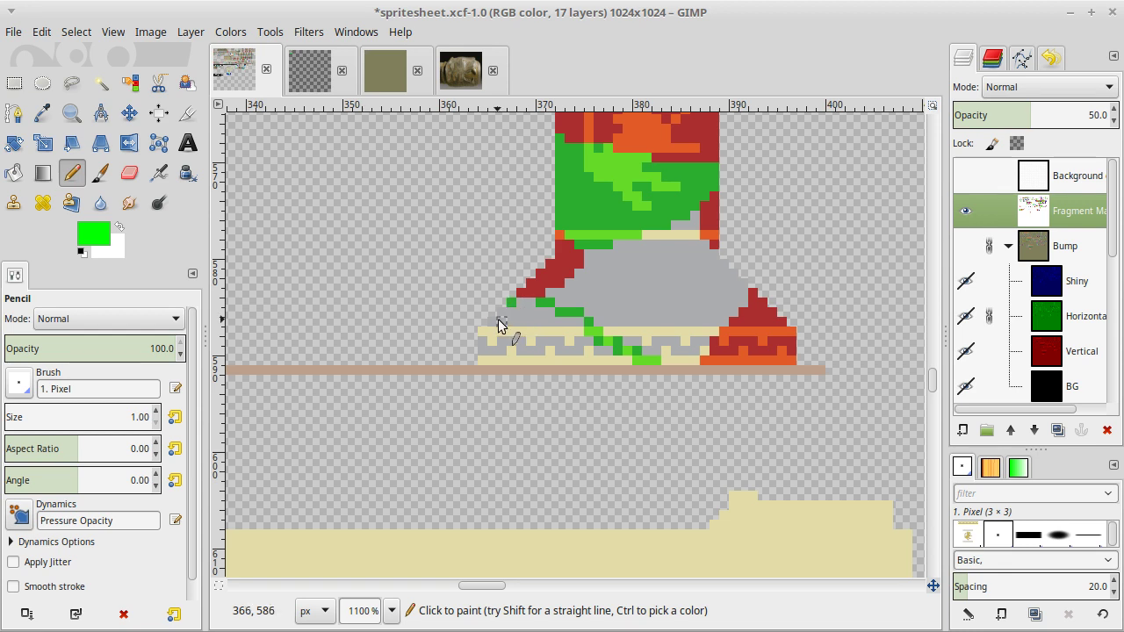
pyautogui.click(492, 322)
pyautogui.click(483, 331)
pyautogui.click(484, 341)
pyautogui.click(487, 356)
# Close the lower-left green outline by filling a one-pixel-high selection along the base's bottom edge, deselect, and bucket-fill the fragment.
pyautogui.press('r')
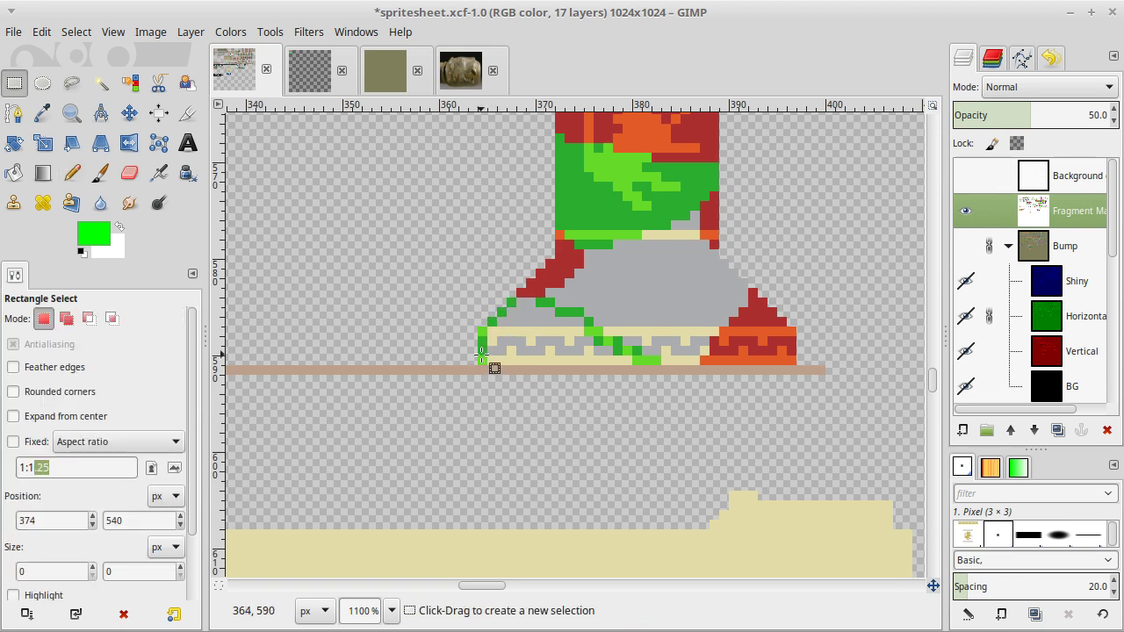
pyautogui.moveTo(486, 357)
pyautogui.mouseDown()
pyautogui.moveTo(682, 383)
pyautogui.moveTo(645, 364)
pyautogui.mouseUp()
pyautogui.hotkey('ctrl', ',')
pyautogui.hotkey('ctrl', 'shift', 'a')
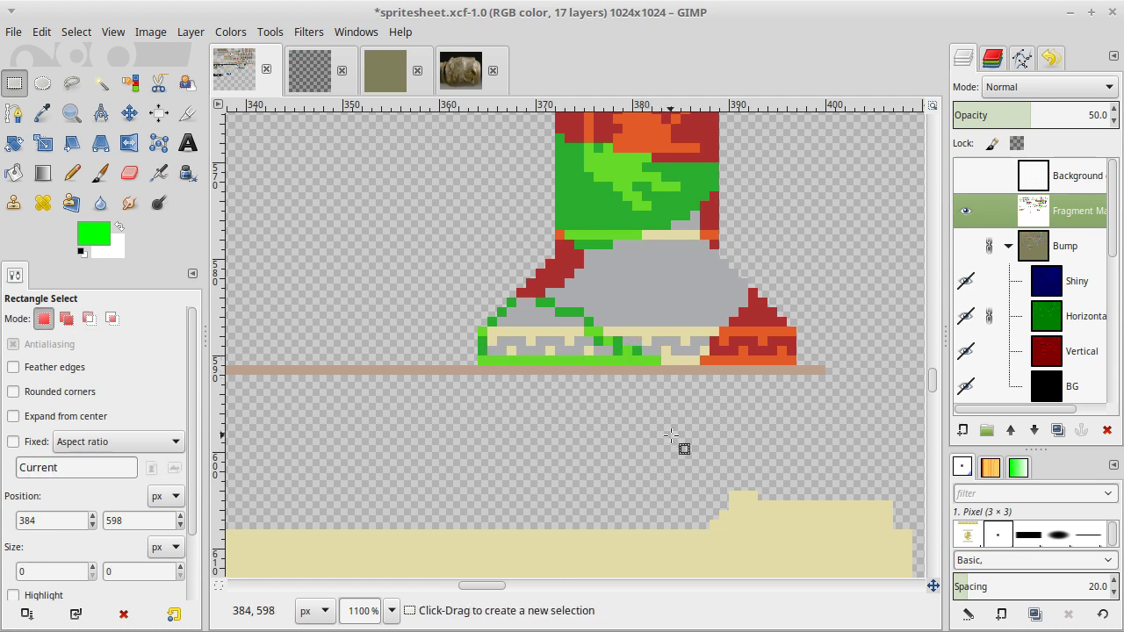
pyautogui.hotkey('shift', 'b')
pyautogui.click(537, 337)
# Pick the blue of the existing fragment strip above the large green hull as the foreground colour.
pyautogui.scroll(8, 626, 383)
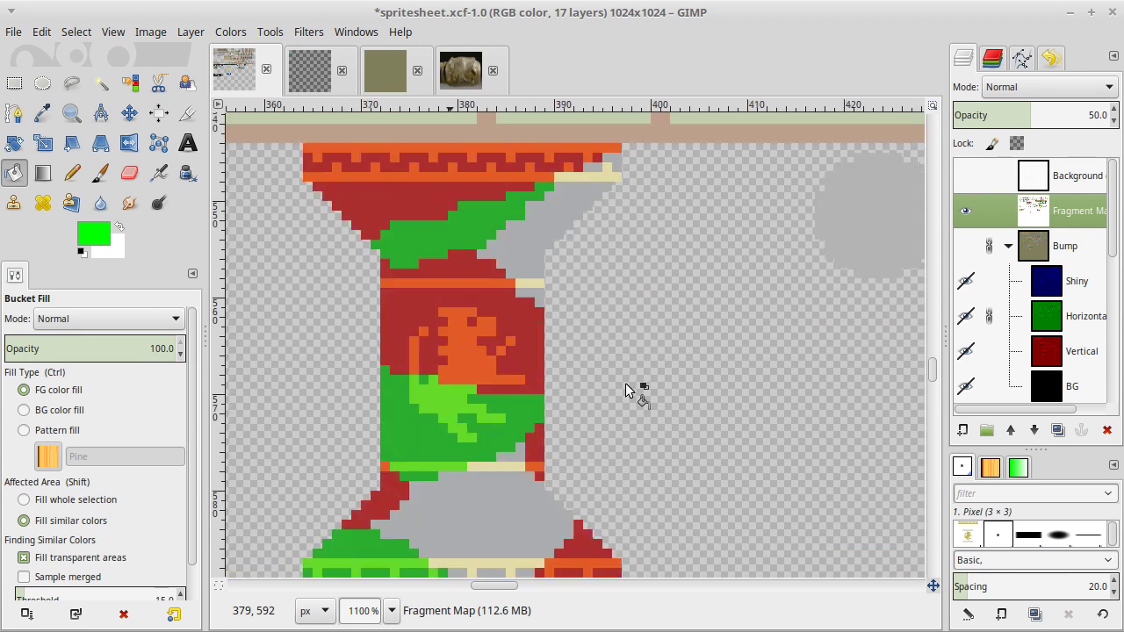
pyautogui.scroll(5, 626, 390)
pyautogui.scroll(-2, 625, 390)
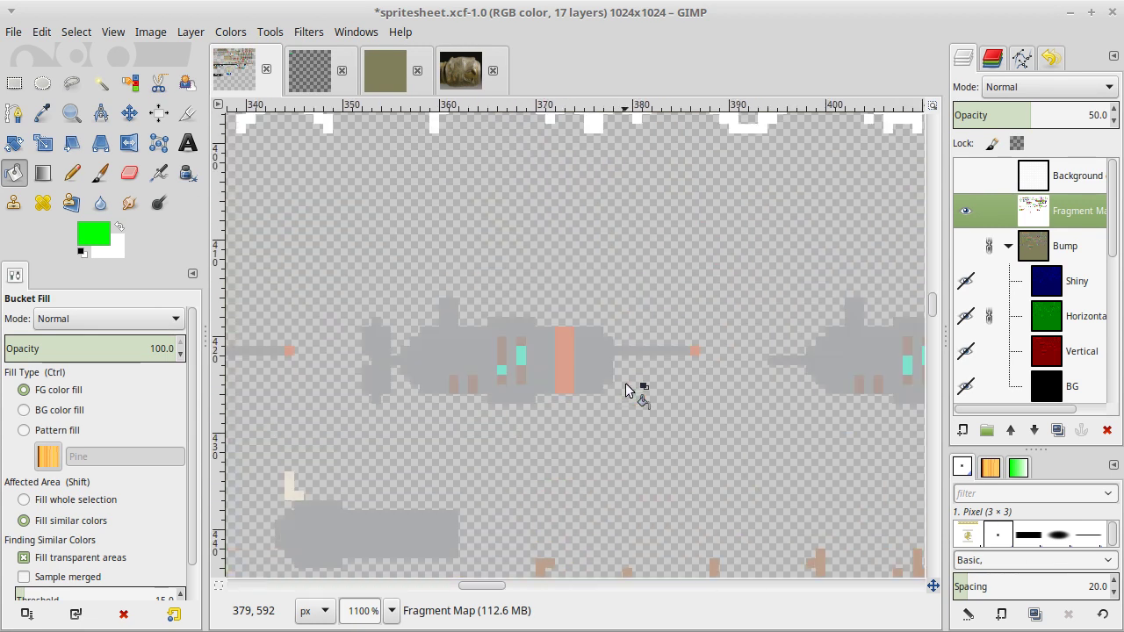
pyautogui.hscroll(-5, 625, 390)
pyautogui.scroll(-2, 625, 390)
pyautogui.press('o')
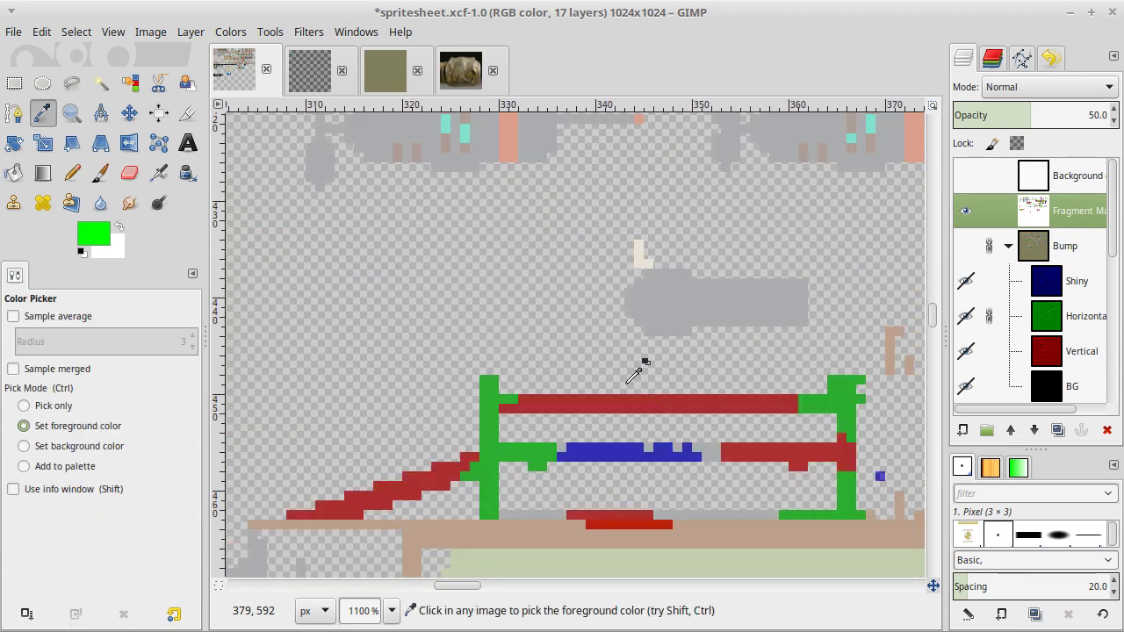
pyautogui.click(625, 451)
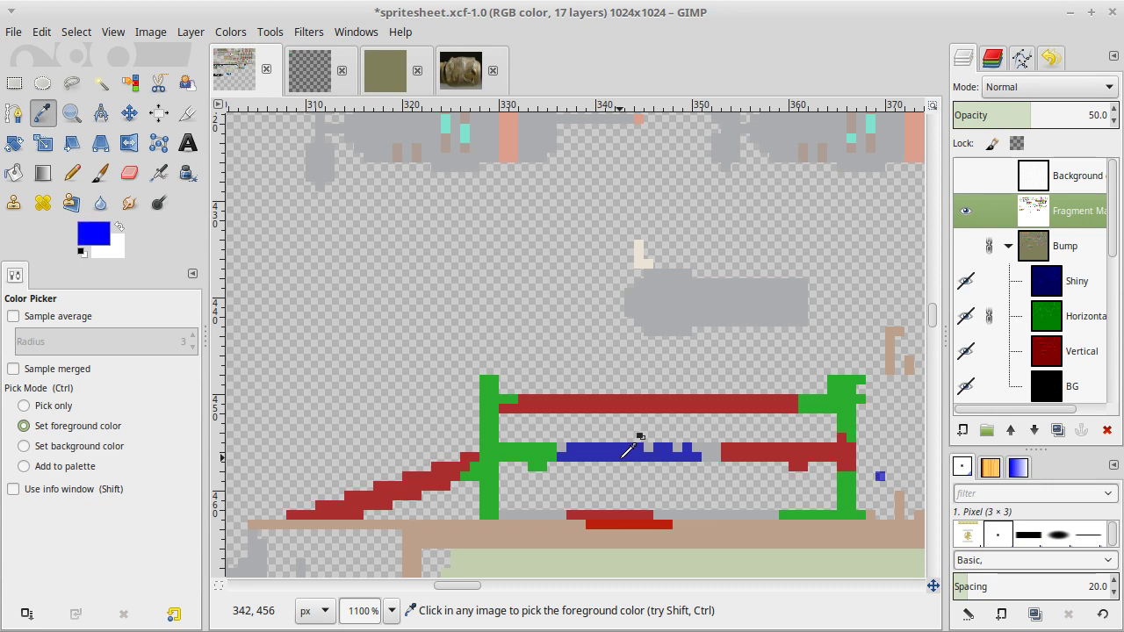
# Outline a blue fragment along the base's upper-right slope up into the shaft's lower band and bucket-fill it.
pyautogui.scroll(-20, 629, 450)
pyautogui.hscroll(14, 629, 450)
pyautogui.scroll(9, 629, 450)
pyautogui.hscroll(-4, 628, 450)
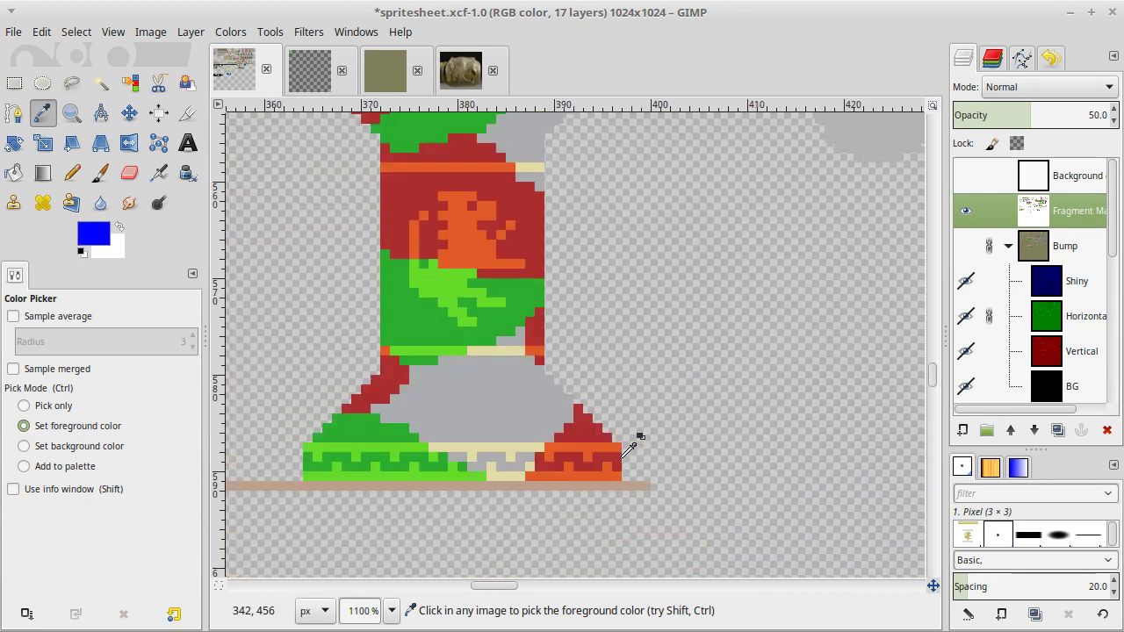
pyautogui.scroll(-4, 628, 450)
pyautogui.scroll(-4, 629, 450)
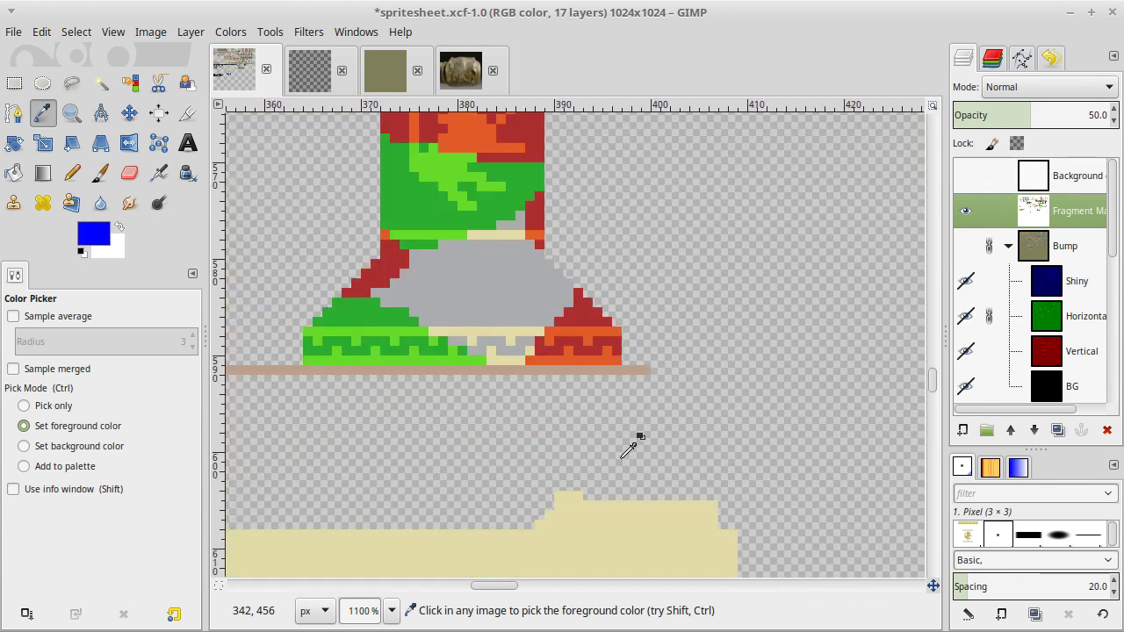
pyautogui.press('n')
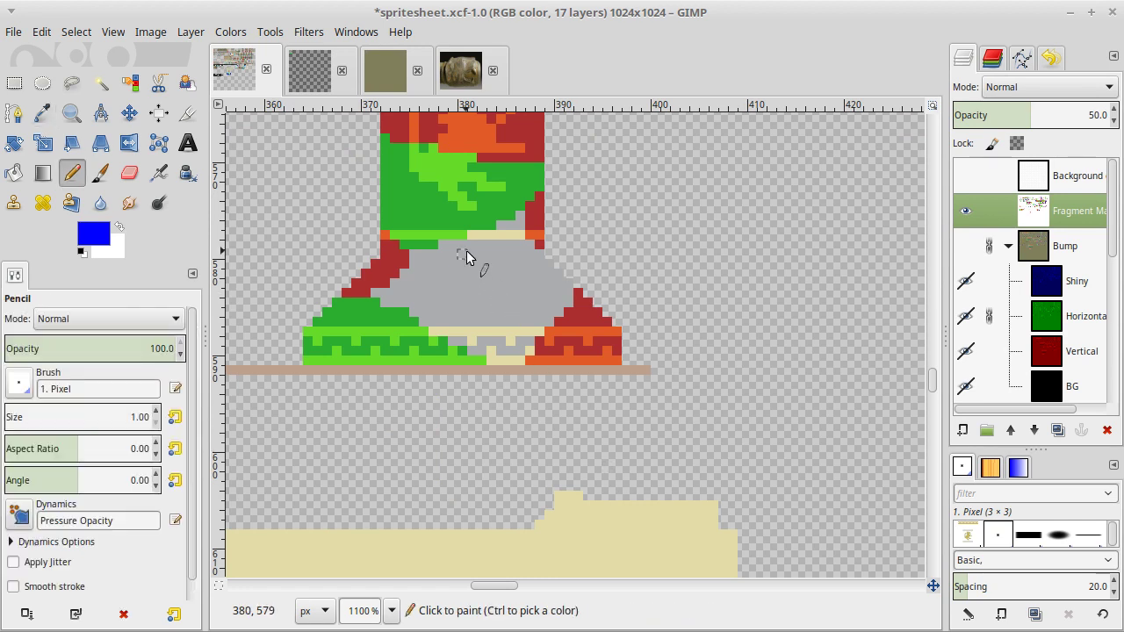
pyautogui.moveTo(466, 245)
pyautogui.mouseDown()
pyautogui.moveTo(567, 299)
pyautogui.moveTo(547, 284)
pyautogui.mouseUp()
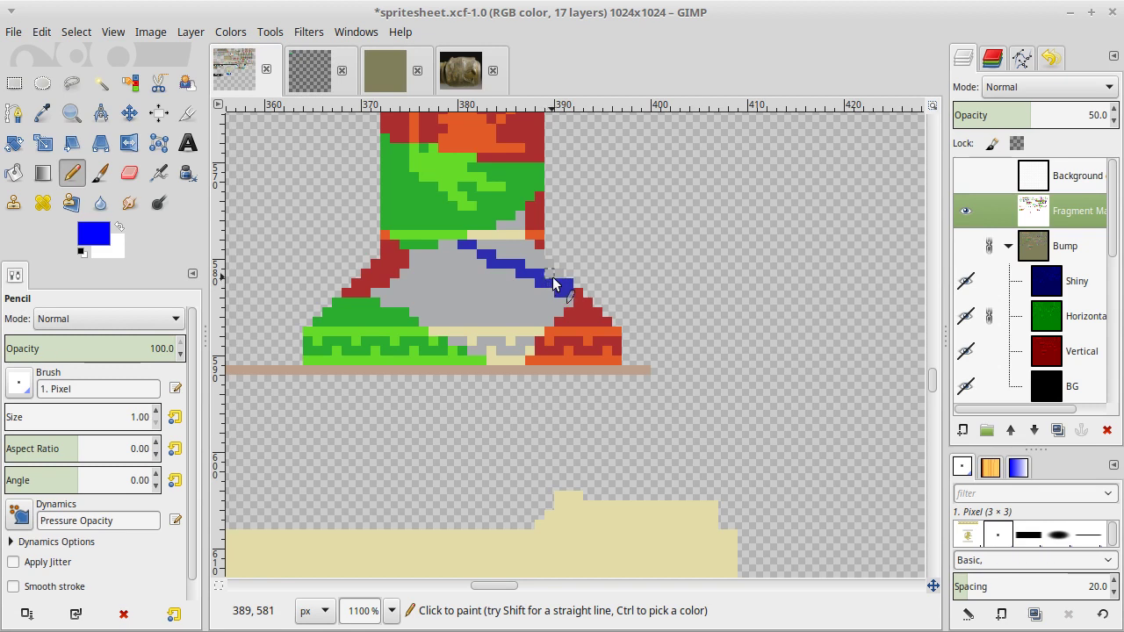
pyautogui.click(542, 258)
pyautogui.press('shift')
pyautogui.hotkey('shift', 'b')
pyautogui.click(524, 258)
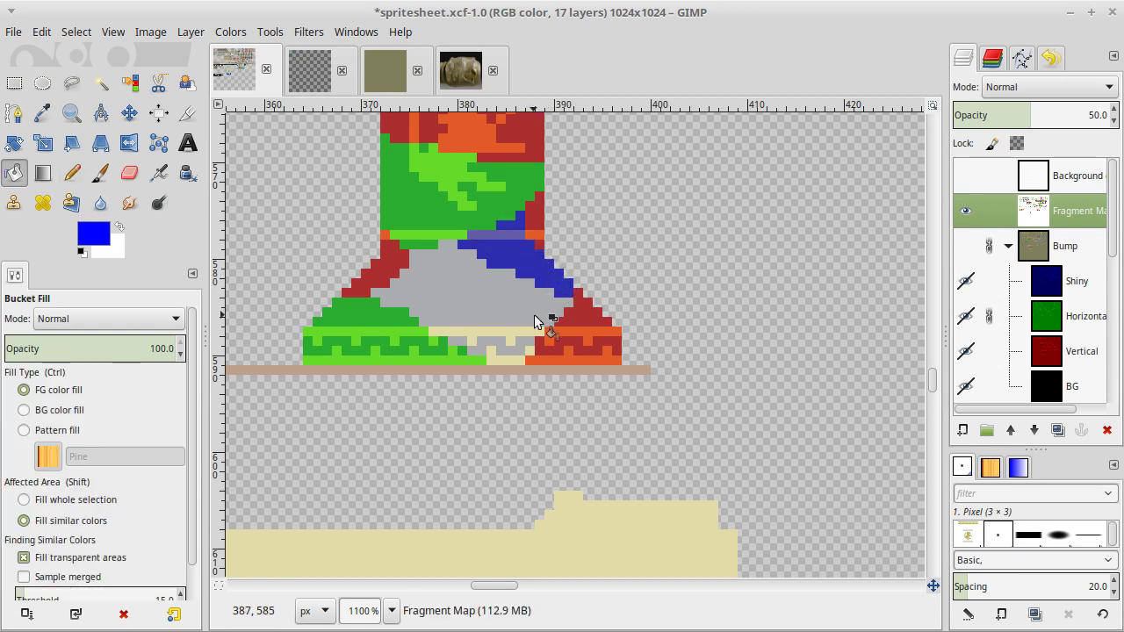
# Outline a blue fragment over the upper-right flare and the right end of the top trim, and bucket-fill it.
pyautogui.press('n')
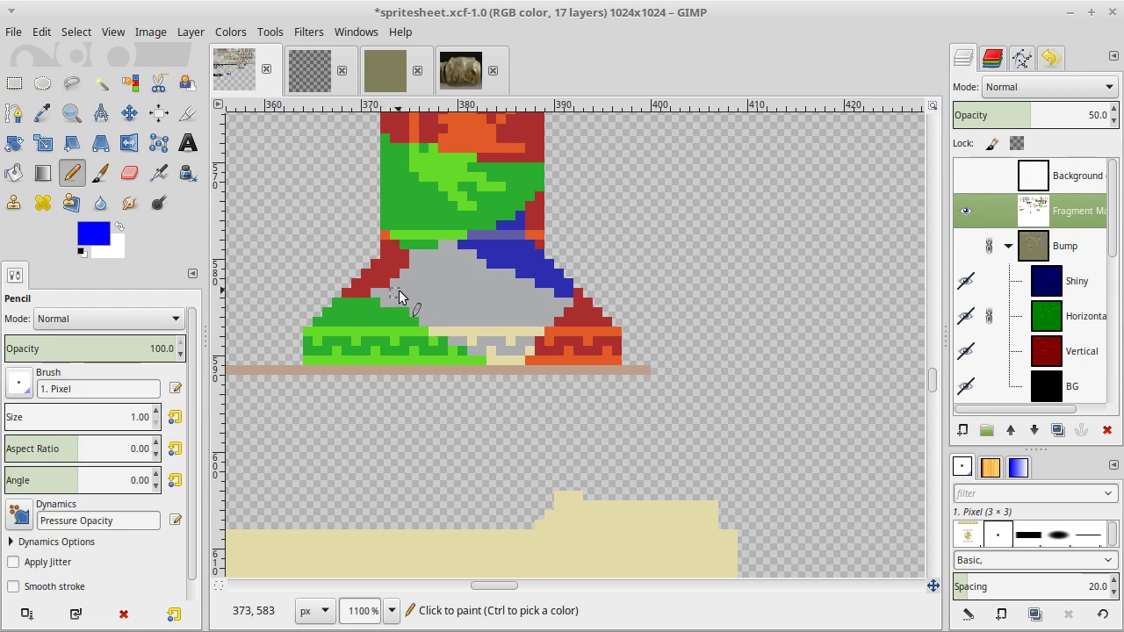
pyautogui.scroll(5, 443, 254)
pyautogui.hscroll(-3, 443, 254)
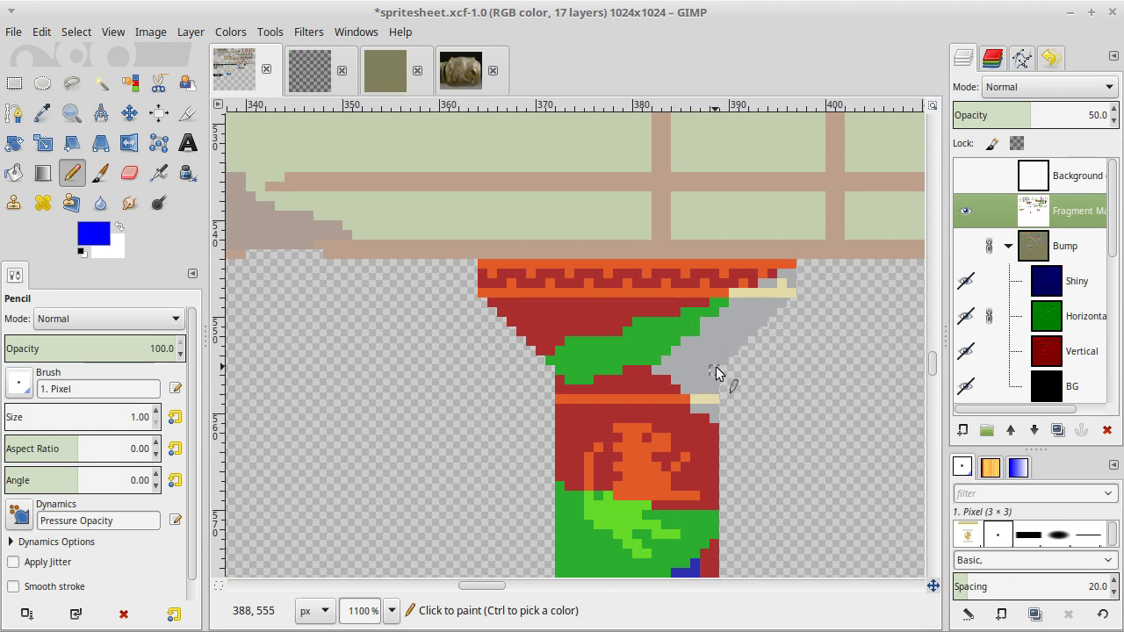
pyautogui.moveTo(715, 365); pyautogui.dragTo(677, 366)
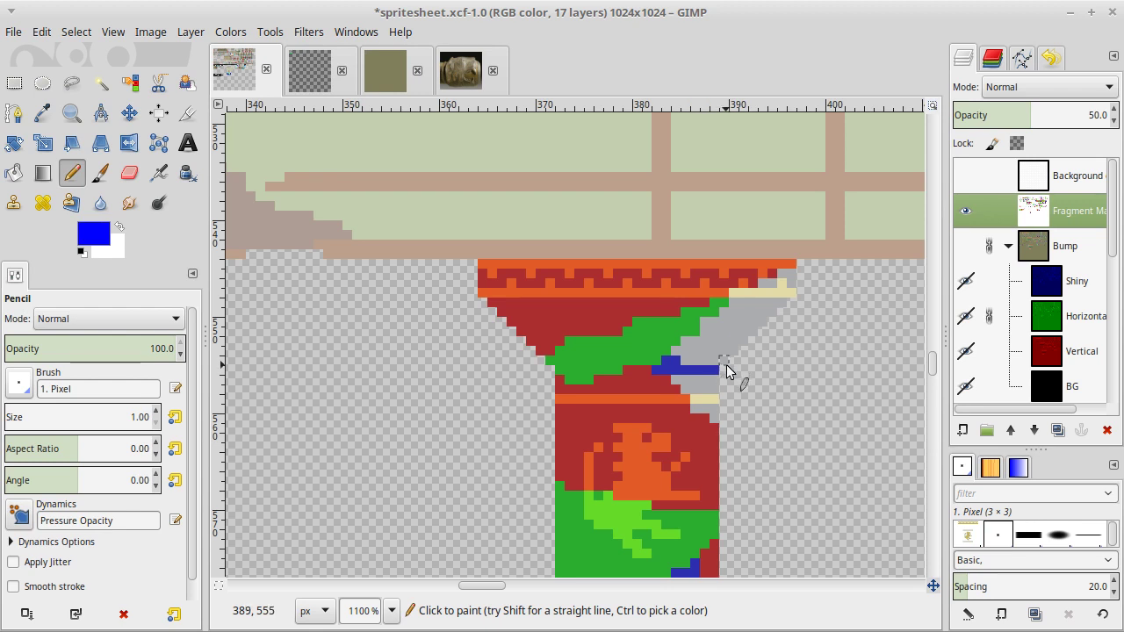
pyautogui.moveTo(723, 360); pyautogui.dragTo(788, 290)
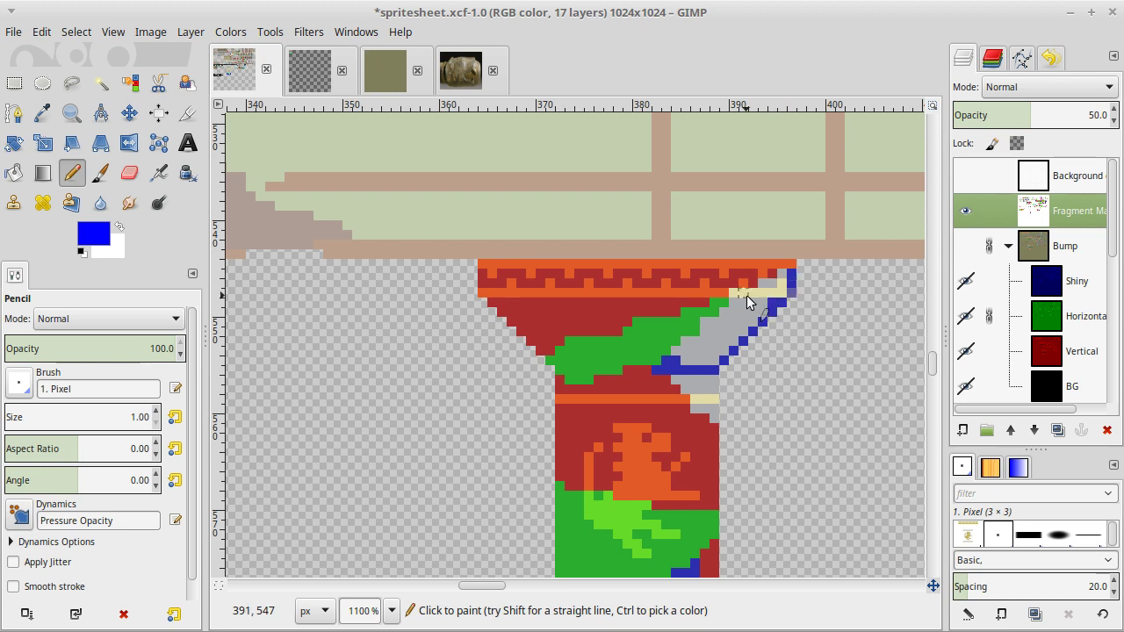
pyautogui.hotkey('shift', 'b')
pyautogui.click(748, 300)
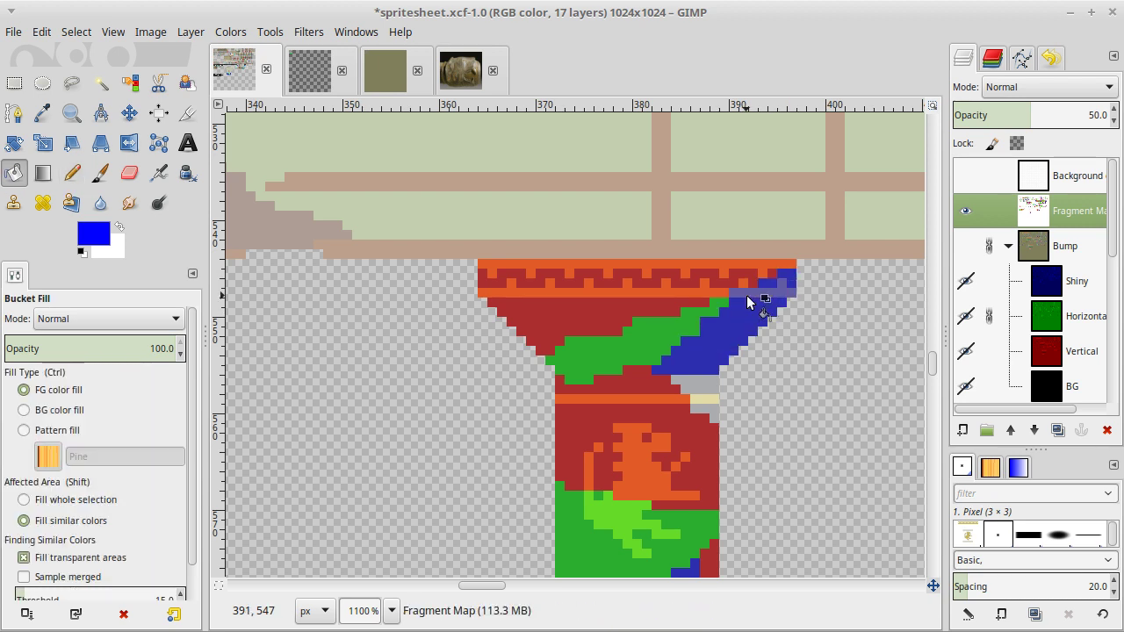
# Pick the yellow of the existing fragments on the framed hull panels as the foreground colour.
pyautogui.press('o')
pyautogui.hscroll(-10, 751, 297)
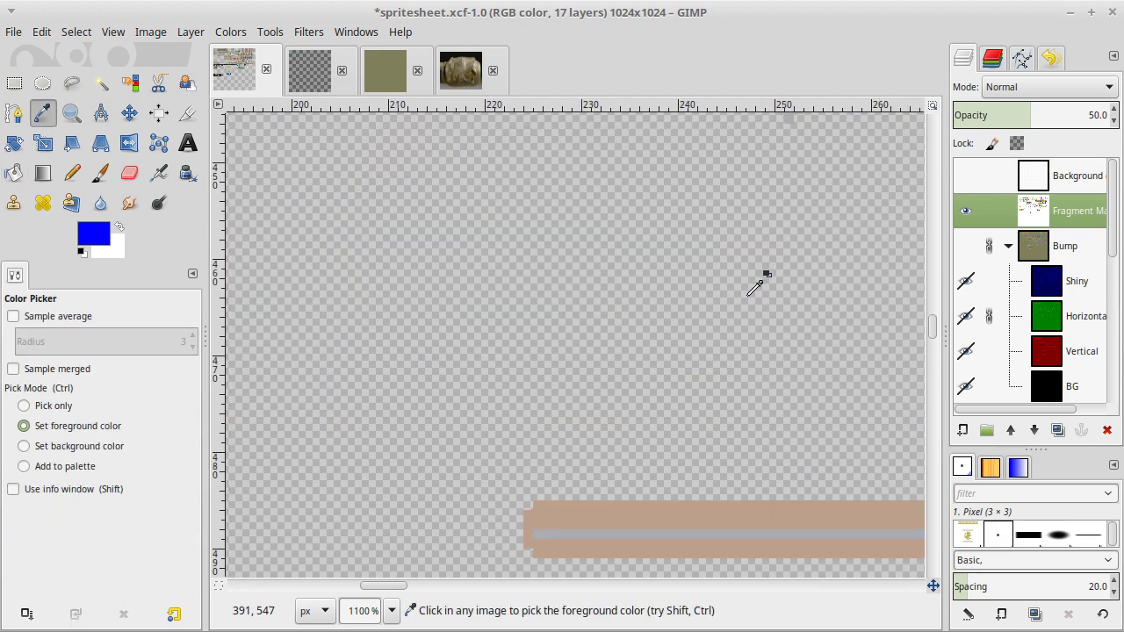
pyautogui.scroll(-5, 754, 288)
pyautogui.hscroll(-5, 748, 290)
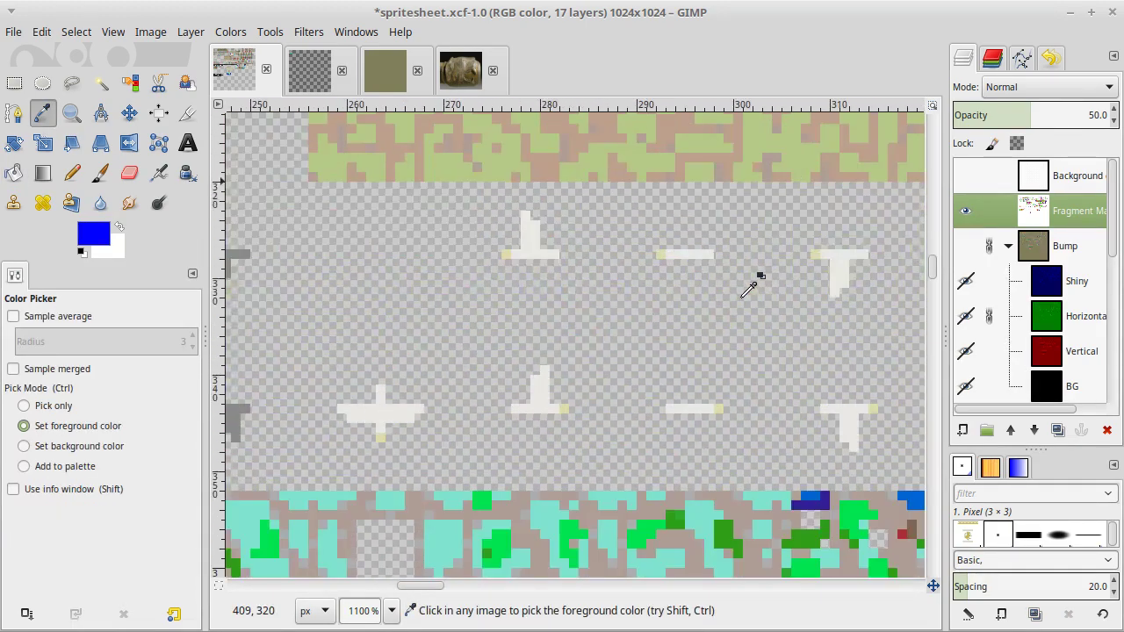
pyautogui.scroll(5, 749, 290)
pyautogui.hscroll(6, 742, 292)
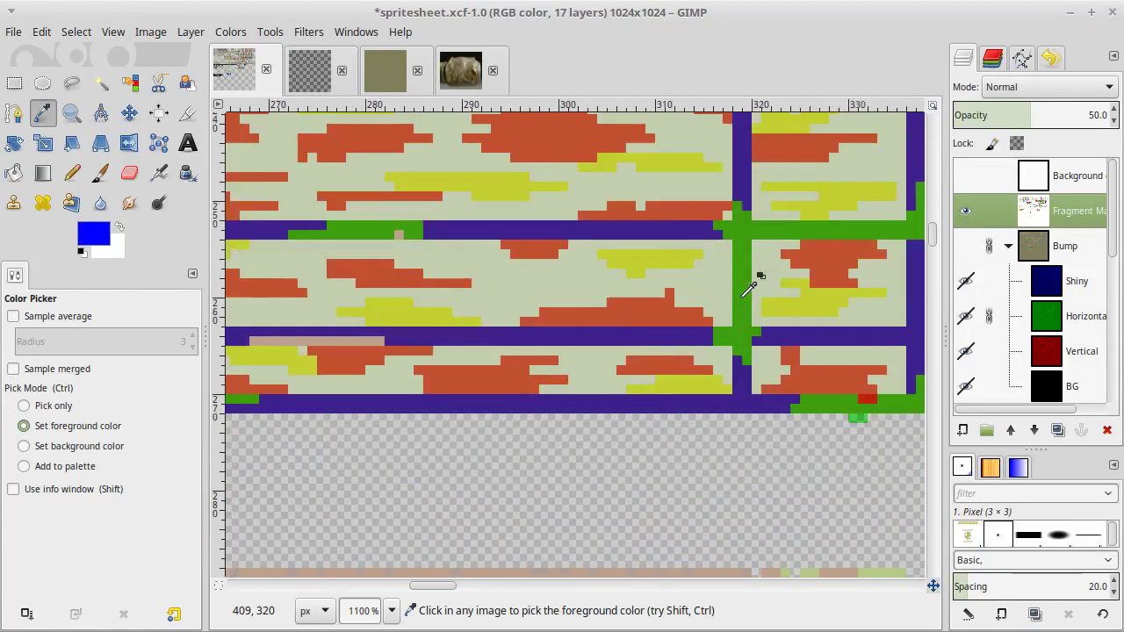
pyautogui.click(664, 263)
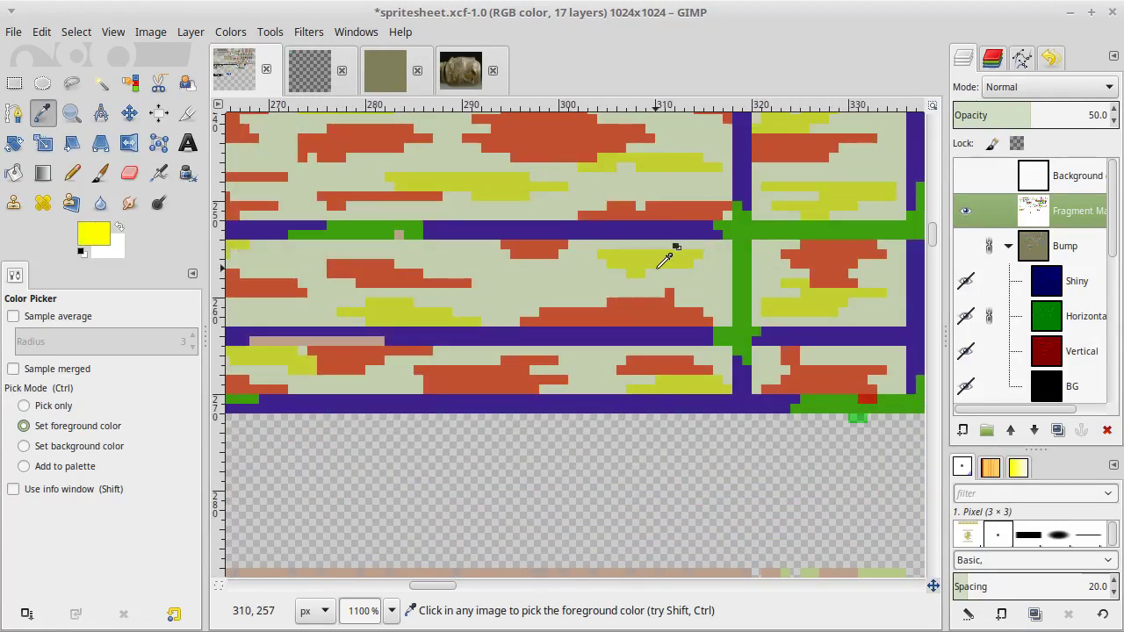
# Outline a yellow fragment down the right edge of the gap at the shaft's upper collar and bucket-fill it.
pyautogui.scroll(-5, 663, 263)
pyautogui.scroll(-5, 665, 262)
pyautogui.hscroll(5, 664, 262)
pyautogui.scroll(-5, 664, 263)
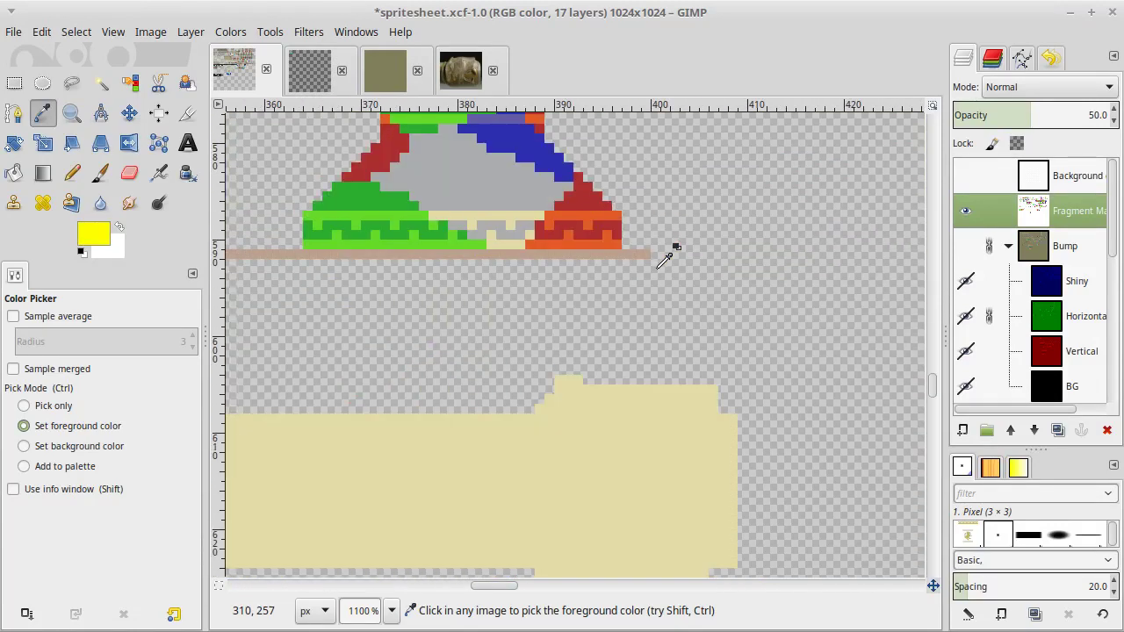
pyautogui.scroll(3, 665, 263)
pyautogui.scroll(4, 665, 262)
pyautogui.hscroll(3, 665, 262)
pyautogui.press('n')
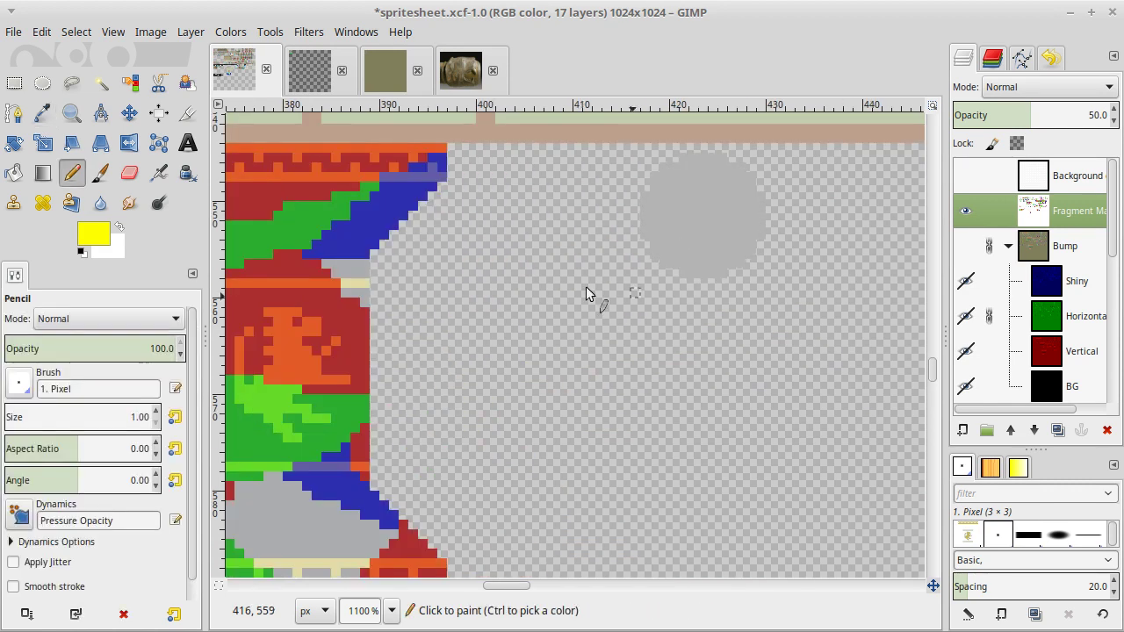
pyautogui.click(362, 265)
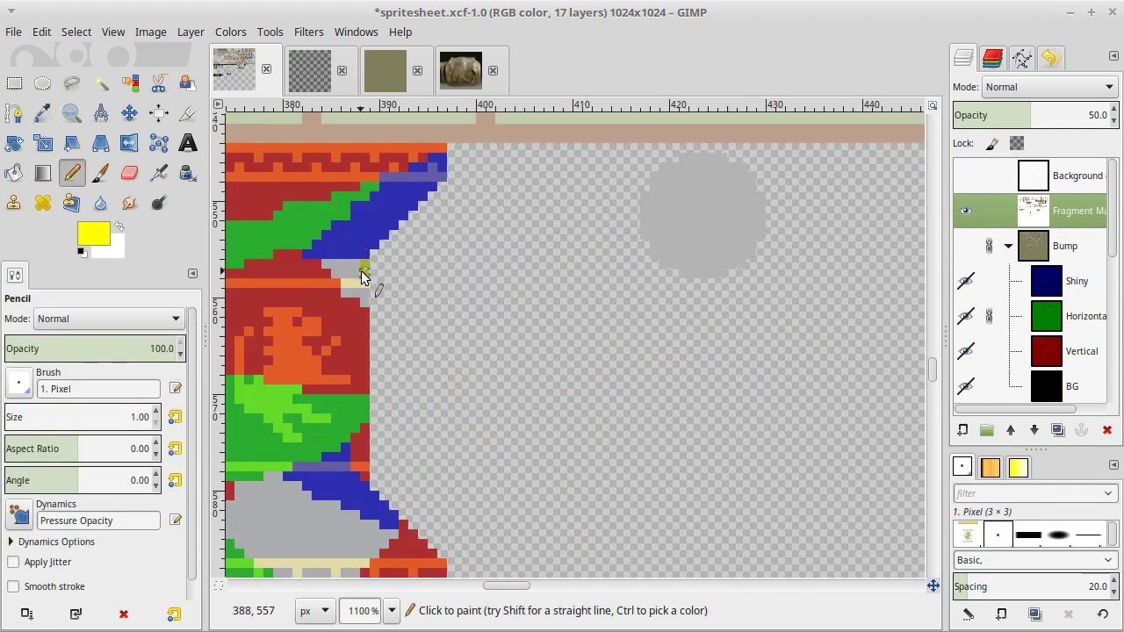
pyautogui.moveTo(363, 278); pyautogui.dragTo(363, 293)
pyautogui.hotkey('shift', 'b')
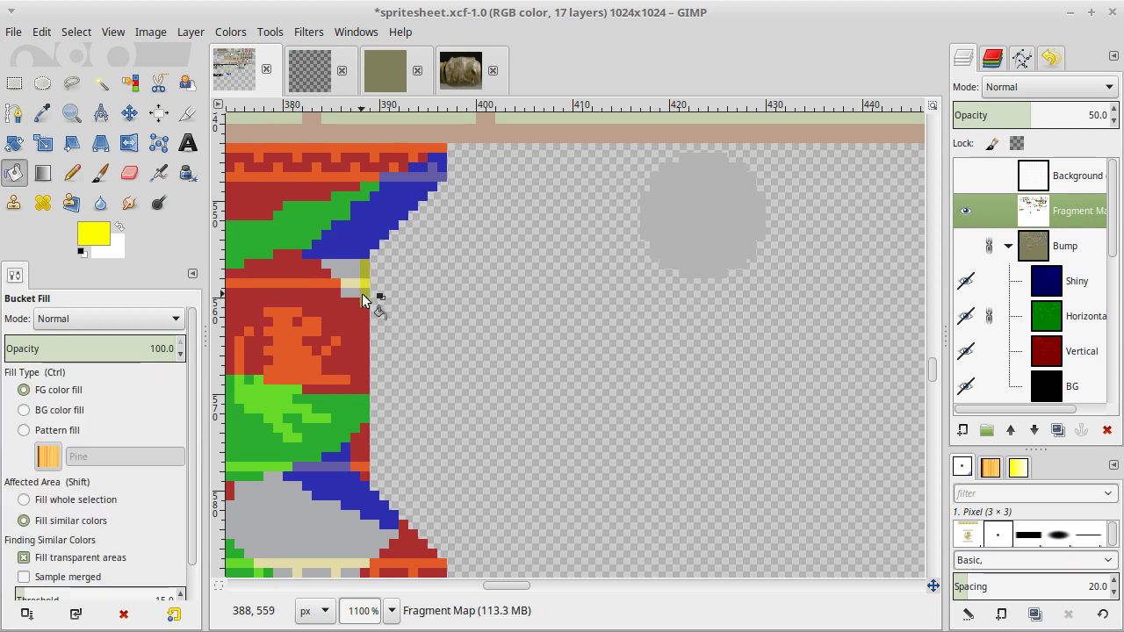
pyautogui.click(356, 289)
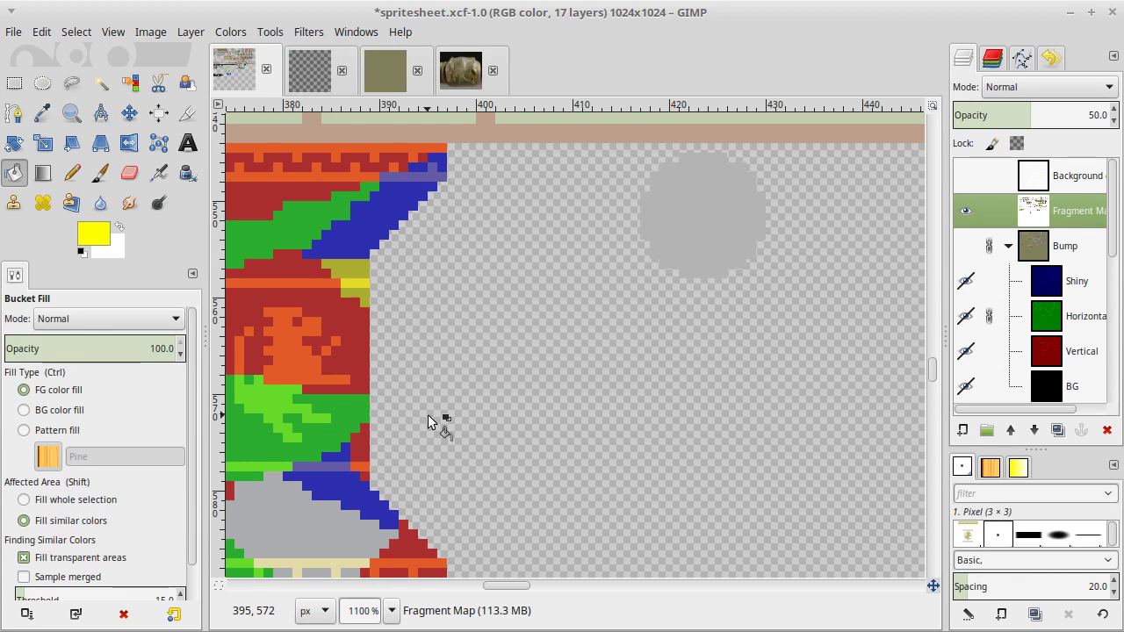
# Close off the bottom trim's remaining gap with yellow and bucket-fill the unpainted centre of the pillar's base.
pyautogui.hscroll(-5, 427, 422)
pyautogui.scroll(-2, 428, 423)
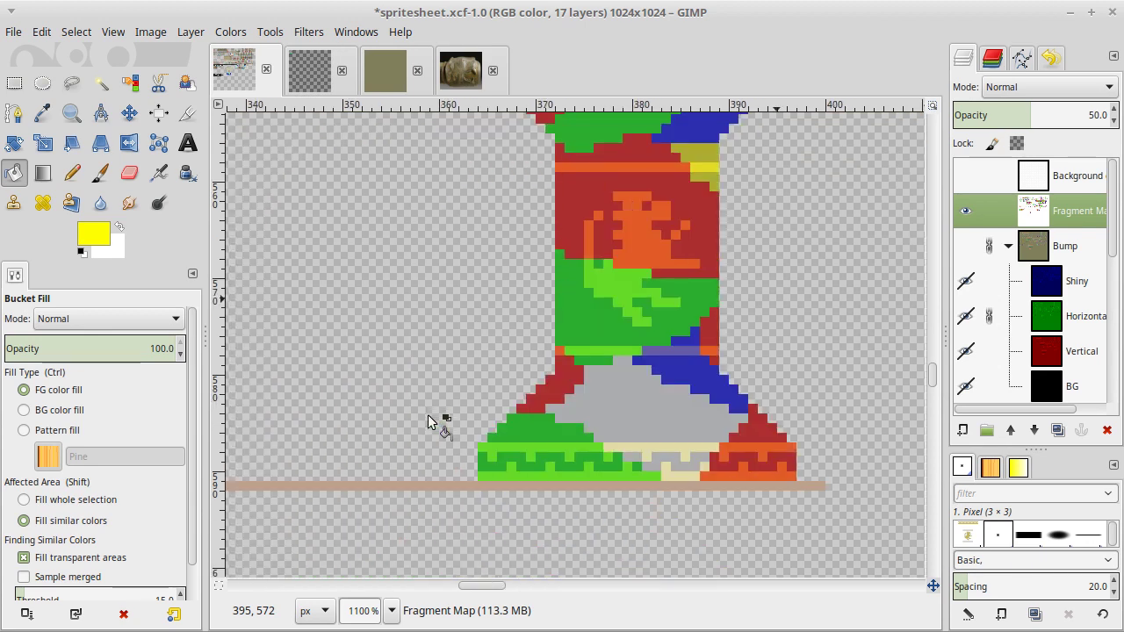
pyautogui.press('n')
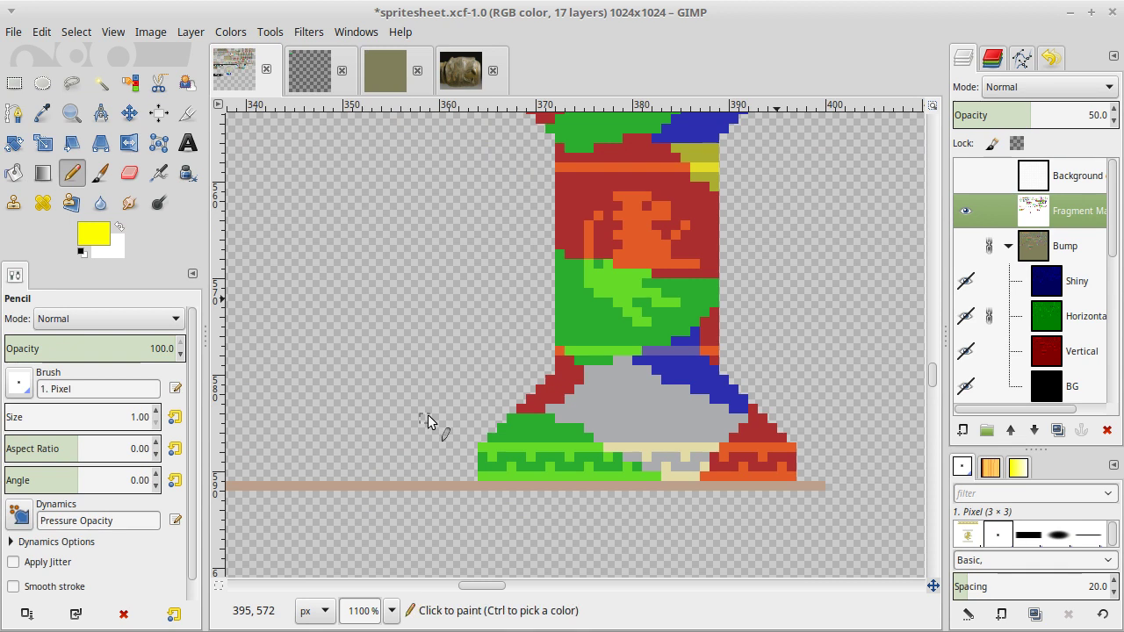
pyautogui.click(693, 476)
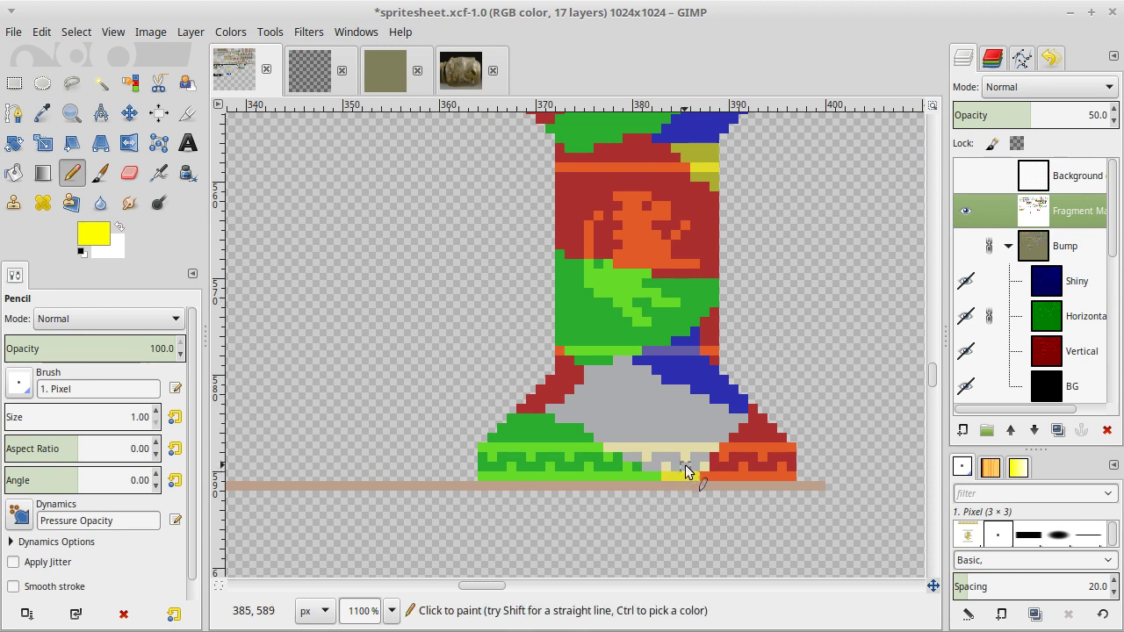
pyautogui.hotkey('shift', 'b')
pyautogui.click(682, 453)
# View the sprite sheet at 100% zoom and set the Fragment Map layer's opacity to 100.
pyautogui.press('1')
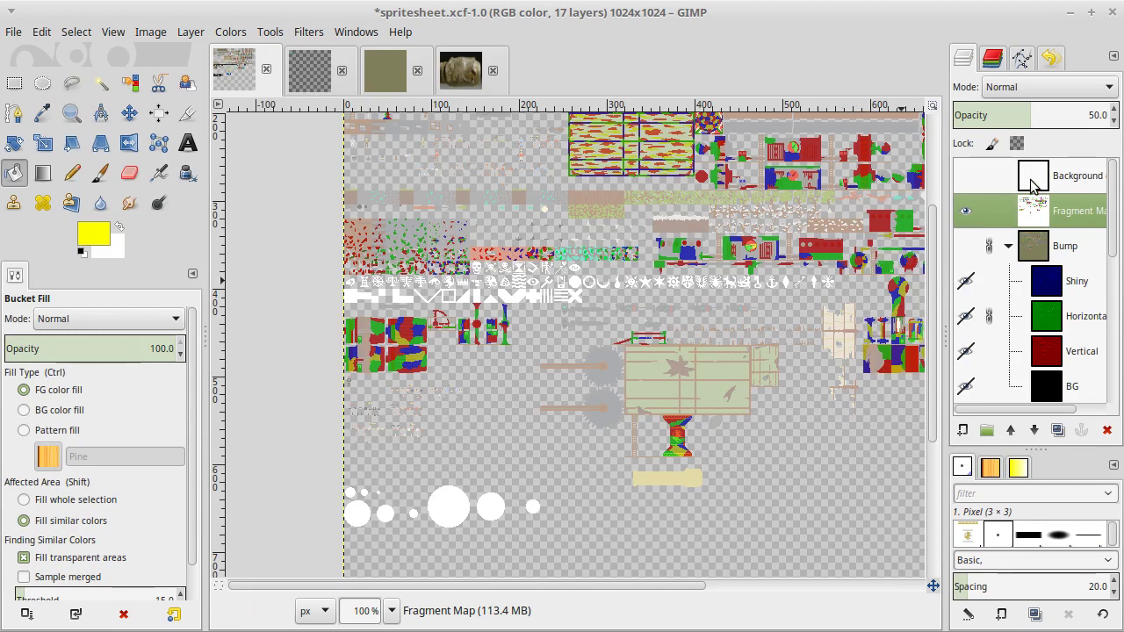
pyautogui.click(1098, 112)
pyautogui.write('100')
pyautogui.press('Return')
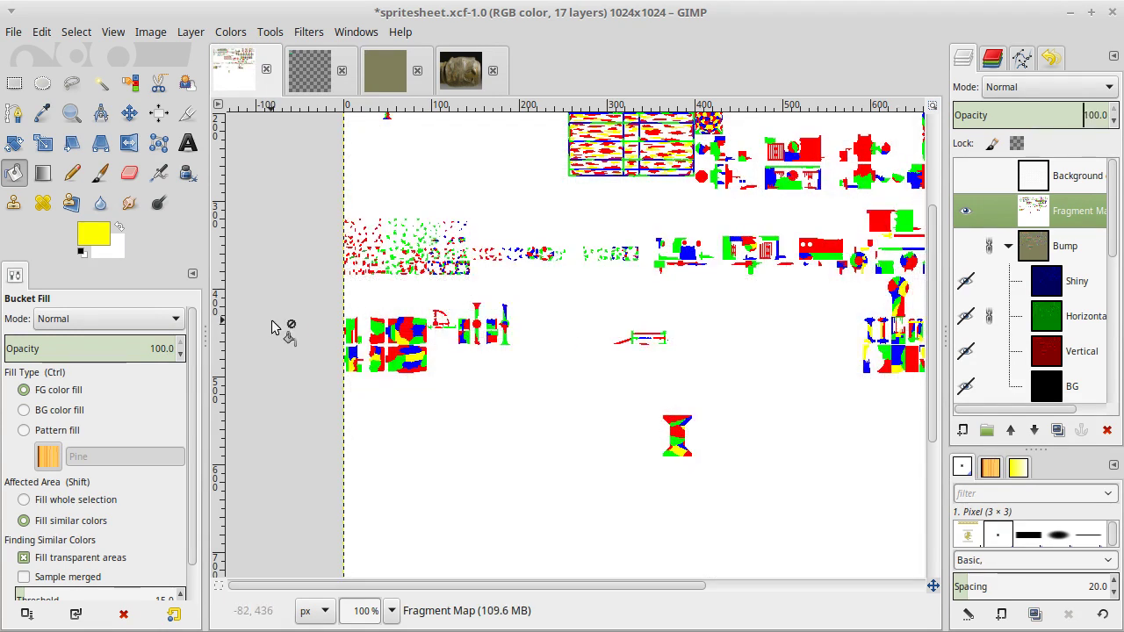
# Check the other fragments across the Fragment Map and save the sprite sheet.
pyautogui.press('r')
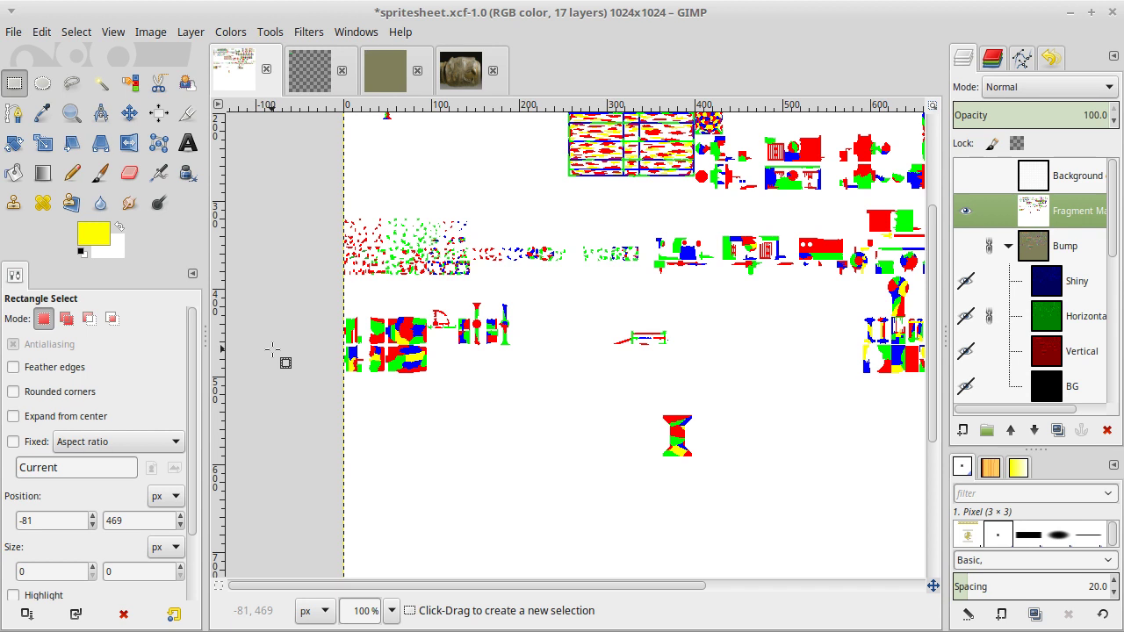
pyautogui.hscroll(5, 539, 396)
pyautogui.scroll(3, 539, 396)
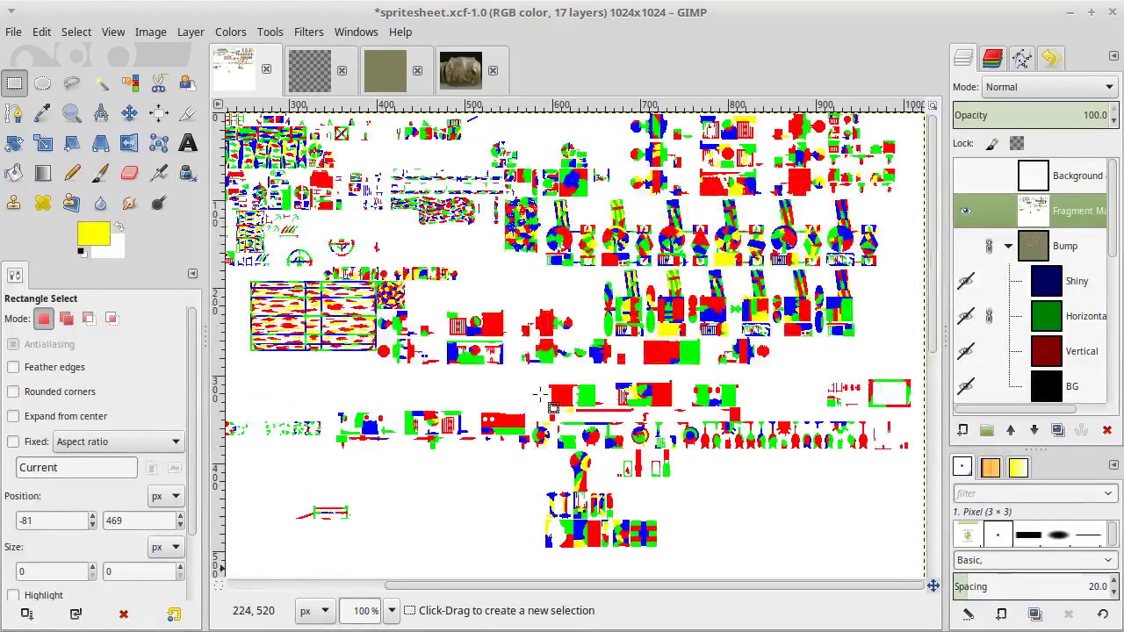
pyautogui.press('ctrl')
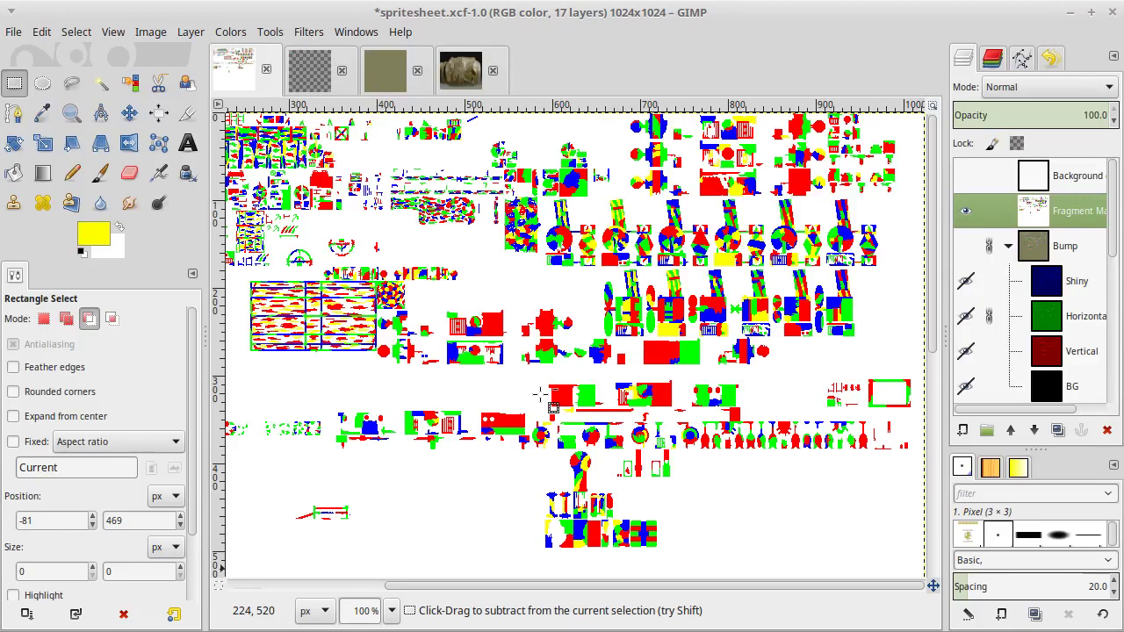
pyautogui.hotkey('ctrl', 's')
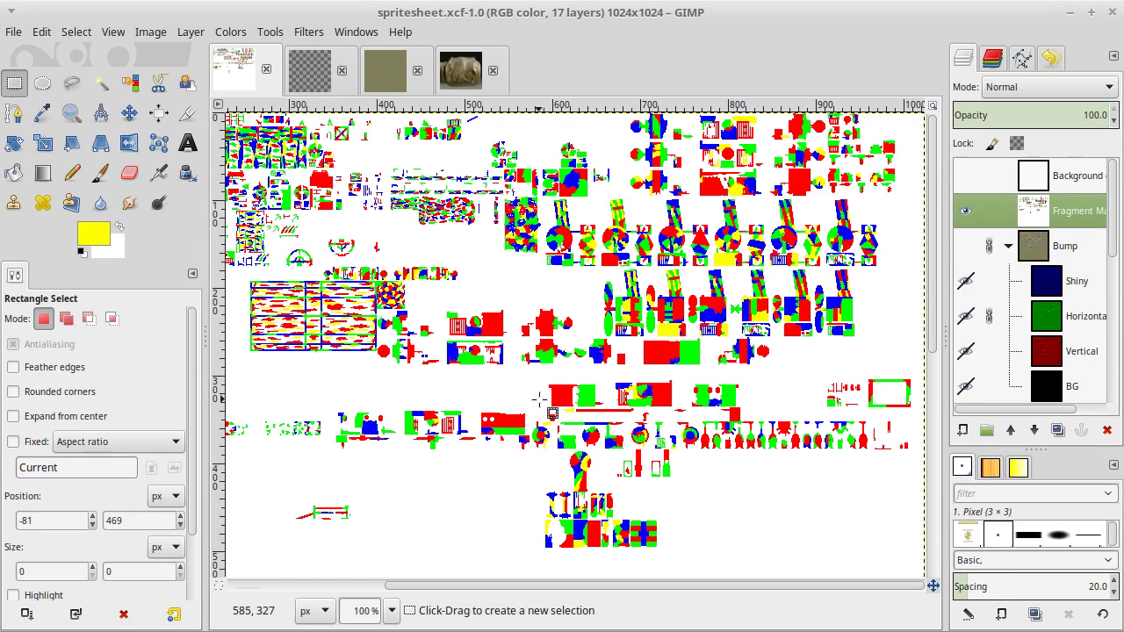
# Export the Fragment Map as fragments.png into the game's images folder.
pyautogui.hscroll(-5, 540, 400)
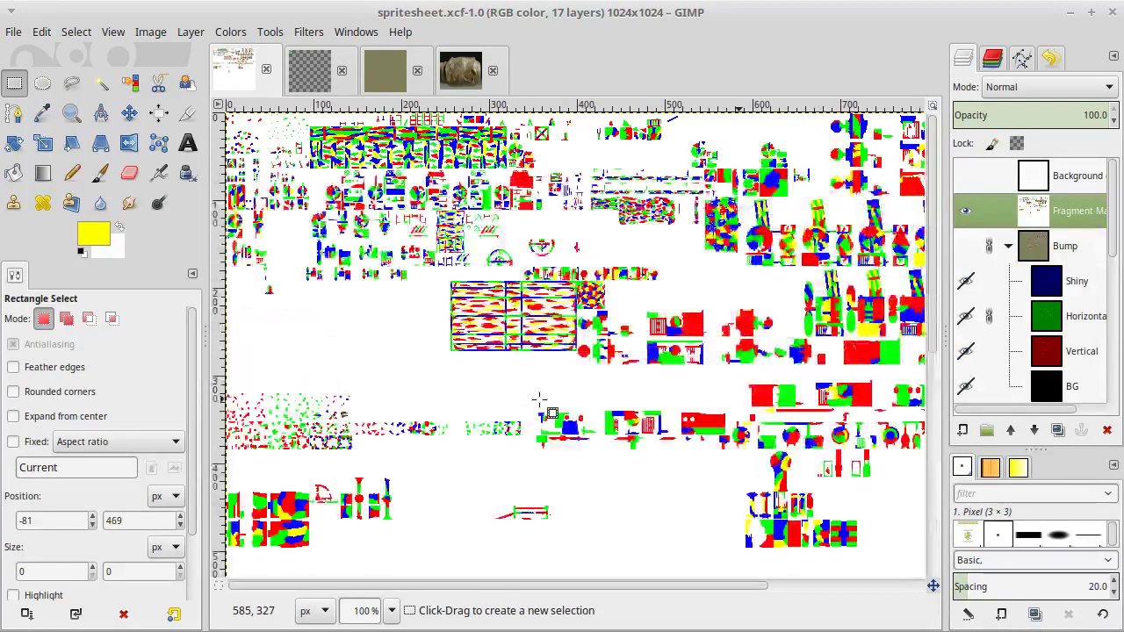
pyautogui.hotkey('ctrl', 'shift', 'e')
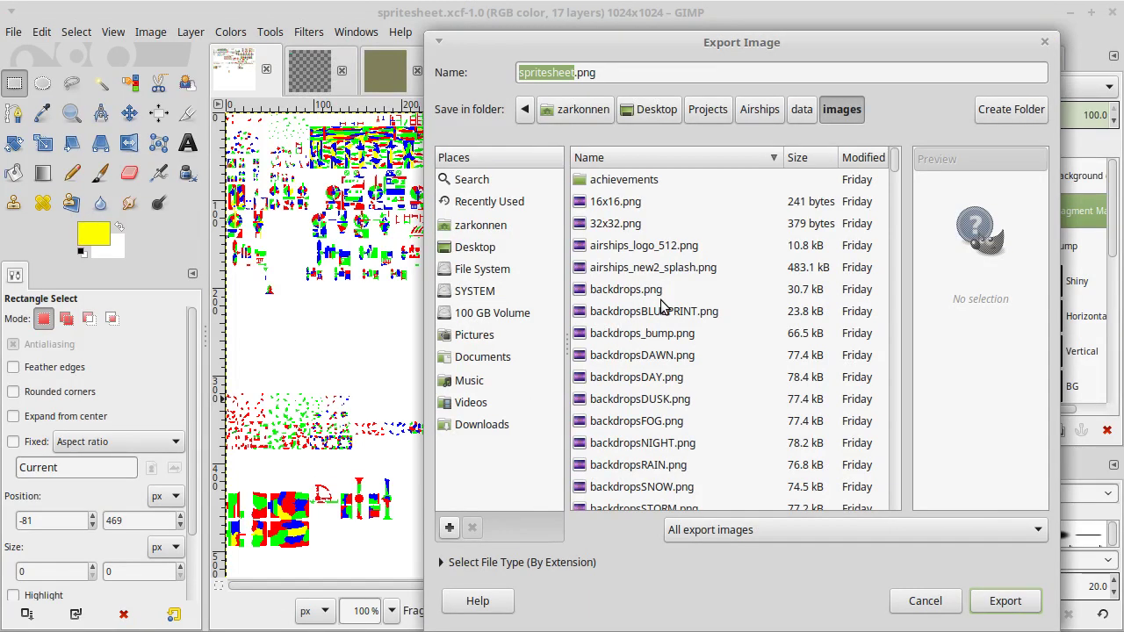
pyautogui.write('fragments')
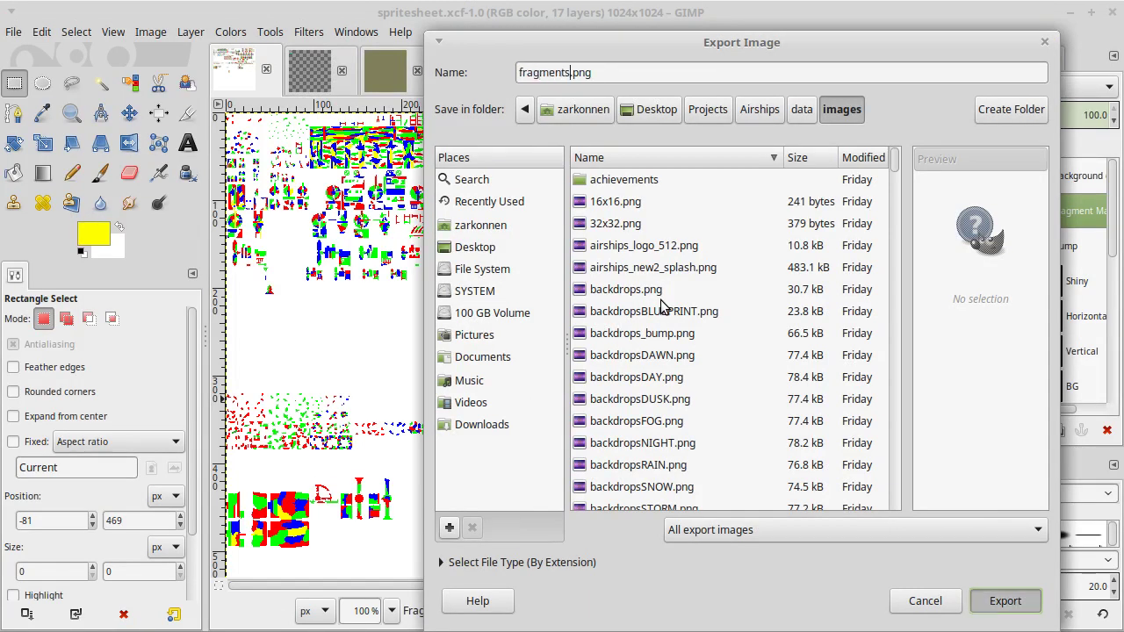
pyautogui.press('Return')
pyautogui.press('Return')
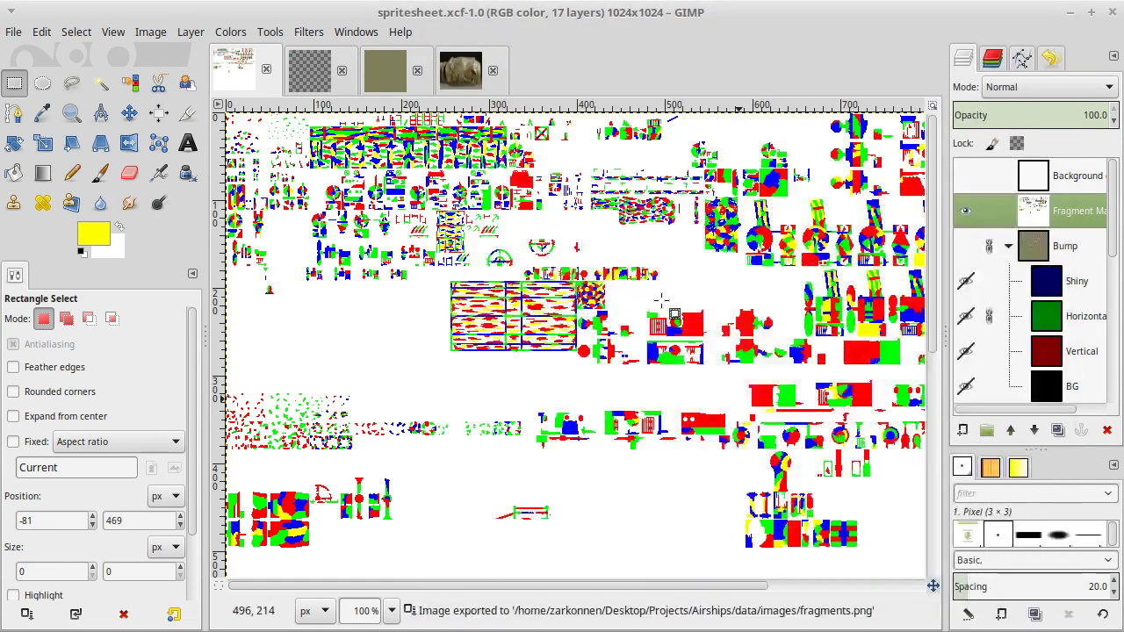
# Switch to NetBeans, run the Airships project and start the game at 800x600.
pyautogui.hotkey('alt', 'Tab')
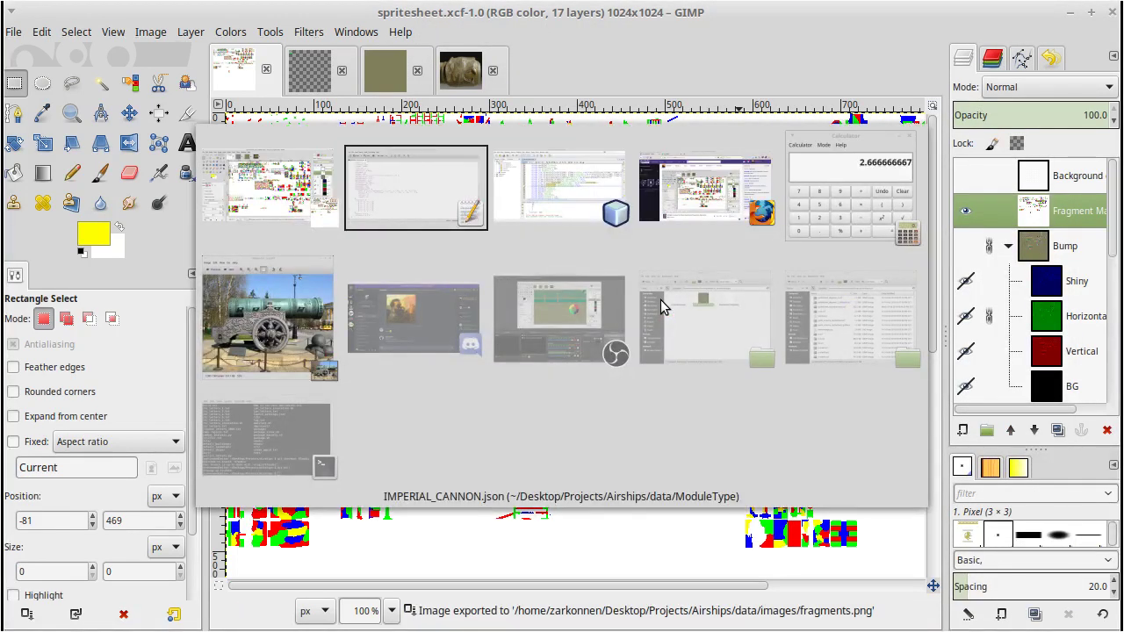
pyautogui.hotkey('alt', 'Tab')
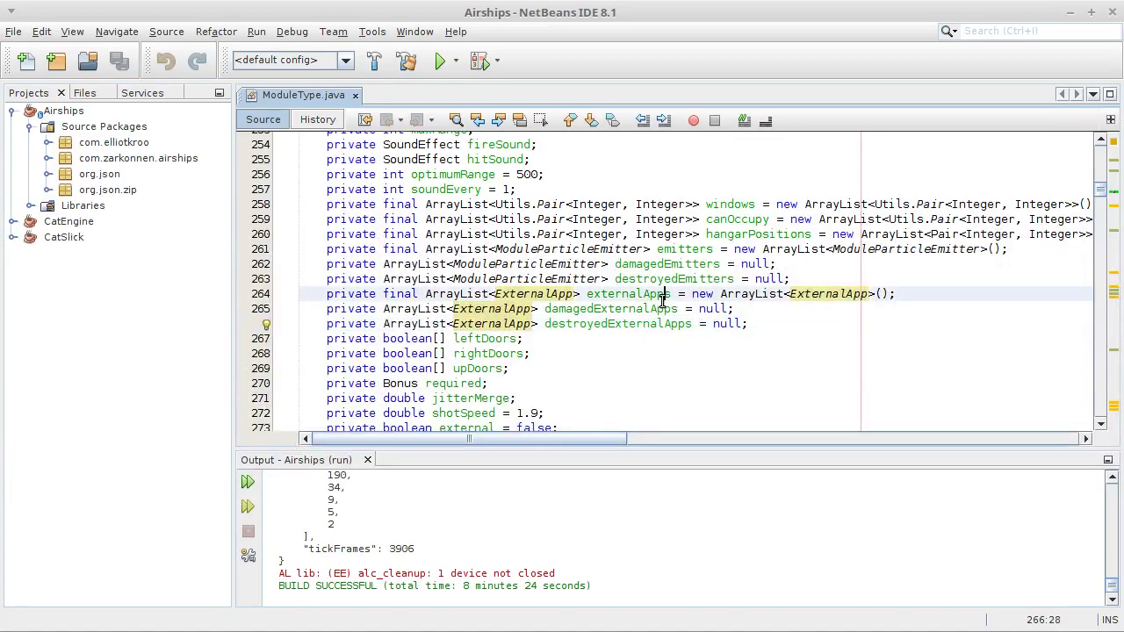
pyautogui.click(665, 295)
pyautogui.click(439, 62)
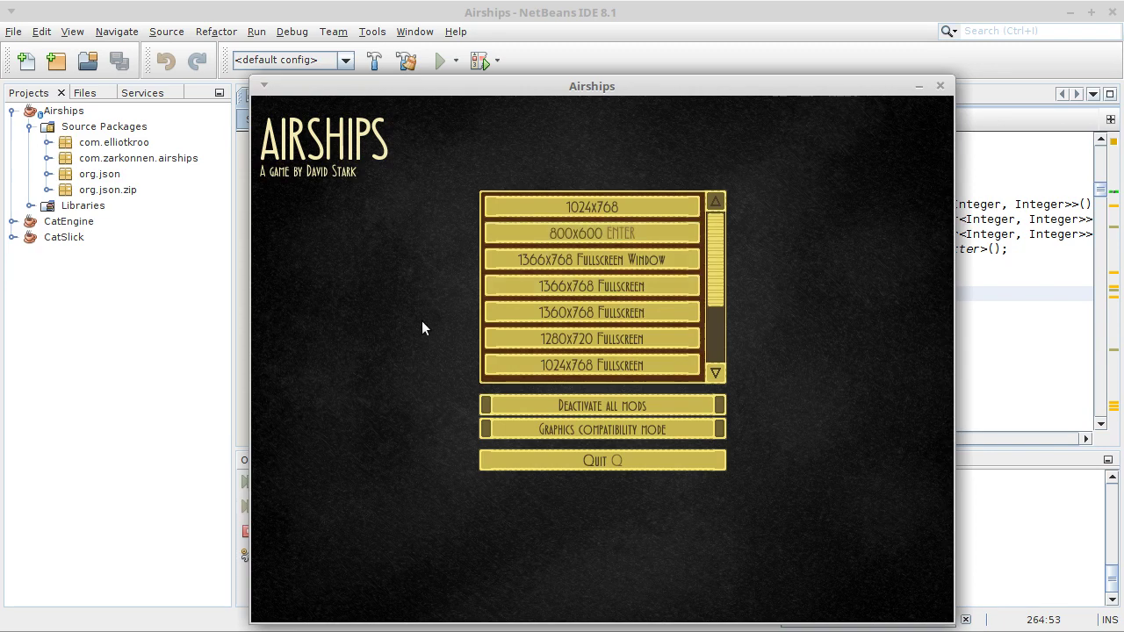
pyautogui.press('Return')
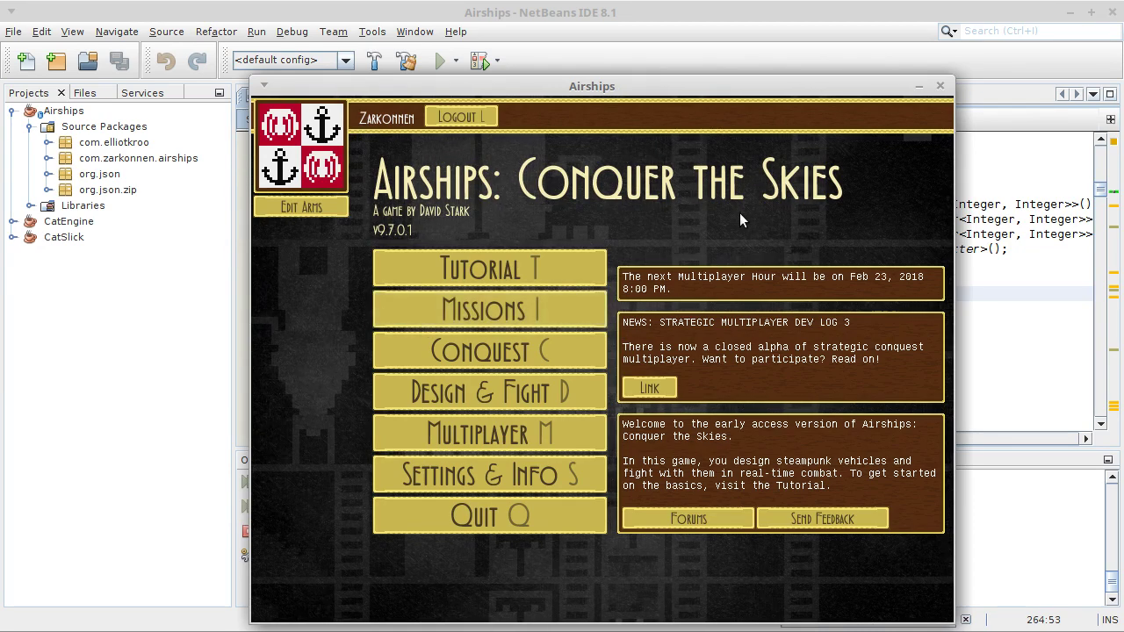
# Set up a custom combat with HMS Belial IC placed on both the player's and the enemy's side.
pyautogui.press('d')
pyautogui.press('c')
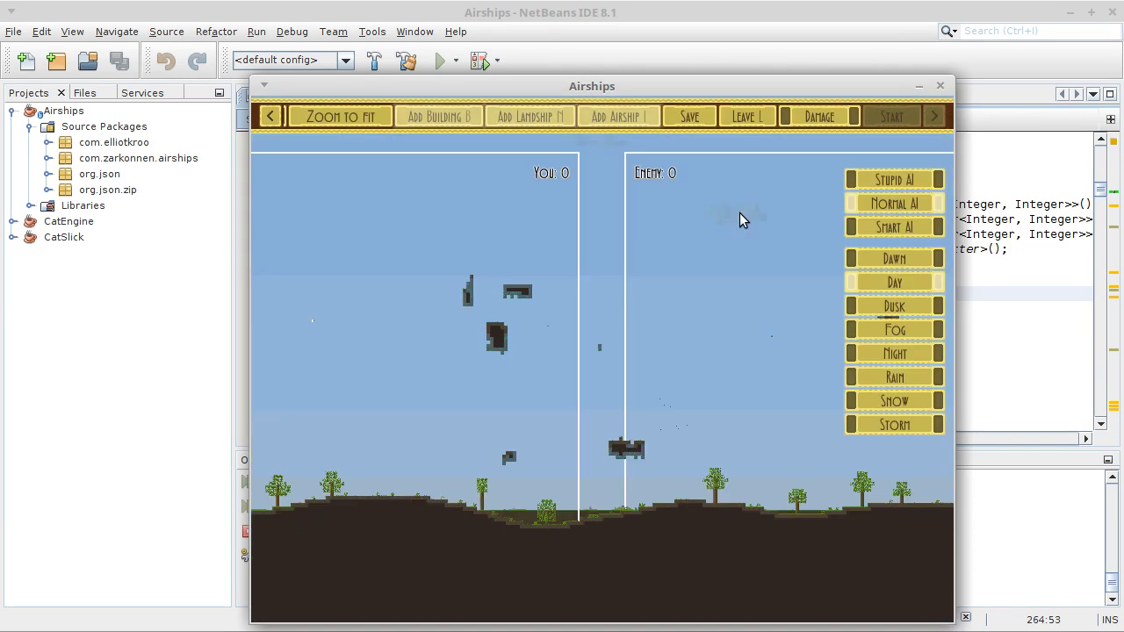
pyautogui.click(740, 212)
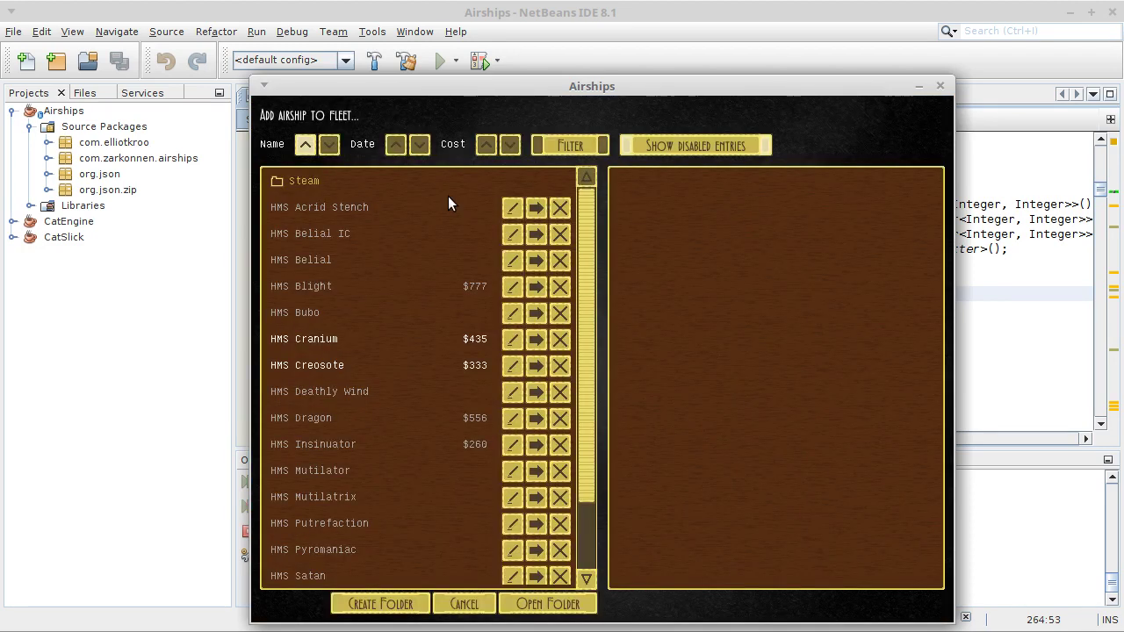
pyautogui.click(386, 225)
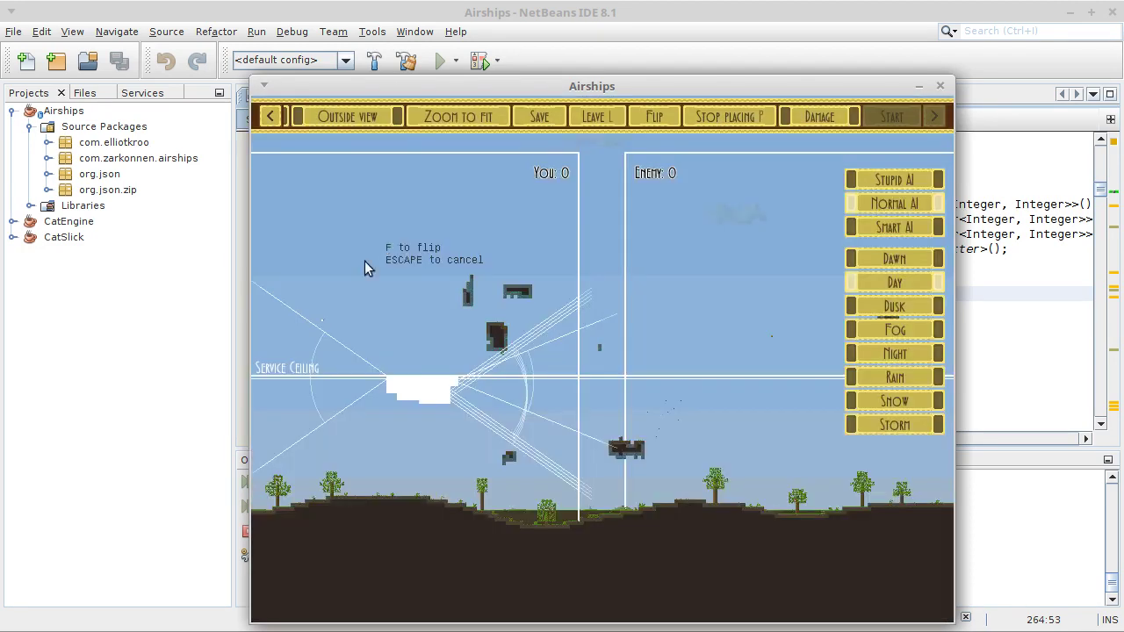
pyautogui.click(341, 307)
pyautogui.click(746, 371)
pyautogui.press('Escape')
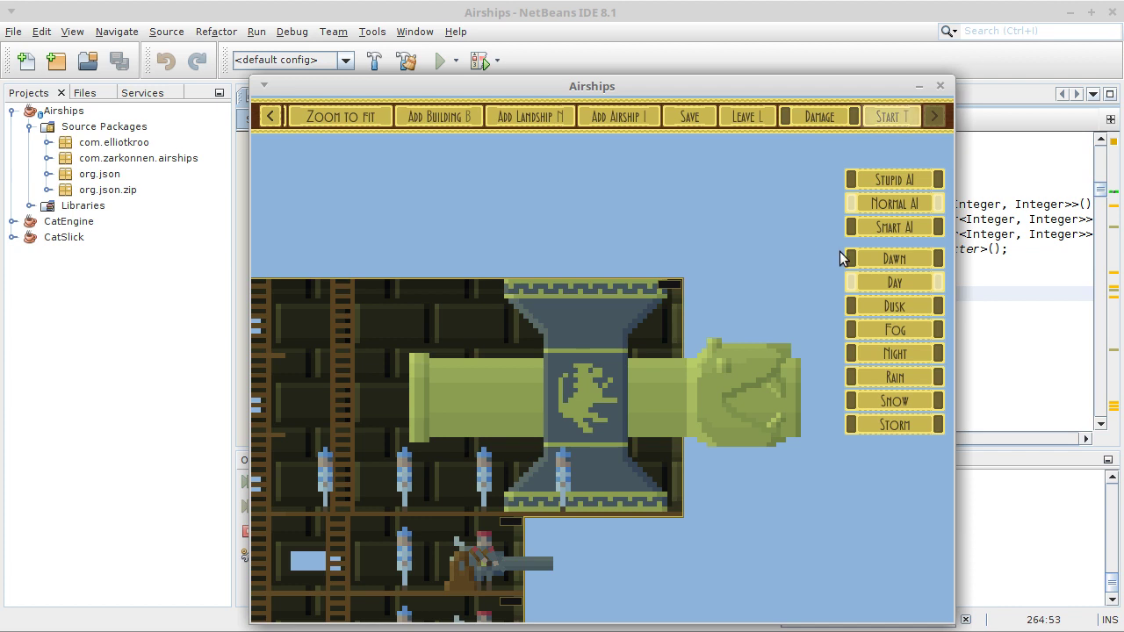
# Examine the cannon and its lion pillar under the Dawn, Dusk, Fog, Night, Rain, Snow and Storm conditions.
pyautogui.click(872, 262)
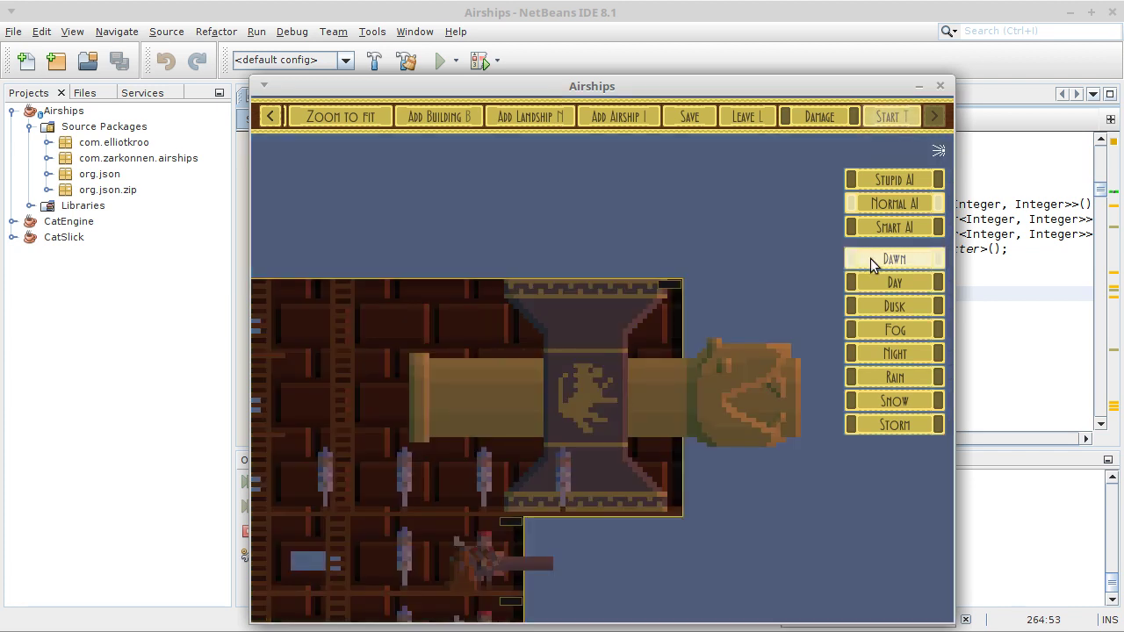
pyautogui.click(877, 300)
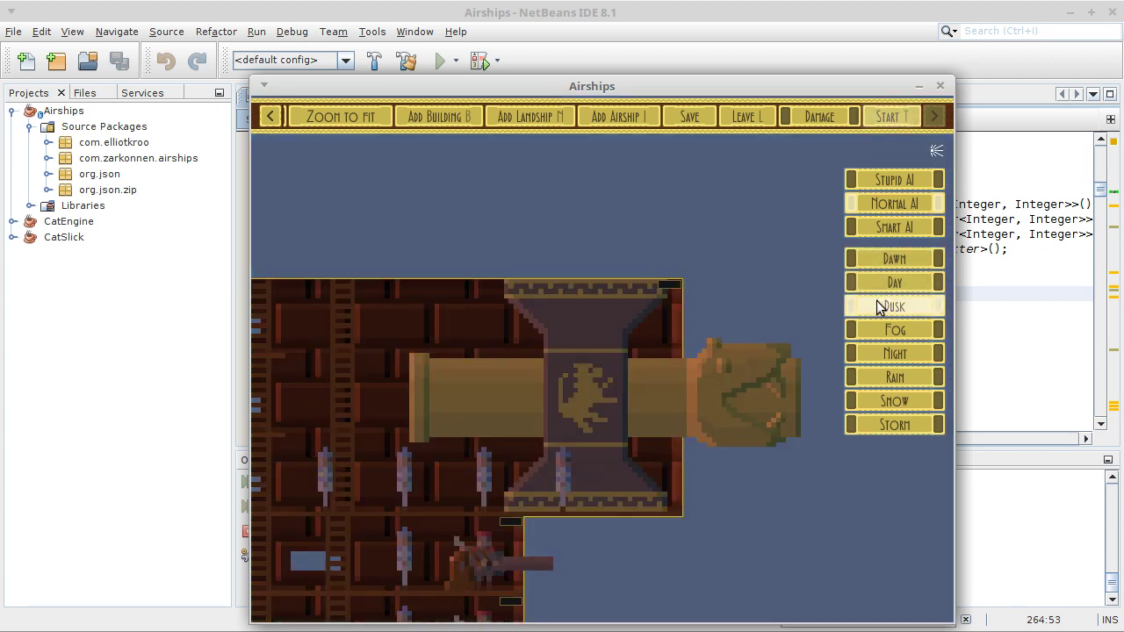
pyautogui.click(874, 329)
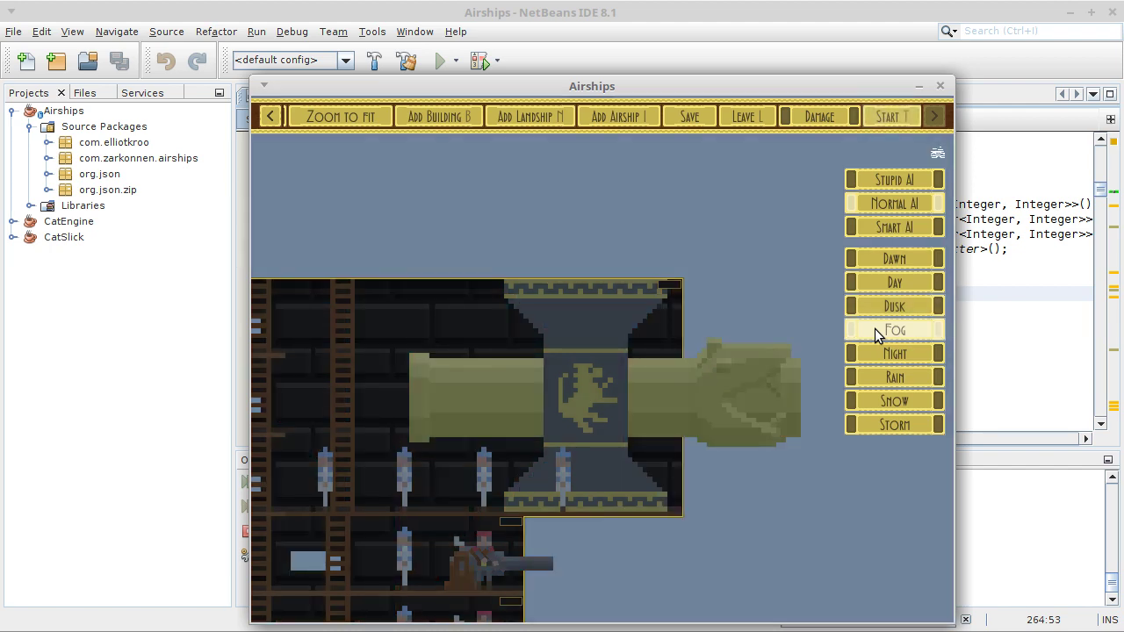
pyautogui.click(871, 351)
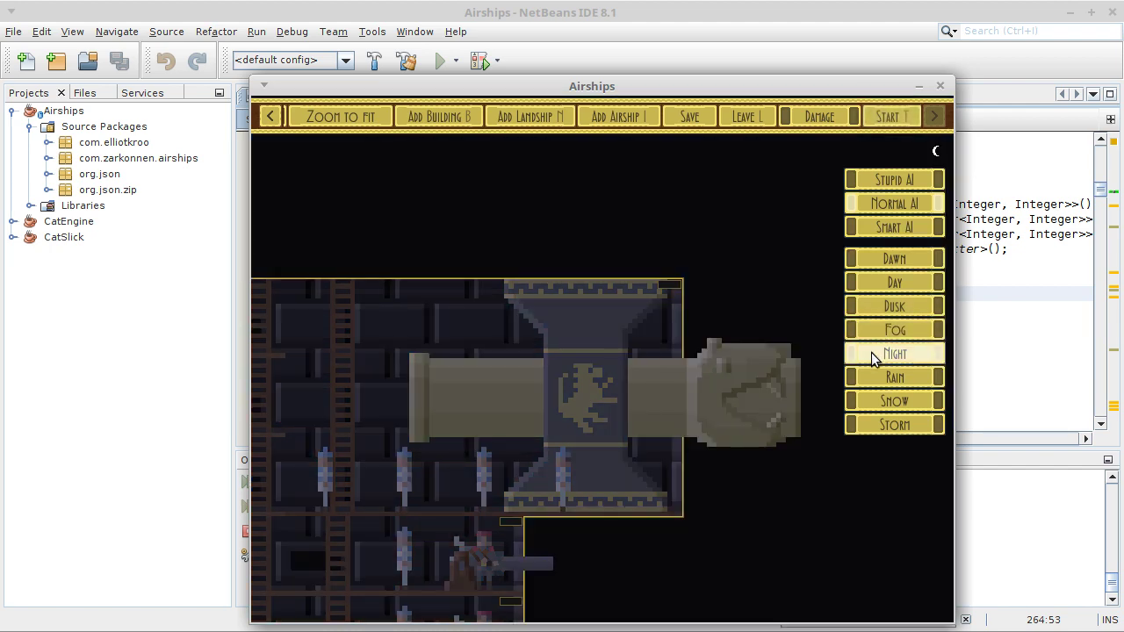
pyautogui.click(870, 374)
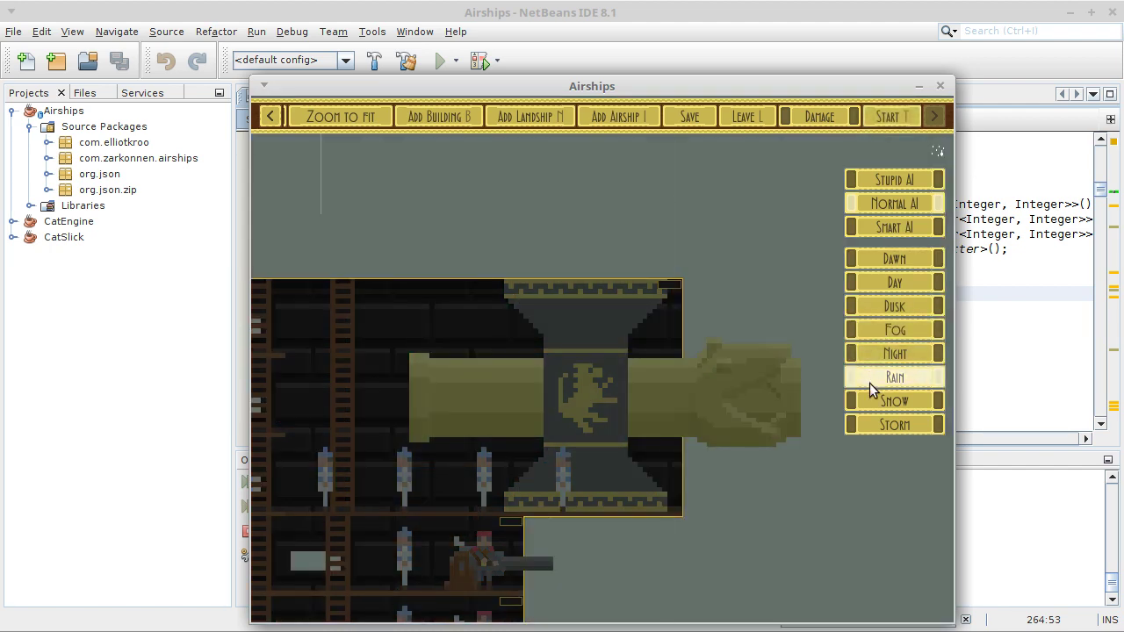
pyautogui.click(875, 399)
pyautogui.click(881, 423)
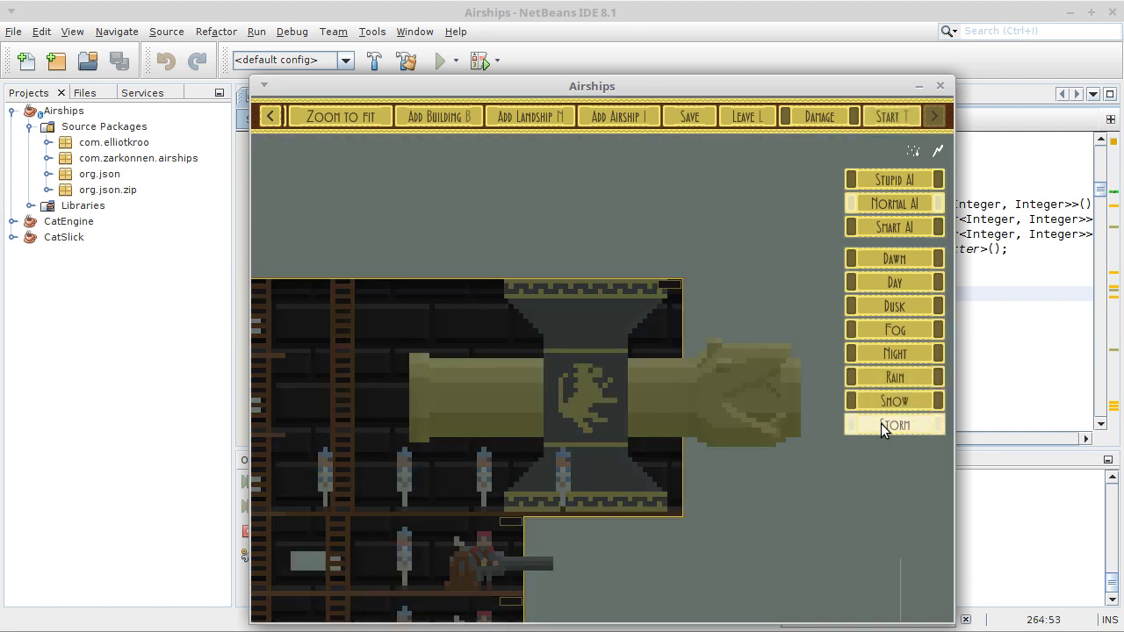
# Set the combat conditions to Night and start the battle.
pyautogui.click(871, 279)
pyautogui.click(889, 353)
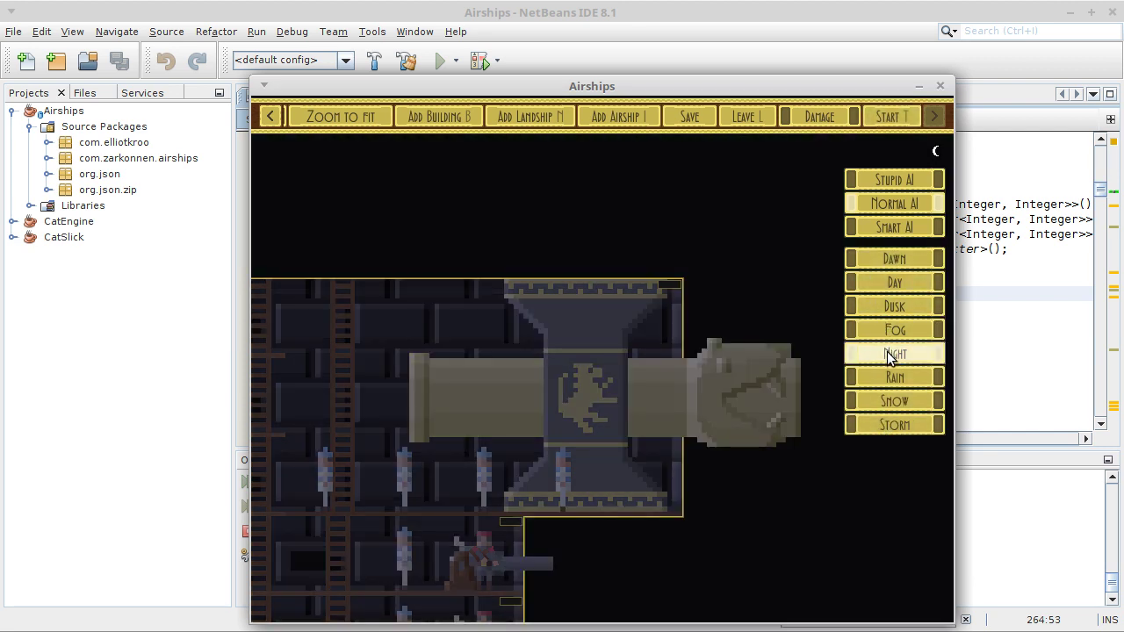
pyautogui.press('t')
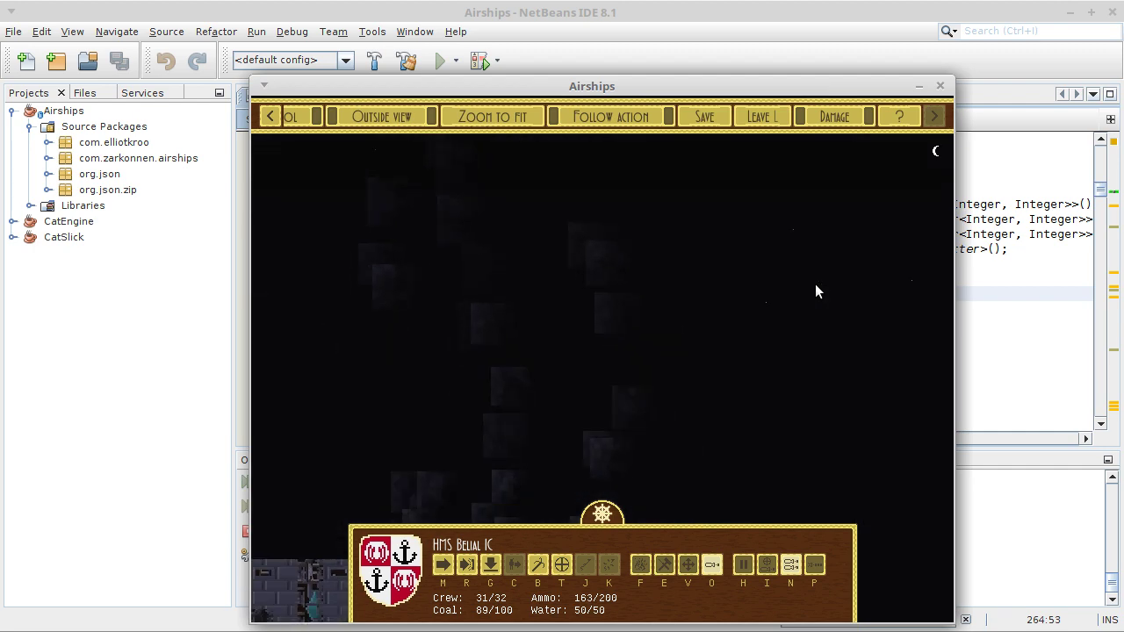
# Exit the running combat and quit the game to the desktop.
pyautogui.press('Escape')
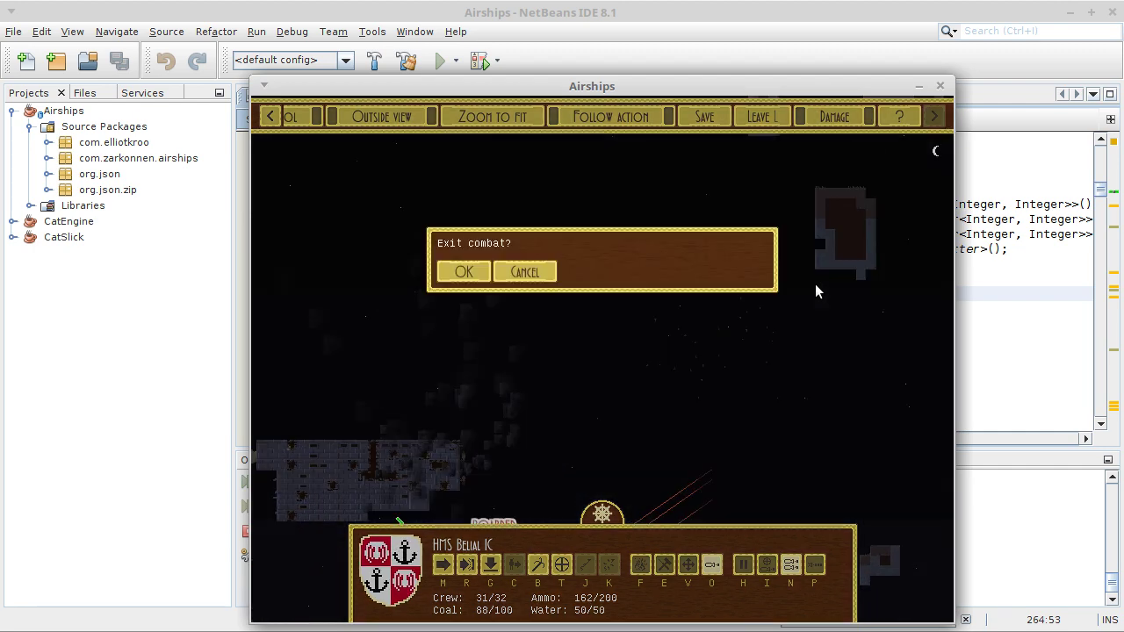
pyautogui.press('Return')
pyautogui.press('Escape')
pyautogui.press('Escape')
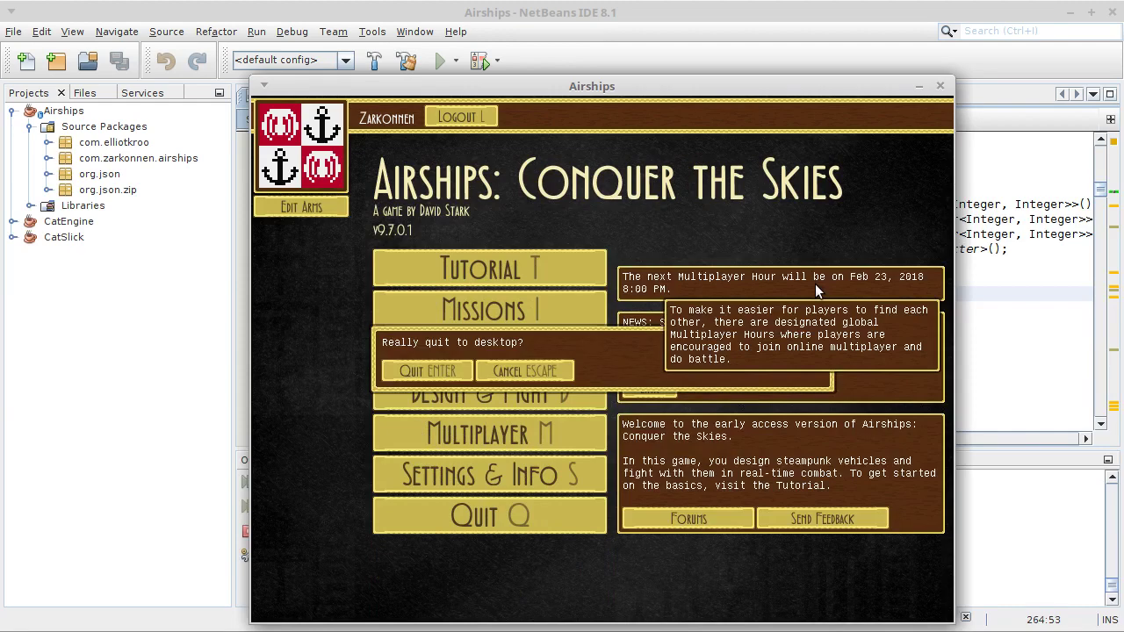
pyautogui.press('Return')
# Open the GenerateDeriveds class of the Airships project and run it to regenerate the derived spritesheets.
pyautogui.hotkey('ctrl', 'o')
pyautogui.write('gen')
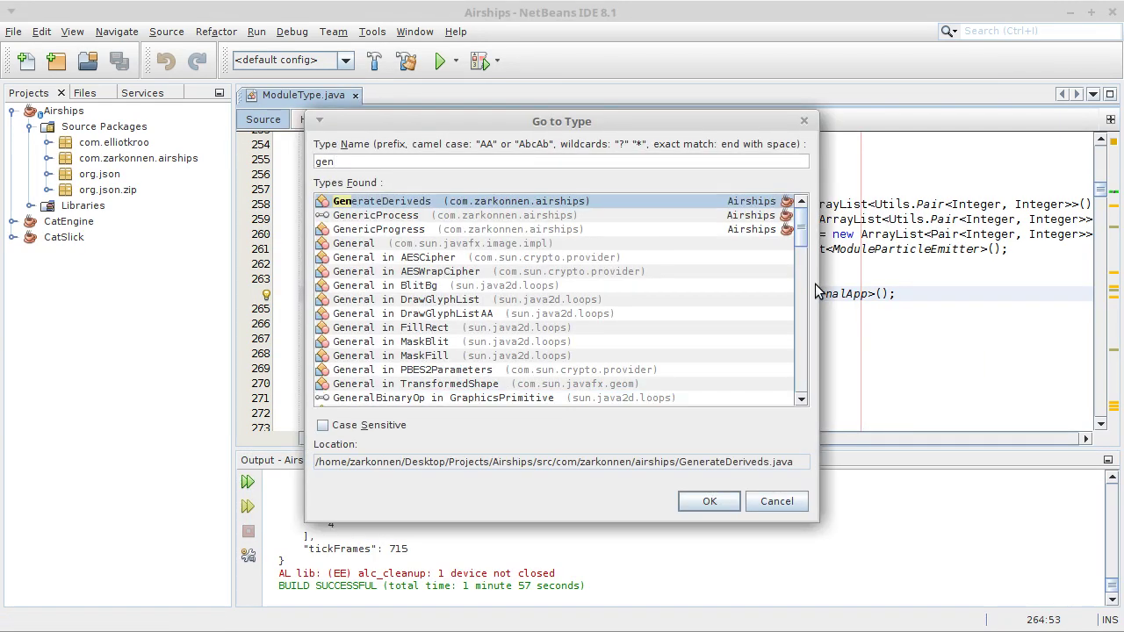
pyautogui.press('Return')
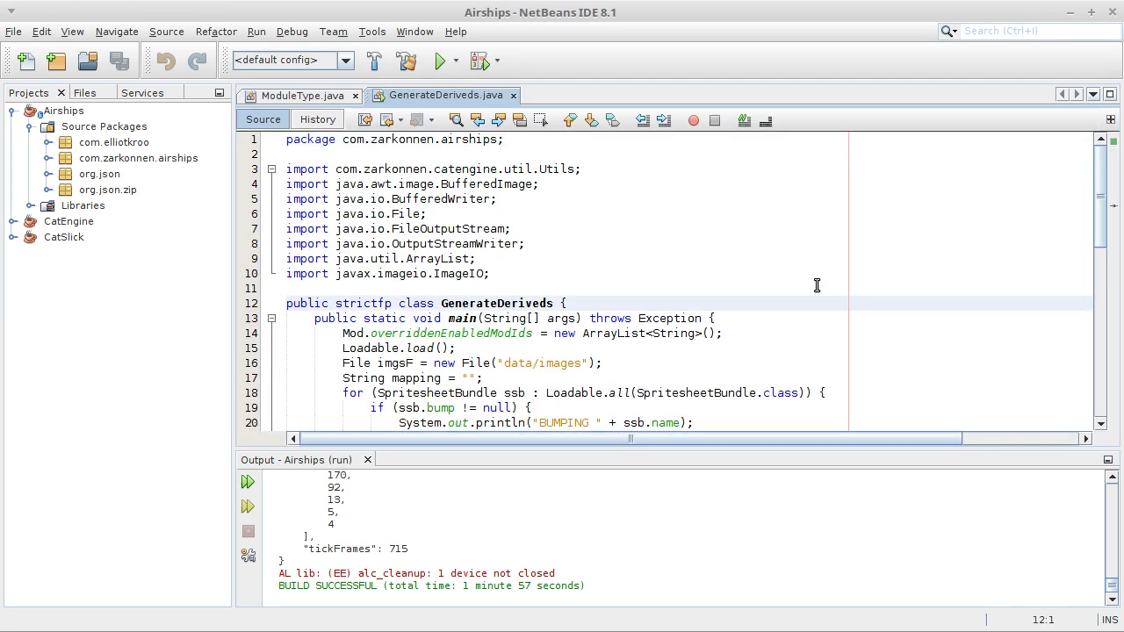
pyautogui.click(526, 303)
pyautogui.press('F6')
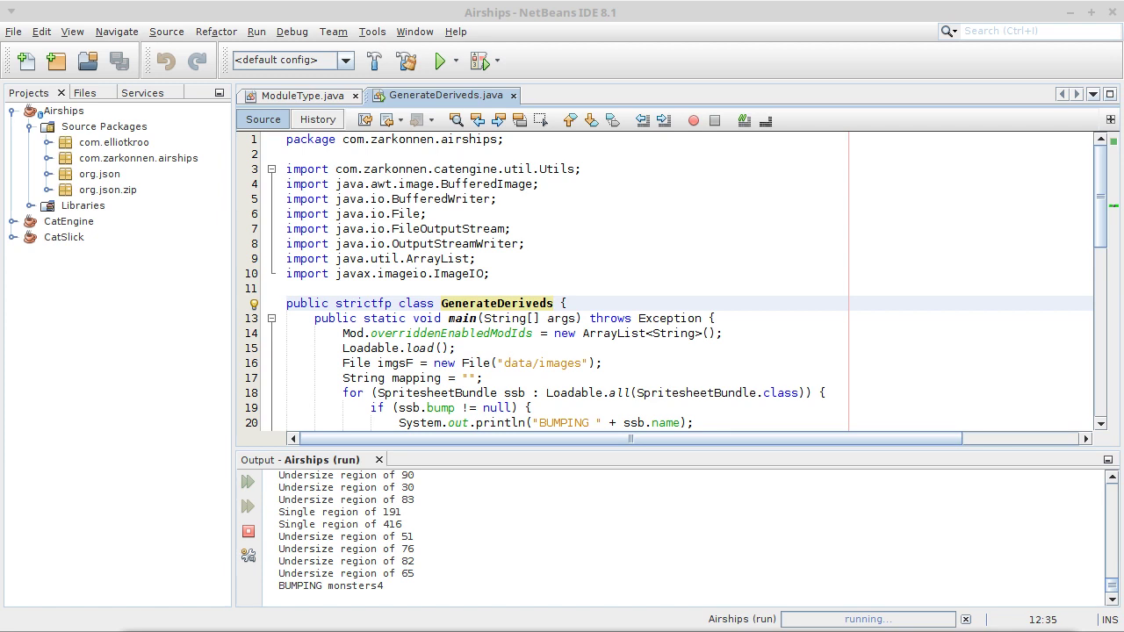
pyautogui.click(737, 532)
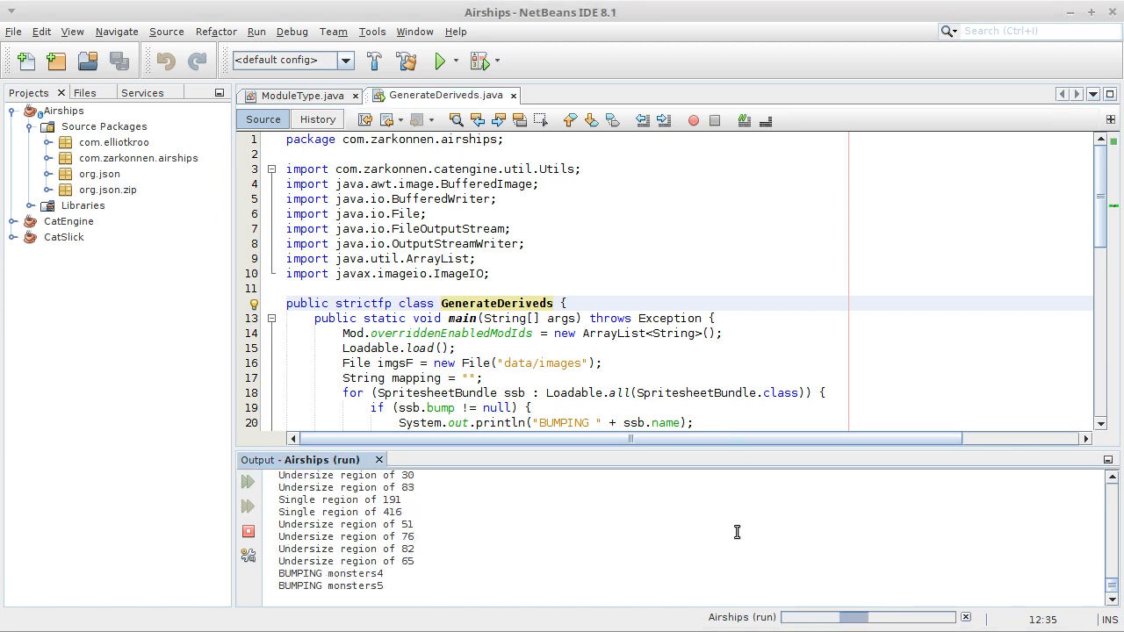
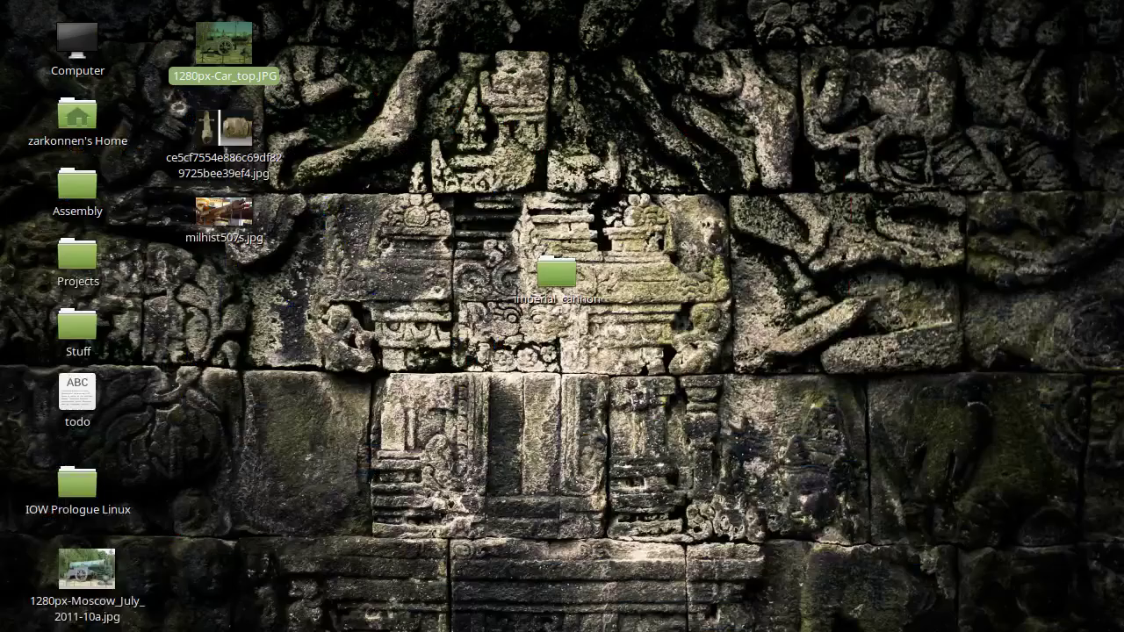
# View the reference photo milhist507s.jpg from the desktop and close it again.
pyautogui.rightClick(272, 490)
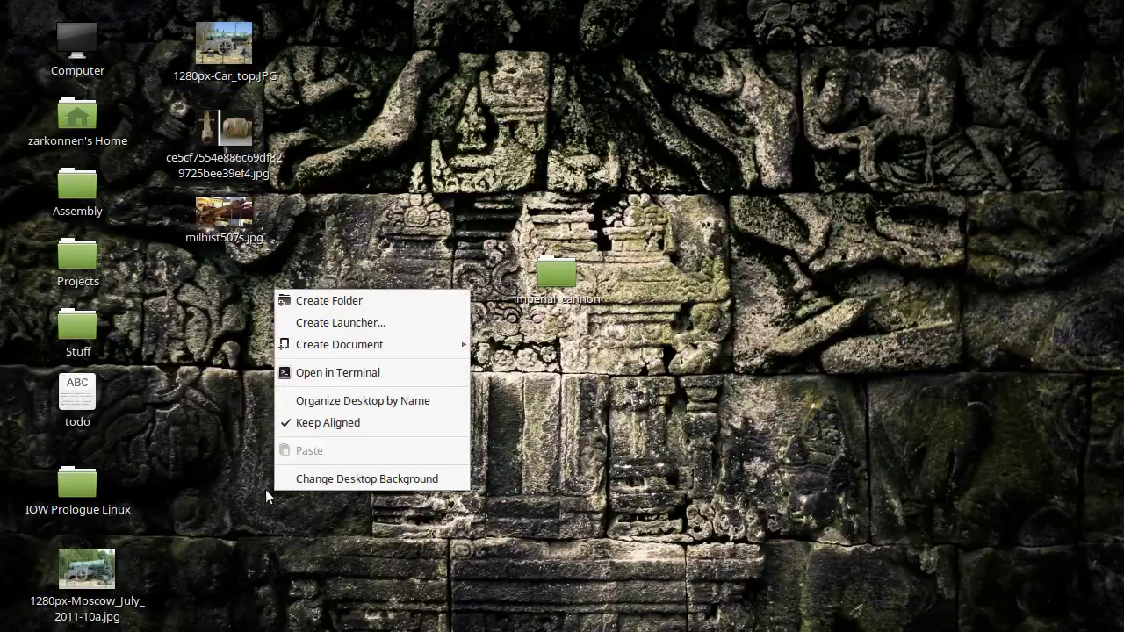
pyautogui.click(199, 470)
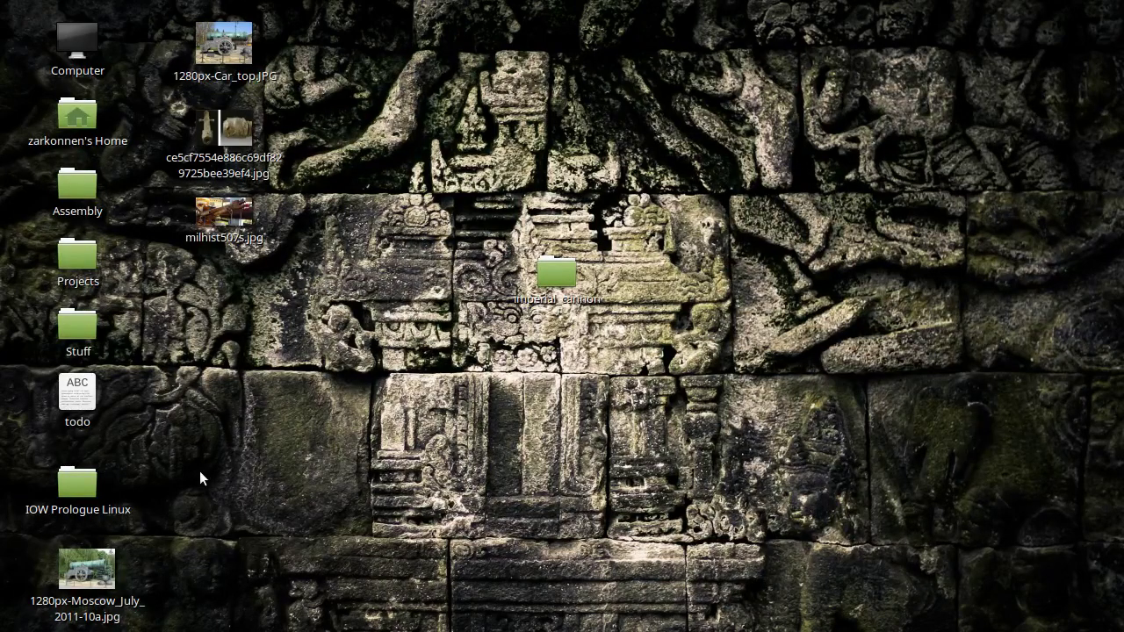
pyautogui.click(244, 234)
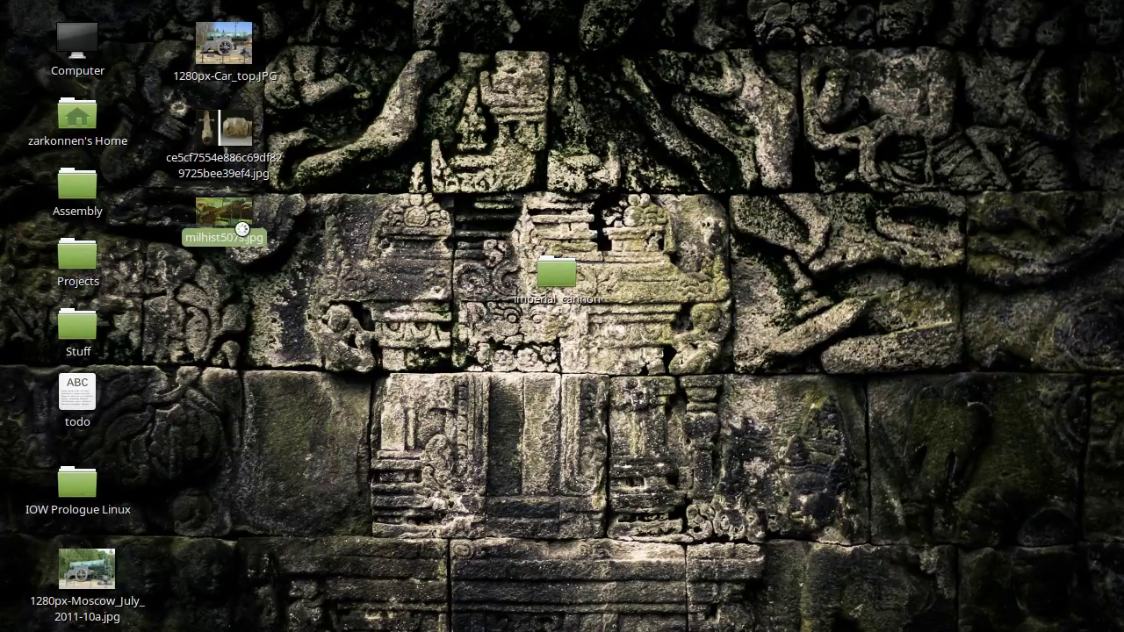
pyautogui.doubleClick(241, 230)
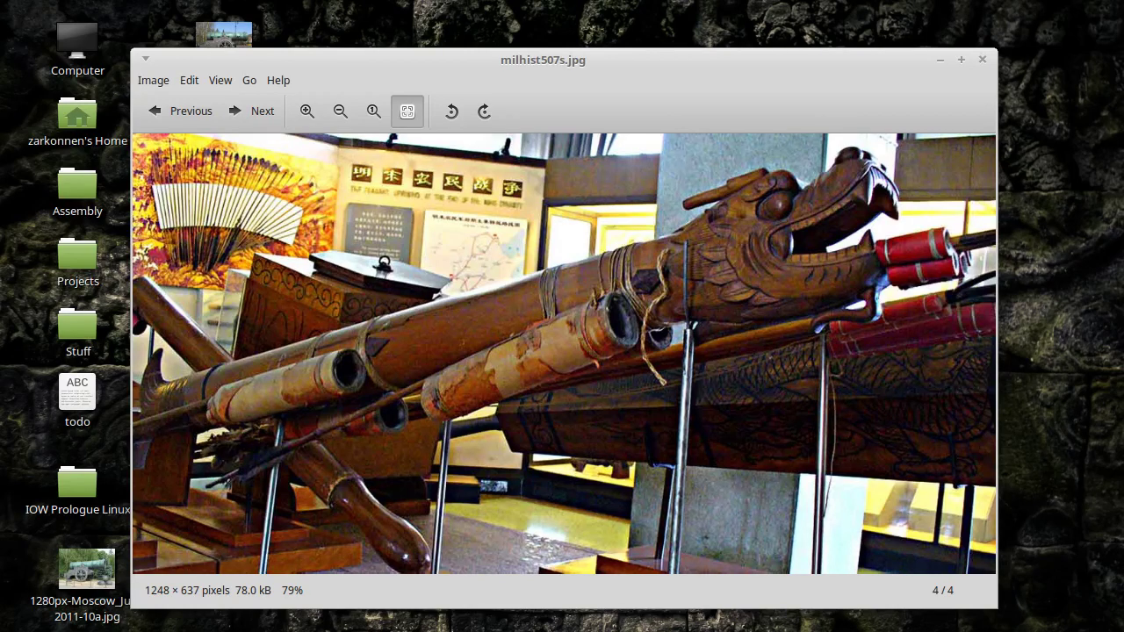
pyautogui.click(1003, 318)
pyautogui.click(982, 60)
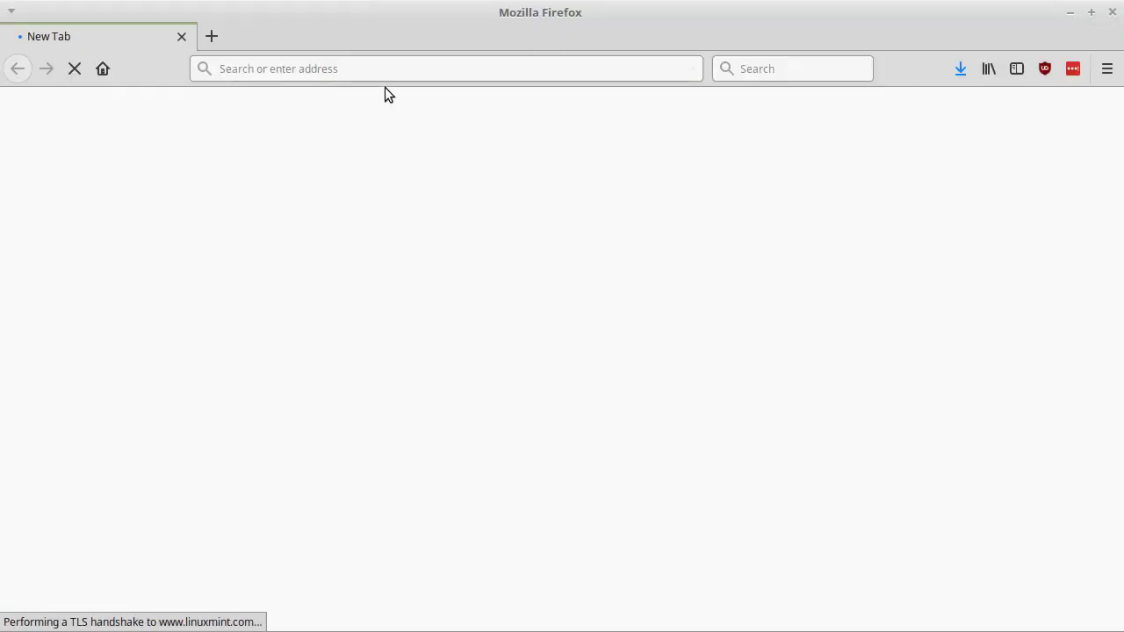
# Switch to Firefox, search for hwa'cha, open the Hwacha Wikipedia article and enlarge its main photo.
pyautogui.click(413, 68)
pyautogui.write("hwa'ch")
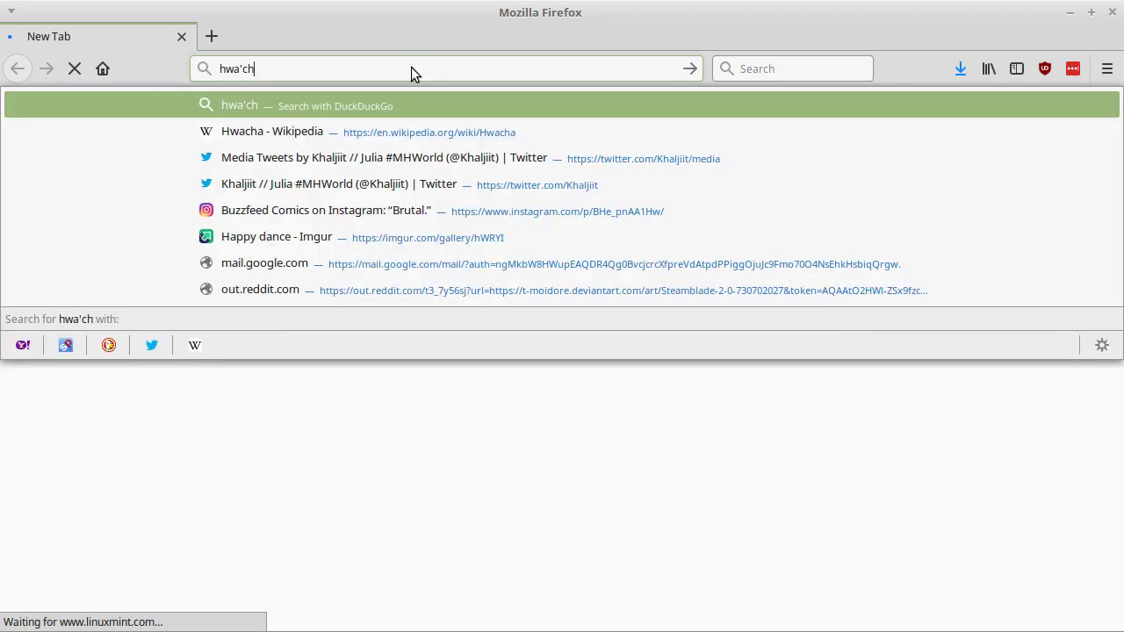
pyautogui.write('a')
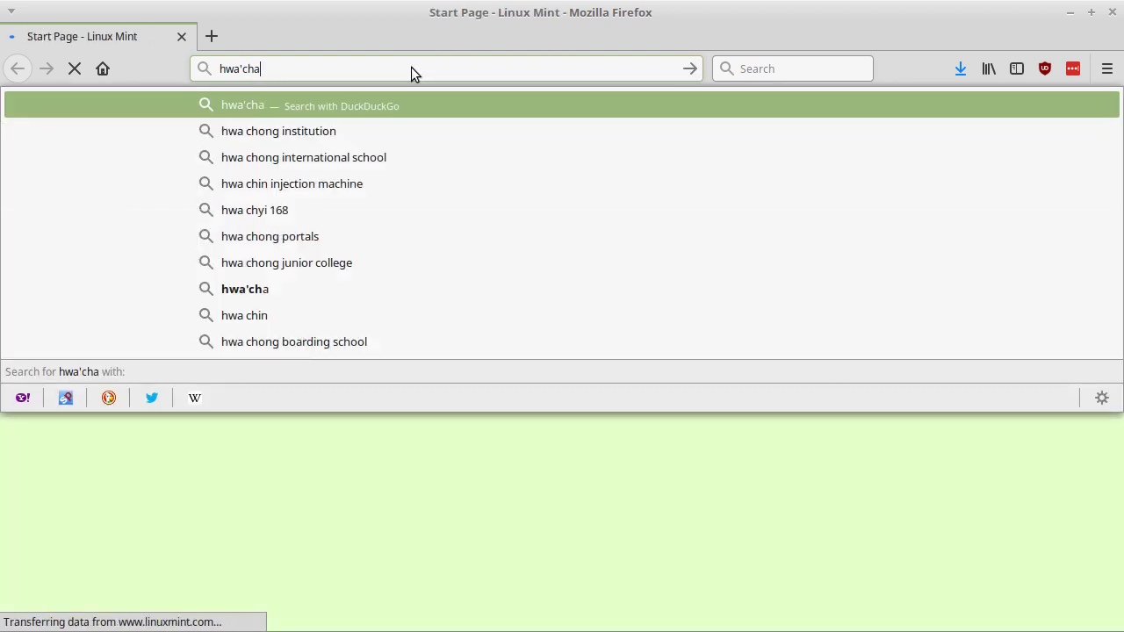
pyautogui.press('Return')
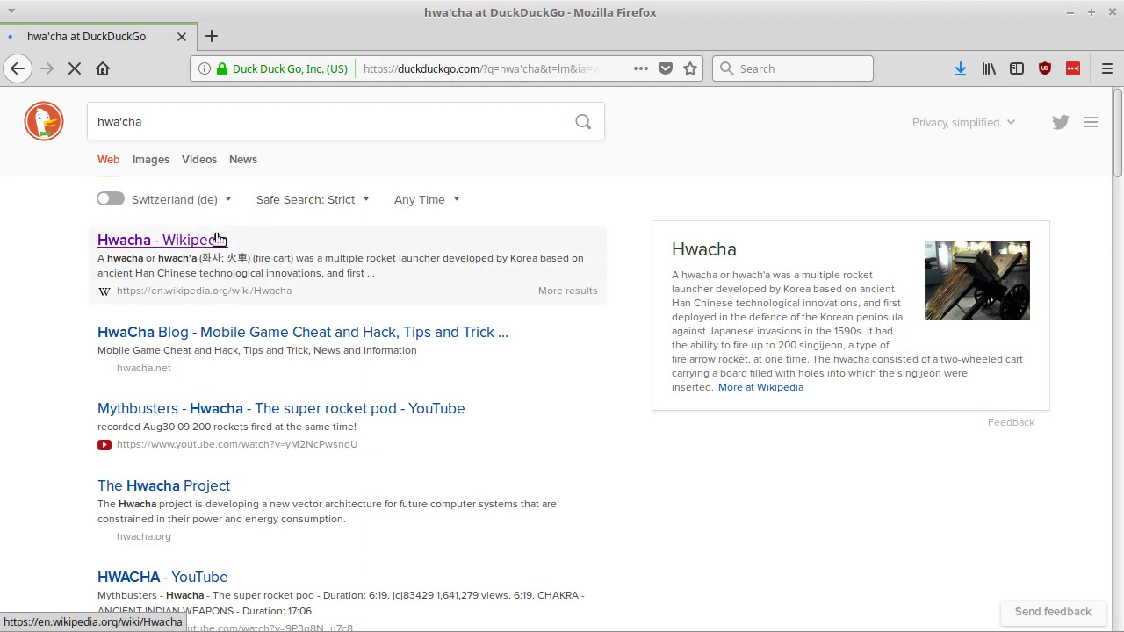
pyautogui.click(202, 243)
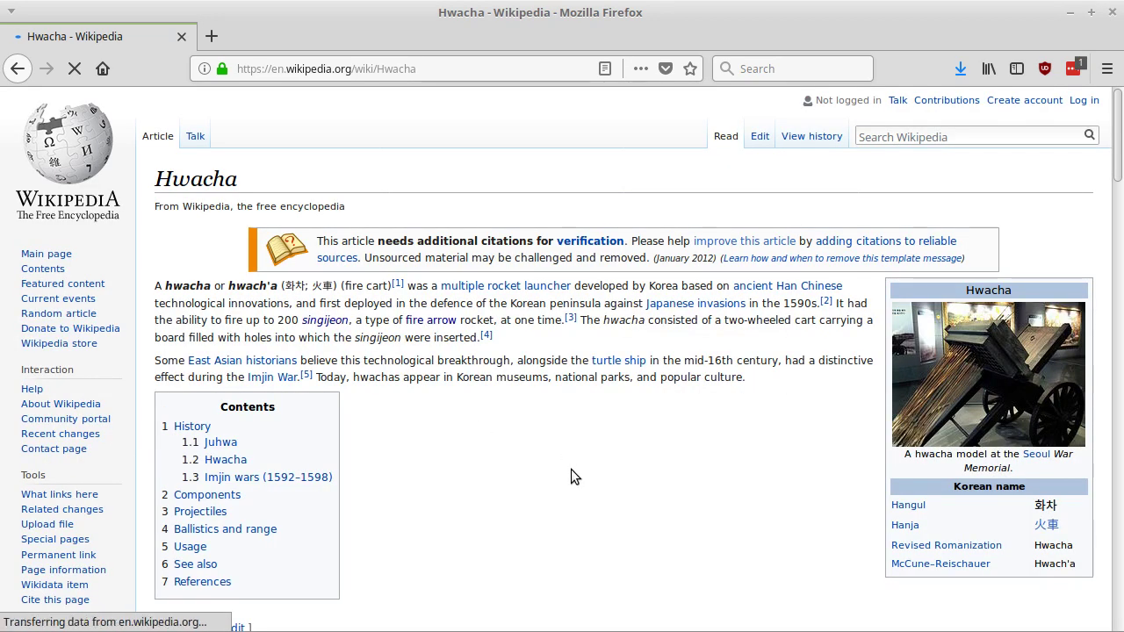
pyautogui.click(973, 404)
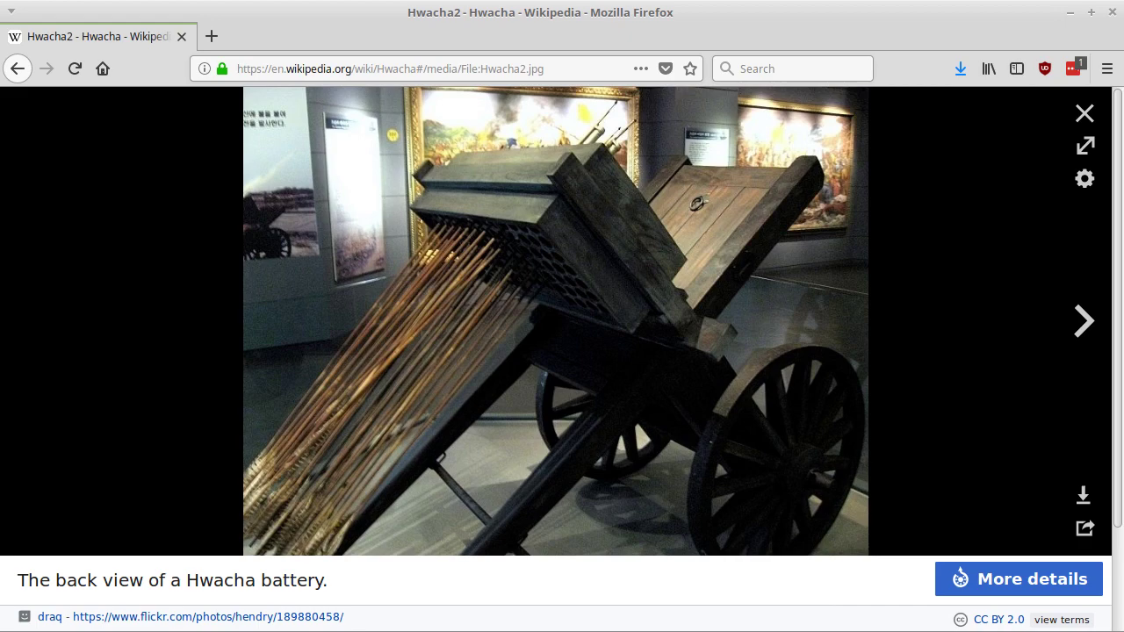
# Return to the desktop and open the Projects/Airships/data/images folder, shown as a list.
pyautogui.hotkey('alt', 'Tab')
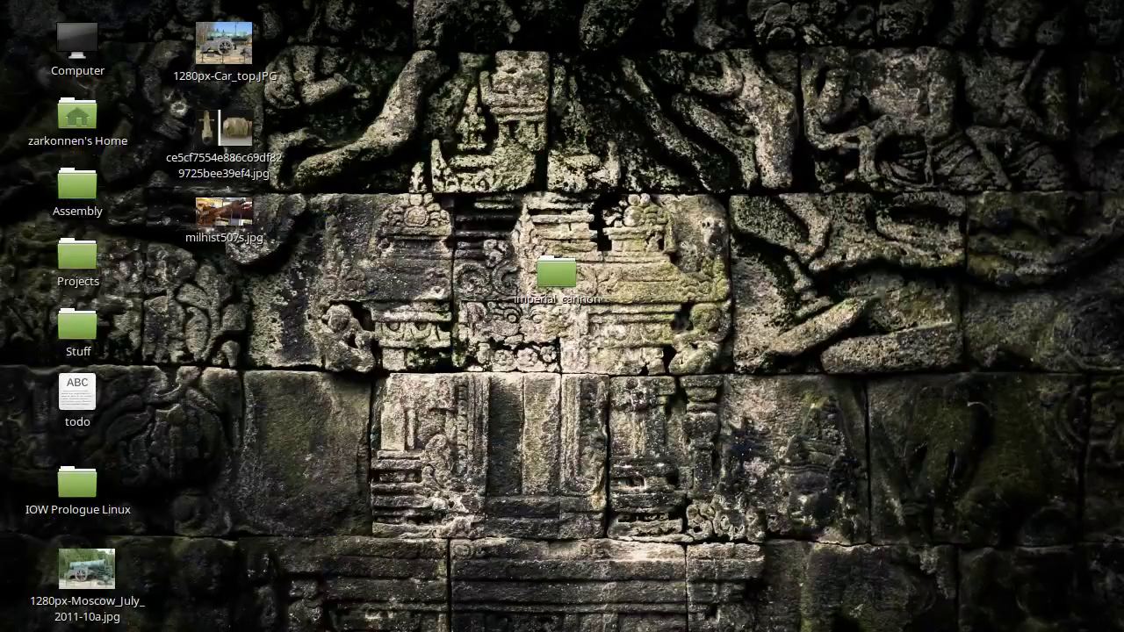
pyautogui.press('p')
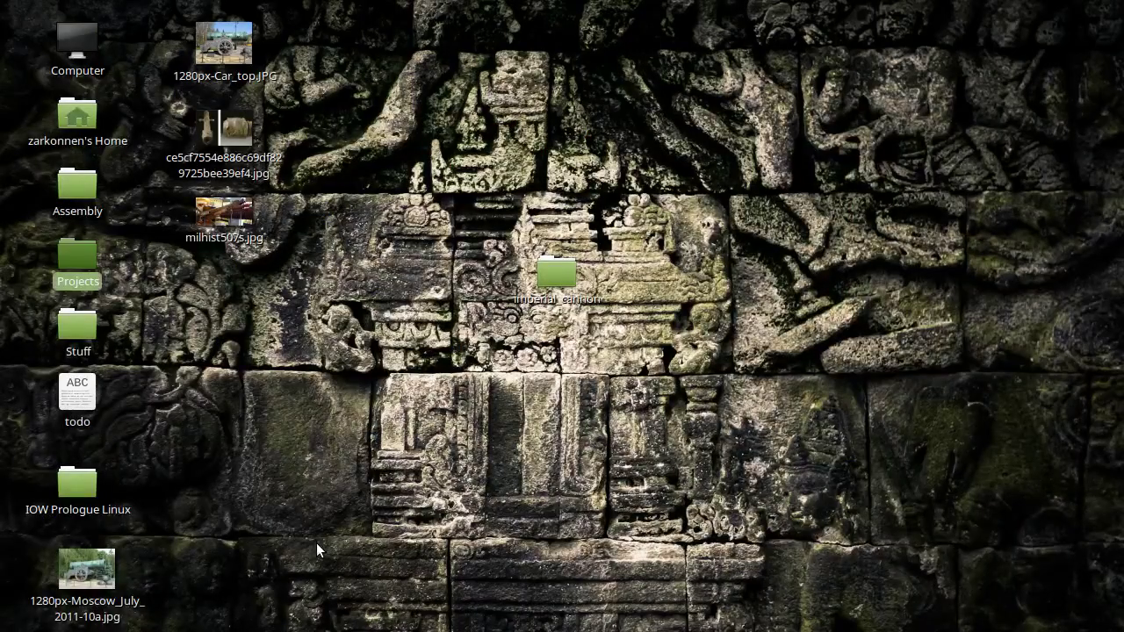
pyautogui.press('Return')
pyautogui.press('Down')
pyautogui.press('Return')
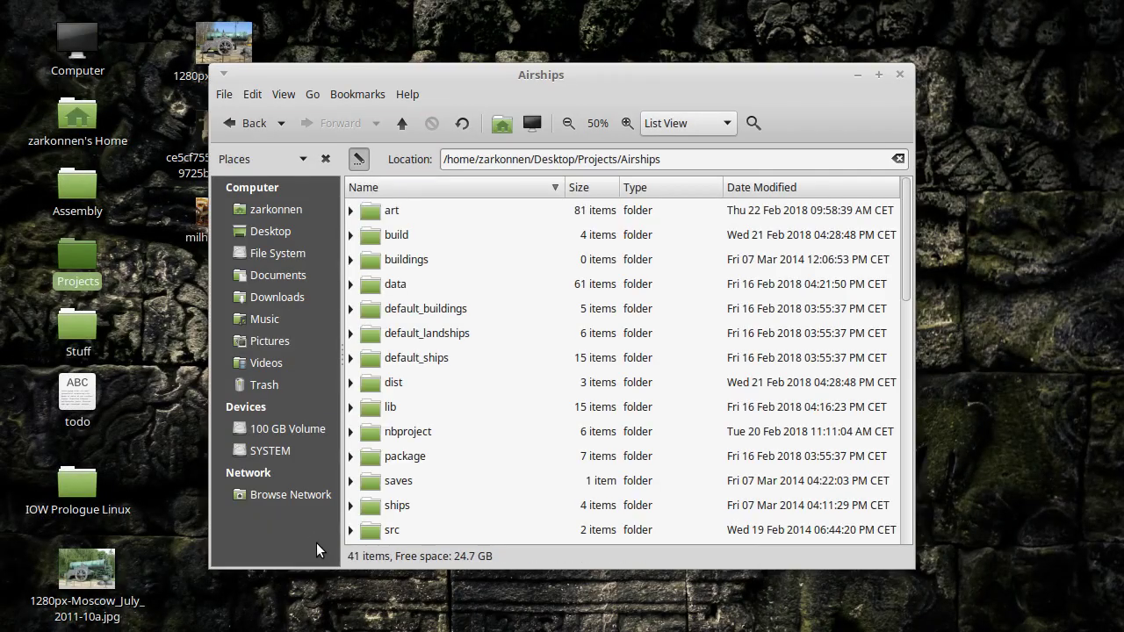
pyautogui.press('d')
pyautogui.press('Return')
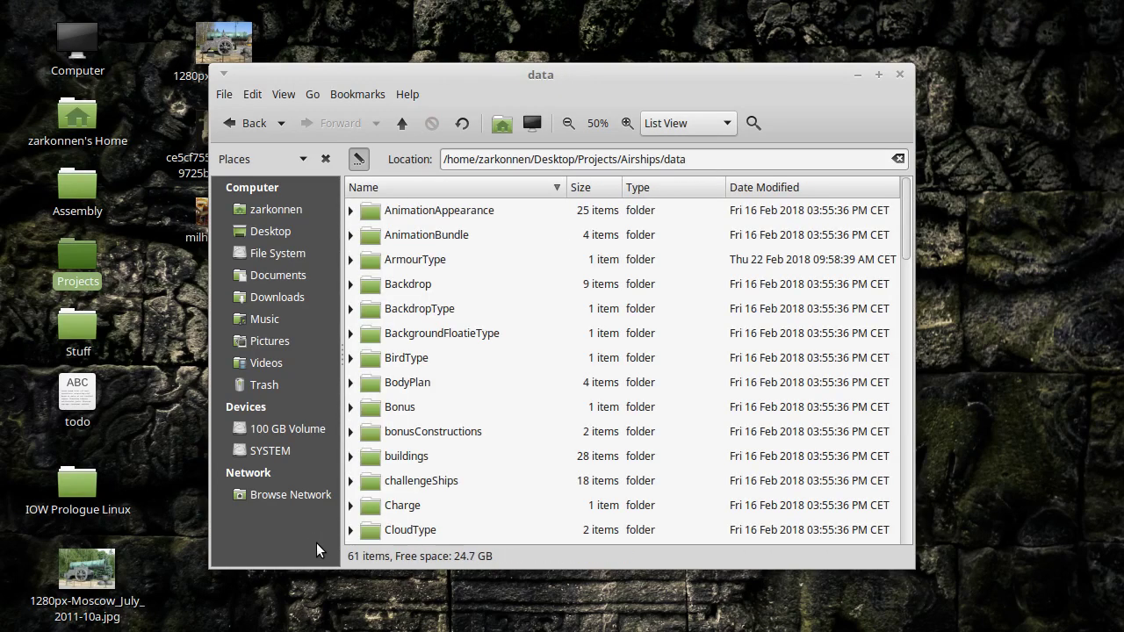
pyautogui.press('i')
pyautogui.press('Return')
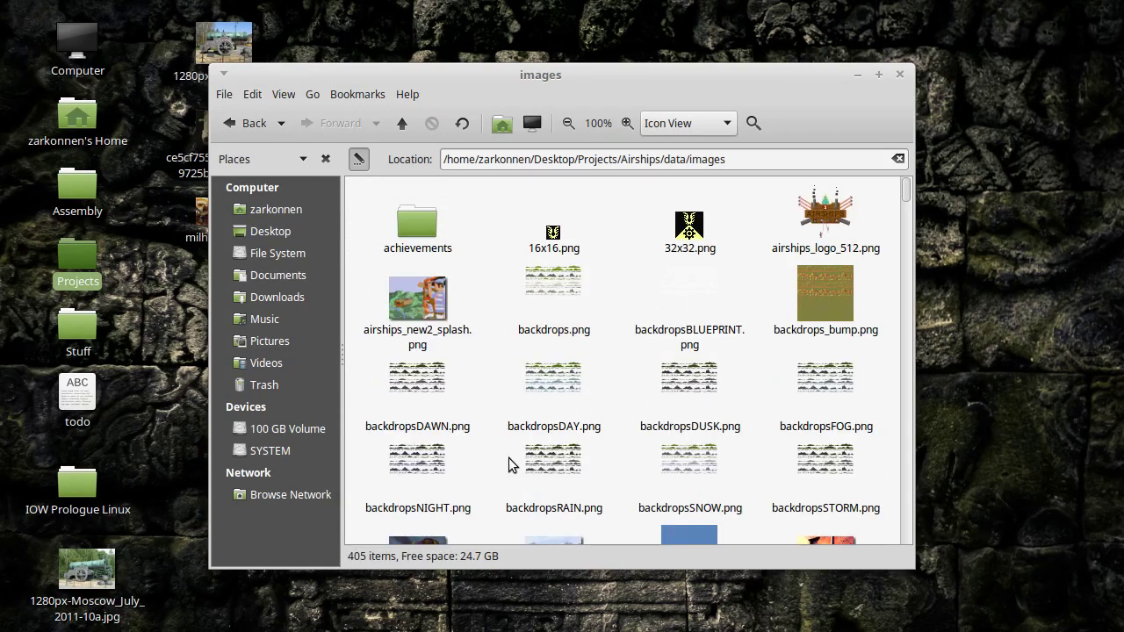
pyautogui.hotkey('ctrl', '2')
# Find the generated spritesheetFRAGMENTS.png in the images folder and preview it.
pyautogui.write('fr')
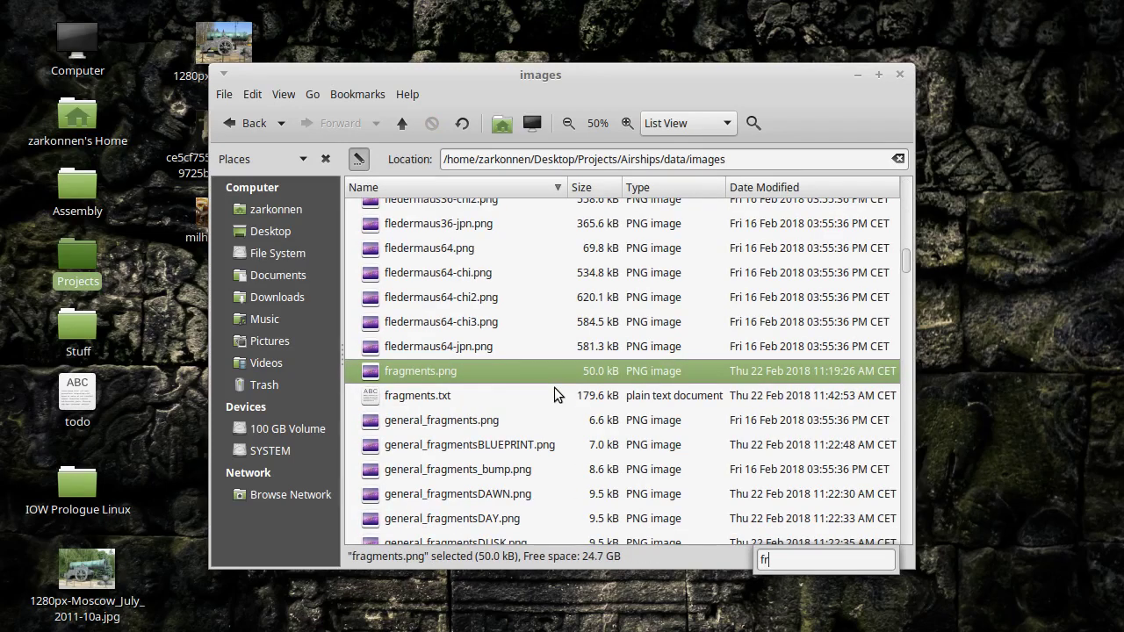
pyautogui.press('Return')
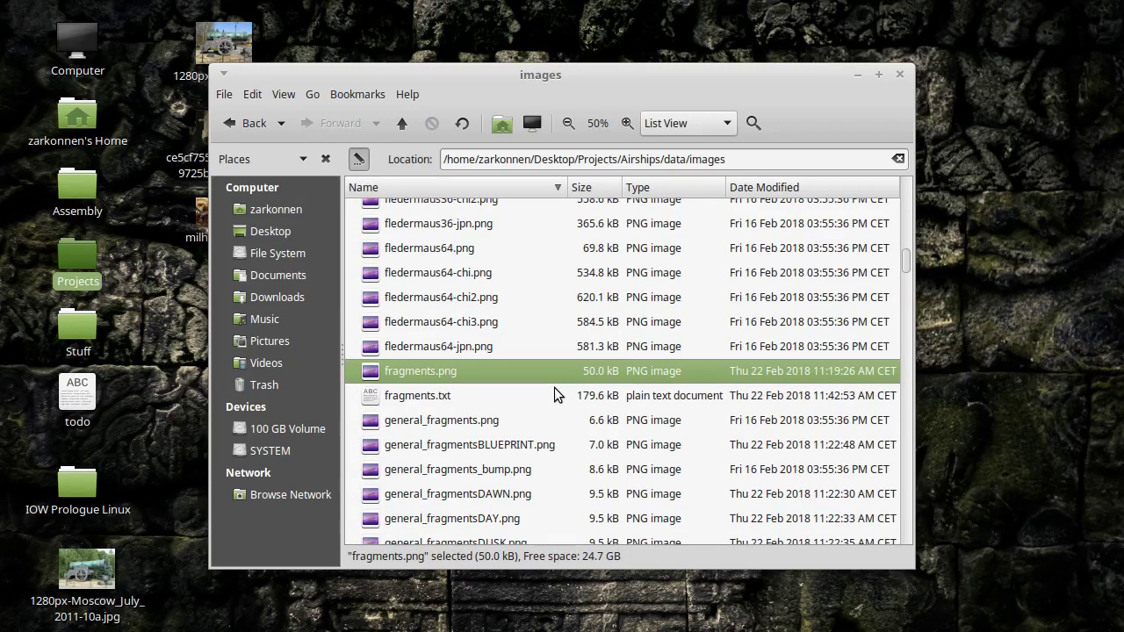
pyautogui.scroll(-5, 519, 417)
pyautogui.click(519, 417)
pyautogui.scroll(-3, 519, 416)
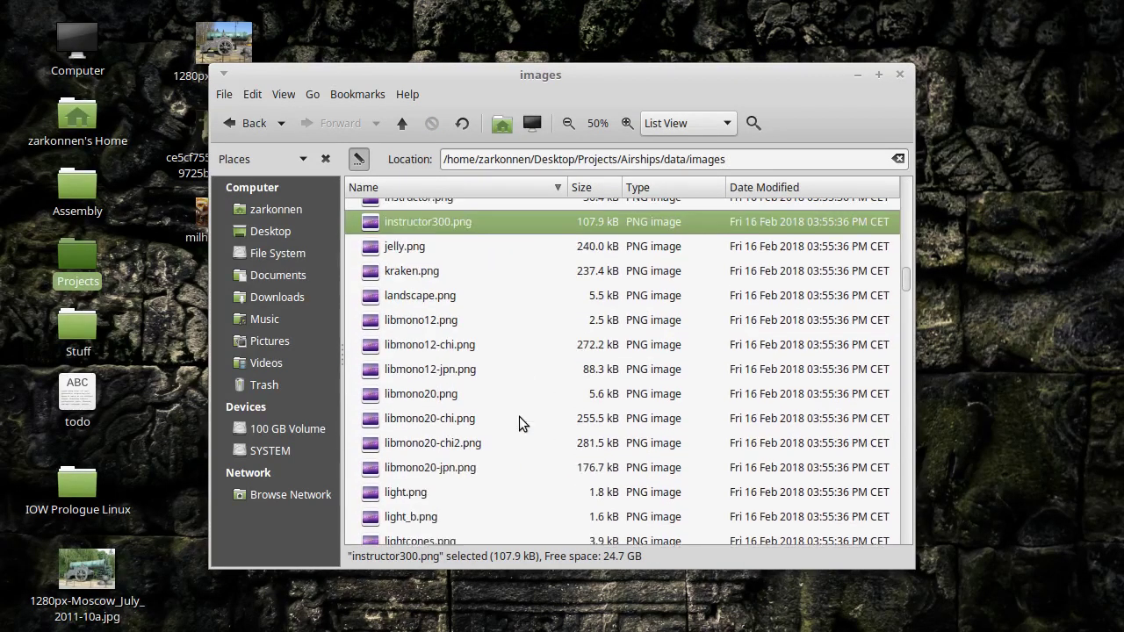
pyautogui.scroll(-2, 519, 416)
pyautogui.scroll(-8, 519, 416)
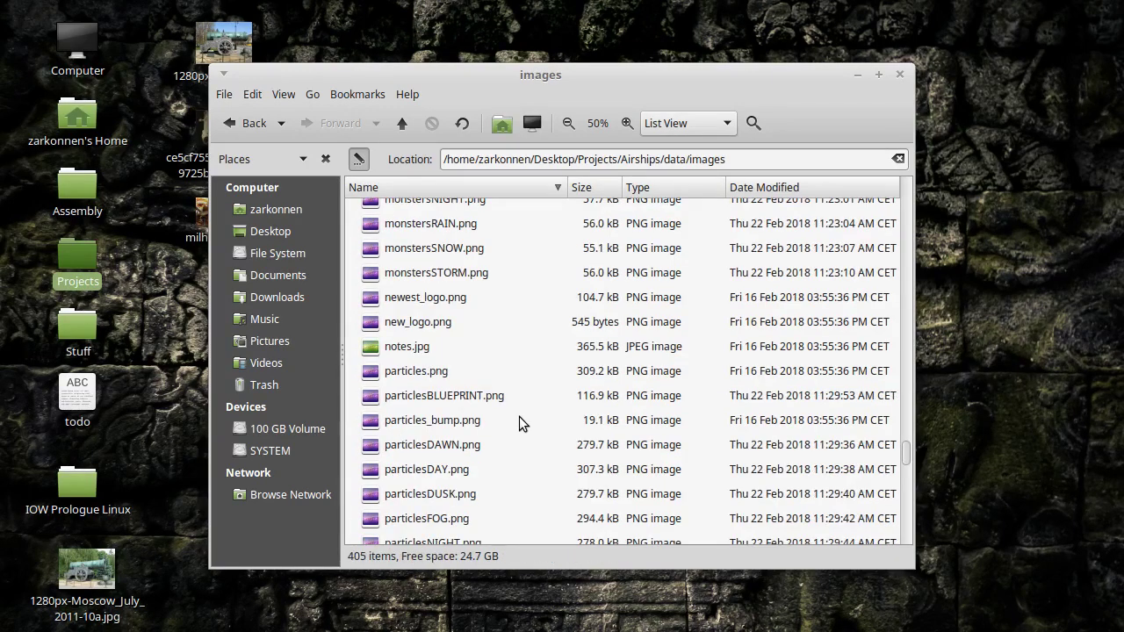
pyautogui.write('spr')
pyautogui.press('Down')
pyautogui.press('Down')
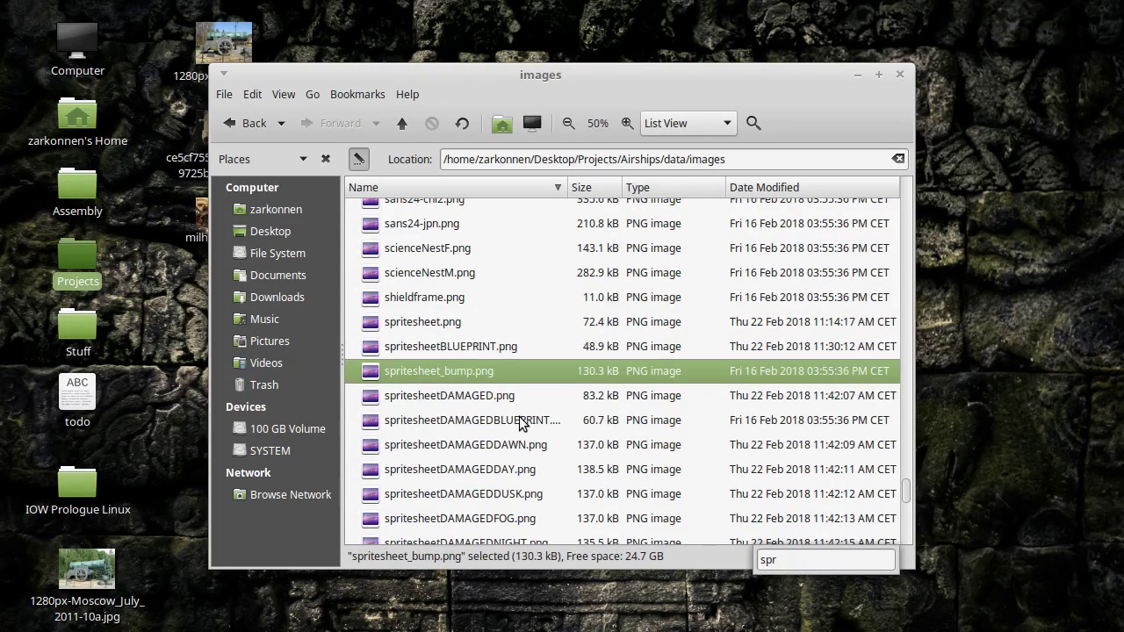
pyautogui.press('Down')
pyautogui.press('Down')
pyautogui.press('Down')
pyautogui.press('Down')
pyautogui.press('Down')
pyautogui.press('Down')
pyautogui.press('Down')
pyautogui.press('Down')
pyautogui.press('Down')
pyautogui.press('Down')
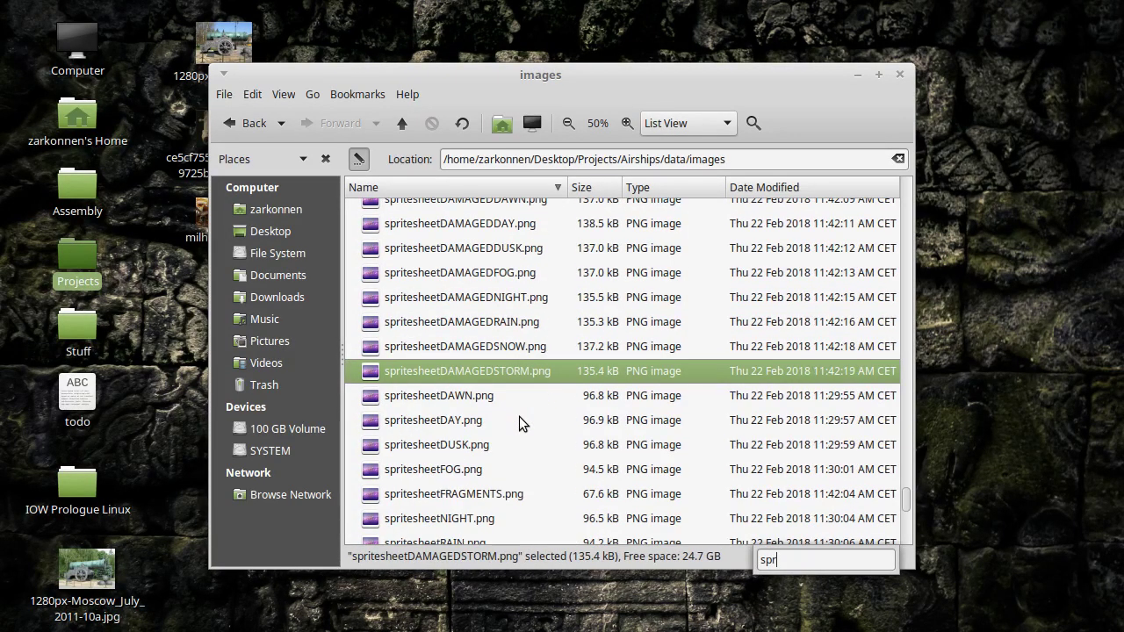
pyautogui.press('Down')
pyautogui.press('Down')
pyautogui.press('Down')
pyautogui.press('Down')
pyautogui.press('Down')
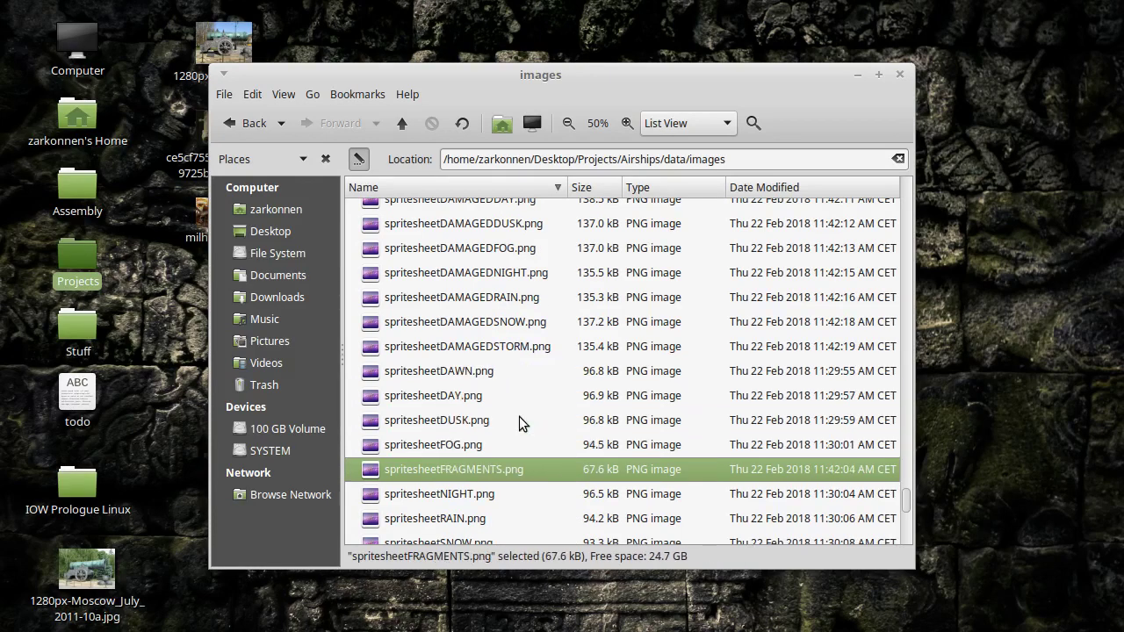
pyautogui.press('Return')
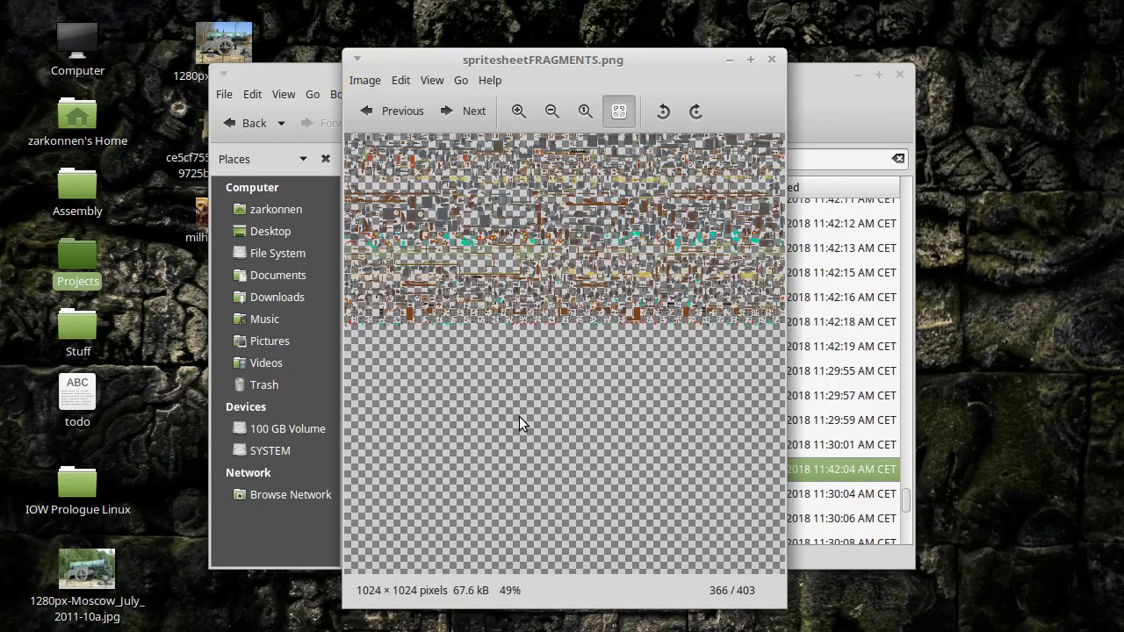
pyautogui.hotkey('ctrl', 'w')
# Open spritesheetFRAGMENTS.png in GIMP and bring its image window to the front.
pyautogui.rightClick(418, 481)
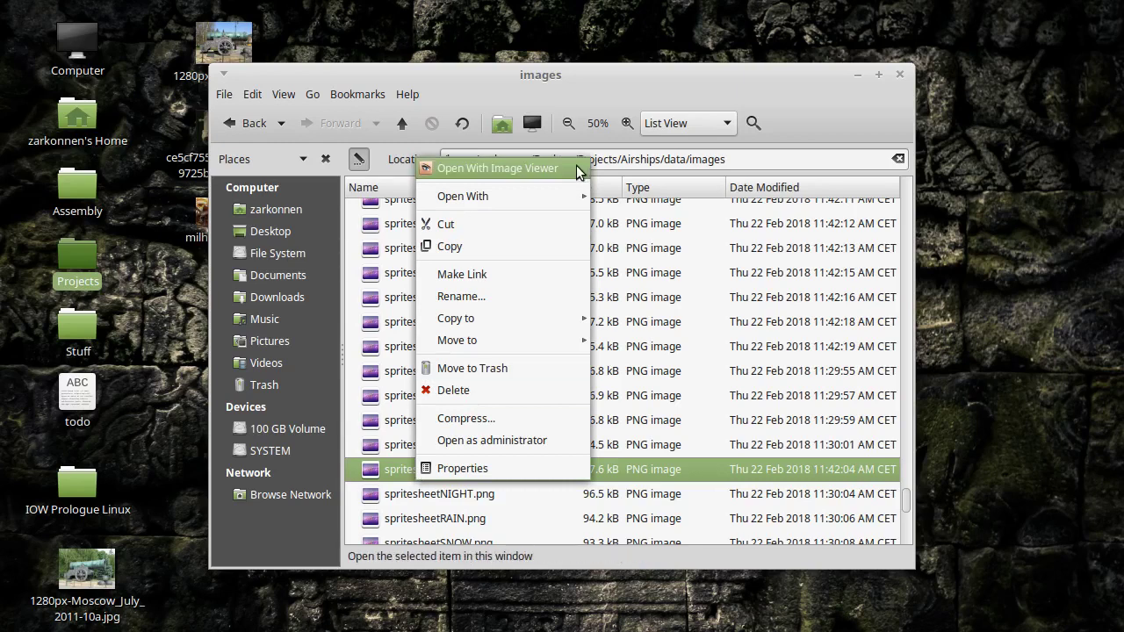
pyautogui.moveTo(575, 195)
pyautogui.click(606, 222)
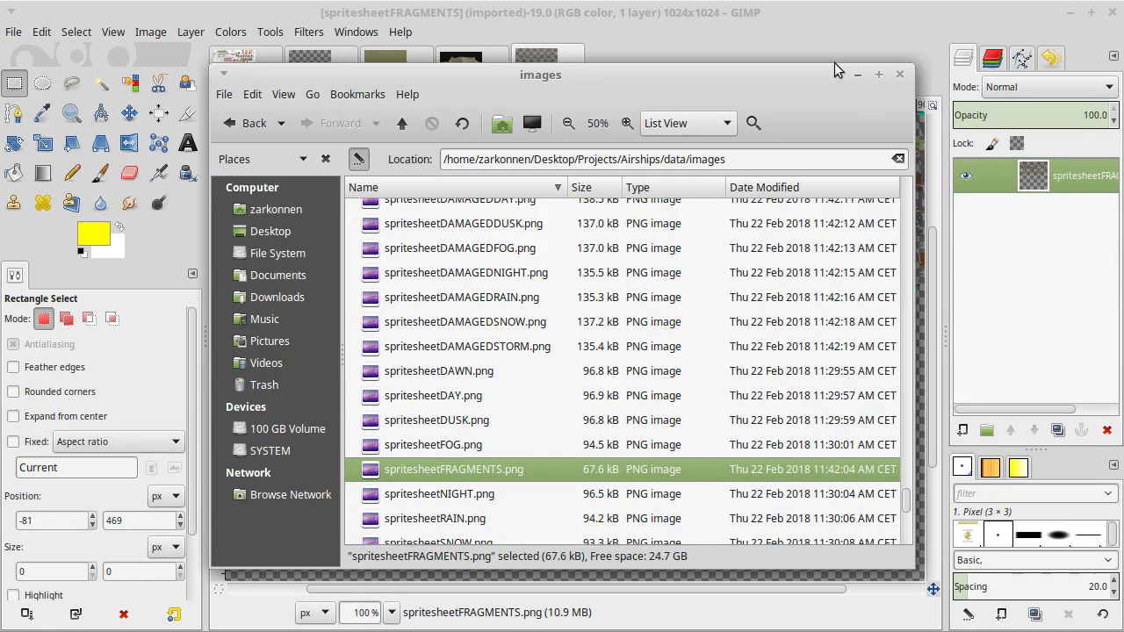
pyautogui.click(812, 54)
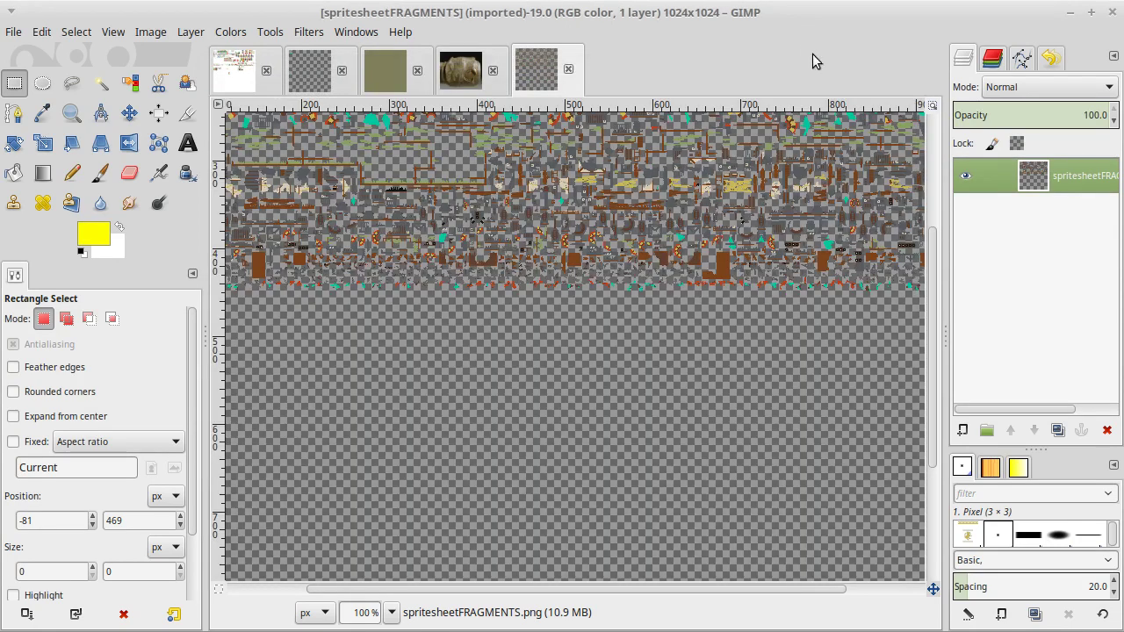
# Add a new layer beneath the spritesheetFRAGMENTS layer and fill it with white.
pyautogui.click(962, 430)
pyautogui.press('Return')
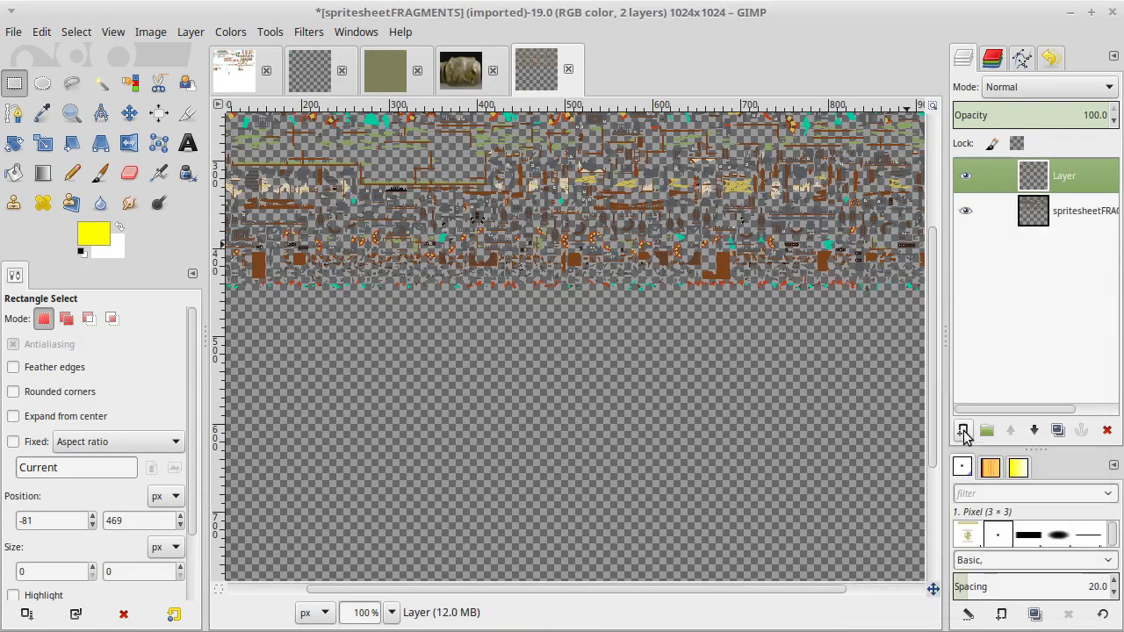
pyautogui.moveTo(1052, 177); pyautogui.dragTo(1039, 241)
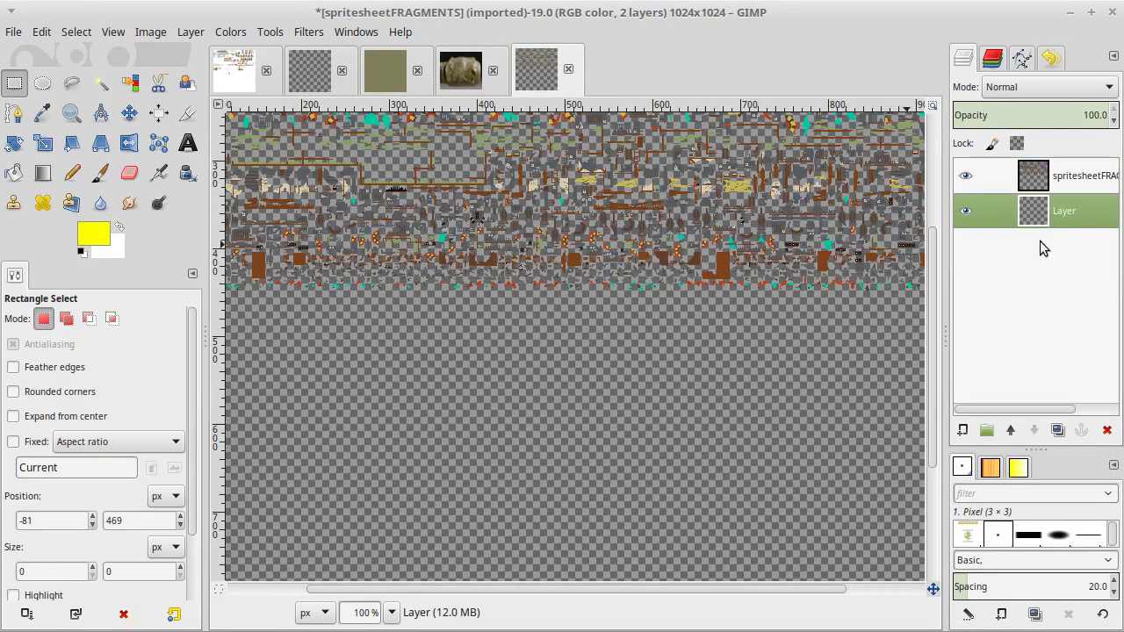
pyautogui.hotkey('ctrl', '.')
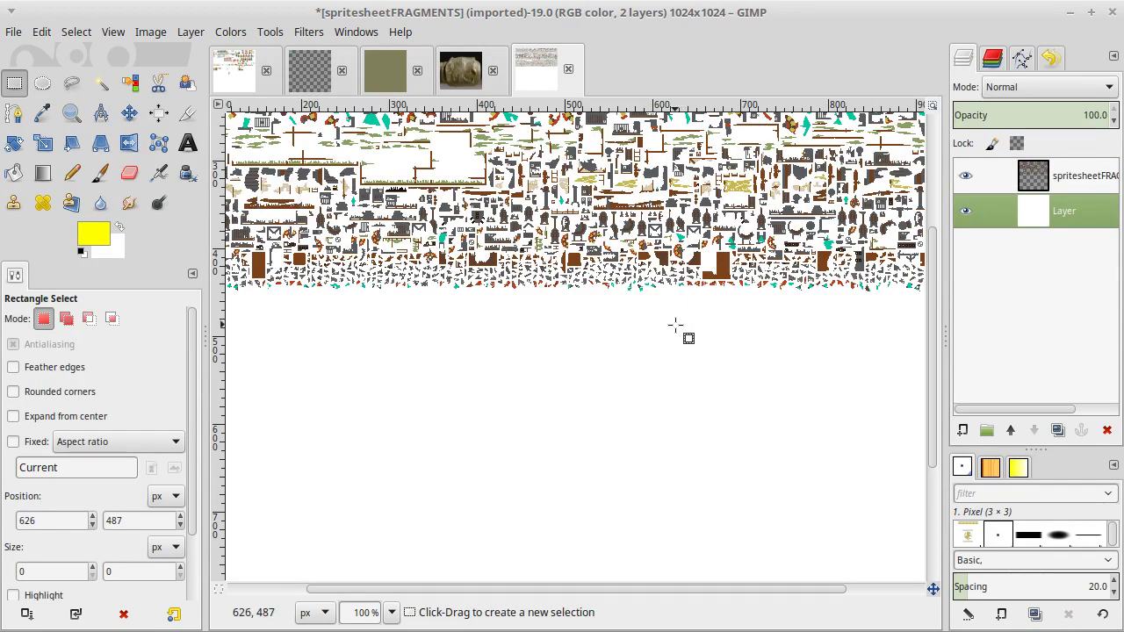
# Examine the generated fragment sprites up close across the whole sheet, including its upper rows and lower edge.
pyautogui.keyDown('ctrl'); pyautogui.scroll(3, 676, 326); pyautogui.keyUp('ctrl')
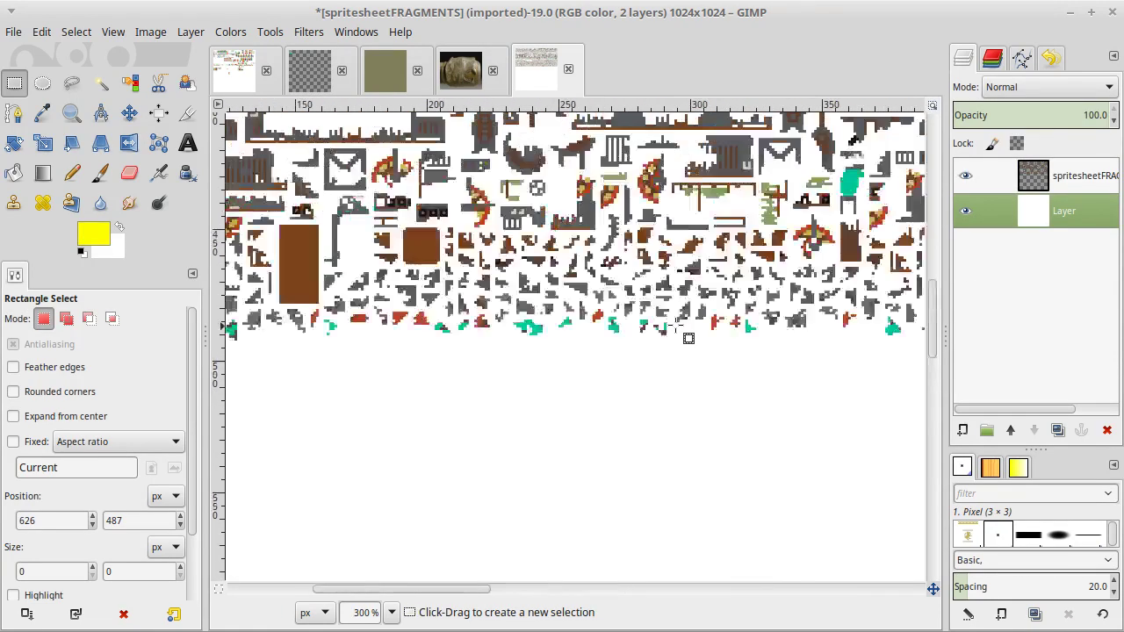
pyautogui.scroll(-6, 676, 326)
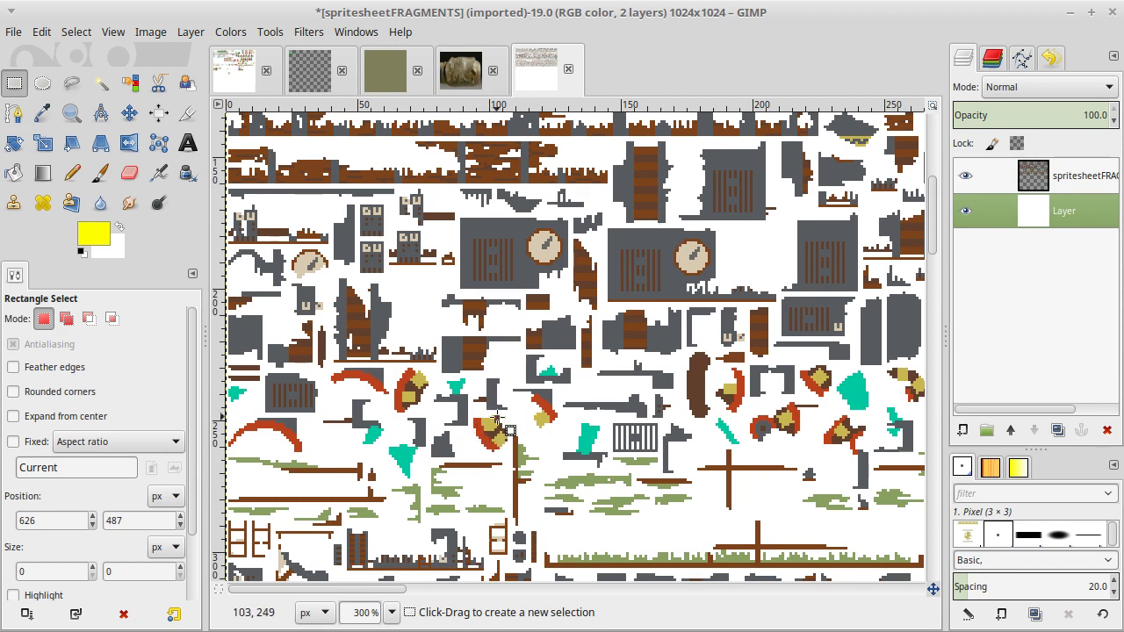
pyautogui.hscroll(4, 726, 425)
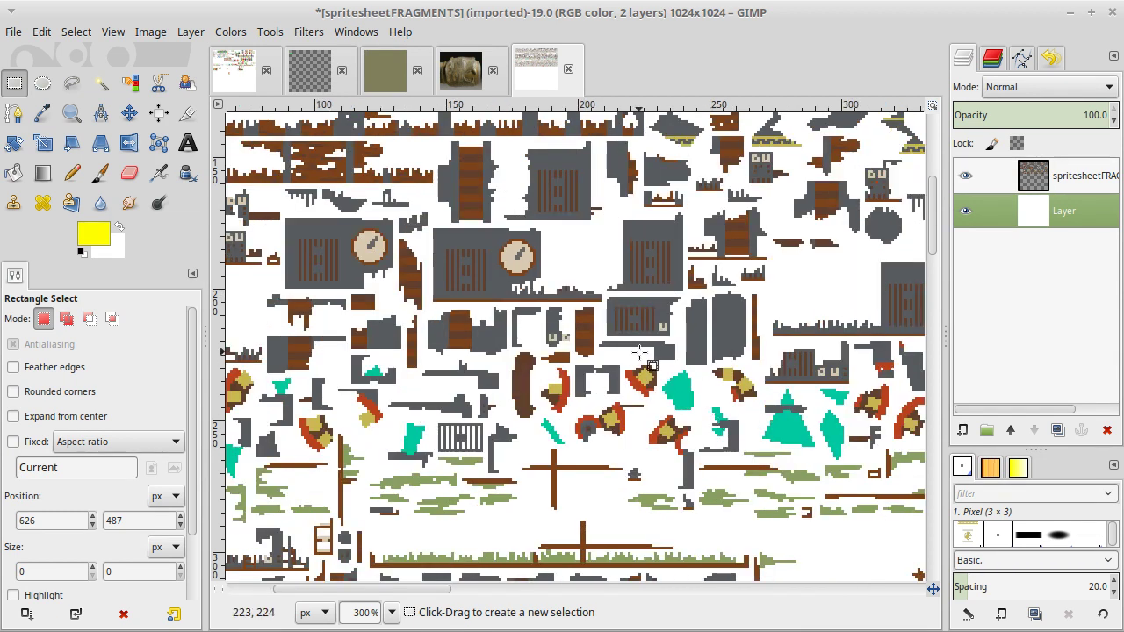
pyautogui.scroll(3, 732, 475)
pyautogui.hscroll(4, 732, 475)
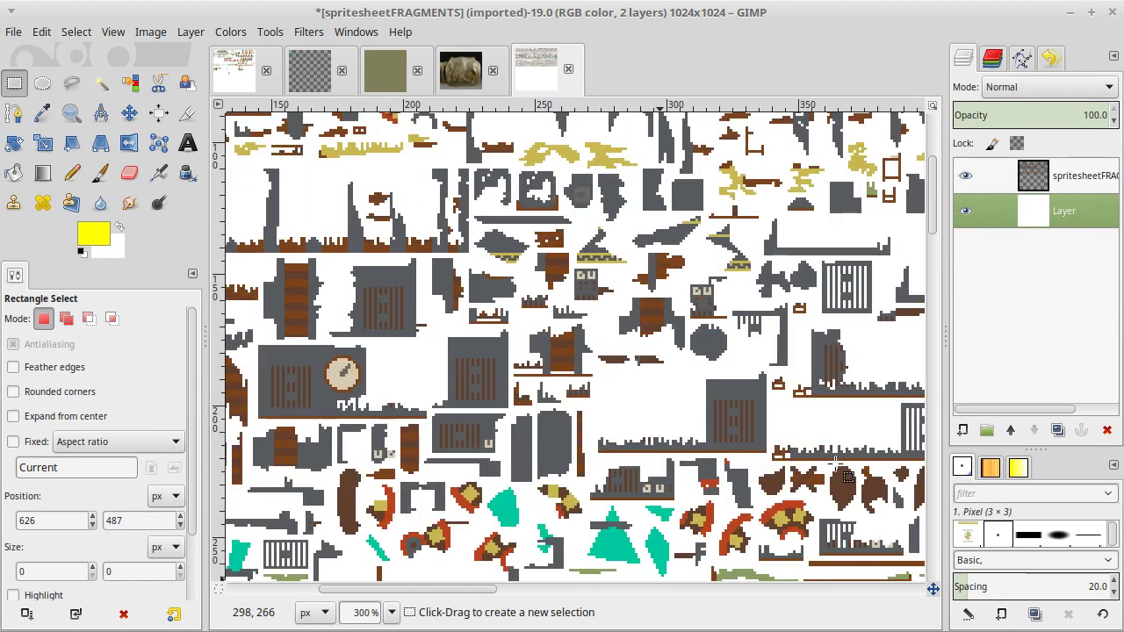
pyautogui.scroll(3, 729, 500)
pyautogui.hscroll(10, 729, 500)
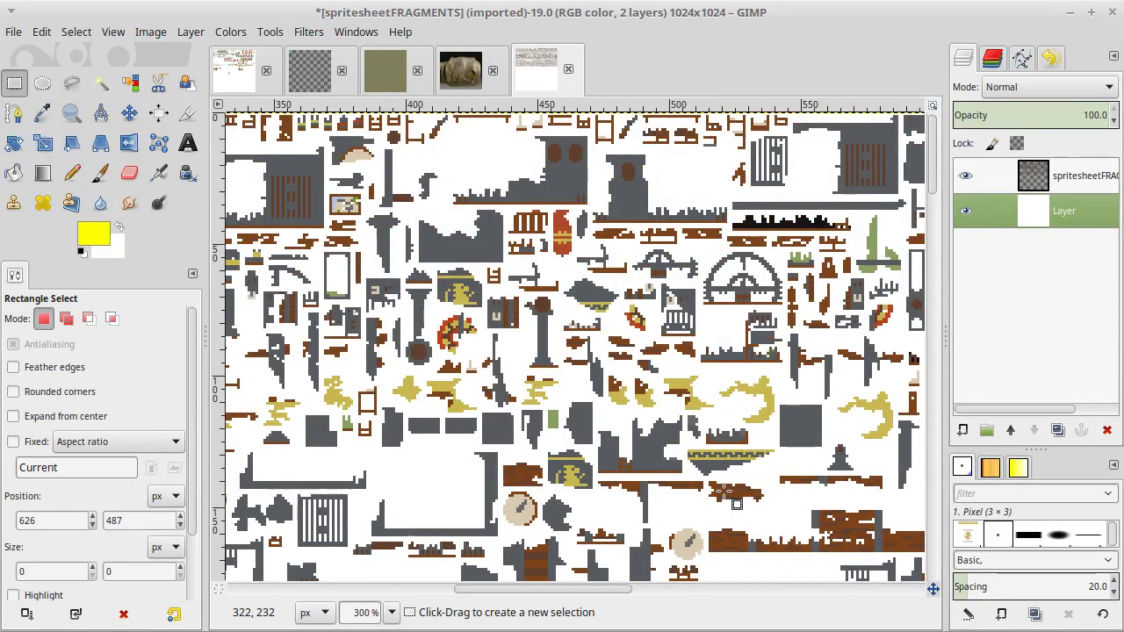
pyautogui.hscroll(10, 729, 500)
pyautogui.hscroll(10, 725, 492)
pyautogui.hscroll(10, 725, 492)
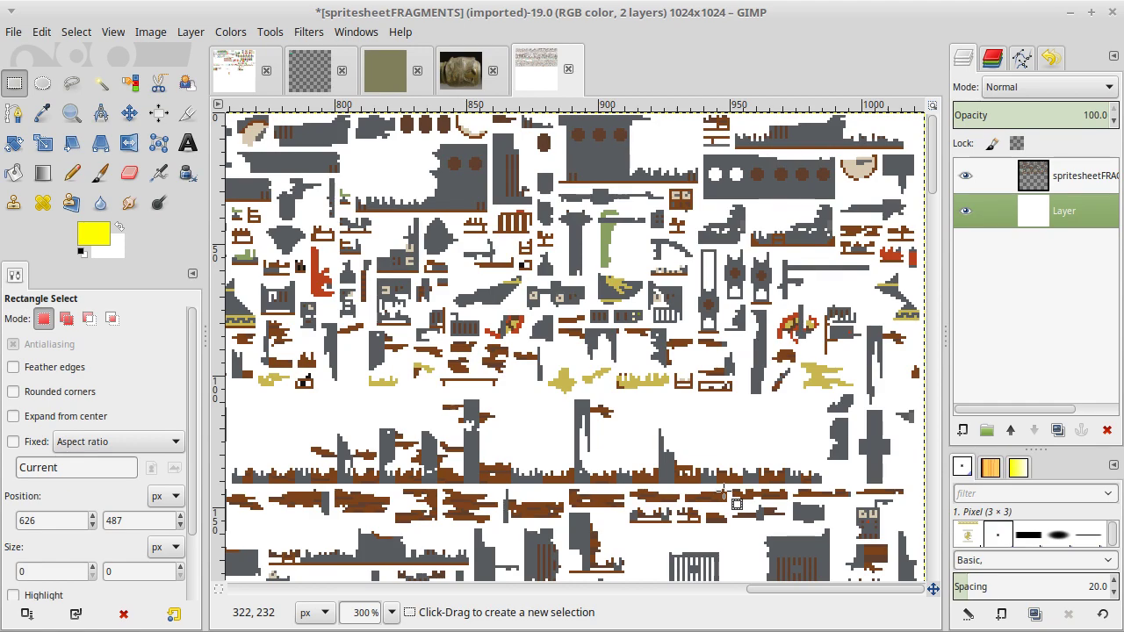
pyautogui.scroll(-10, 724, 492)
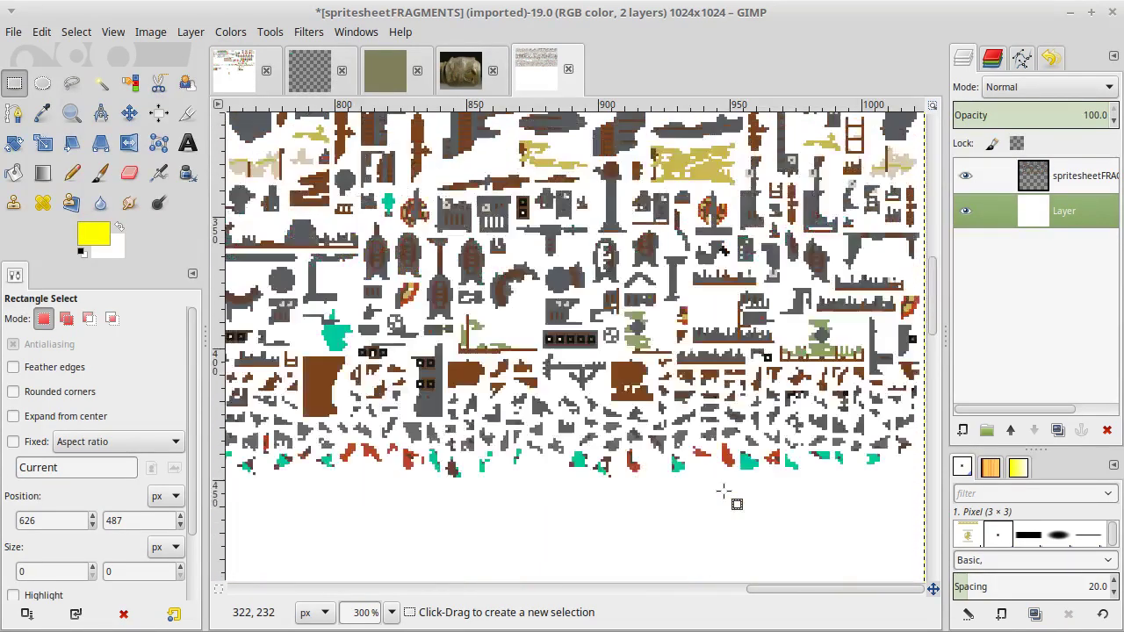
pyautogui.scroll(-4, 724, 491)
pyautogui.scroll(4, 724, 492)
pyautogui.scroll(3, 724, 493)
pyautogui.scroll(-3, 724, 494)
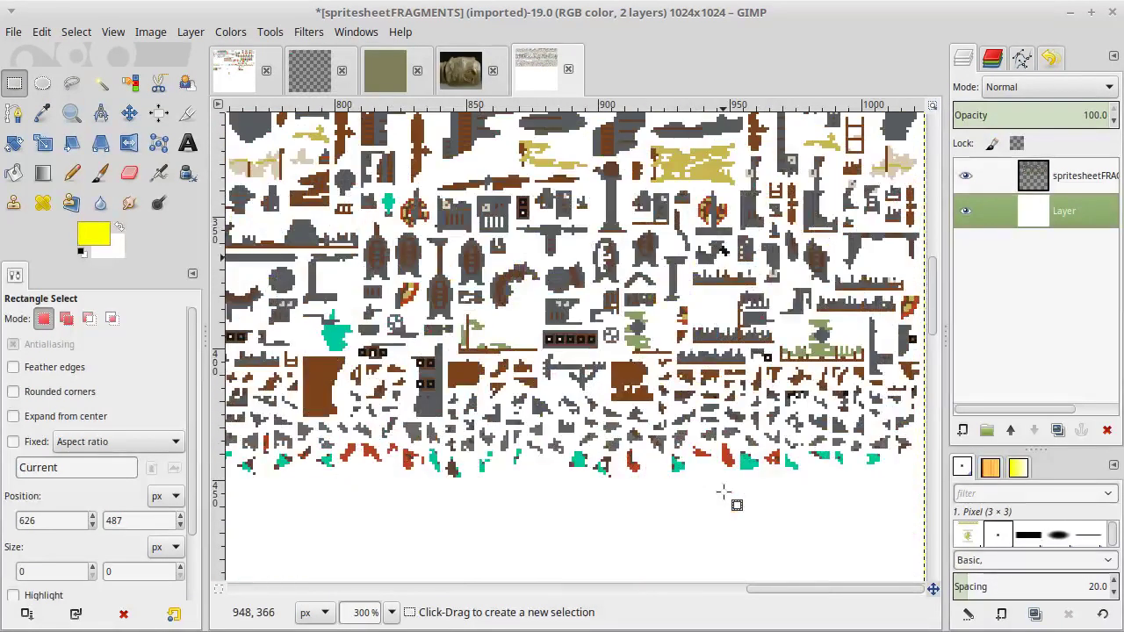
pyautogui.keyDown('ctrl'); pyautogui.scroll(-3, 724, 492); pyautogui.keyUp('ctrl')
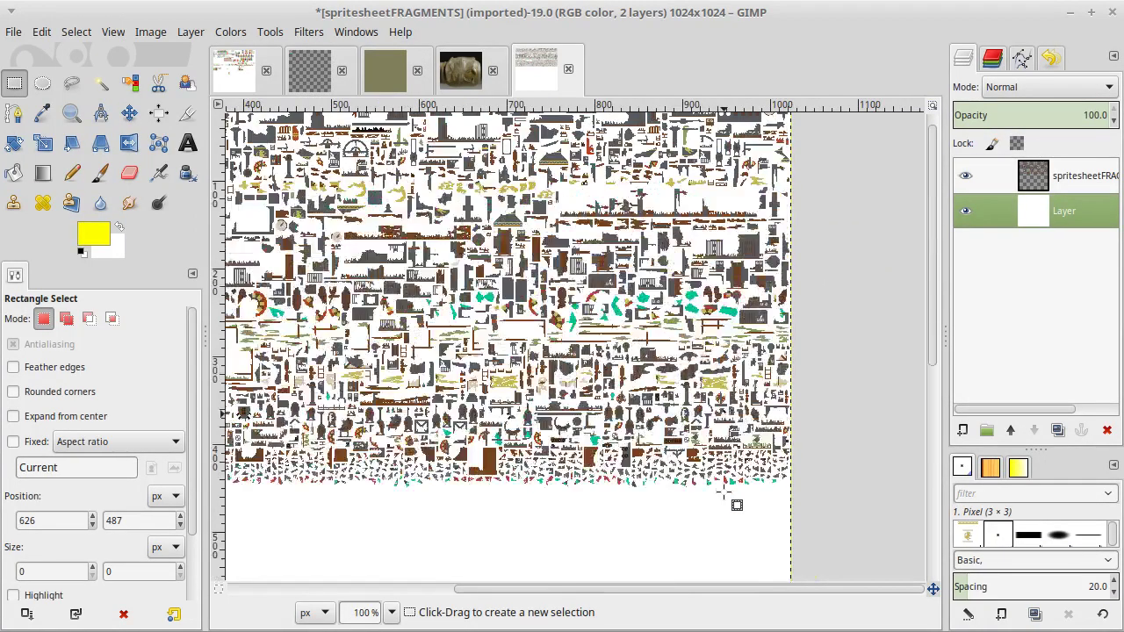
pyautogui.hscroll(-5, 725, 497)
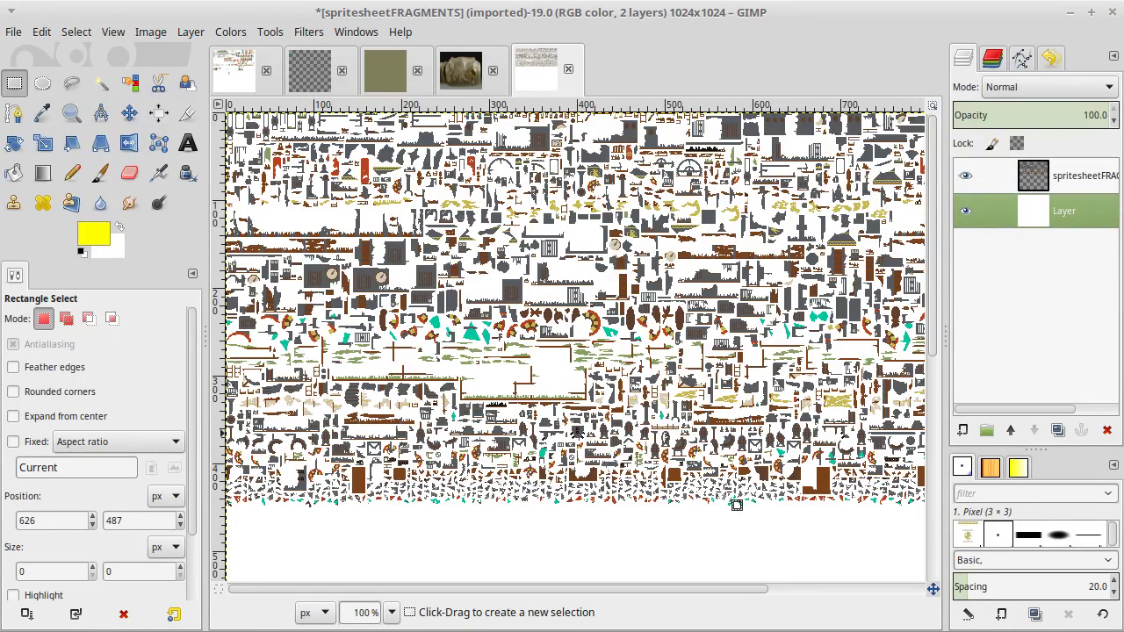
pyautogui.press('ctrl')
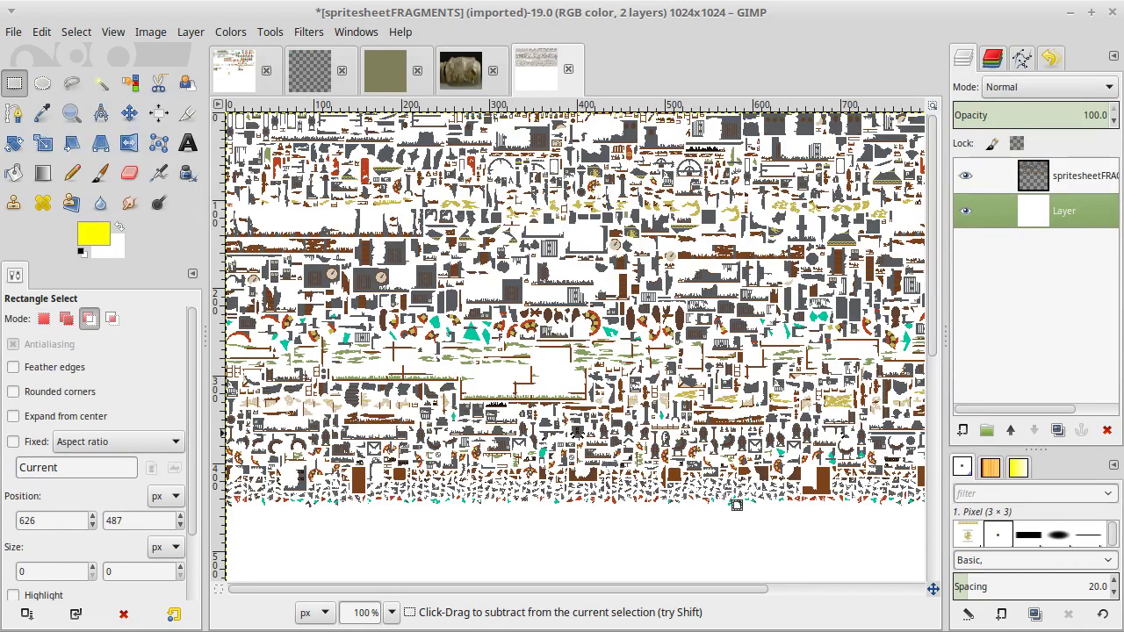
# Switch from GIMP to NetBeans with the GenerateDeriveds.java source in view.
pyautogui.hotkey('alt', 'Tab')
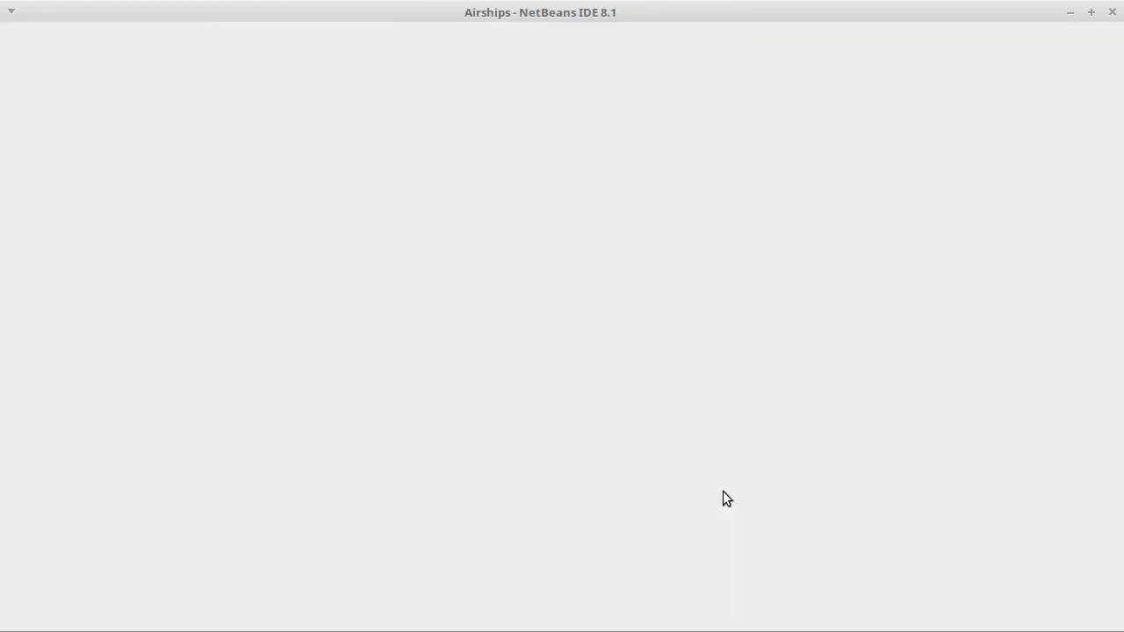
pyautogui.hotkey('alt', 'Tab')
pyautogui.hotkey('alt', 'Tab')
pyautogui.hotkey('alt', 'Tab')
pyautogui.hotkey('alt', 'Tab')
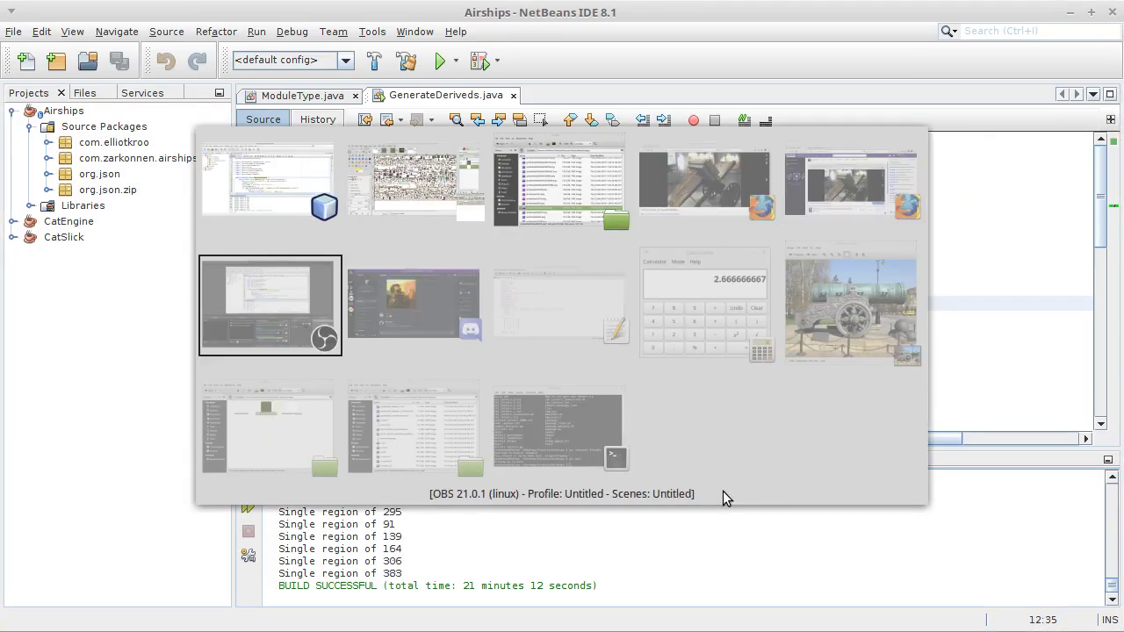
pyautogui.hotkey('alt', 'Tab')
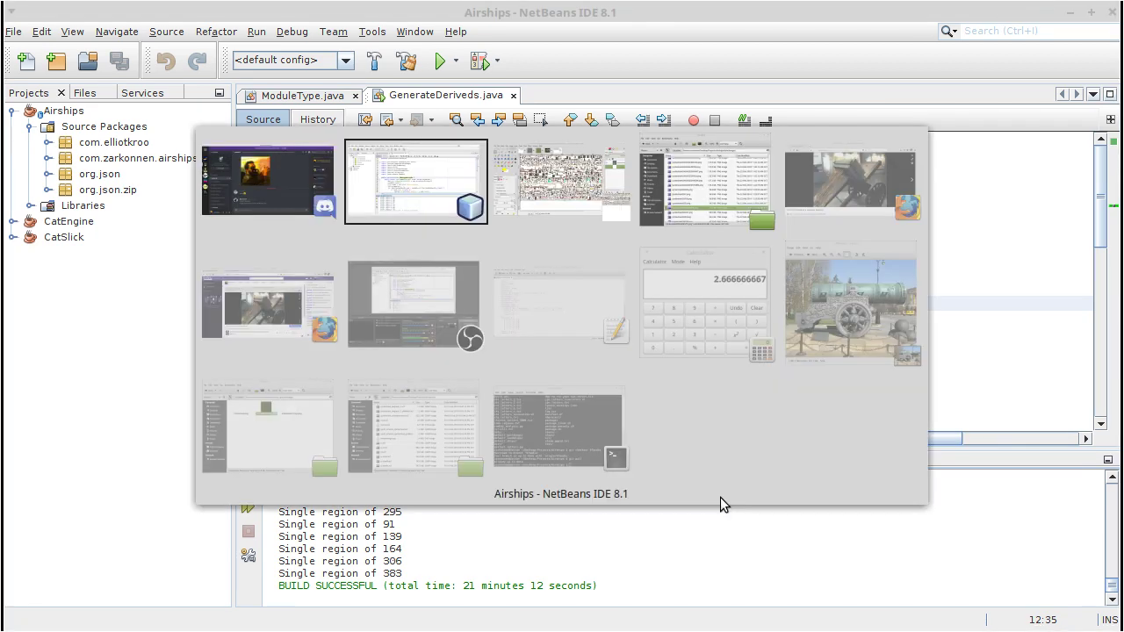
pyautogui.hotkey('alt', 'Tab')
pyautogui.hotkey('alt', 'Tab')
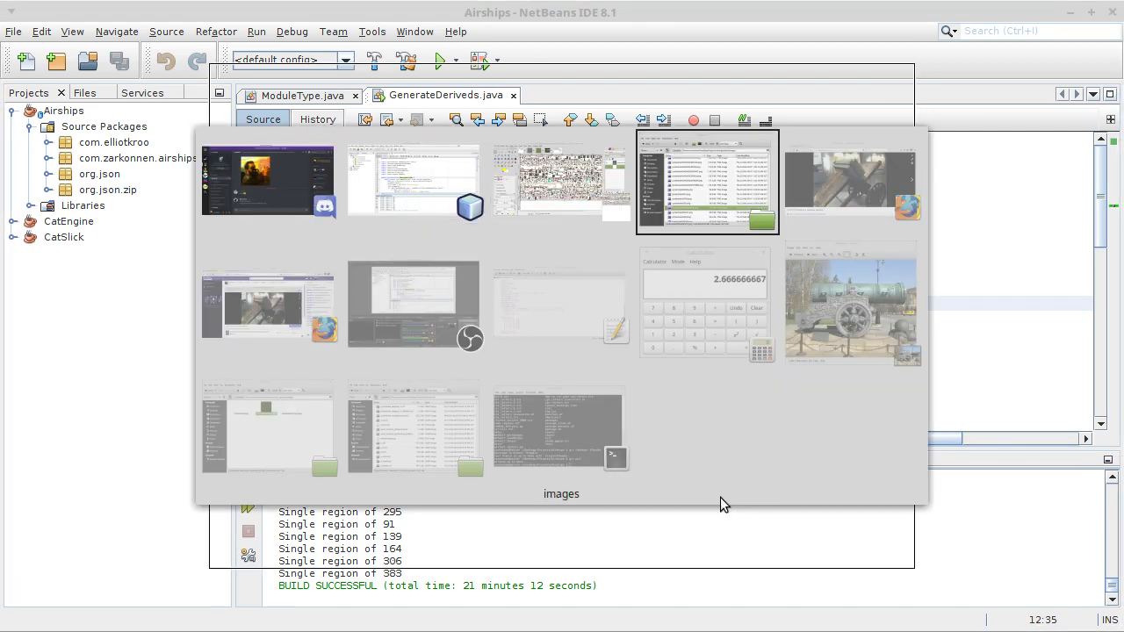
pyautogui.hotkey('alt', 'Tab')
pyautogui.hotkey('alt', 'Tab')
pyautogui.hotkey('alt', 'Tab')
pyautogui.hotkey('alt', 'Tab')
pyautogui.hotkey('alt', 'Tab')
pyautogui.hotkey('alt', 'Tab')
pyautogui.hotkey('alt', 'Tab')
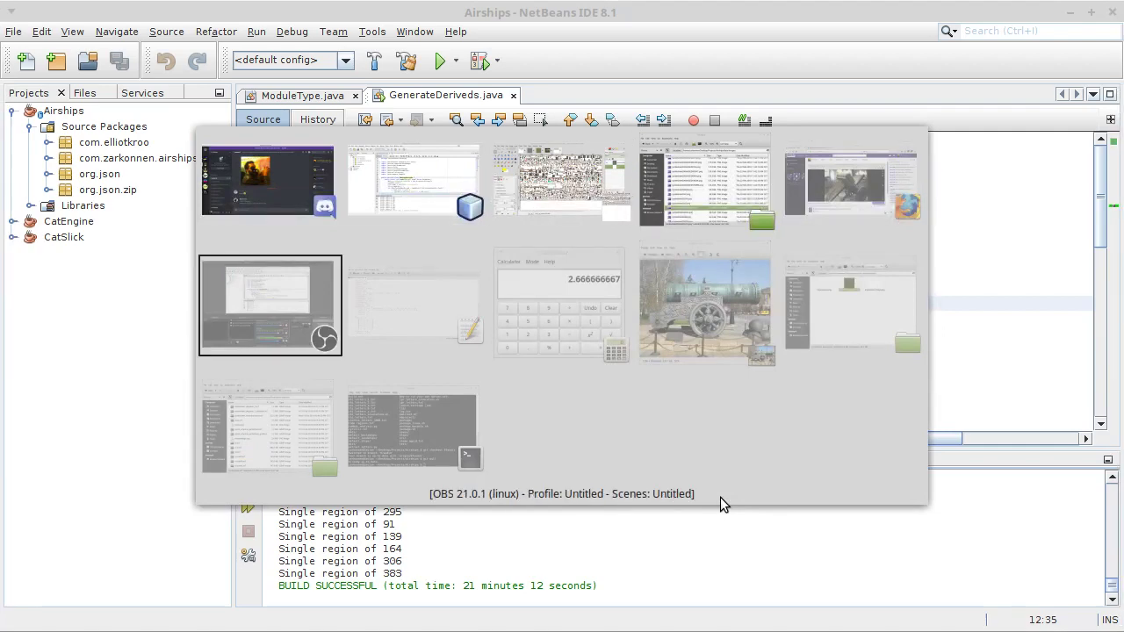
pyautogui.hotkey('alt', 'Tab')
pyautogui.hotkey('shift', 'alt', 'Tab')
pyautogui.hotkey('shift', 'alt', 'Tab')
pyautogui.press('Escape')
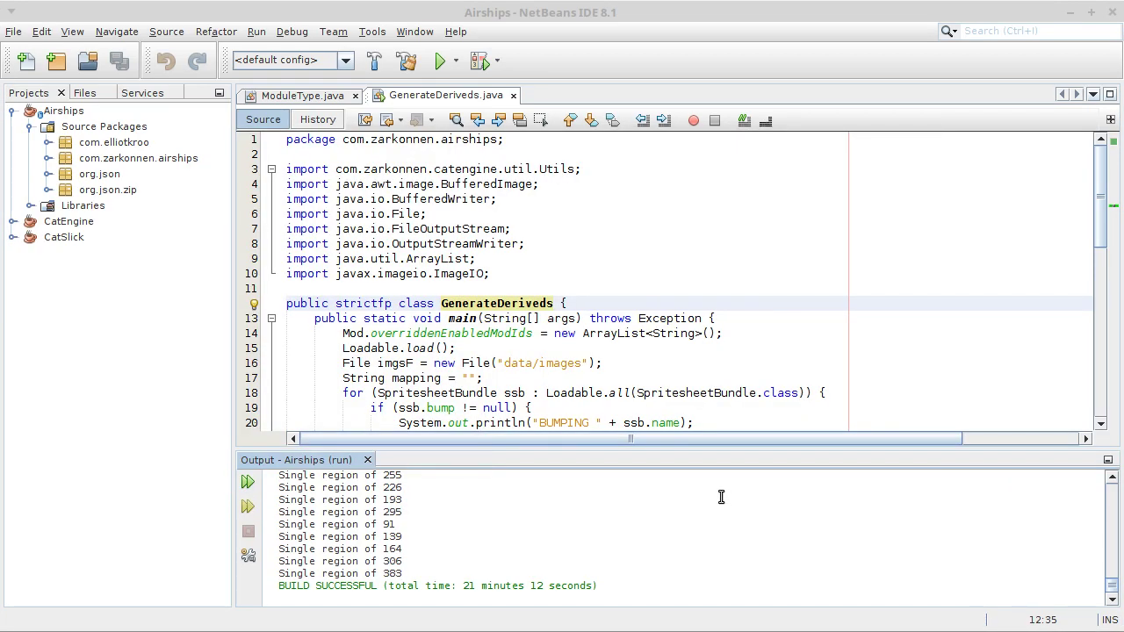
# Run the Airships project and start the game.
pyautogui.click(581, 393)
pyautogui.click(432, 72)
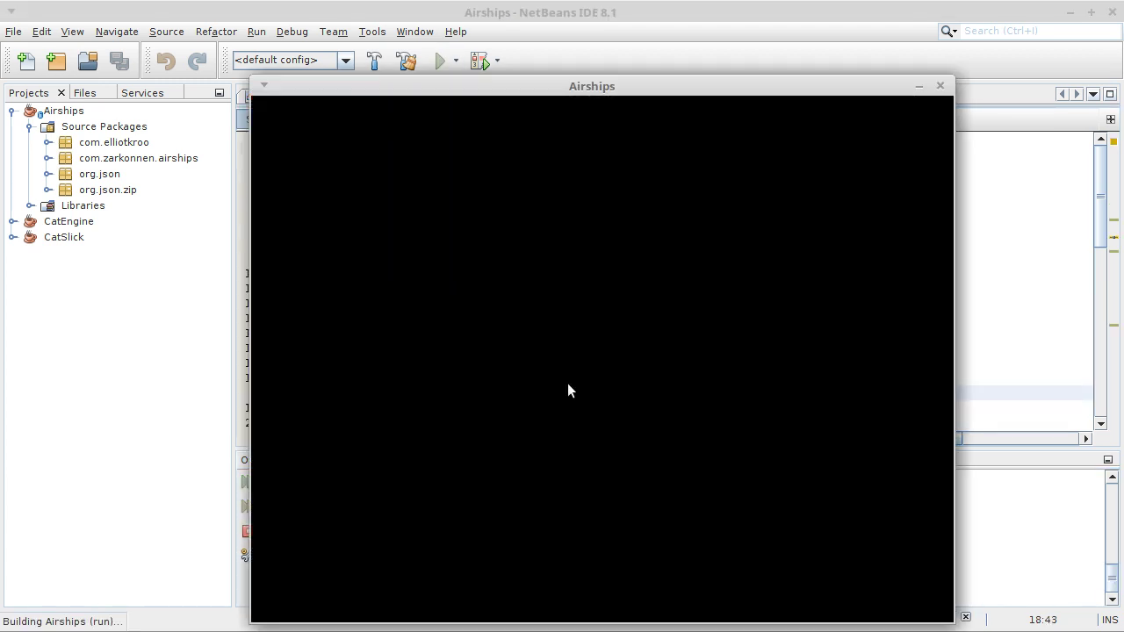
pyautogui.press('Return')
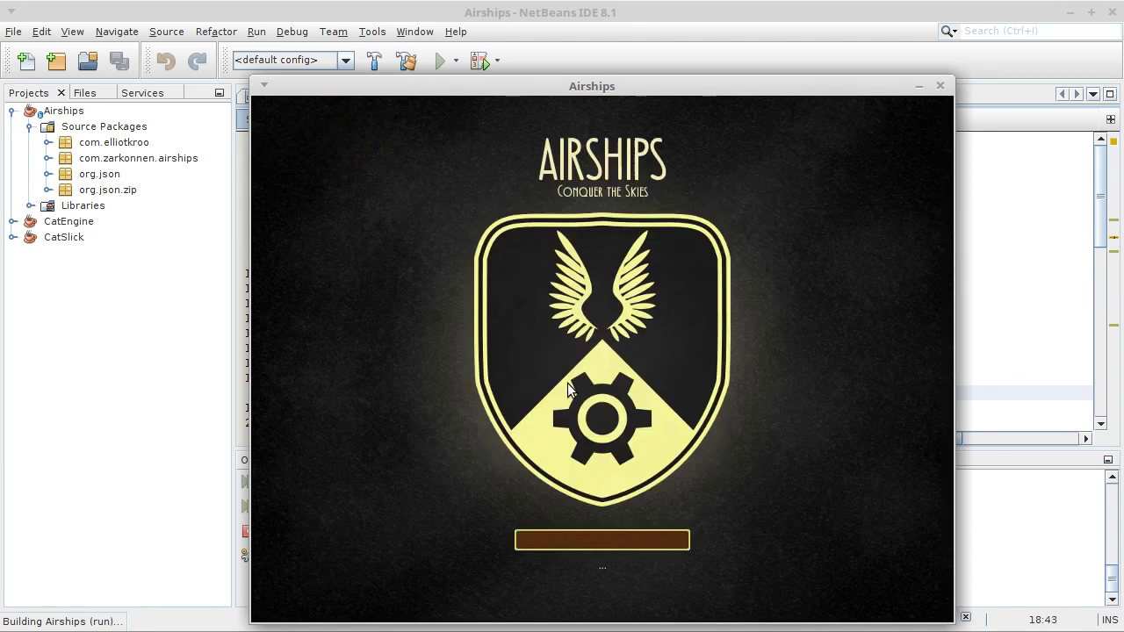